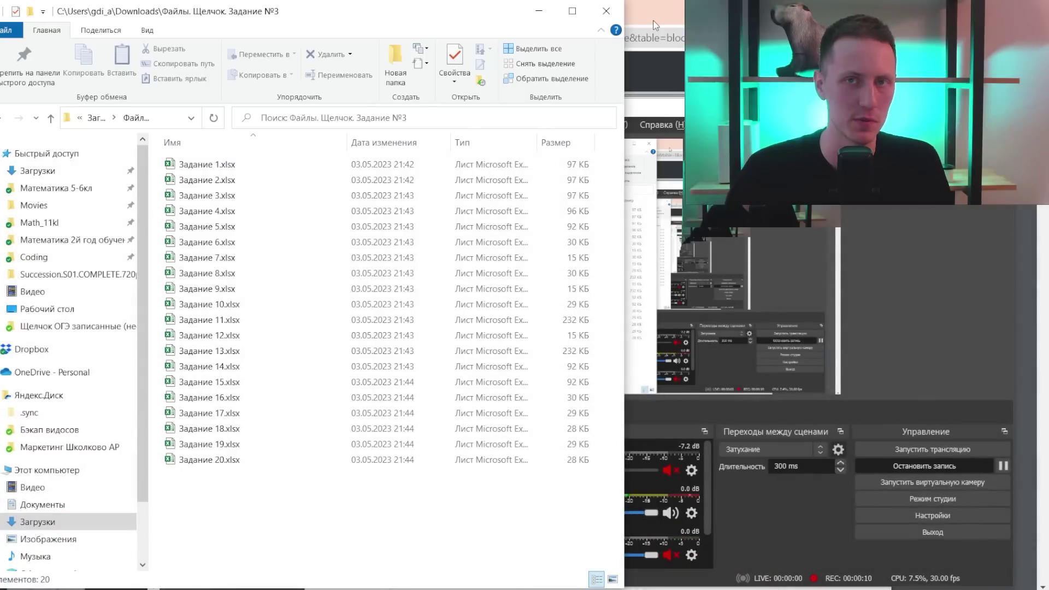
- Bring the Щелчок._Задание_3.pdf task in Chrome in front of File Explorer
click(653, 21)
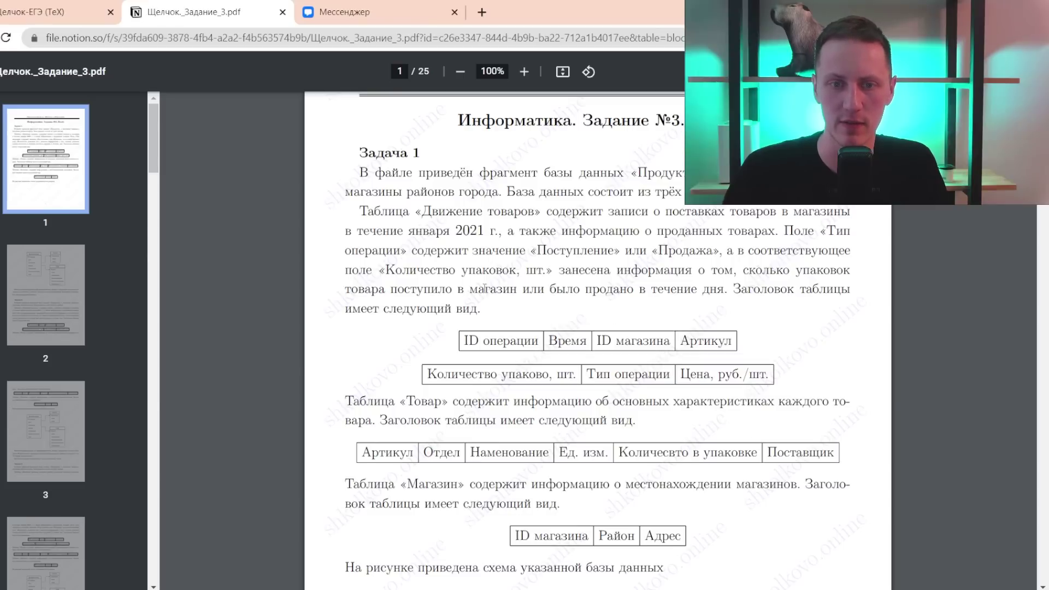
- Read Задача 1 by highlighting its passages, ending on the sentence introducing «Движение товаров»
key(alt+Tab)
key(alt+Tab)
click(178, 250)
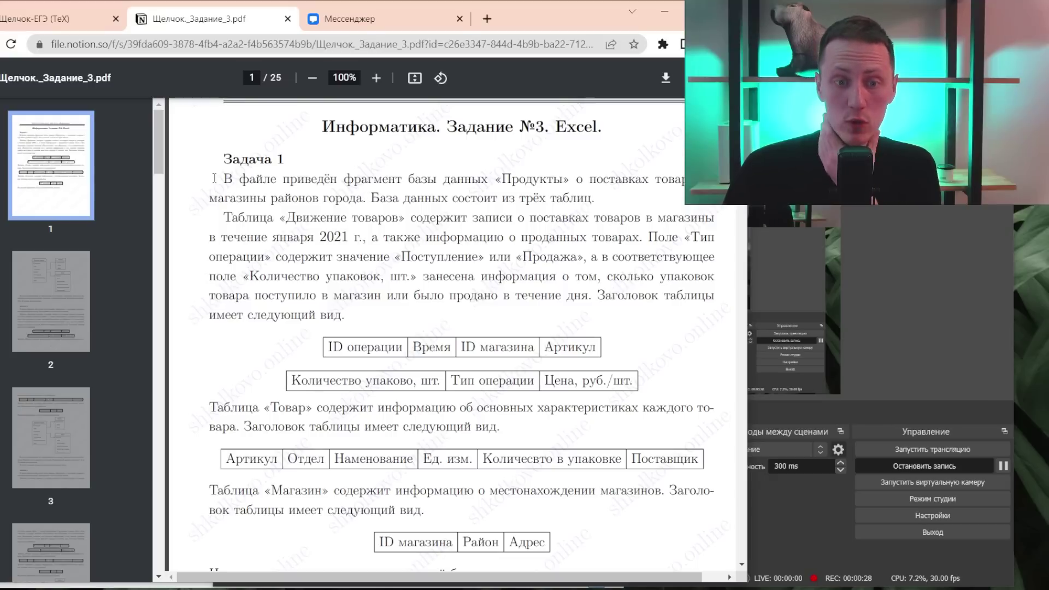
drag(222, 178, 484, 324)
click(479, 307)
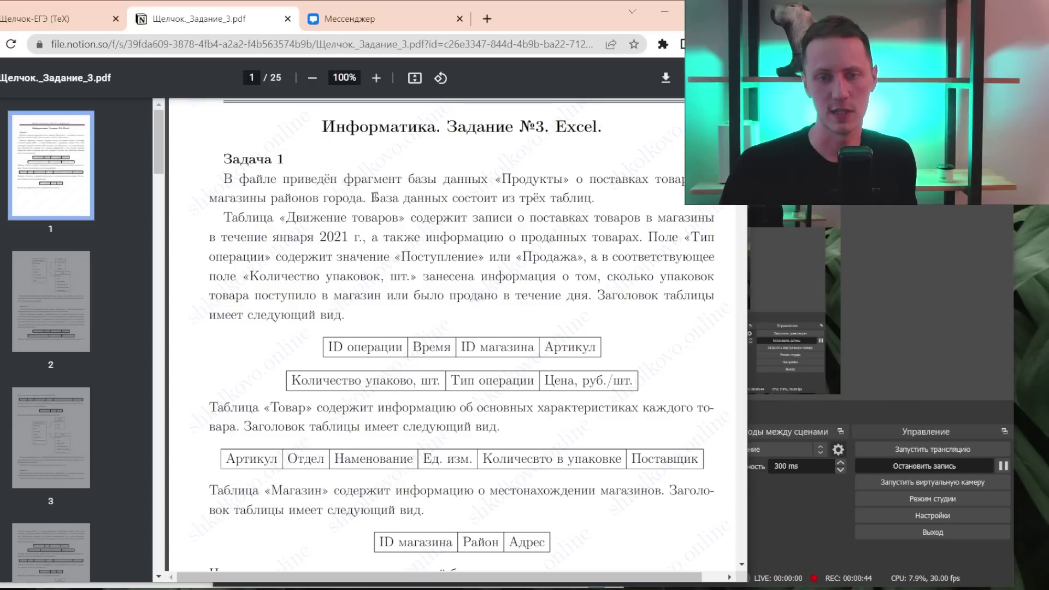
mouse_move(378, 198)
mouse_down()
mouse_move(457, 188)
mouse_move(448, 198)
mouse_up()
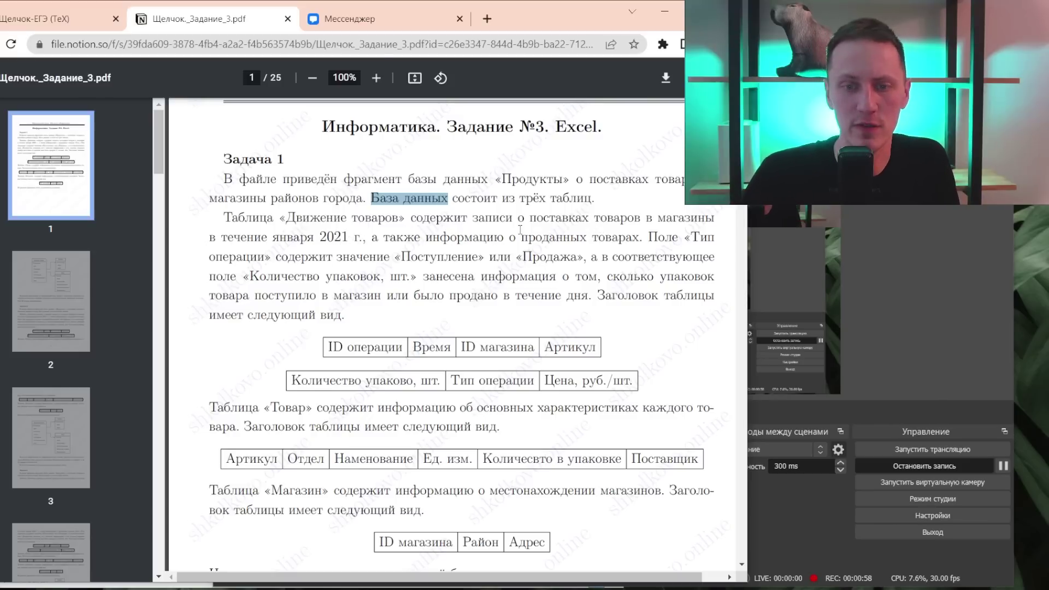
drag(640, 237, 224, 217)
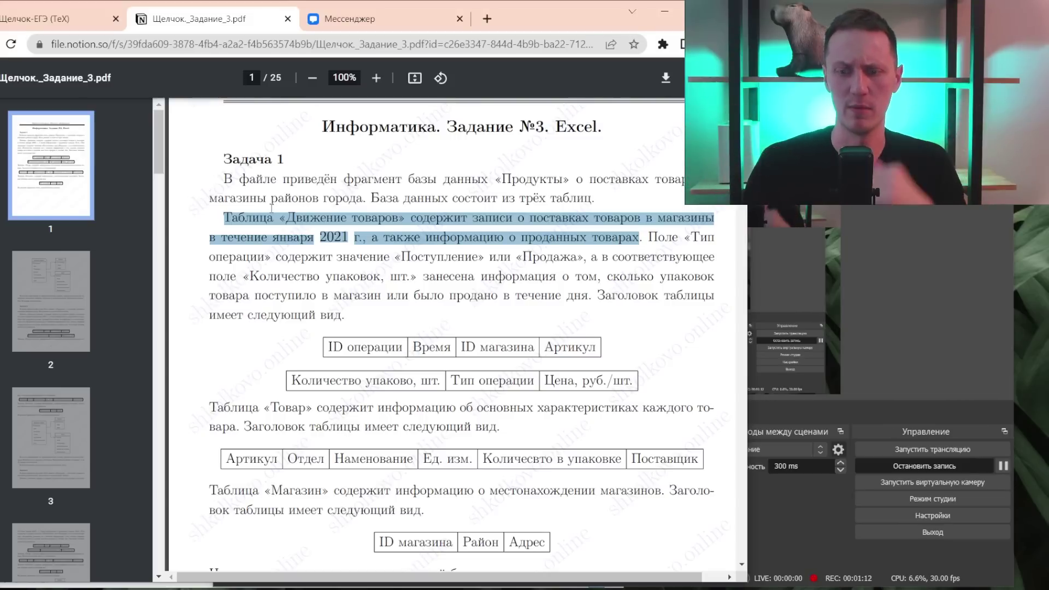
- Highlight «а также … в течение дня.» on Тип операции and Количество упаковок, then scroll page 1
key(alt+Tab)
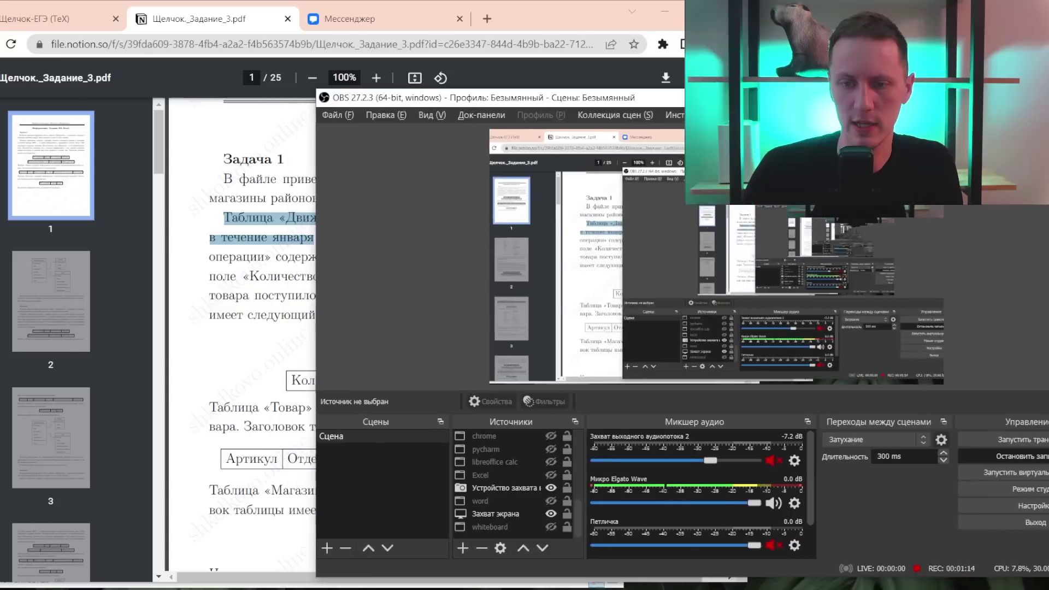
key(alt+Tab)
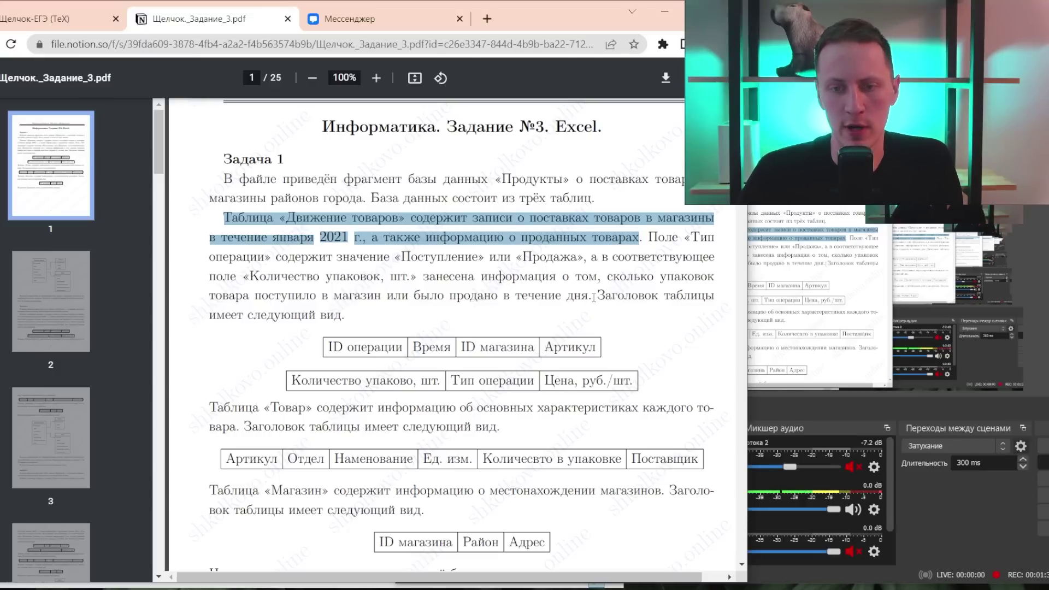
drag(593, 298, 372, 236)
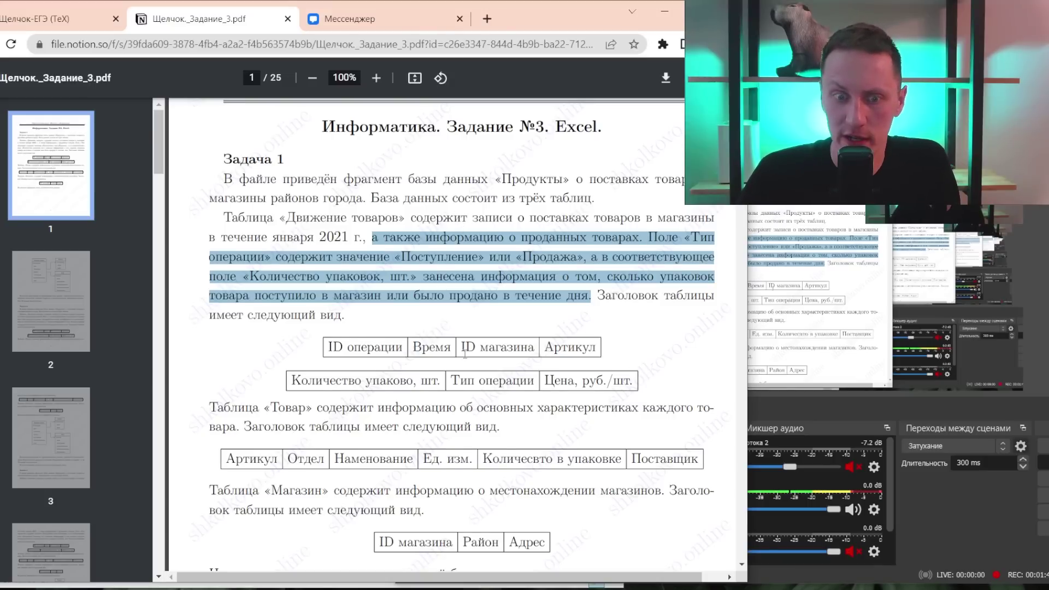
scroll(465, 353, down, 3)
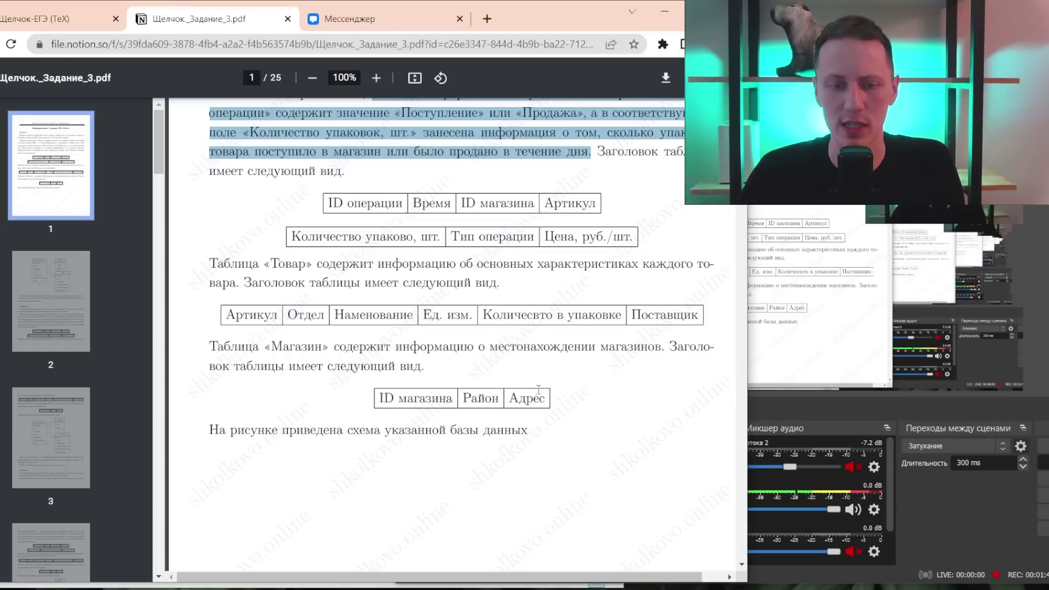
- Read page 2's schema and the Задача 1 question, then return to the Задание workbook folder
scroll(538, 391, down, 5)
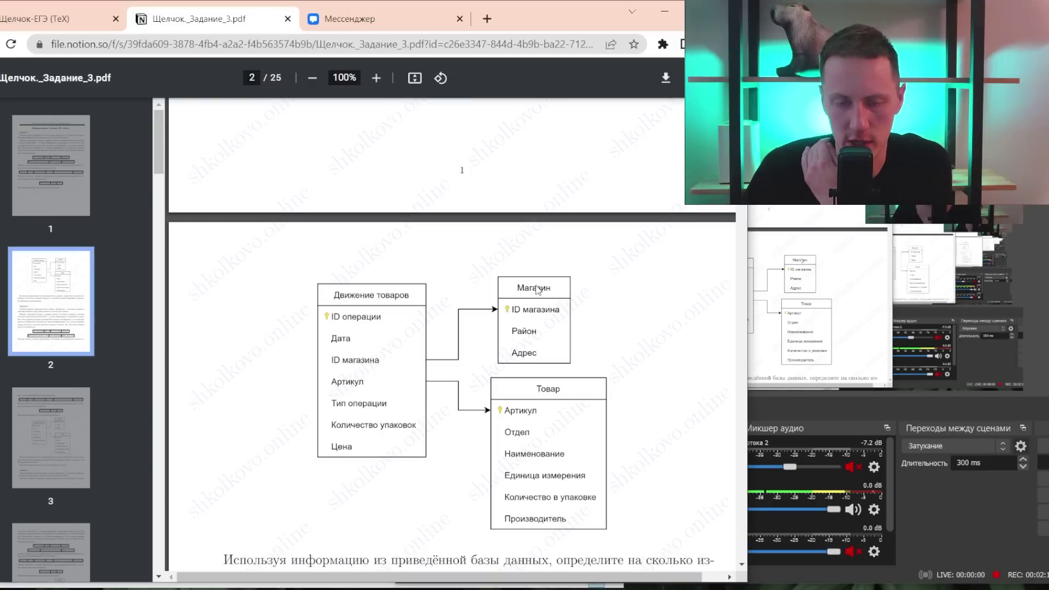
scroll(518, 295, down, 3)
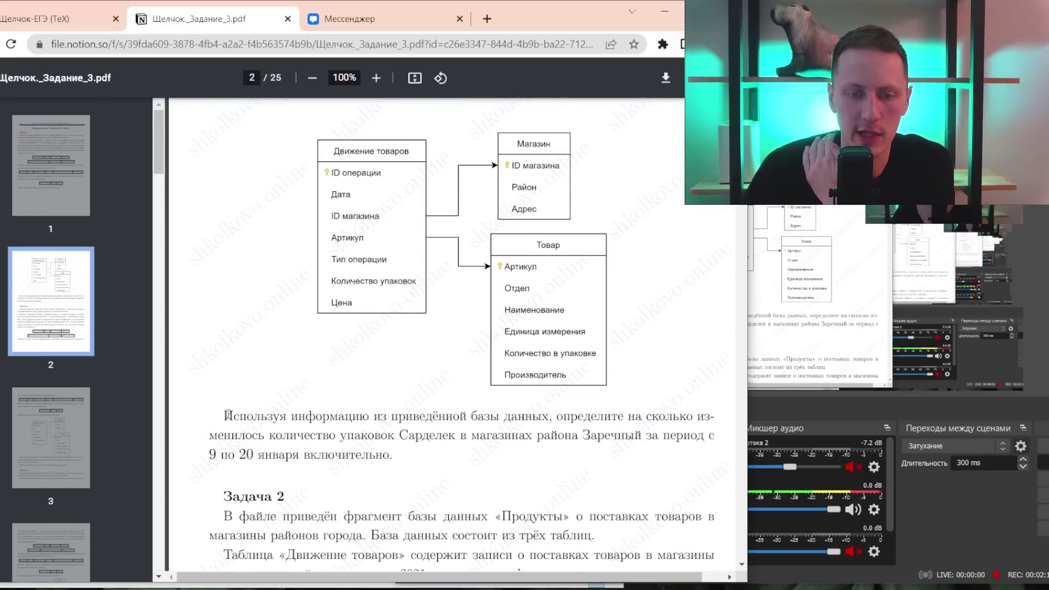
drag(224, 415, 393, 455)
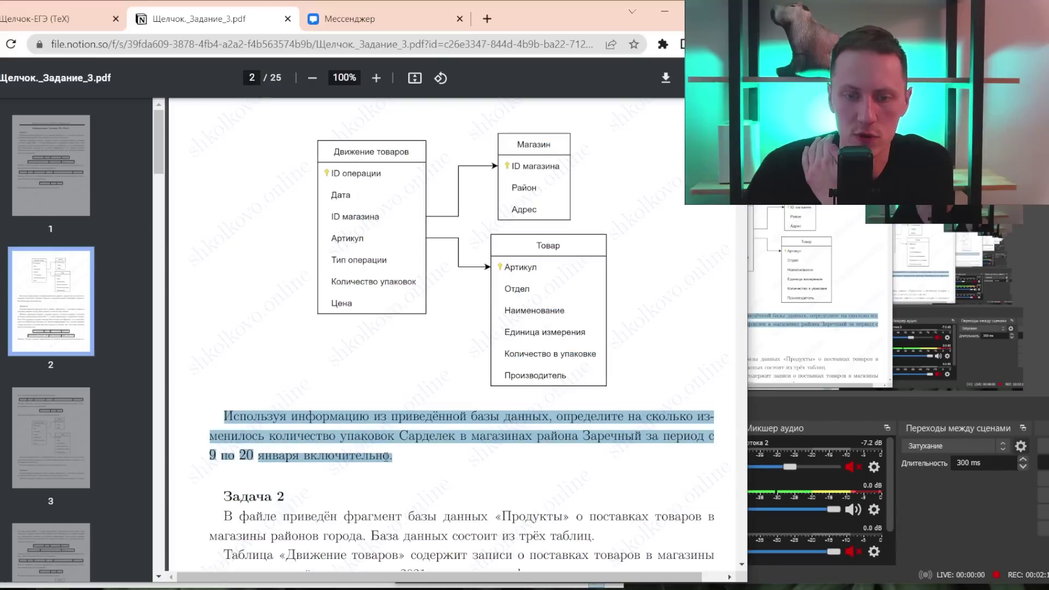
click(397, 457)
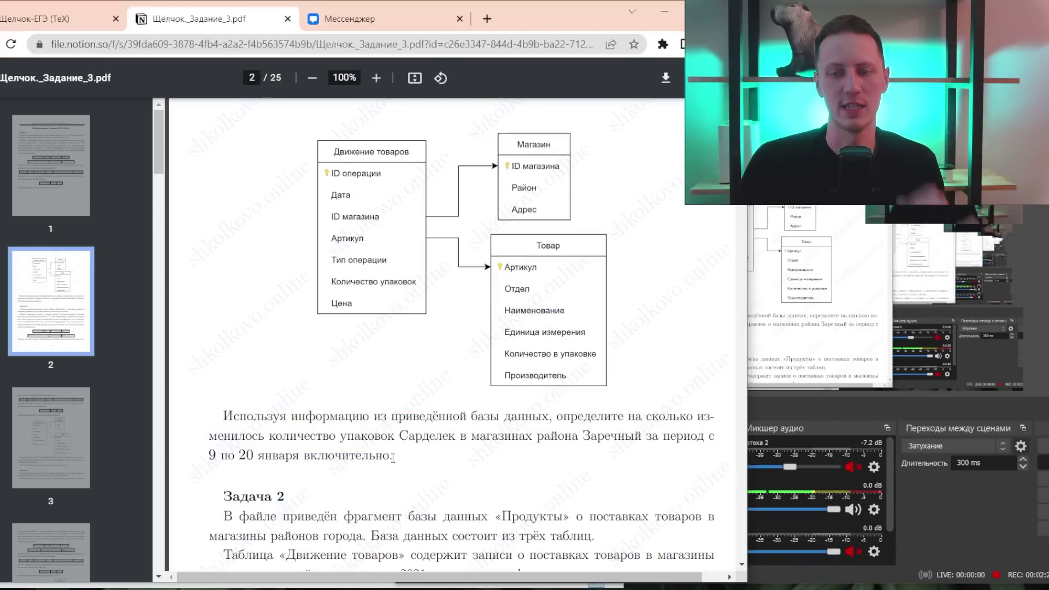
key(alt+Tab)
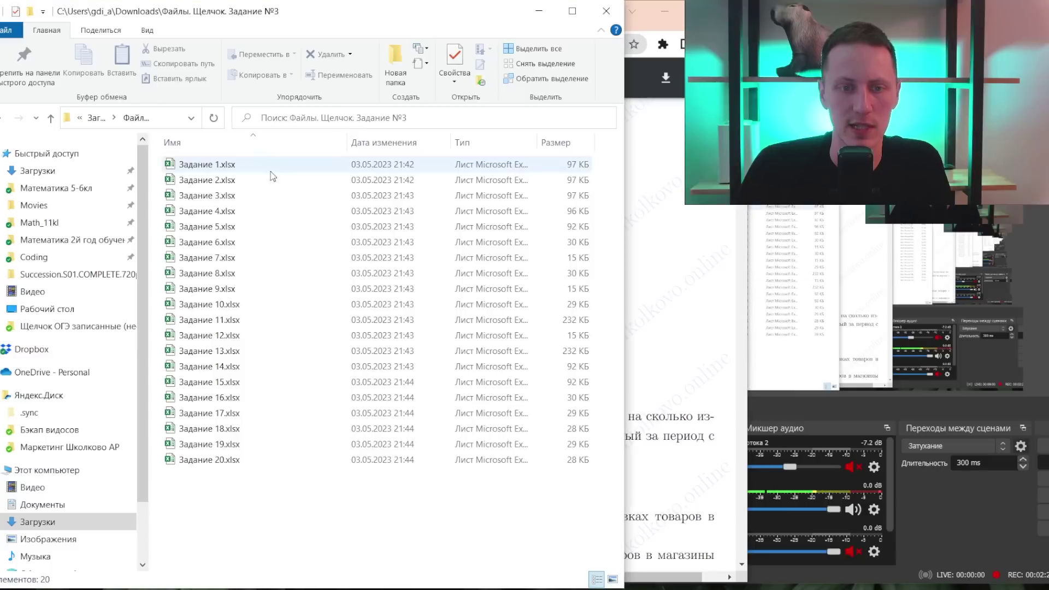
- Open Задание 1.xlsx, review the Магазин sheet's stores M1–M16 with districts and addresses, then close it
double_click(305, 171)
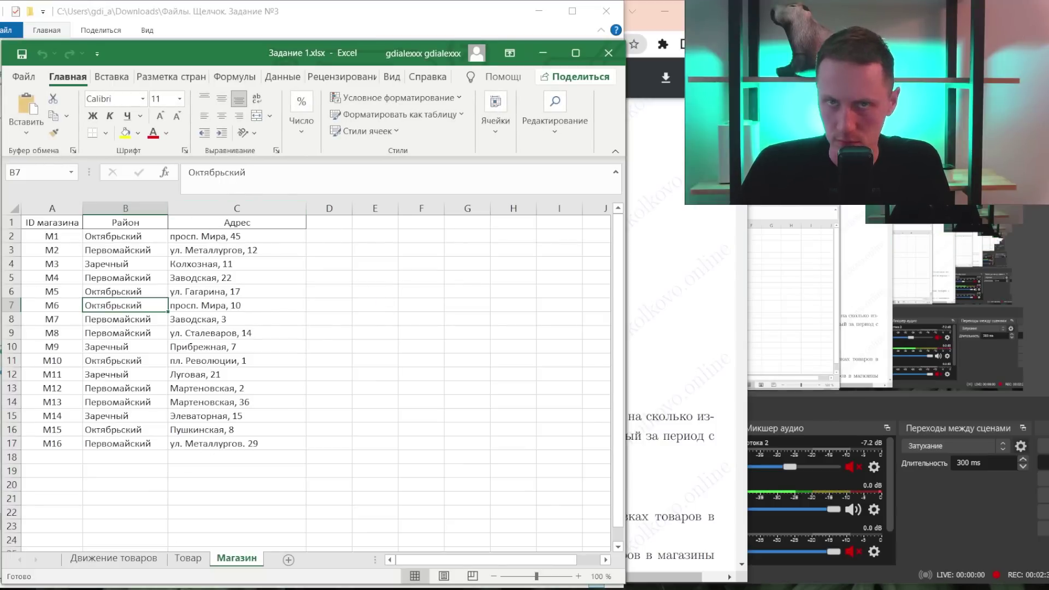
click(52, 236)
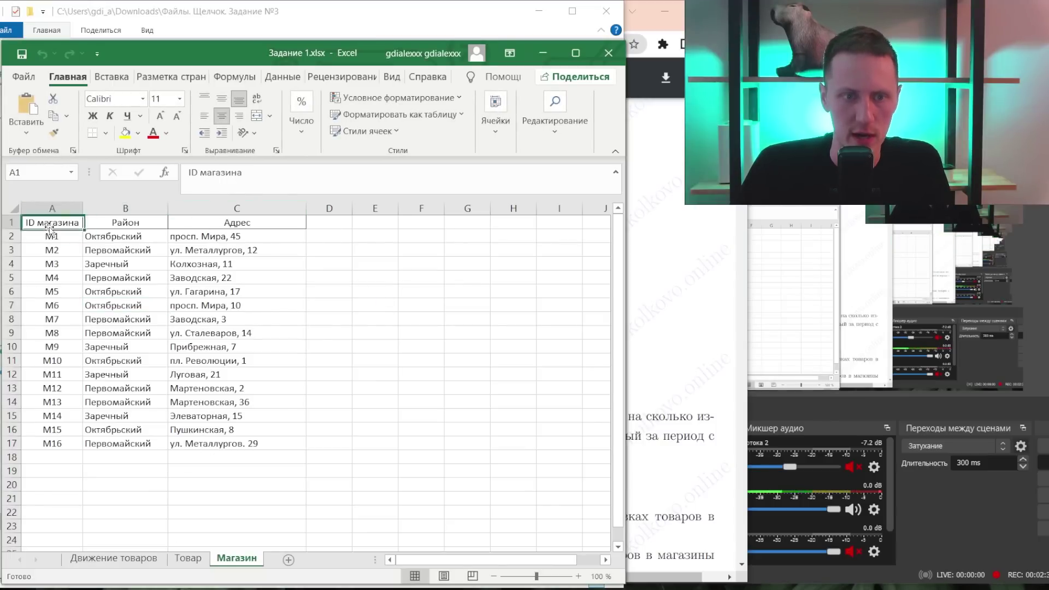
shift+click(52, 443)
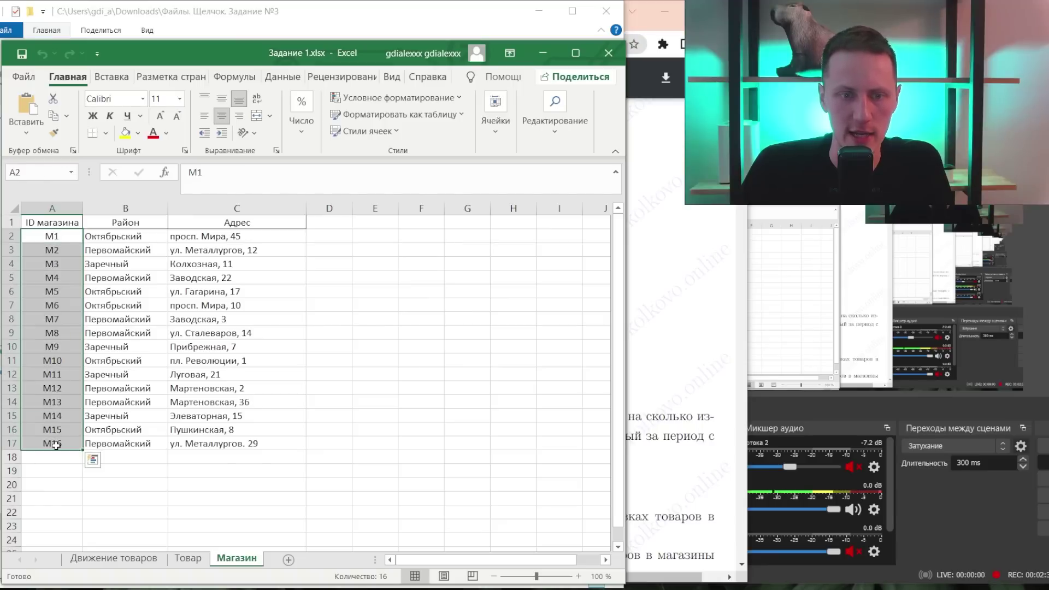
drag(126, 236, 125, 443)
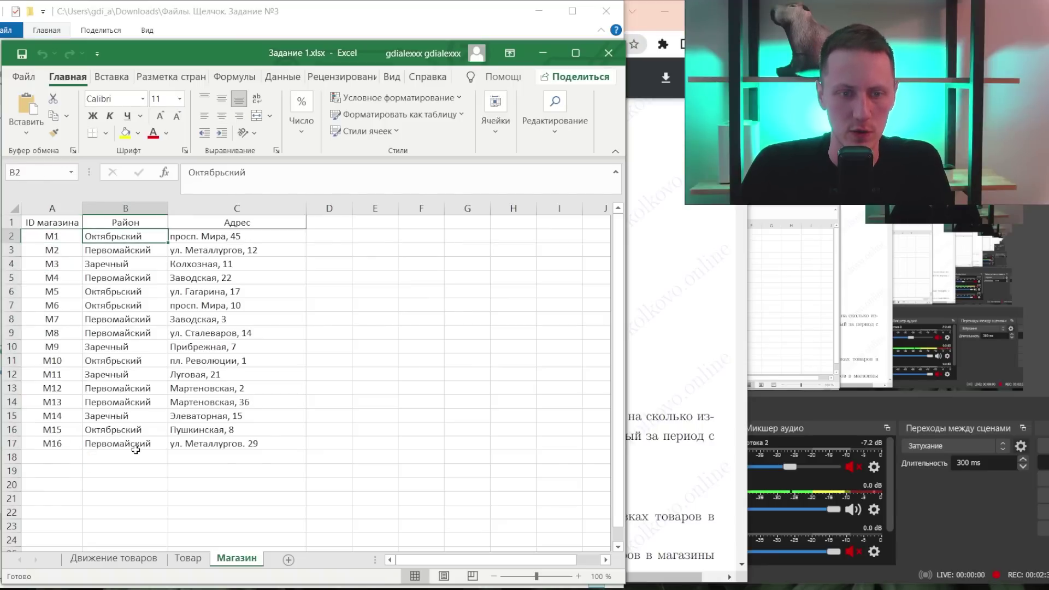
click(64, 278)
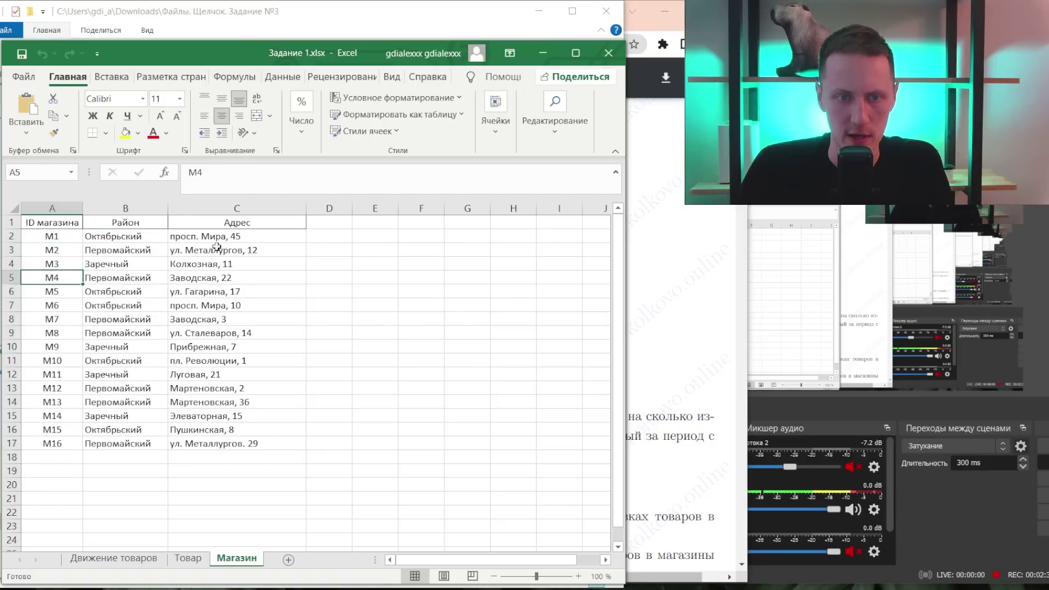
drag(46, 365, 184, 365)
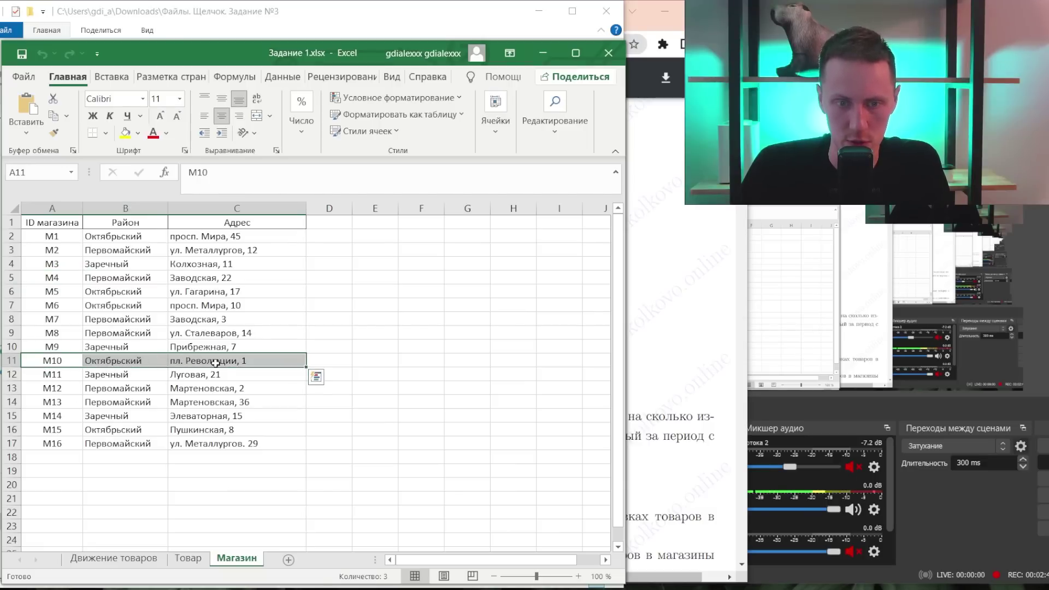
click(347, 276)
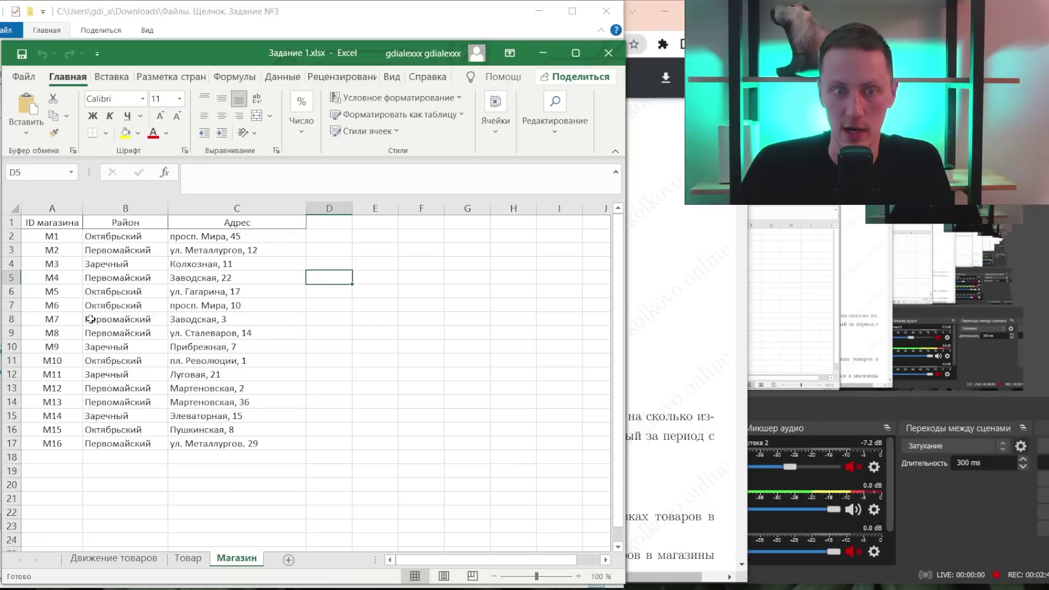
key(alt+F4)
- Compare the PDF's Магазин header (ID магазина, Район, Адрес) with the sheet's header cells A1:C1
key(alt+Tab)
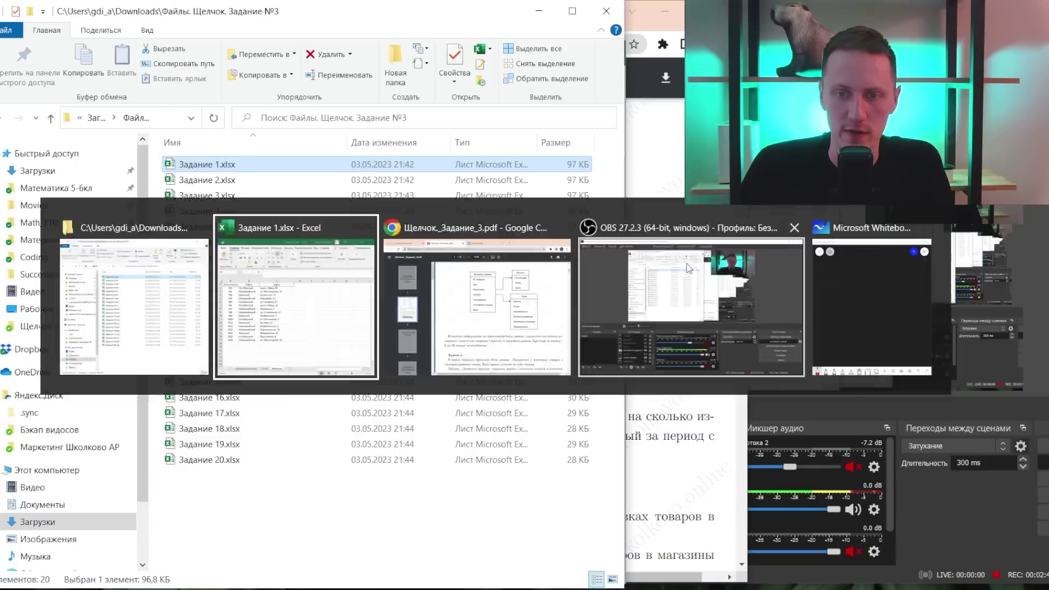
scroll(437, 327, up, 5)
scroll(301, 345, up, 5)
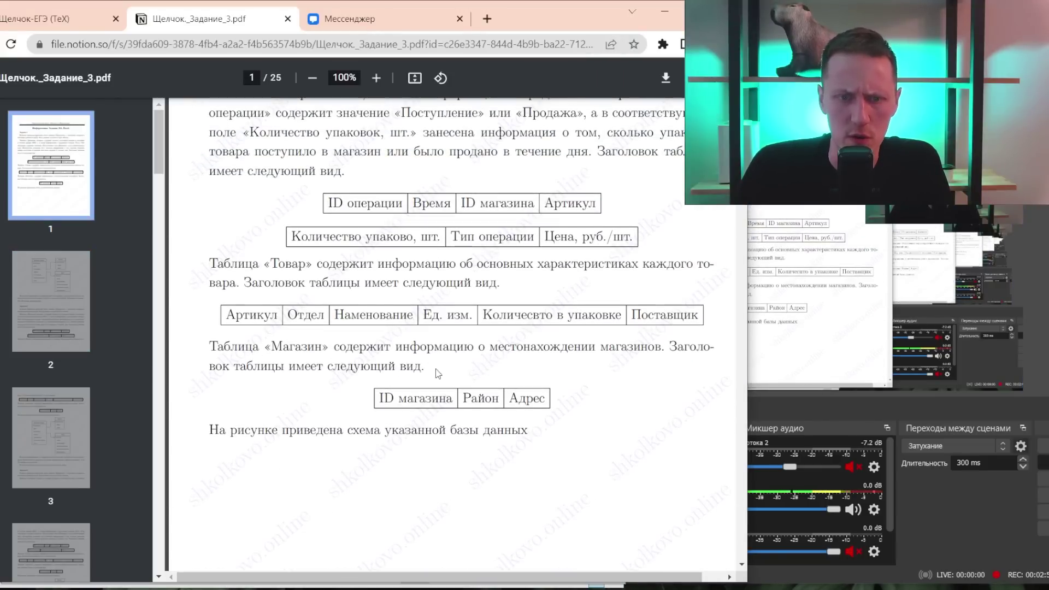
drag(379, 398, 549, 400)
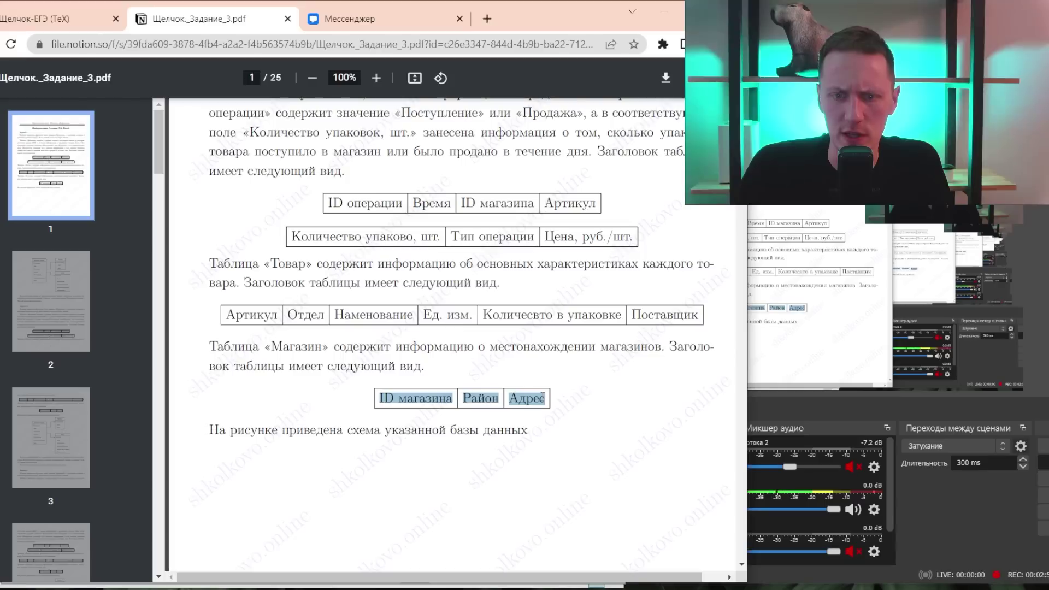
click(644, 413)
key(alt+Tab)
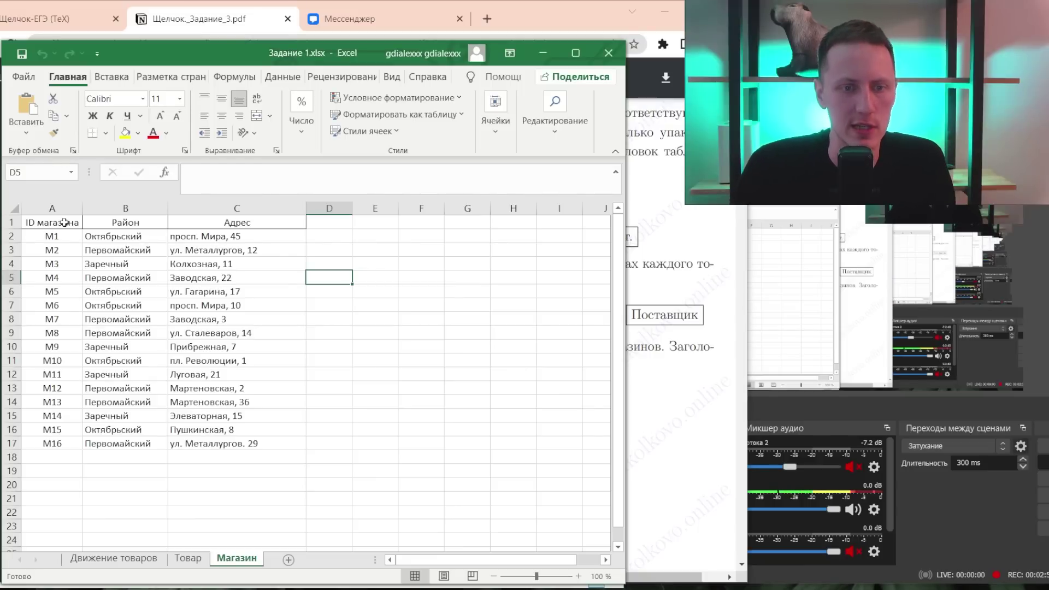
drag(69, 222, 180, 224)
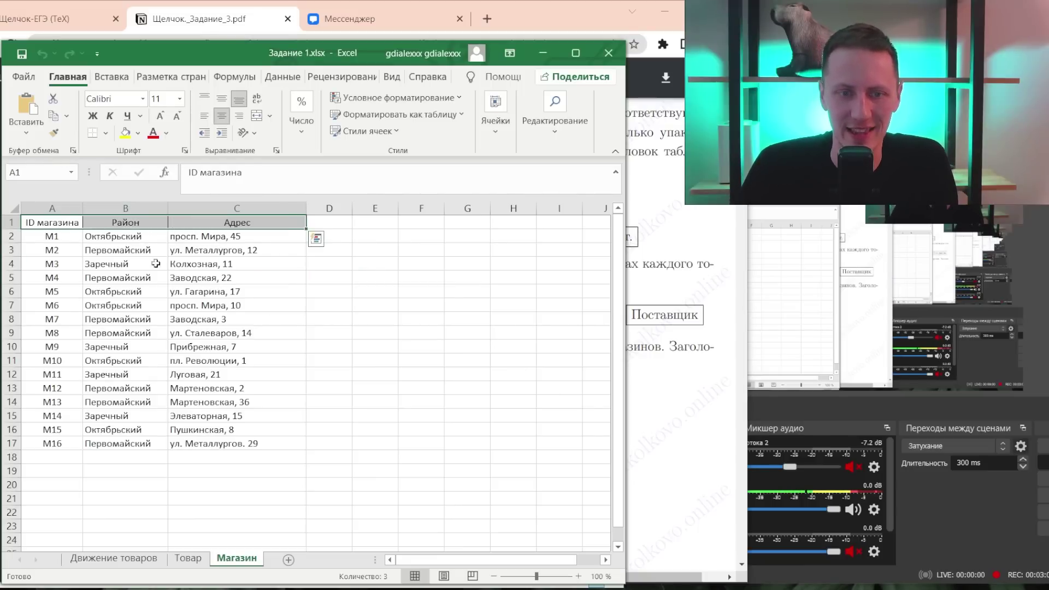
click(240, 333)
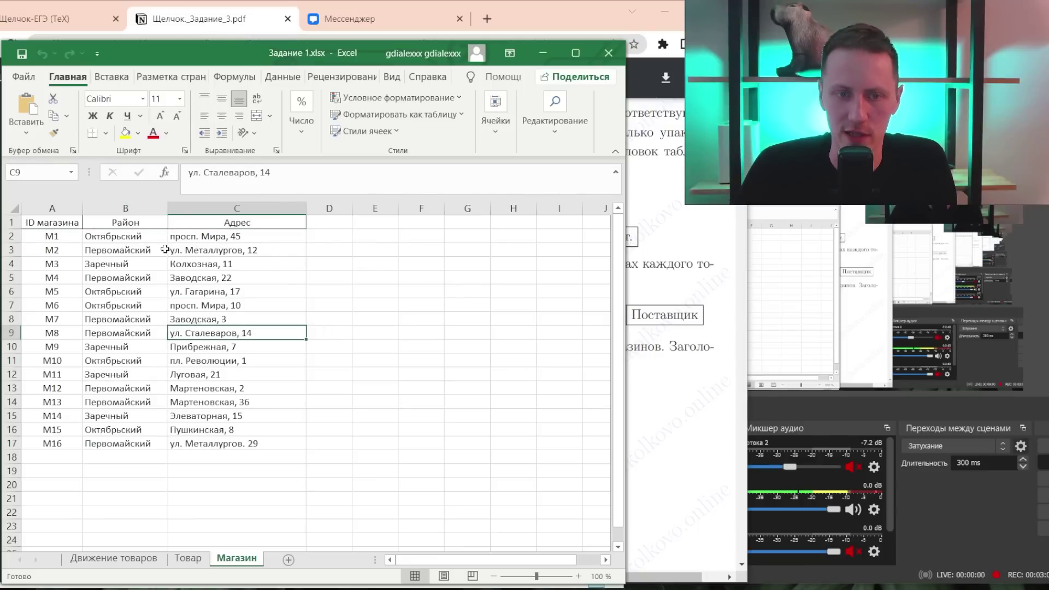
- On the Товар sheet, locate Кефир обезжиренный and check its article number against the PDF
click(188, 557)
scroll(261, 452, up, 1)
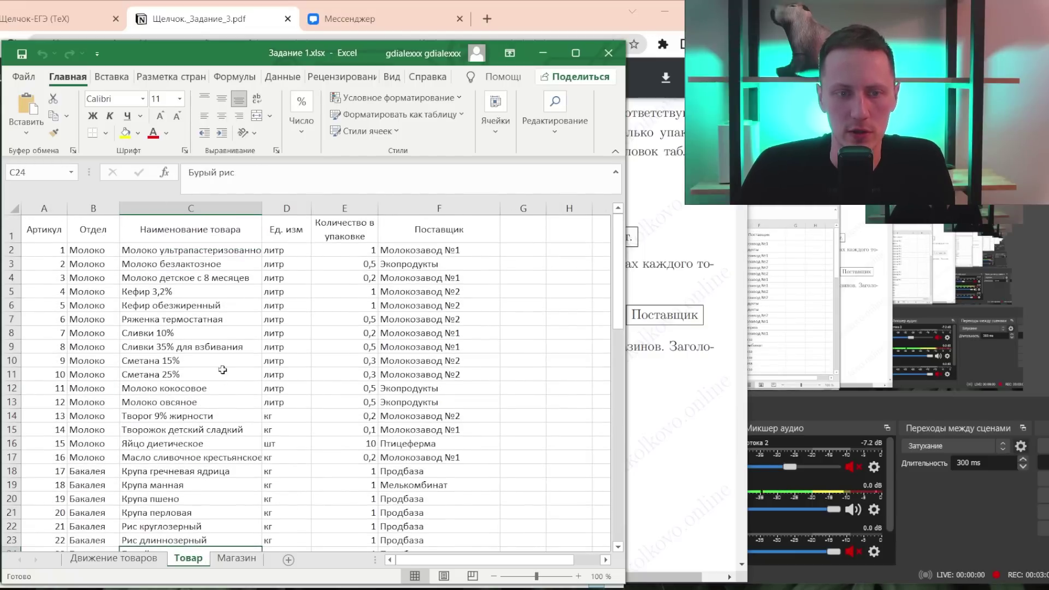
key(alt+Tab)
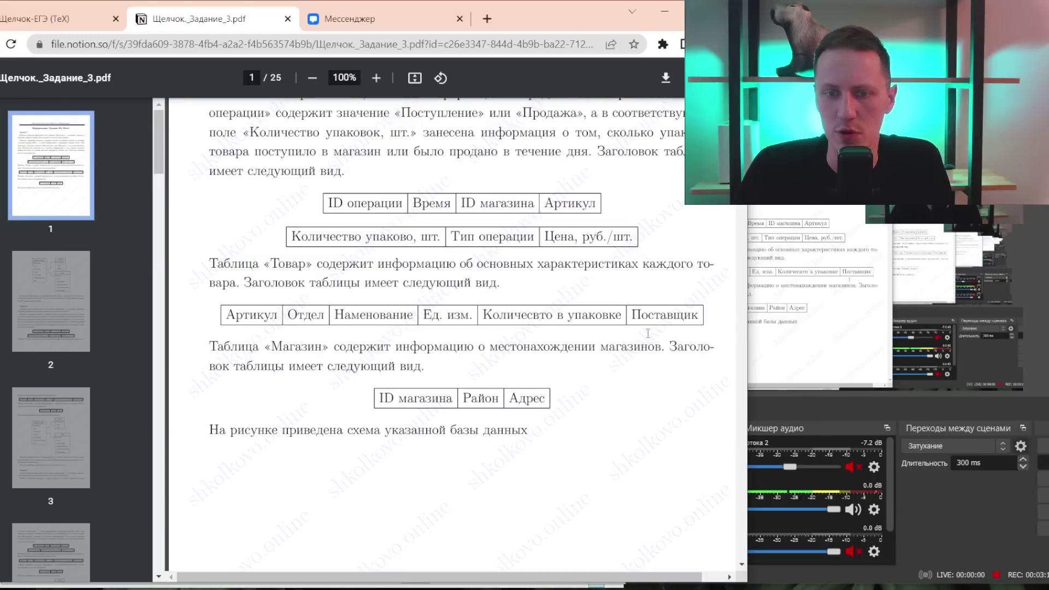
key(alt+Tab)
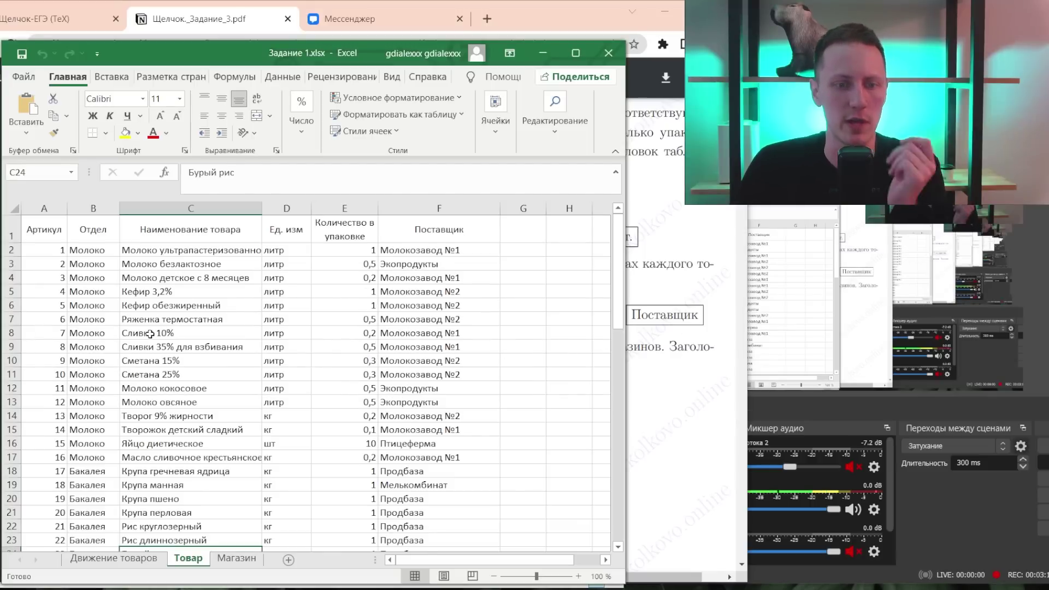
click(141, 306)
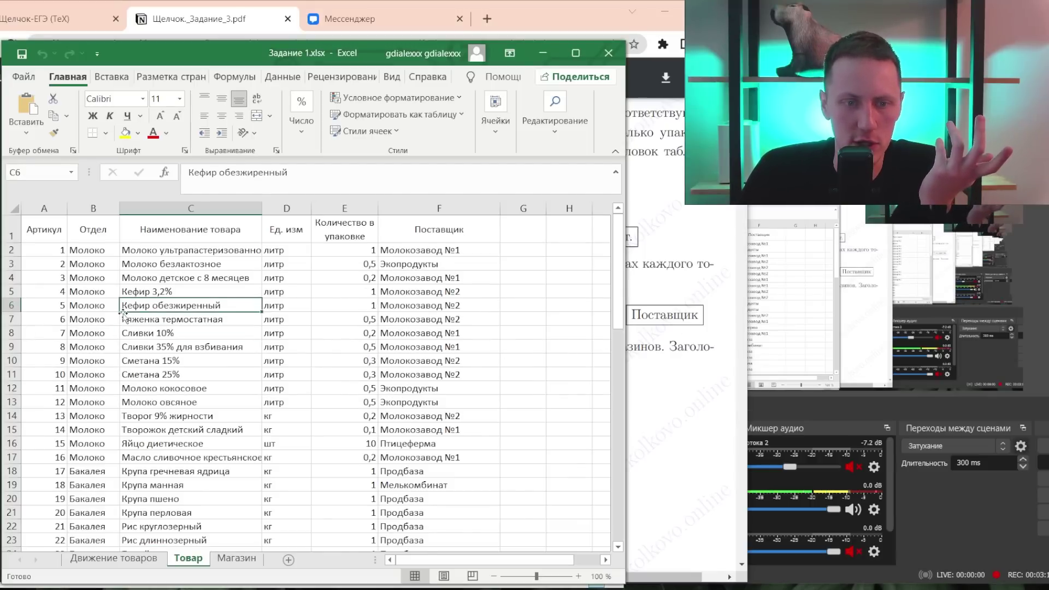
click(54, 305)
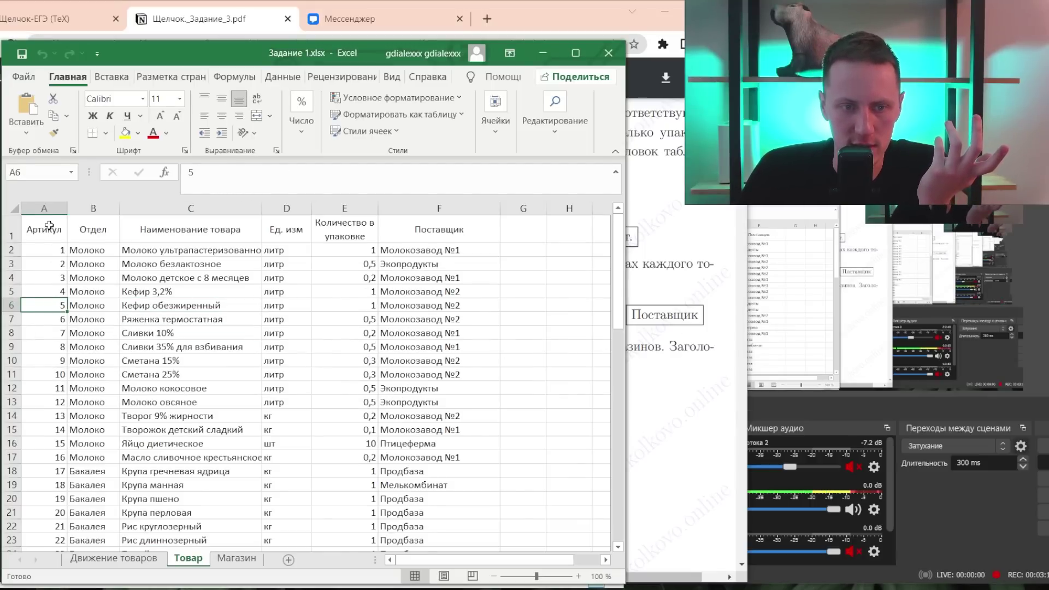
scroll(57, 306, down, 7)
scroll(60, 327, up, 6)
scroll(64, 344, up, 2)
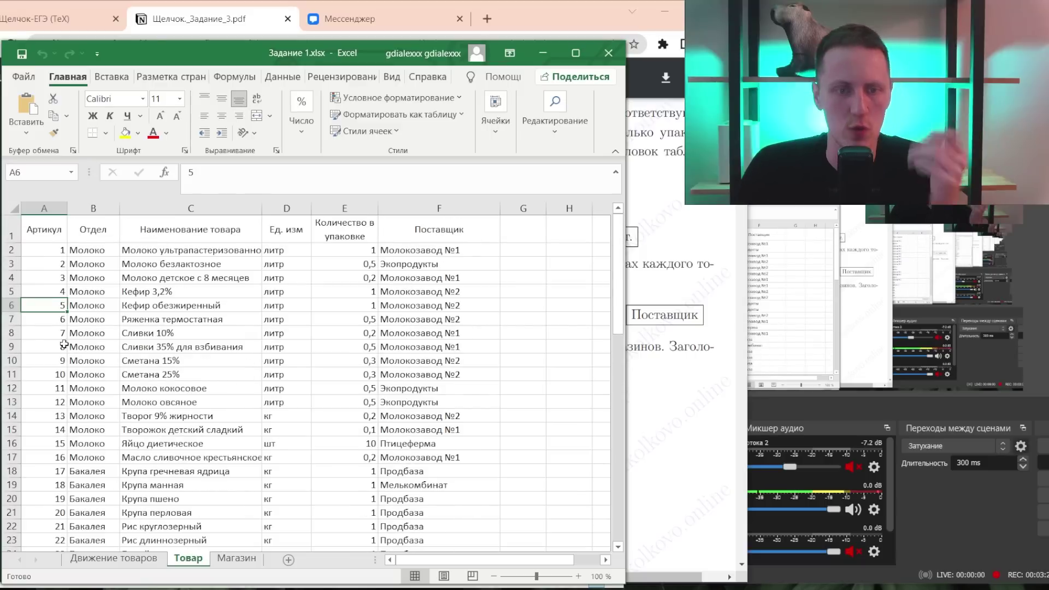
- Recheck the task PDF and compare the package quantities of the two kefir rows
key(alt+Tab)
scroll(583, 432, down, 6)
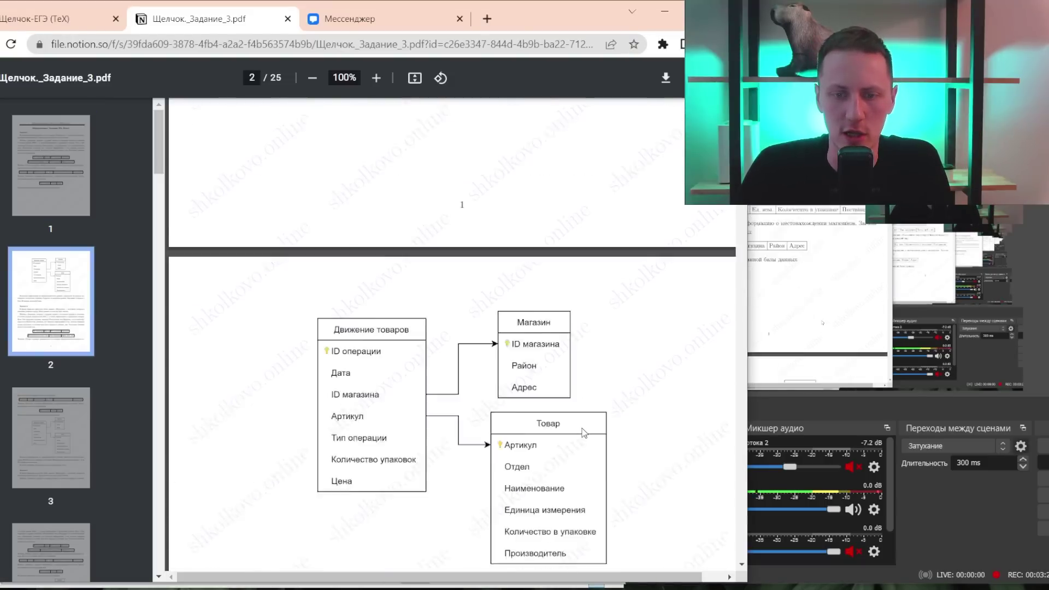
scroll(517, 304, down, 2)
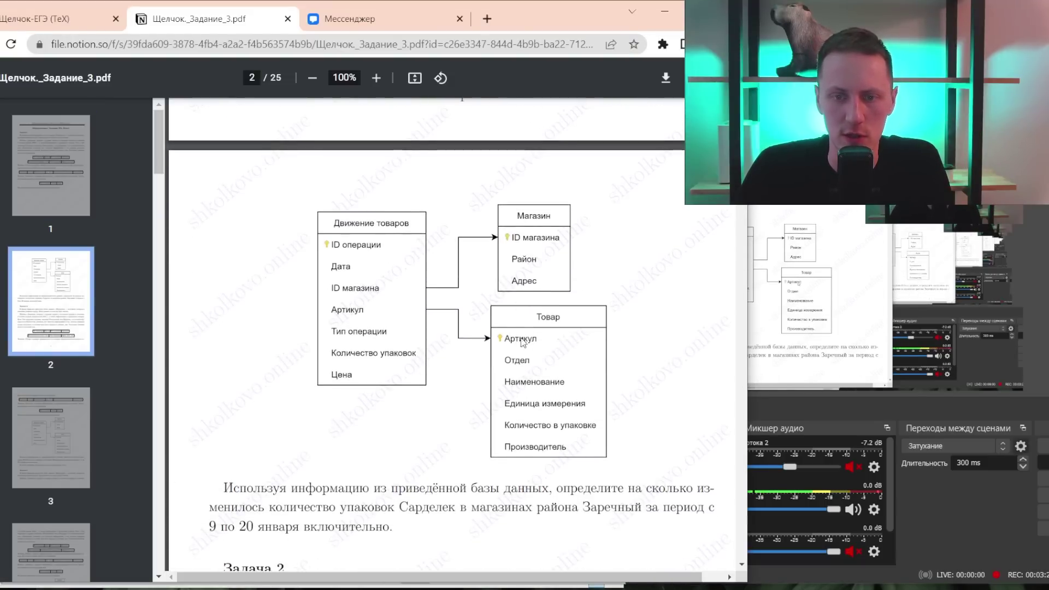
key(alt+Tab)
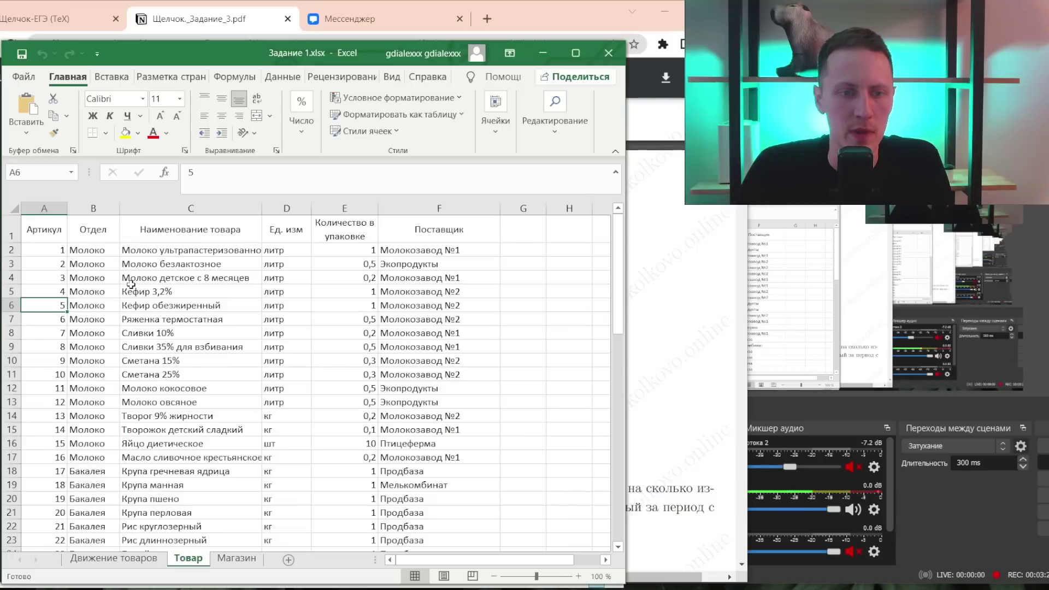
scroll(54, 290, down, 4)
scroll(53, 306, up, 4)
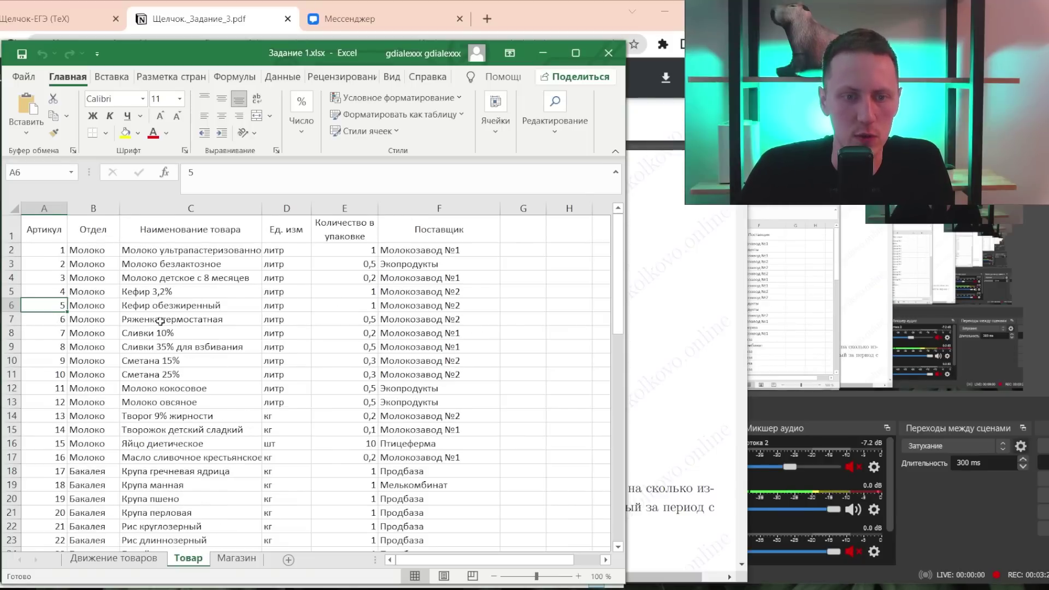
click(354, 306)
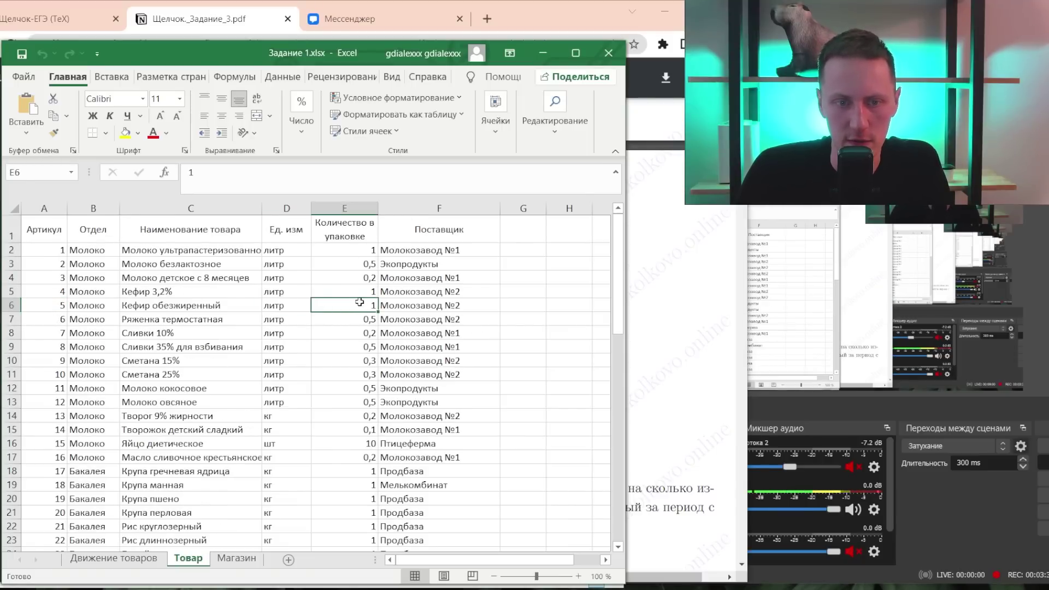
drag(346, 290, 346, 300)
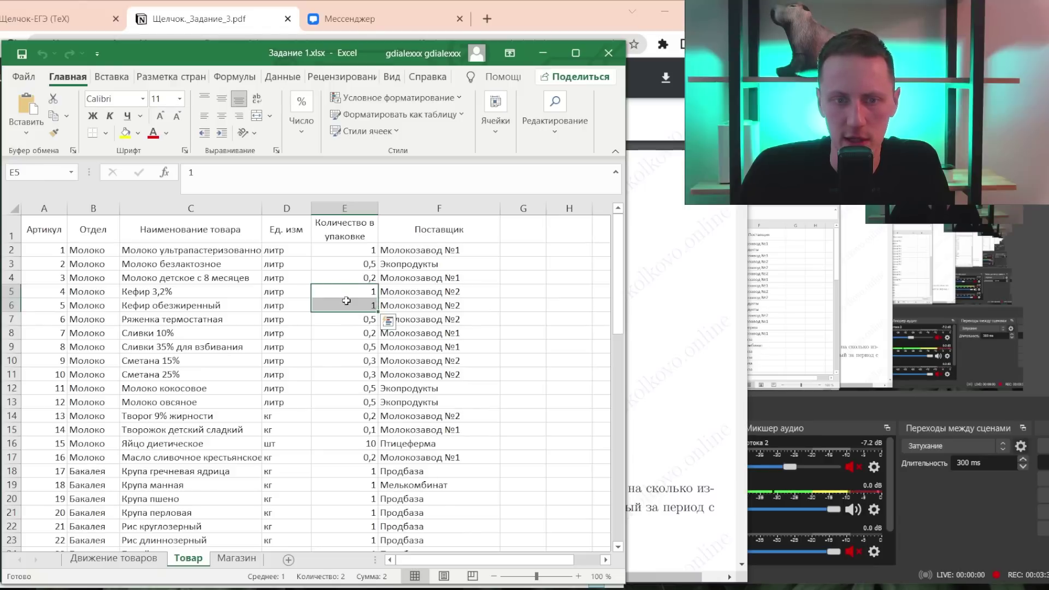
click(349, 470)
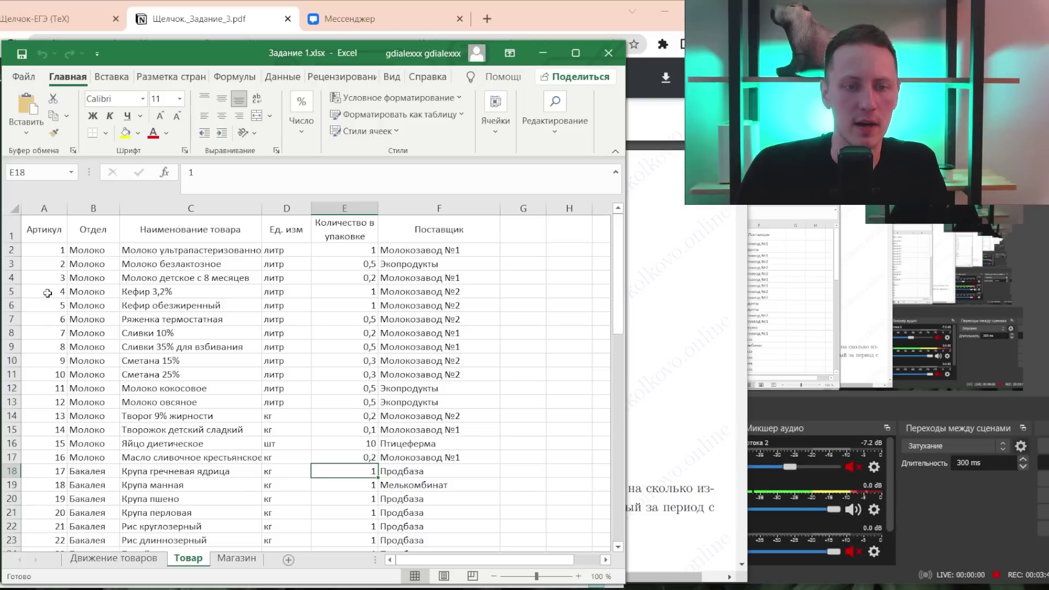
- Check Кефир обезжиренный's unit, package quantity and supplier, then open the Движение товаров sheet
click(141, 307)
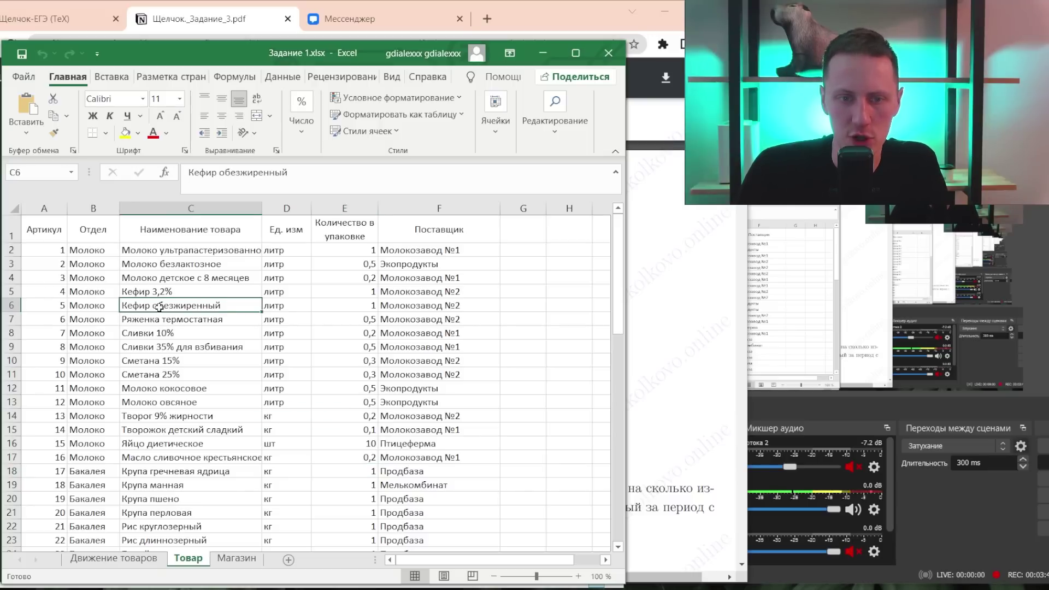
click(287, 304)
click(347, 311)
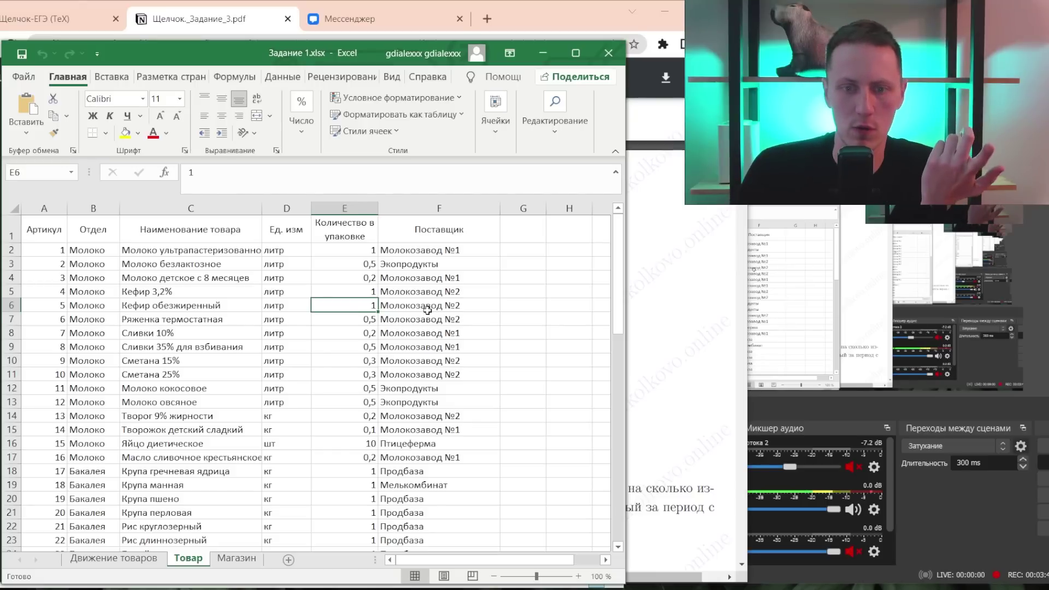
click(458, 306)
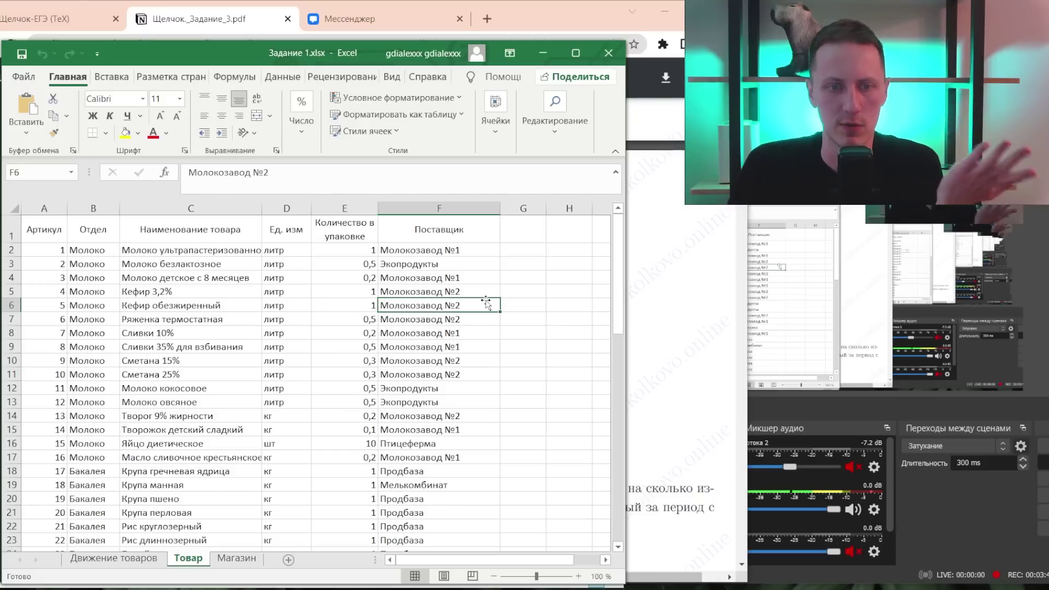
click(114, 557)
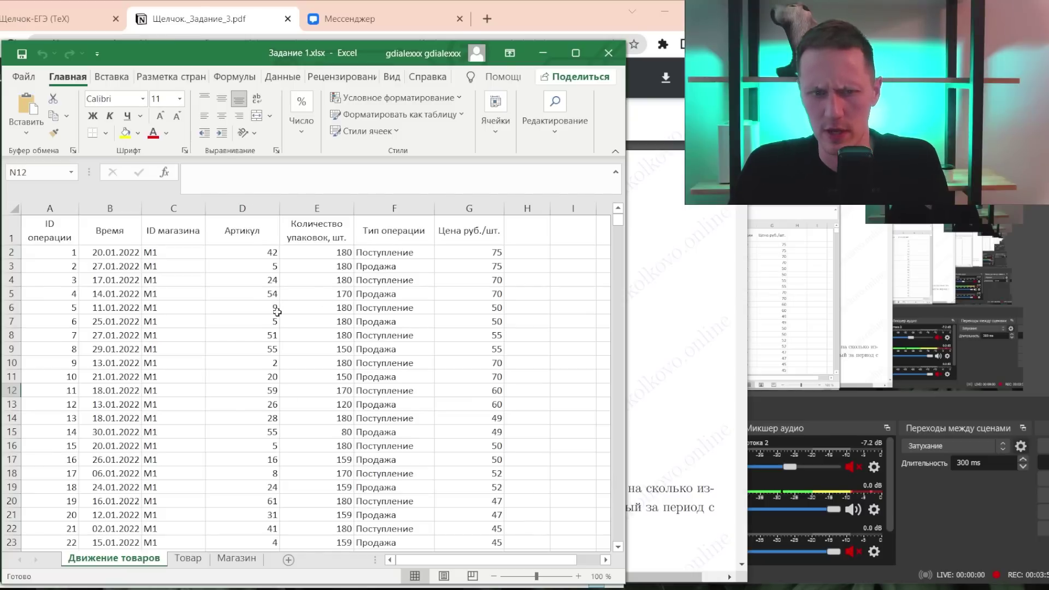
click(242, 231)
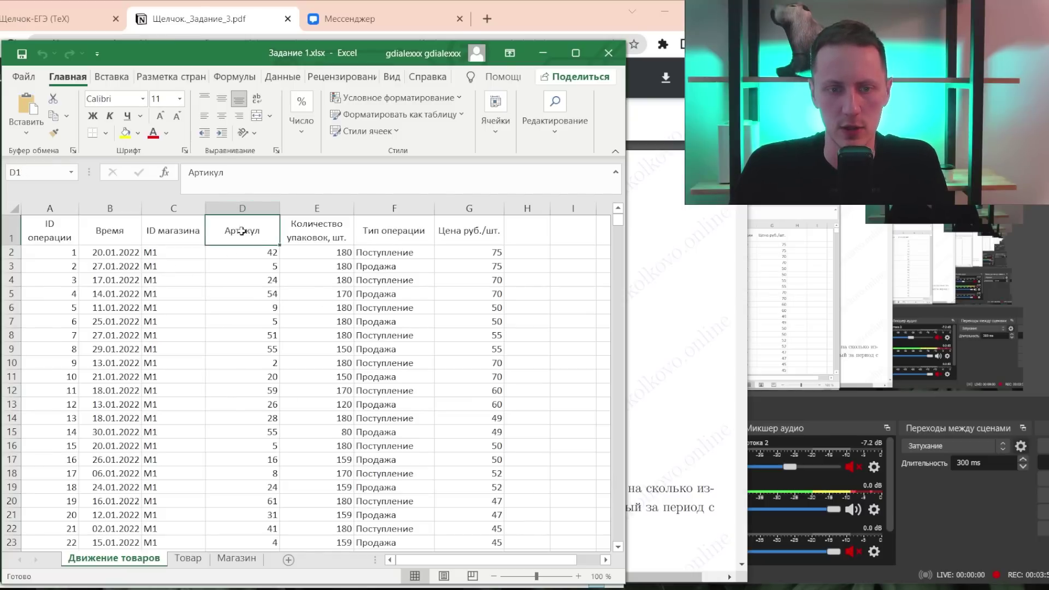
click(252, 295)
click(191, 558)
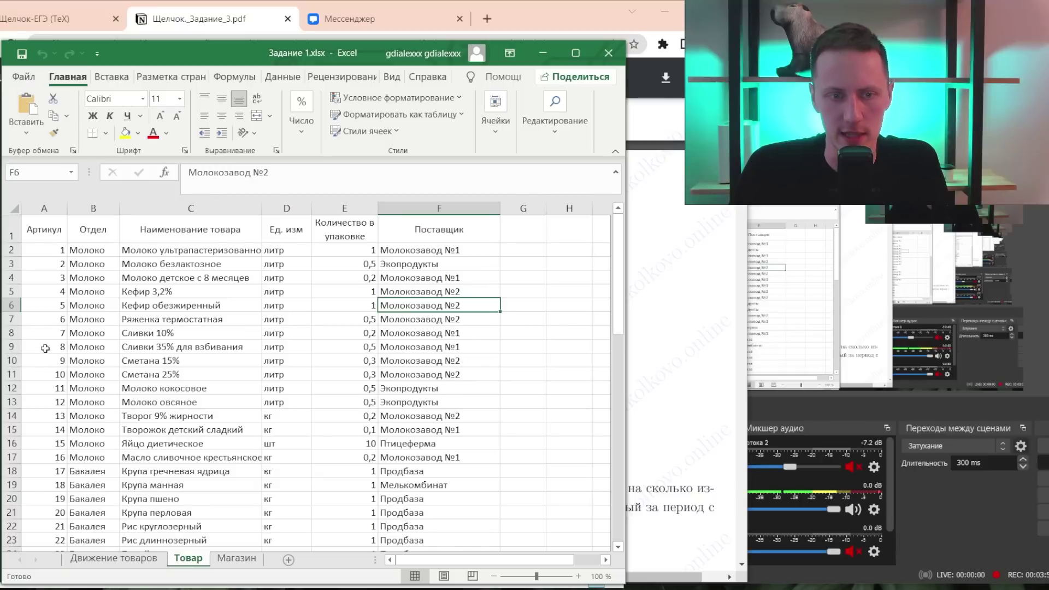
click(113, 557)
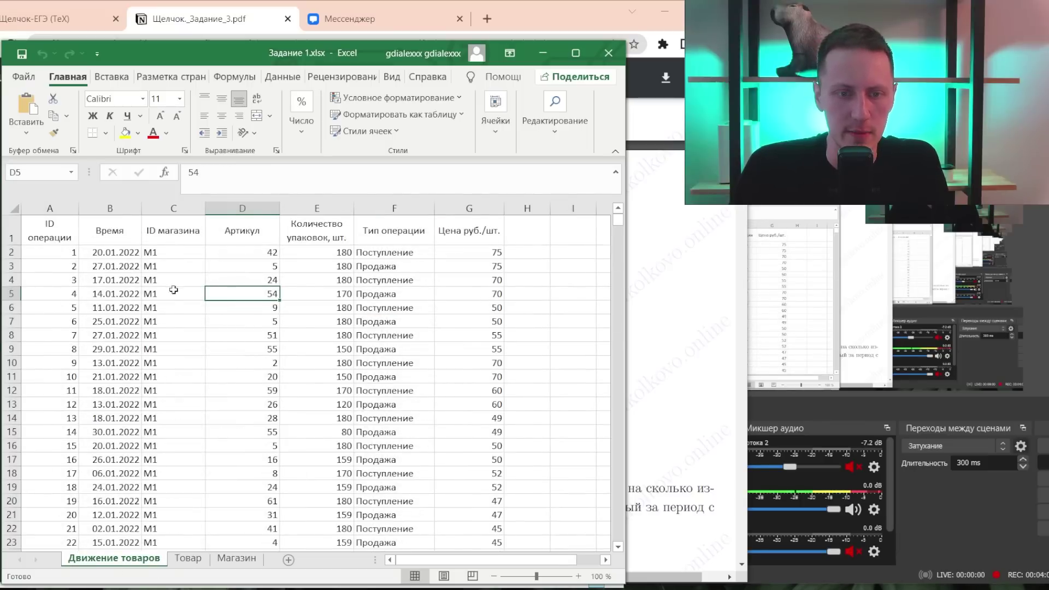
click(171, 317)
click(236, 558)
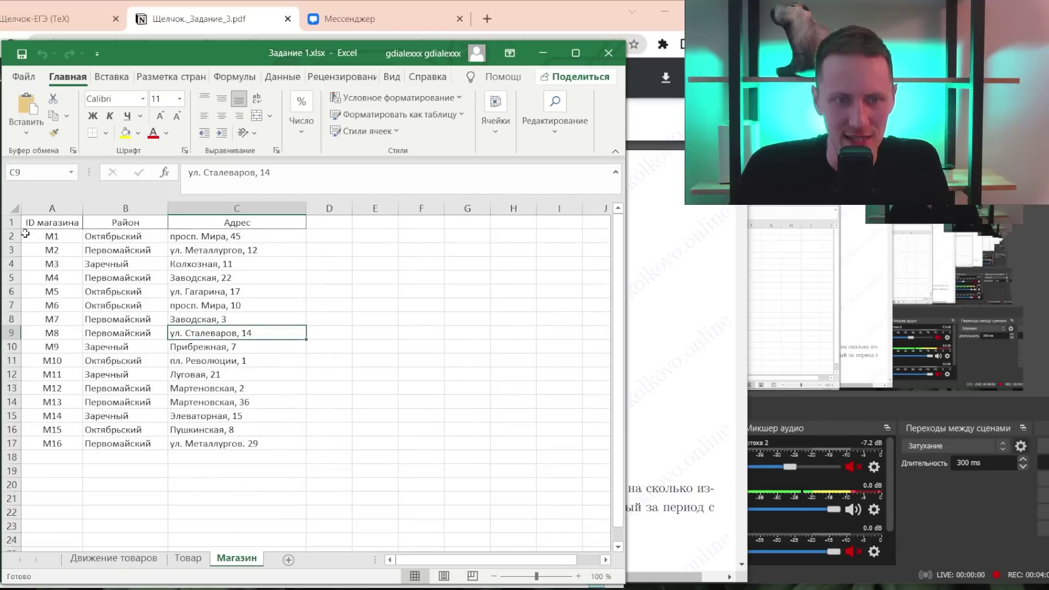
click(113, 557)
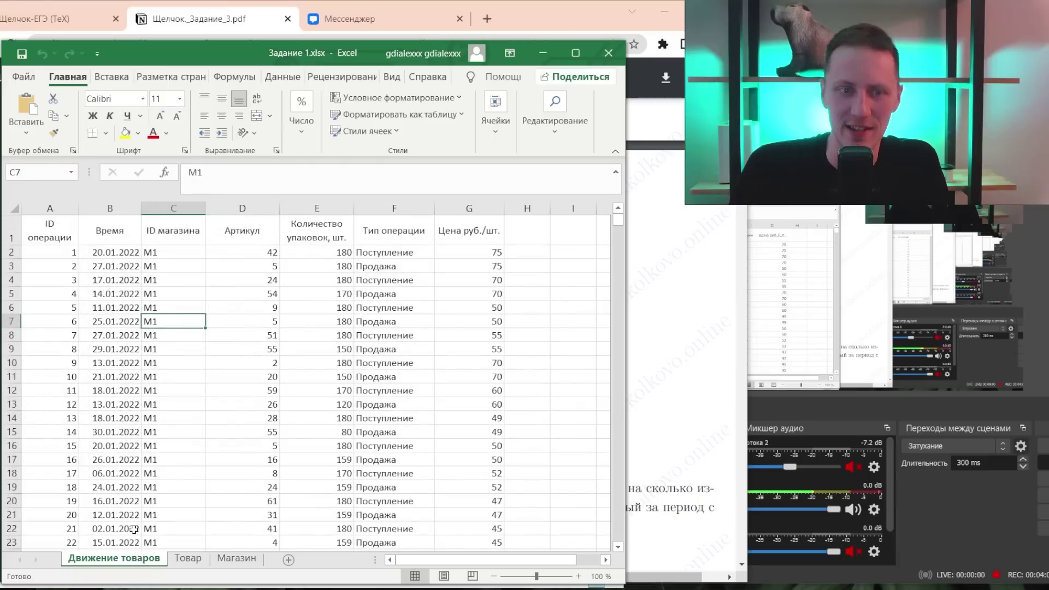
click(103, 291)
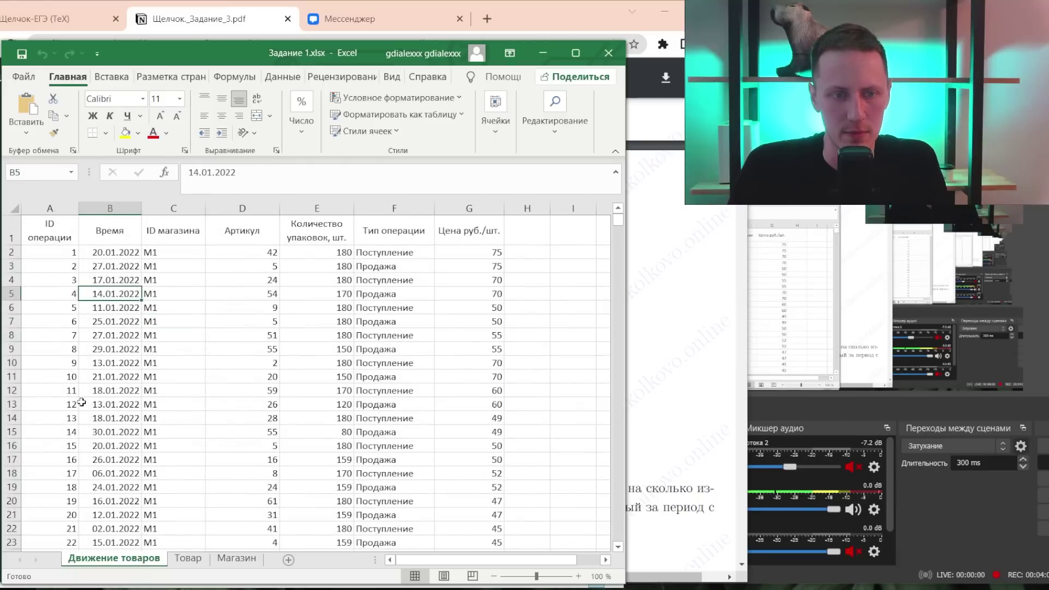
click(69, 311)
click(56, 224)
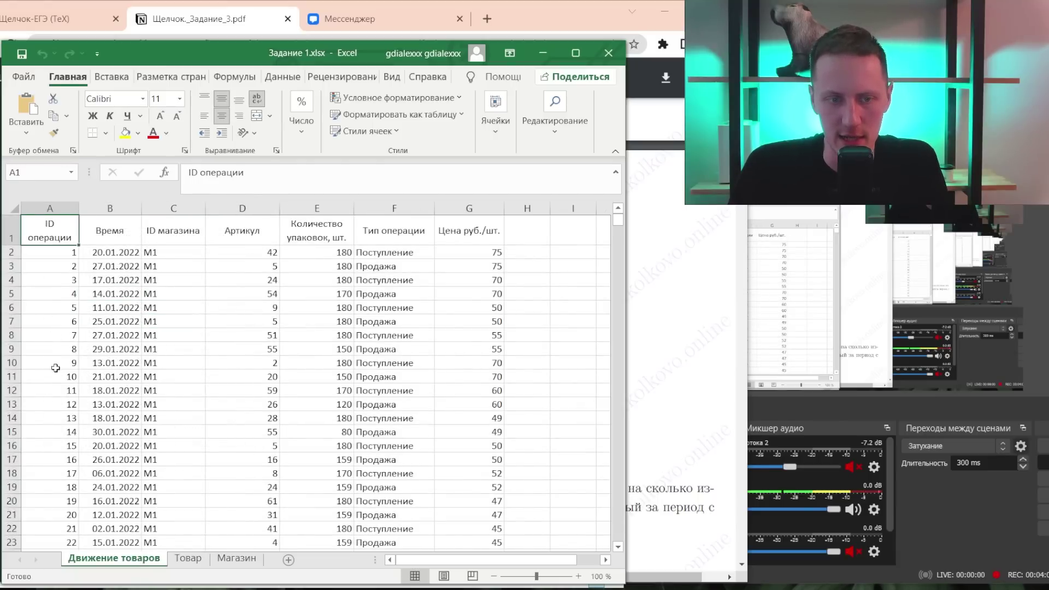
scroll(53, 368, down, 6)
scroll(53, 368, down, 7)
key(alt+Tab)
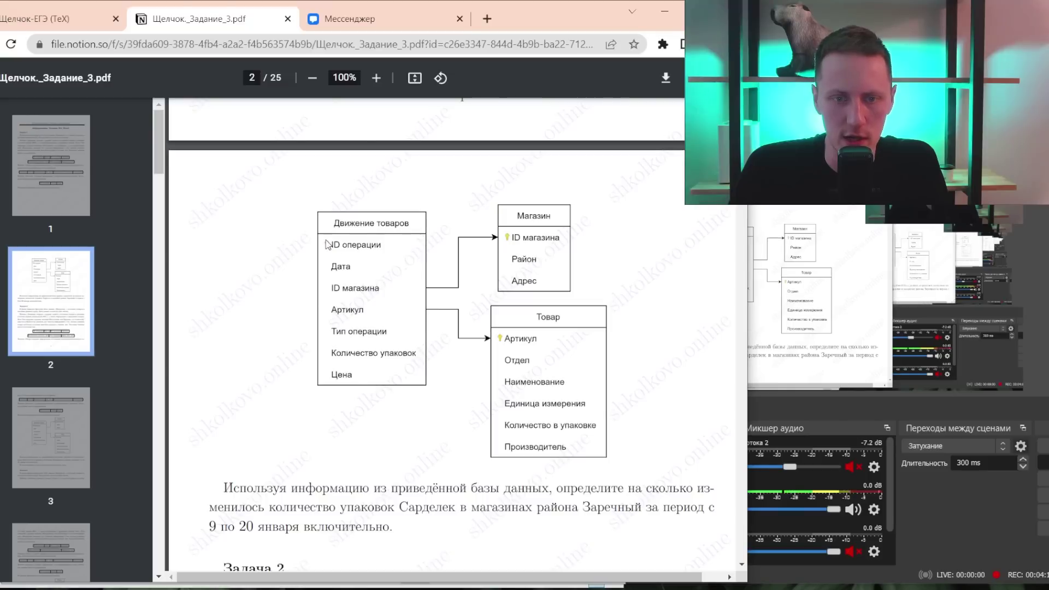
key(alt+Tab)
scroll(268, 297, up, 6)
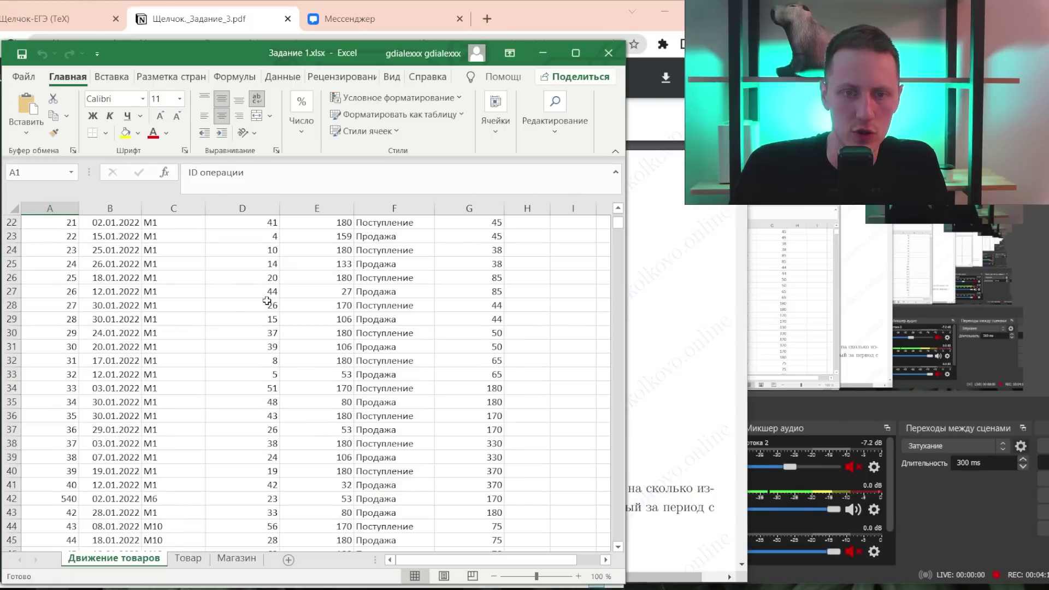
scroll(259, 296, up, 7)
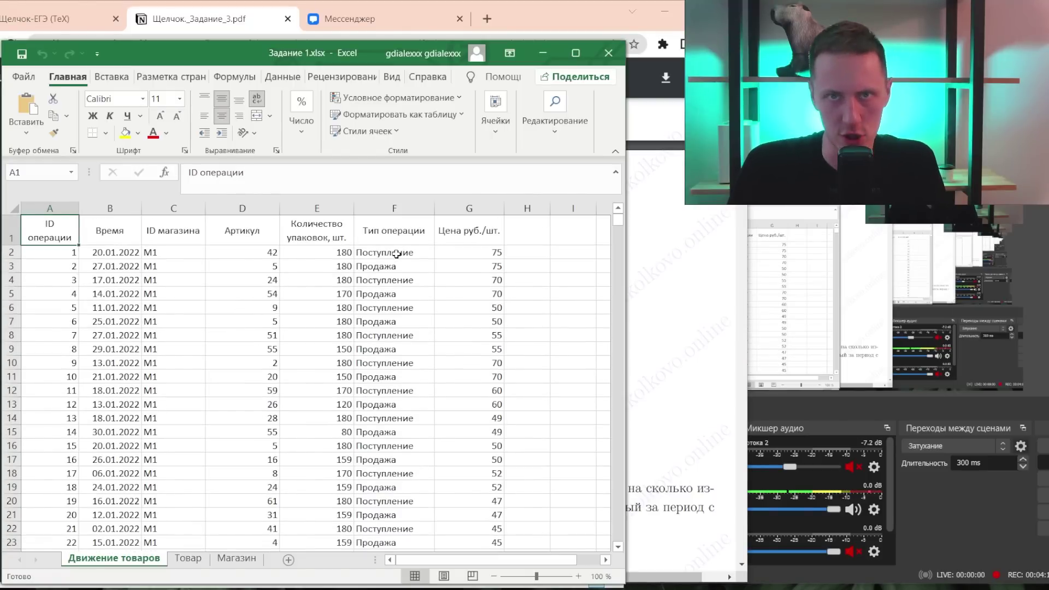
click(456, 269)
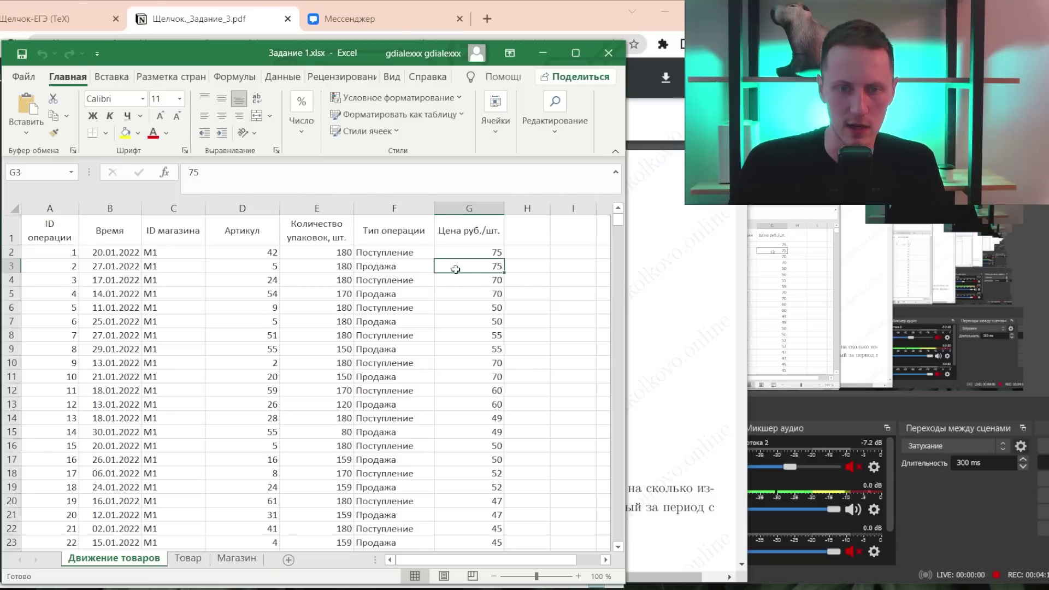
click(321, 275)
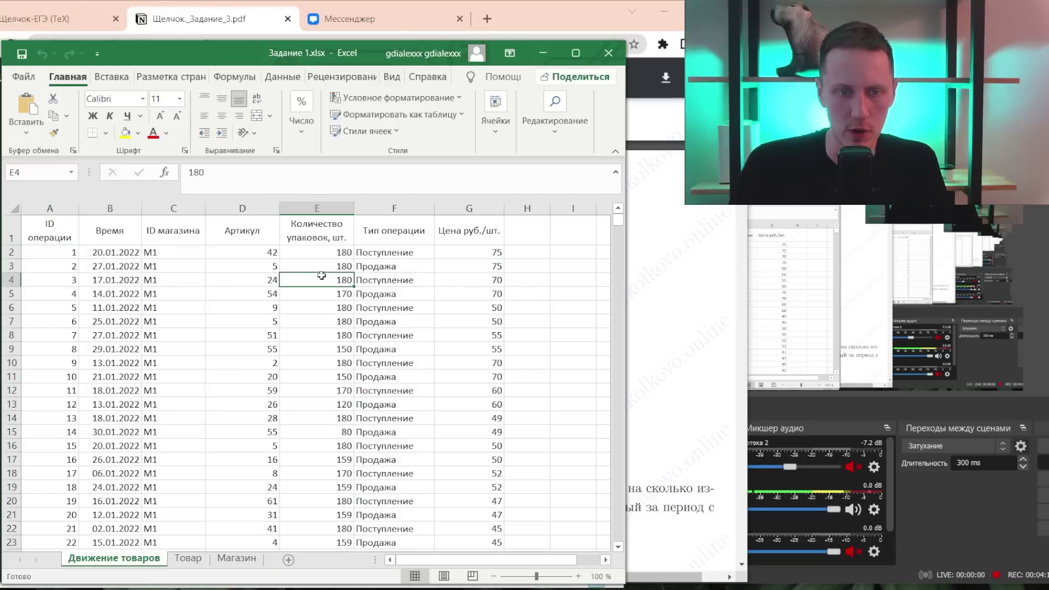
click(11, 309)
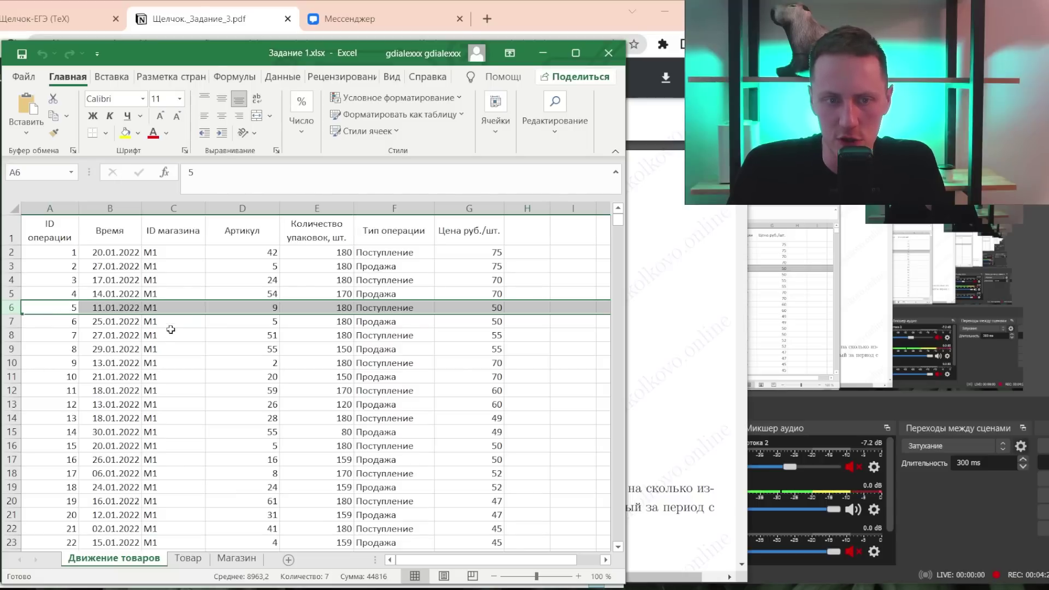
click(238, 558)
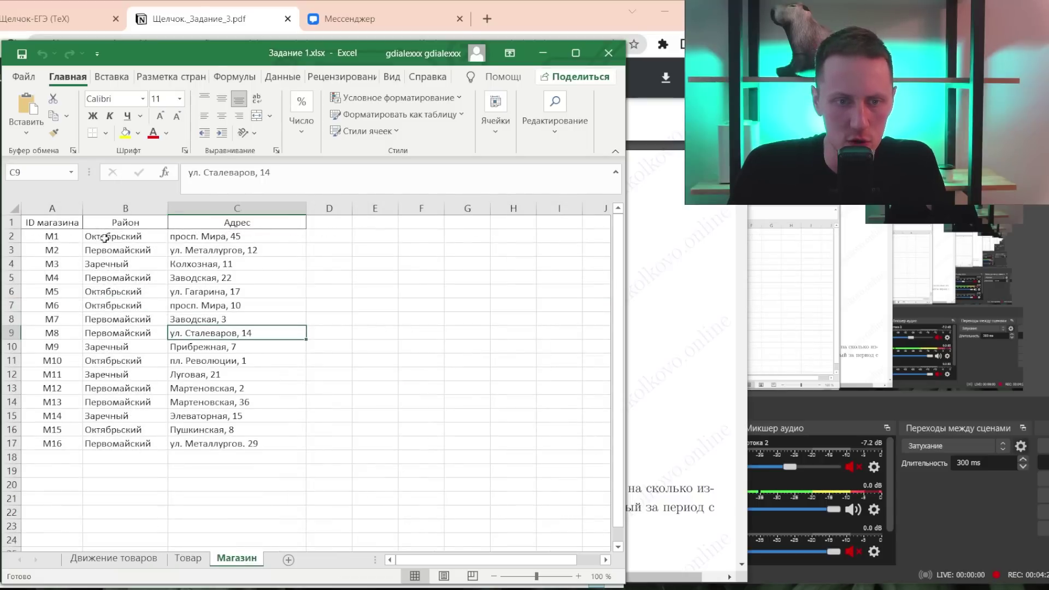
drag(219, 239, 52, 235)
click(114, 558)
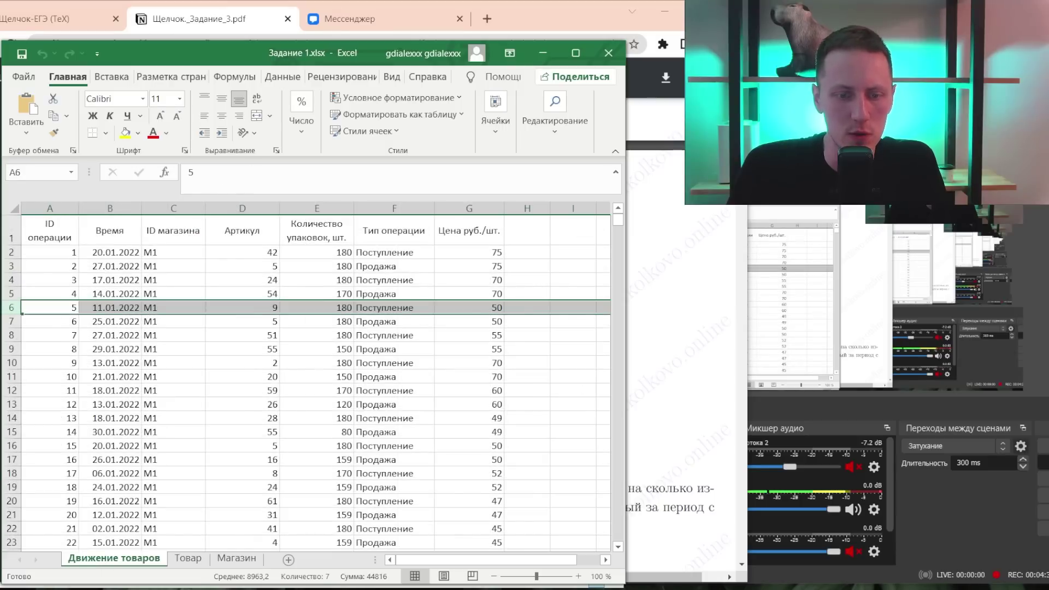
click(188, 558)
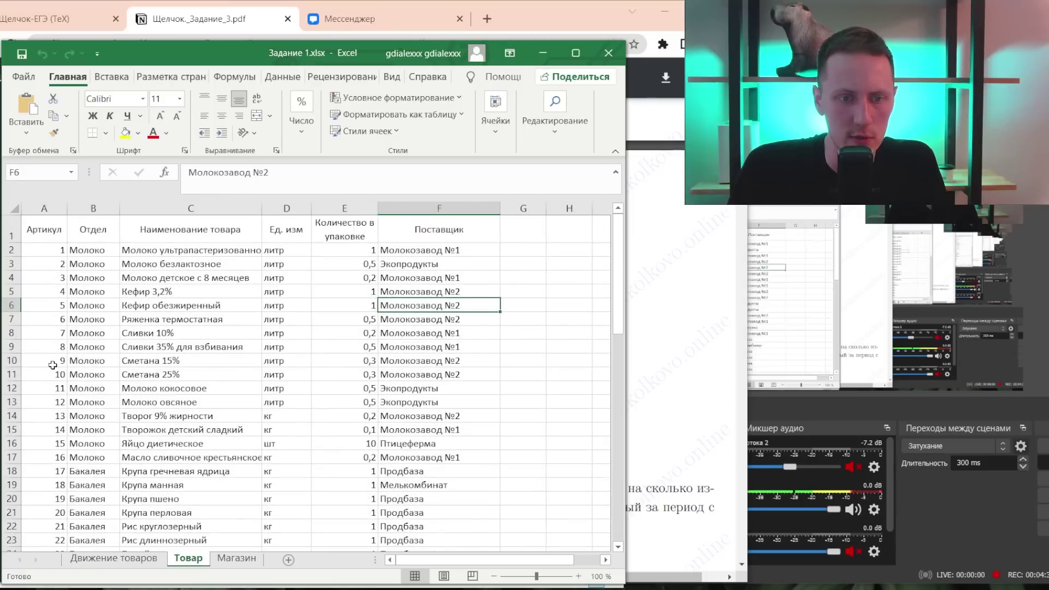
drag(53, 365, 392, 359)
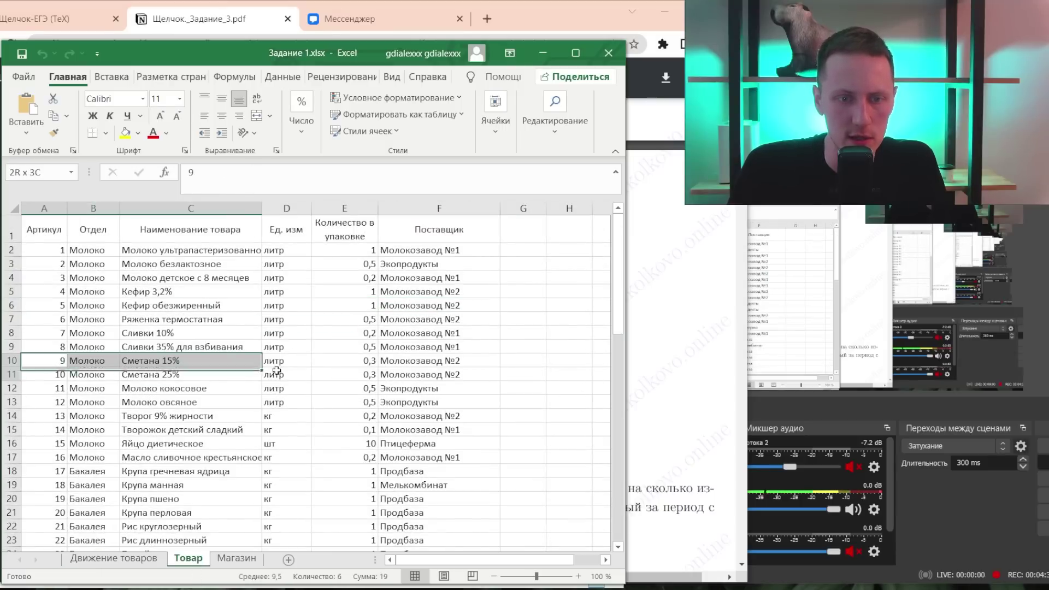
click(121, 558)
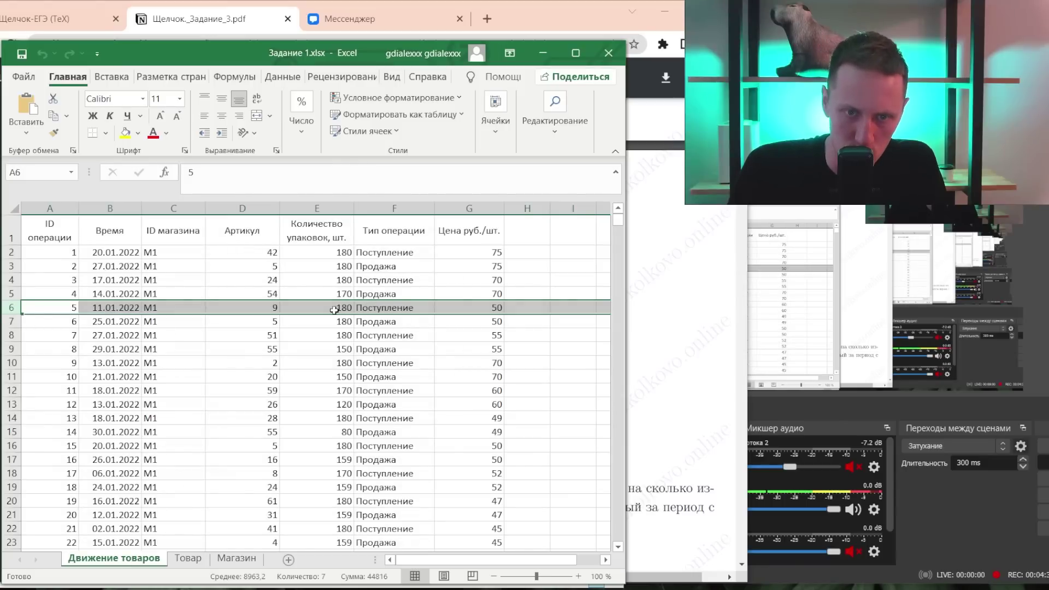
click(188, 558)
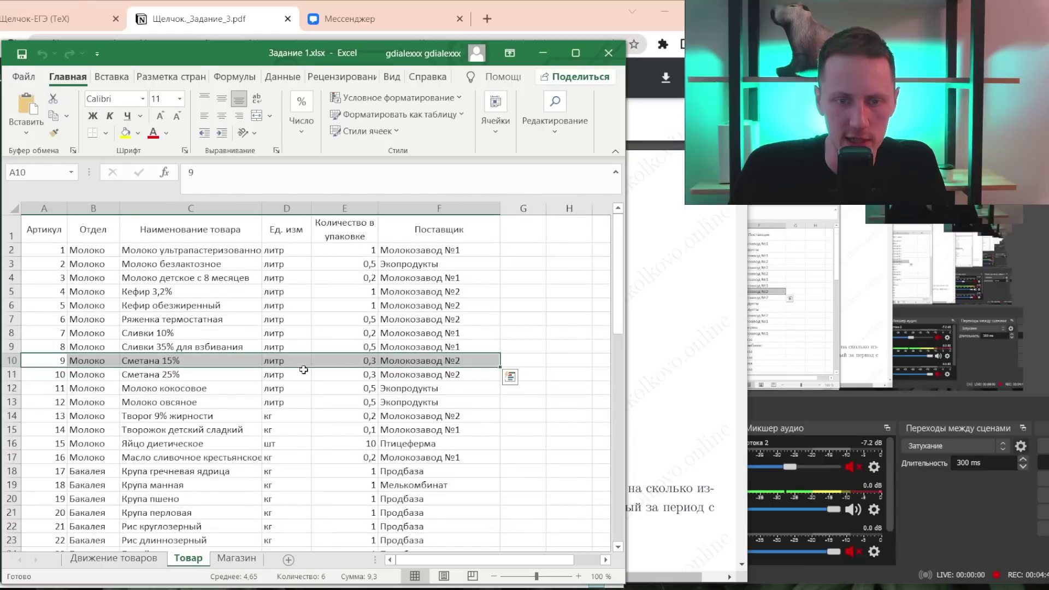
click(114, 558)
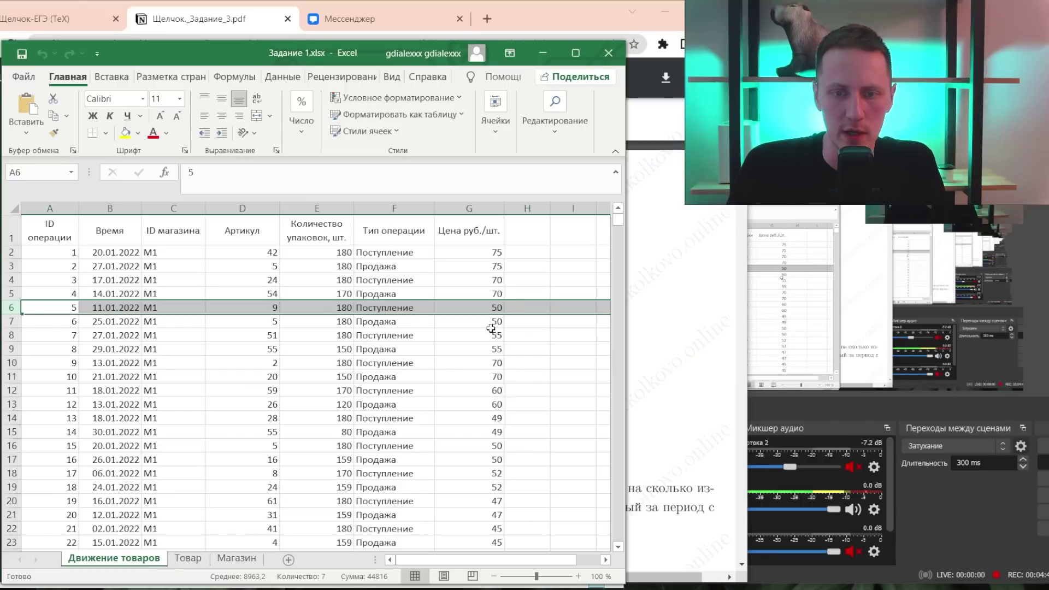
shift+click(492, 330)
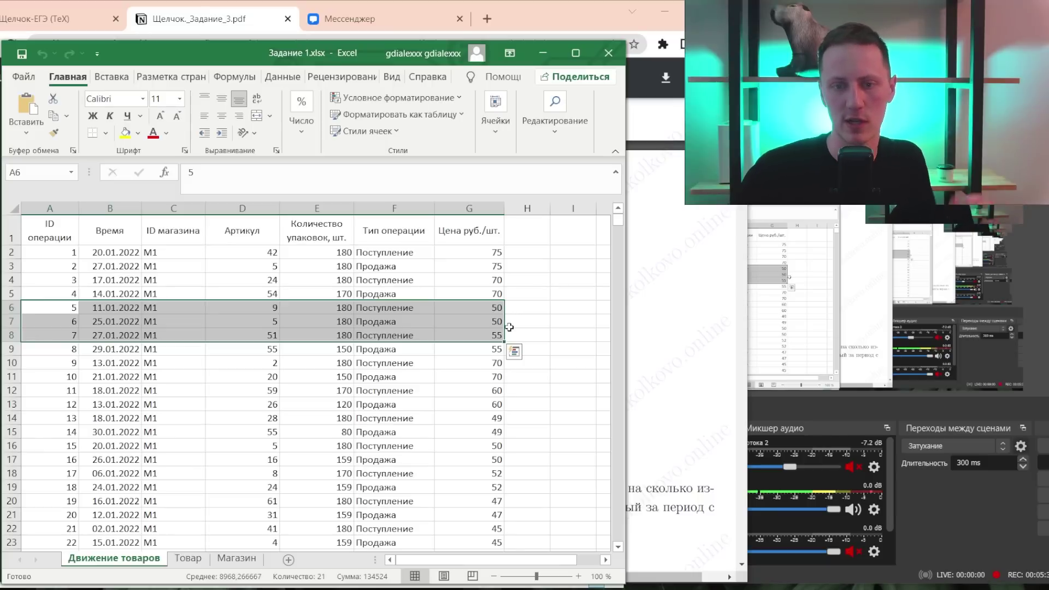
key(shift+Up)
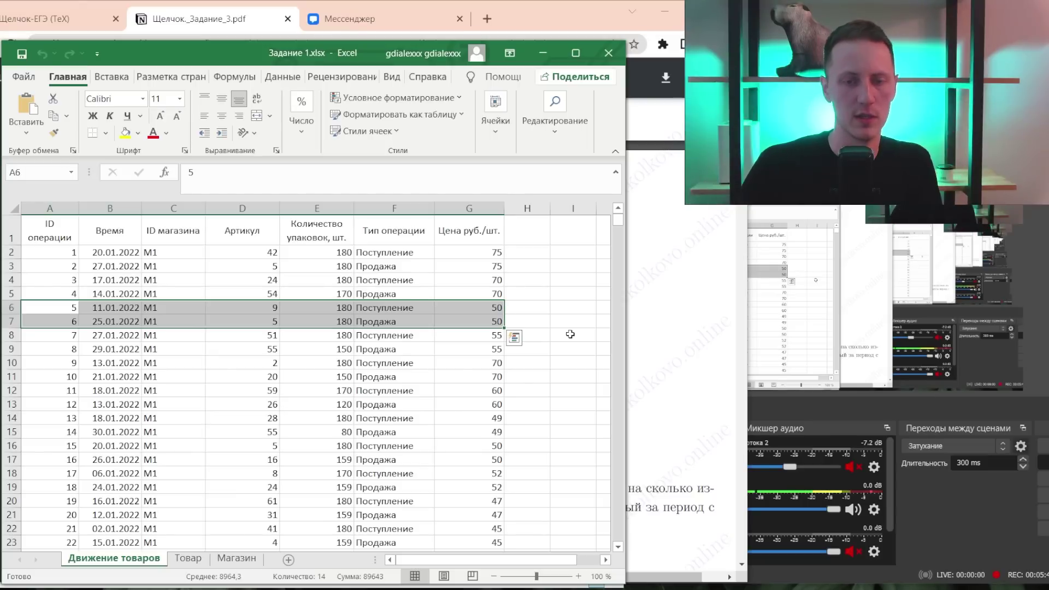
key(Right)
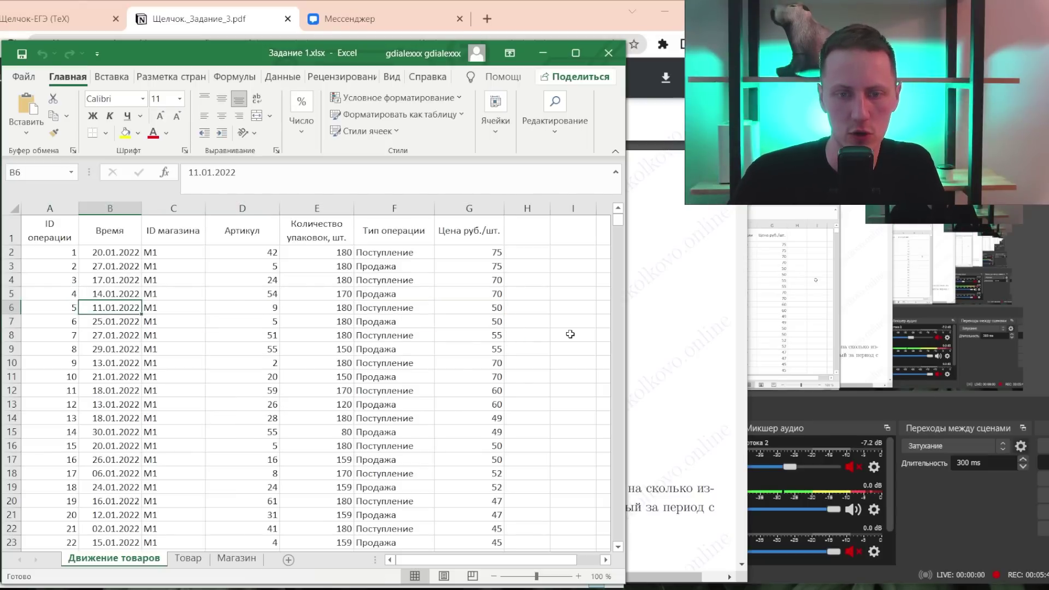
key(Right)
key(Right)
key(Right)
key(Right)
key(shift+Left)
key(shift+Left)
key(shift+Left)
key(shift+Left)
key(shift+Left)
key(shift+Left)
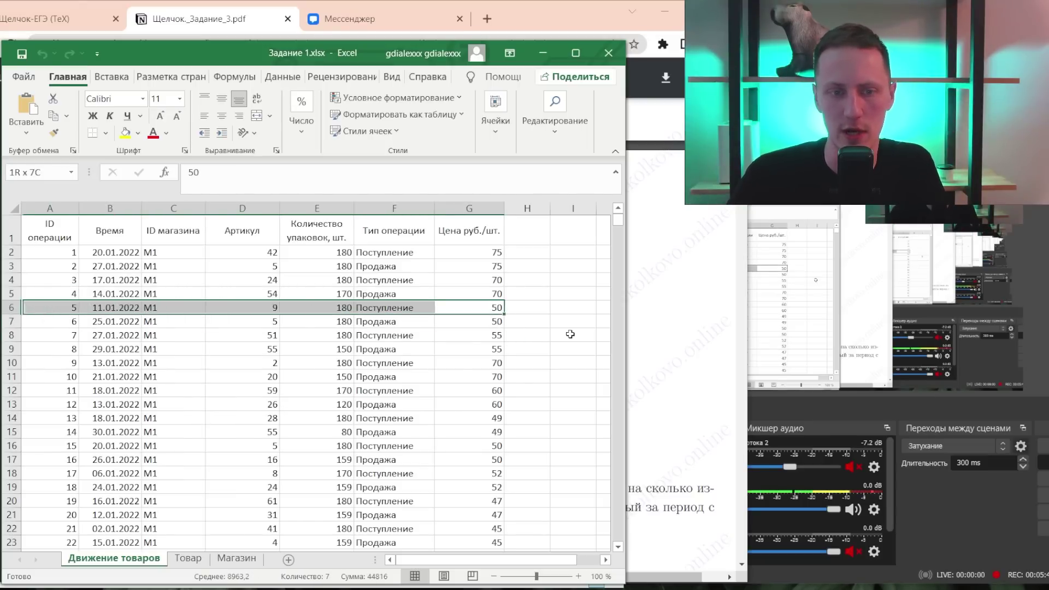
key(shift+Right)
key(shift+Right)
key(shift+Right)
key(Down)
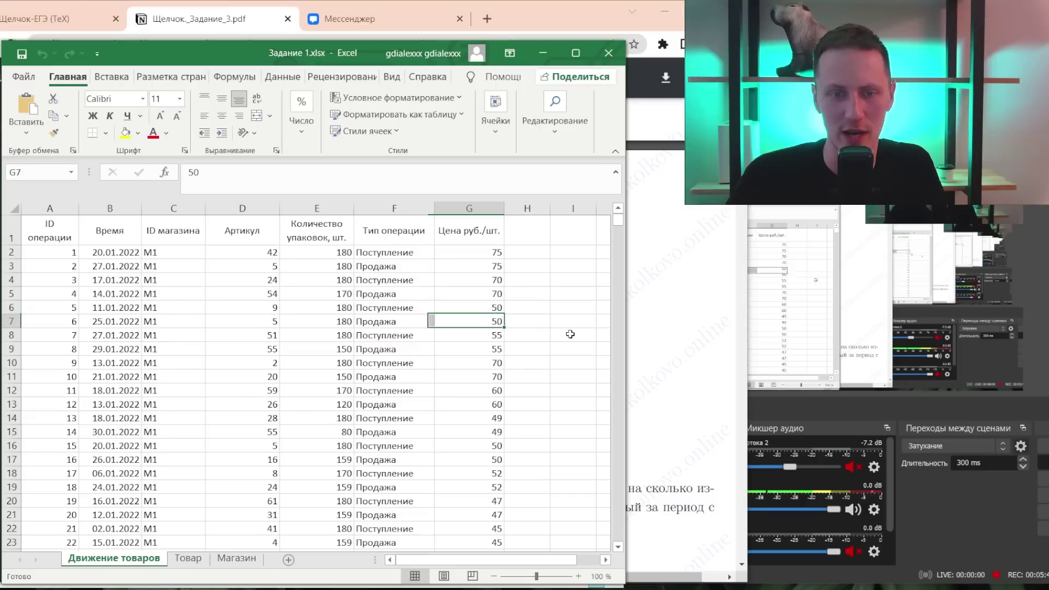
key(Left)
key(Left)
key(Left)
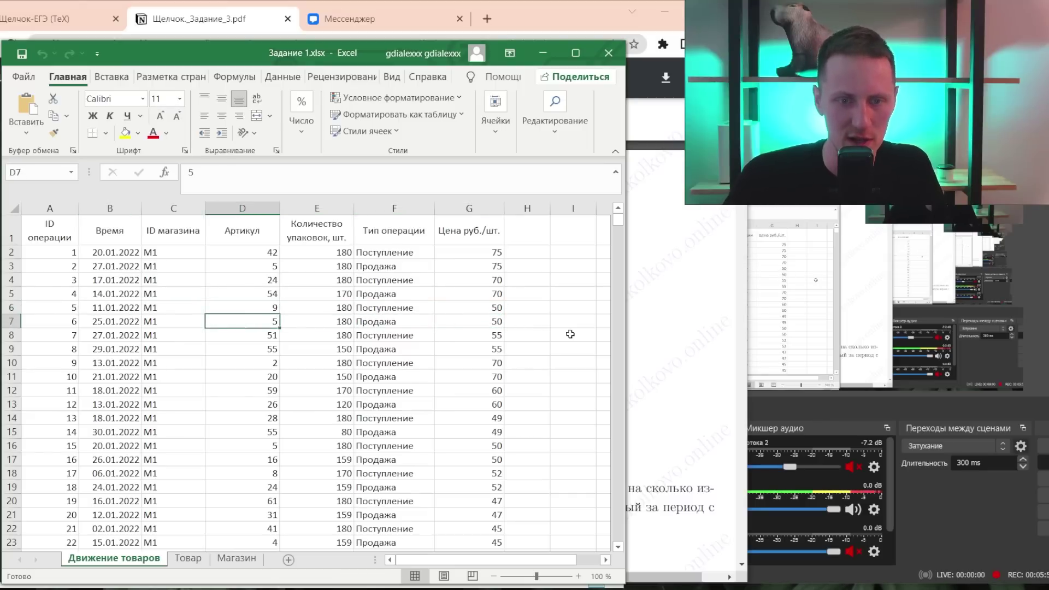
drag(475, 326, 70, 307)
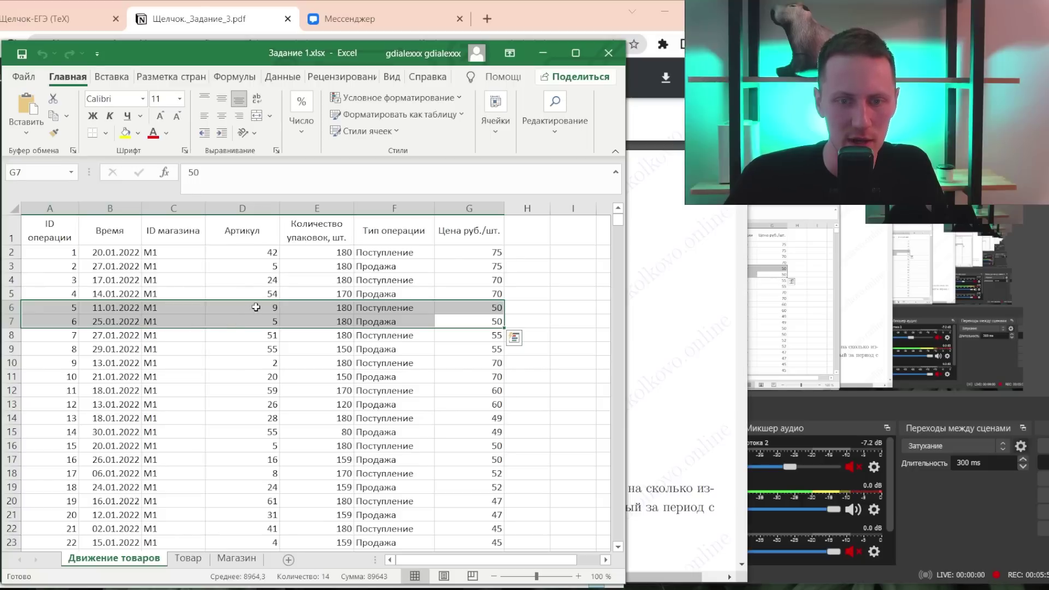
click(271, 322)
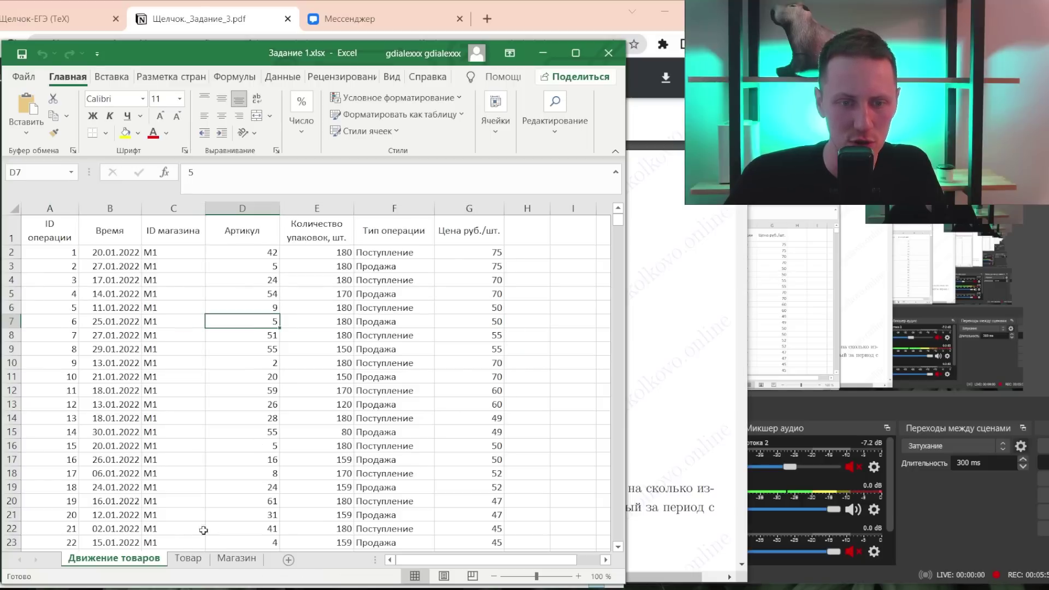
click(188, 558)
click(65, 307)
drag(65, 307, 481, 322)
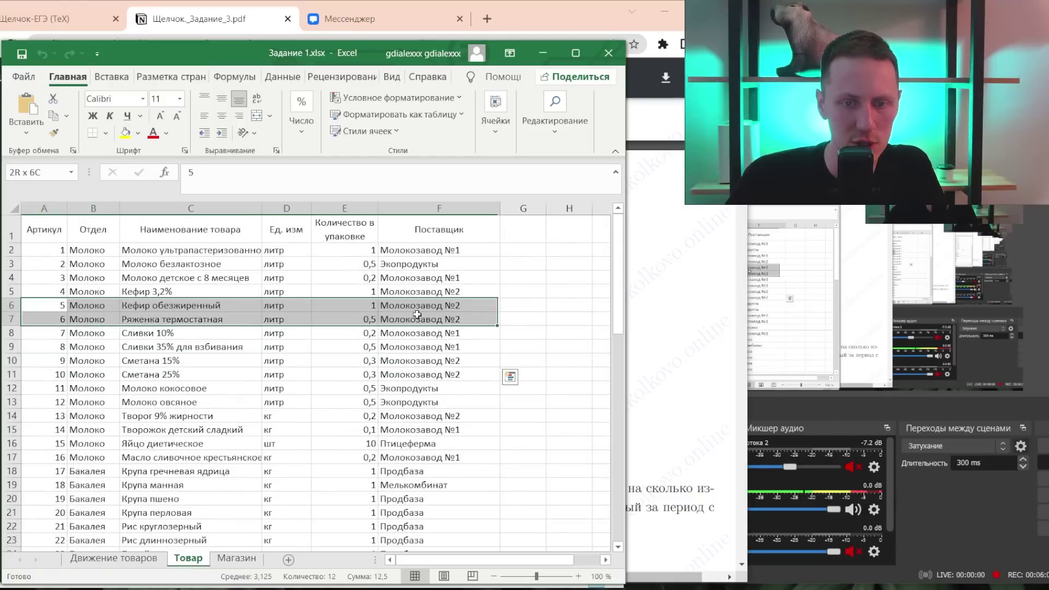
click(155, 558)
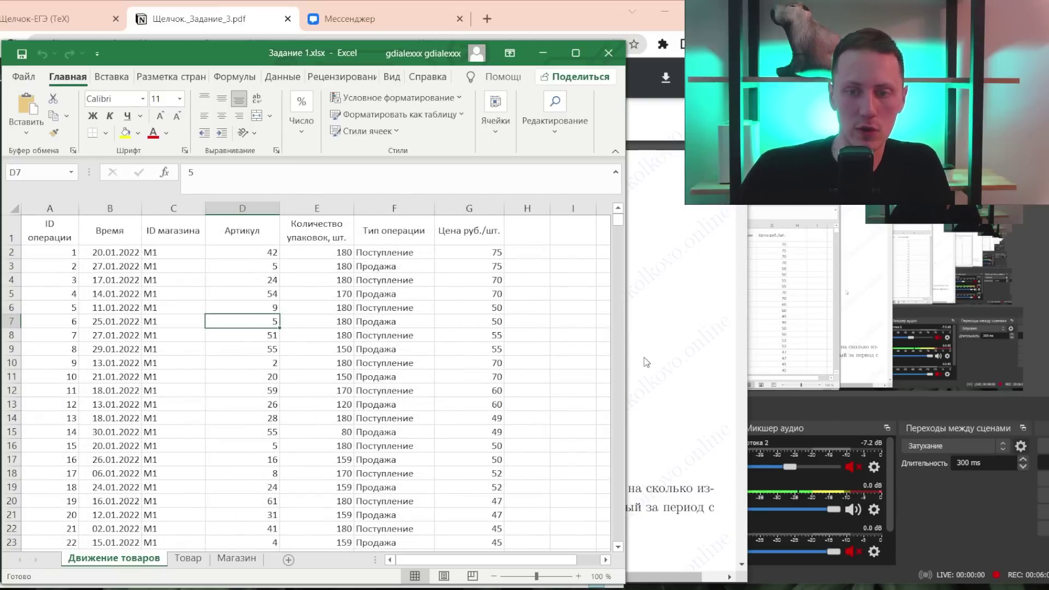
key(alt+Tab)
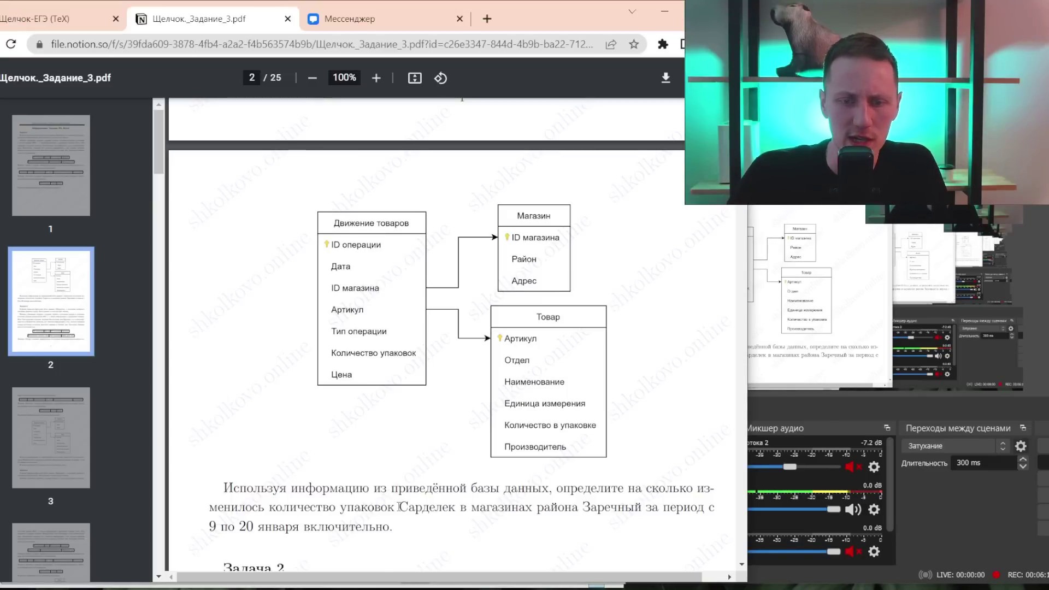
drag(388, 508, 577, 509)
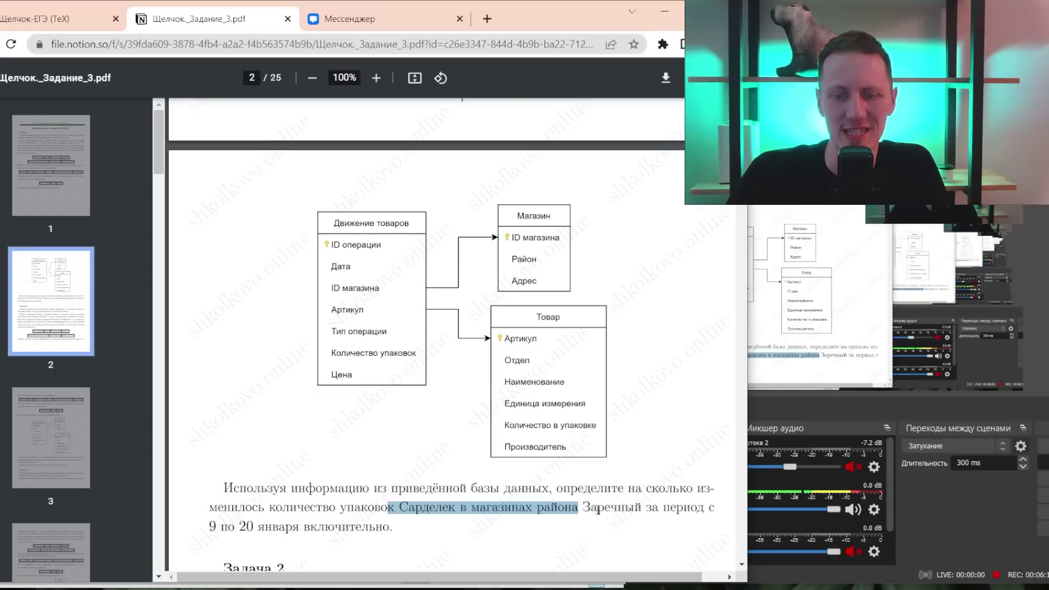
key(alt+Tab)
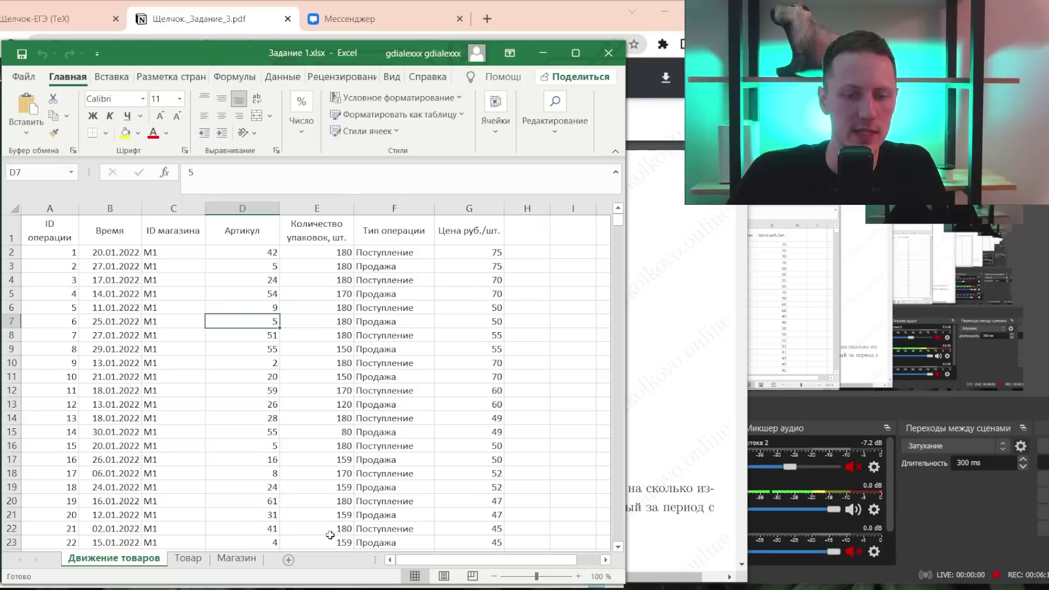
click(237, 557)
- Turn on AutoFilter for the Магазин table with Ctrl+Shift+L
click(130, 306)
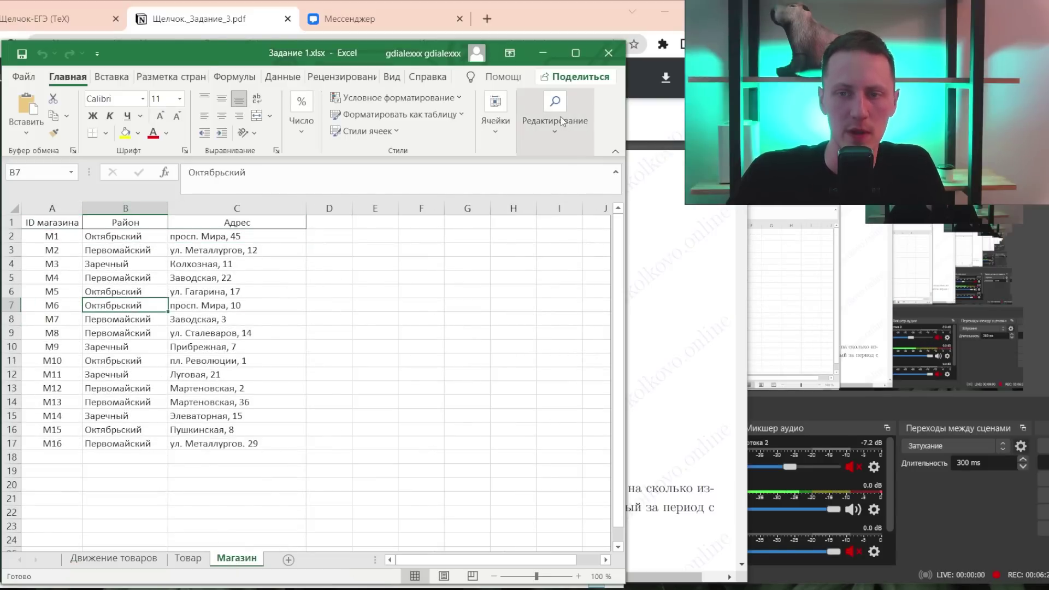
click(562, 121)
click(610, 197)
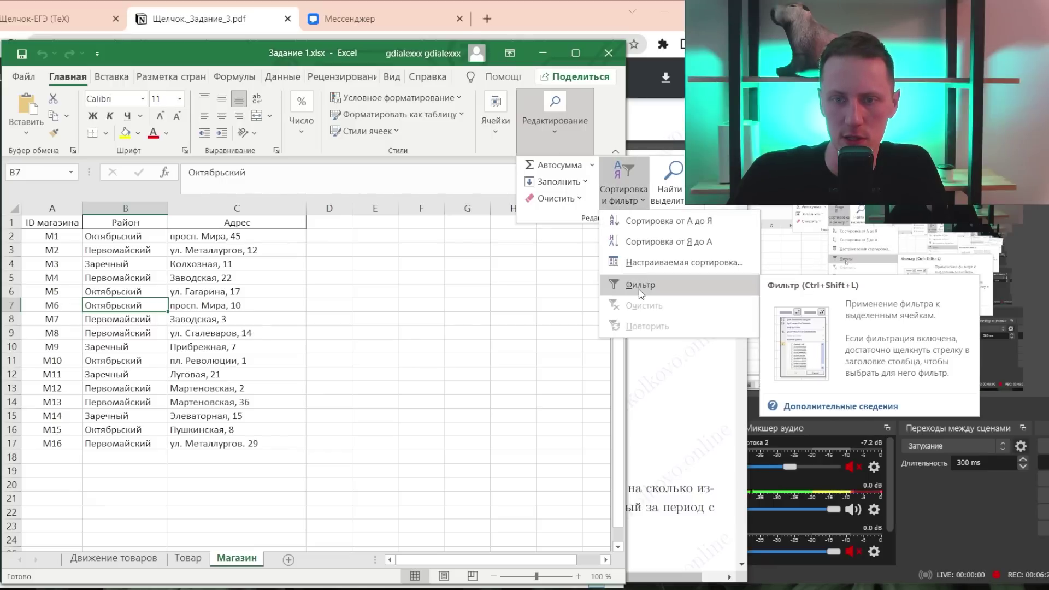
key(Escape)
click(119, 340)
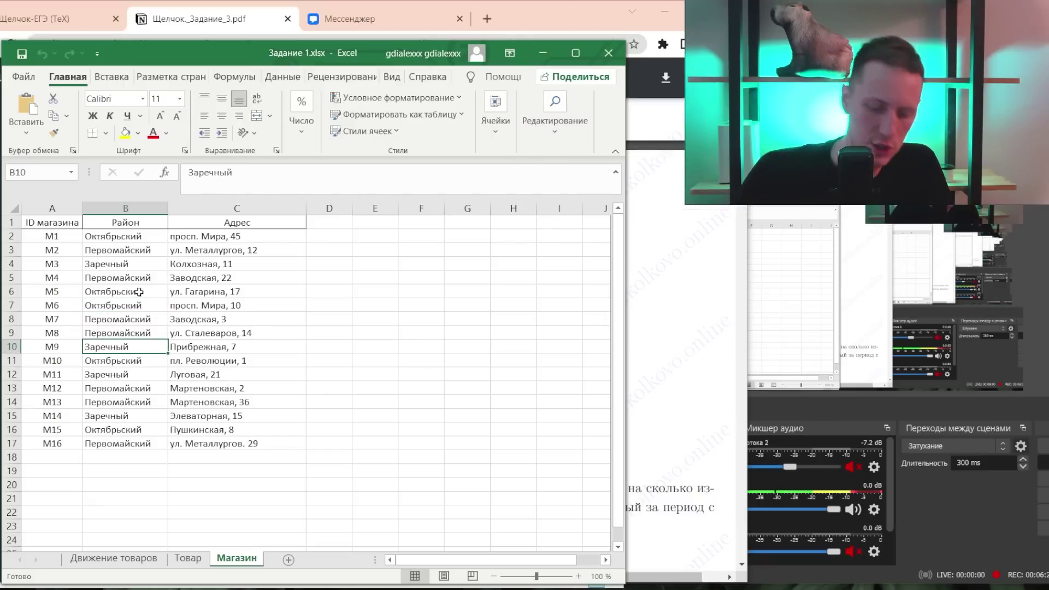
key(ctrl+shift+l)
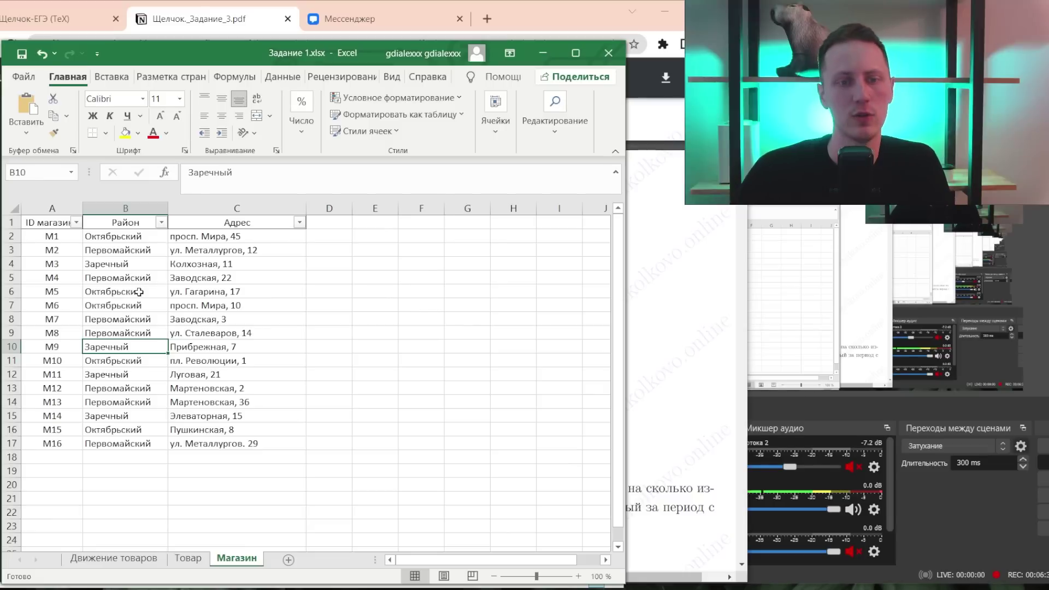
- Filter the Район column to show only the four Заречный stores
click(162, 222)
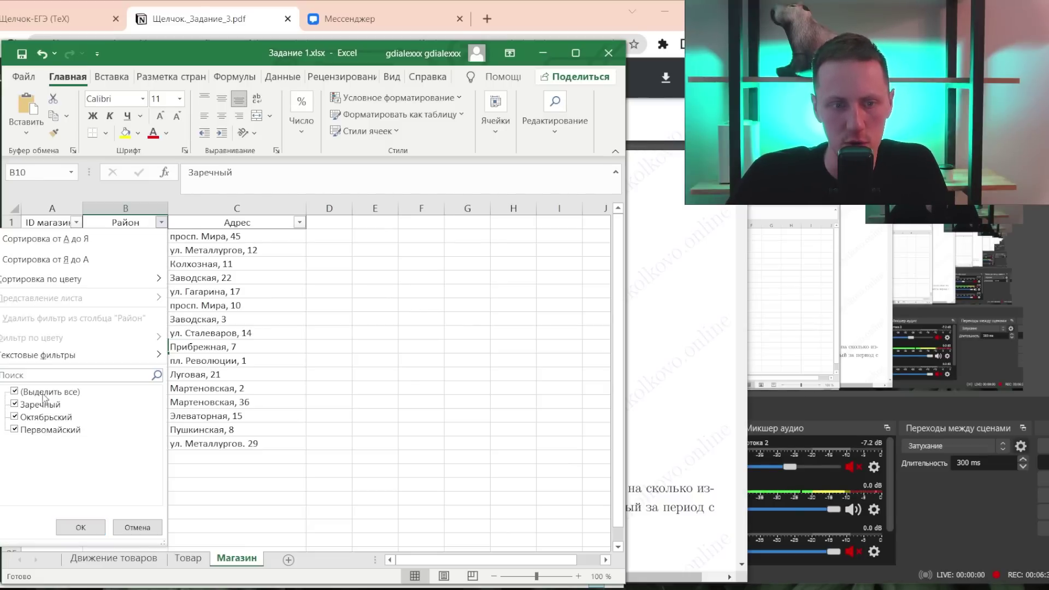
click(15, 392)
click(15, 404)
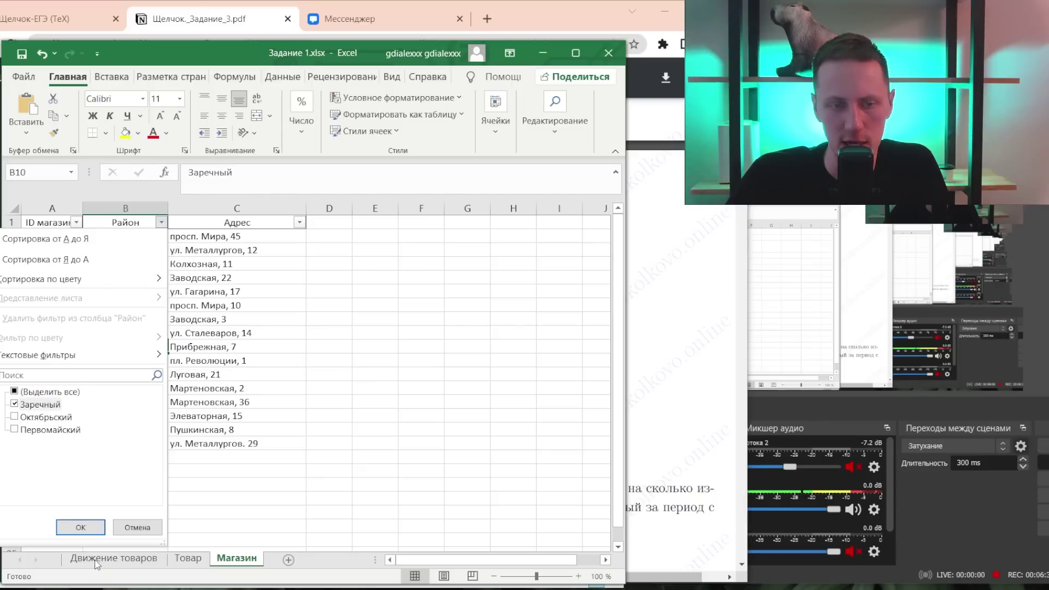
click(80, 527)
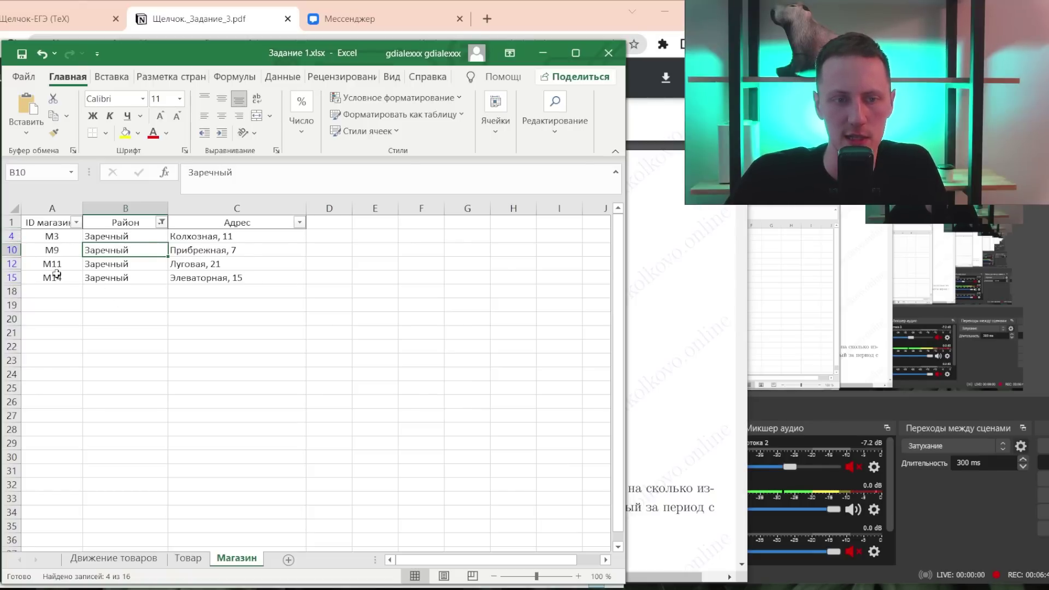
click(135, 565)
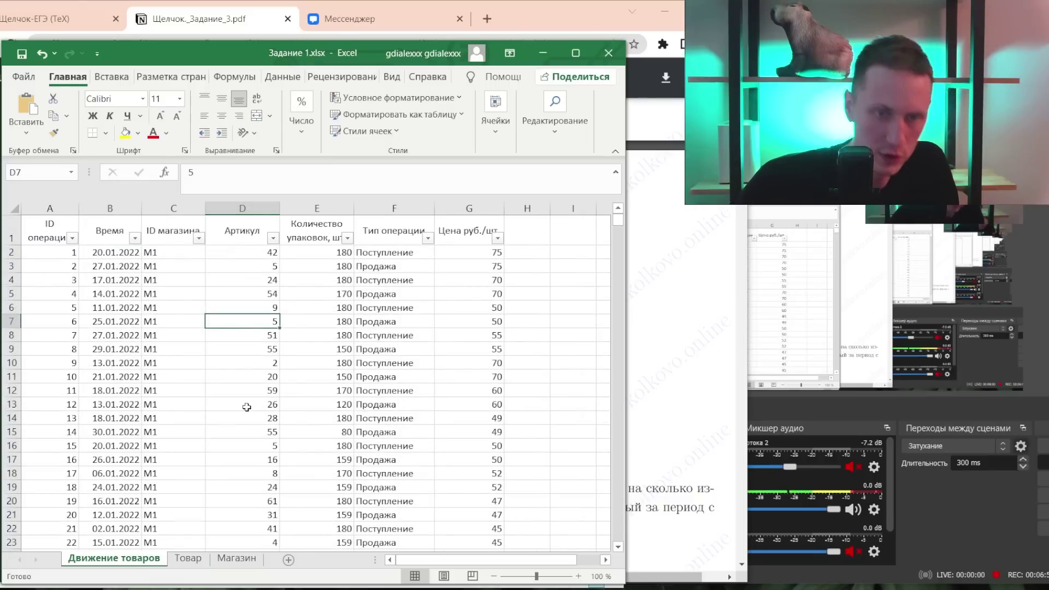
- Filter Движение товаров by ID магазина to stores M3, M9, M11 and M14, leaving 568 records
key(ctrl+shift+l)
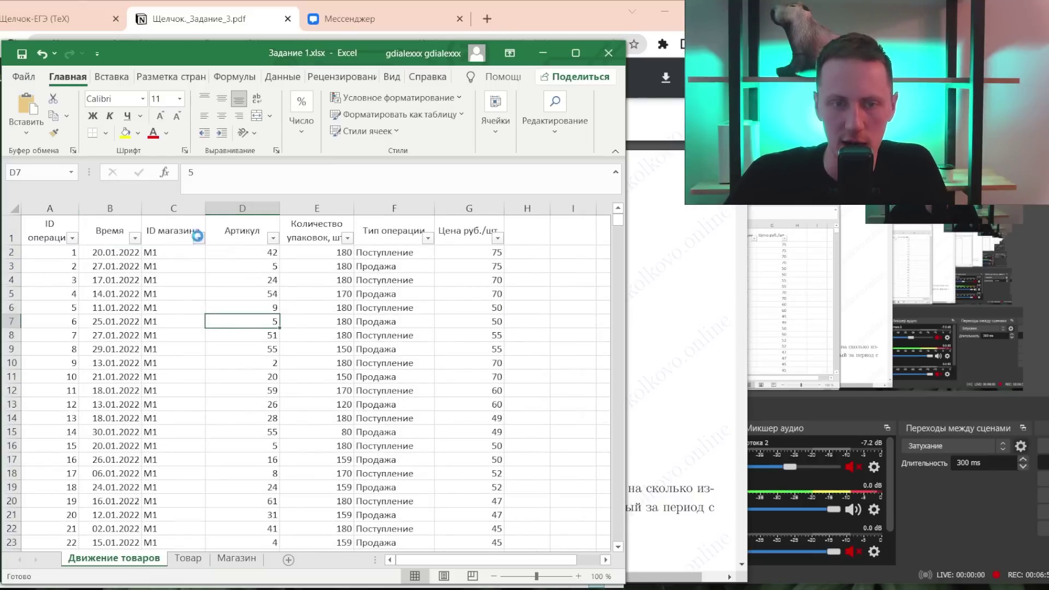
click(198, 238)
click(33, 408)
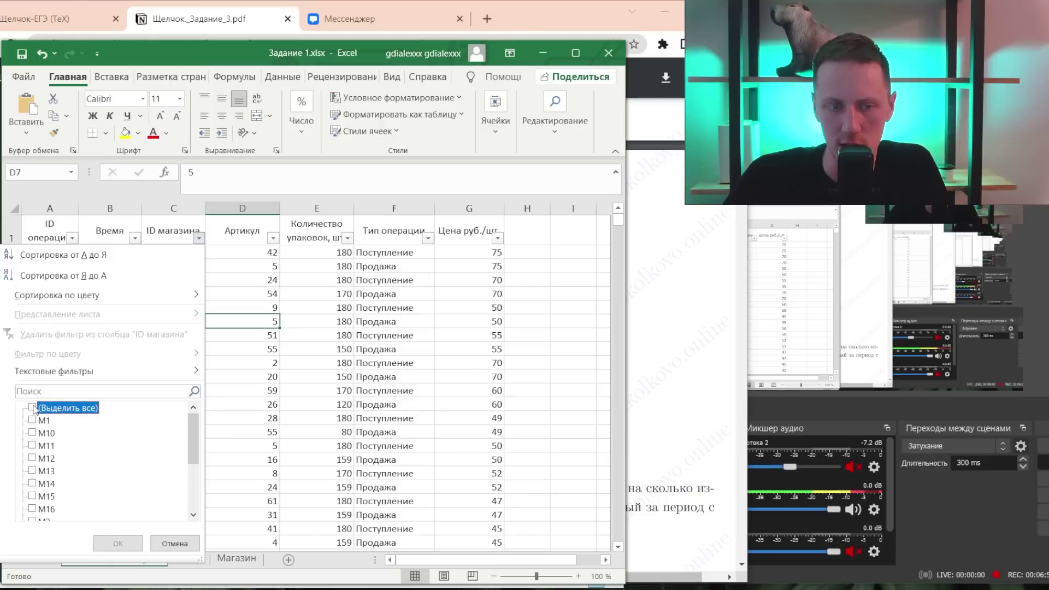
click(41, 447)
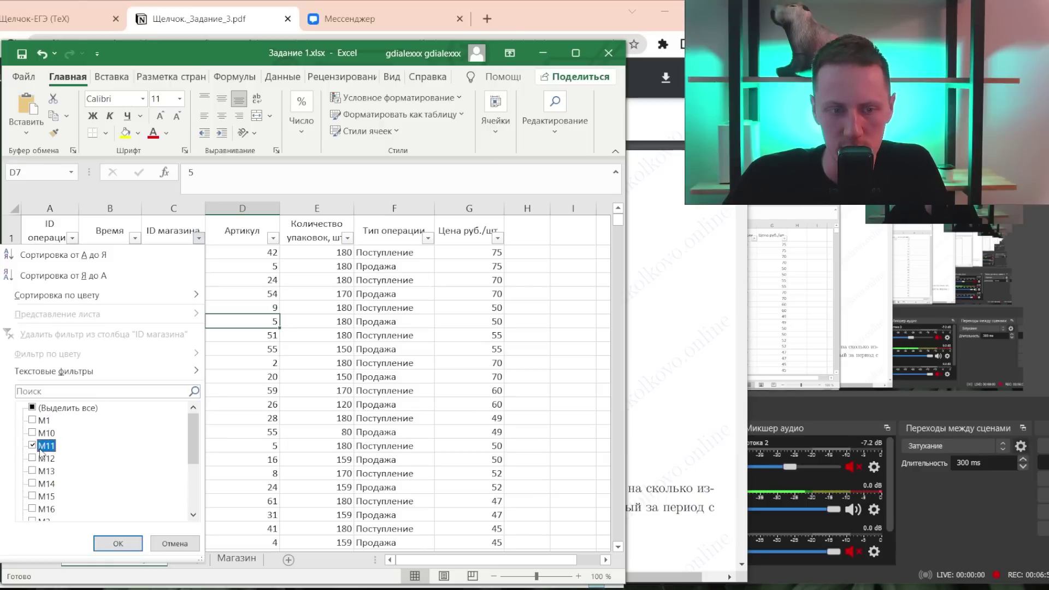
click(46, 484)
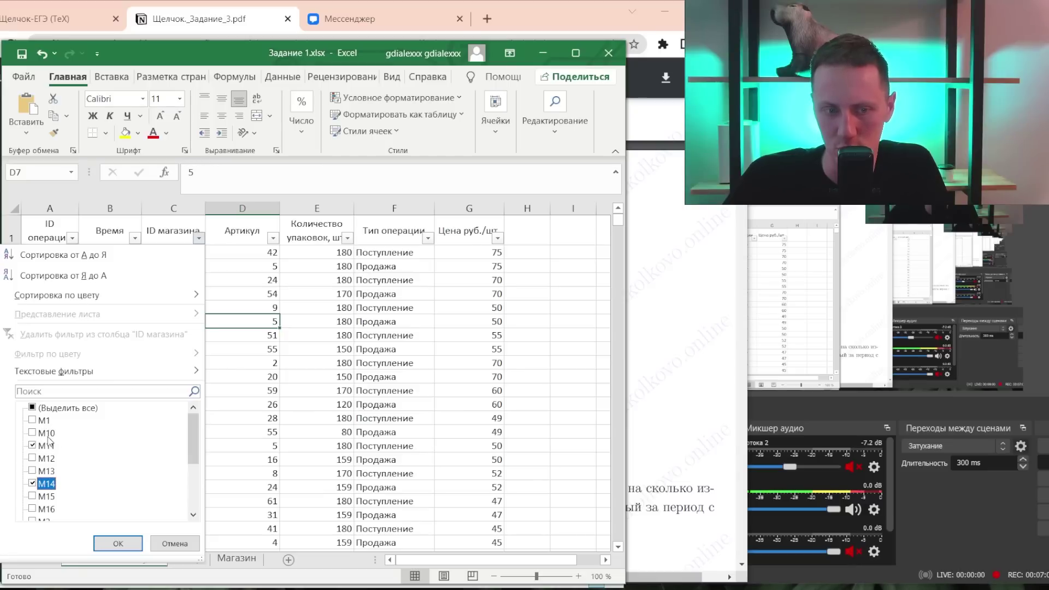
scroll(53, 441, down, 1)
scroll(58, 465, down, 1)
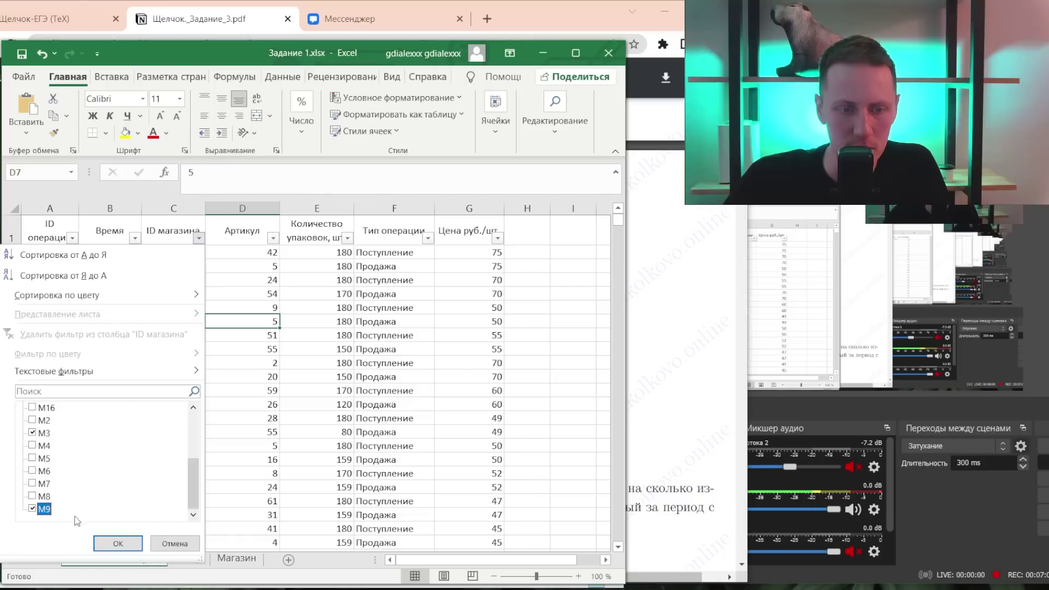
click(118, 543)
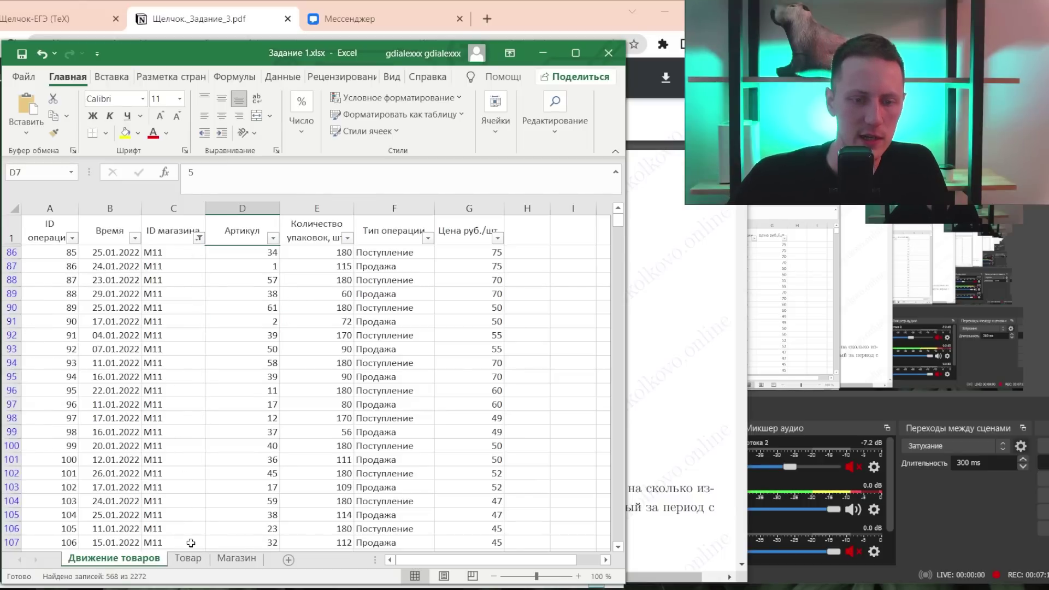
- Find the Сардельки product named in the task PDF and go to the Товар sheet
click(694, 318)
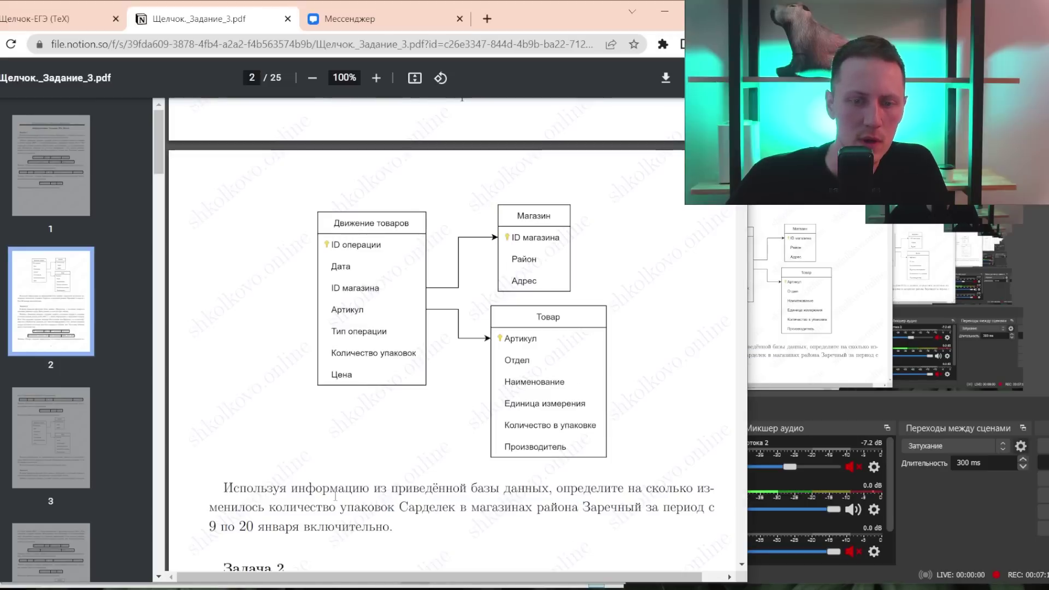
drag(399, 506, 465, 507)
key(alt+Tab)
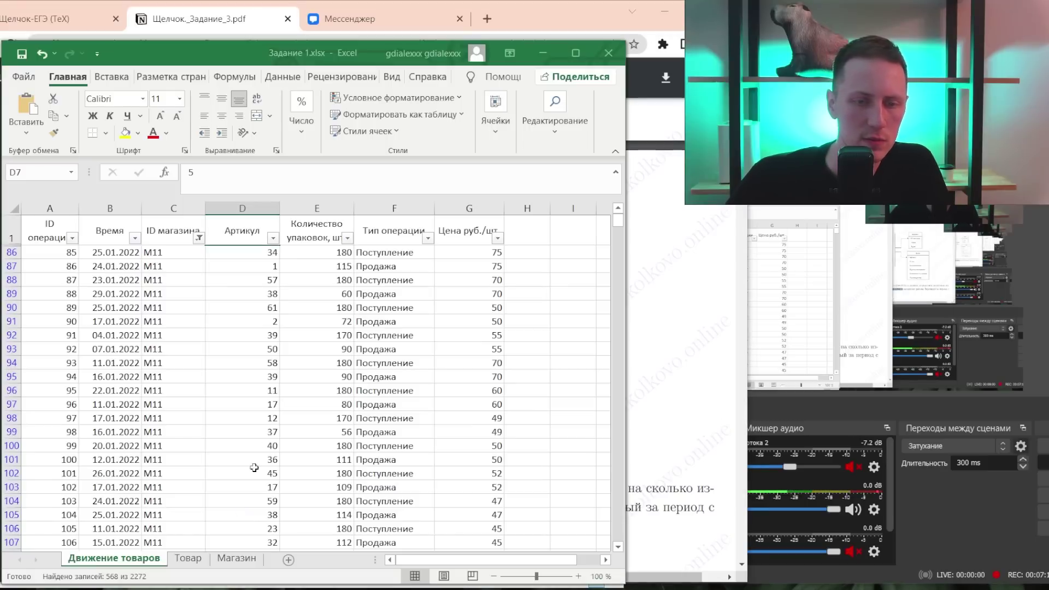
click(188, 558)
- Find Сардельки with Ctrl+F, fill its name cell C57 yellow, and confirm article 56
scroll(207, 322, down, 8)
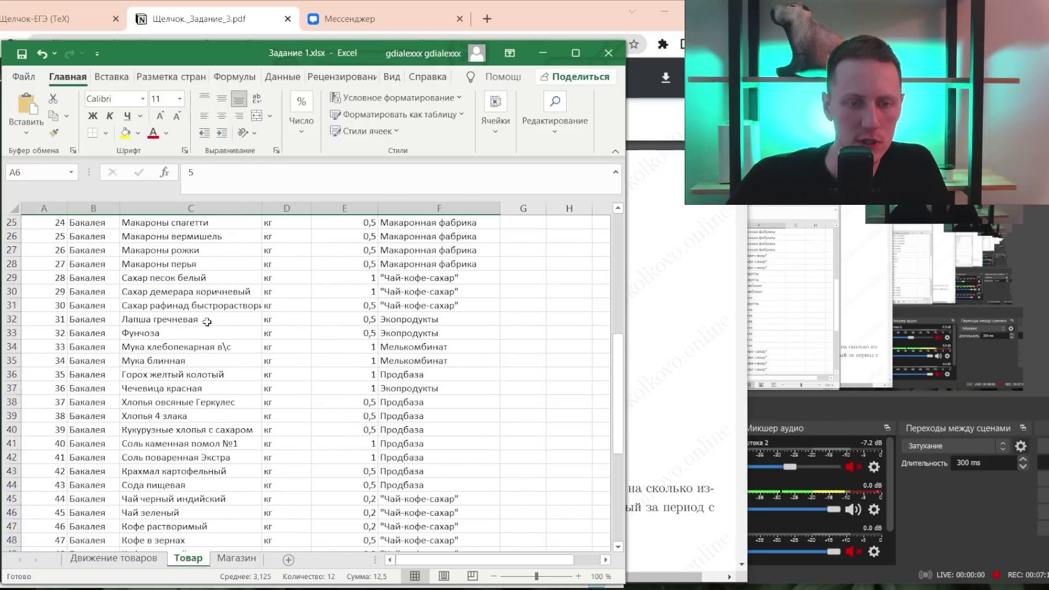
scroll(207, 322, up, 6)
scroll(196, 383, up, 2)
click(187, 428)
key(ctrl+f)
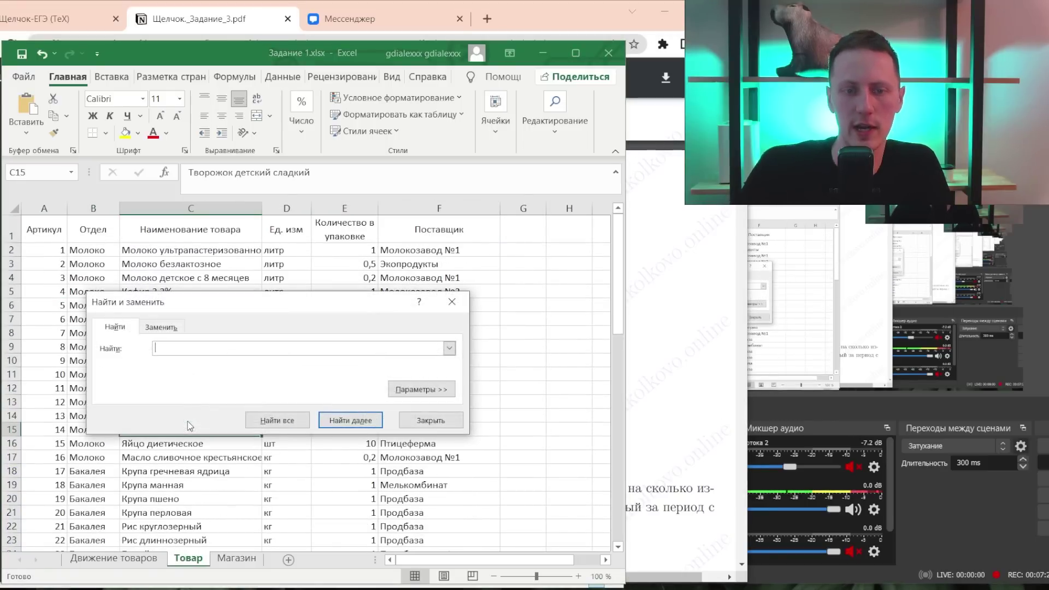
text(Сардельки)
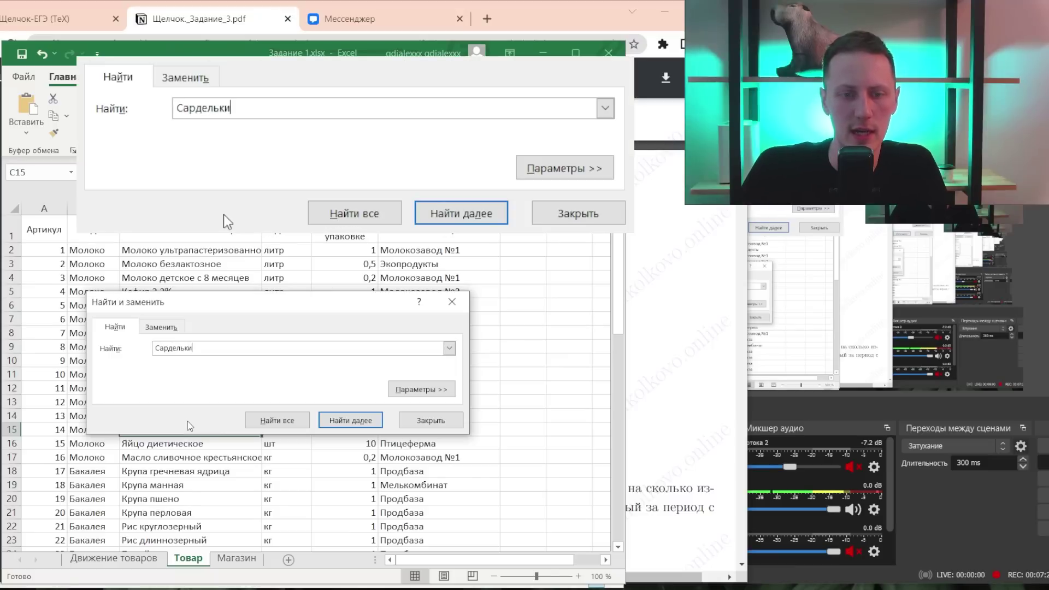
key(Return)
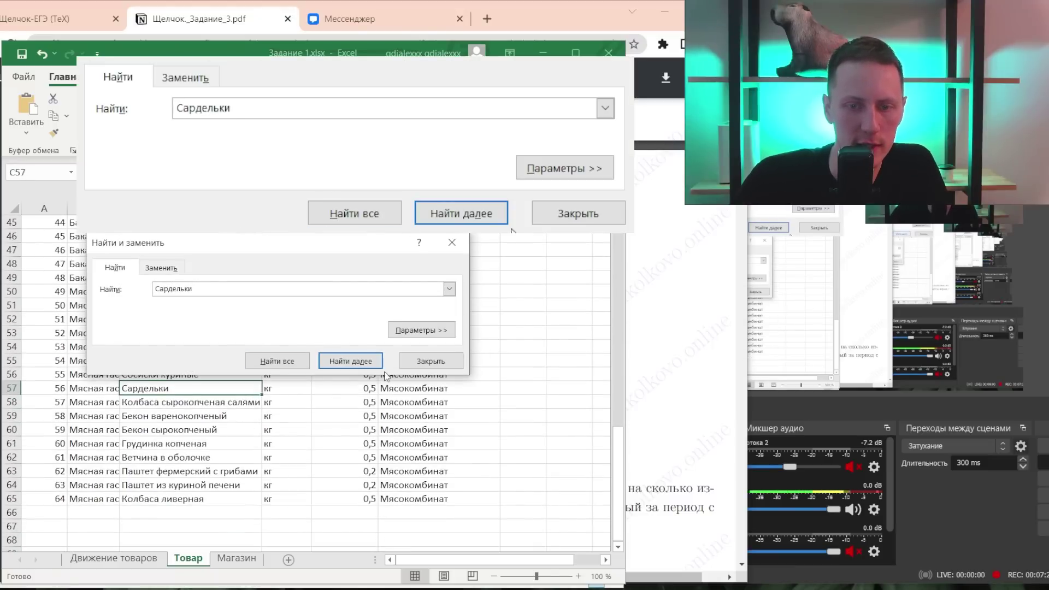
click(423, 357)
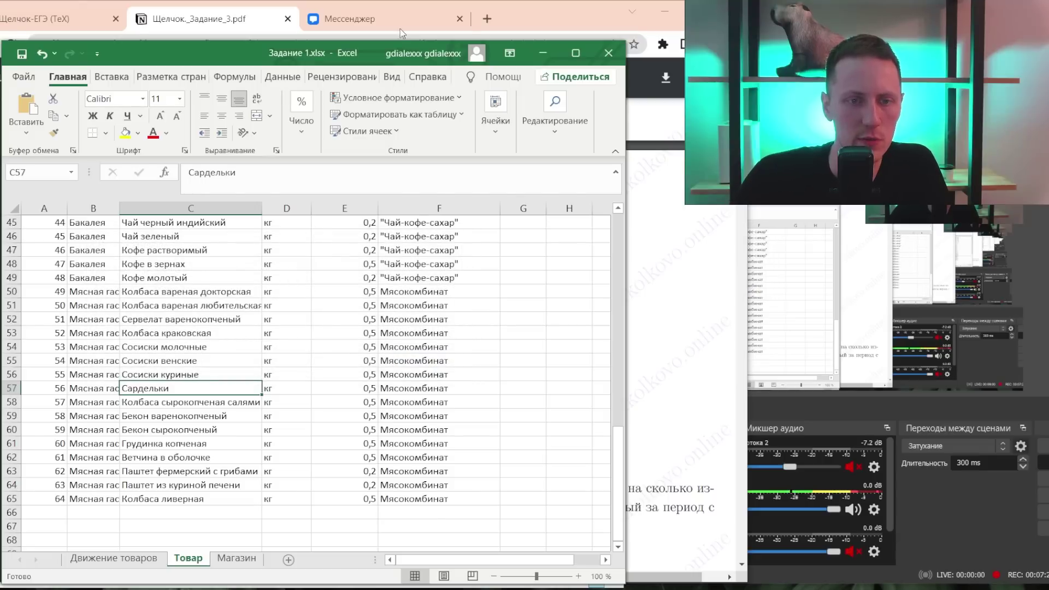
click(124, 133)
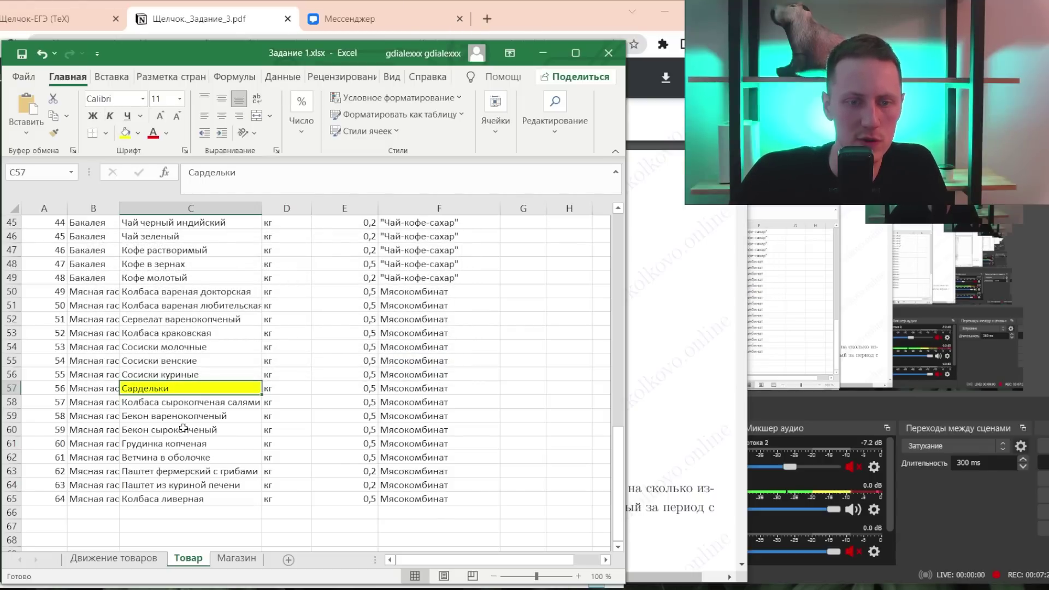
click(49, 389)
- Filter the Движение товаров Артикул column to article 56 only, leaving 9 of 2272 records
click(112, 557)
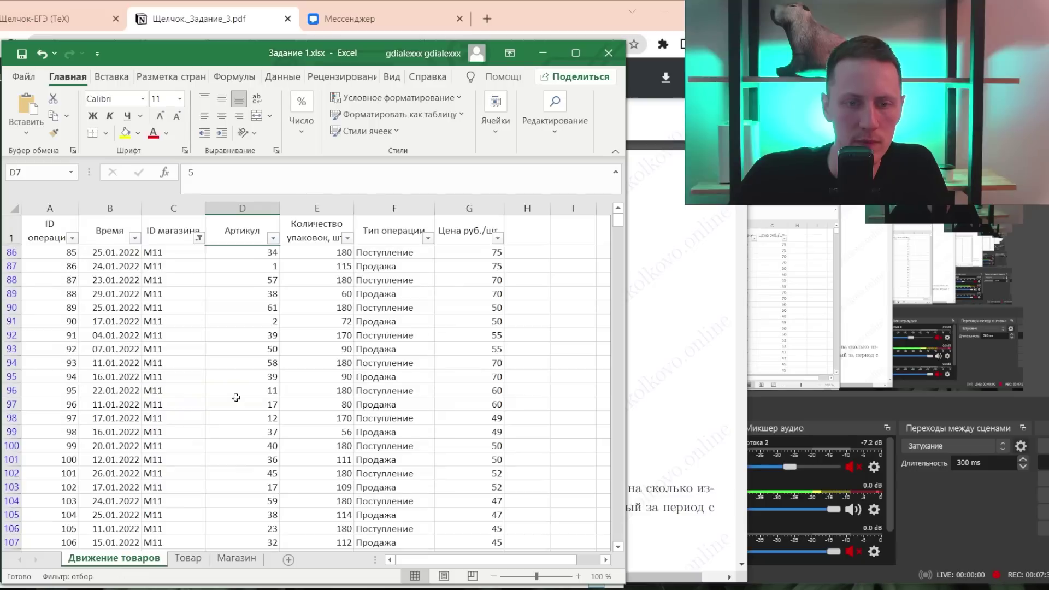
click(272, 239)
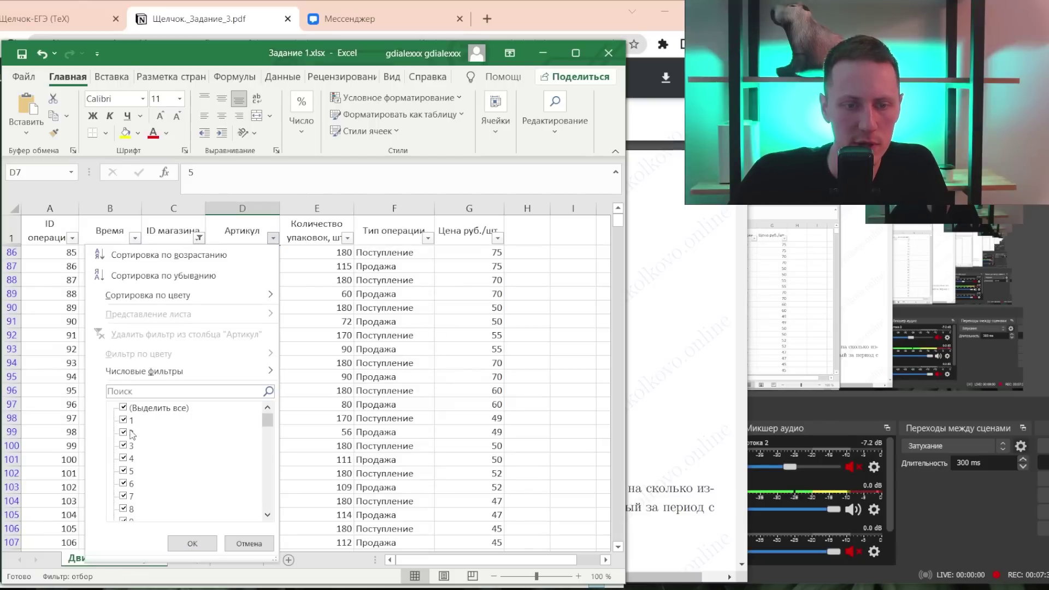
click(123, 408)
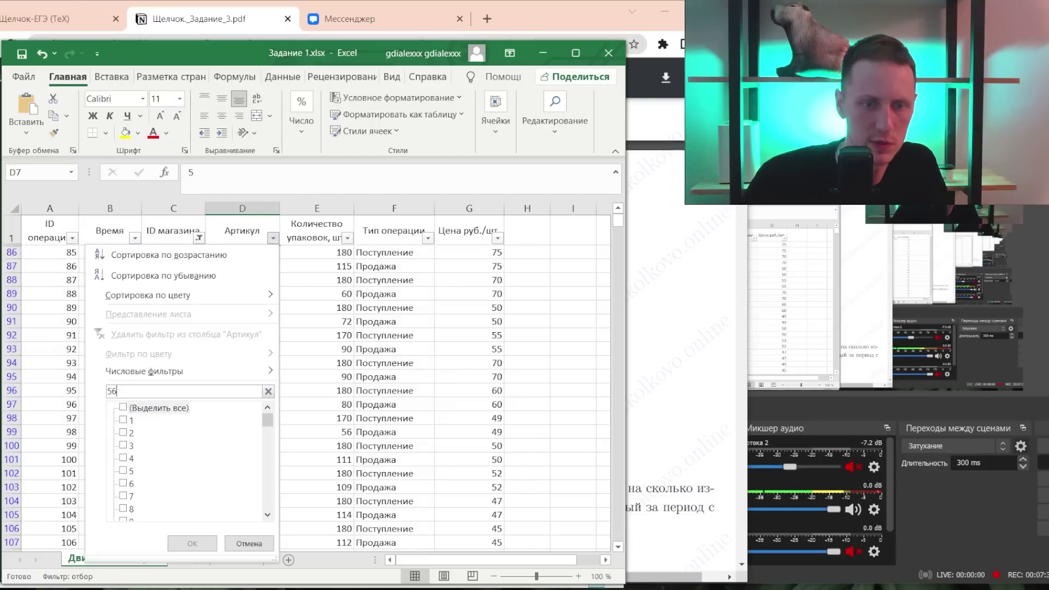
text(56)
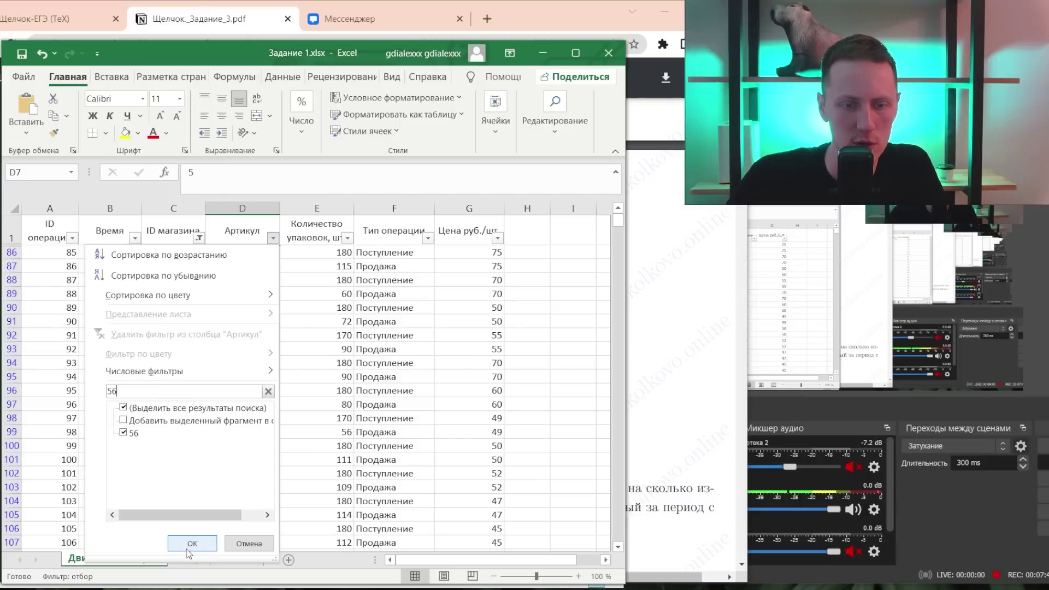
click(192, 543)
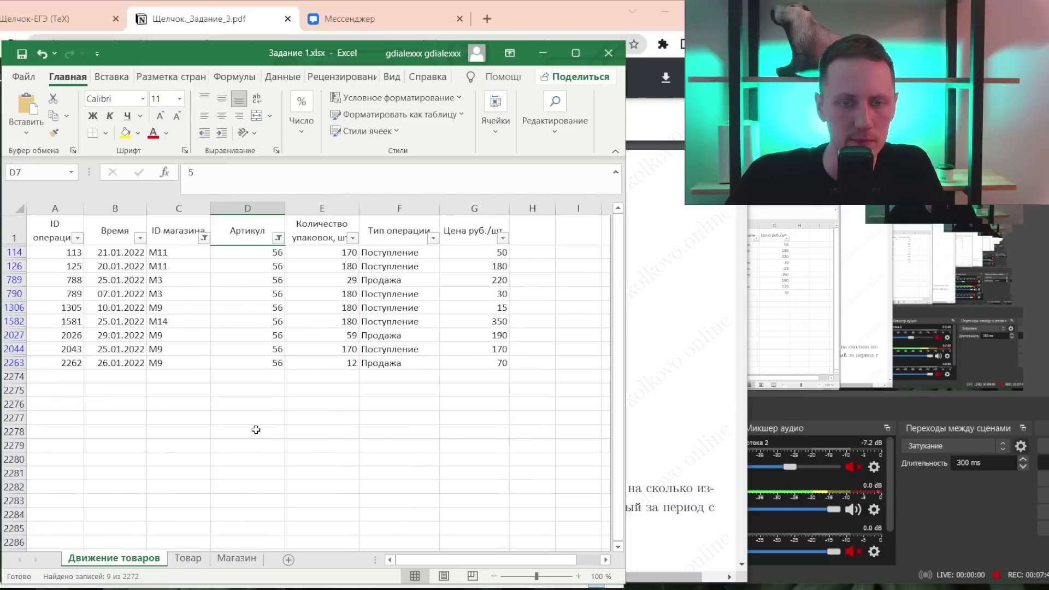
key(alt+Tab)
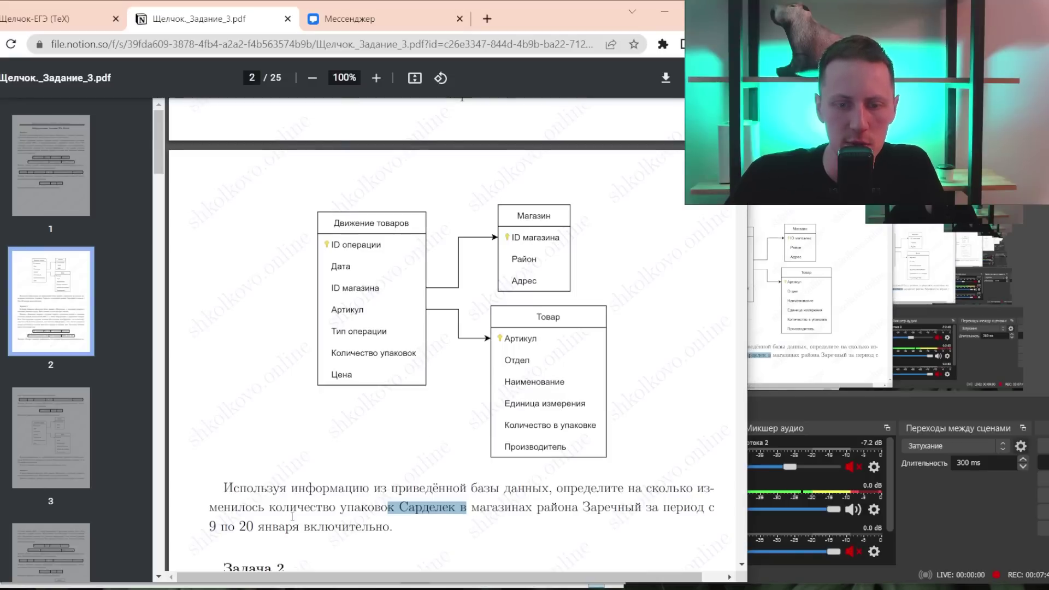
- Exclude 7, 21, 25, 26 and 29 January from Время, then sum the two 180-package receipts to 360
key(alt+Tab)
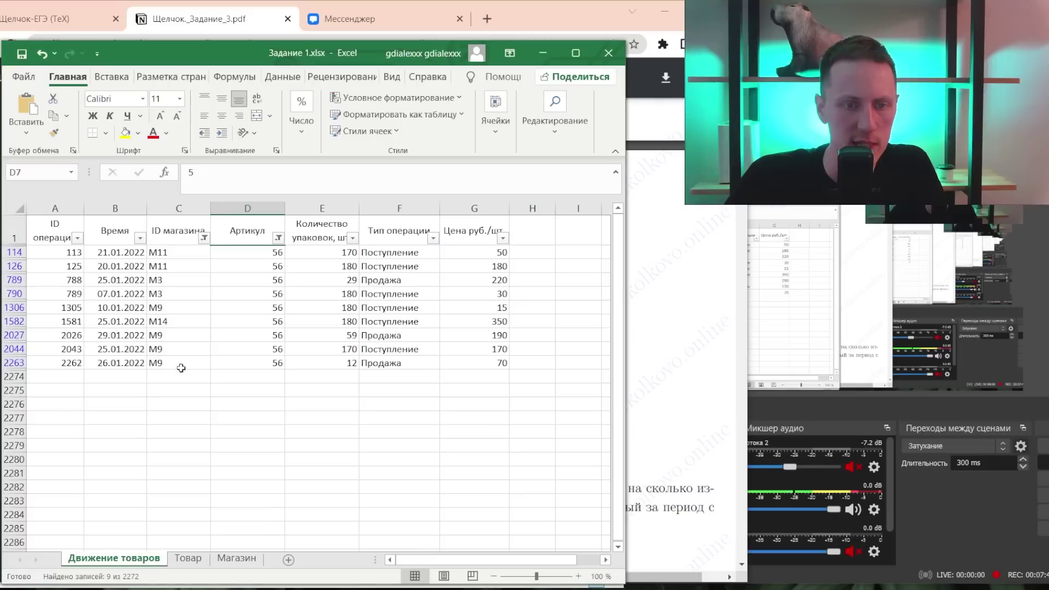
click(139, 239)
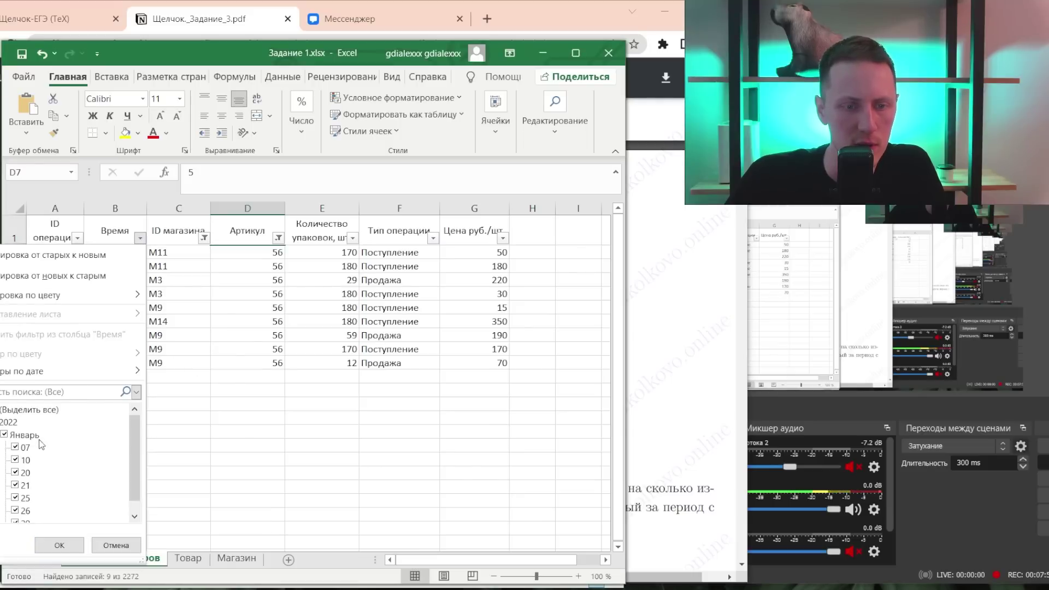
scroll(18, 439, down, 1)
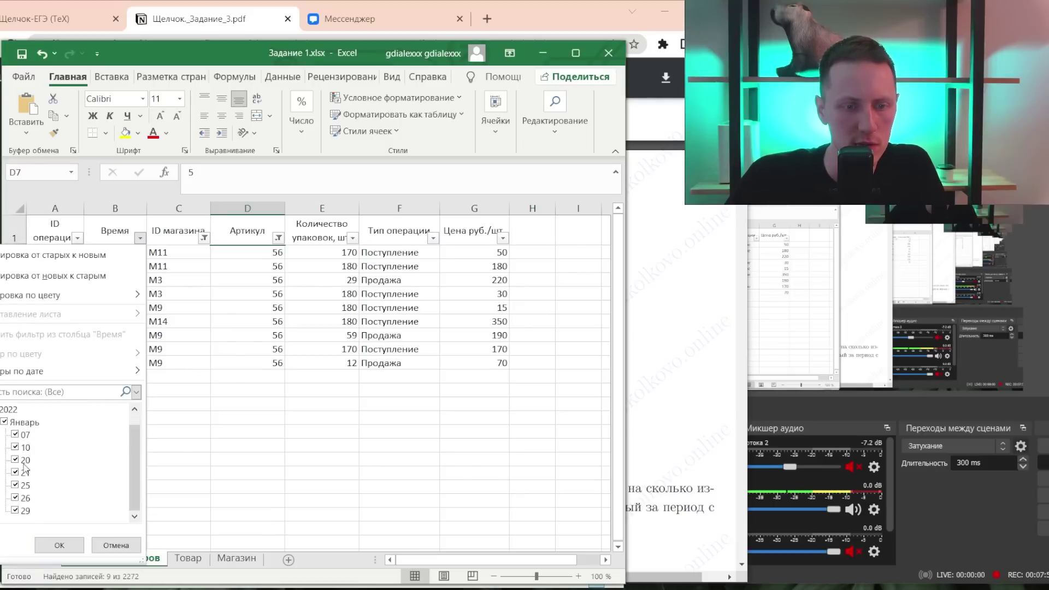
click(16, 435)
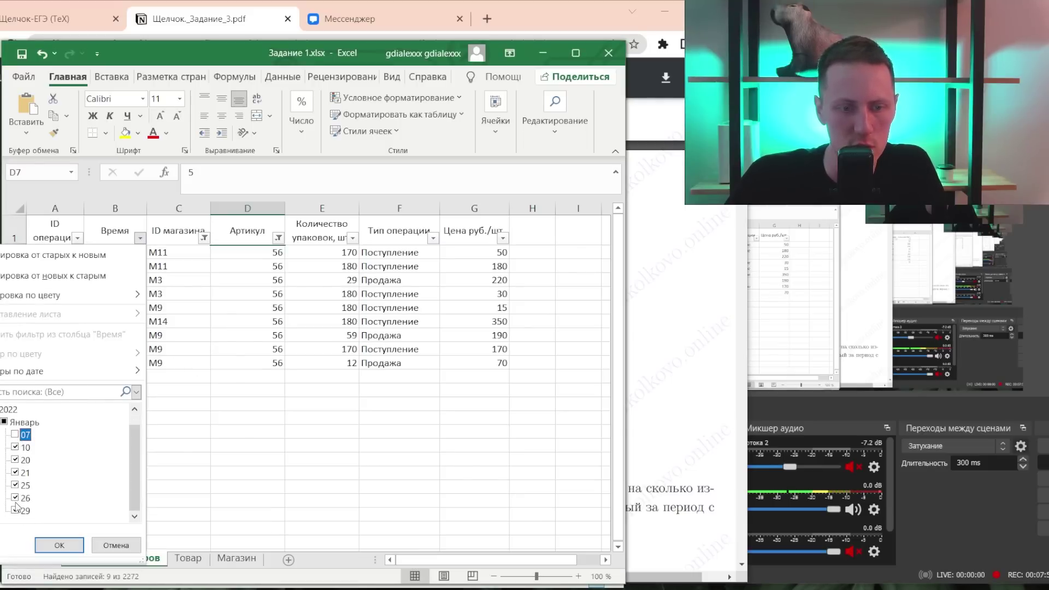
click(15, 472)
click(15, 485)
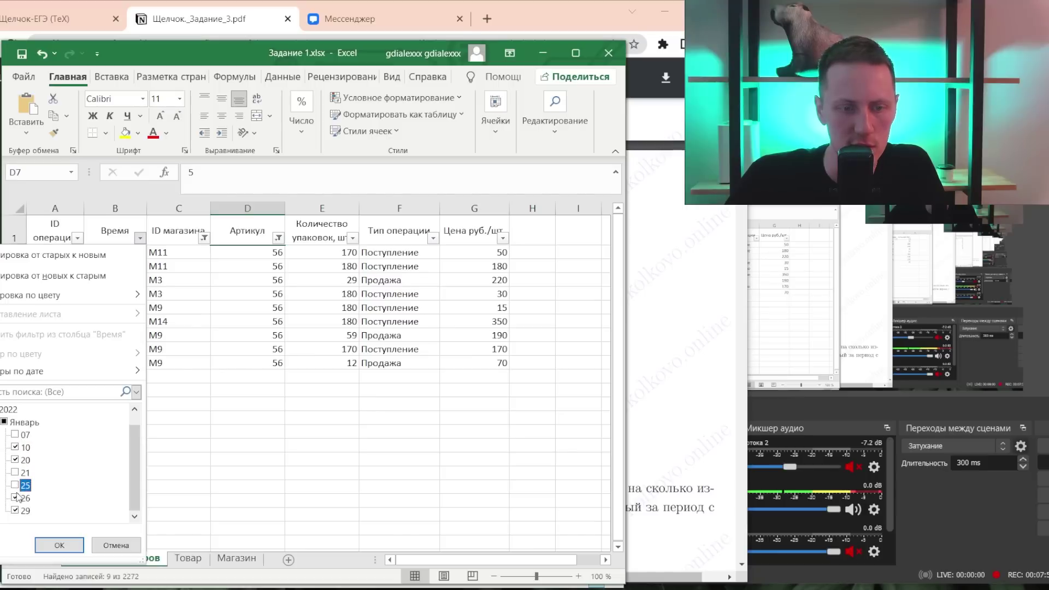
click(15, 498)
double_click(24, 511)
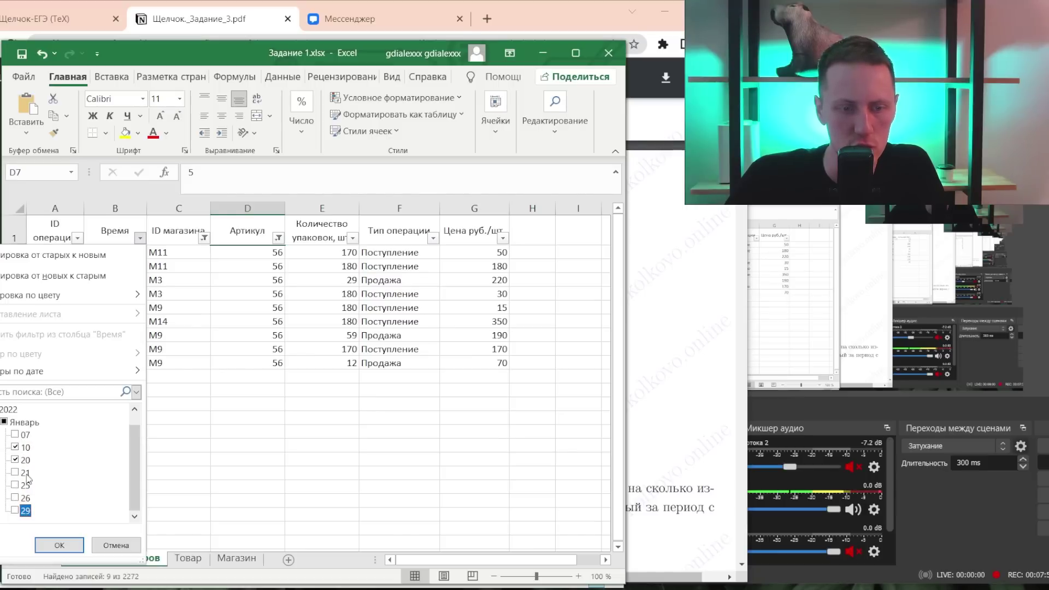
click(69, 544)
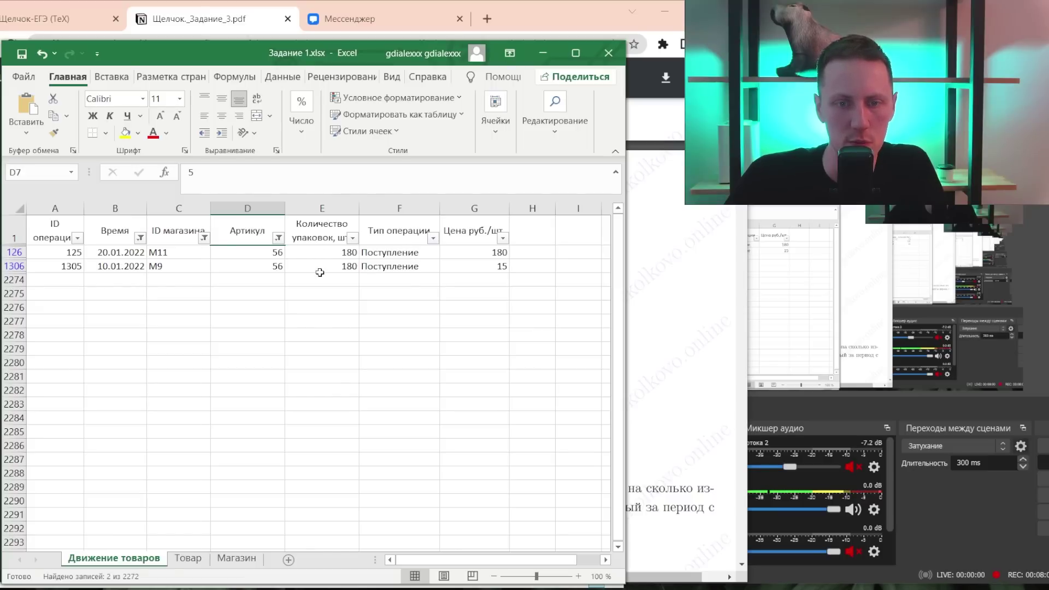
drag(339, 252, 339, 266)
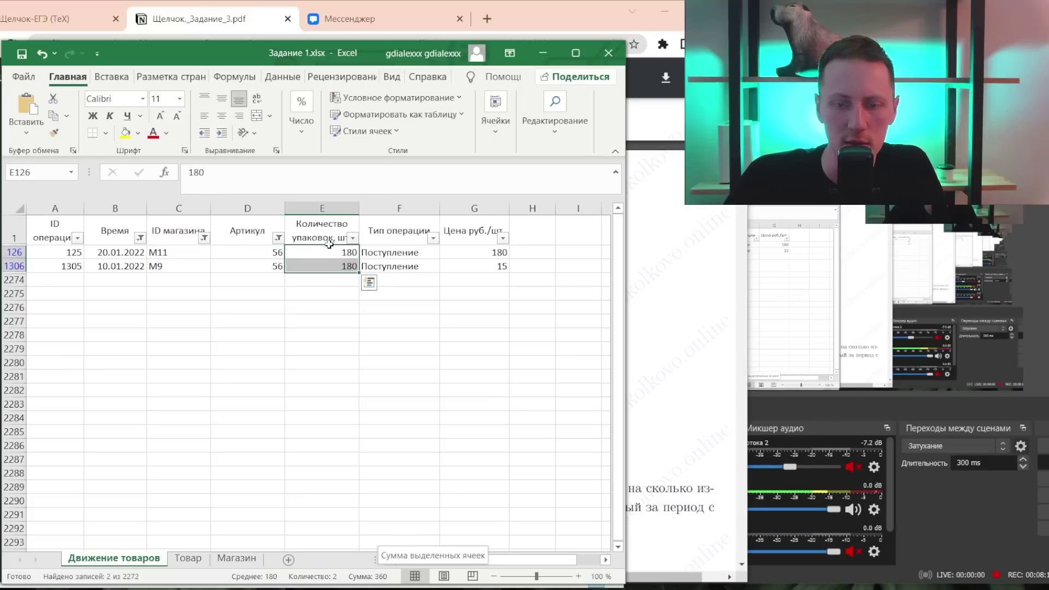
- Scroll the task PDF to its answer key to confirm 360 for Задача 1
key(alt+Tab)
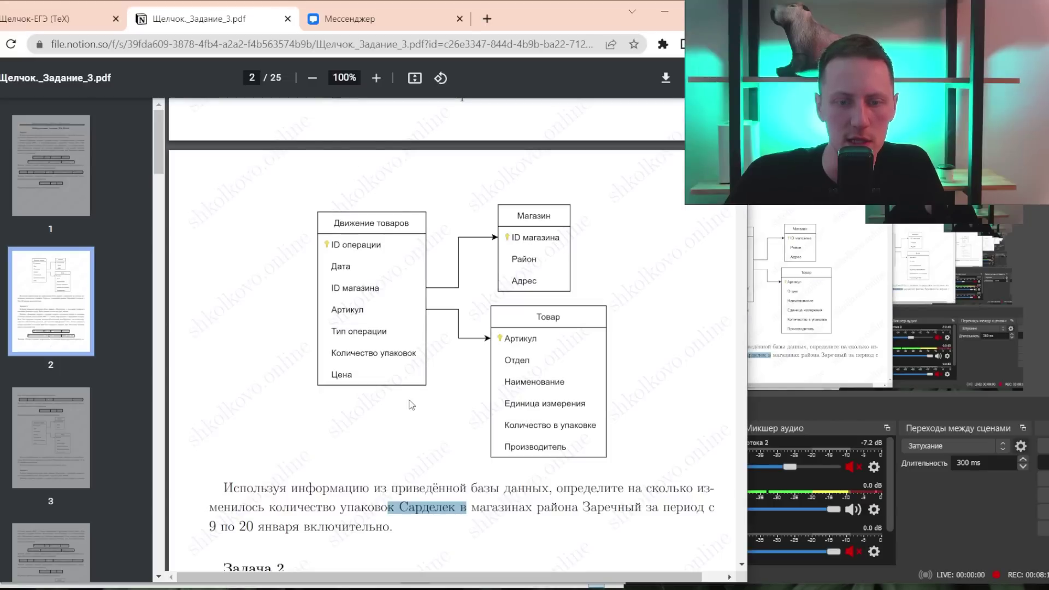
scroll(294, 235, down, 10)
scroll(294, 234, down, 20)
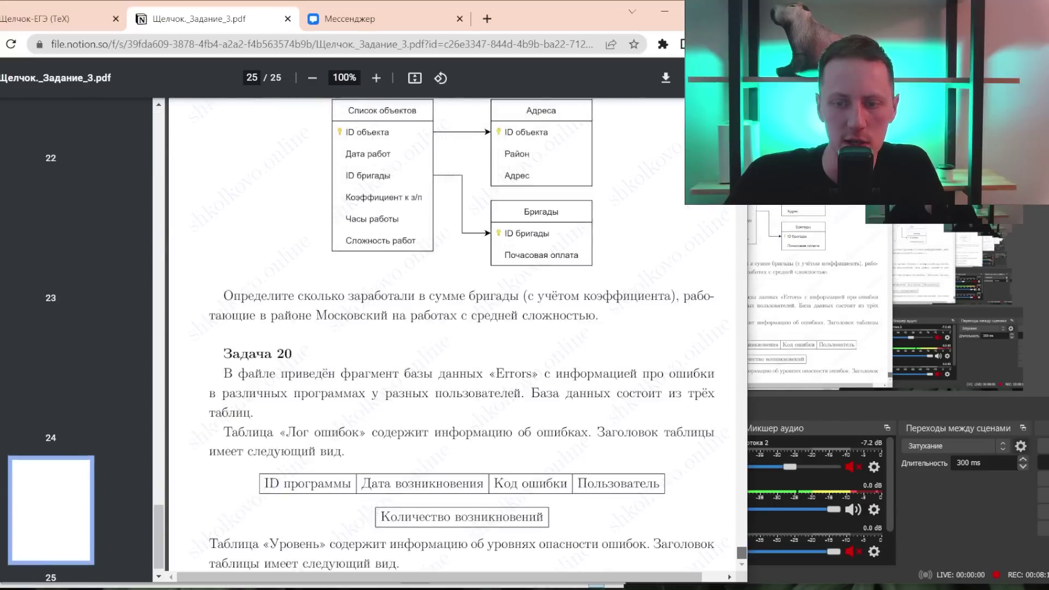
scroll(294, 234, down, 20)
scroll(294, 234, up, 5)
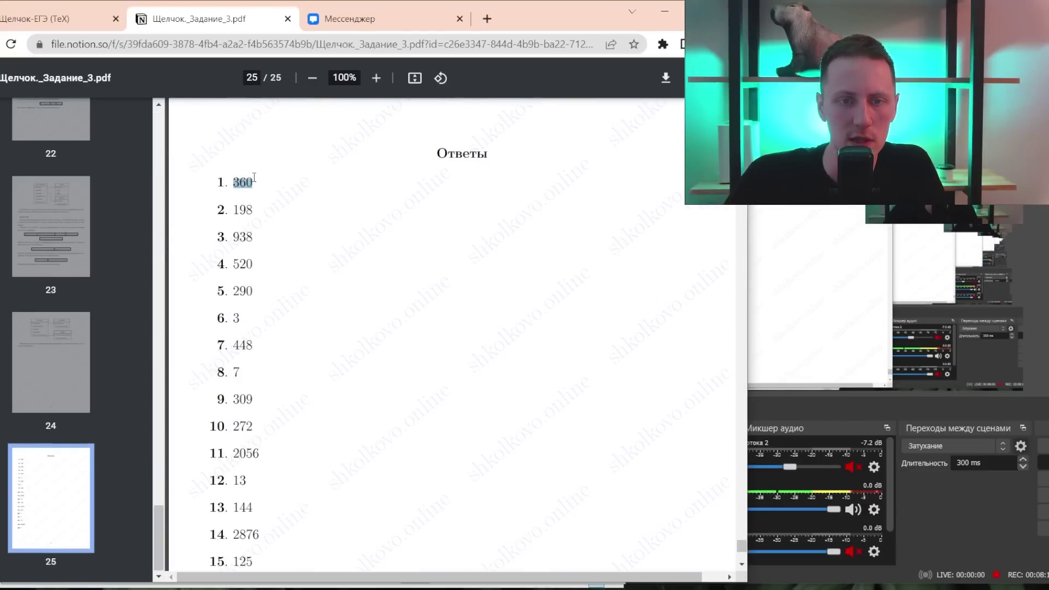
- Return to the PDF's first page and scroll down to the Фунчоза question on page 3
key(Home)
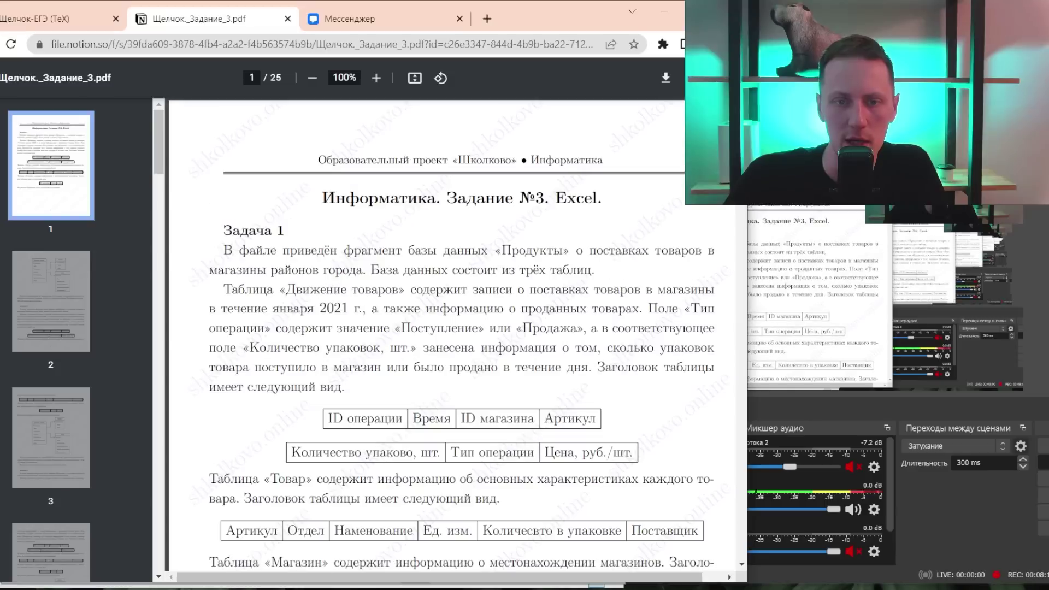
scroll(391, 265, down, 15)
scroll(393, 262, down, 2)
scroll(399, 254, down, 3)
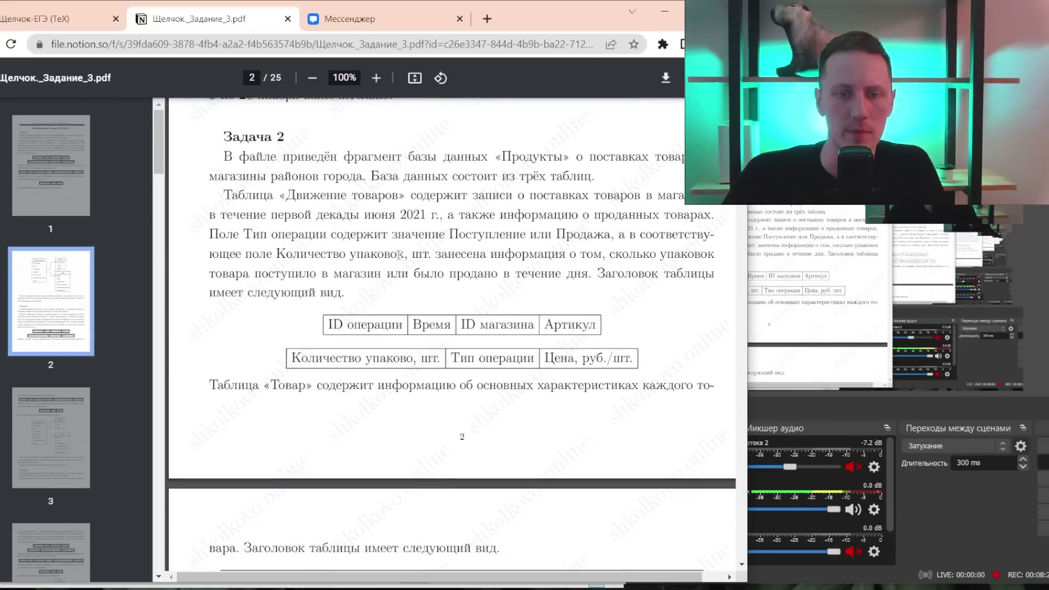
scroll(403, 296, down, 2)
scroll(402, 296, down, 4)
scroll(403, 297, down, 3)
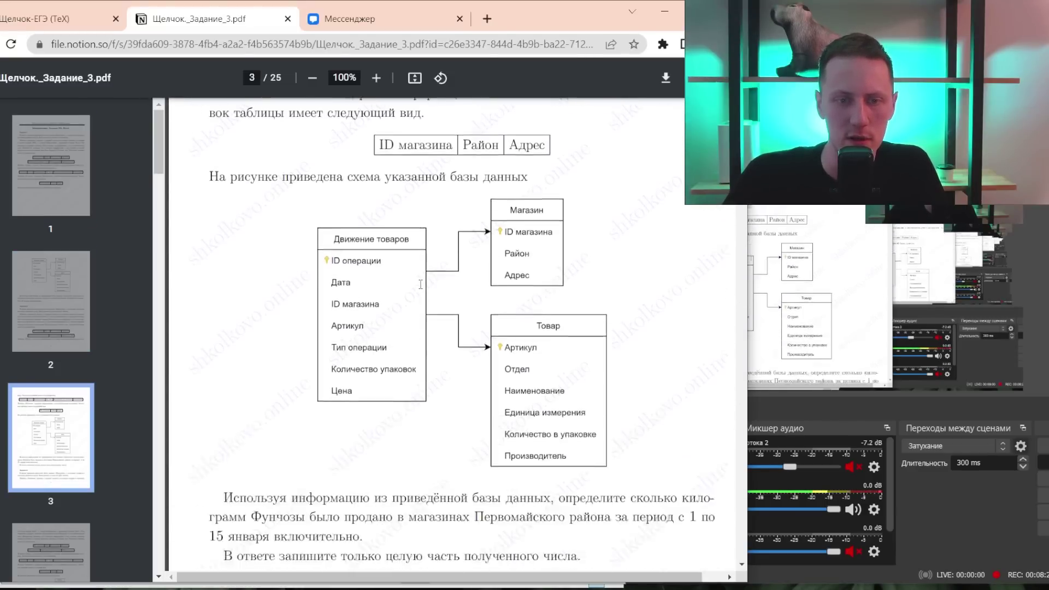
scroll(403, 296, down, 4)
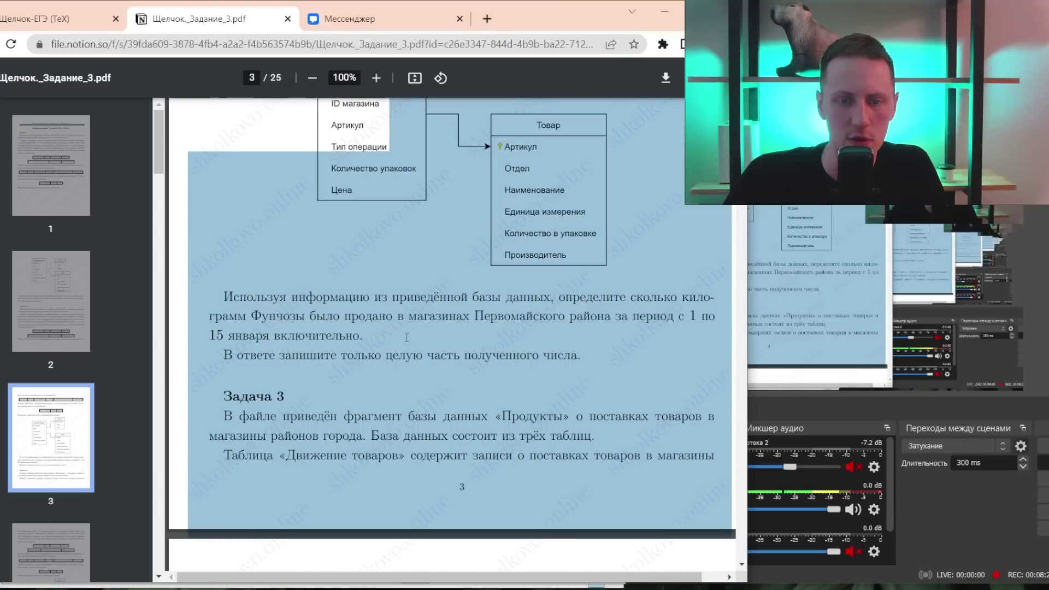
click(227, 316)
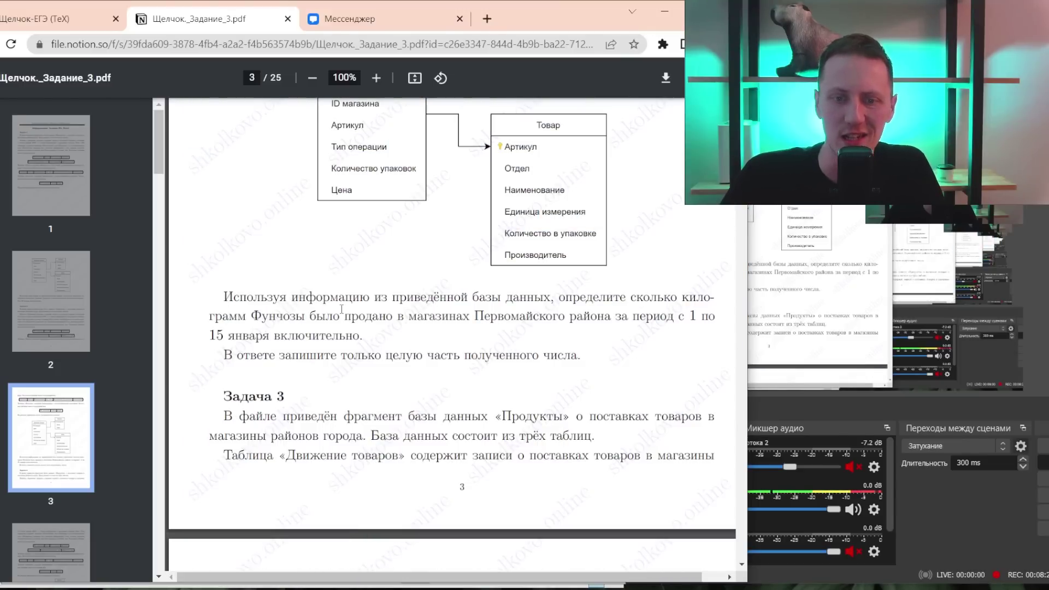
key(alt+Tab)
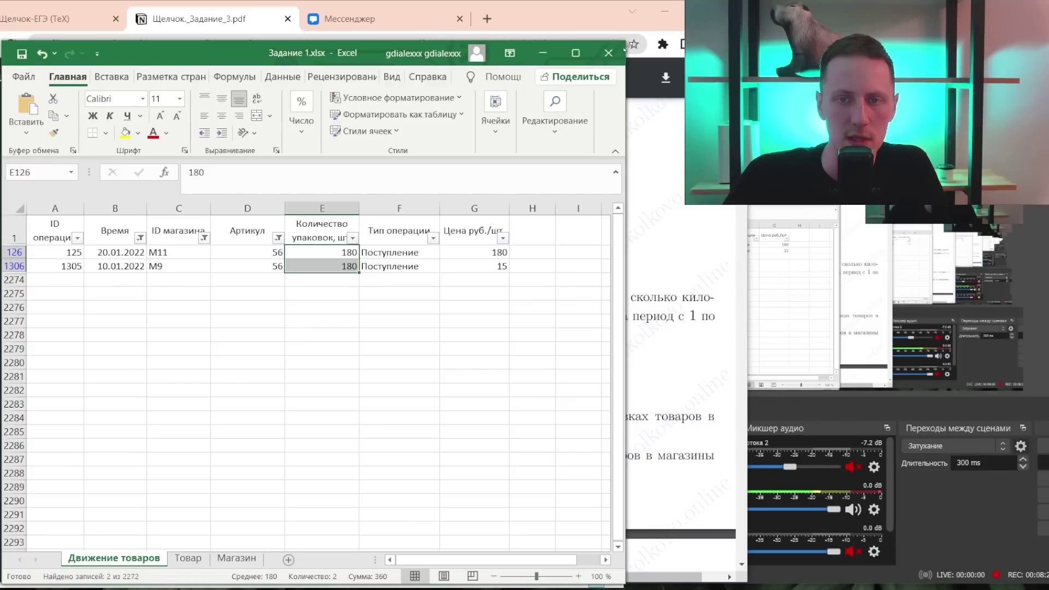
- Close Задание 1.xlsx without saving and open Задание 2.xlsx from the task folder
click(608, 53)
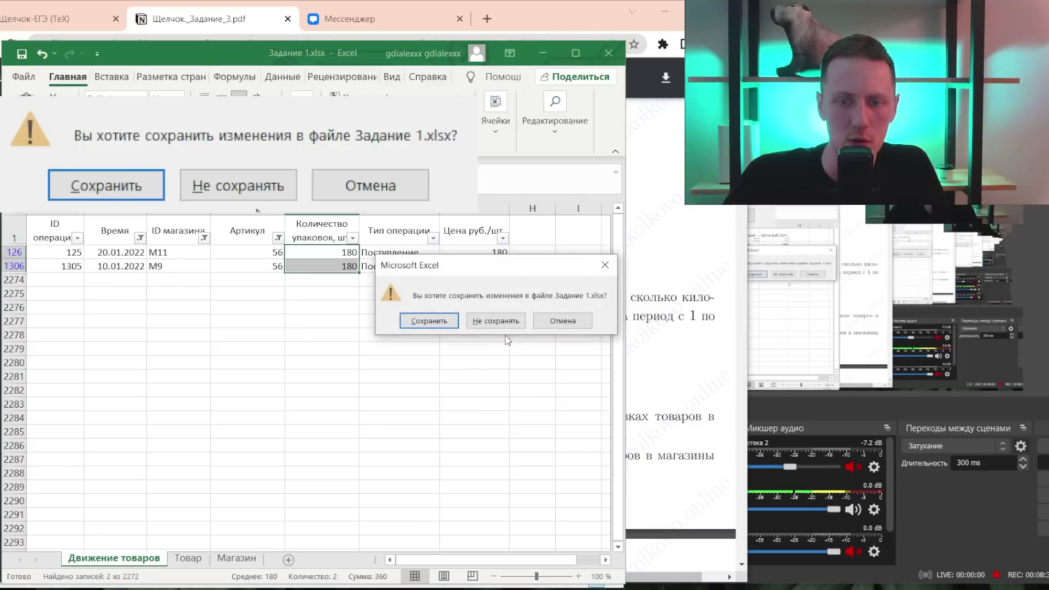
click(496, 321)
key(alt+Tab)
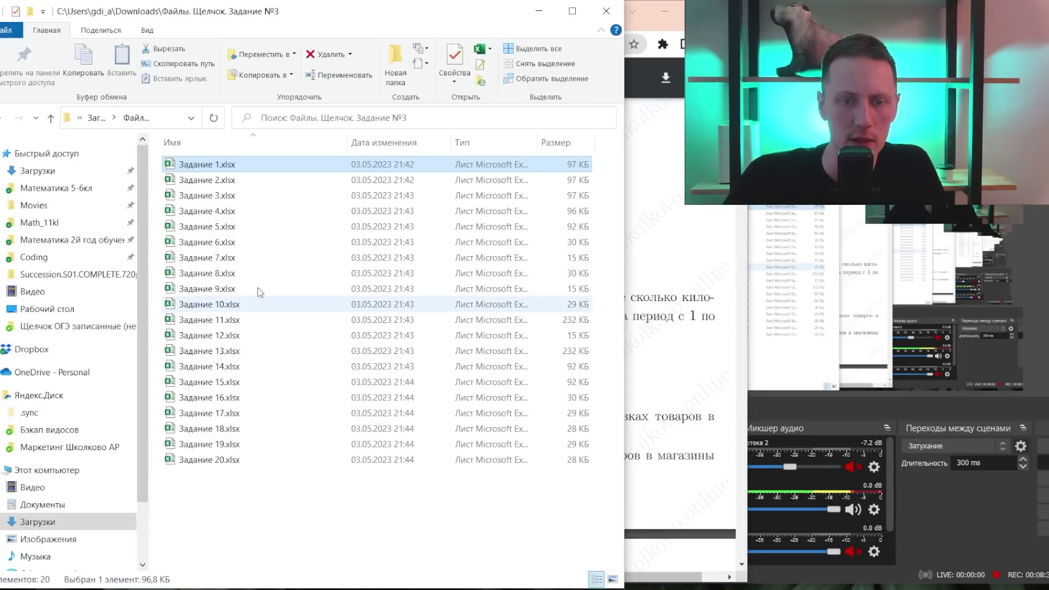
double_click(200, 180)
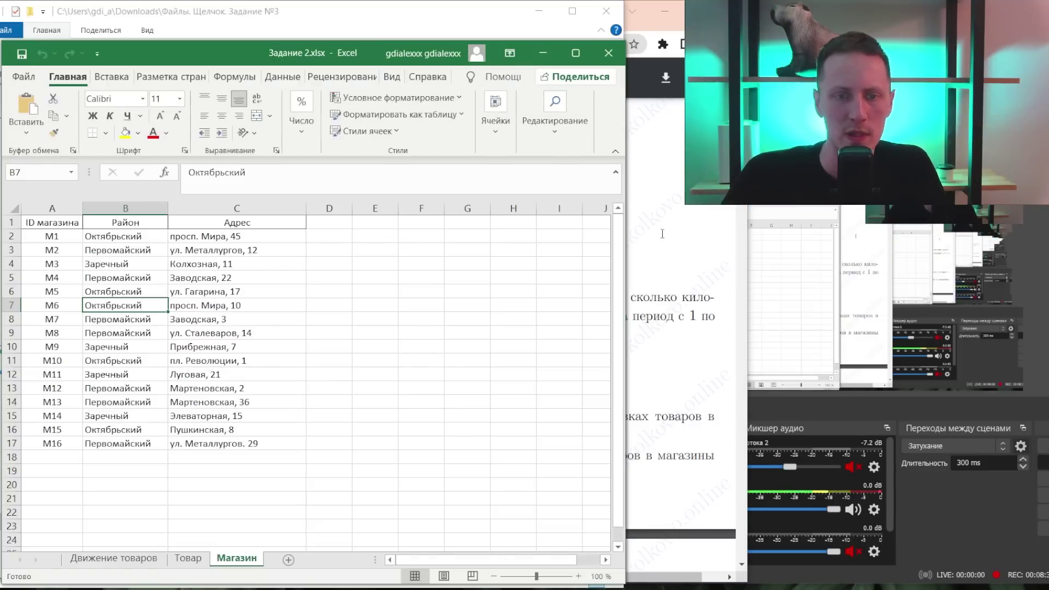
click(657, 289)
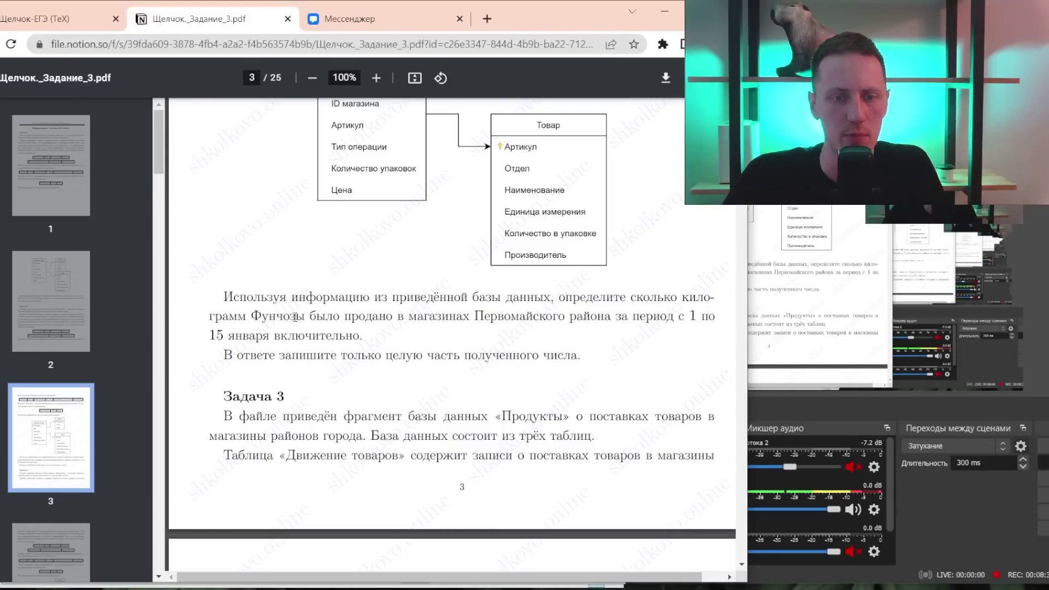
key(alt+Tab)
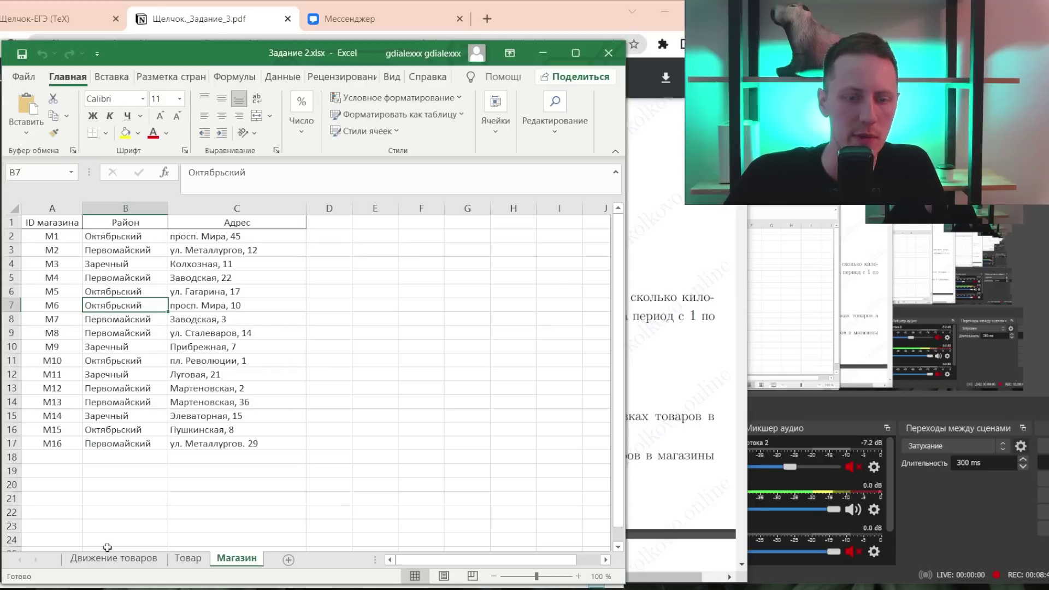
- Turn on filtering on the Магазин sheet and keep only the Первомайский district
key(ctrl+shift+l)
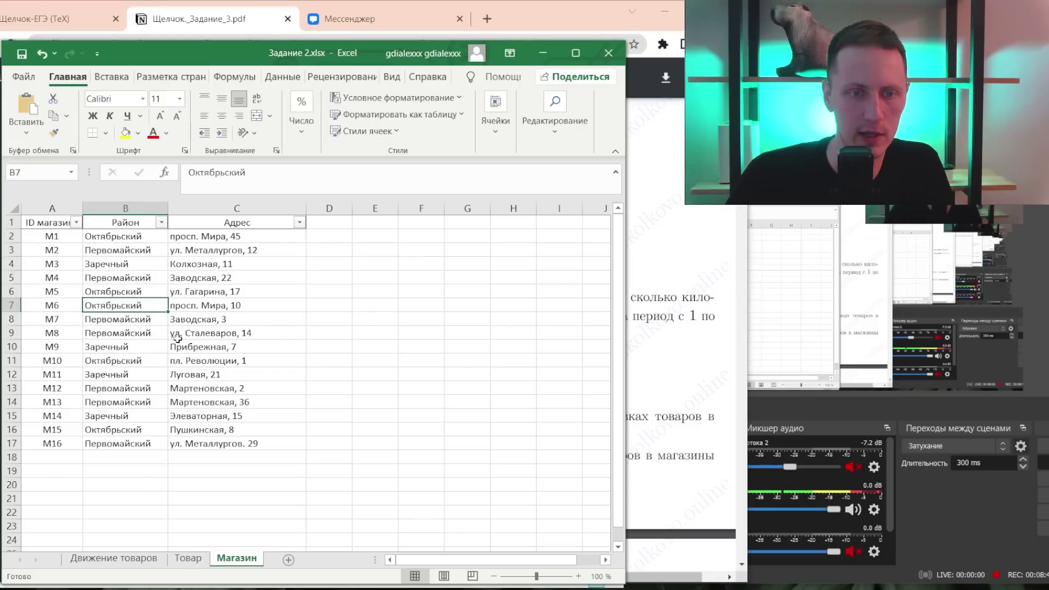
click(161, 222)
click(14, 391)
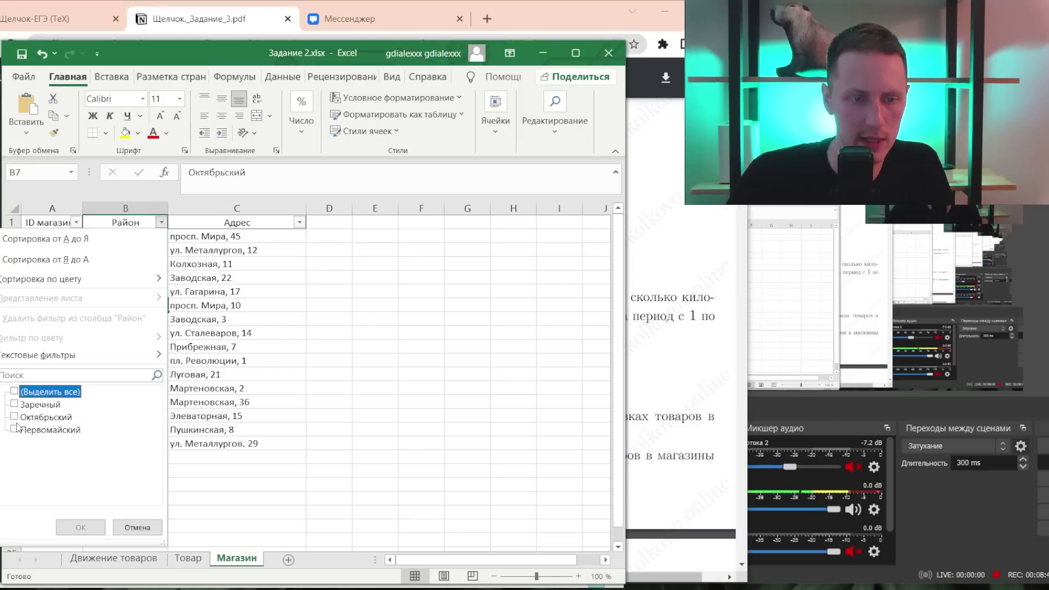
click(15, 429)
click(80, 527)
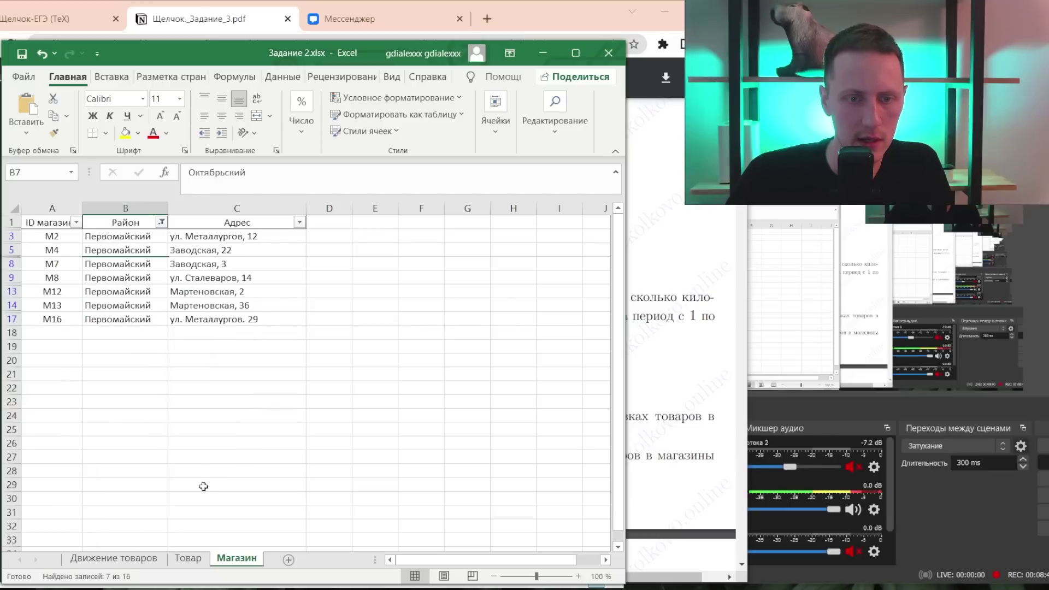
- Enable filtering on Движение товаров and limit ID магазина to stores M2, M4 and M7
click(115, 557)
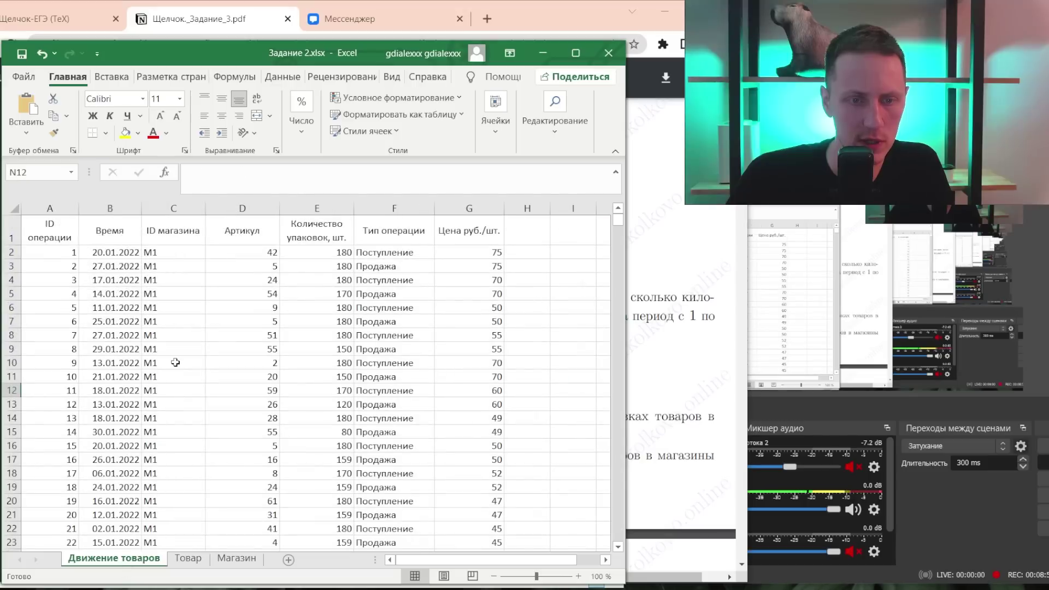
click(176, 362)
key(ctrl+shift+l)
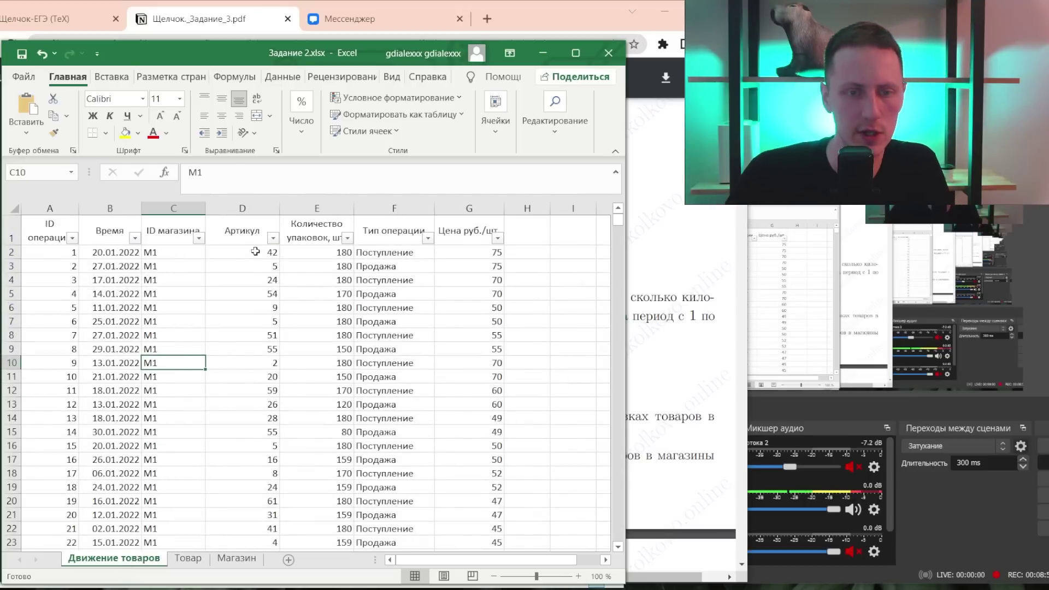
click(199, 238)
scroll(16, 434, down, 3)
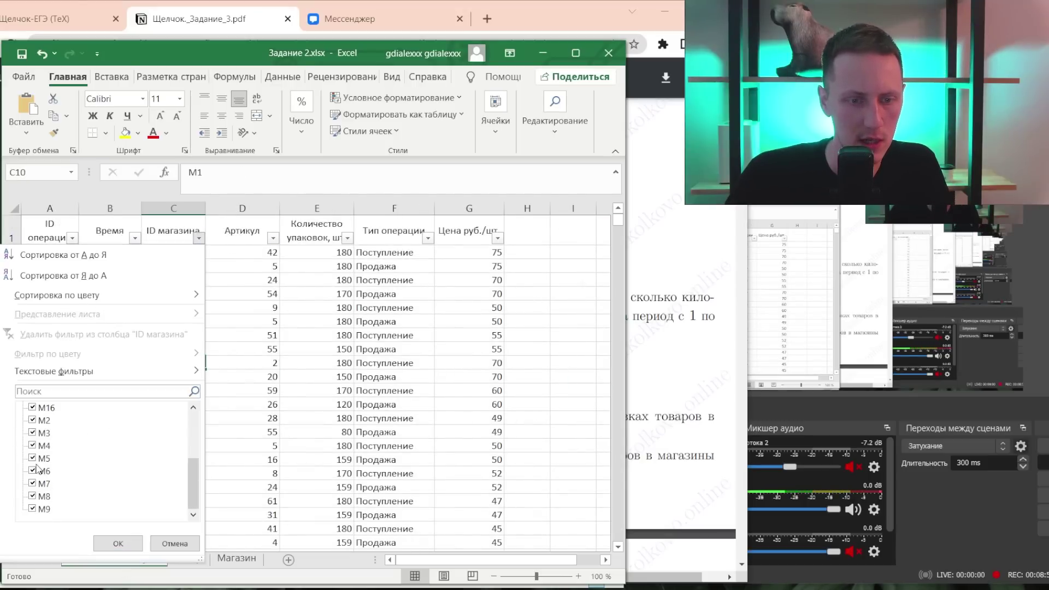
scroll(55, 478, up, 3)
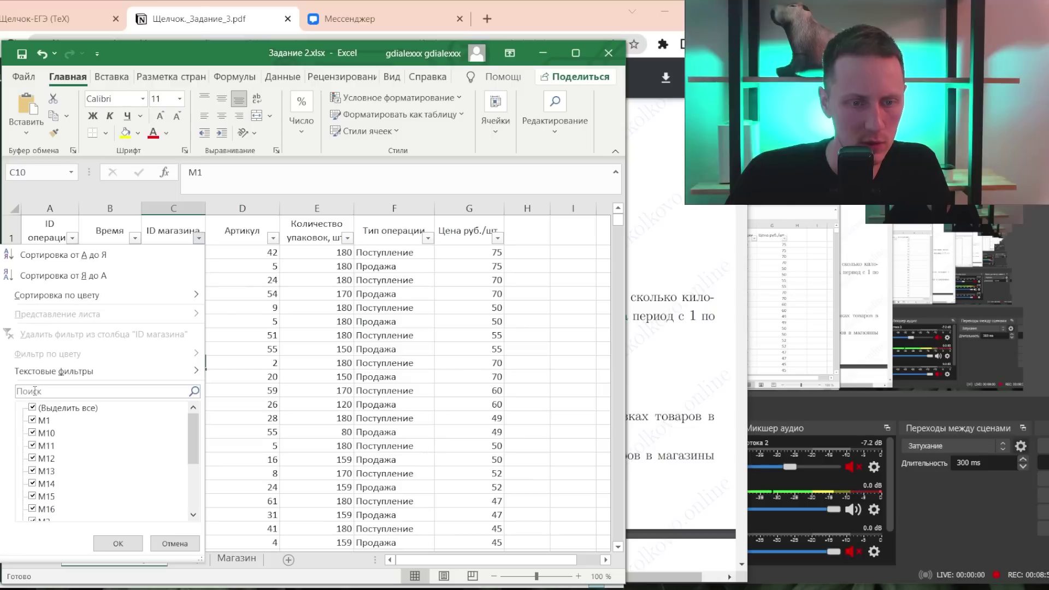
click(32, 408)
scroll(57, 456, down, 3)
scroll(57, 457, up, 3)
scroll(49, 448, down, 3)
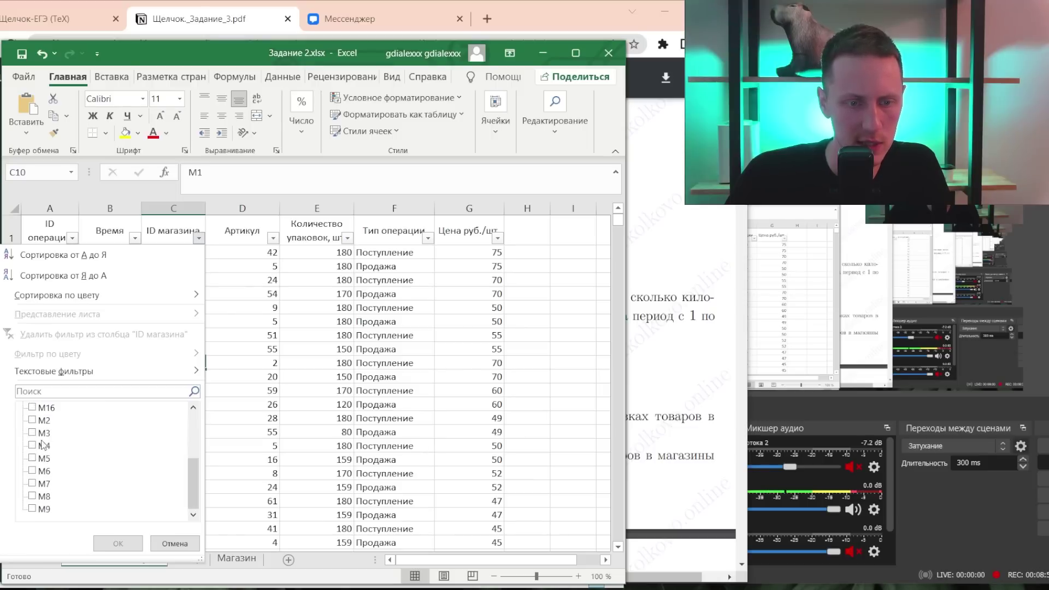
click(39, 420)
click(40, 445)
click(40, 484)
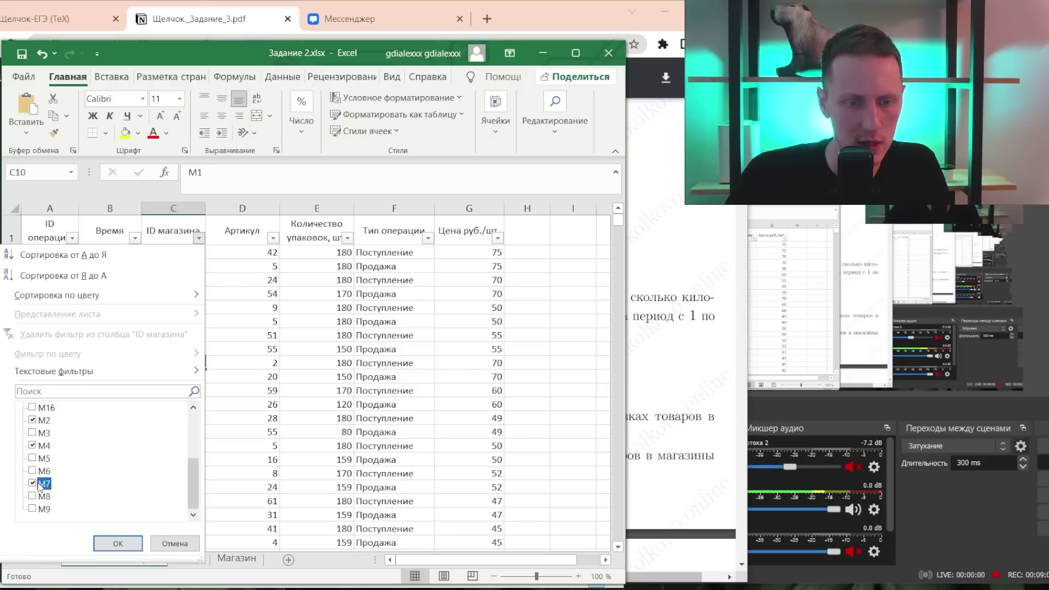
click(118, 543)
- Recheck the Первомайский store list and add stores M12, M13 and M16 to the ID магазина filter
click(234, 558)
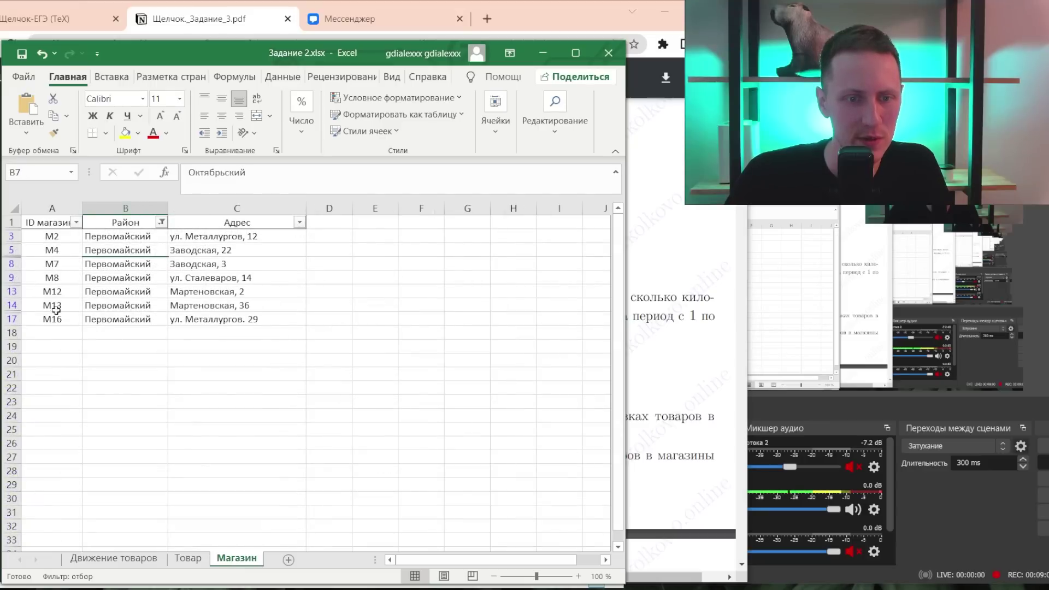
click(113, 558)
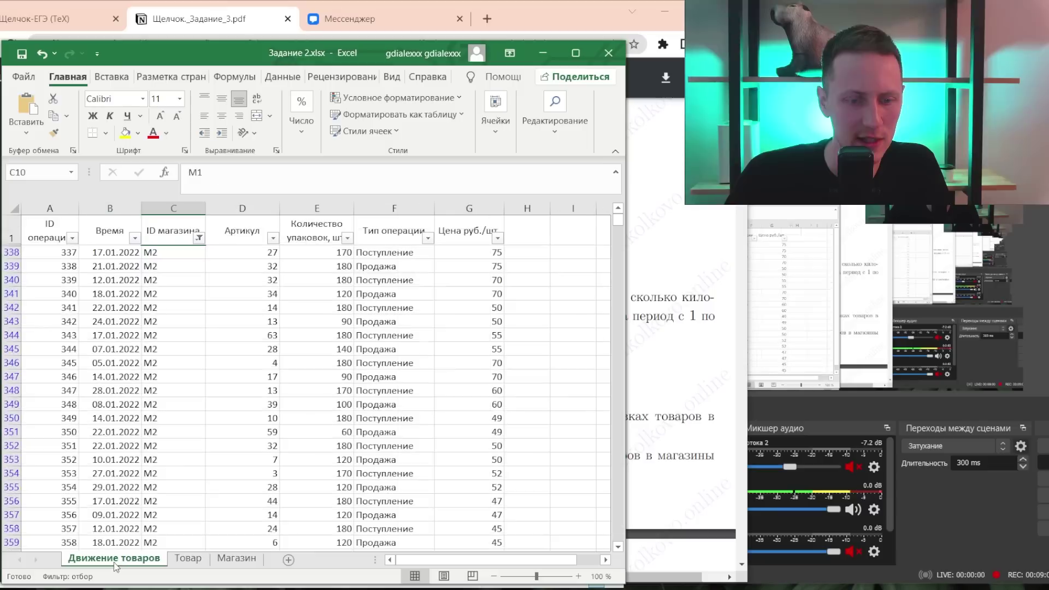
click(199, 238)
click(45, 468)
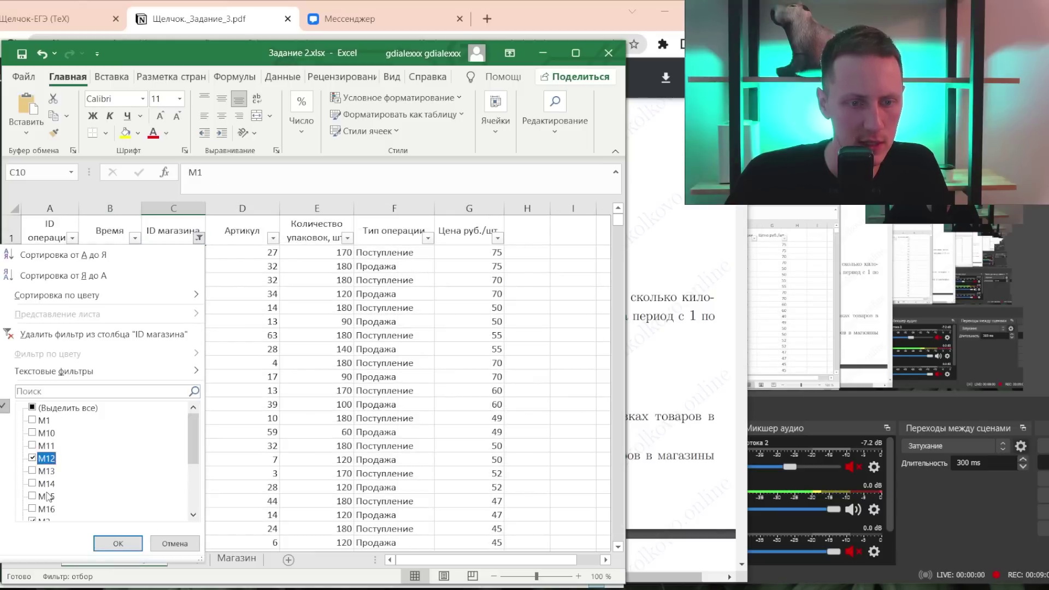
click(48, 509)
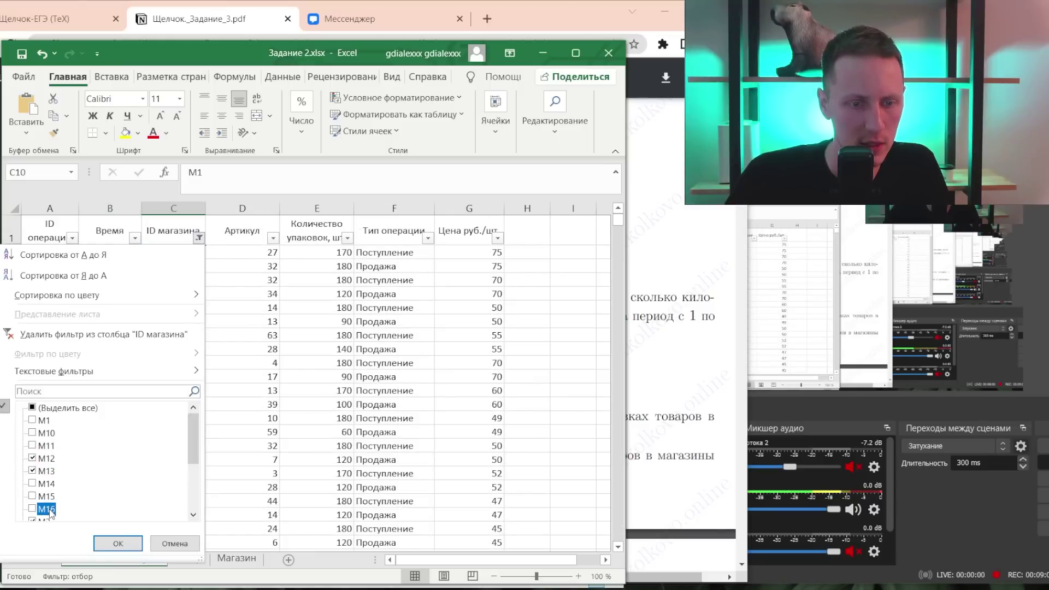
click(139, 544)
- Find Фунчоза on the Товар sheet and fill its cell yellow
key(alt+Tab)
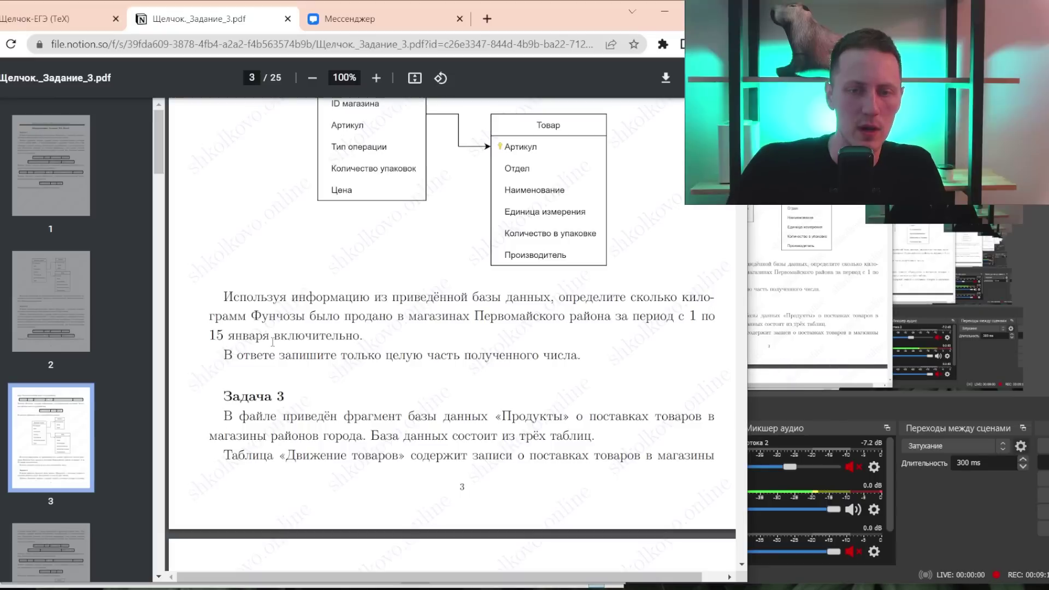
key(alt+Tab)
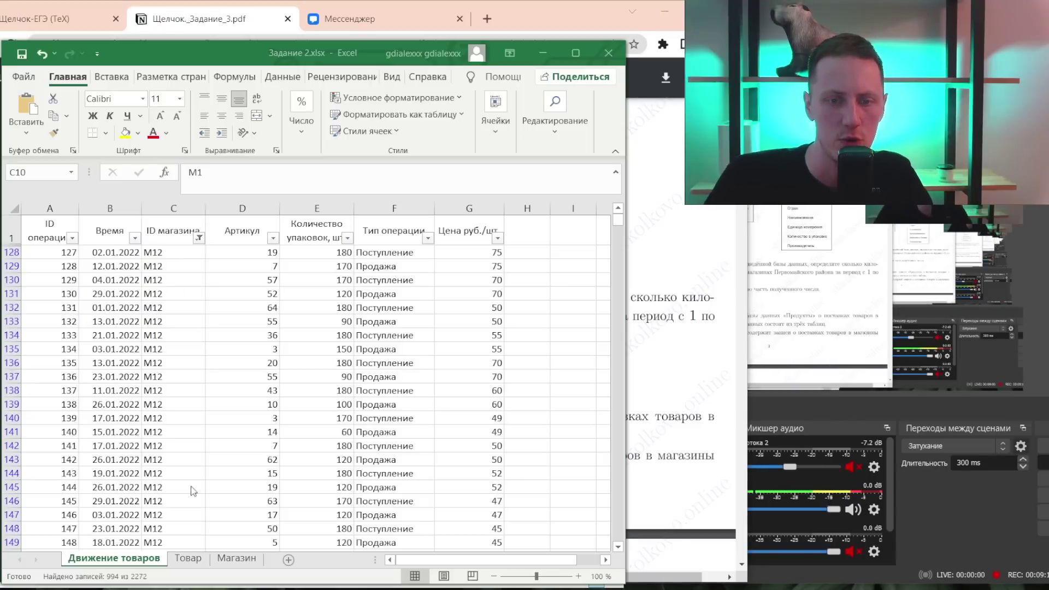
click(188, 557)
key(ctrl+f)
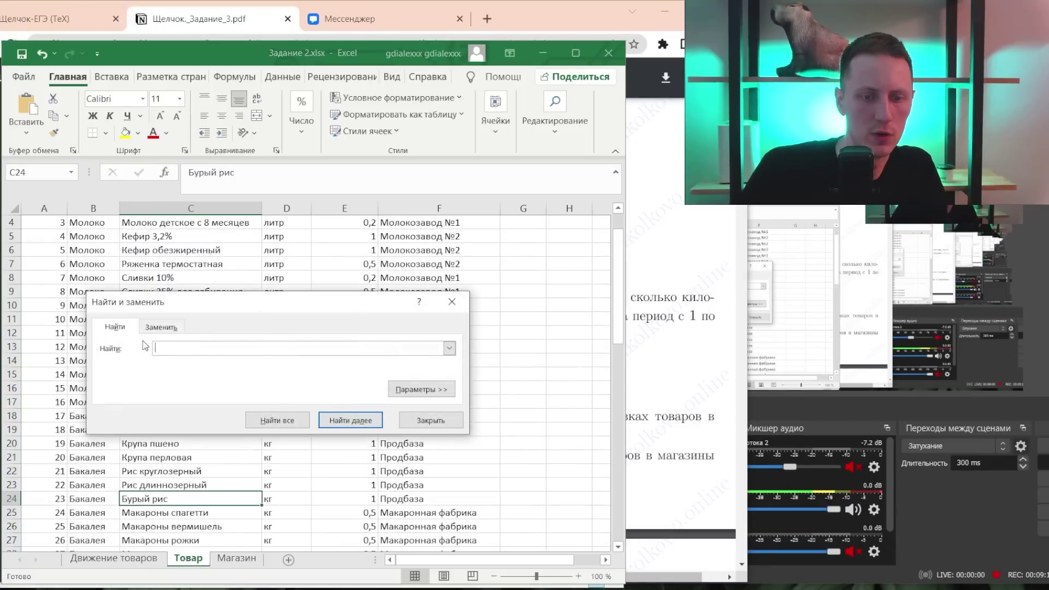
text(фунчо)
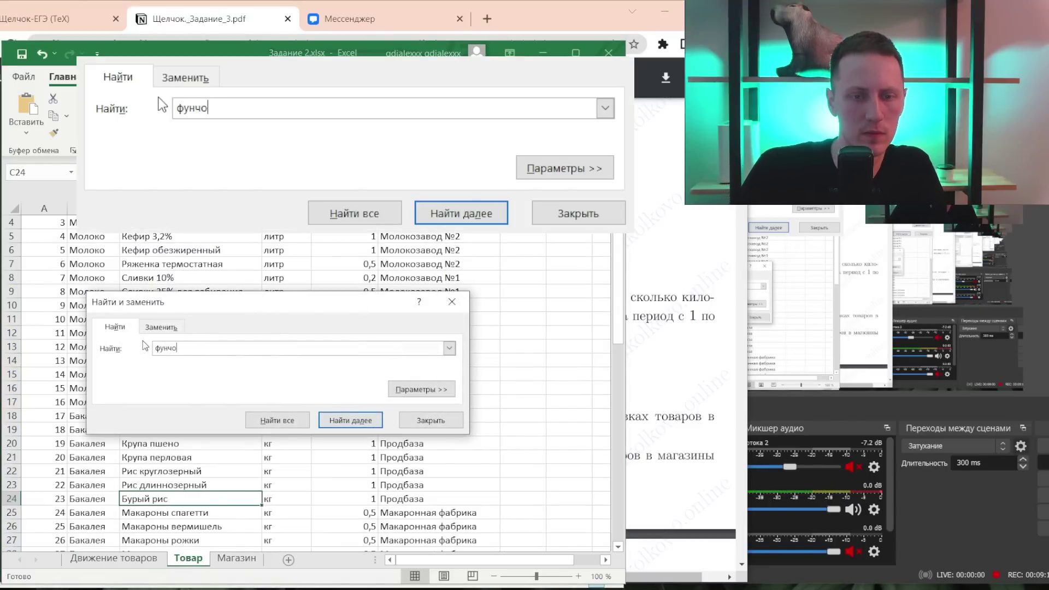
text(за)
key(Return)
key(Escape)
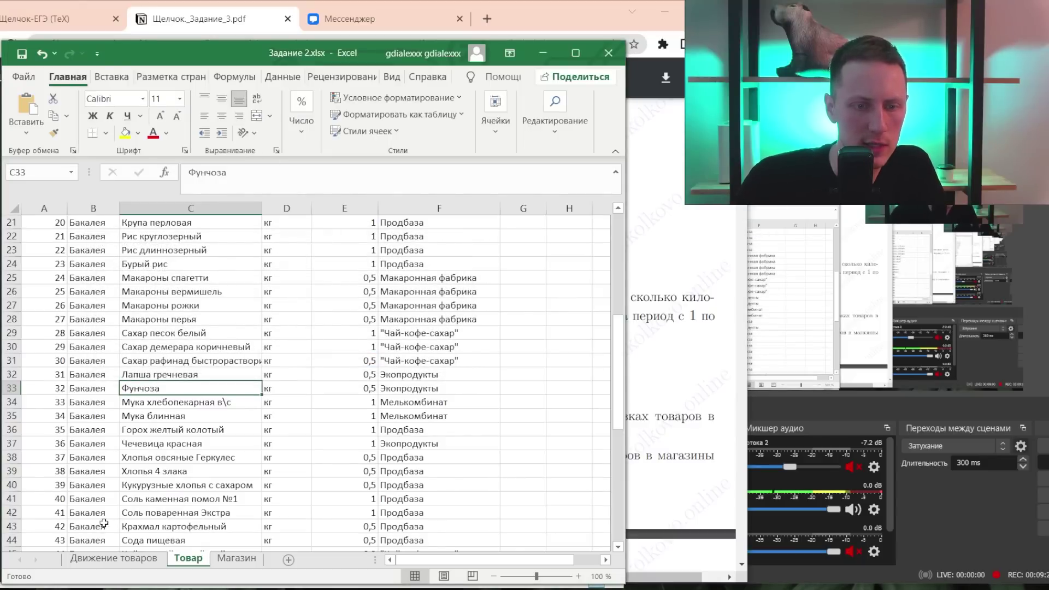
click(126, 133)
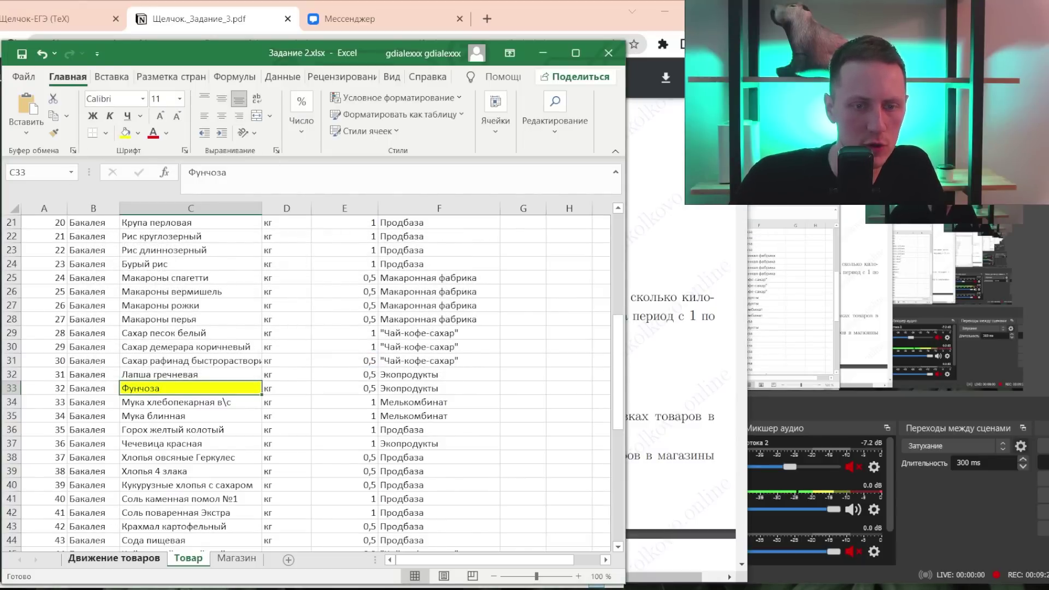
- Filter the Движение товаров Артикул column to article 32 only
click(113, 557)
click(272, 238)
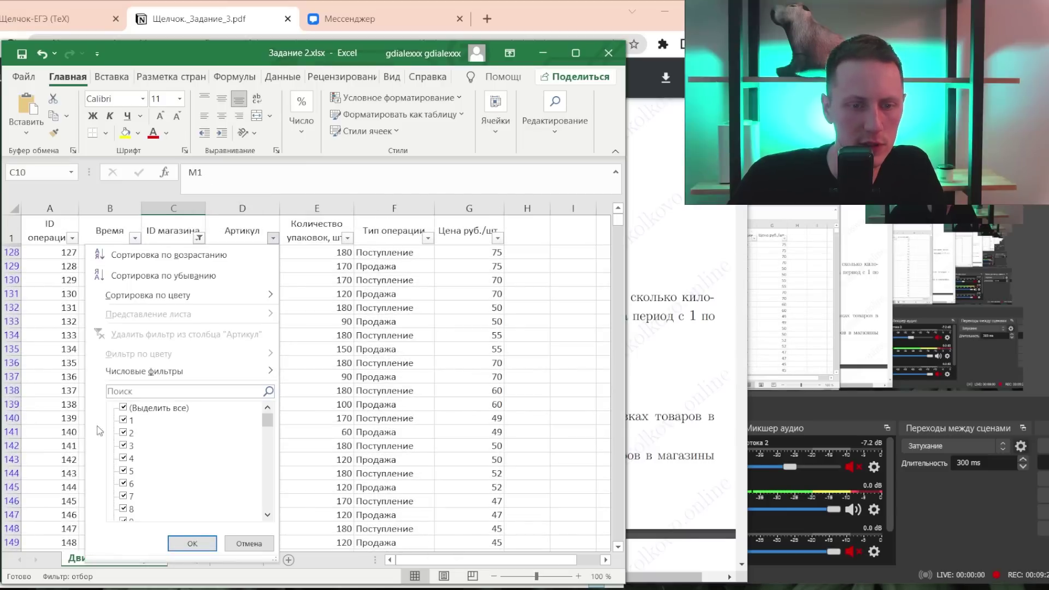
click(122, 408)
scroll(142, 470, down, 3)
scroll(149, 502, down, 7)
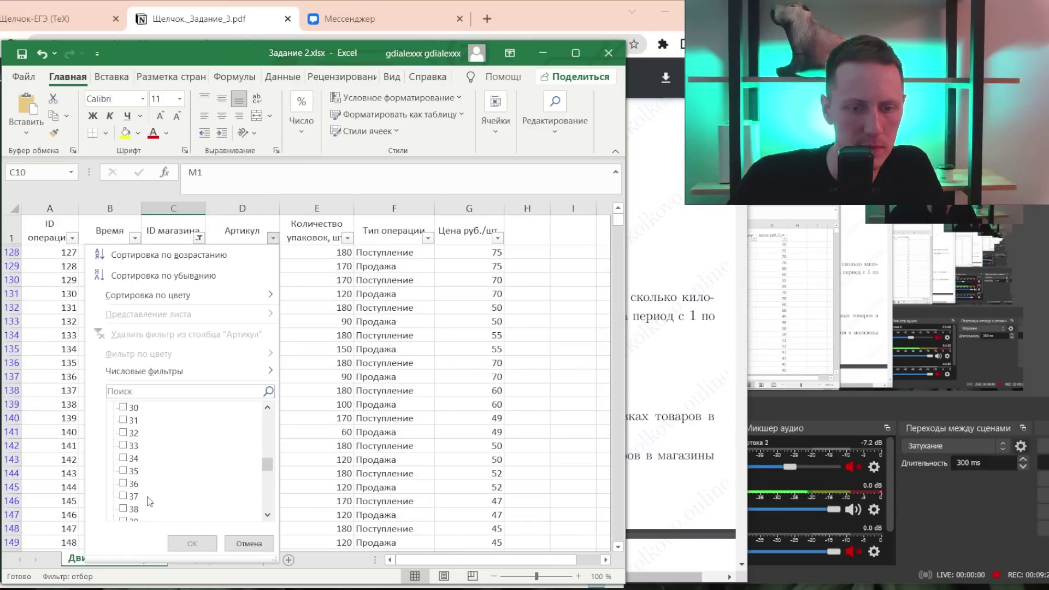
click(123, 433)
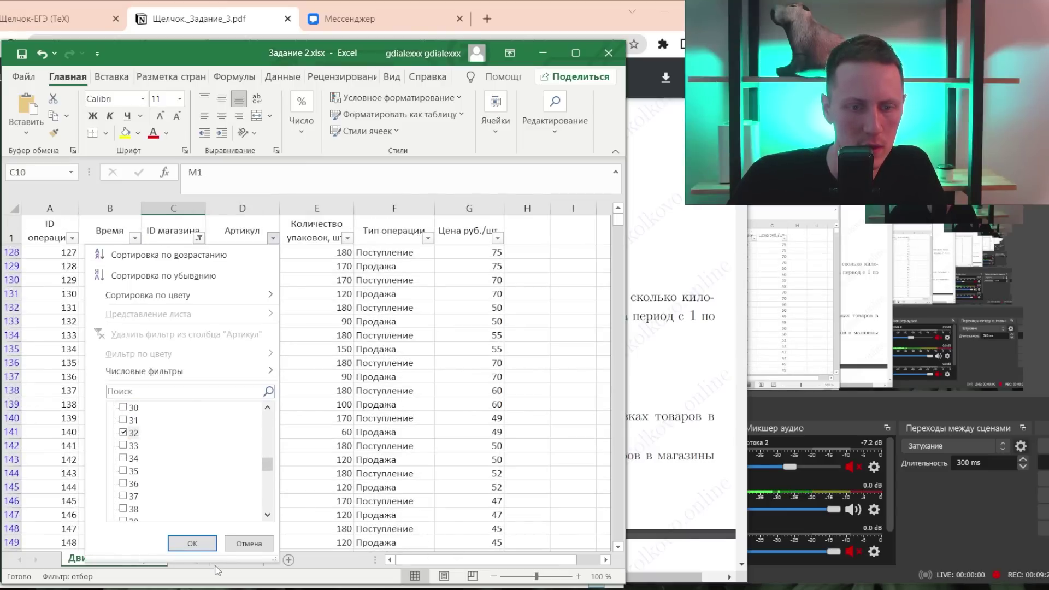
click(194, 543)
key(alt+Tab)
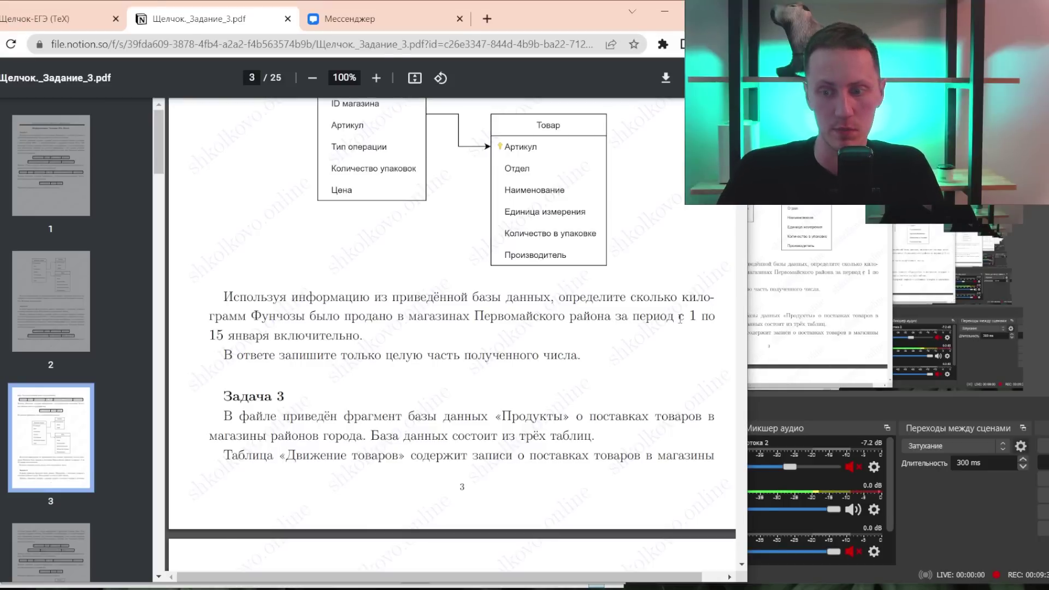
- Restrict the Время filter to the January days from the 7th to the 15th
key(alt+Tab)
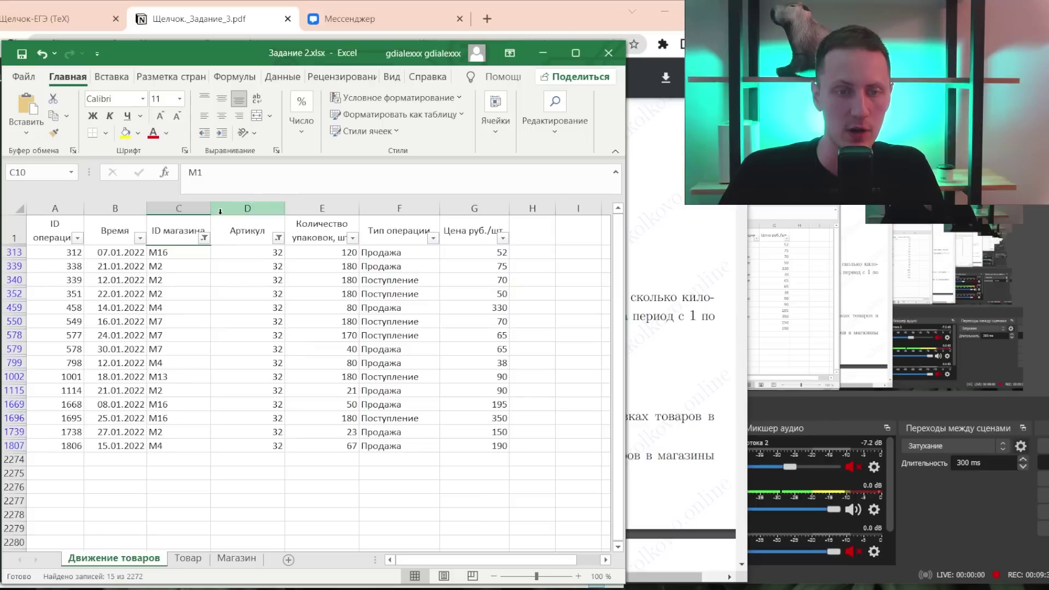
click(143, 239)
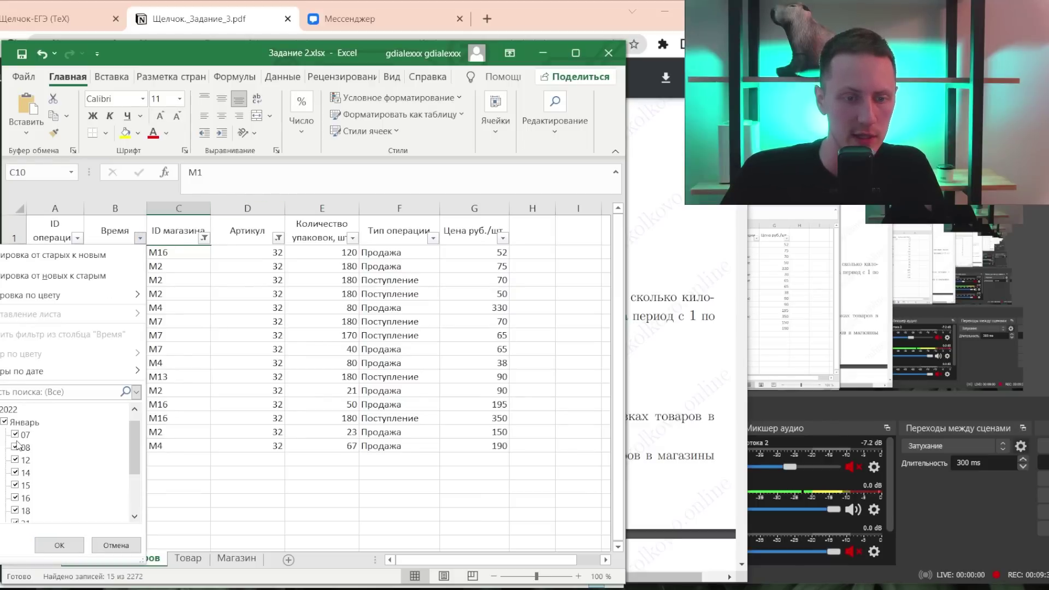
click(2, 411)
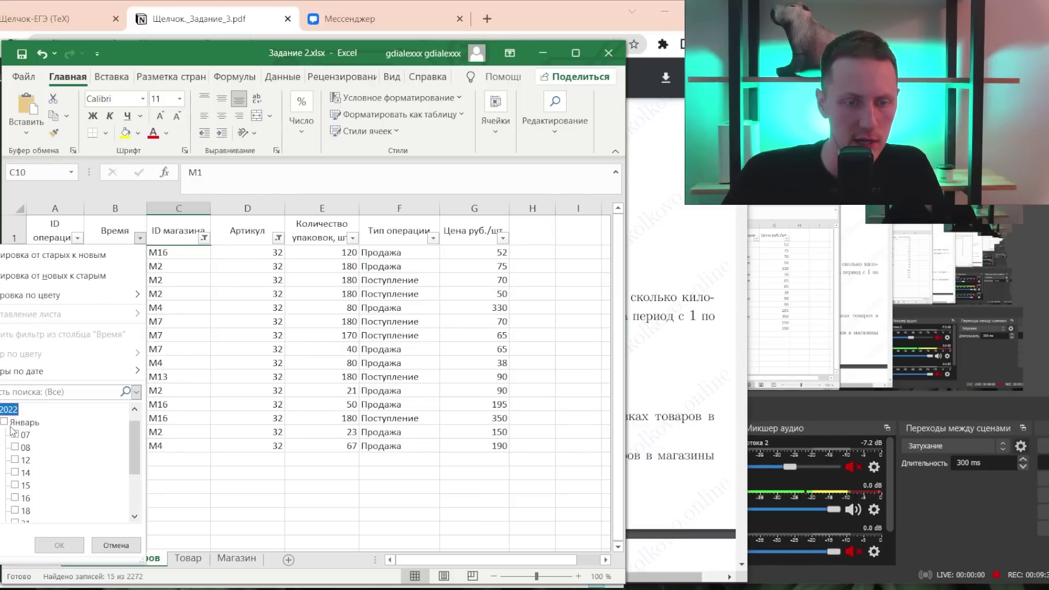
click(19, 435)
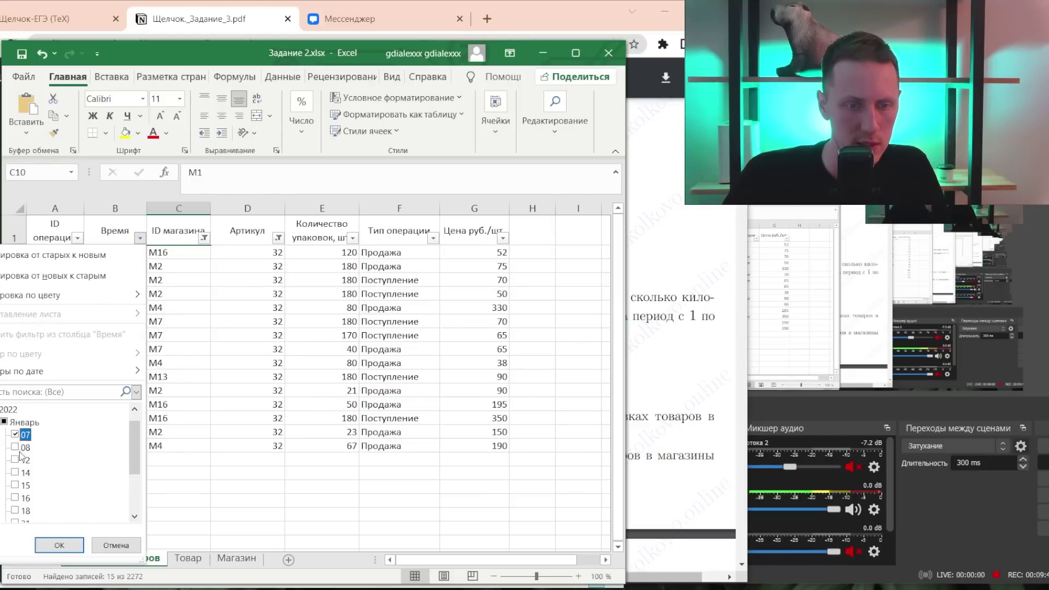
click(21, 448)
click(24, 473)
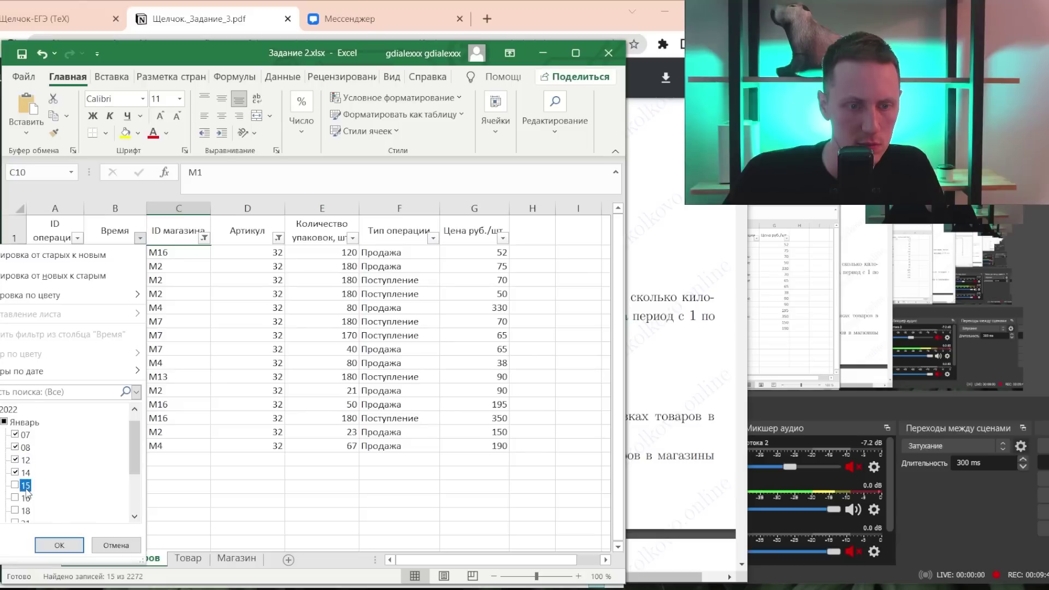
click(25, 485)
scroll(51, 495, down, 2)
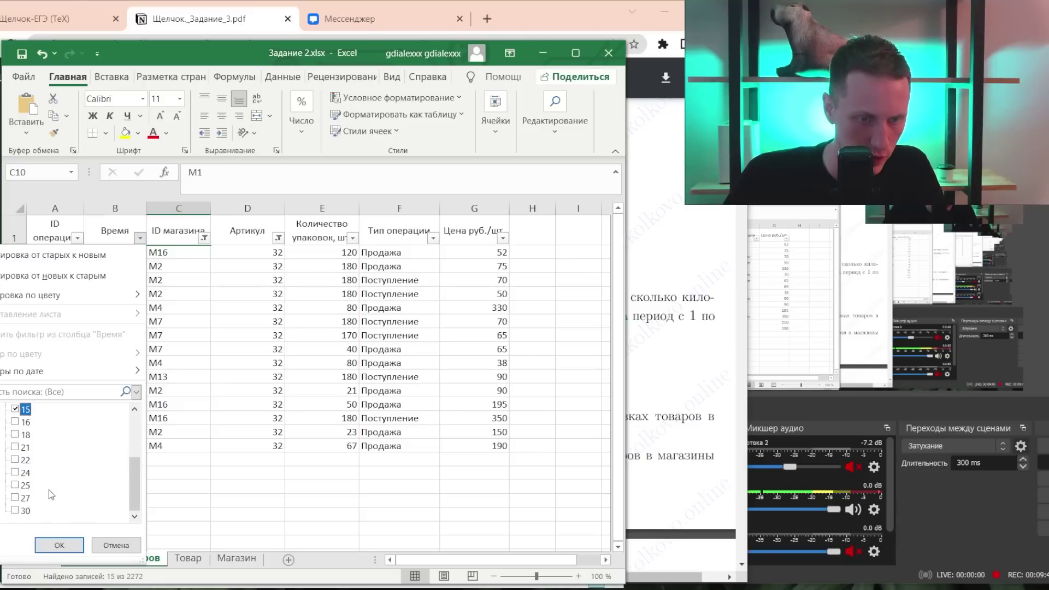
click(59, 544)
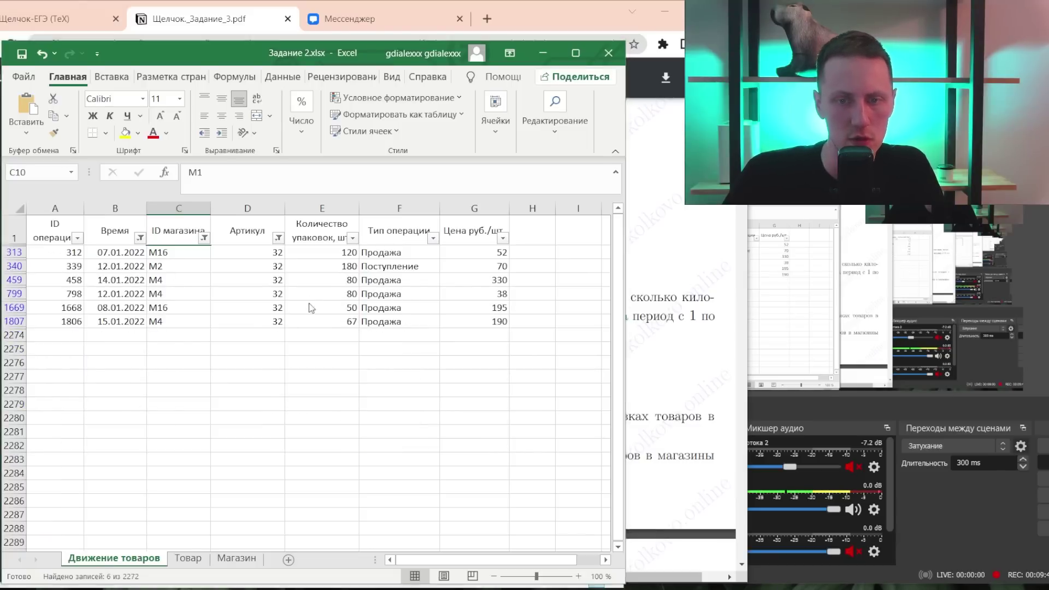
- Keep only Продажа rows in Тип операции and sum the five package counts to 397
key(alt+Tab)
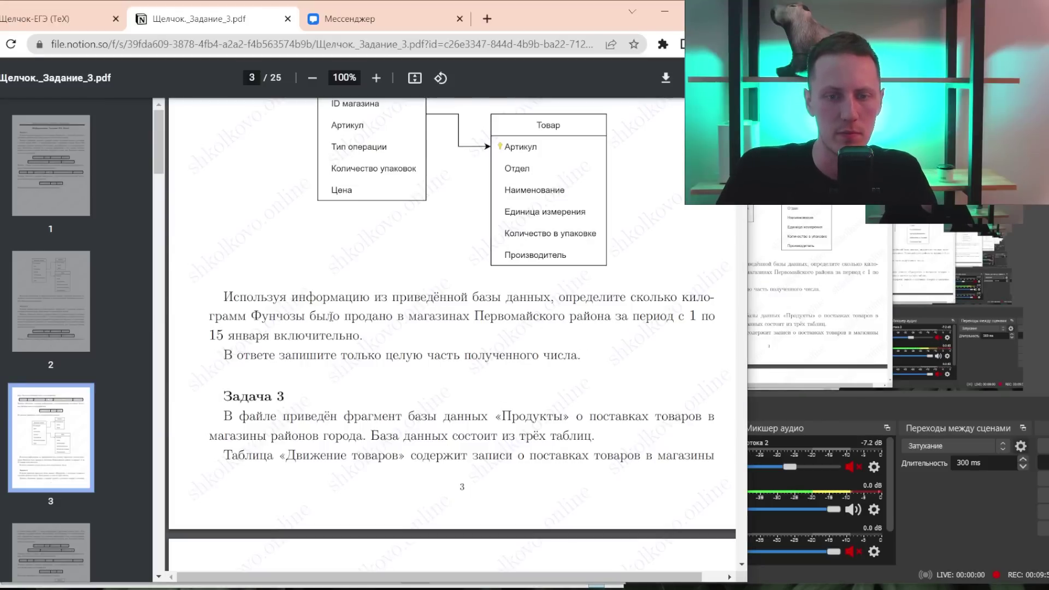
drag(344, 315, 391, 315)
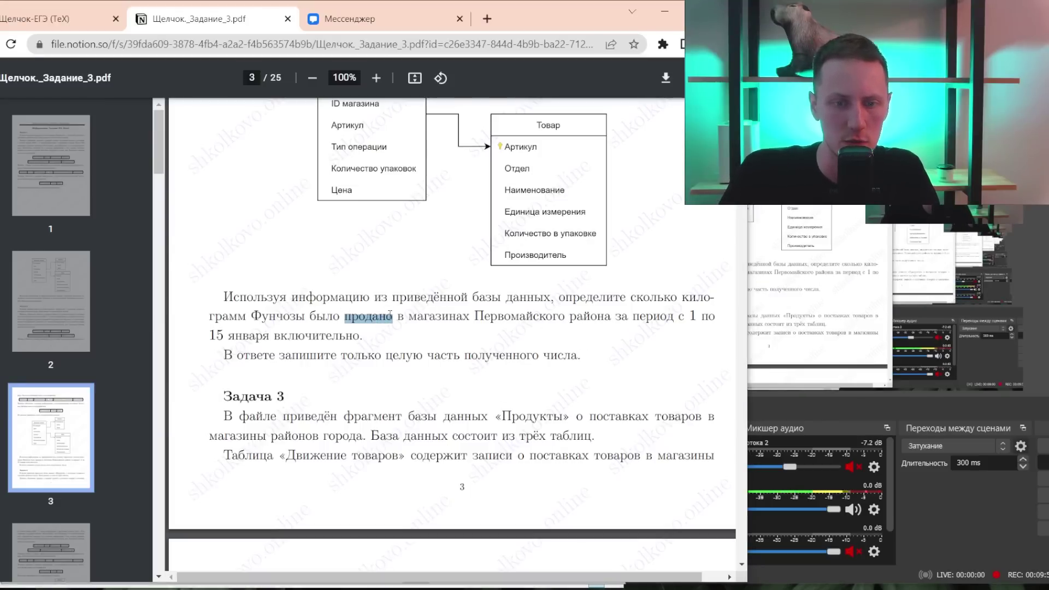
key(alt+Tab)
click(432, 239)
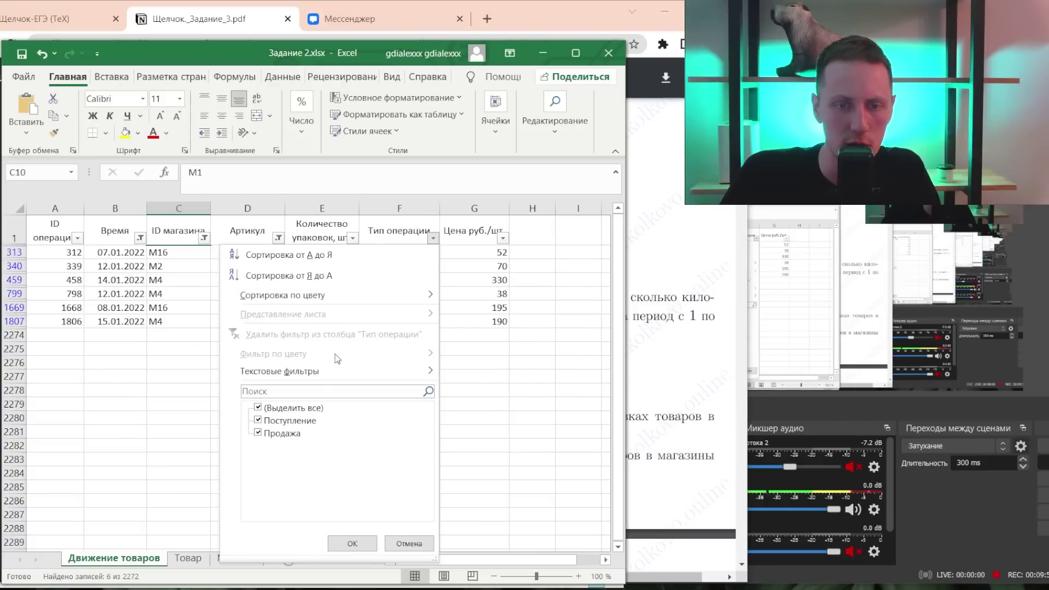
click(263, 421)
click(331, 540)
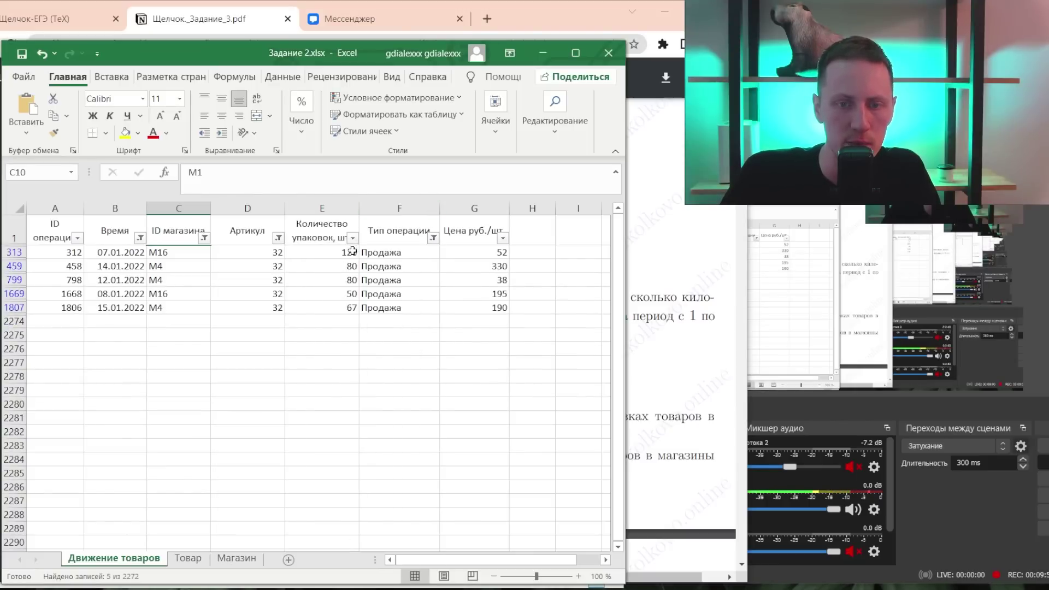
drag(339, 251, 333, 307)
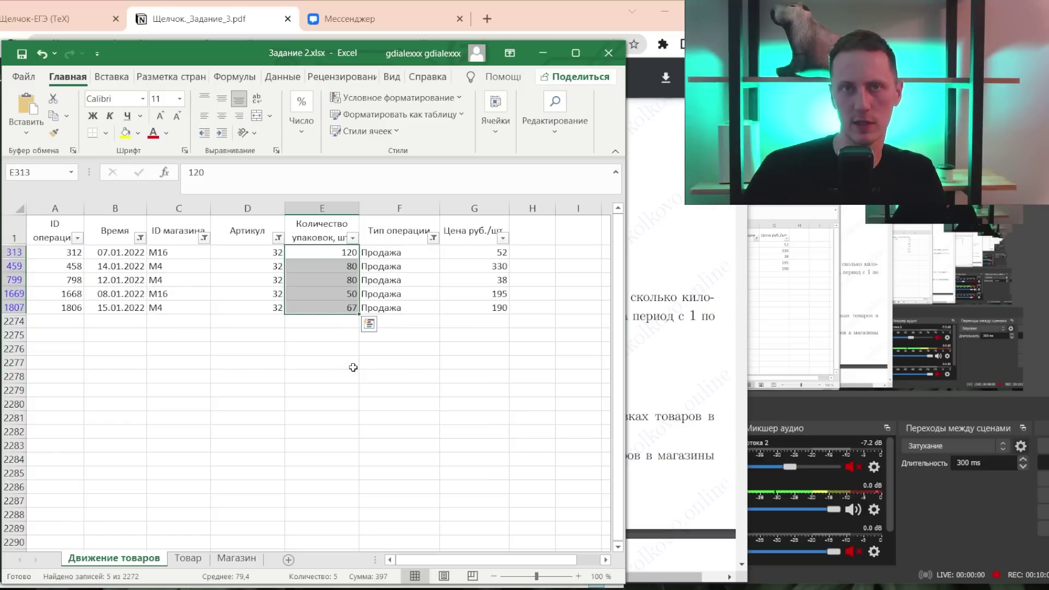
- Confirm Фунчоза weighs 0,5 kg per package and compute 397×0,5 = 198,5 in H1
click(188, 557)
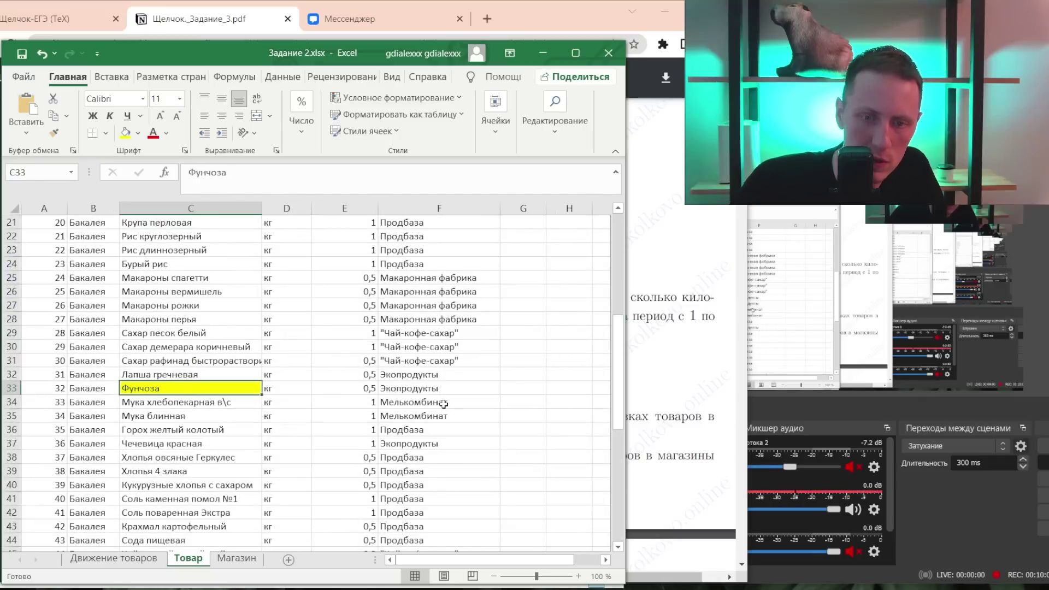
click(344, 388)
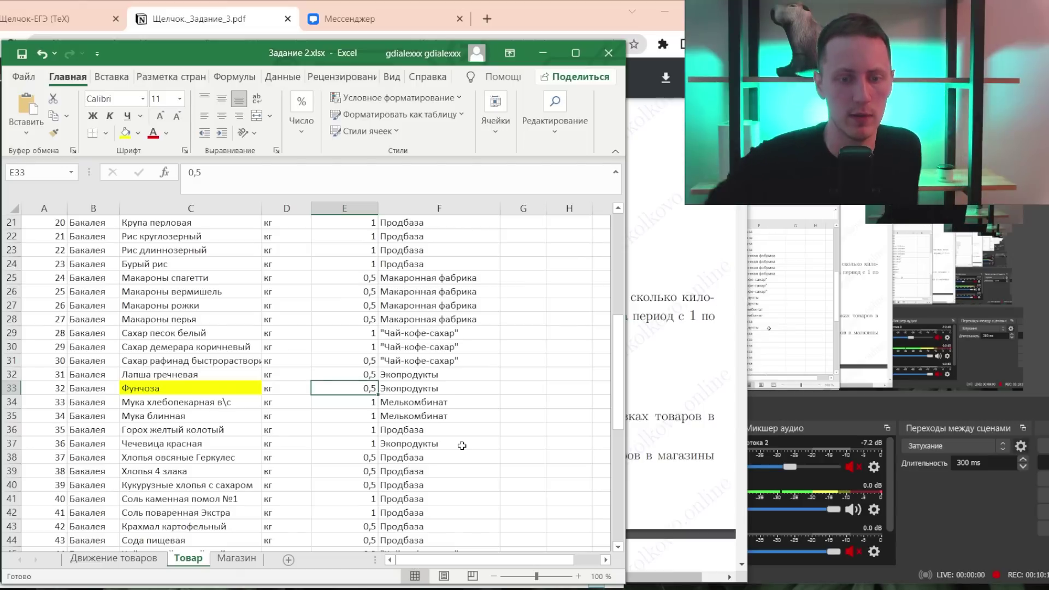
click(140, 561)
click(527, 230)
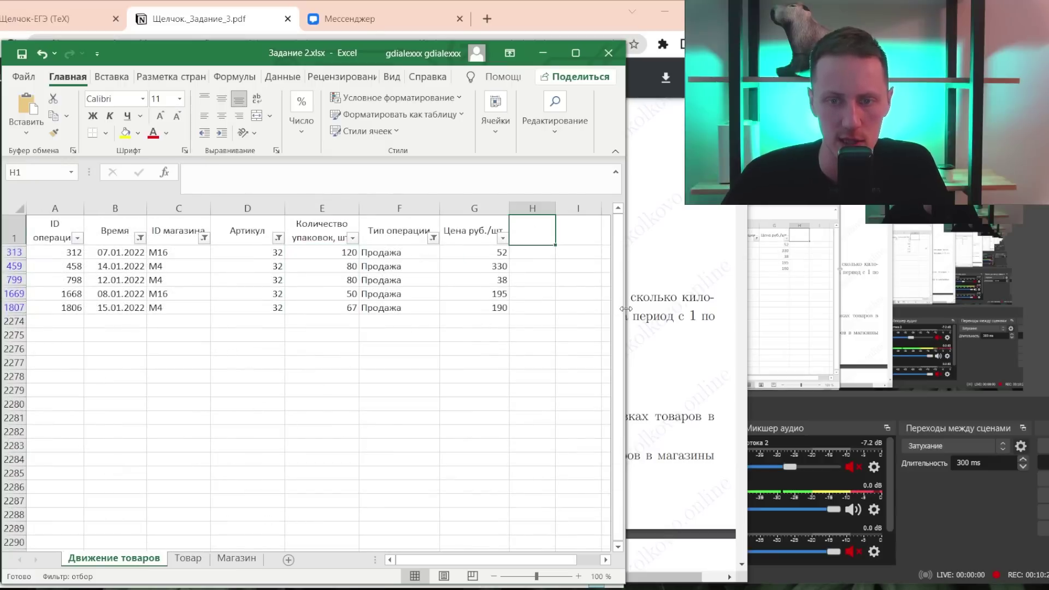
text(=397*)
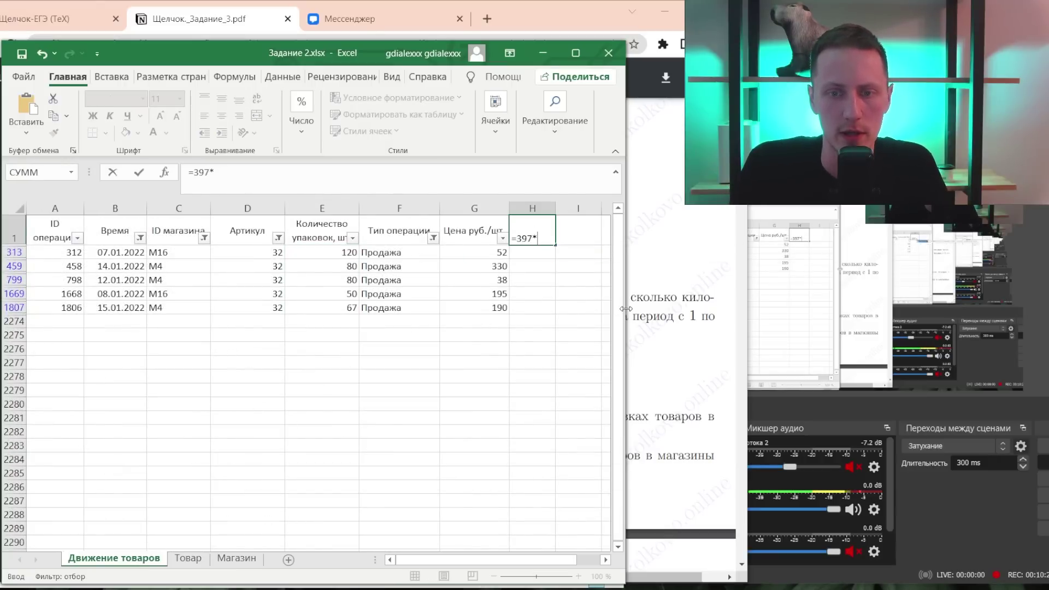
text(0.5)
key(Return)
key(Return)
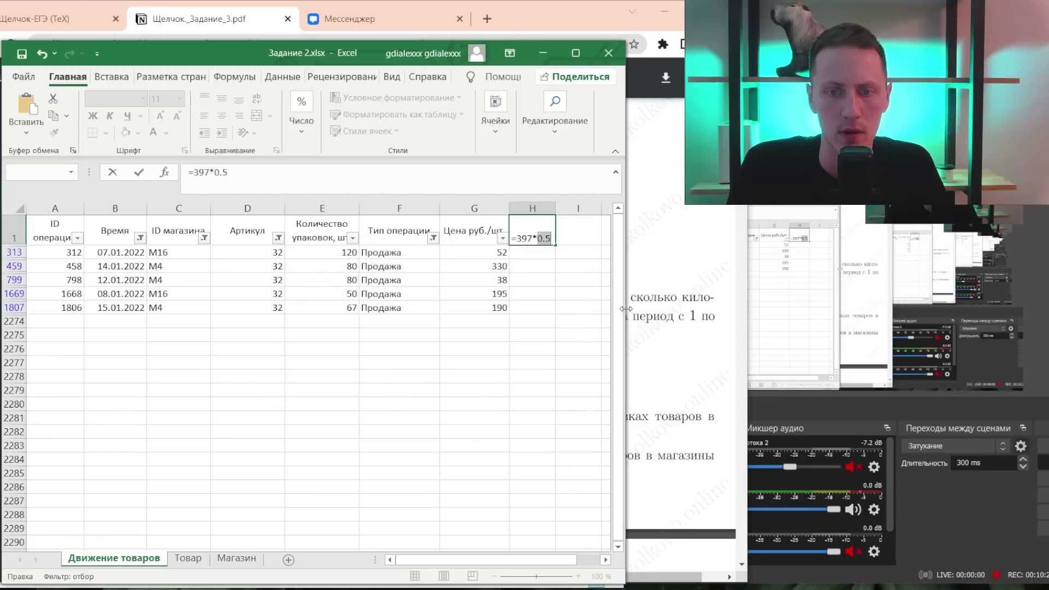
key(Return)
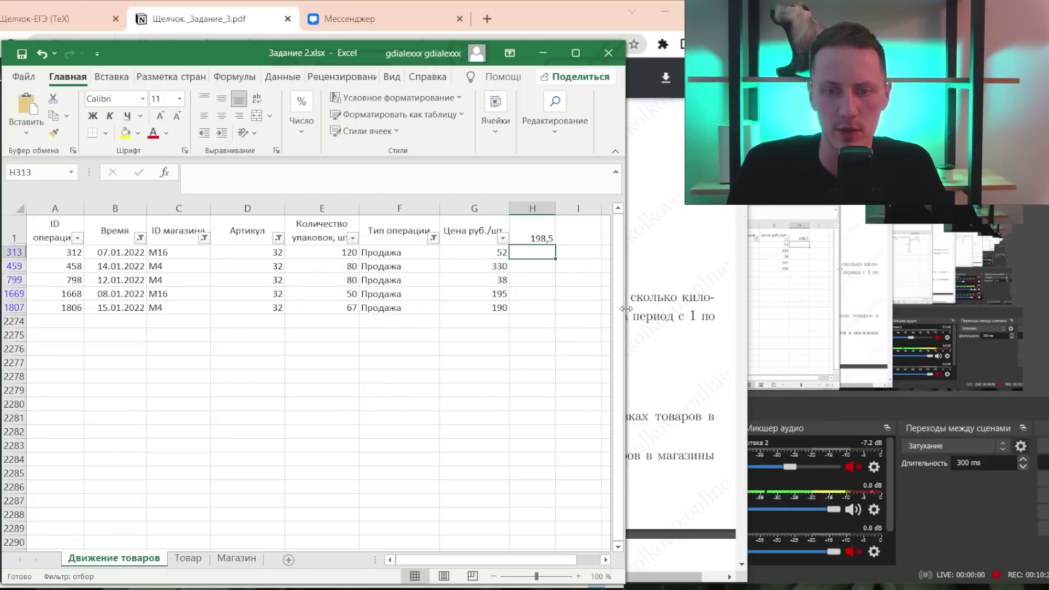
key(Up)
- Enter the answer 198 in I1, fill it yellow, and show the PDF's answer-key page
key(alt+Tab)
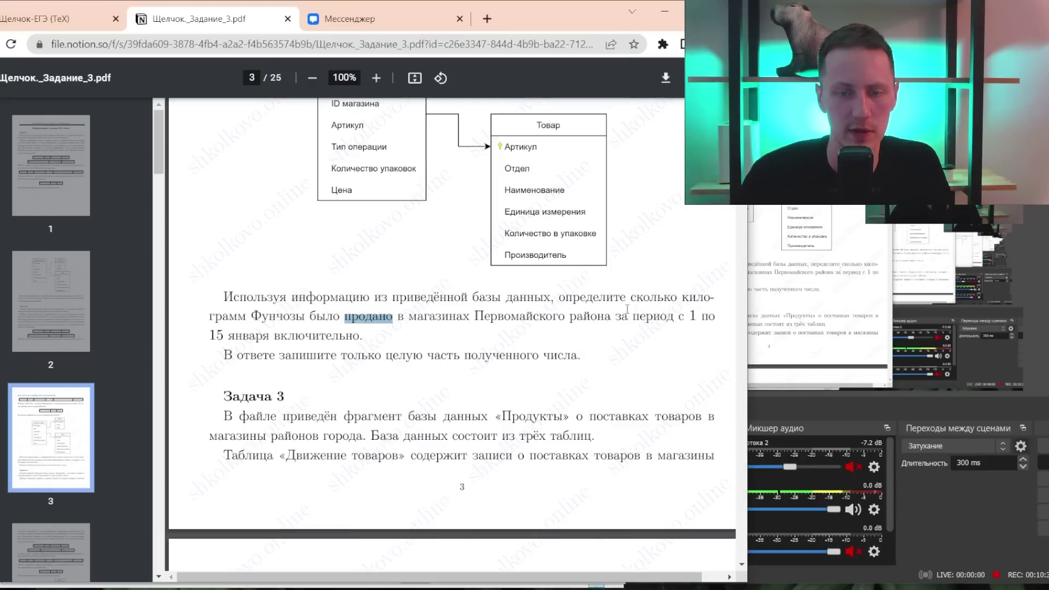
key(alt+Tab)
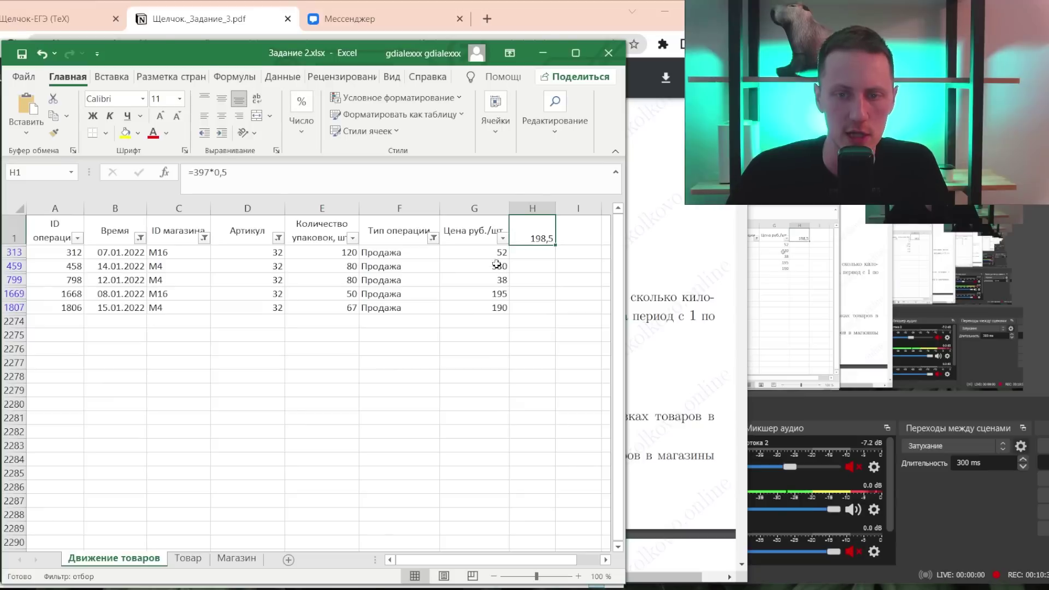
click(593, 228)
text(198)
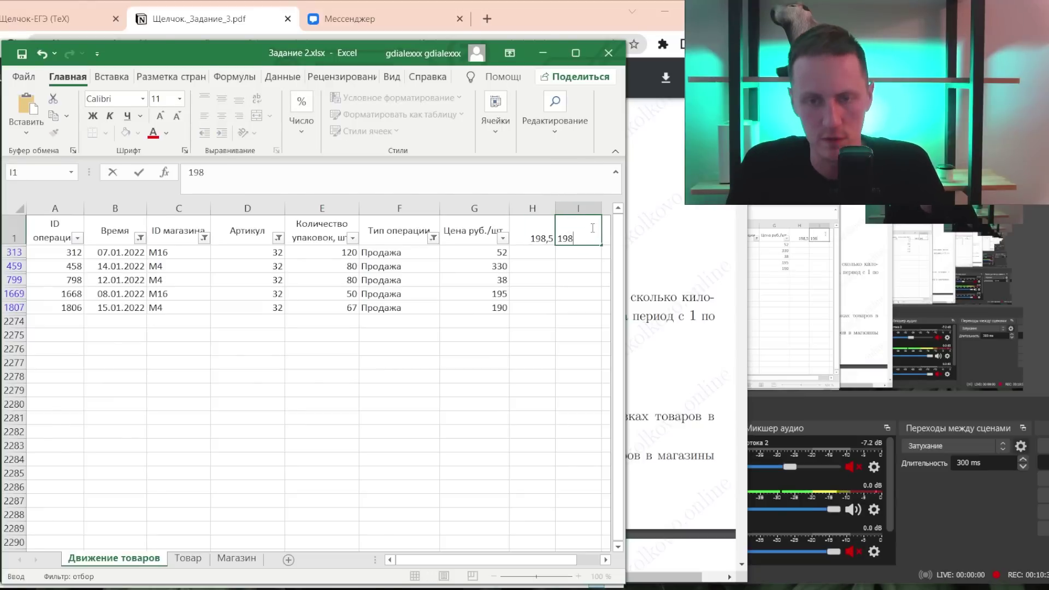
key(ctrl+Return)
click(125, 132)
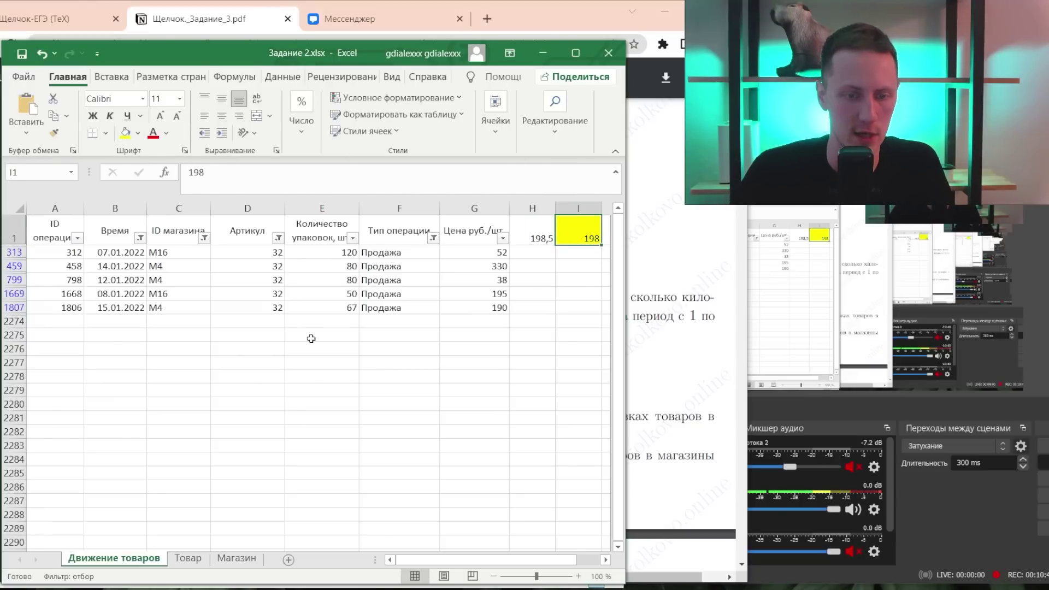
key(alt+Tab)
key(End)
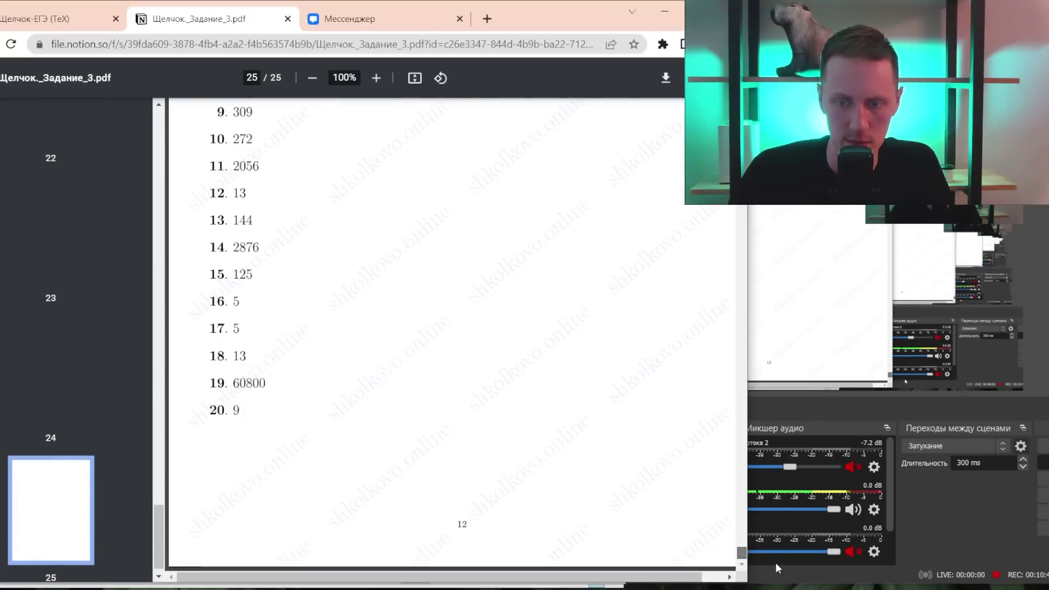
- Scroll the PDF back to page 5's brown-rice question and start closing Задание 2.xlsx
scroll(258, 278, up, 5)
scroll(709, 392, up, 8)
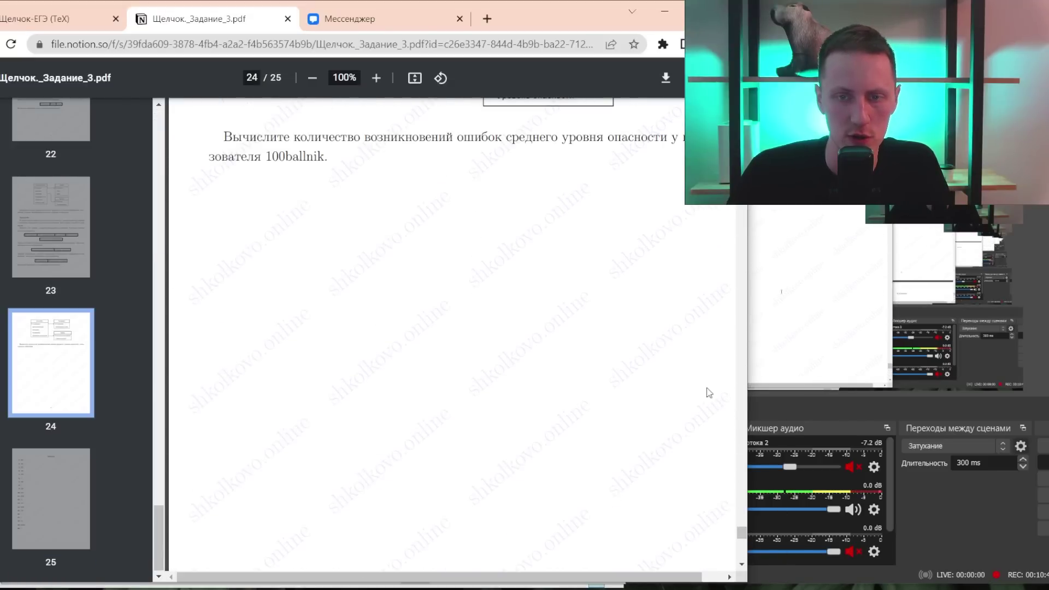
drag(741, 532, 742, 142)
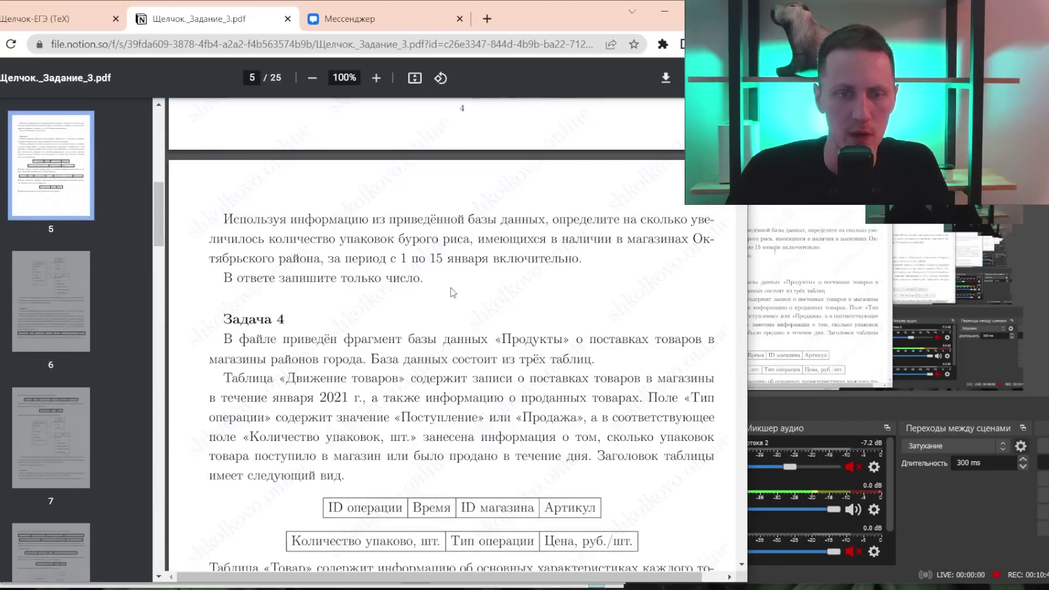
scroll(414, 285, down, 10)
scroll(414, 285, down, 2)
scroll(315, 246, down, 6)
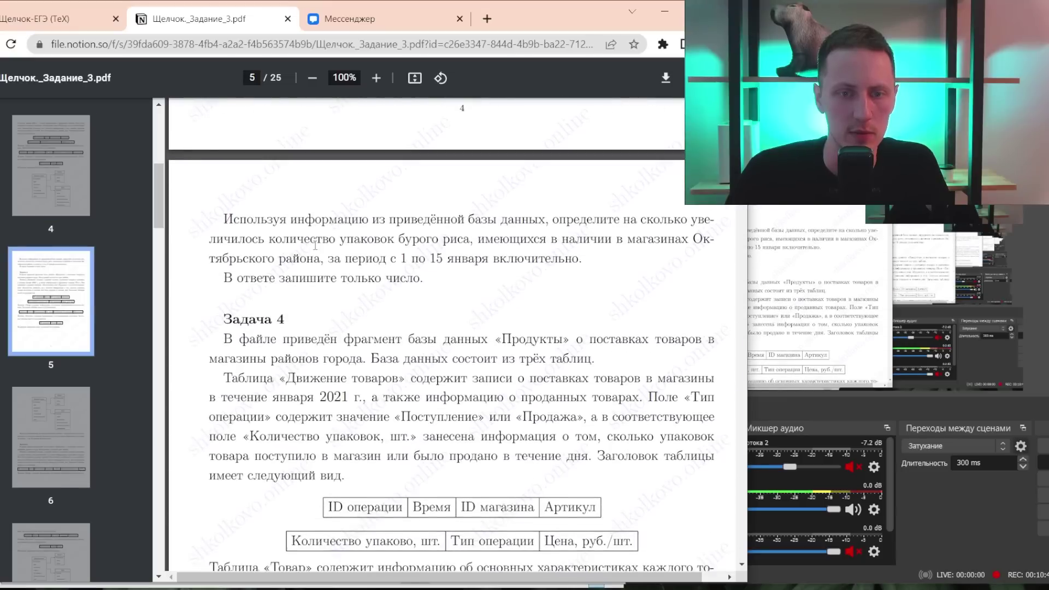
drag(233, 217, 348, 241)
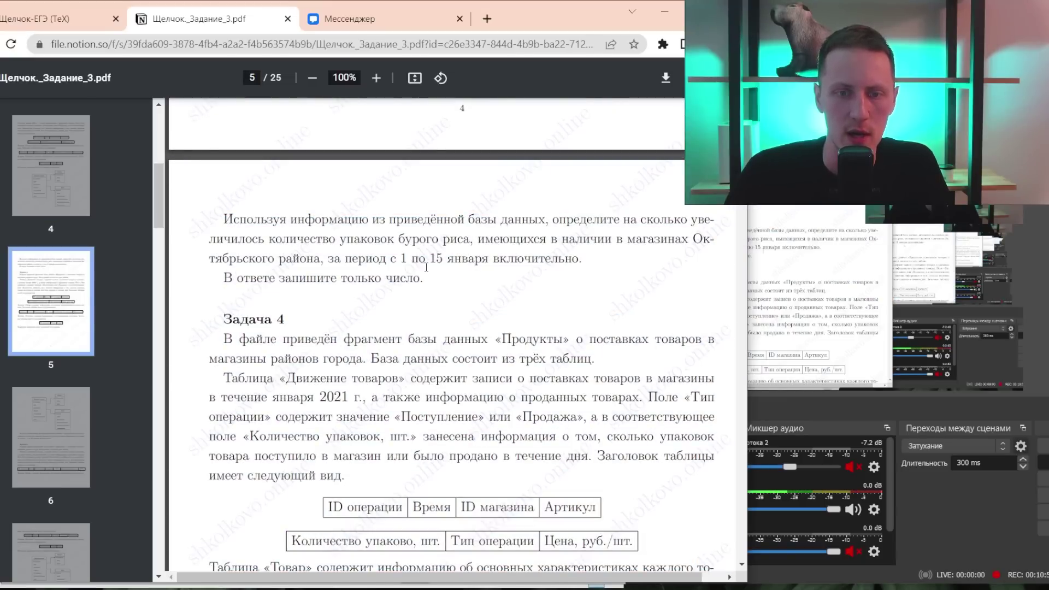
key(alt+Tab)
click(608, 53)
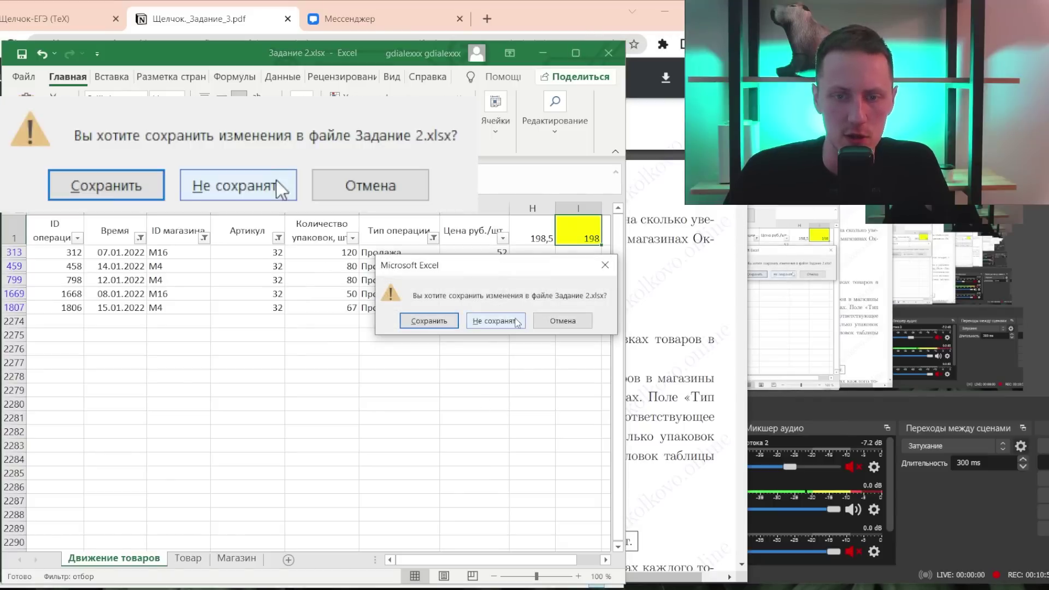
- Discard changes to Задание 2.xlsx and open Задание 3.xlsx, rereading the brown-rice question
click(497, 321)
key(alt+Tab)
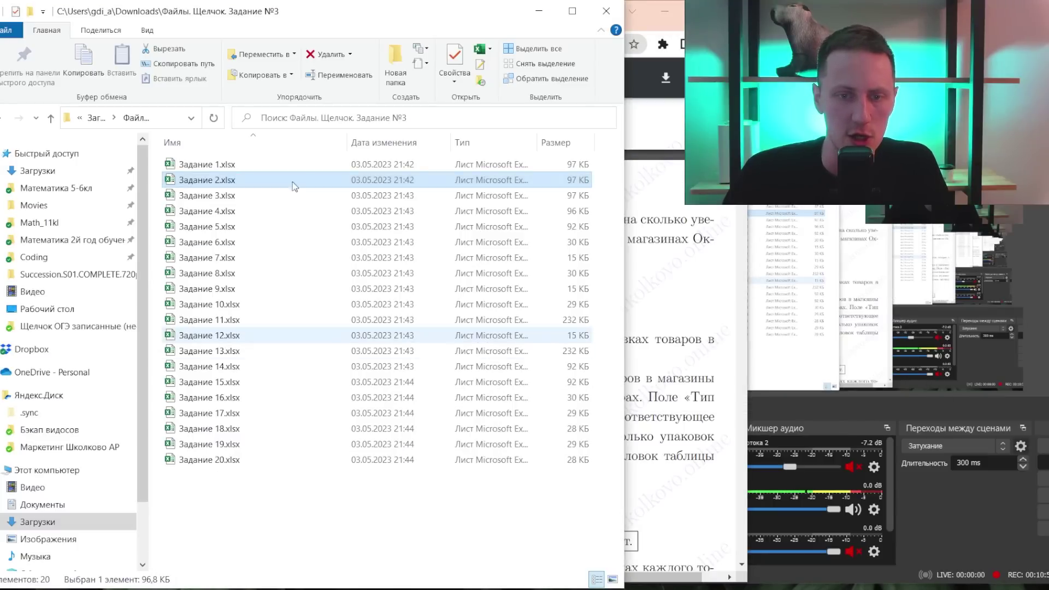
double_click(220, 201)
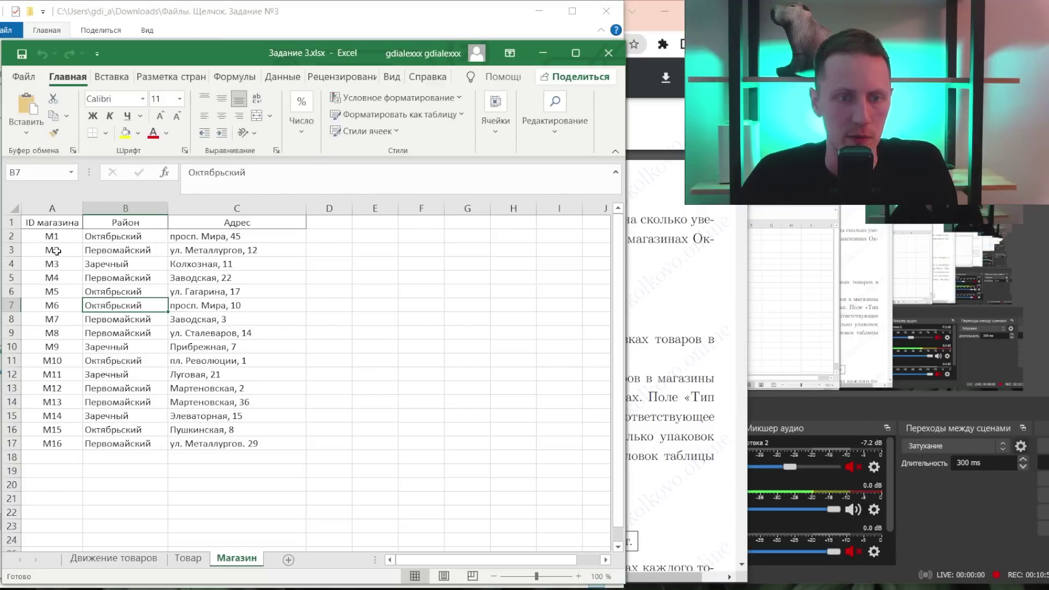
click(188, 558)
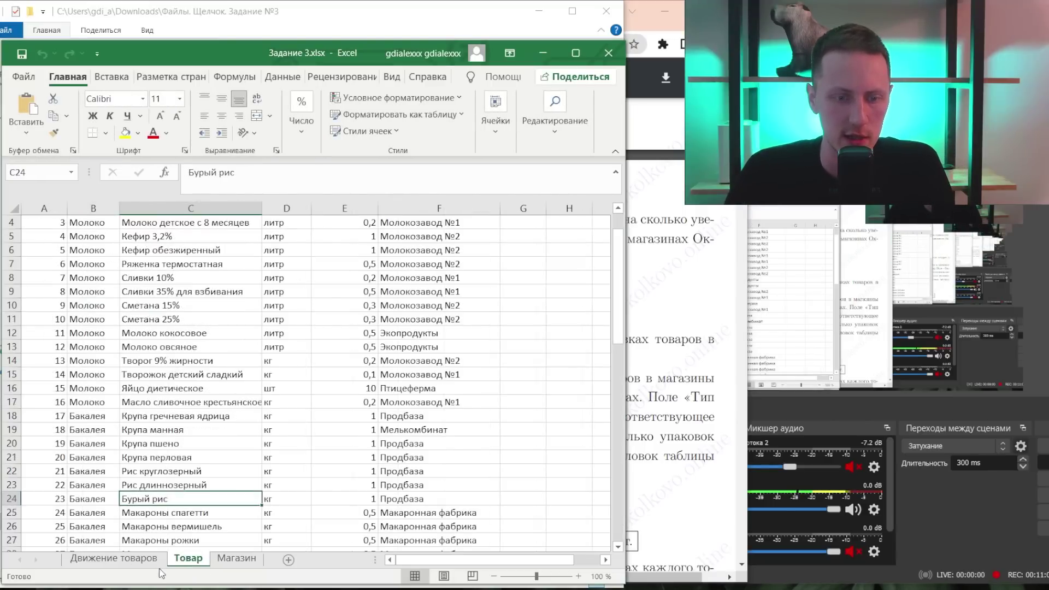
click(113, 557)
key(alt+Tab)
key(alt+Tab)
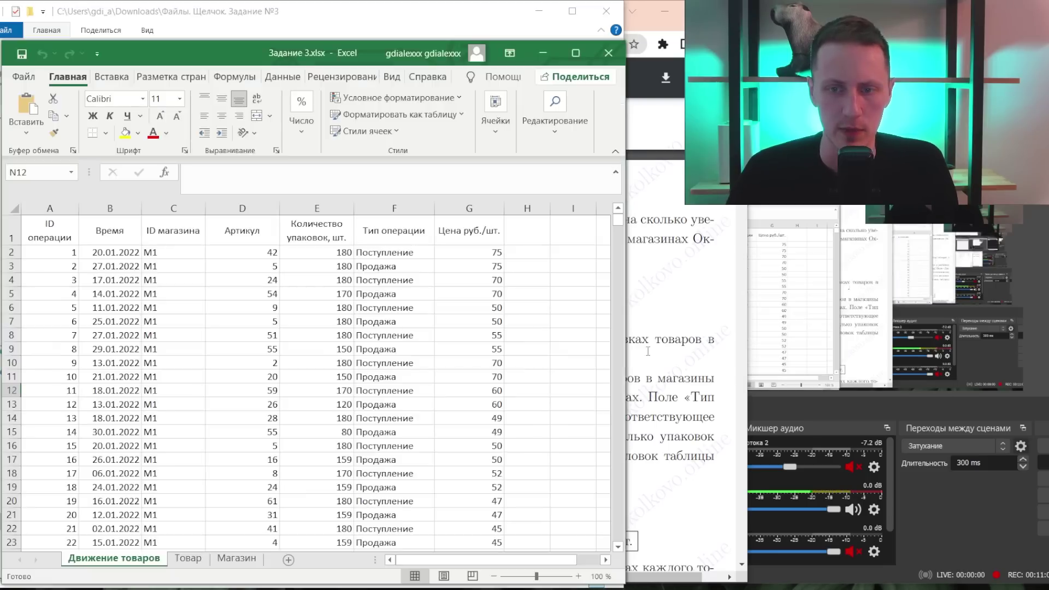
key(alt+Tab)
drag(228, 219, 275, 234)
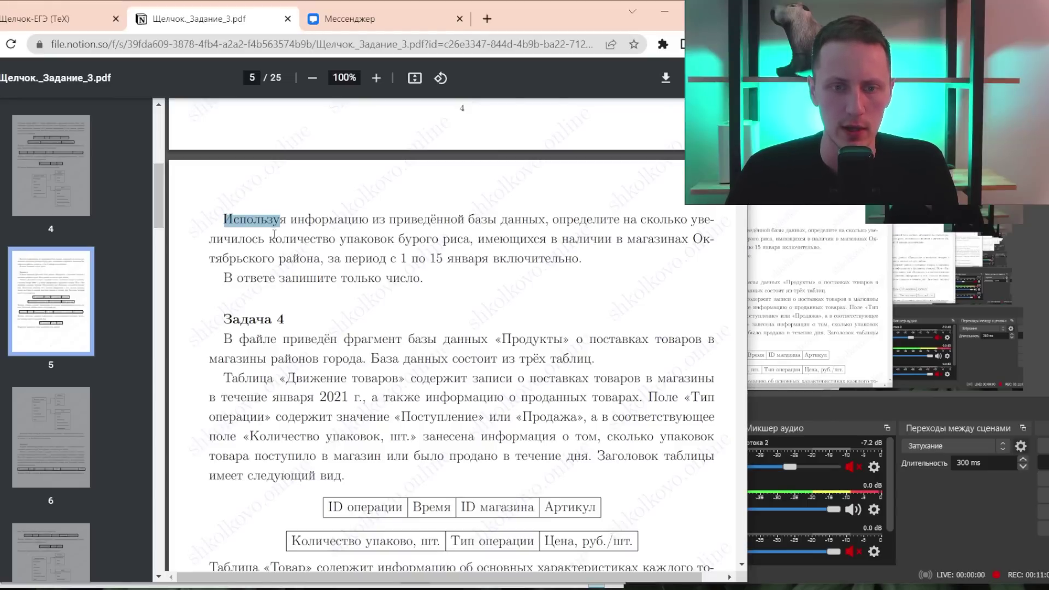
key(alt+Tab)
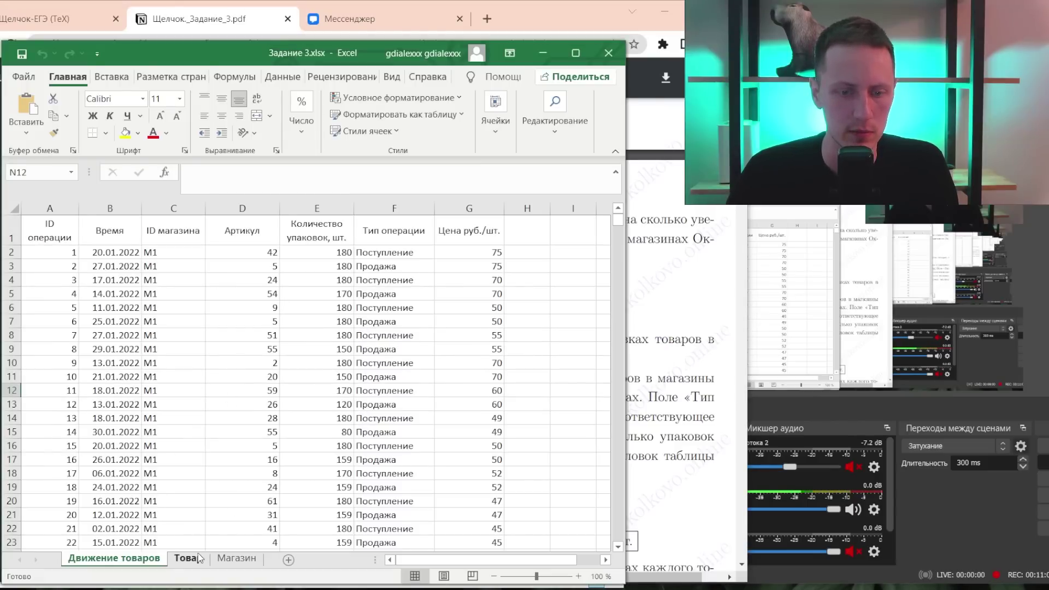
- Fill Бурый рис yellow on Товар and turn on filtering for the Движение товаров table
click(196, 557)
click(126, 133)
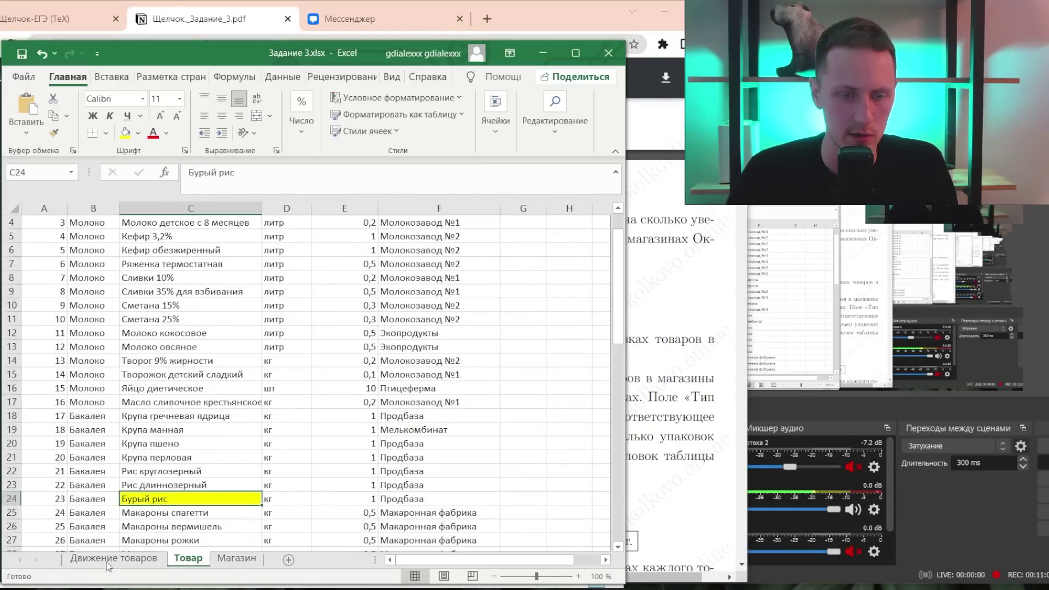
click(114, 558)
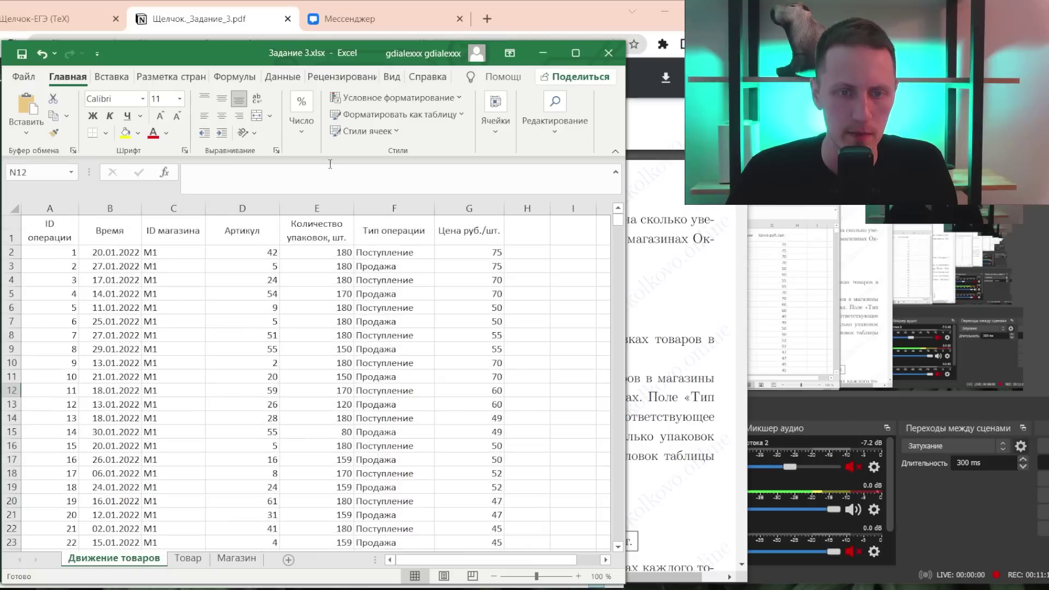
click(236, 276)
key(ctrl+shift+l)
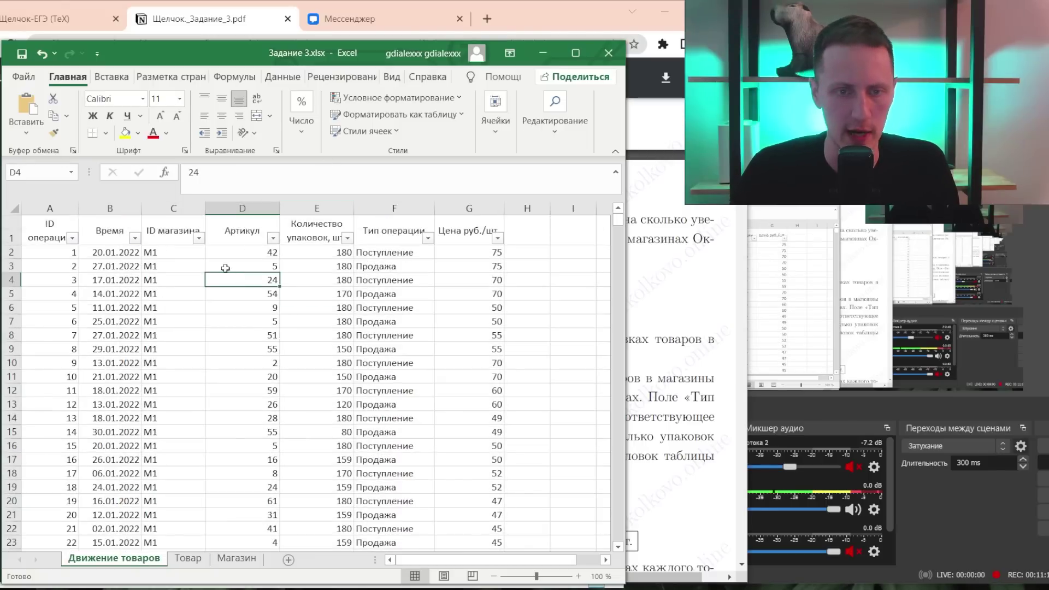
click(273, 238)
- Filter the Движение товаров table's Артикул column to 23, then glance at the task PDF
click(127, 407)
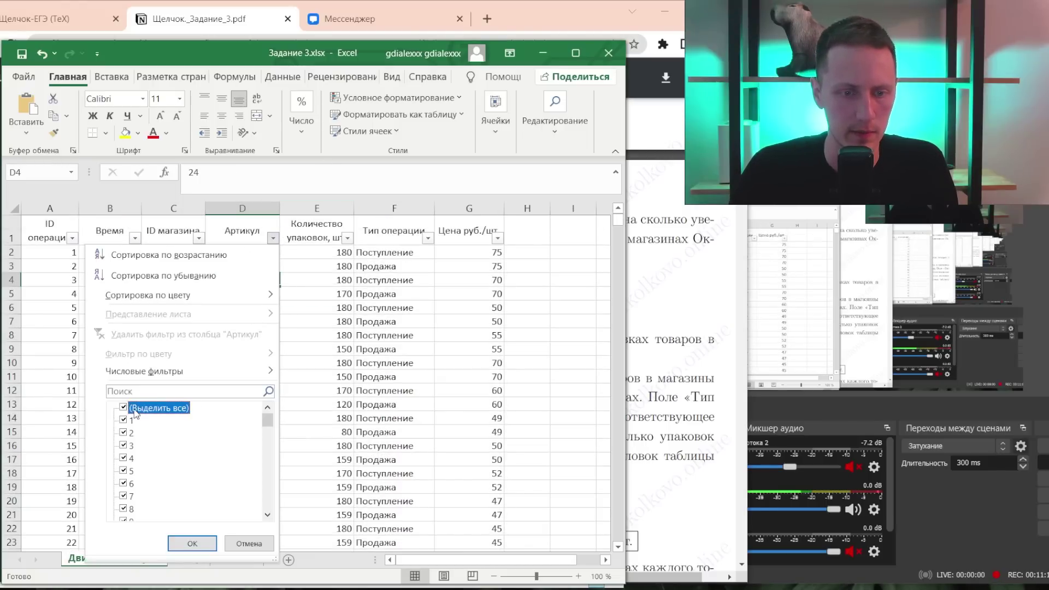
click(181, 390)
text(23)
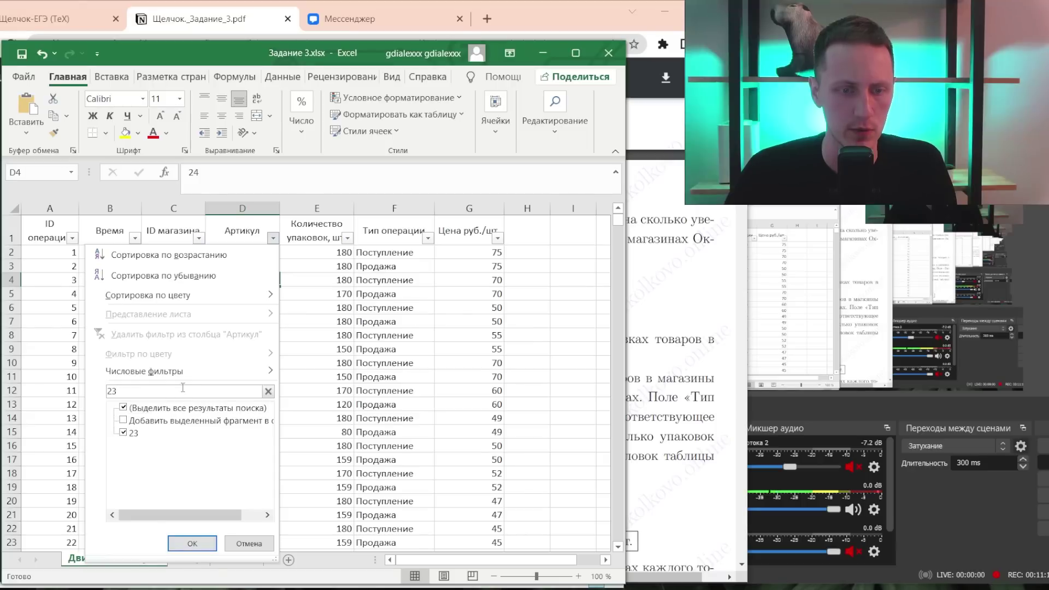
key(Return)
key(alt+Tab)
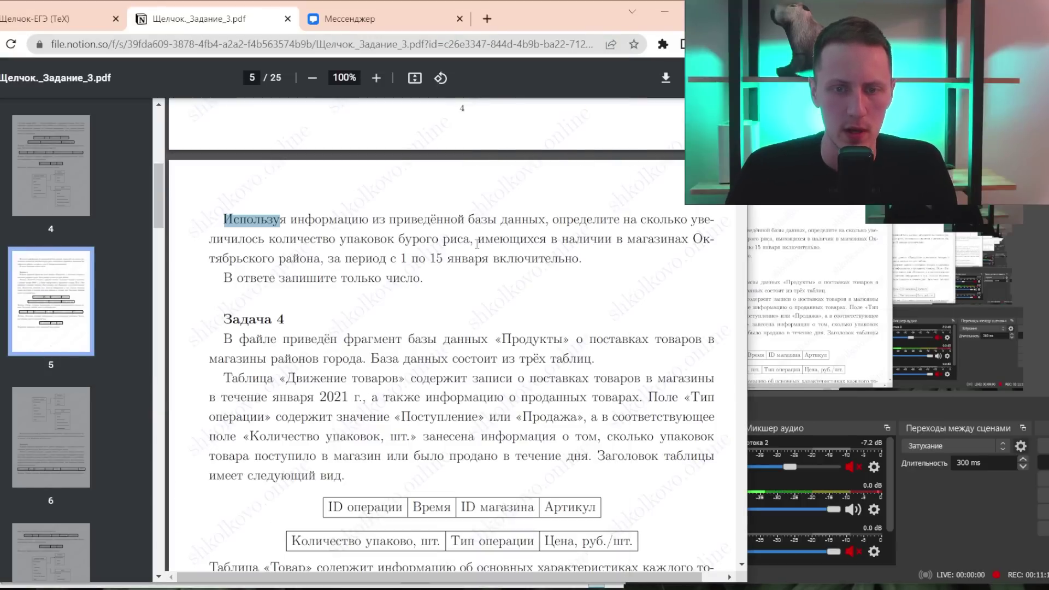
key(alt+Tab)
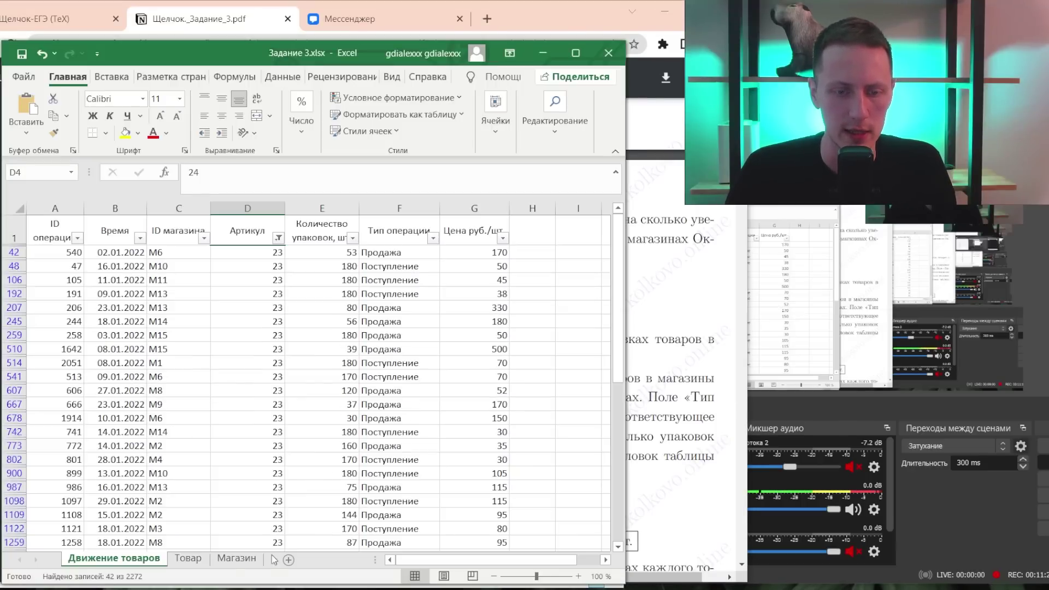
- On the Магазин sheet, filter Район to only Октябрьский, then return to Движение товаров
click(236, 557)
key(ctrl+shift+l)
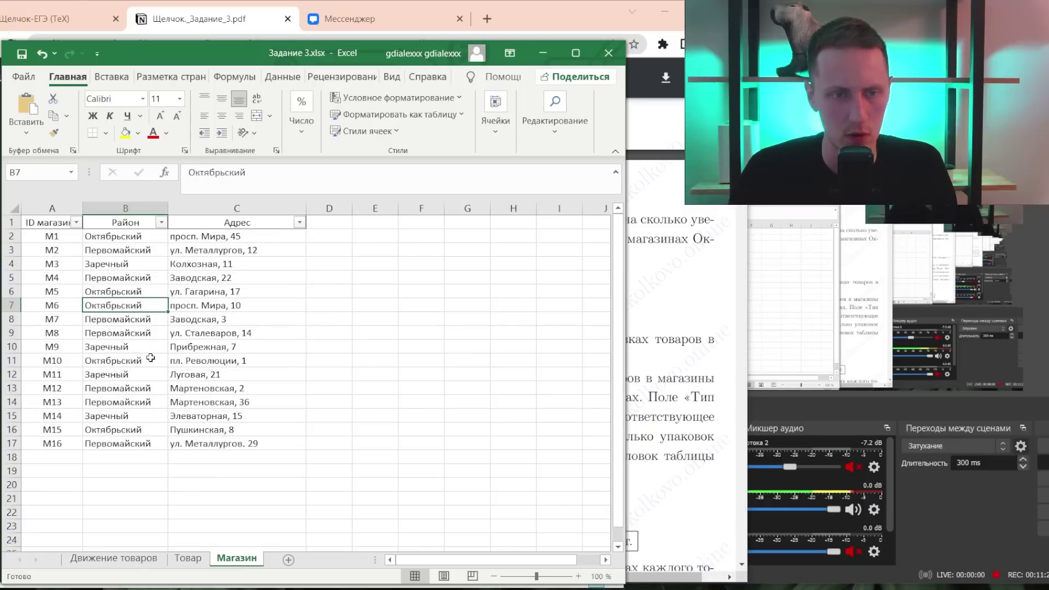
click(159, 221)
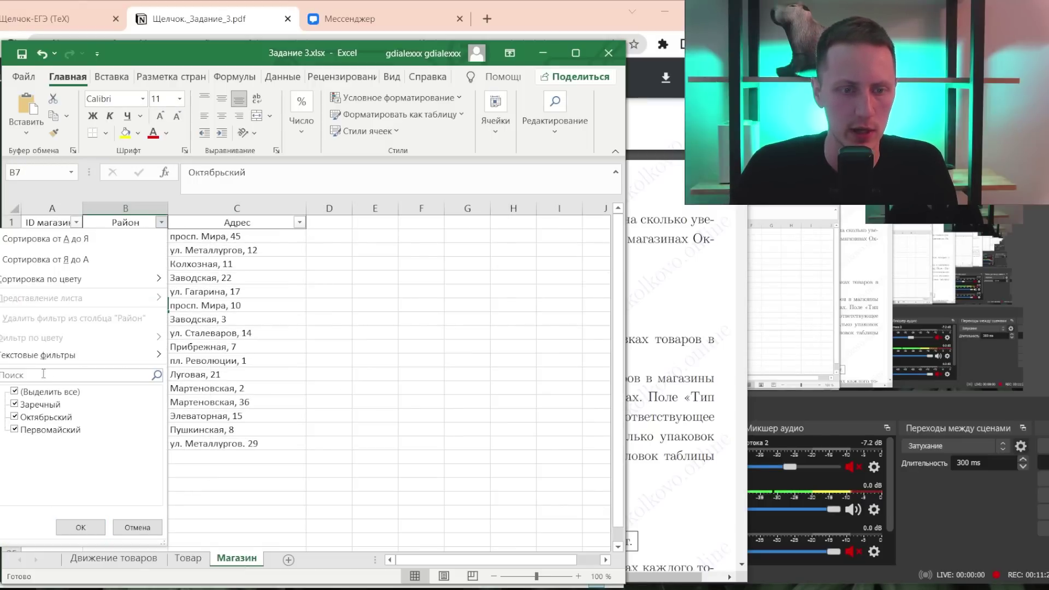
click(41, 392)
click(41, 417)
click(80, 525)
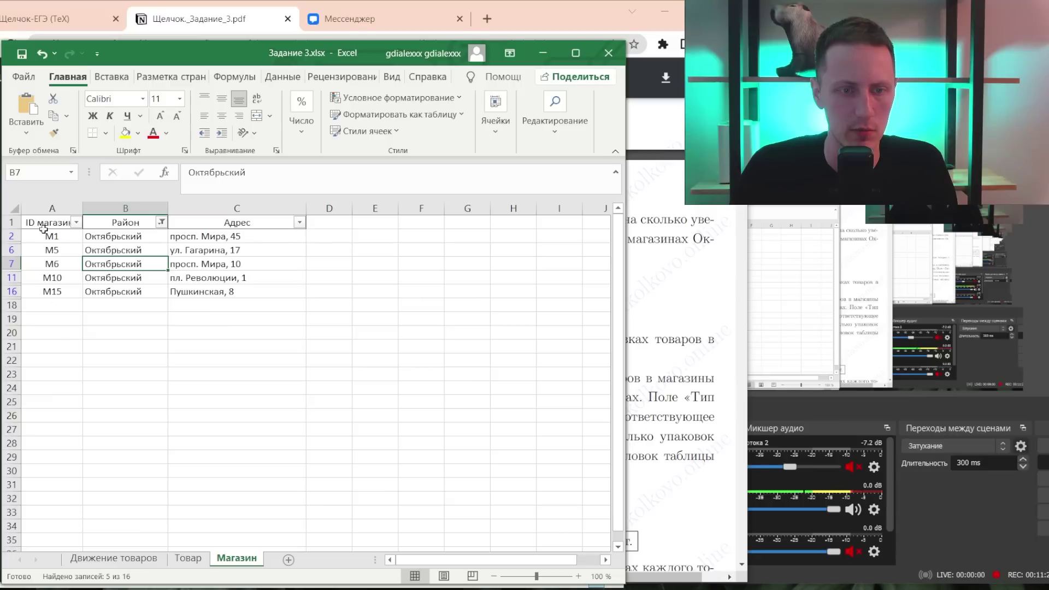
key(ctrl+Page_Up)
key(ctrl+Page_Up)
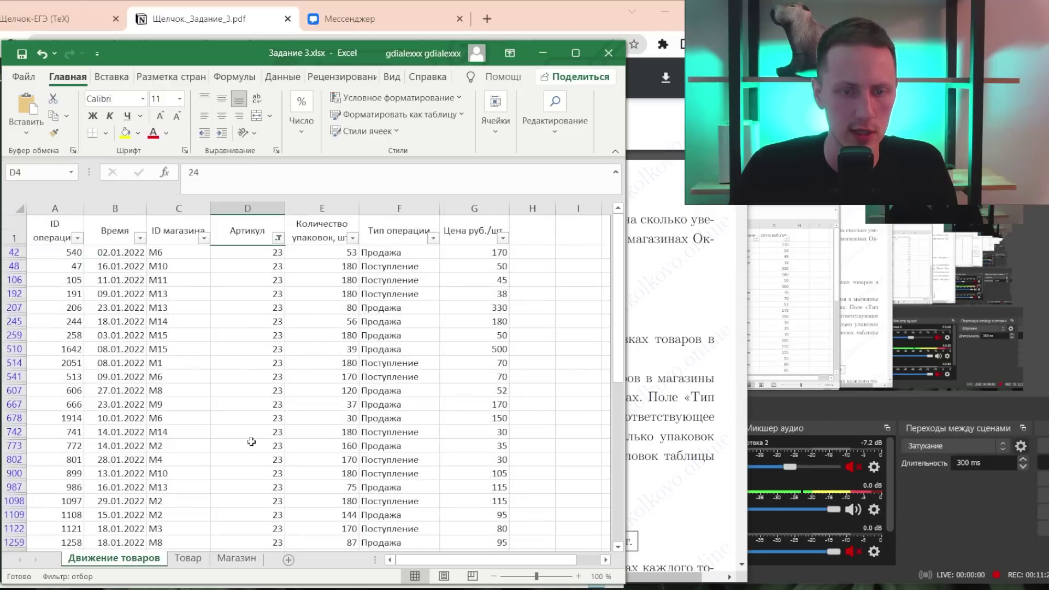
- Filter ID магазина to the Октябрьский stores M1, M10, M15 and M6
click(223, 308)
click(205, 238)
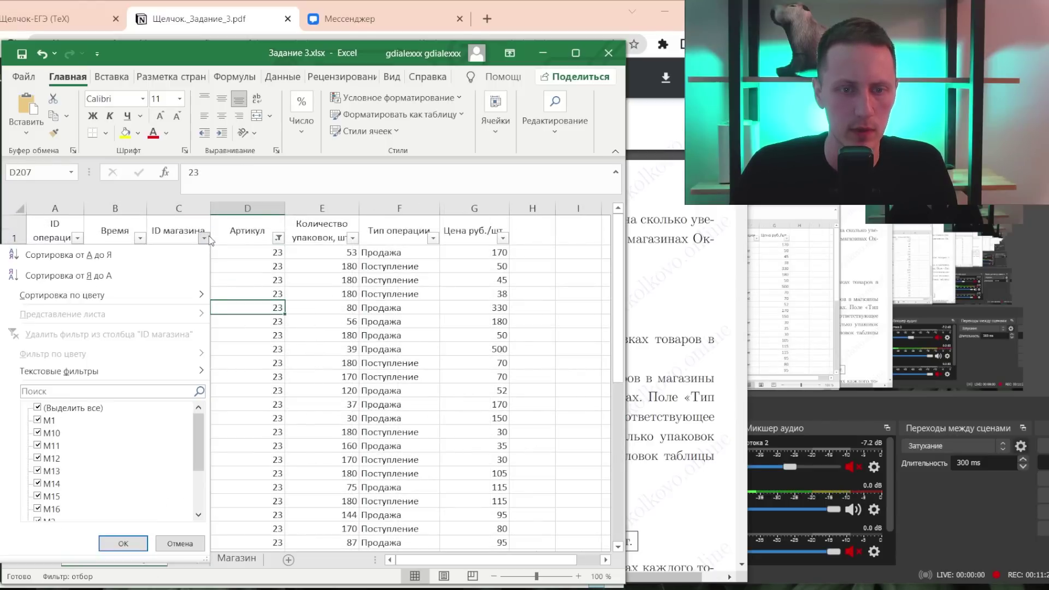
click(38, 408)
click(44, 420)
click(51, 434)
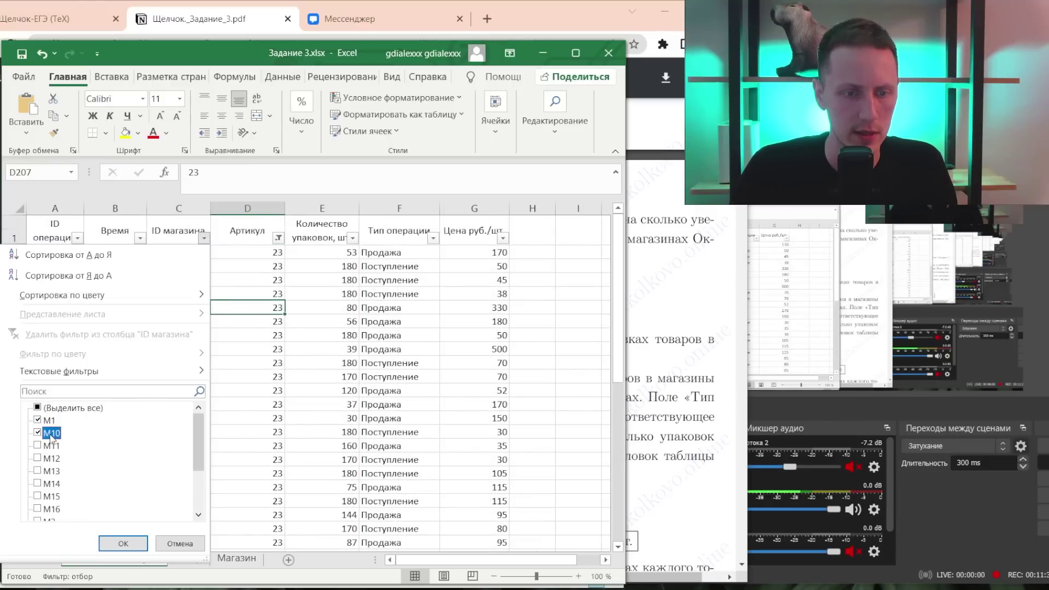
click(50, 495)
scroll(70, 491, down, 2)
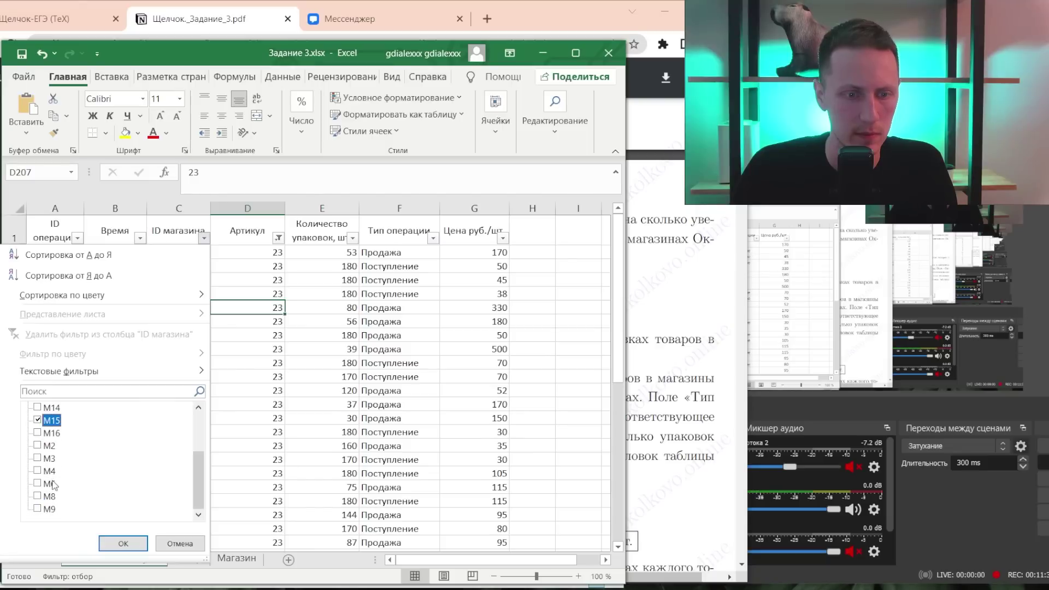
click(49, 484)
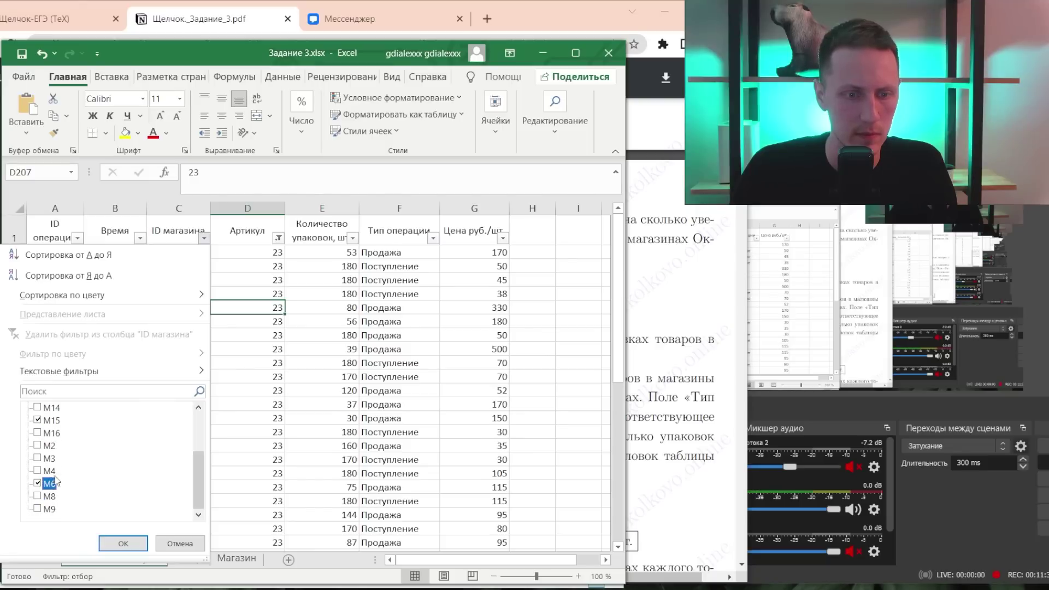
click(120, 541)
key(alt+Tab)
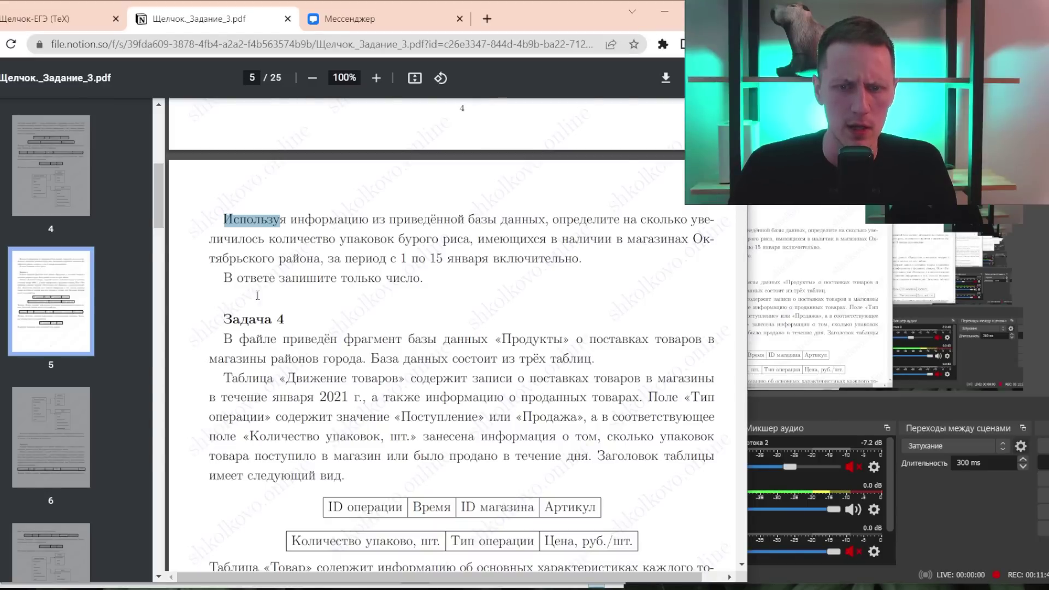
key(alt+Tab)
- Exclude January days 16, 17, 26 and later from the Время filter, then reread the brown-rice question
click(140, 239)
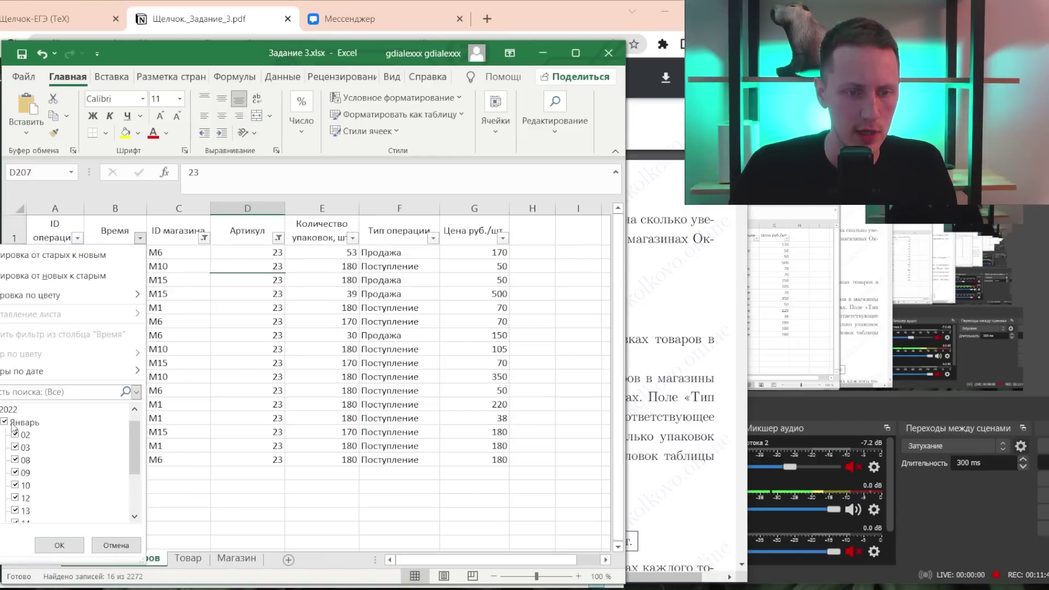
scroll(30, 503, down, 1)
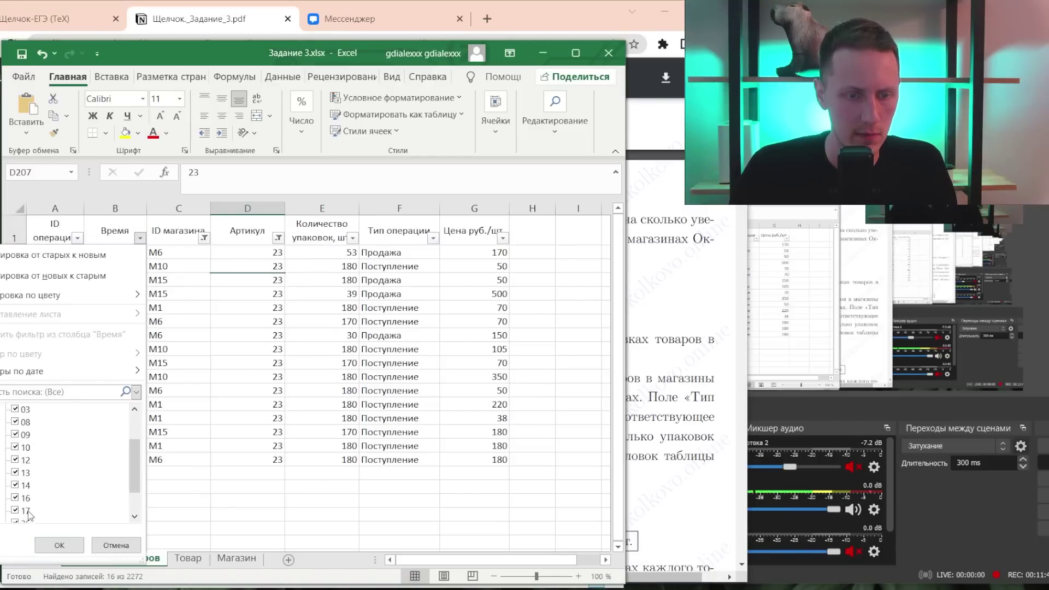
click(24, 498)
click(25, 510)
scroll(25, 508, down, 1)
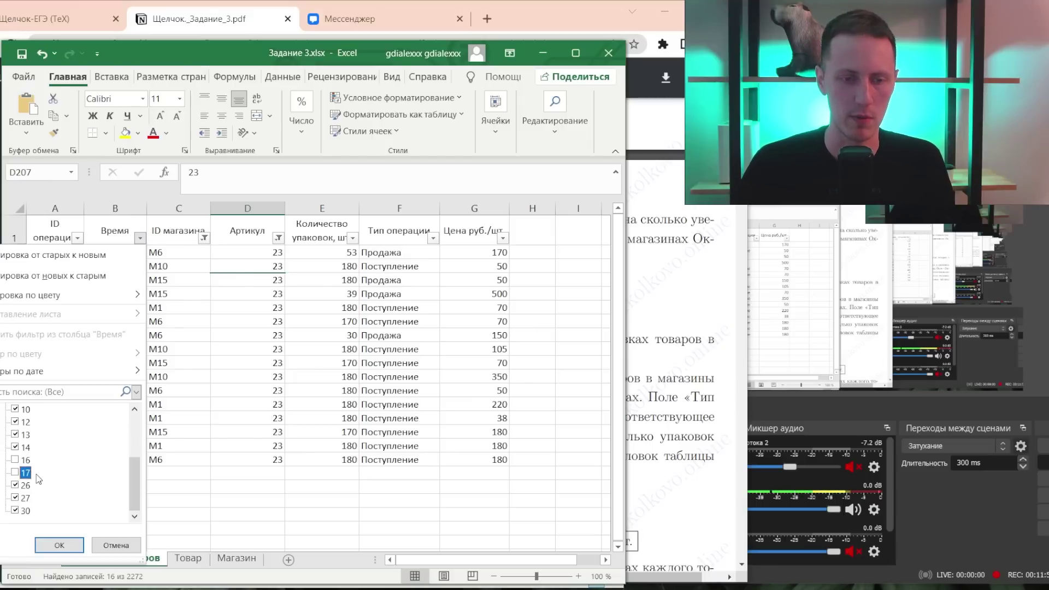
key(space)
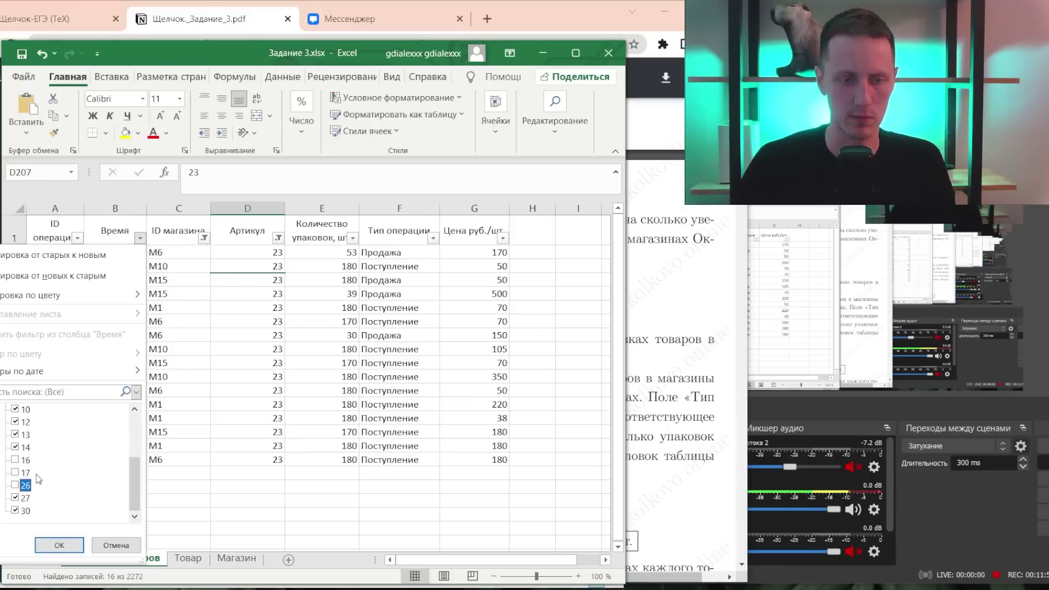
key(Down)
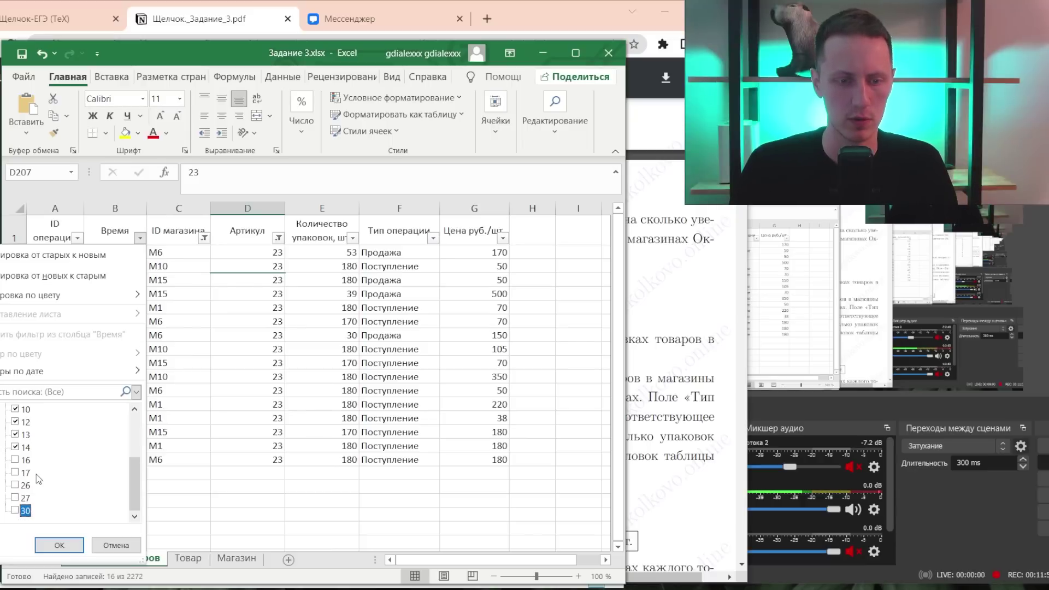
click(65, 543)
key(alt+Tab)
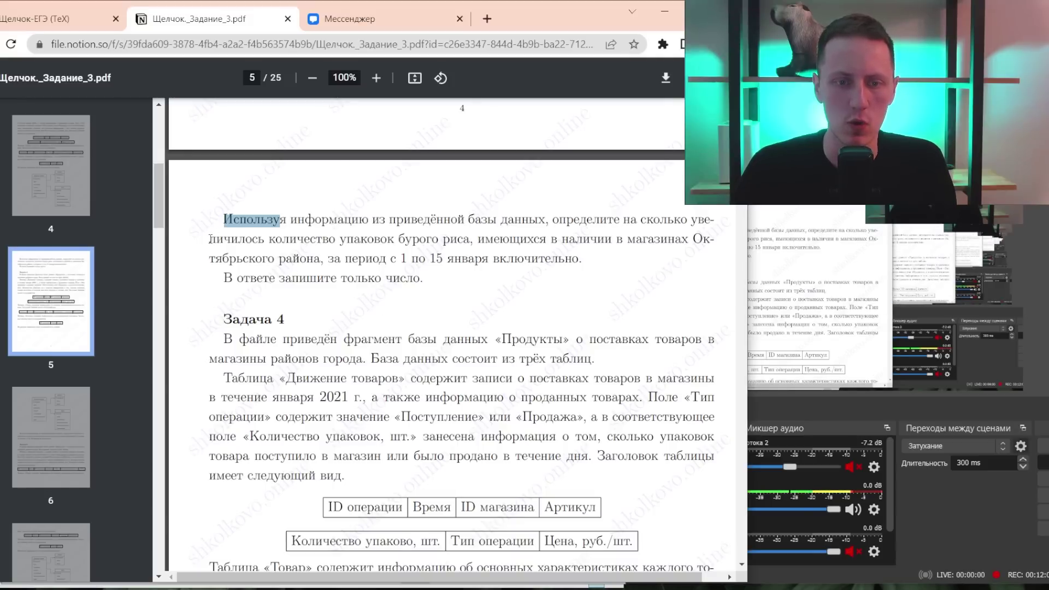
drag(210, 239, 498, 240)
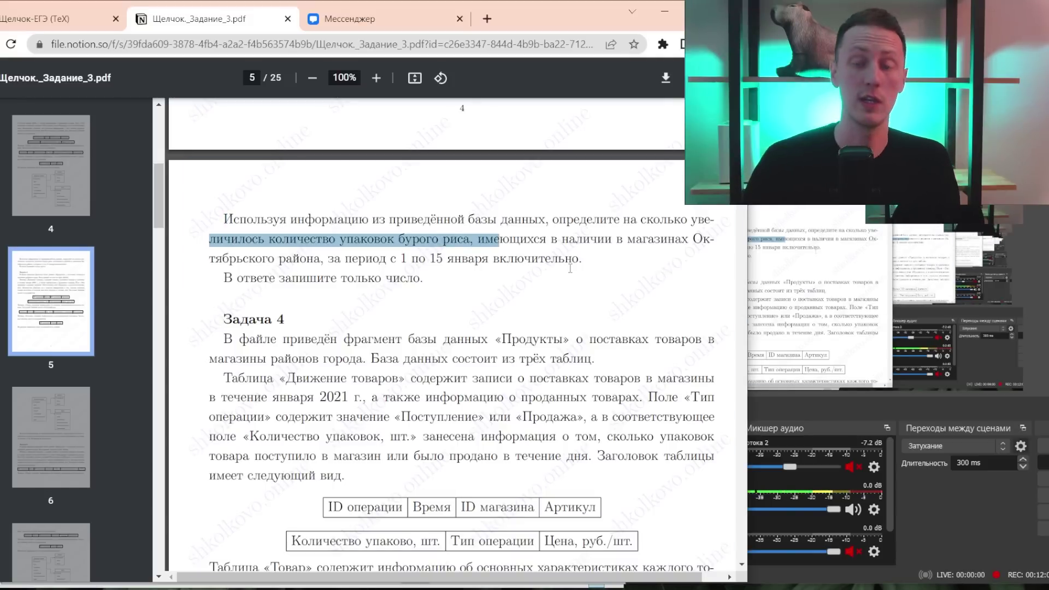
- Filter Тип операции to Поступление and record the received package total 1240 in H1
key(alt+Tab)
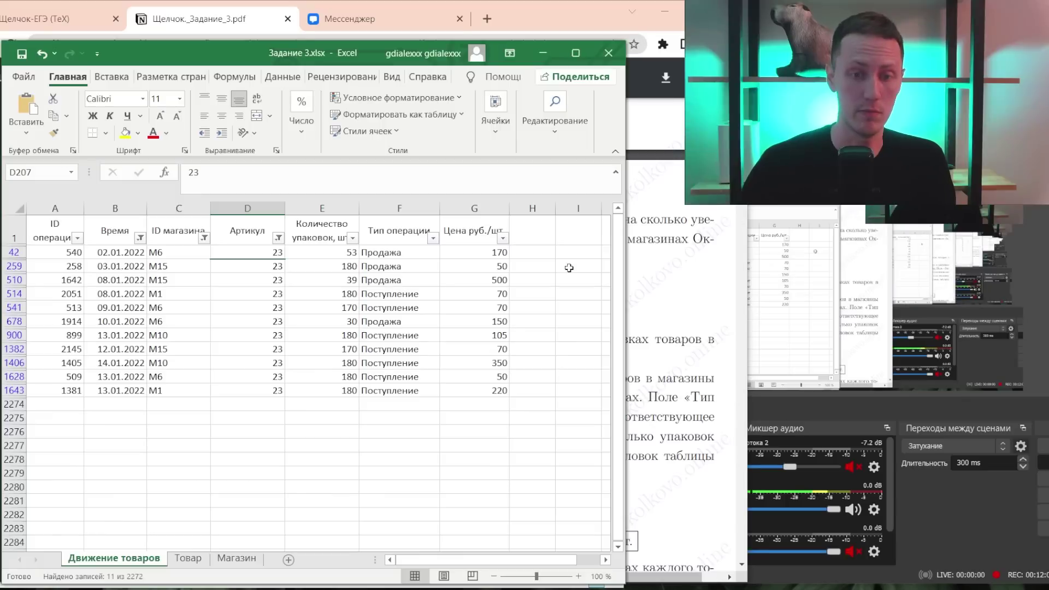
click(432, 239)
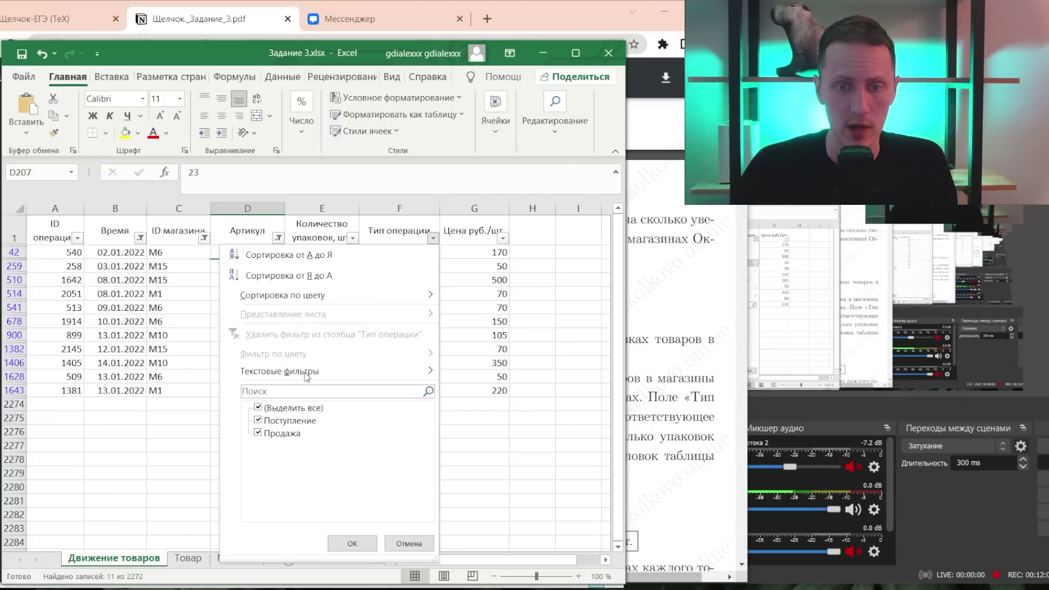
click(266, 413)
click(267, 420)
click(353, 543)
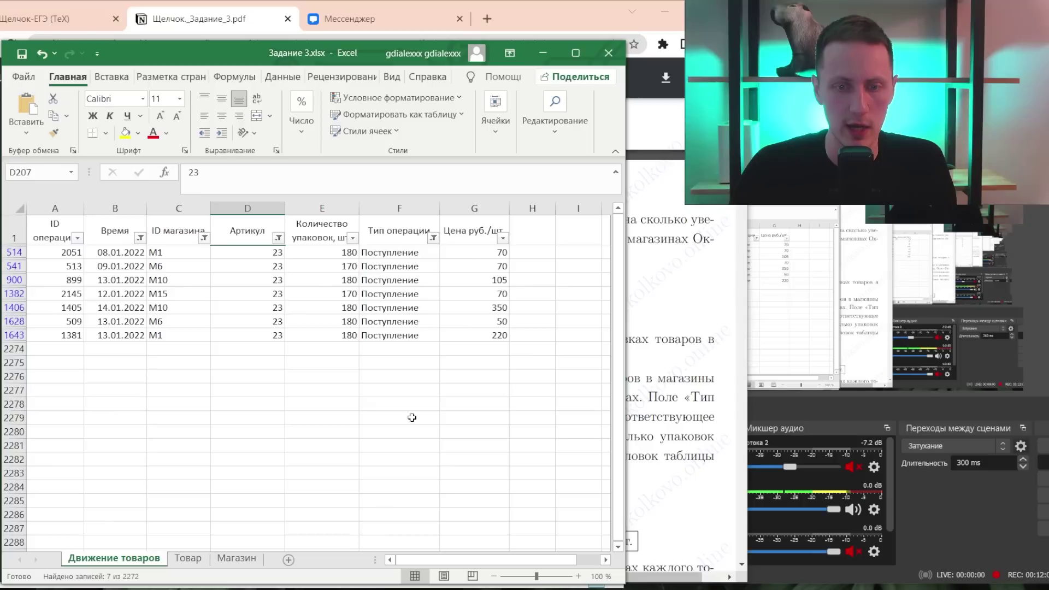
click(325, 249)
shift+click(339, 340)
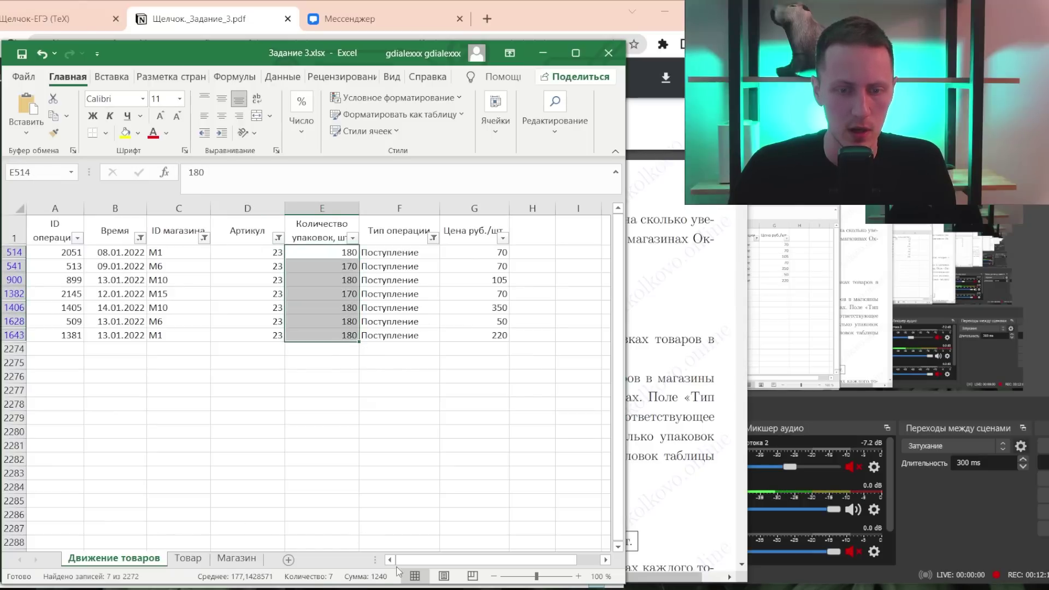
click(541, 230)
text(12)
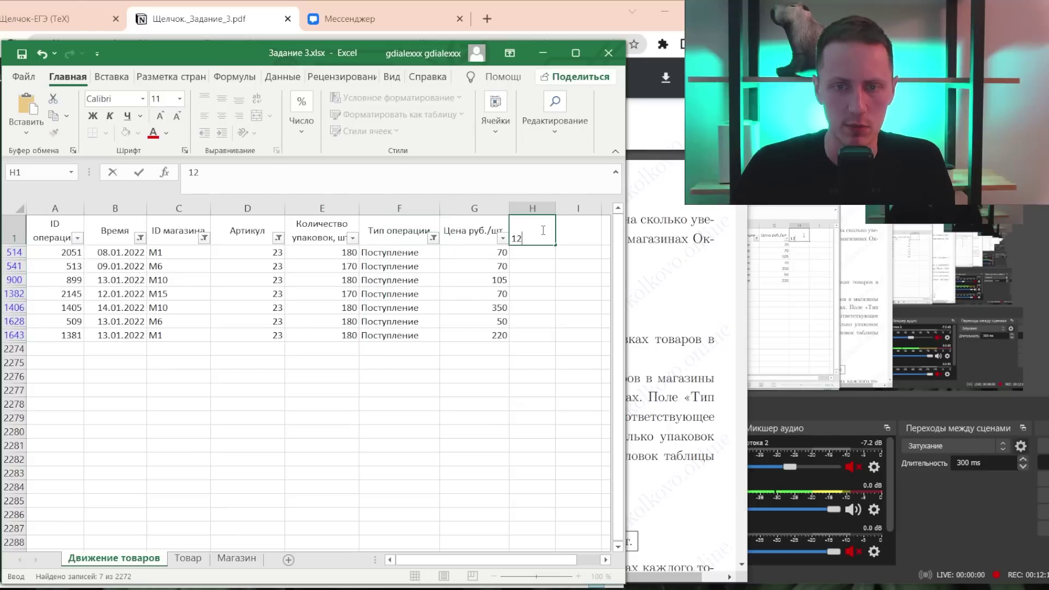
text(40)
key(Return)
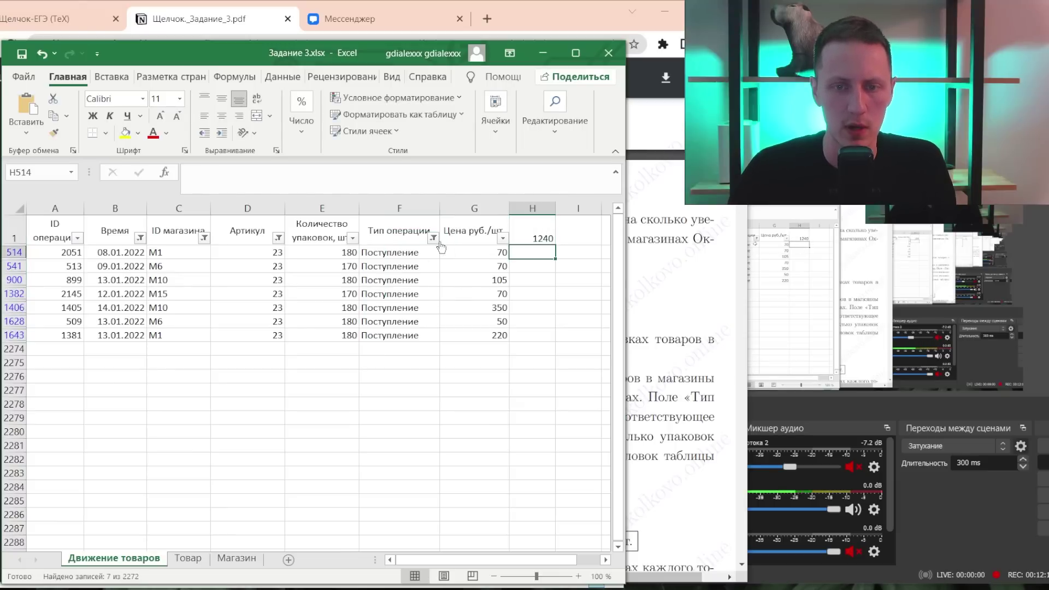
- Filter Тип операции to Продажа and record the sold package total 302 in I1
click(432, 238)
click(273, 422)
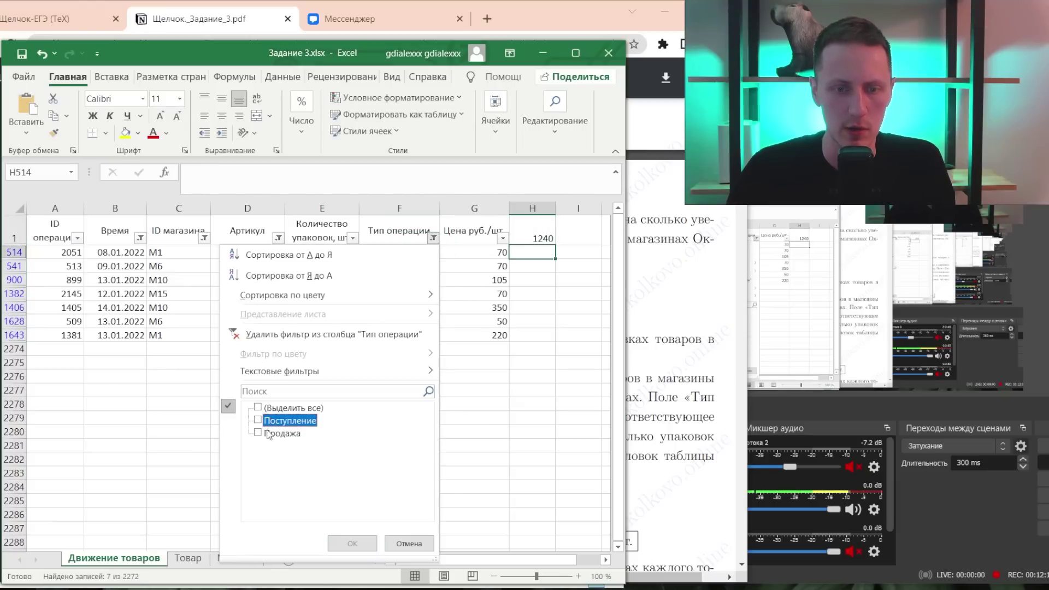
click(269, 435)
click(352, 543)
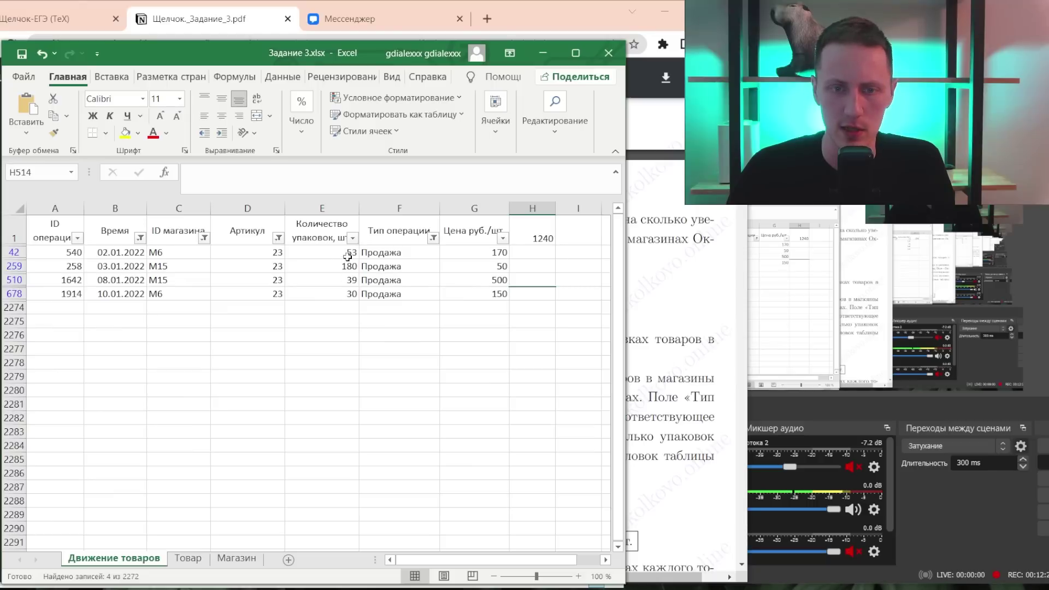
drag(347, 256, 350, 295)
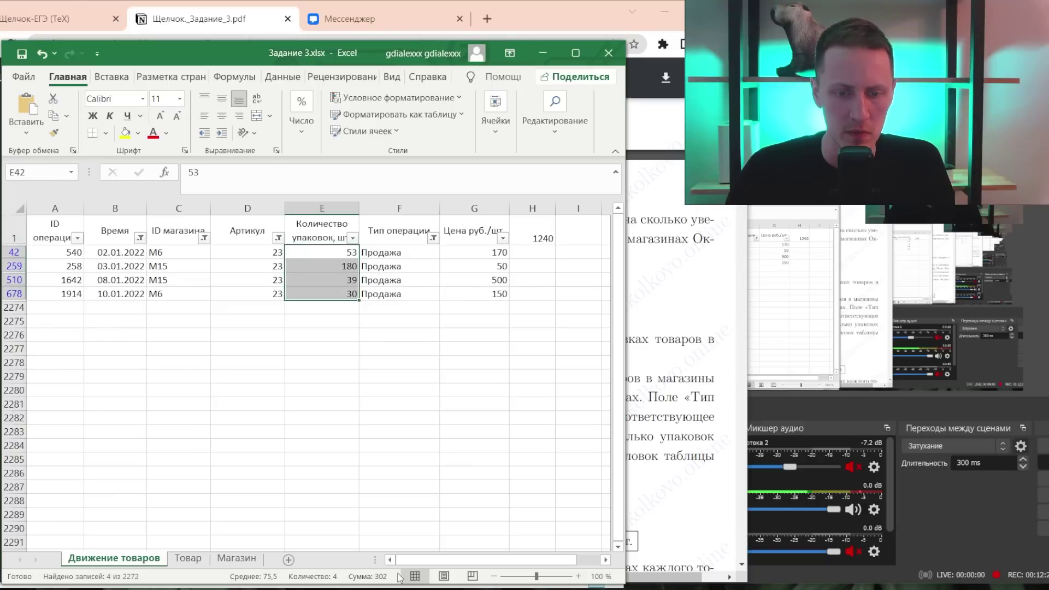
click(568, 237)
text(302)
key(Return)
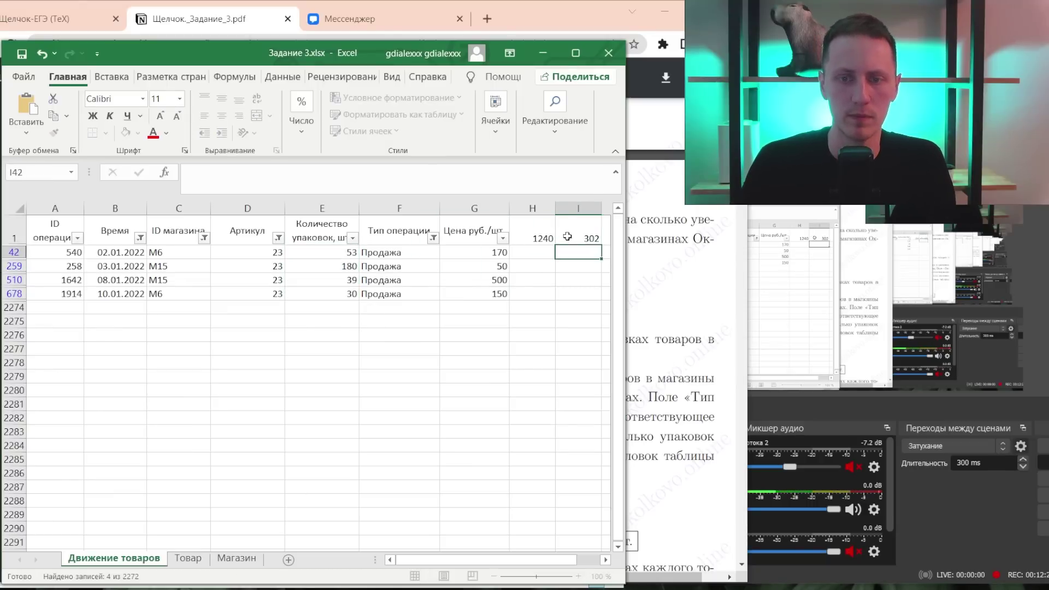
- Confirm the question asks for упаковок, then enter =H1-I1 in J1, giving 938
key(alt+Tab)
click(348, 259)
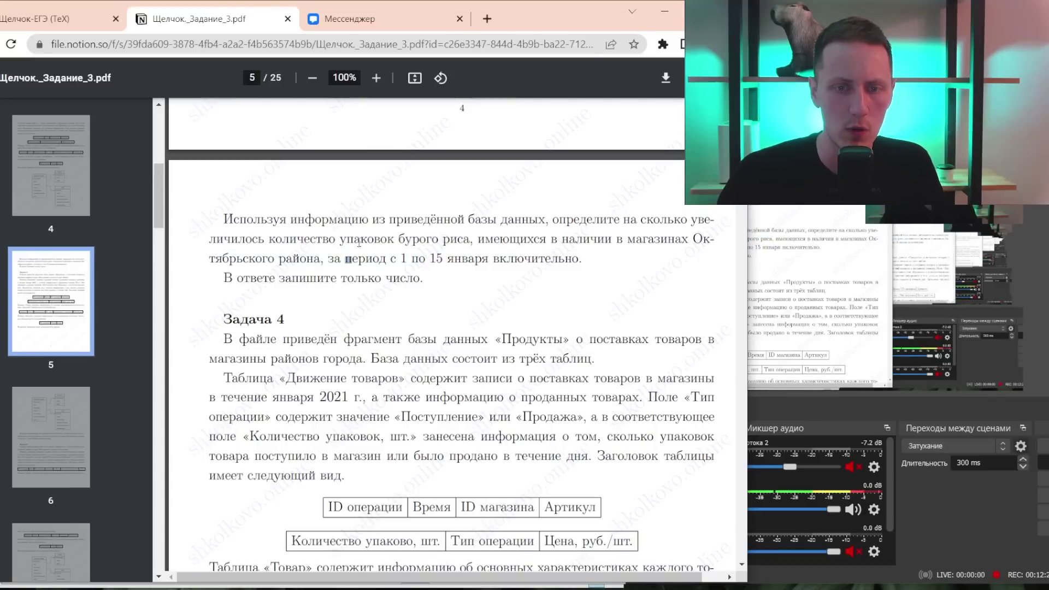
double_click(360, 240)
key(alt+Tab)
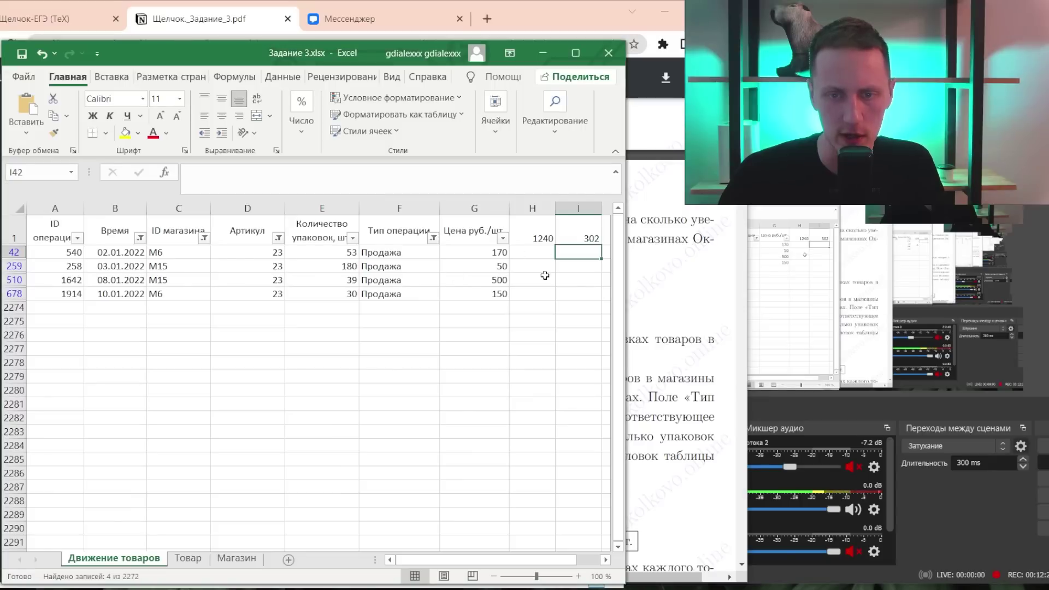
key(Up)
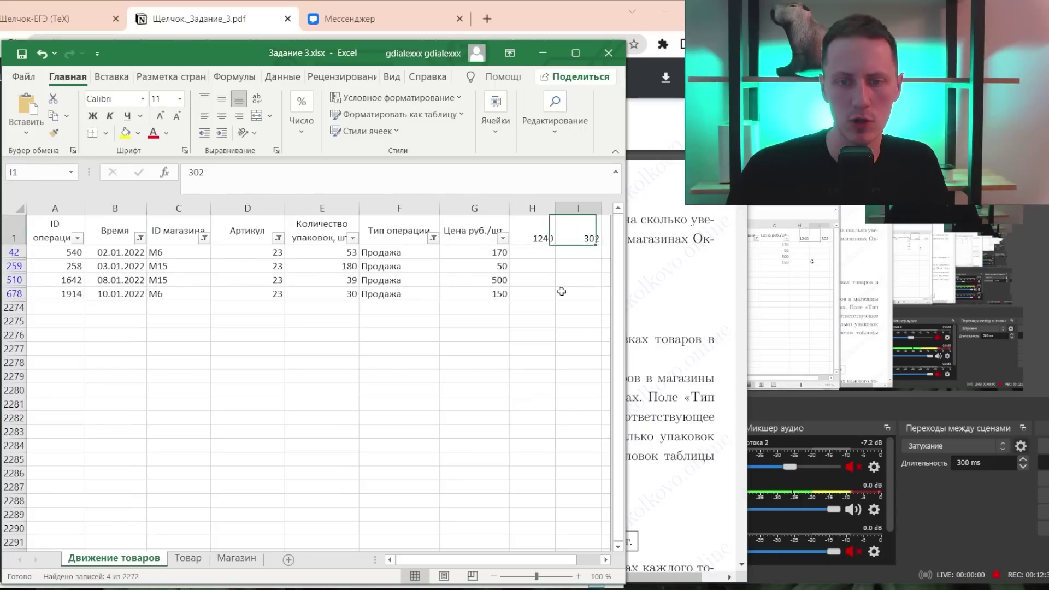
key(Right)
text(=)
text(H)
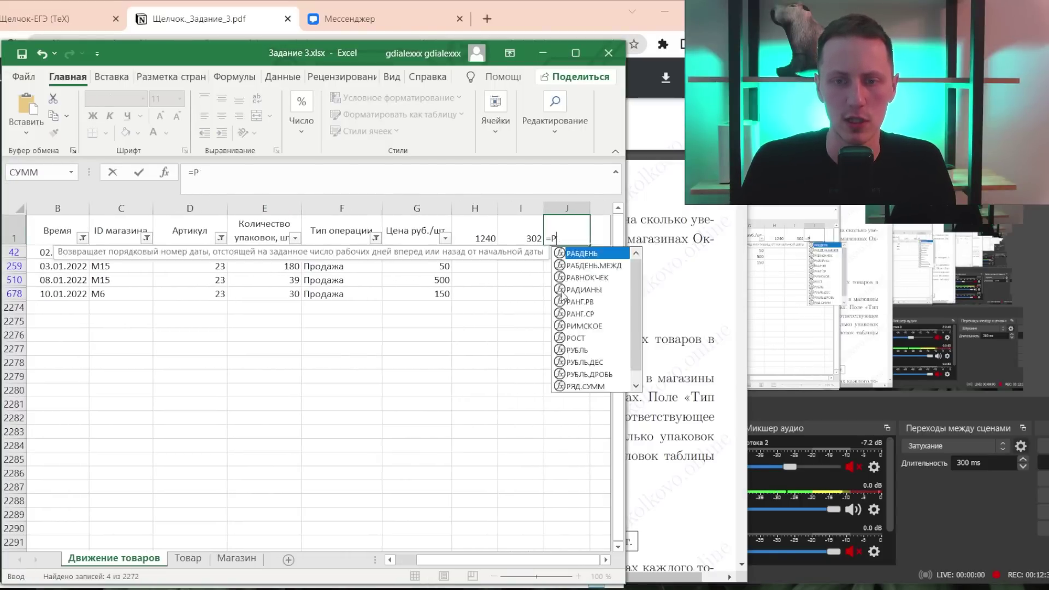
text(1-I2)
key(Return)
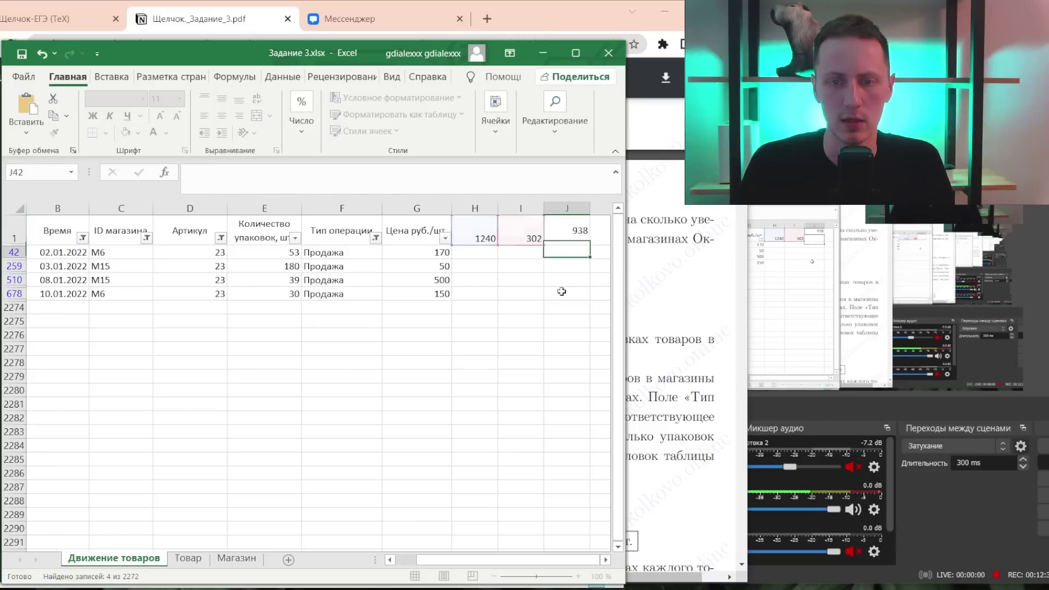
key(Up)
key(alt+Tab)
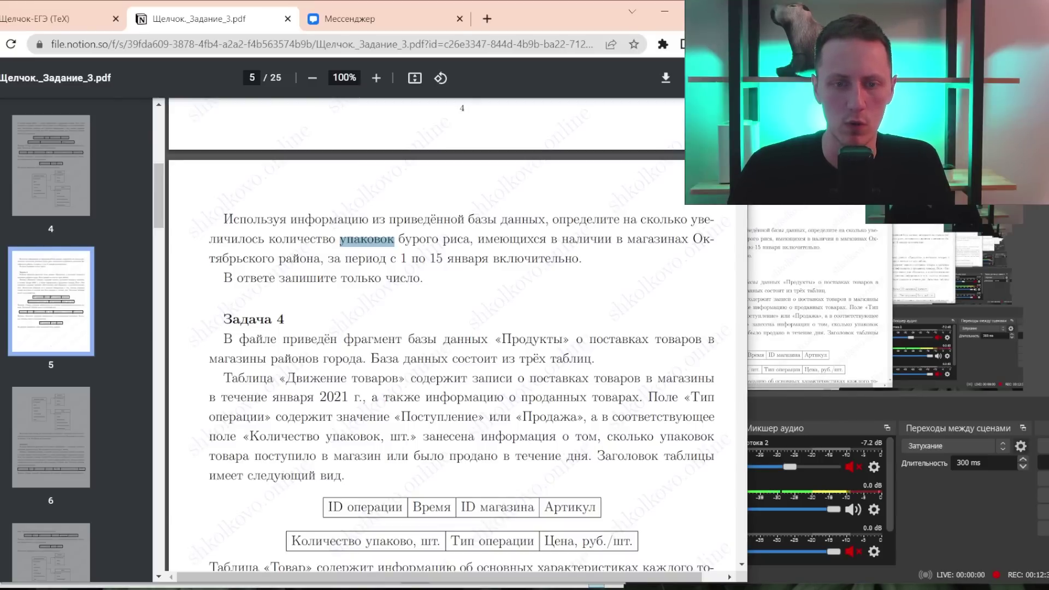
- Scroll down to the Ответы page and highlight task 3's answer, 938
scroll(370, 369, down, 20)
scroll(371, 369, down, 15)
scroll(371, 369, down, 3)
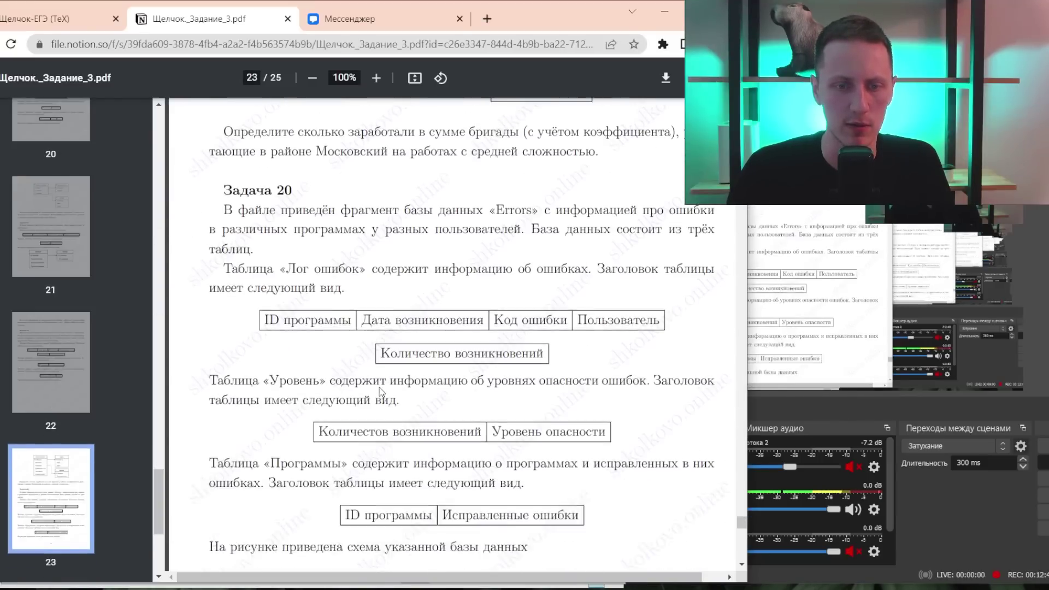
scroll(370, 369, down, 5)
scroll(371, 369, down, 5)
scroll(273, 361, down, 3)
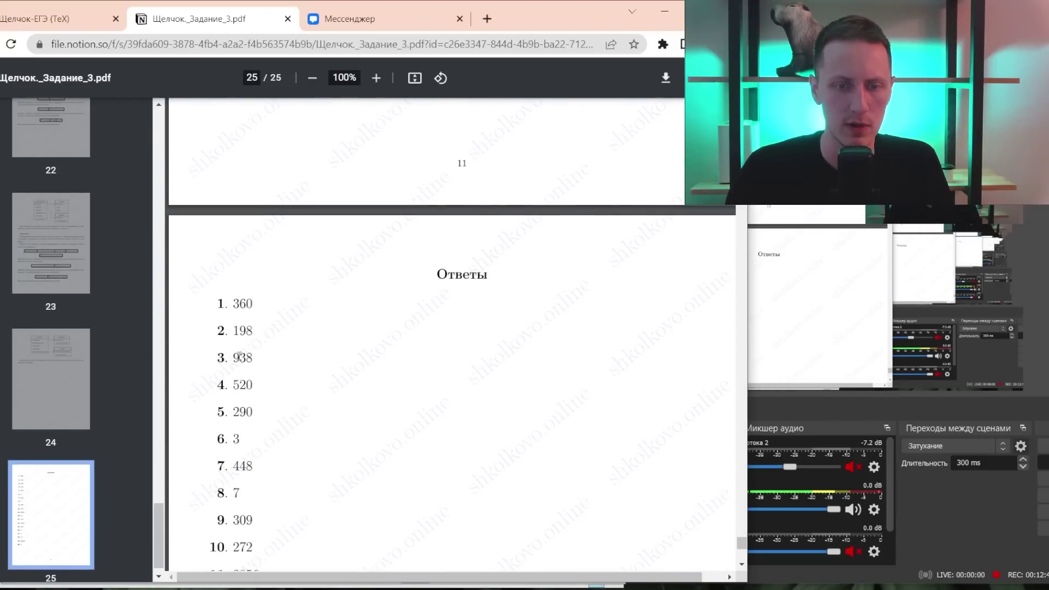
drag(239, 355, 255, 355)
- Scroll back up the PDF to the next task's statement
drag(741, 542, 741, 224)
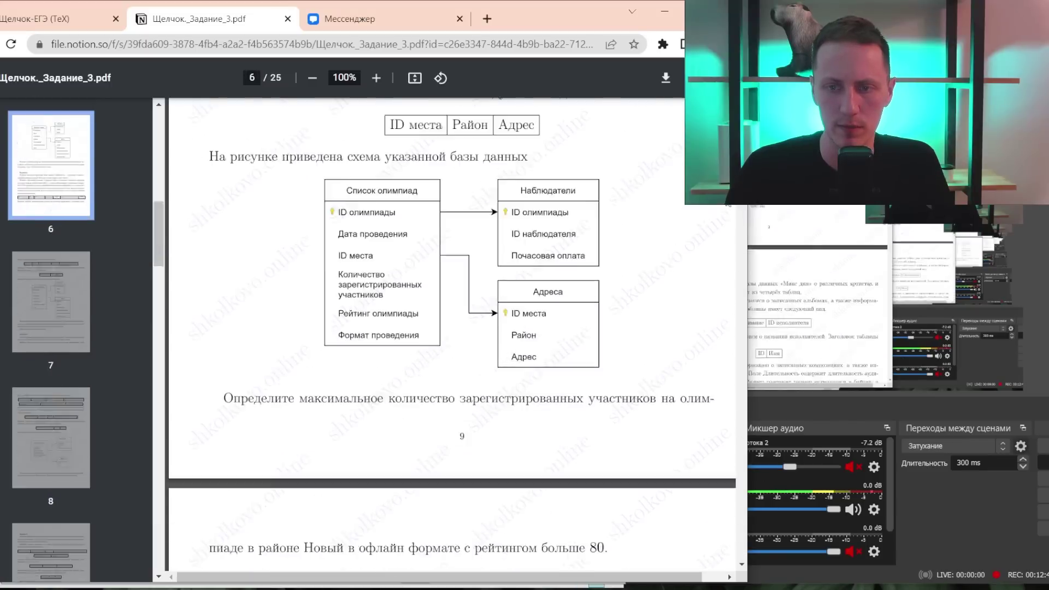
scroll(590, 243, up, 4)
scroll(590, 243, up, 10)
scroll(580, 239, up, 2)
scroll(580, 238, down, 8)
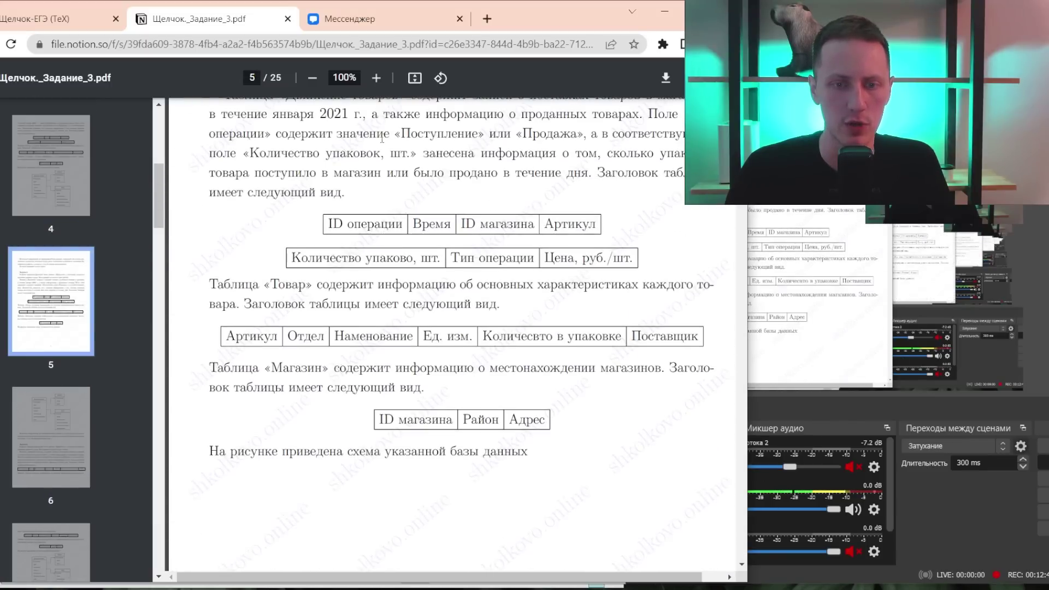
scroll(411, 274, down, 5)
scroll(409, 264, down, 6)
scroll(316, 235, down, 5)
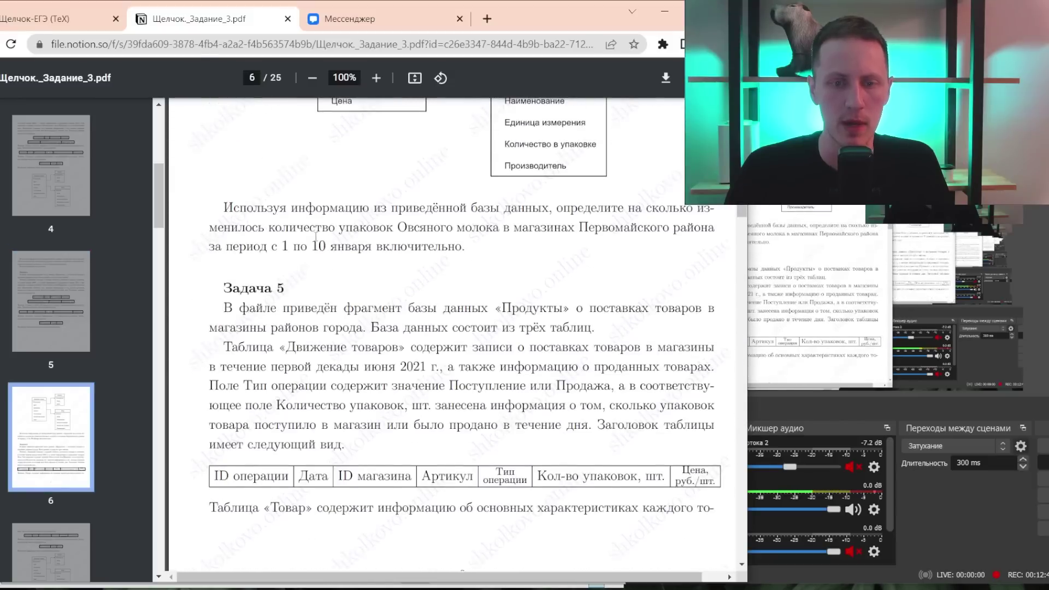
- Close Задание 3.xlsx without saving and open Задание 4.xlsx from the task folder
key(alt+Tab)
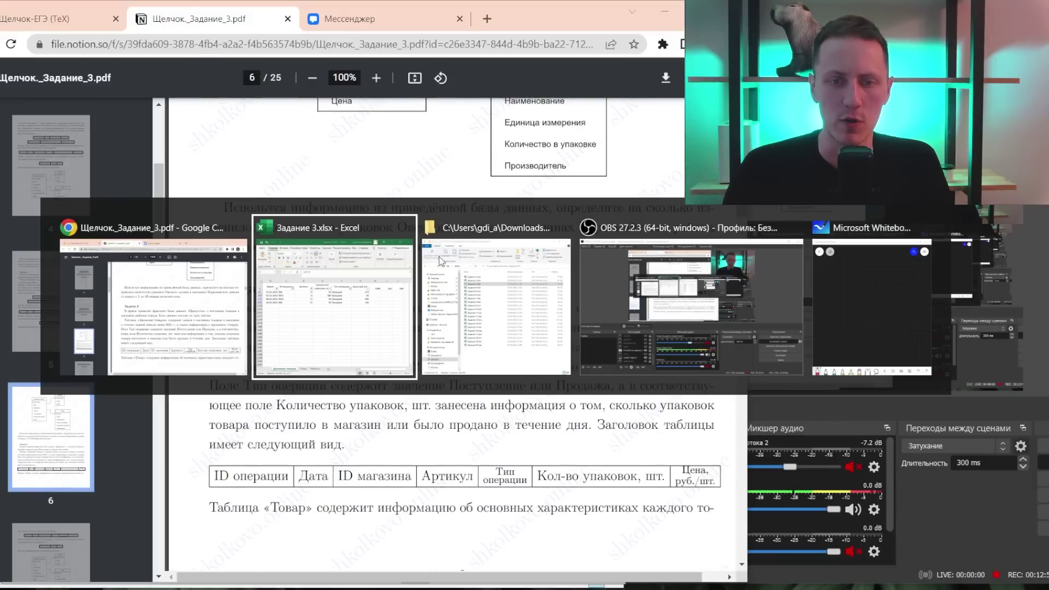
key(alt+F4)
click(238, 186)
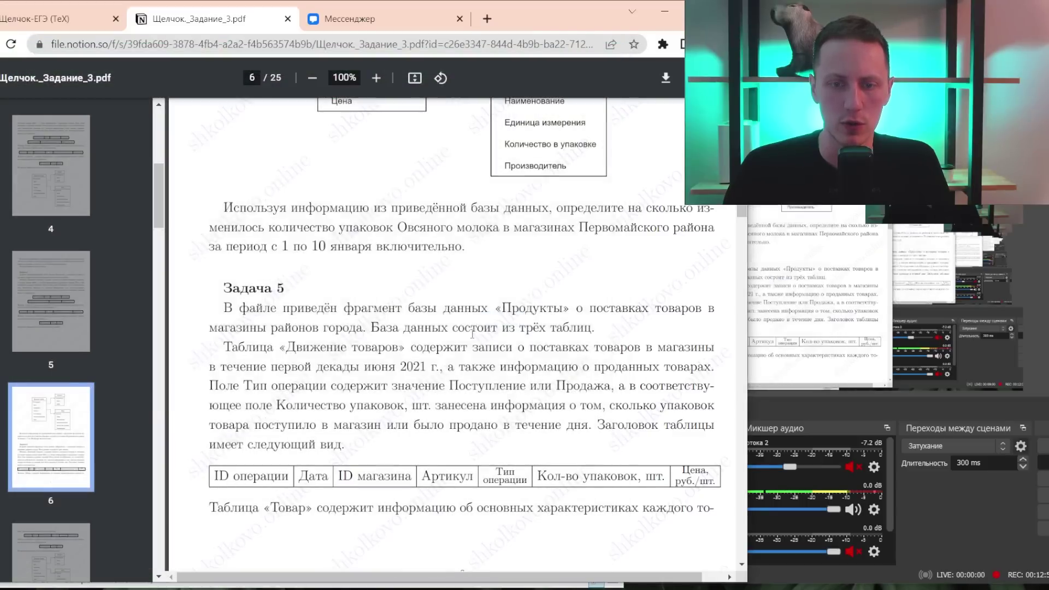
key(alt+Tab)
double_click(207, 211)
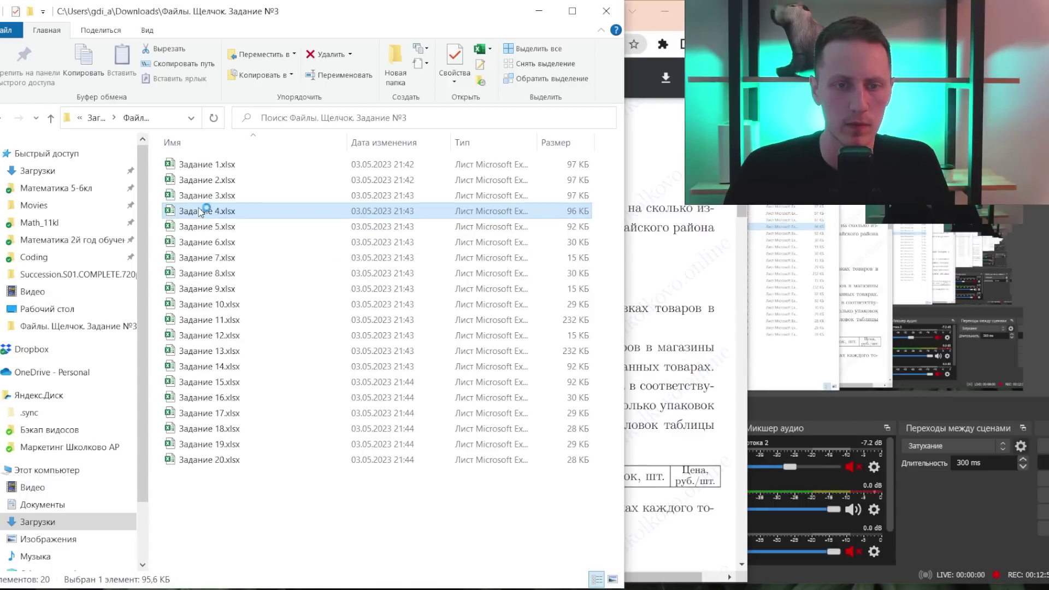
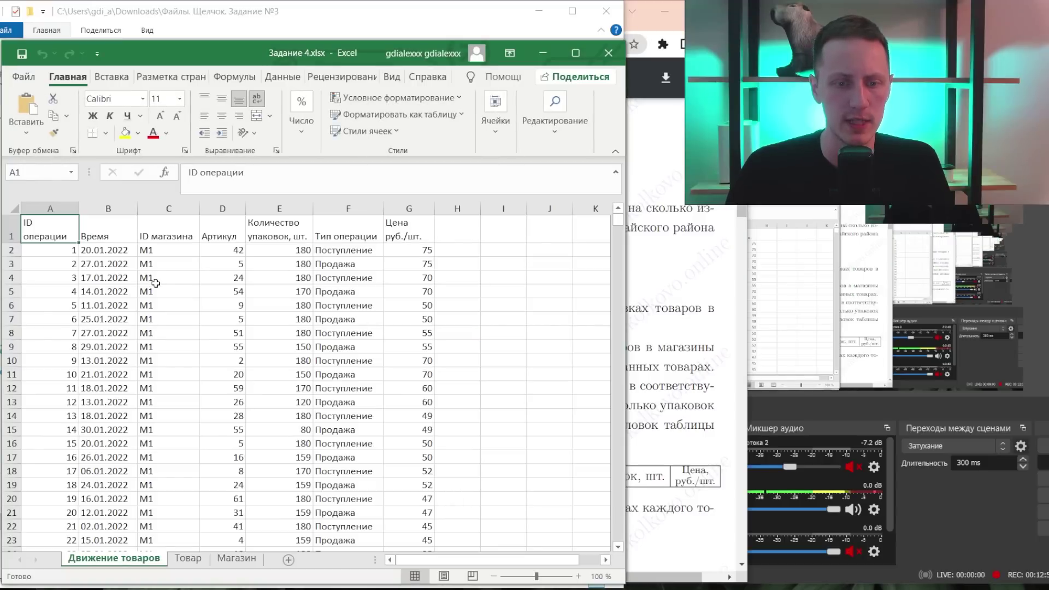
- On Товар, find Молоко овсяное, fill it yellow and read its Артикул, 12
key(ctrl+f)
key(Escape)
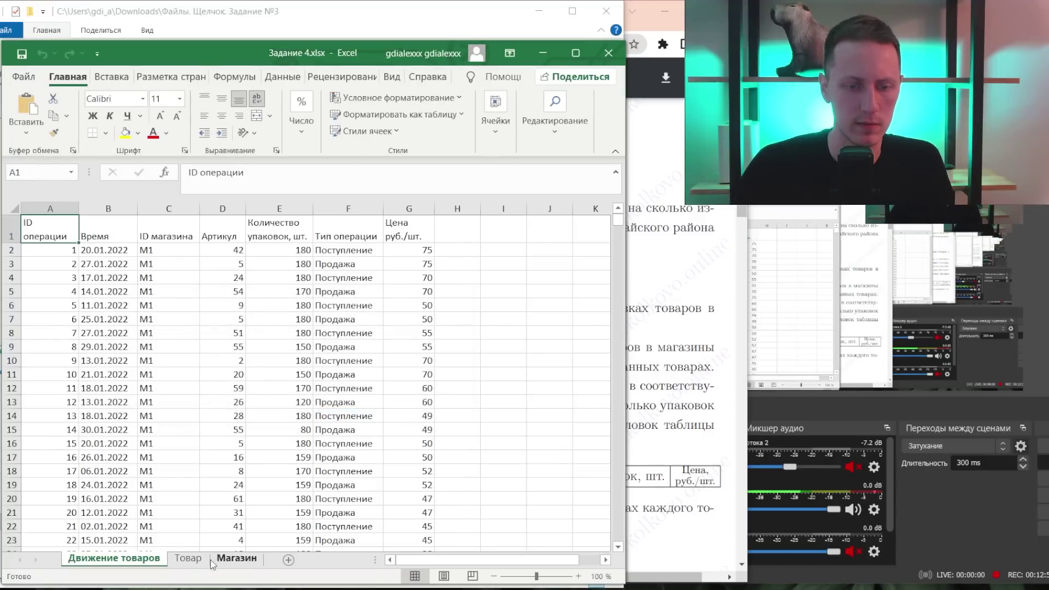
click(188, 557)
key(ctrl+f)
text(jdcz)
key(BackSpace)
key(BackSpace)
key(BackSpace)
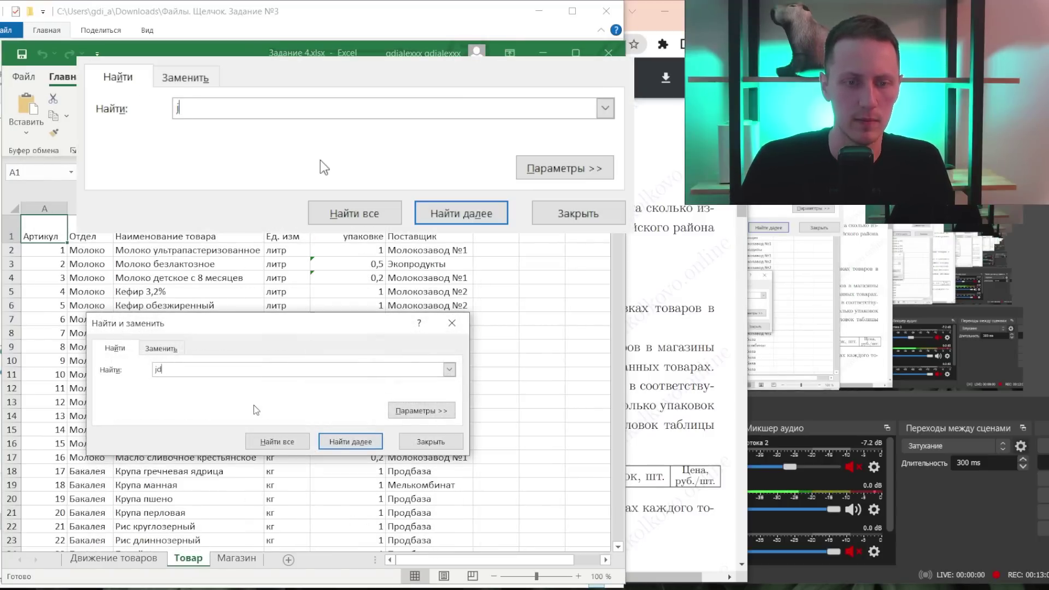
key(BackSpace)
text(овсяное)
key(Return)
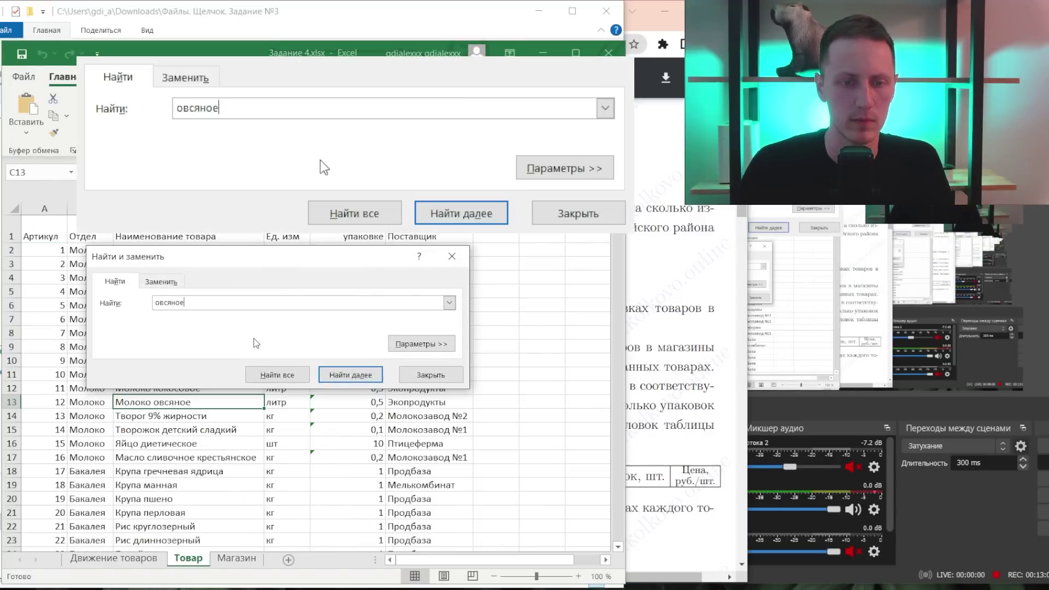
key(Escape)
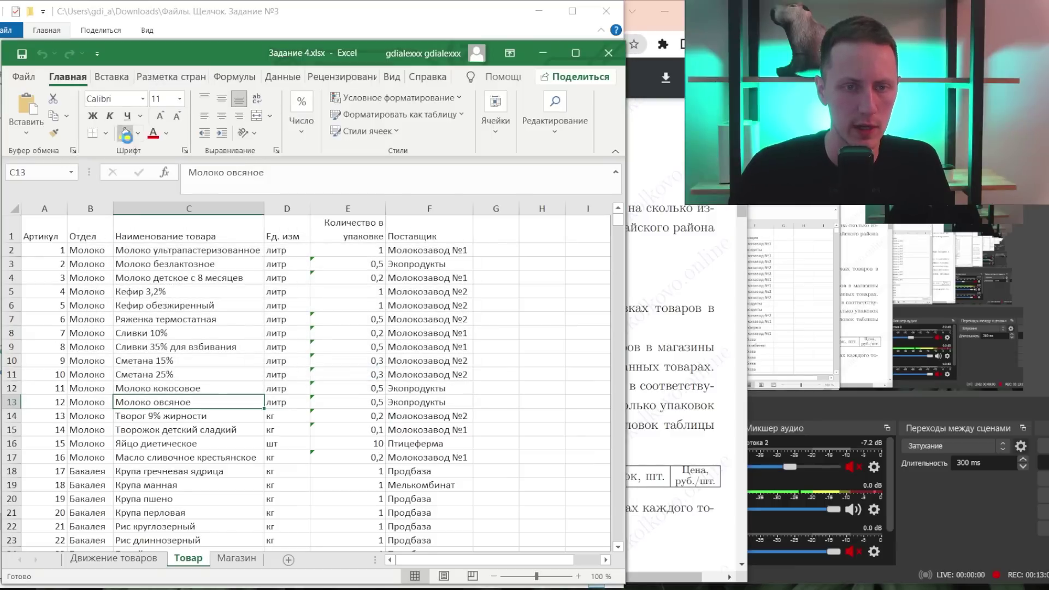
click(125, 135)
click(41, 401)
- Turn on filters on Движение товаров and filter Артикул to 12
click(114, 558)
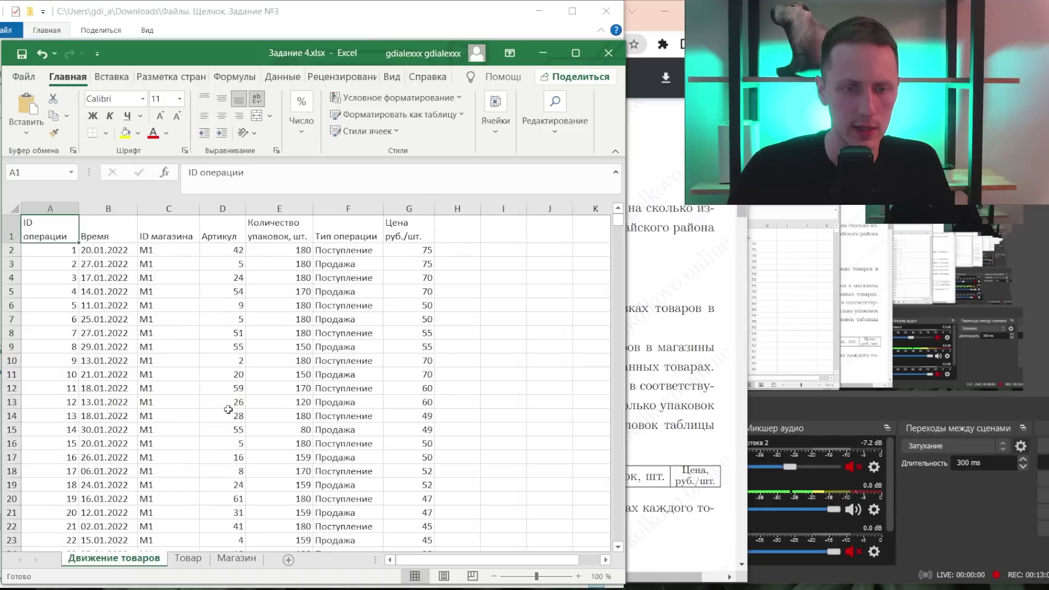
click(267, 346)
key(ctrl+shift+l)
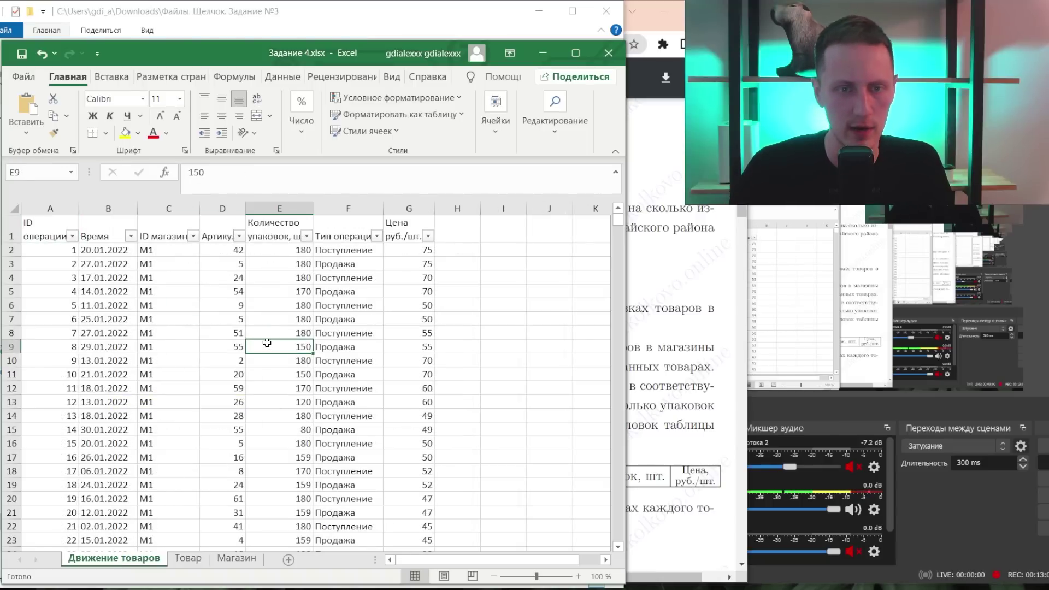
click(240, 236)
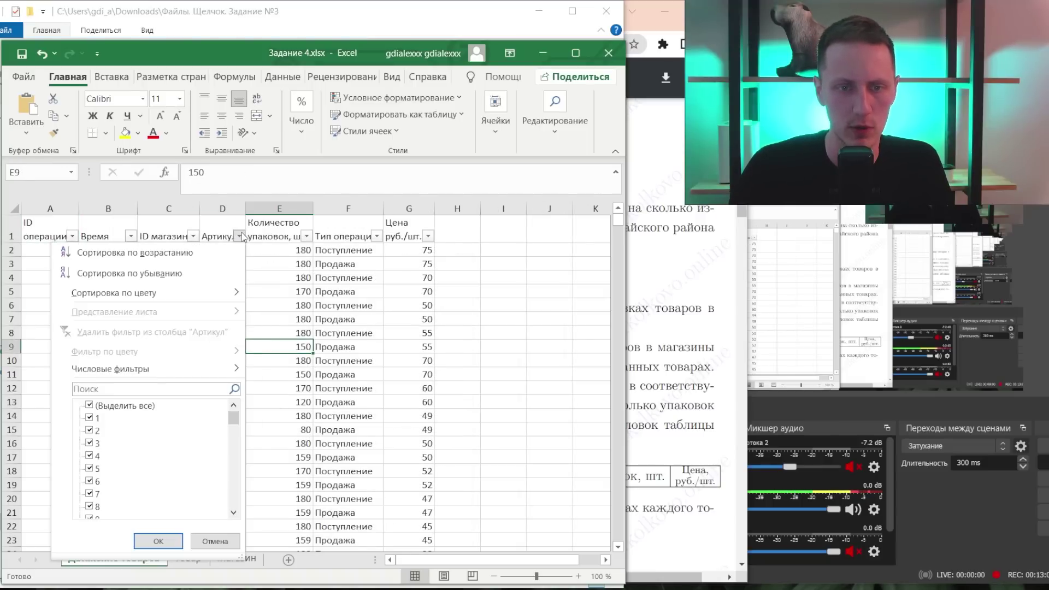
click(112, 389)
text(12)
key(Return)
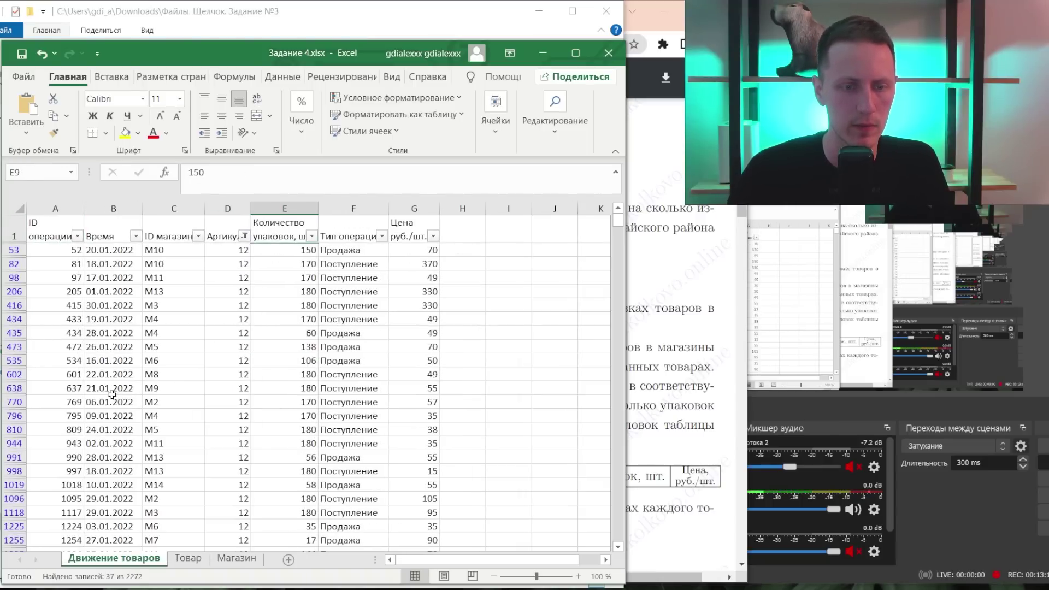
- Highlight the word Первомайского in the task PDF
key(alt+Tab)
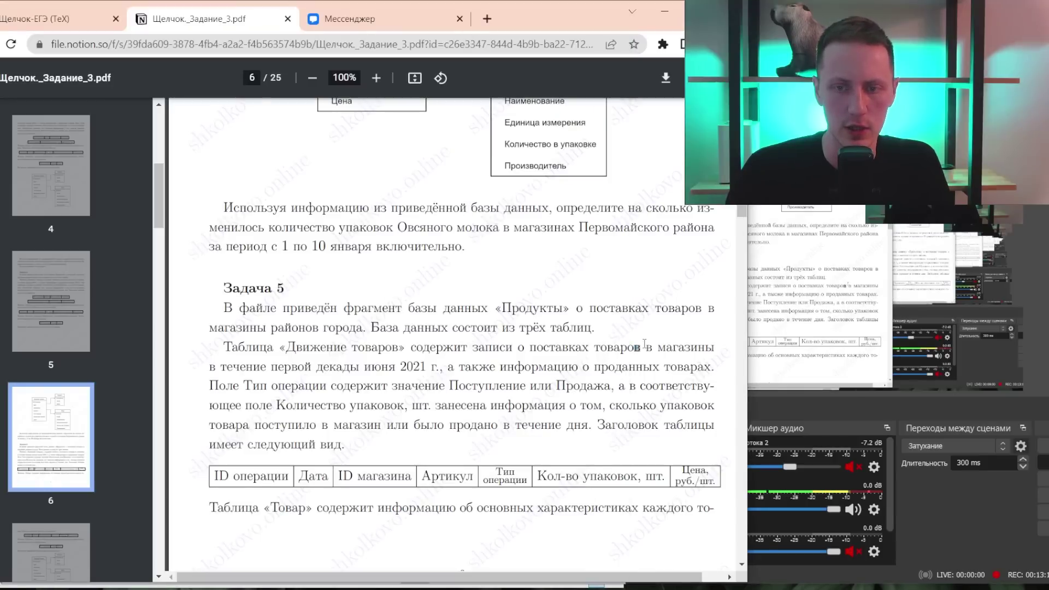
drag(582, 226, 619, 234)
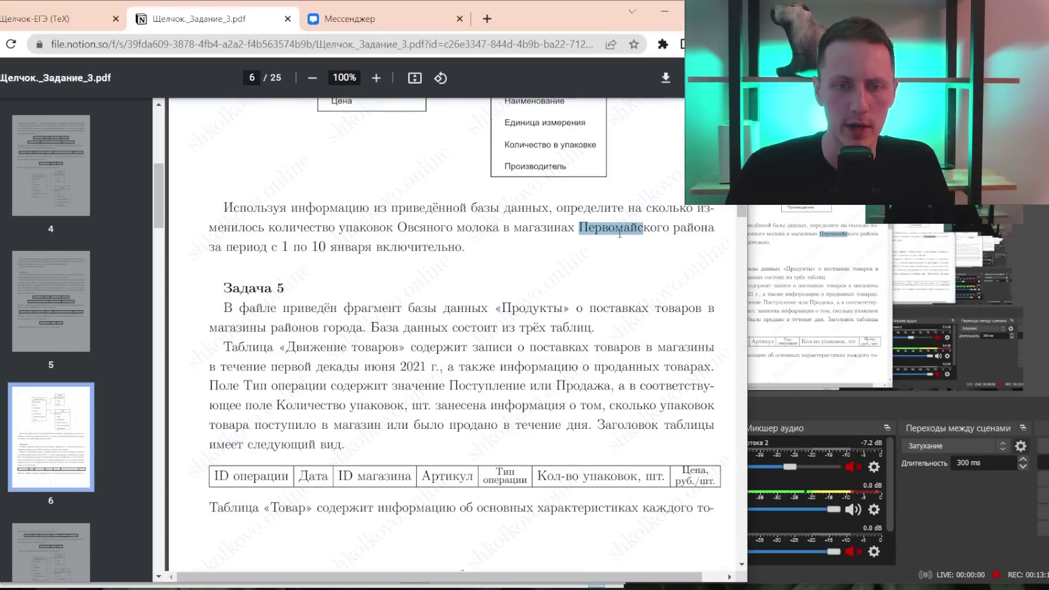
key(alt+Tab)
- Filter the Магазин sheet's Район column to Первомайский
click(237, 558)
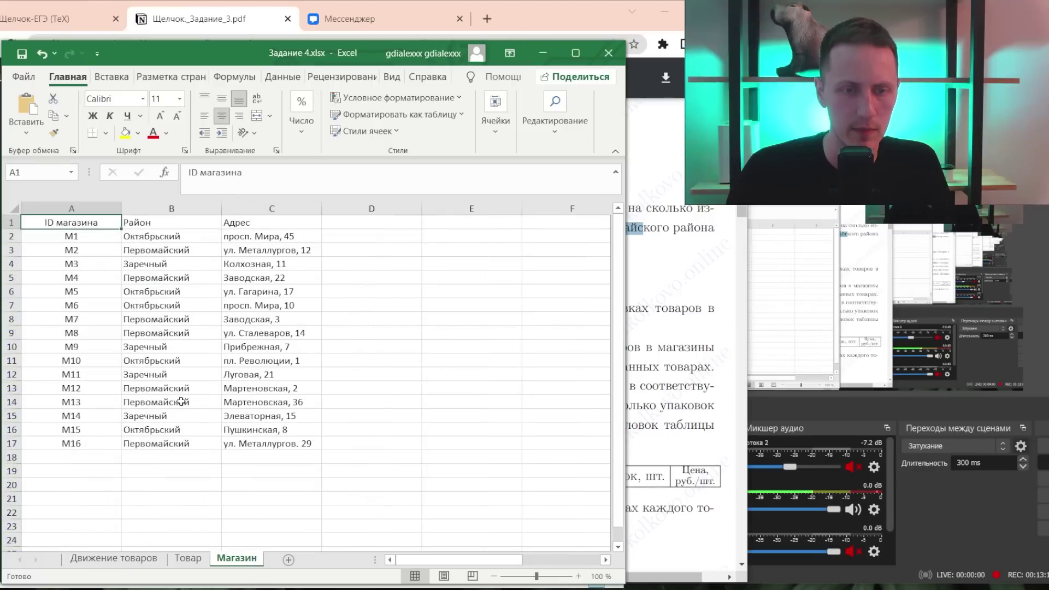
click(185, 359)
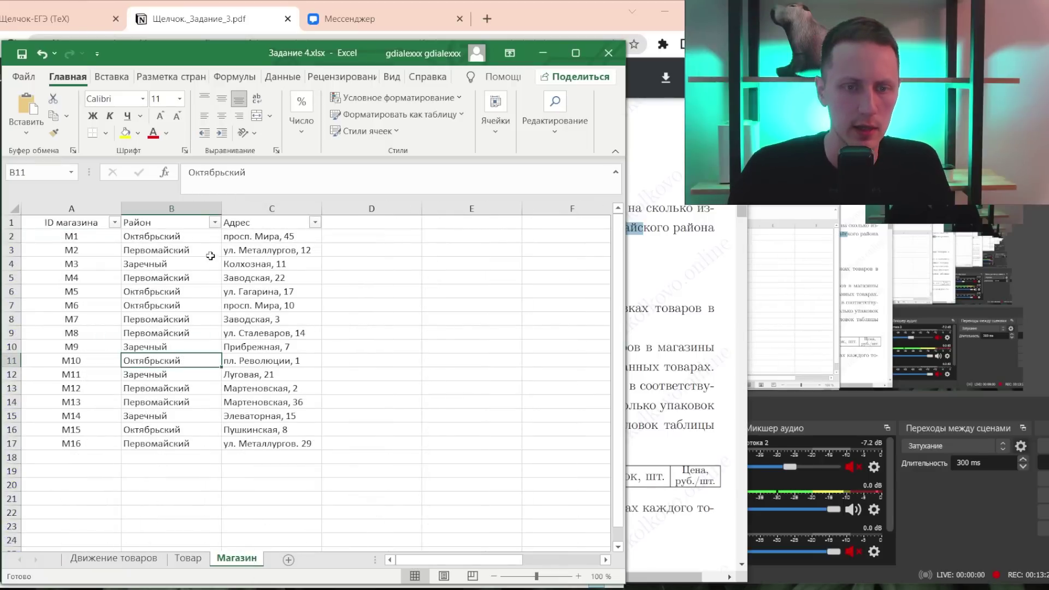
click(215, 221)
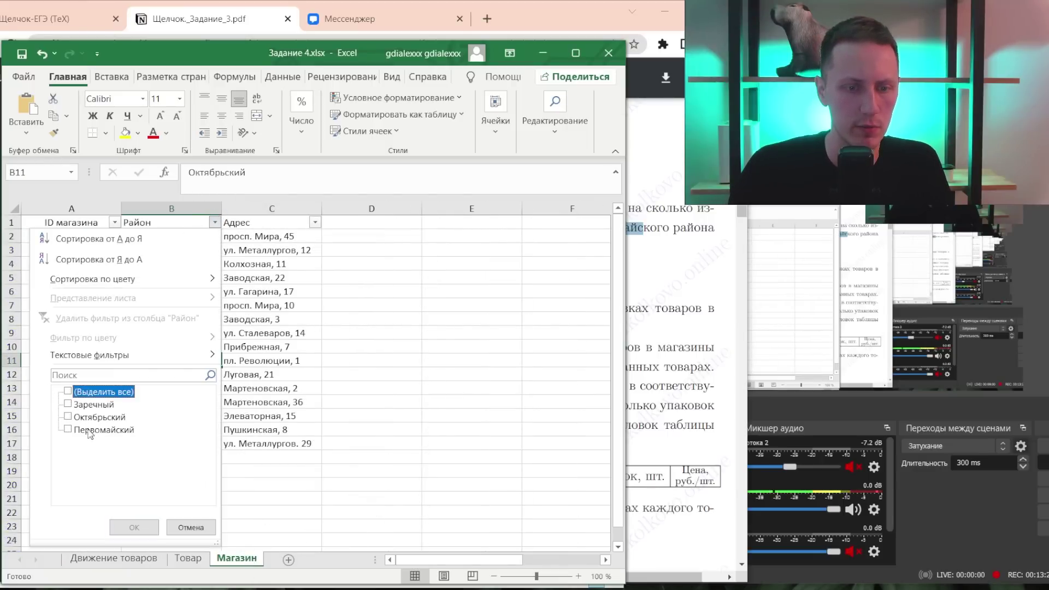
click(90, 430)
click(134, 527)
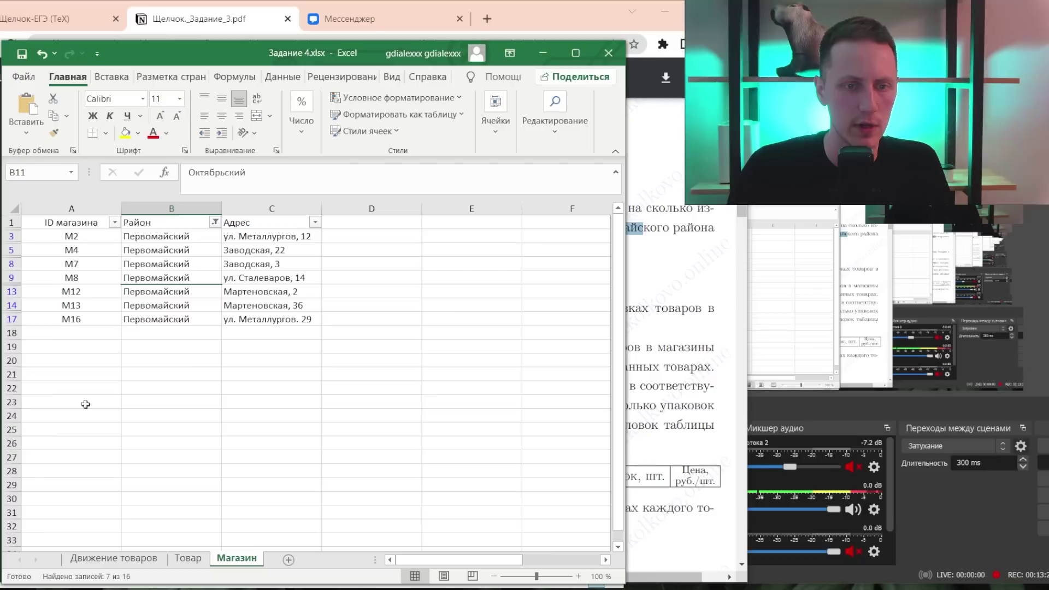
- Filter ID магазина on Движение товаров to stores M2, M7 and M8
click(114, 558)
click(196, 238)
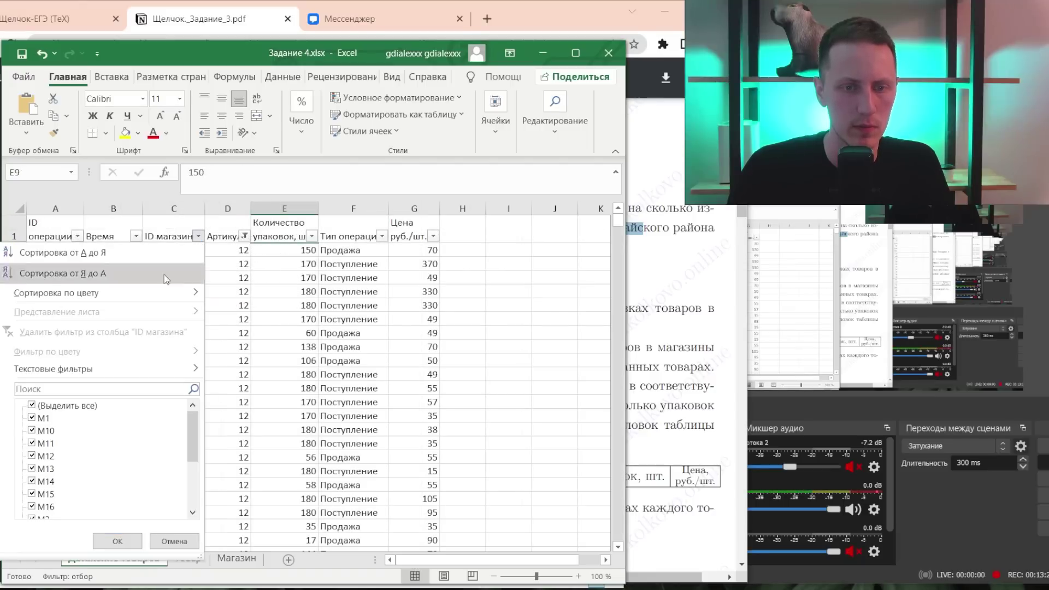
click(32, 412)
scroll(48, 462, down, 3)
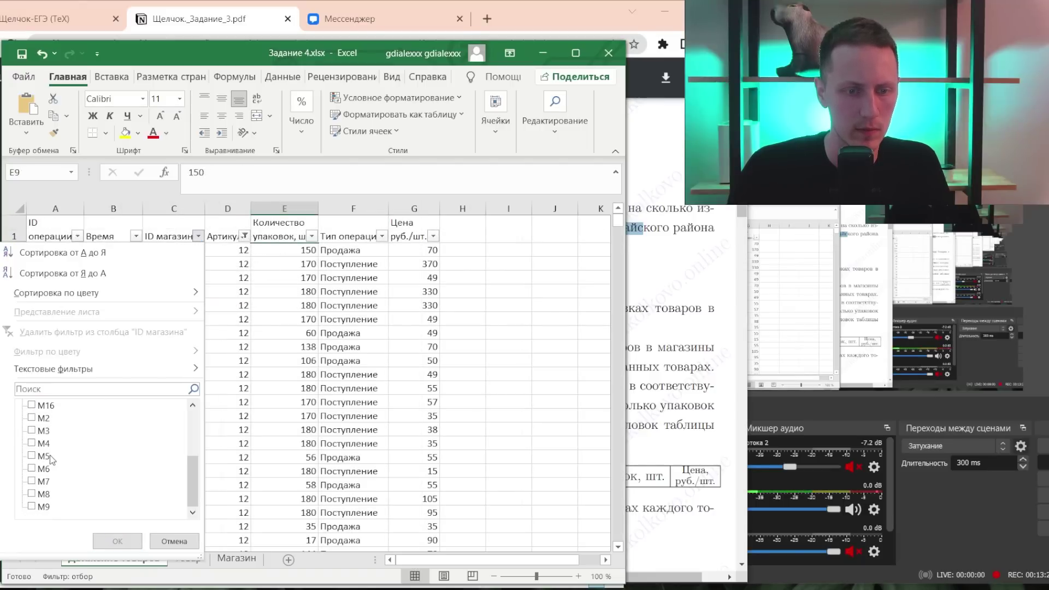
click(44, 419)
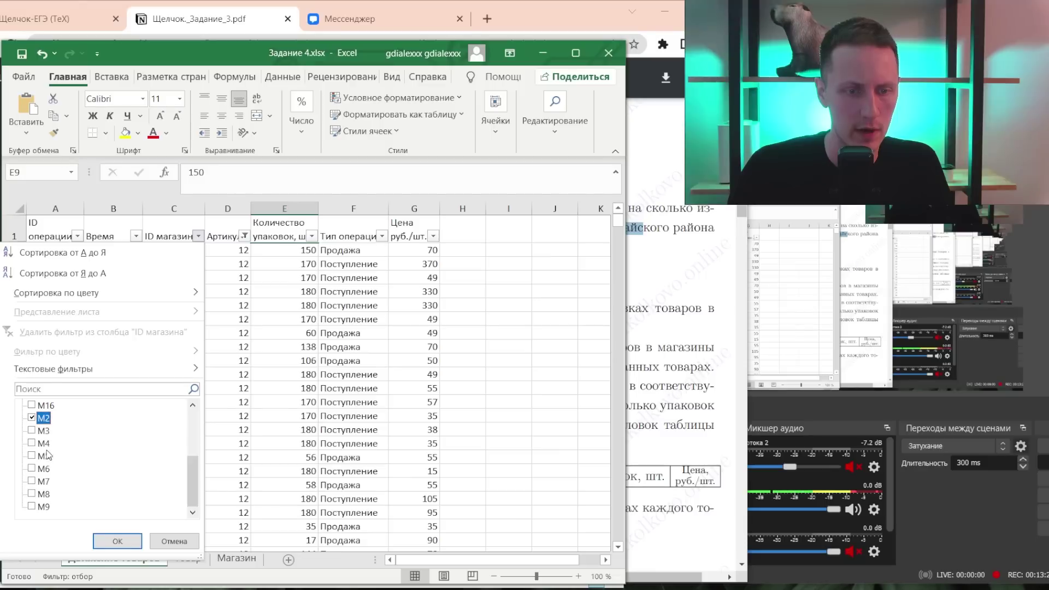
click(44, 480)
click(43, 494)
click(117, 540)
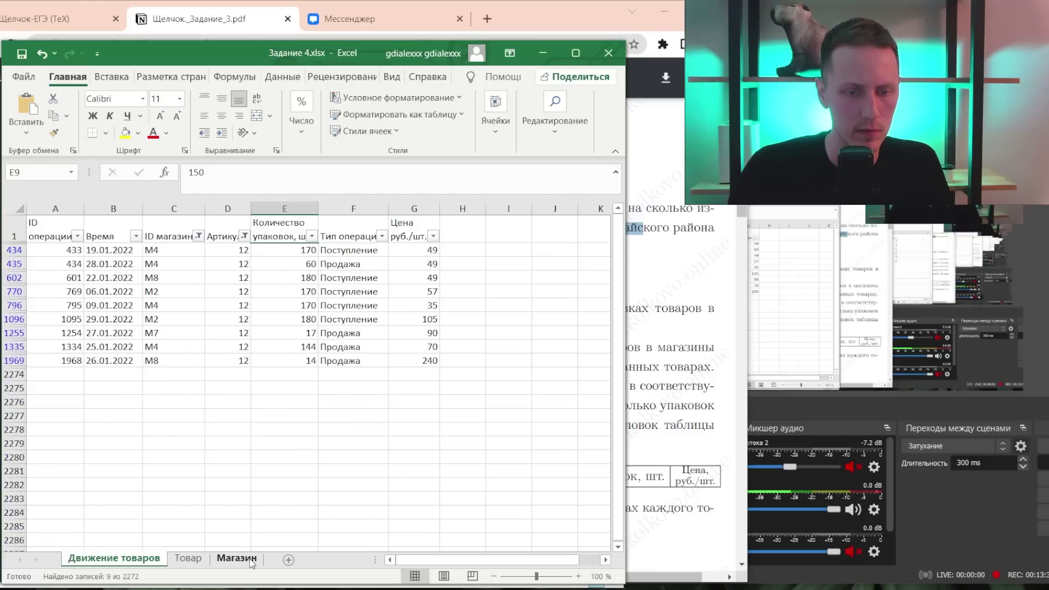
- Add stores M12, M13 and M16 to the ID магазина filter
click(252, 560)
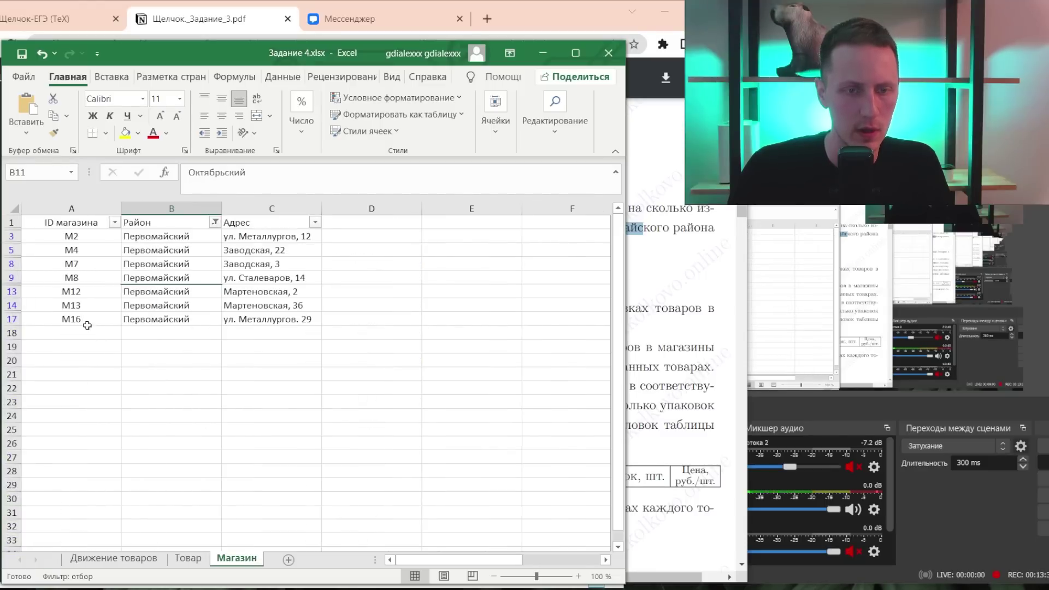
click(113, 558)
click(198, 236)
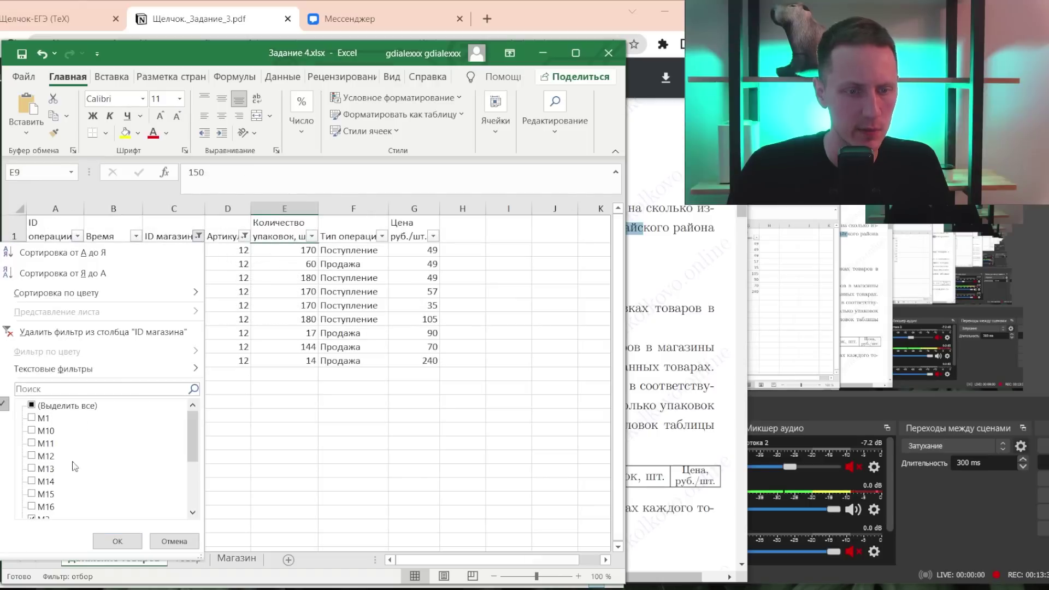
click(45, 455)
click(45, 468)
click(45, 506)
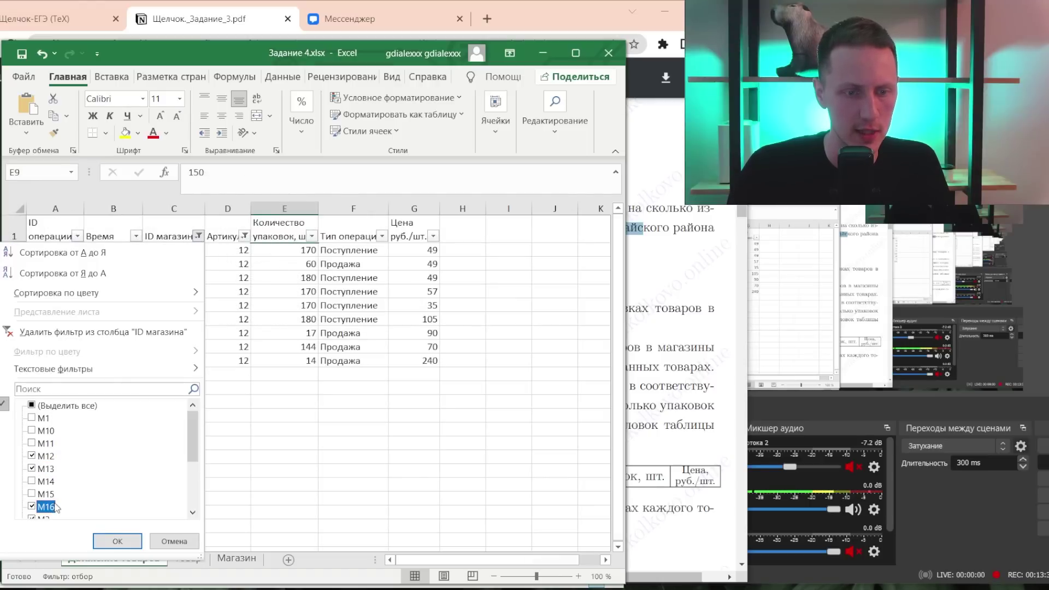
click(117, 541)
- Review the Время dates of the 15 remaining Артикул 12 rows
key(alt+Tab)
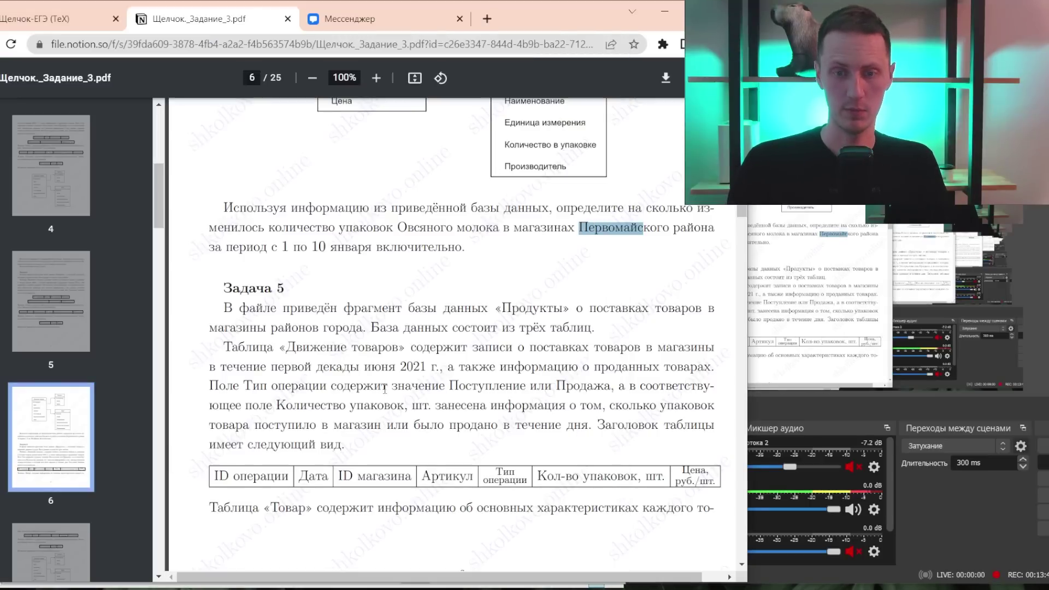
key(alt+Tab)
click(132, 240)
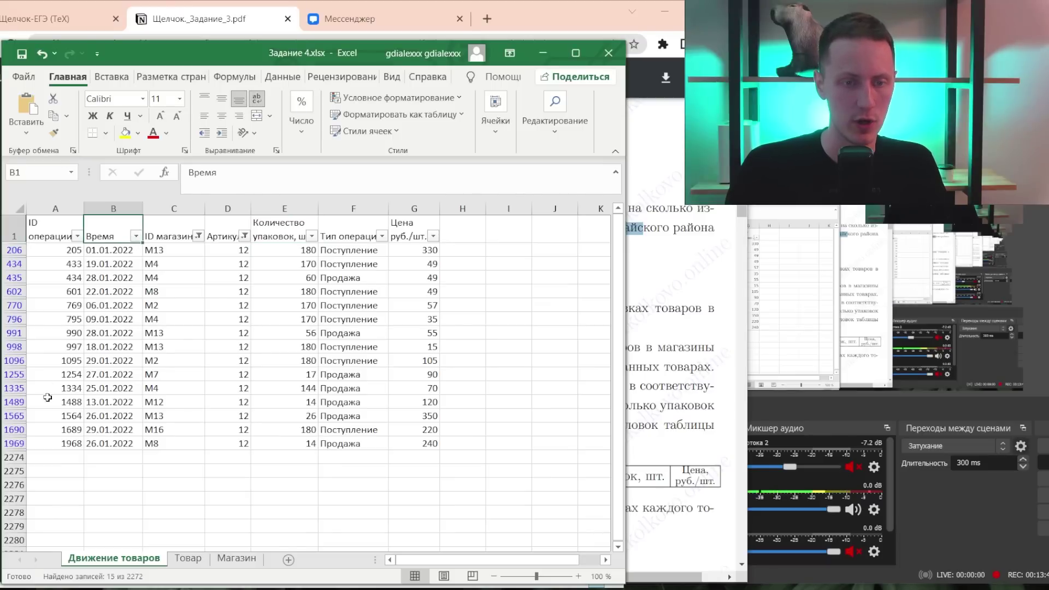
click(135, 237)
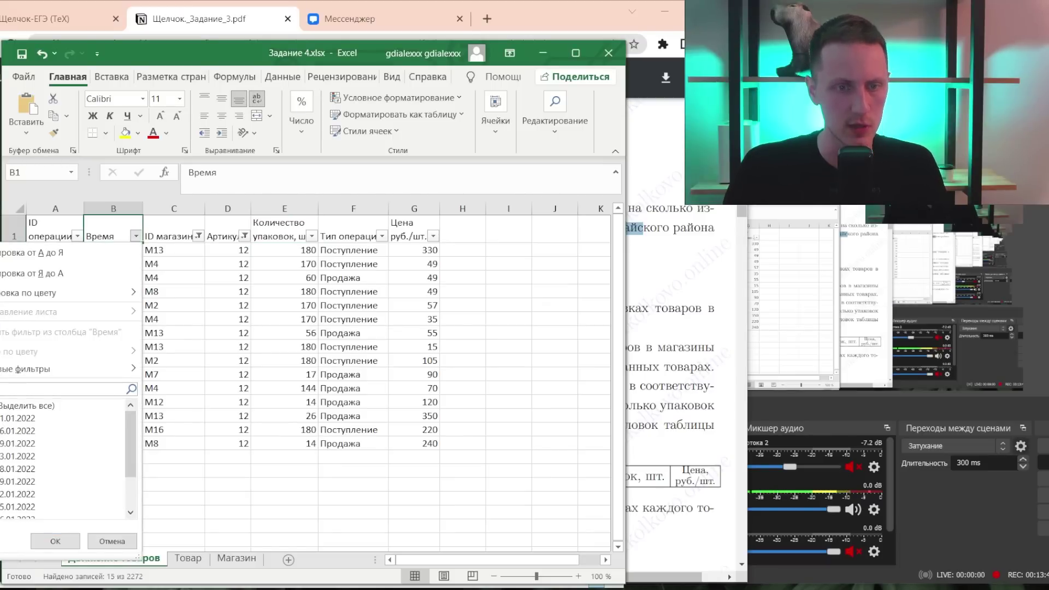
scroll(66, 459, down, 2)
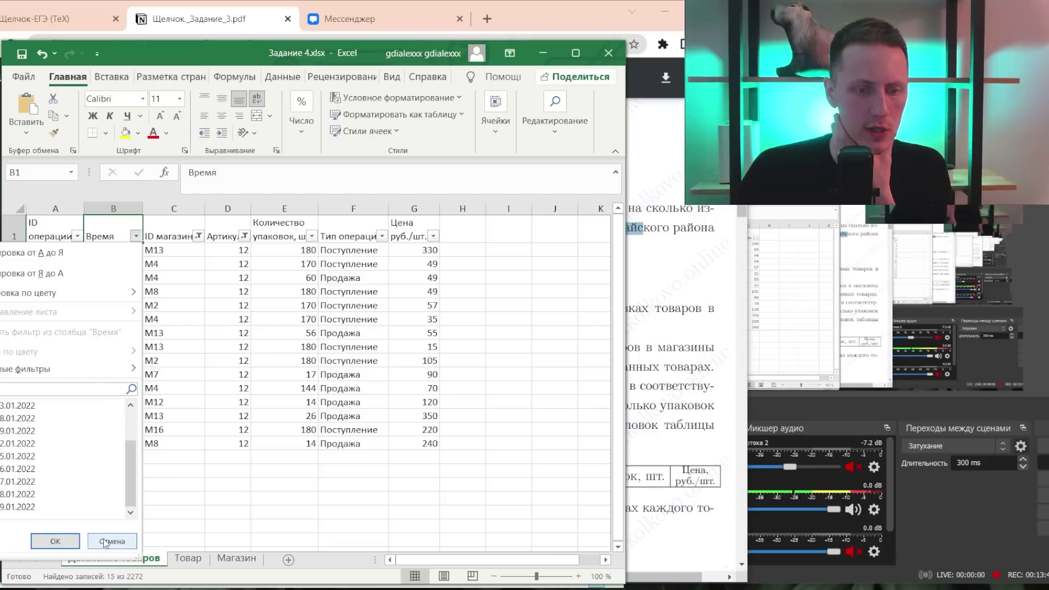
click(55, 541)
click(104, 251)
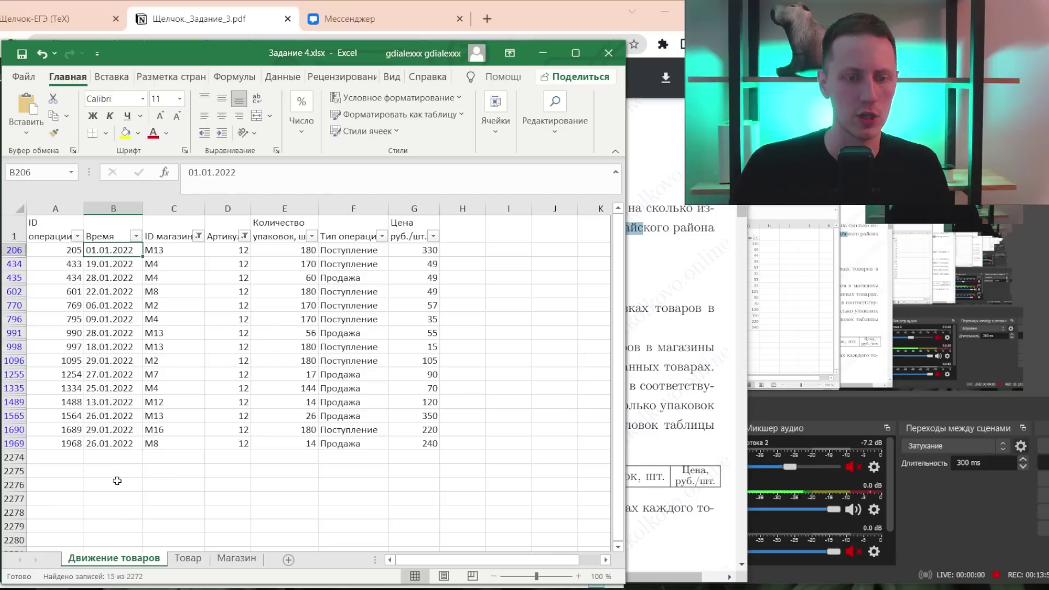
shift+click(116, 445)
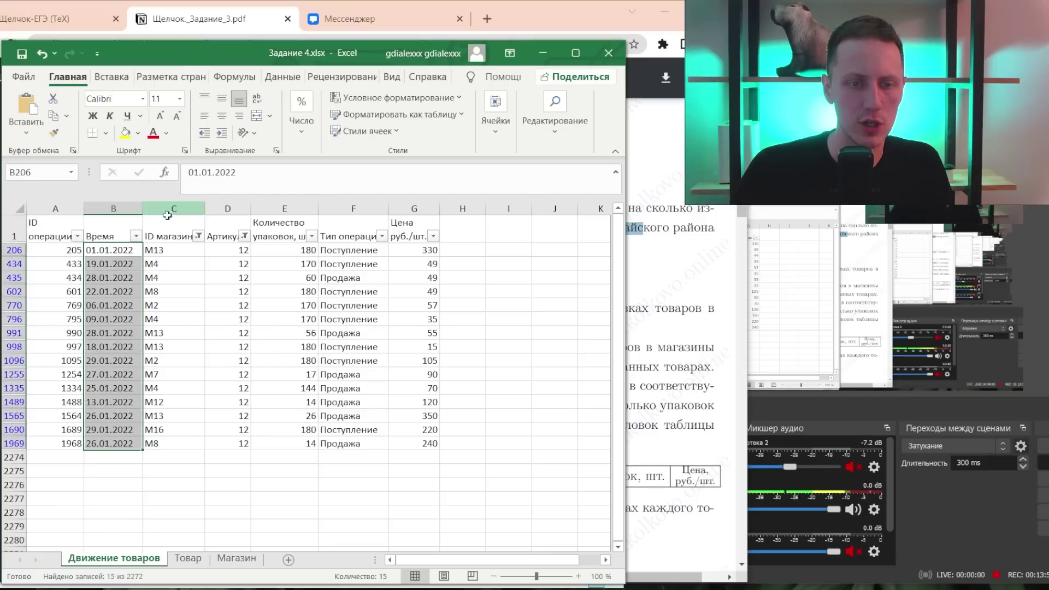
- Filter Время to 01.01.2022, 06.01.2022 and 09.01.2022, leaving three rows
click(135, 236)
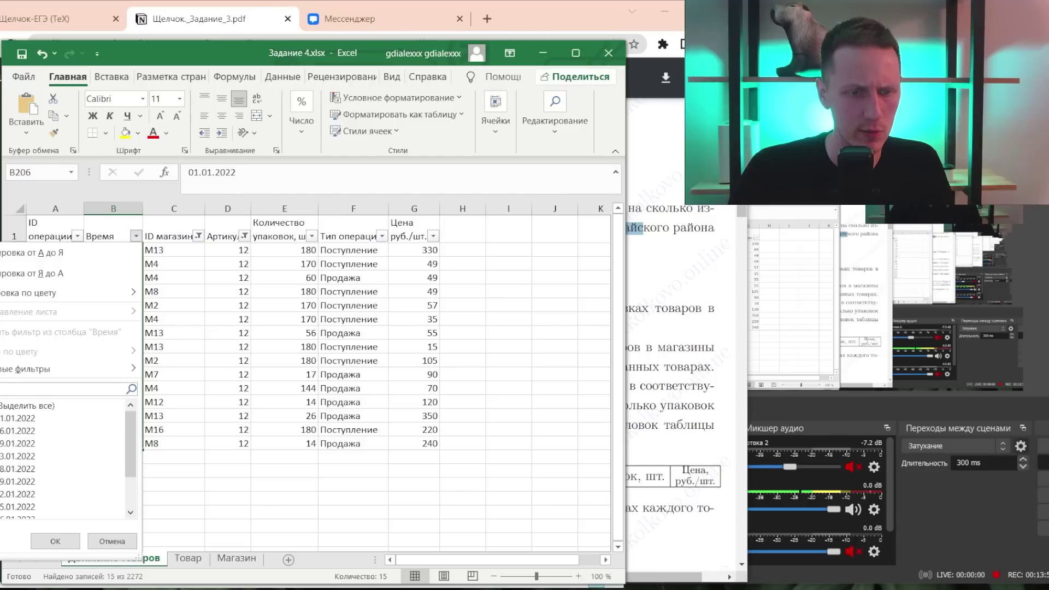
click(18, 455)
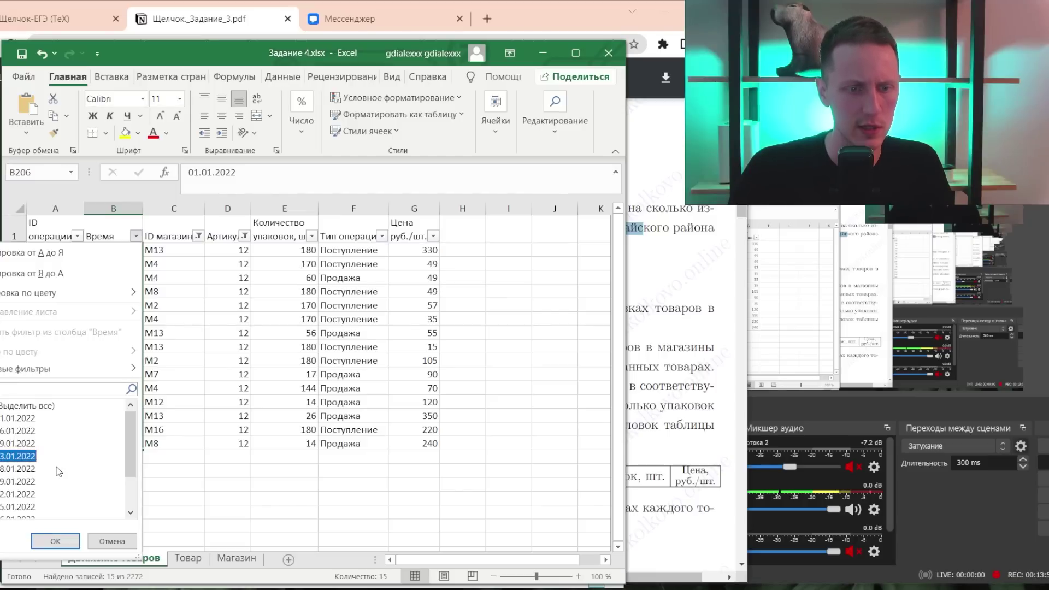
click(27, 406)
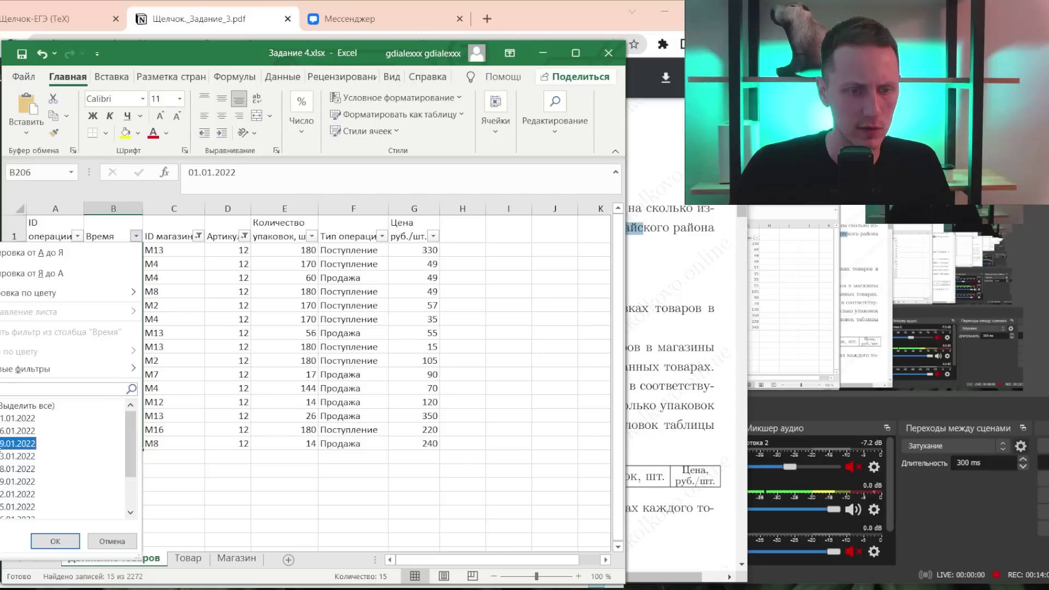
scroll(13, 448, down, 1)
scroll(13, 449, down, 1)
scroll(7, 482, up, 2)
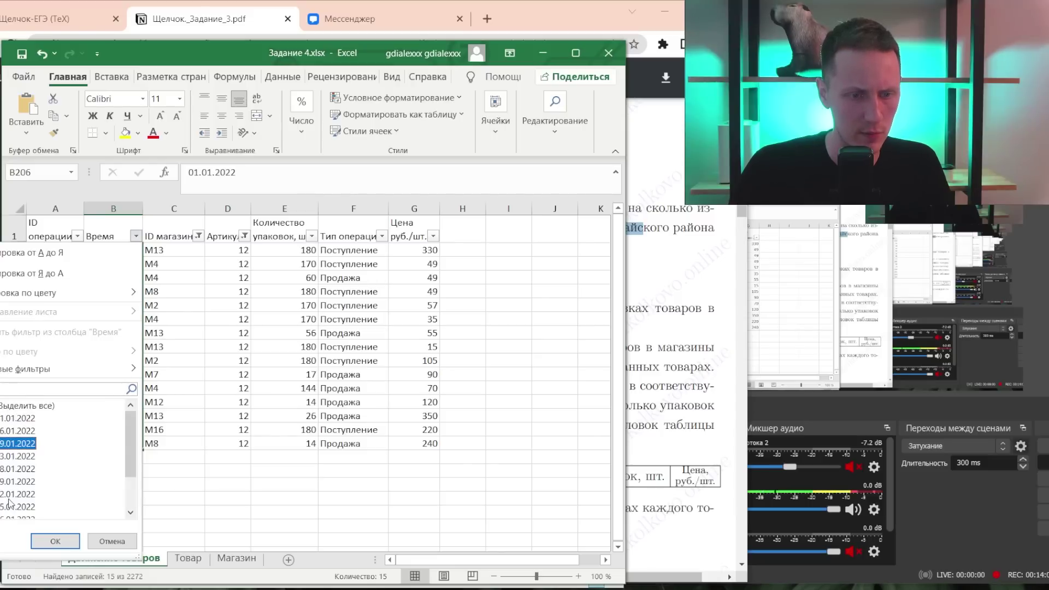
click(70, 543)
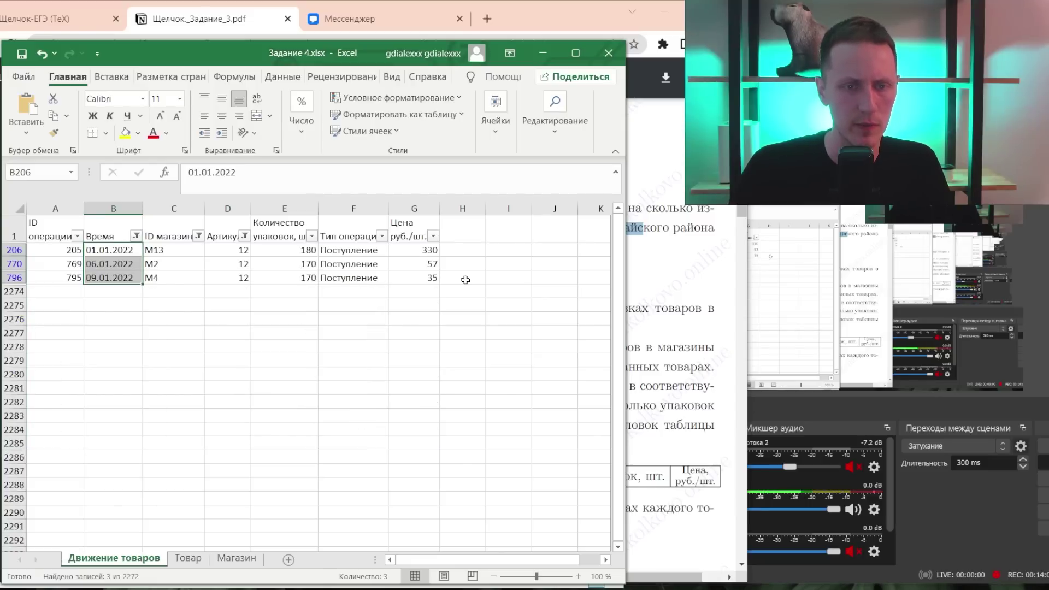
- Select the three package quantities to read their 520 total, then pick cell I1
click(698, 329)
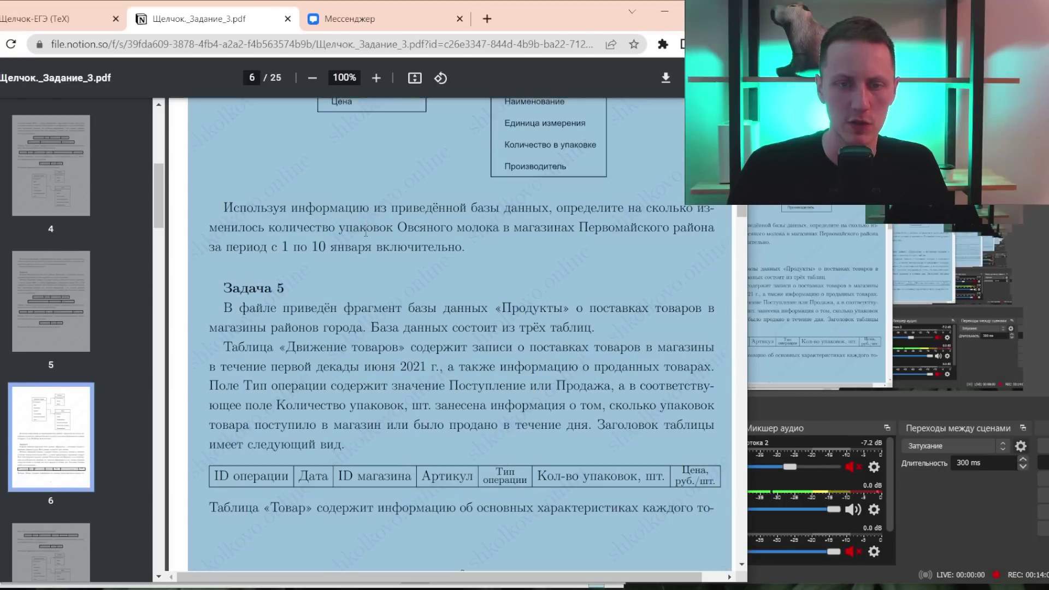
key(alt+Tab)
drag(306, 250, 306, 277)
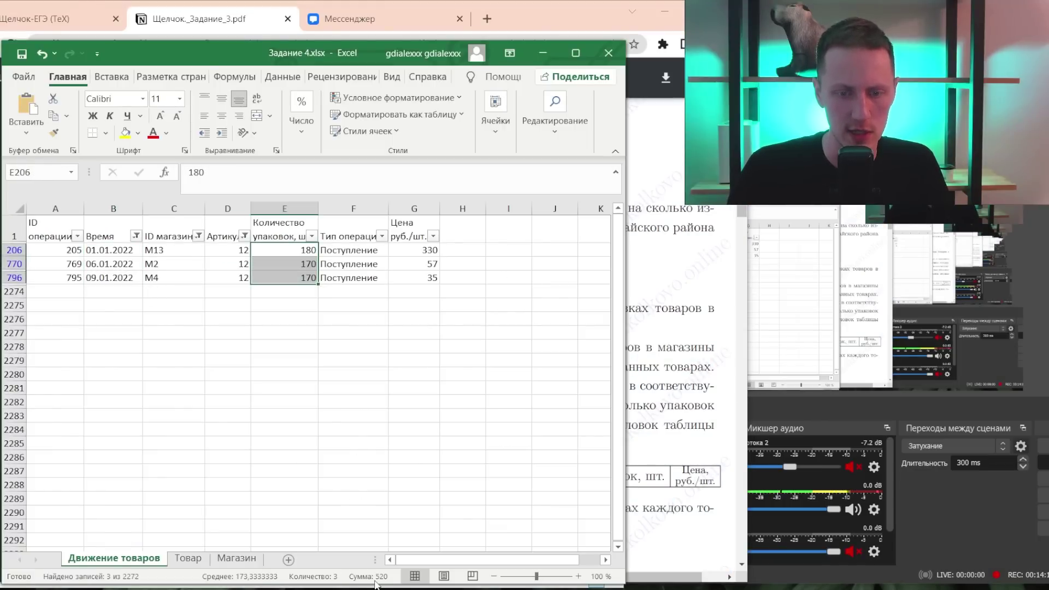
click(523, 232)
- Enter 520 in I1 and check the PDF answer key, which lists 520 for task 4
text(520)
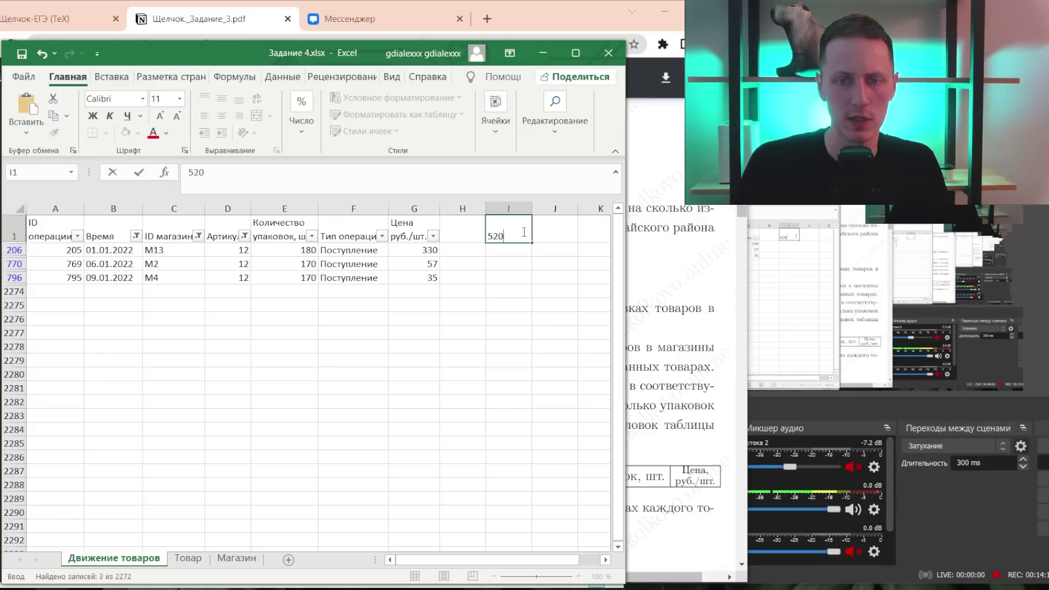
key(Return)
click(633, 317)
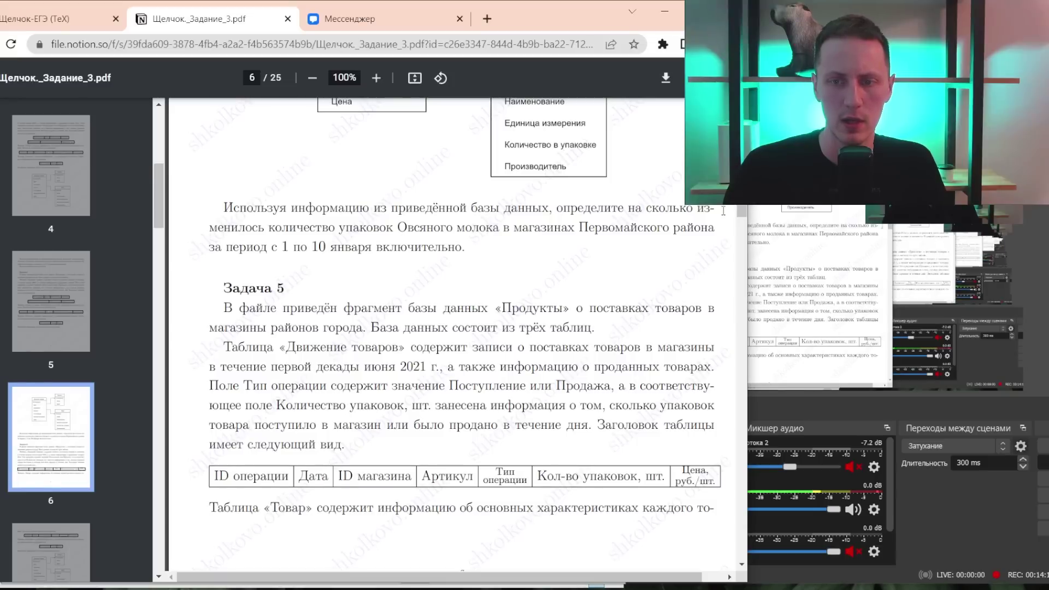
drag(741, 212, 741, 537)
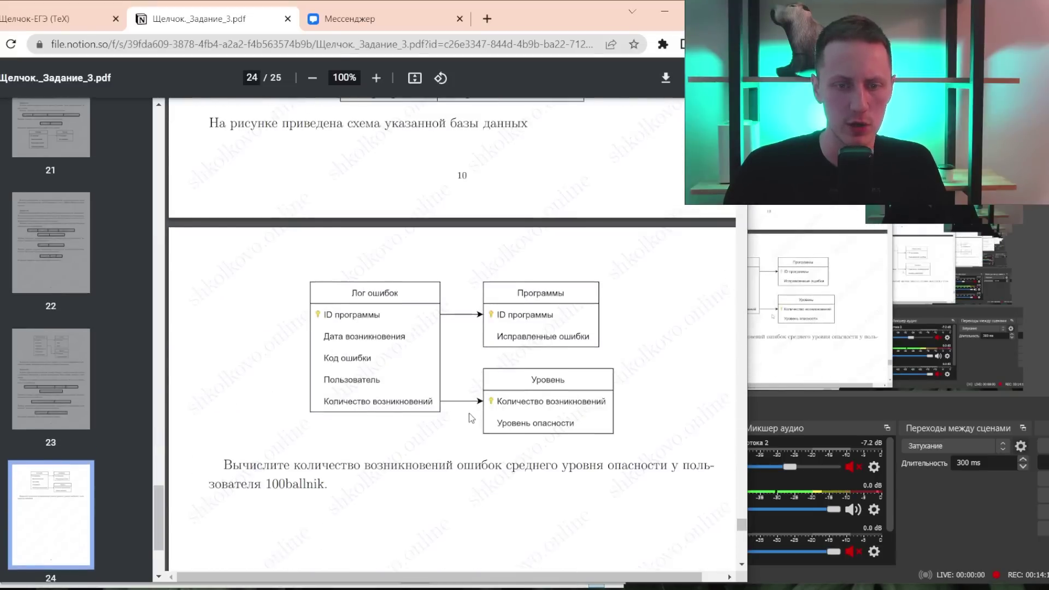
- Scroll the PDF back up to Задача 5's question on page 7
scroll(457, 411, down, 5)
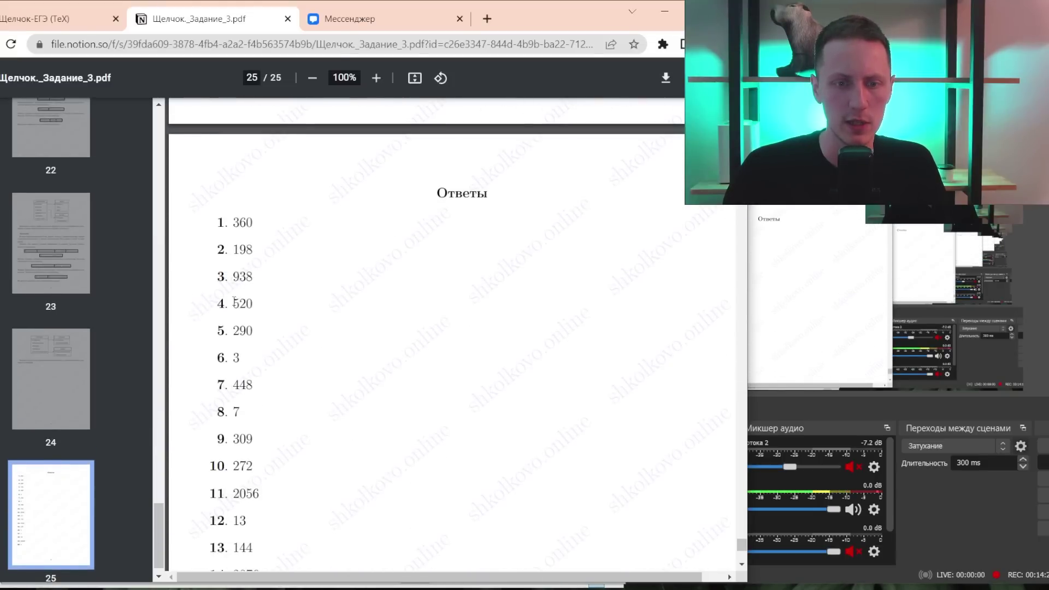
scroll(453, 306, up, 2)
scroll(448, 290, up, 10)
scroll(442, 273, up, 10)
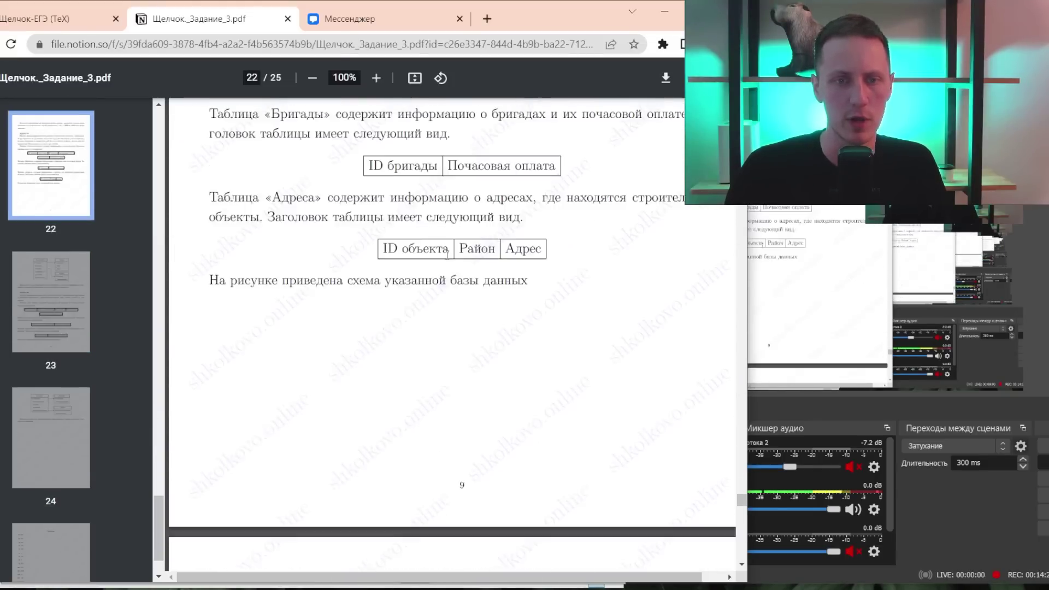
scroll(438, 263, up, 8)
scroll(438, 263, up, 10)
scroll(438, 262, up, 10)
scroll(437, 263, up, 10)
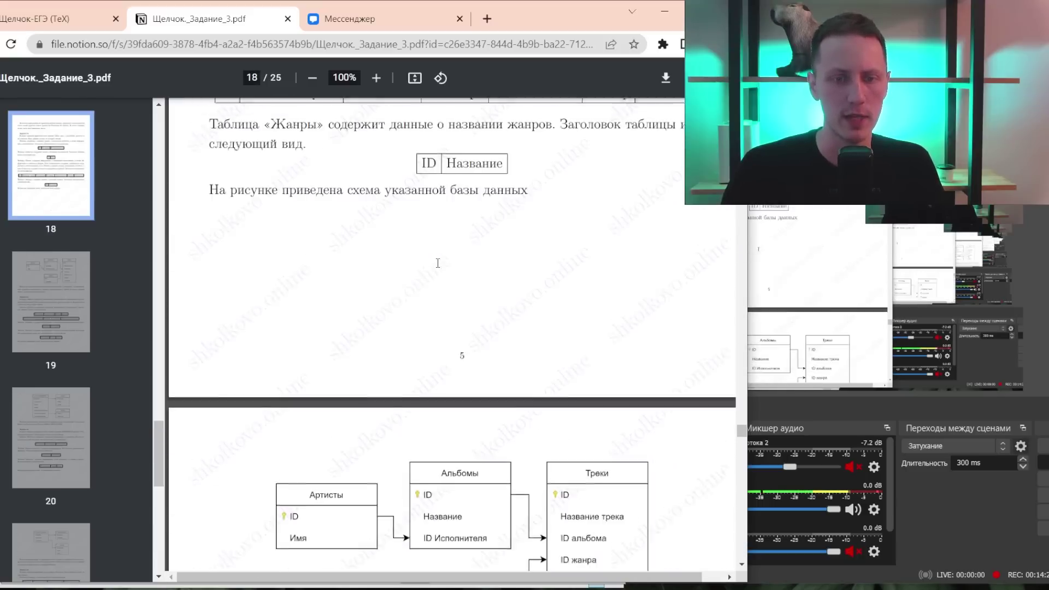
scroll(437, 262, up, 10)
scroll(437, 262, up, 10)
drag(745, 406, 754, 241)
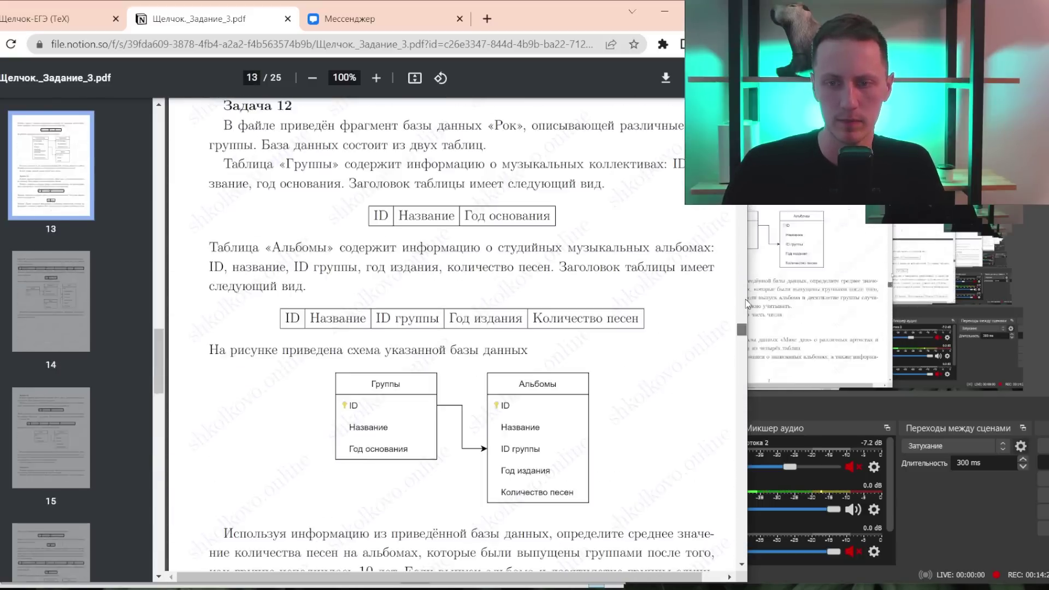
scroll(735, 245, up, 6)
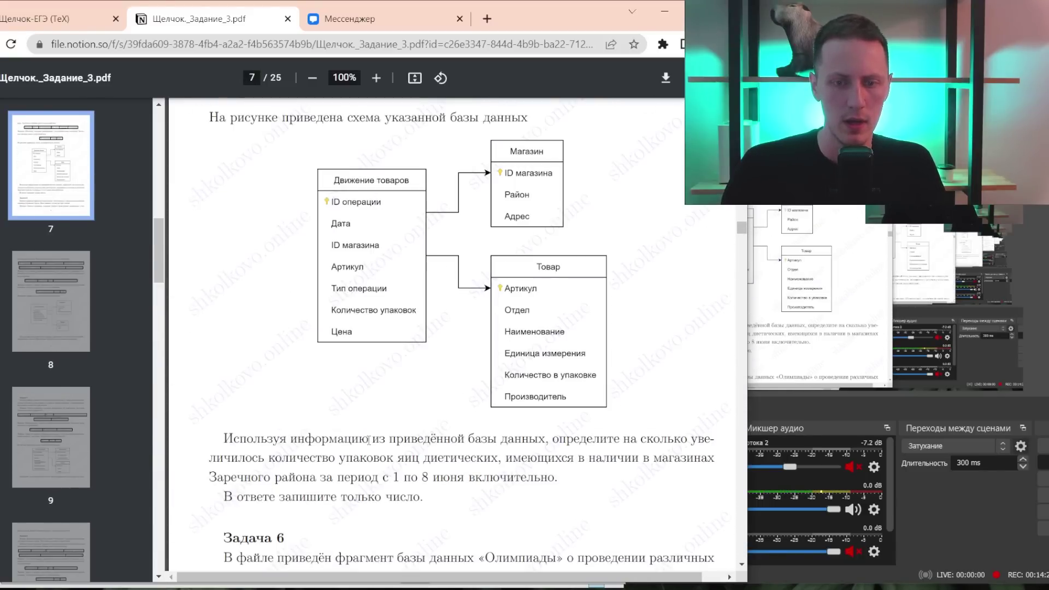
key(alt+Tab)
- Close Задание 4.xlsx without saving and open Задание 5.xlsx
key(alt+F4)
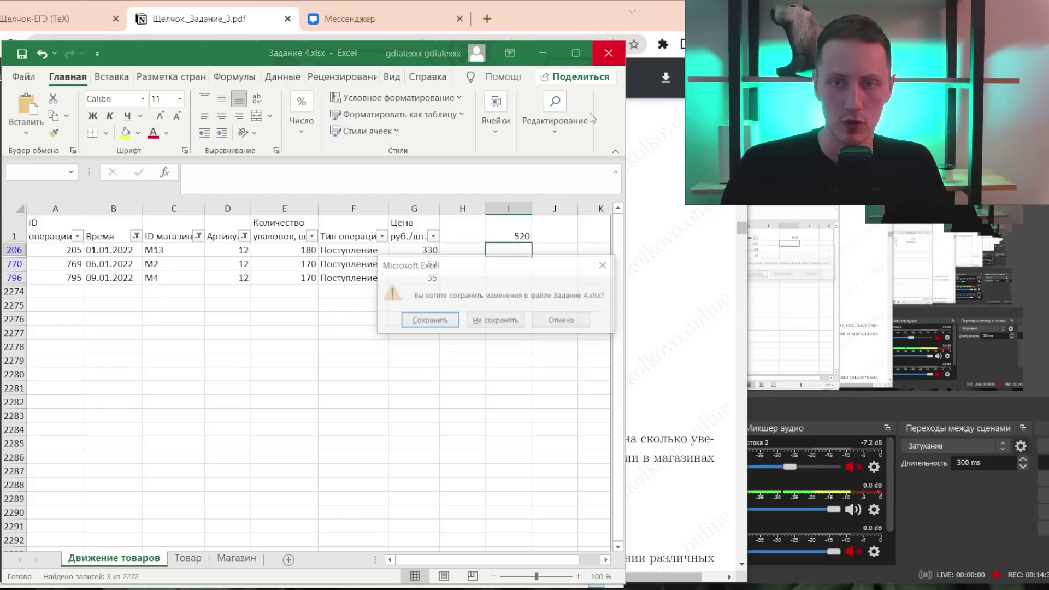
click(489, 326)
key(alt+Tab)
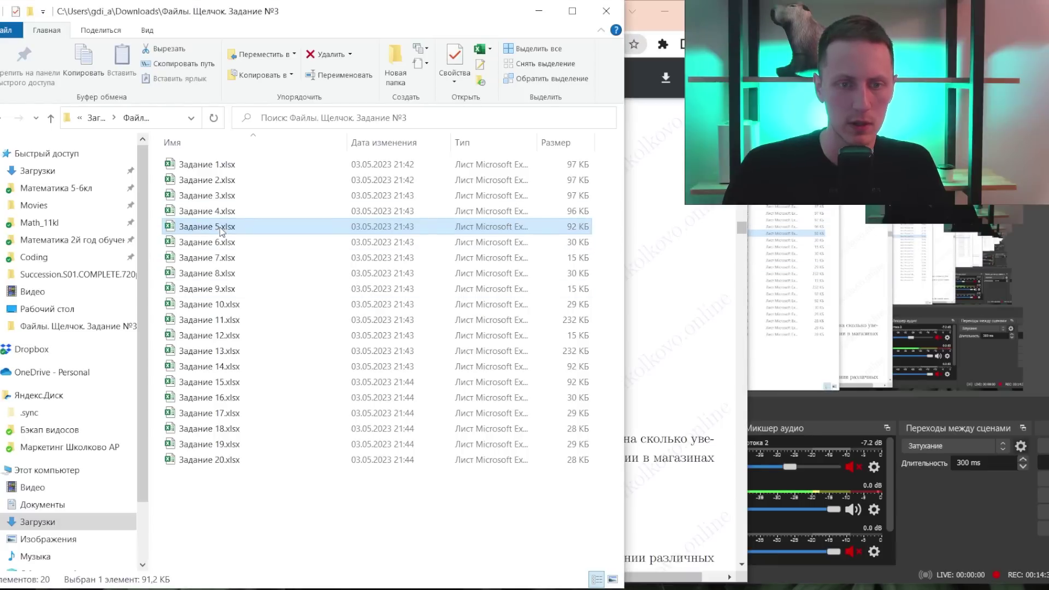
double_click(220, 228)
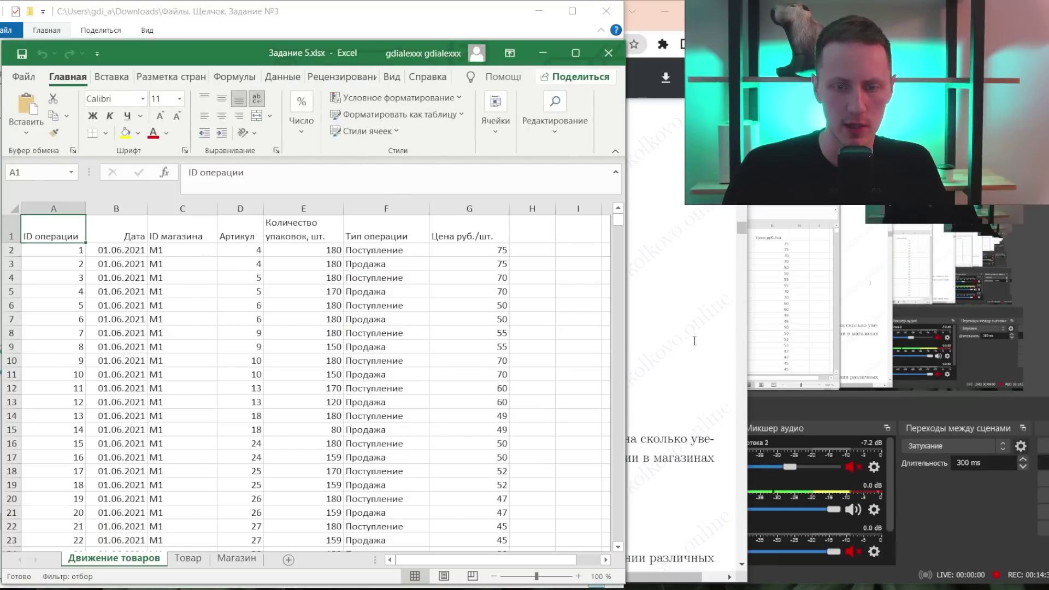
- Highlight яиц диетических in the task PDF, then show the Товар sheet
click(694, 341)
scroll(225, 315, down, 3)
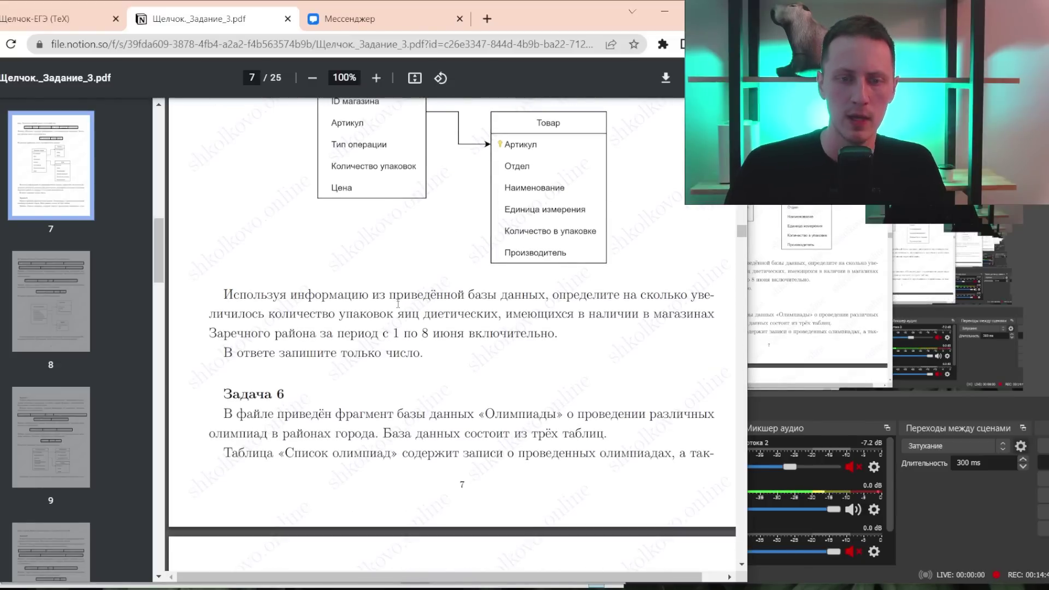
drag(400, 313, 527, 314)
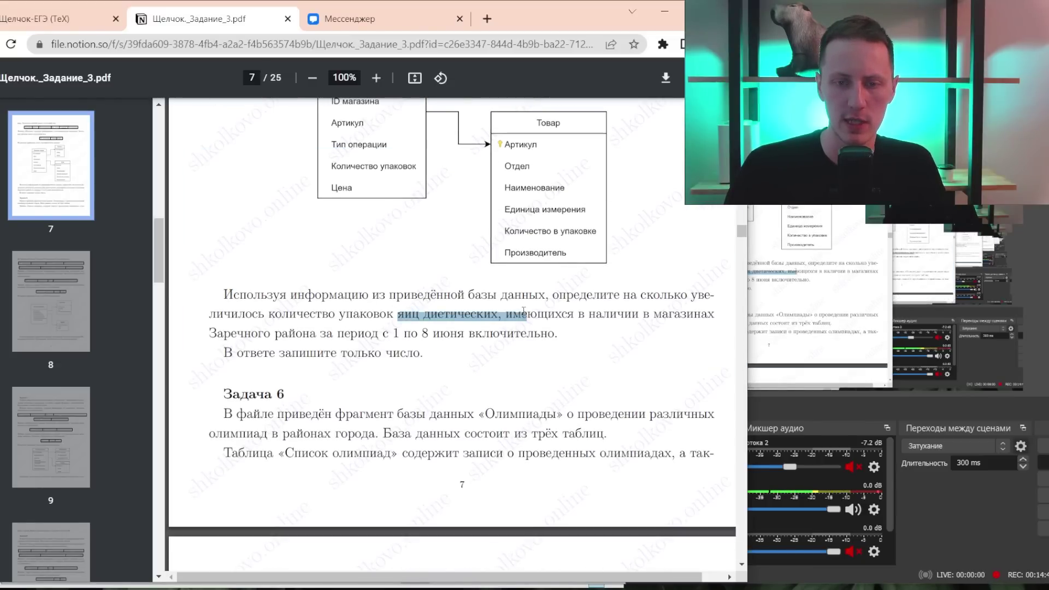
key(alt+Tab)
click(191, 557)
- Find Яйцо диетическое (Артикул 15), fill it yellow, and enable filters on Движение товаров
key(ctrl+f)
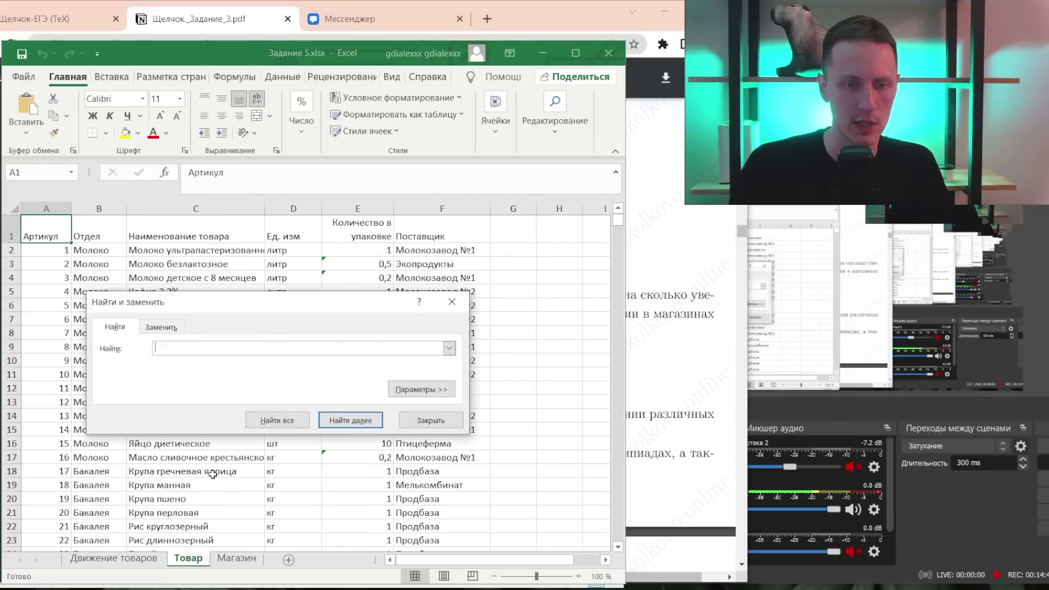
text(яйца)
key(Return)
key(Return)
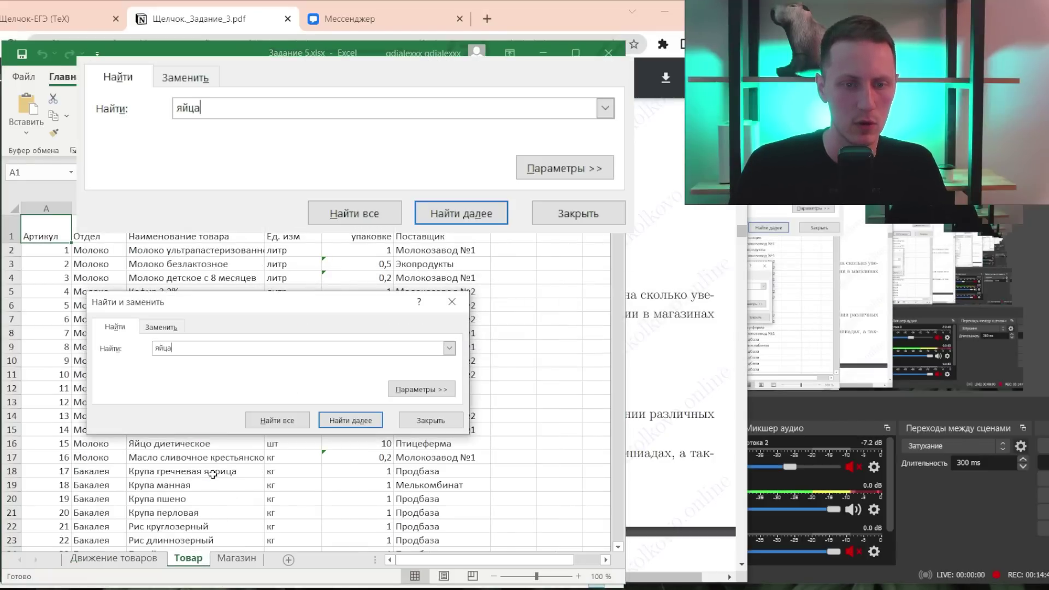
key(Return)
key(Escape)
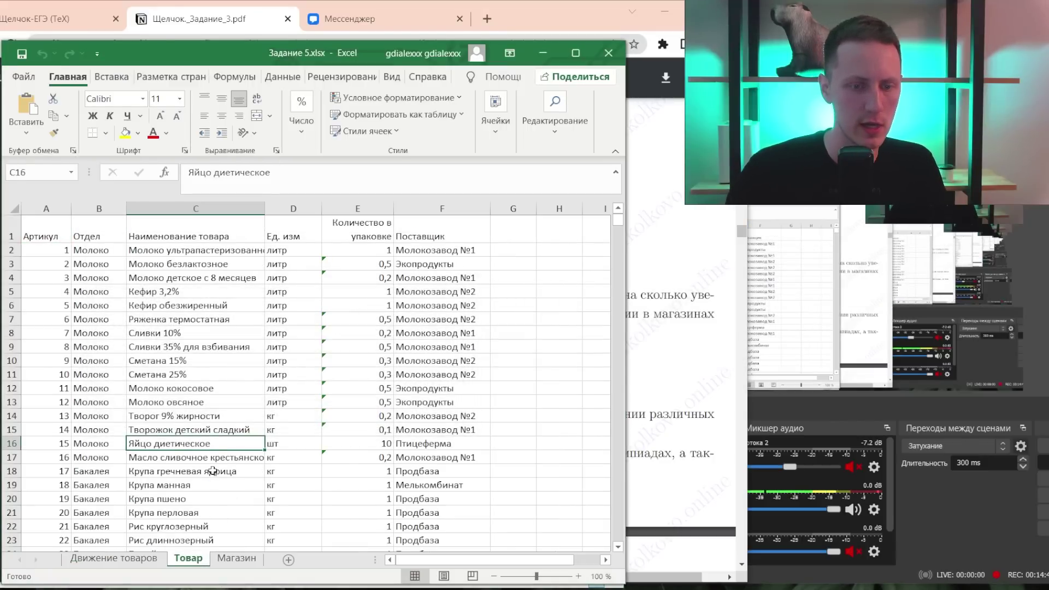
click(125, 132)
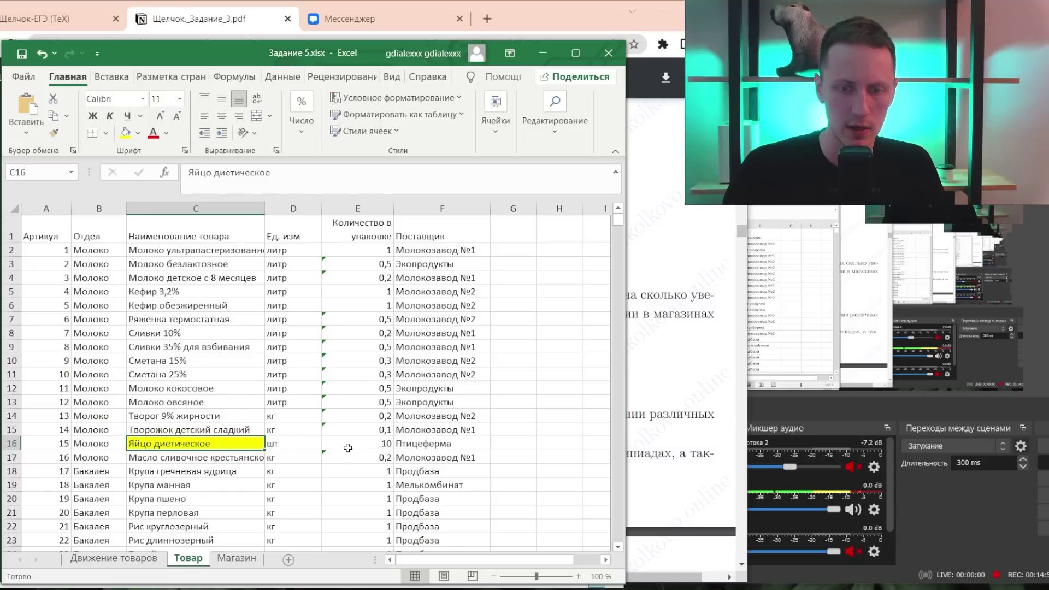
click(114, 557)
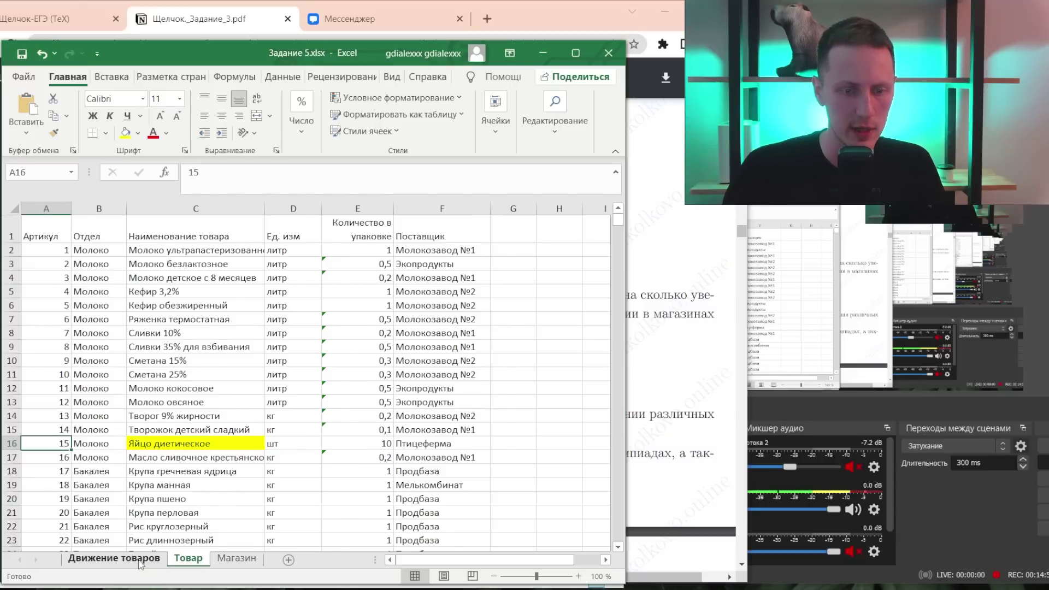
key(ctrl+shift+l)
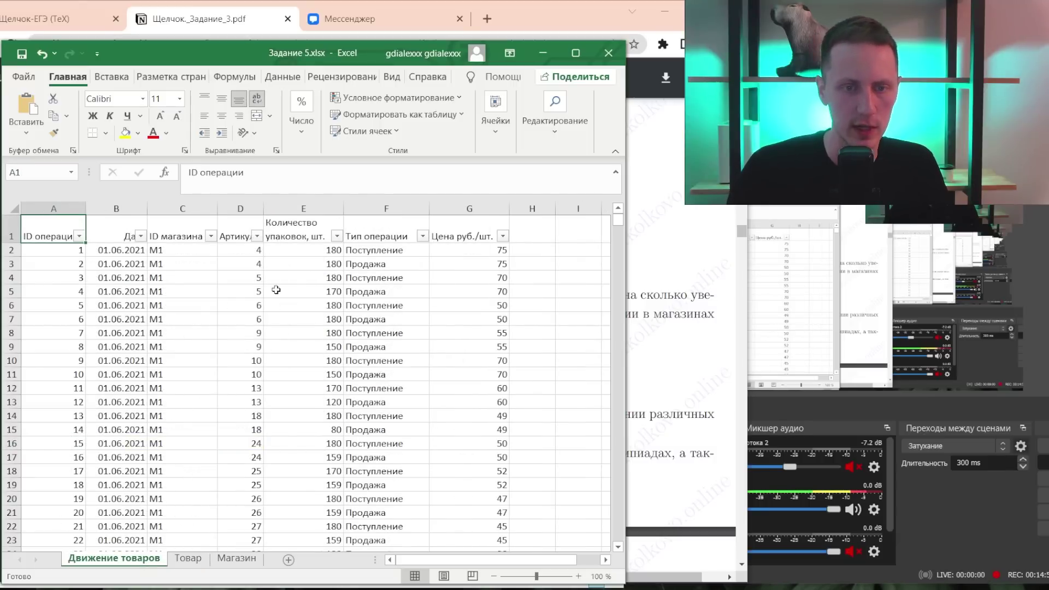
- Filter the Артикул column to 15
click(257, 235)
click(107, 405)
text(16)
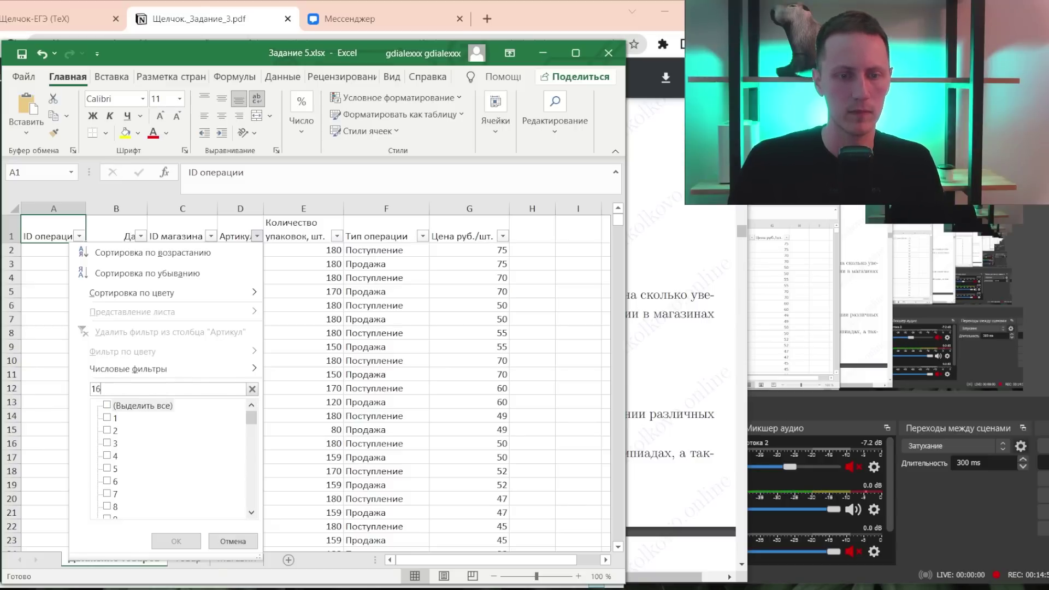
key(Return)
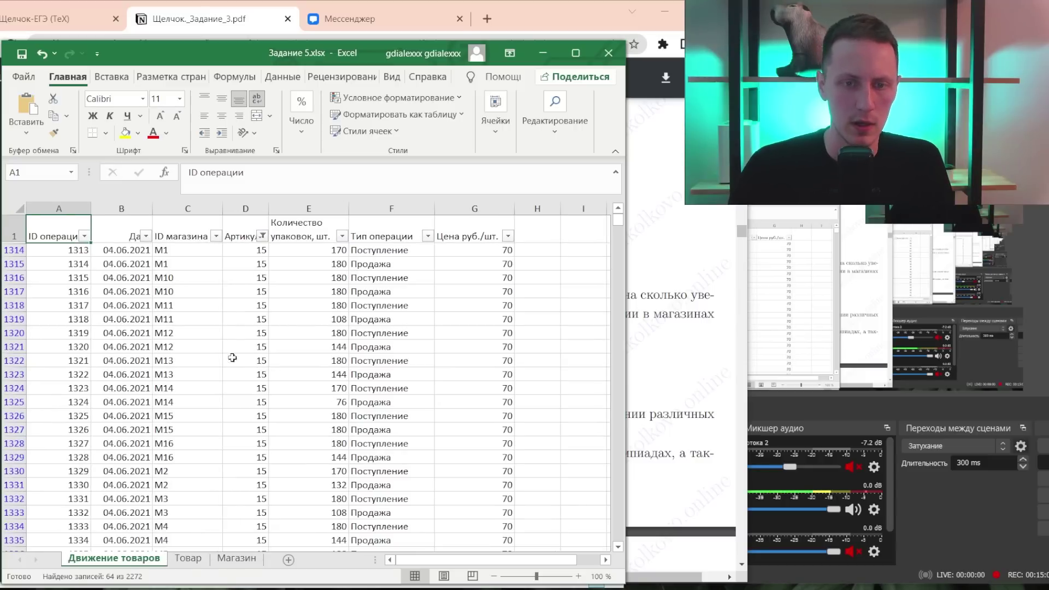
- Filter the Магазин sheet's Район column to Заречный
click(232, 559)
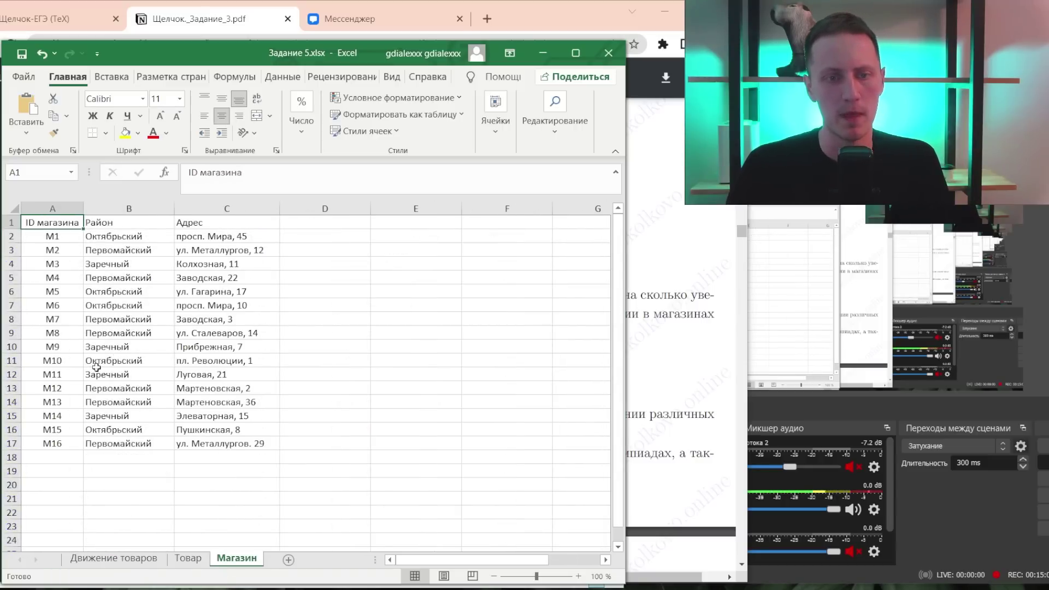
key(alt+Tab)
key(alt+Tab)
key(ctrl+shift+l)
click(146, 278)
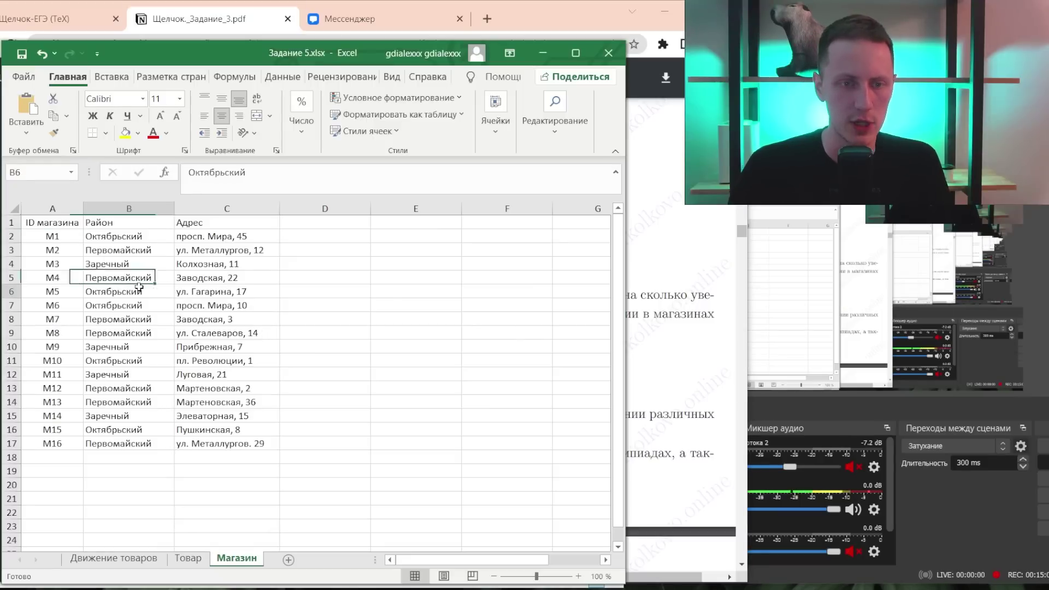
click(154, 290)
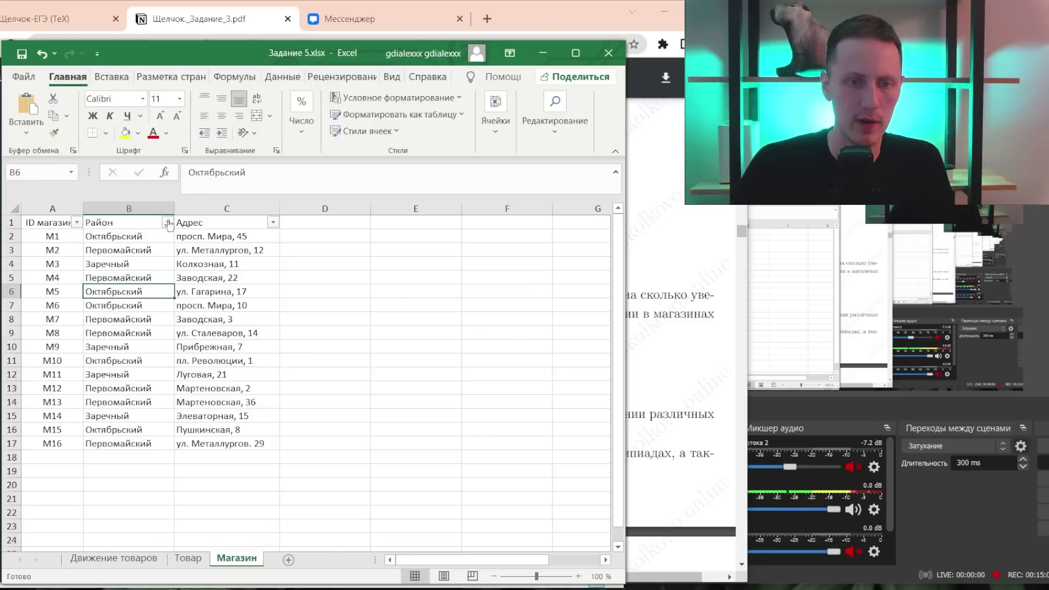
click(168, 222)
click(21, 391)
click(21, 405)
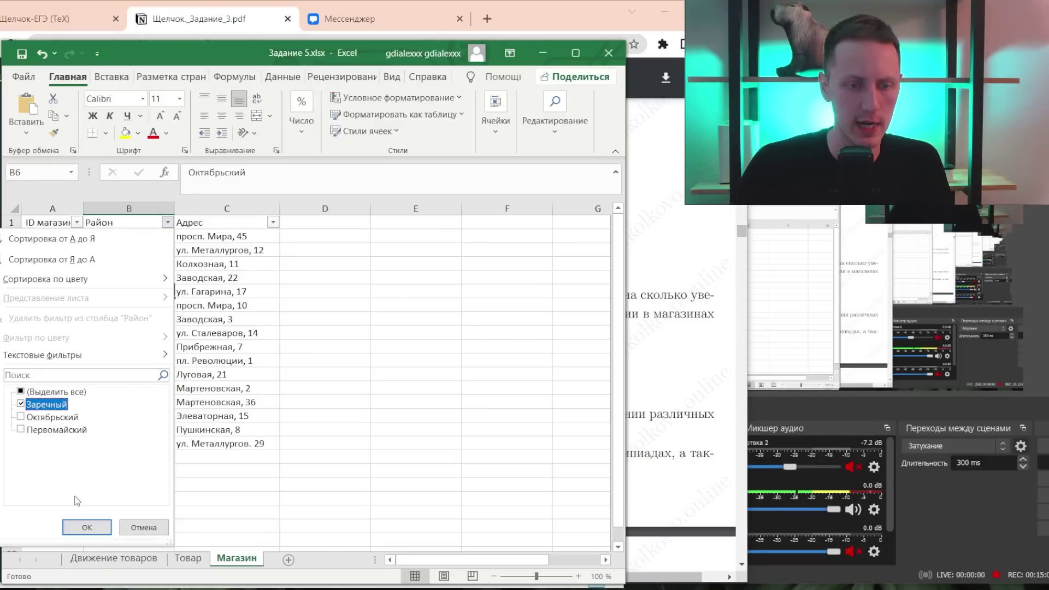
click(87, 527)
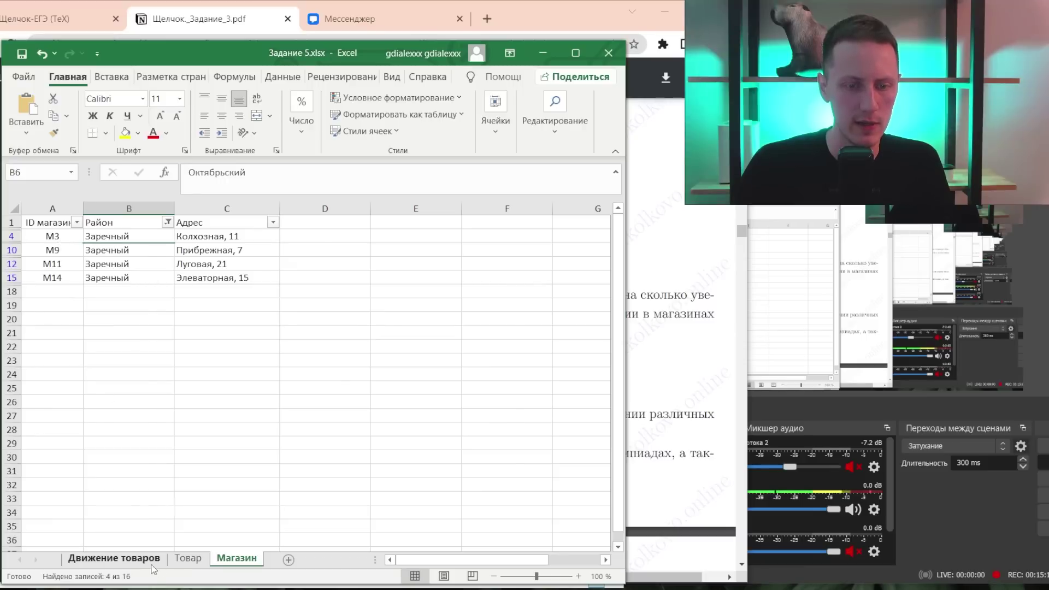
- Filter ID магазина on Движение товаров to stores M3, M9, M11 and M14
click(114, 557)
click(216, 236)
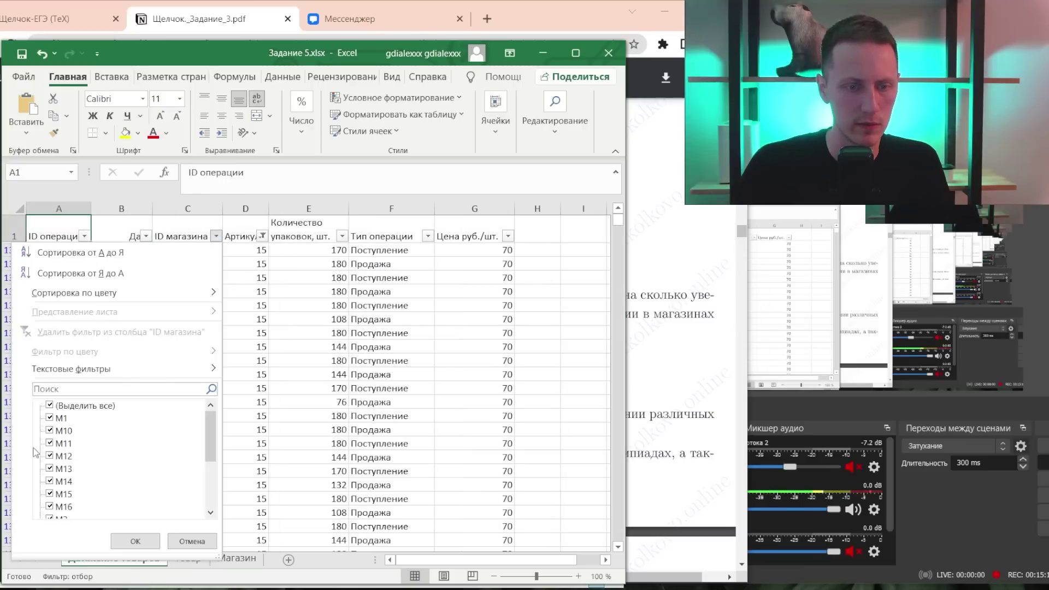
click(50, 405)
scroll(73, 505, down, 3)
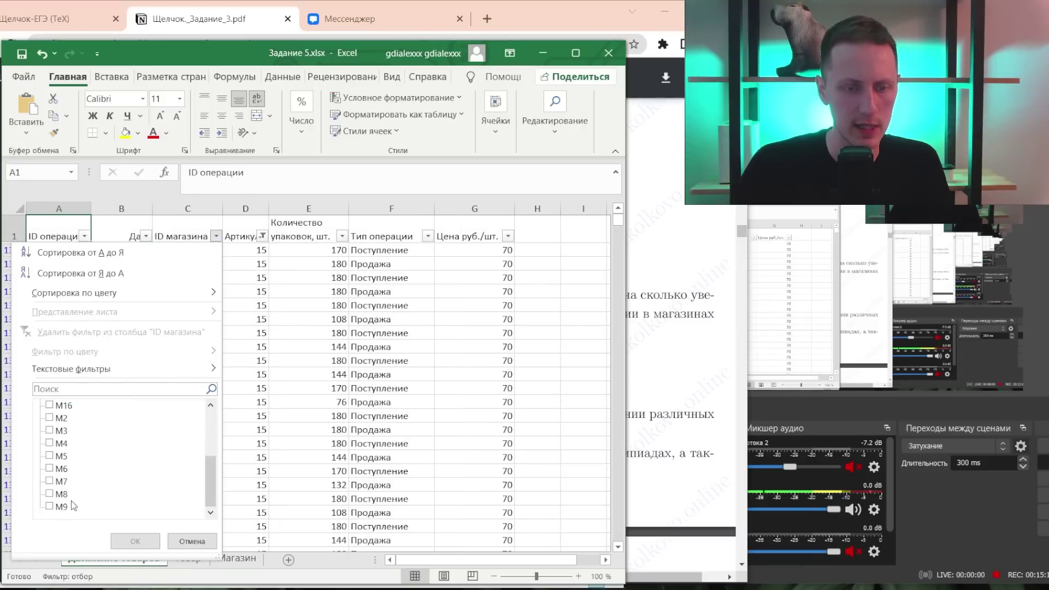
click(59, 437)
scroll(69, 492, up, 3)
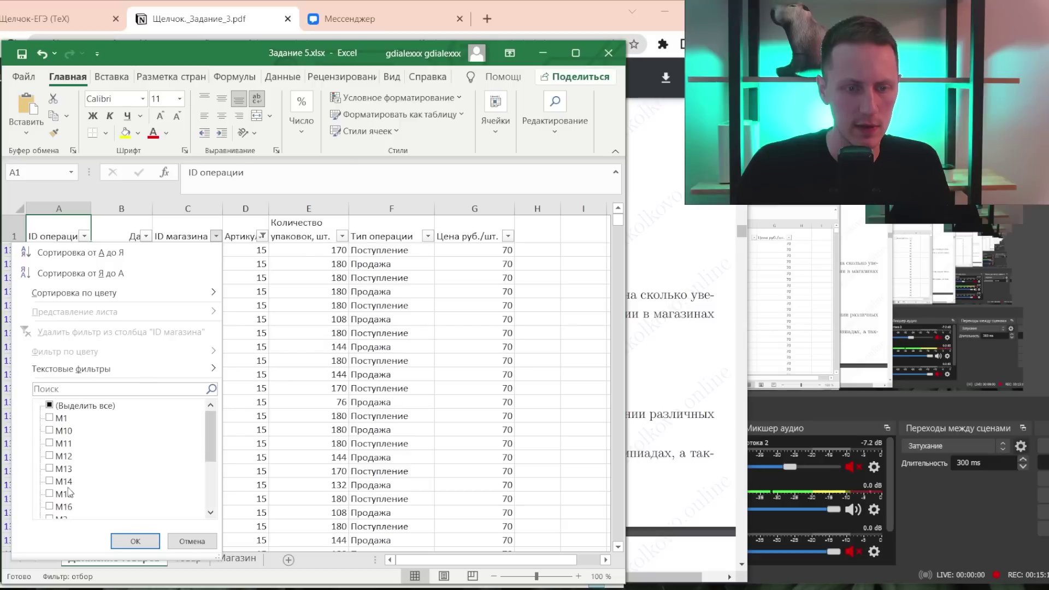
click(69, 481)
click(135, 541)
key(alt+Tab)
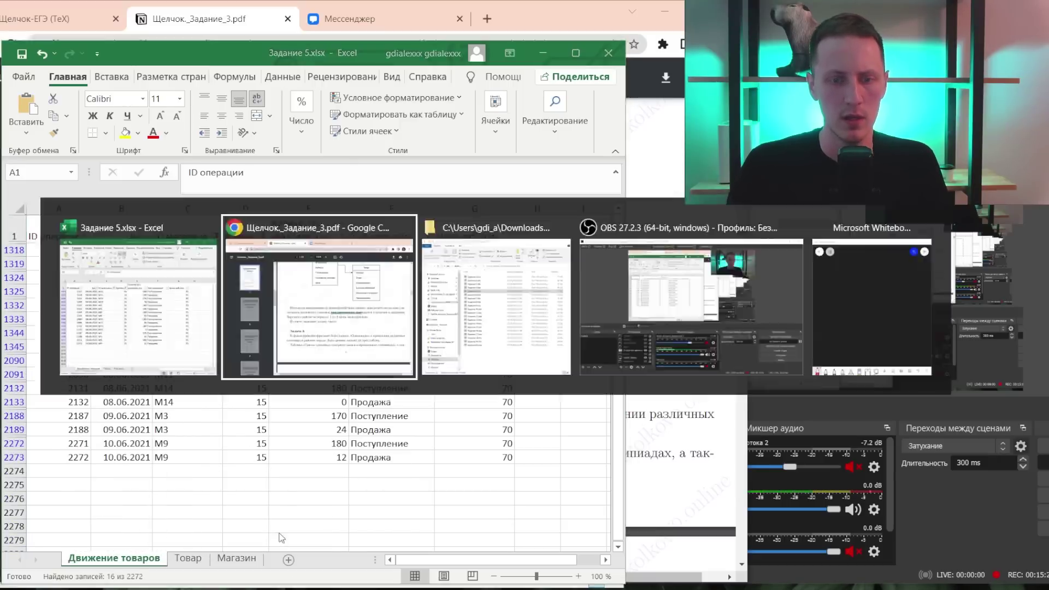
key(alt+Tab)
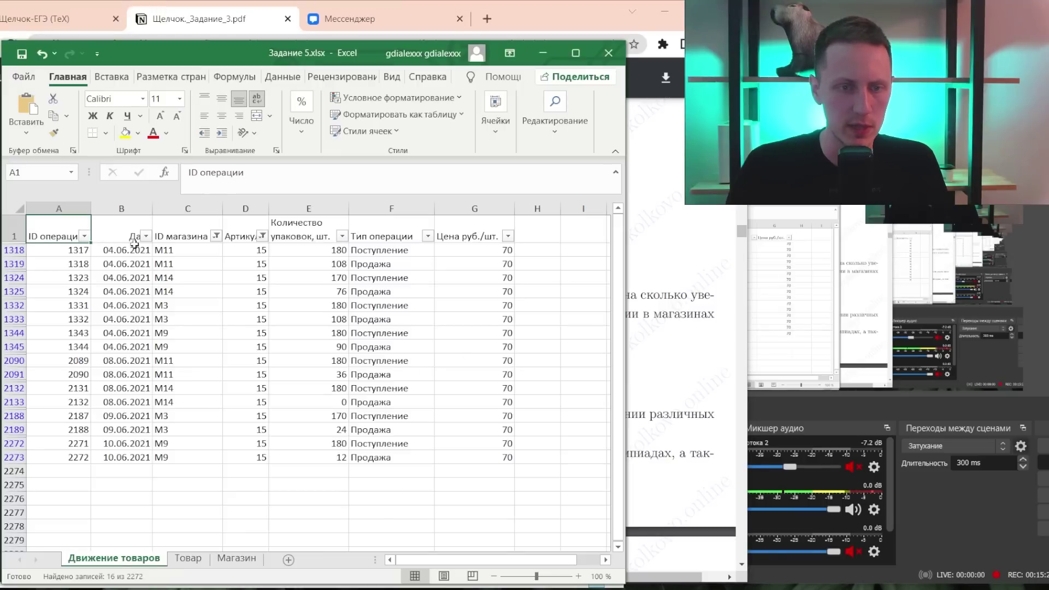
- Untick 09.06.2021 and 10.06.2021 in the Дата filter, keeping 04.06 and 08.06
click(146, 236)
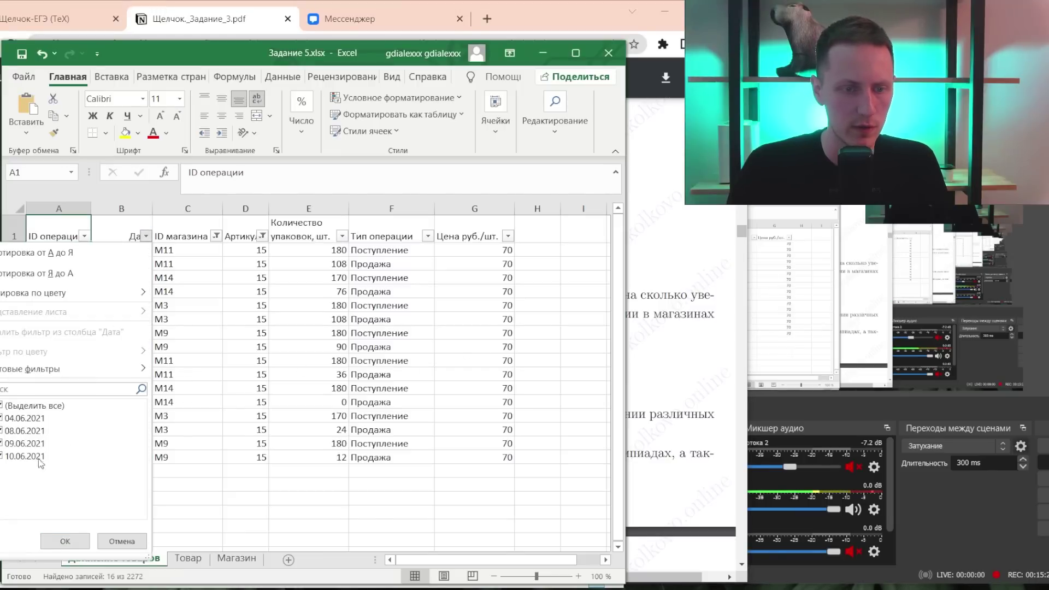
click(2, 444)
click(2, 456)
click(65, 540)
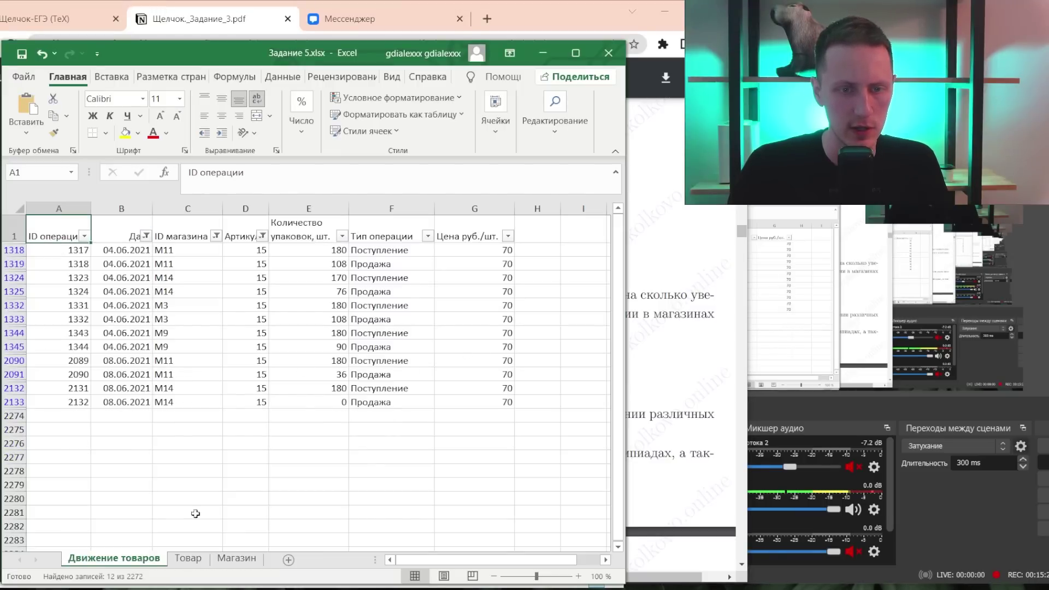
key(alt+Tab)
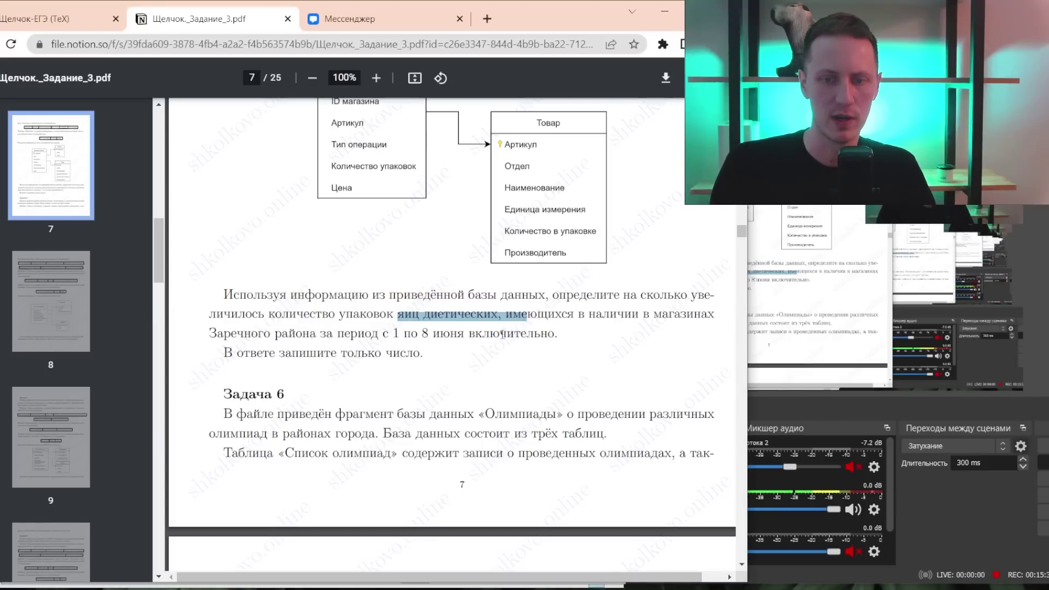
- Filter Тип операции to Поступление, sum the package quantities and enter 1070 in H1
key(alt+Tab)
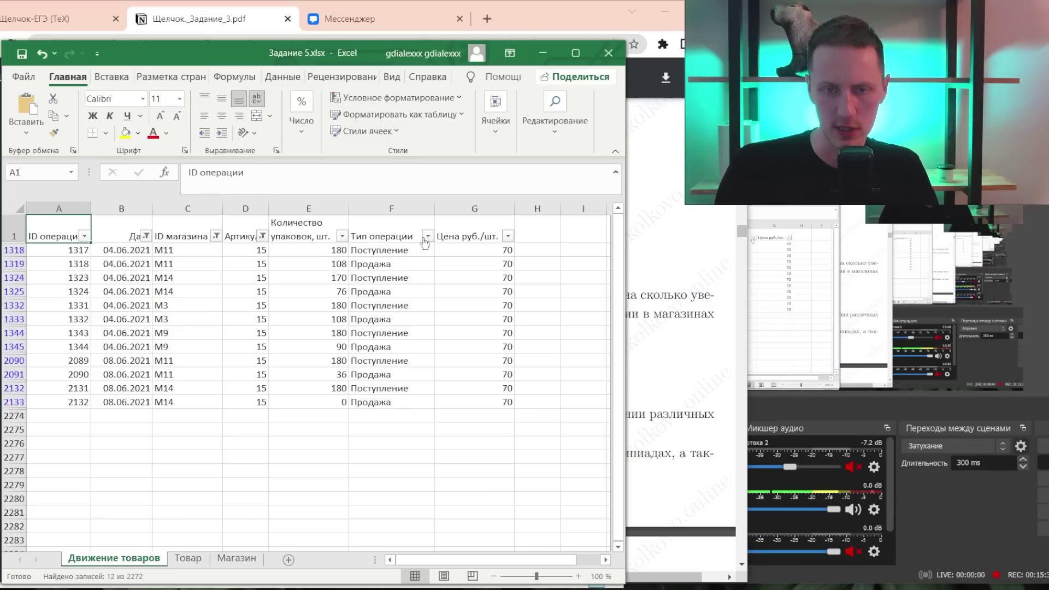
click(427, 235)
click(252, 430)
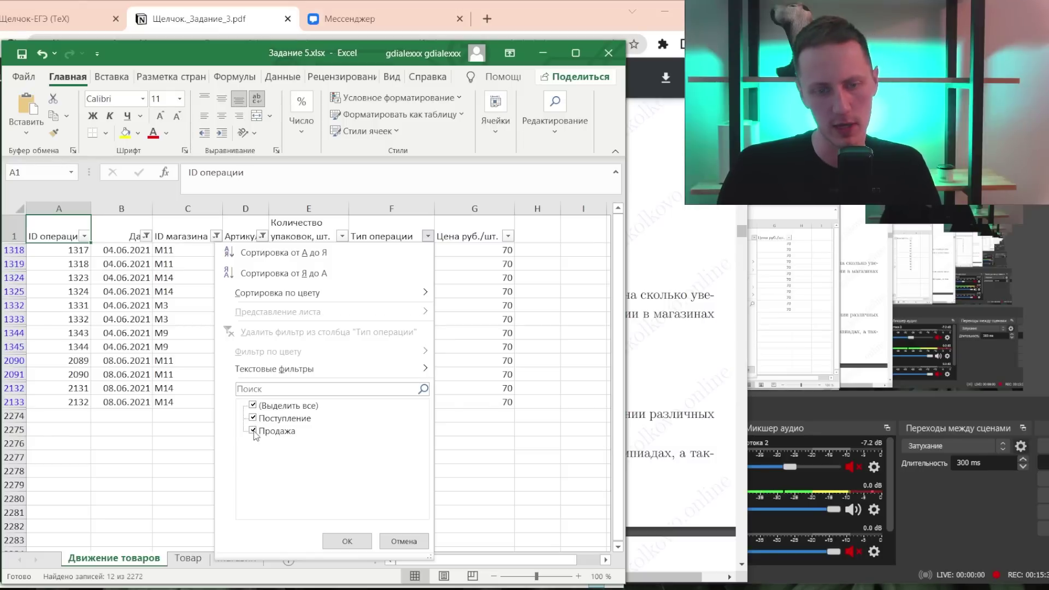
click(344, 540)
click(328, 249)
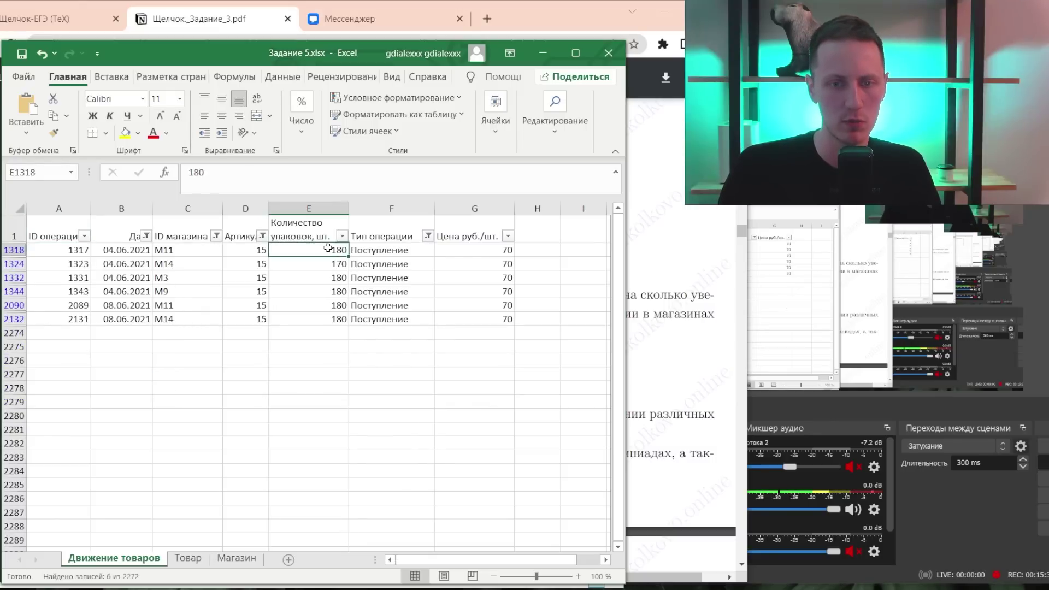
drag(334, 326, 336, 334)
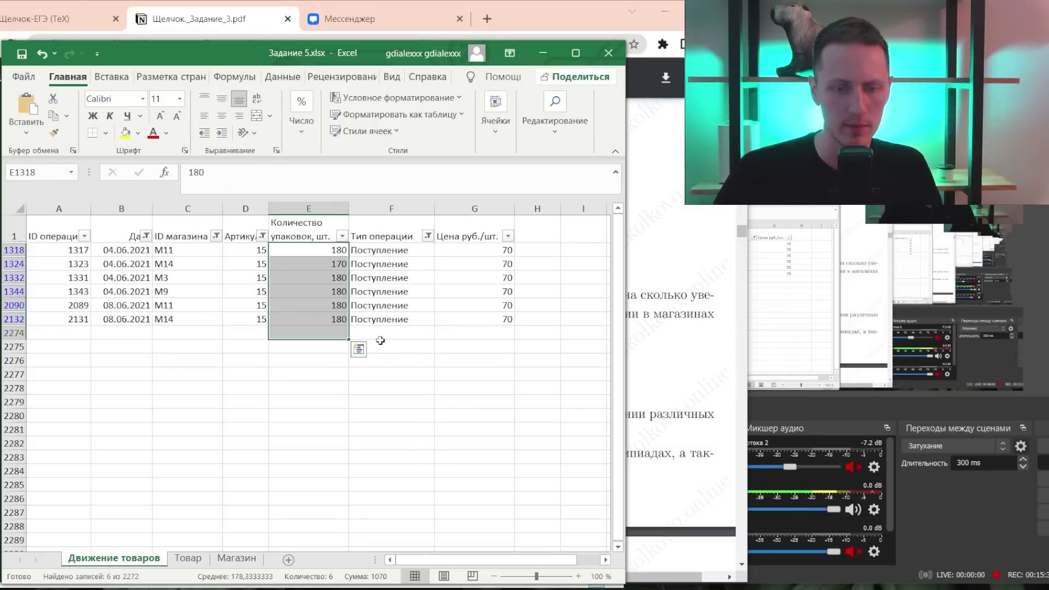
key(shift+Up)
click(552, 223)
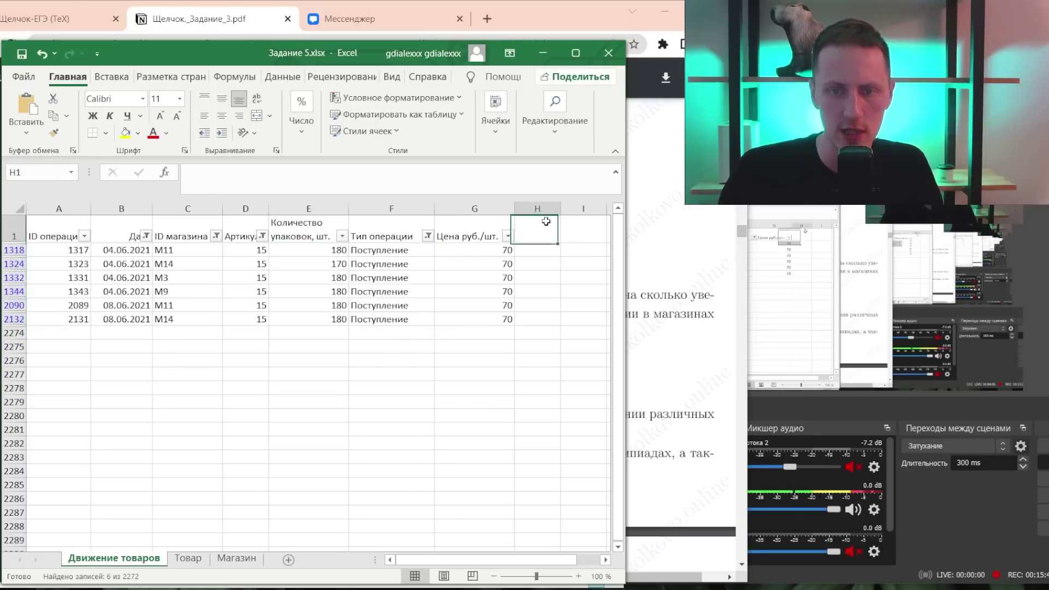
text(1070)
key(Return)
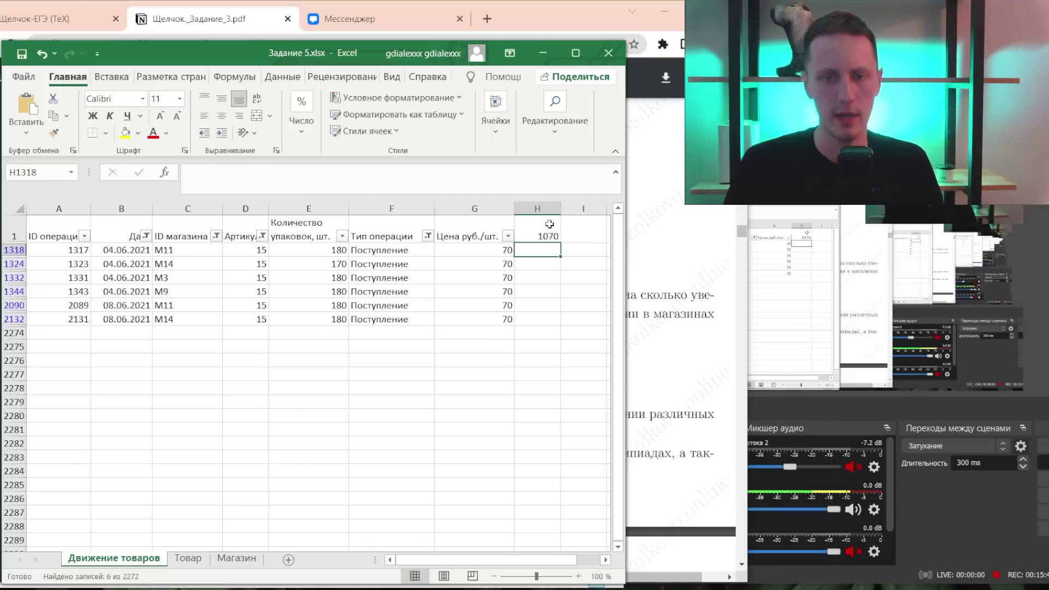
- Filter Тип операции to Продажа only, sum the sold quantities and enter 418 in I1
click(427, 236)
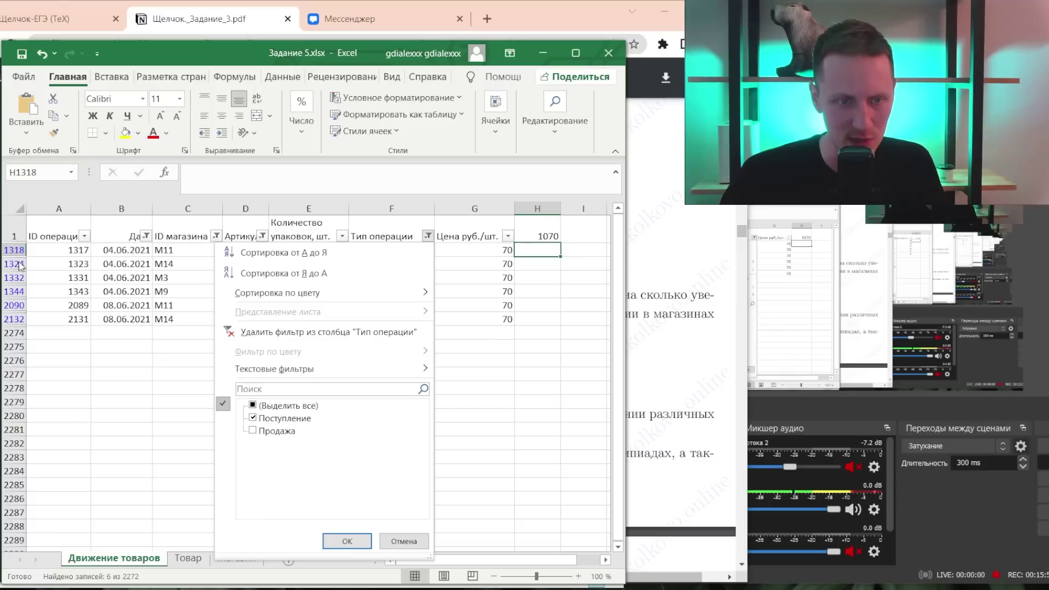
click(273, 418)
click(274, 430)
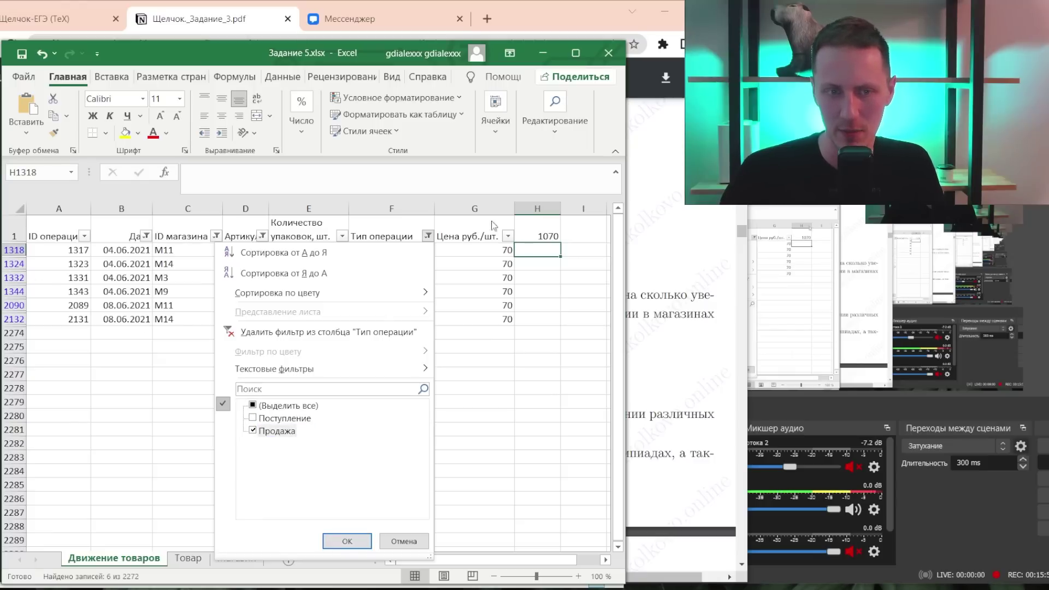
click(347, 541)
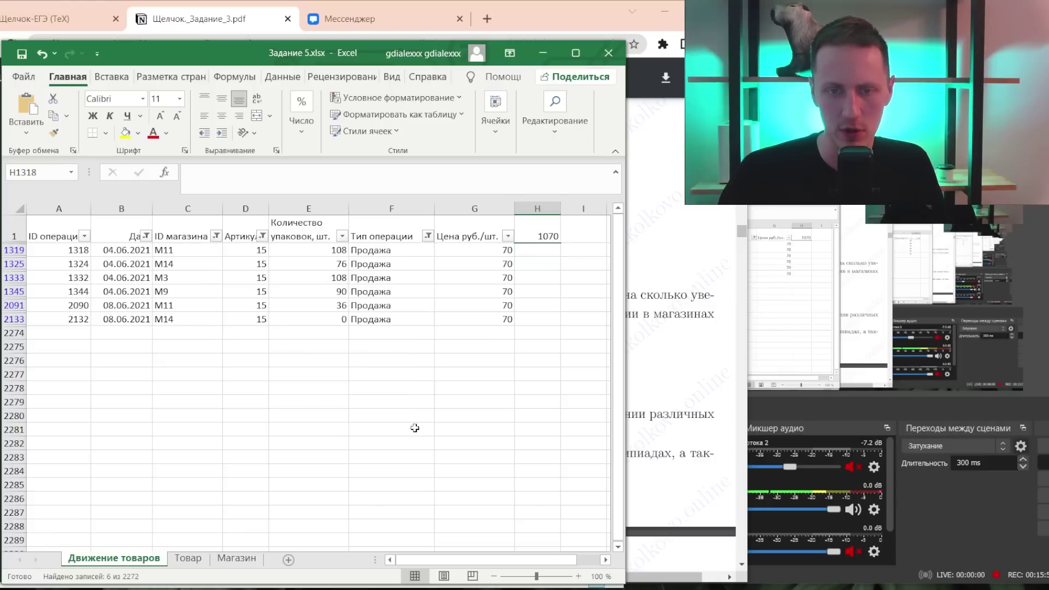
click(344, 250)
shift+click(332, 323)
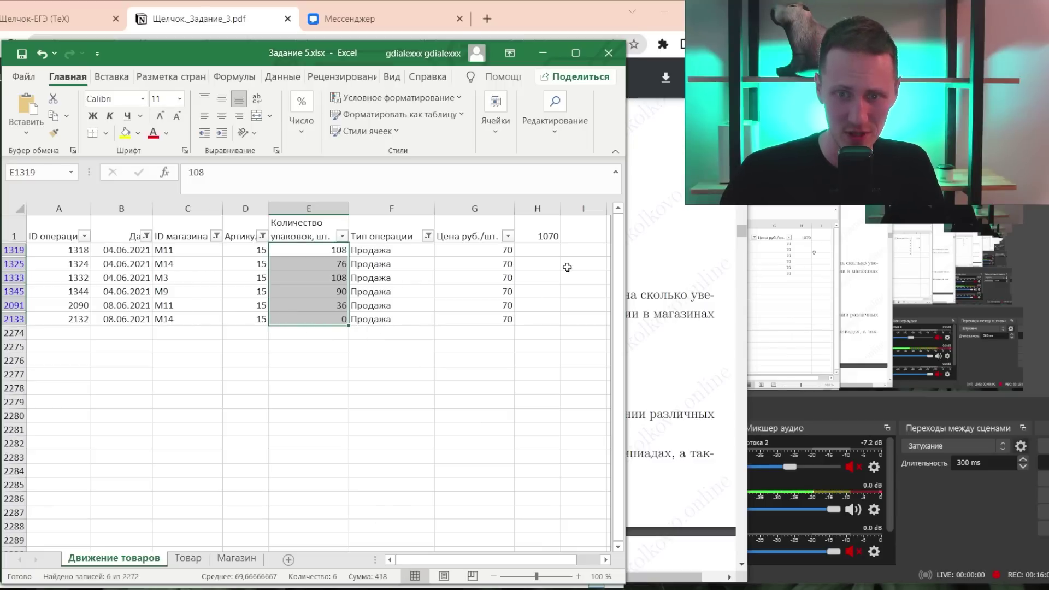
click(578, 239)
text(418)
key(Return)
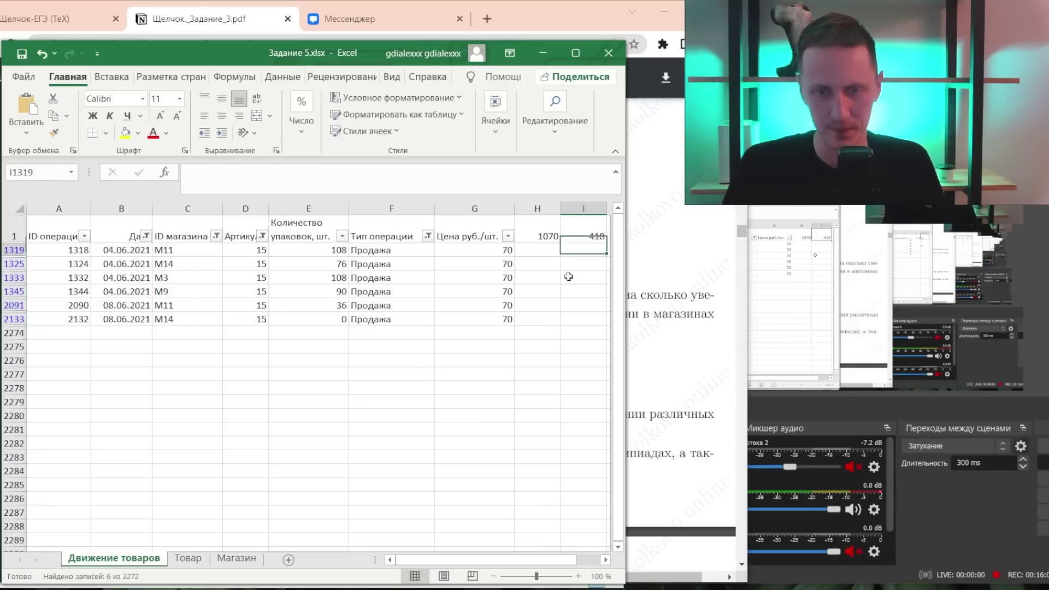
key(alt+Tab)
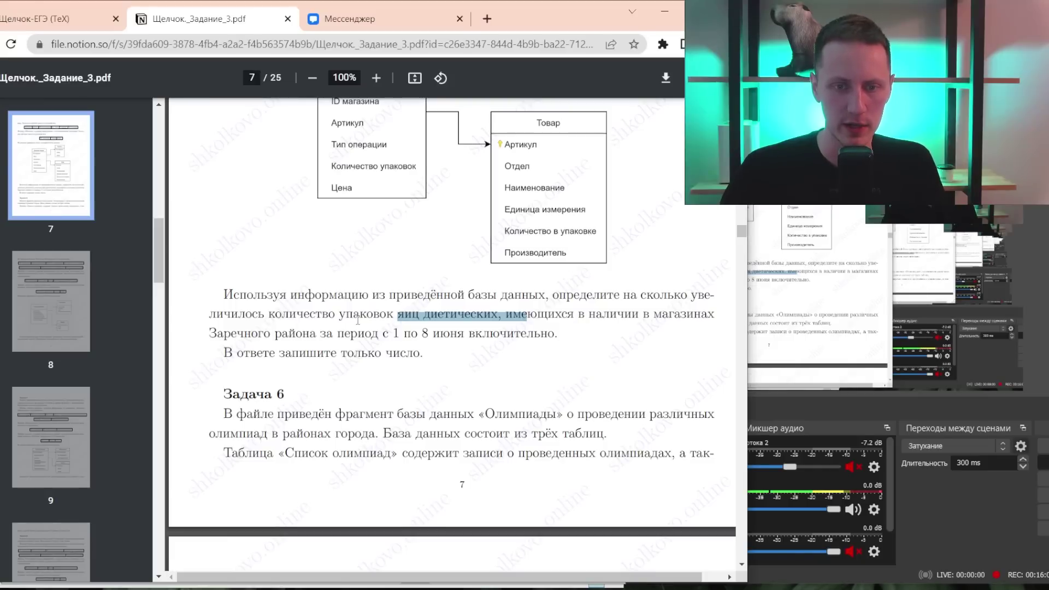
- Enter =H1-I1 in J1 to get the difference 652
double_click(358, 315)
key(alt+Tab)
key(Up)
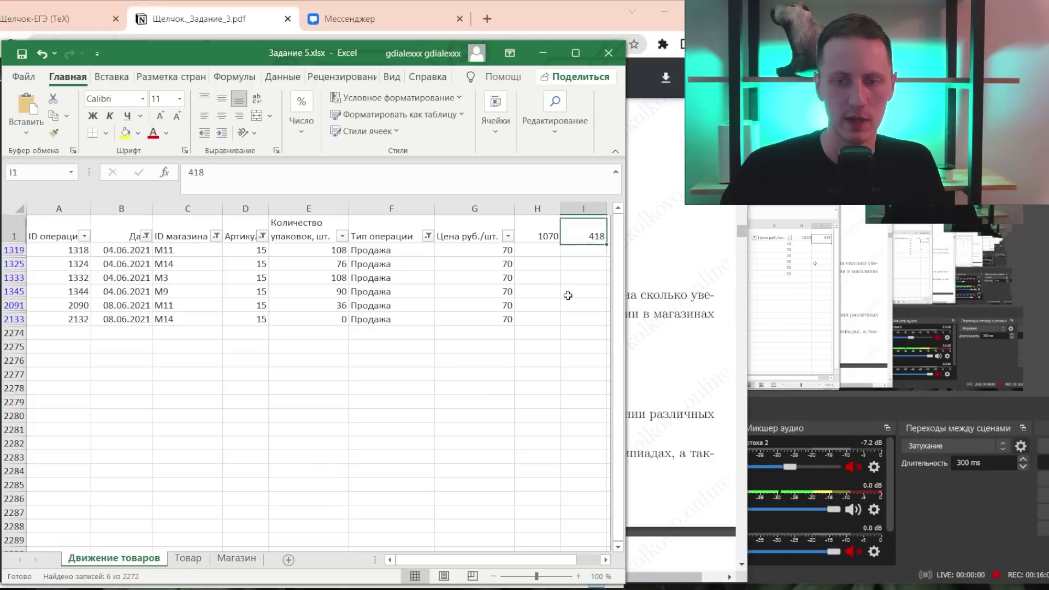
key(Right)
text(=H1)
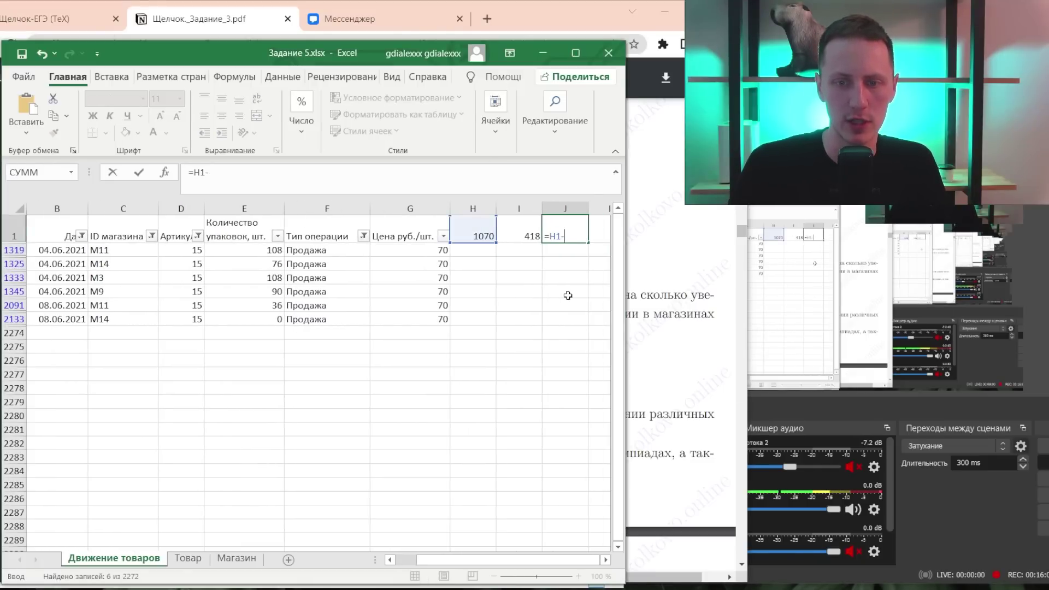
text(-I1)
key(Return)
key(Up)
- Check the PDF answer key, which lists 290 for task 5, against the 652 result
key(alt+Tab)
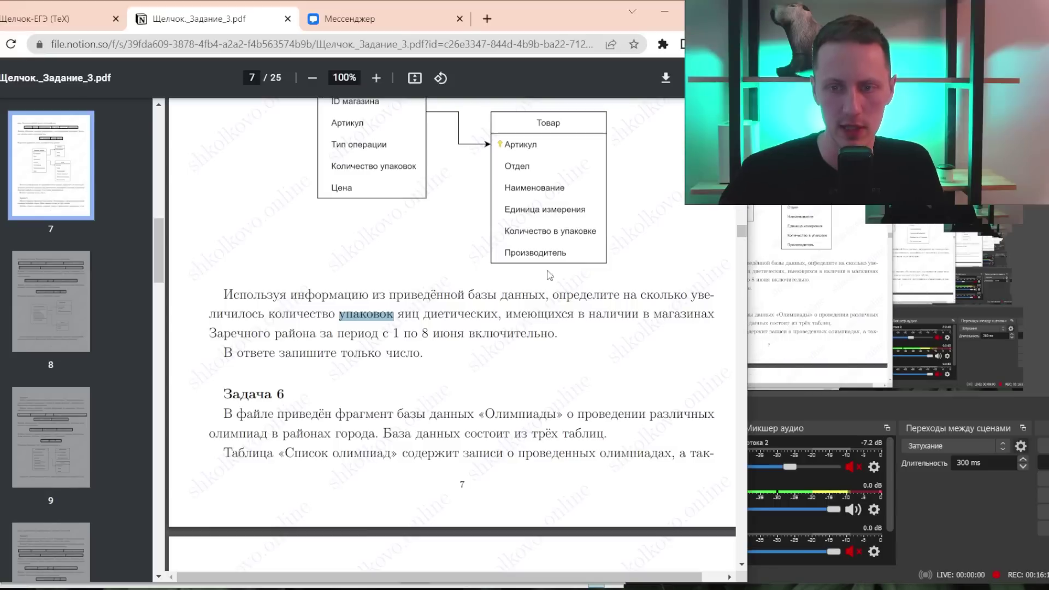
drag(741, 234, 742, 528)
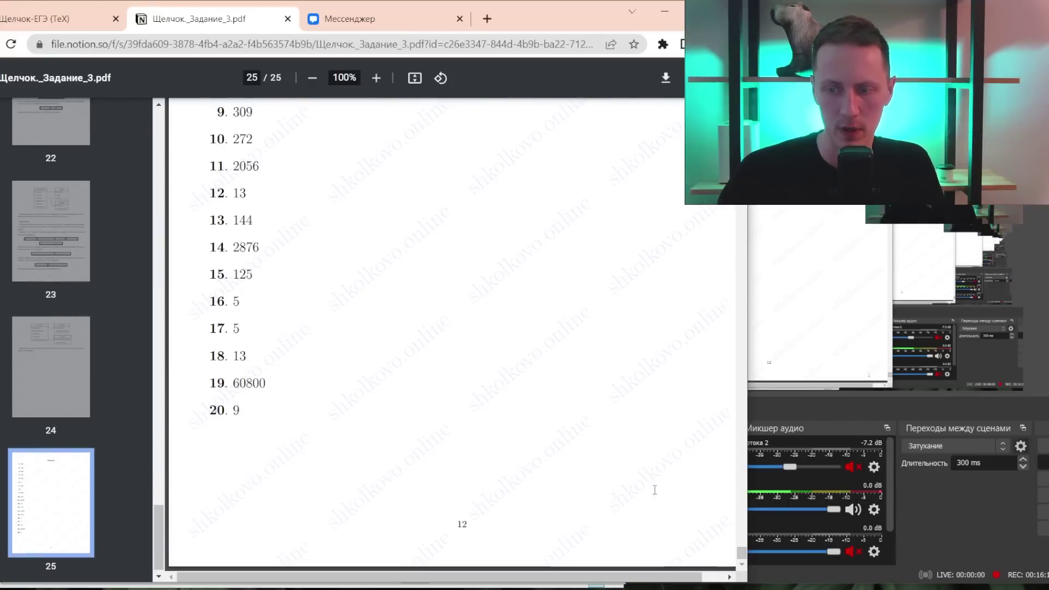
scroll(284, 262, up, 5)
scroll(265, 227, up, 1)
scroll(256, 273, up, 1)
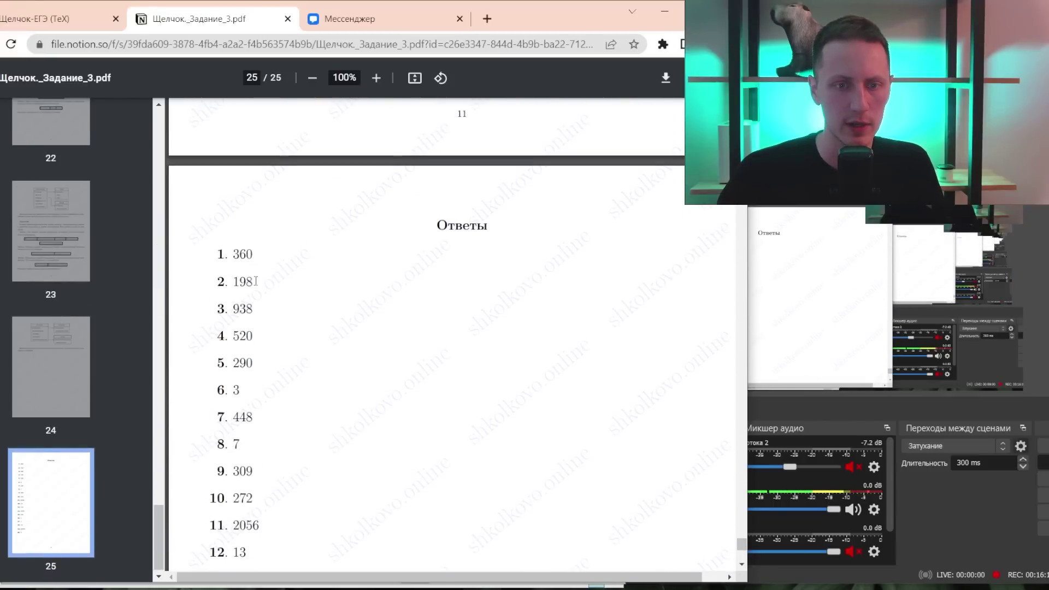
double_click(249, 362)
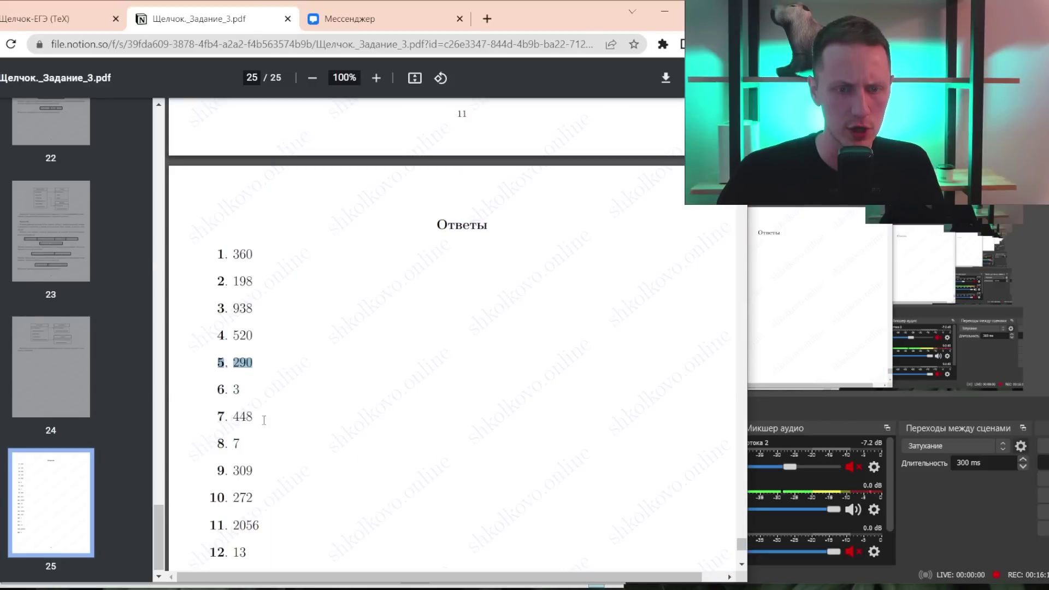
key(alt+Tab)
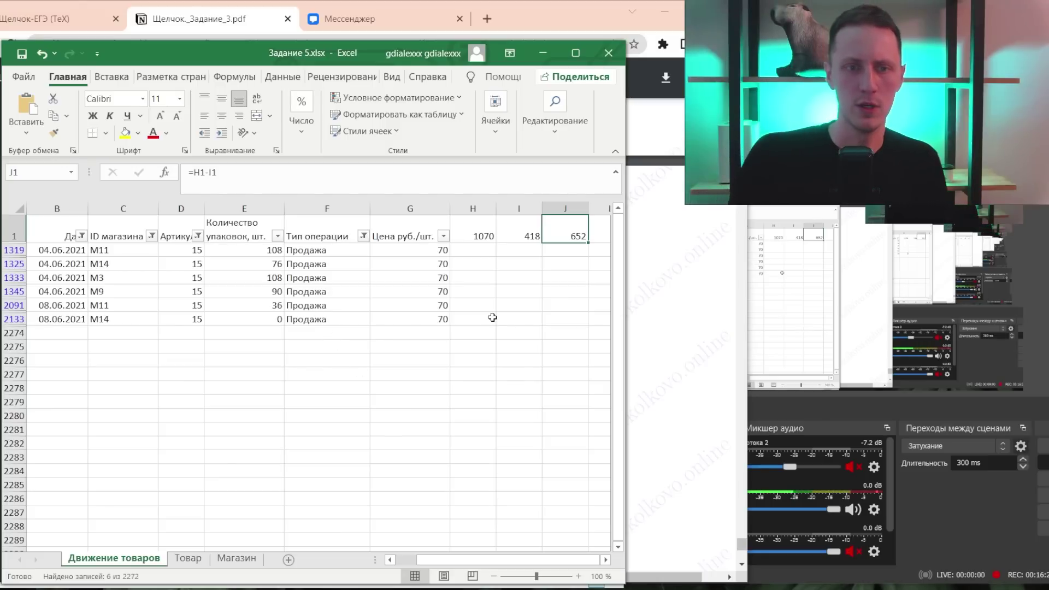
click(645, 277)
- Scroll the PDF from page 6 to page 7 until Задача 6 comes into view
drag(741, 543, 494, 315)
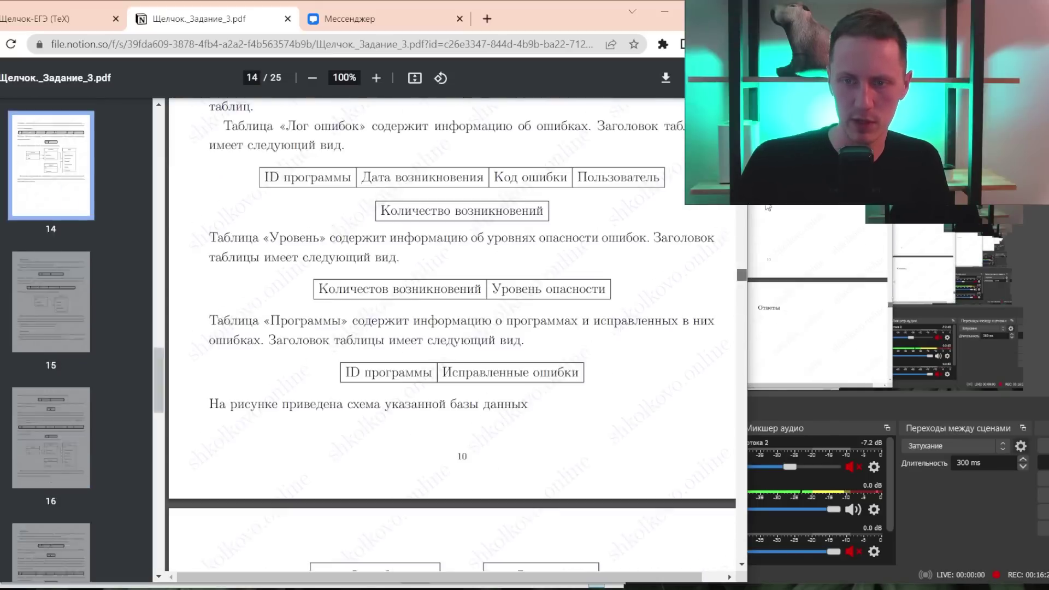
scroll(494, 315, down, 10)
scroll(493, 305, down, 10)
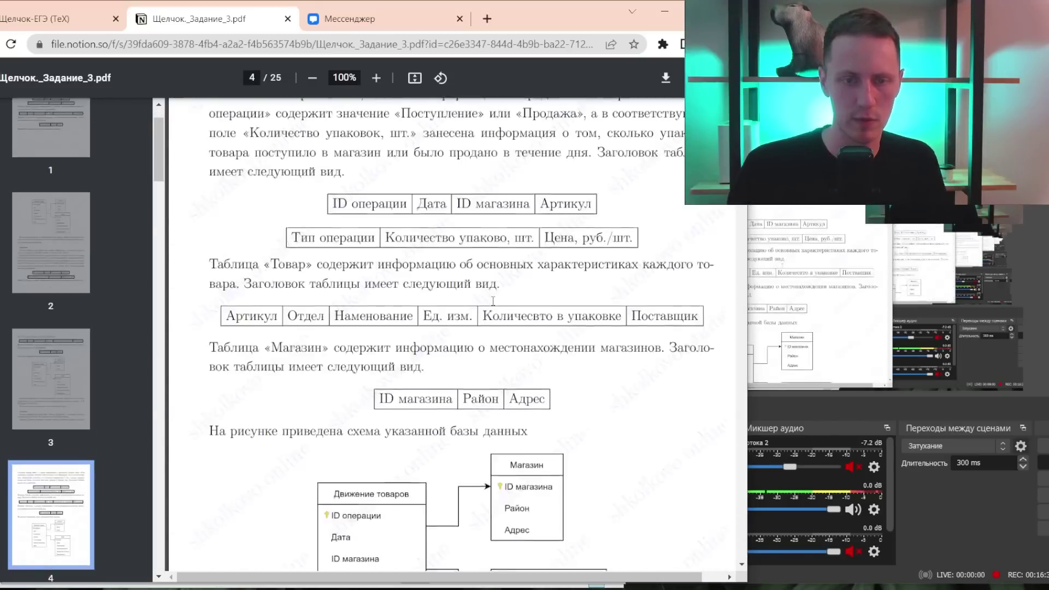
scroll(493, 295, down, 10)
scroll(493, 283, down, 10)
scroll(493, 284, down, 6)
scroll(494, 286, down, 5)
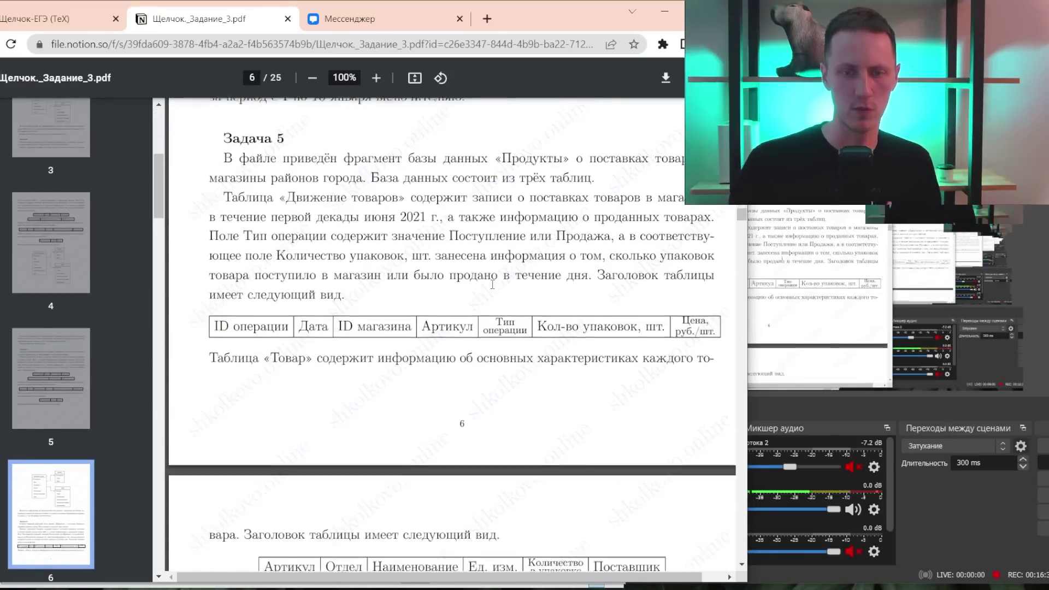
scroll(496, 290, up, 1)
scroll(497, 292, down, 1)
scroll(498, 295, down, 3)
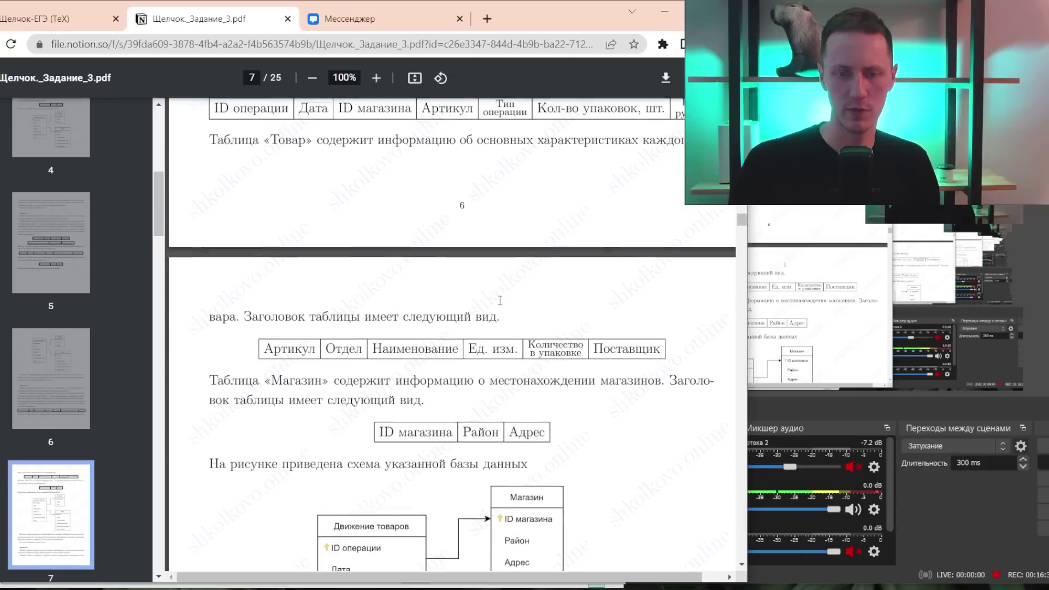
scroll(499, 298, down, 4)
scroll(500, 299, down, 1)
scroll(500, 295, down, 6)
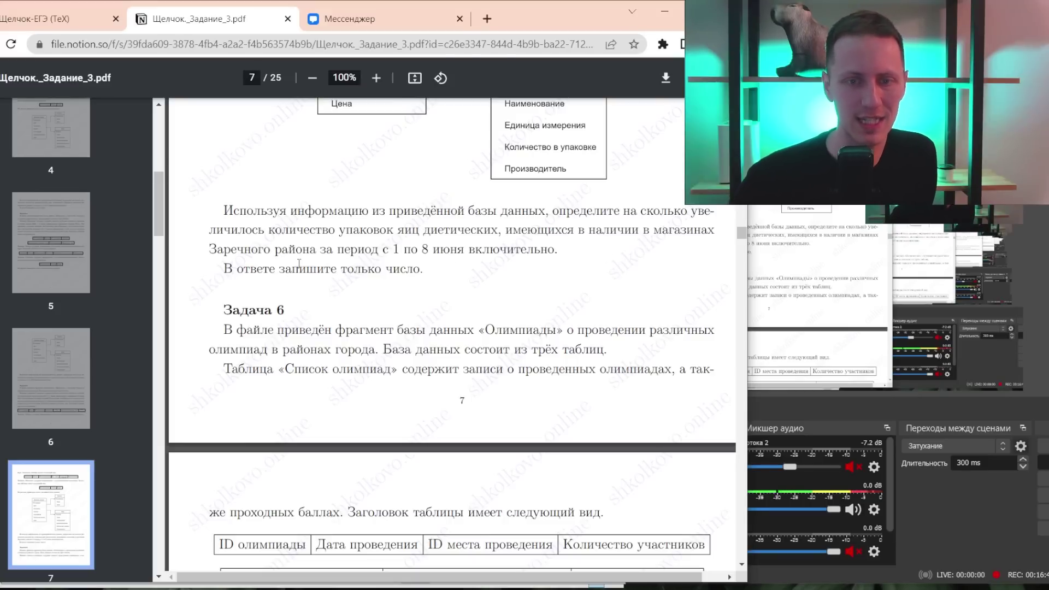
- Look over the Магазин sheet and the ID магазина filter, ending on the Товар product sheet
key(alt+Tab)
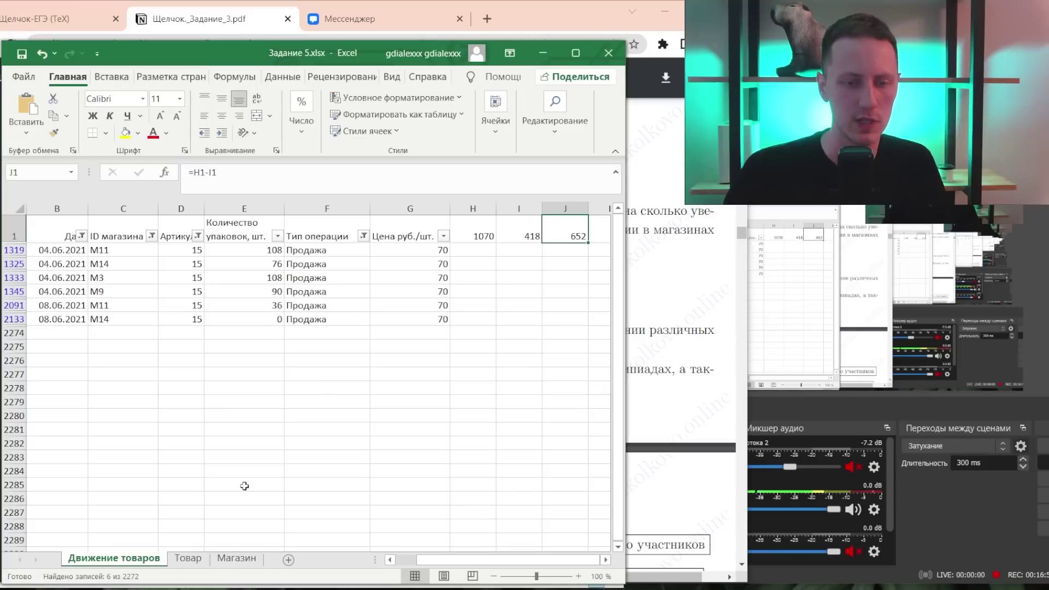
click(236, 558)
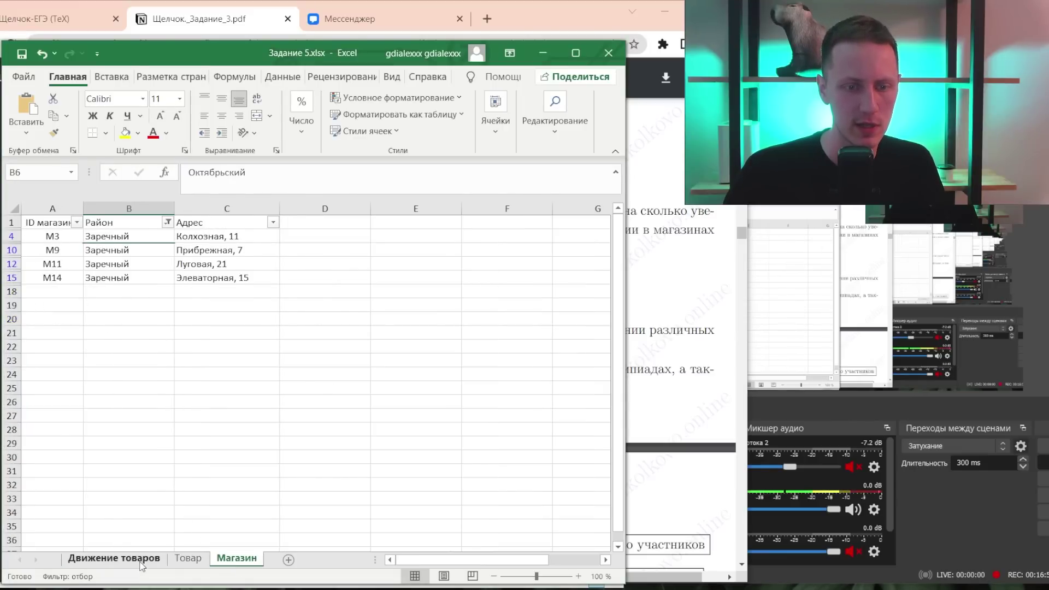
click(114, 557)
click(151, 236)
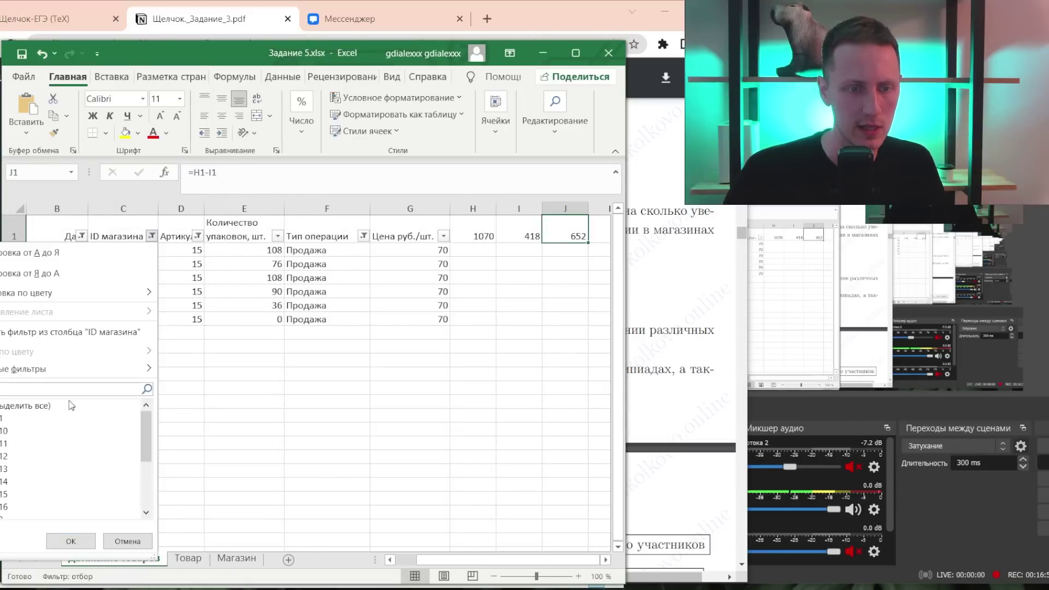
scroll(3, 490, down, 3)
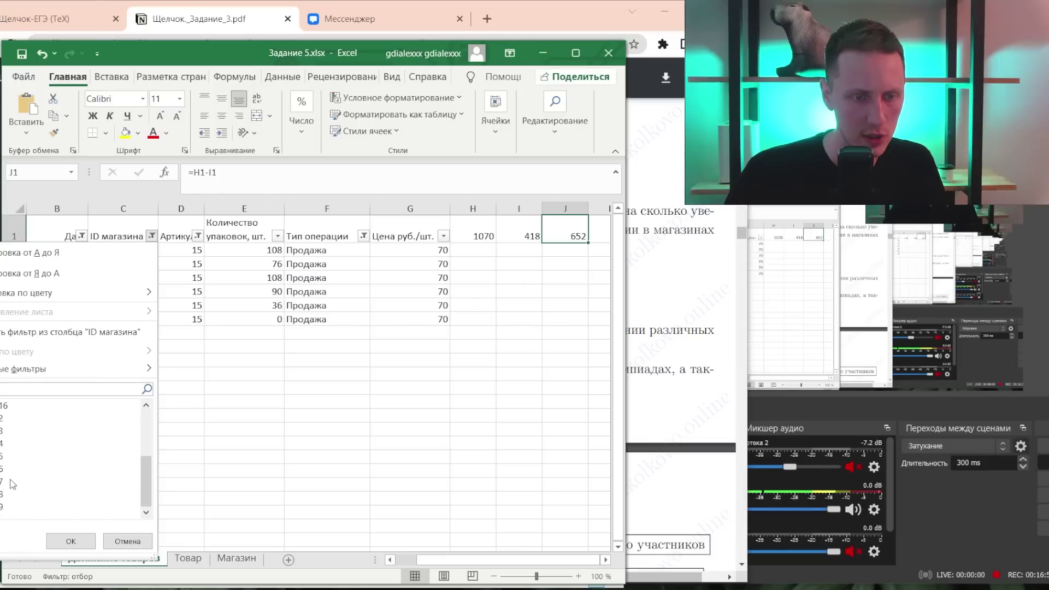
click(128, 540)
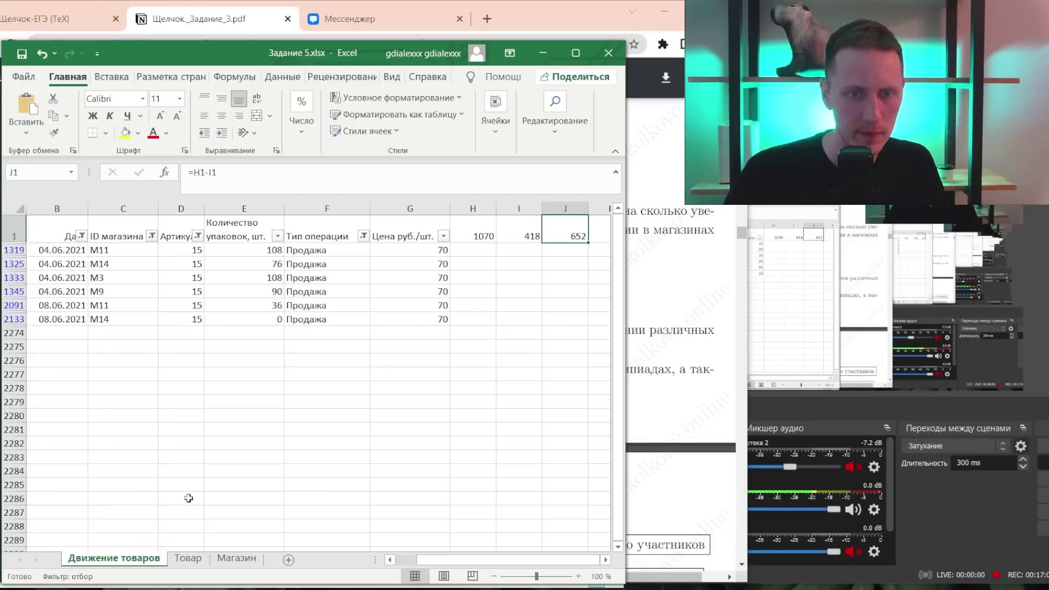
click(188, 557)
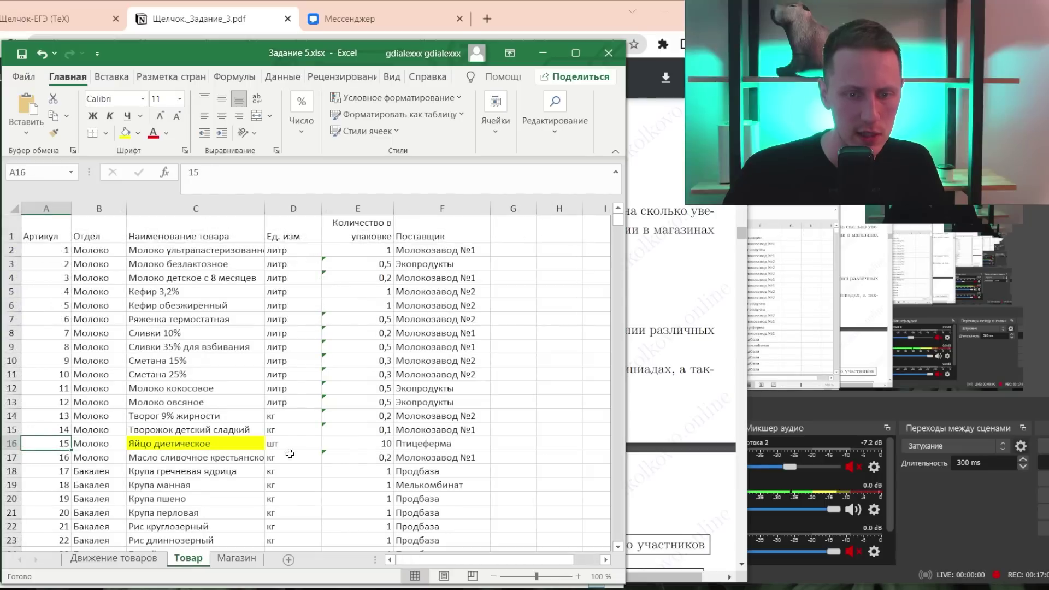
- Search Товар for 'диетиче' to find Яйцо диетическое as article 15, then return to Движение товаров
scroll(289, 454, down, 4)
key(ctrl+f)
text(z)
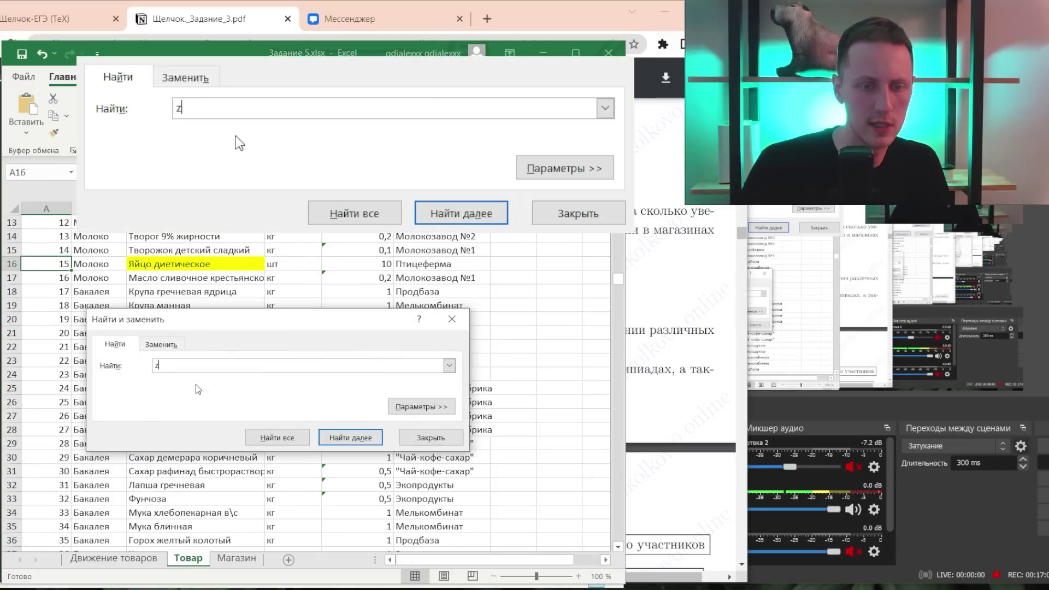
key(BackSpace)
text(диет)
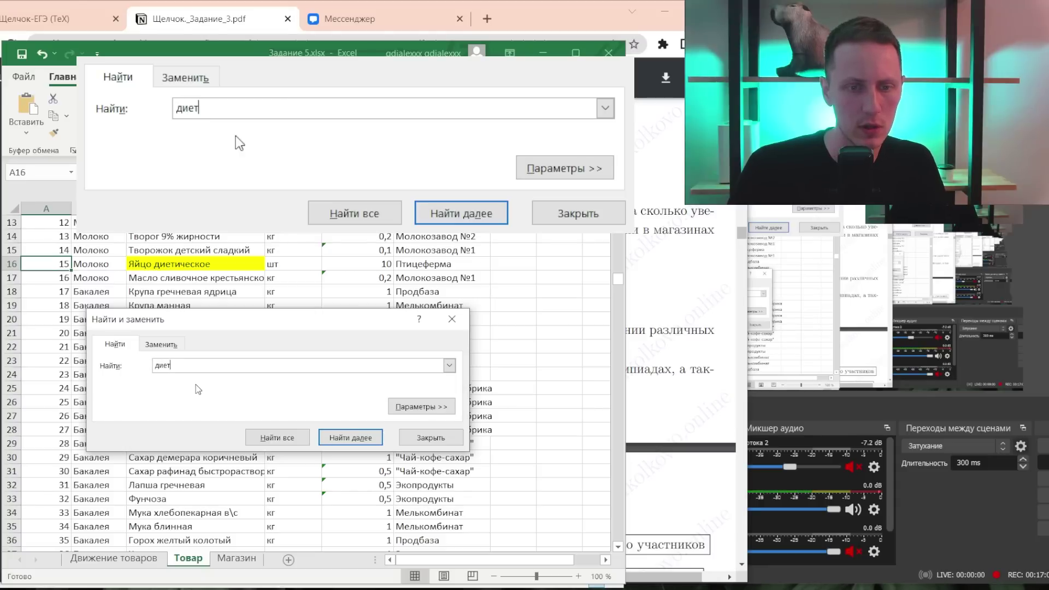
text(ическое)
key(Return)
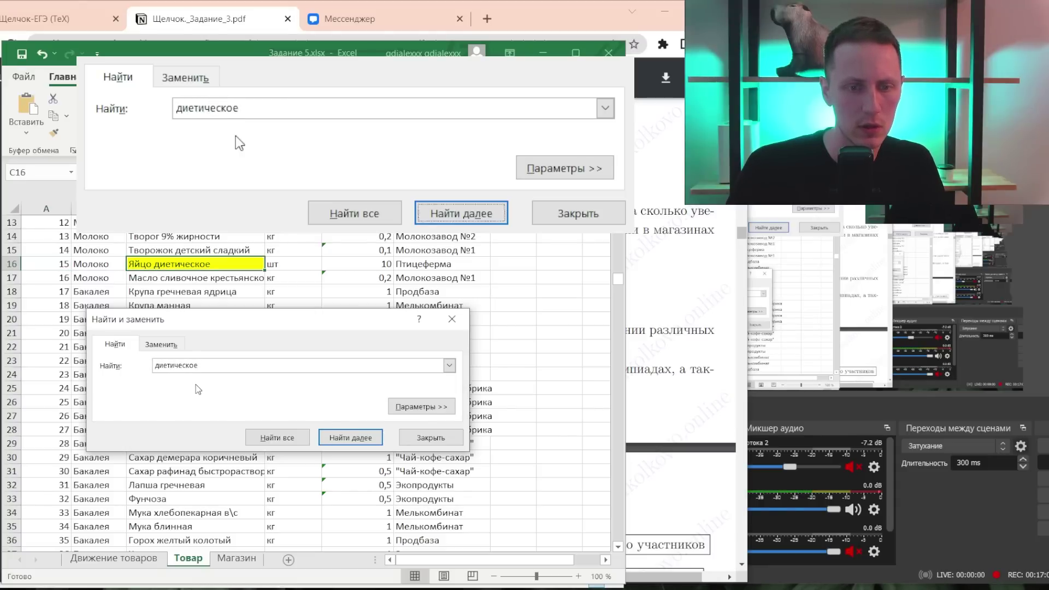
key(BackSpace)
key(BackSpace)
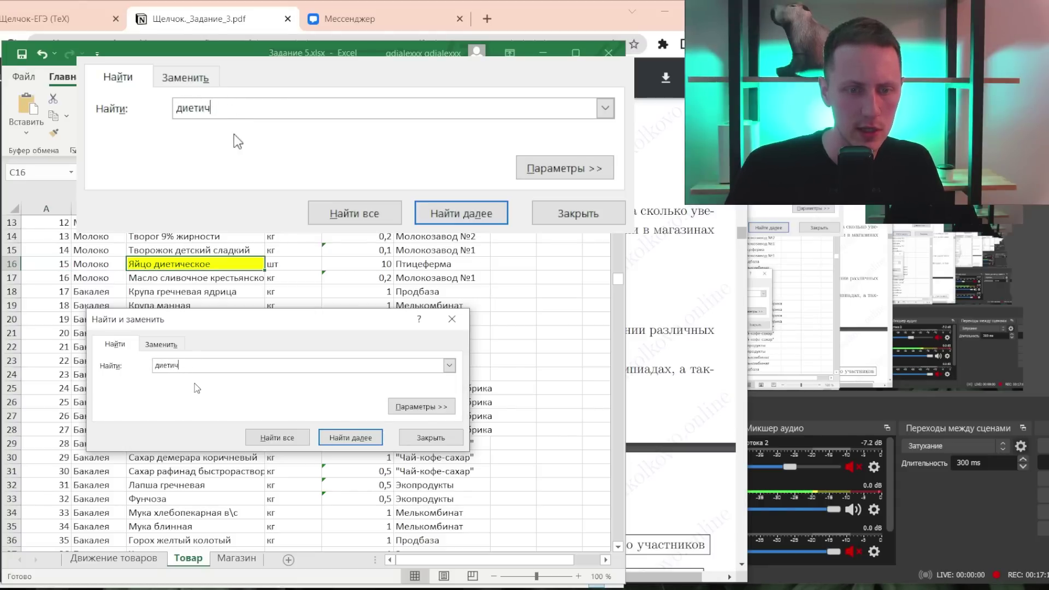
key(Escape)
key(Home)
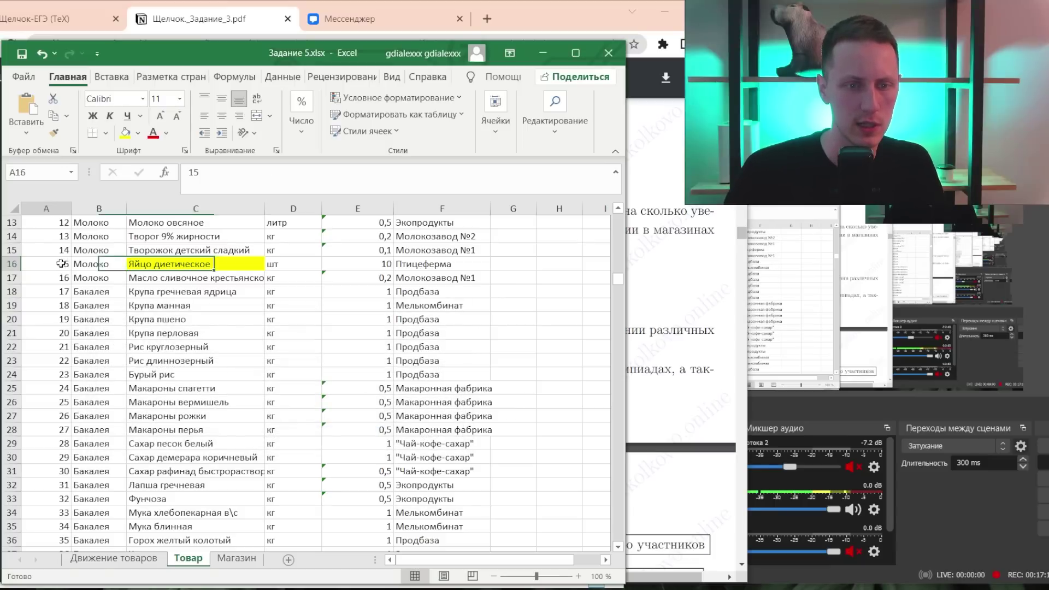
click(111, 559)
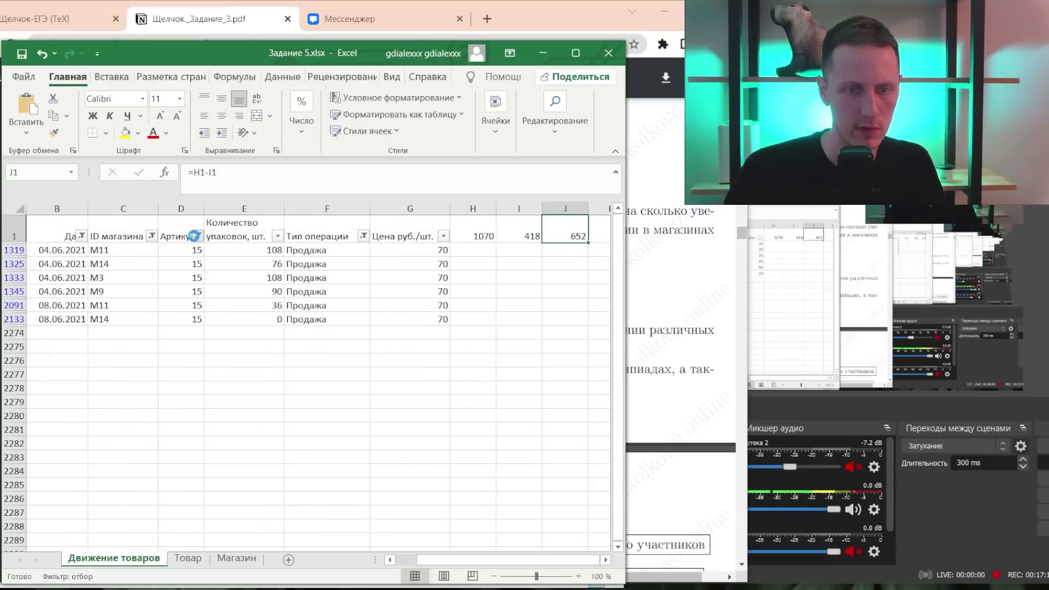
- Inspect the Артикул and Дата filters and show both Поступление and Продажа rows
click(196, 236)
click(173, 540)
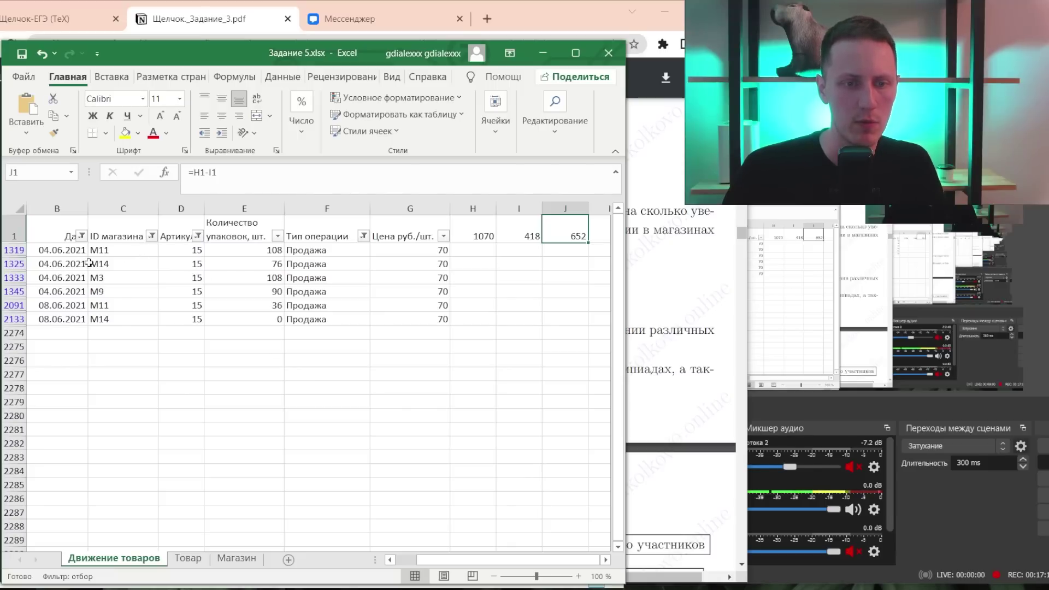
click(231, 239)
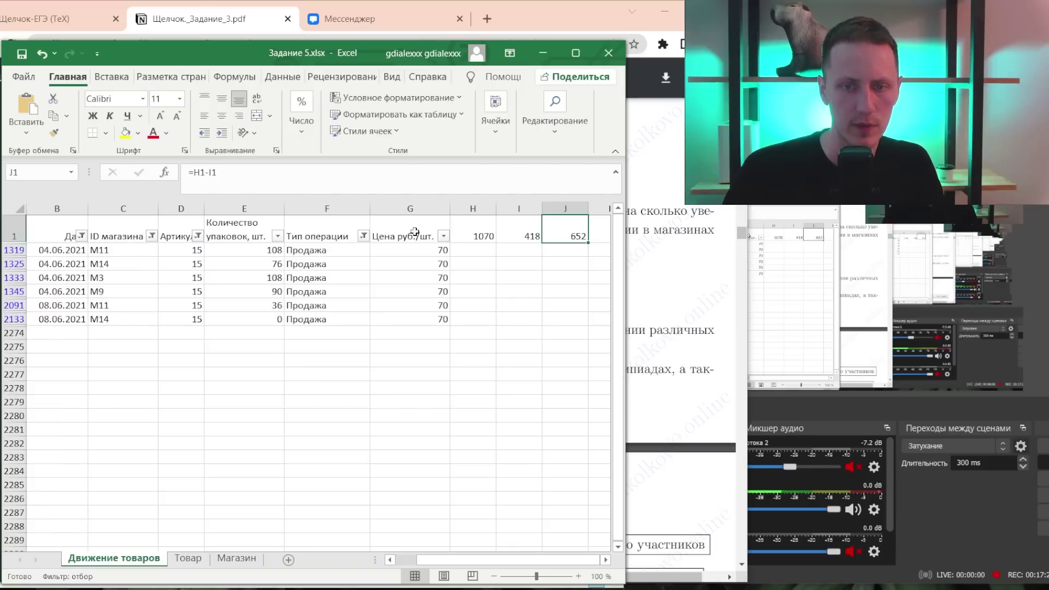
click(363, 236)
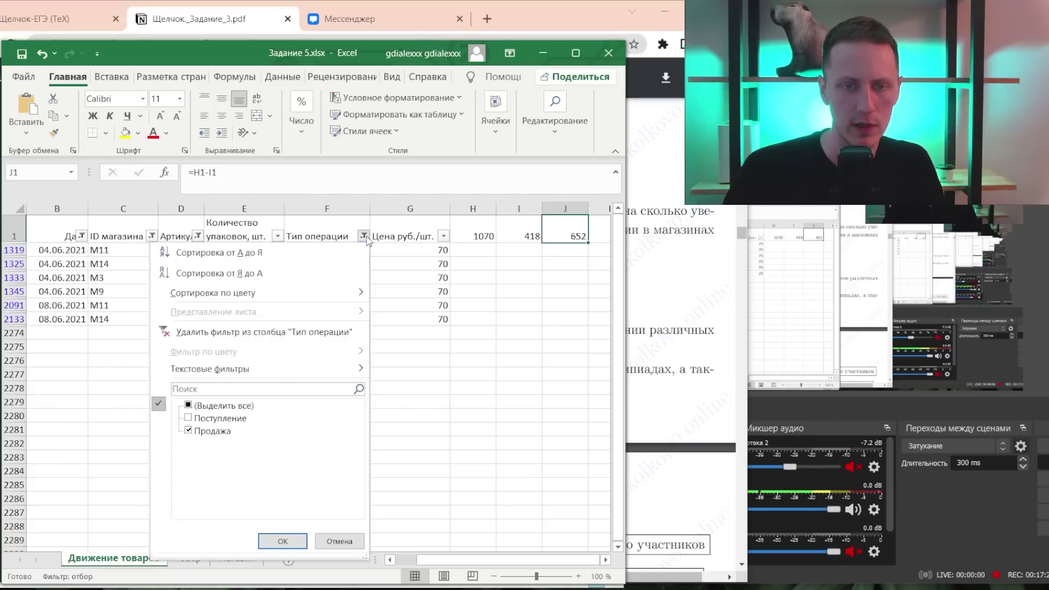
click(198, 406)
click(282, 541)
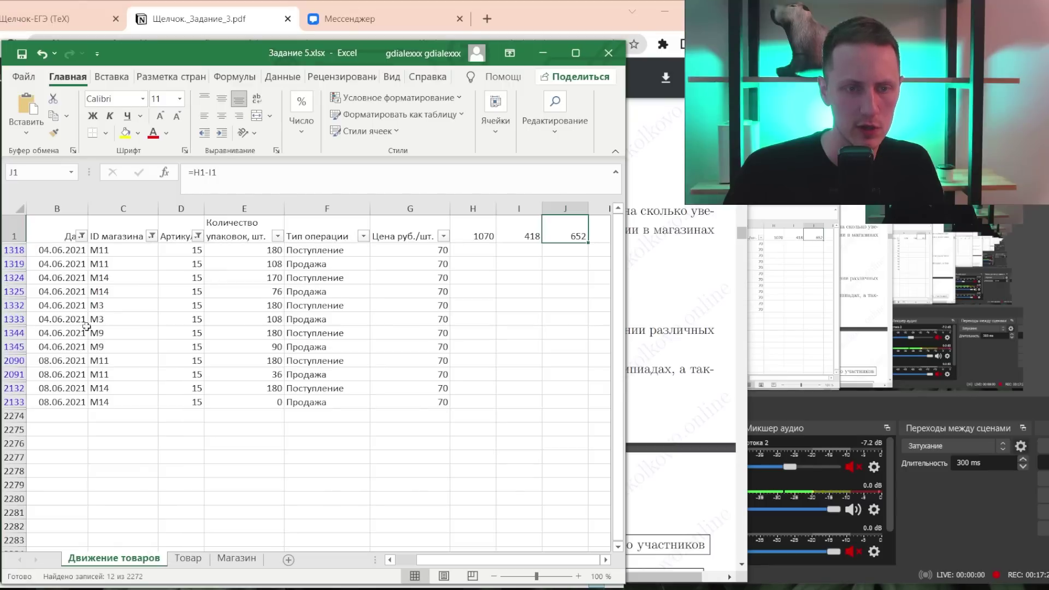
click(82, 236)
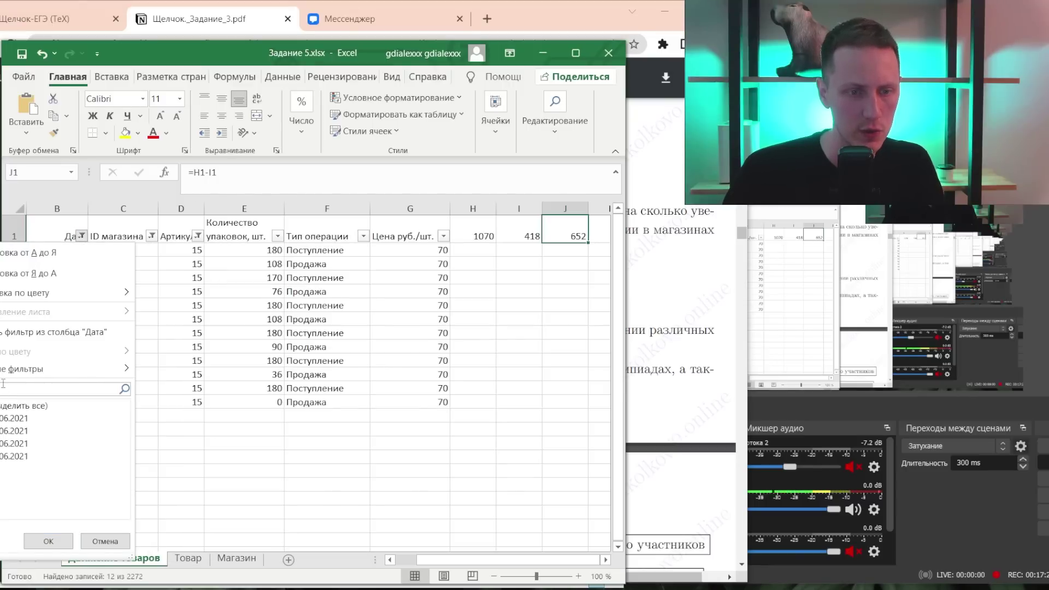
- Glance at the task PDF and recheck the kept Дата filter values
click(629, 363)
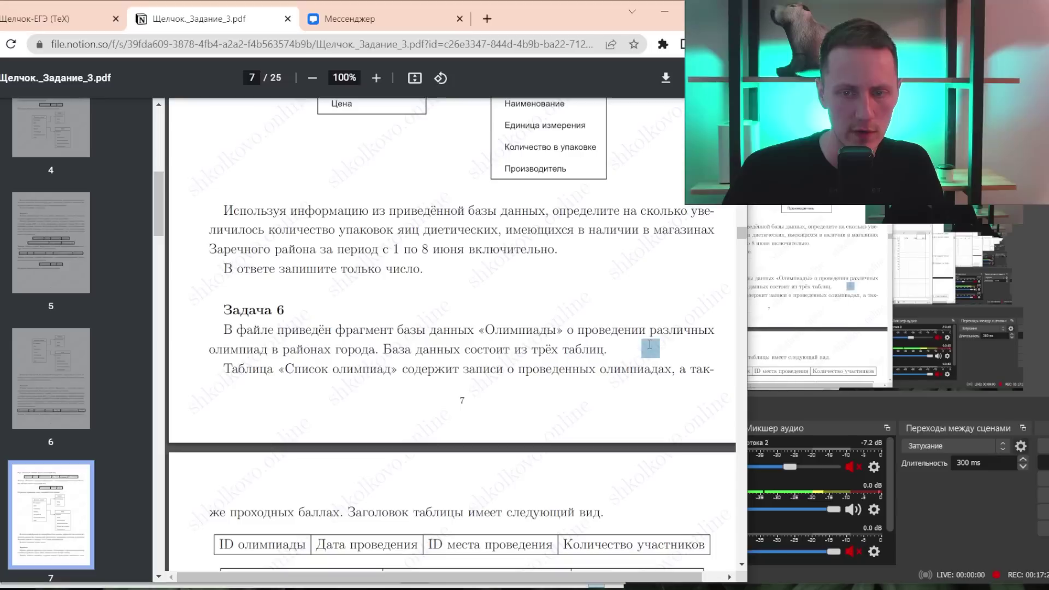
key(alt+Tab)
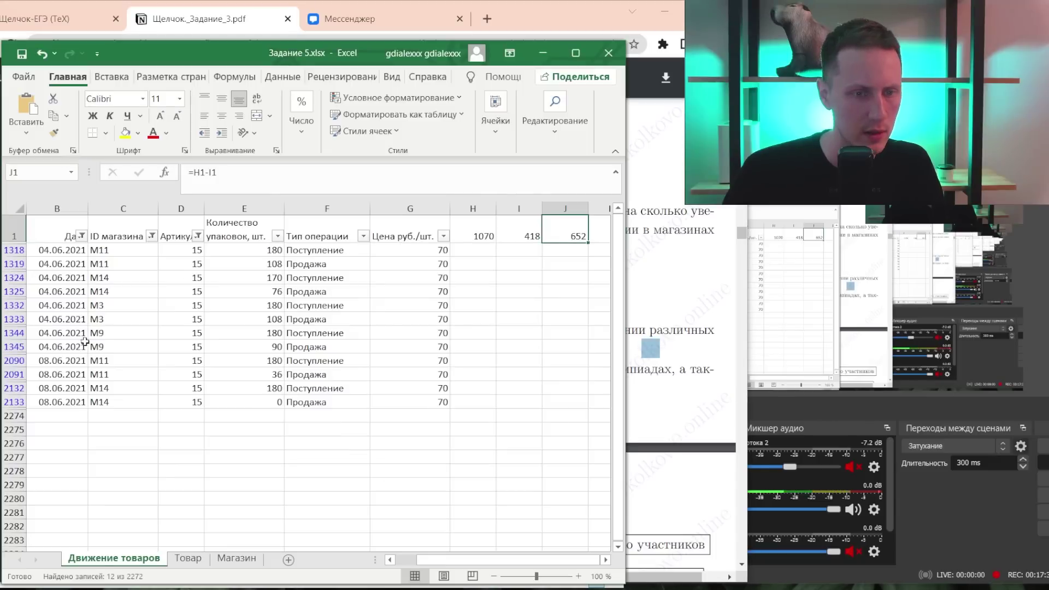
click(82, 236)
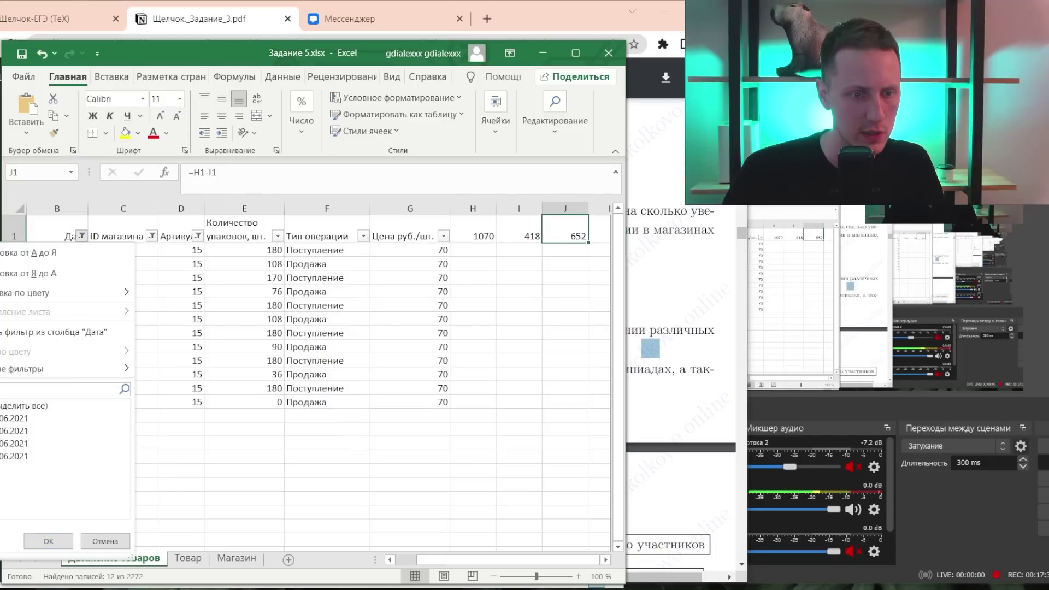
click(105, 541)
- Filter Тип операции to Поступление only and compare the quantity sum with 1070 in H1
click(362, 236)
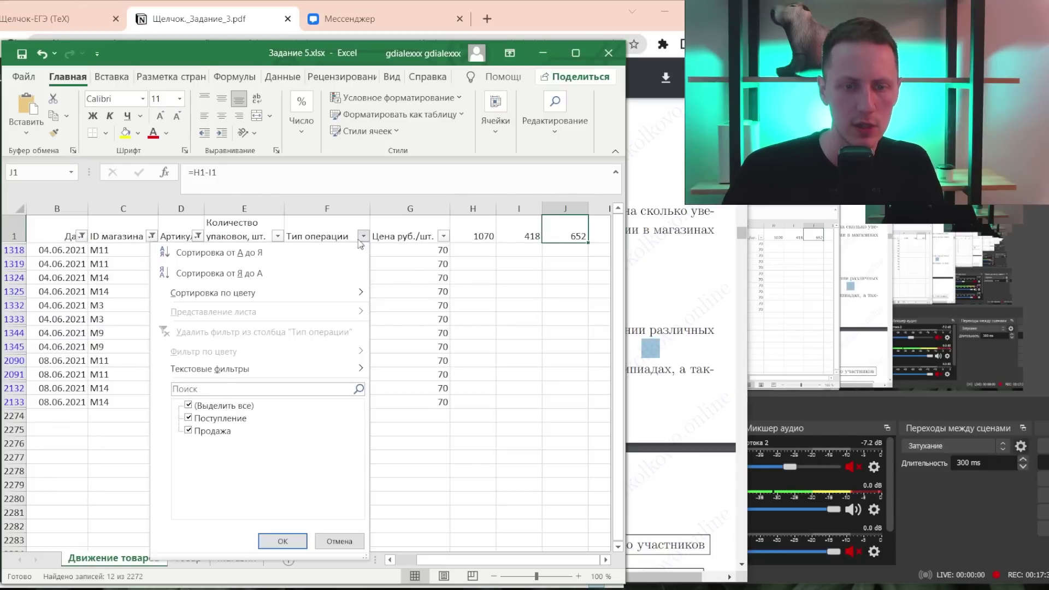
click(207, 432)
click(288, 541)
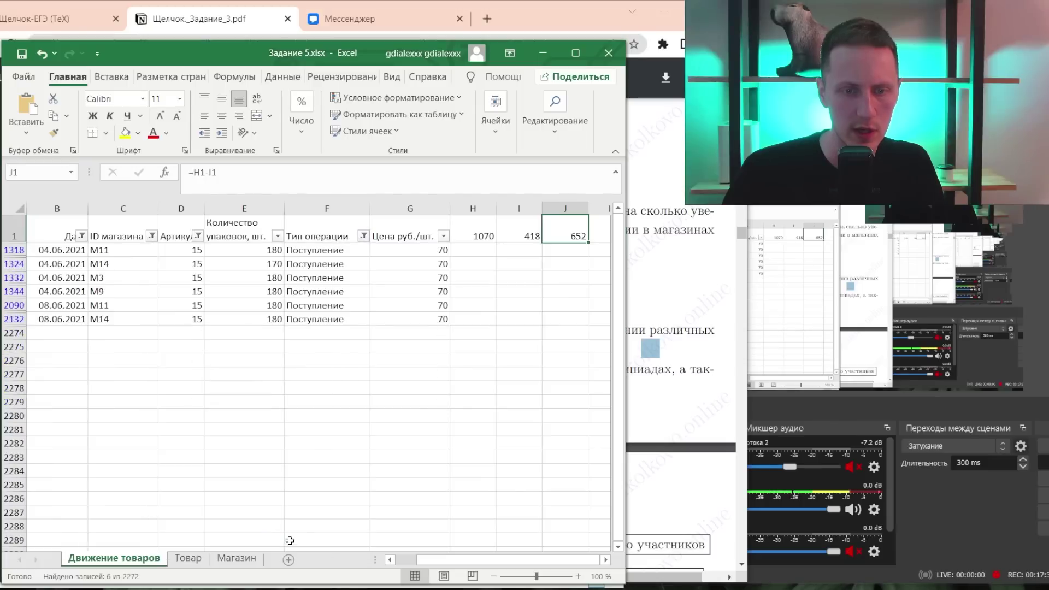
click(249, 252)
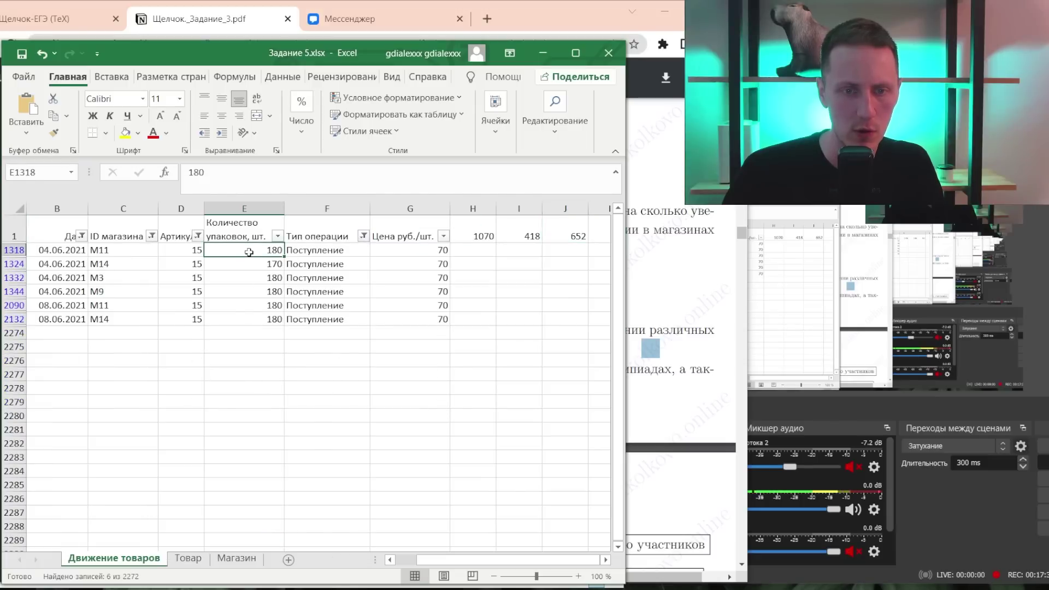
shift+click(254, 322)
click(491, 225)
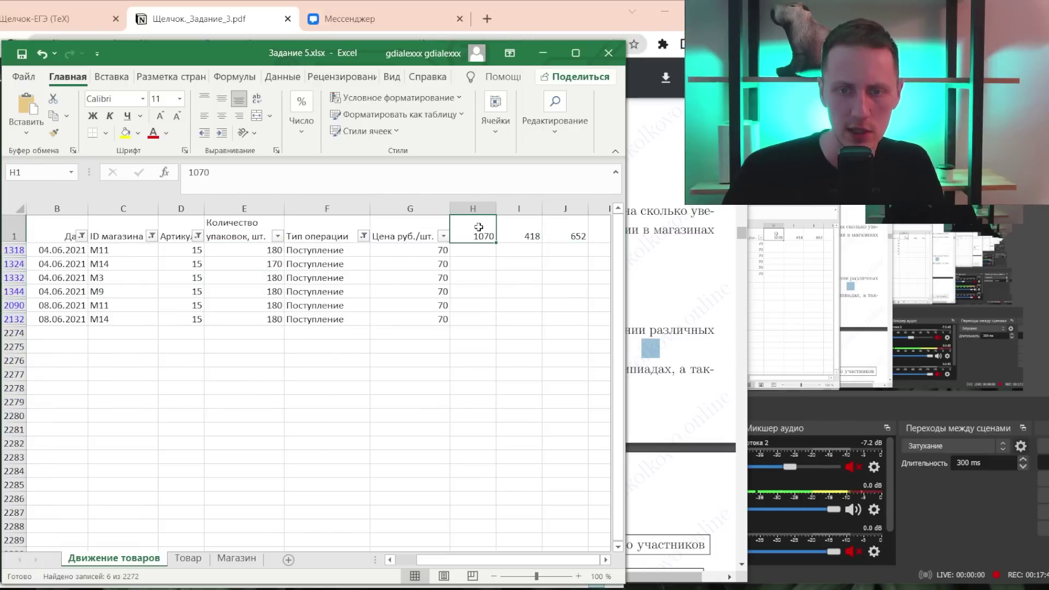
key(alt+Tab)
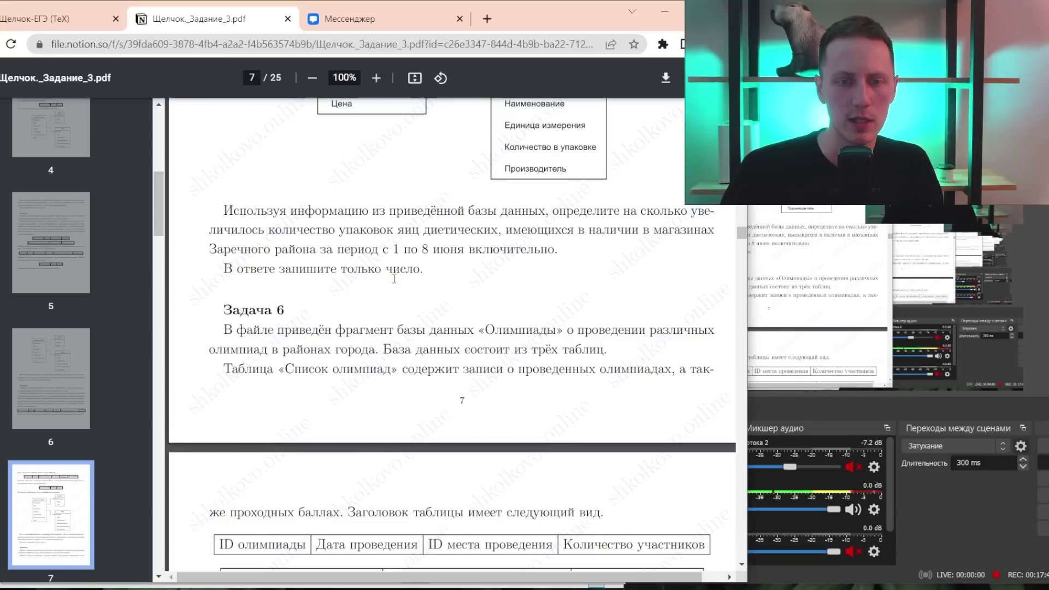
- Filter Тип операции to Продажа only and select the six sale quantities to see their sum
scroll(393, 279, up, 3)
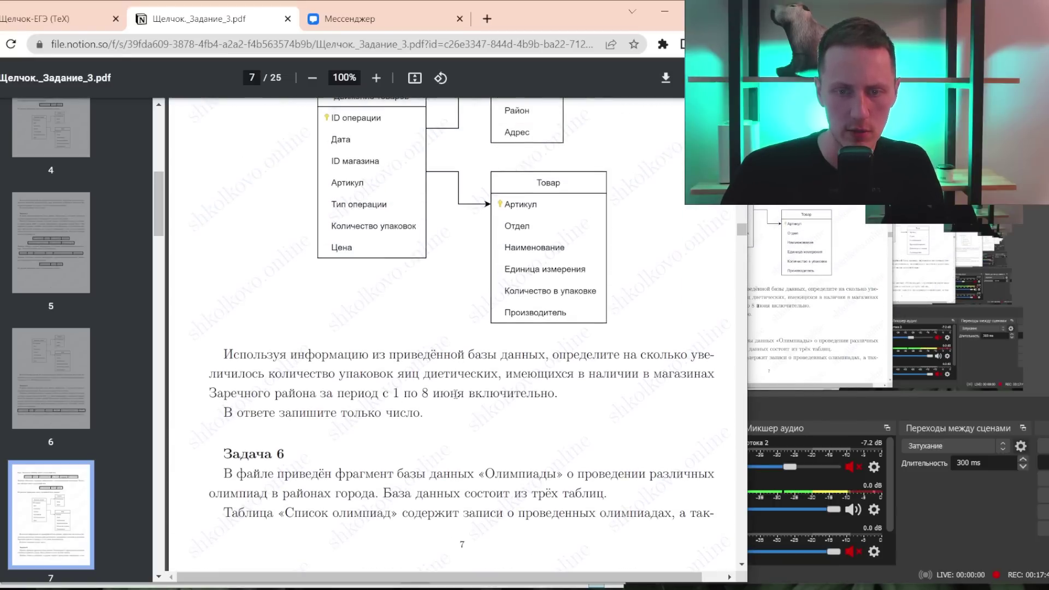
key(alt+Tab)
click(277, 236)
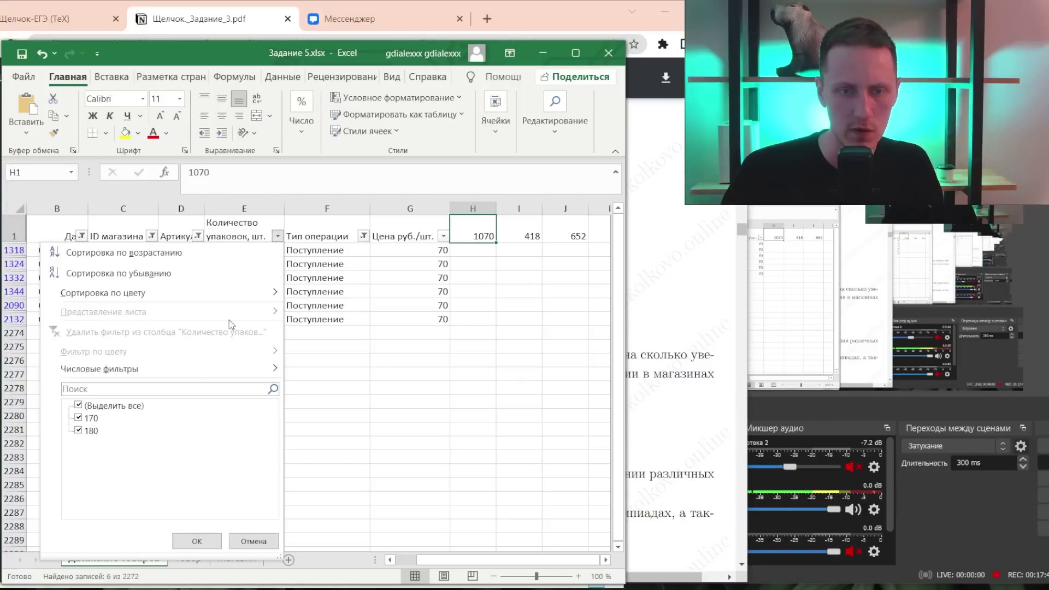
key(Escape)
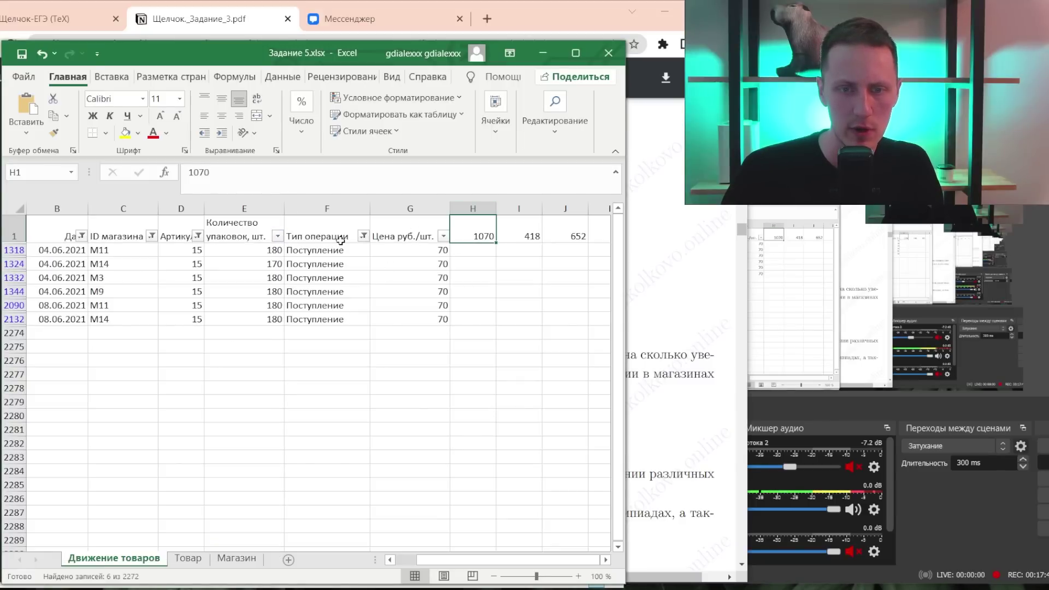
click(364, 236)
click(189, 407)
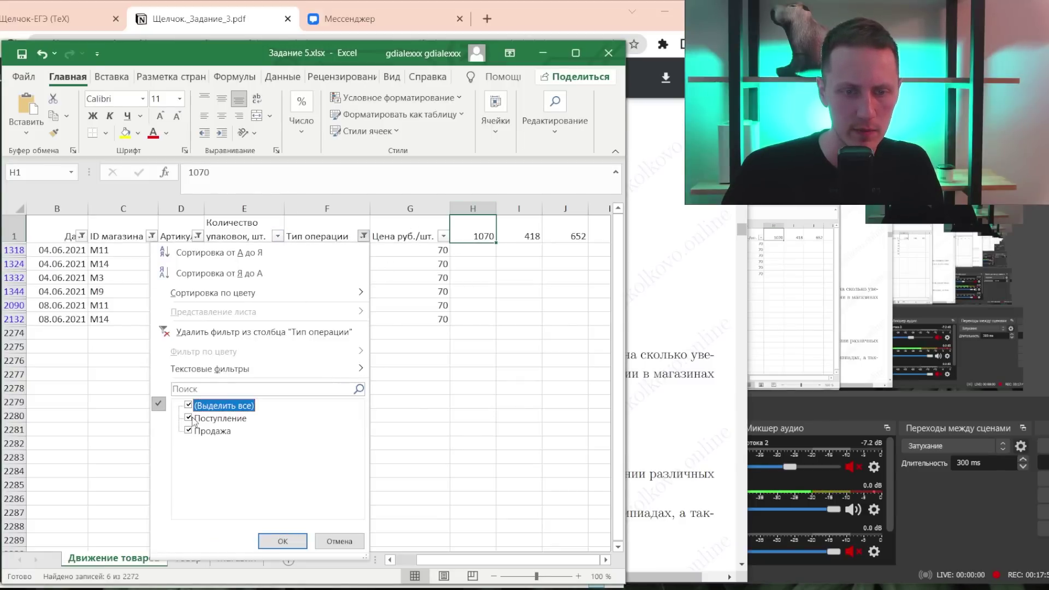
click(195, 418)
click(283, 540)
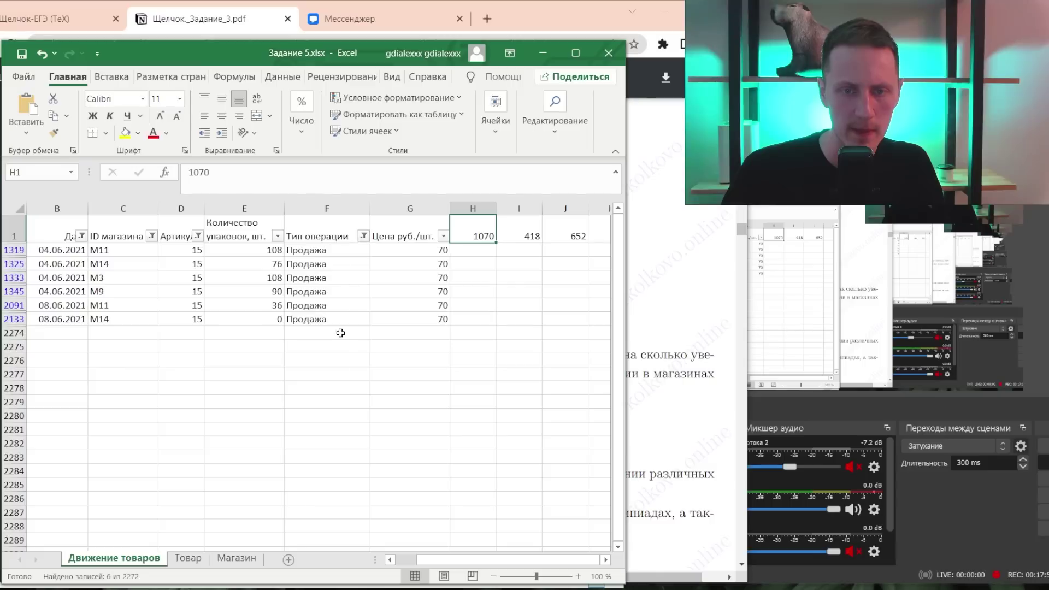
click(266, 250)
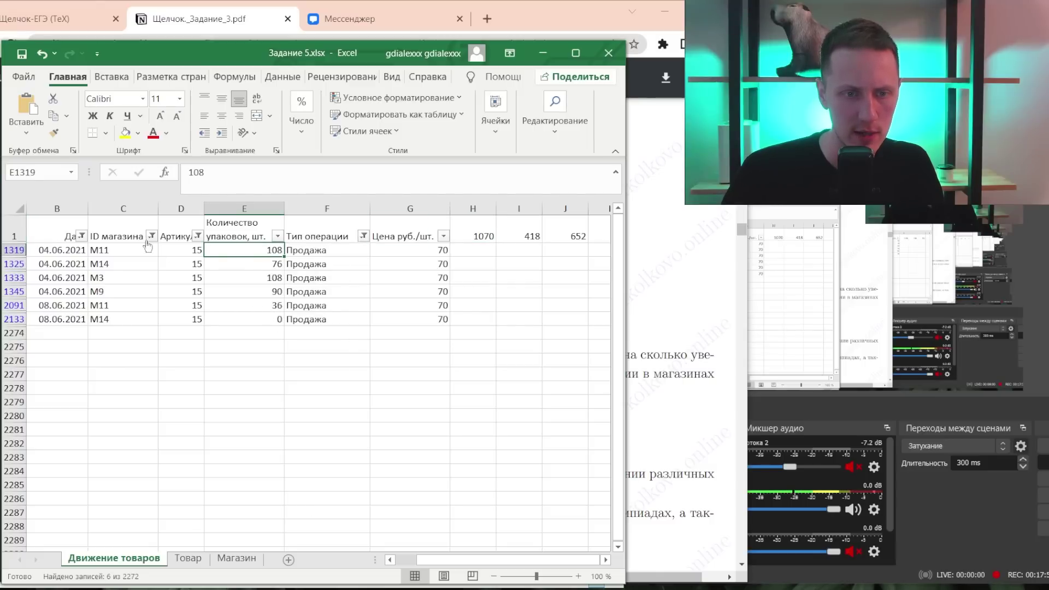
shift+click(263, 322)
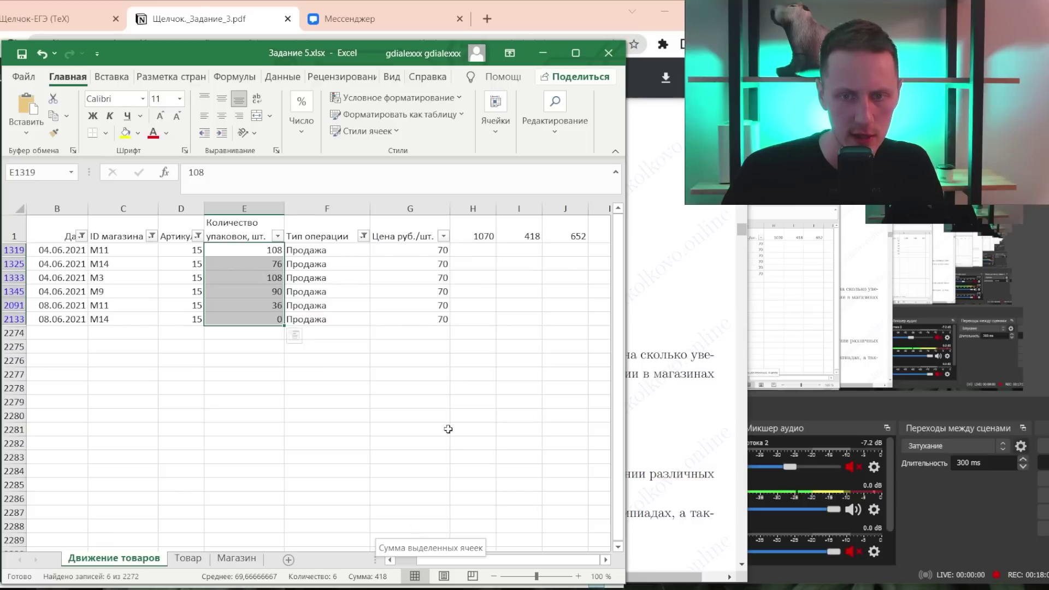
- Recheck 1070 in H1, 418 in I1 and the =H1-I1 formula in J1
click(491, 233)
click(529, 230)
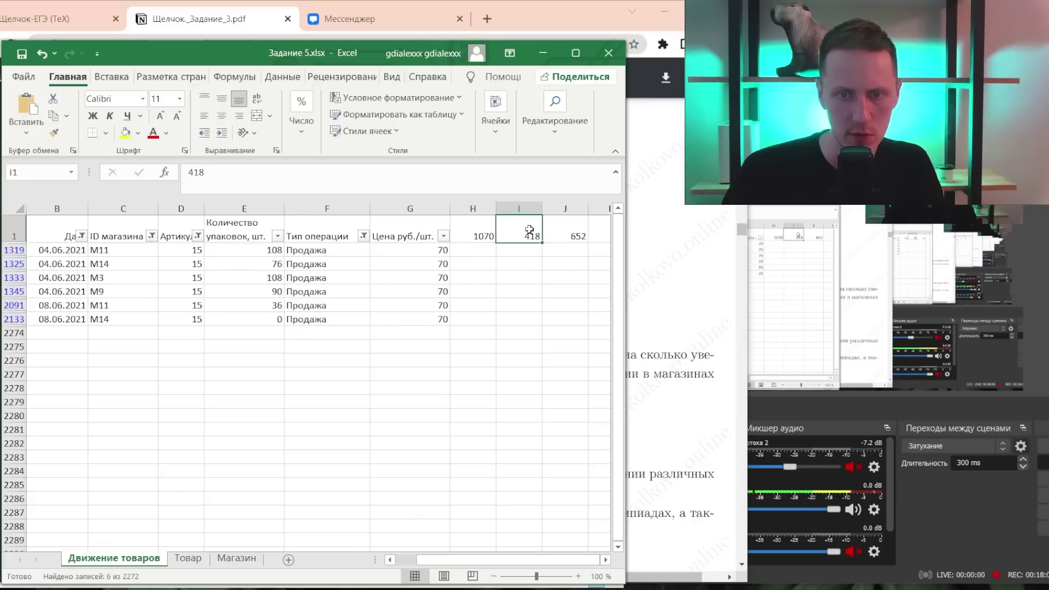
click(561, 229)
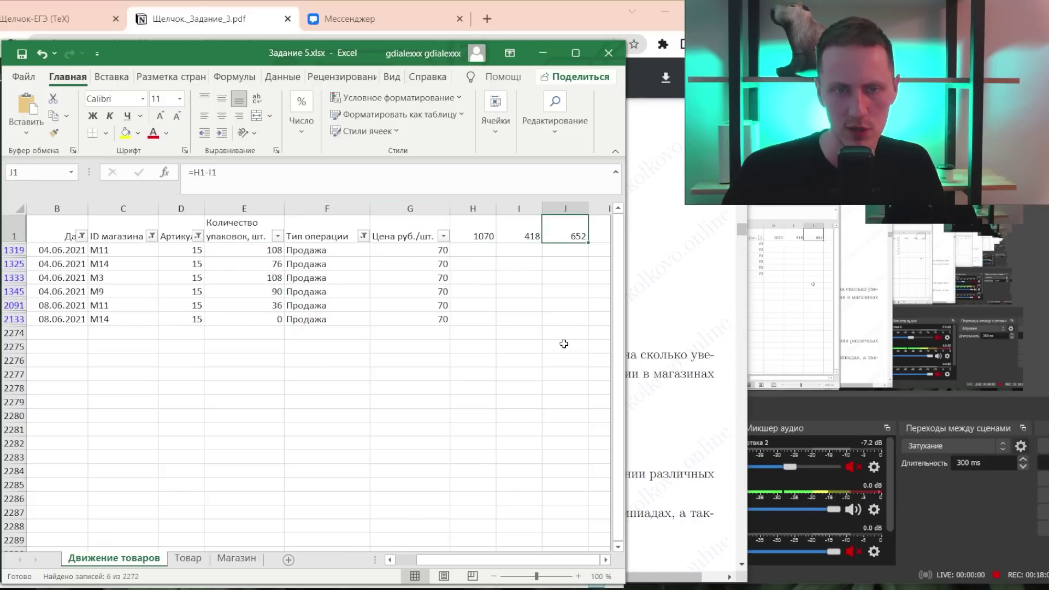
key(alt+Tab)
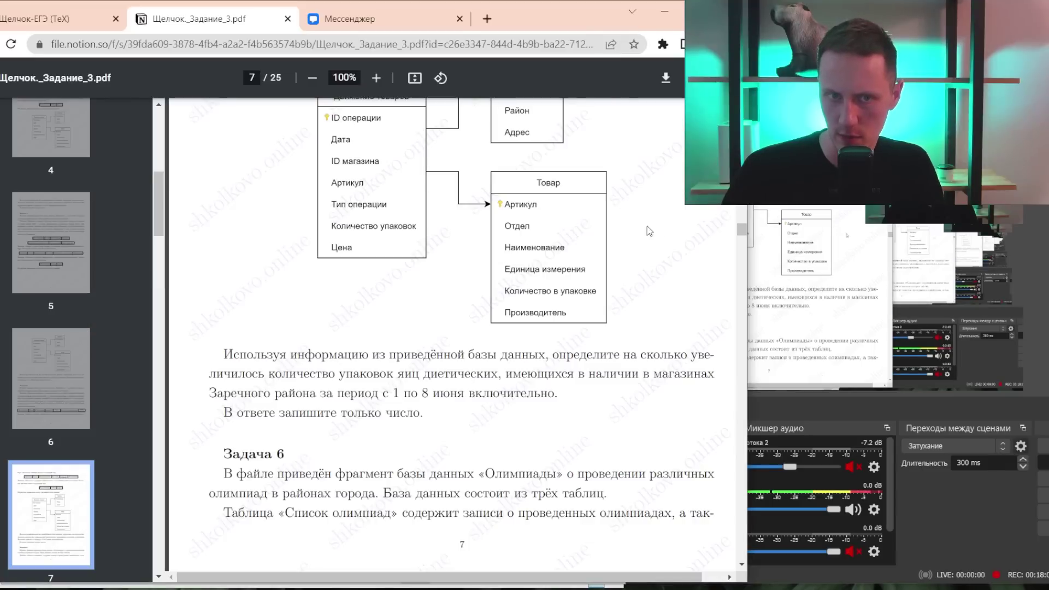
- Scroll to the Ответы page at the end and highlight the answer line 5. 290
drag(743, 234, 644, 523)
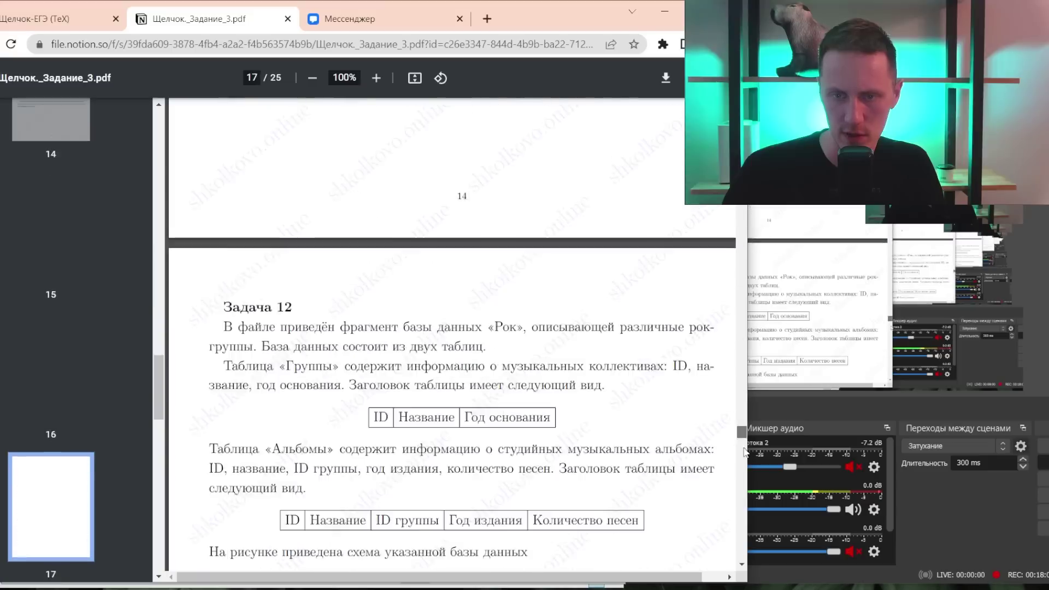
scroll(344, 347, down, 10)
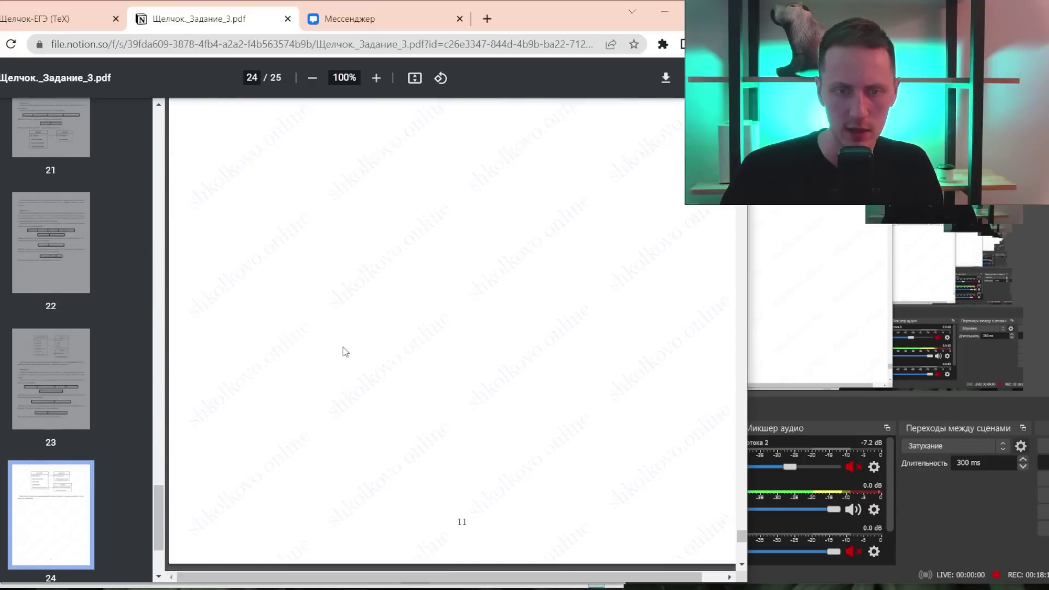
scroll(344, 348, down, 5)
scroll(342, 344, down, 2)
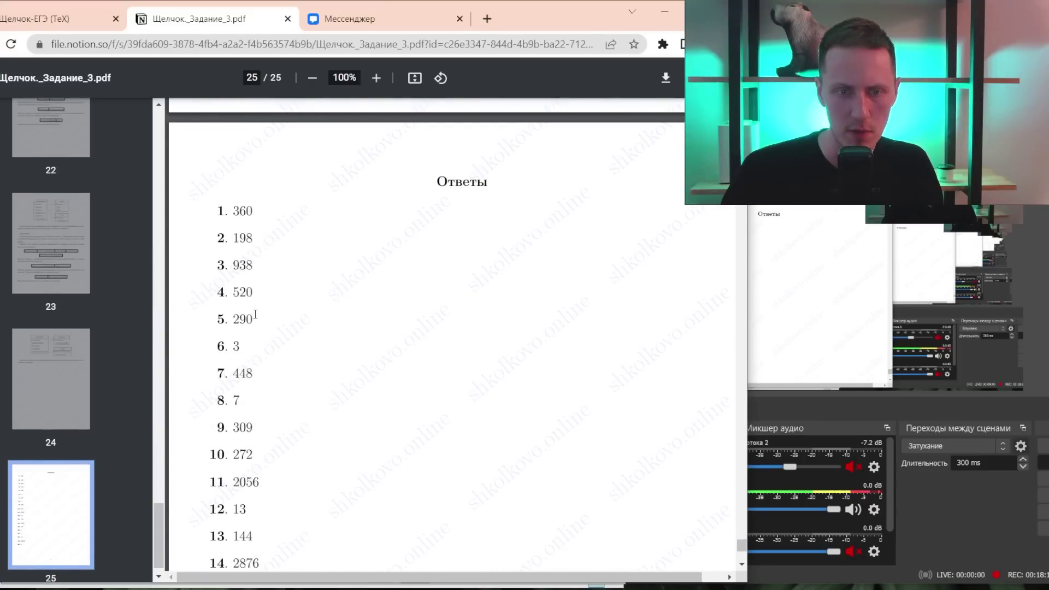
drag(255, 315, 213, 321)
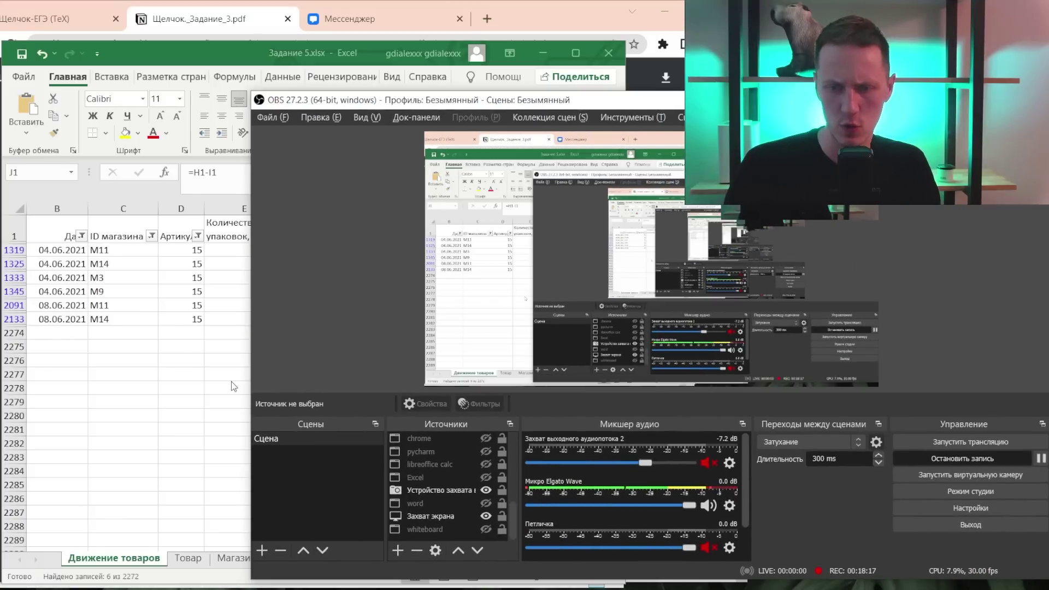
- Recheck column F and the J1 formula, then close Задание 5 without saving
key(alt+Tab)
click(320, 306)
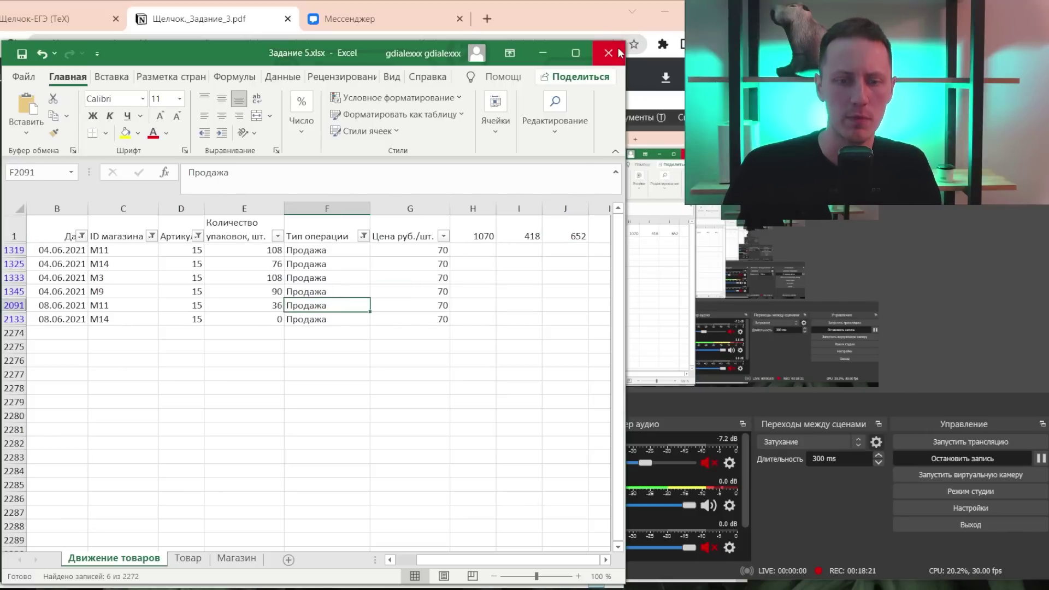
click(569, 226)
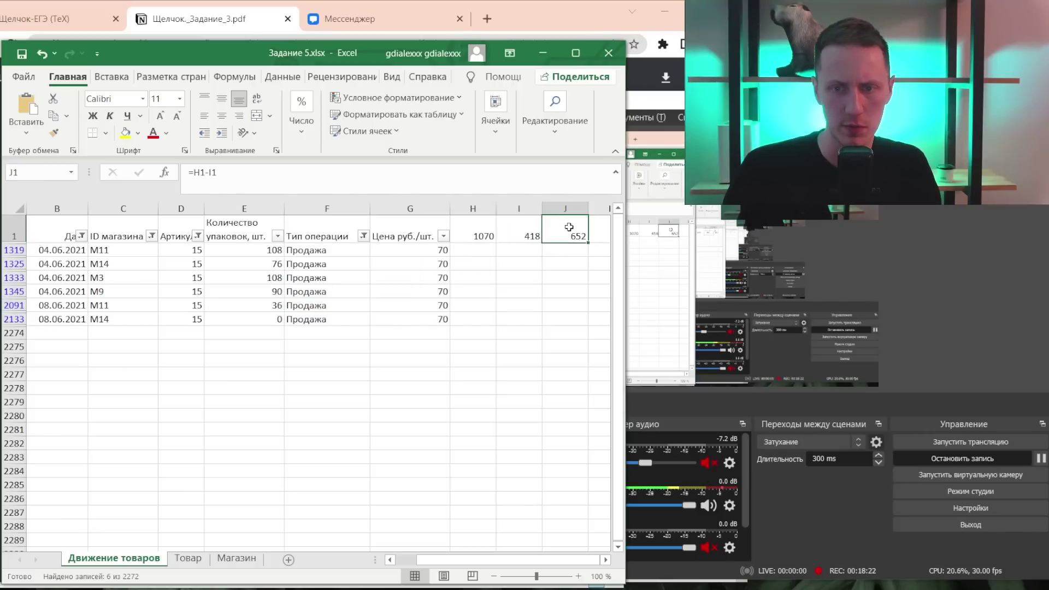
click(608, 52)
click(494, 322)
- Open Задание 6.xlsx from the task-file folder in File Explorer
key(alt+Tab)
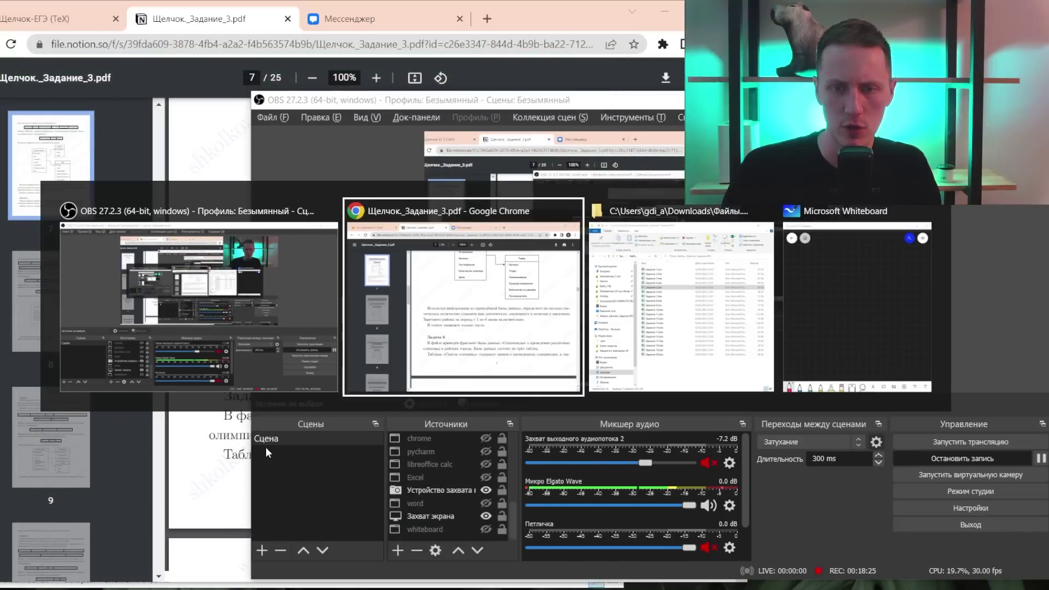
key(Down)
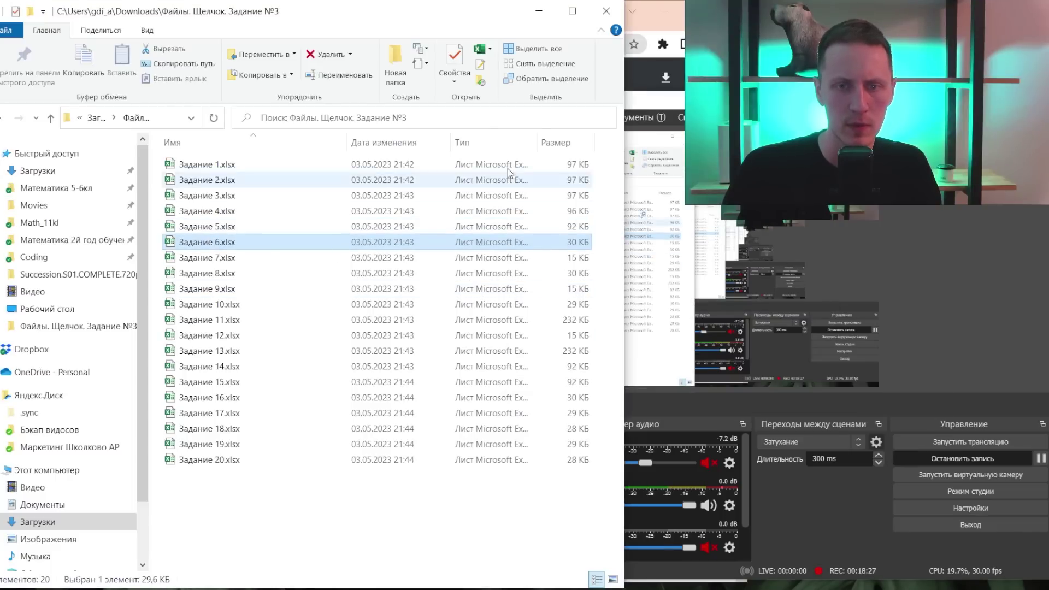
key(Return)
key(alt+Tab)
key(alt+Tab)
key(alt+Tab)
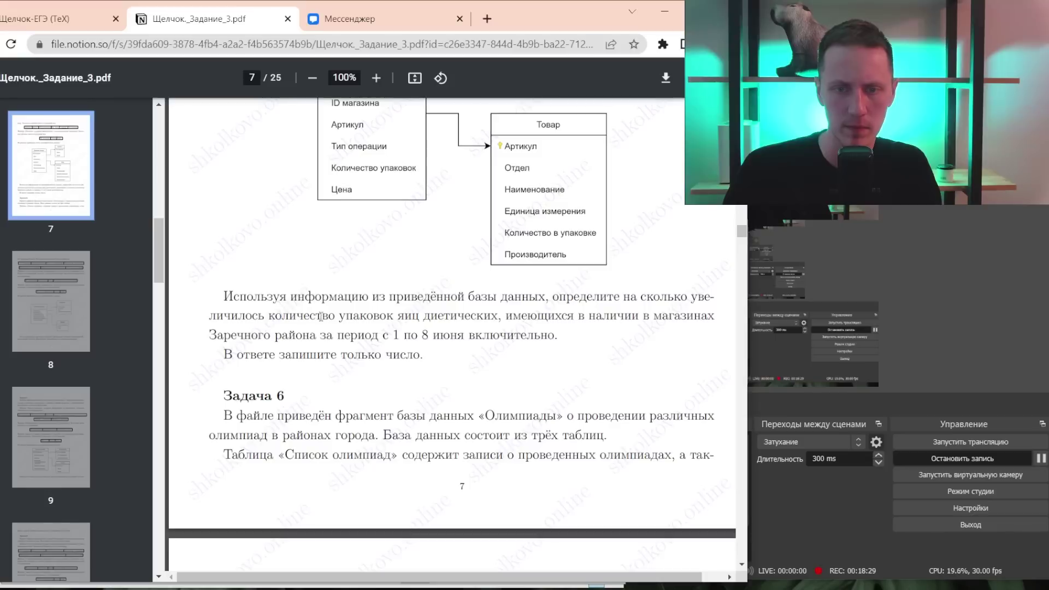
- Scroll down to Задача 6 on page 8 and briefly highlight the start of its question
scroll(471, 393, down, 3)
scroll(472, 392, down, 2)
scroll(470, 393, down, 5)
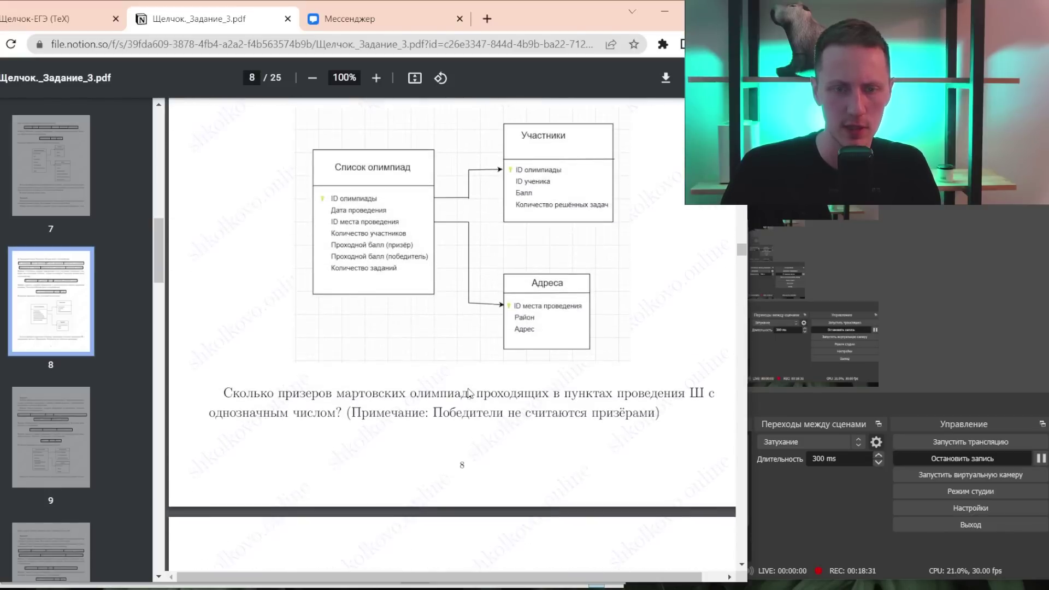
drag(225, 393, 610, 401)
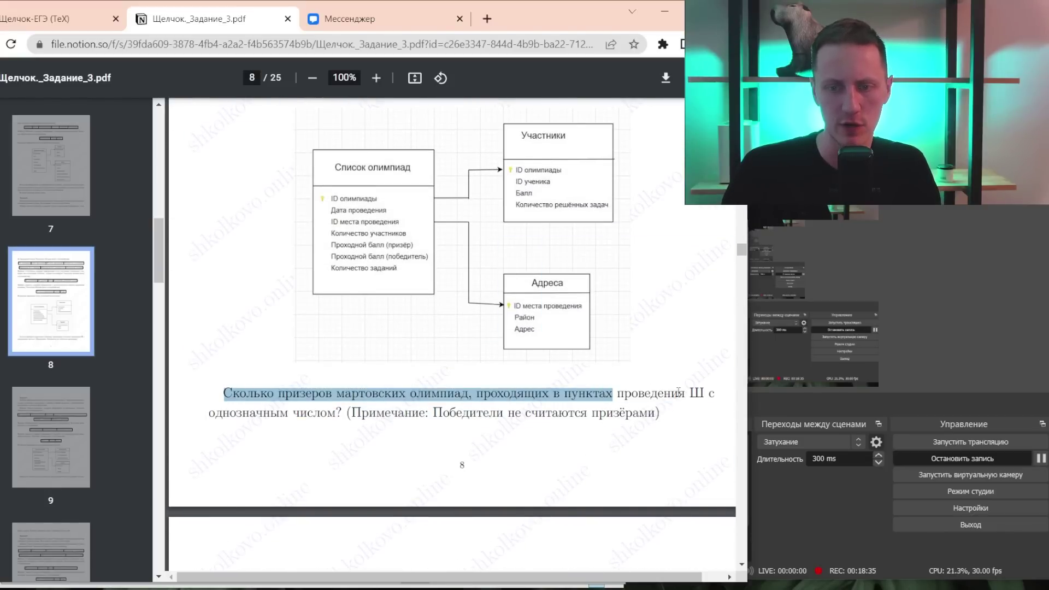
click(678, 414)
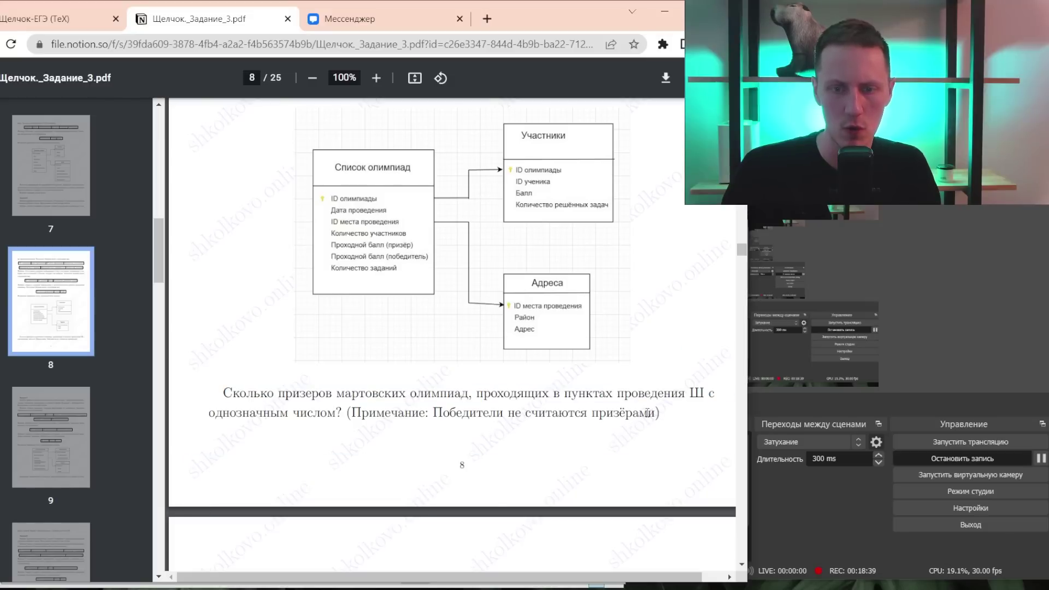
- Review the olympiad tables and schema, then highlight «однозначным числом» in the question
scroll(648, 412, down, 4)
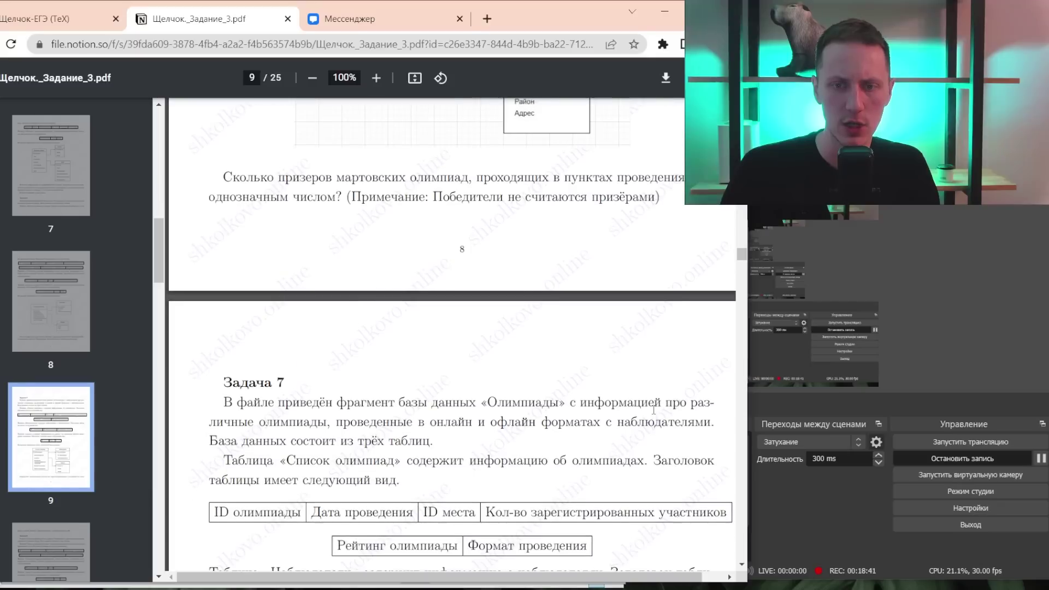
scroll(653, 410, up, 5)
scroll(654, 410, up, 5)
scroll(653, 410, up, 3)
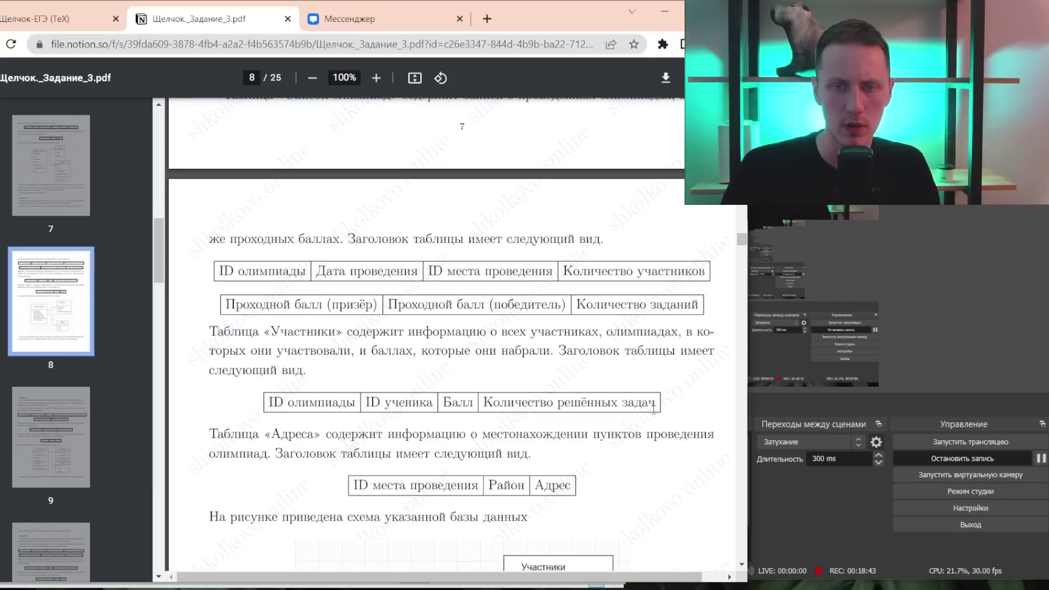
scroll(653, 409, up, 3)
scroll(650, 409, up, 3)
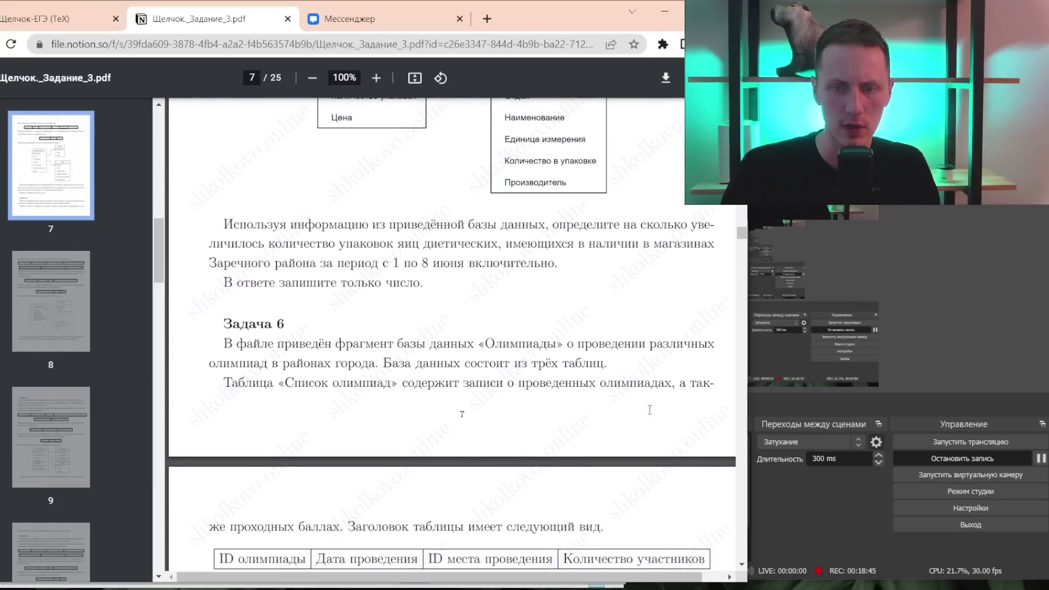
scroll(452, 320, down, 6)
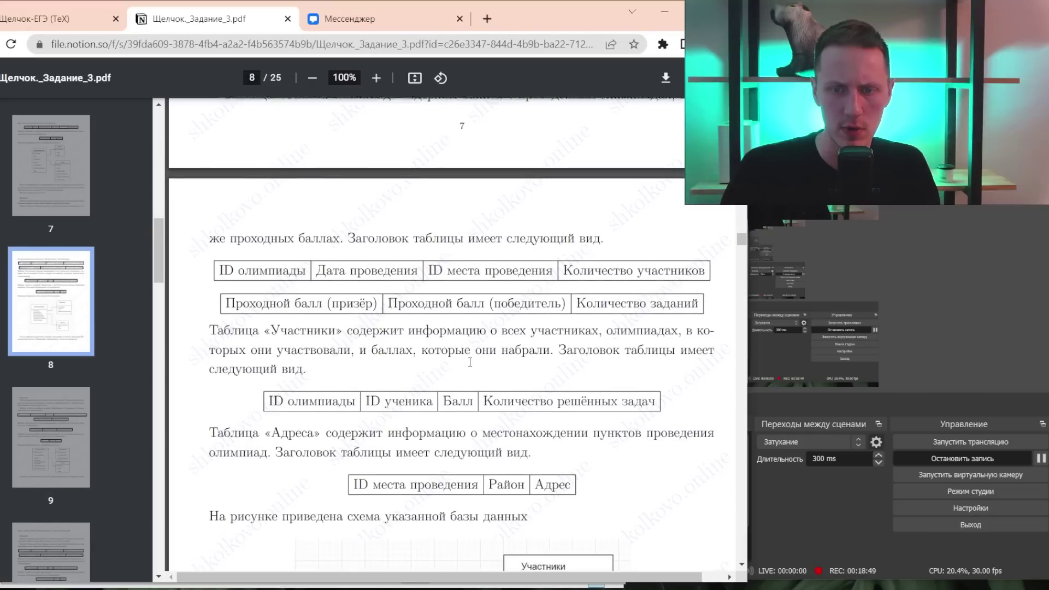
scroll(221, 274, down, 4)
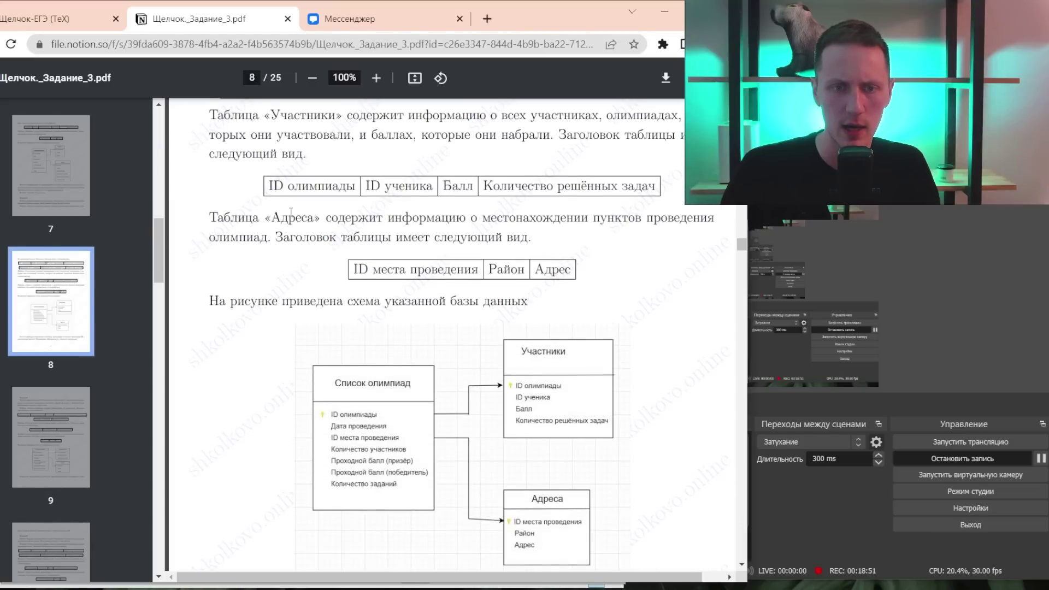
scroll(470, 241, down, 4)
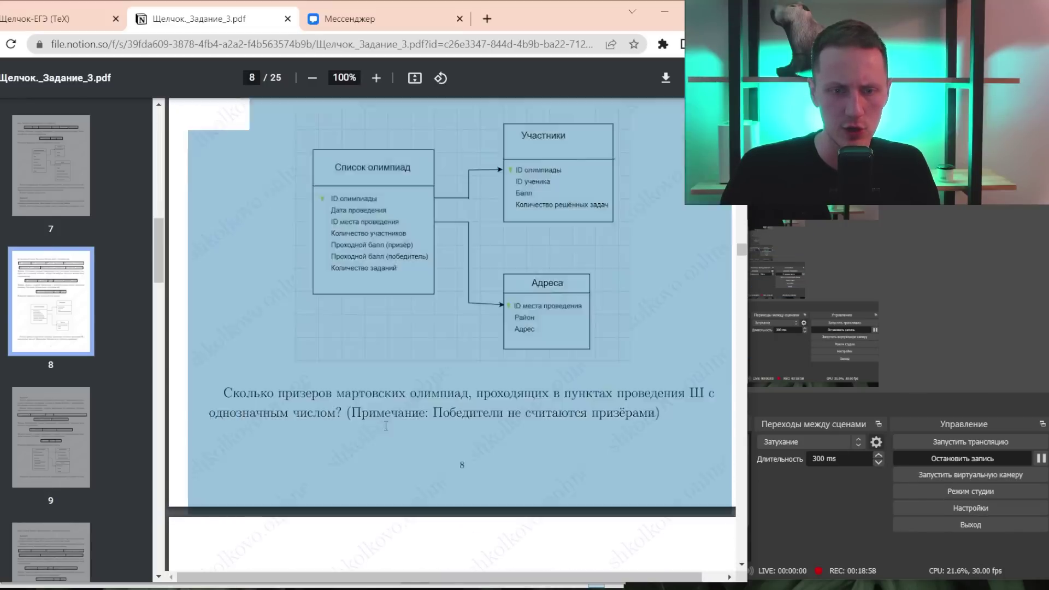
drag(208, 415, 336, 419)
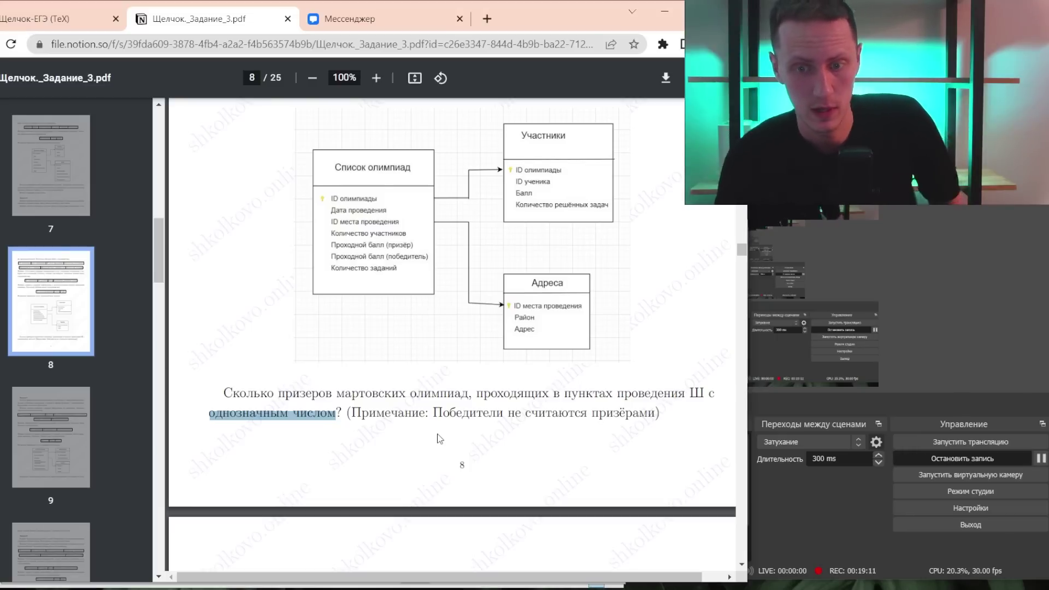
key(alt+Tab)
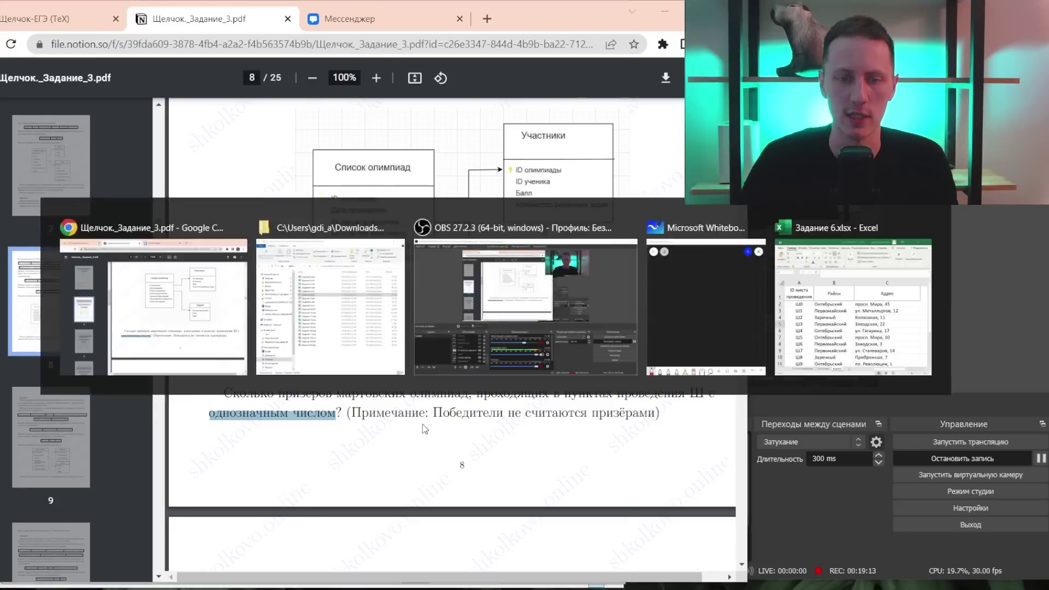
- Bring the Задание 6 workbook forward and review the Адреса venue IDs down to Ш99
key(alt+Tab)
key(alt+Tab)
key(Tab)
key(Tab)
key(Tab)
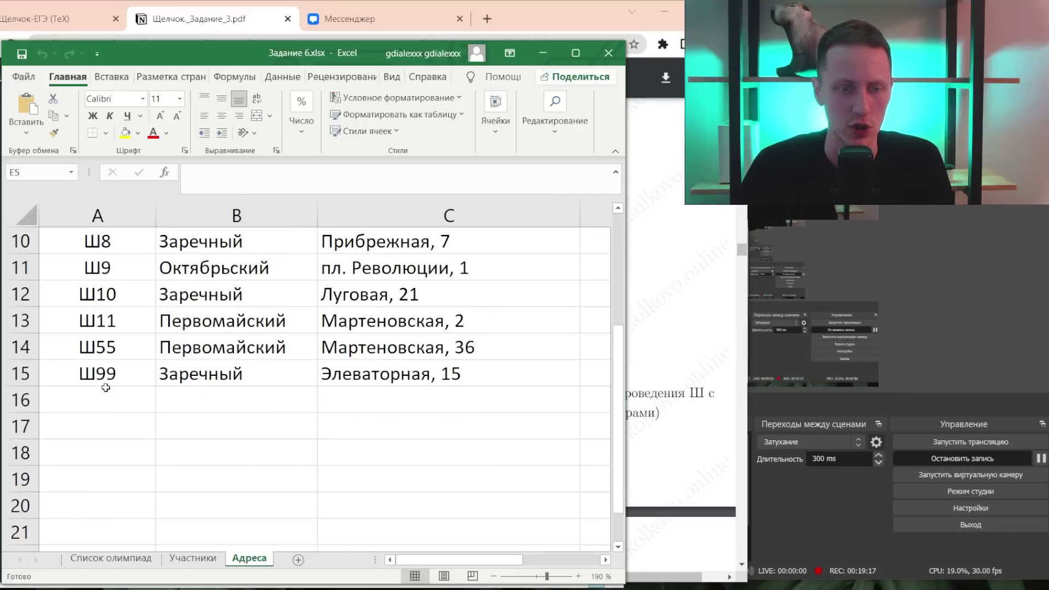
scroll(102, 299, down, 3)
click(108, 325)
click(104, 363)
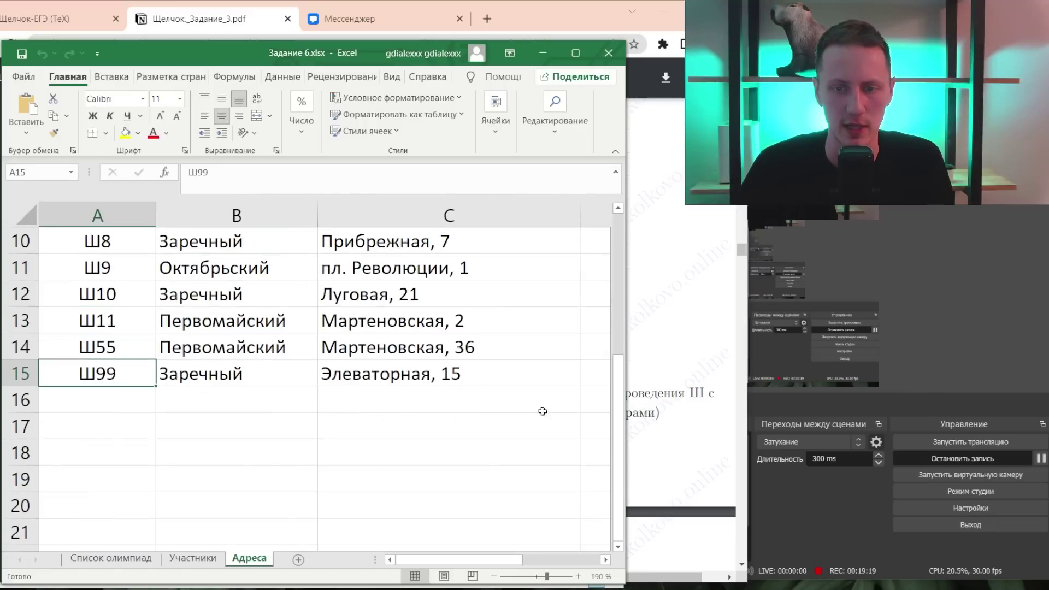
scroll(452, 533, up, 1)
scroll(452, 532, up, 2)
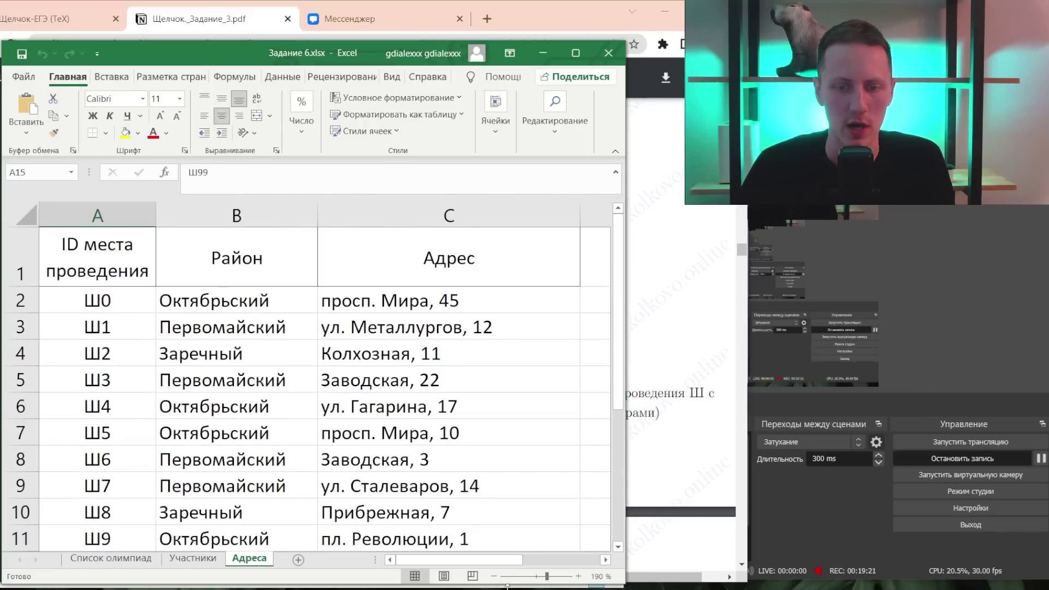
click(494, 576)
click(494, 576)
click(494, 576)
click(494, 577)
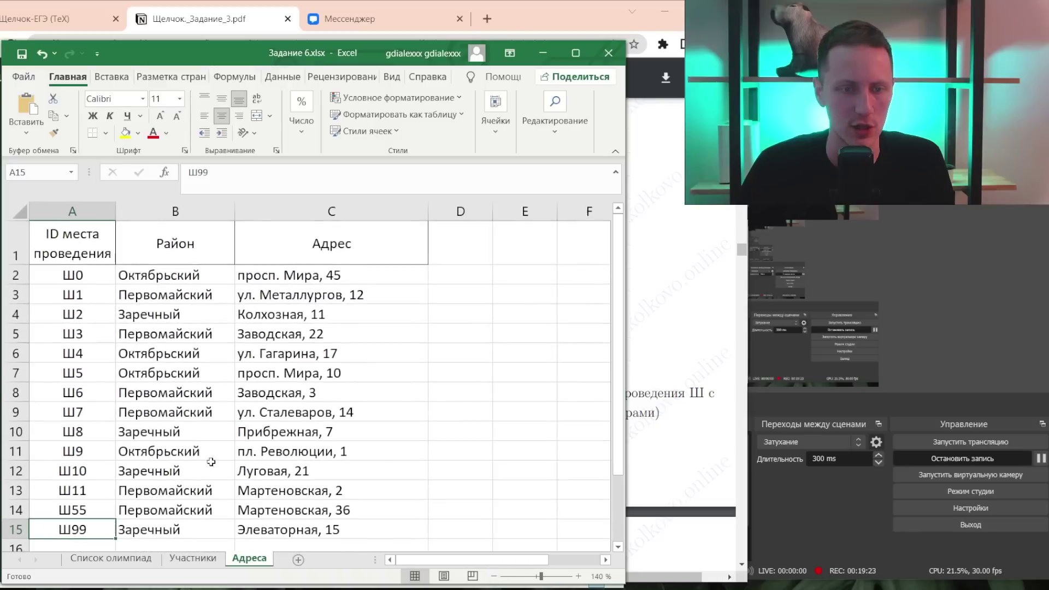
click(494, 576)
scroll(117, 307, up, 1)
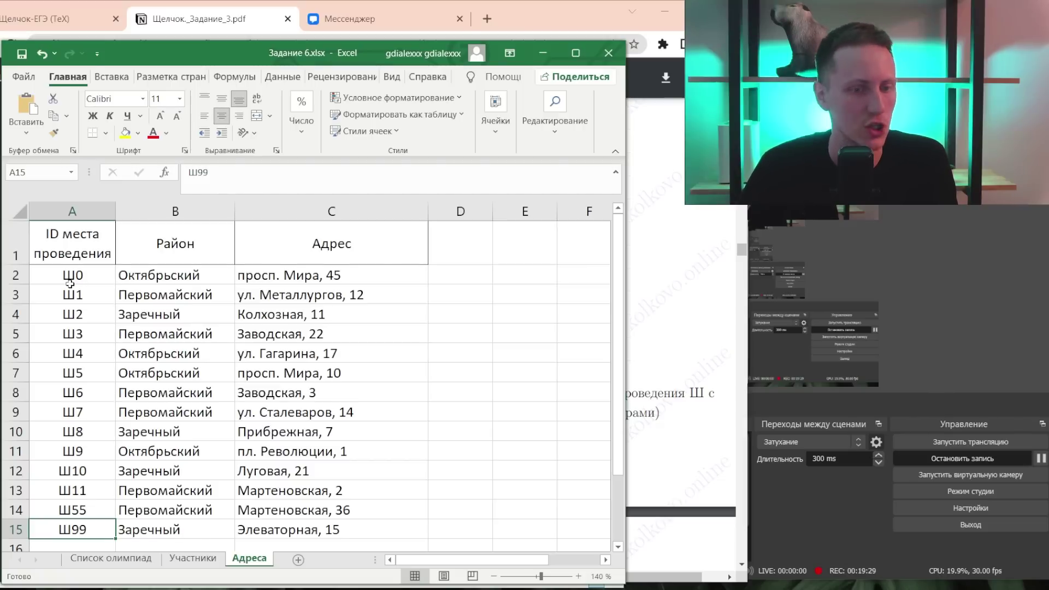
- On the Список олимпиад sheet, zoom out to 100% and turn on filtering for the table
click(111, 557)
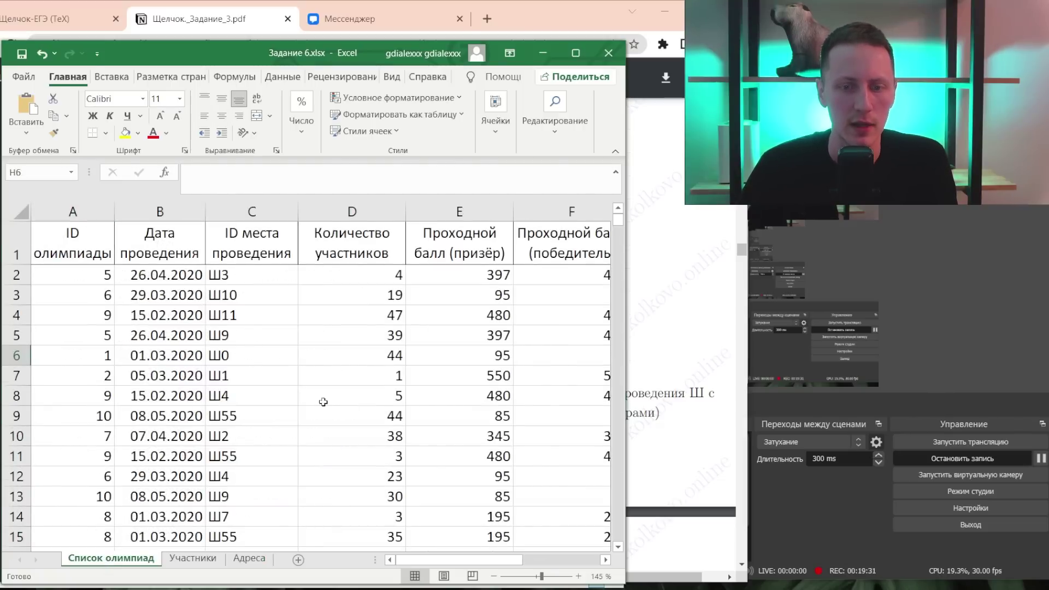
click(493, 577)
click(493, 577)
click(493, 577)
click(492, 577)
click(492, 576)
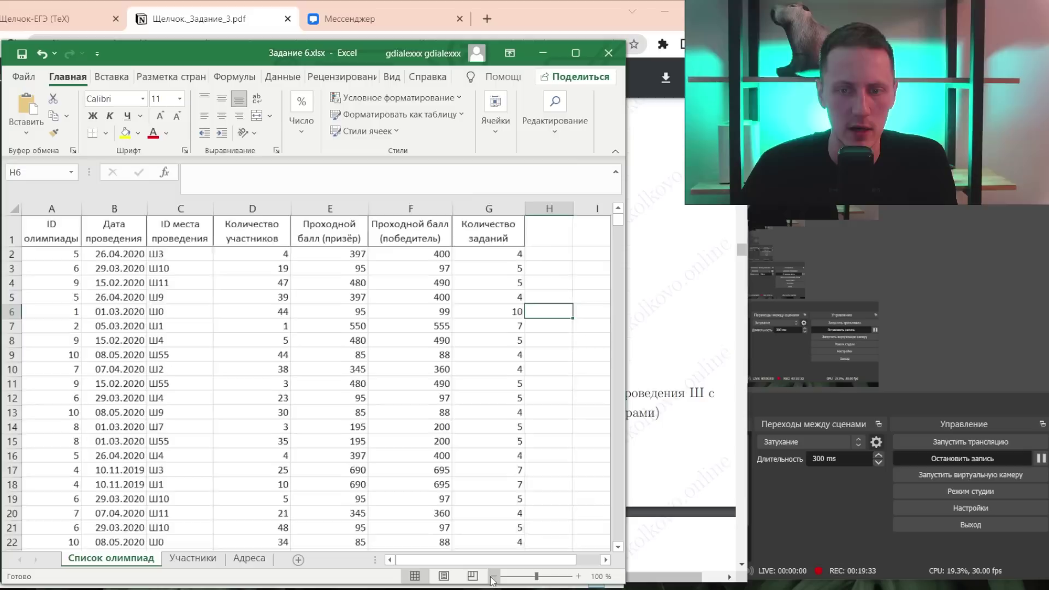
click(165, 379)
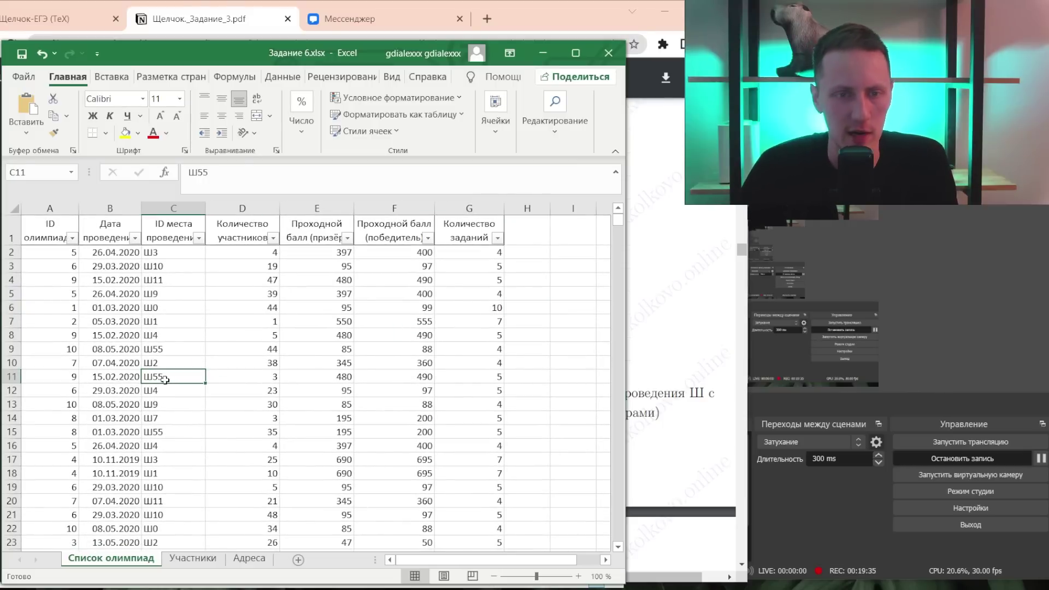
- Filter ID места проведения to exclude Ш10, Ш11, Ш55 and Ш99
click(199, 238)
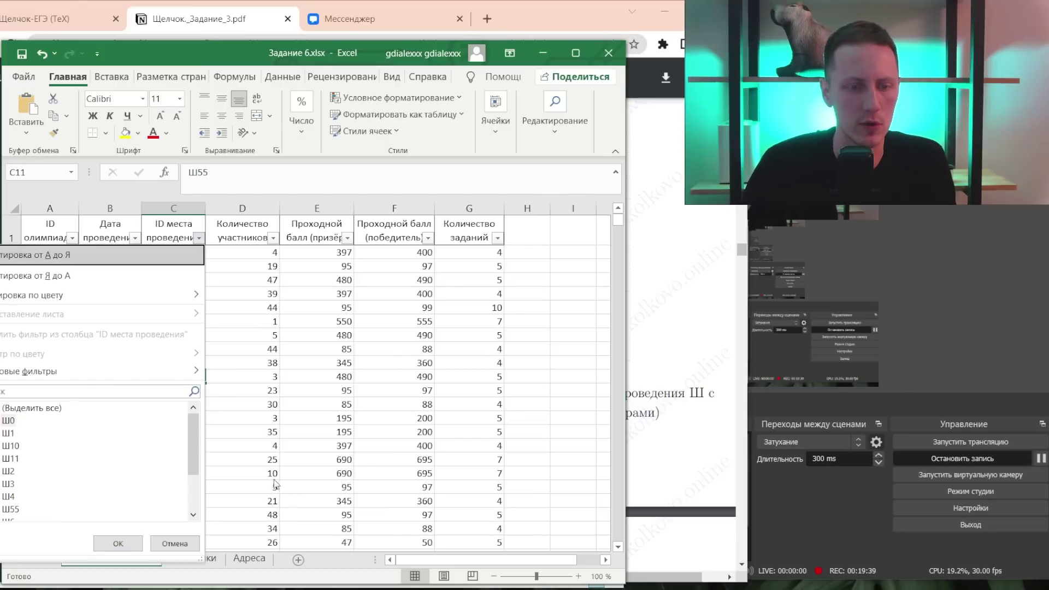
key(Down)
key(Down)
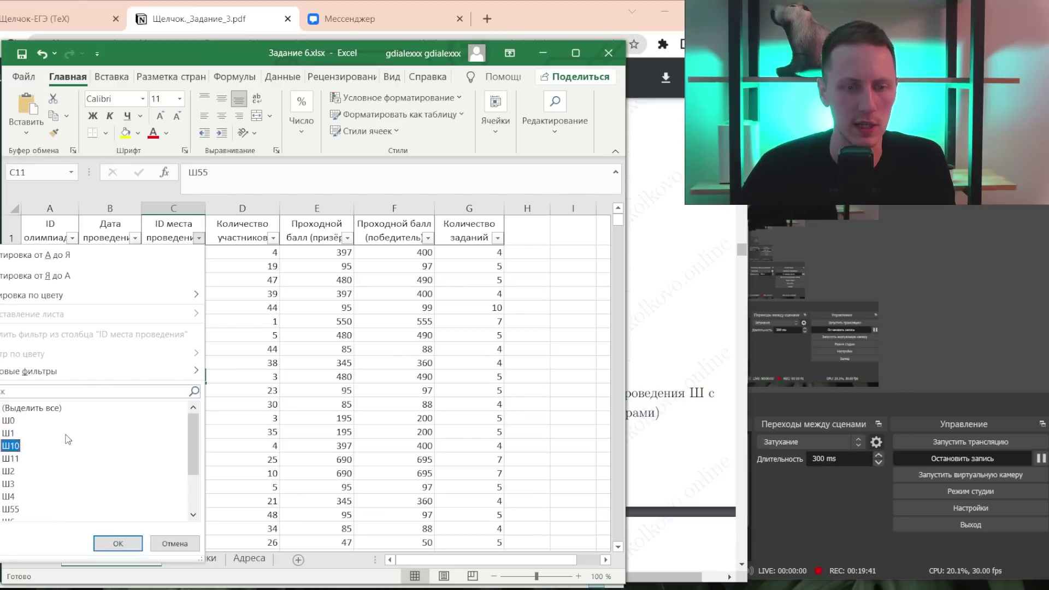
key(Down)
key(Down)
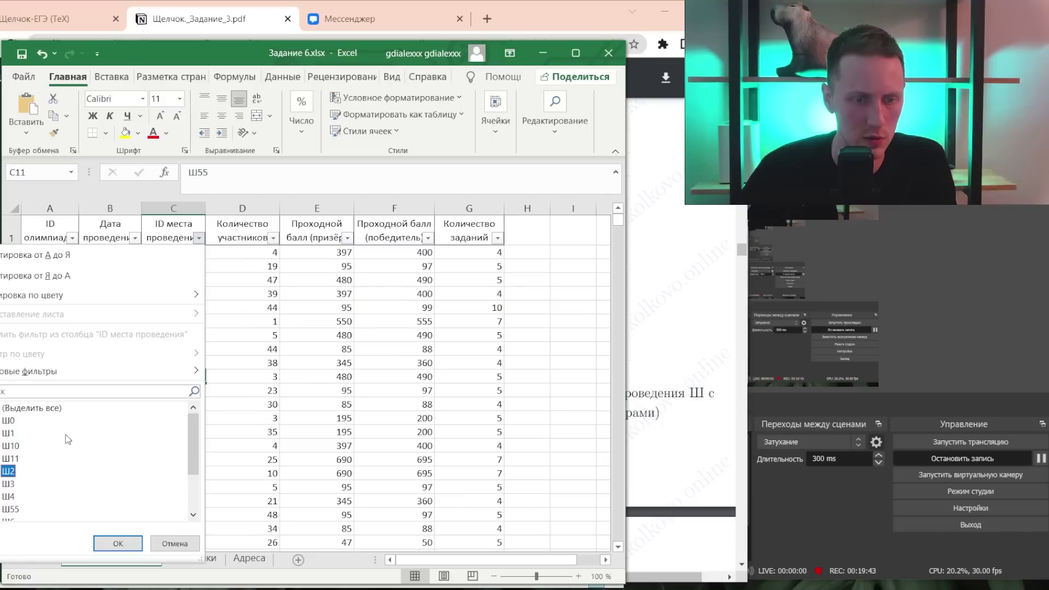
key(Down)
key(Down)
key(Down)
key(Down)
key(Down)
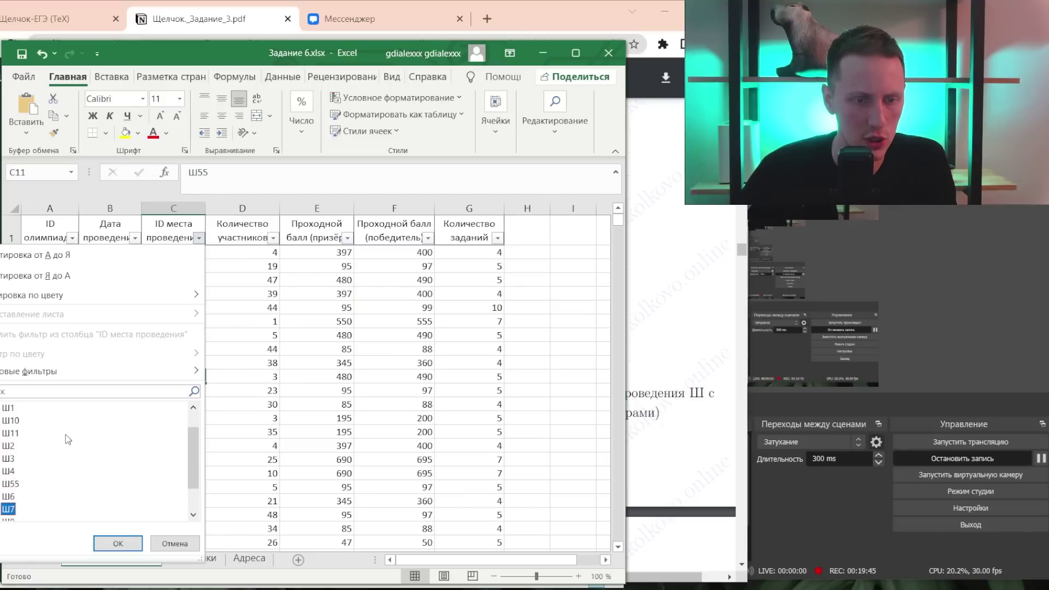
key(Down)
key(Down)
key(Down)
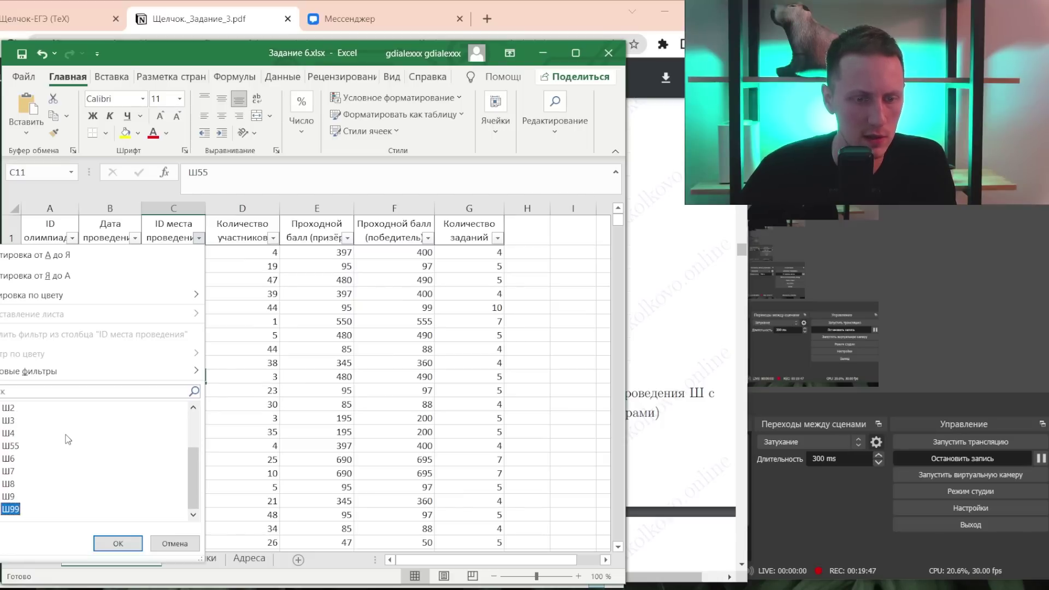
click(118, 543)
key(alt+Tab)
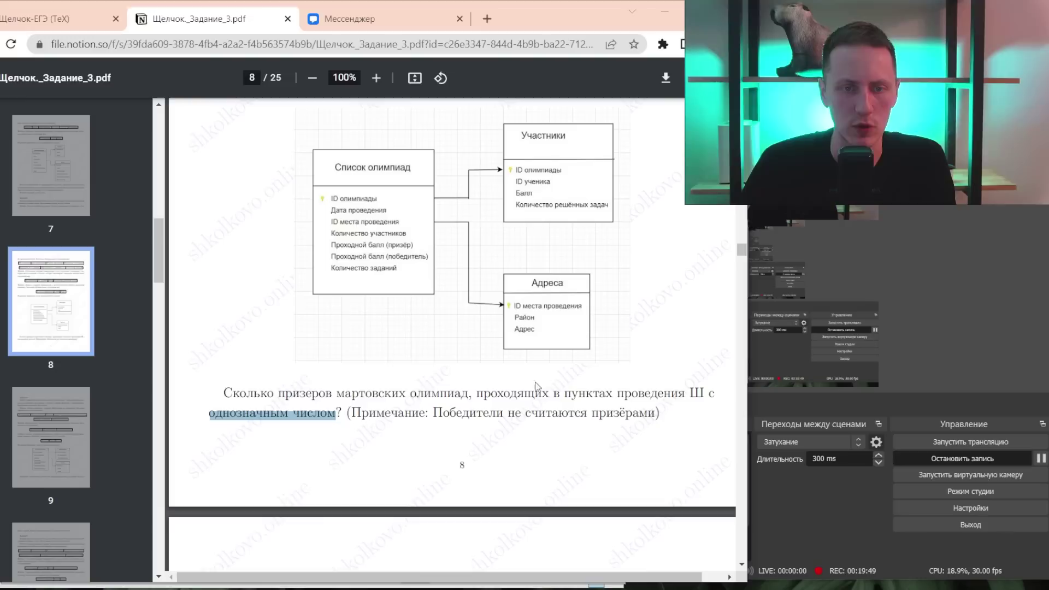
key(alt+Tab)
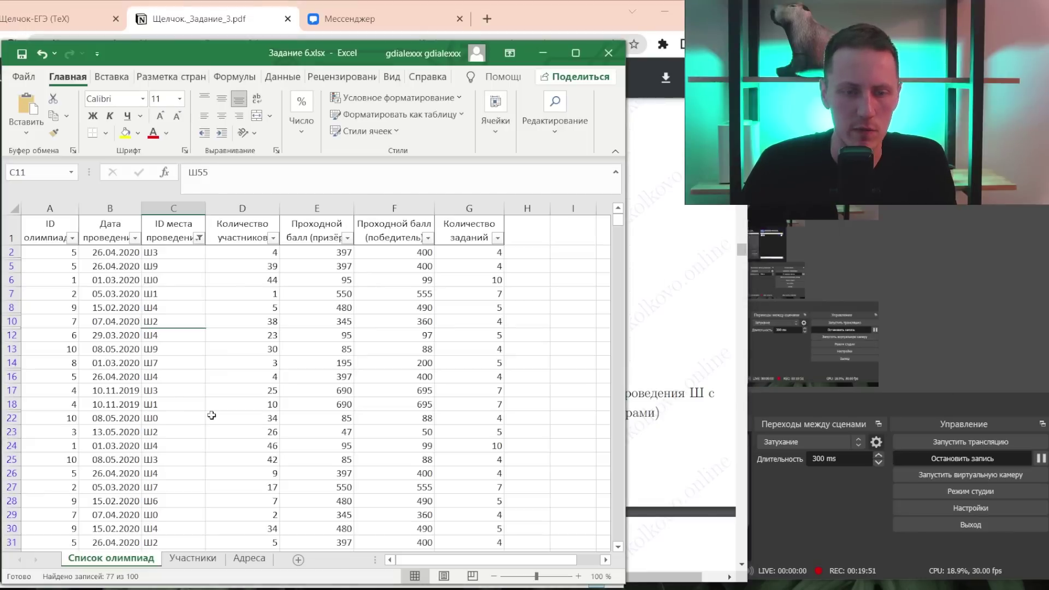
- Filter Дата проведения to keep only the March dates
click(134, 238)
click(2, 422)
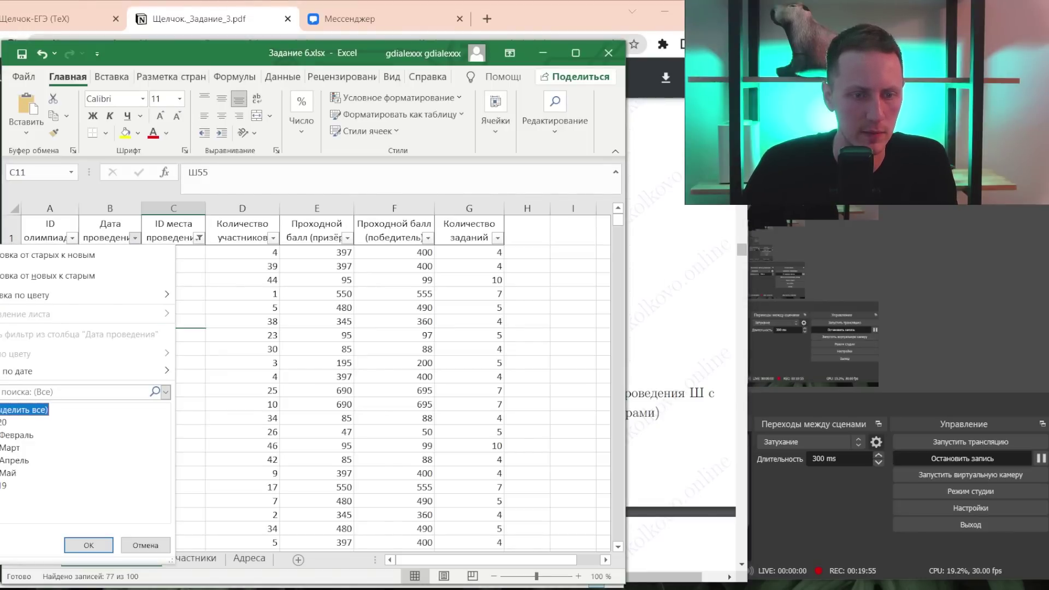
click(10, 447)
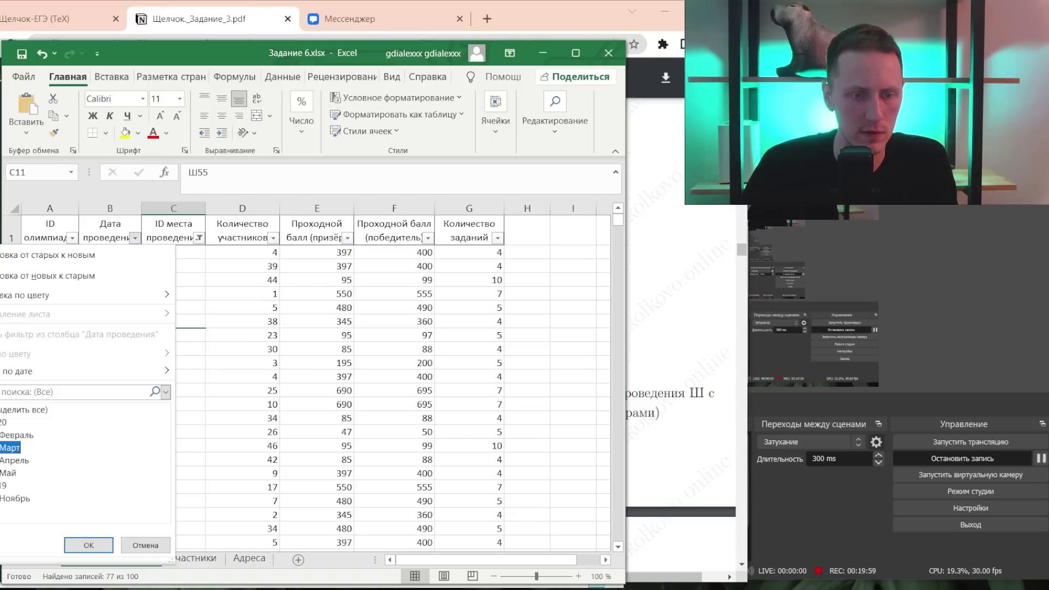
click(3, 485)
click(99, 546)
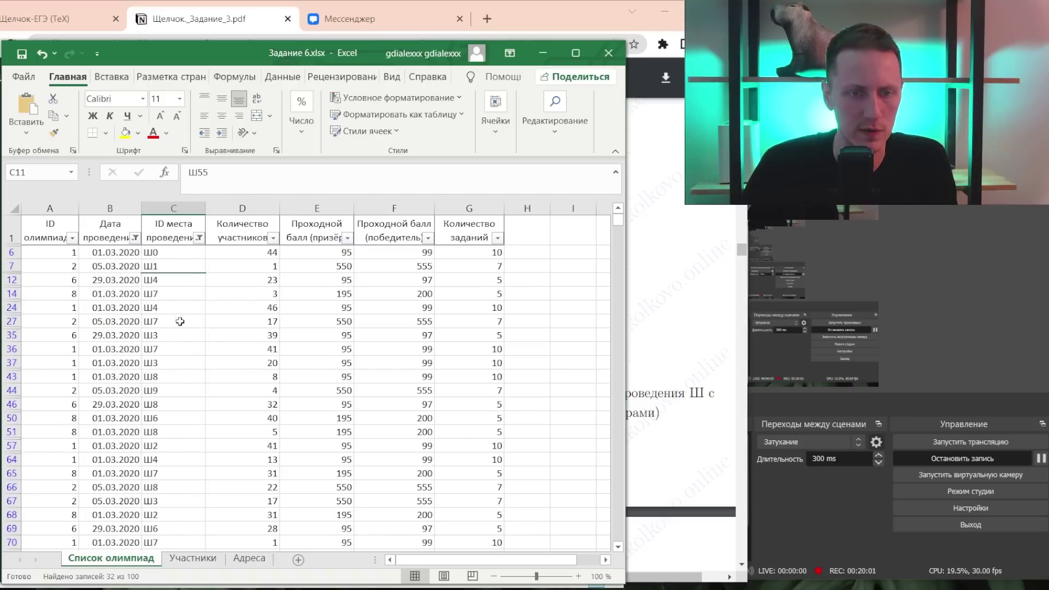
- Check the word Победители in the task PDF, then return to Excel
key(alt+Tab)
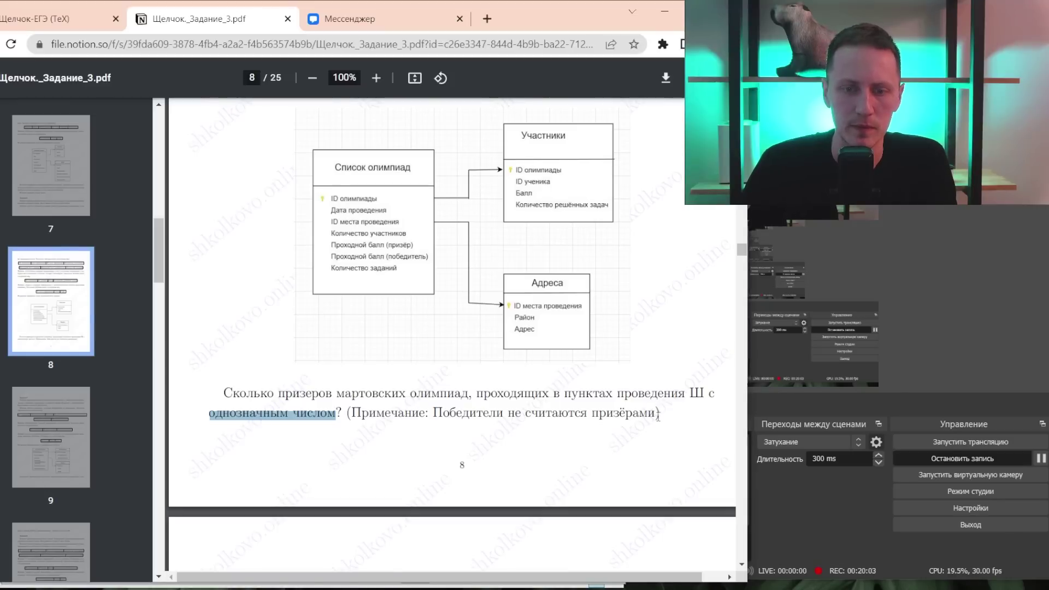
double_click(464, 414)
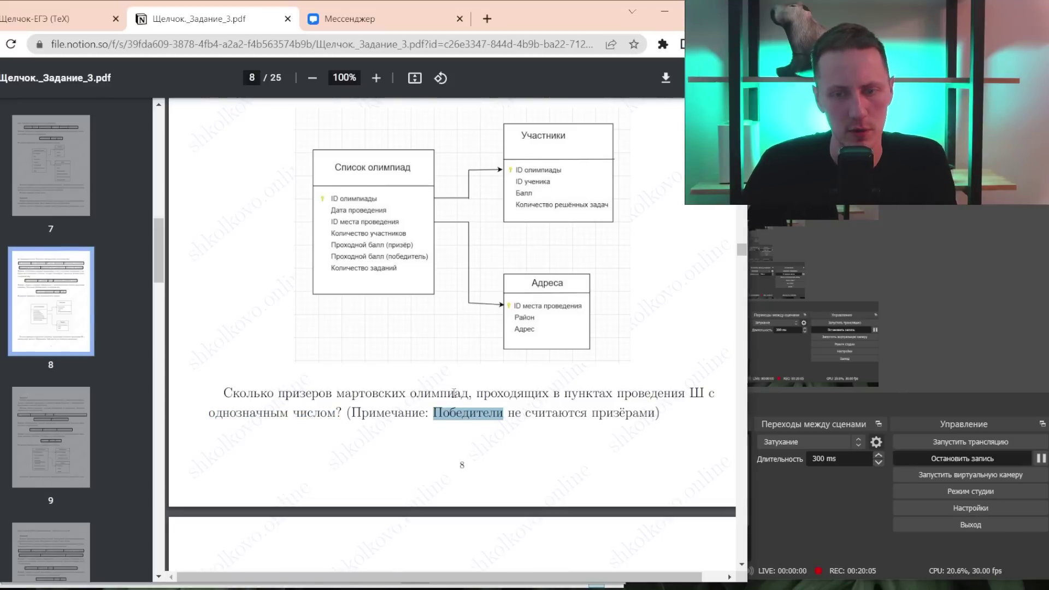
scroll(454, 392, up, 5)
scroll(454, 392, down, 3)
key(alt+Tab)
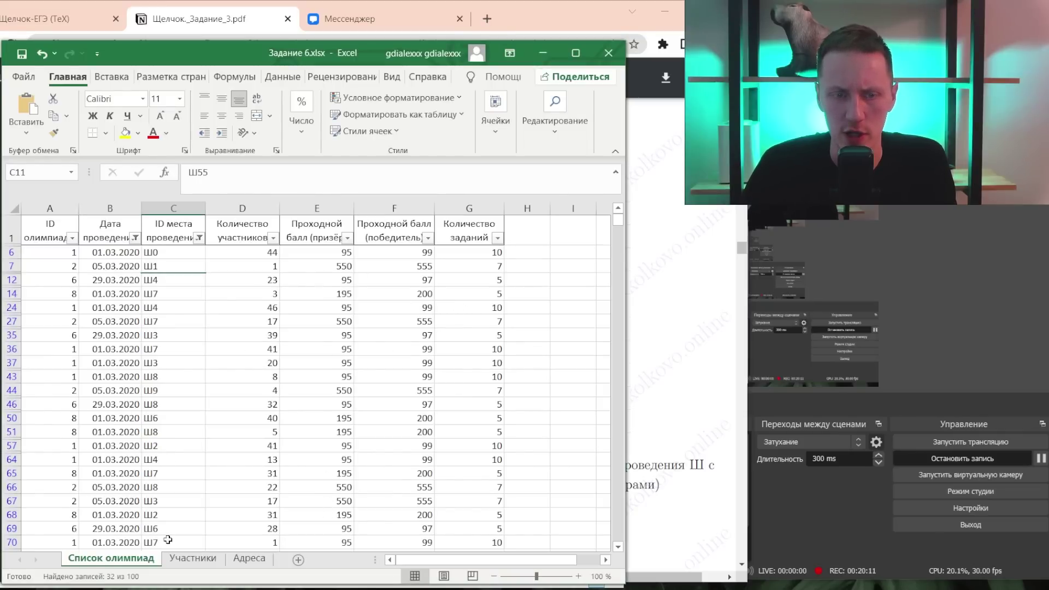
click(193, 558)
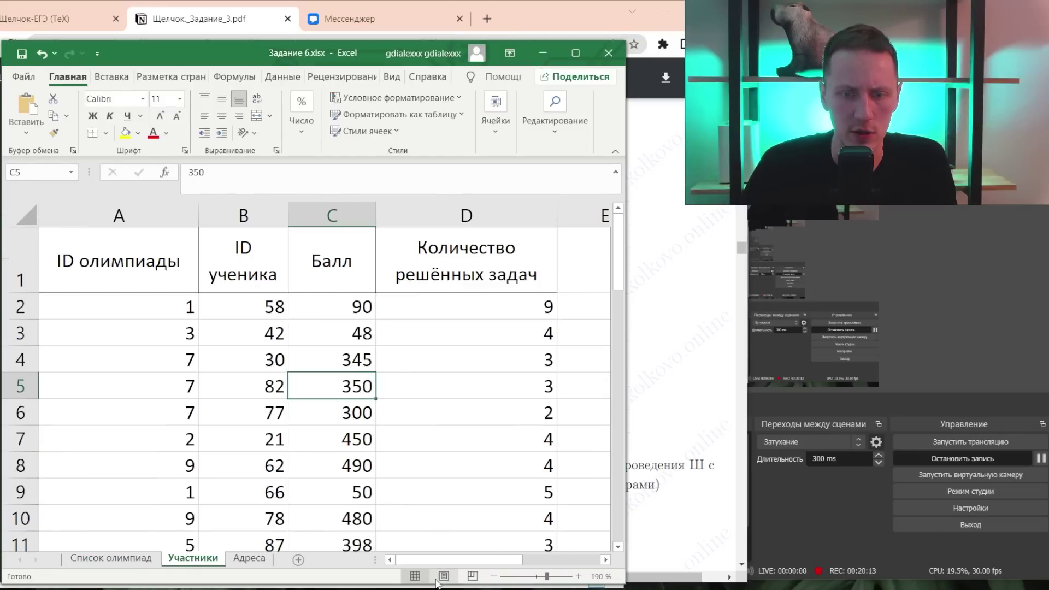
click(493, 576)
click(494, 577)
click(494, 576)
click(494, 576)
click(494, 577)
click(493, 576)
click(493, 576)
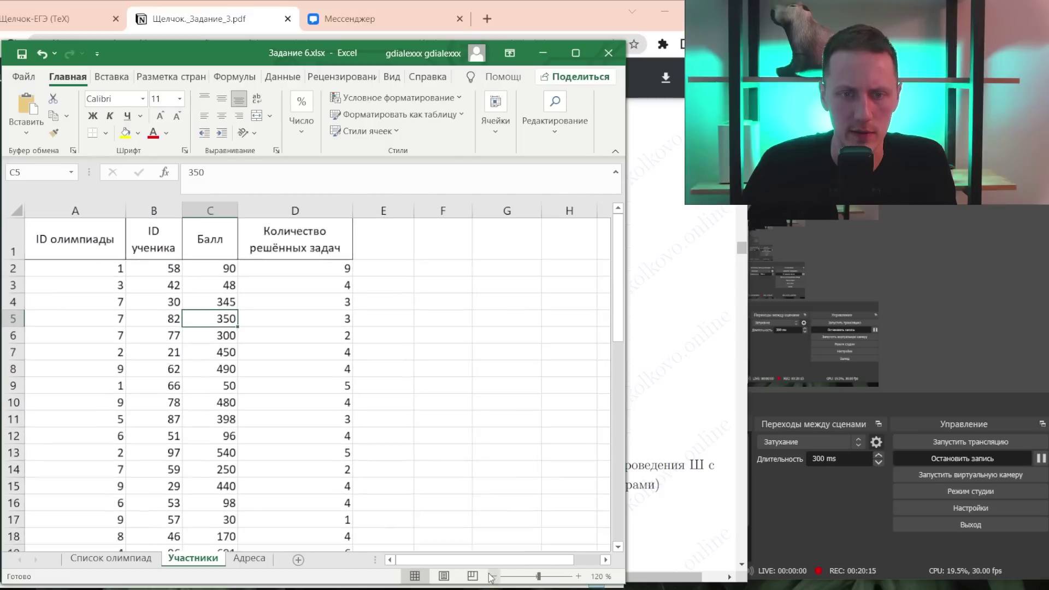
click(160, 269)
click(93, 271)
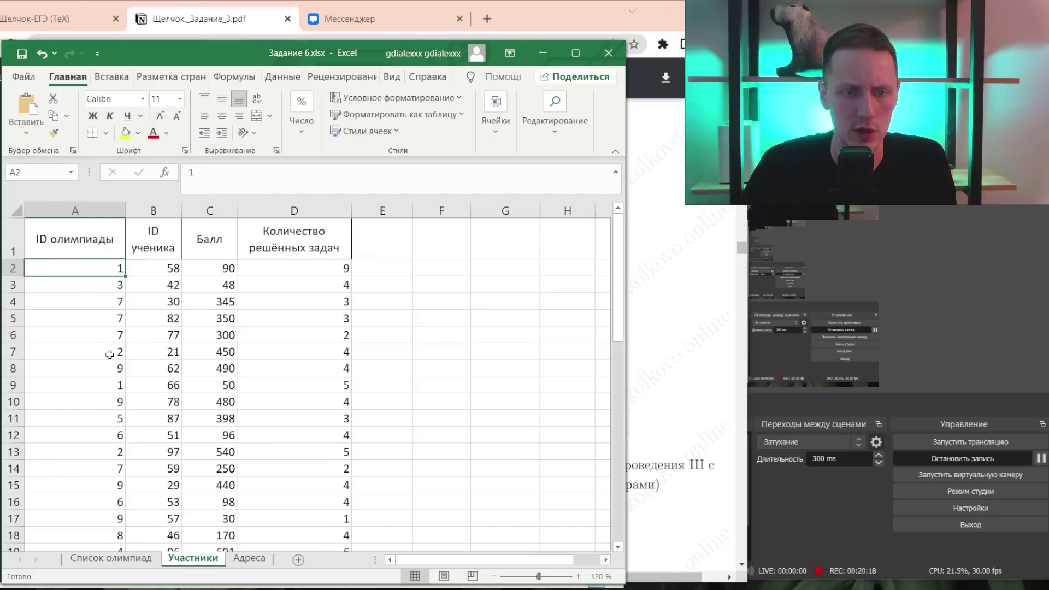
click(235, 268)
click(338, 273)
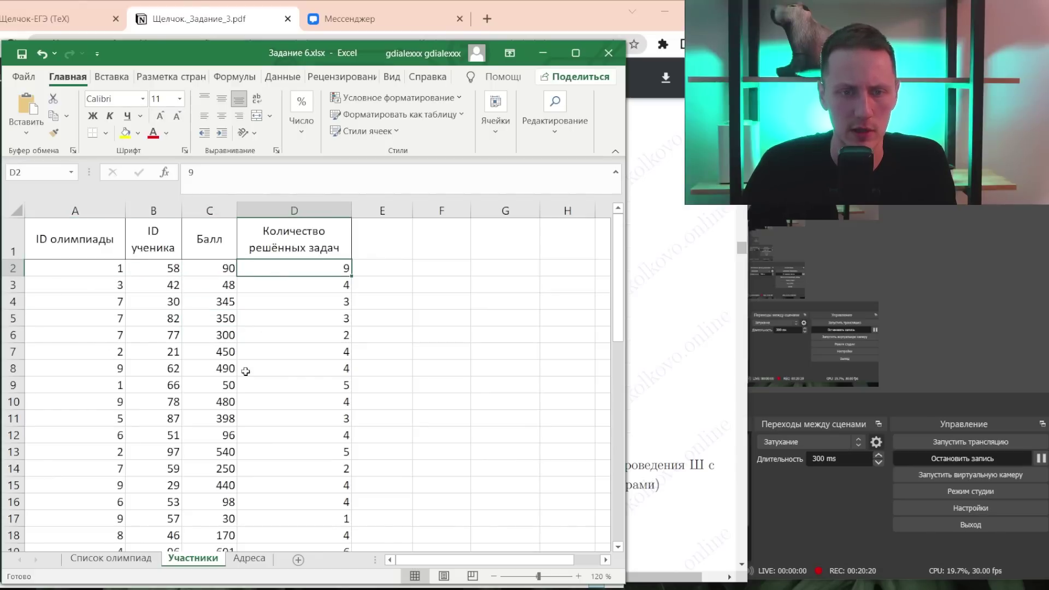
click(111, 558)
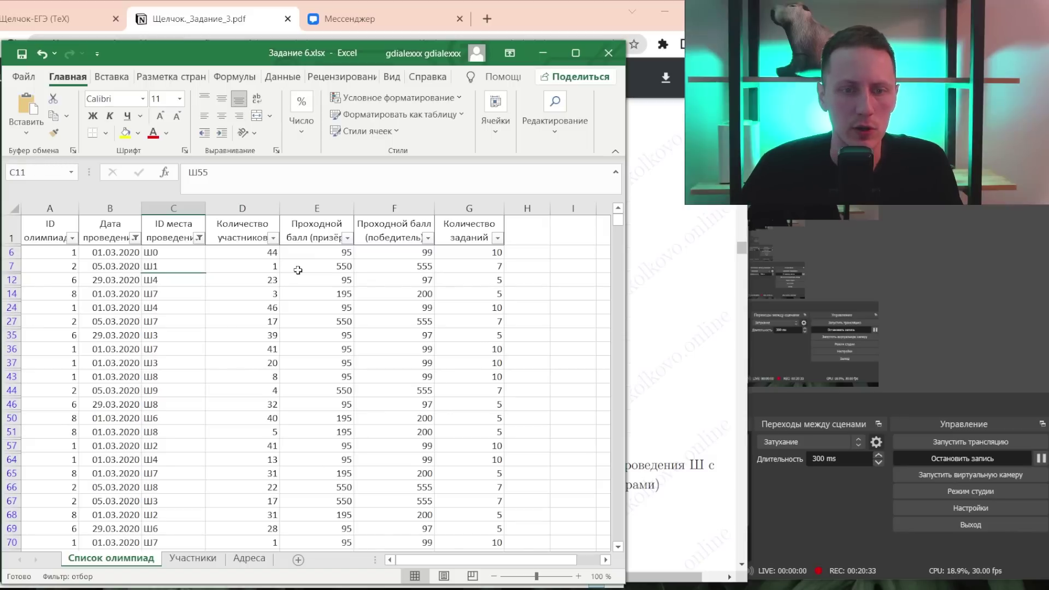
key(Down)
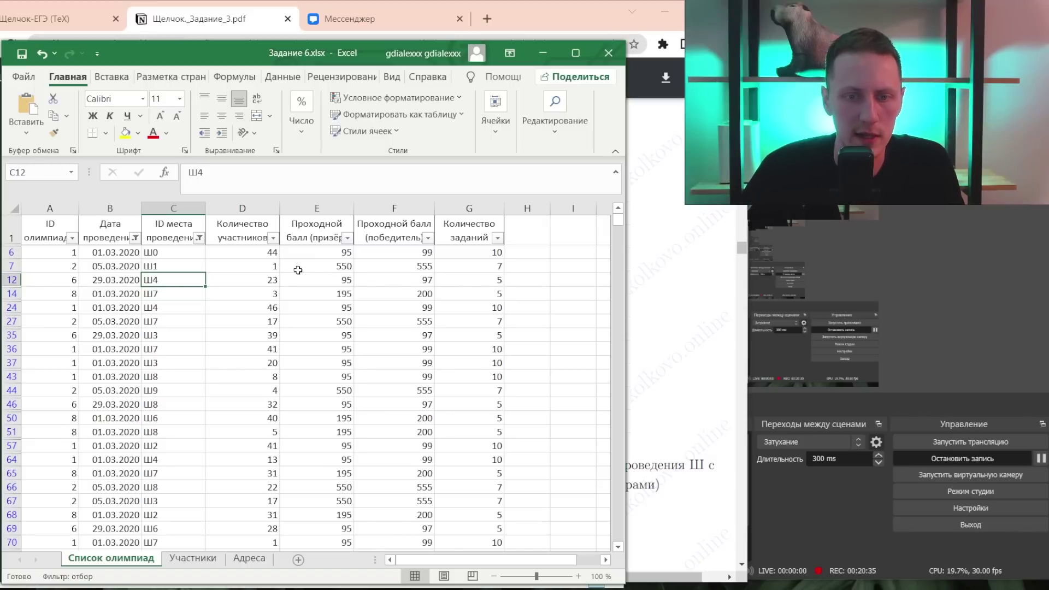
key(shift+Right)
key(shift+Right)
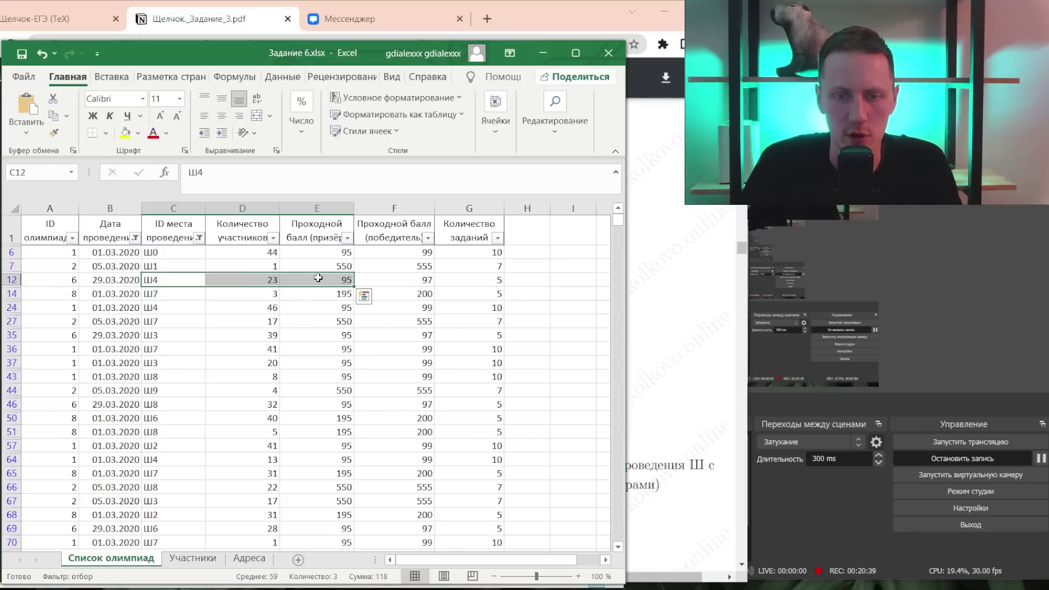
click(178, 310)
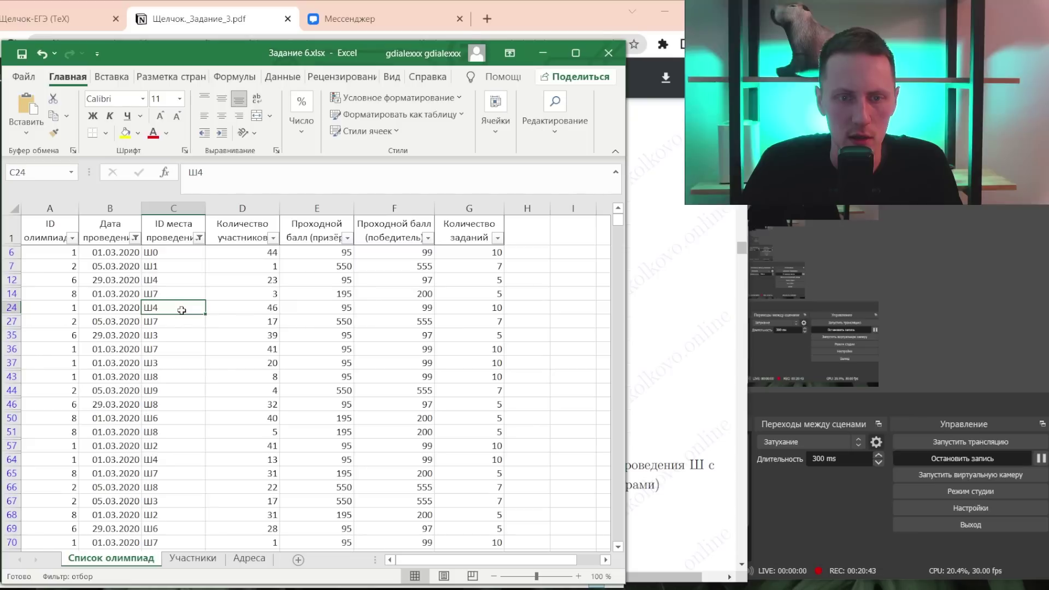
ctrl+click(342, 313)
ctrl+click(432, 310)
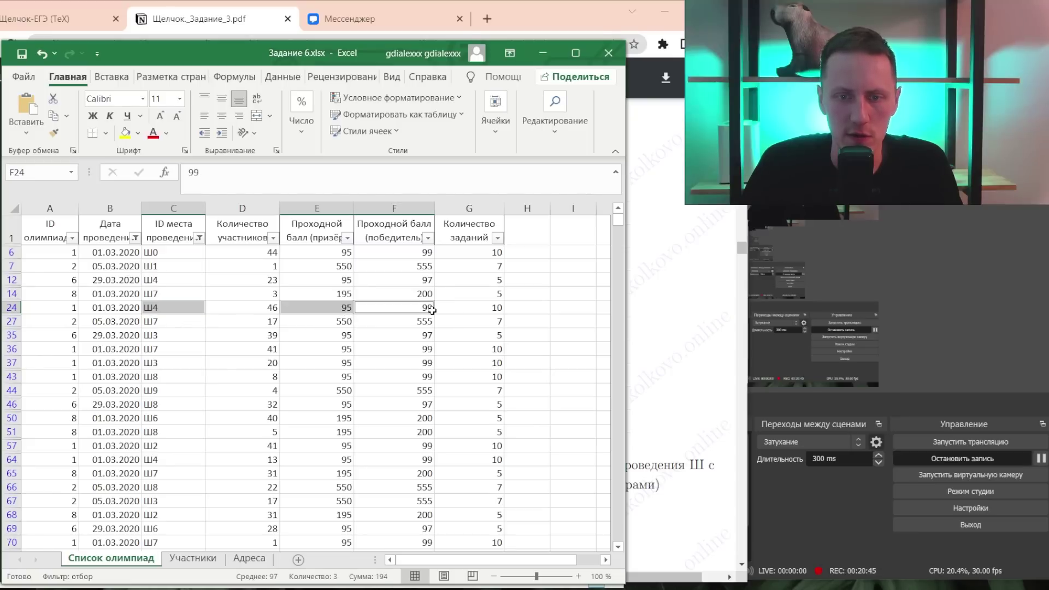
click(55, 282)
ctrl+click(62, 307)
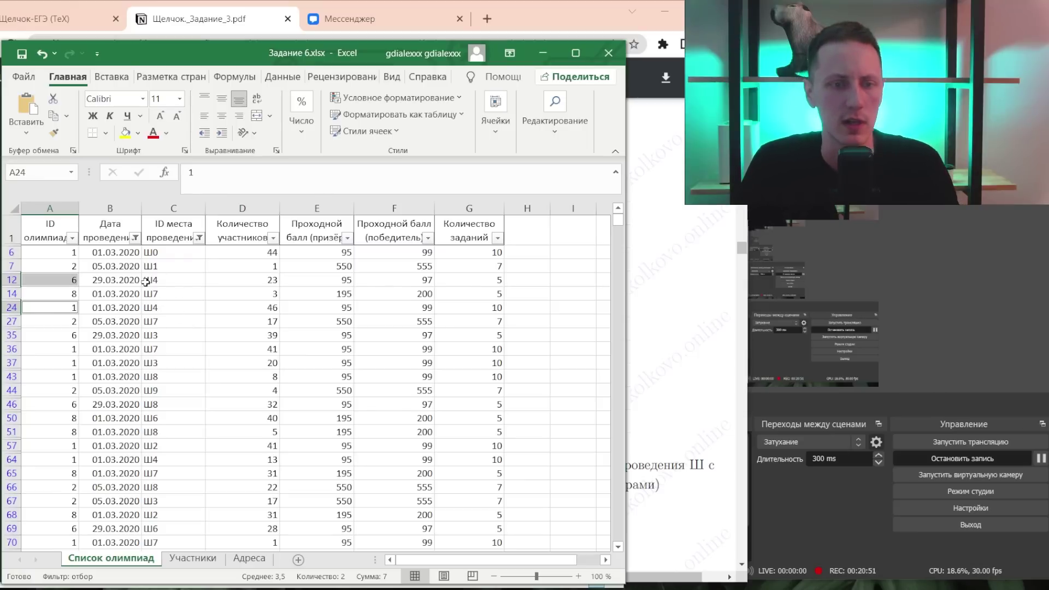
click(55, 252)
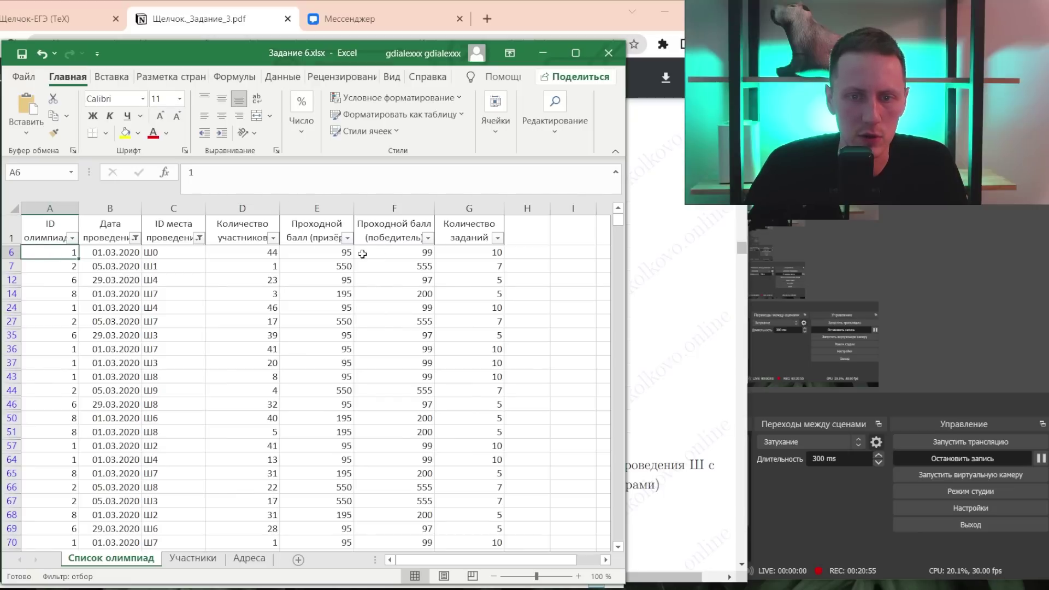
click(63, 308)
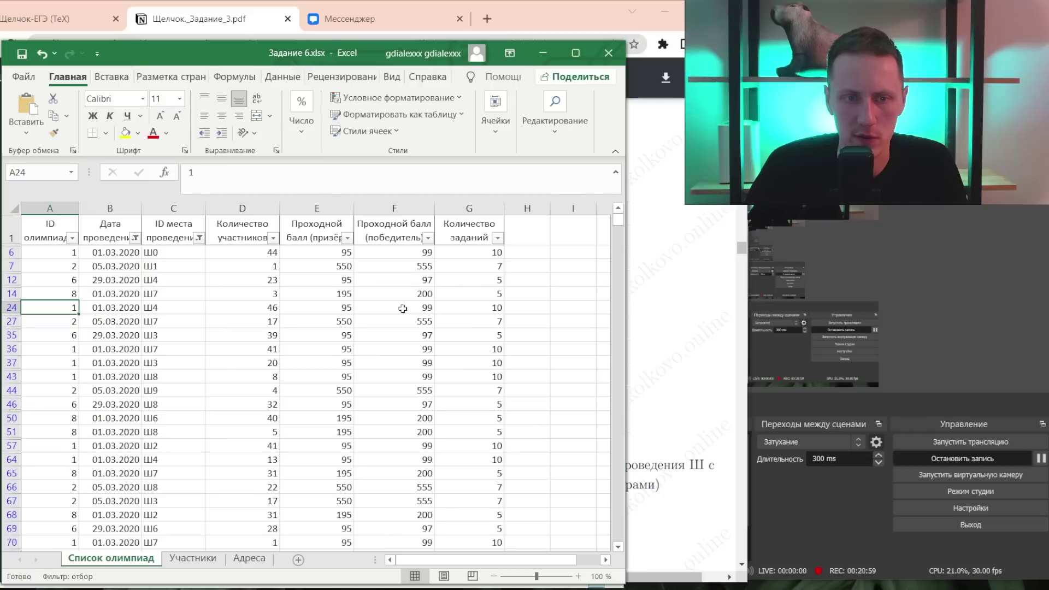
click(71, 349)
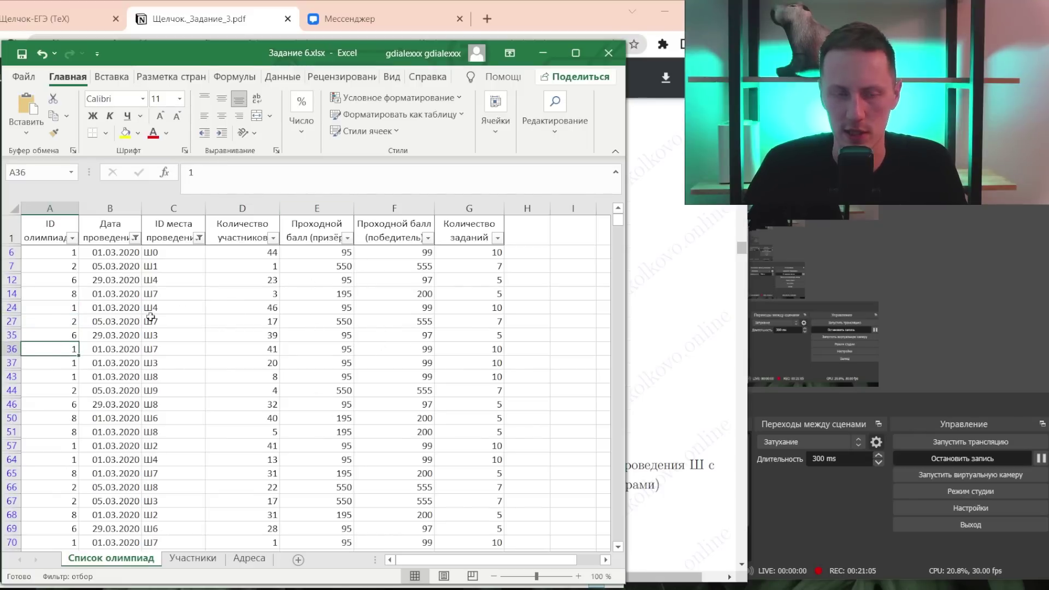
click(39, 208)
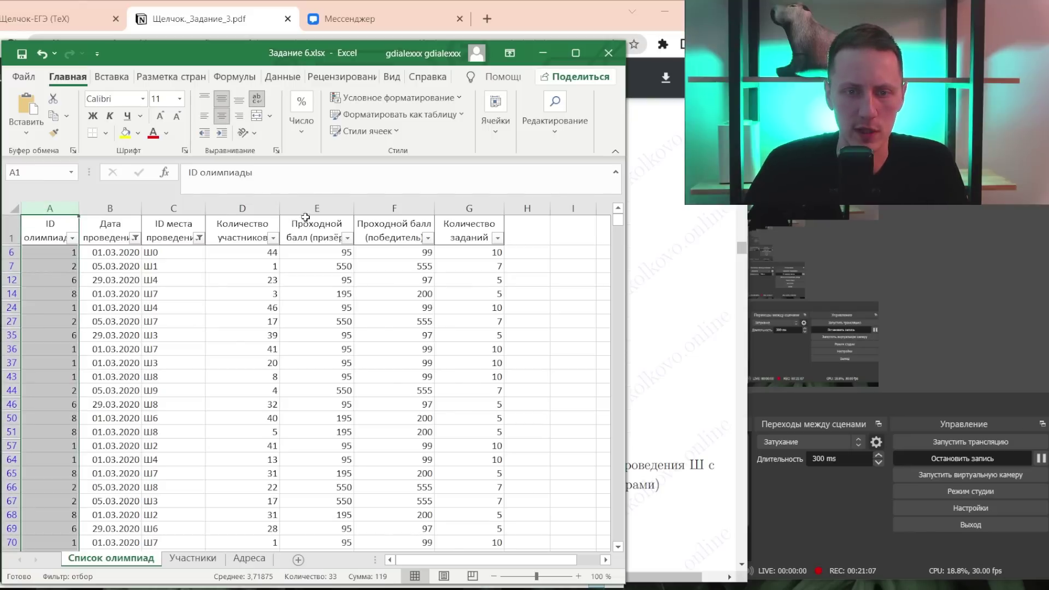
- Select and copy the entire filtered olympiad table
ctrl+click(309, 209)
ctrl+click(394, 209)
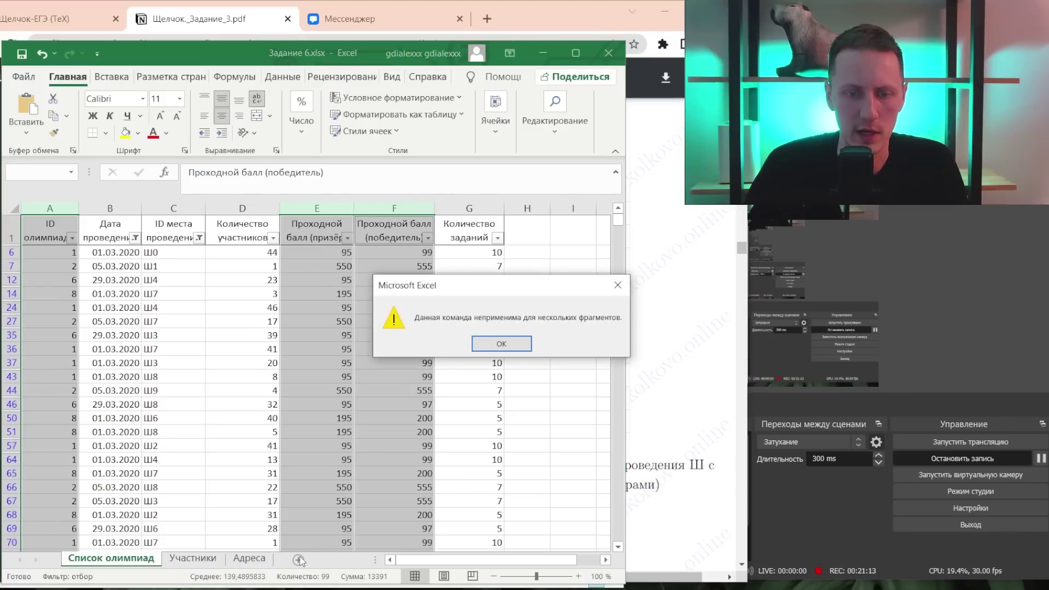
click(494, 344)
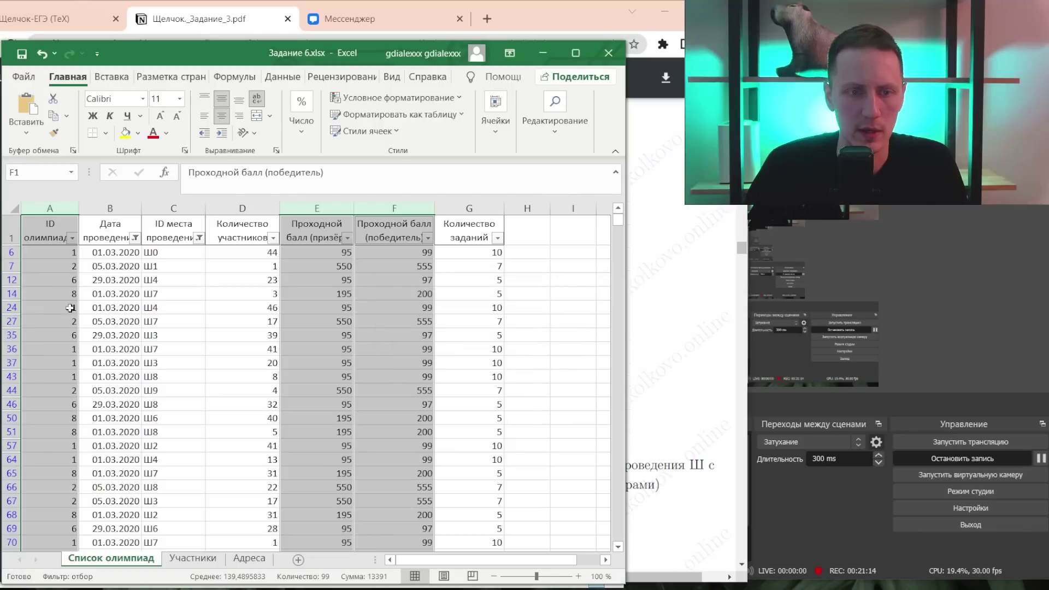
click(62, 246)
key(ctrl+Up)
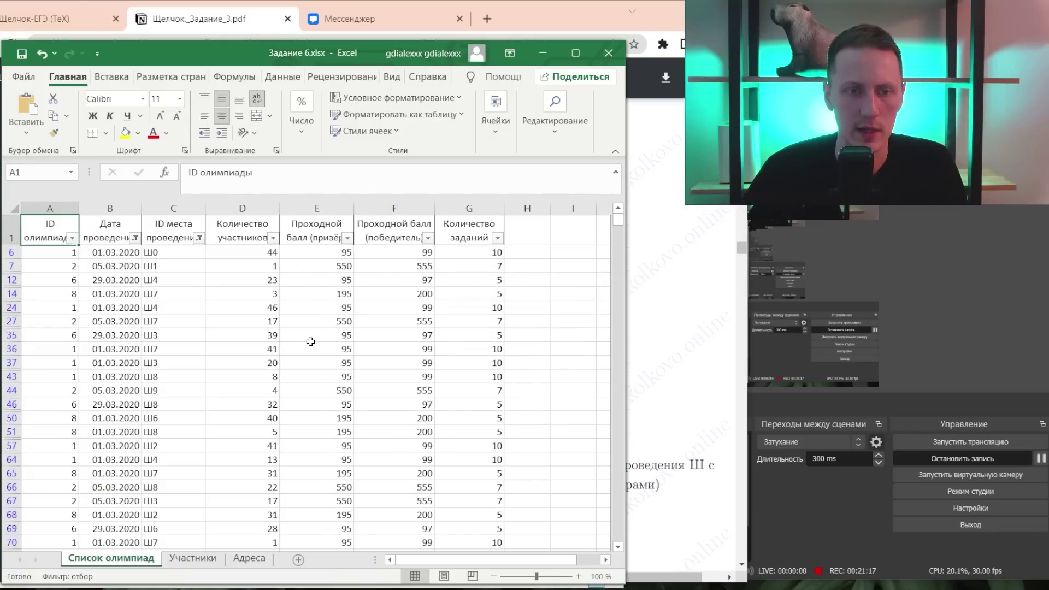
key(shift+Right)
key(ctrl+shift+Right)
key(ctrl+shift+Down)
key(ctrl+c)
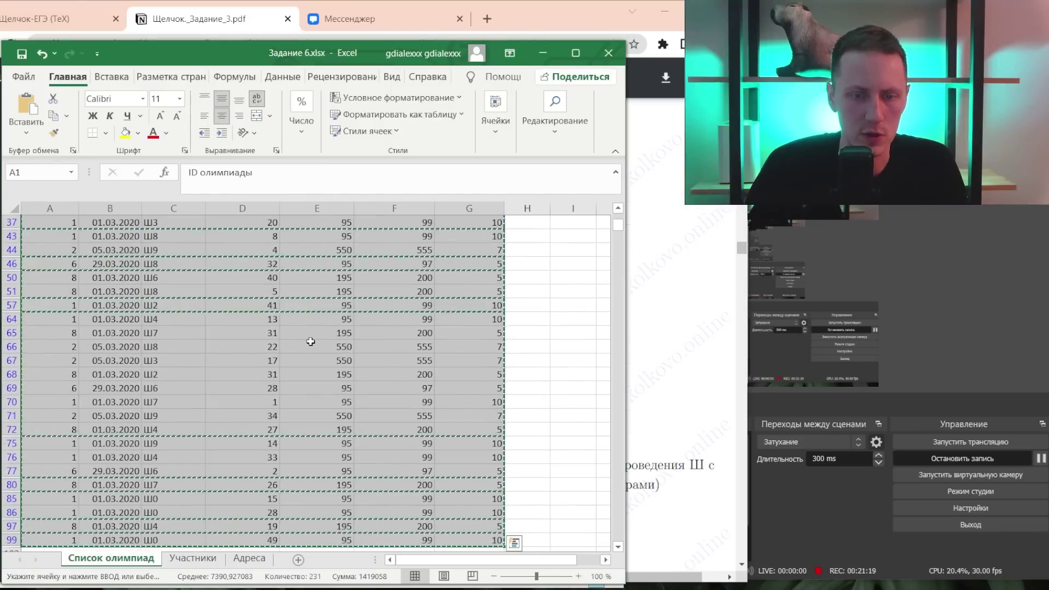
- Paste the table into a new sheet and autofit the date column
click(297, 559)
key(ctrl+v)
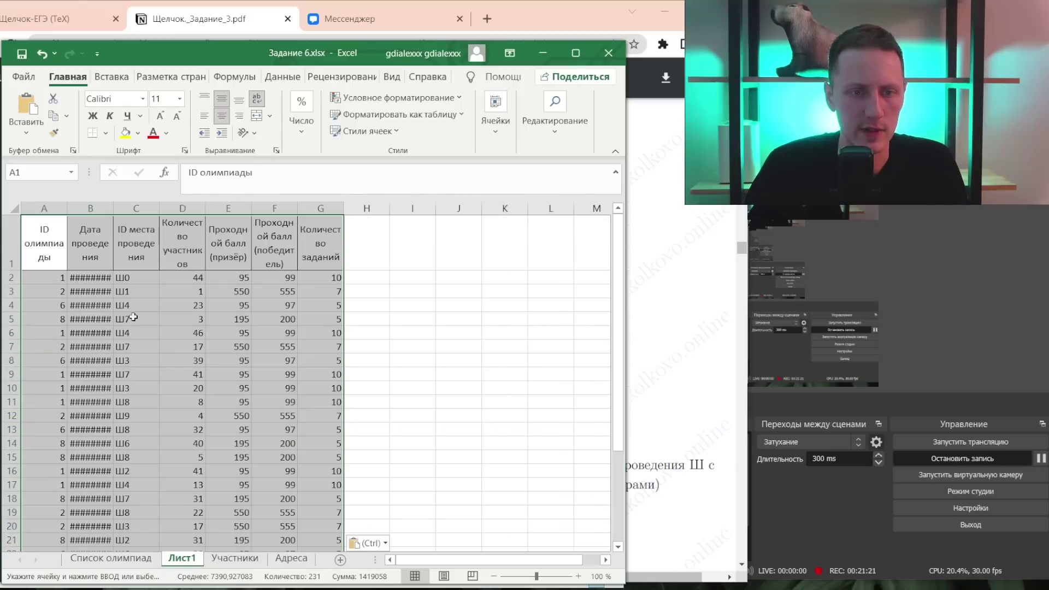
double_click(113, 208)
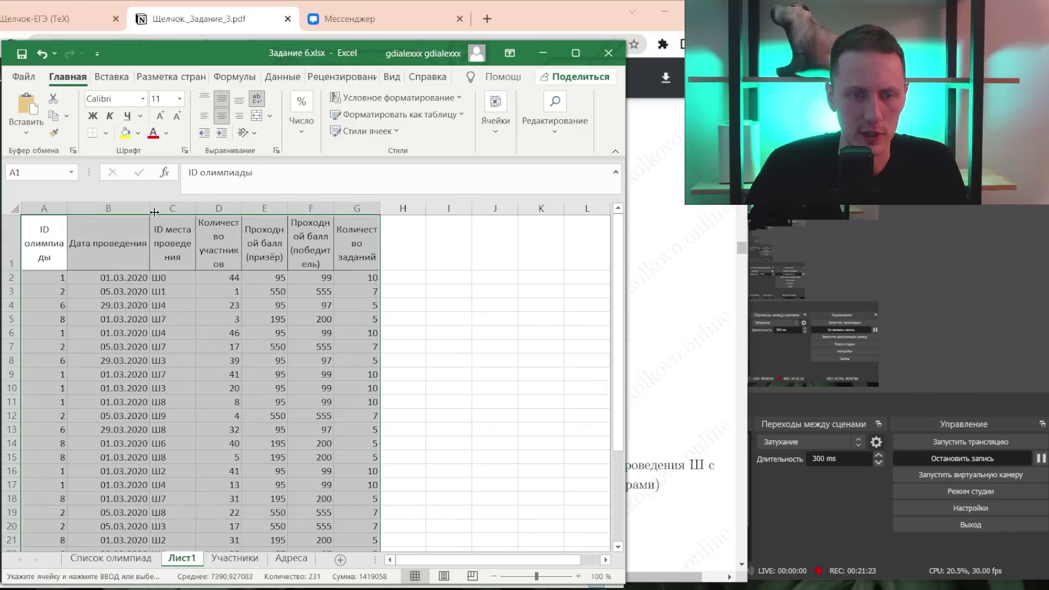
- Delete the date, venue ID, participant count and Количество заданий columns
click(108, 201)
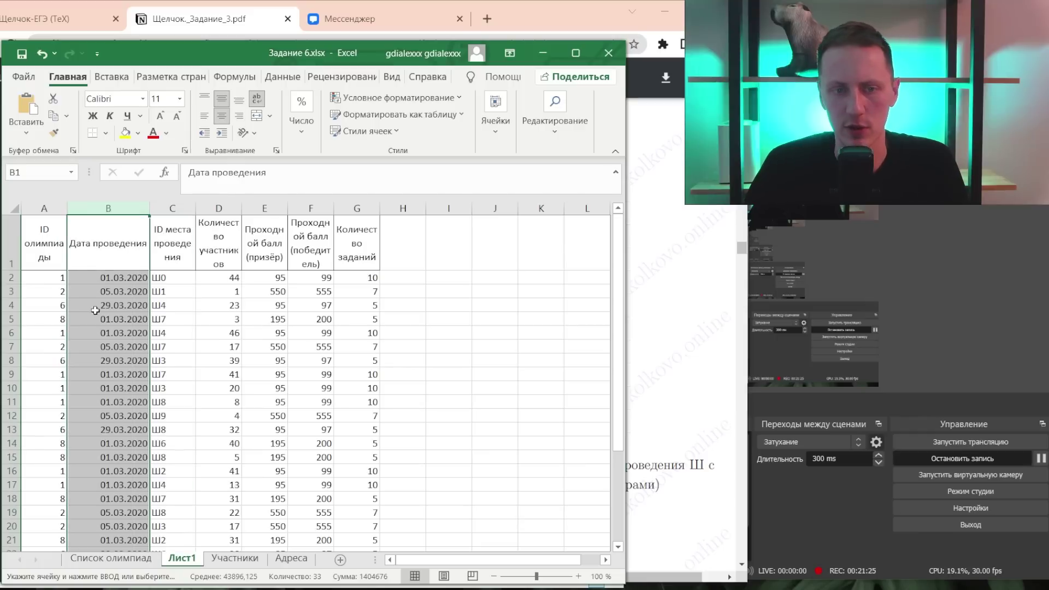
ctrl+click(176, 207)
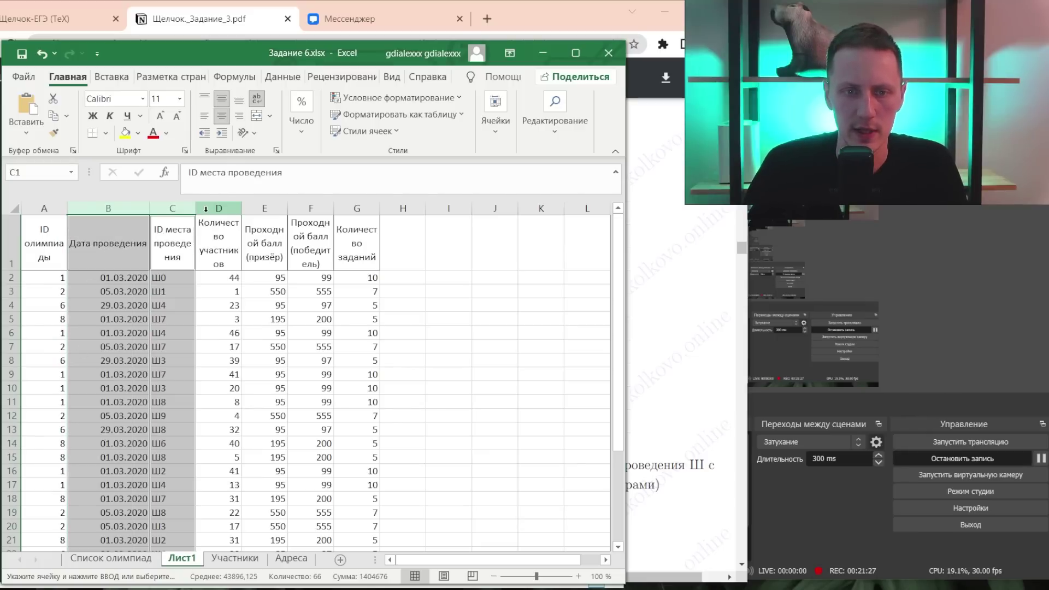
ctrl+click(213, 208)
ctrl+click(356, 208)
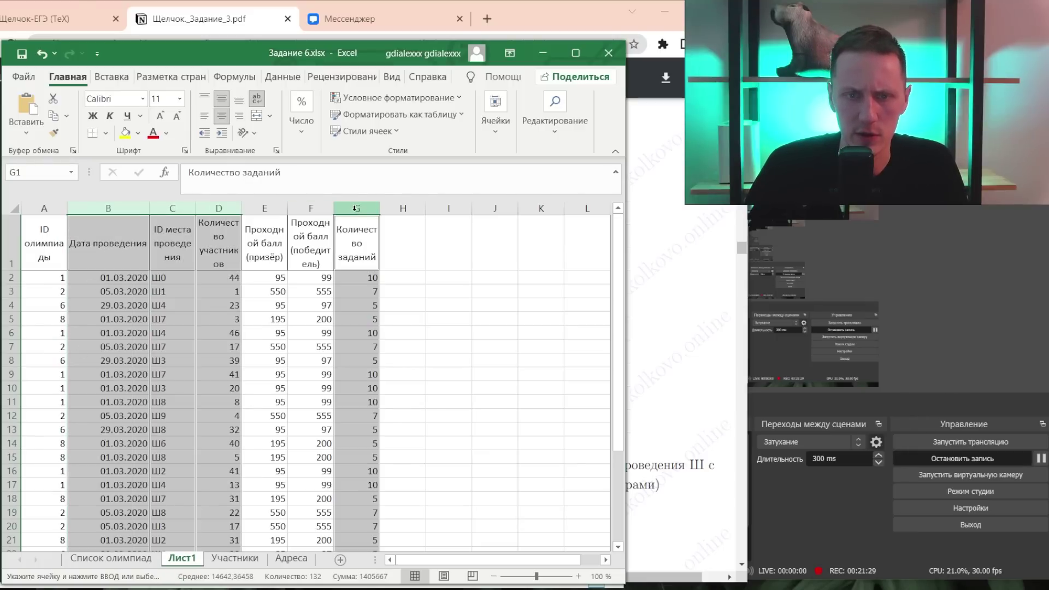
right_click(358, 212)
click(397, 352)
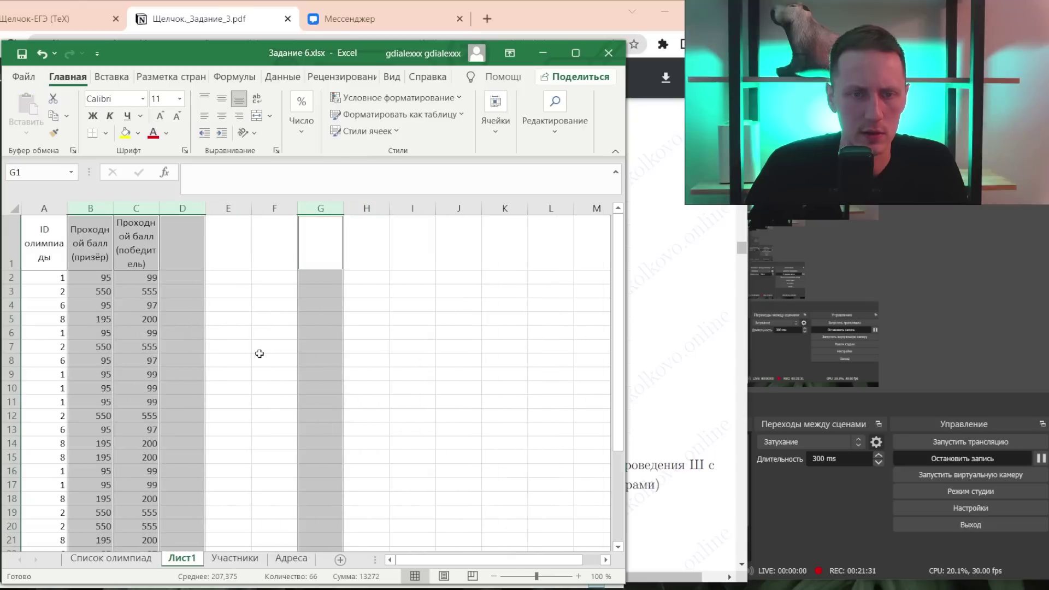
- Custom-sort the data rows A2:C33 by ID олимпиады ascending
click(265, 331)
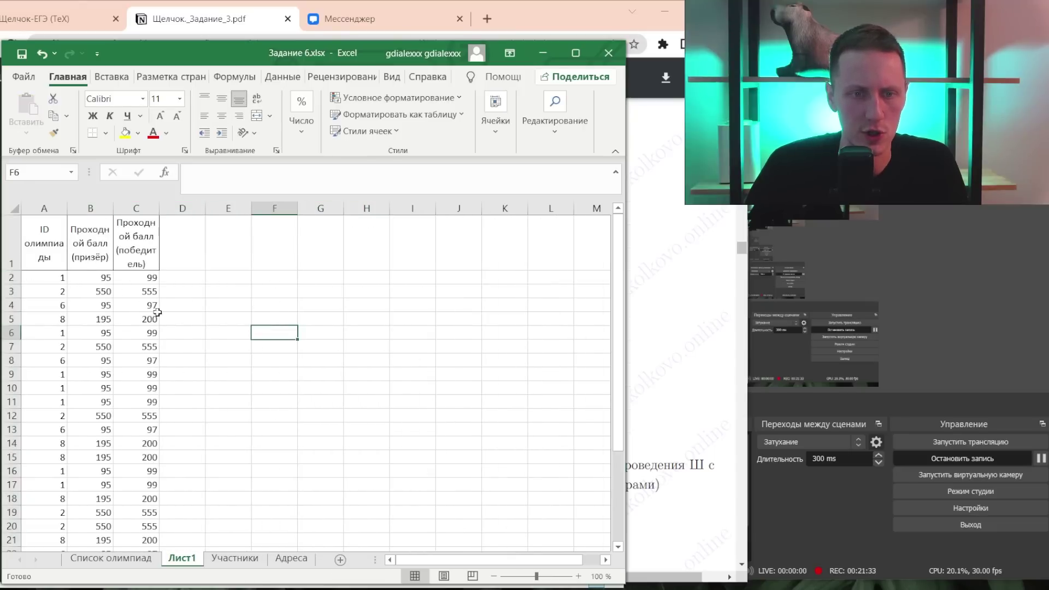
drag(40, 276, 147, 279)
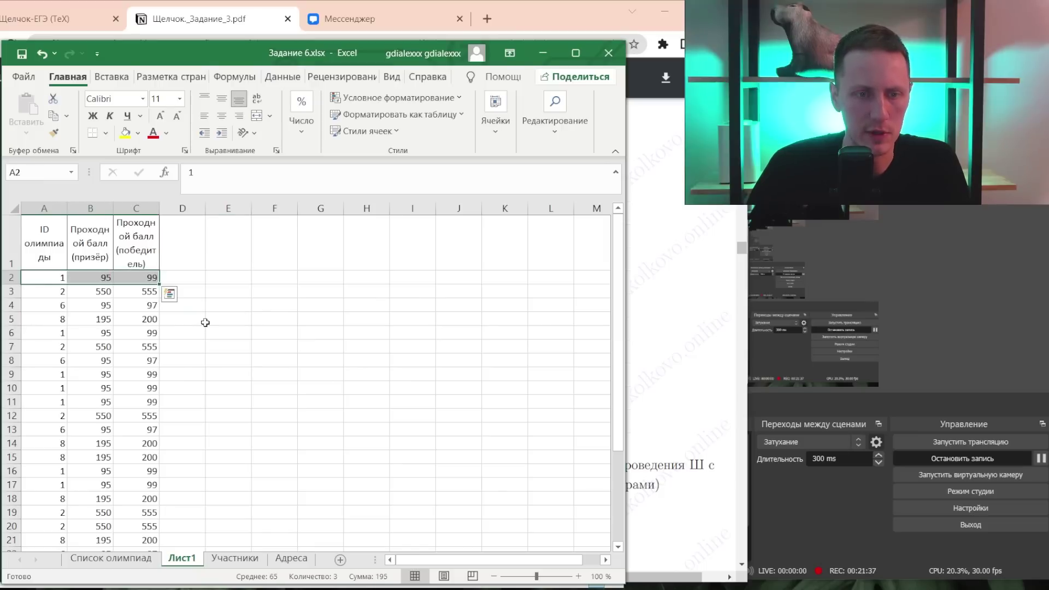
key(ctrl+shift+Down)
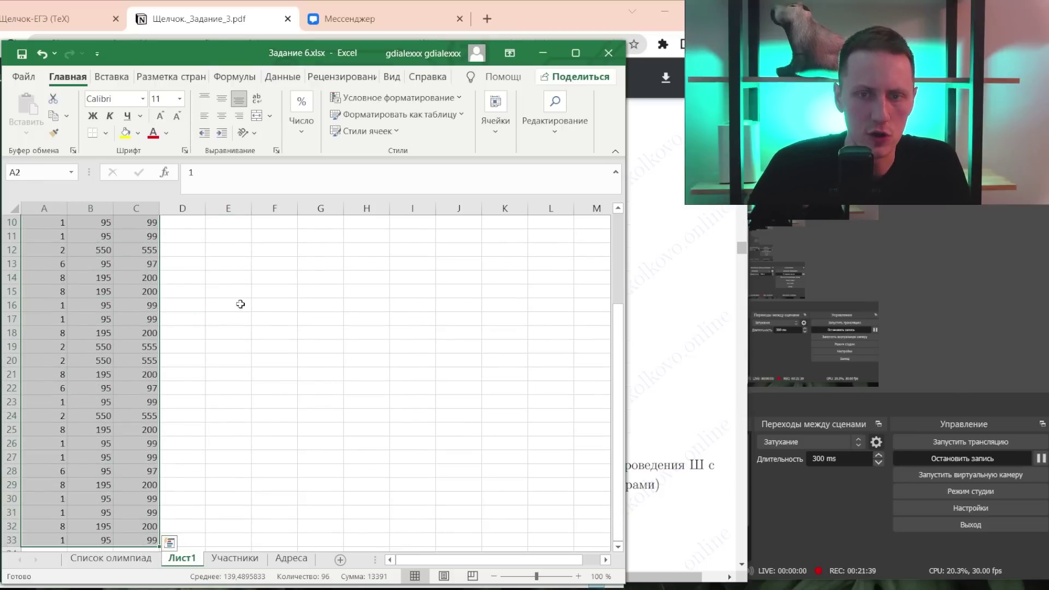
scroll(267, 387, up, 3)
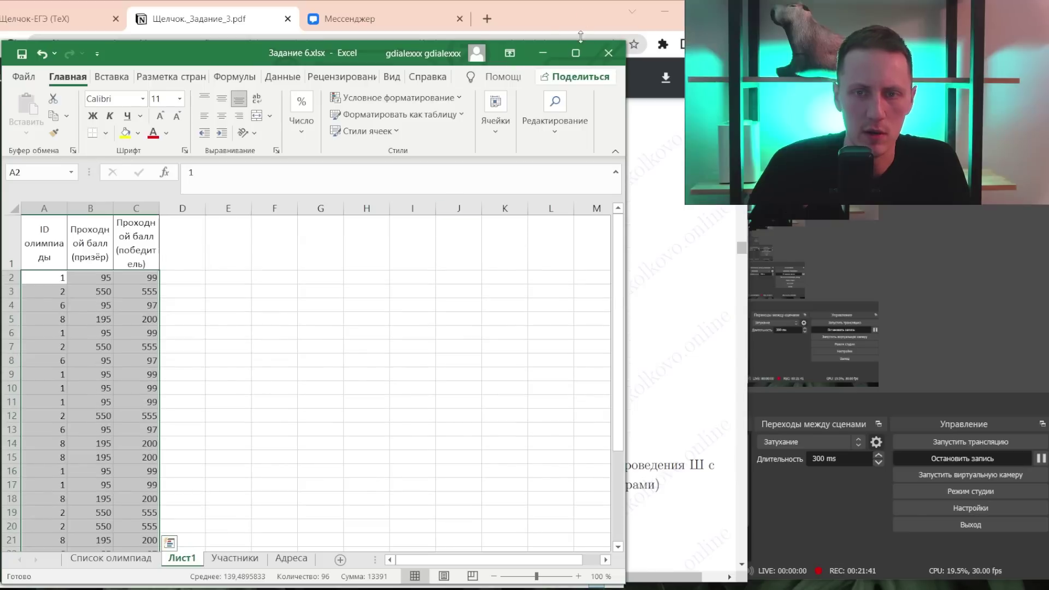
click(554, 112)
click(640, 176)
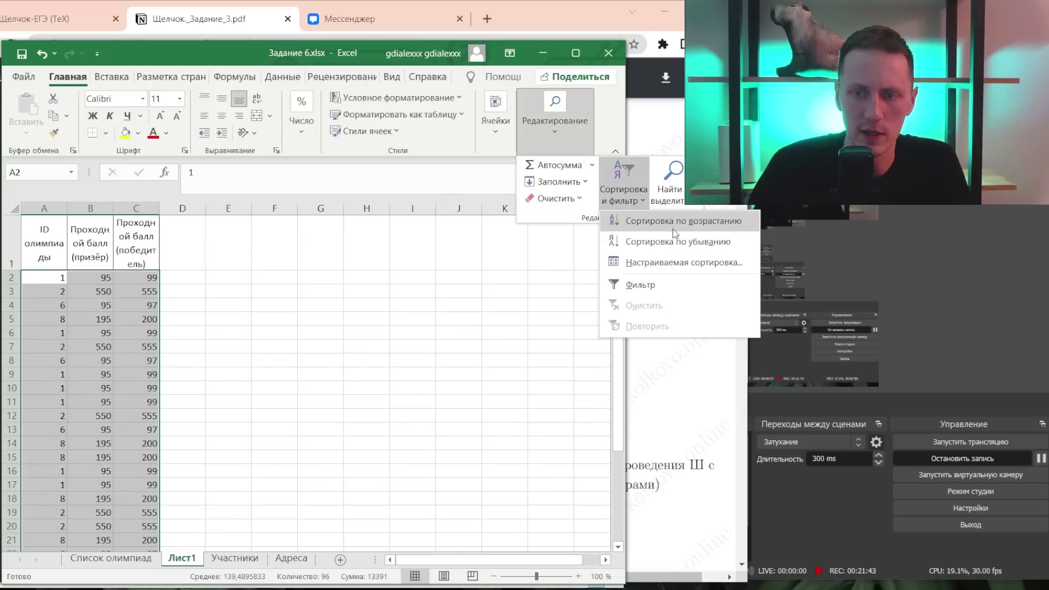
click(681, 263)
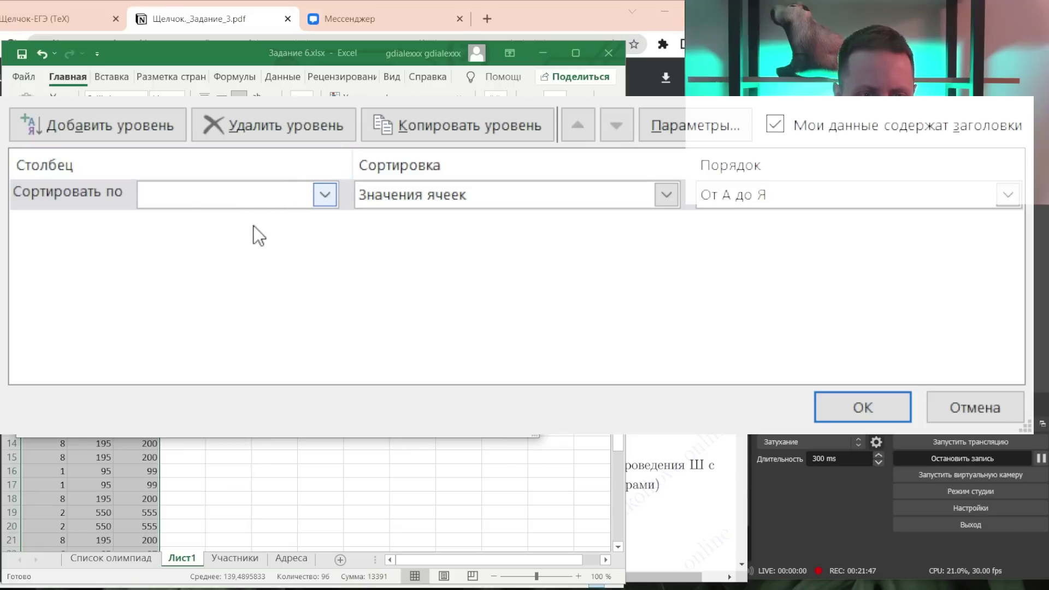
key(Down)
click(893, 412)
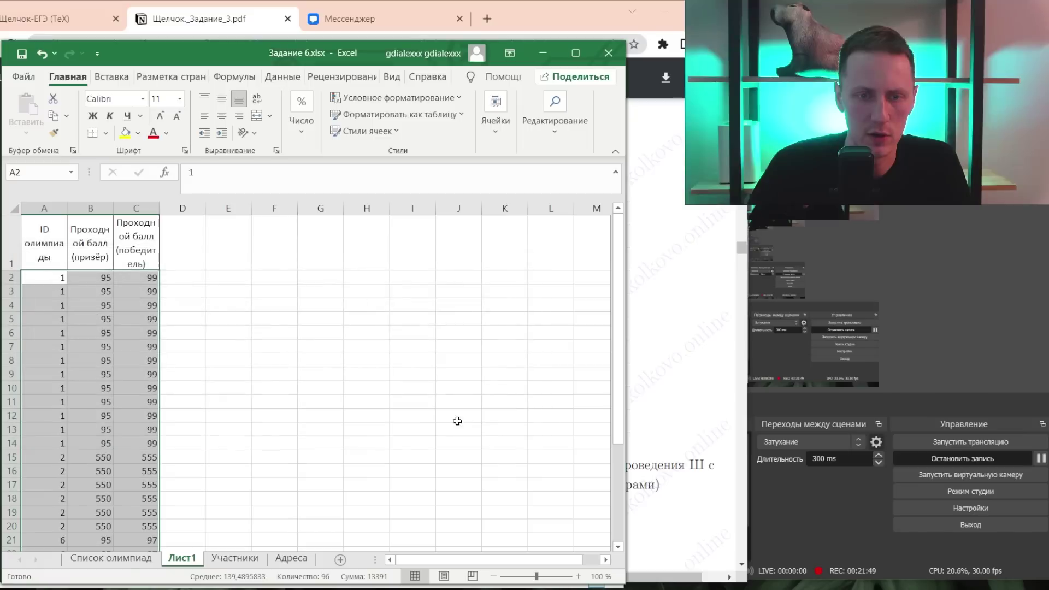
- Reselect all data rows of the three Лист1 columns
click(53, 305)
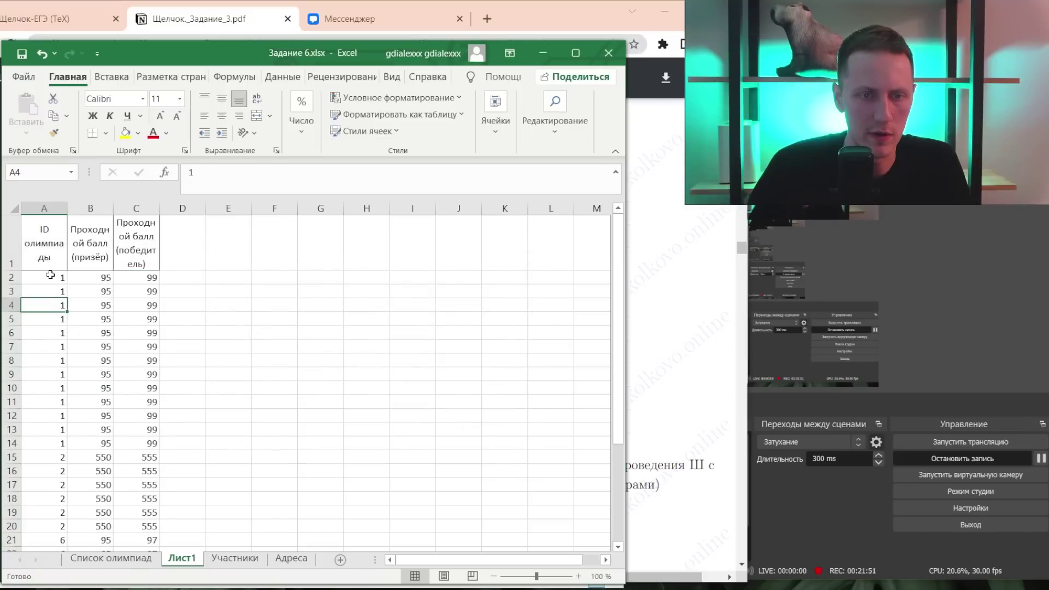
drag(51, 275, 137, 443)
scroll(95, 385, down, 2)
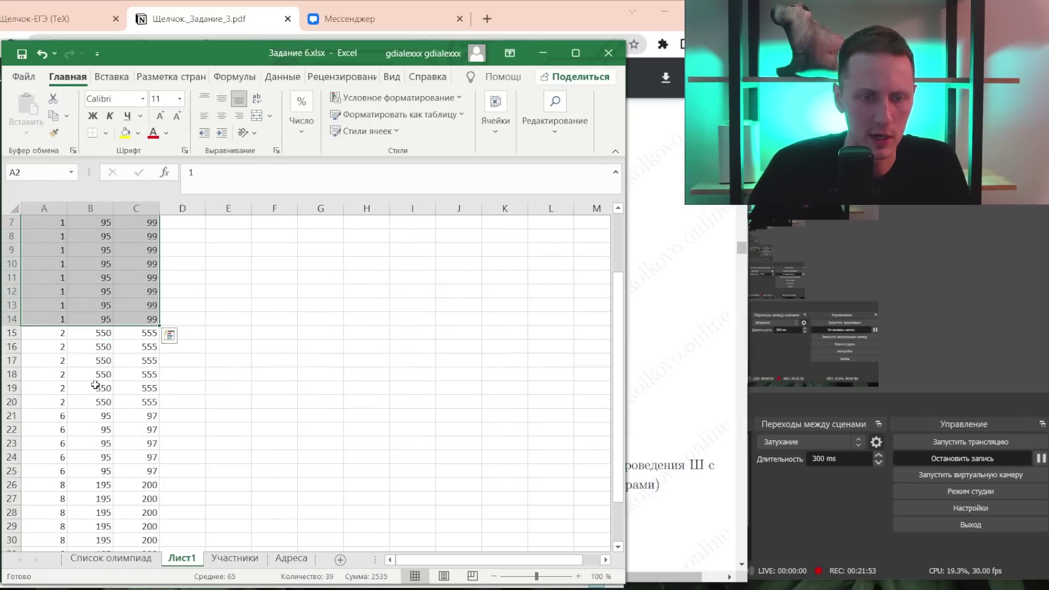
scroll(120, 404, down, 5)
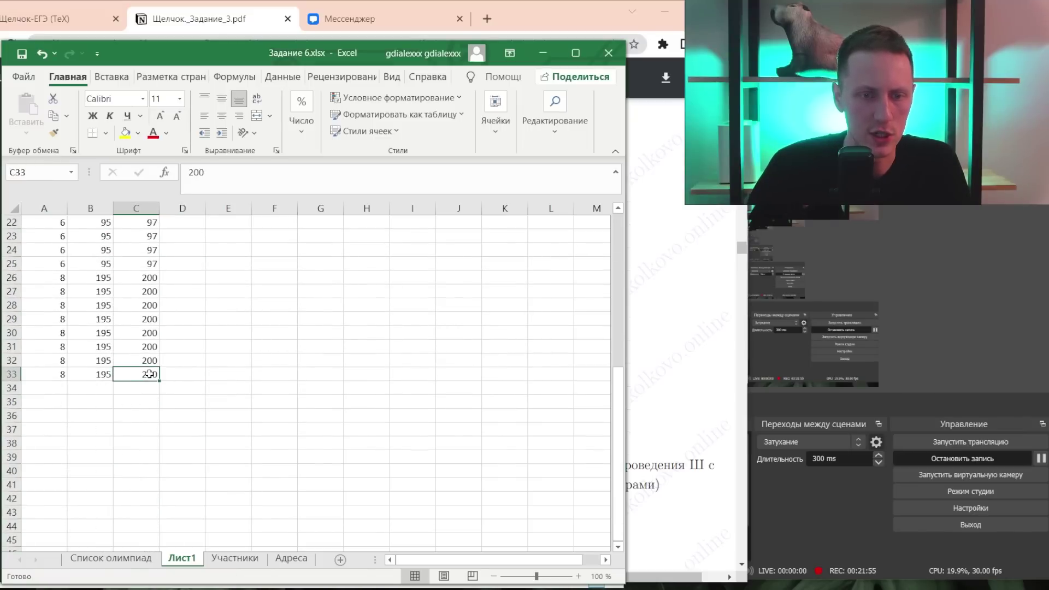
drag(137, 402, 44, 236)
drag(23, 77, 41, 277)
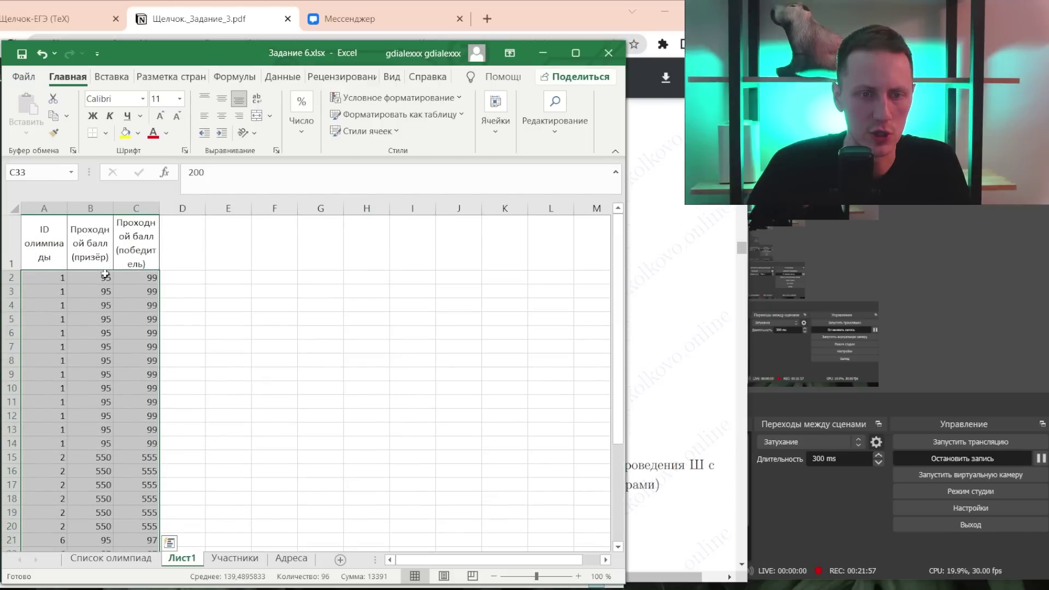
- Remove duplicate rows across all three columns, leaving olympiads 1, 2, 6 and 8
click(283, 77)
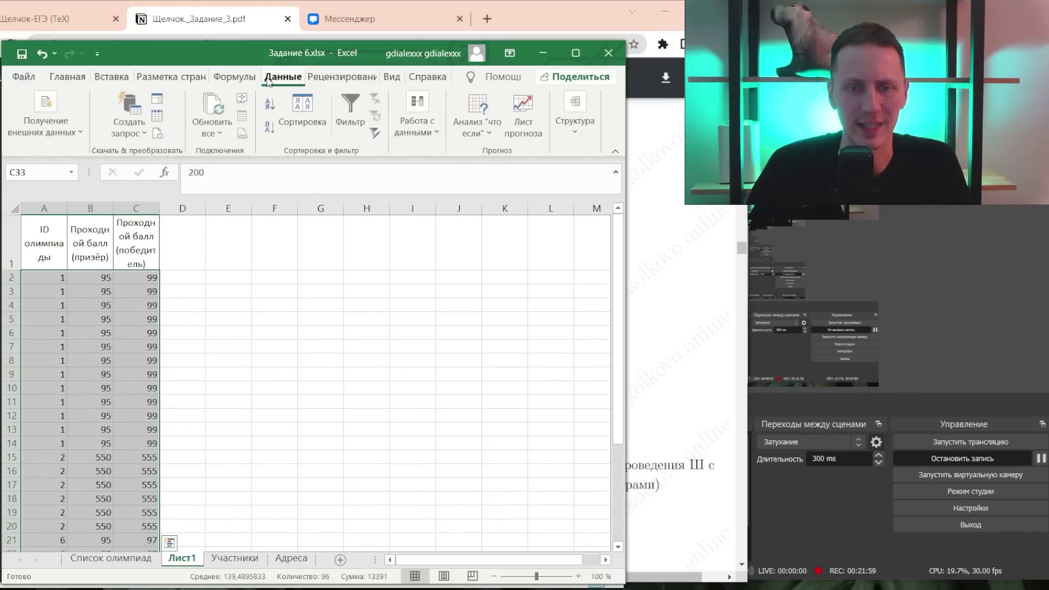
click(425, 116)
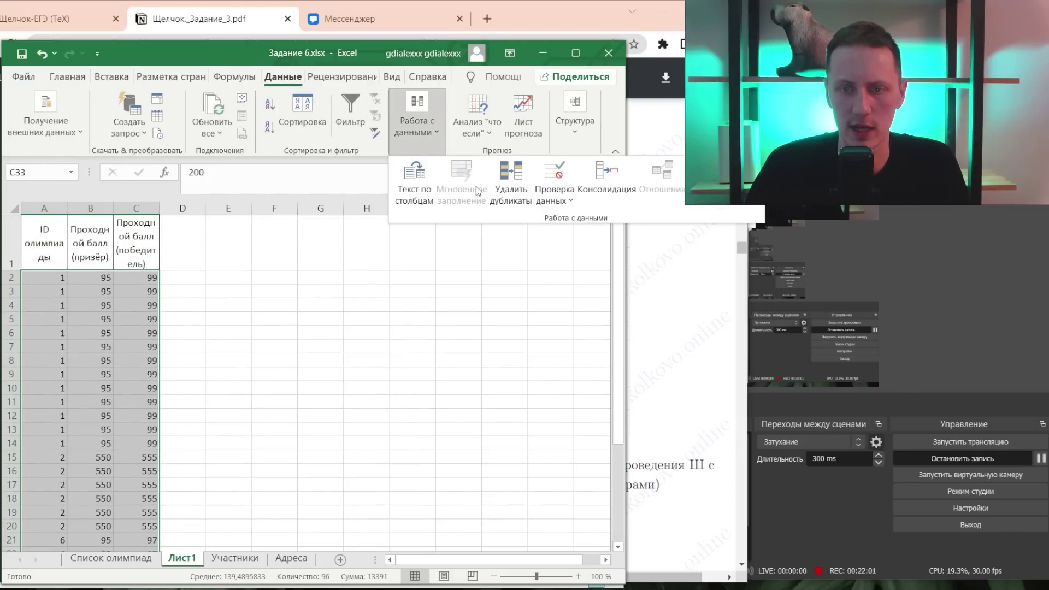
click(521, 190)
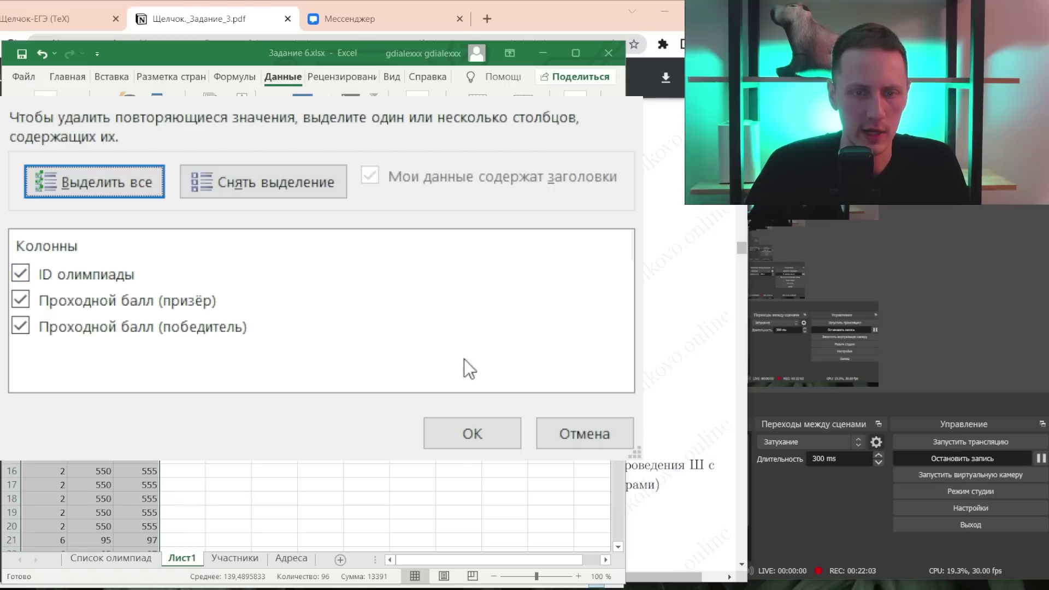
click(493, 432)
click(499, 344)
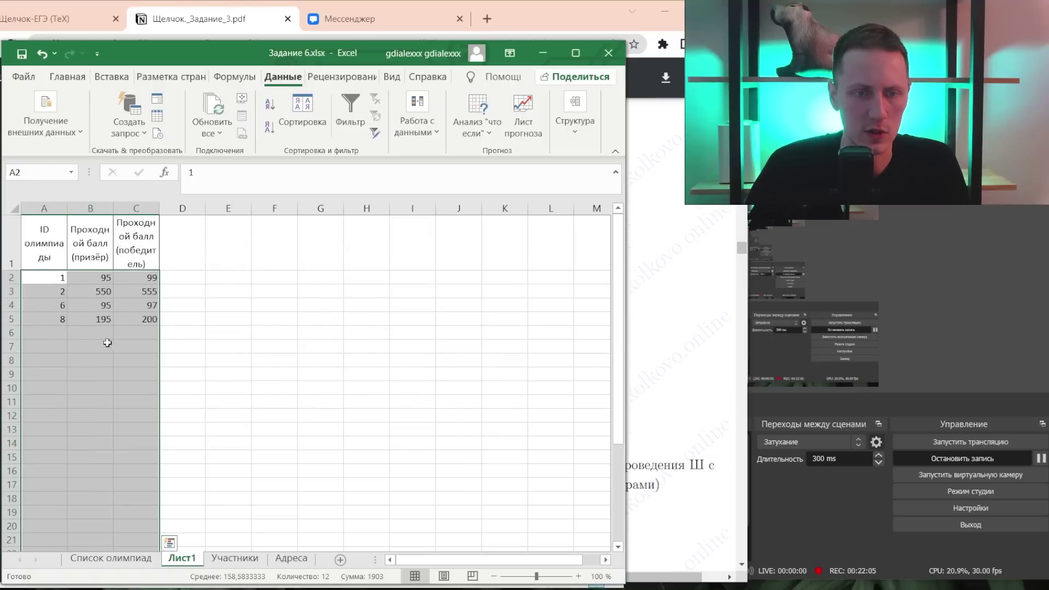
- Select the unique thresholds table A1:C5 and copy it
click(86, 316)
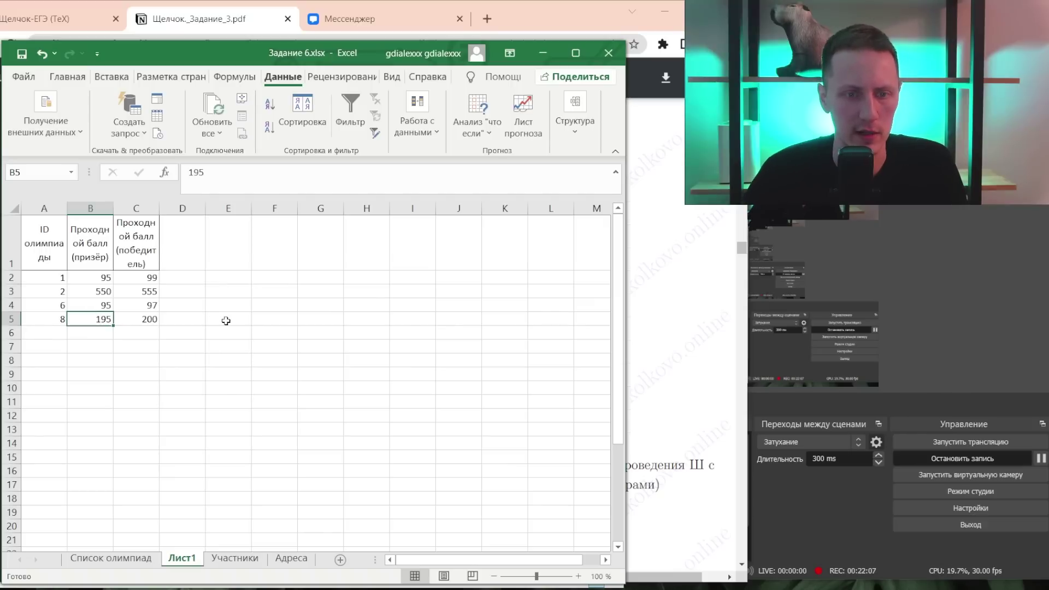
key(Left)
key(Up)
key(Up)
key(ctrl+Home)
key(shift+Right)
key(shift+Down)
key(shift+Right)
key(shift+Down)
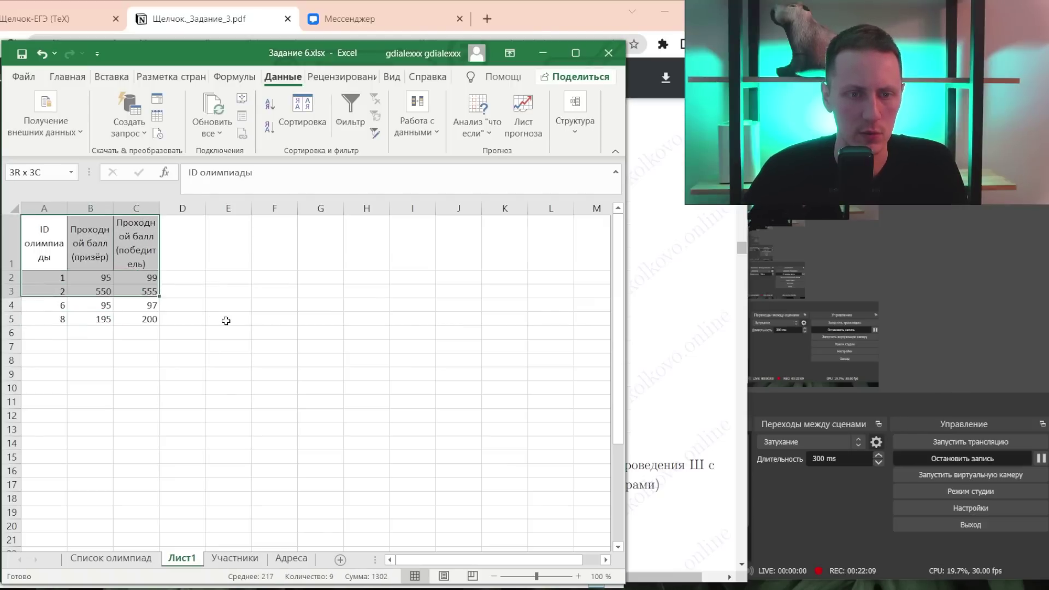
key(shift+Down)
key(shift+Down)
key(ctrl+c)
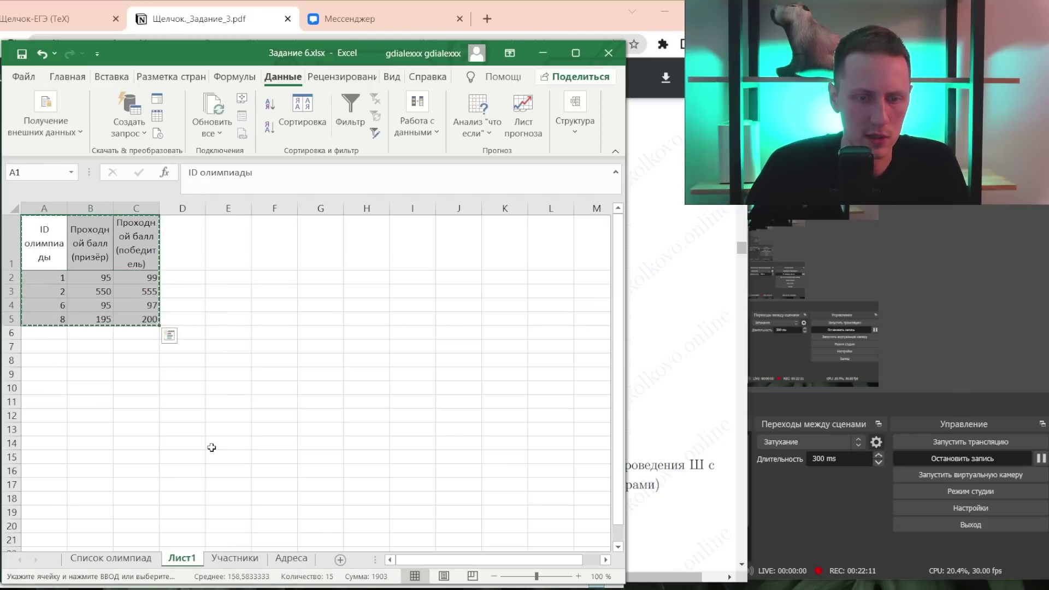
- Paste the thresholds table at G1 on Участники and zoom to 100%
click(235, 558)
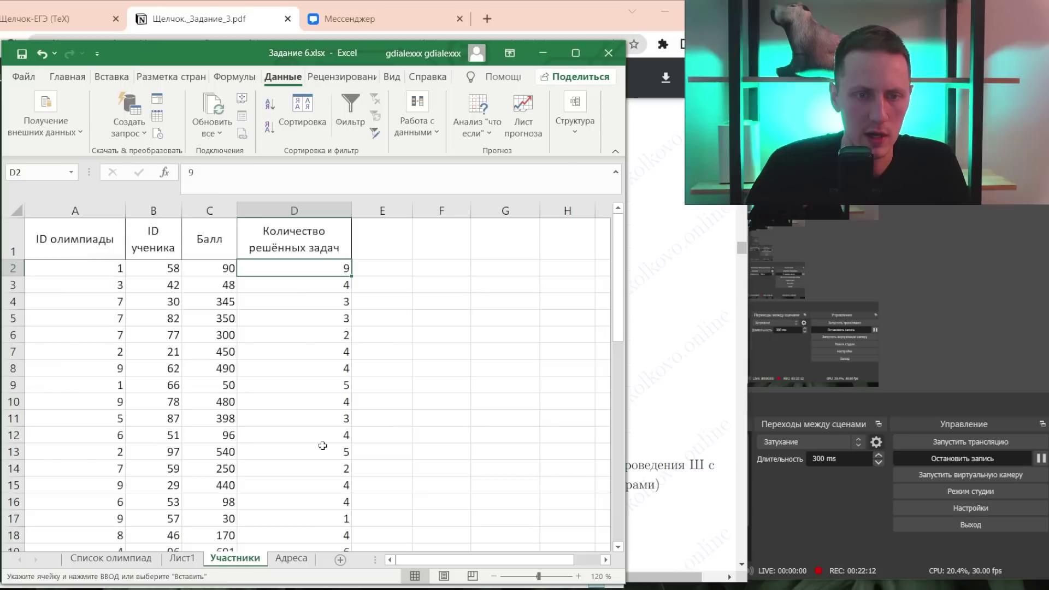
click(459, 242)
click(481, 244)
key(ctrl+v)
key(ctrl)
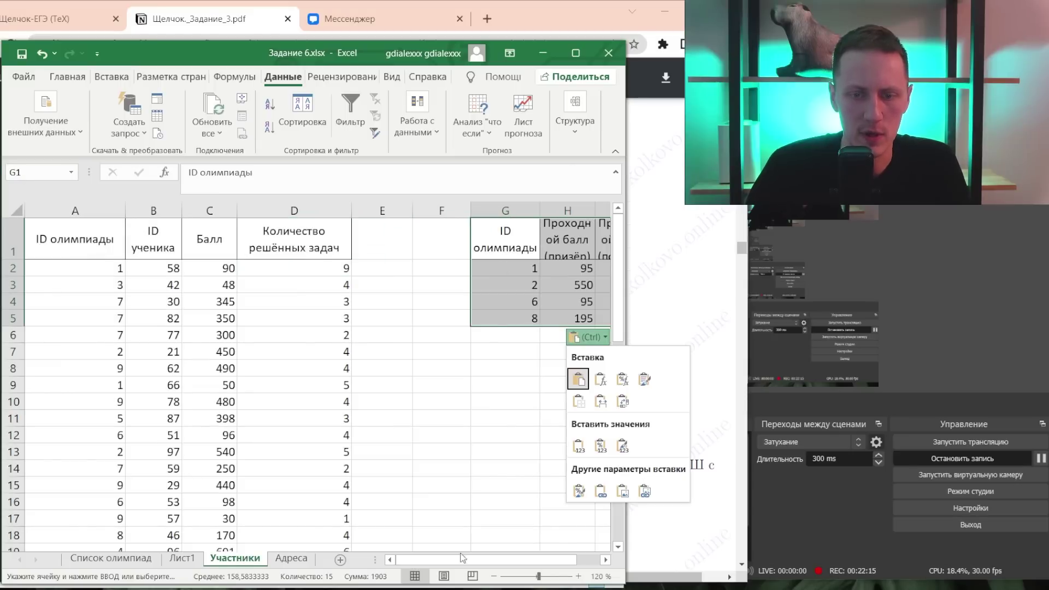
click(493, 575)
click(494, 575)
click(421, 408)
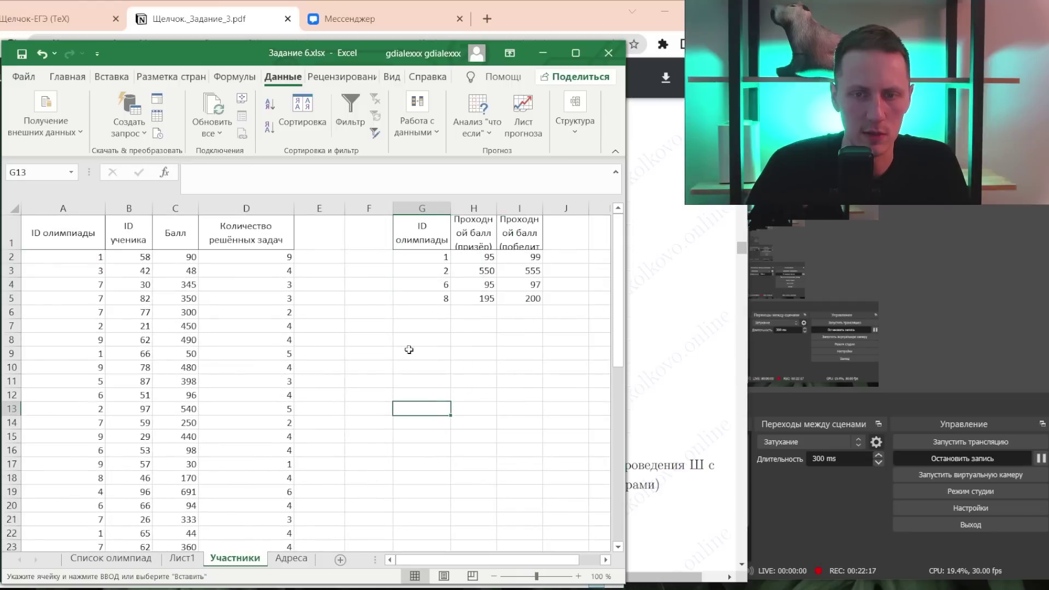
- Review the first student's olympiad ID and score next to empty column E
click(327, 265)
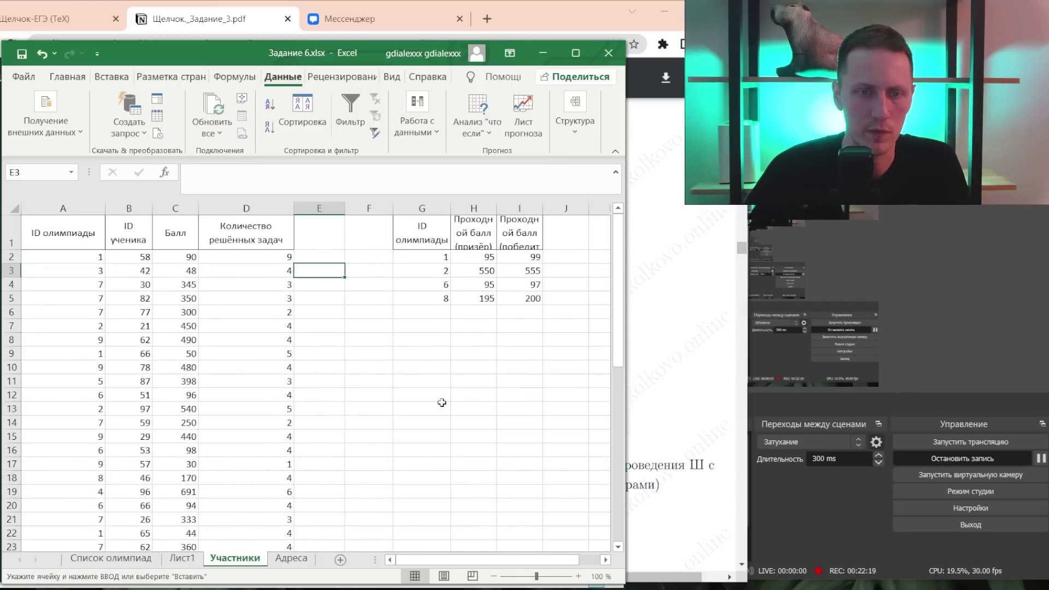
key(Left)
key(Left)
key(Left)
key(Left)
key(Up)
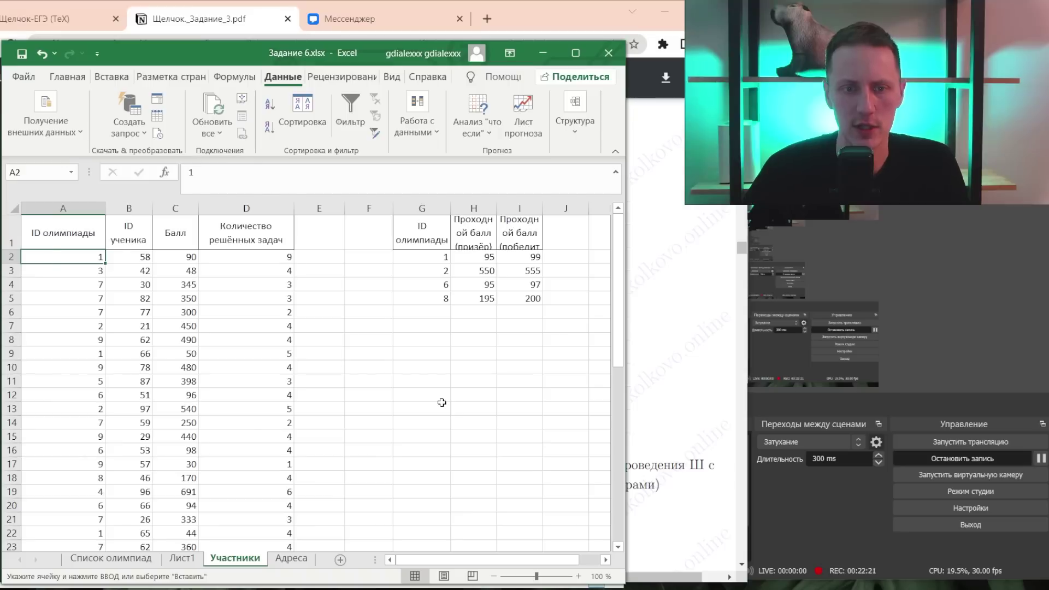
key(Right)
key(Right)
key(Right)
key(Right)
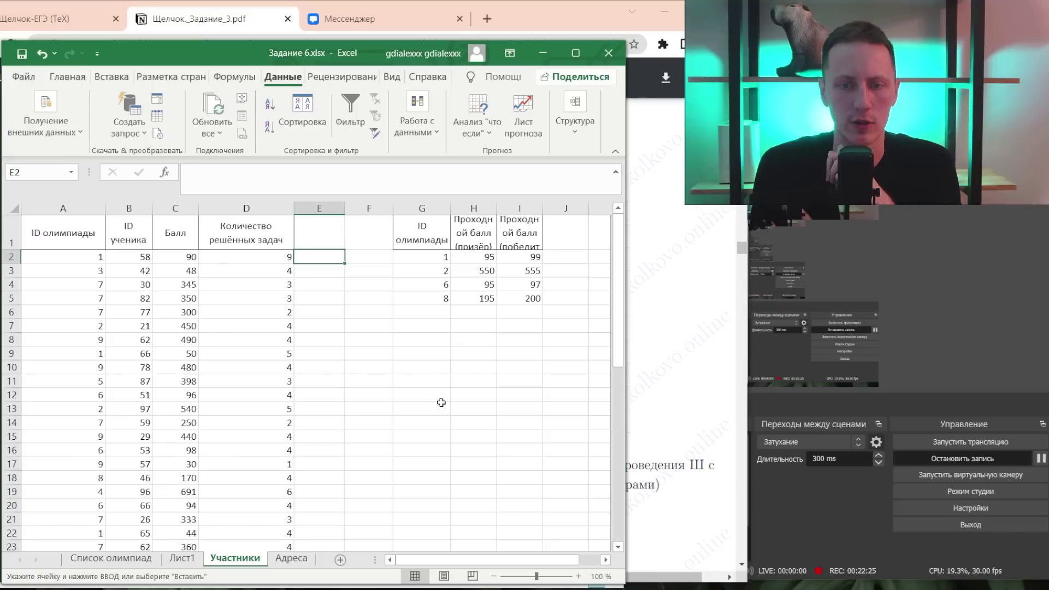
key(Left)
key(Left)
key(Left)
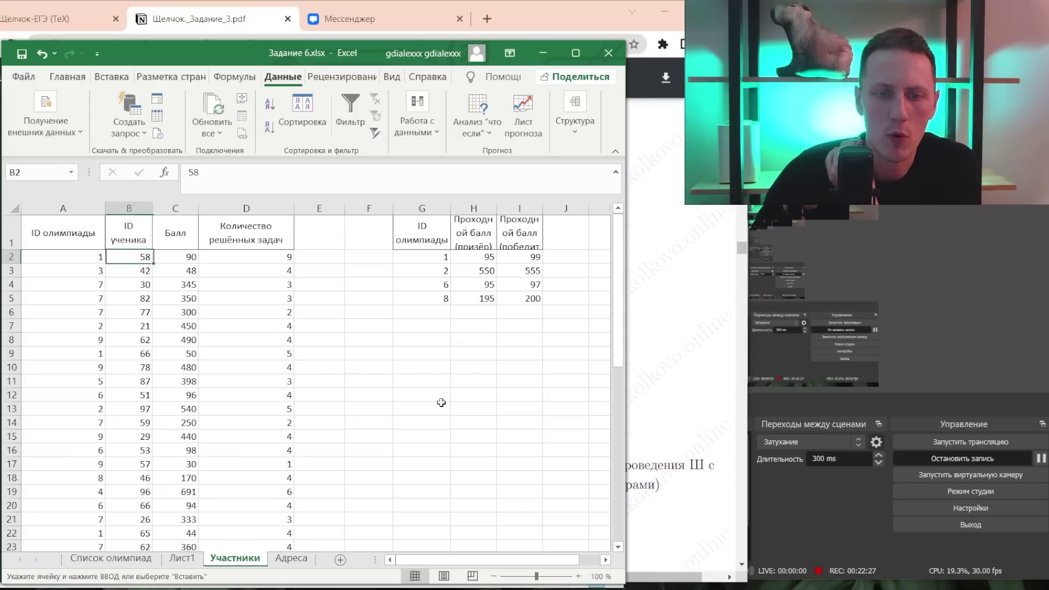
key(Right)
key(Right)
key(Right)
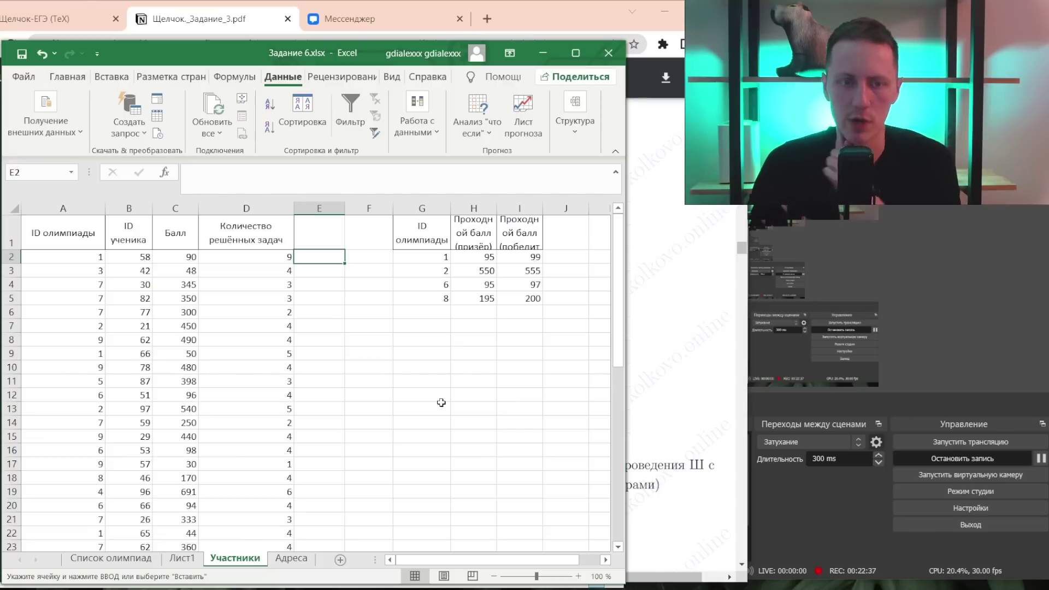
key(Left)
key(Left)
key(Left)
key(Left)
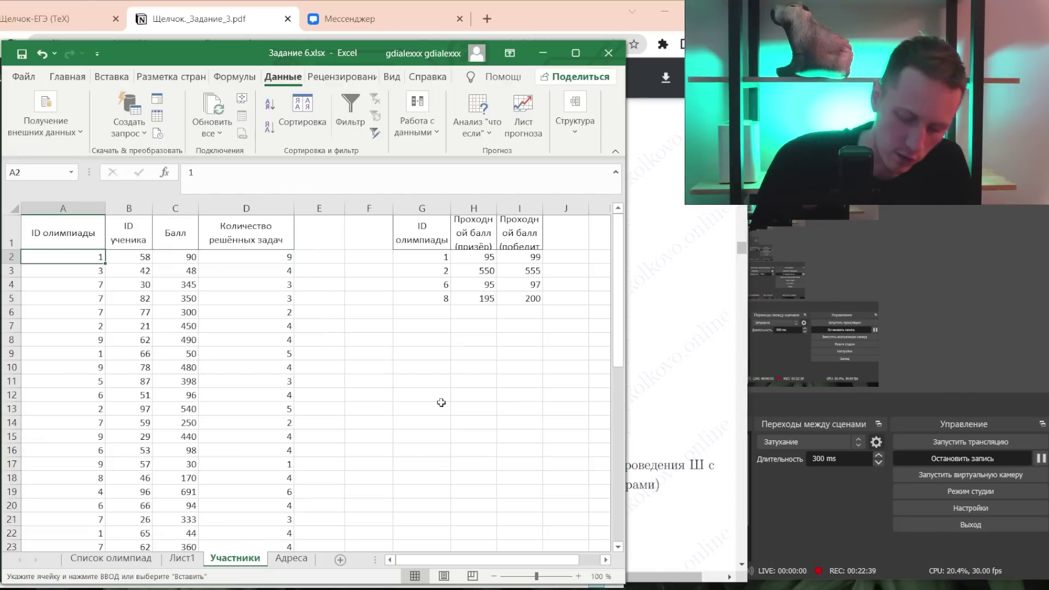
- Turn on filtering and show only olympiad ID 1, 7 of 50 rows
key(ctrl+shift+l)
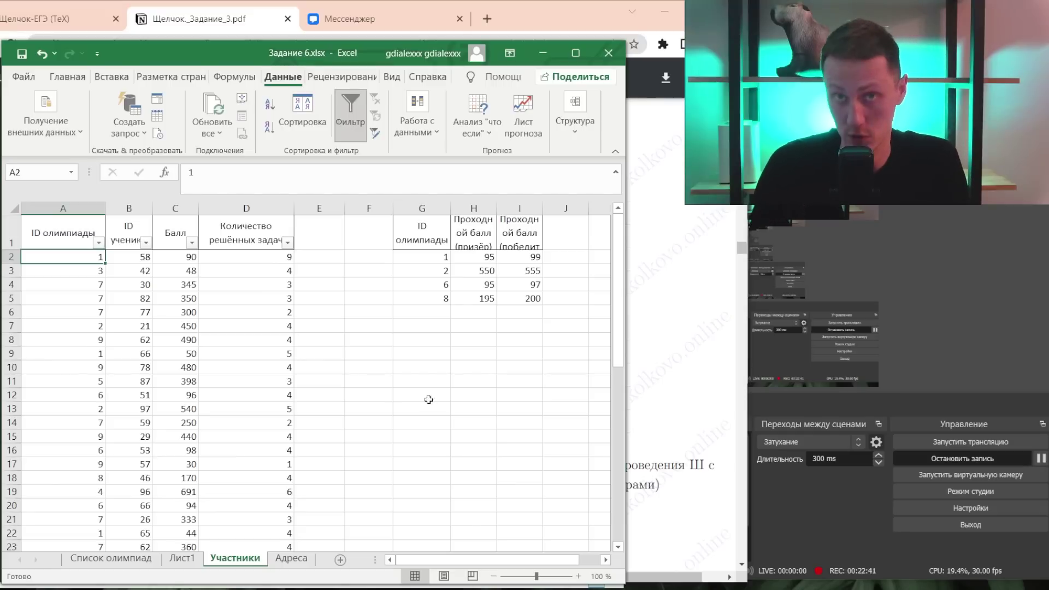
click(98, 242)
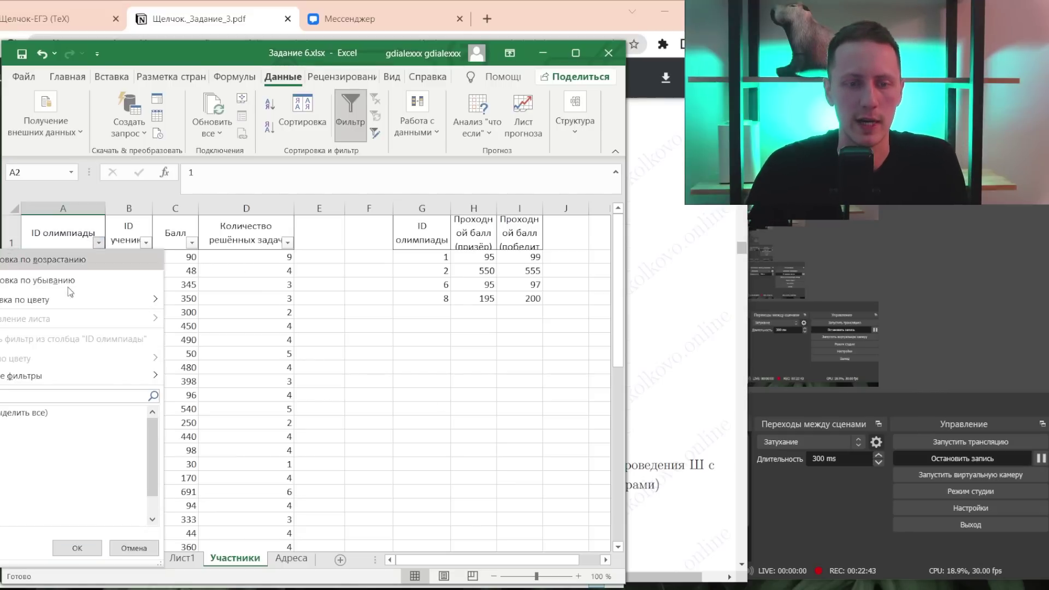
key(Escape)
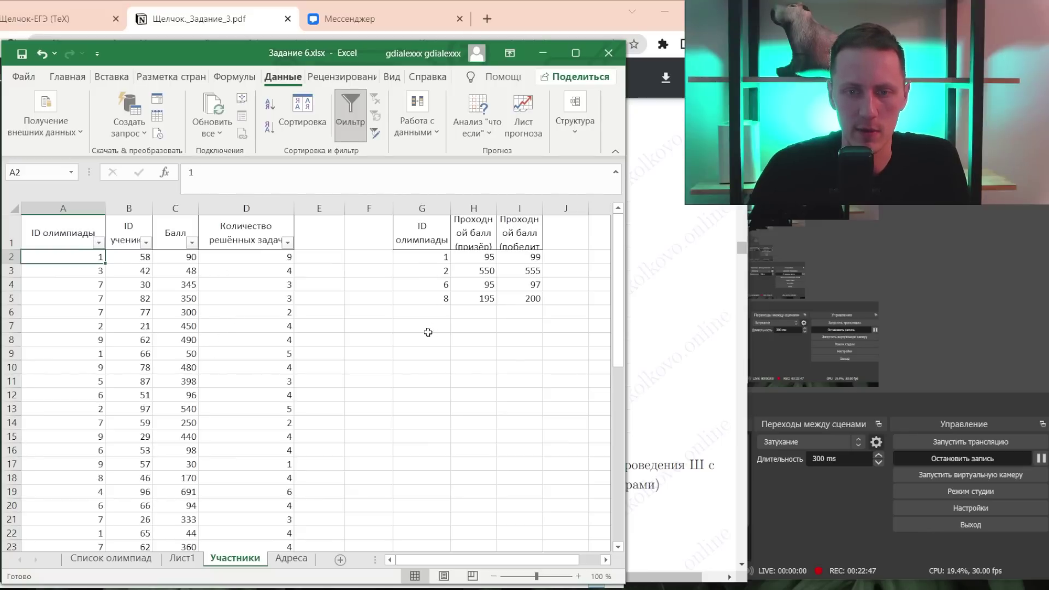
click(99, 242)
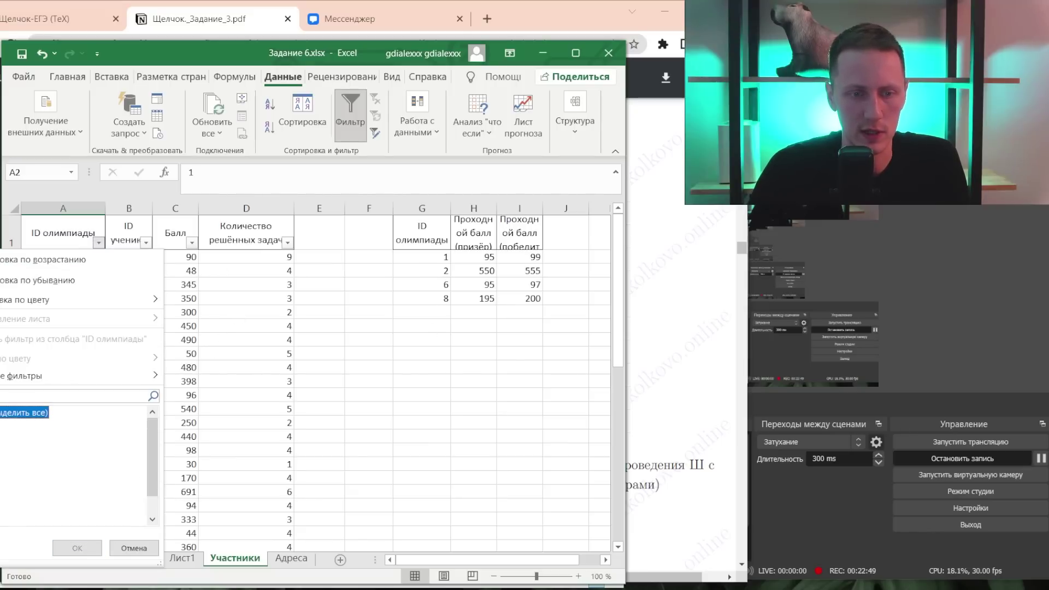
click(80, 546)
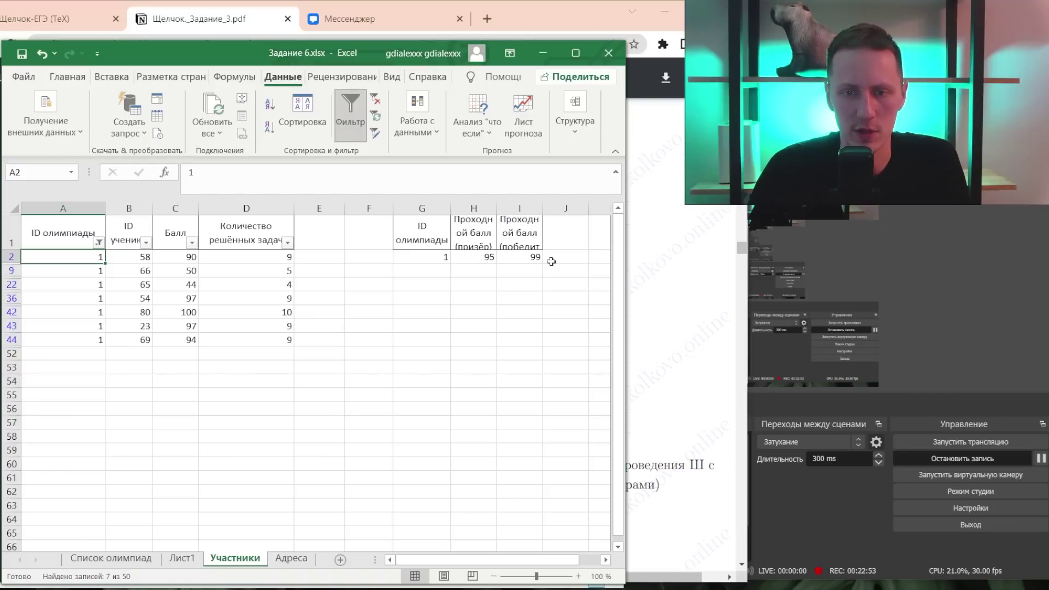
- Enter =ЕСЛИ(И(C2>=95;C2<99); 1; 0) in E2
click(312, 256)
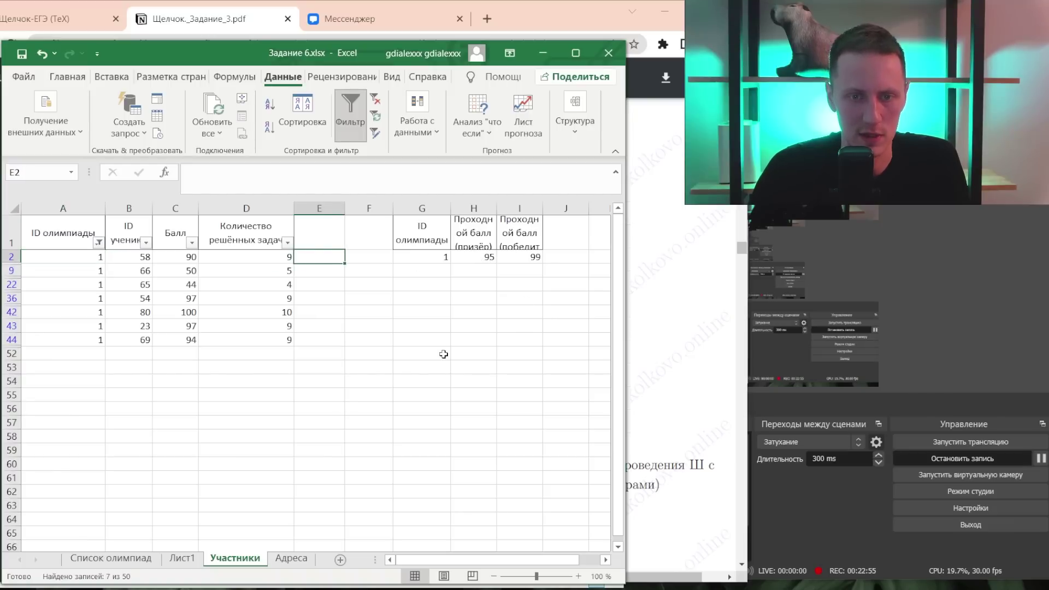
text(=)
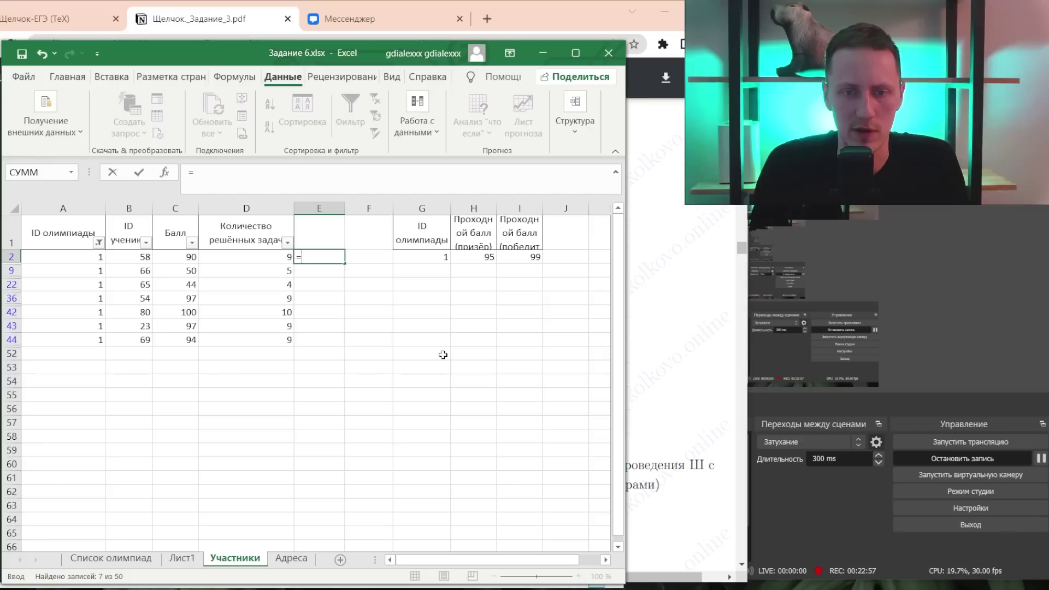
text(ЕСЛИ)
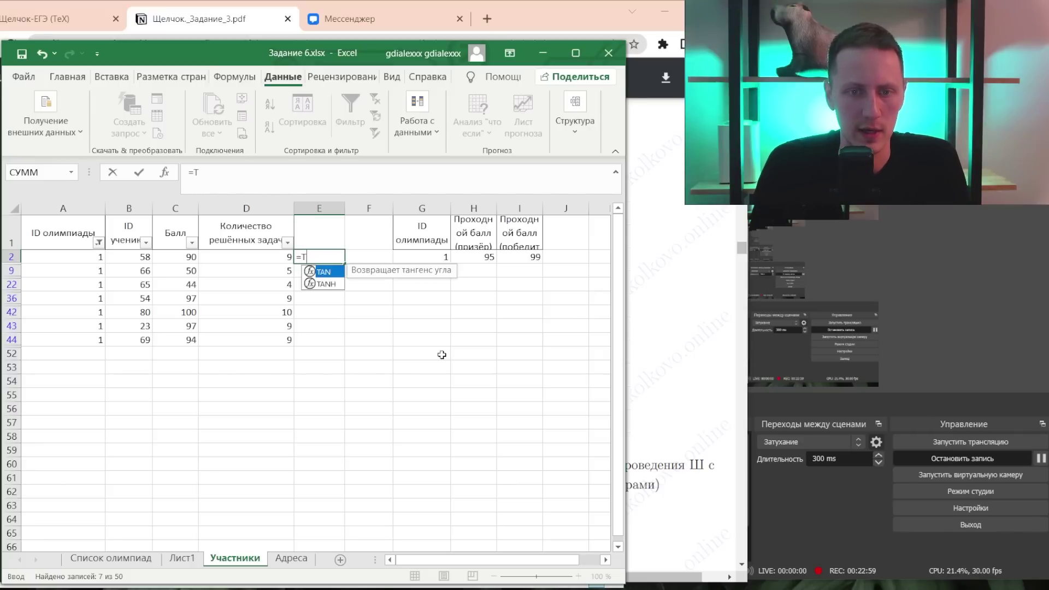
text((В)
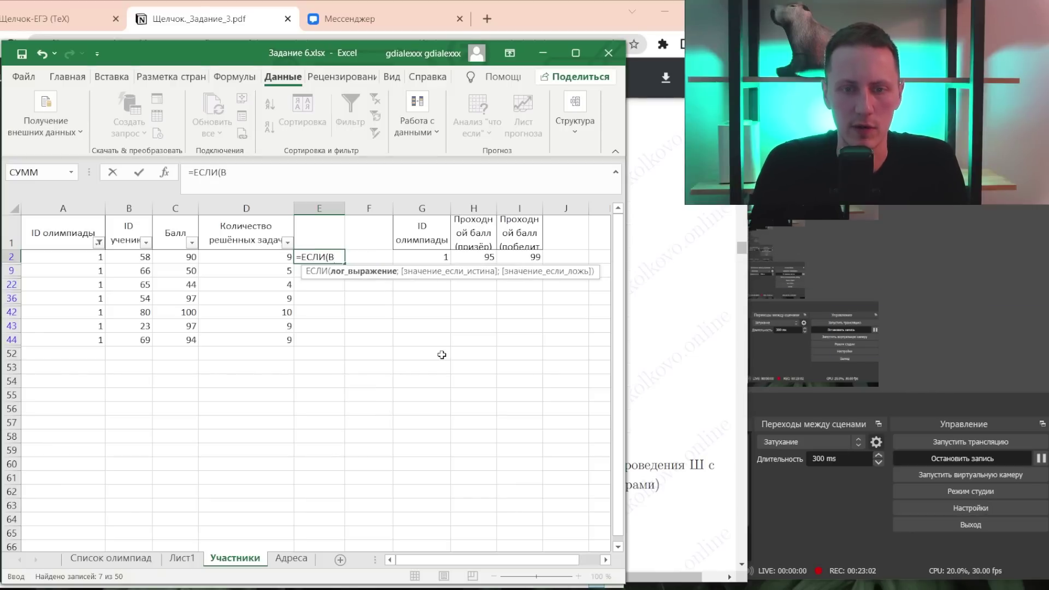
key(BackSpace)
text(И(C)
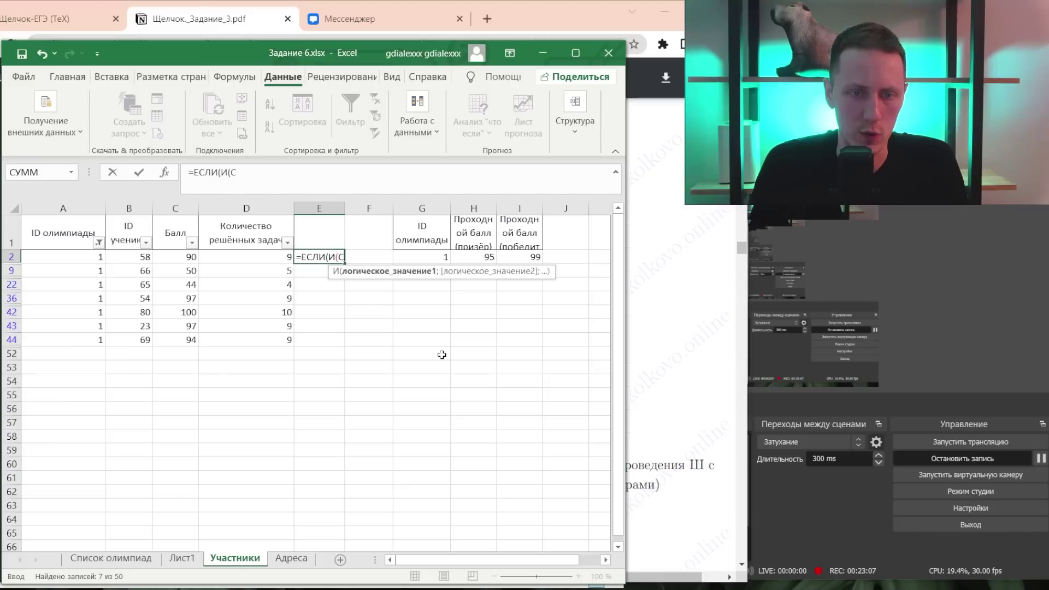
text(2)
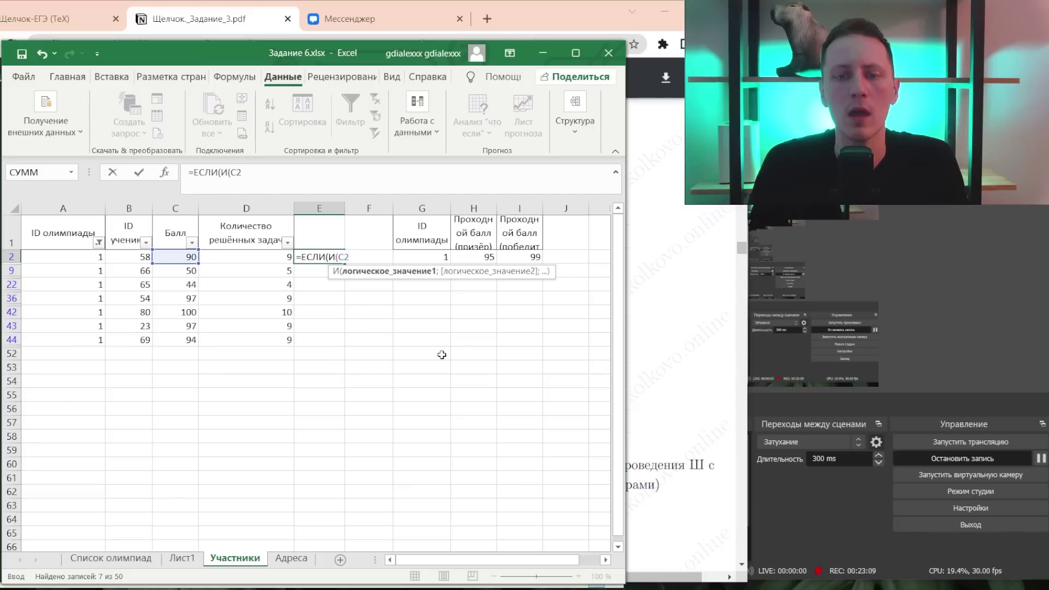
text(>=95)
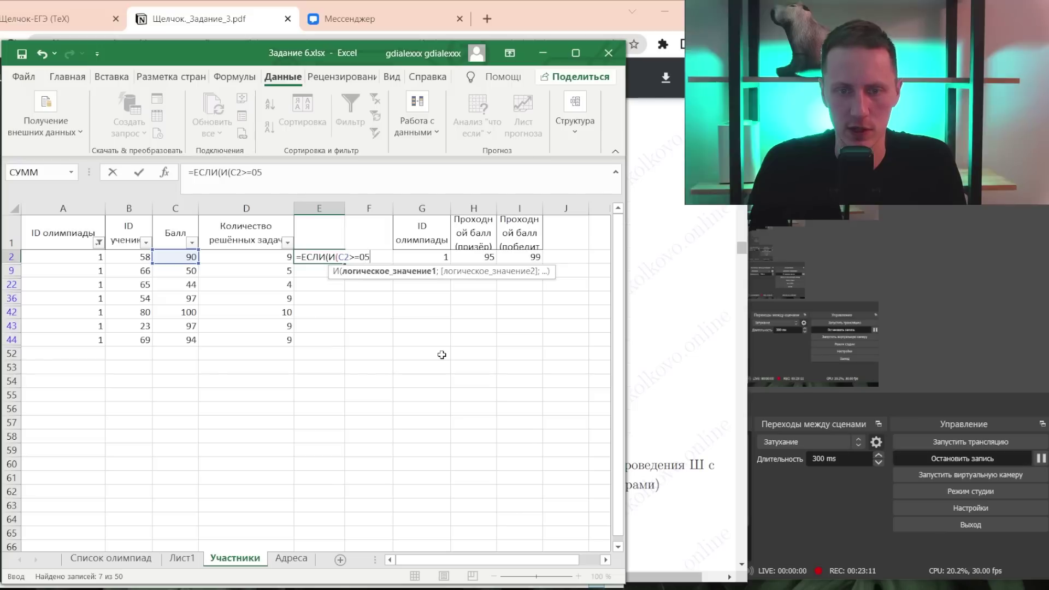
text(;C2<99)
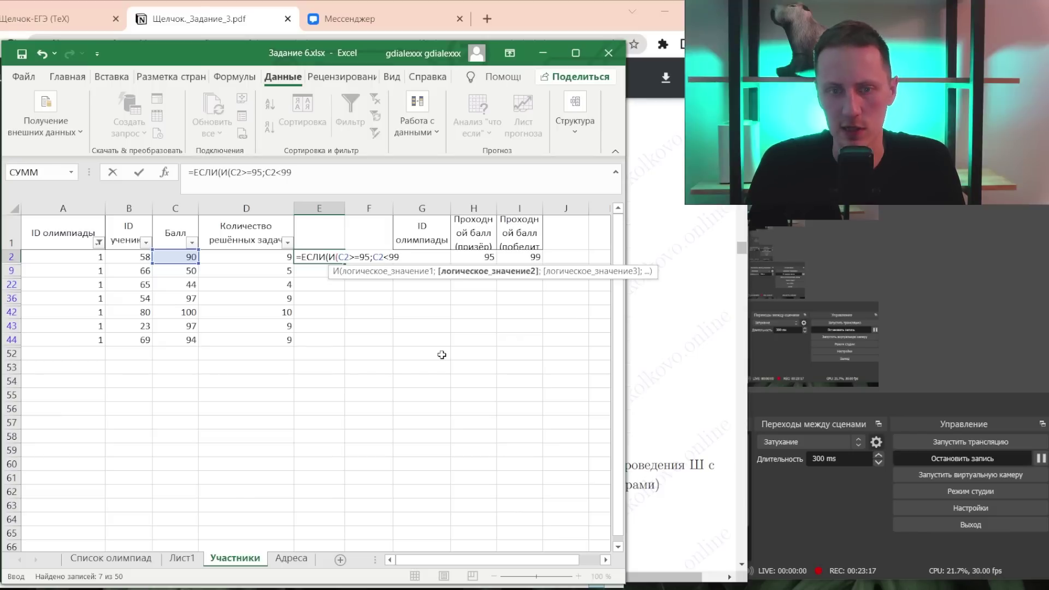
text(); 1; 0)
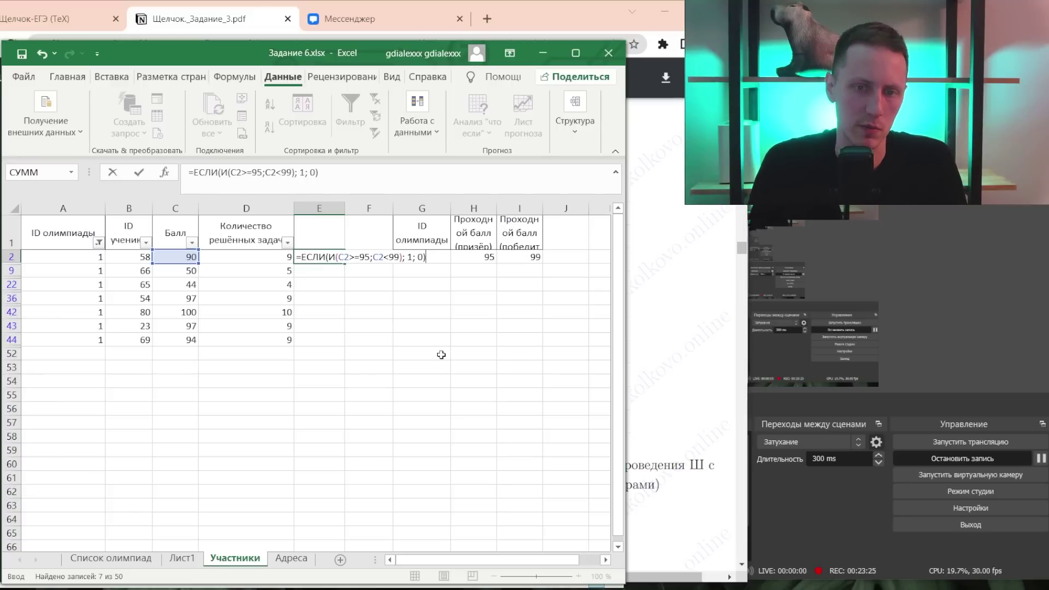
key(ctrl+Return)
- Copy the E2 flag formula into the remaining visible rows of column E
key(ctrl+c)
key(Down)
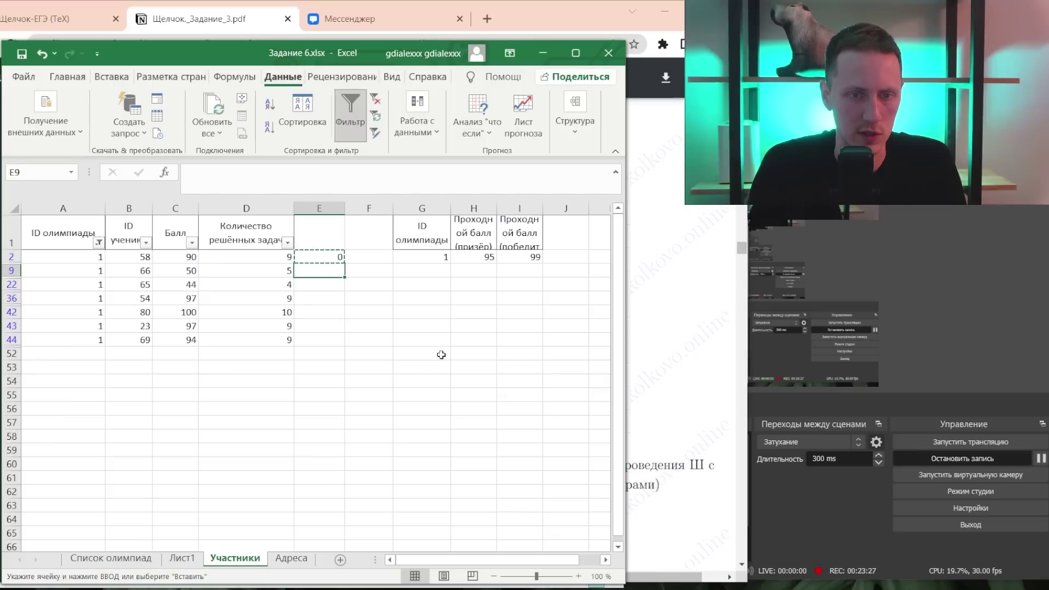
key(shift+Down)
key(shift+Down)
key(shift+Down)
key(shift+Down)
key(ctrl+v)
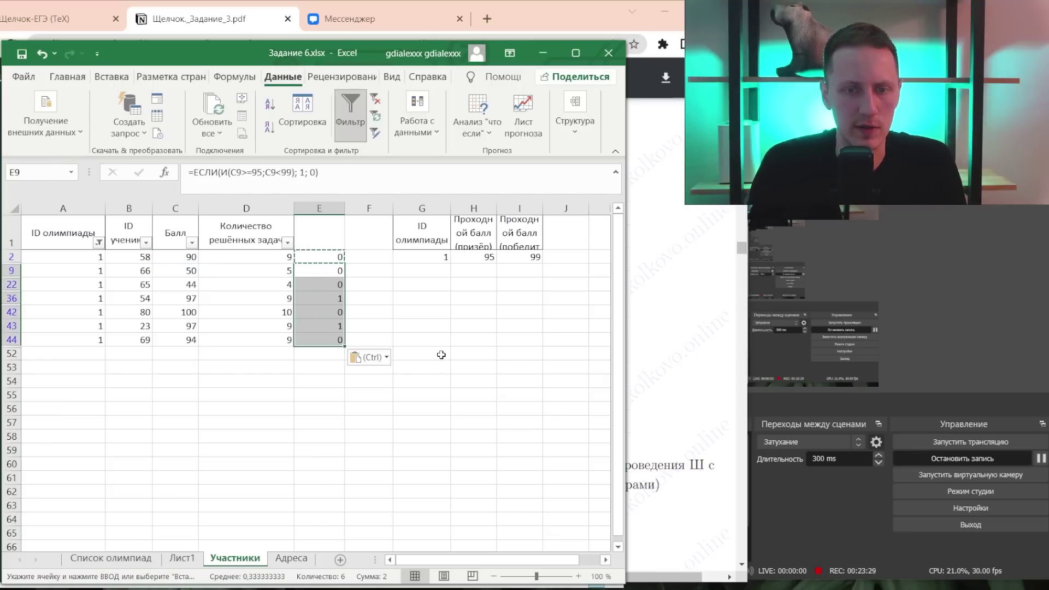
key(Down)
key(Down)
key(Down)
key(Down)
key(Down)
- Check the copied flags and formulas in the last visible rows 42 and 43
key(Left)
key(Left)
key(Left)
key(Left)
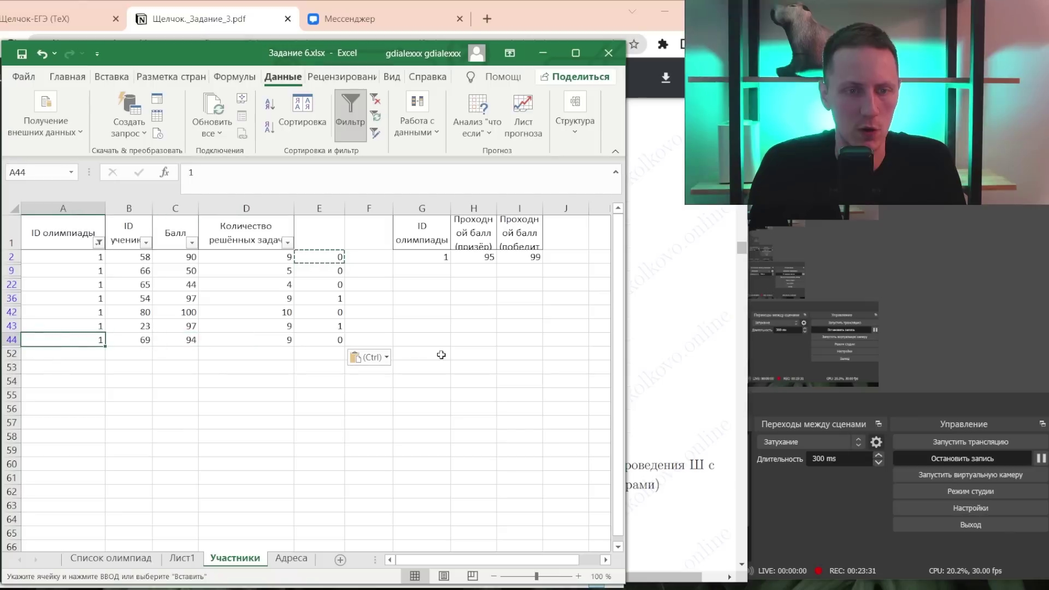
key(Right)
key(Right)
key(Right)
key(Right)
key(Right)
key(Left)
key(Up)
key(Up)
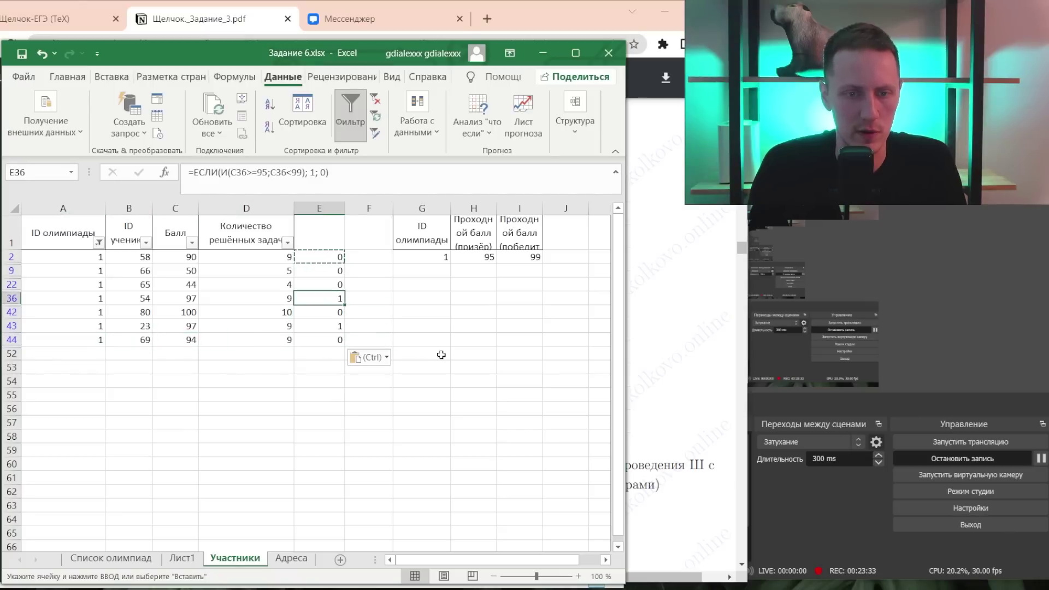
key(Down)
key(Up)
key(shift+Left)
key(shift+Left)
key(shift+Left)
key(shift+Left)
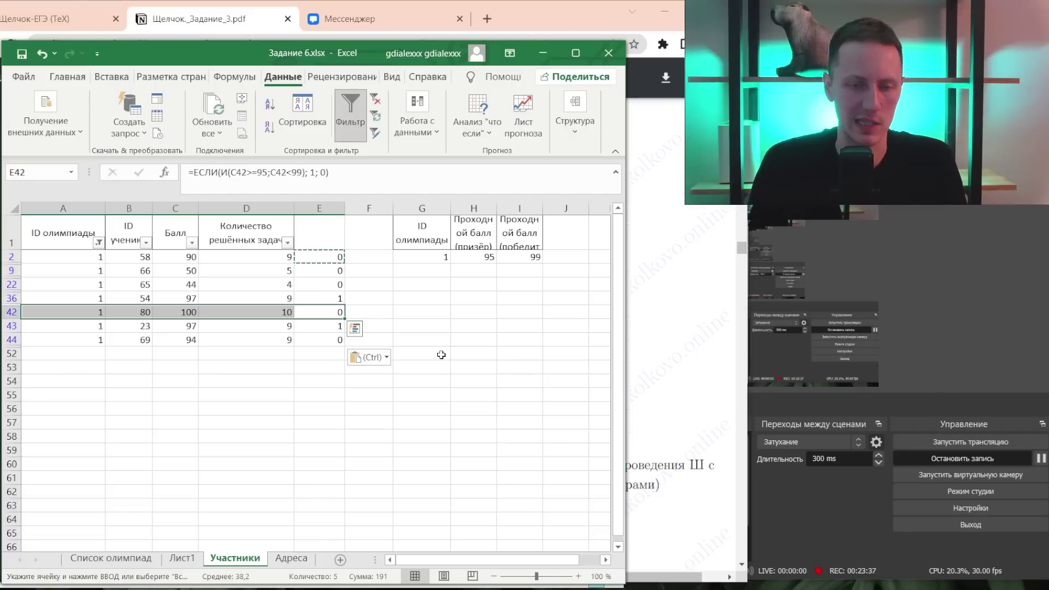
key(Right)
key(Left)
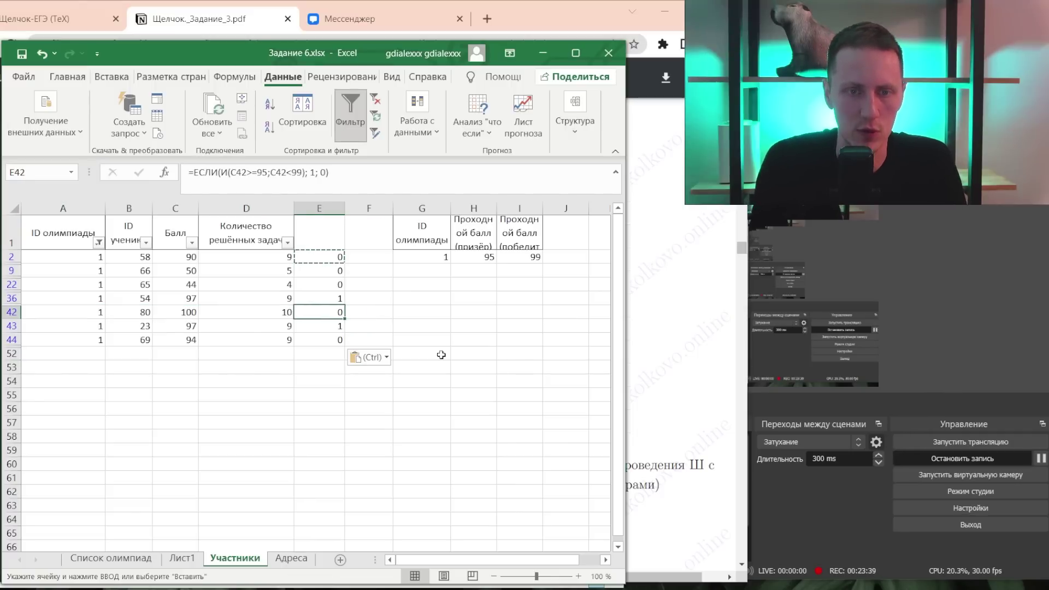
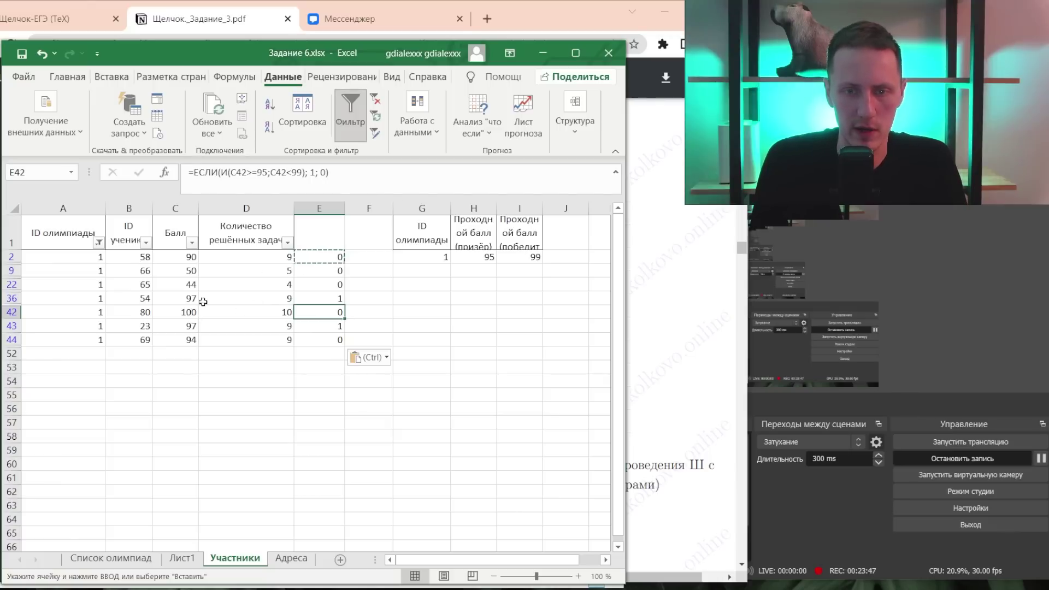
- Clear the olympiad filter, check olympiad 2's passing score, then filter ID олимпиады to 2
click(99, 243)
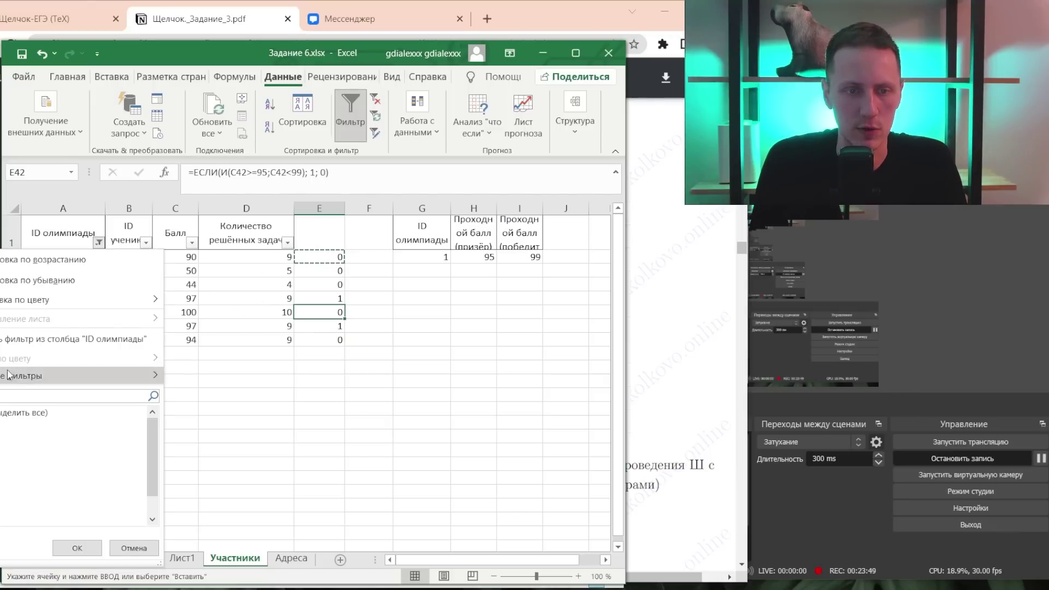
click(85, 549)
drag(435, 272, 535, 272)
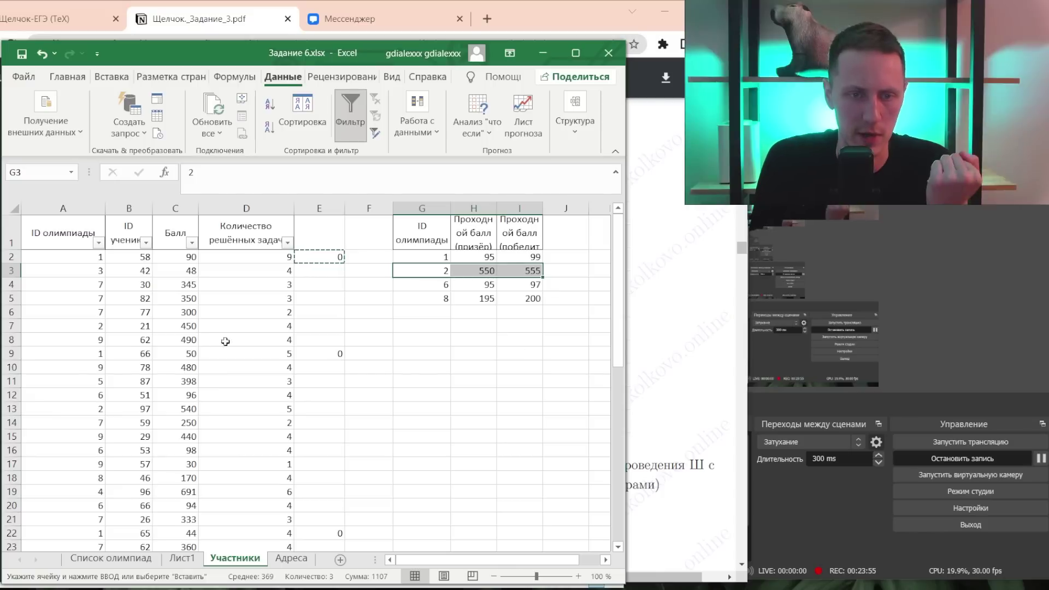
click(98, 243)
click(24, 413)
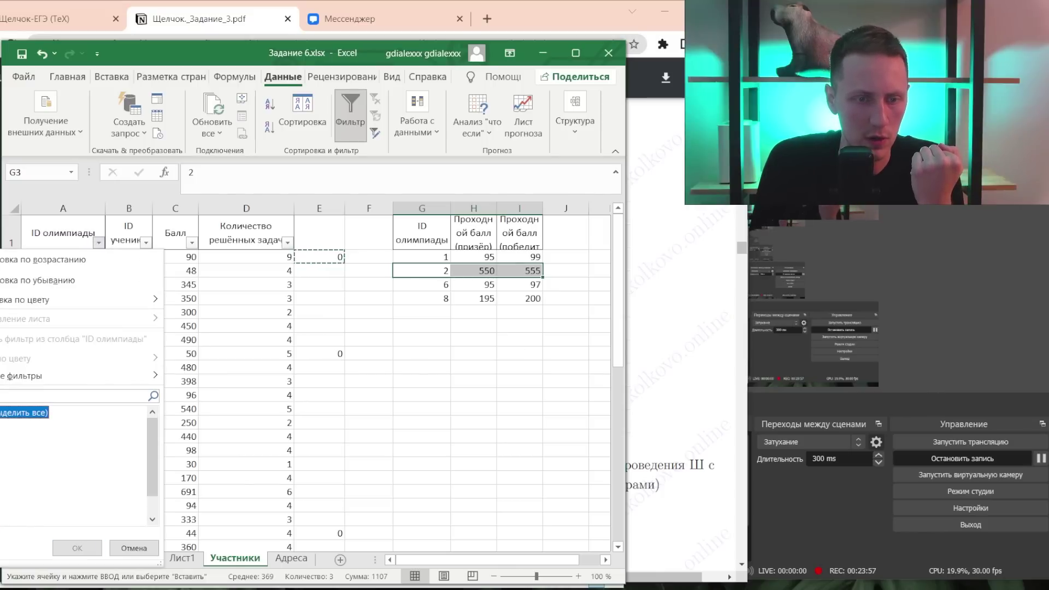
click(5, 439)
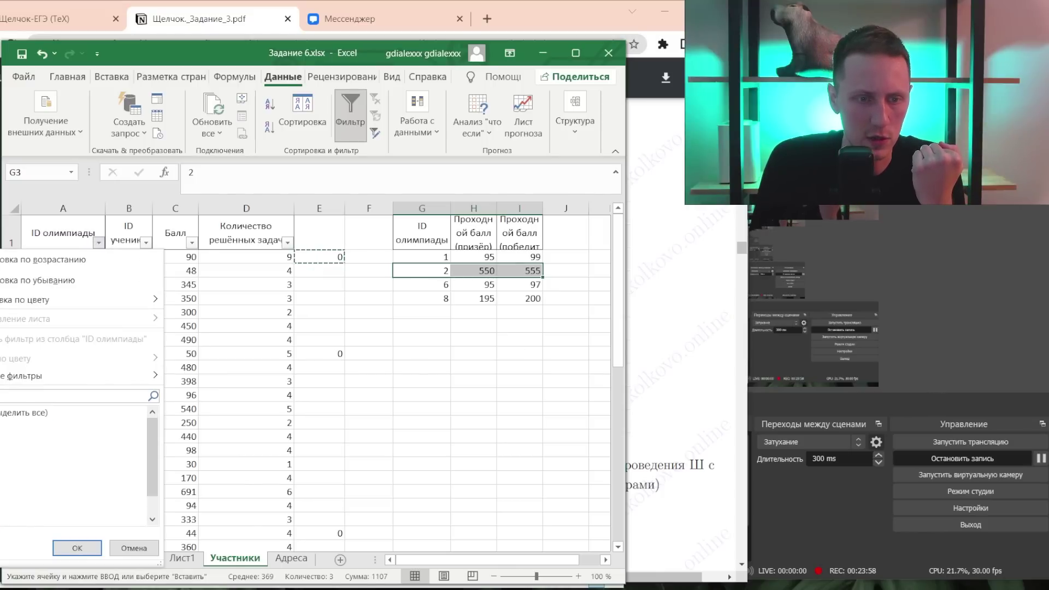
click(77, 547)
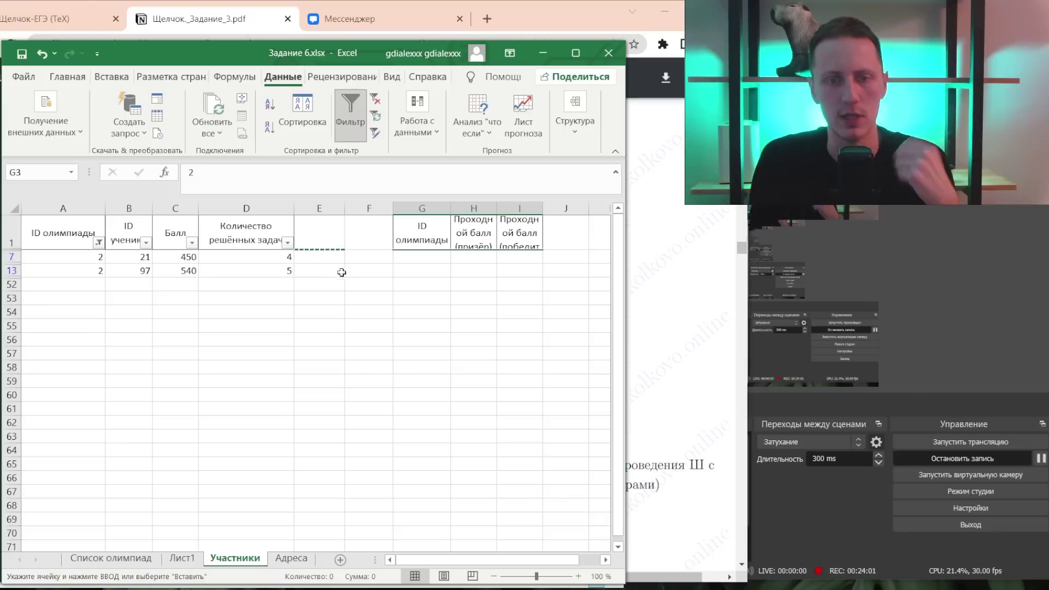
- Enter 0 as the result for both olympiad 2 participants in E7 and E13
click(325, 260)
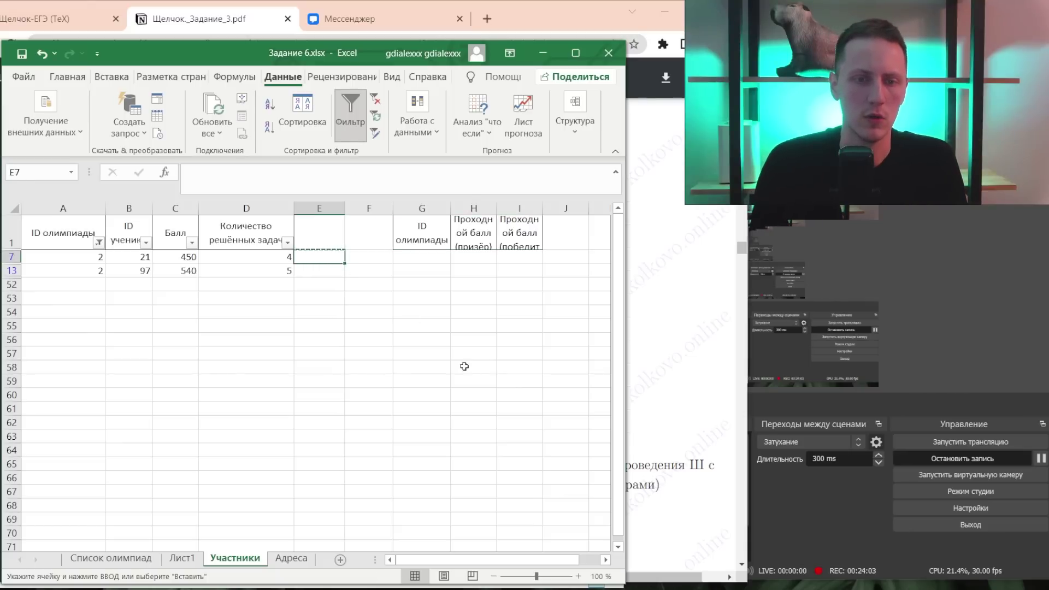
key(Left)
key(Left)
key(Left)
key(Right)
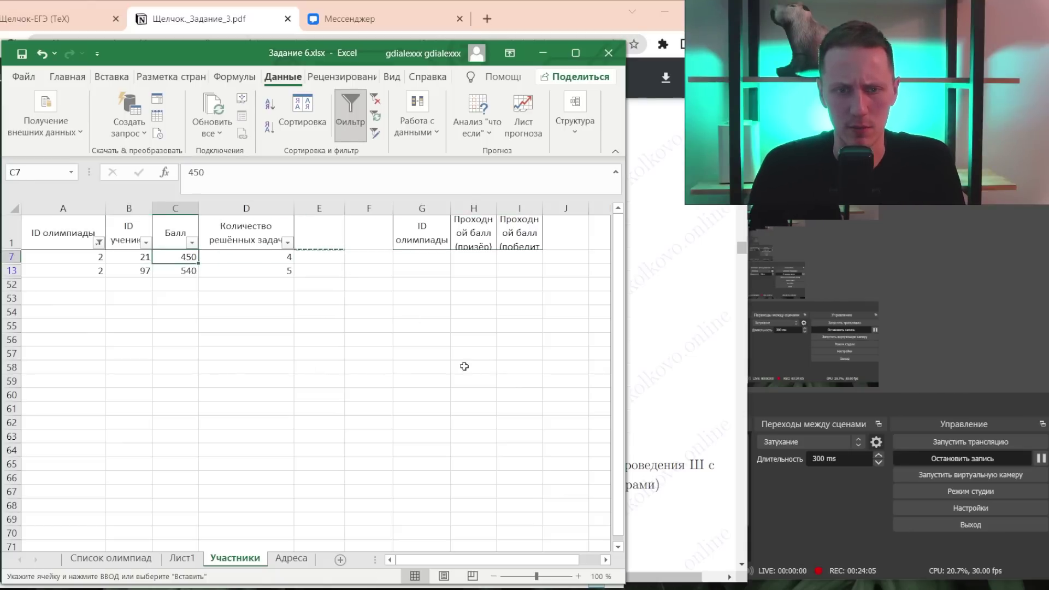
key(Right)
key(Right)
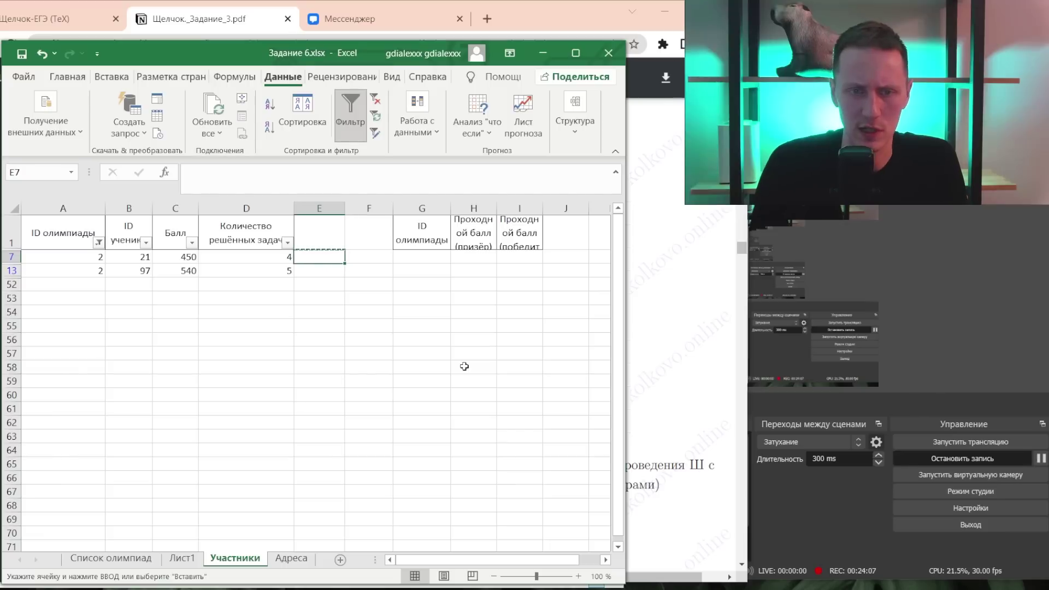
text(0)
key(Down)
text(0)
key(Down)
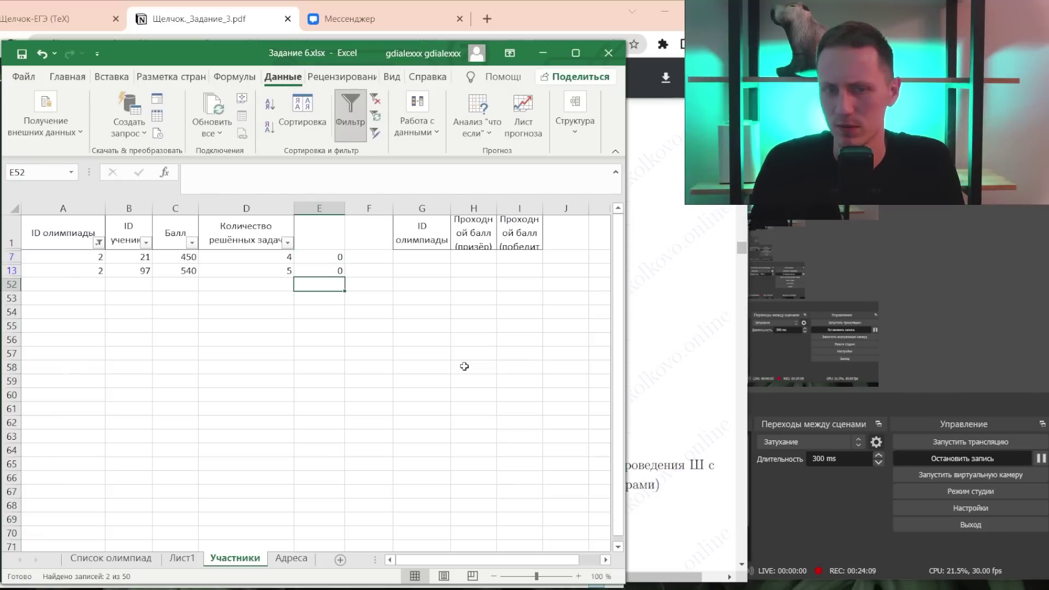
- Clear the ID олимпиады filter so all participant rows show again
click(98, 243)
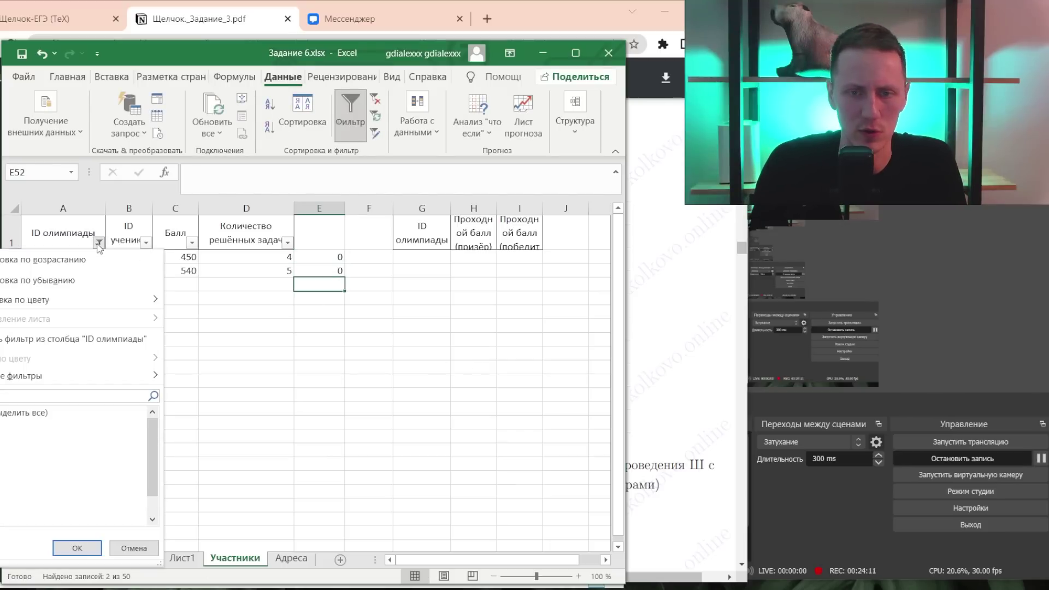
click(24, 412)
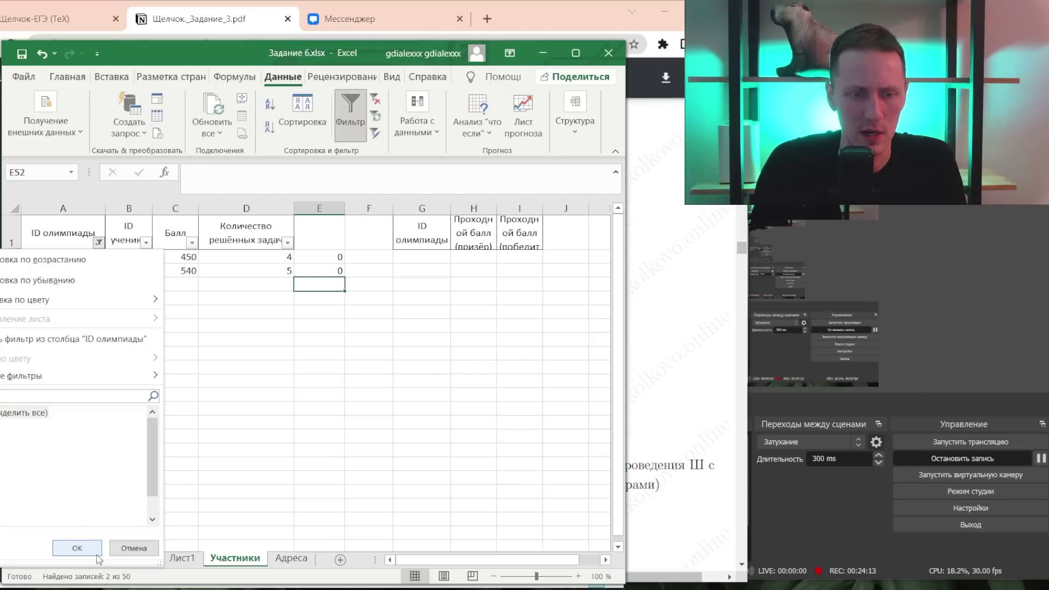
click(77, 548)
- Check olympiad 6's passing score and filter ID олимпиады to 6
drag(417, 284, 519, 284)
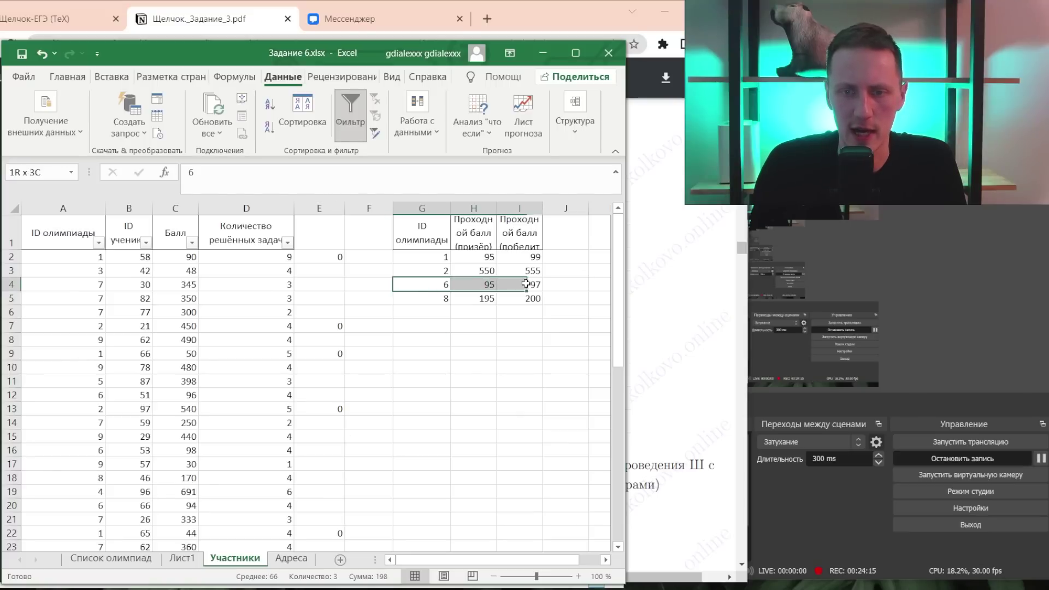
click(98, 243)
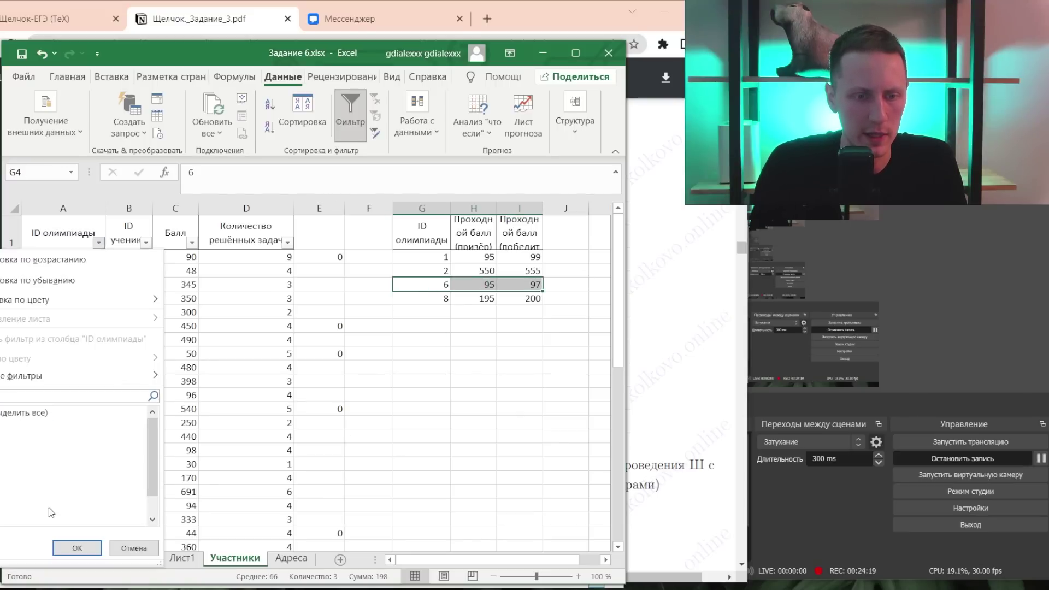
click(82, 547)
- Enter 1 for the first olympiad 6 participant in E12 and 0 for the rest
click(319, 258)
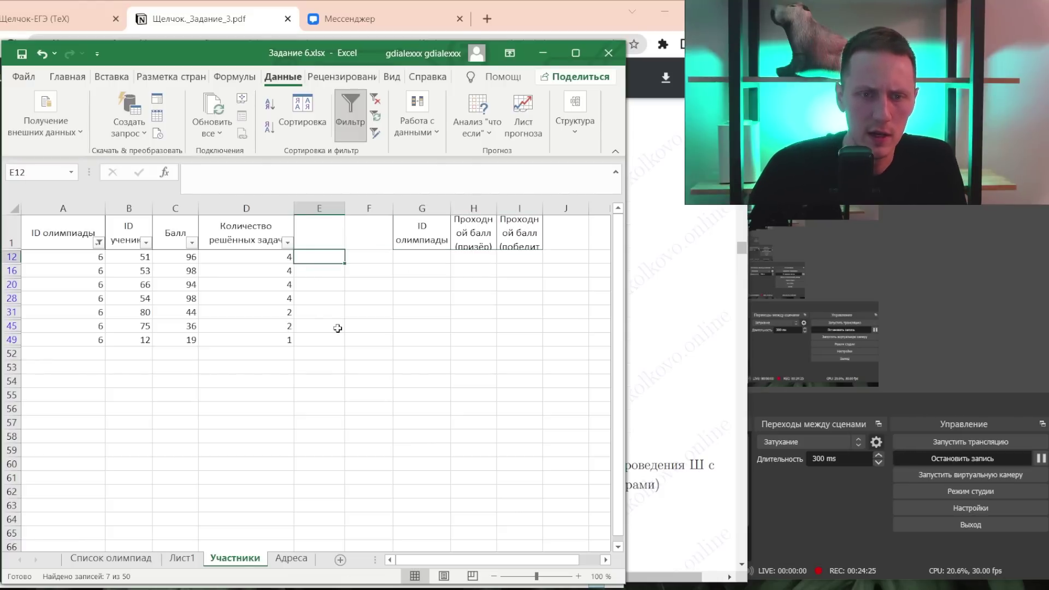
text(1)
key(Return)
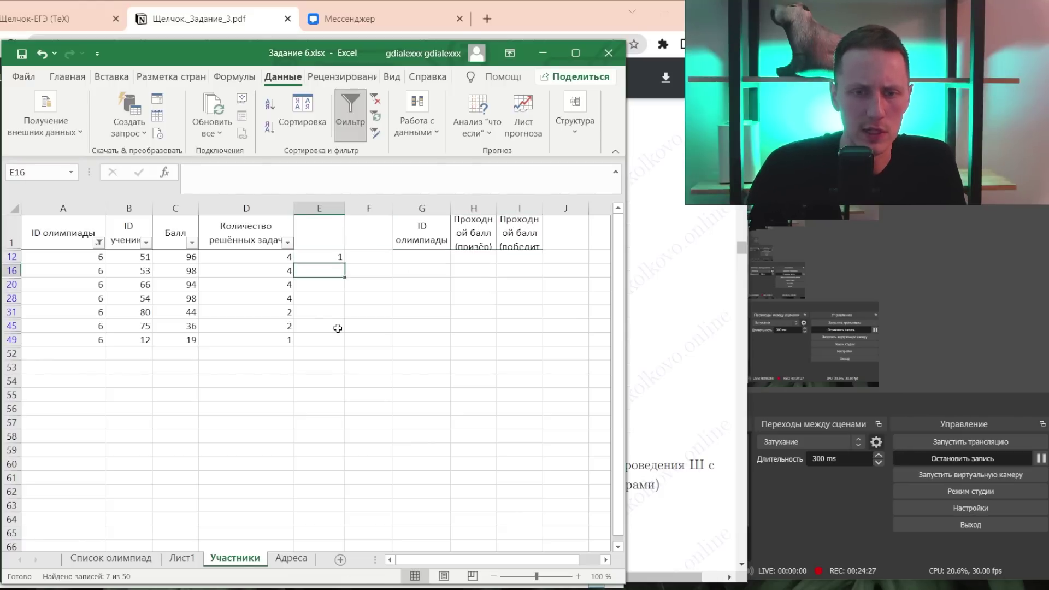
text(0)
key(Return)
text(0)
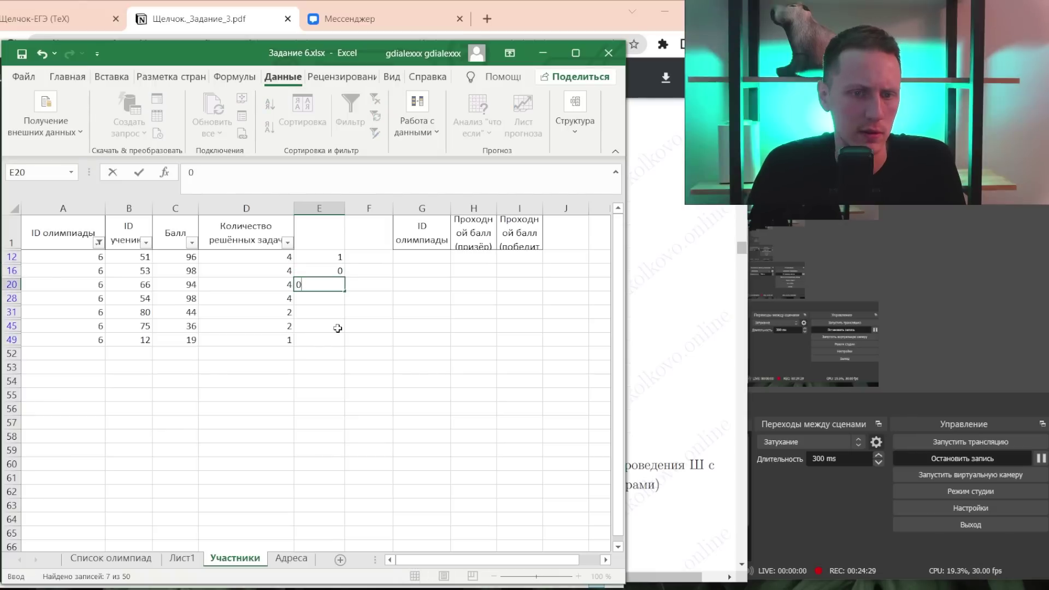
key(Return)
text(0)
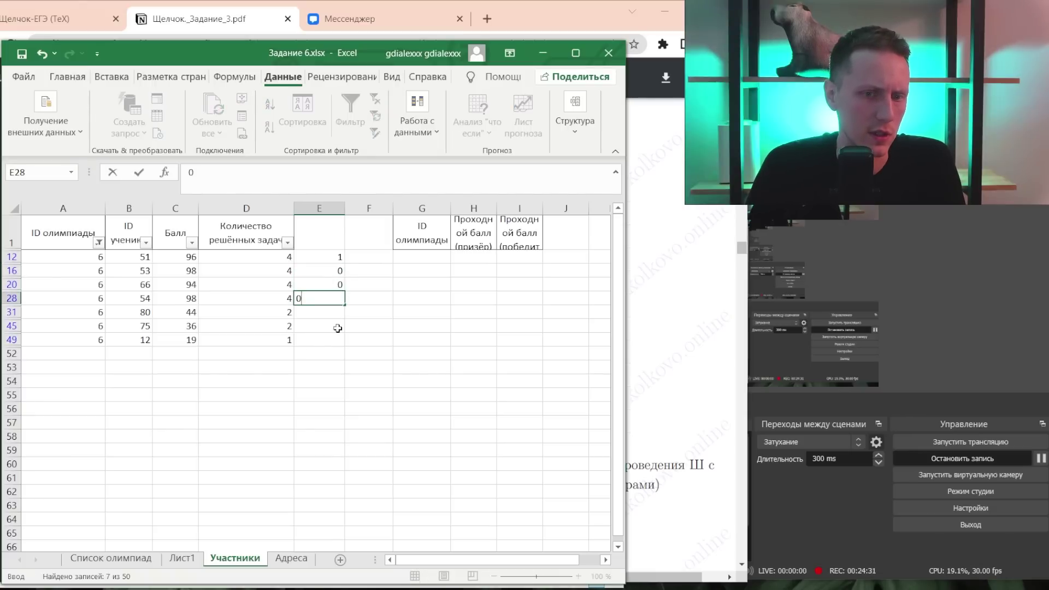
key(Return)
text(0)
key(Return)
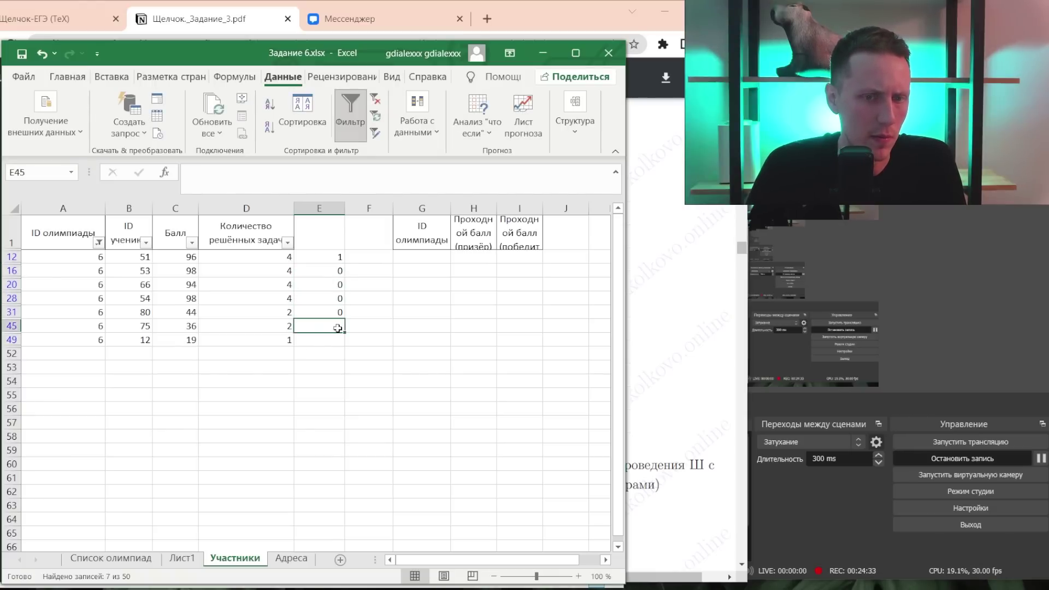
text(0)
key(Return)
text(0)
text(0)
key(Return)
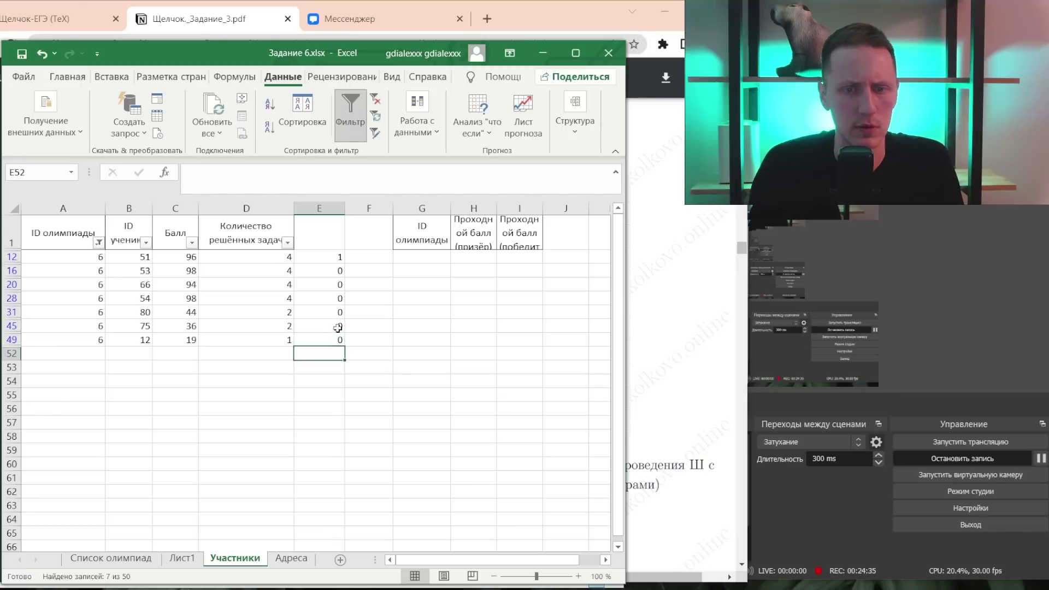
- Clear the olympiad filter, then filter ID олимпиады to olympiad 8
click(99, 243)
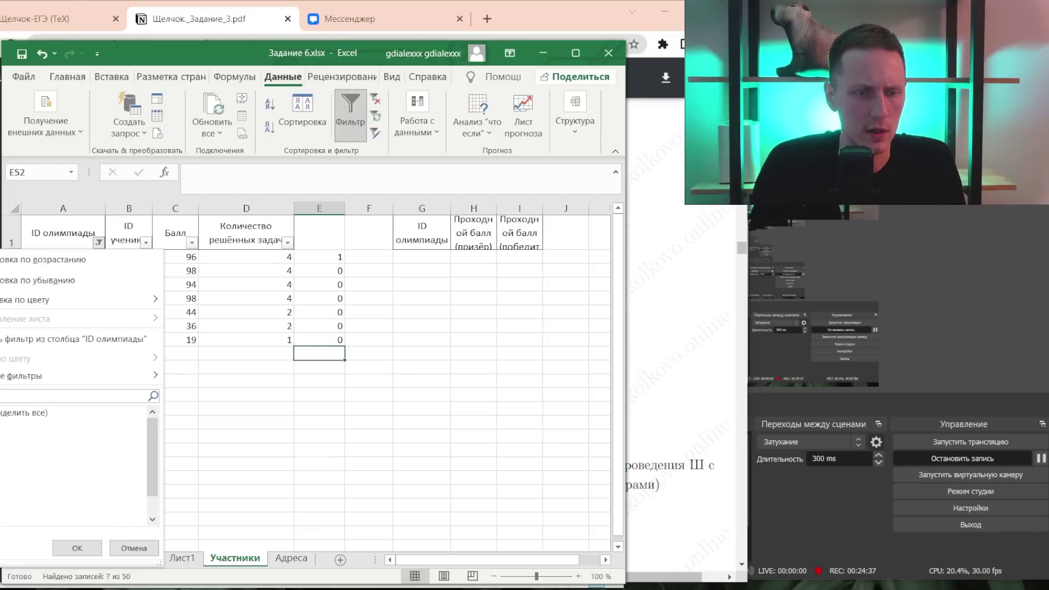
click(22, 412)
click(77, 548)
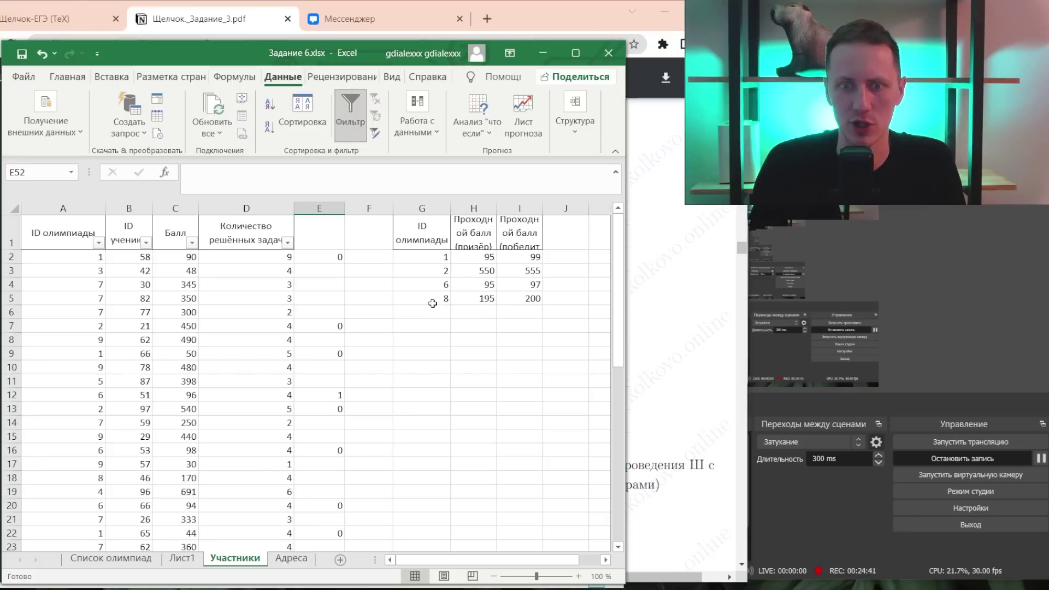
click(99, 244)
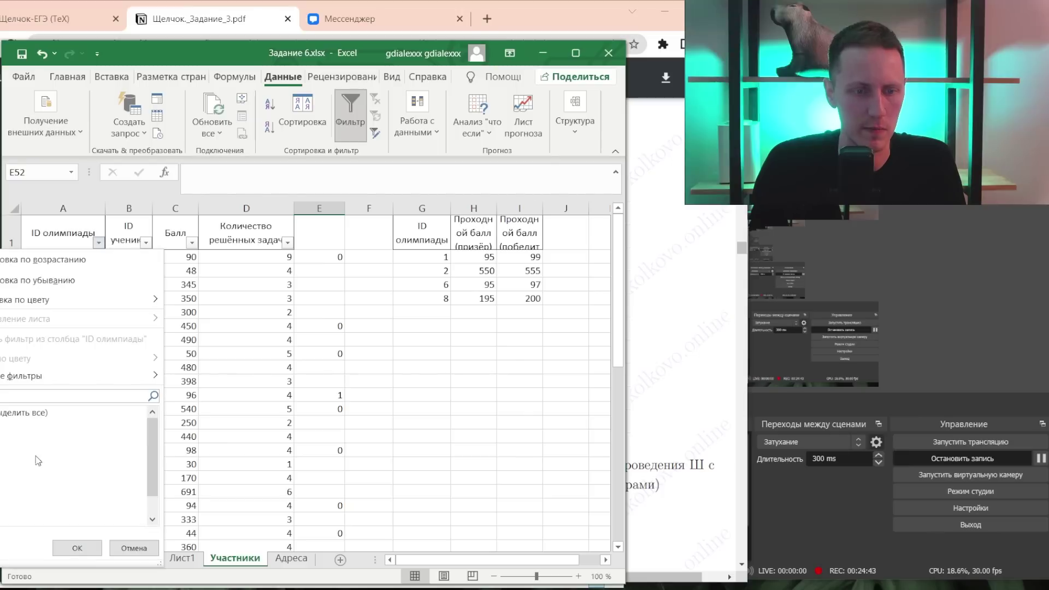
click(77, 547)
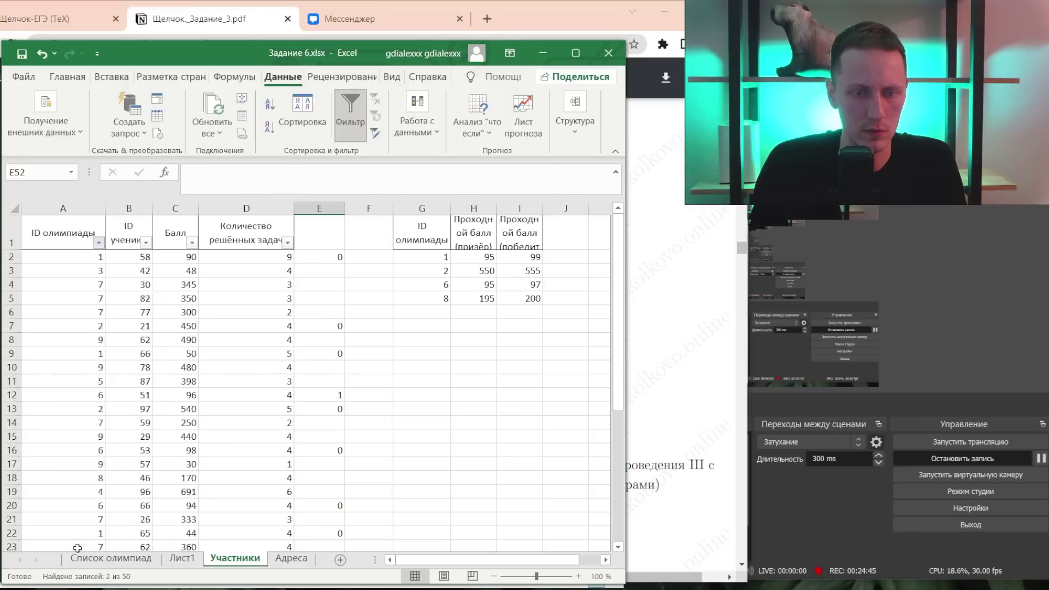
- Set both olympiad 8 participants' results in column E to 0
click(309, 257)
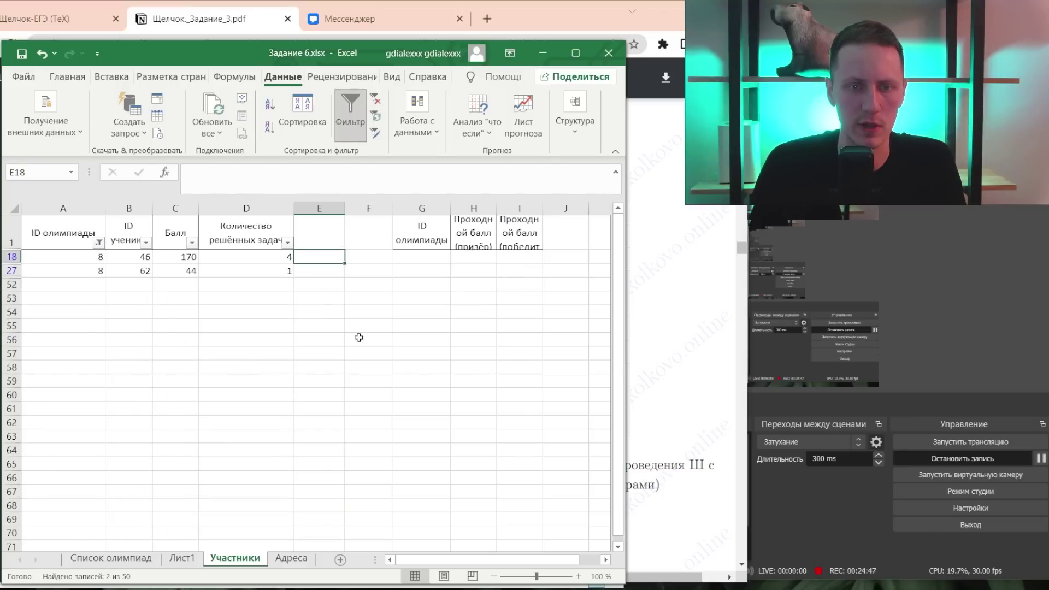
text(0)
key(Return)
text(0)
key(Return)
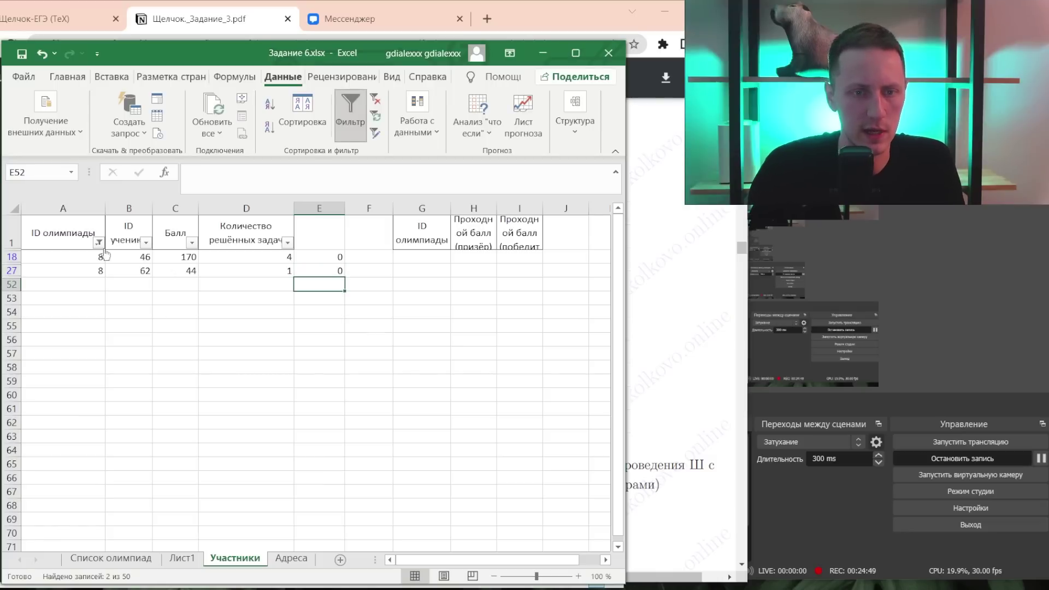
- Clear the olympiad filter, reapply AutoFilter, and select E2:E49 to read the prize-flag sum of 3
click(98, 242)
click(24, 412)
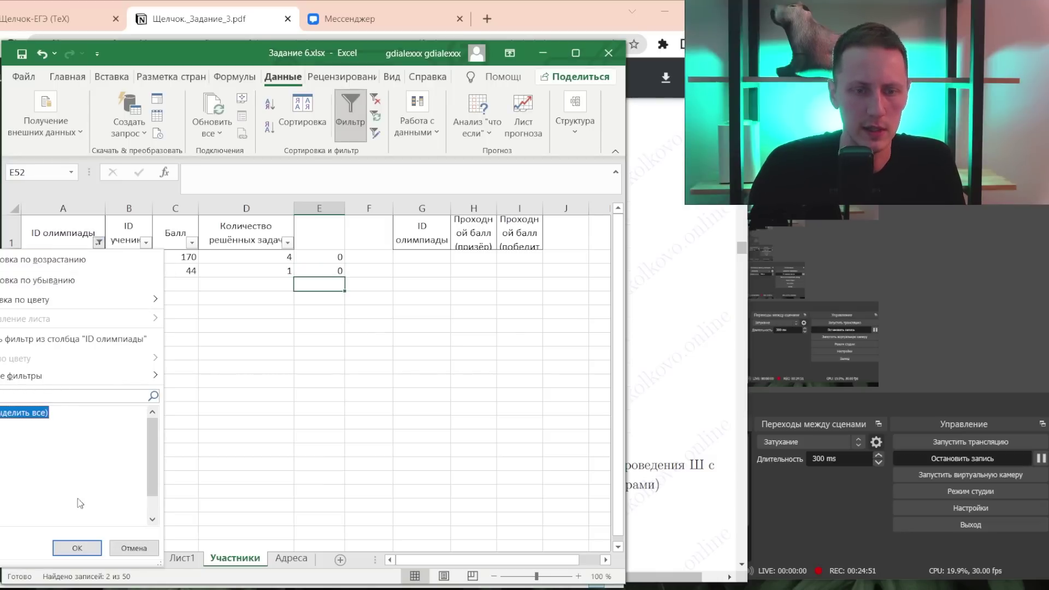
click(77, 548)
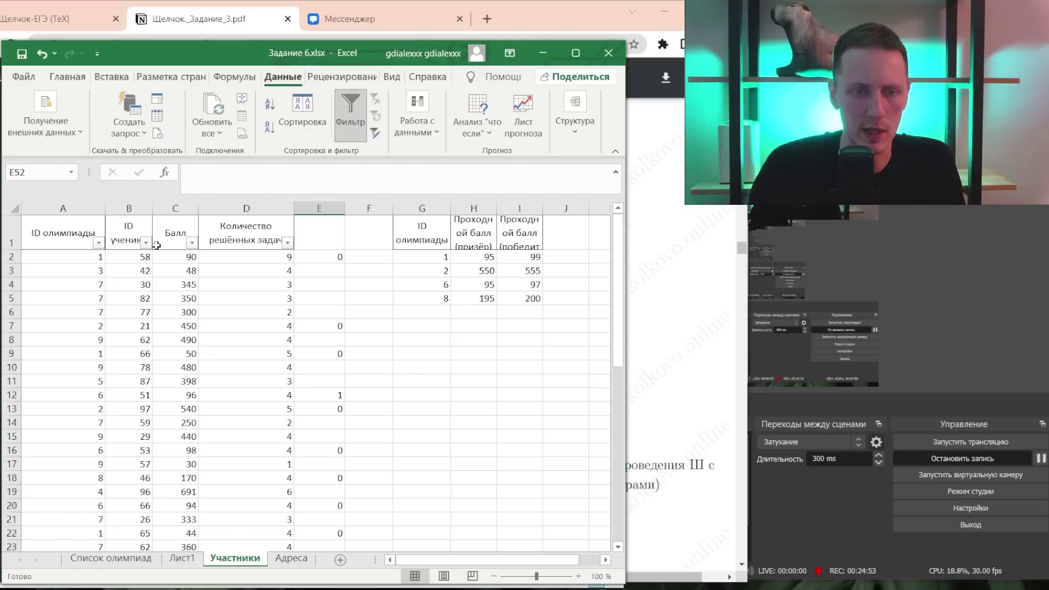
click(98, 242)
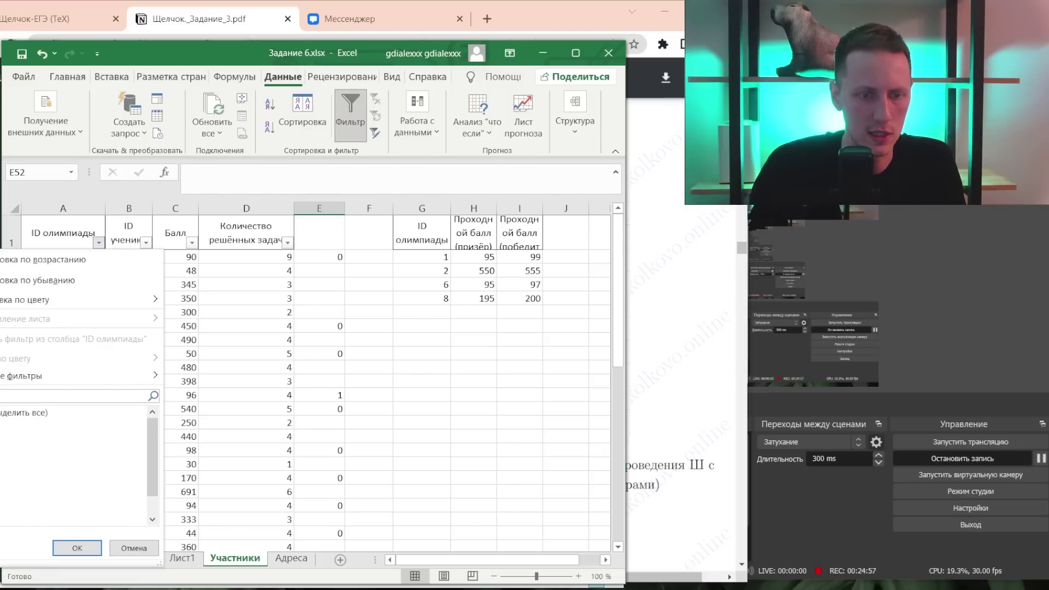
click(77, 548)
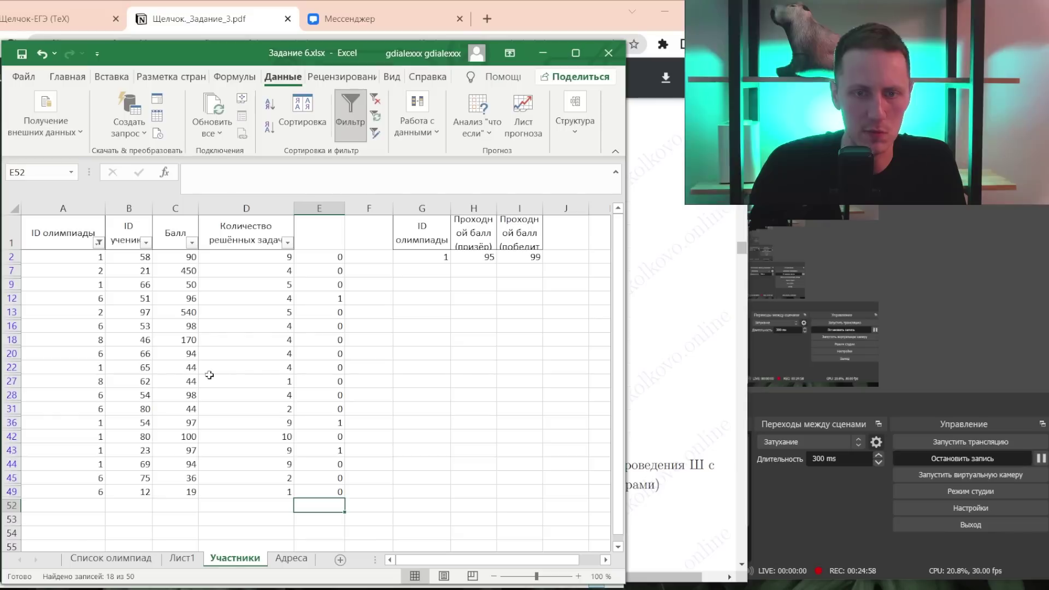
click(335, 256)
key(ctrl+shift+Down)
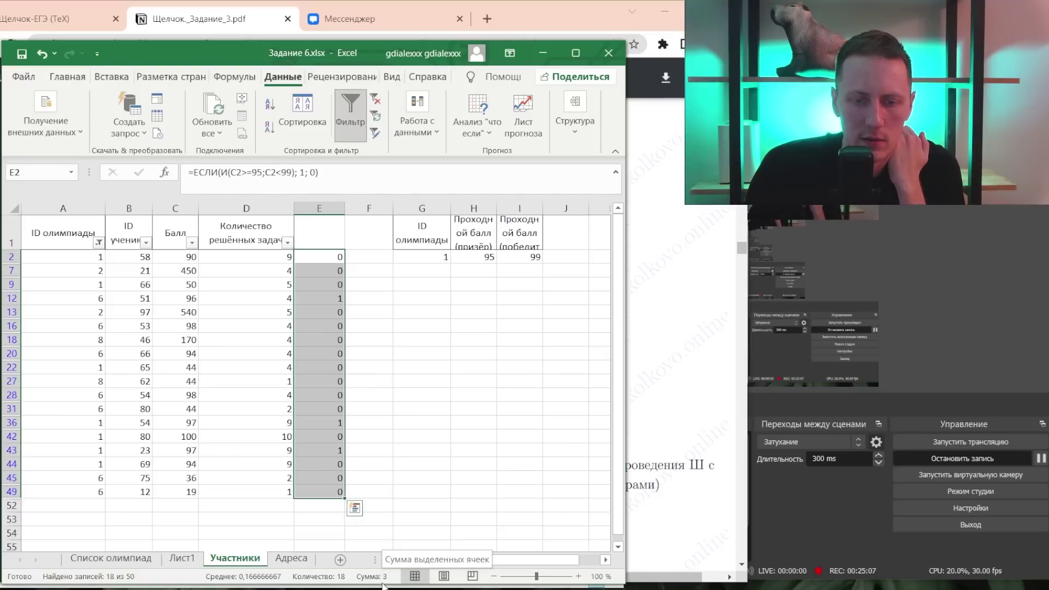
key(alt+Tab)
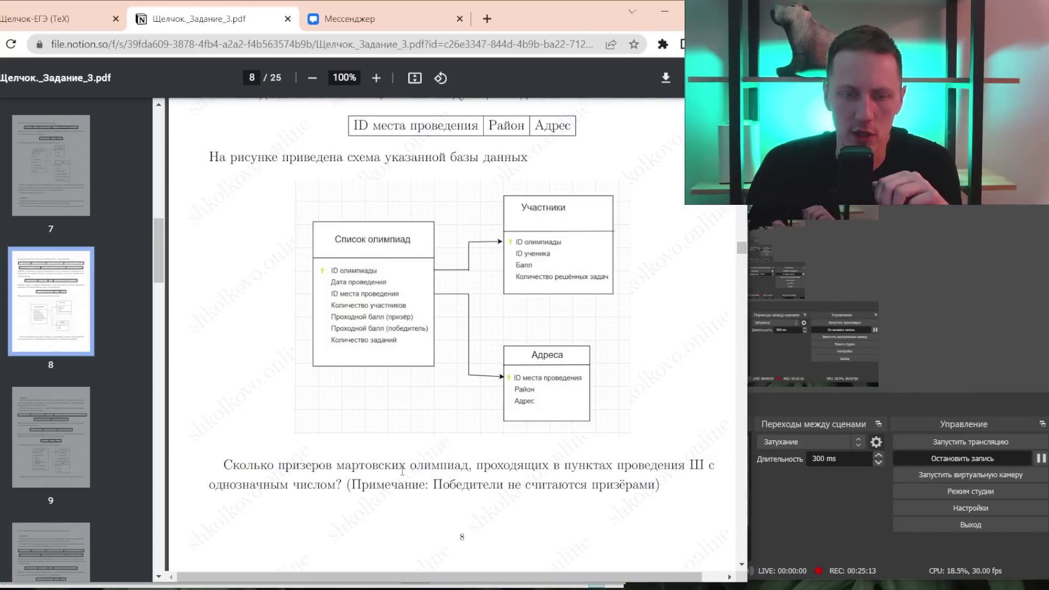
- Scroll through the task PDF to the answers page, then back to the page 9 schema
drag(741, 249, 741, 531)
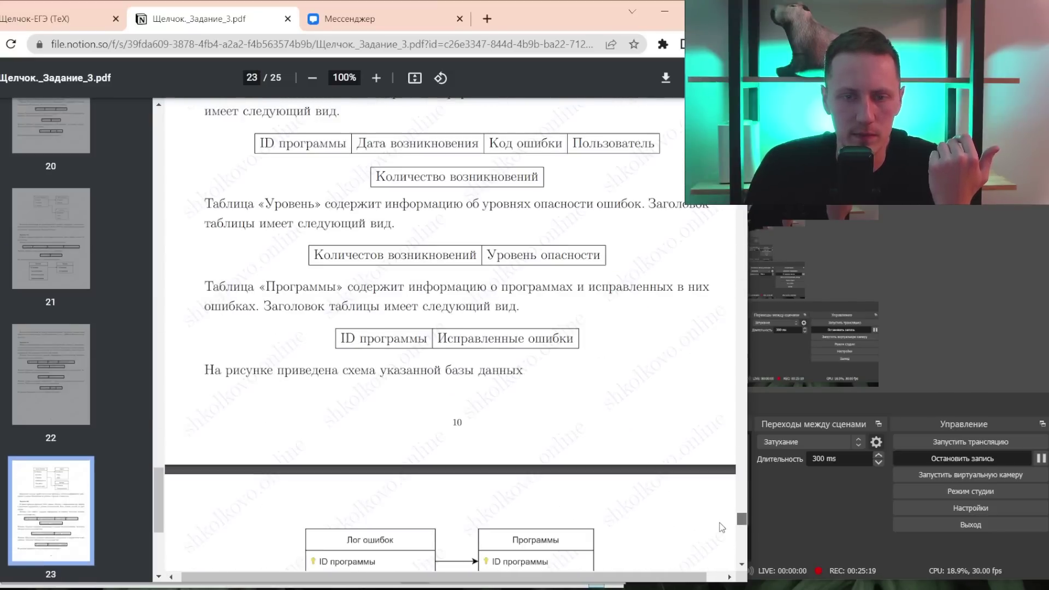
scroll(463, 383, down, 5)
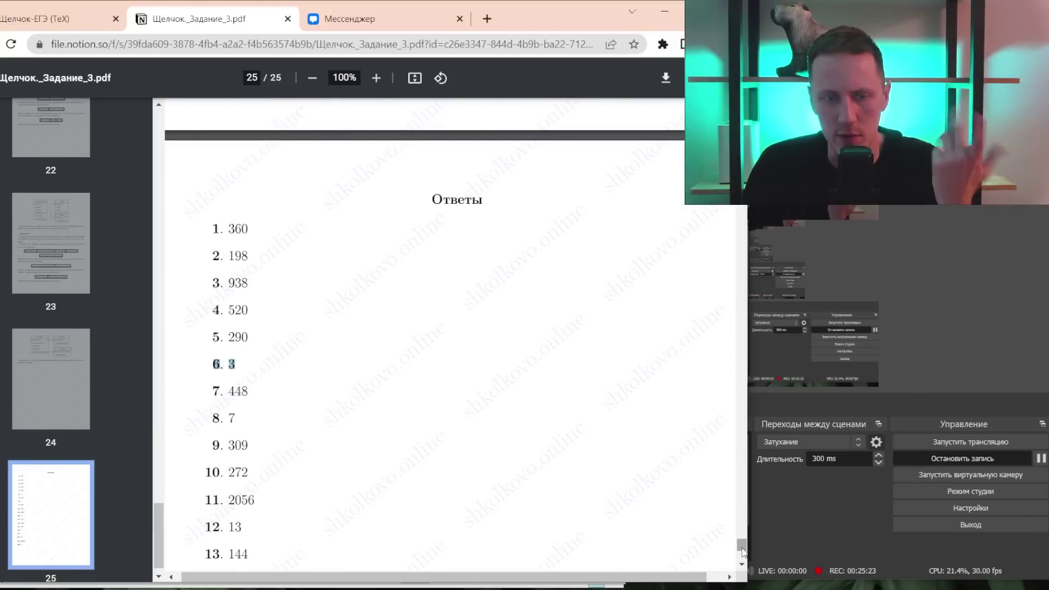
drag(741, 544, 711, 229)
scroll(455, 269, down, 5)
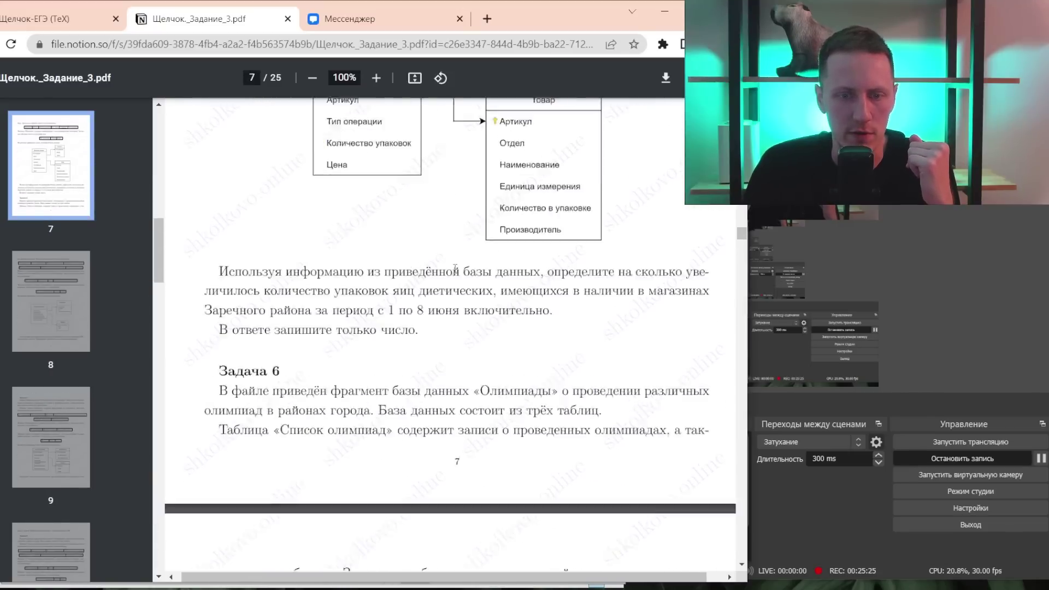
scroll(454, 268, down, 5)
scroll(455, 268, down, 5)
scroll(498, 340, down, 5)
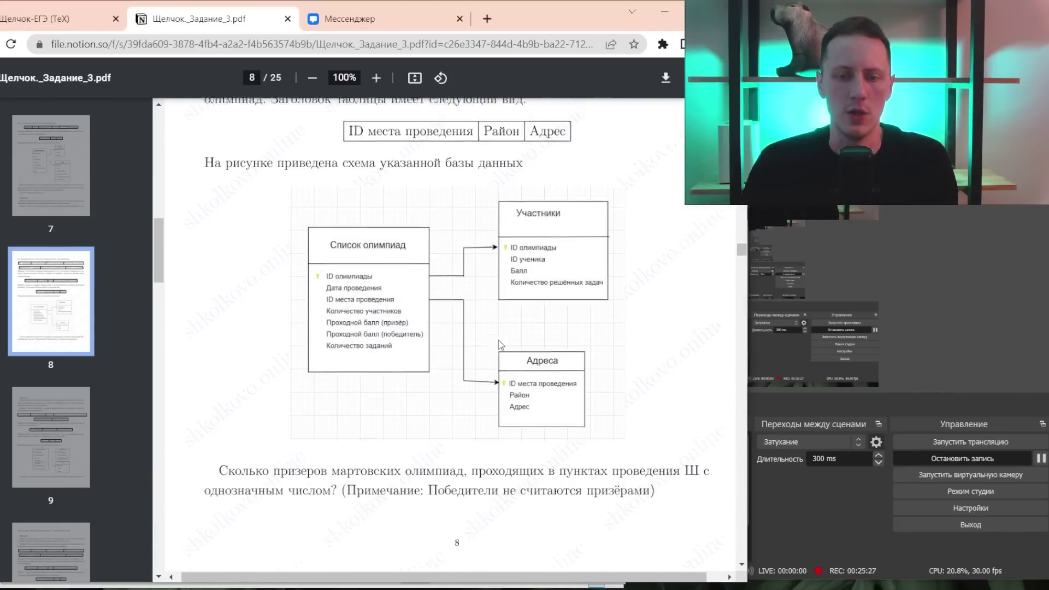
scroll(498, 339, down, 5)
scroll(464, 328, down, 6)
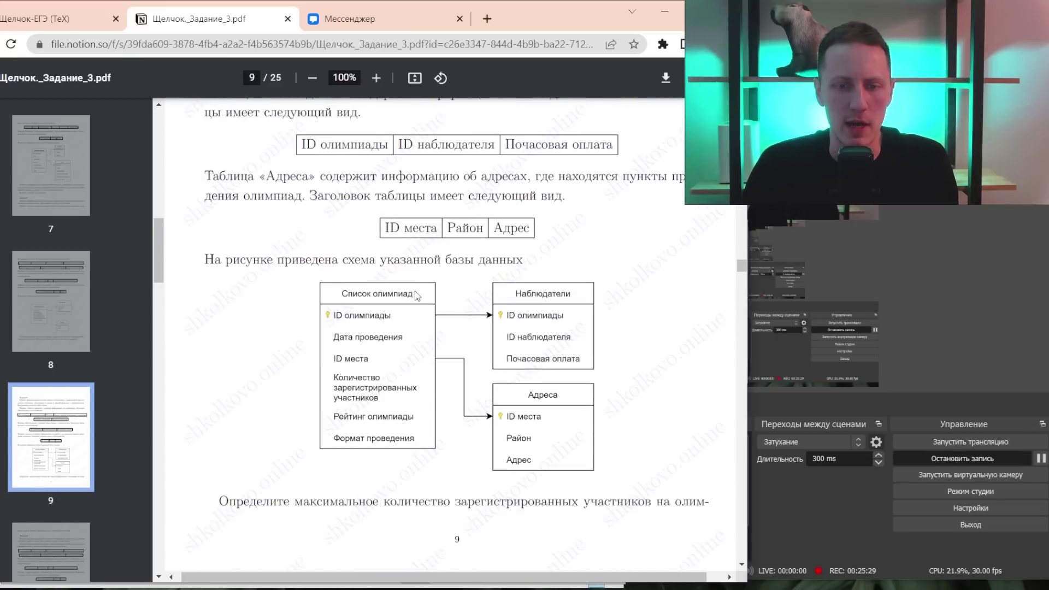
scroll(413, 303, down, 2)
scroll(413, 304, down, 4)
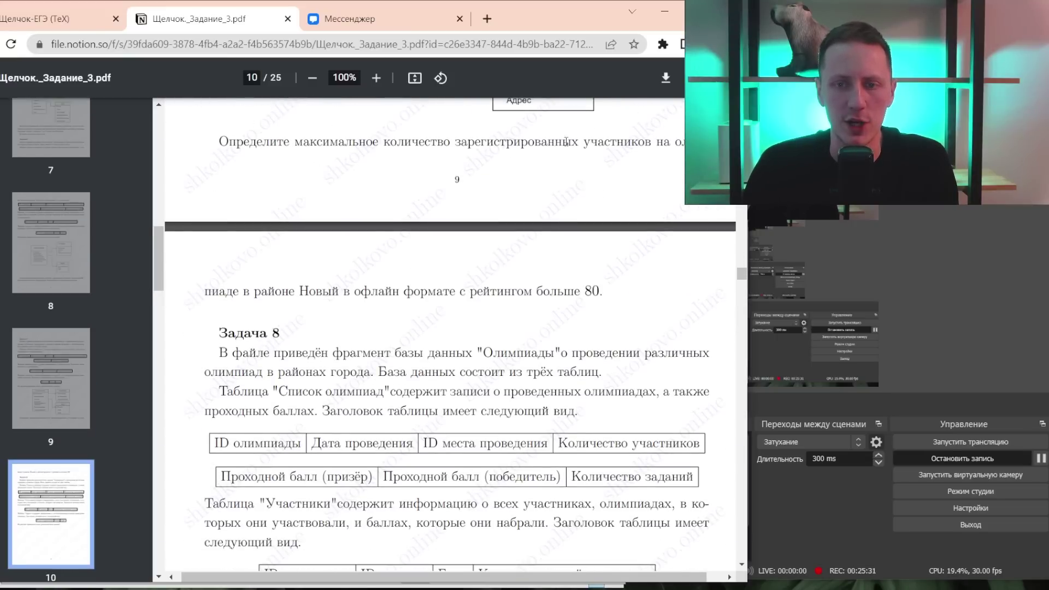
scroll(481, 262, up, 1)
scroll(403, 382, up, 2)
key(alt+Tab)
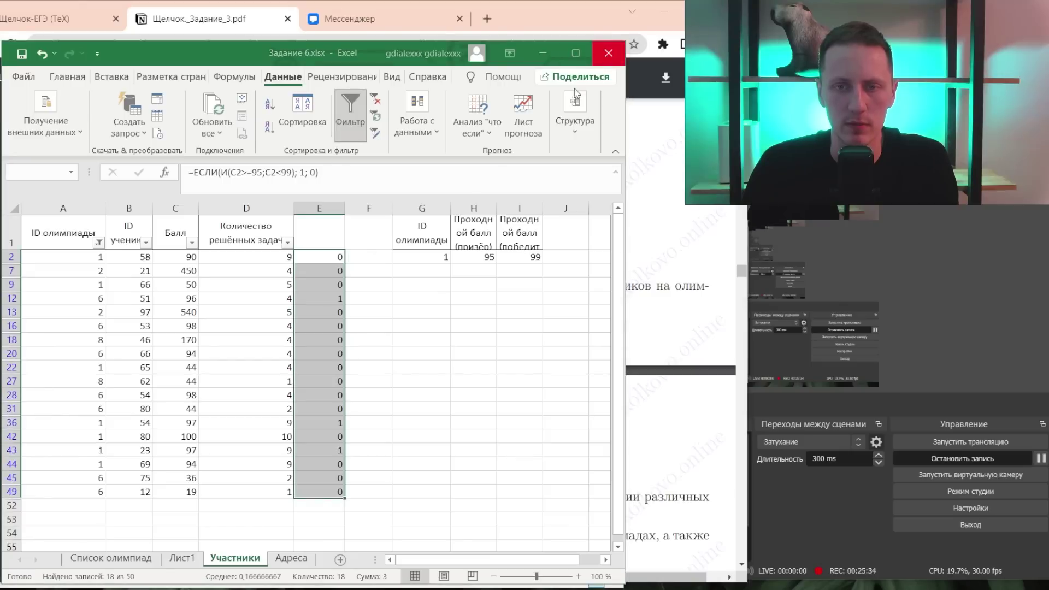
- Close Задание 6.xlsx without saving and open Задание 7.xlsx from the task folder
click(608, 52)
click(491, 320)
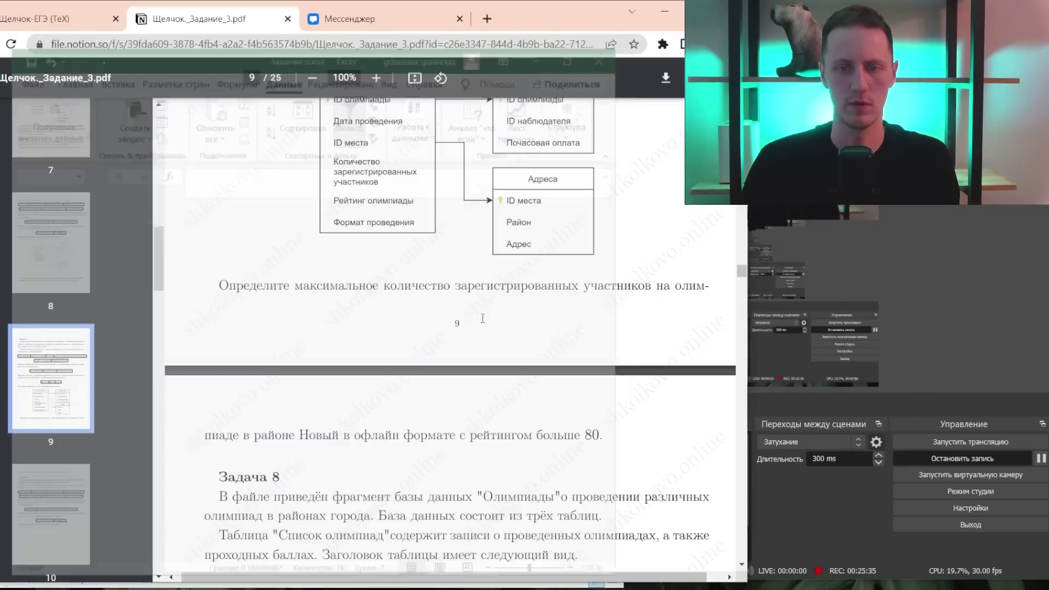
key(alt+Tab)
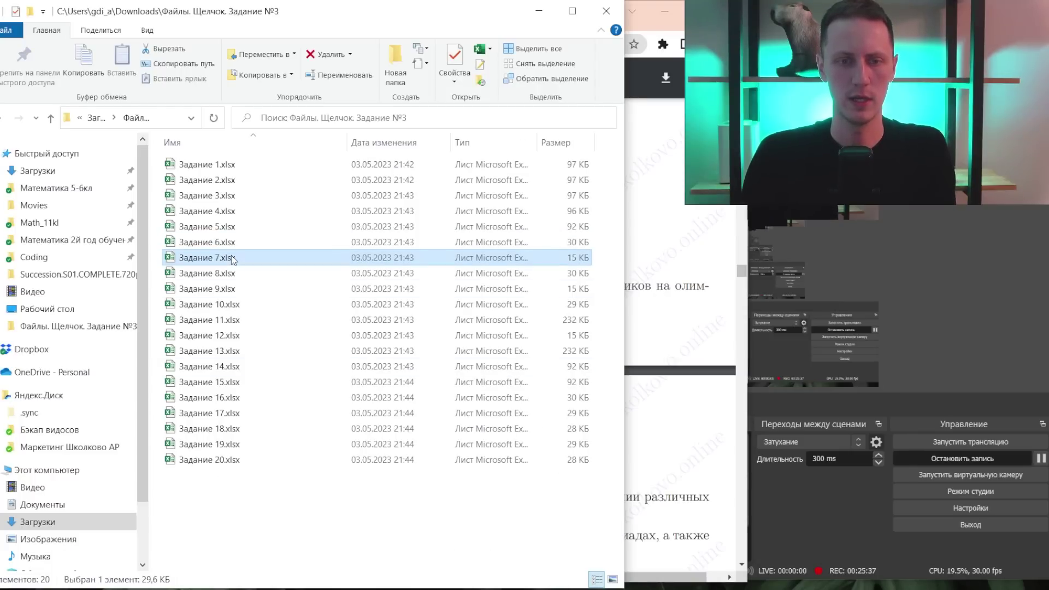
double_click(232, 257)
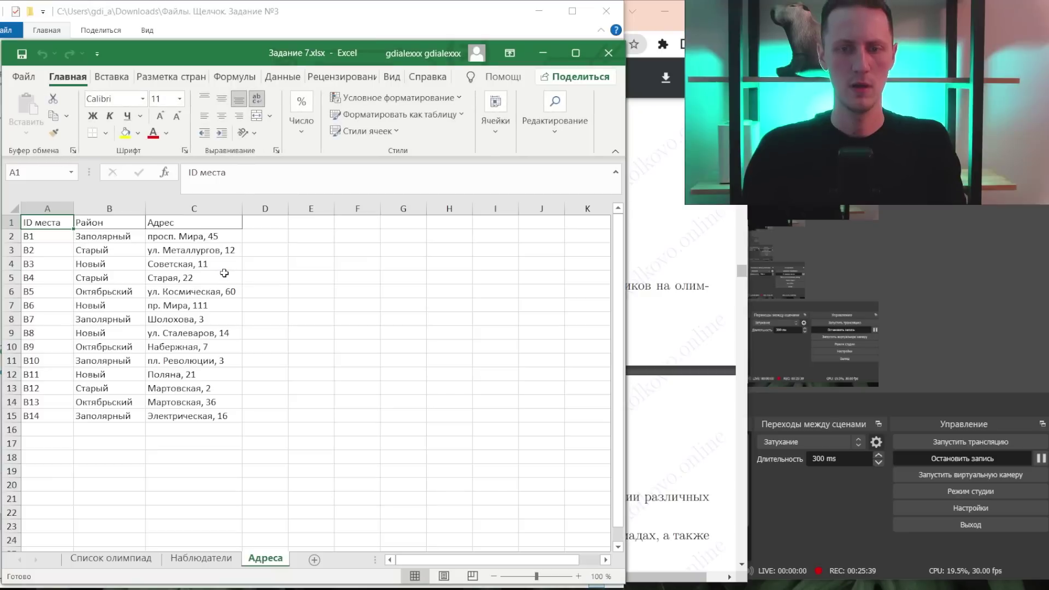
click(677, 316)
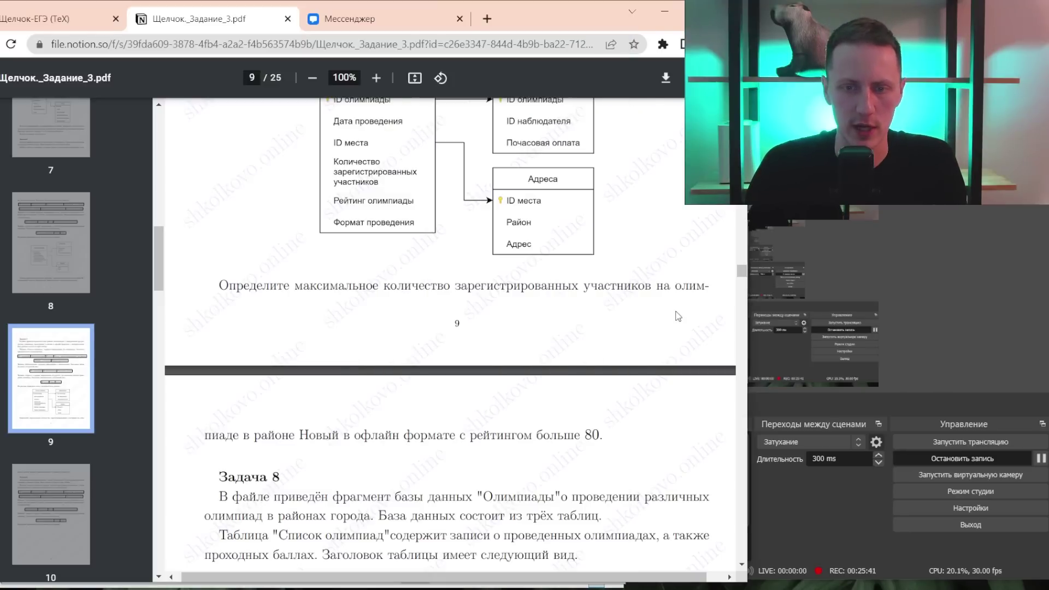
- Turn on AutoFilter on the Адреса sheet and filter Район to Новый
key(alt+Tab)
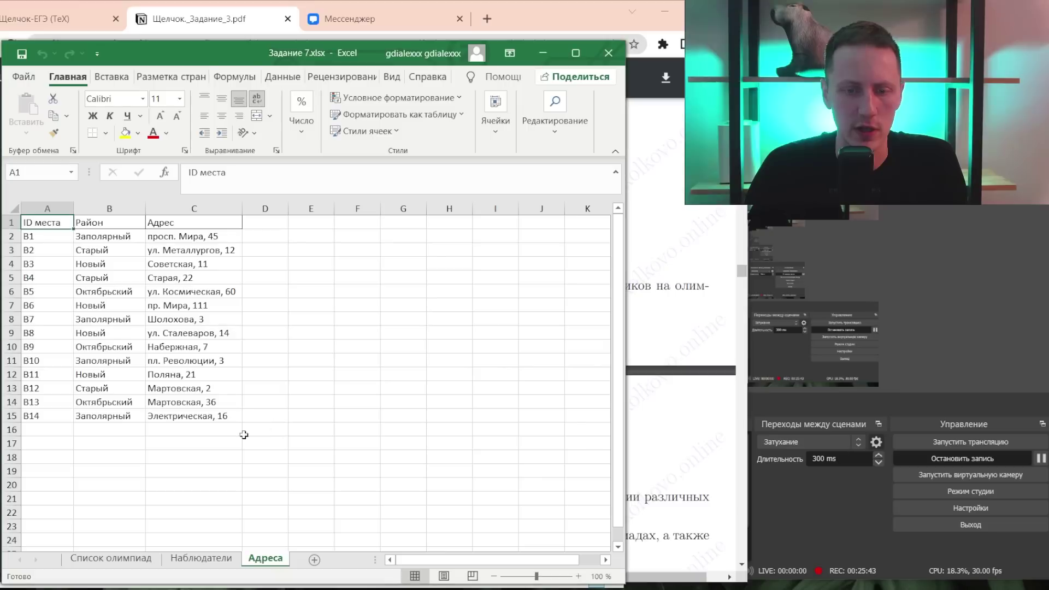
click(109, 347)
key(ctrl+shift+l)
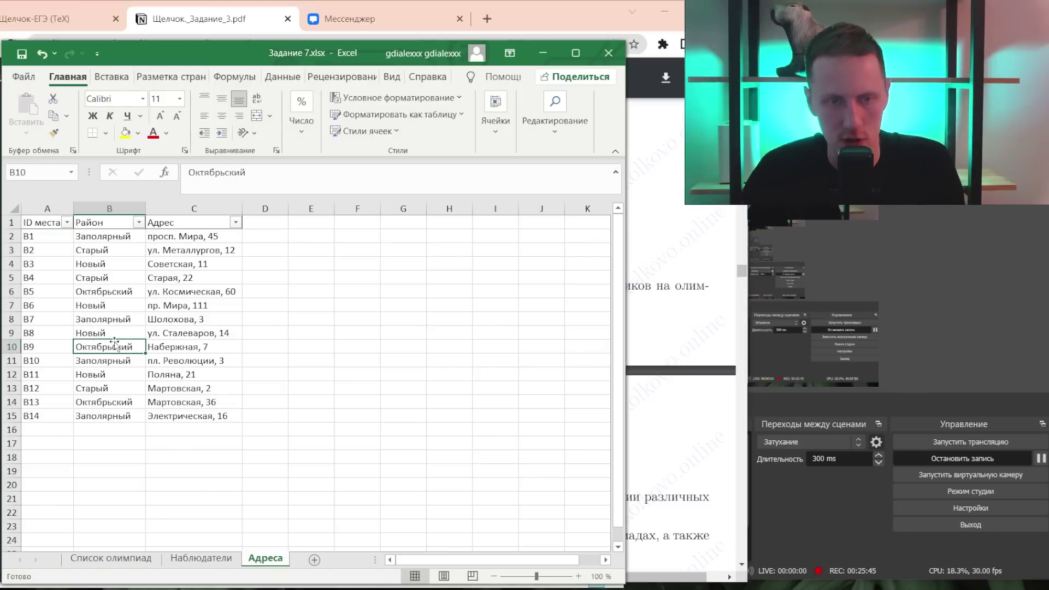
click(148, 223)
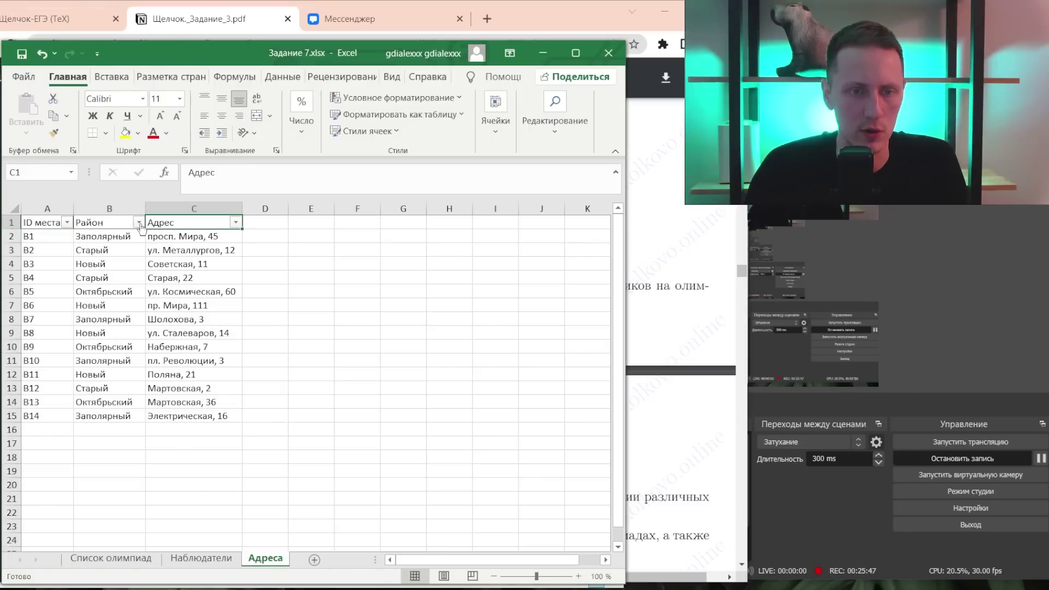
click(138, 223)
click(3, 393)
click(4, 417)
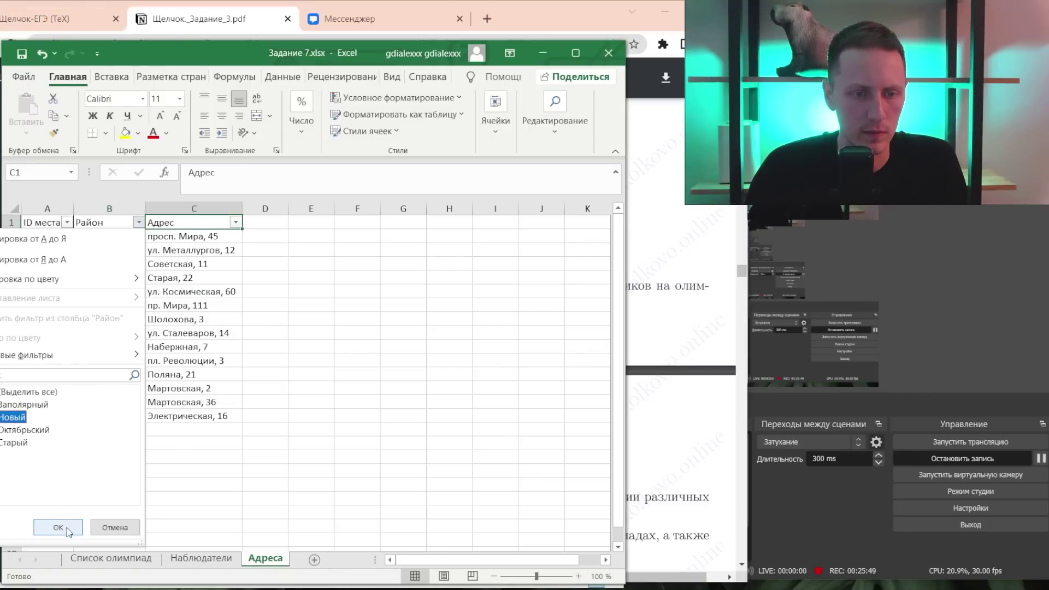
click(58, 527)
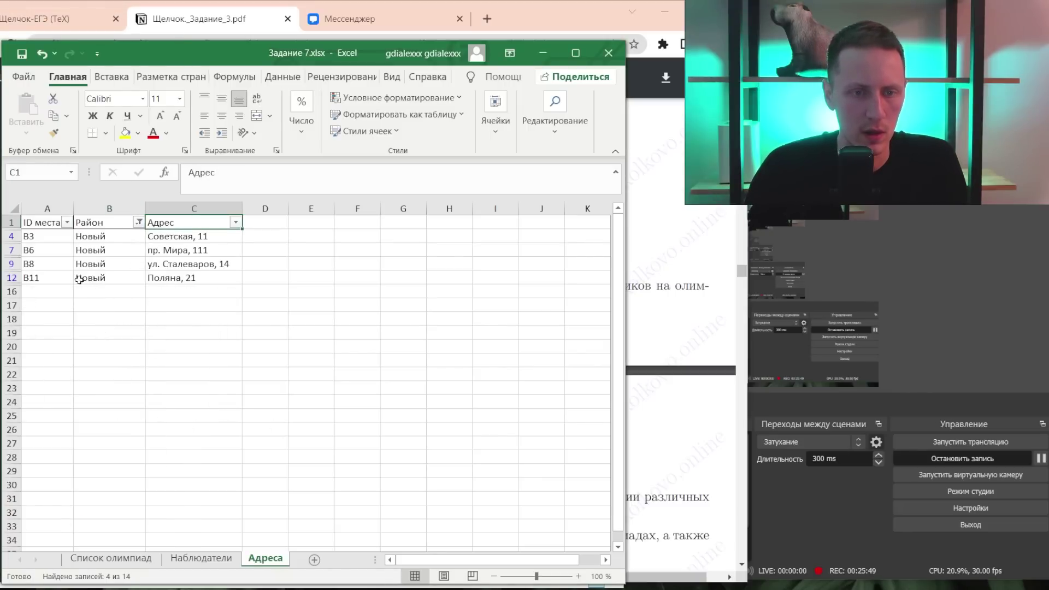
- On Список олимпиад, enable AutoFilter and filter ID места to B3, B6, B8 and B11
click(128, 558)
click(178, 339)
key(ctrl+shift+l)
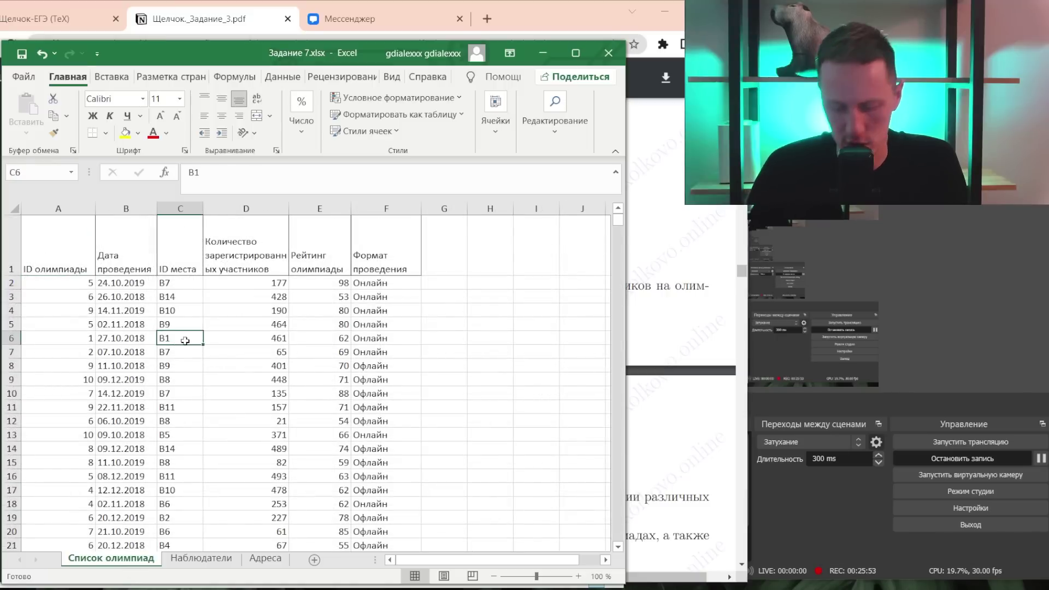
click(198, 269)
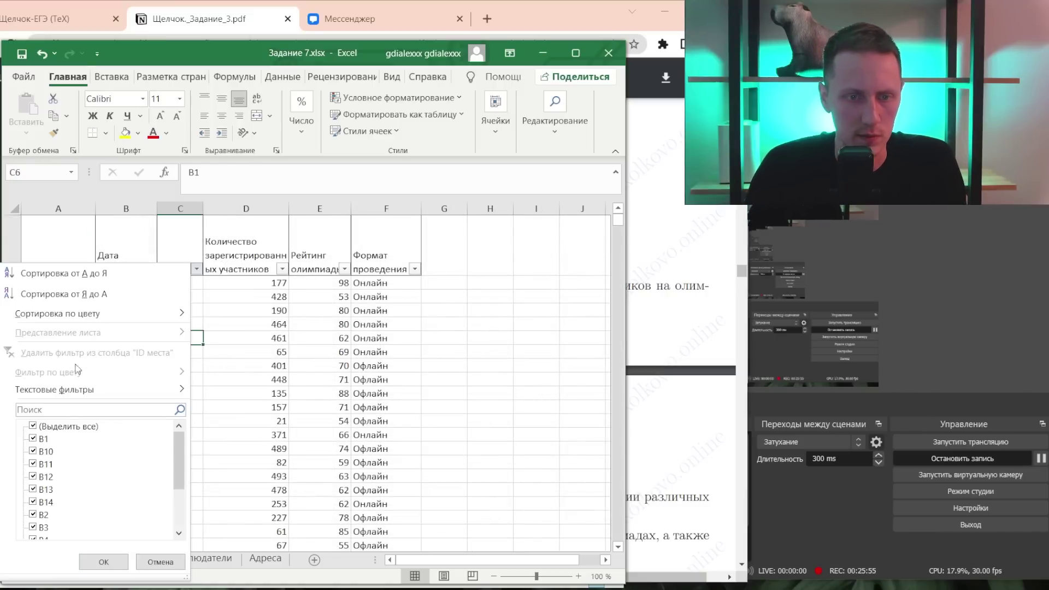
click(50, 426)
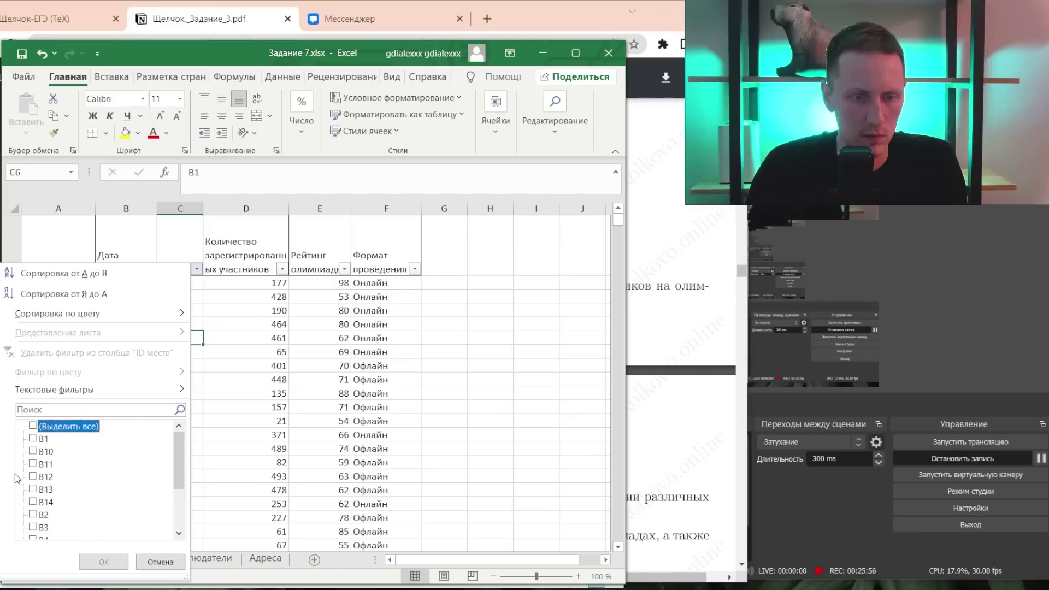
click(46, 465)
scroll(59, 520, down, 1)
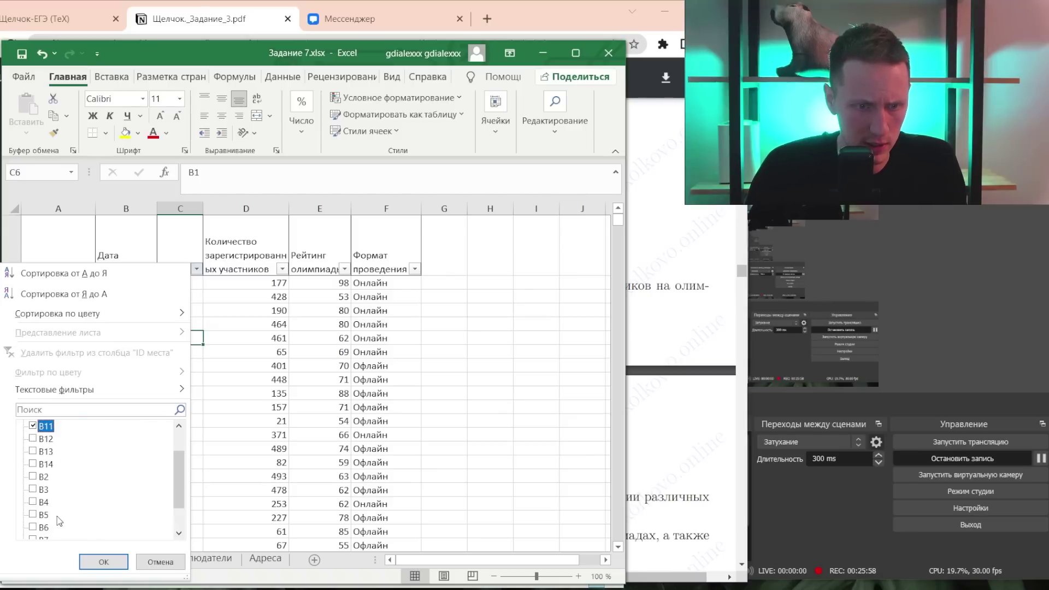
click(40, 492)
scroll(43, 499, down, 1)
click(44, 489)
click(43, 514)
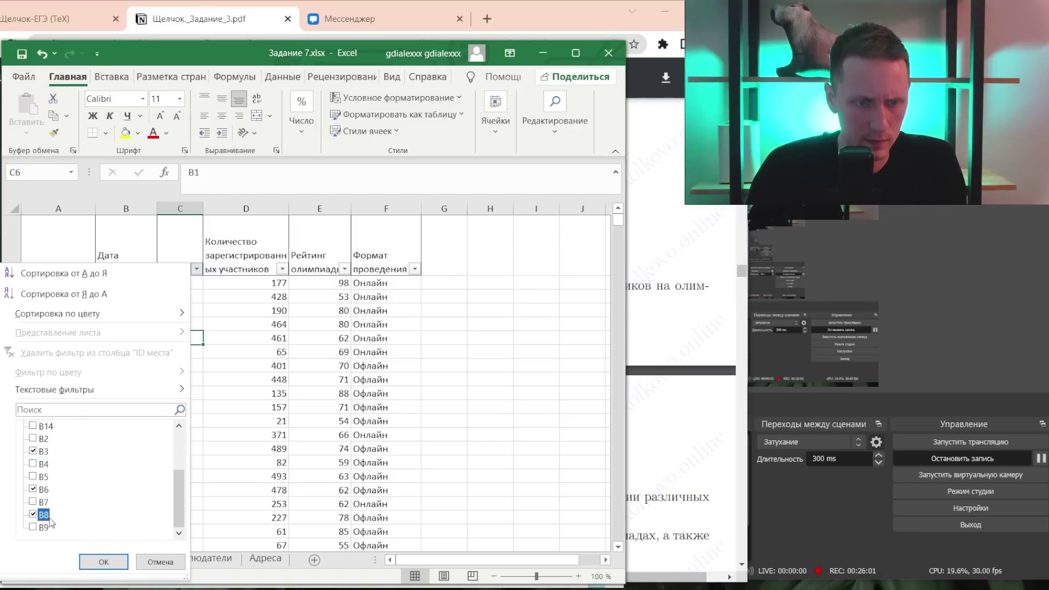
click(104, 561)
key(alt+Tab)
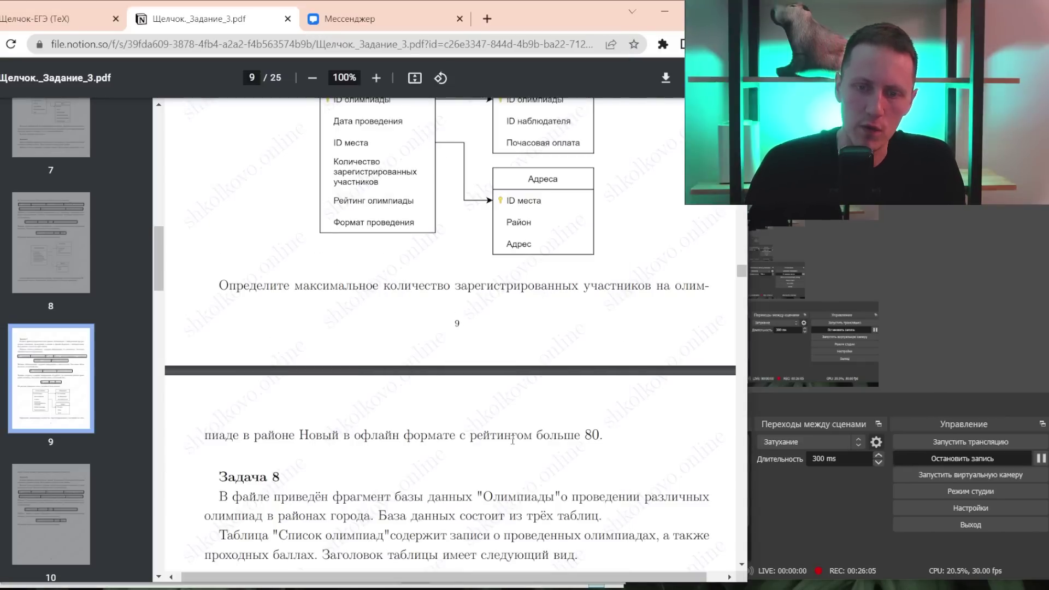
- Filter Формат проведения to offline olympiads only by unticking Онлайн
key(alt+Tab)
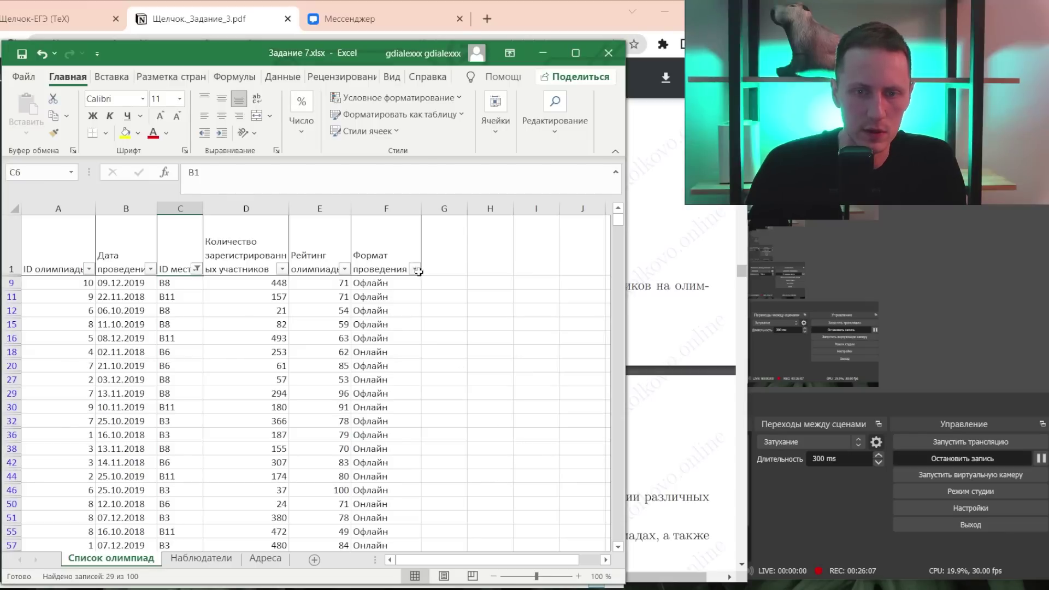
click(418, 271)
click(215, 439)
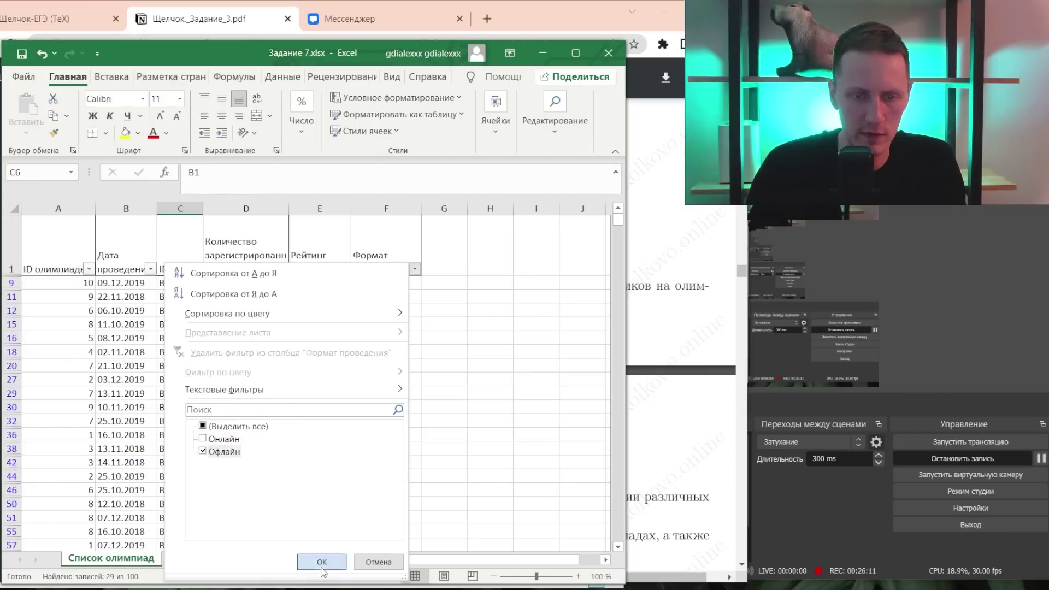
click(321, 562)
- Highlight the word офлайн in the task statement in the PDF
key(alt+Tab)
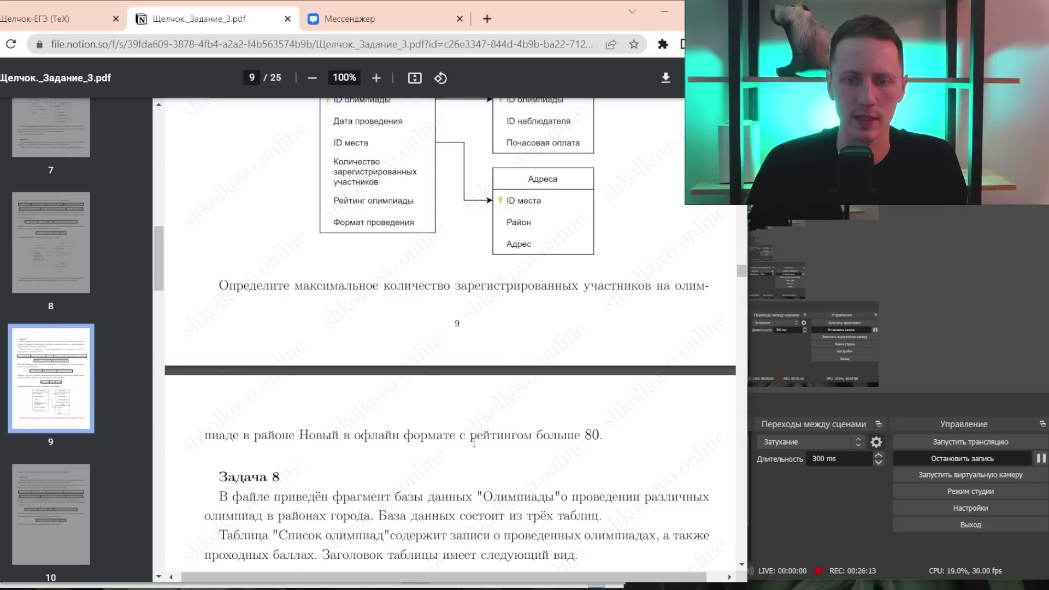
click(355, 436)
drag(397, 434, 361, 434)
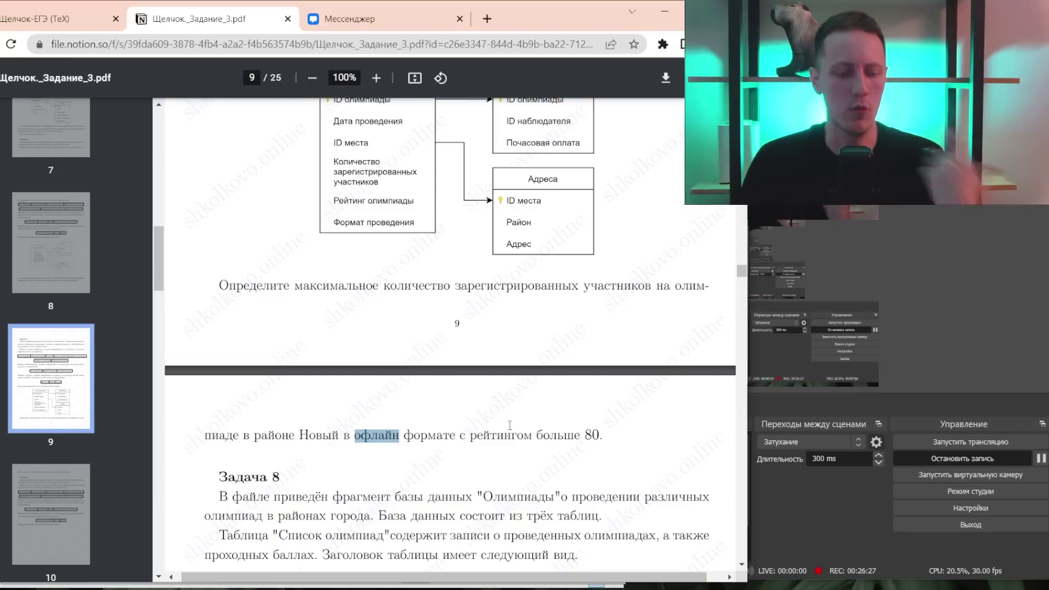
key(alt+Tab)
- Filter Рейтинг олимпиады to values greater than 83, leaving 6 rows
click(326, 355)
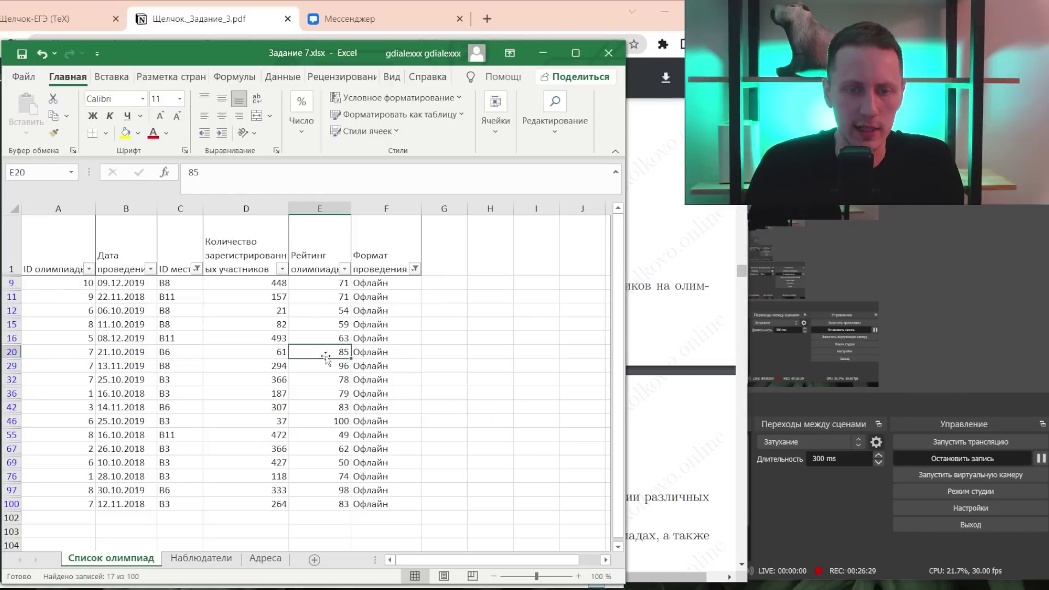
click(345, 269)
mouse_move(155, 388)
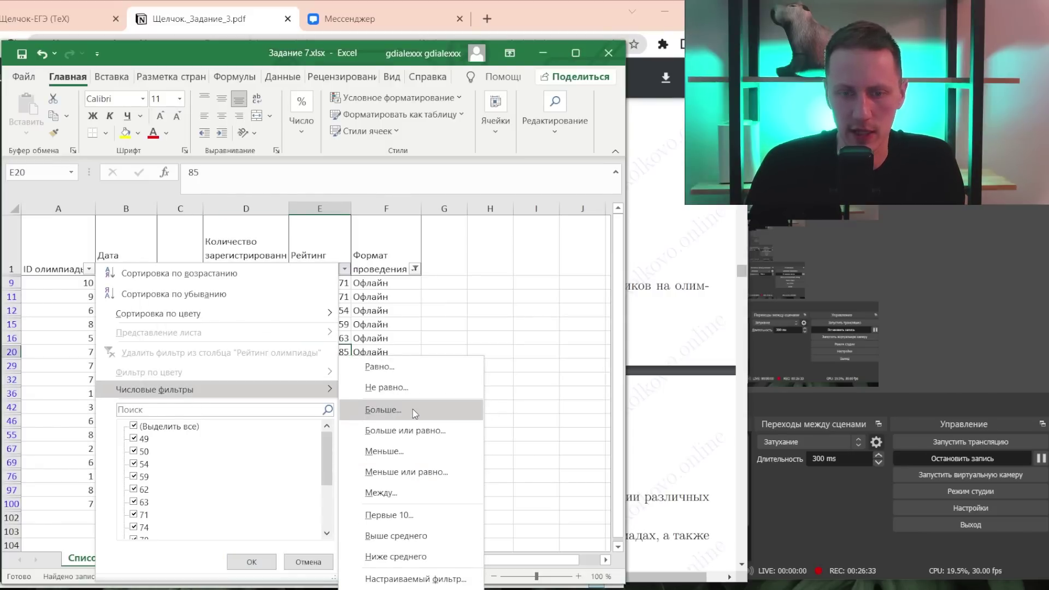
click(411, 408)
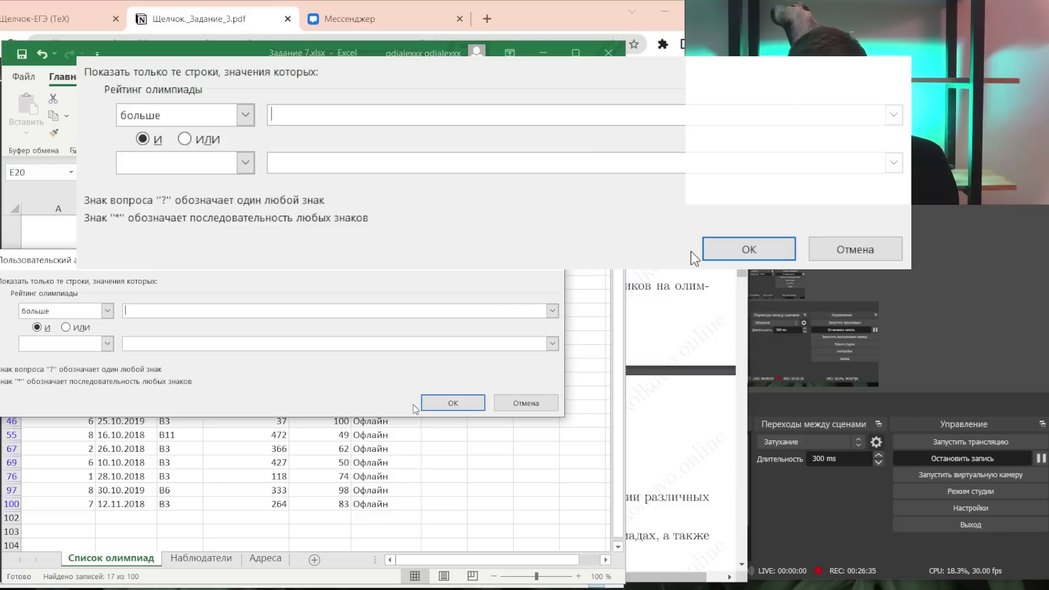
text(83)
key(Return)
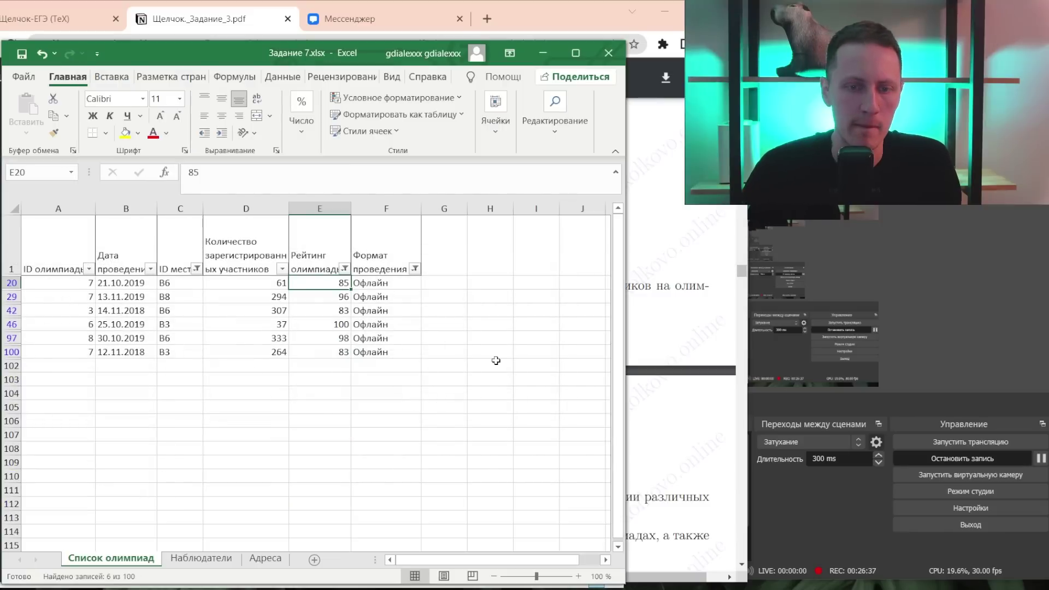
key(alt+Tab)
key(alt+Tab)
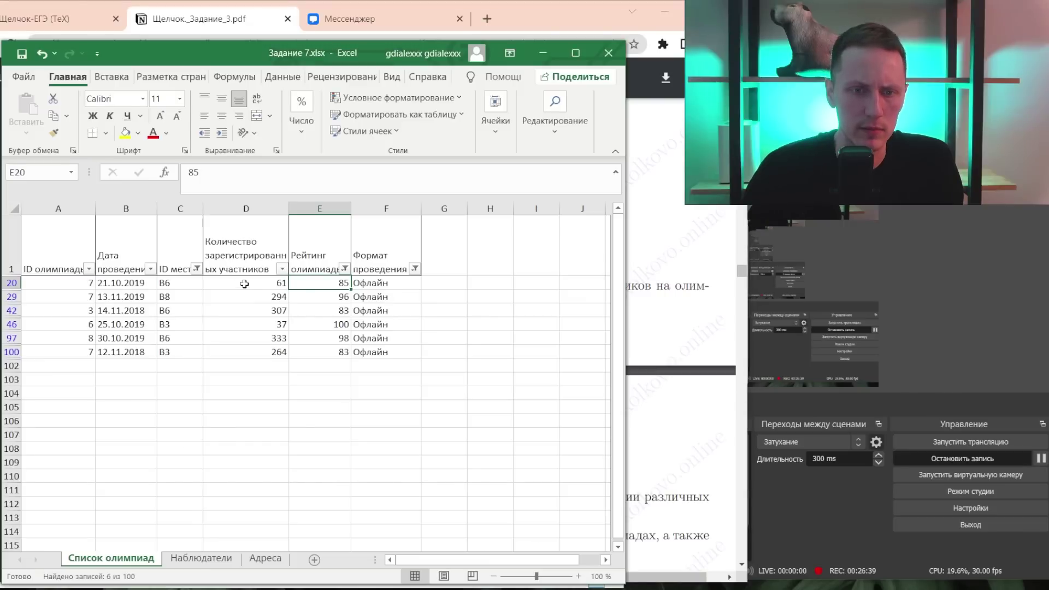
key(alt+Tab)
- Select the filtered participant counts in column D, show Максимум in the status bar, and copy them
double_click(356, 286)
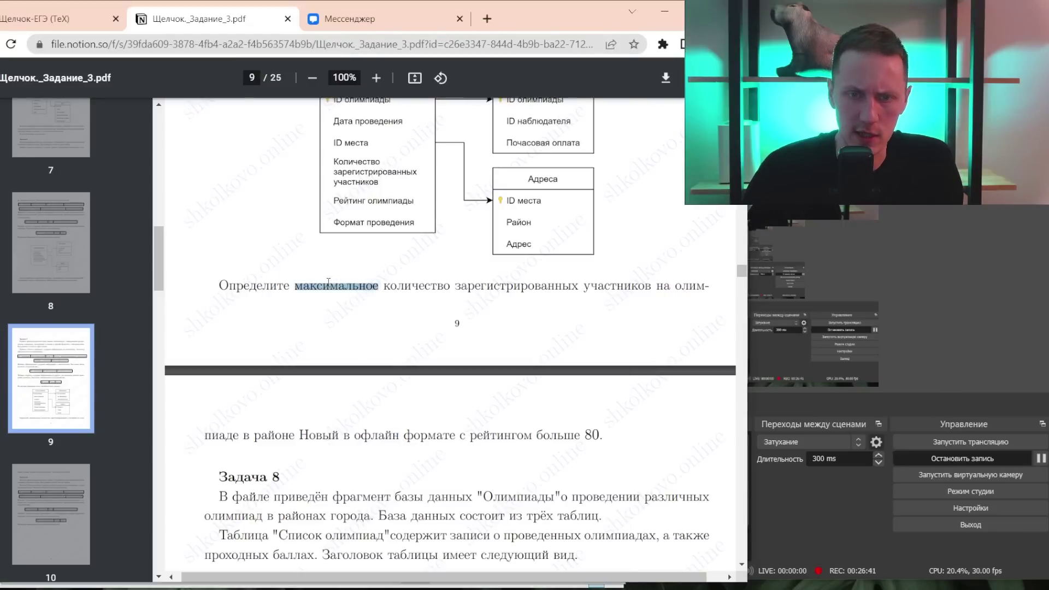
key(alt+Tab)
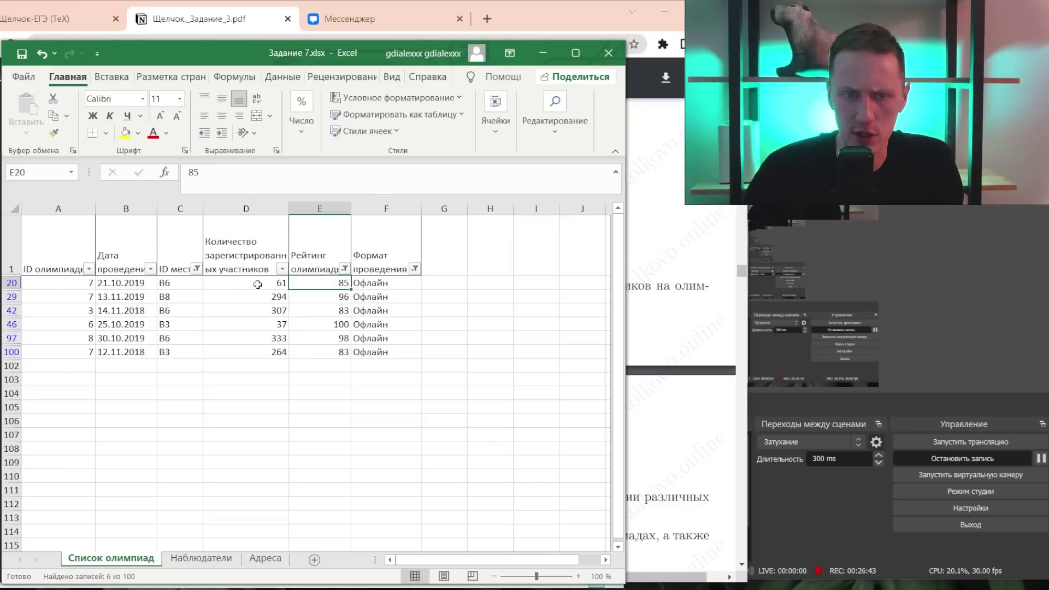
drag(257, 284, 270, 352)
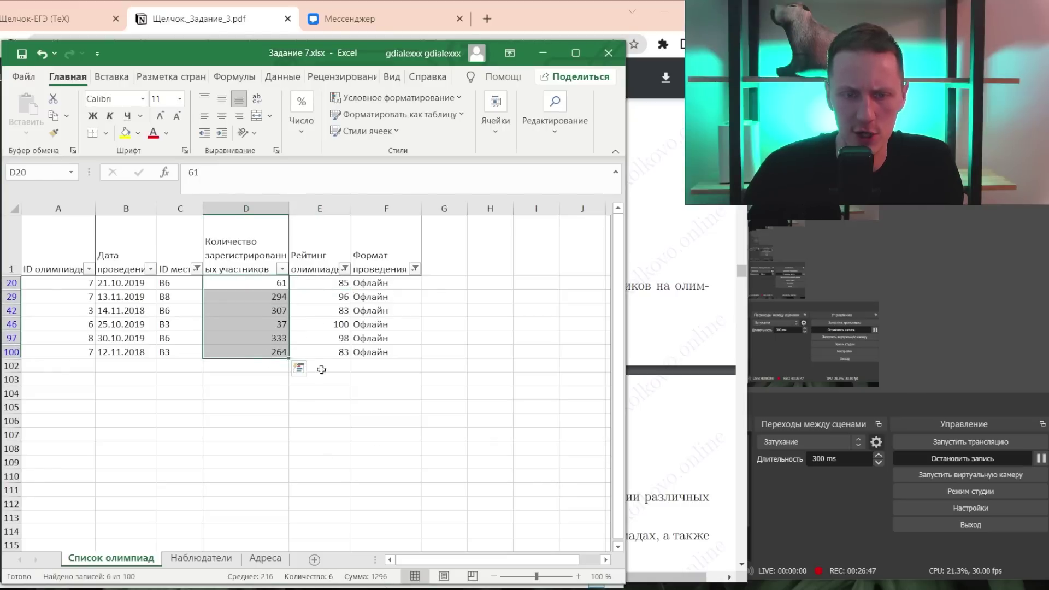
right_click(209, 577)
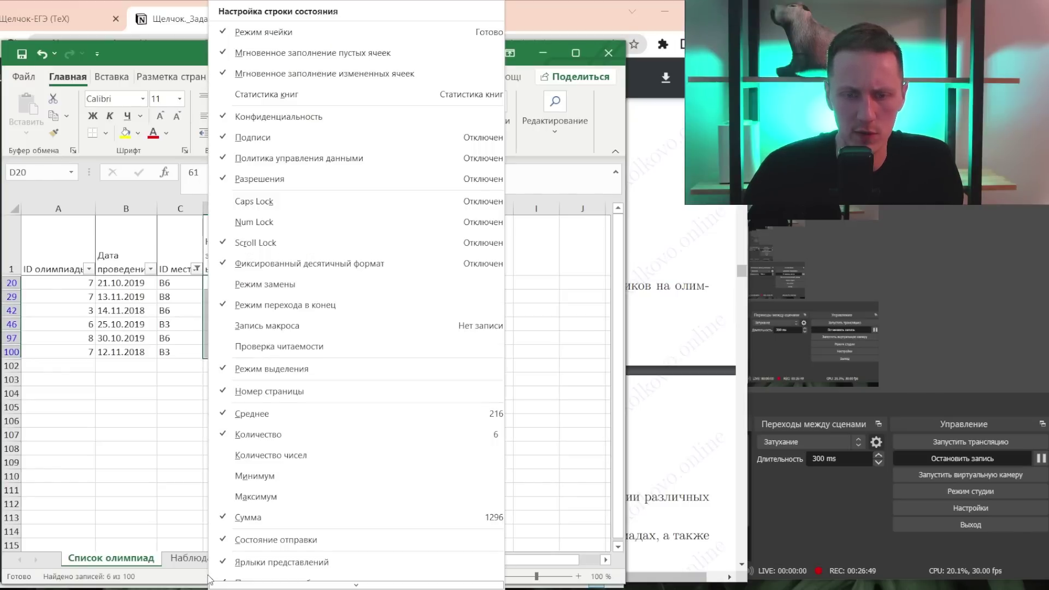
click(296, 498)
key(Escape)
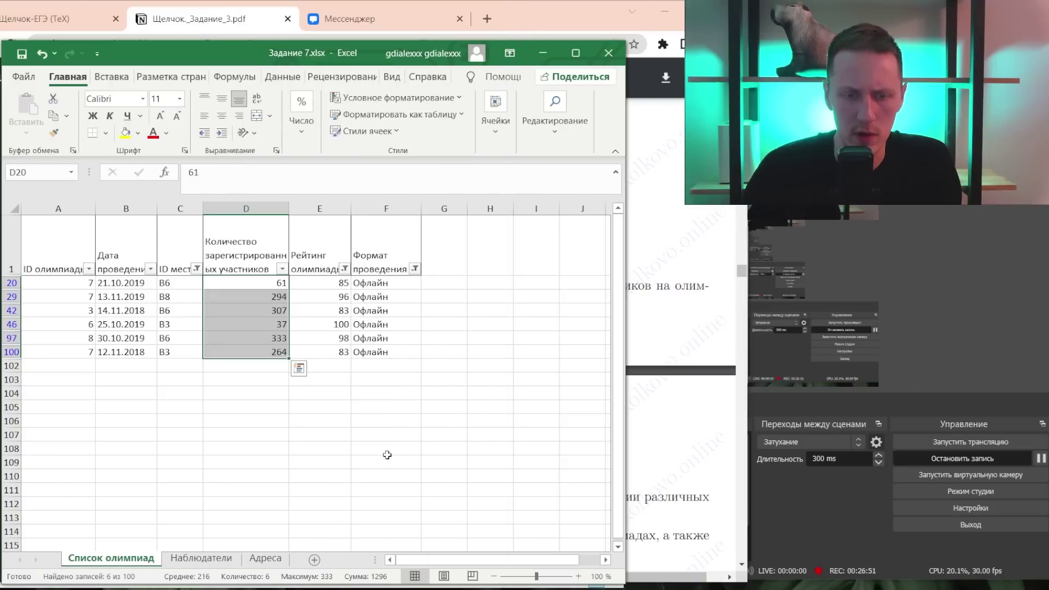
key(ctrl+c)
- Paste the counts into a new sheet Лист1 and enter =МАКС(A1:A6) in D6, giving 333
click(314, 559)
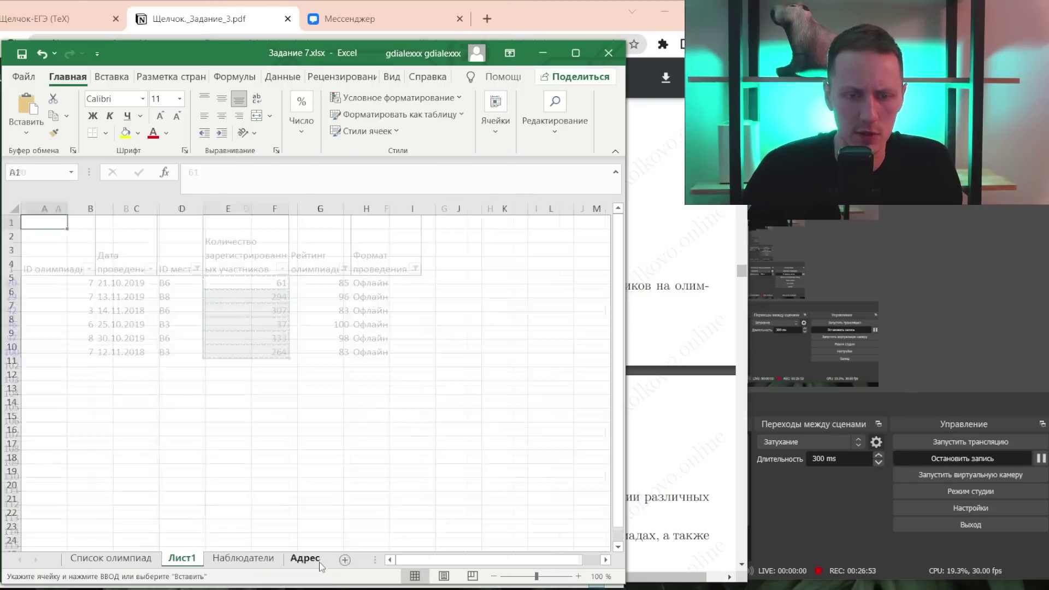
key(ctrl+v)
click(179, 284)
text(=V)
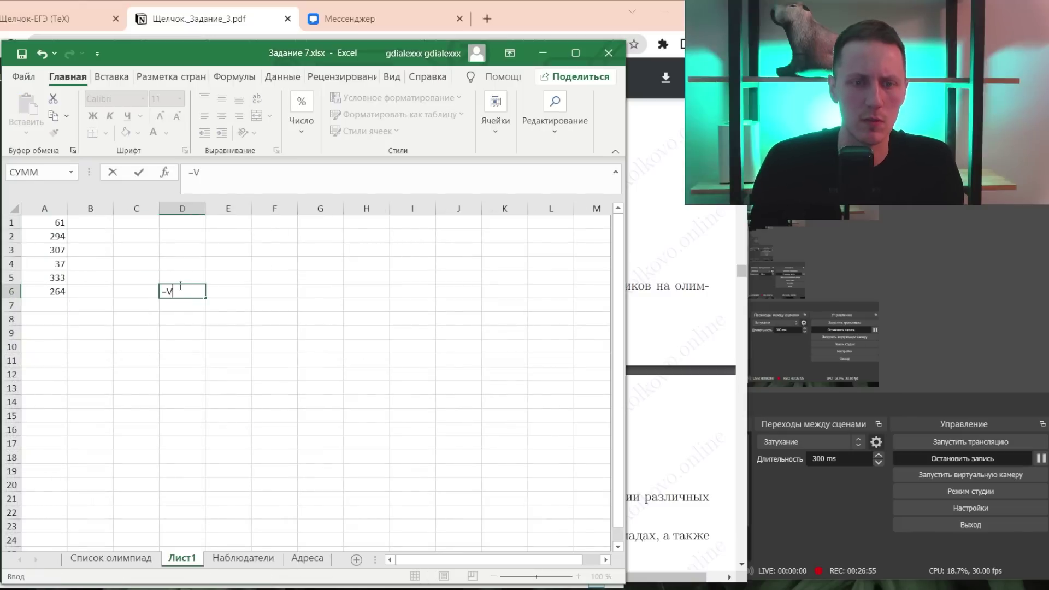
key(BackSpace)
text(МАК)
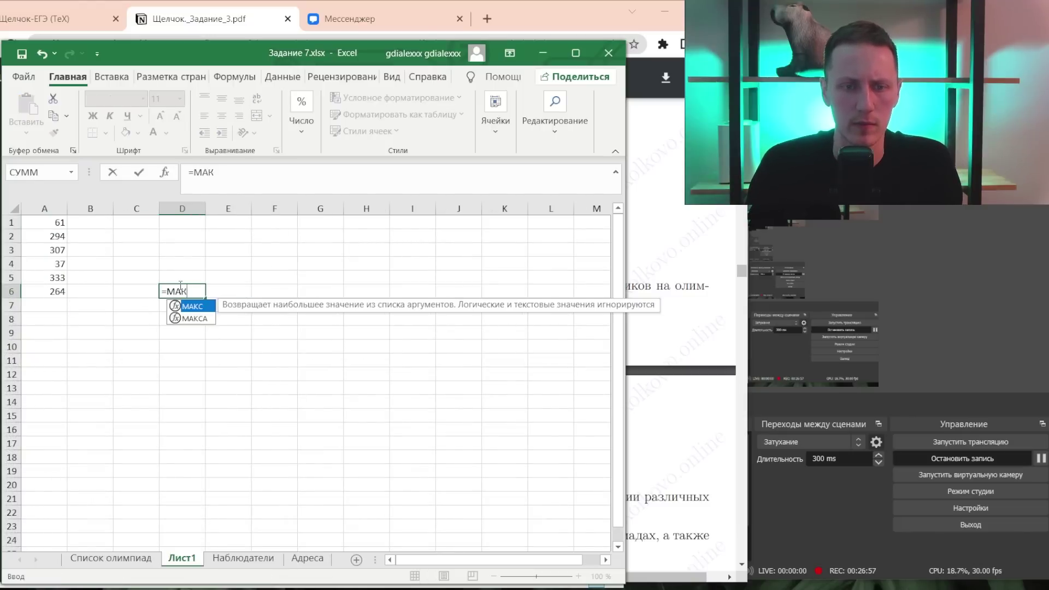
text(С(A1:A6)
key(Return)
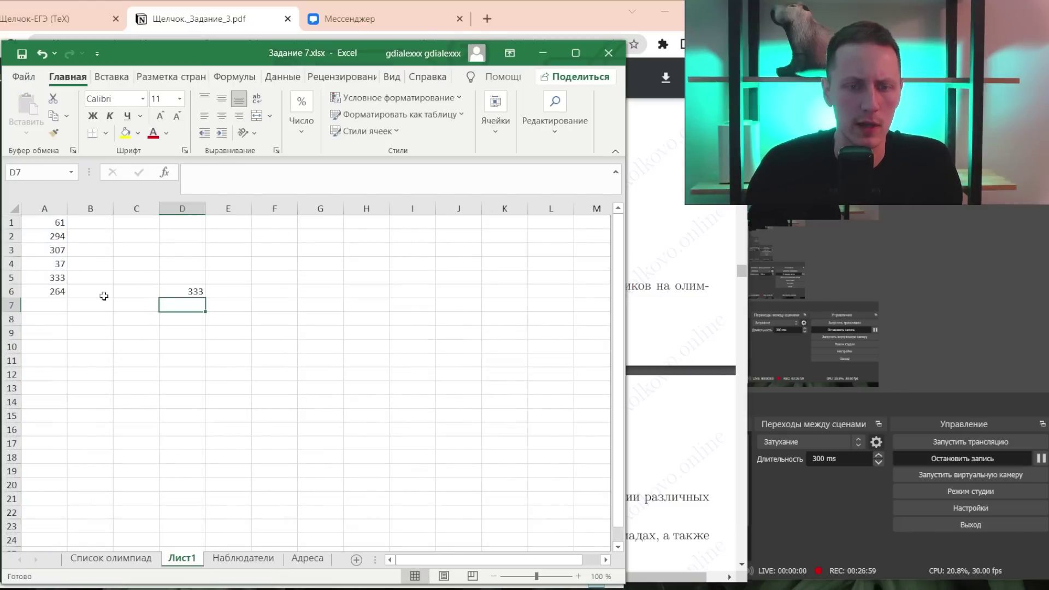
- Enter the trial formula =МАКС(D20:D100) in H1 of Список олимпиад
click(115, 559)
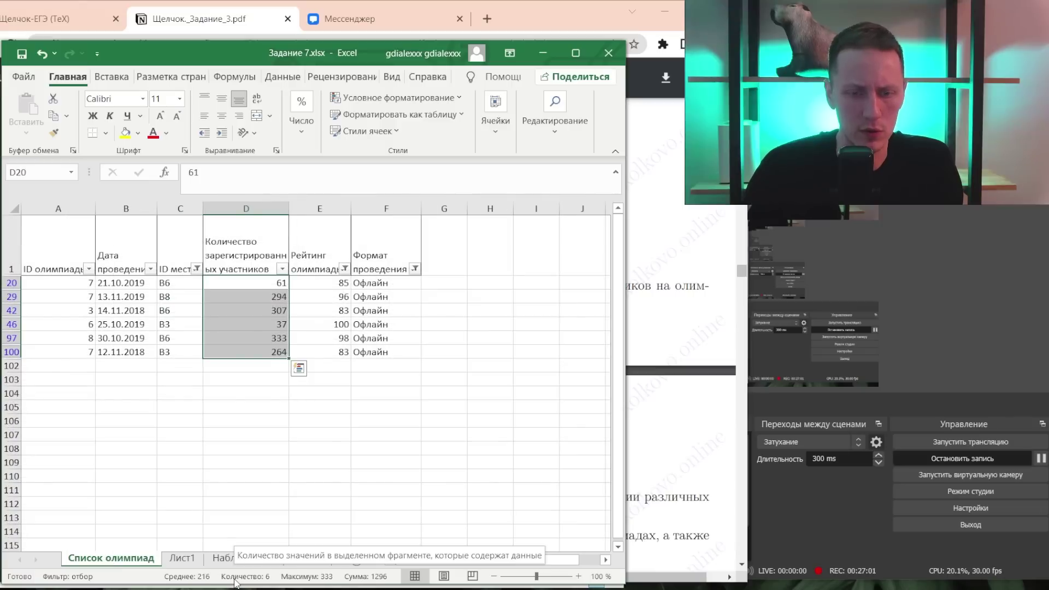
click(483, 255)
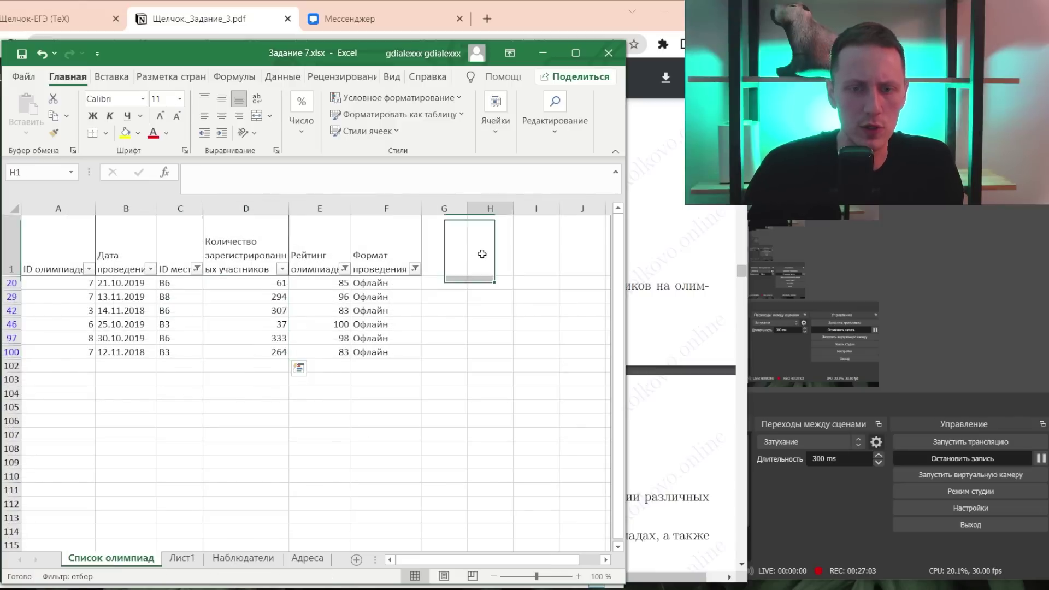
text(=МАКС(D)
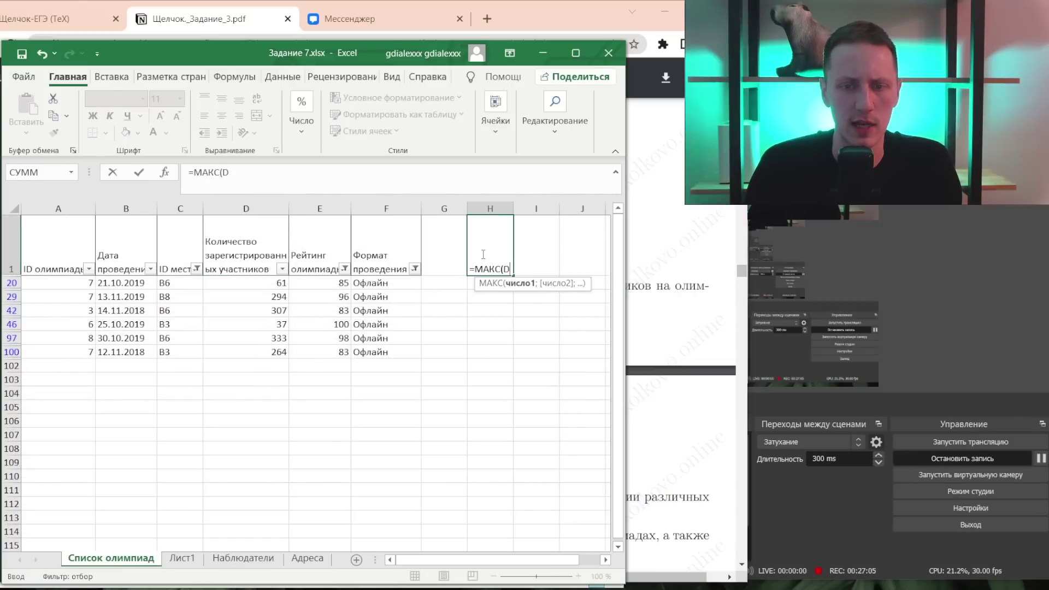
text(:D))
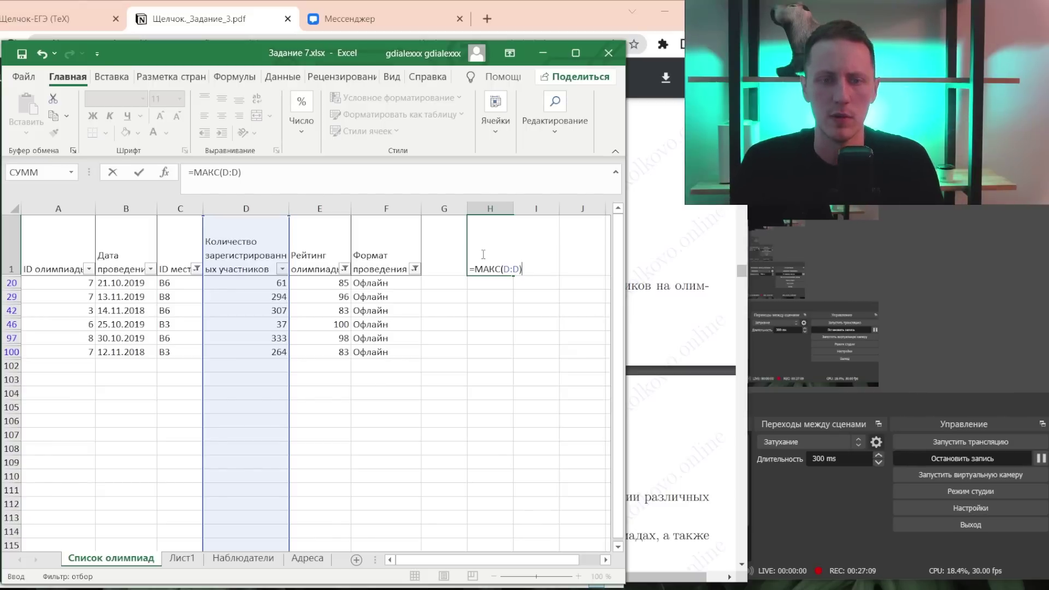
key(BackSpace)
key(BackSpace)
key(BackSpace)
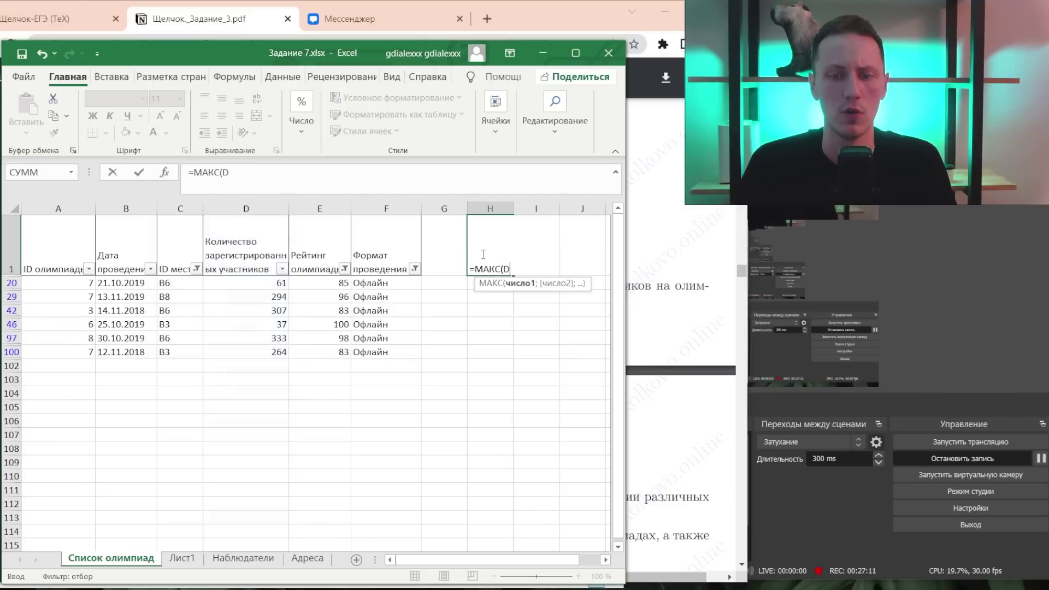
text(20:)
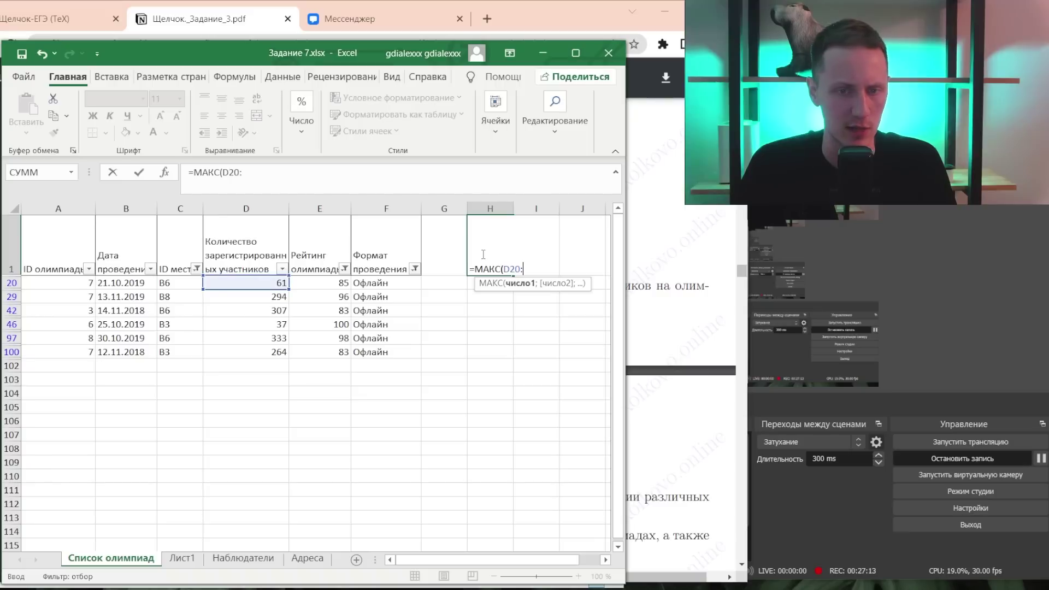
text(D100))
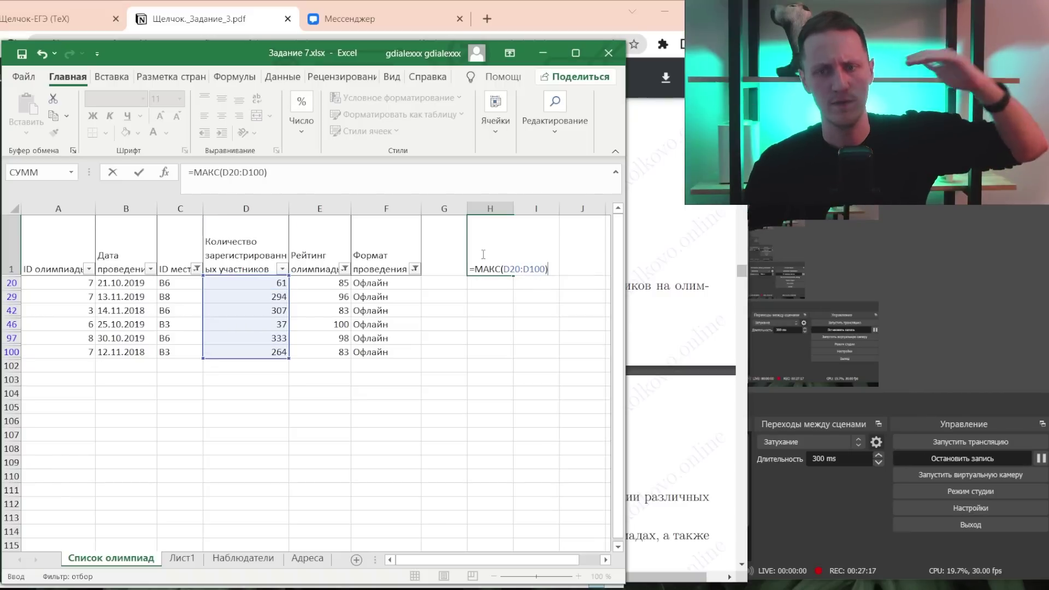
key(ctrl+Return)
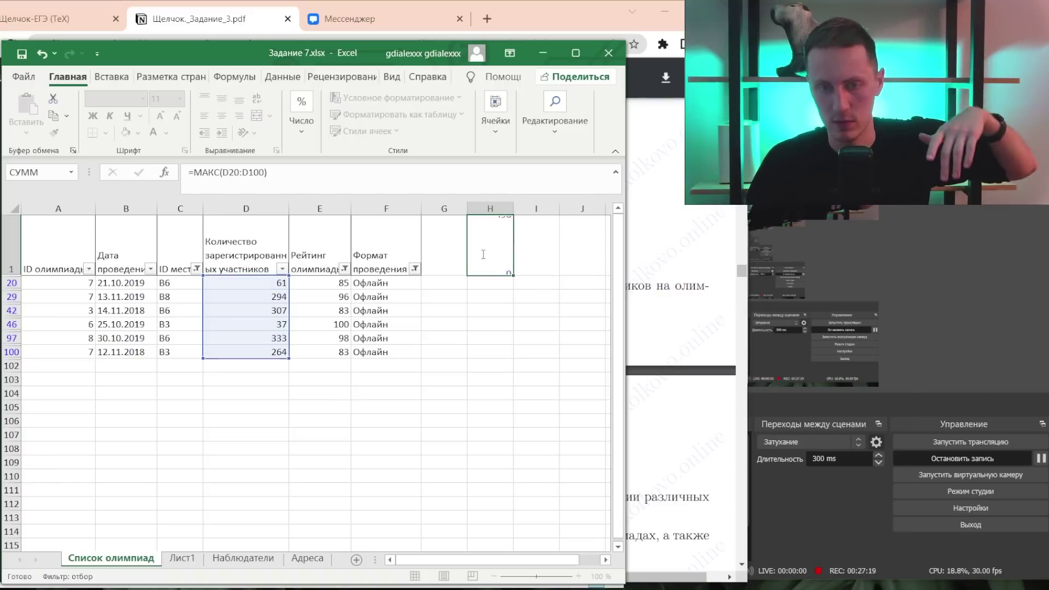
- Check the participant counts in column D and delete the trial formula from H1
key(Left)
key(Left)
key(Left)
key(Left)
key(Down)
key(Down)
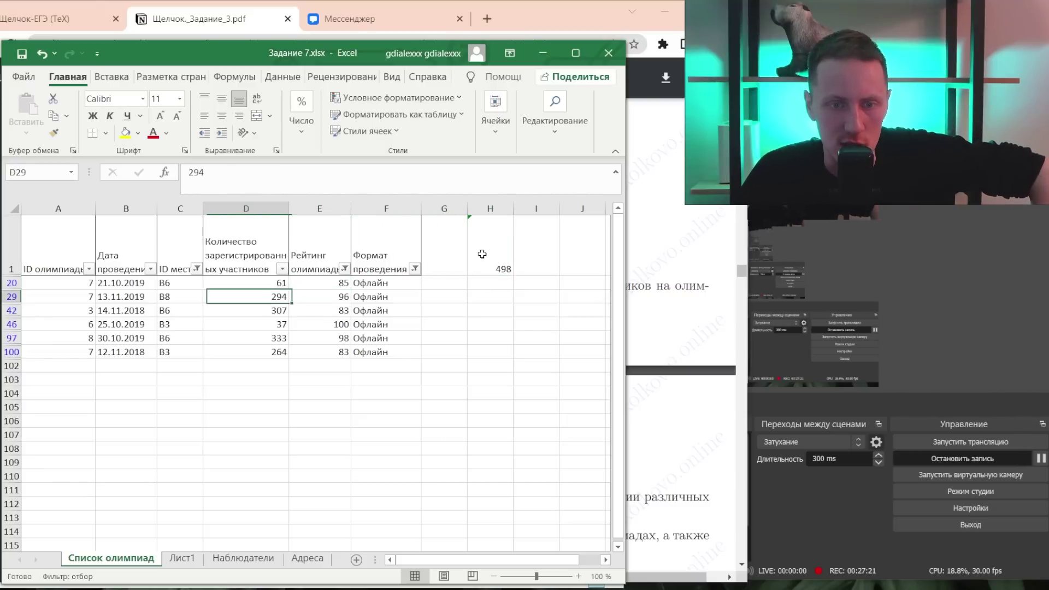
key(Down)
key(Down)
key(Down)
key(Down)
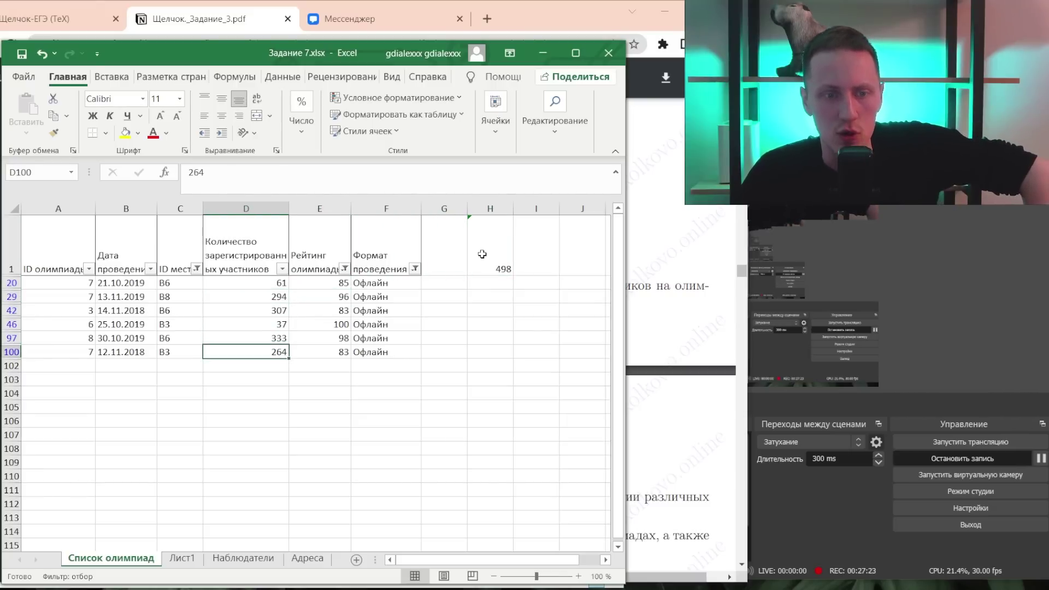
key(Up)
key(Up)
key(Up)
key(Up)
key(Up)
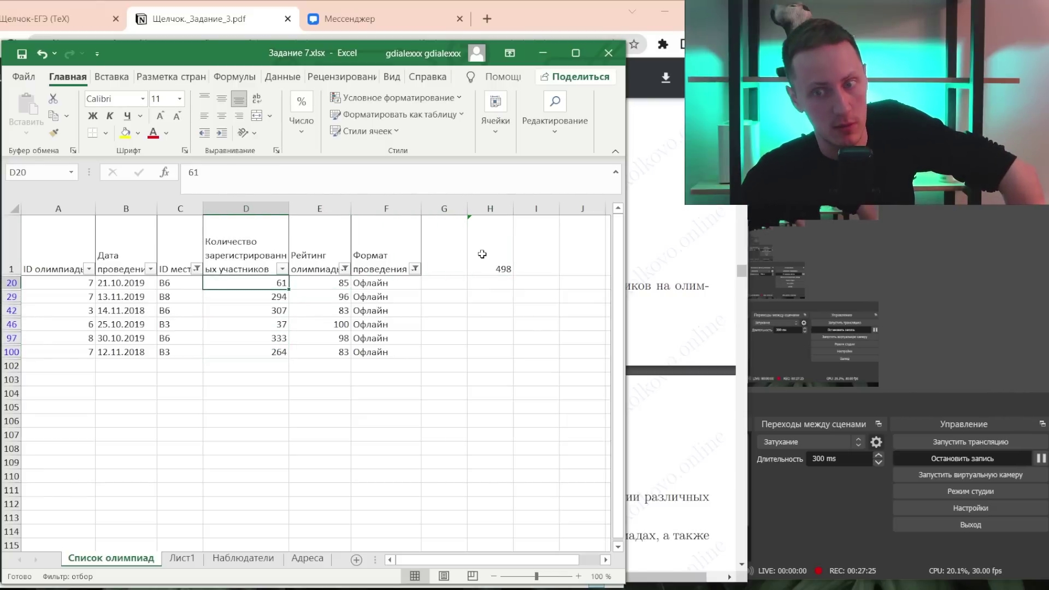
click(482, 253)
key(Delete)
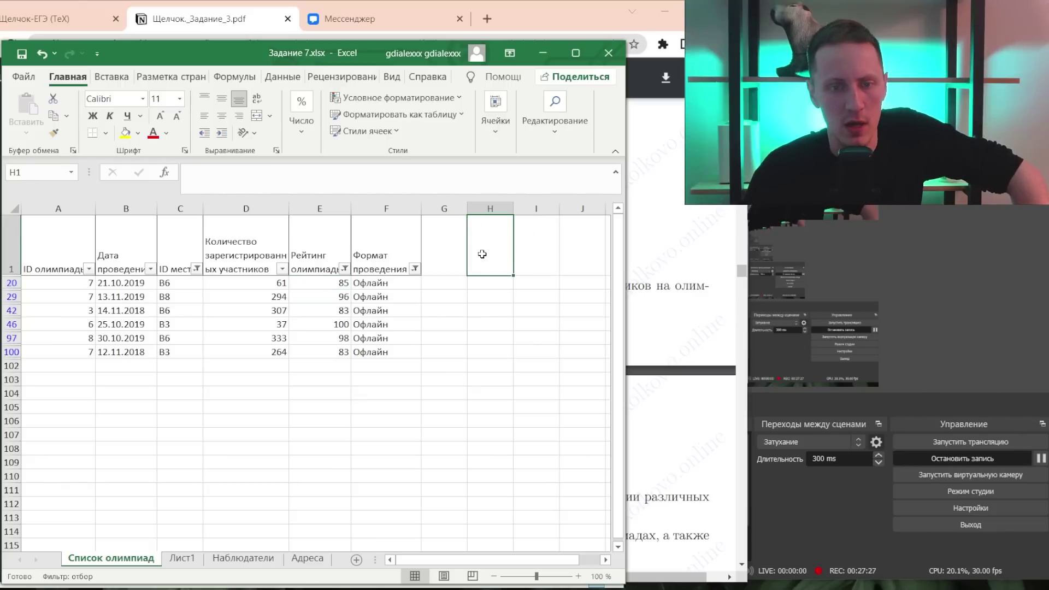
- Step through the filtered participant counts in column D down to the last one
key(Left)
key(Left)
key(Left)
key(Left)
key(Down)
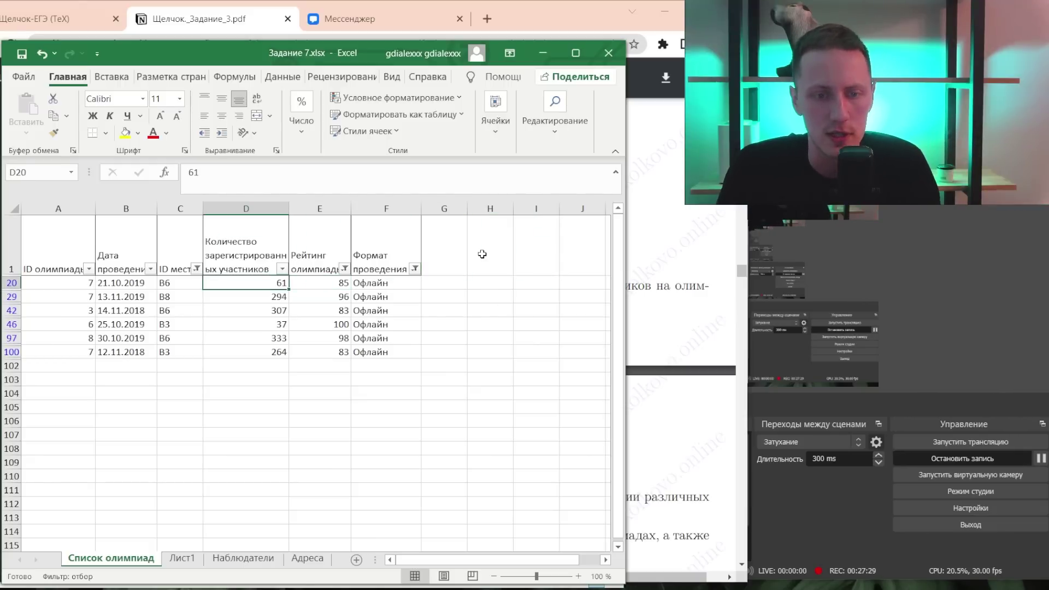
key(Down)
key(Down)
key(Down)
key(Down)
key(Down)
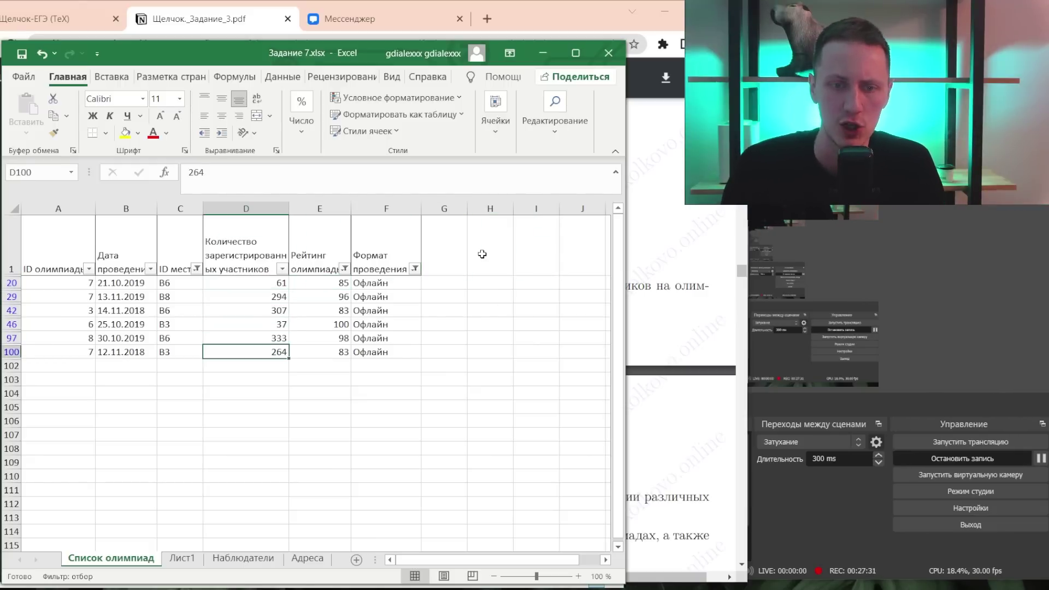
key(alt+Tab)
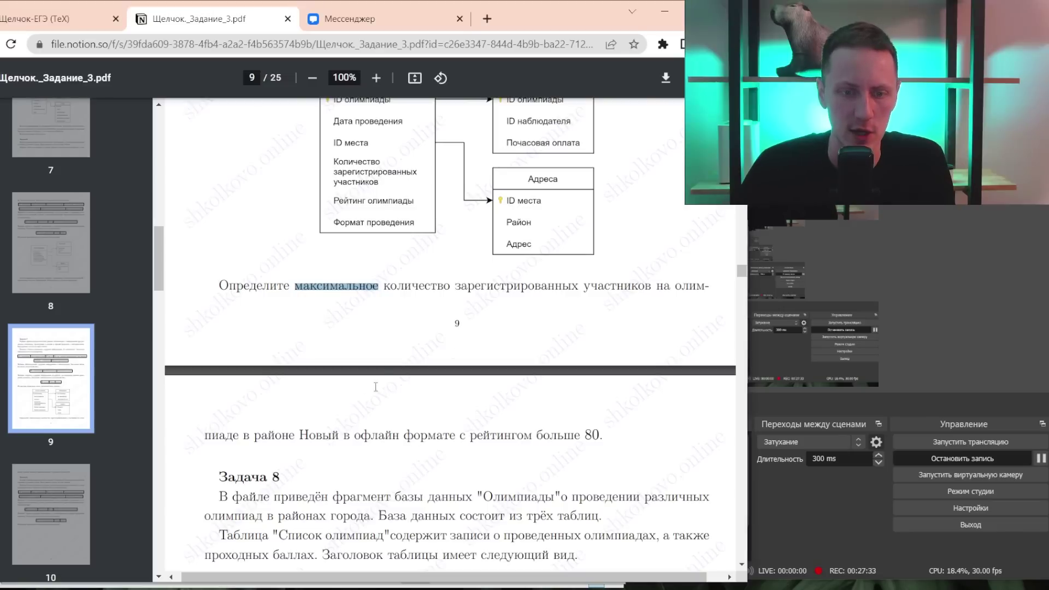
- Scroll the task PDF down to the Ответы page and highlight the answer 448
scroll(456, 203, down, 10)
scroll(457, 204, down, 20)
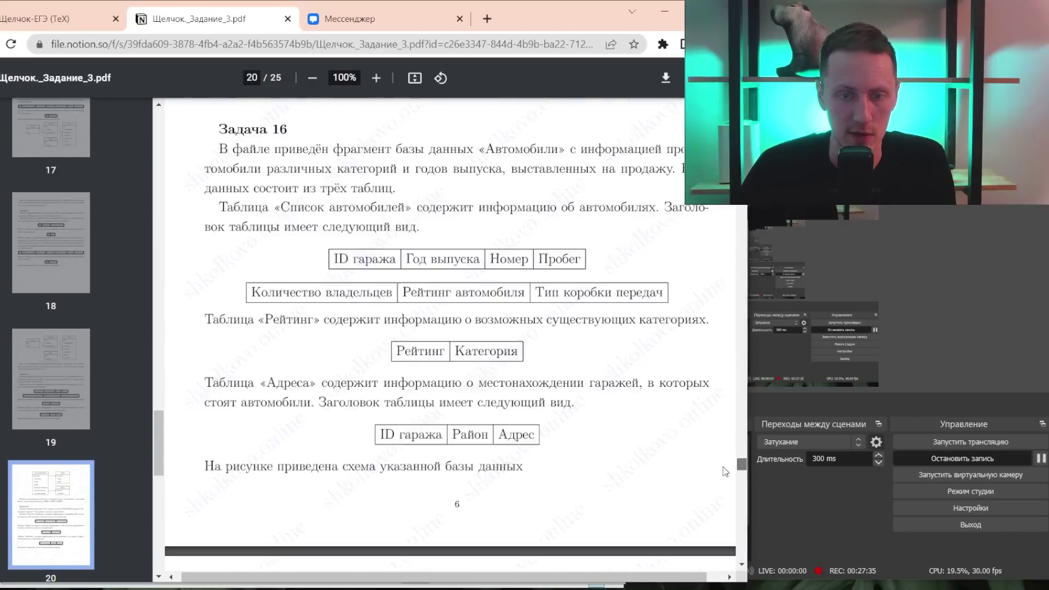
scroll(291, 354, down, 5)
scroll(291, 354, down, 5)
scroll(291, 353, down, 10)
scroll(288, 344, down, 10)
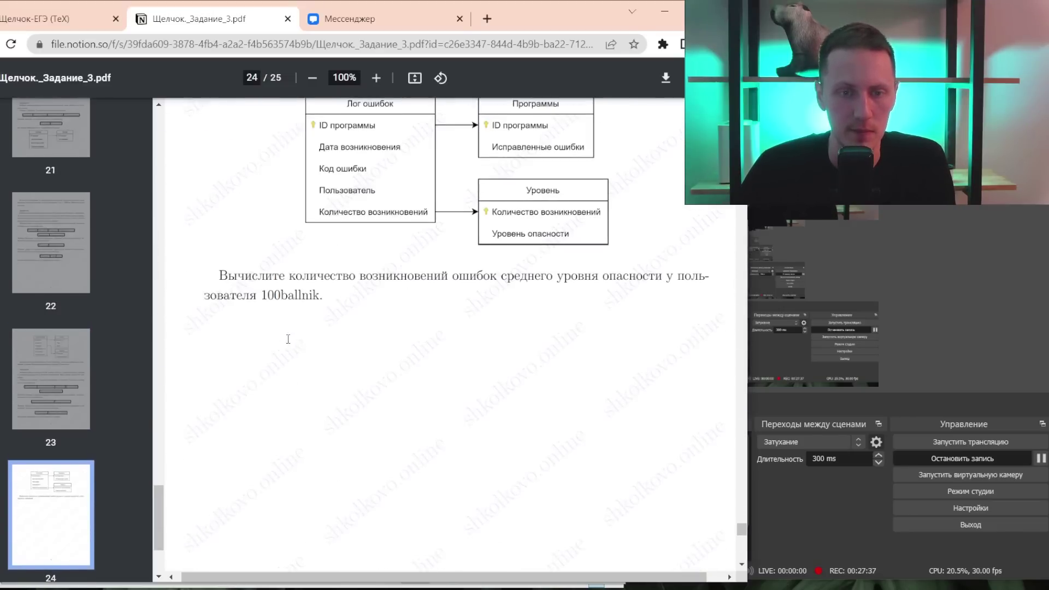
scroll(284, 342, down, 5)
scroll(252, 491, down, 5)
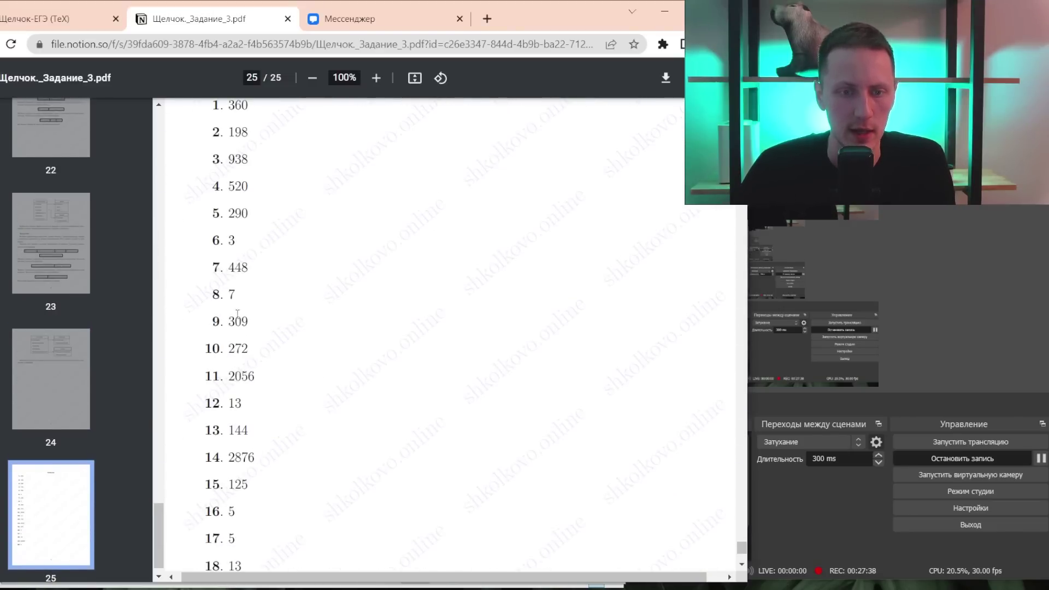
triple_click(247, 257)
click(447, 274)
- Scroll the PDF back up from the answer list
scroll(544, 275, up, 6)
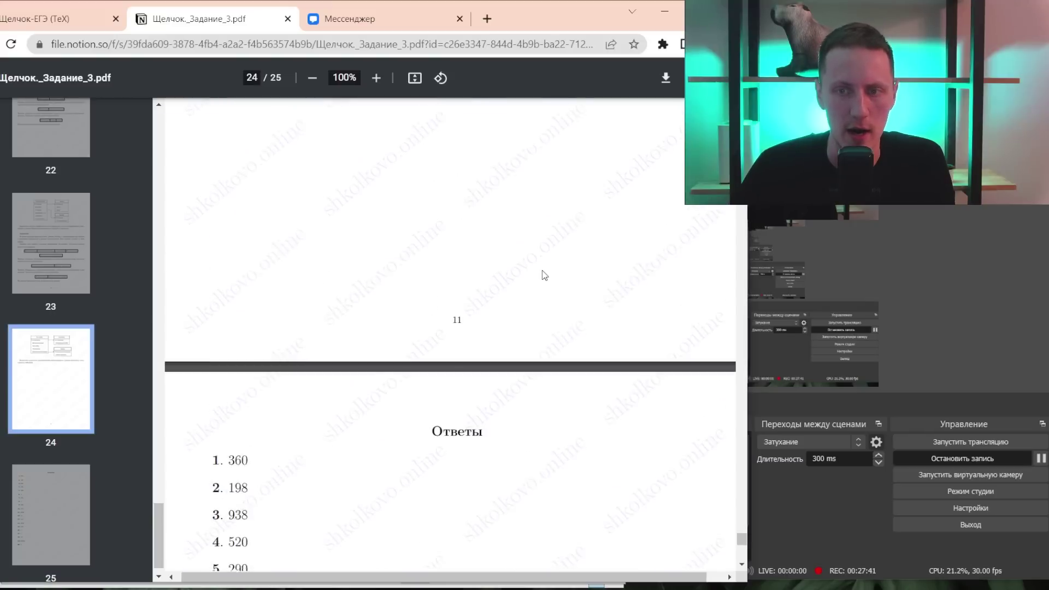
scroll(544, 274, up, 10)
scroll(544, 275, up, 10)
scroll(545, 274, up, 10)
scroll(544, 274, up, 15)
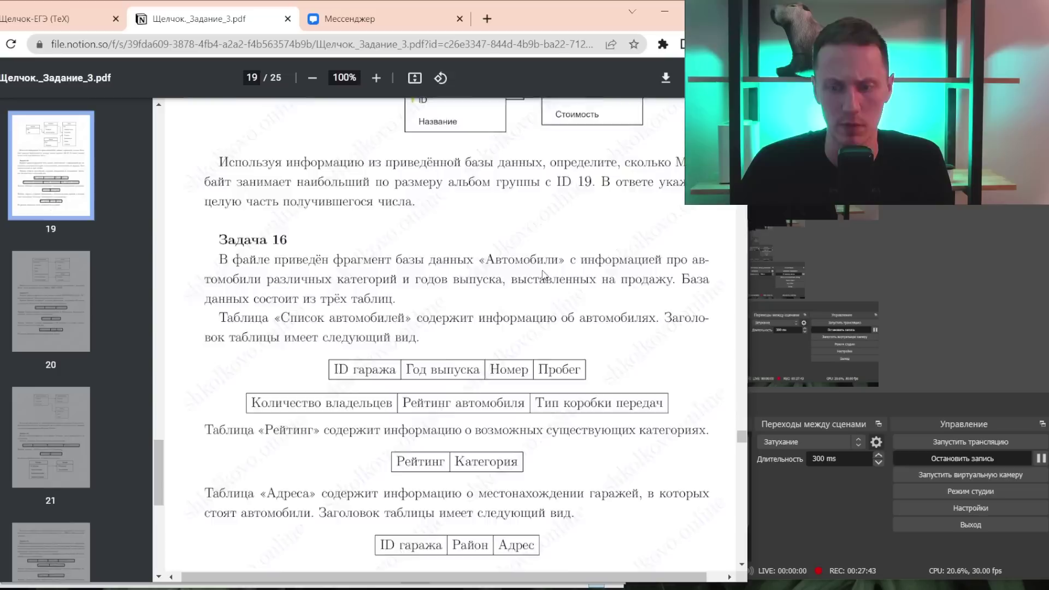
scroll(544, 275, up, 15)
scroll(545, 275, up, 10)
scroll(545, 275, up, 10)
scroll(545, 274, up, 10)
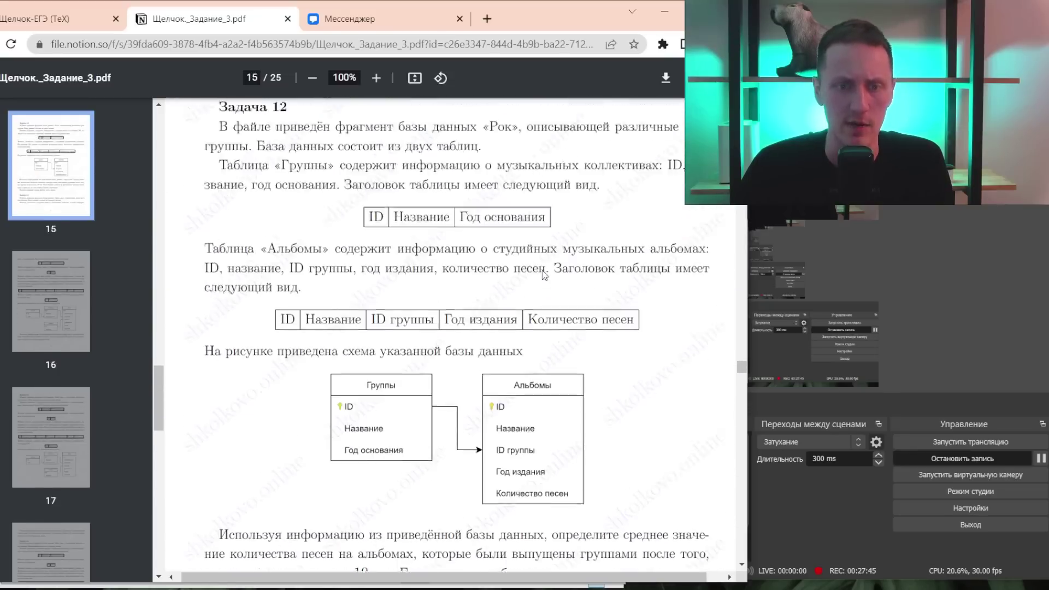
scroll(545, 275, up, 15)
scroll(544, 275, up, 10)
scroll(544, 274, up, 10)
scroll(544, 274, up, 10)
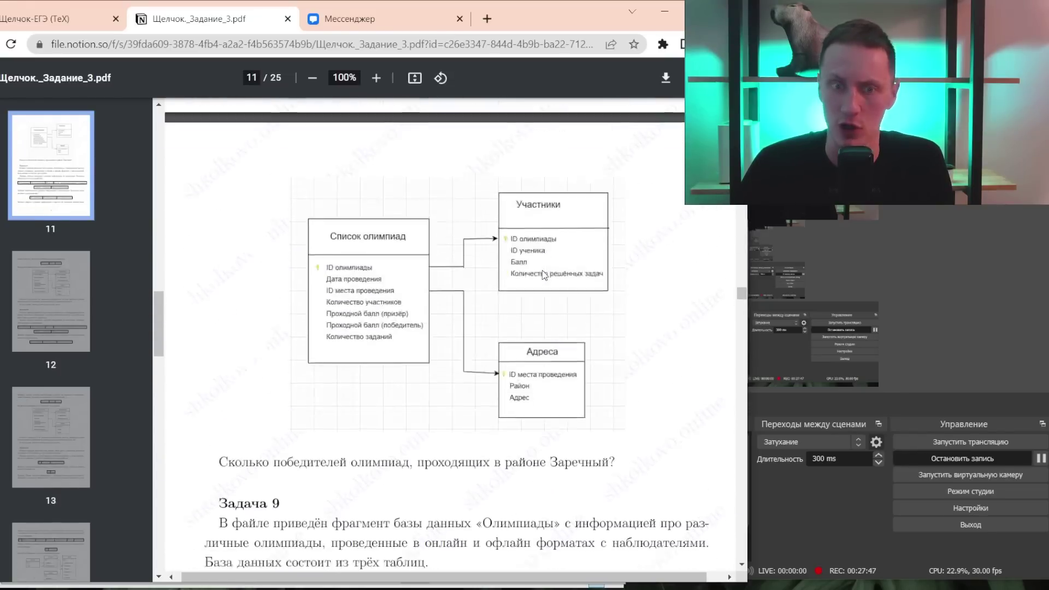
scroll(544, 275, up, 10)
scroll(544, 275, up, 10)
scroll(544, 275, up, 5)
- In Excel, select the six filtered olympiad rows A20:F100 on Список олимпиад and copy them
key(alt+Tab)
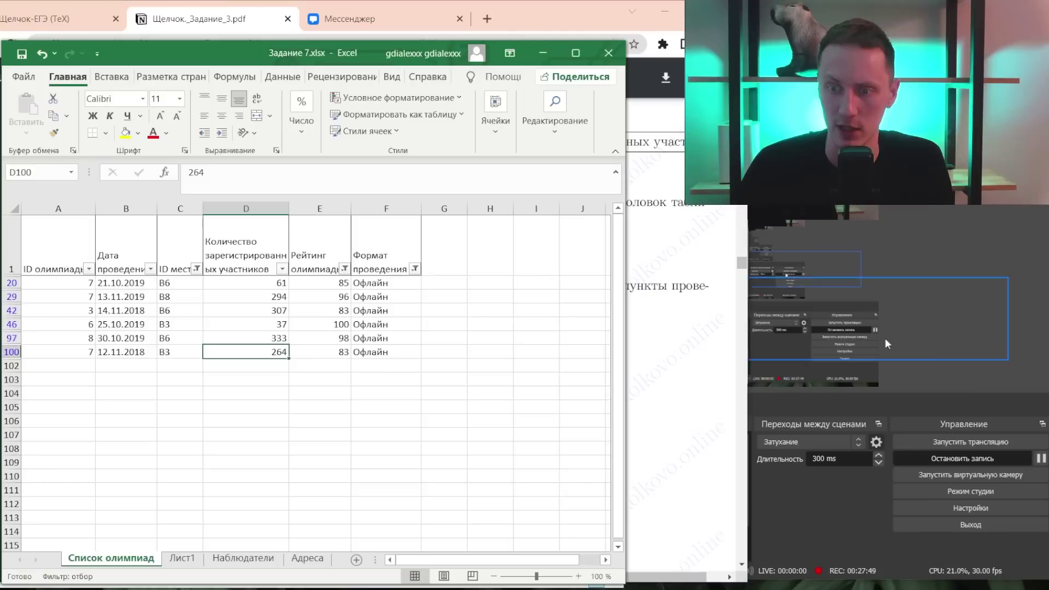
key(Home)
click(886, 343)
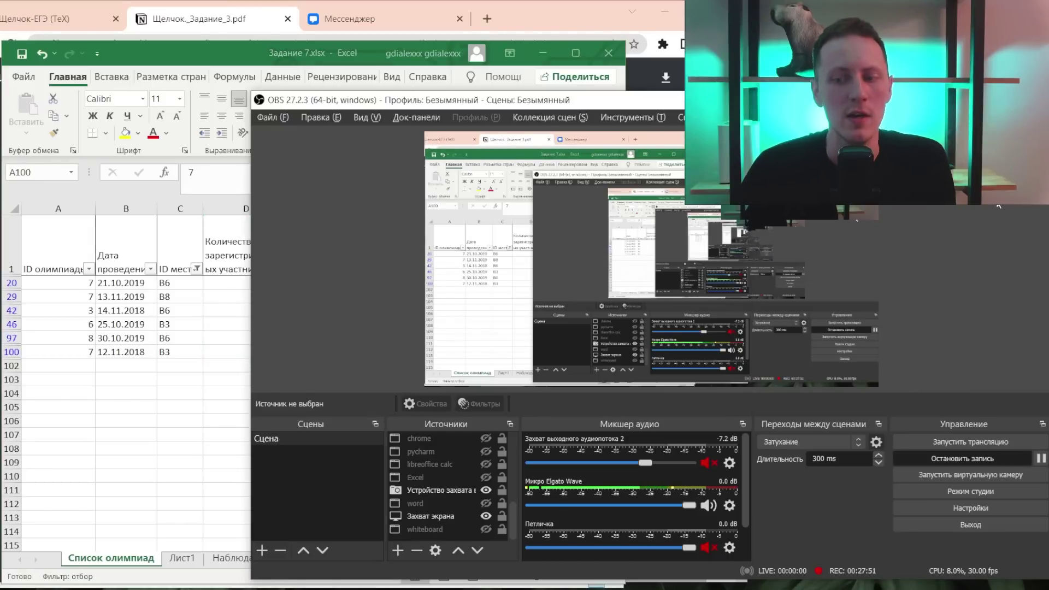
key(alt+Tab)
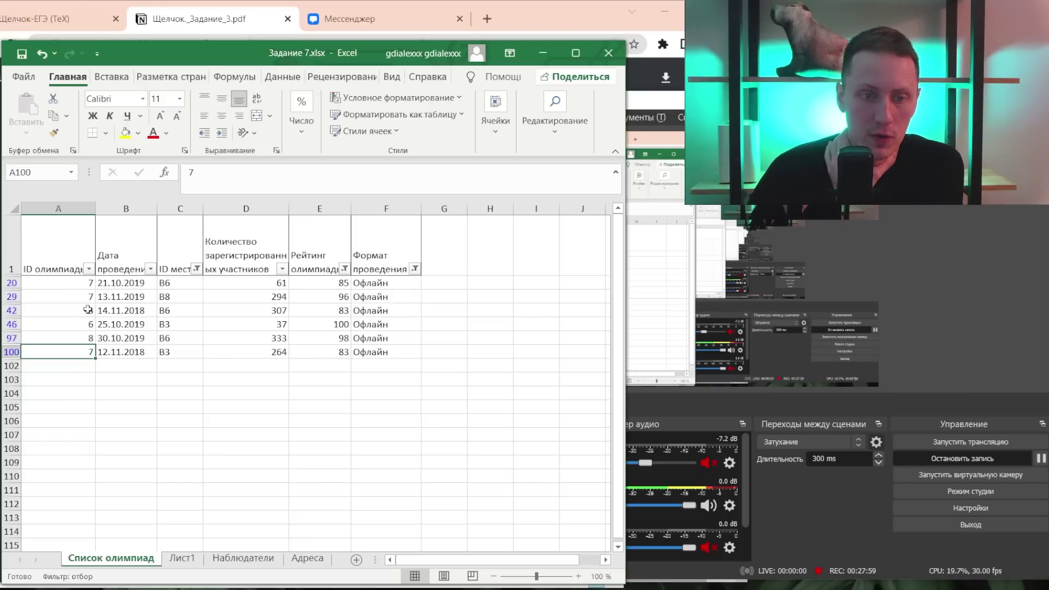
drag(60, 282, 371, 358)
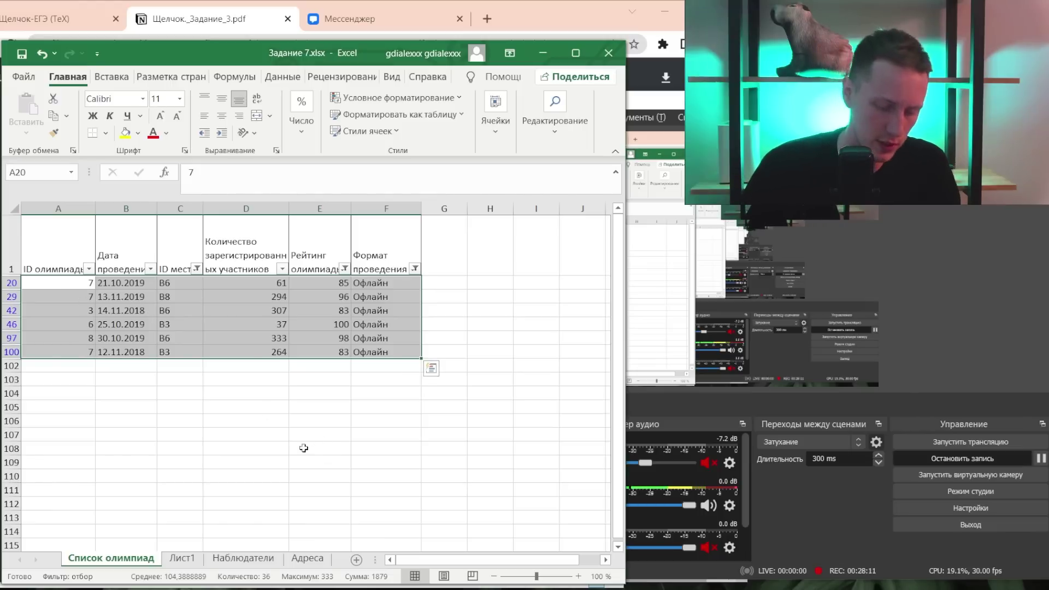
key(ctrl+c)
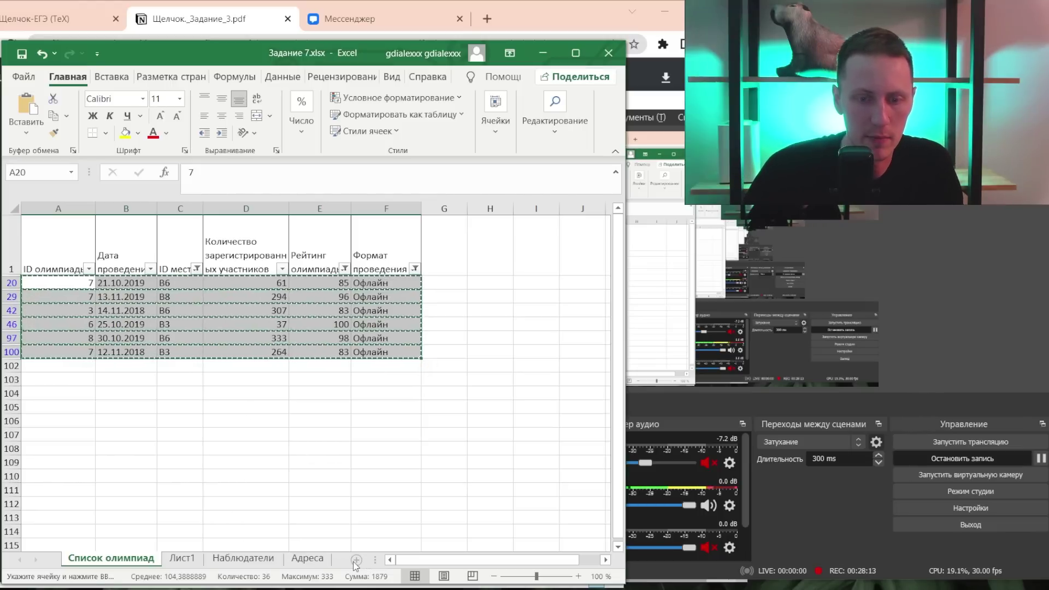
- Add a new sheet Лист2 and paste the copied rows, then undo the headerless paste
click(355, 560)
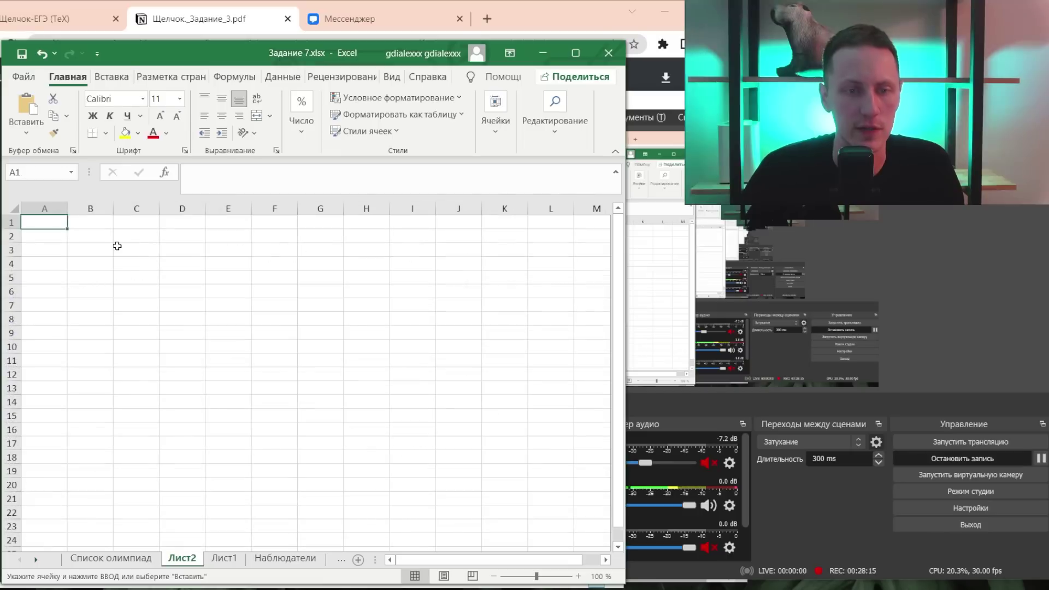
key(ctrl+v)
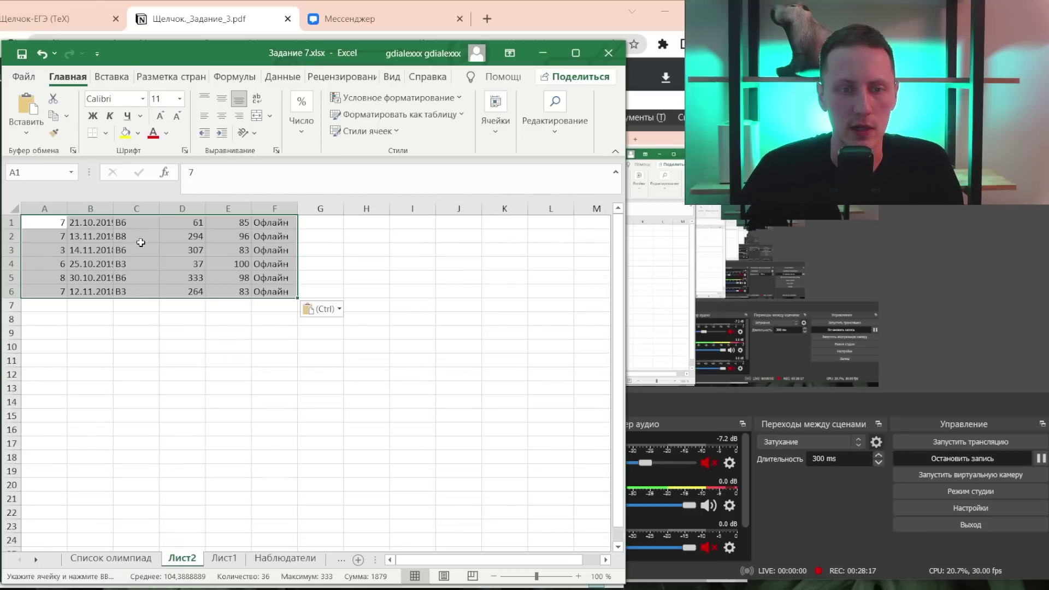
key(ctrl+z)
- Paste the filtered Список олимпиад table with its header row into Лист2 at A1
click(111, 558)
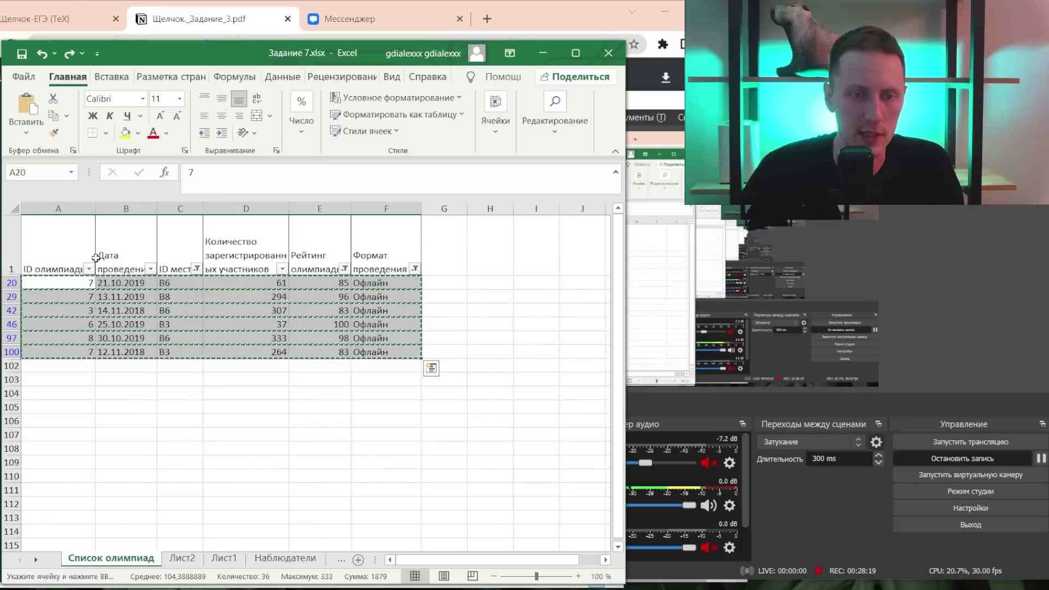
drag(94, 263, 366, 355)
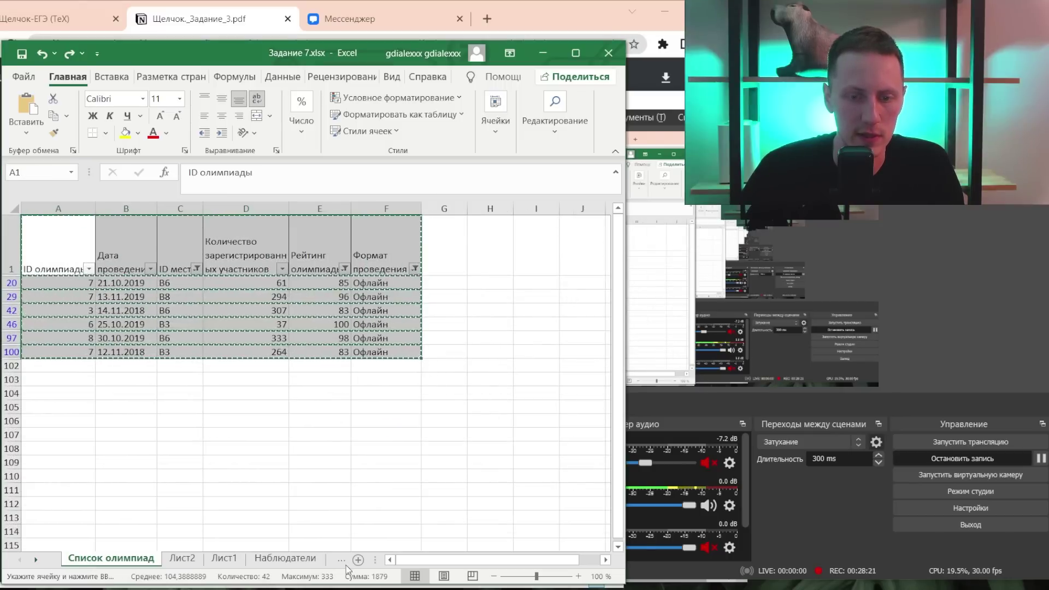
click(182, 558)
key(ctrl+v)
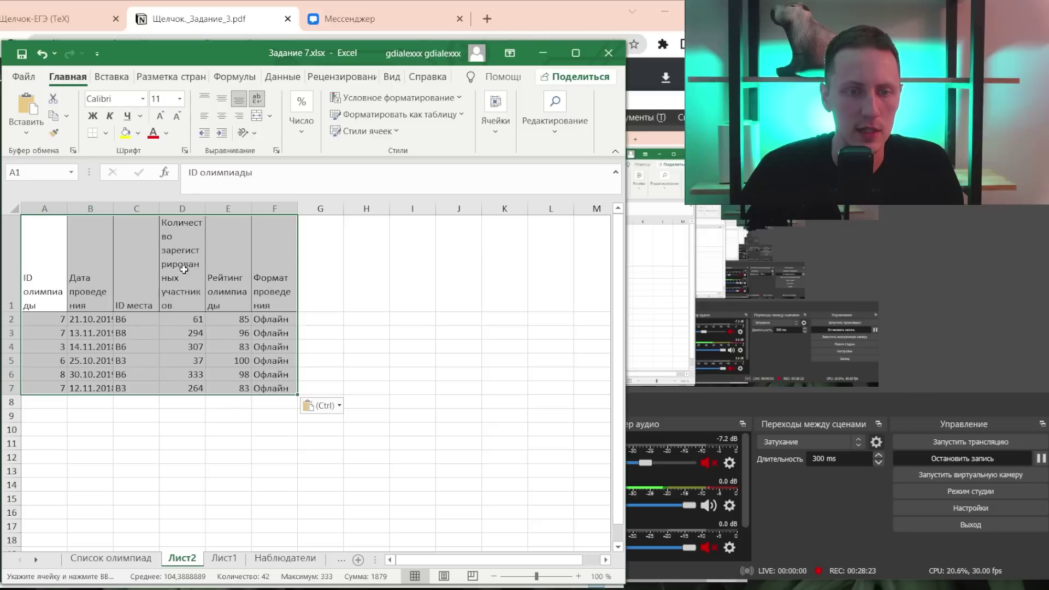
click(307, 277)
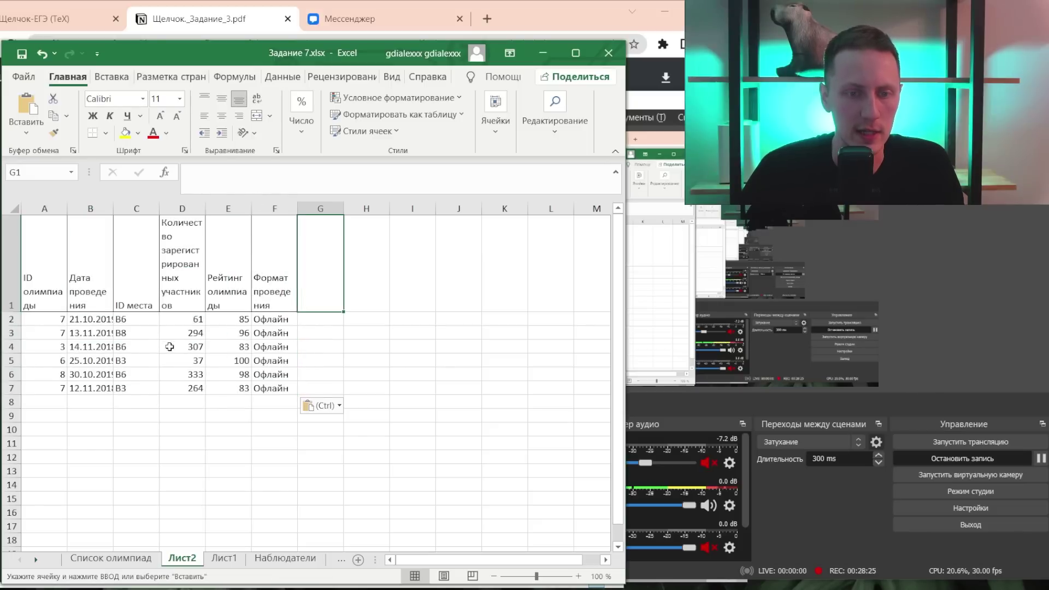
- Widen column D, shorten header row 1, and select olympiad IDs A2:A3
drag(205, 202, 254, 202)
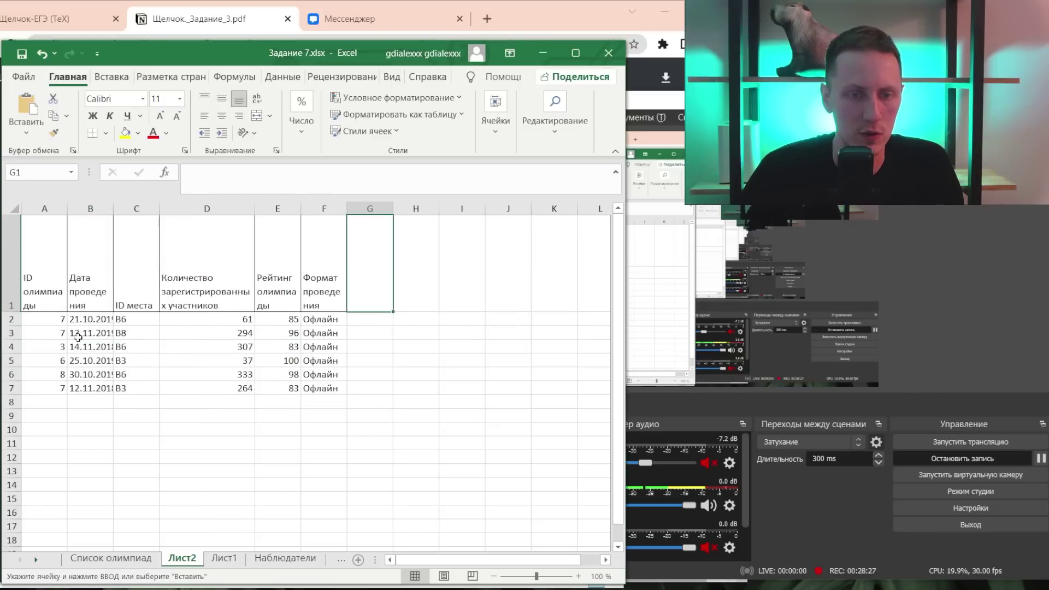
drag(12, 312, 12, 282)
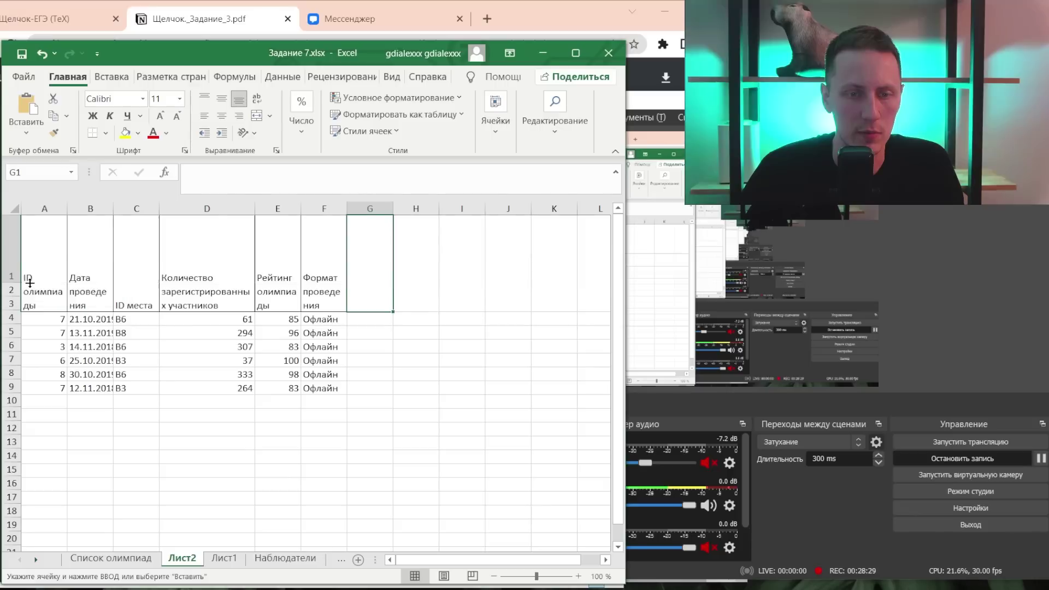
click(47, 295)
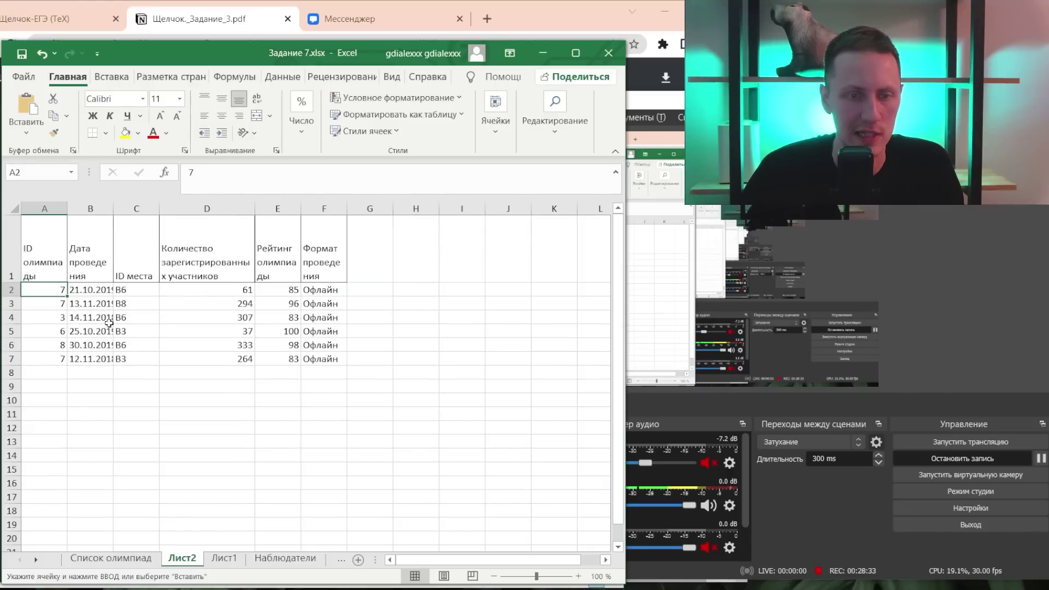
drag(61, 310, 51, 290)
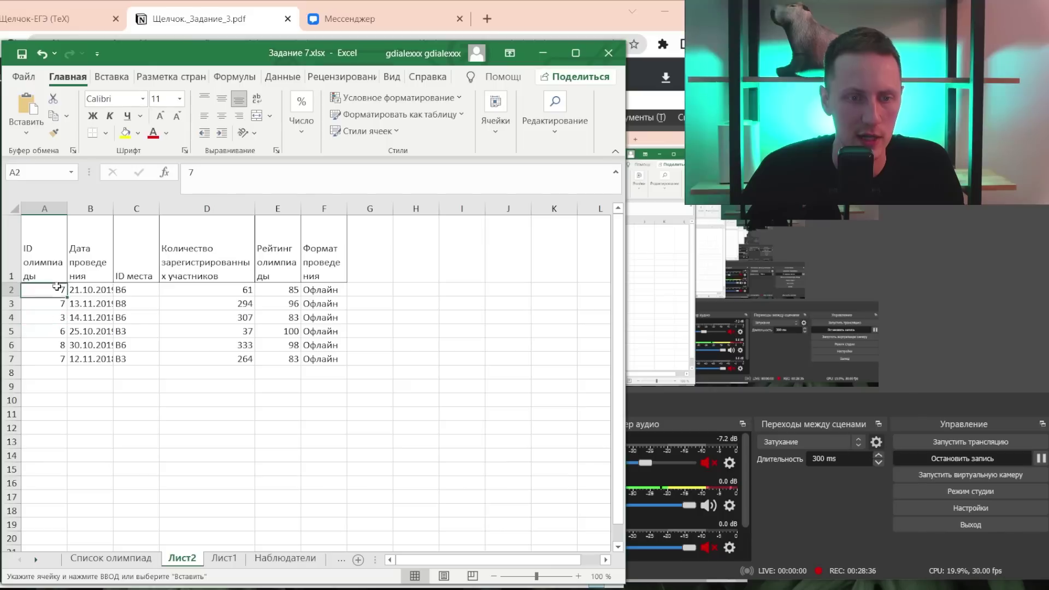
- Select the ID 7 rows and their participant counts, then enter the total 619 in G2
ctrl+click(52, 363)
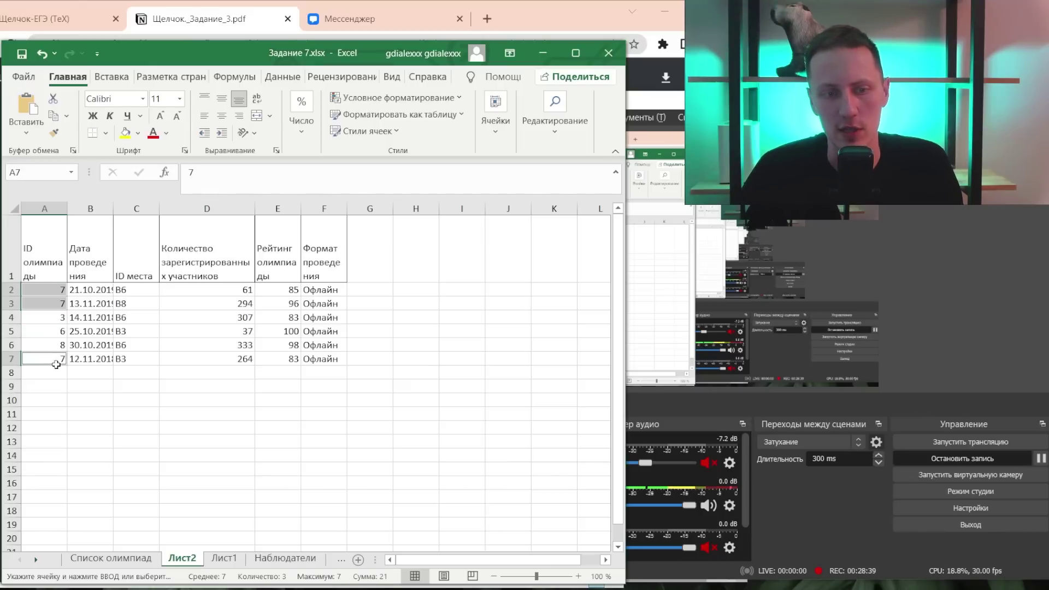
drag(211, 291, 216, 306)
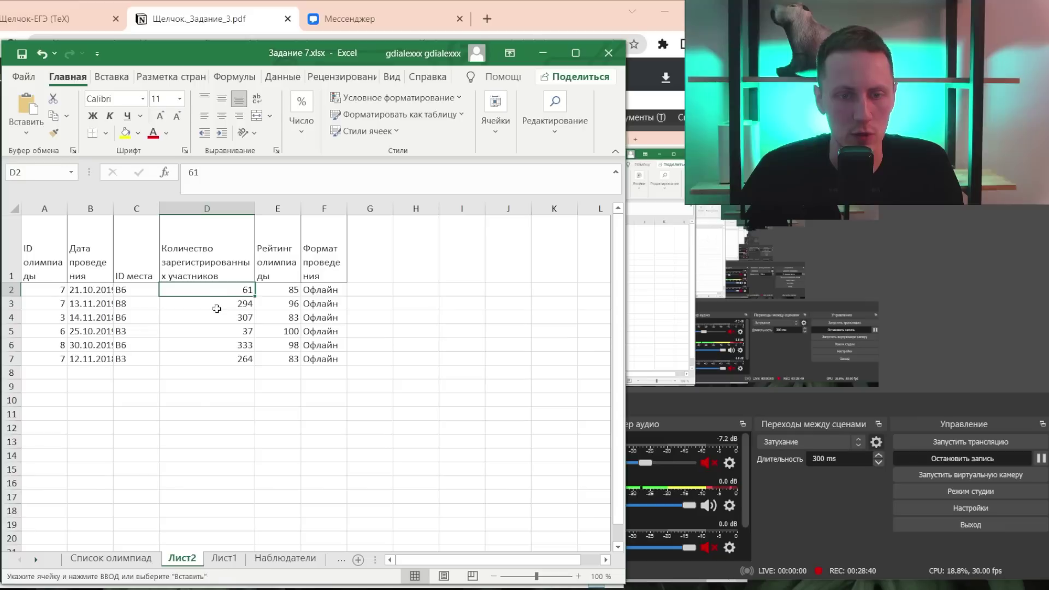
ctrl+click(227, 359)
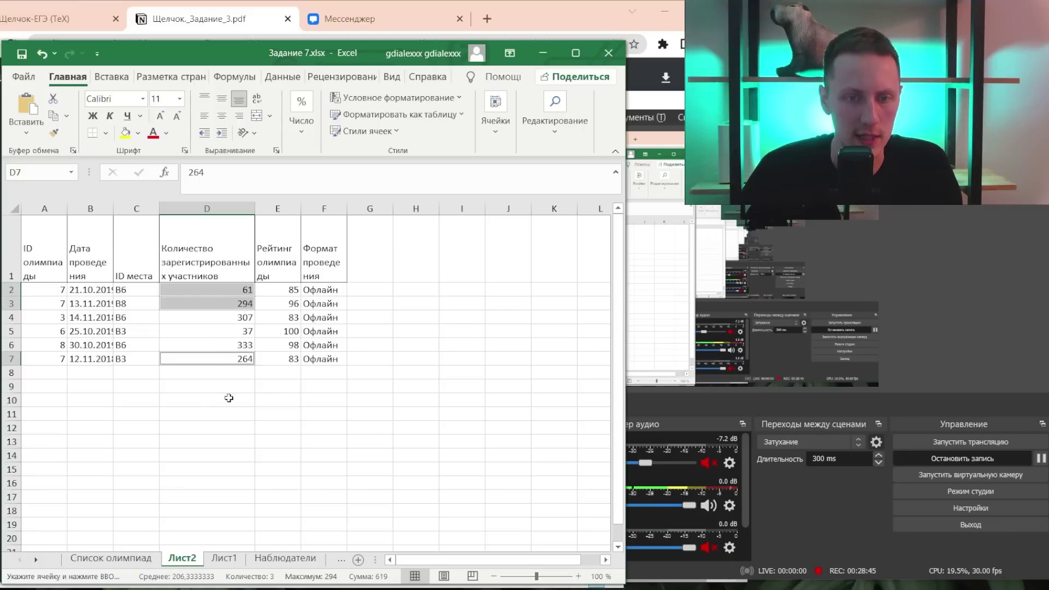
click(383, 295)
text(619)
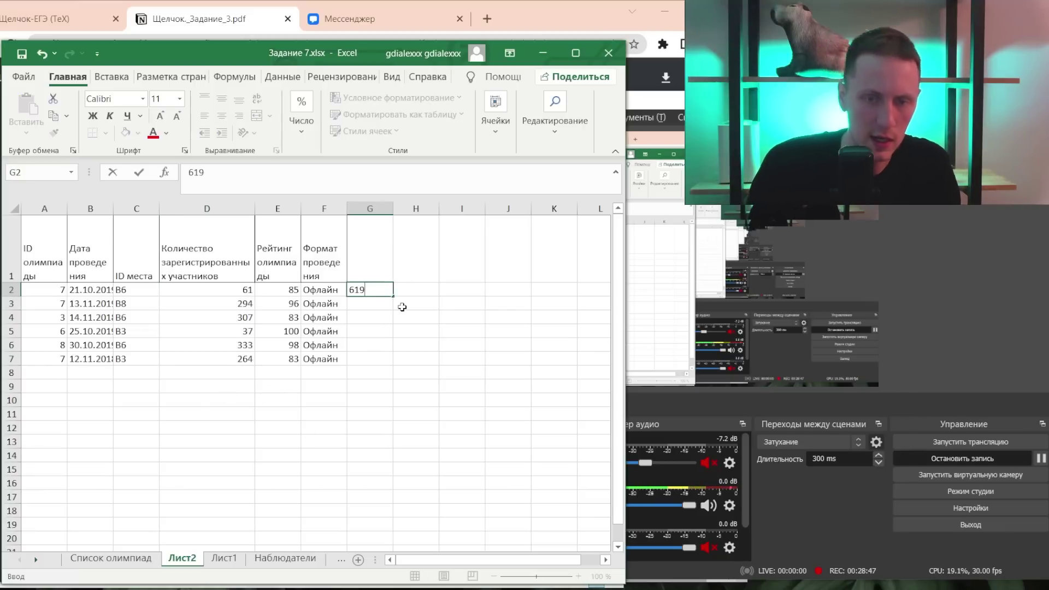
key(Return)
- Enter 619 in D2, then undo the column D edits to restore the original counts
key(Up)
key(Left)
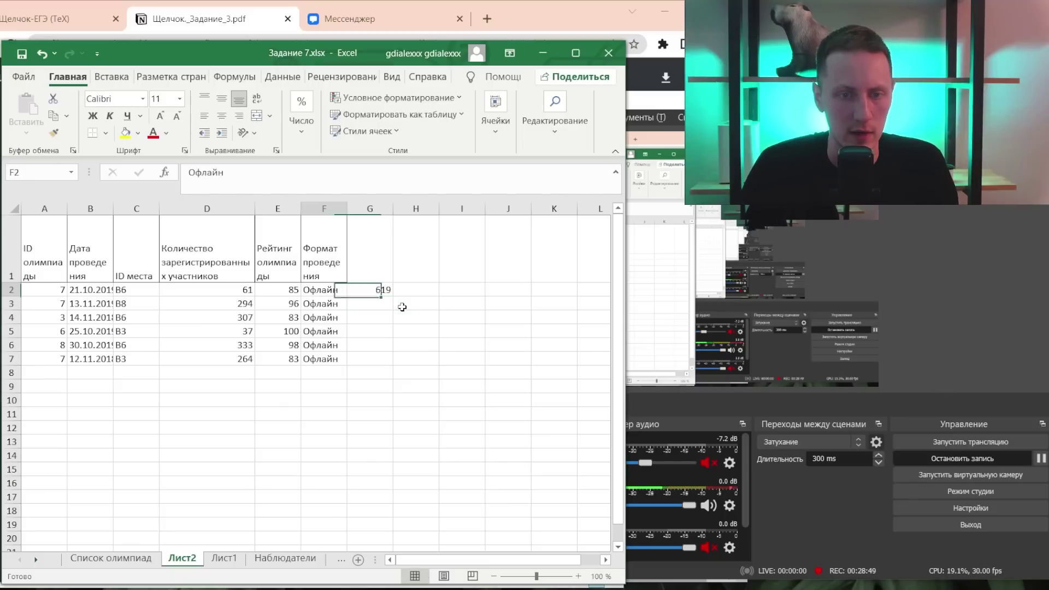
key(Left)
key(Left)
key(F2)
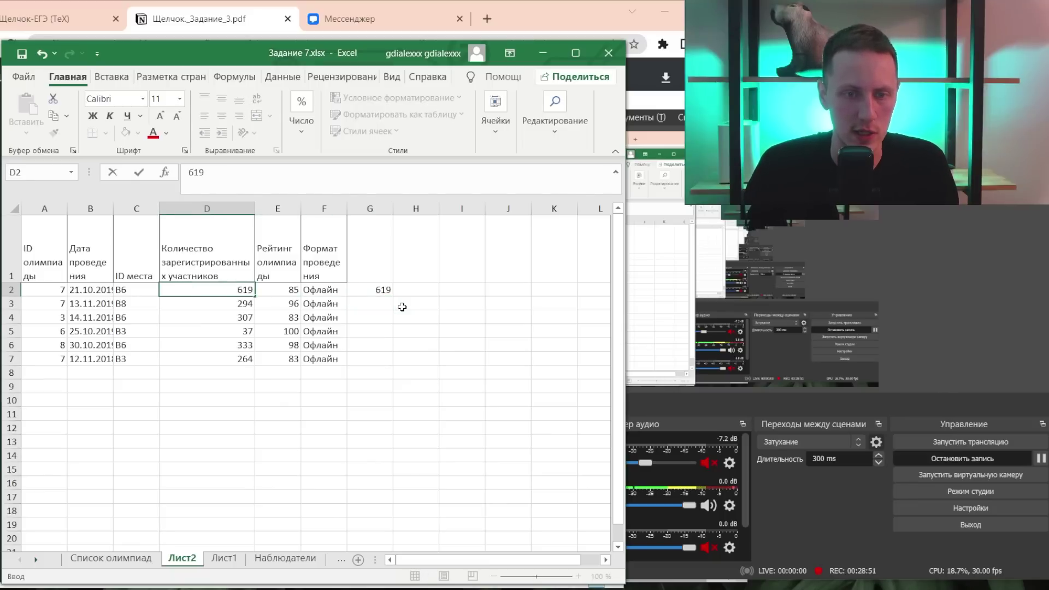
key(Return)
key(Down)
key(Down)
key(Down)
key(Down)
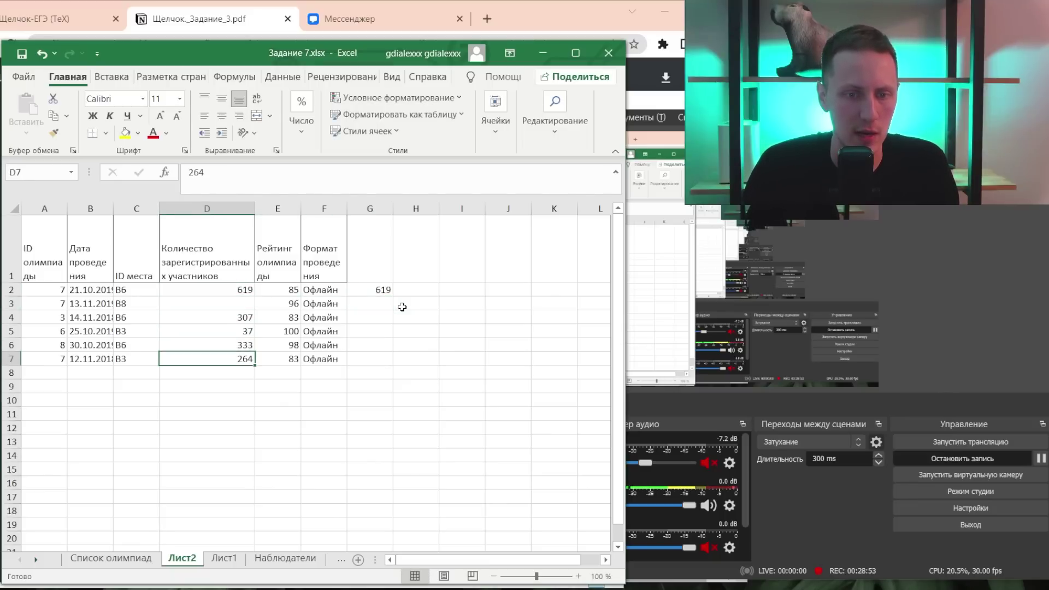
key(Up)
key(shift+Up)
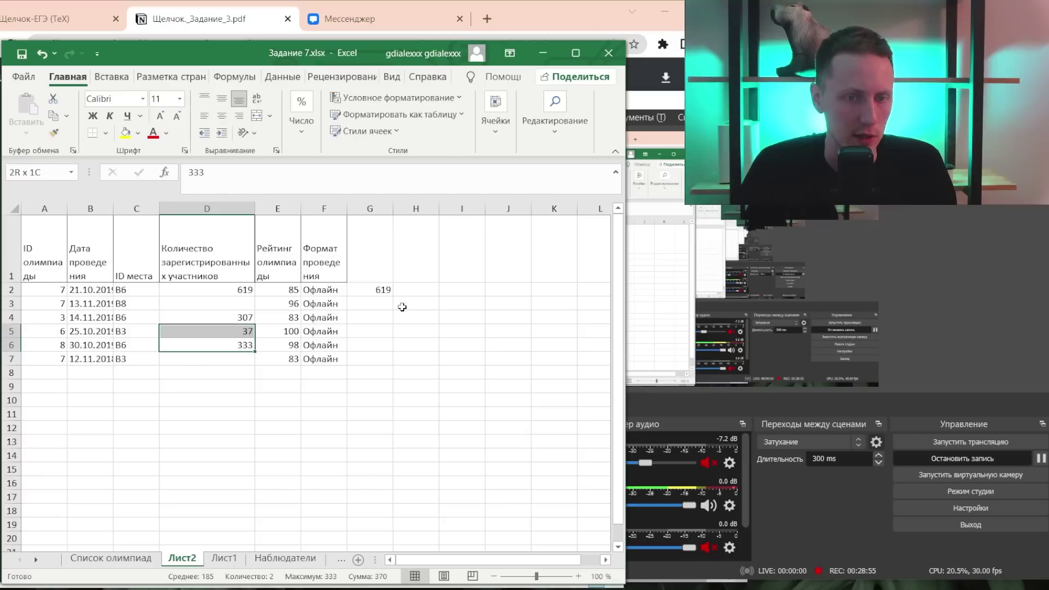
key(shift+Up)
key(shift+Up)
key(shift+Up)
key(ctrl+z)
key(ctrl+z)
key(ctrl+z)
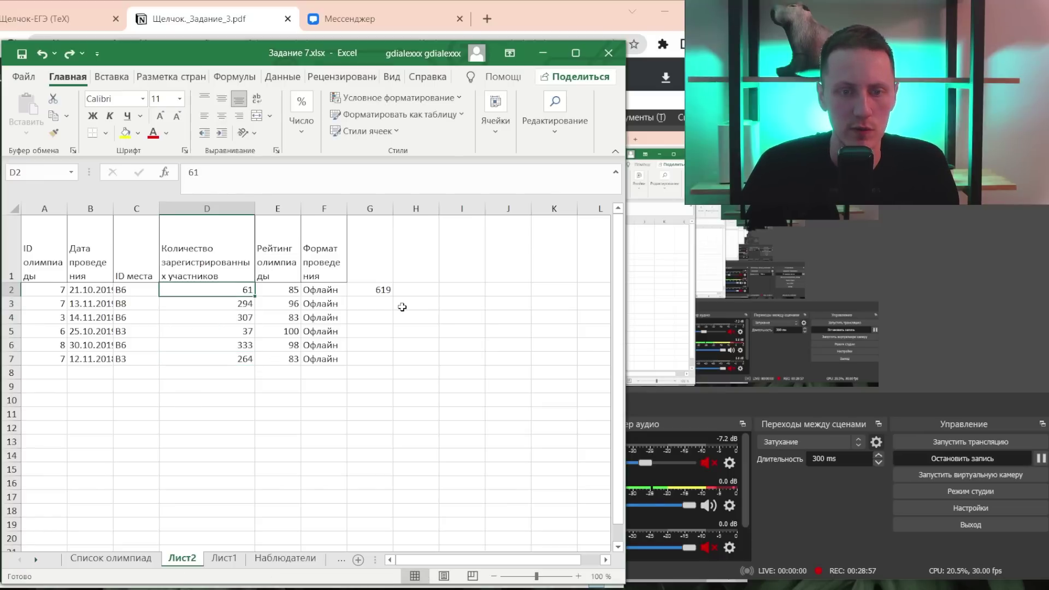
key(ctrl+z)
key(ctrl+z)
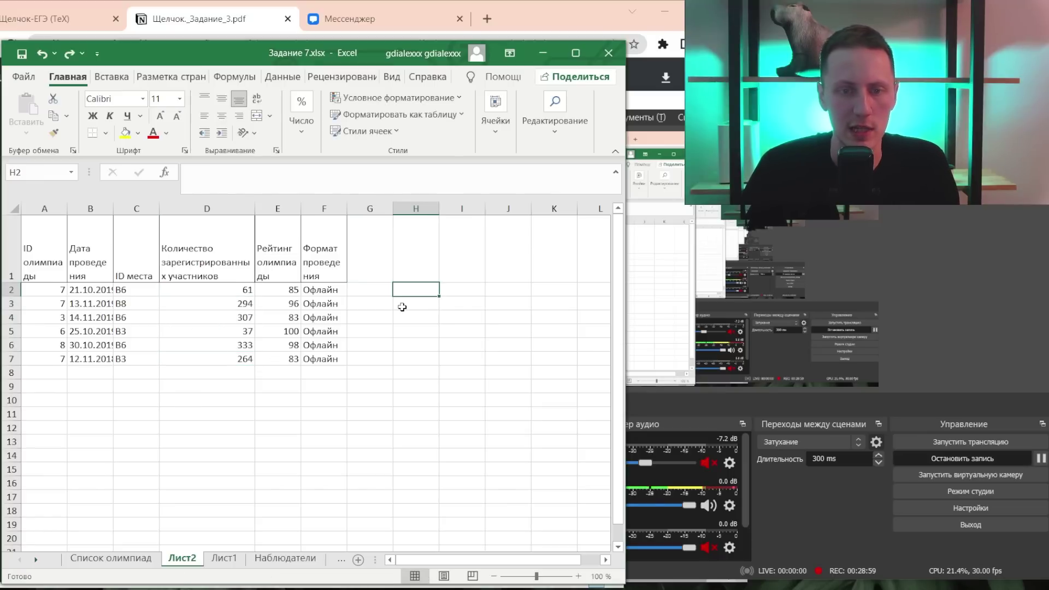
- Cancel the formula started in H2 and select the olympiad IDs A2:A7
text(=)
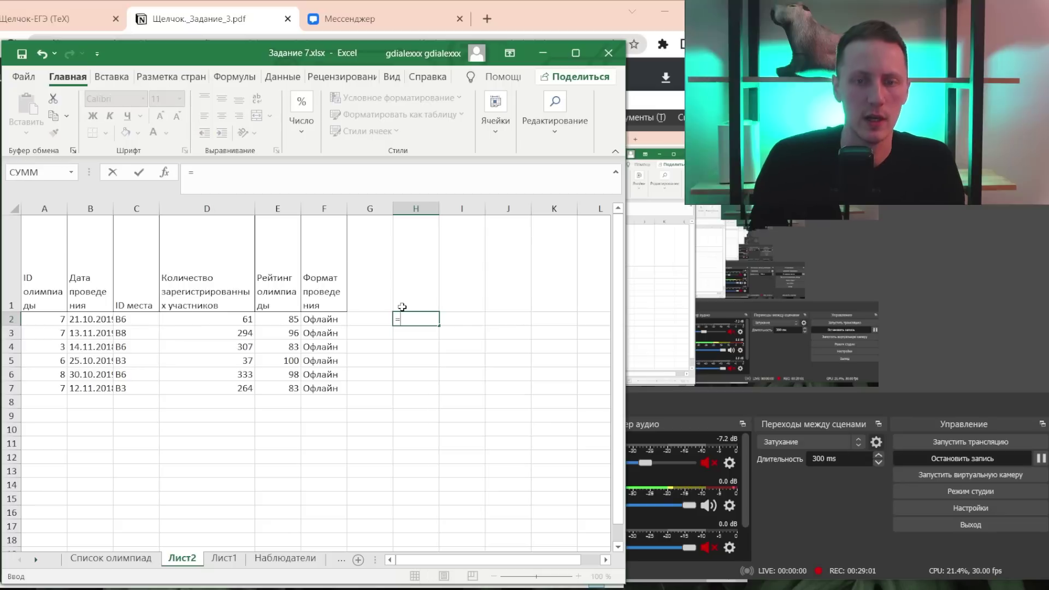
key(Escape)
key(Left)
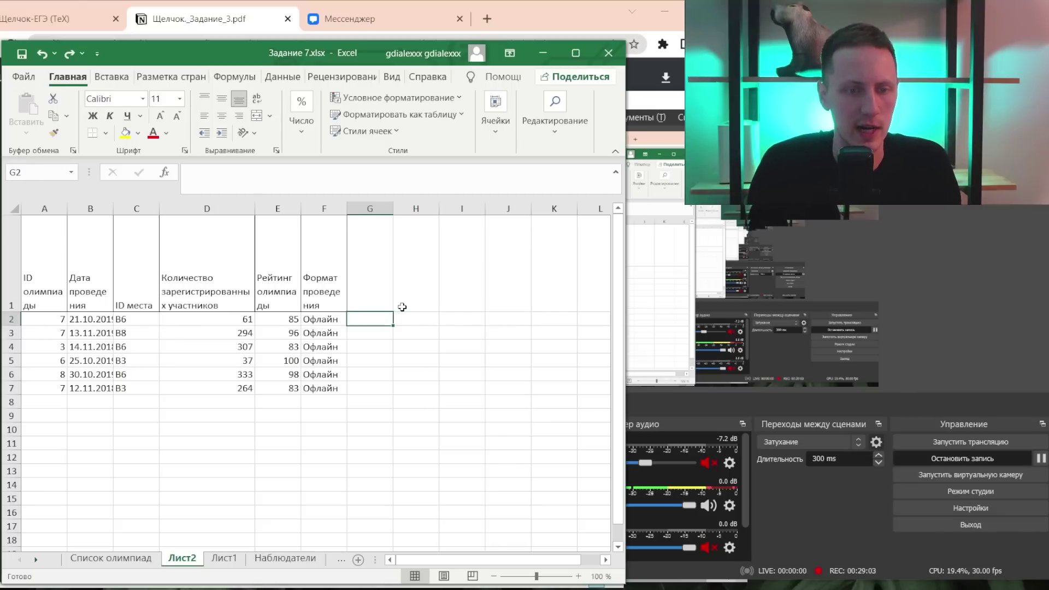
key(ctrl+Left)
key(ctrl+Left)
key(shift+Down)
key(shift+Down)
key(shift+Down)
key(shift+Down)
key(shift+Down)
- Copy the olympiad IDs into H2 and remove duplicates, leaving 7, 3, 6, 8
key(ctrl+c)
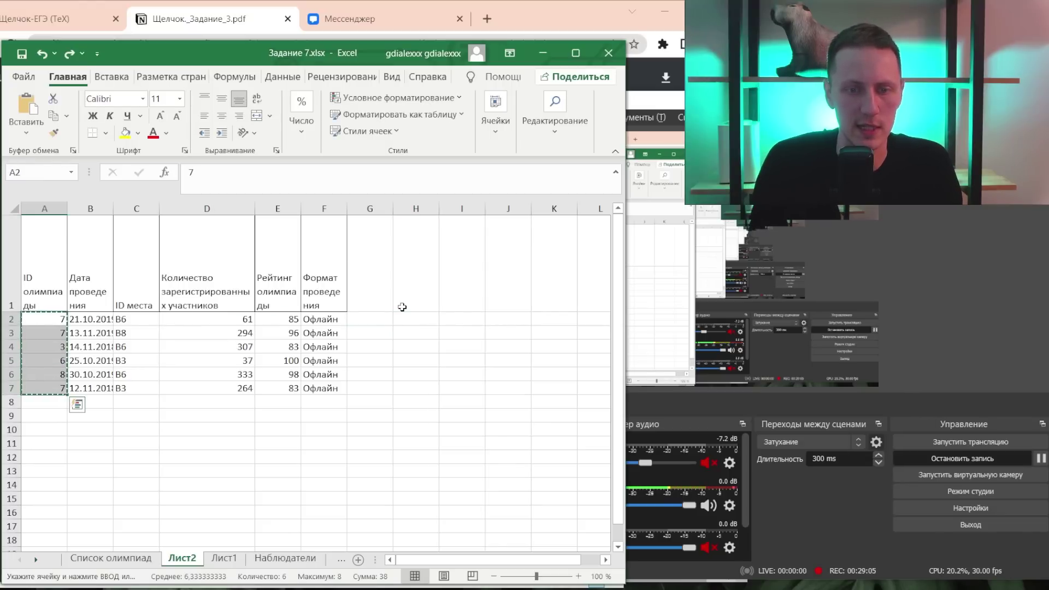
click(423, 319)
key(ctrl+v)
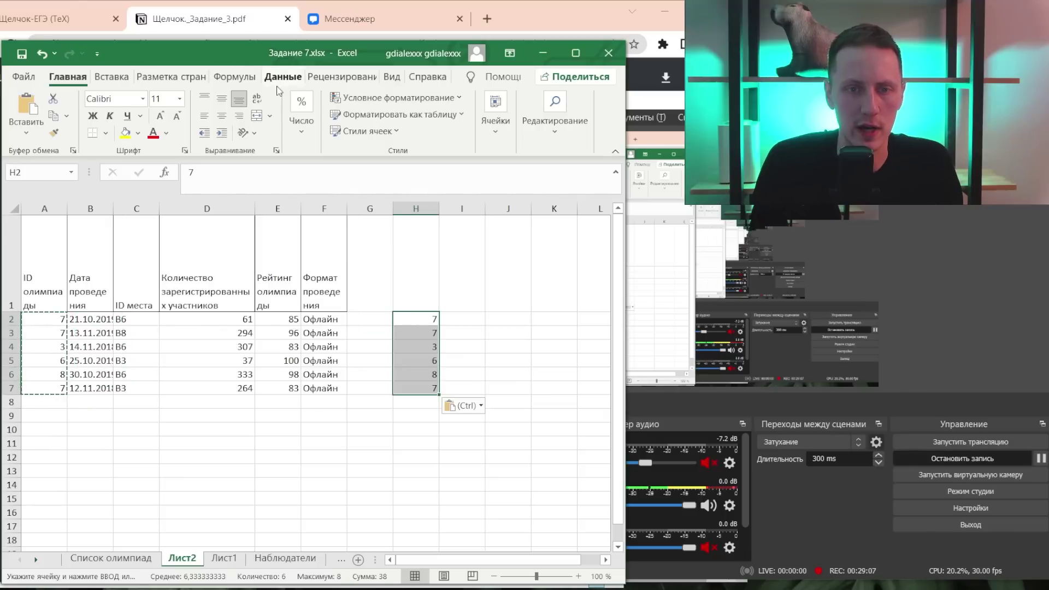
click(282, 76)
click(417, 118)
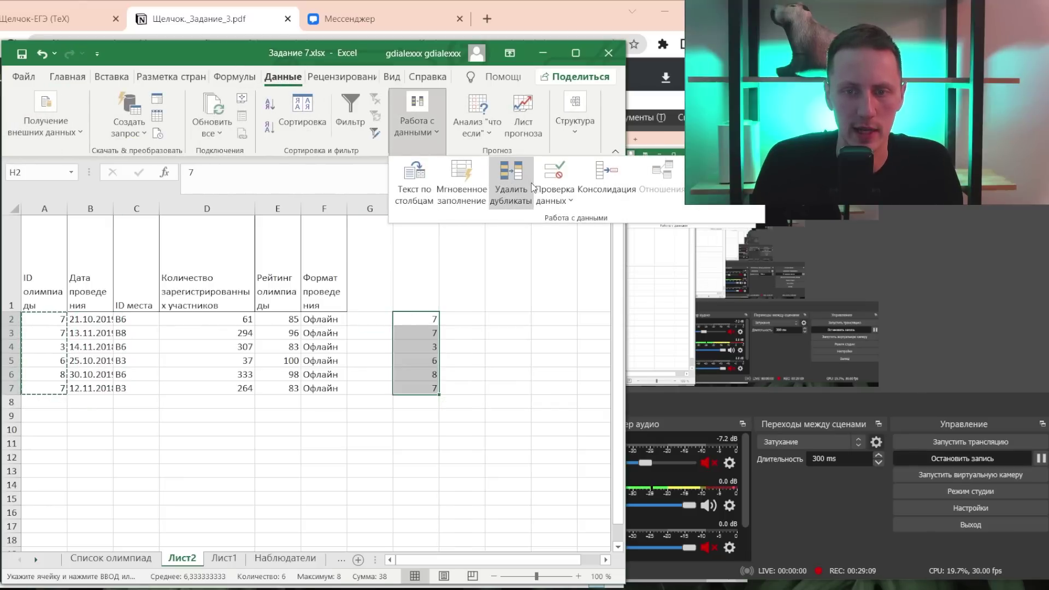
click(509, 180)
click(341, 427)
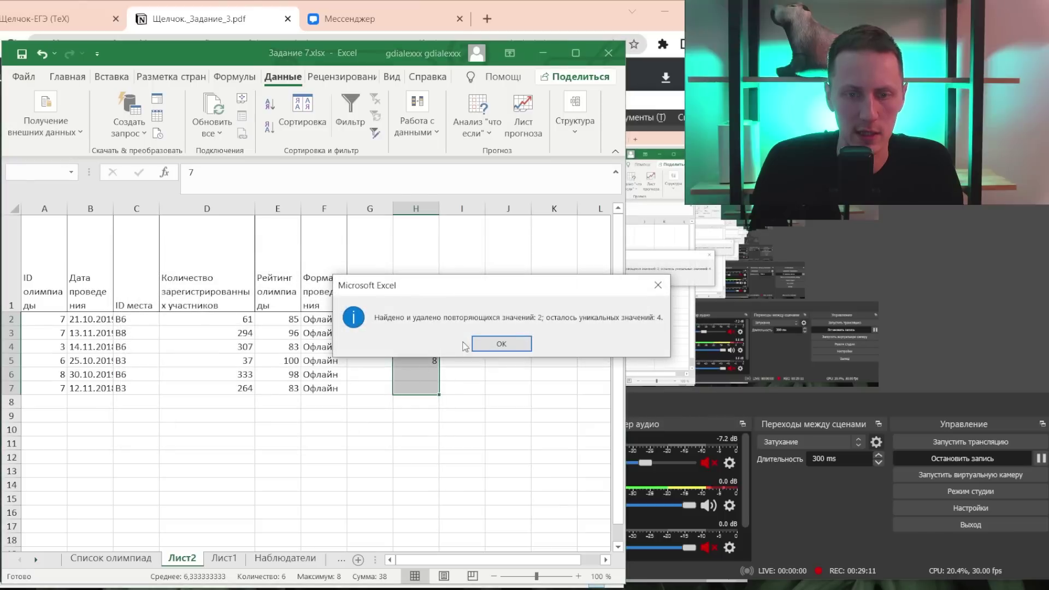
click(494, 343)
- Enter =СУММЕСЛИ(A:A; H2; D:D) in I2, returning 619 for ID 7
drag(426, 325, 426, 357)
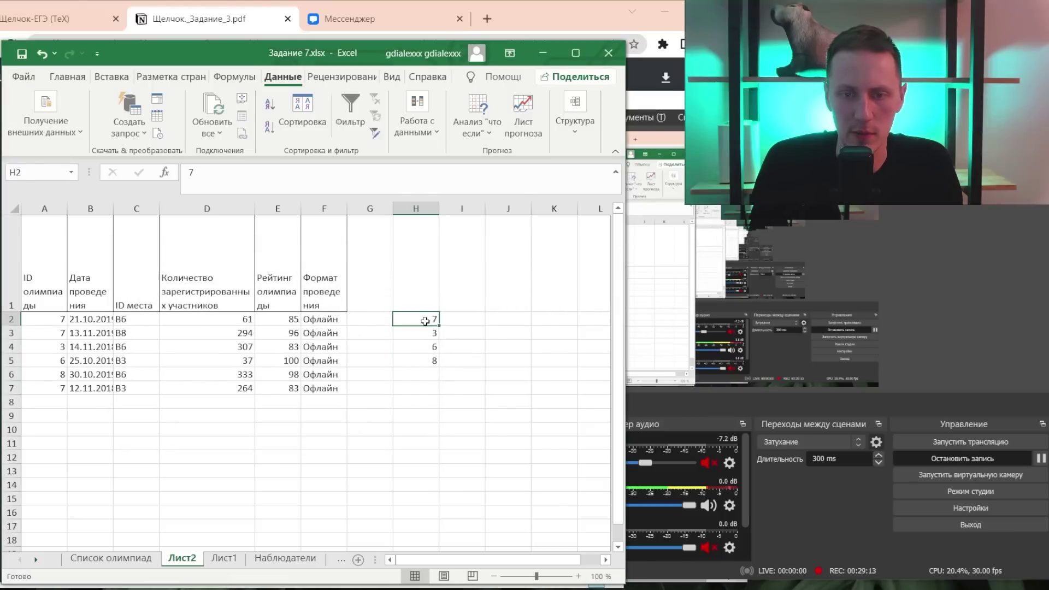
click(486, 319)
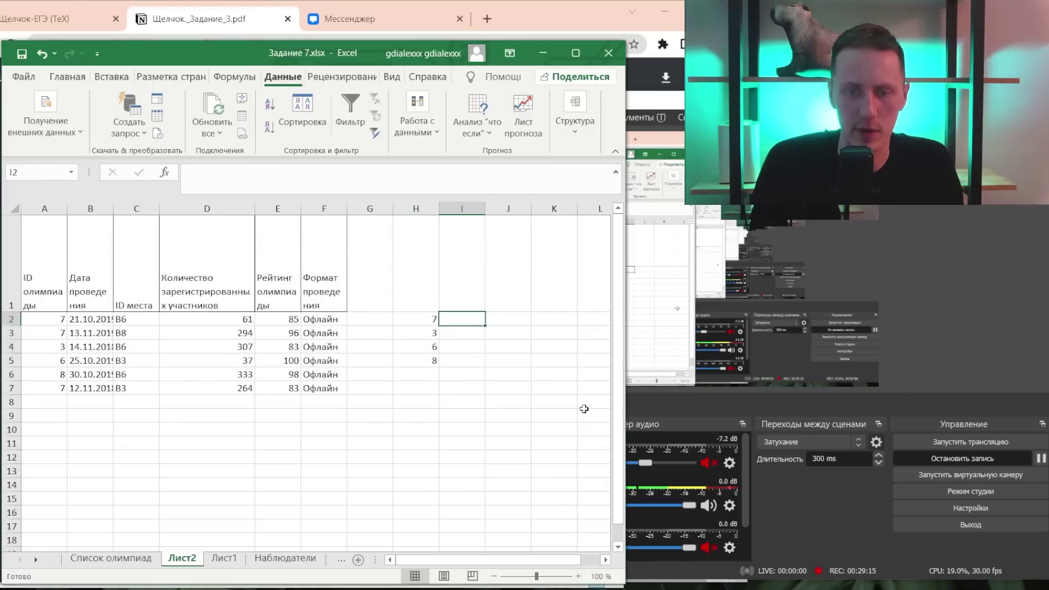
text(=CE)
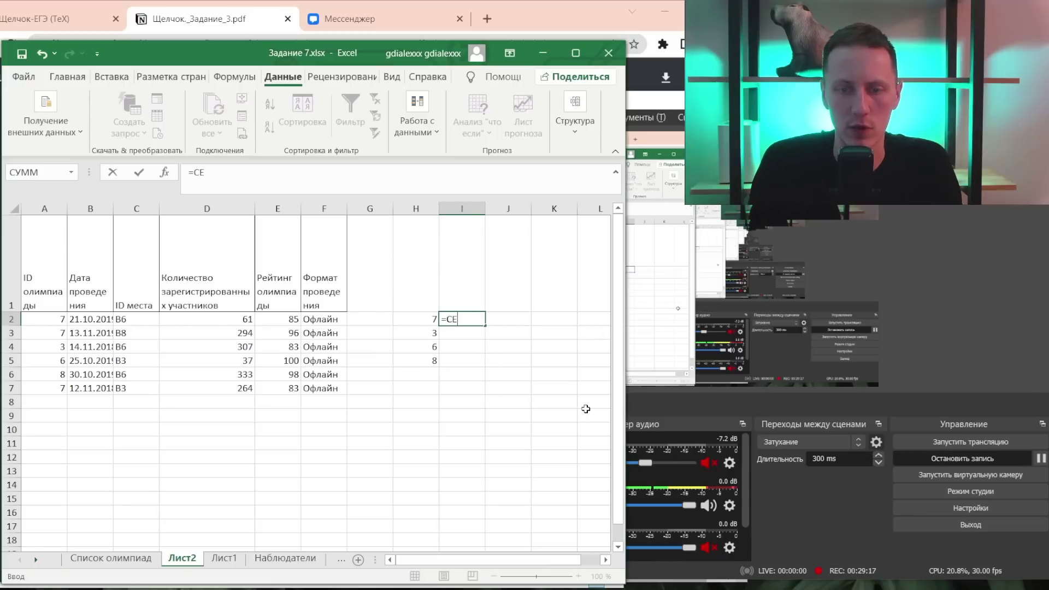
text(СУММЕ)
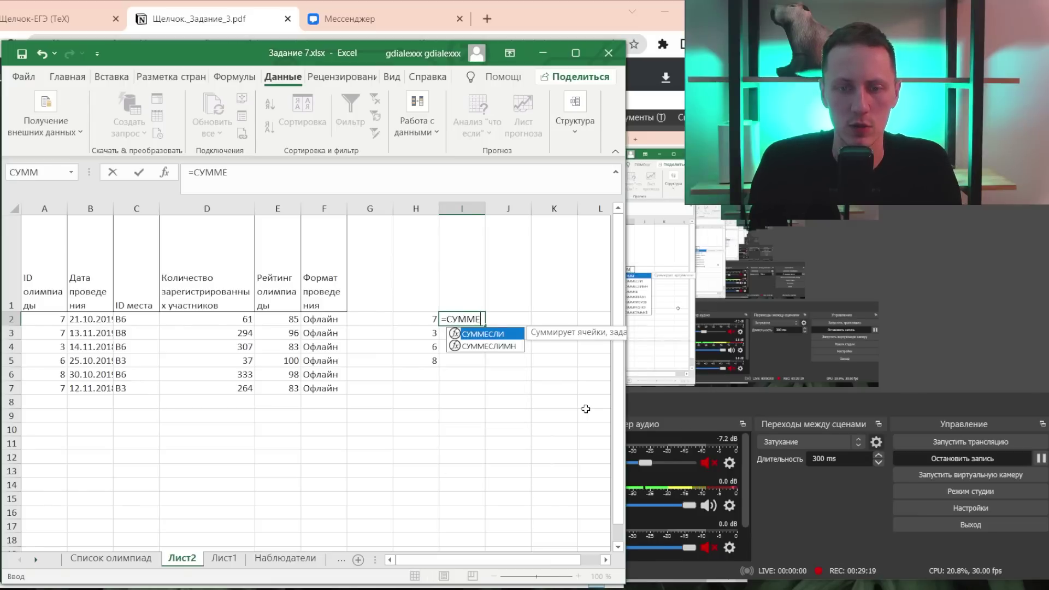
text(СЛИ()
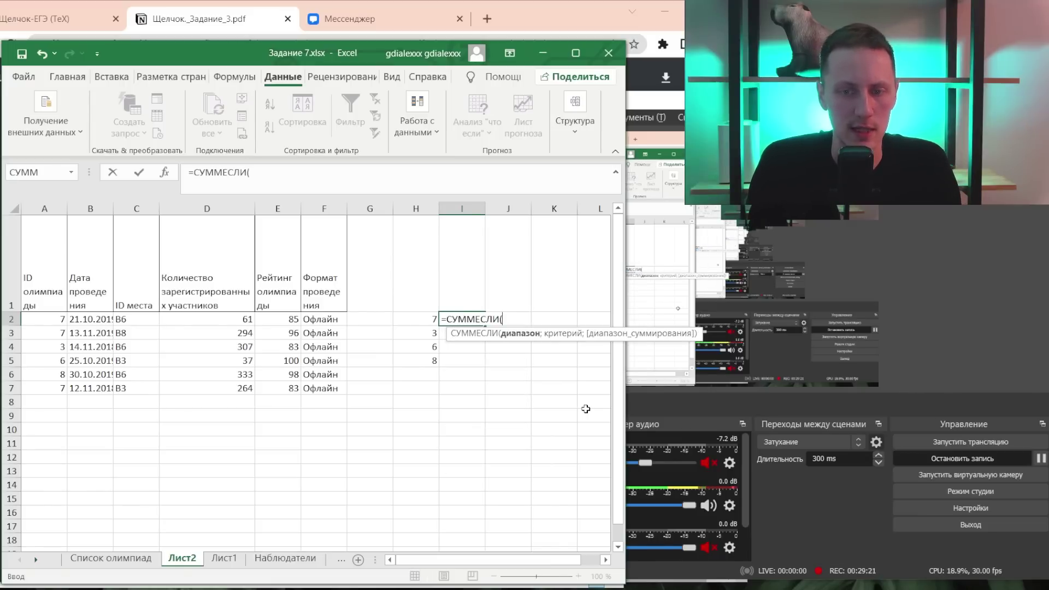
text(A:A)
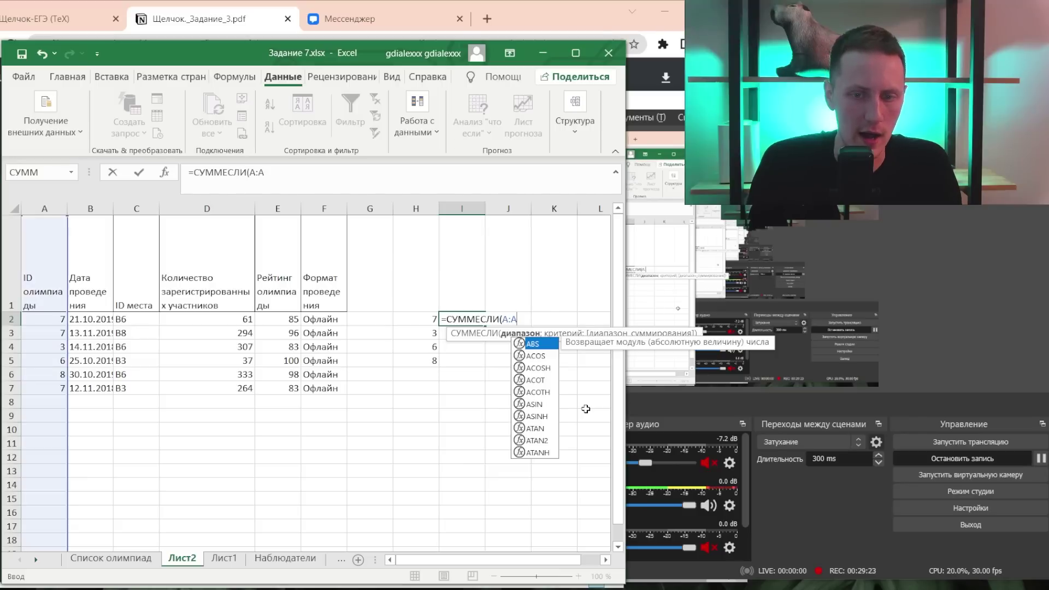
text(;)
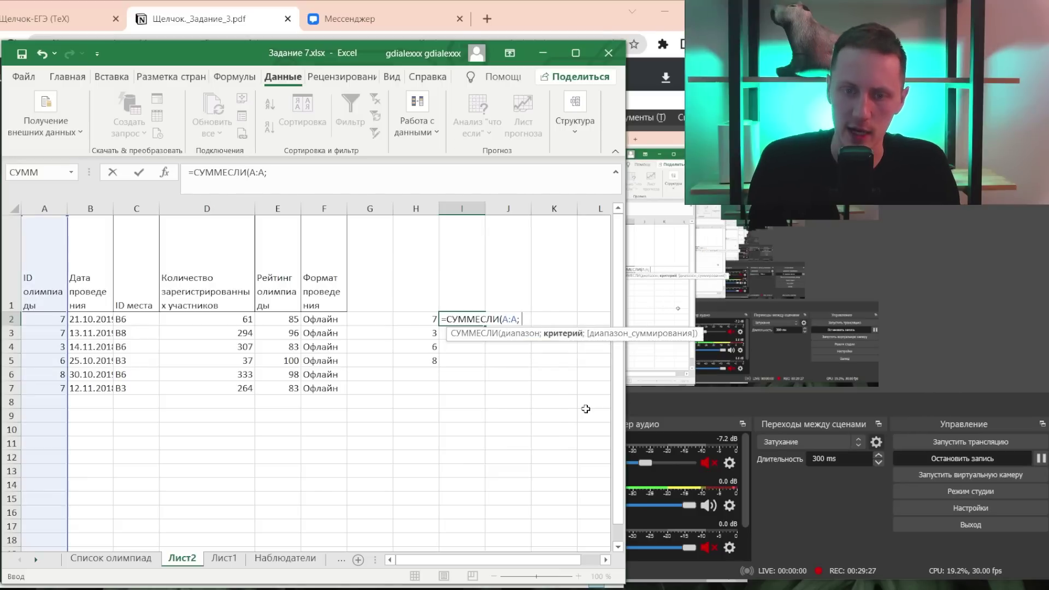
text( H2)
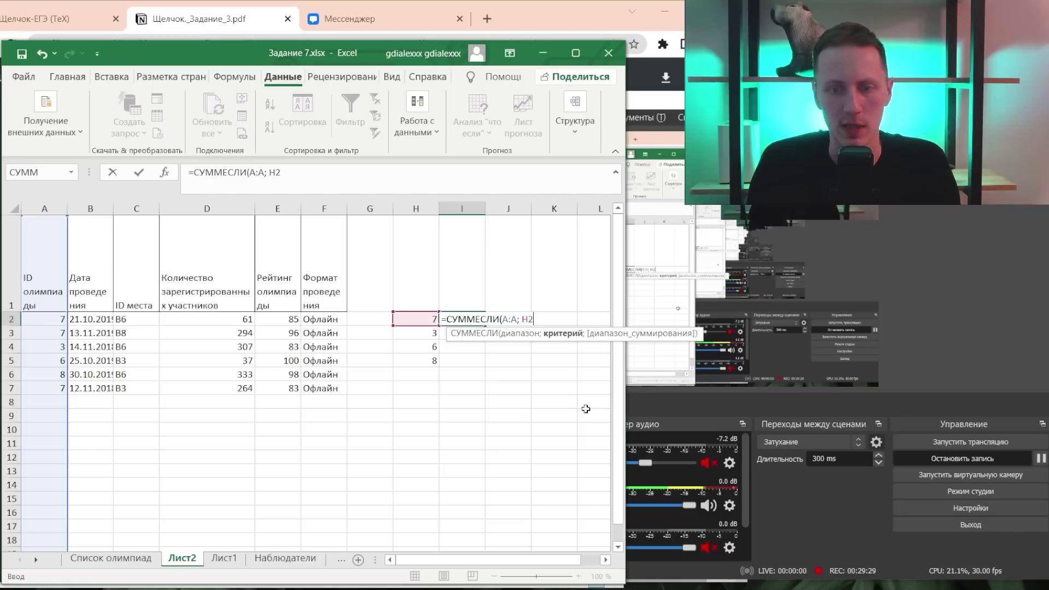
text(;)
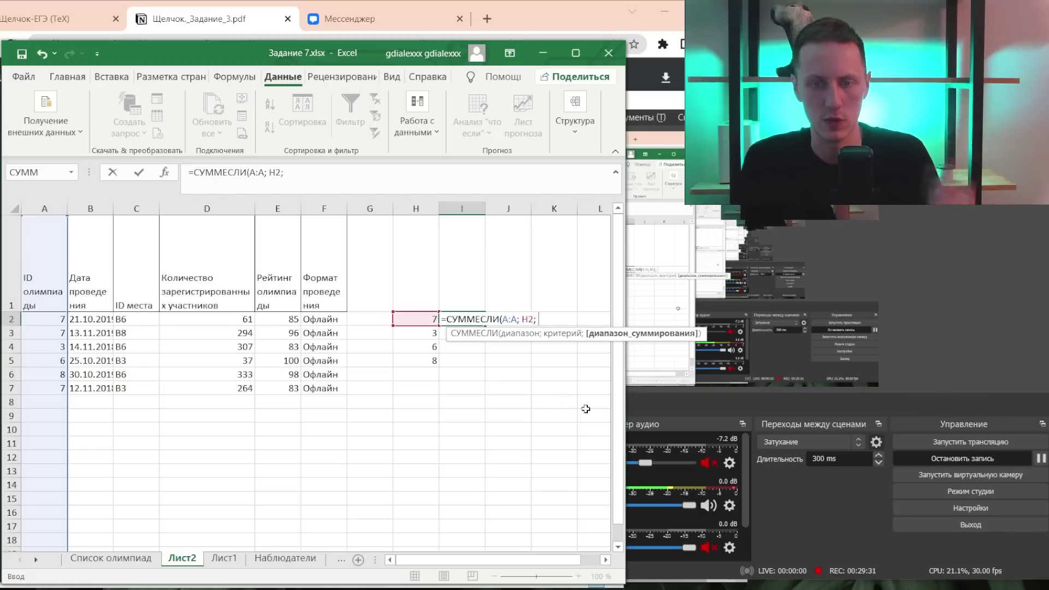
text( ВЖВ)
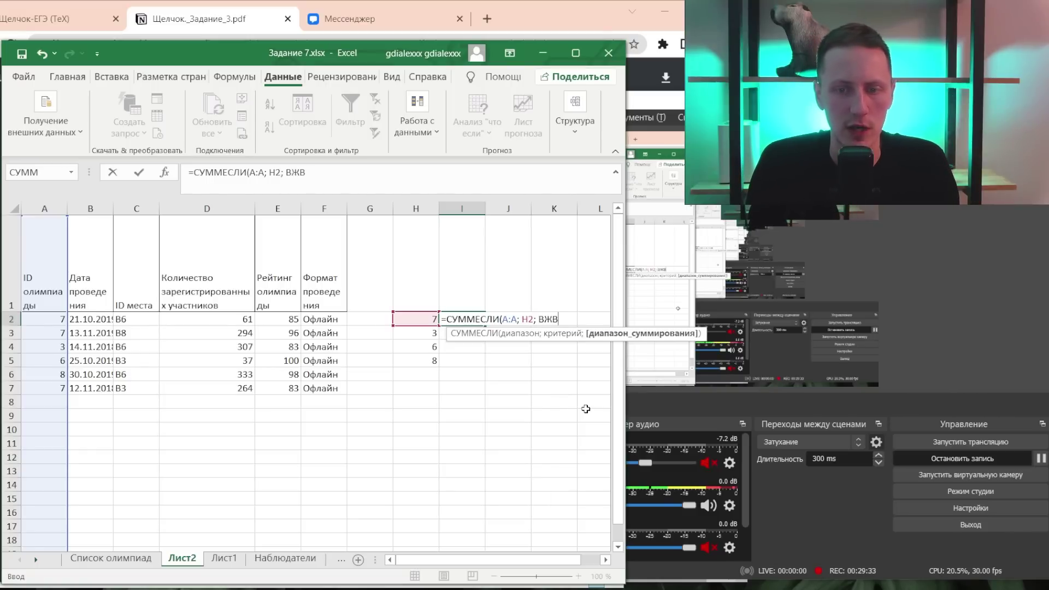
key(BackSpace)
key(BackSpace)
key(BackSpace)
text(D:D))
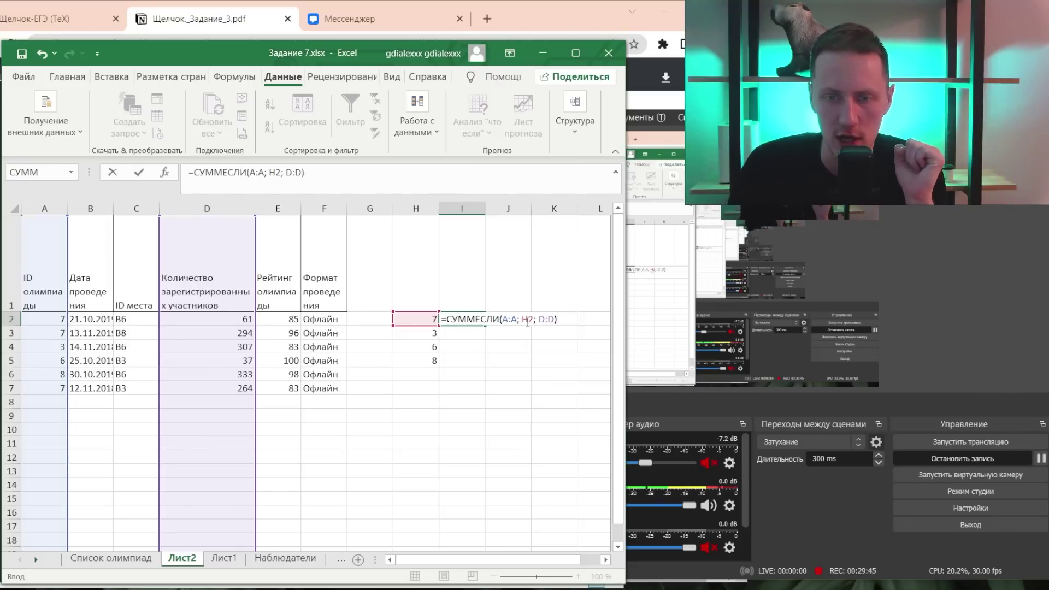
key(ctrl+Return)
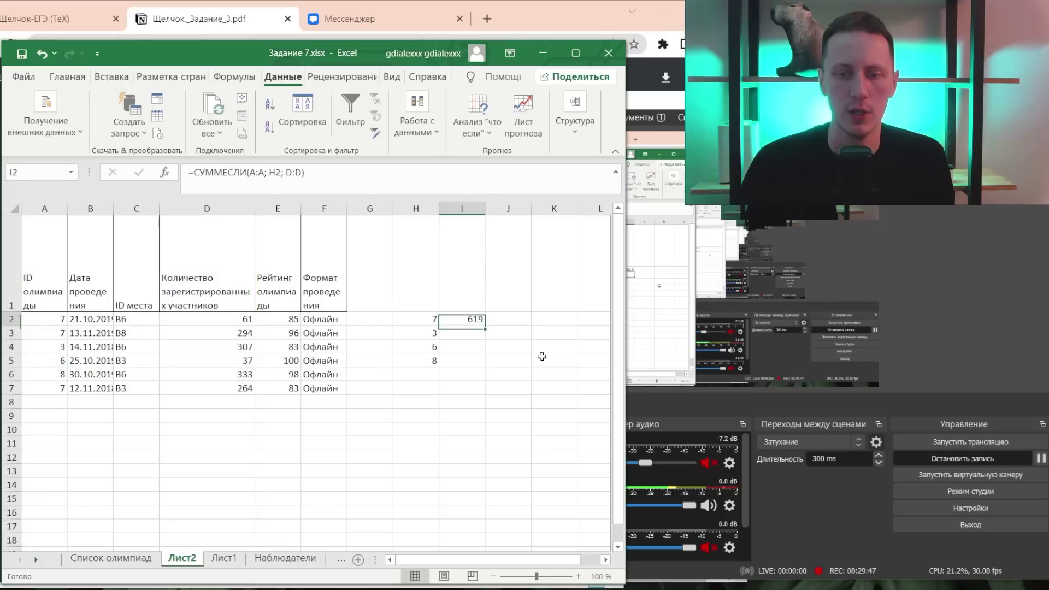
- Copy the I2 SUMIF formula into I3 and confirm it references H3
key(ctrl+c)
key(Down)
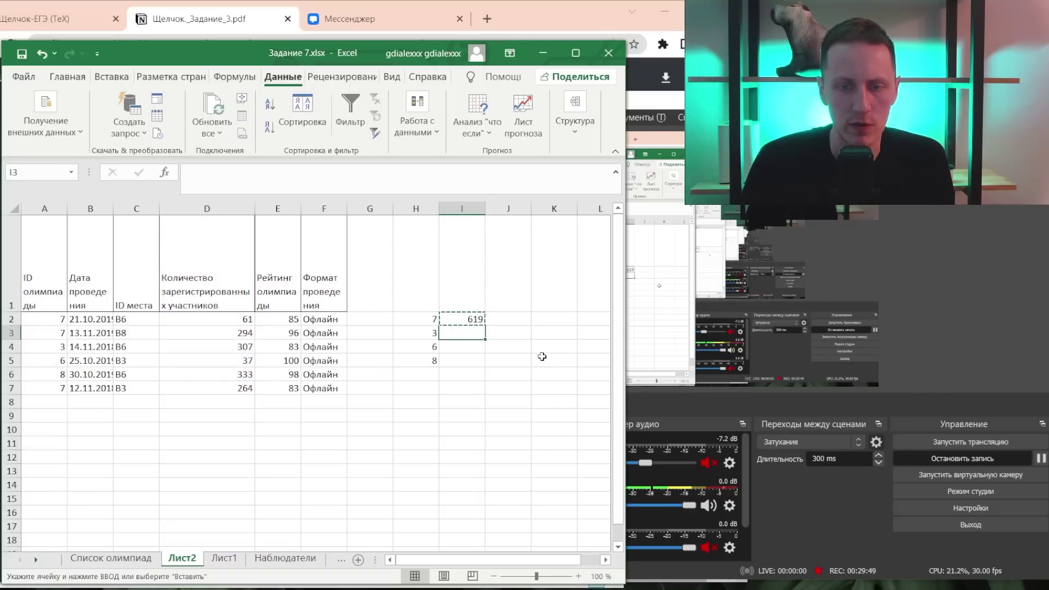
key(Up)
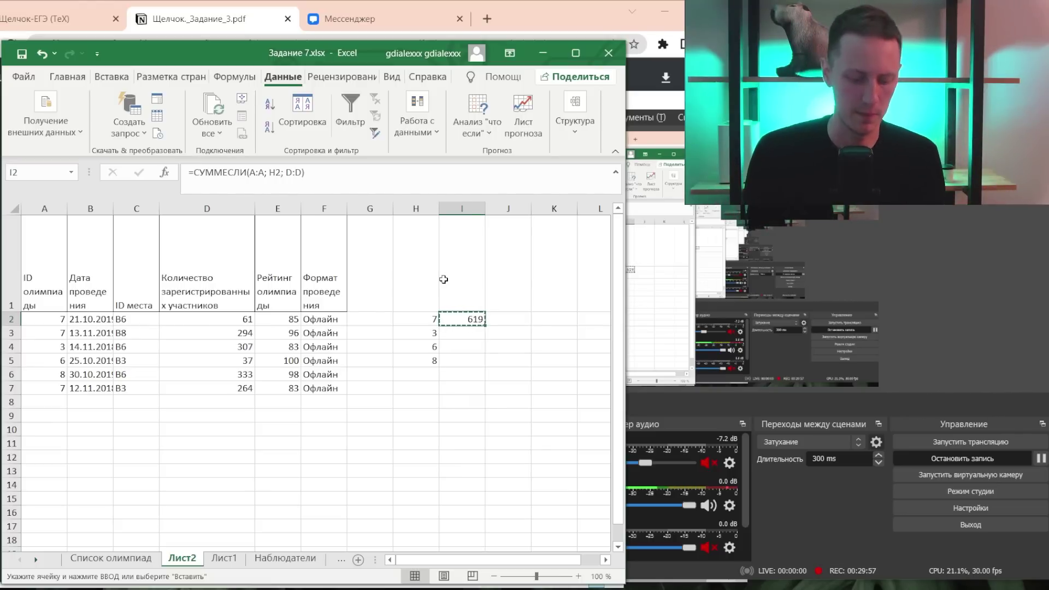
key(Down)
key(ctrl+v)
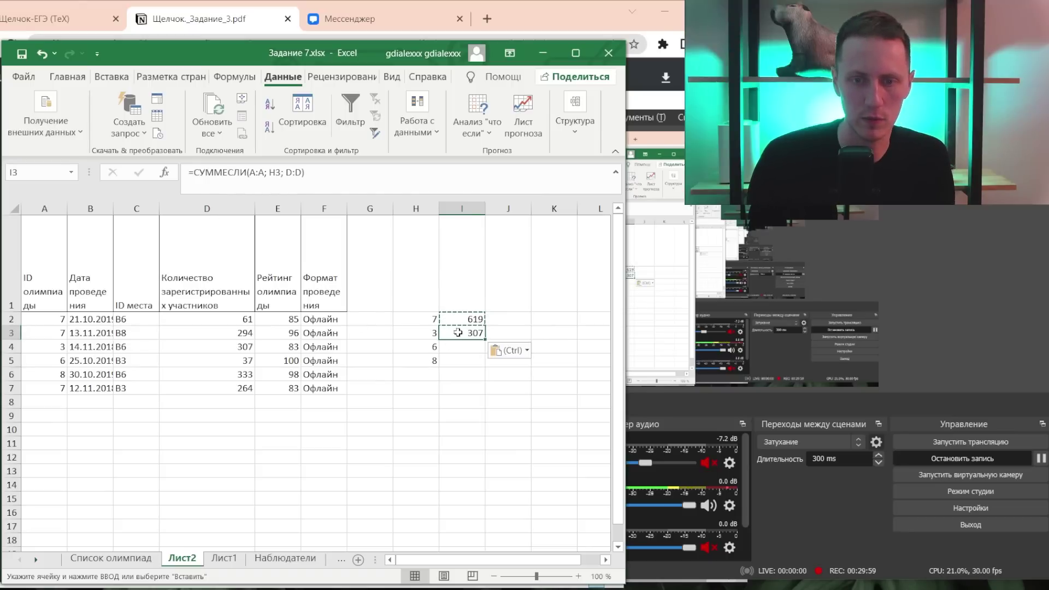
double_click(467, 333)
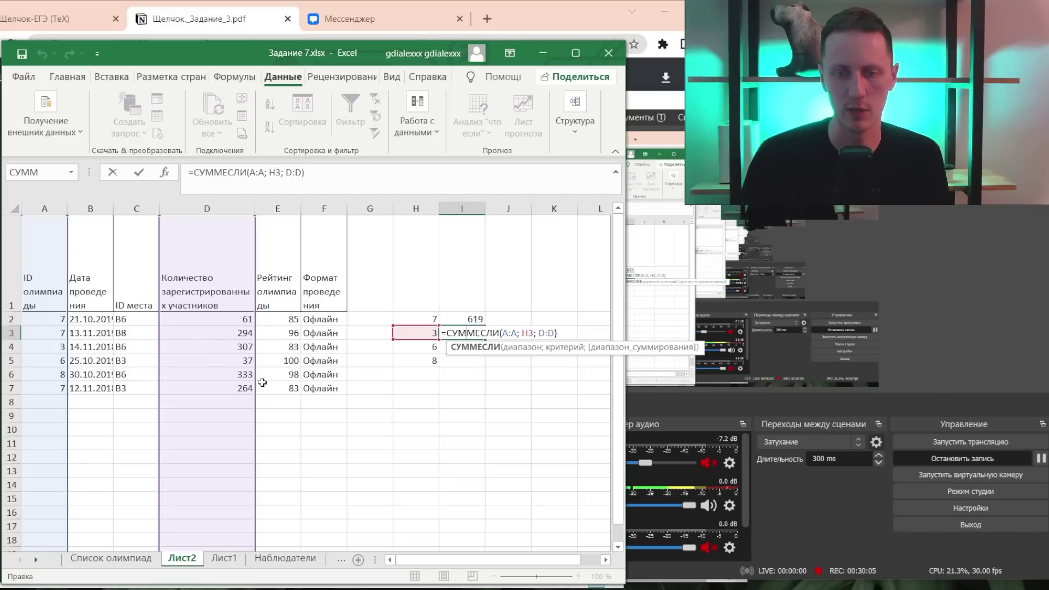
key(Return)
- Paste the formula into I4 and I5, then select the totals 619, 307, 37, 333
key(Up)
key(ctrl+c)
key(Down)
key(ctrl+v)
key(Down)
key(ctrl+v)
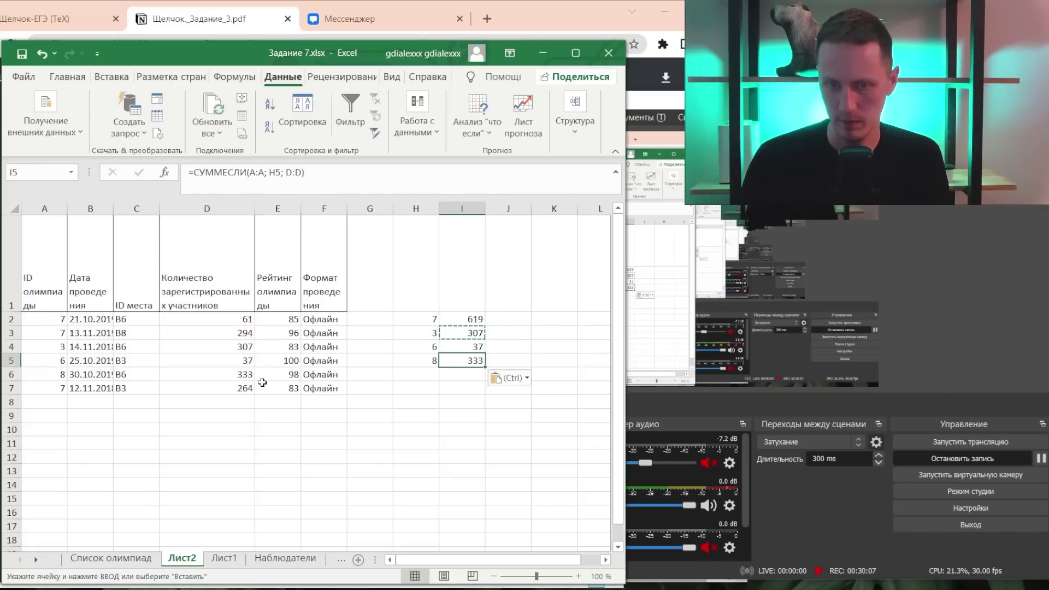
key(Down)
key(Up)
key(Up)
key(Up)
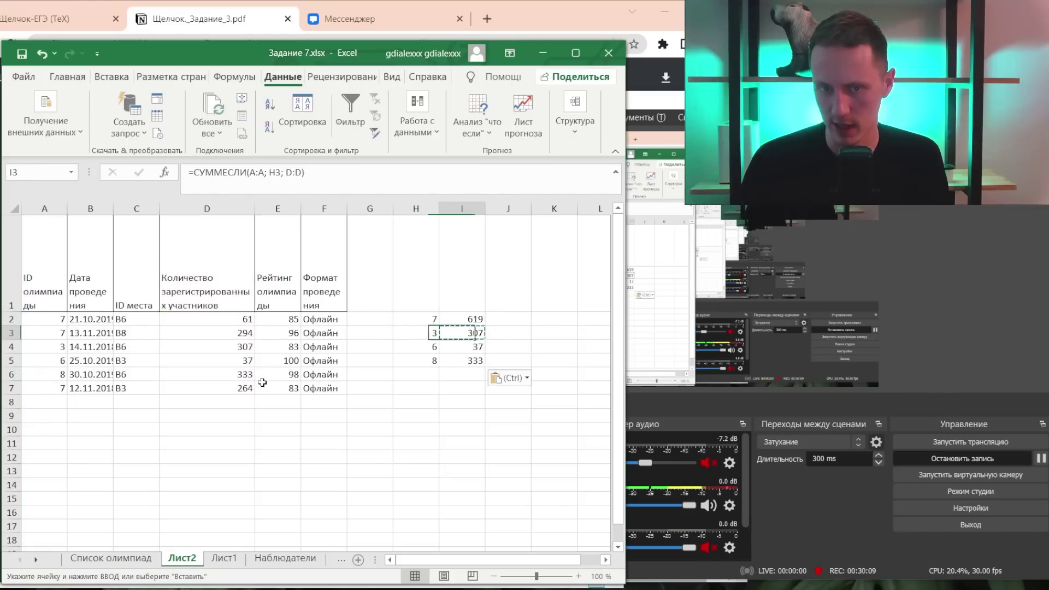
key(Up)
key(shift+Down)
key(shift+Down)
key(shift+Down)
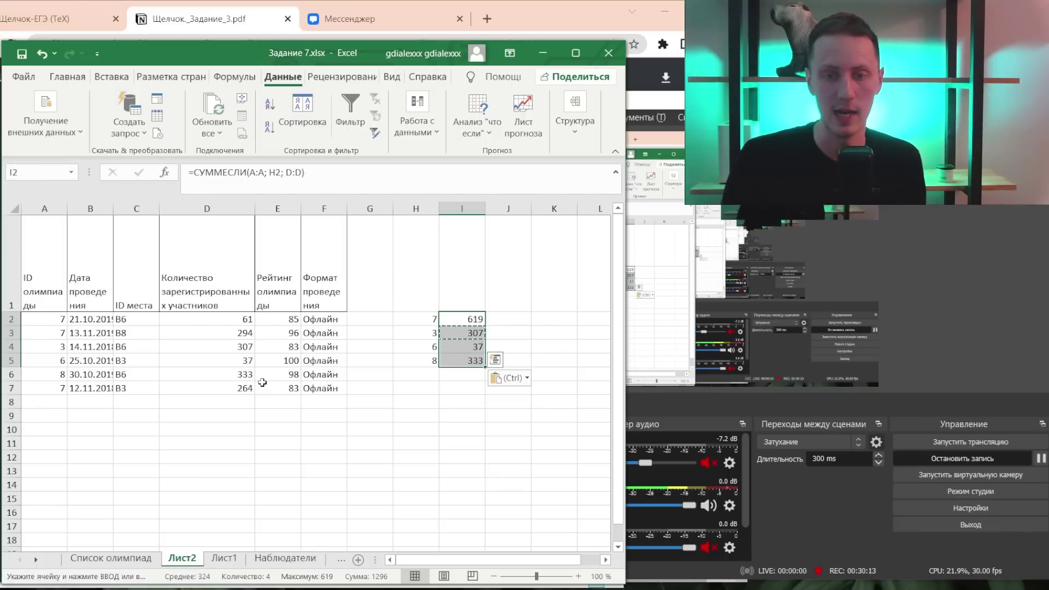
- Bring the task PDF forward, drag down to the answers, and scroll back up to page 11
click(283, 3)
scroll(485, 313, down, 5)
scroll(485, 312, down, 3)
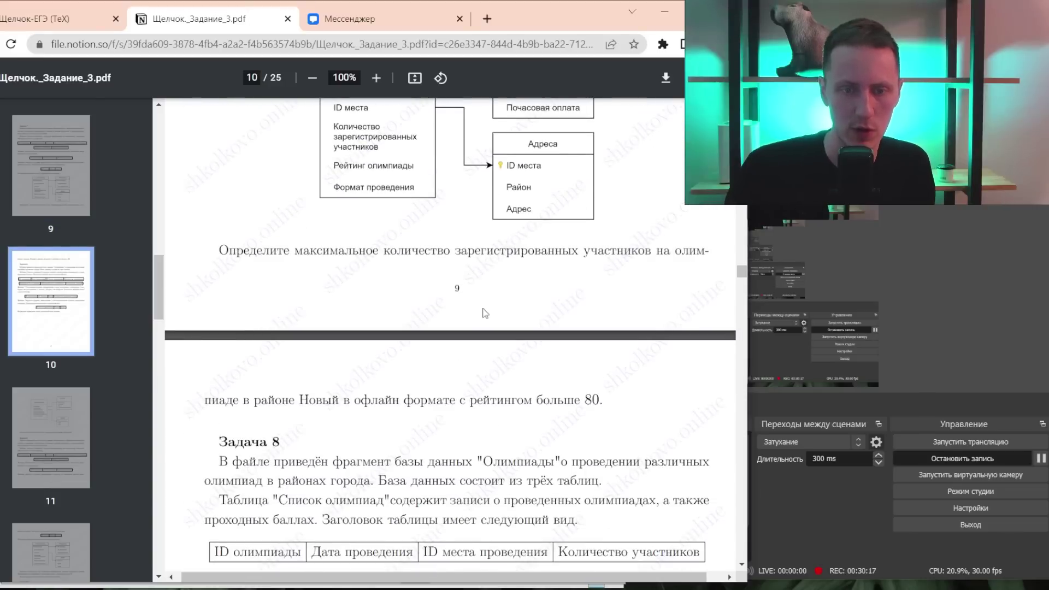
drag(741, 271, 741, 544)
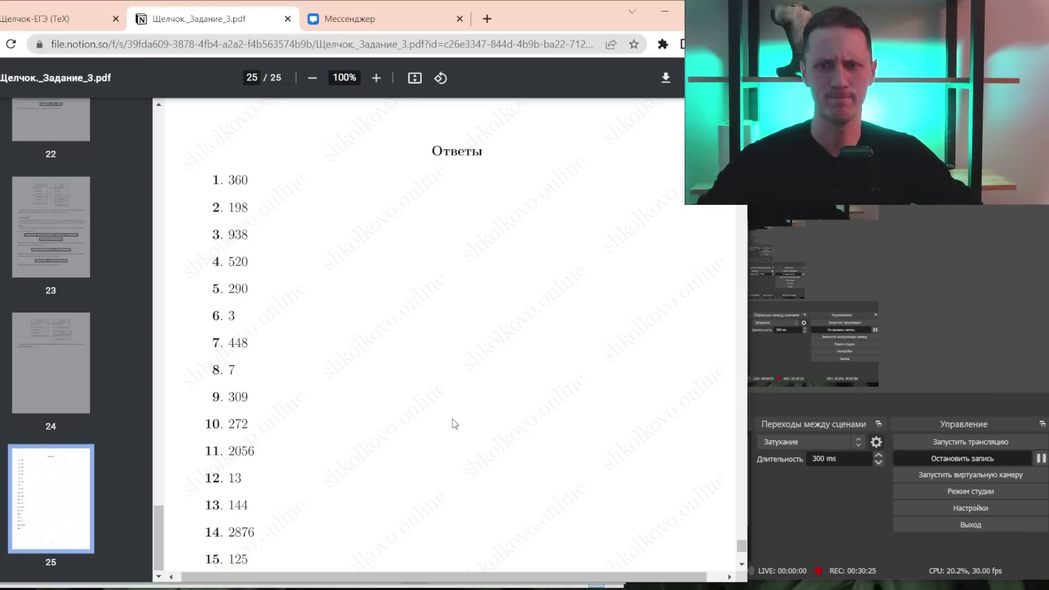
scroll(454, 423, up, 10)
scroll(455, 423, up, 10)
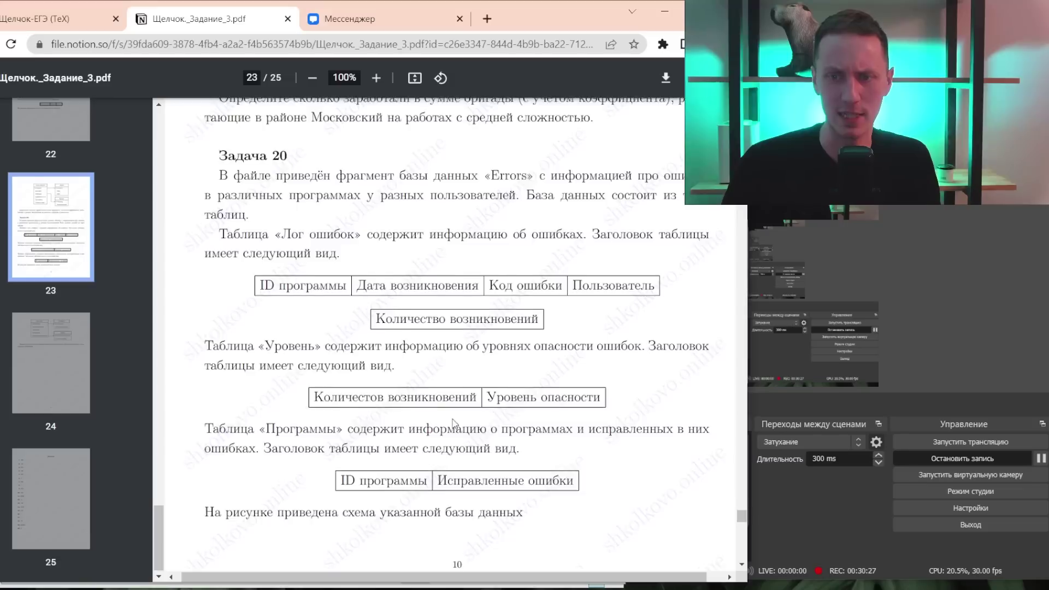
scroll(454, 424, up, 8)
scroll(454, 423, up, 10)
scroll(454, 424, up, 10)
scroll(454, 423, up, 10)
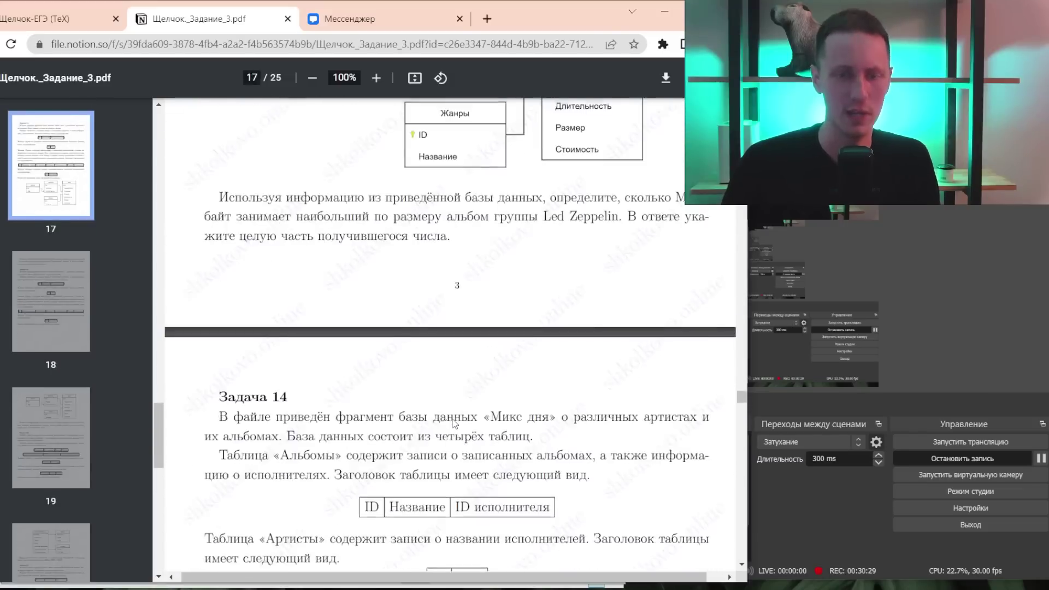
scroll(454, 423, up, 15)
scroll(453, 423, up, 10)
scroll(453, 423, up, 10)
scroll(453, 423, up, 10)
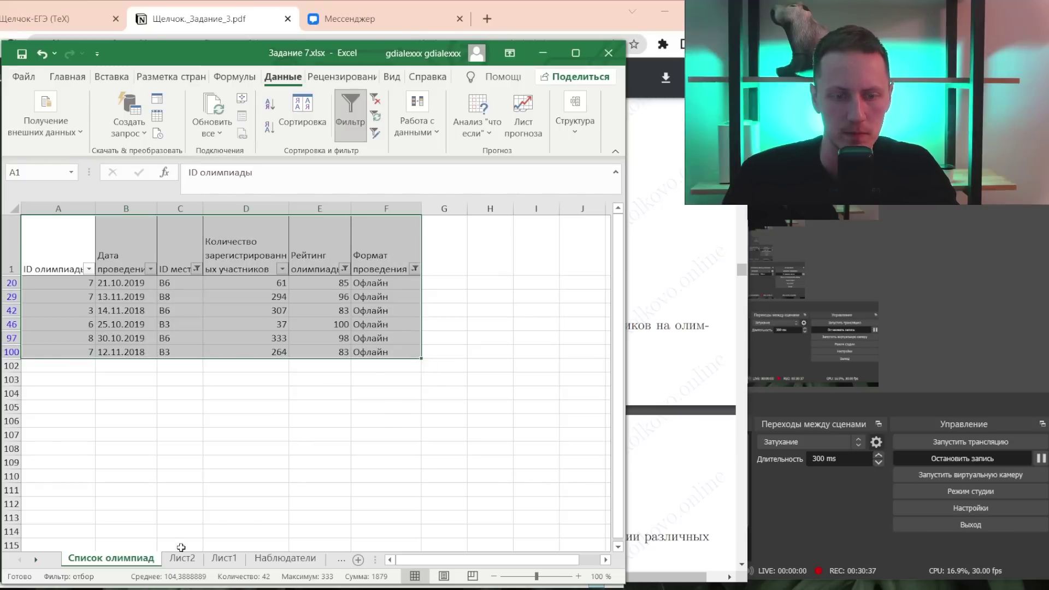
- Step through the filtered olympiad rows: participant counts from 61 to 264, dates and IDs
click(159, 382)
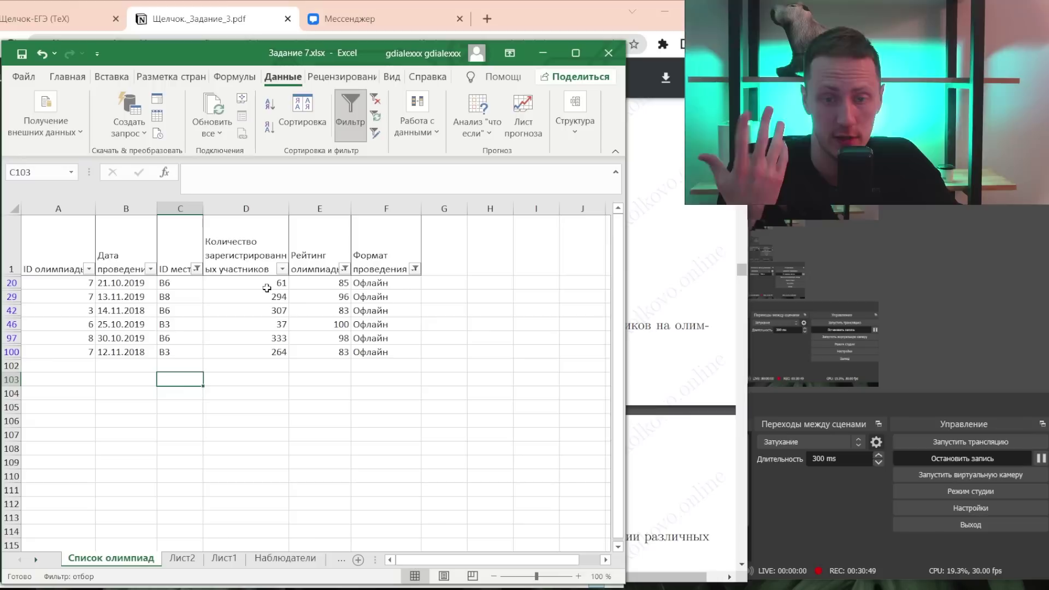
key(Up)
key(Up)
key(Up)
key(Left)
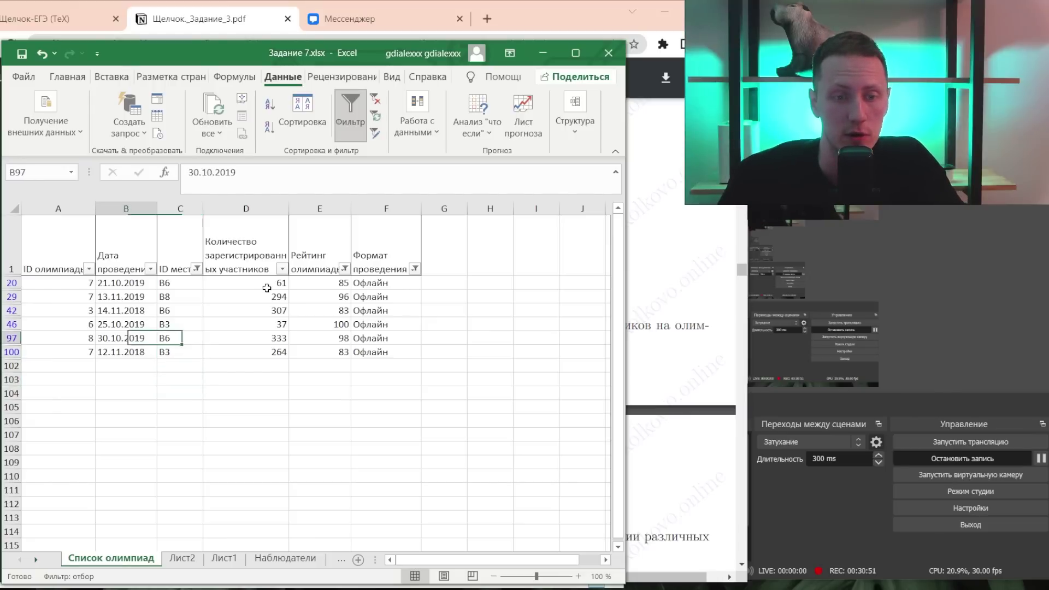
key(Left)
key(Up)
key(Up)
key(Up)
key(Up)
key(Right)
key(Right)
key(Right)
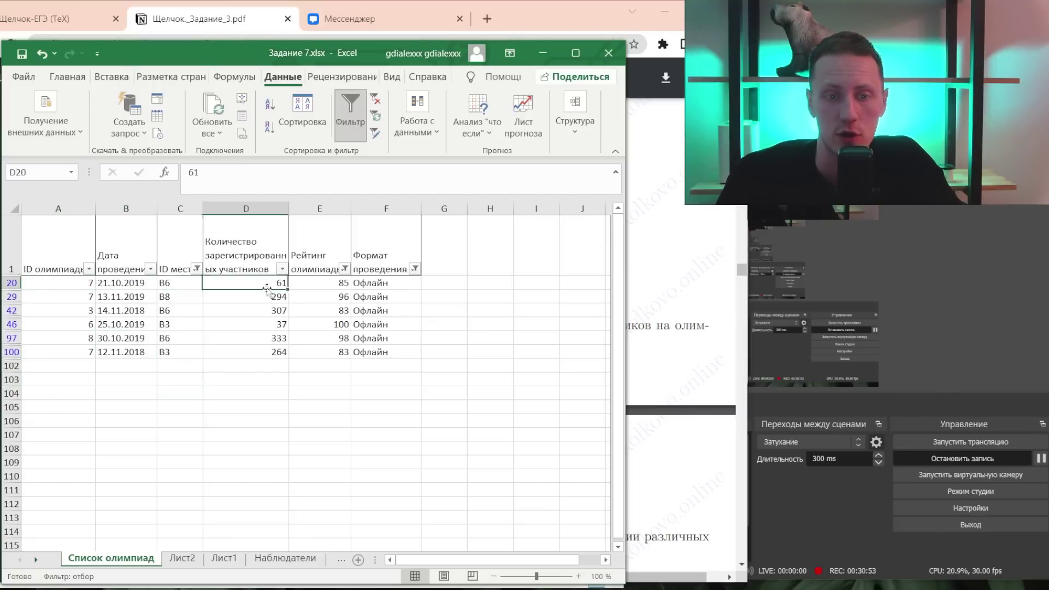
key(shift+Down)
key(shift+Down)
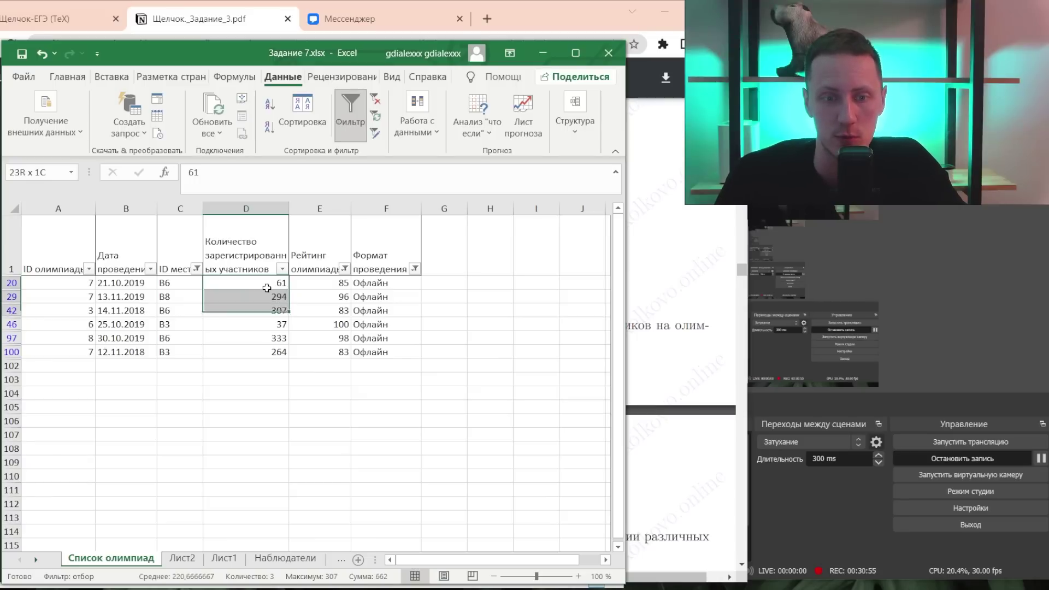
key(shift+Down)
key(shift+Down)
key(shift+Down)
key(Left)
key(Left)
key(Down)
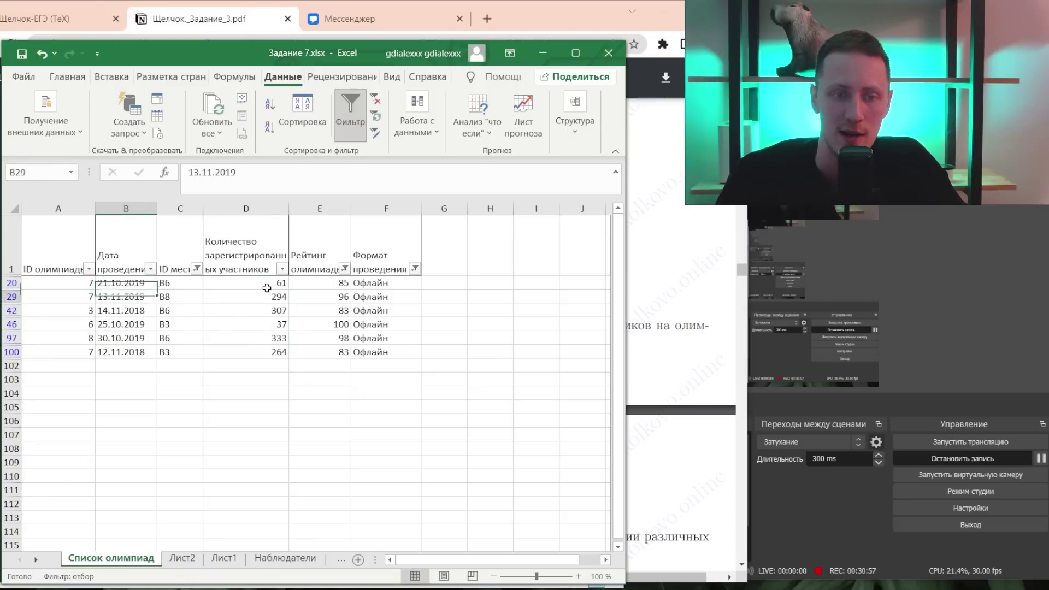
key(Down)
key(Down)
key(Down)
key(Down)
key(Up)
key(Up)
key(Up)
key(Up)
key(Left)
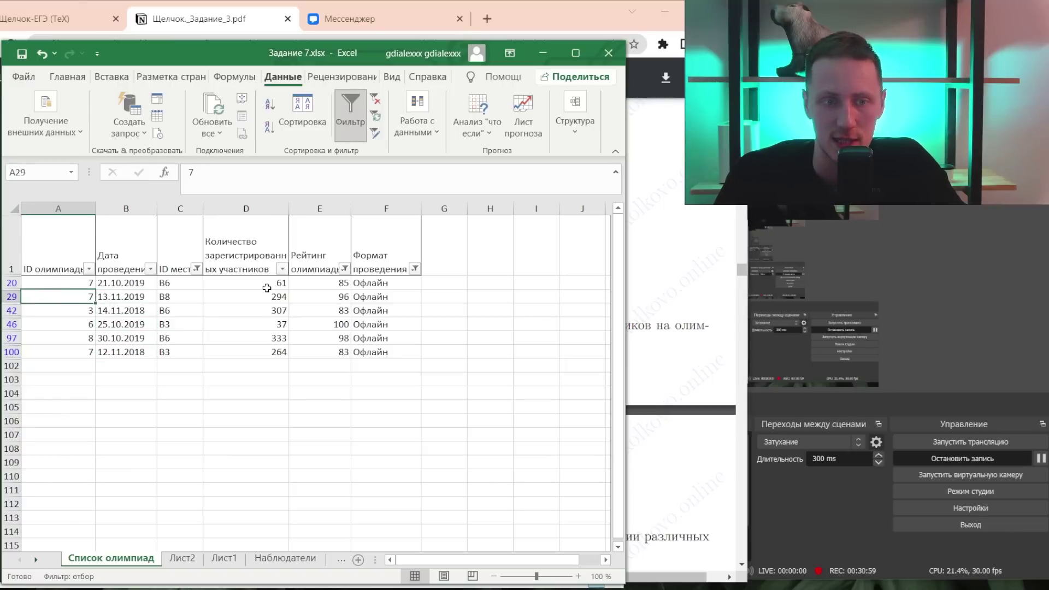
key(Up)
key(Down)
key(Down)
key(Down)
key(Down)
key(Down)
key(Right)
key(Right)
key(Right)
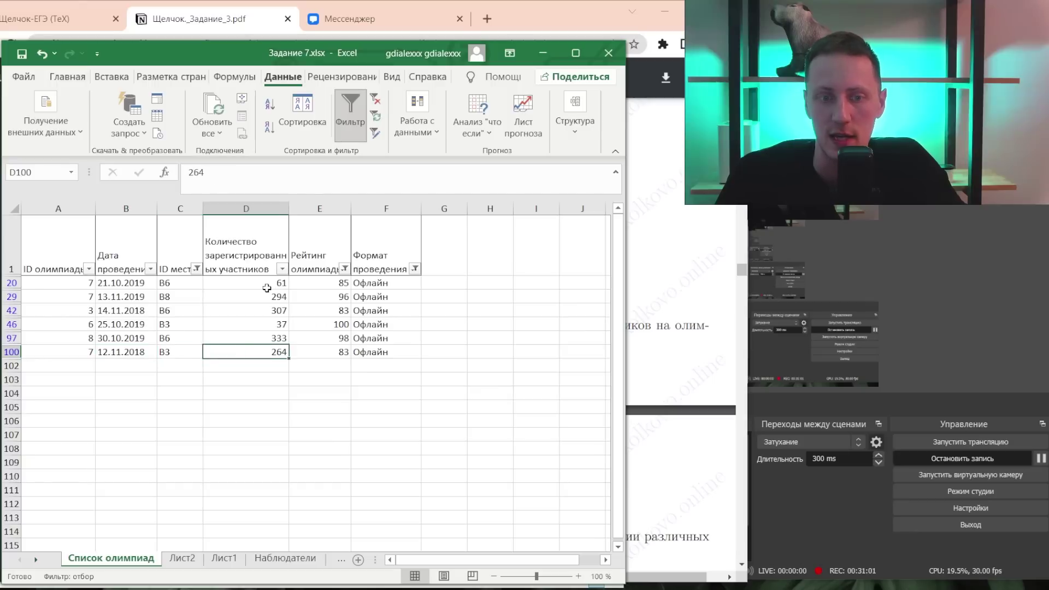
key(Right)
key(Left)
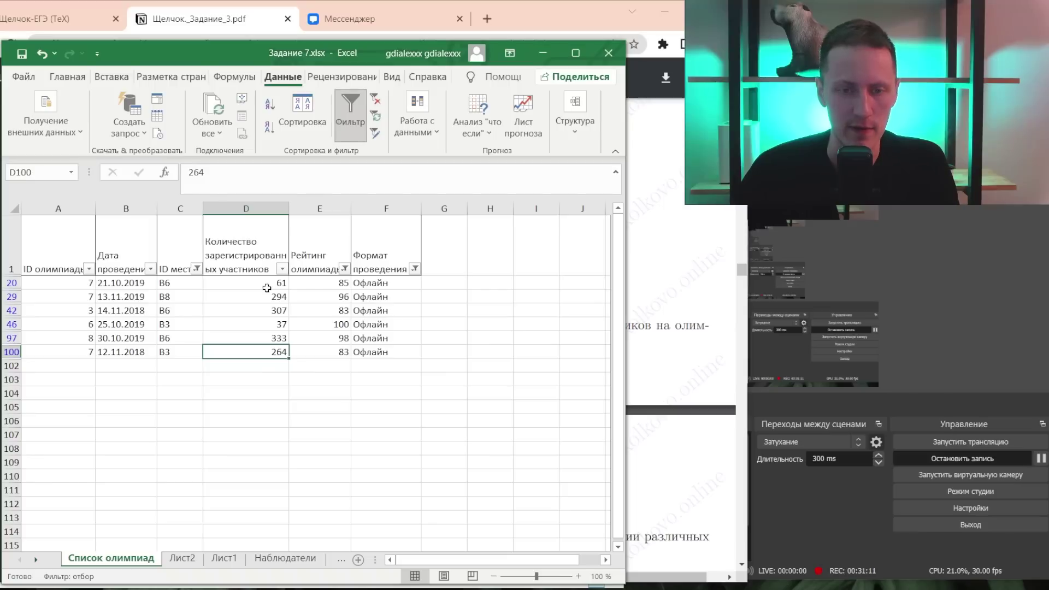
- Trace the filtered rows back up from row 97 and pick out the largest count, 333
key(Up)
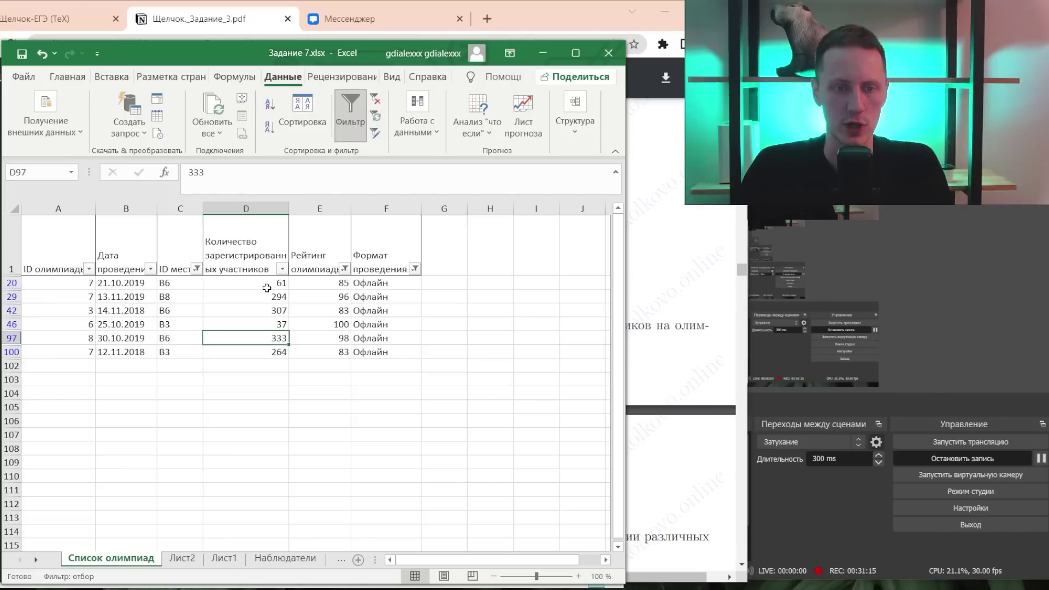
key(Left)
key(Left)
key(Left)
key(Up)
key(Up)
key(Up)
key(Up)
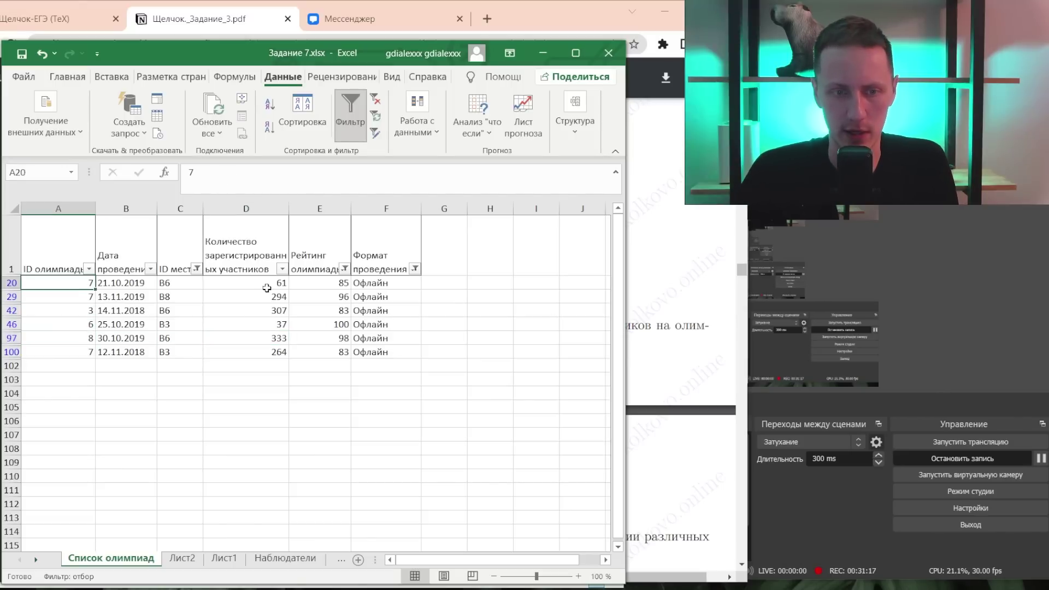
key(Down)
key(Down)
key(Down)
key(Down)
key(Down)
key(Right)
key(Up)
key(Up)
key(Up)
key(Up)
key(Up)
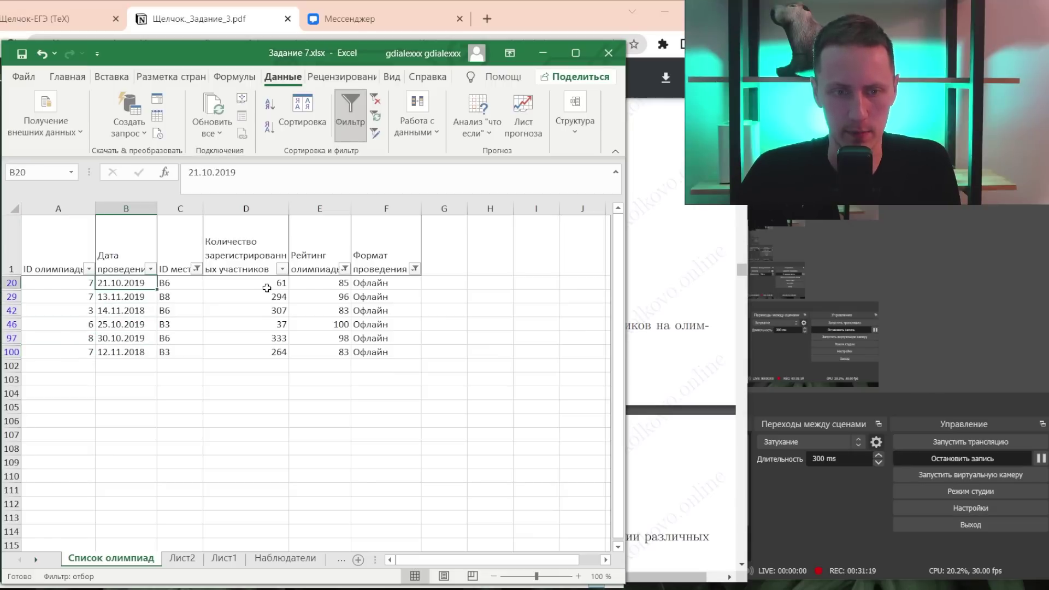
key(Right)
key(Right)
key(Down)
key(Down)
key(Down)
key(Down)
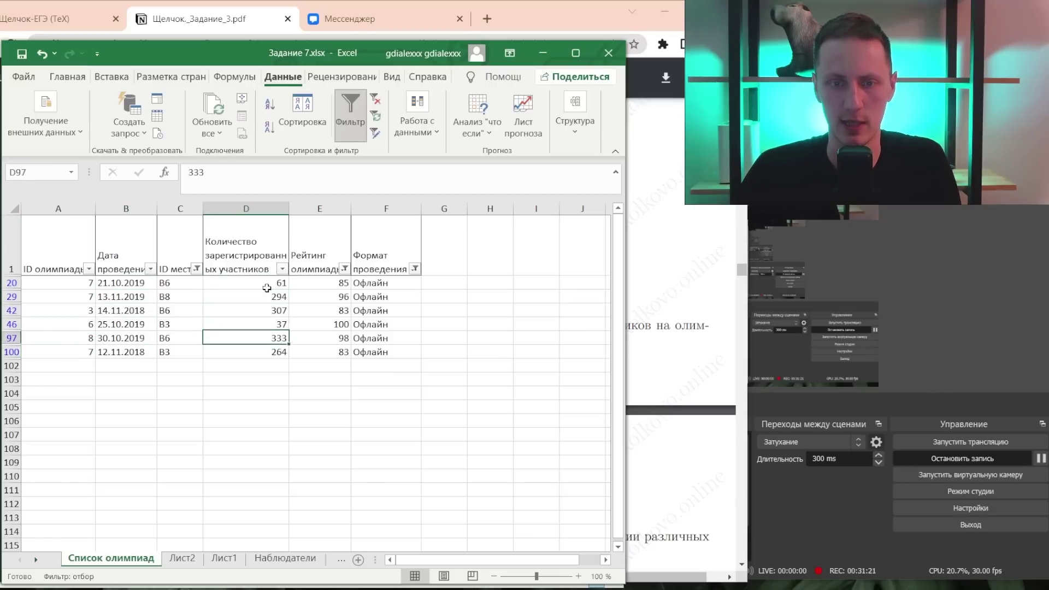
key(Down)
key(Right)
key(Up)
key(Left)
key(Left)
key(Left)
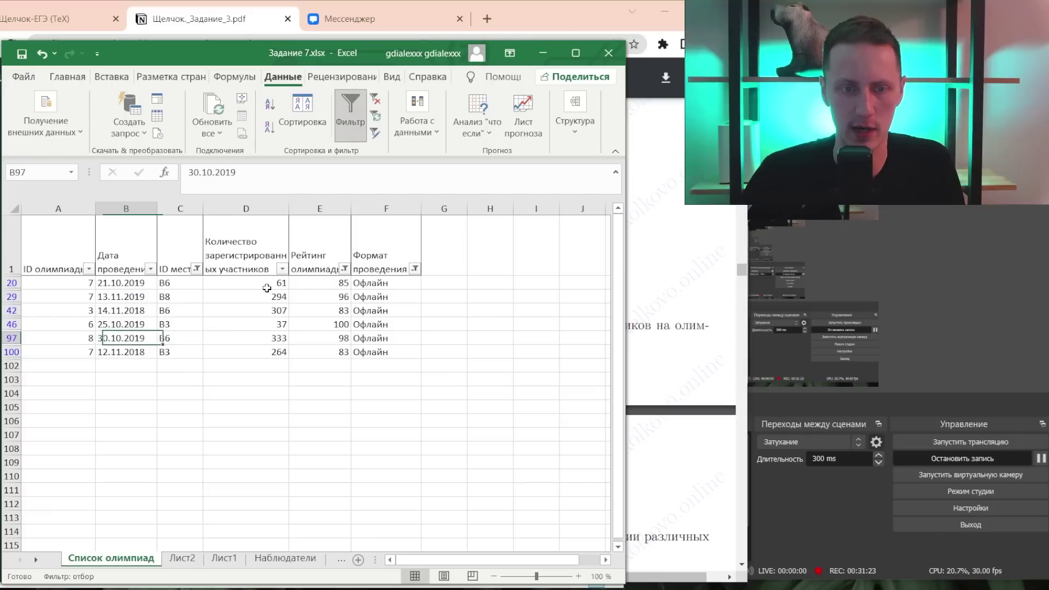
key(Left)
key(Right)
key(Right)
key(Right)
key(shift+Down)
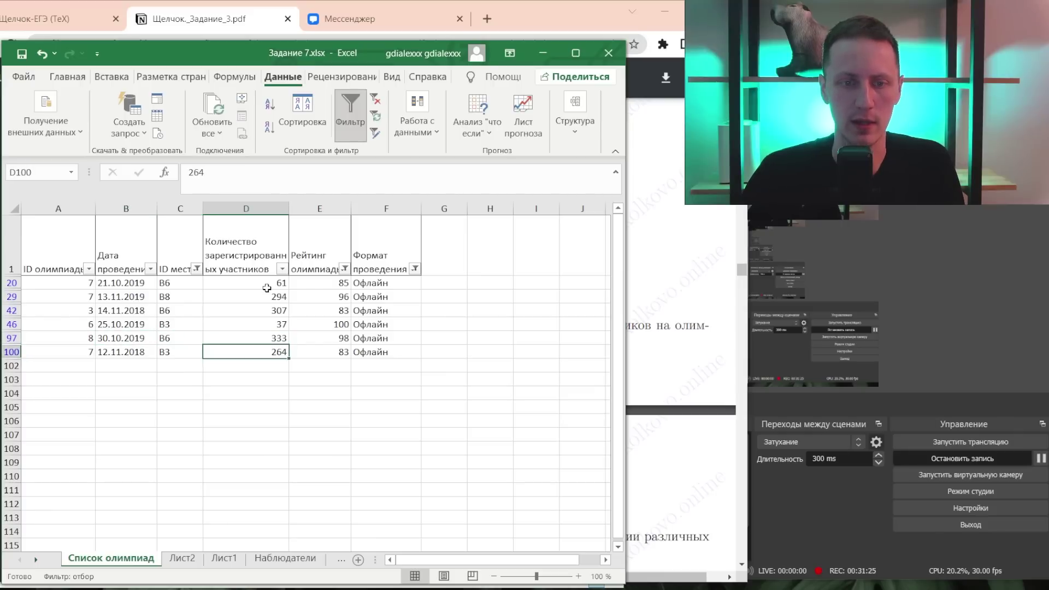
key(shift+Up)
key(shift+Up)
key(shift+Up)
key(Up)
key(Up)
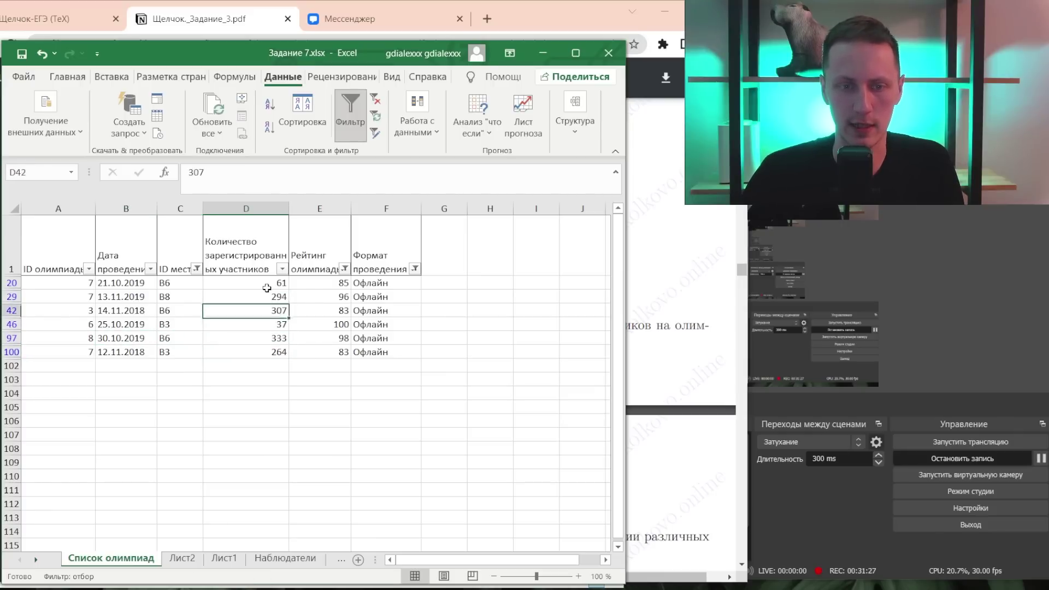
key(Up)
key(Up)
key(Left)
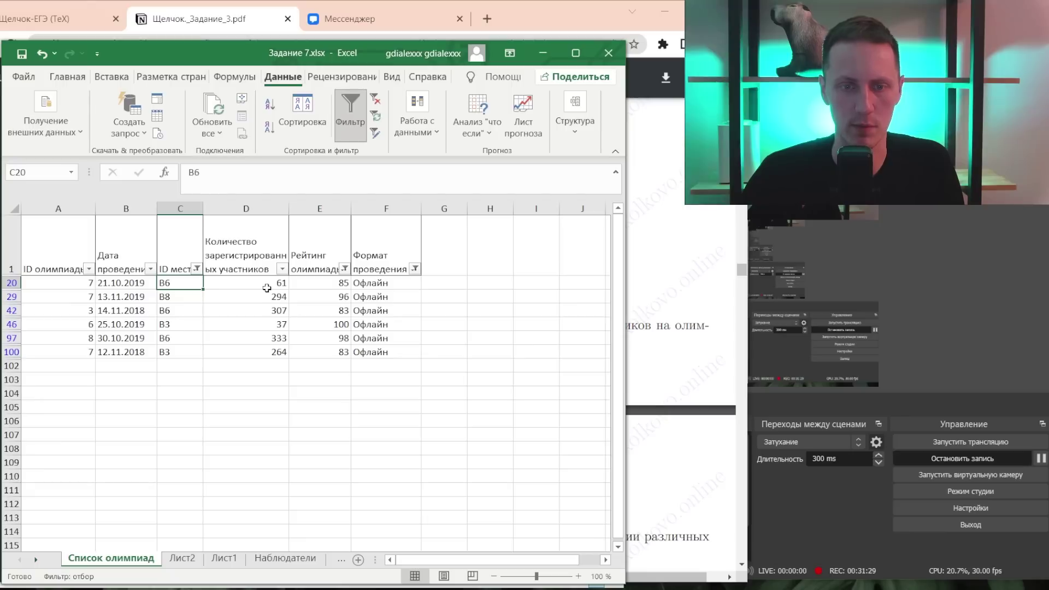
click(273, 338)
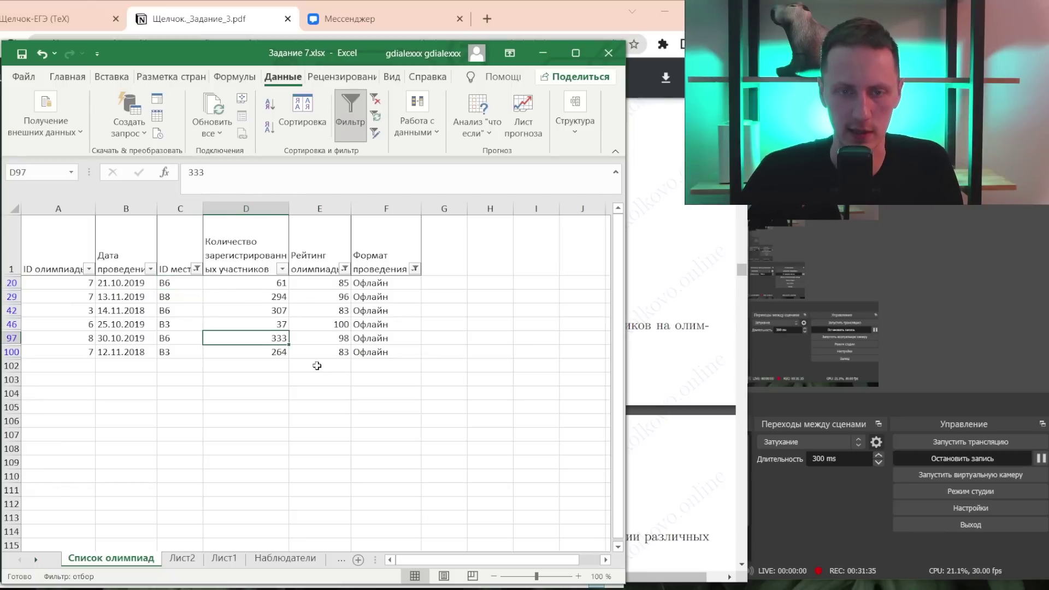
- Scroll through the task PDF to read Задача 8, then return to the workbook
key(alt+Tab)
scroll(424, 391, down, 3)
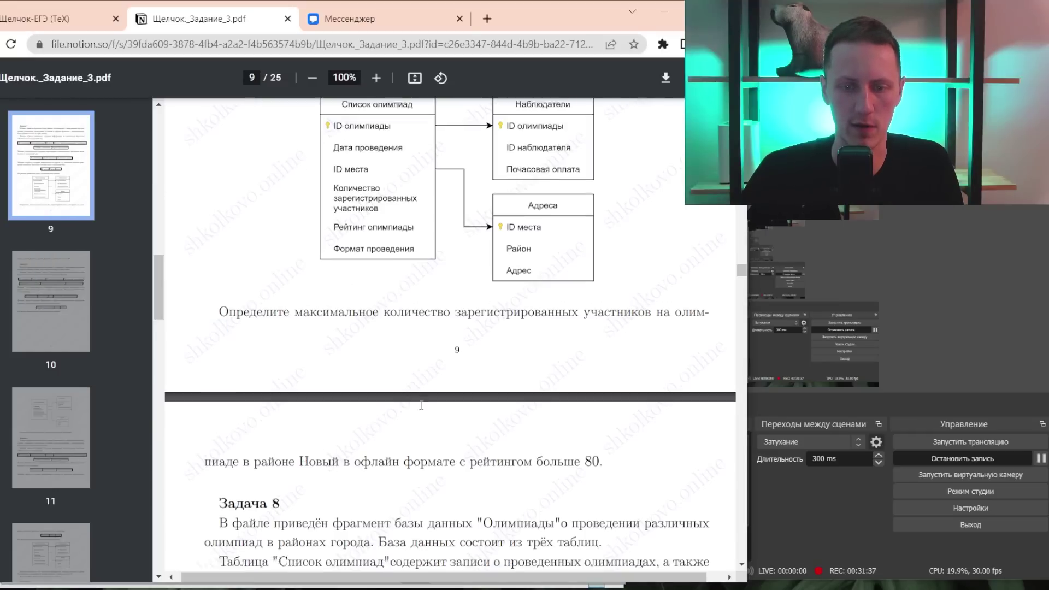
scroll(392, 368, down, 4)
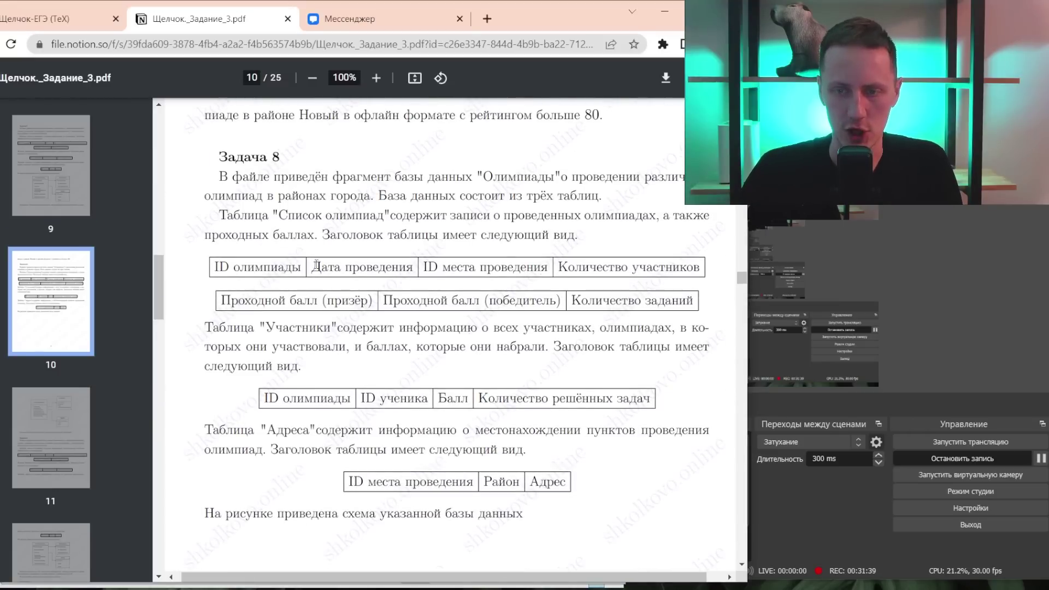
scroll(339, 292, down, 2)
scroll(350, 301, down, 5)
scroll(363, 311, down, 4)
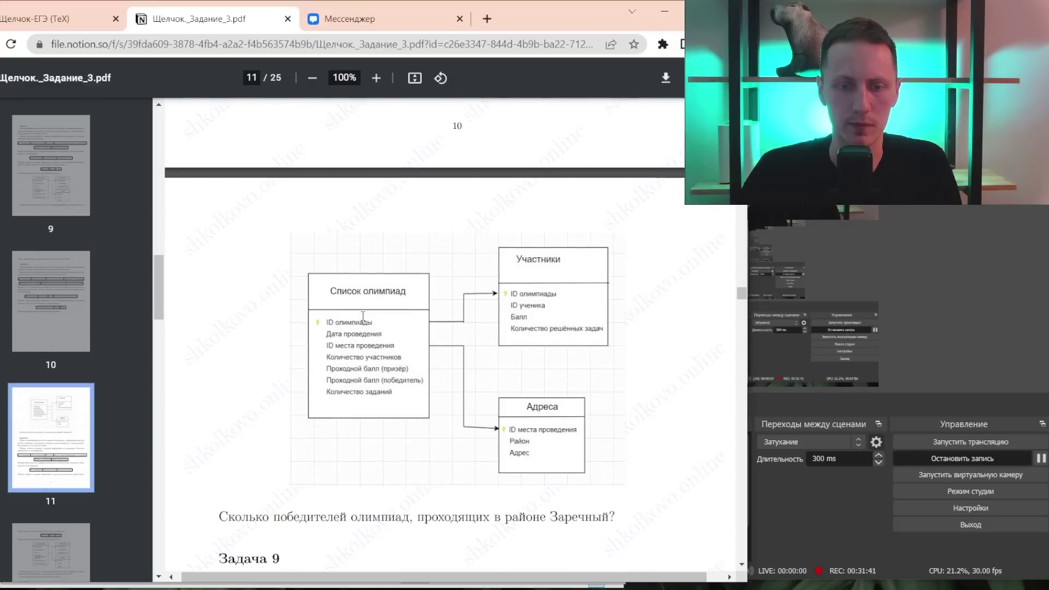
scroll(306, 290, down, 4)
key(alt+Tab)
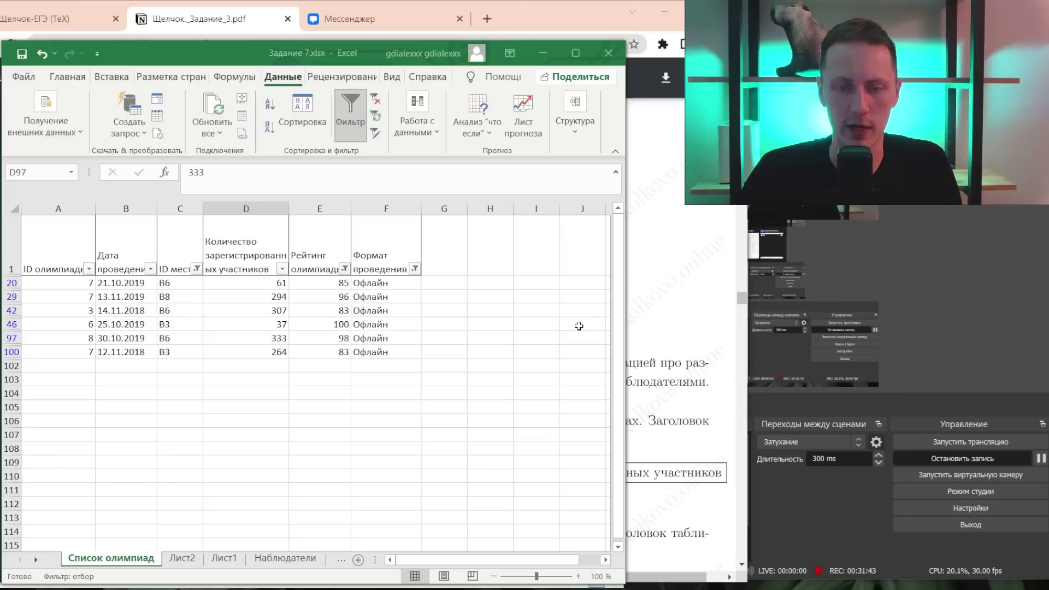
- Close Задание 7.xlsx at the save prompt and open Задание 8.xlsx from the task folder
click(609, 51)
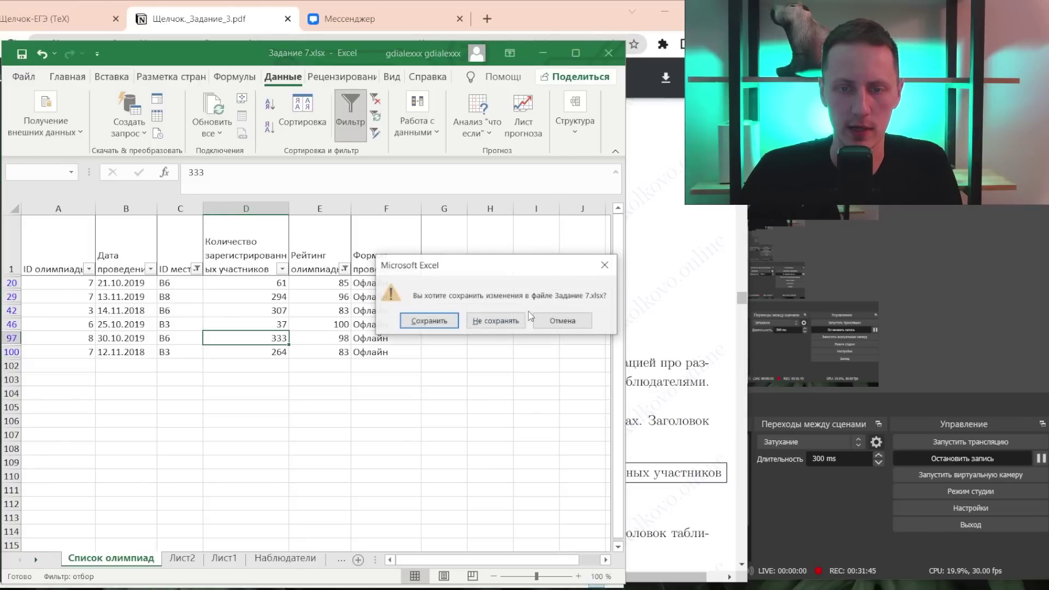
click(498, 386)
key(alt+Tab)
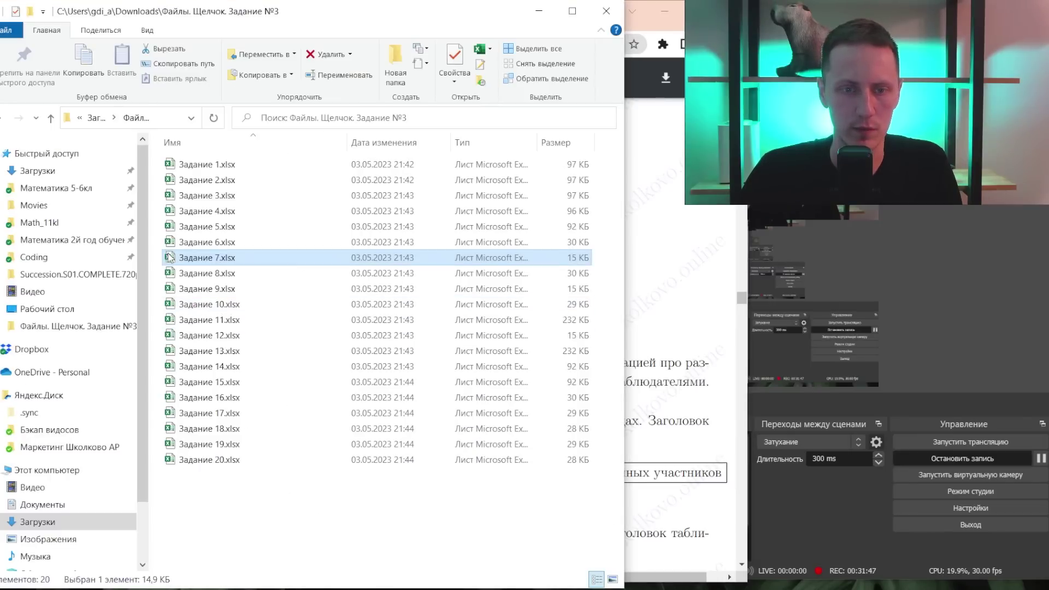
click(210, 271)
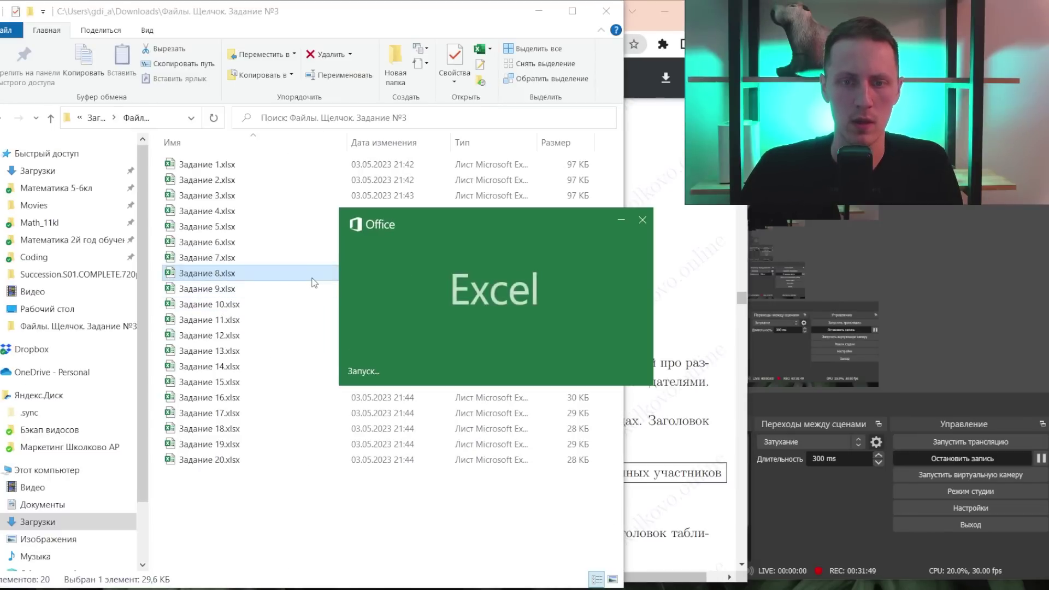
- Turn on AutoFilter on Адреса and keep only Заречный in the Район column
ctrl+scroll(283, 453, down, 2)
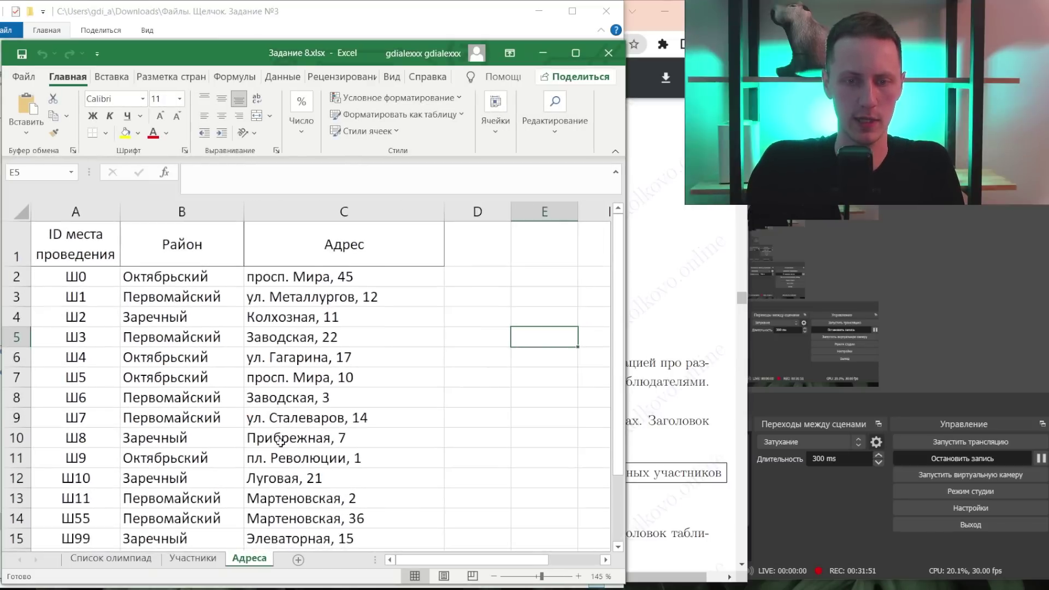
ctrl+scroll(283, 453, down, 2)
click(161, 415)
key(ctrl+shift+l)
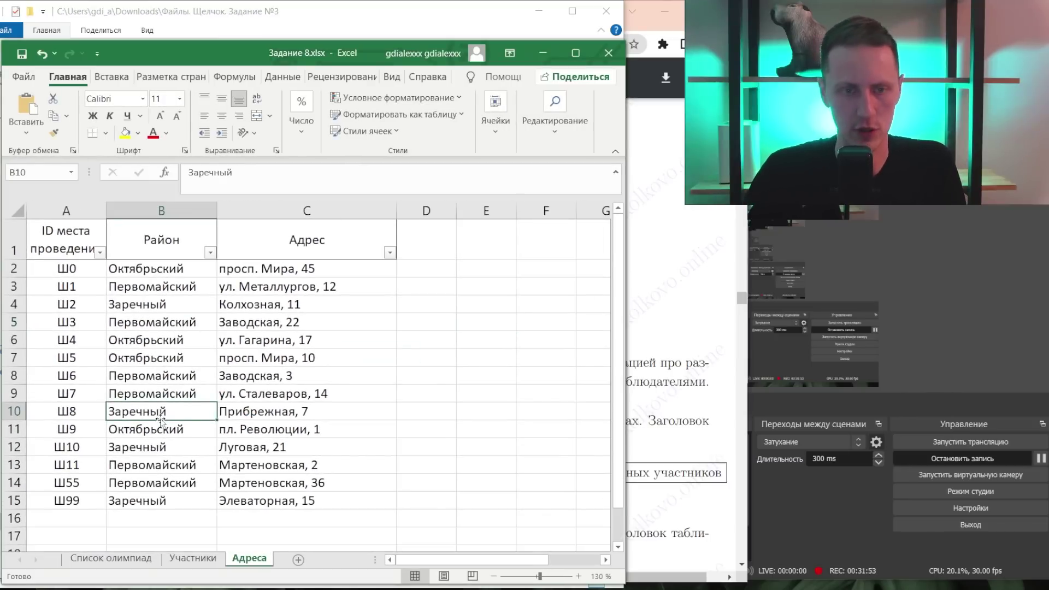
click(210, 253)
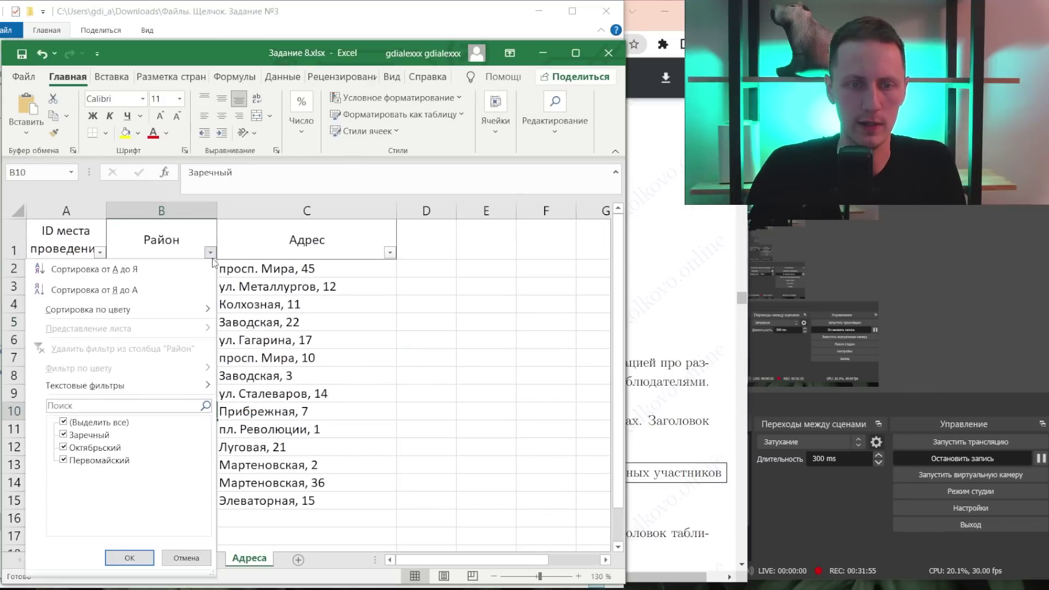
click(80, 424)
click(83, 436)
click(129, 558)
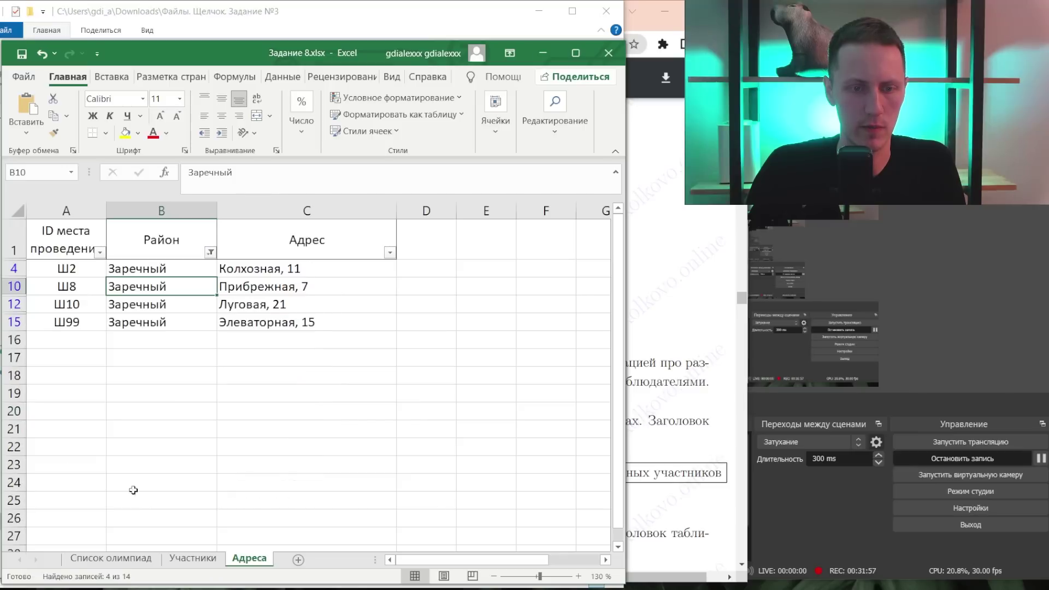
- On Список олимпиад, enable AutoFilter and filter the place ID column to Ш2
click(136, 557)
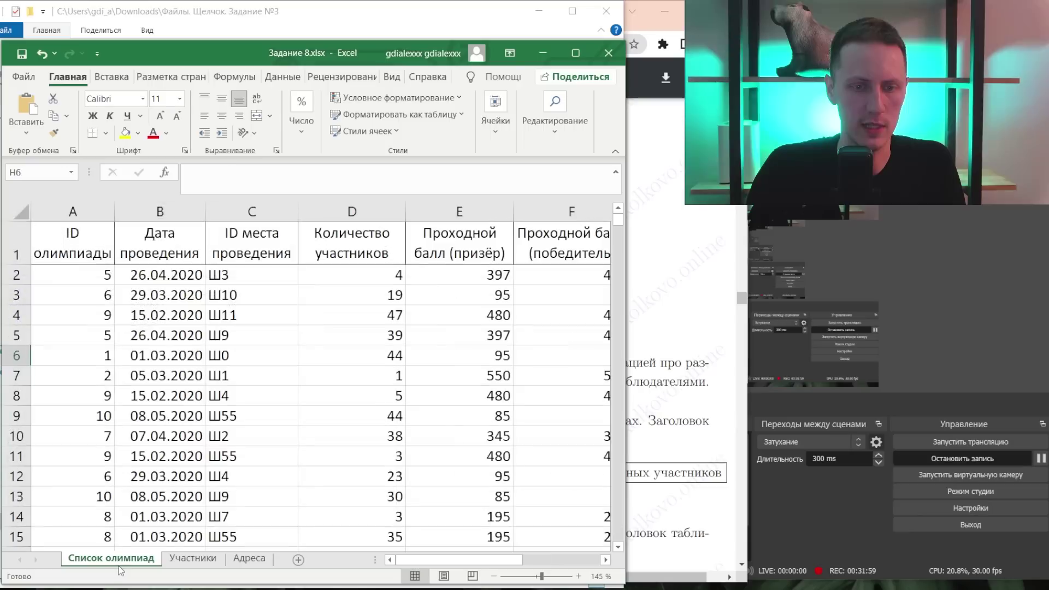
ctrl+scroll(204, 327, down, 4)
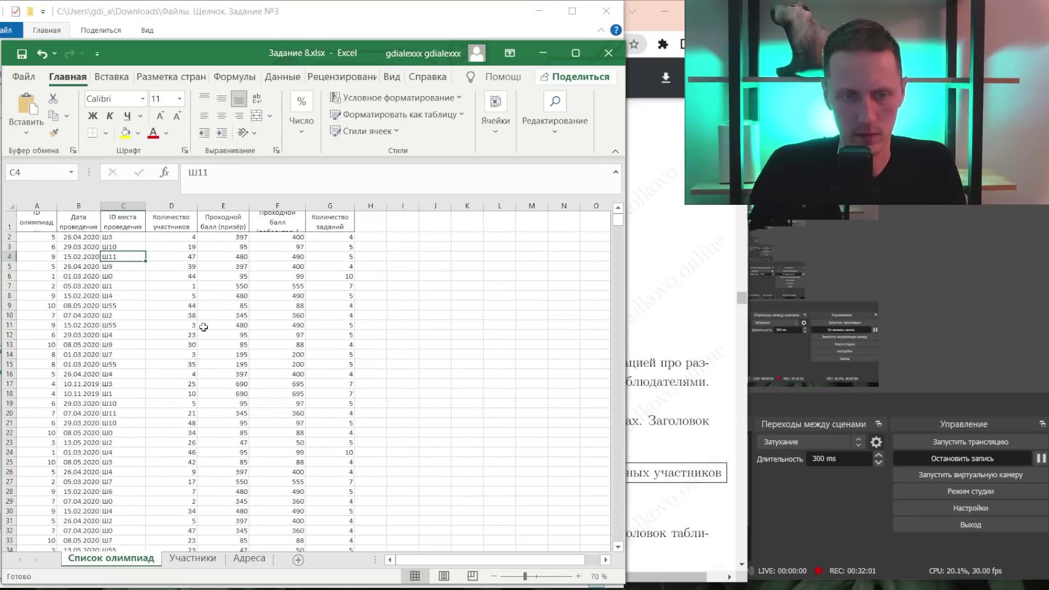
ctrl+scroll(112, 291, up, 1)
ctrl+scroll(131, 287, up, 1)
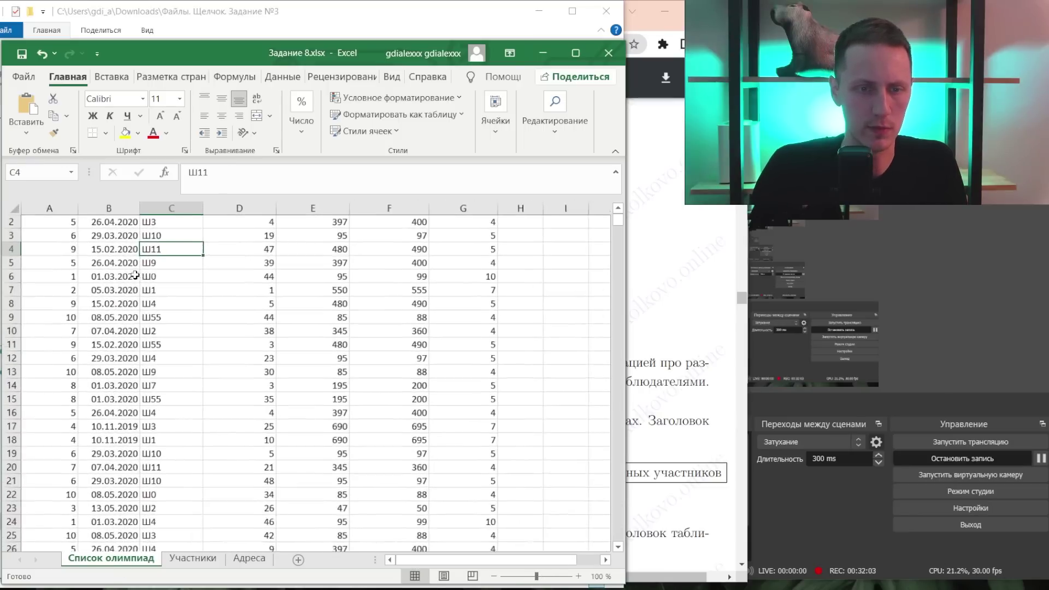
key(ctrl+shift+l)
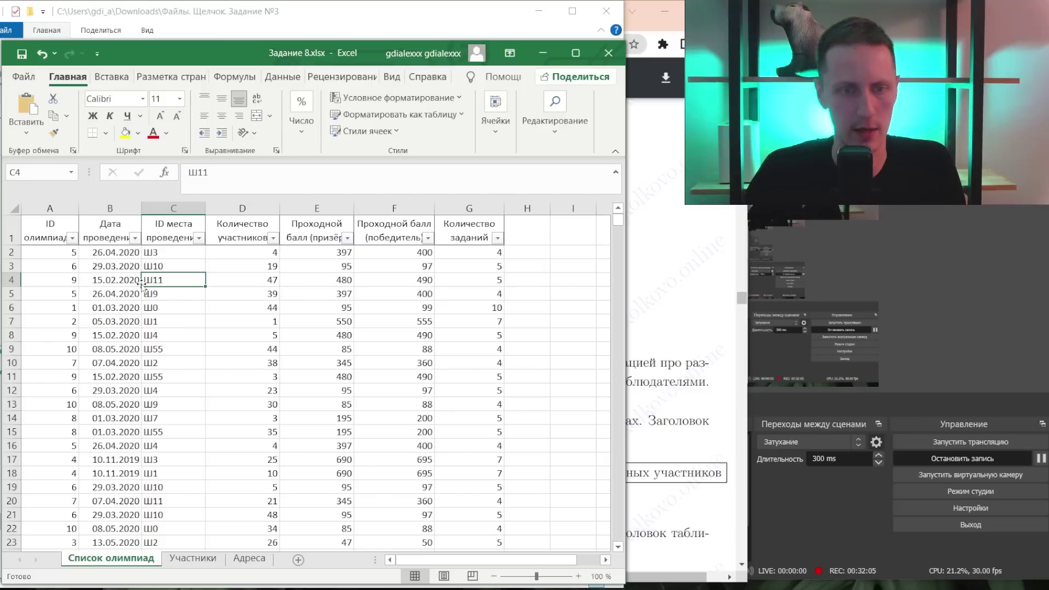
click(198, 238)
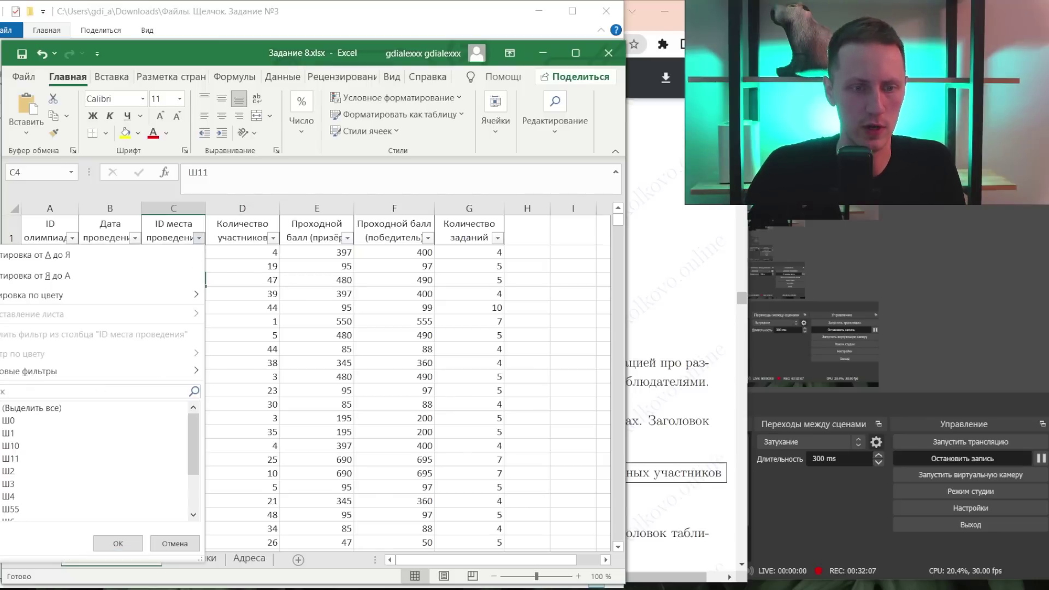
click(32, 408)
scroll(16, 447, down, 1)
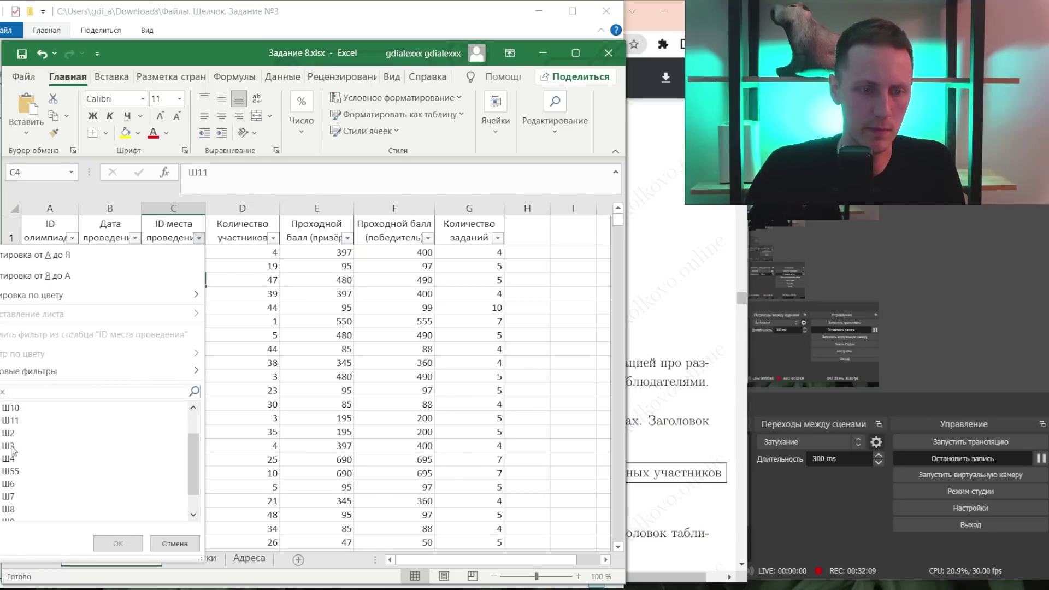
click(118, 543)
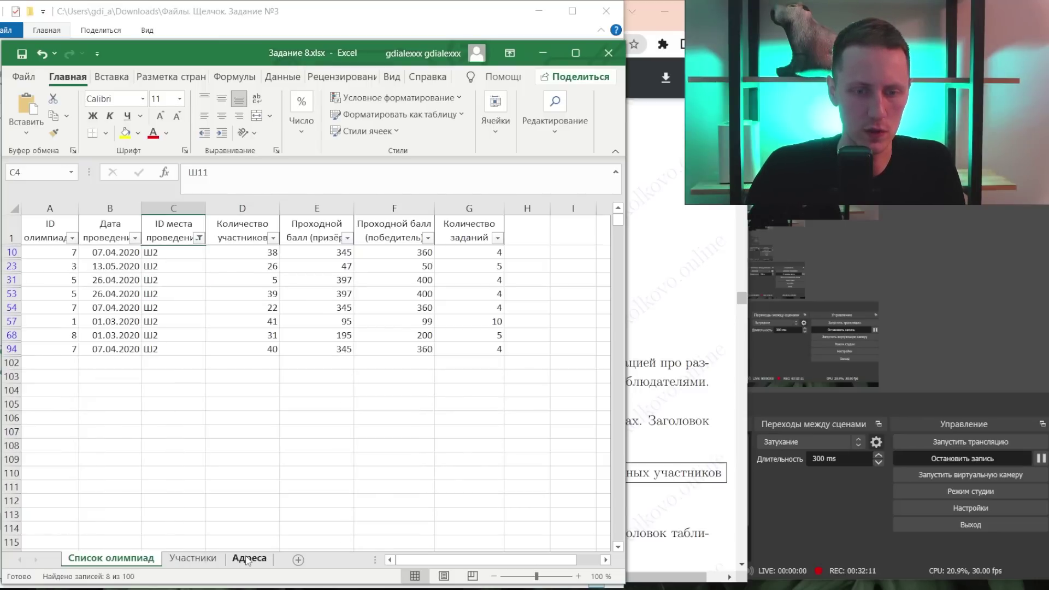
- Check the Заречный IDs on Адреса and extend the place filter to Ш2, Ш8, Ш10, Ш99
click(247, 558)
click(123, 558)
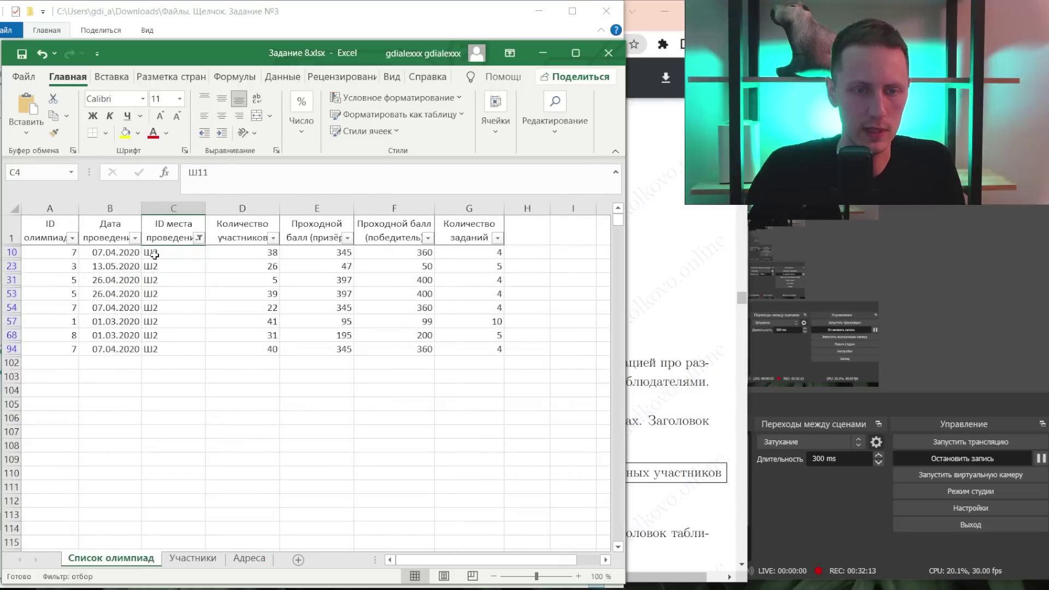
click(199, 238)
scroll(16, 465, down, 2)
scroll(15, 467, down, 1)
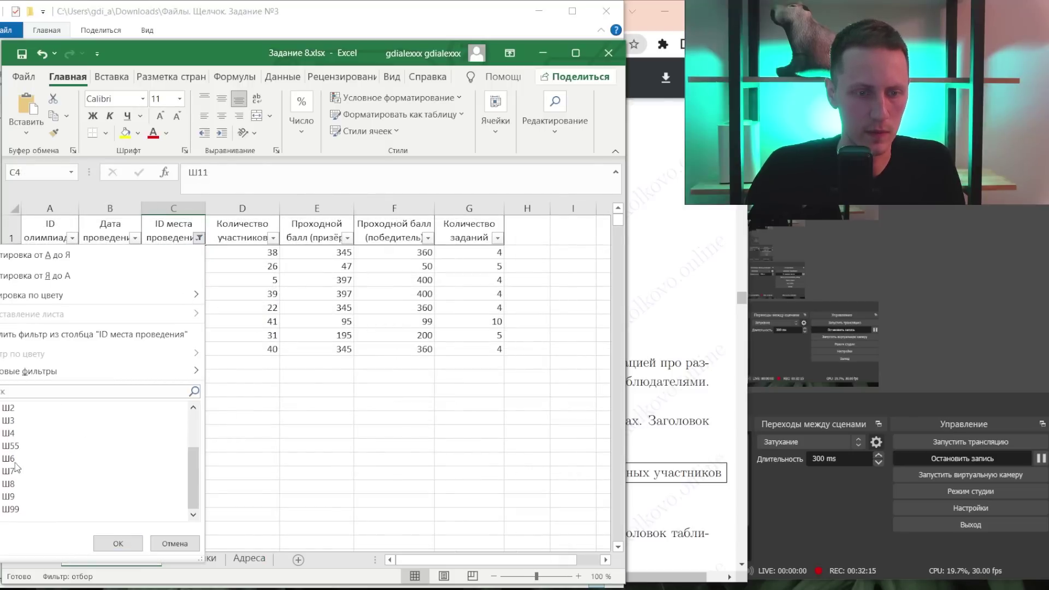
scroll(12, 447, up, 2)
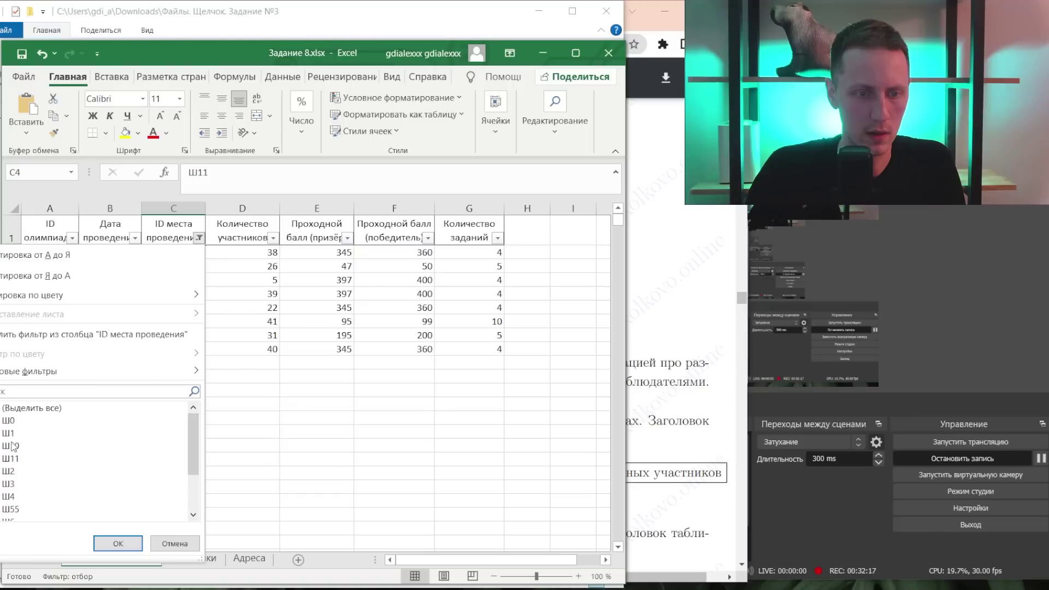
scroll(12, 459, down, 2)
scroll(12, 480, up, 1)
scroll(12, 500, down, 1)
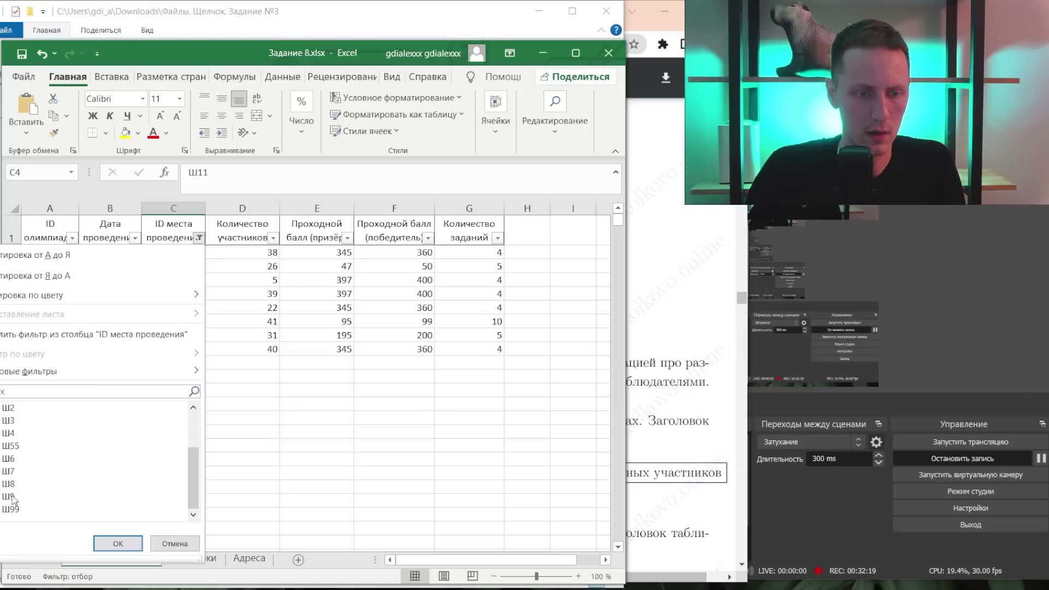
click(118, 543)
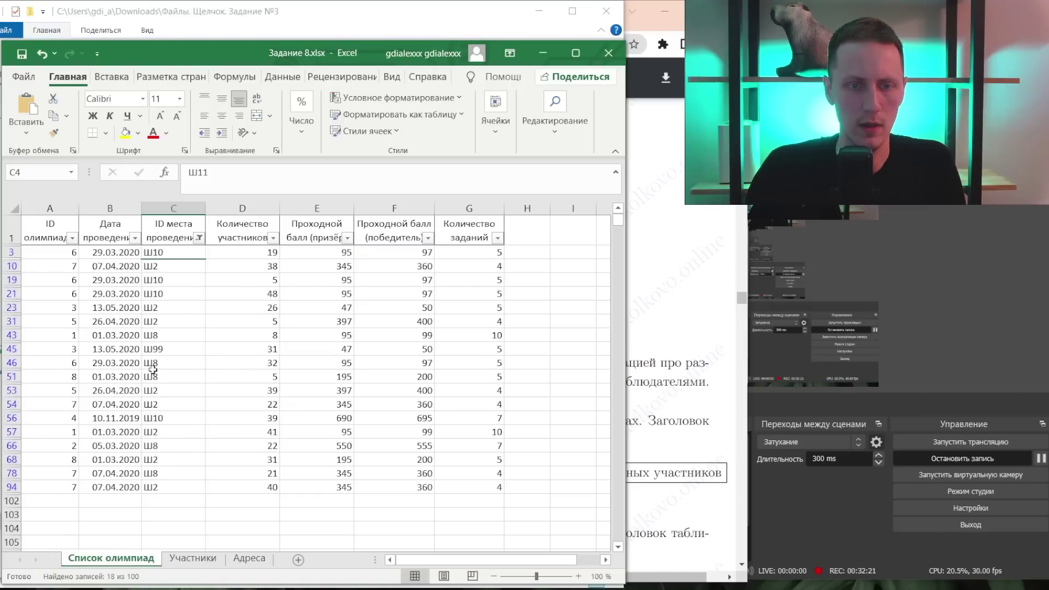
key(alt+Tab)
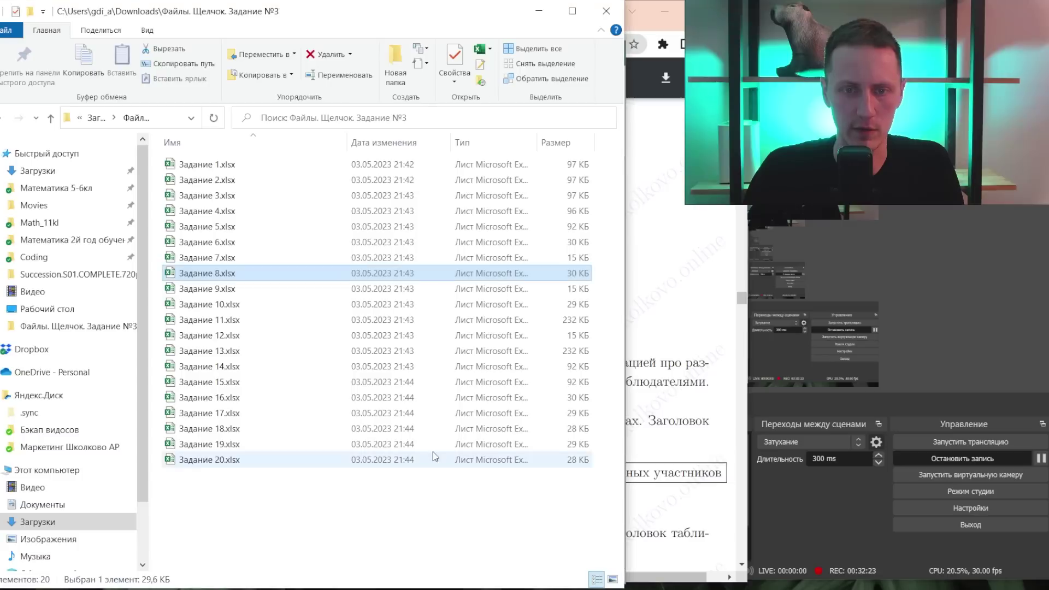
key(alt+Tab)
click(659, 270)
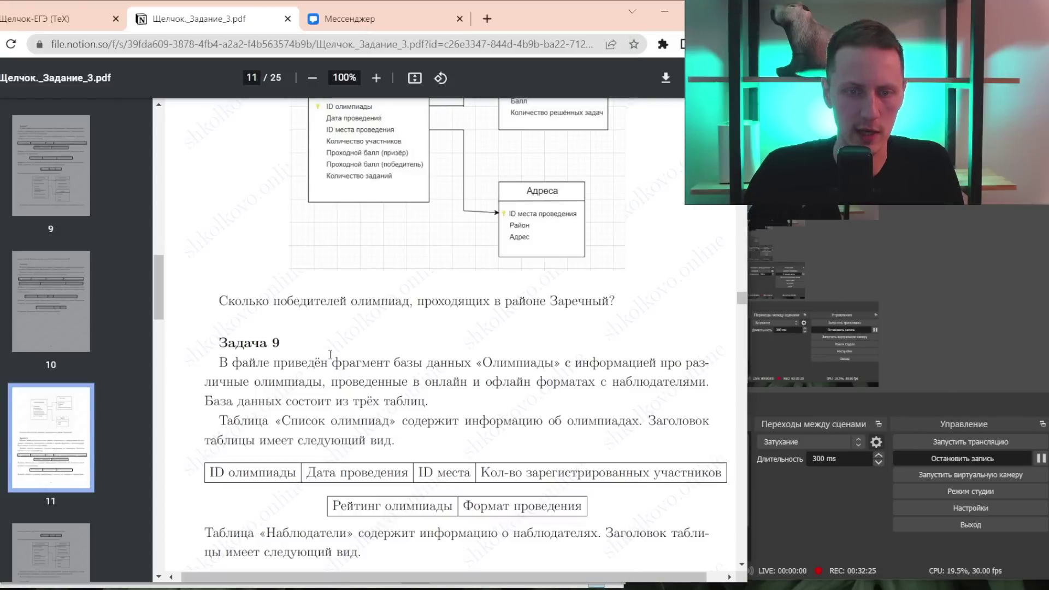
key(alt+Tab)
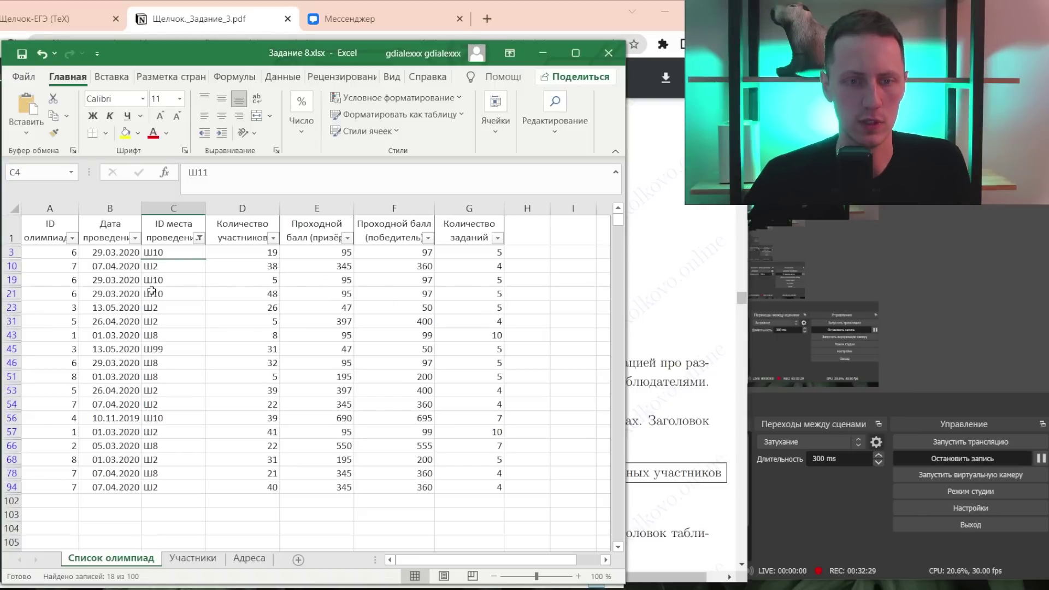
key(alt+Tab)
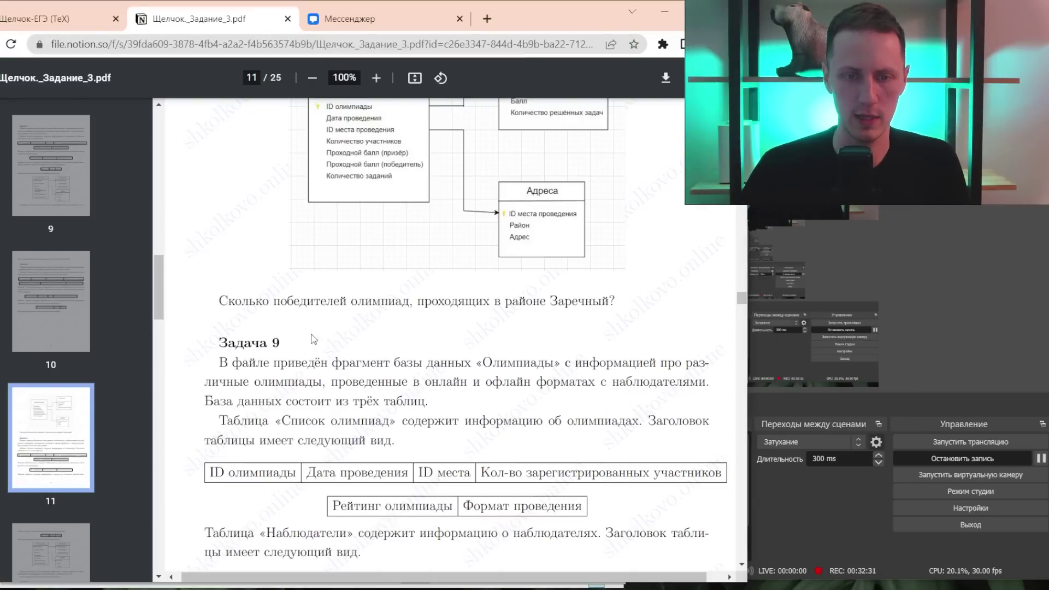
key(alt+Tab)
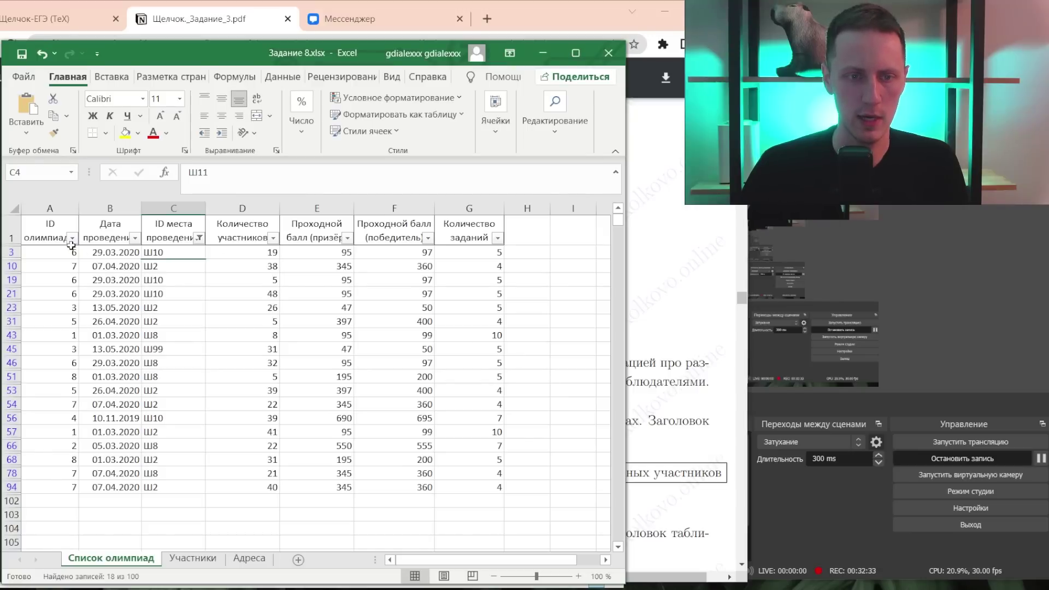
- Copy the filtered Список олимпиад table with its headers into a new sheet, Лист1
click(64, 254)
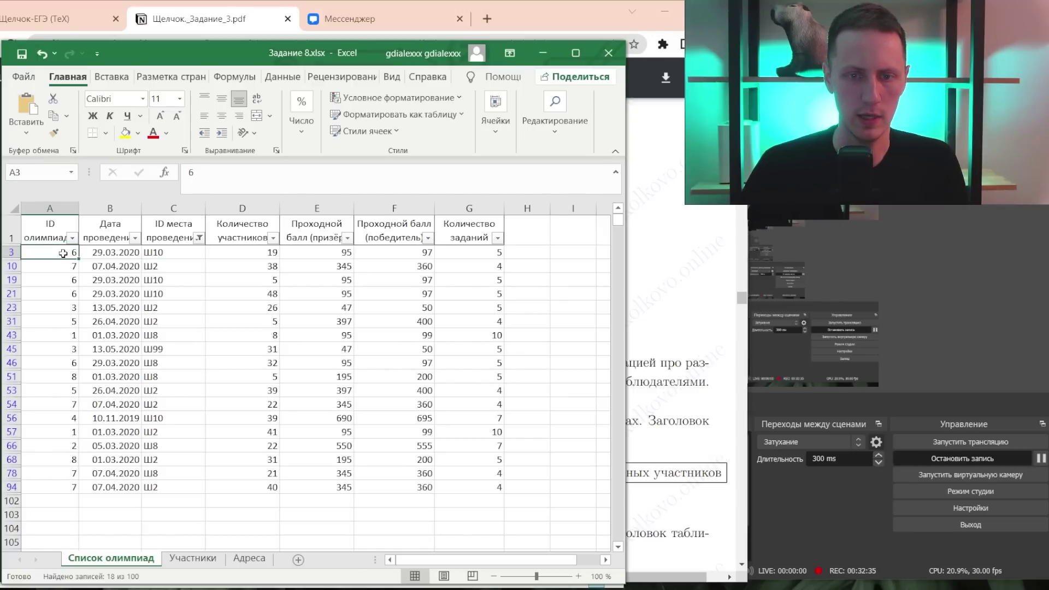
drag(63, 253, 476, 492)
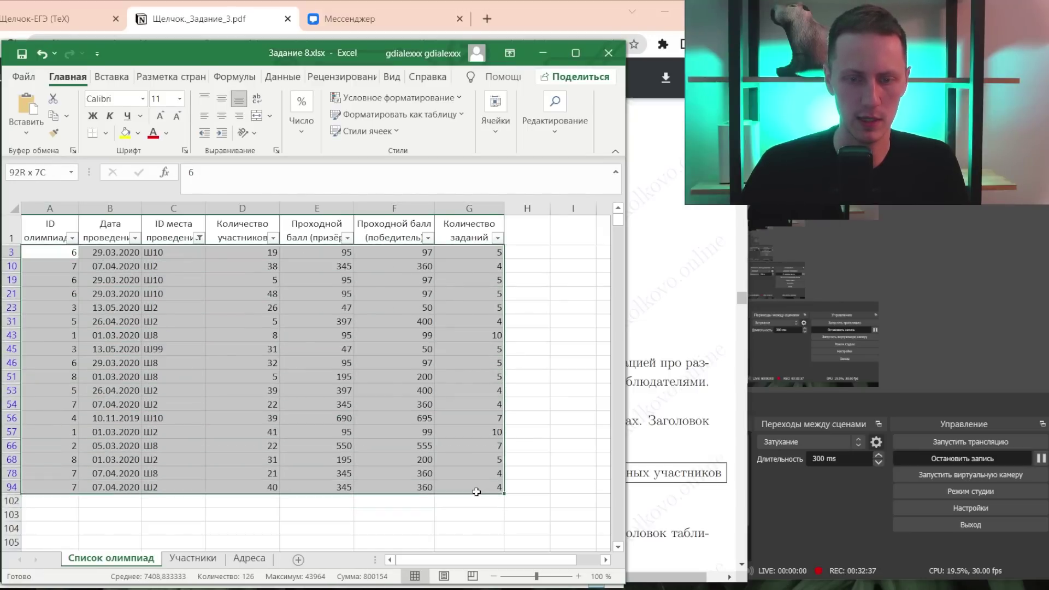
key(ctrl+c)
click(298, 560)
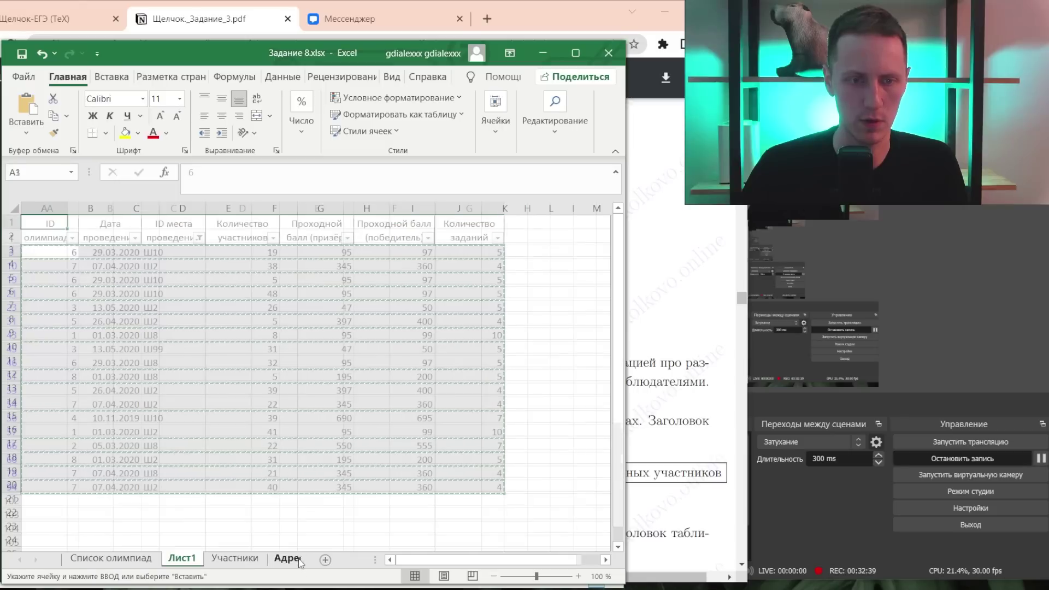
click(111, 557)
drag(49, 230, 494, 508)
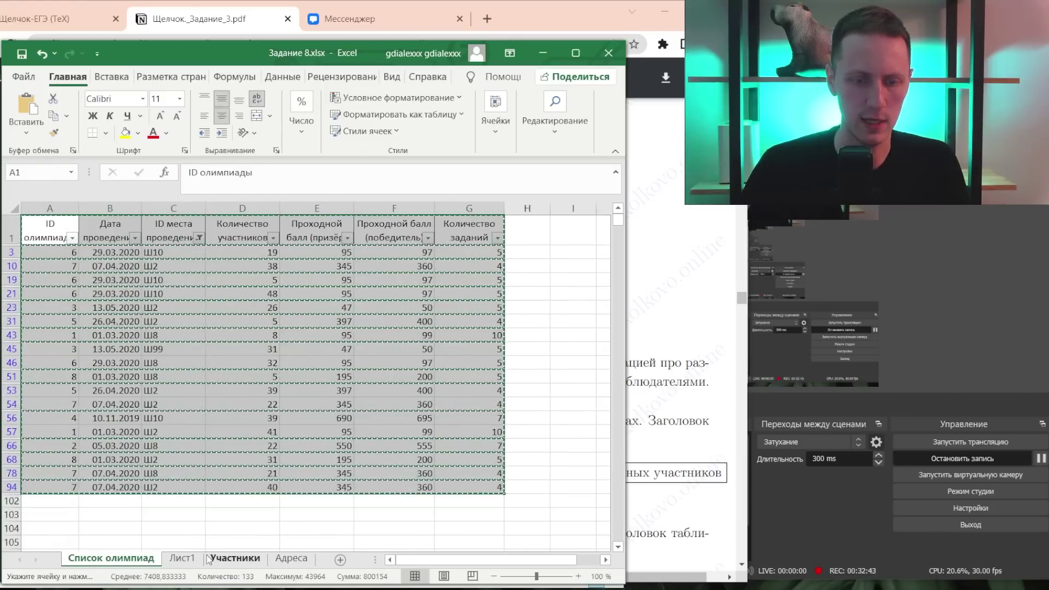
click(190, 561)
key(ctrl+v)
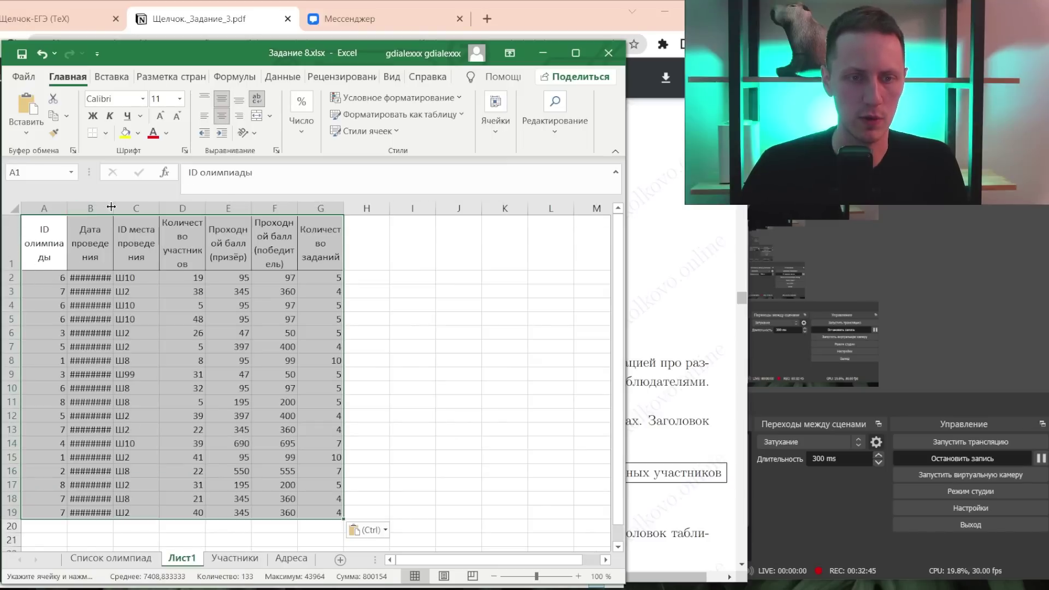
drag(111, 206, 142, 207)
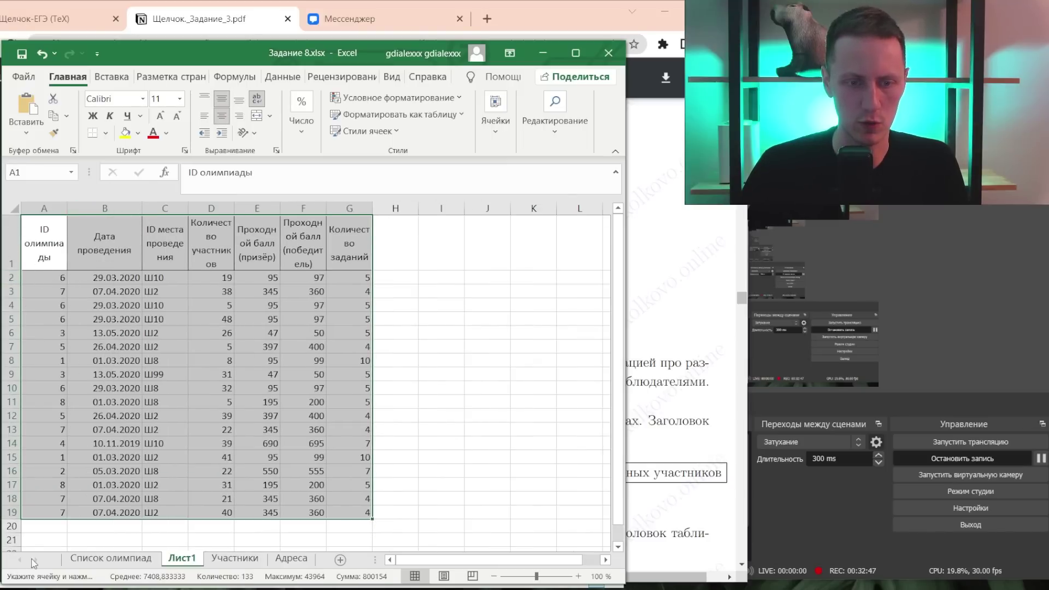
click(107, 508)
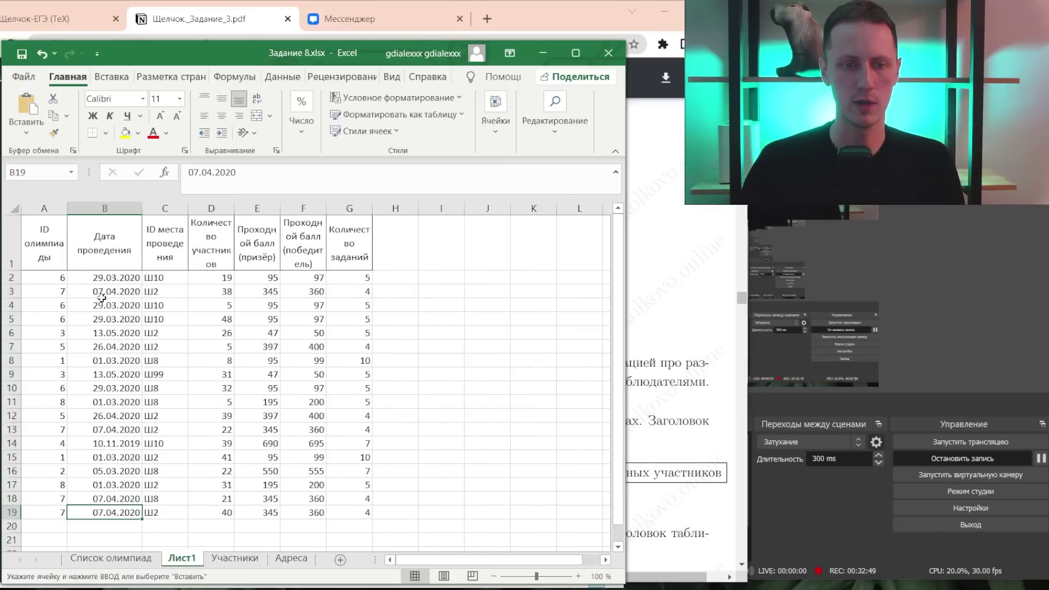
- Delete columns B, C, D and G from Лист1
click(105, 208)
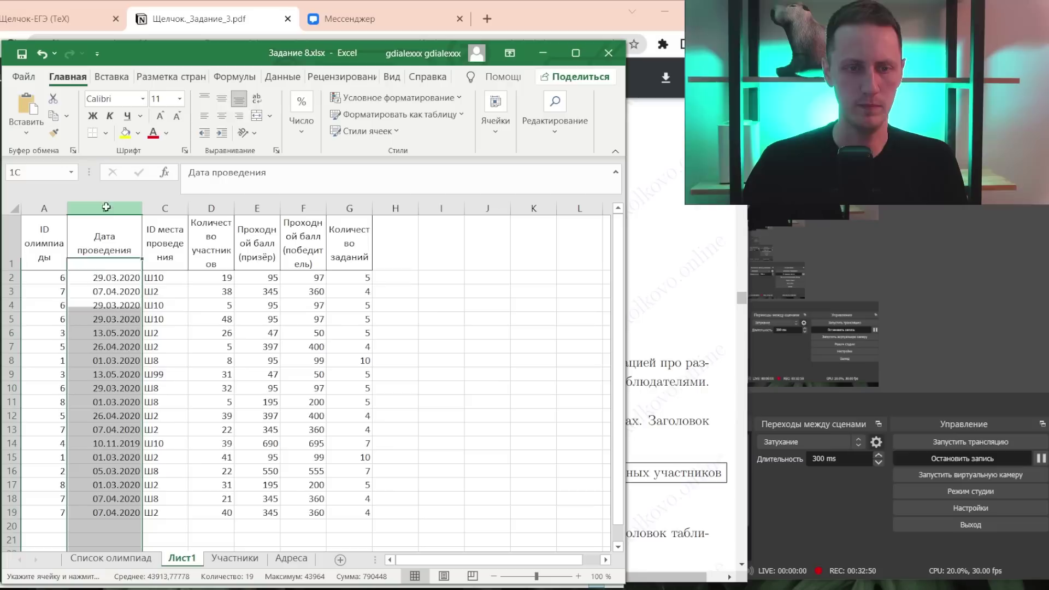
ctrl+click(165, 208)
ctrl+click(213, 208)
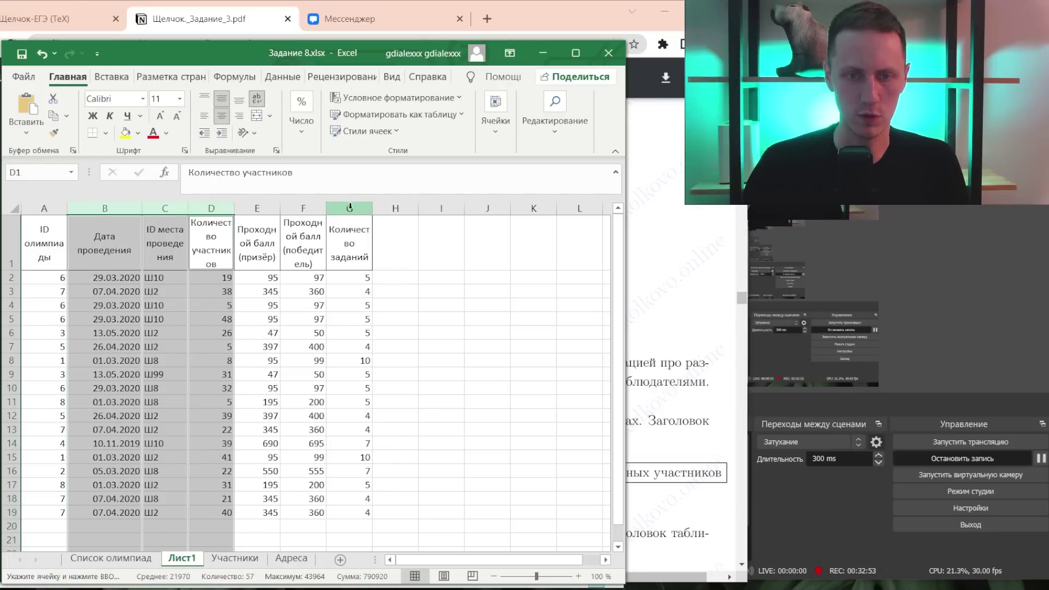
ctrl+click(349, 208)
right_click(349, 208)
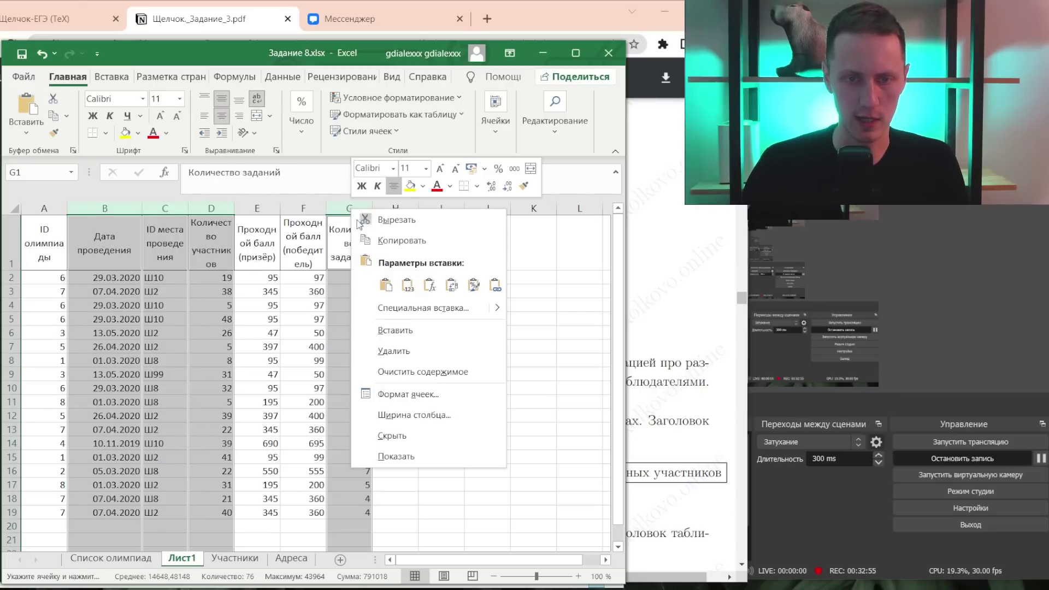
click(425, 341)
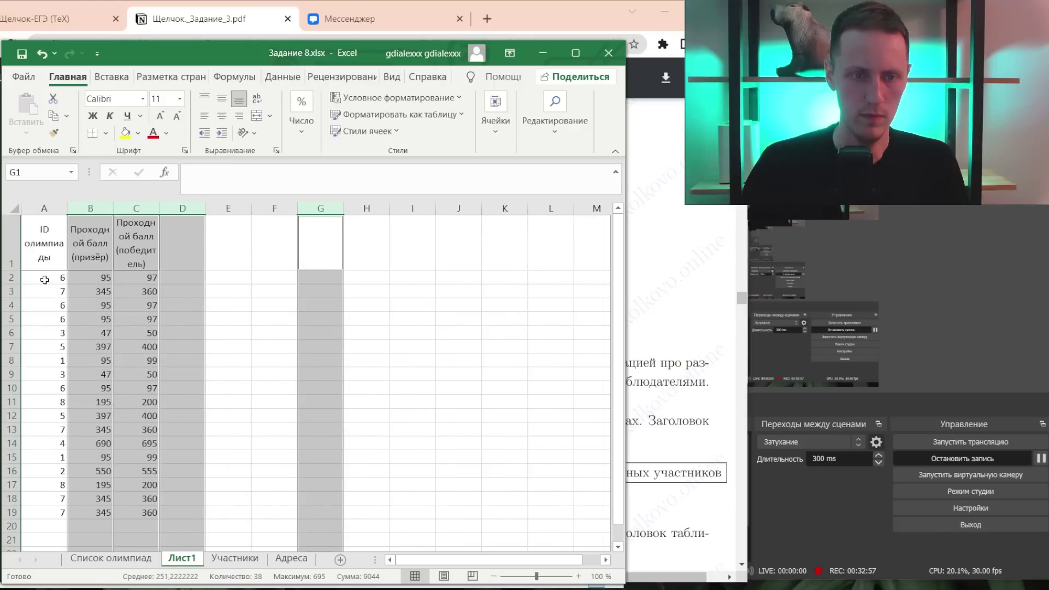
- Remove duplicate rows from the Лист1 data, leaving 8 unique olympiads
drag(44, 283, 147, 281)
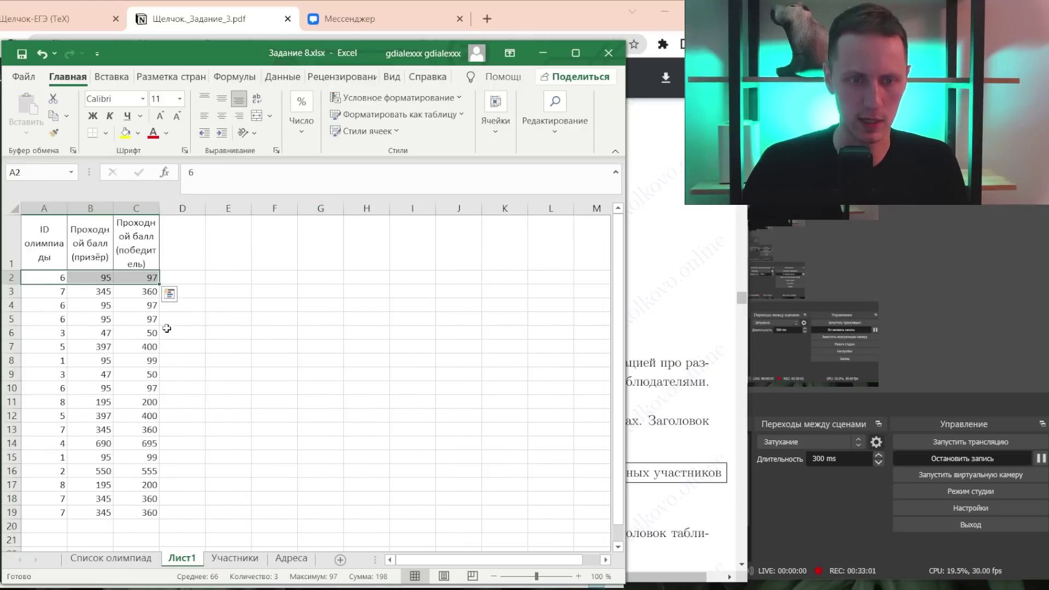
key(ctrl+shift+Down)
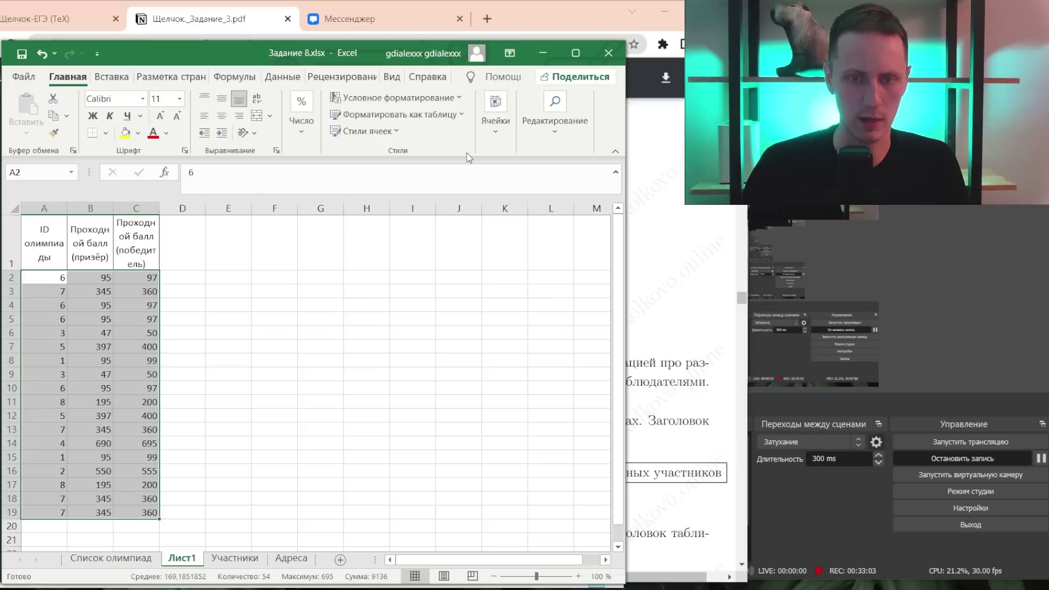
click(282, 76)
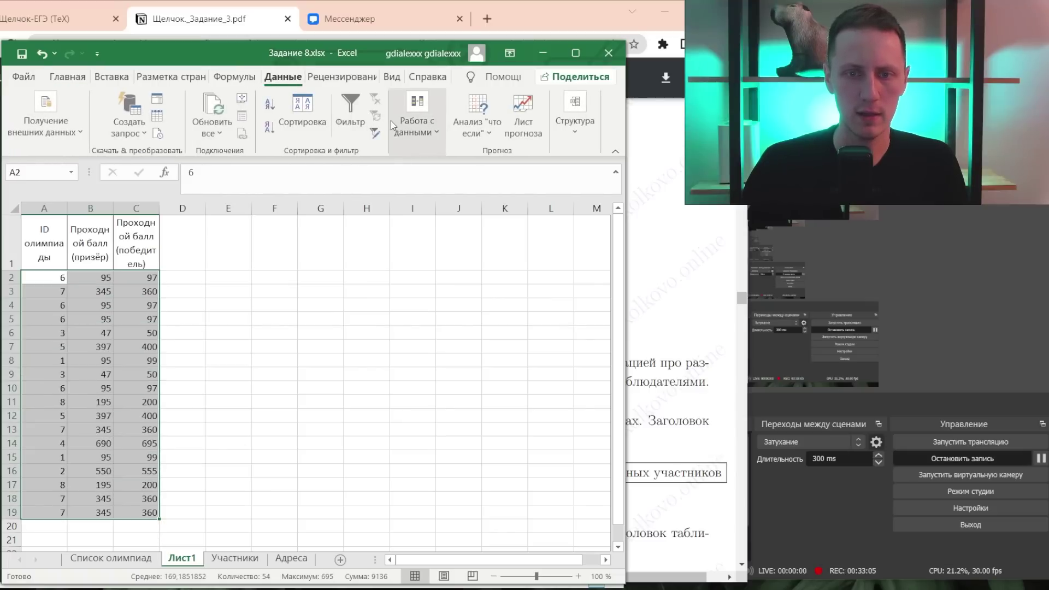
click(416, 121)
click(529, 188)
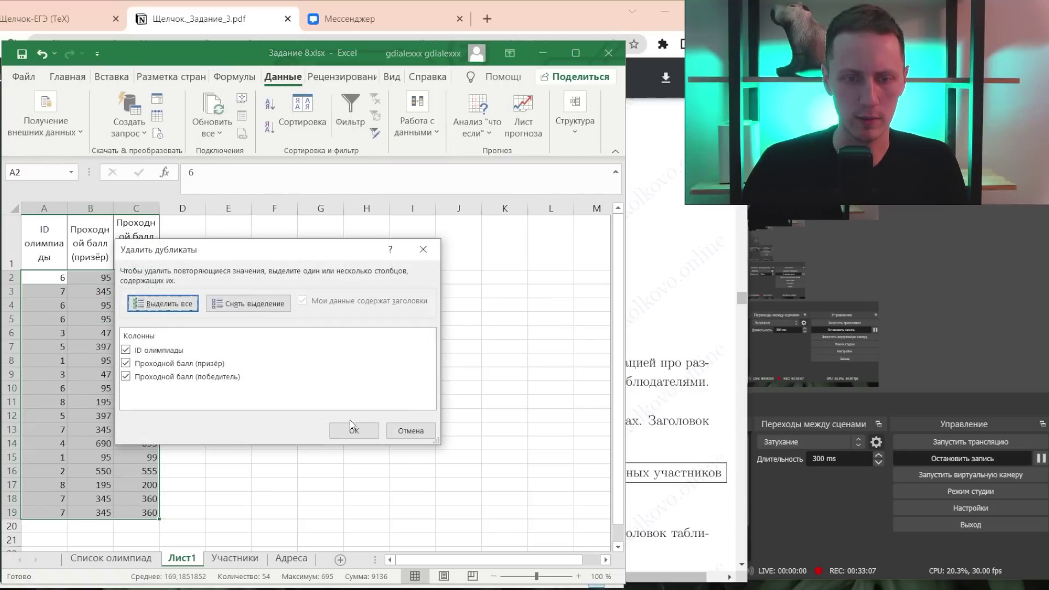
click(353, 429)
click(485, 342)
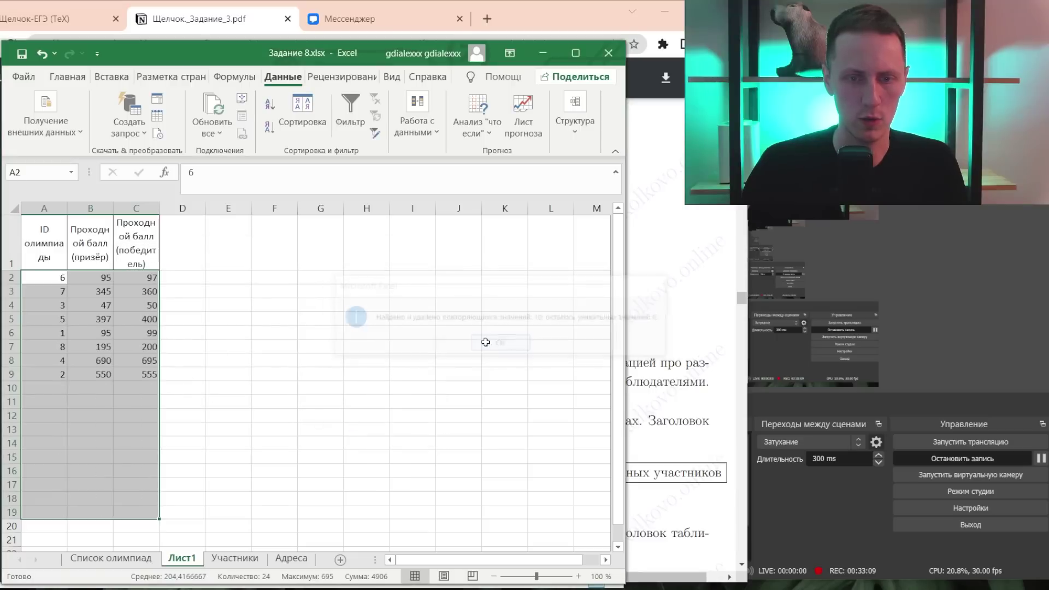
drag(51, 277, 147, 374)
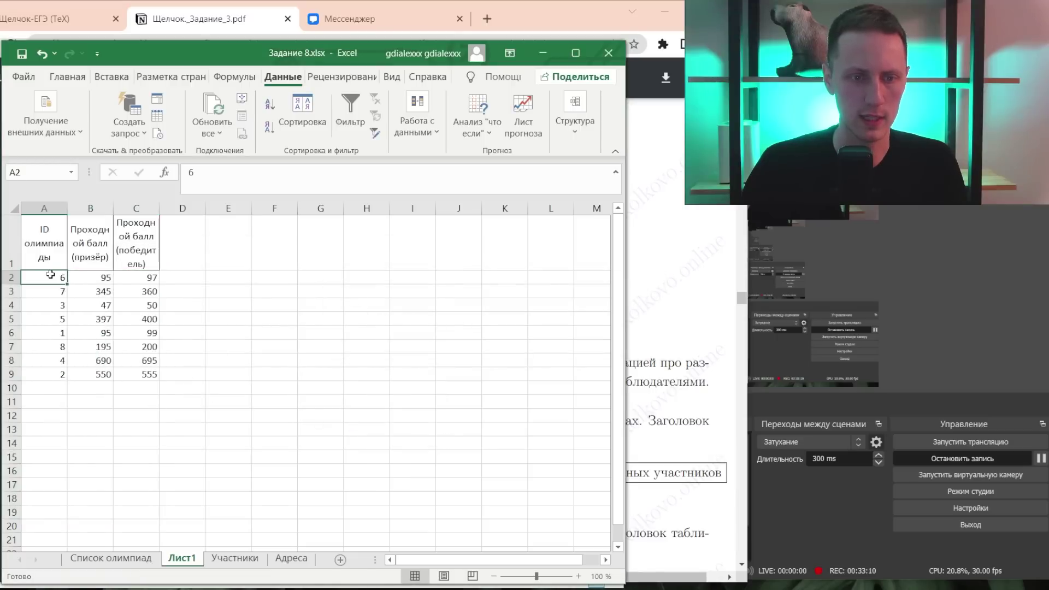
click(324, 371)
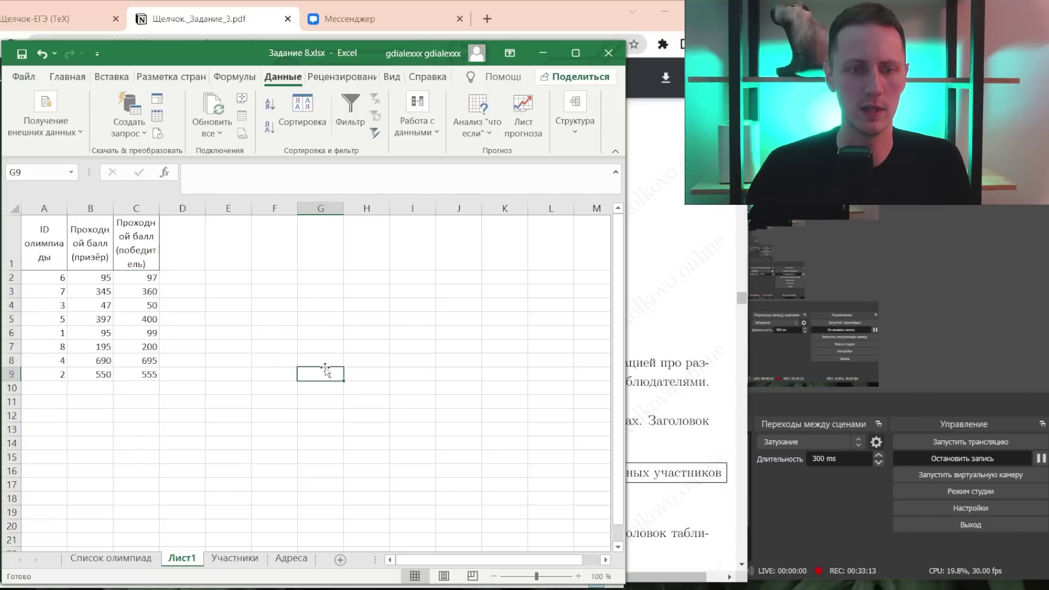
- Delete column B, the призёр passing score, keeping ID олимпиады and the победитель score
click(90, 208)
right_click(91, 208)
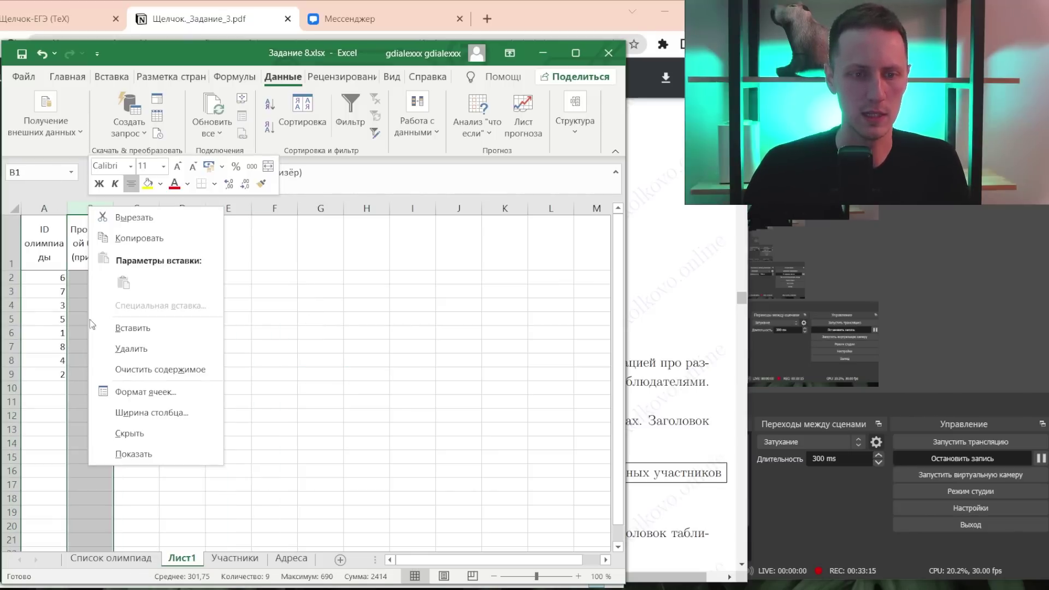
click(139, 351)
click(41, 238)
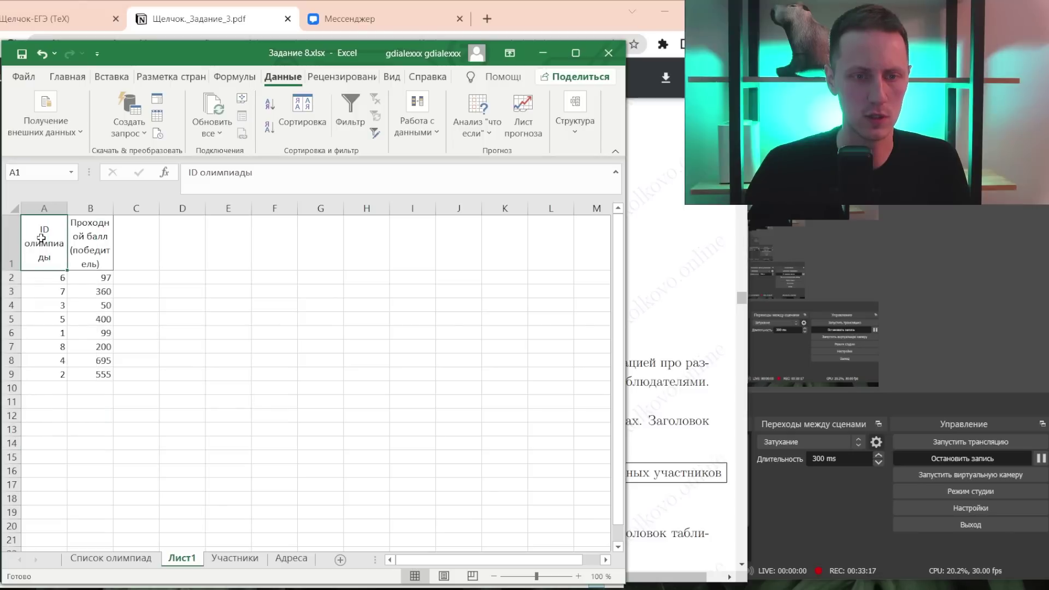
drag(65, 276, 87, 371)
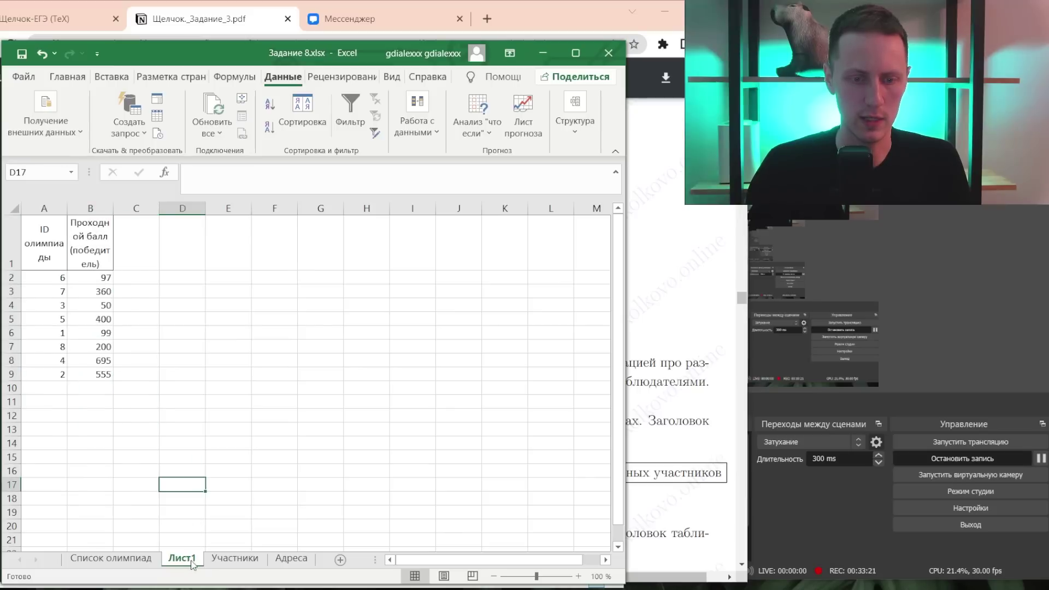
double_click(193, 559)
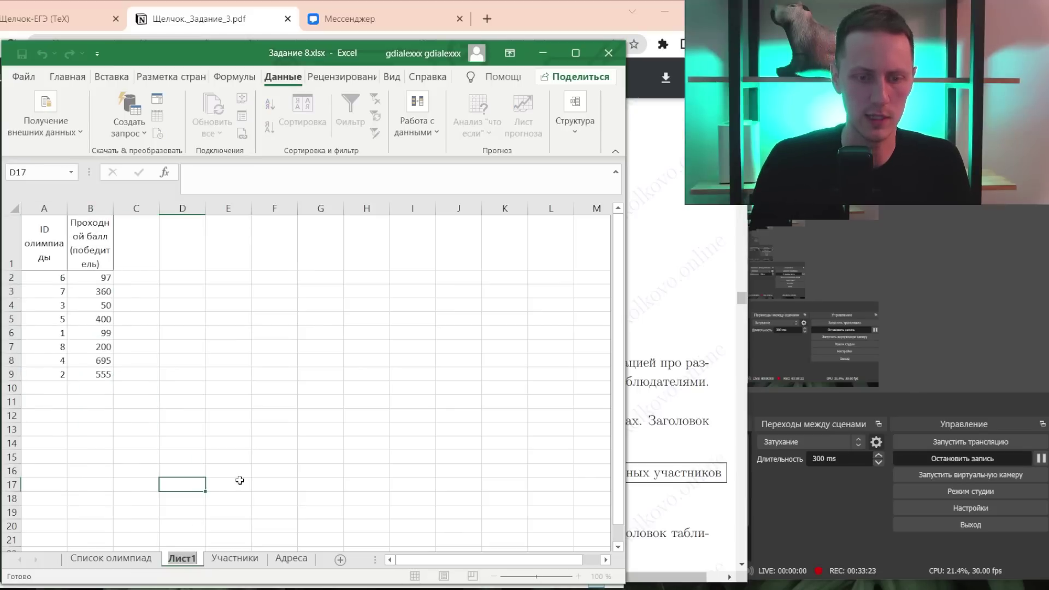
- Rename the Лист1 sheet to Баллы
text(Баллы)
key(Return)
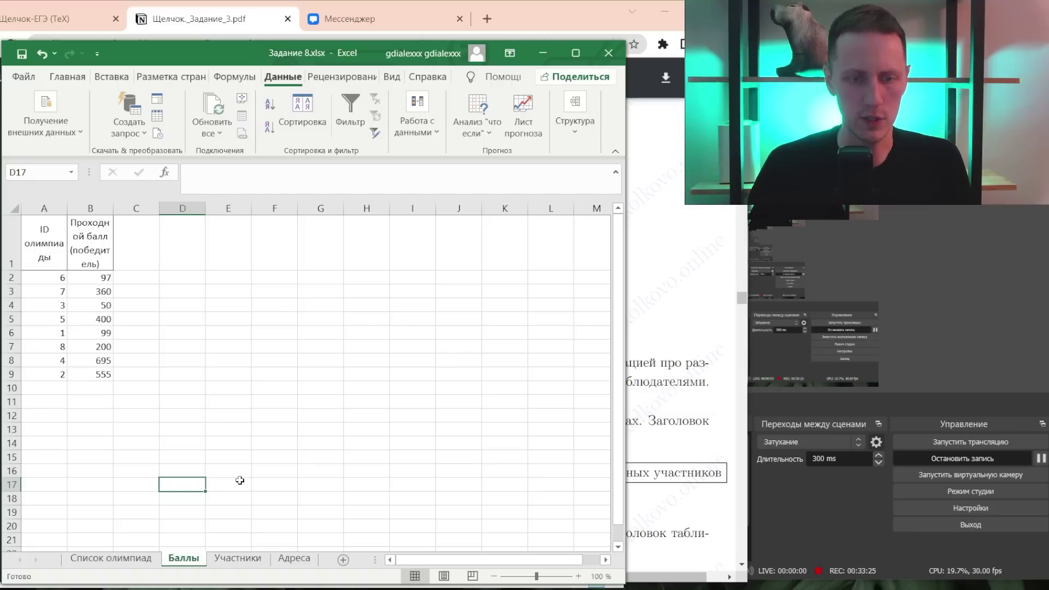
drag(56, 283, 93, 374)
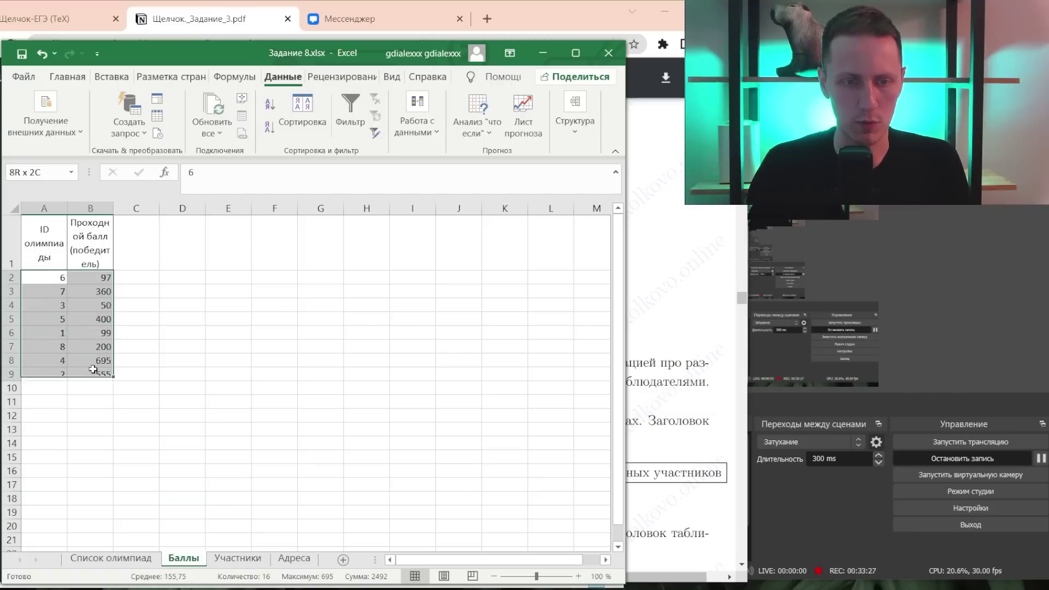
- Add the heading Проходной балл in cell E1 of the Участники sheet
click(237, 559)
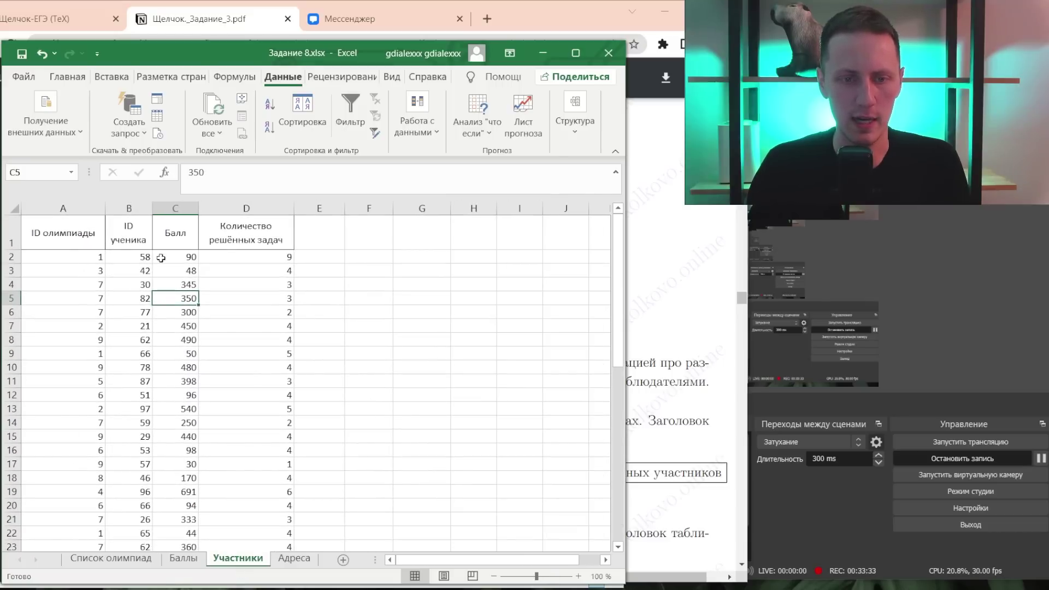
click(328, 255)
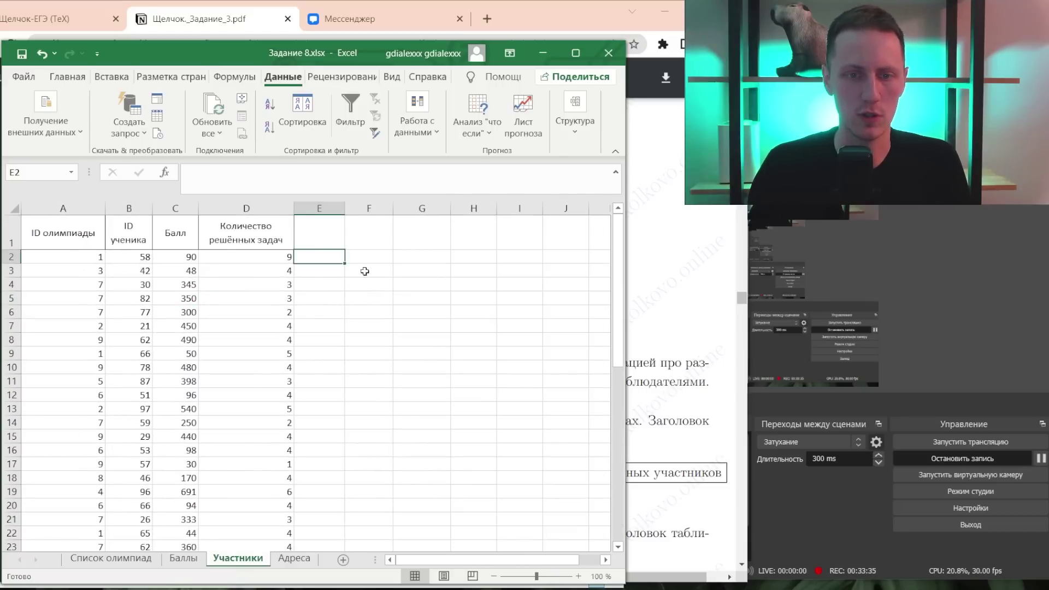
key(Up)
text(G)
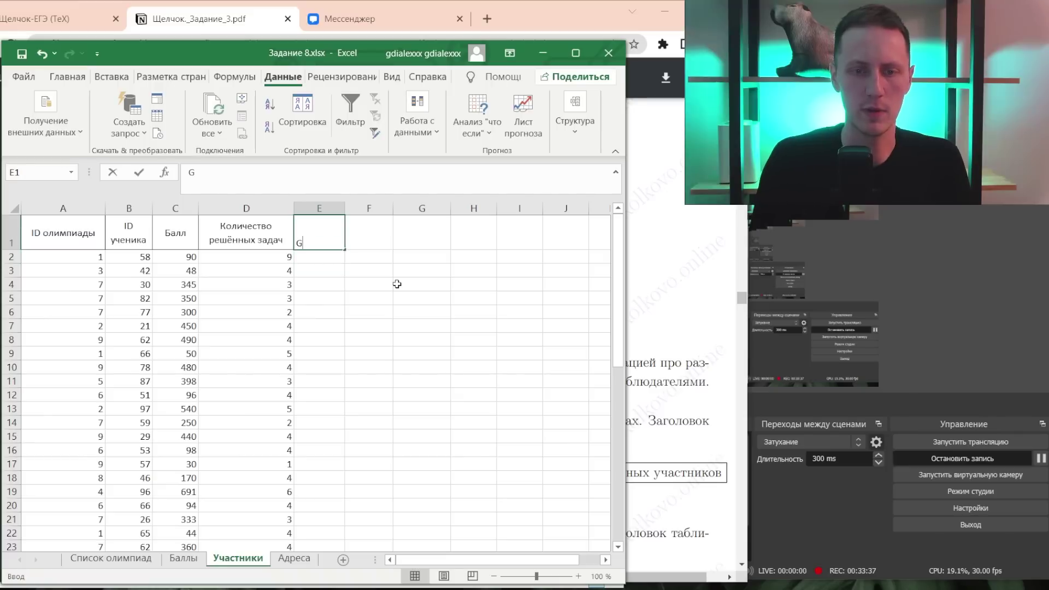
text(h)
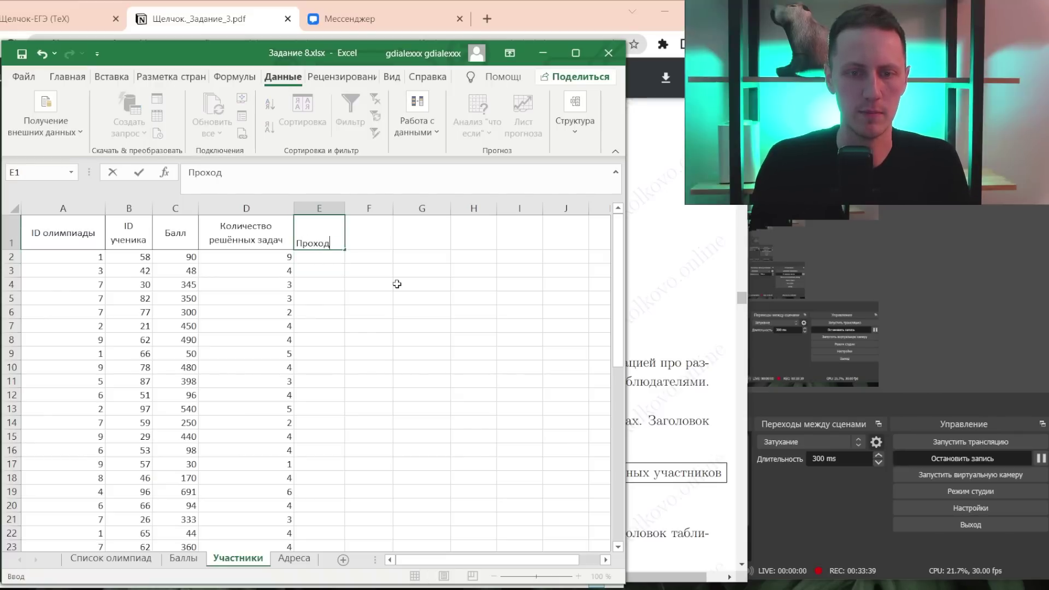
text(ной балл)
key(Return)
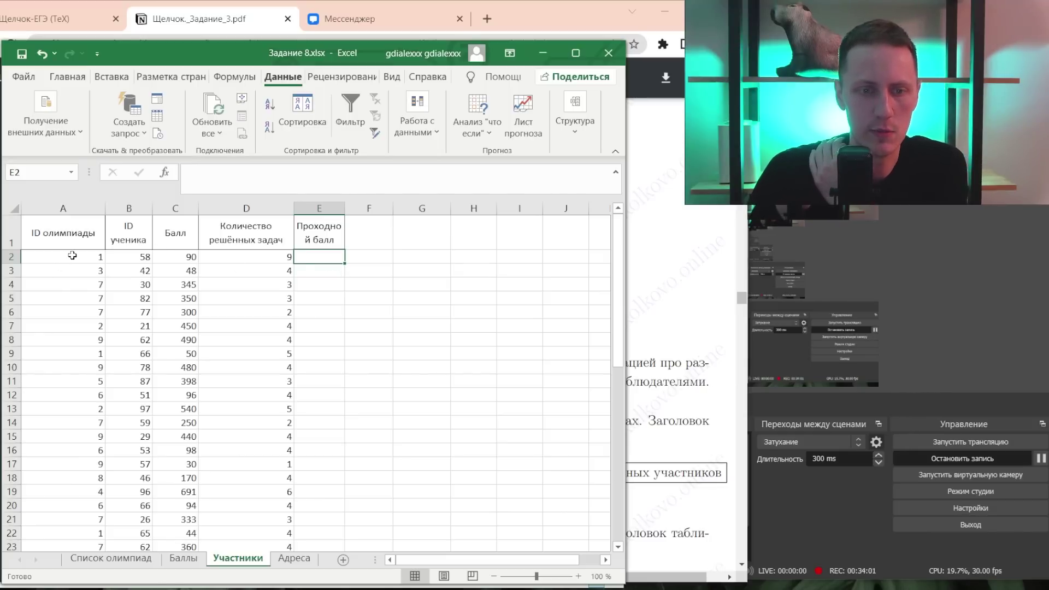
- Check the olympiad ID and passing score rows on the Баллы sheet
click(196, 561)
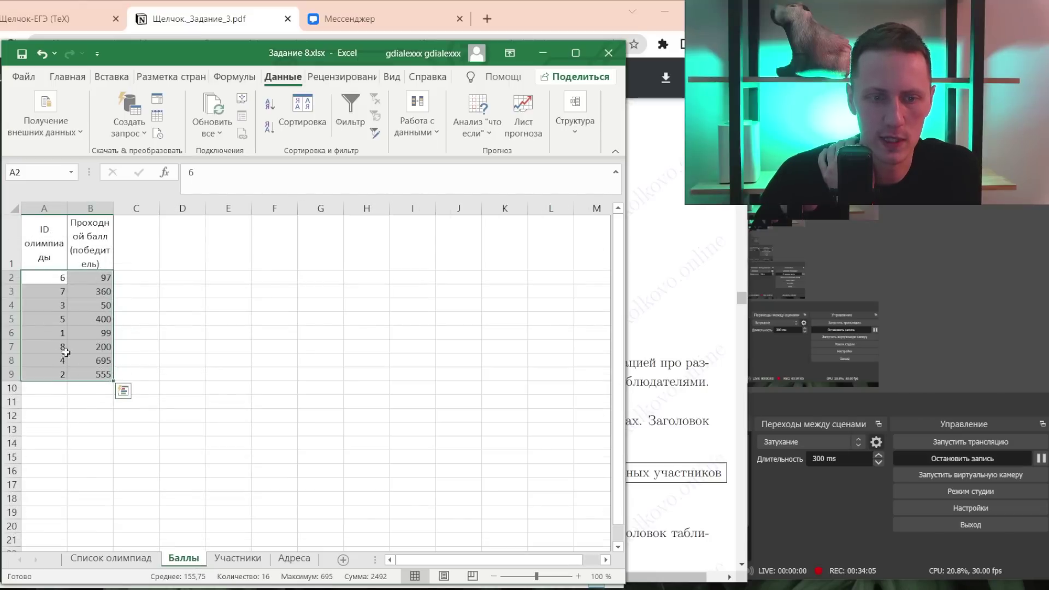
click(43, 335)
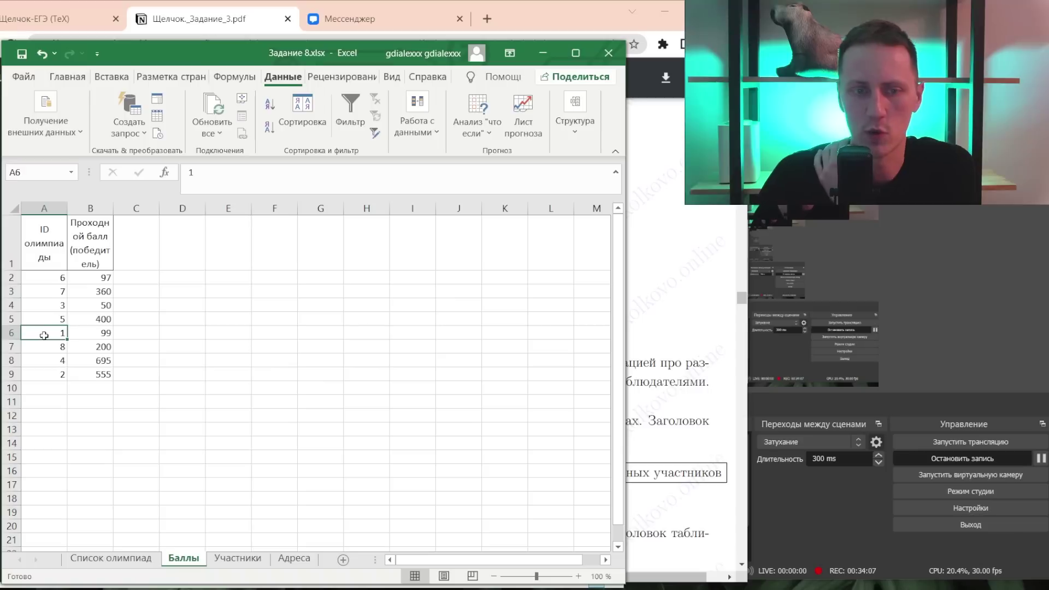
click(95, 332)
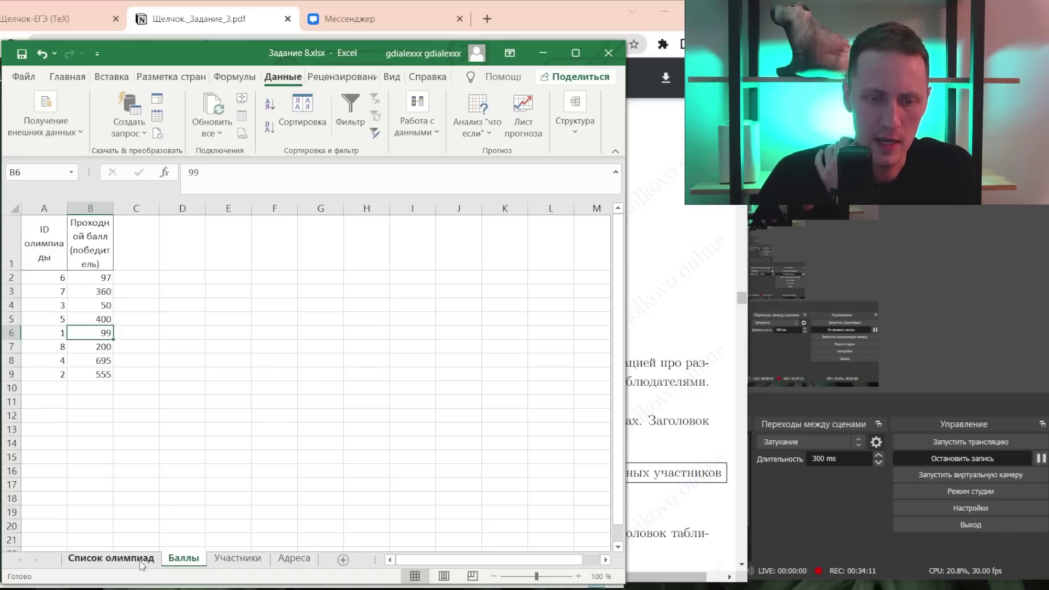
click(213, 556)
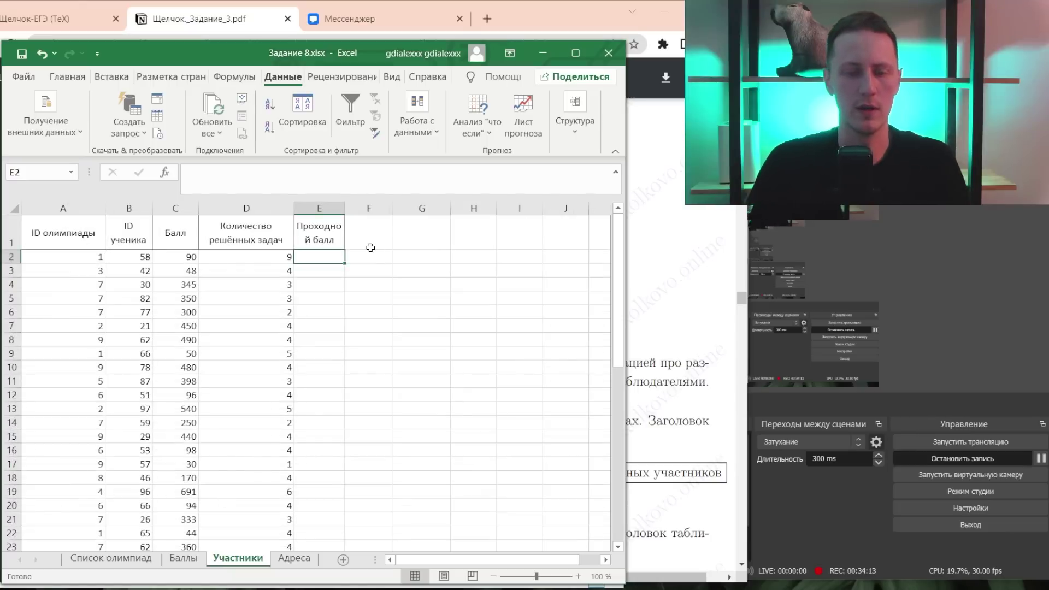
- Enter =СУММЕСЛИ(Баллы!A:A; Участники!C2; Баллы!B:B) in Участники E2, which returns 0
text(=)
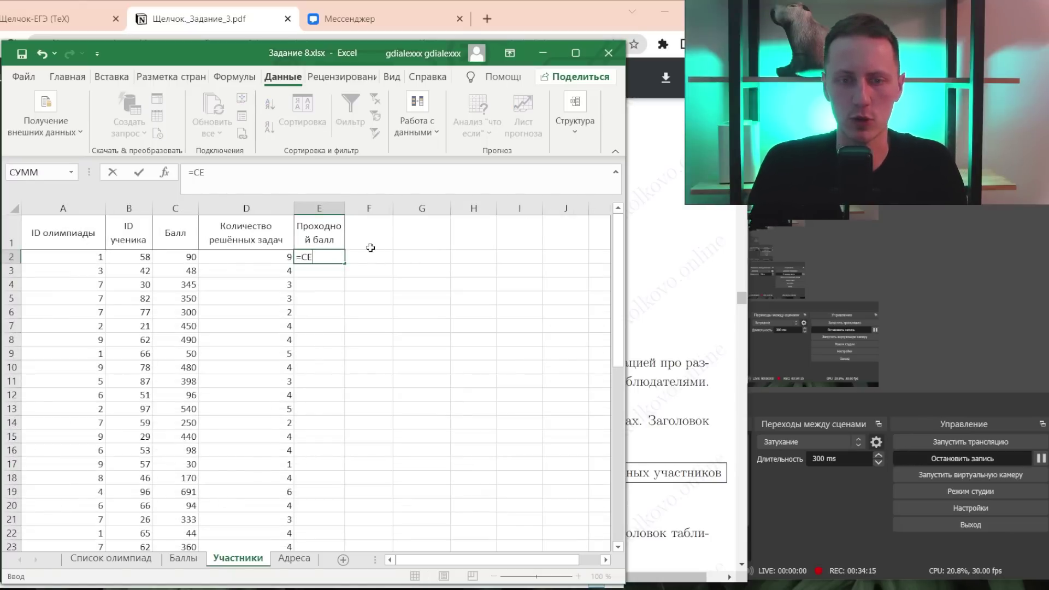
text(СУММЕСЛИ)
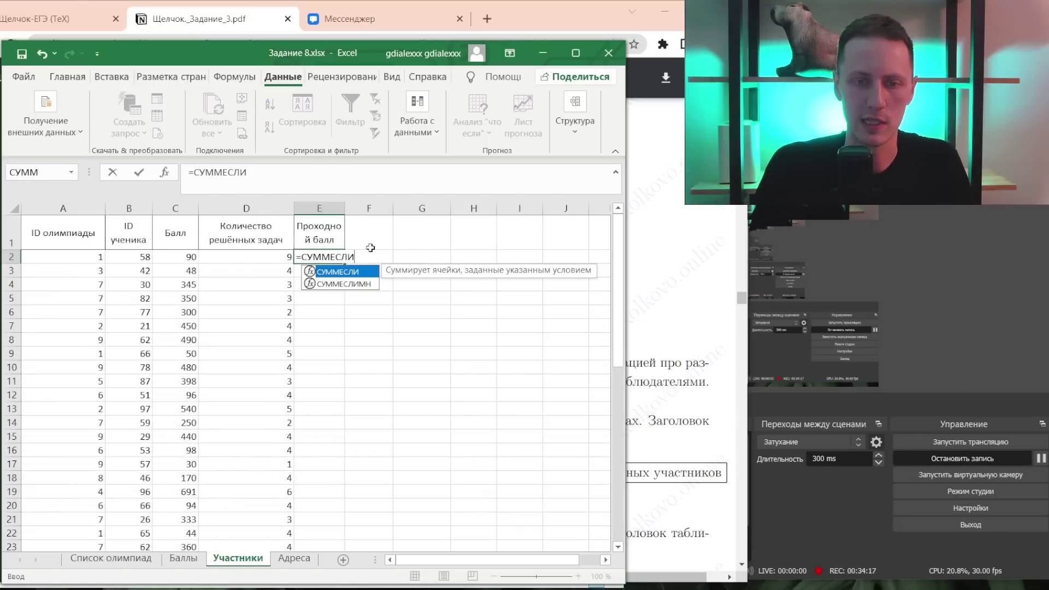
text(()
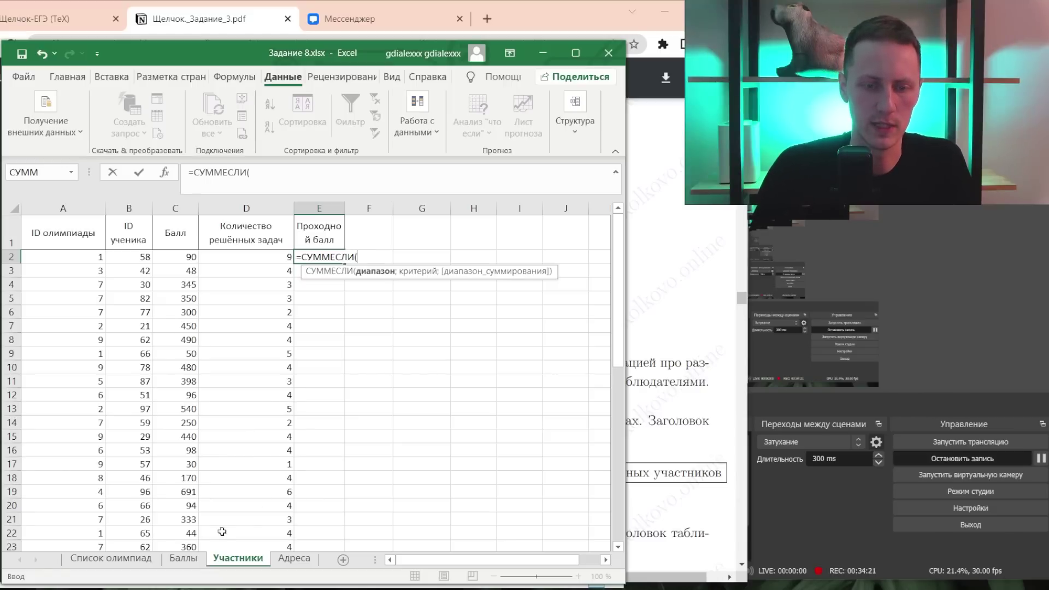
click(183, 558)
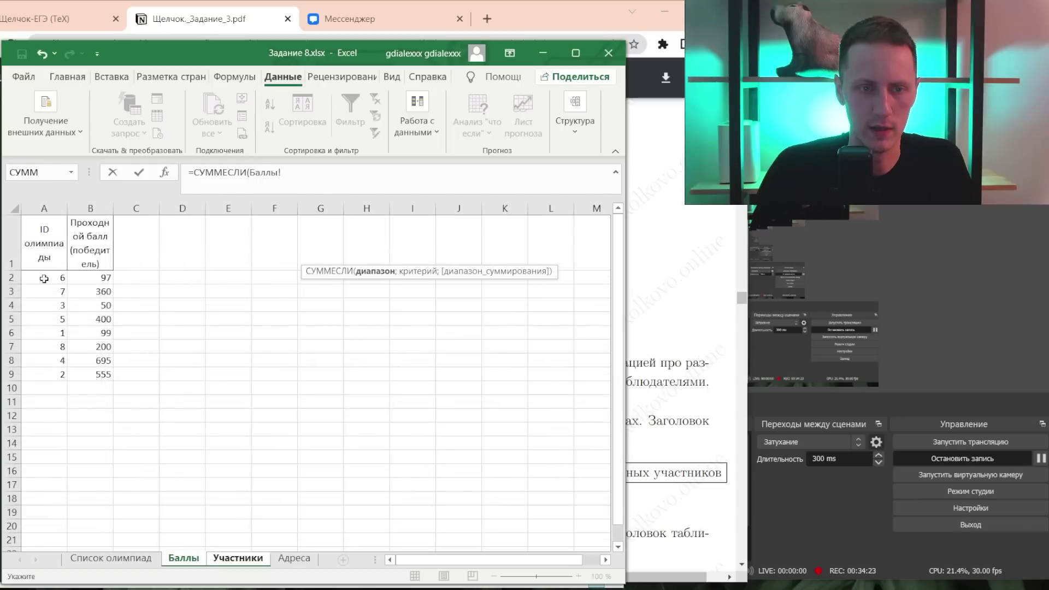
drag(43, 279, 49, 375)
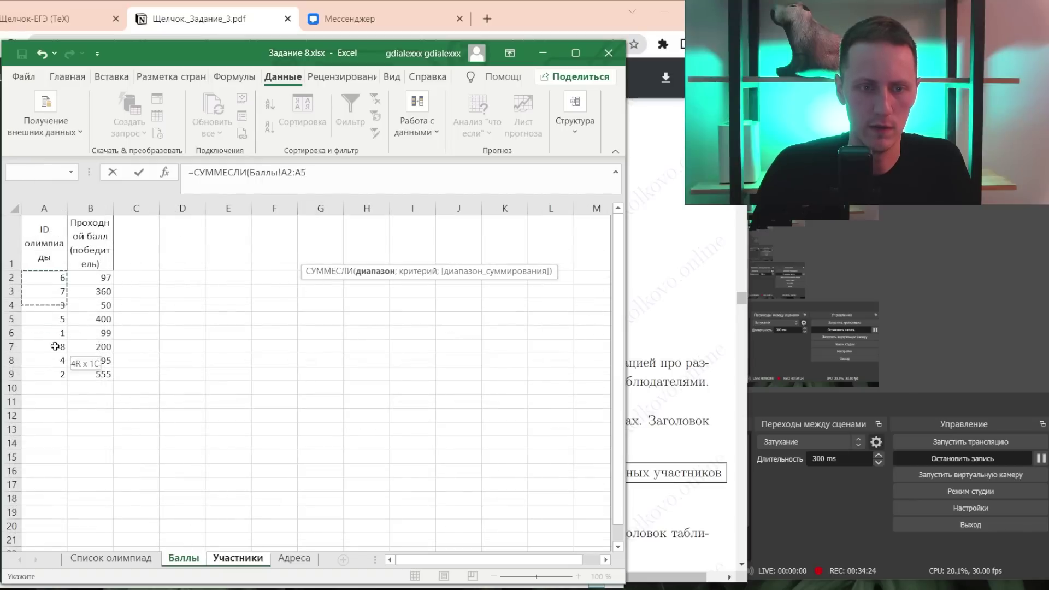
click(287, 172)
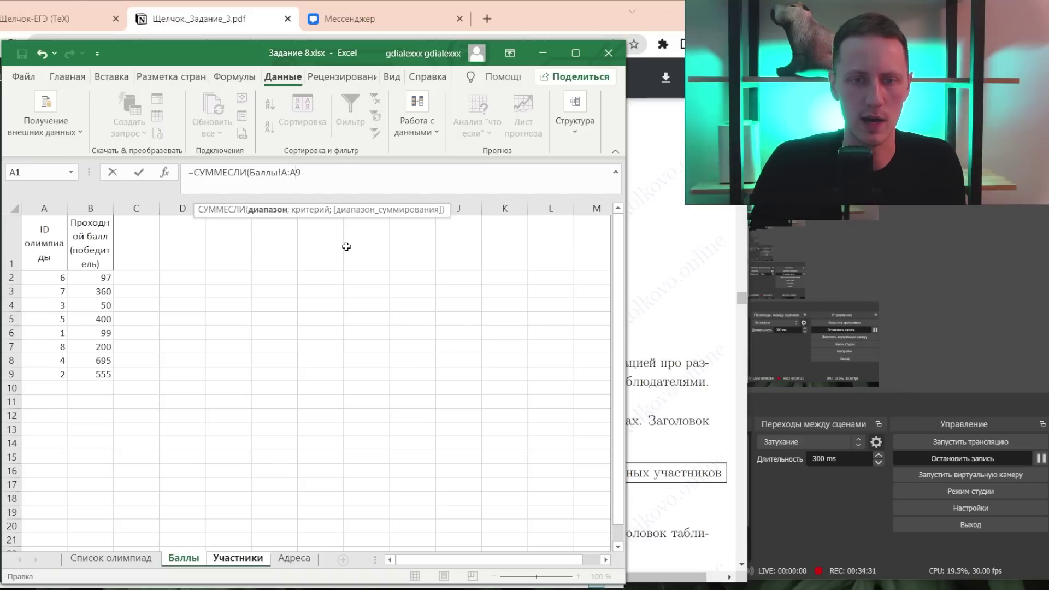
key(Delete)
text(;)
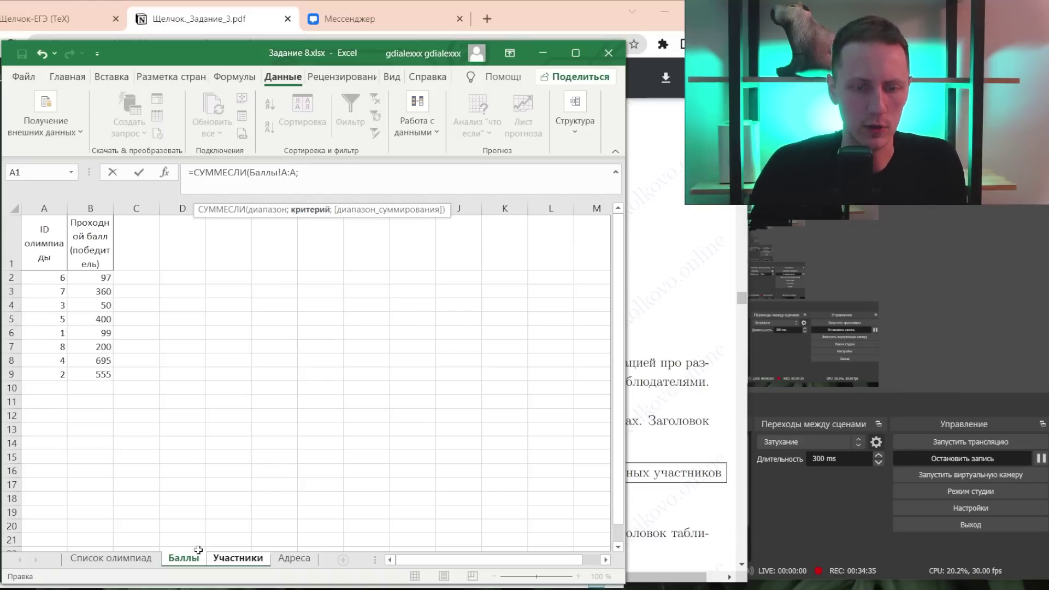
click(222, 563)
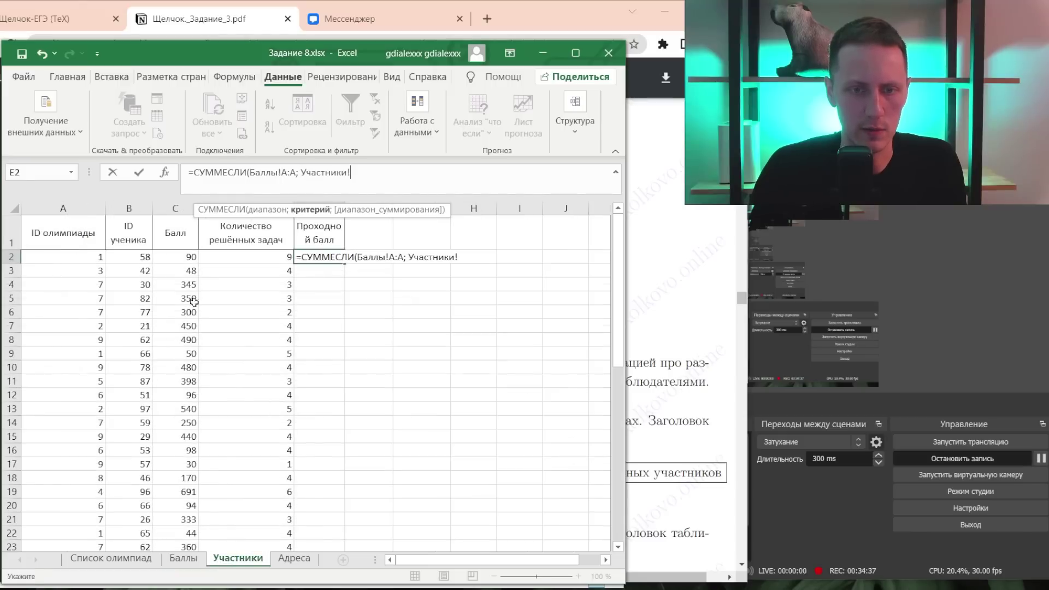
click(180, 257)
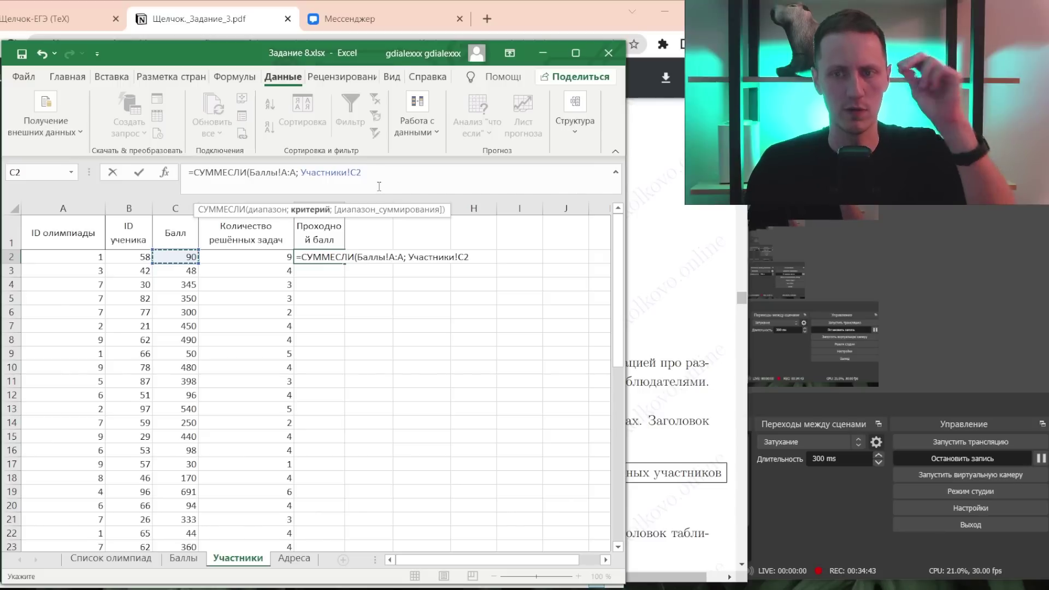
text(;)
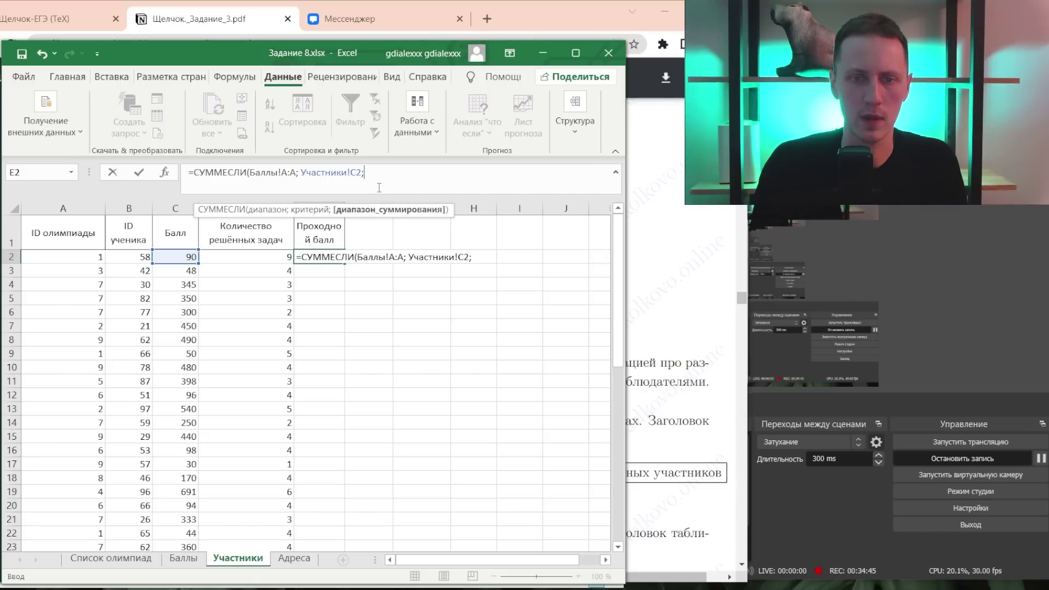
click(183, 557)
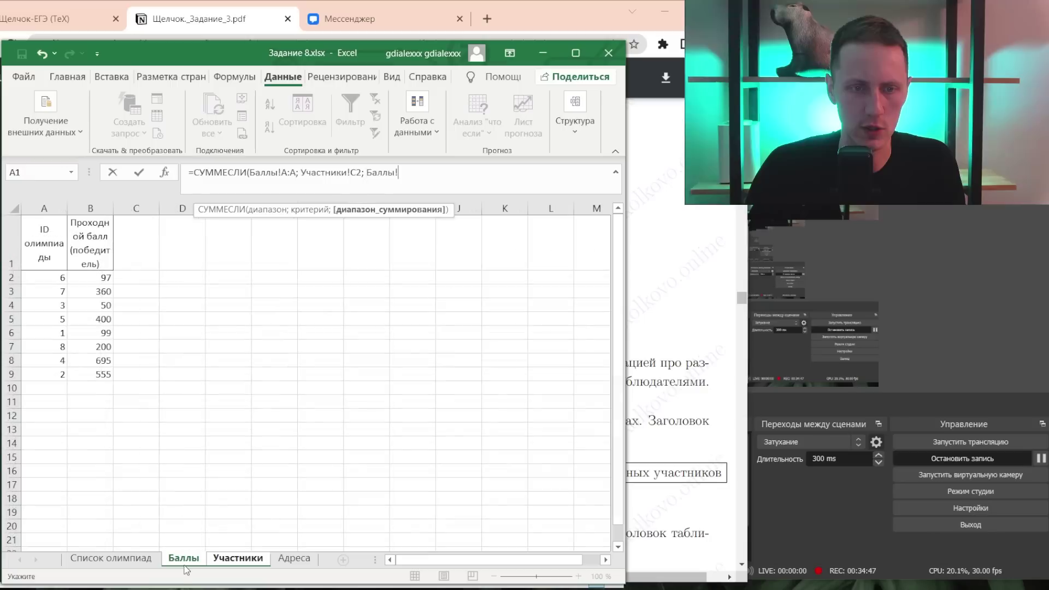
click(90, 213)
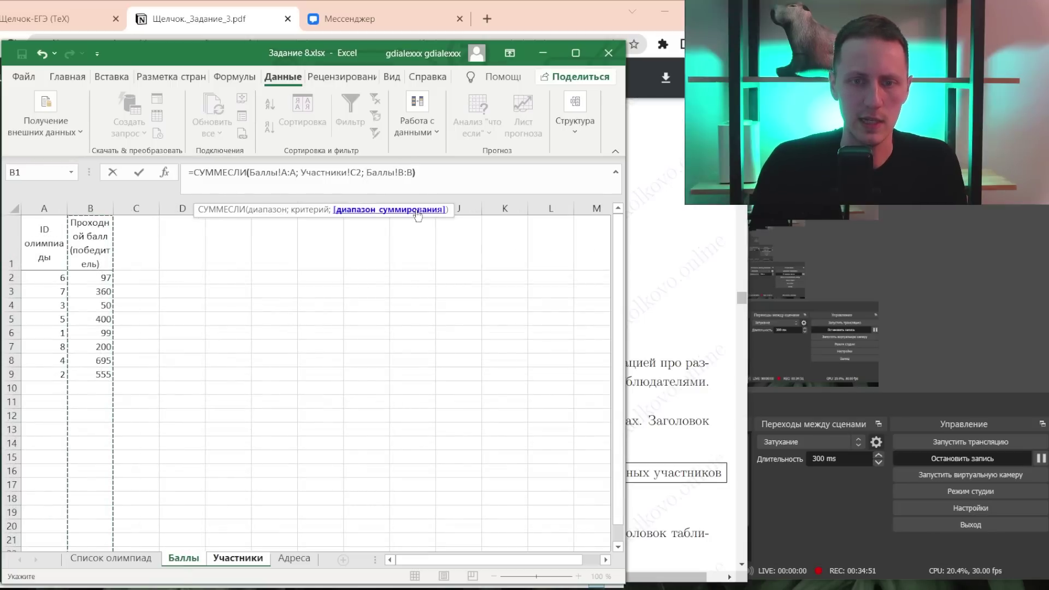
key(Return)
key(Up)
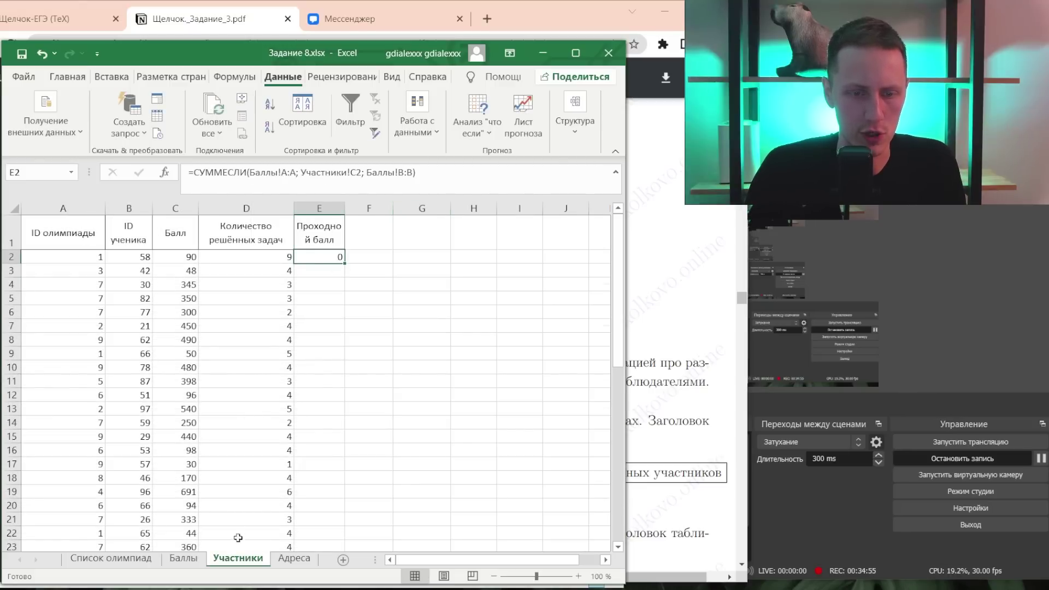
- Fix E2's SUMIF formula so its criterion references A2 instead of C2
click(186, 558)
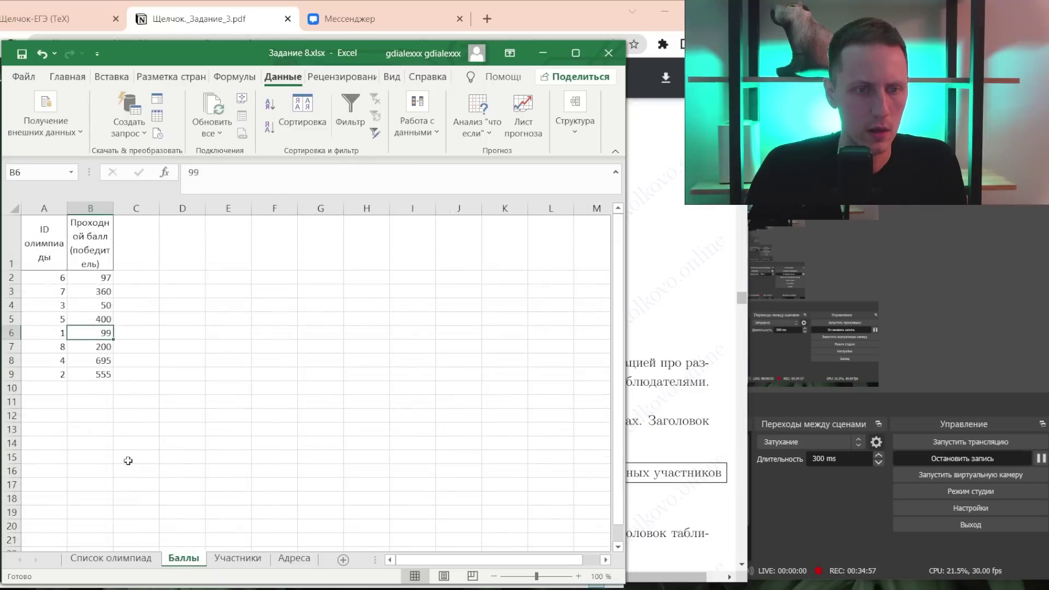
click(238, 558)
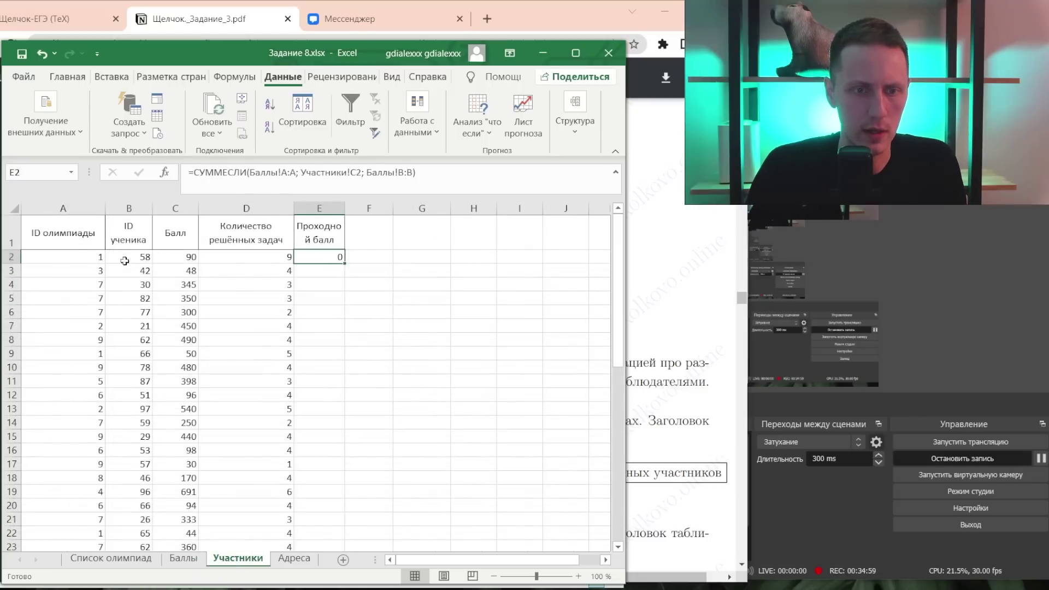
click(176, 258)
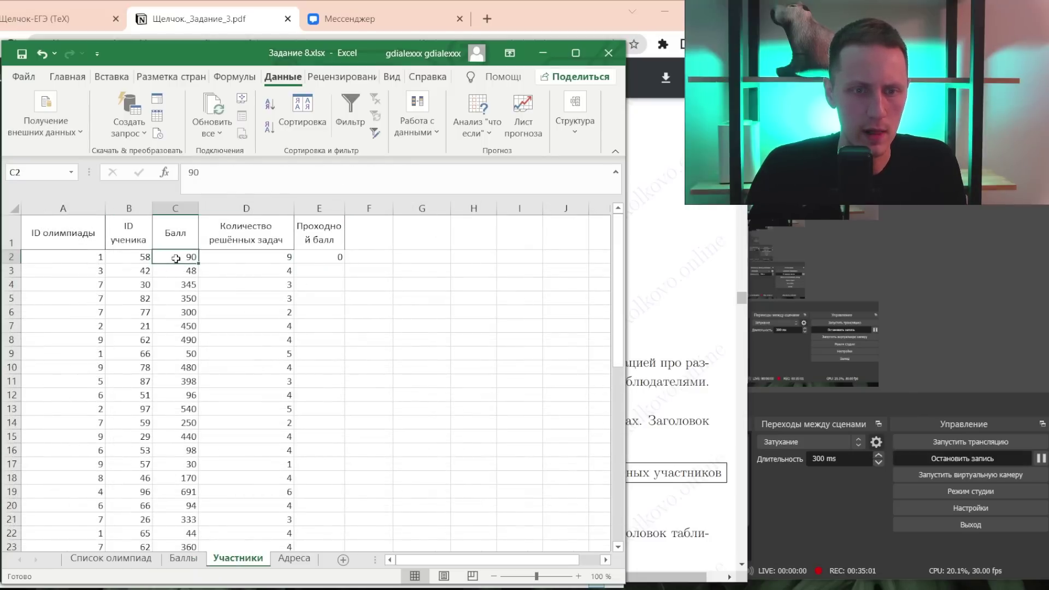
click(316, 257)
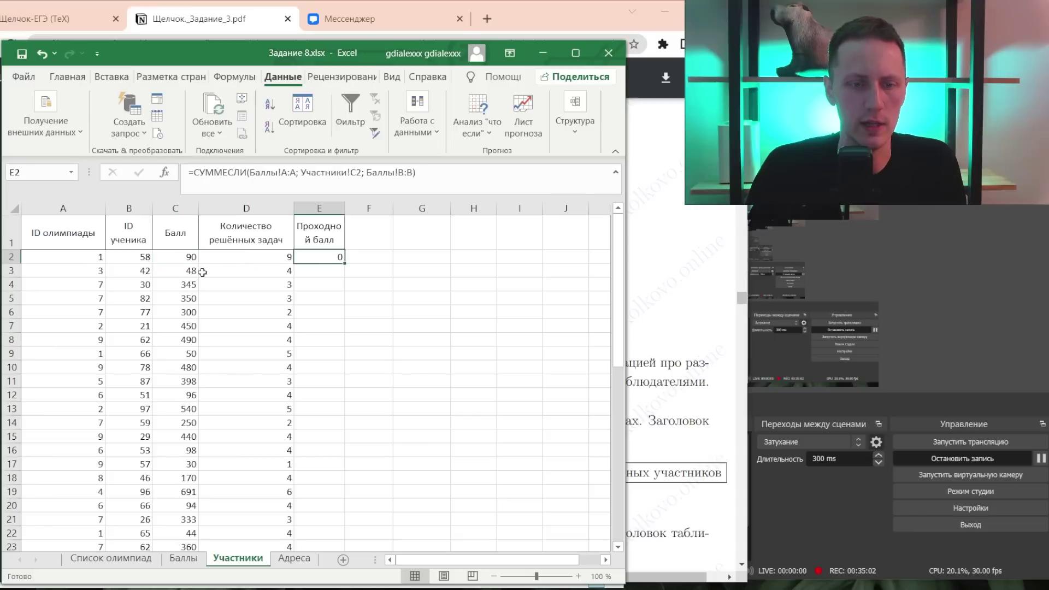
click(358, 171)
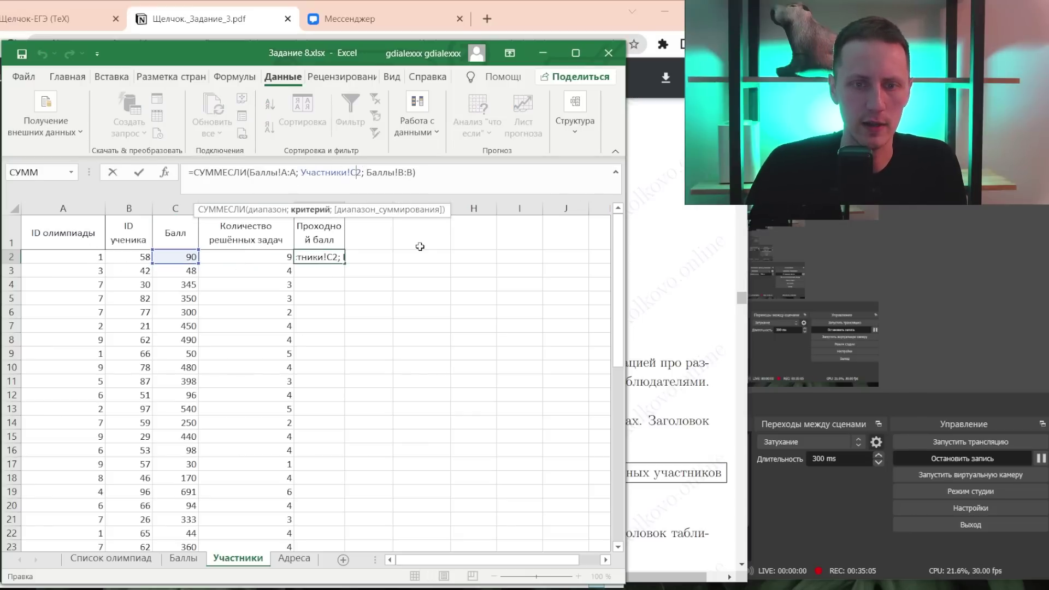
key(BackSpace)
text(A)
key(Return)
key(Up)
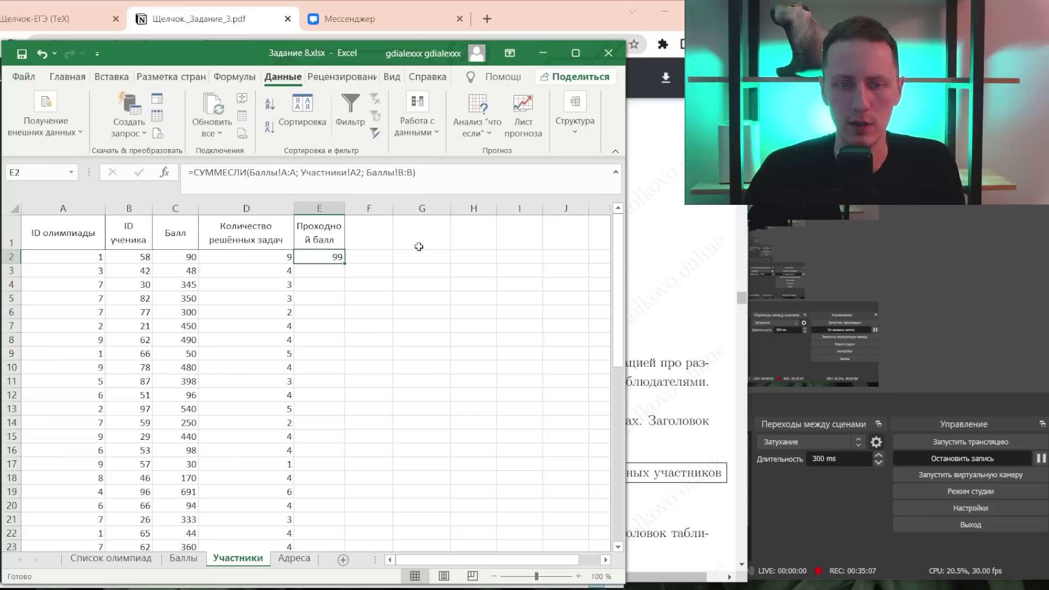
- Paste the E2 lookup formula row by row into E3:E6 and check the A-column references
key(Down)
key(ctrl+v)
key(Down)
key(ctrl+v)
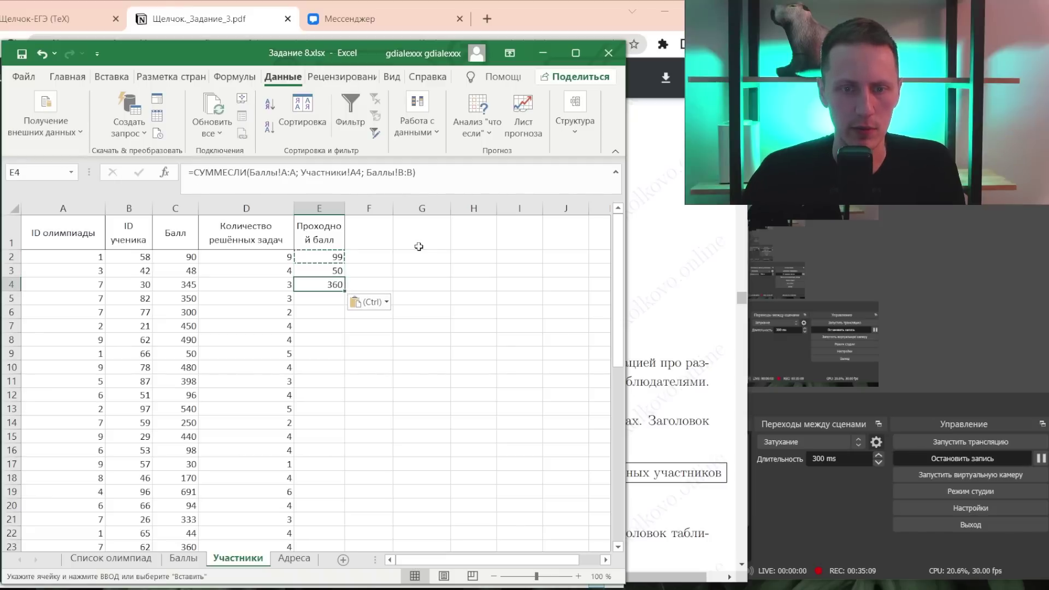
key(Down)
key(ctrl+v)
key(Down)
key(ctrl+v)
key(Up)
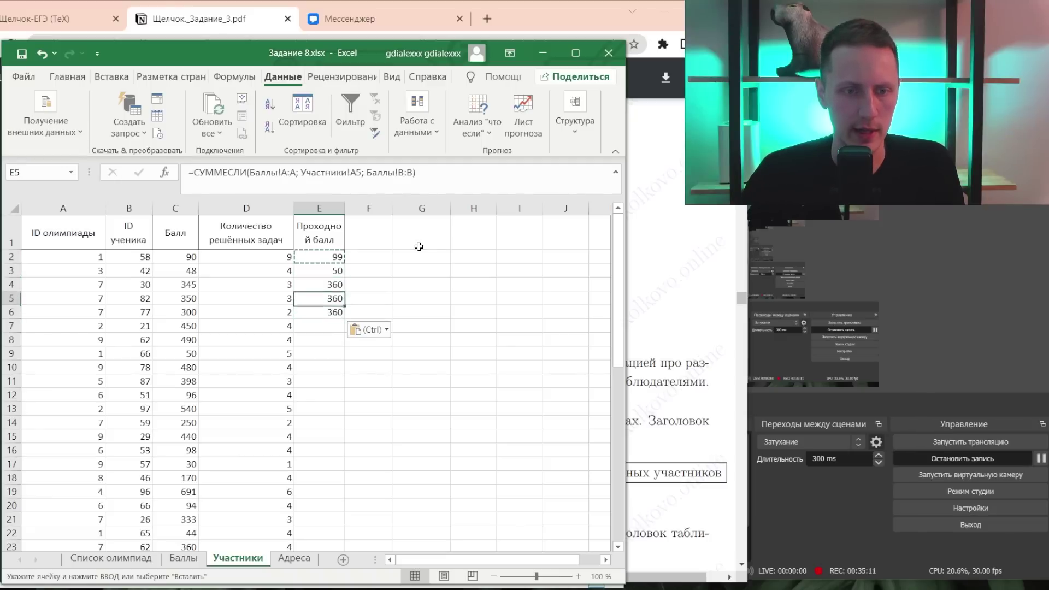
key(Up)
key(Down)
key(Down)
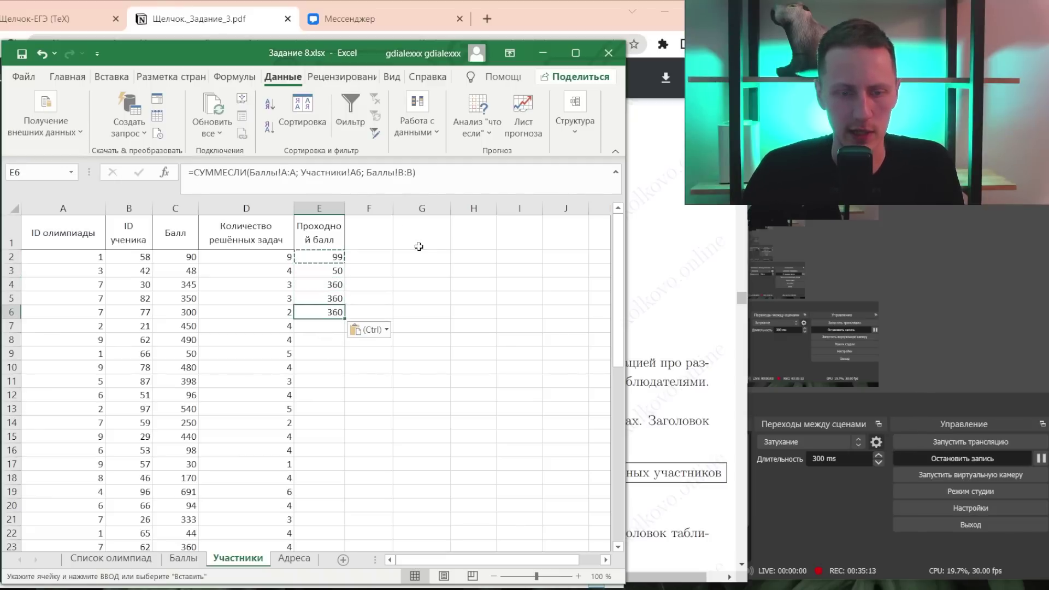
- Verify the olympiad IDs and olympiad 7's pass score on the Баллы sheet
key(ctrl+Page_Up)
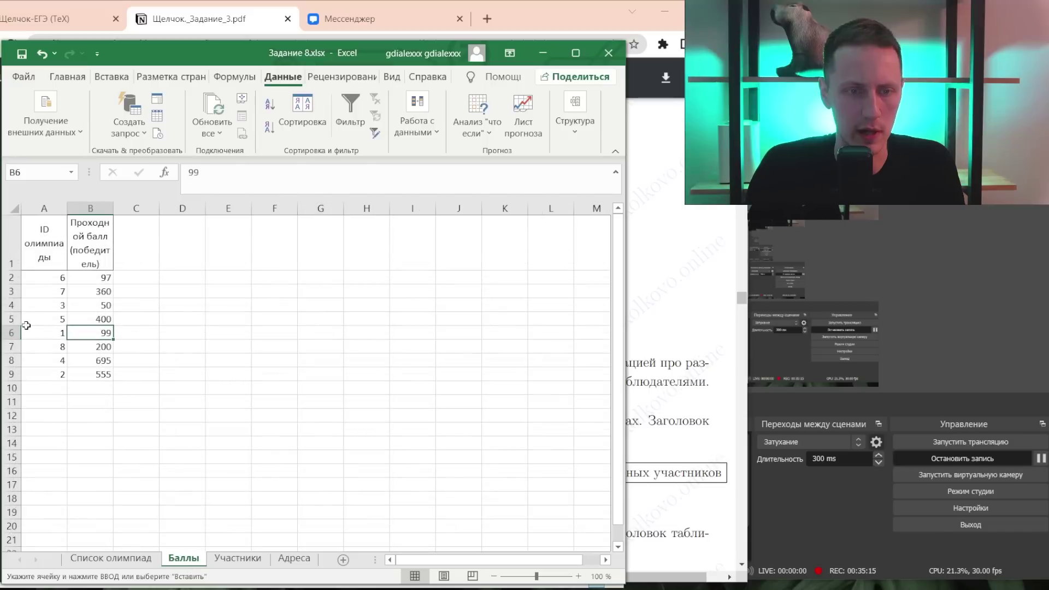
drag(50, 278, 57, 376)
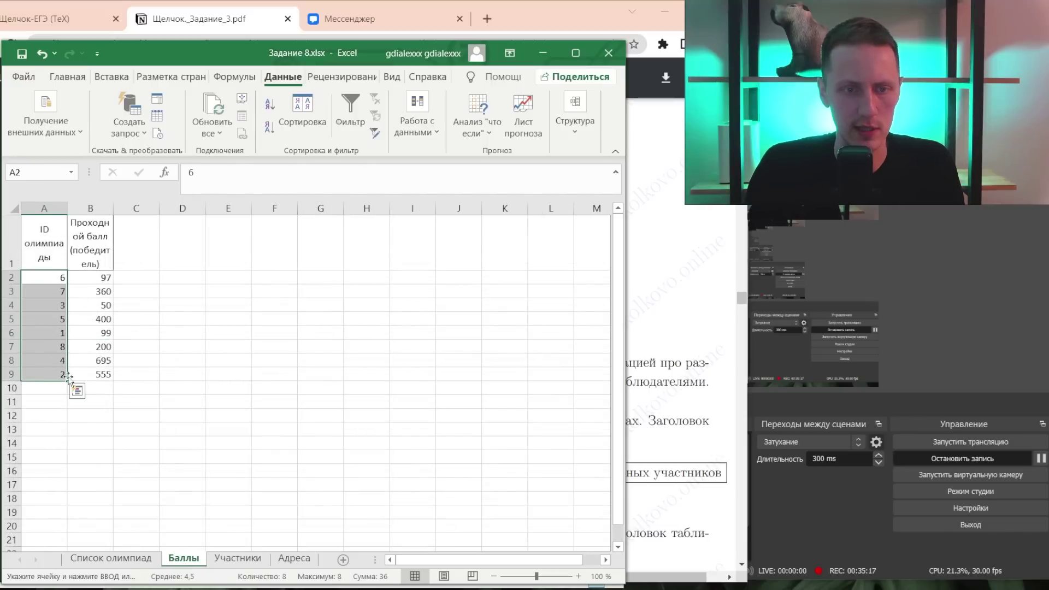
click(94, 294)
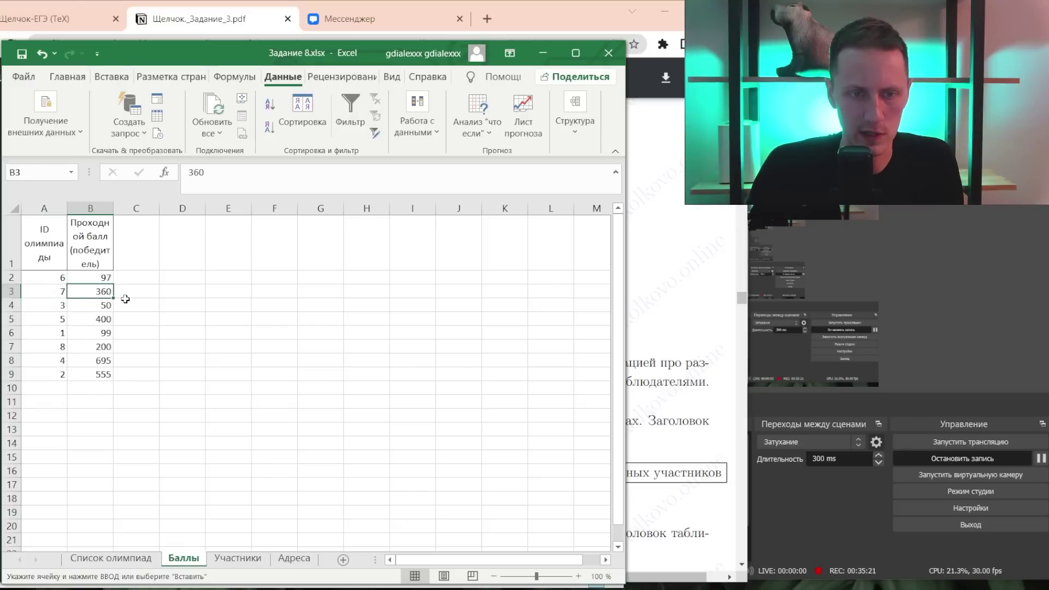
click(227, 559)
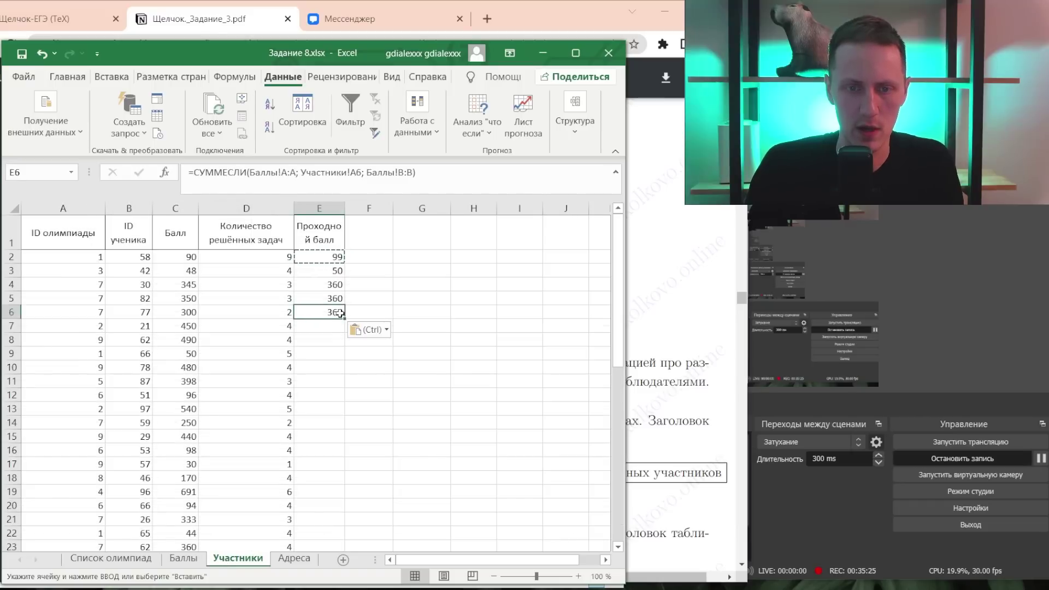
- Copy the E6 formula into E7:E51 and check row 8's result against its olympiad ID
key(ctrl+c)
click(264, 312)
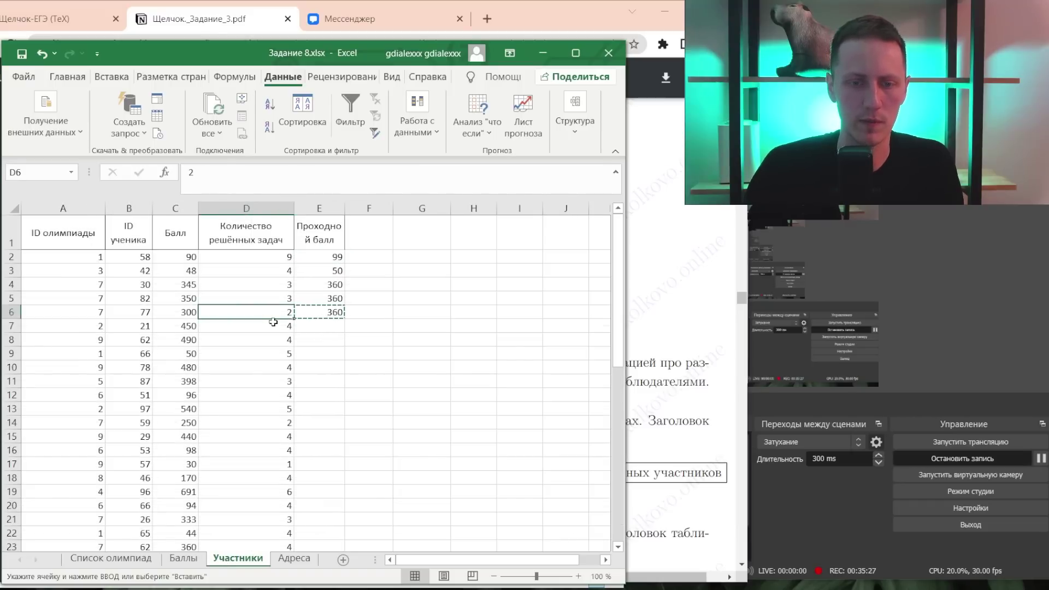
key(ctrl+Down)
key(Right)
key(ctrl+shift+Up)
key(ctrl+v)
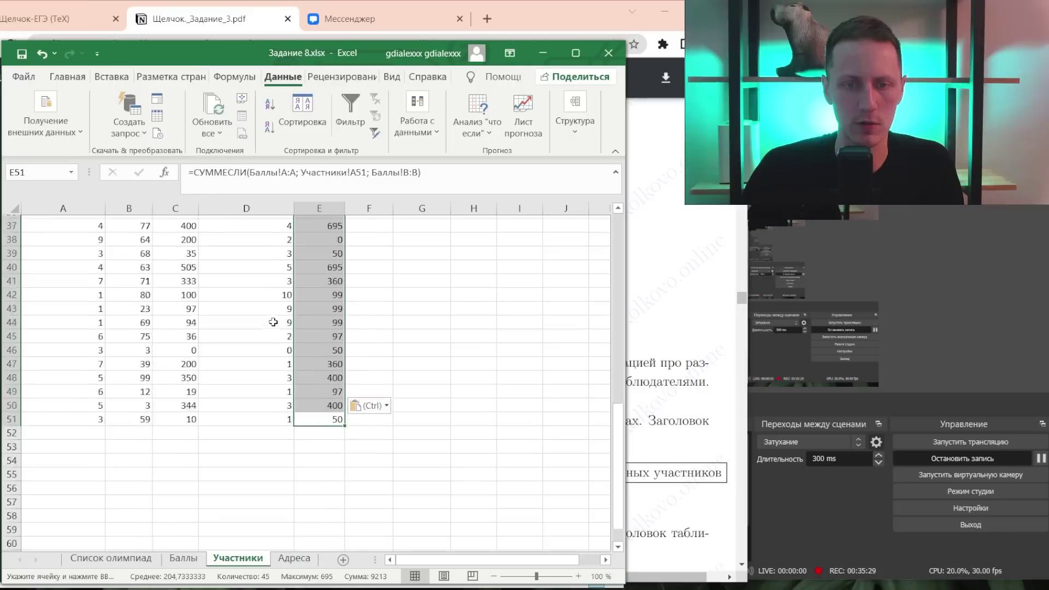
key(ctrl+Up)
key(Down)
key(Down)
key(Down)
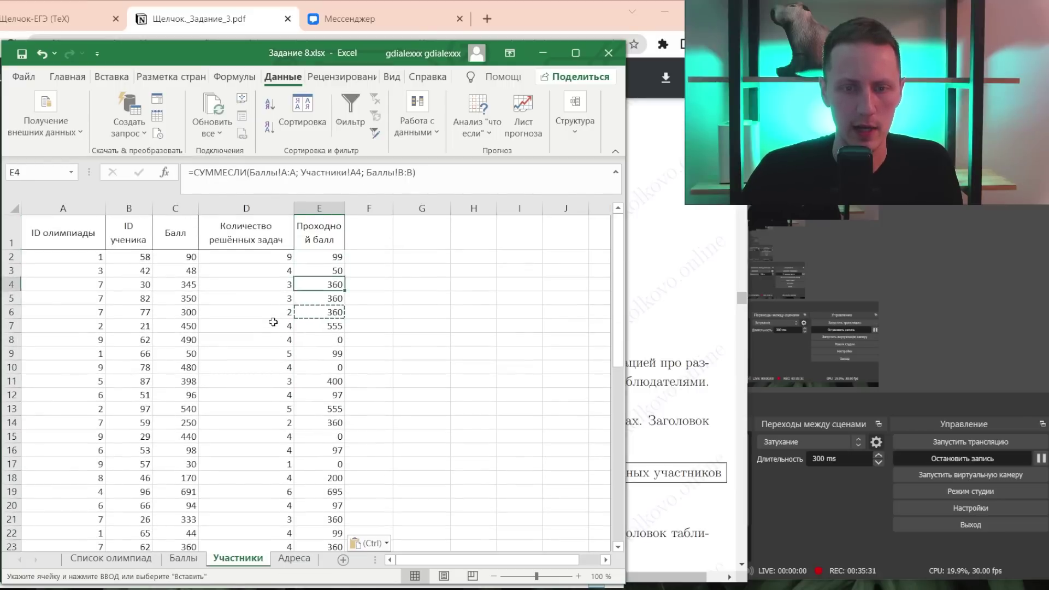
key(Down)
key(Down)
key(Down)
key(Left)
key(Left)
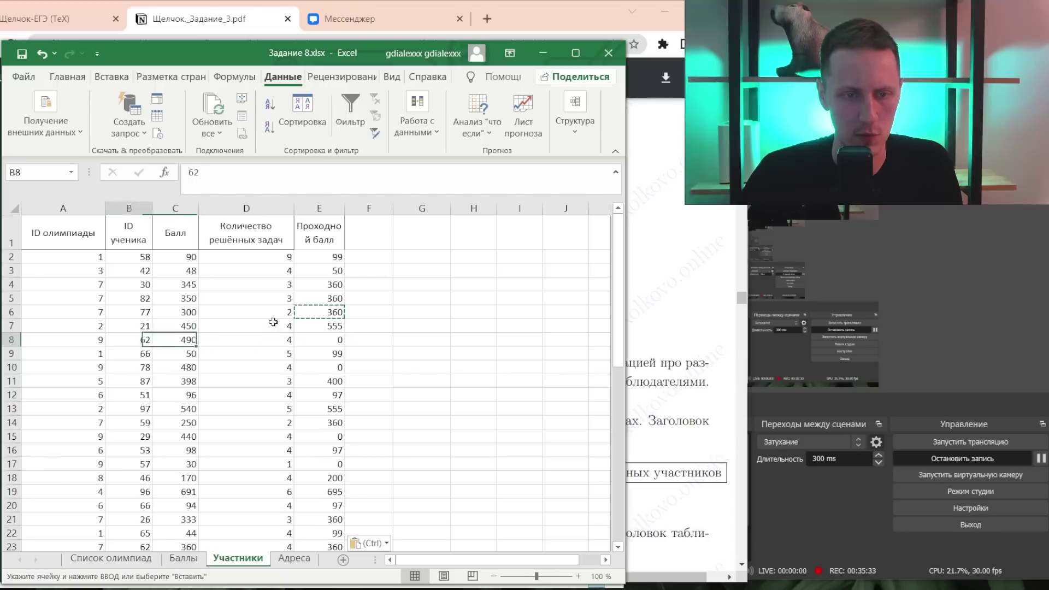
key(Left)
key(Left)
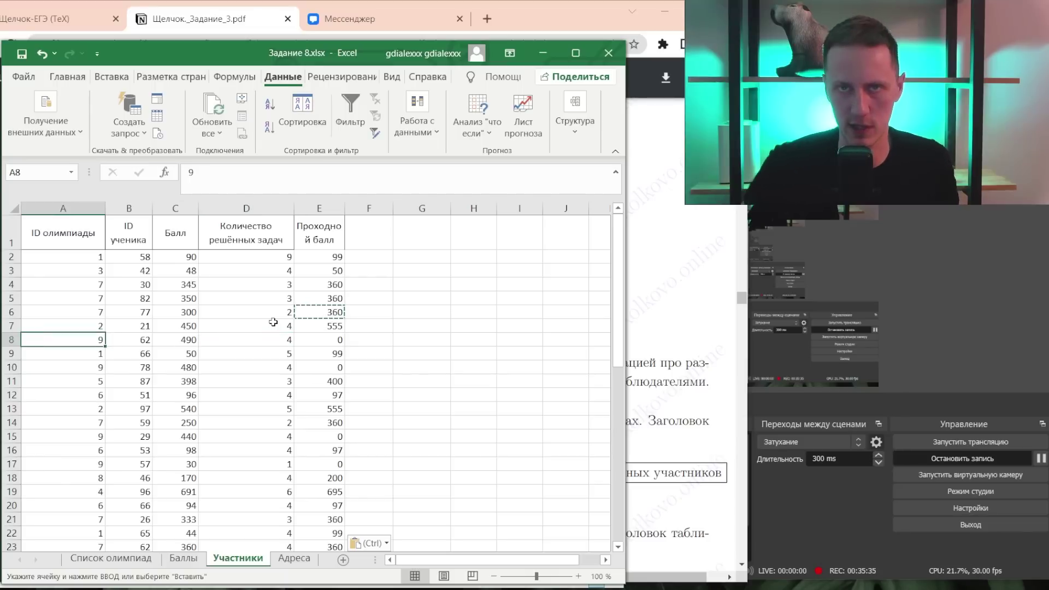
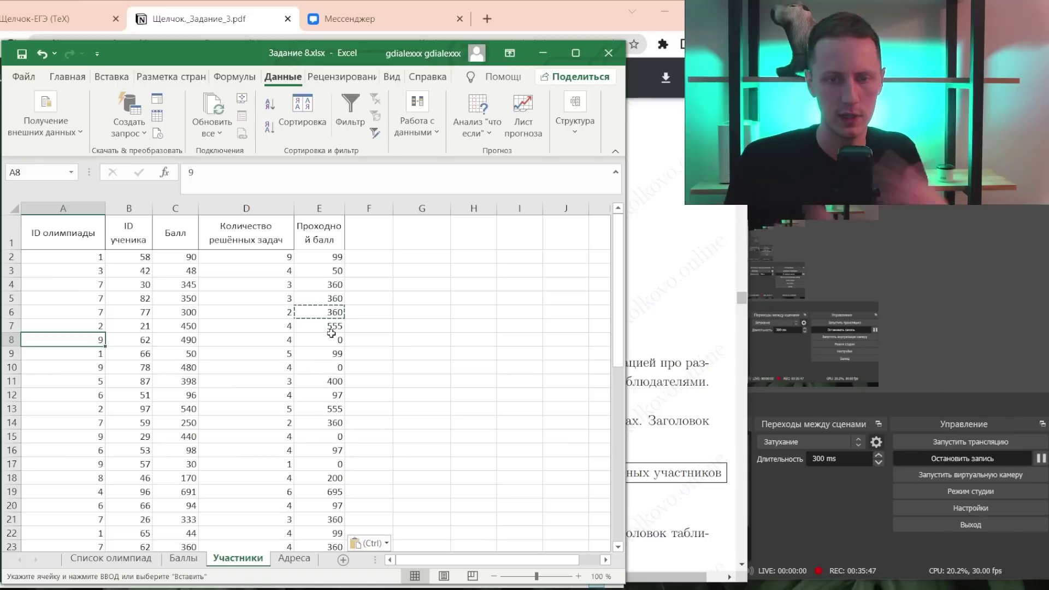
- Clear the old СУММЕСЛИ pass-score formulas from column E, starting at E2
click(327, 256)
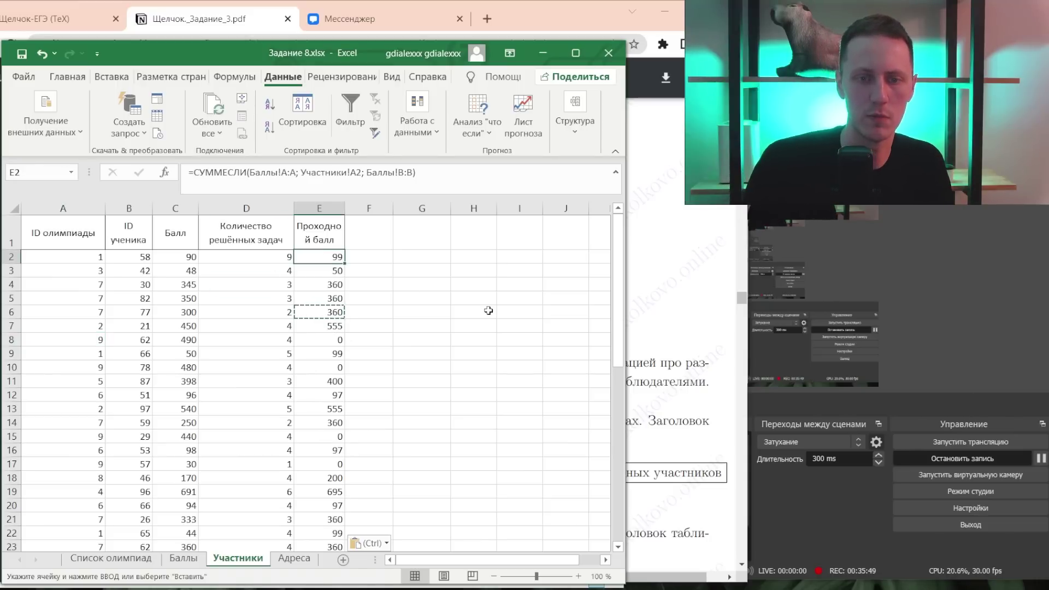
key(ctrl+shift+Down)
key(Delete)
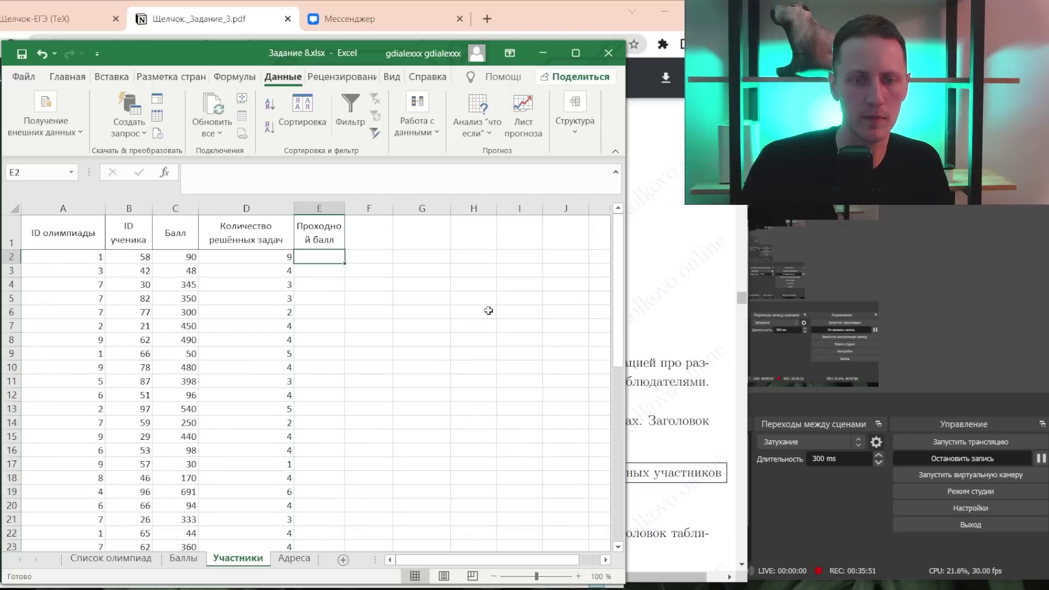
- Start a ВПР formula in E2 looking up A2 in the Баллы sheet range A1:B9
text(=)
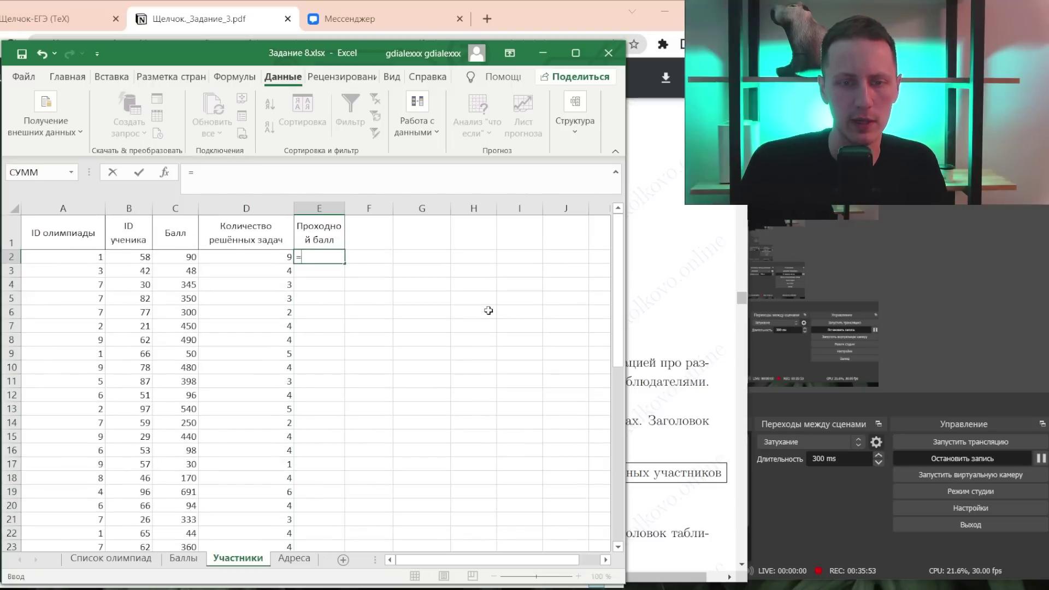
text(ВПР()
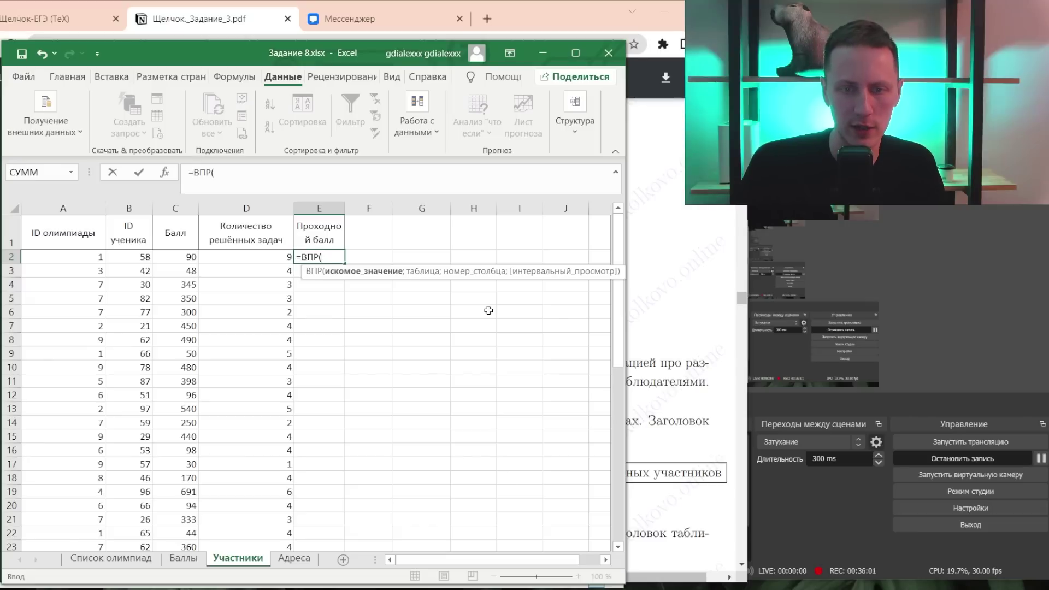
text(A2;)
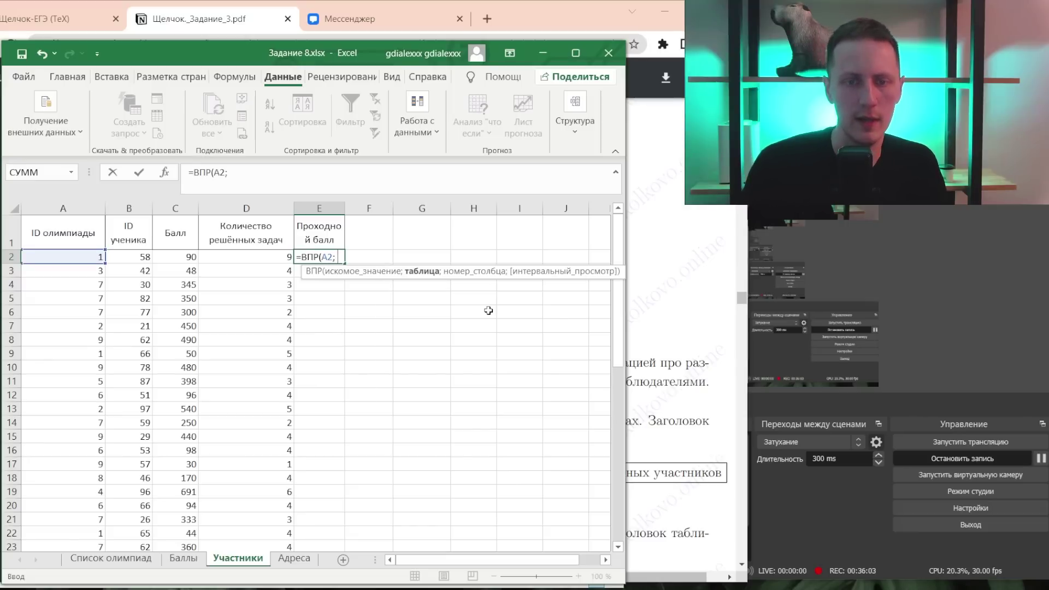
click(183, 558)
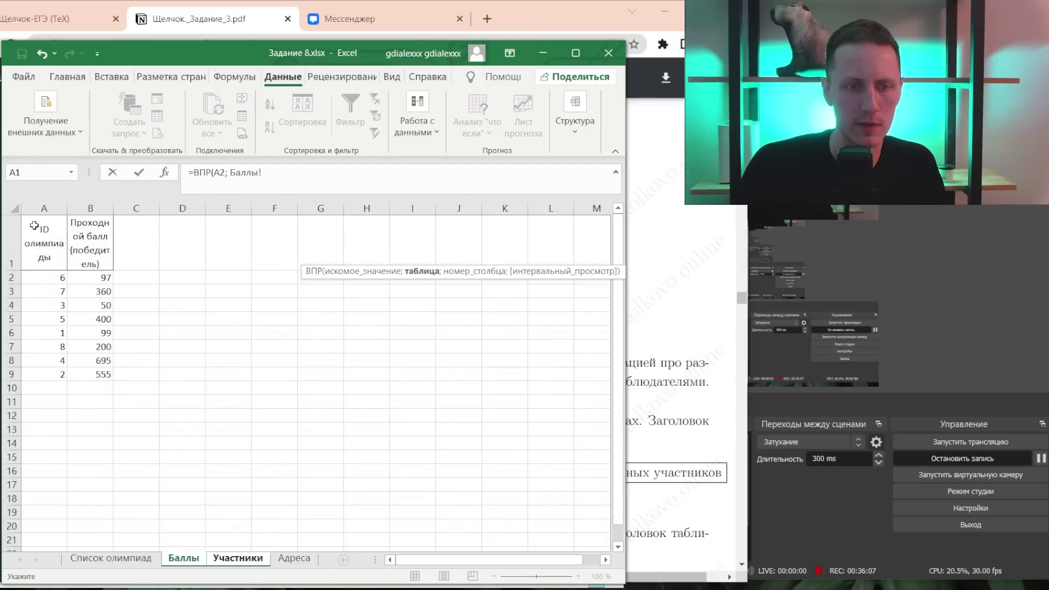
drag(44, 242, 101, 374)
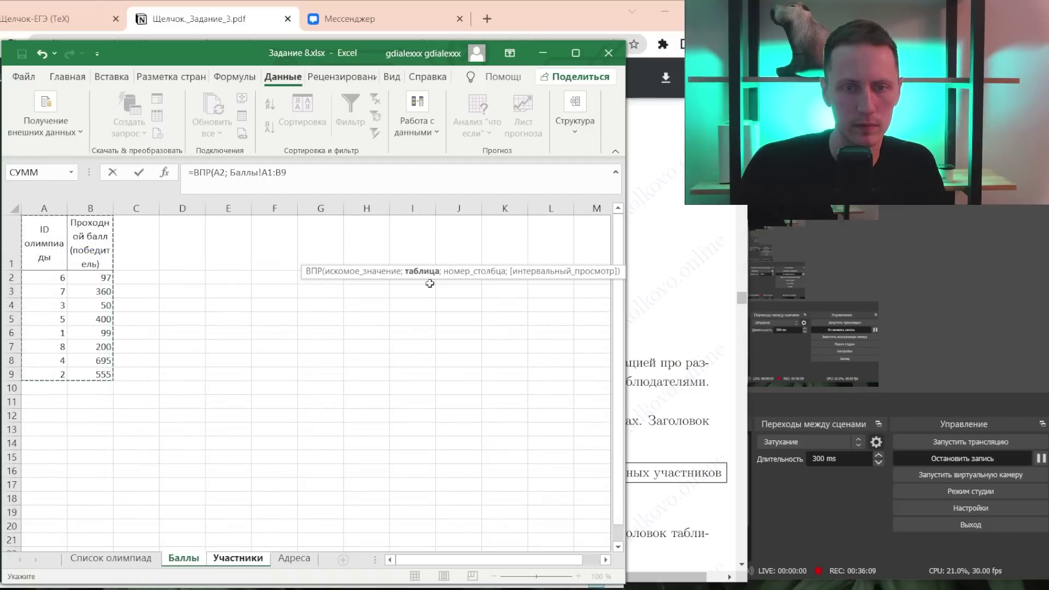
- Anchor the range as Баллы!A$1:B$9 and finish with column 2 and exact match 0
click(274, 173)
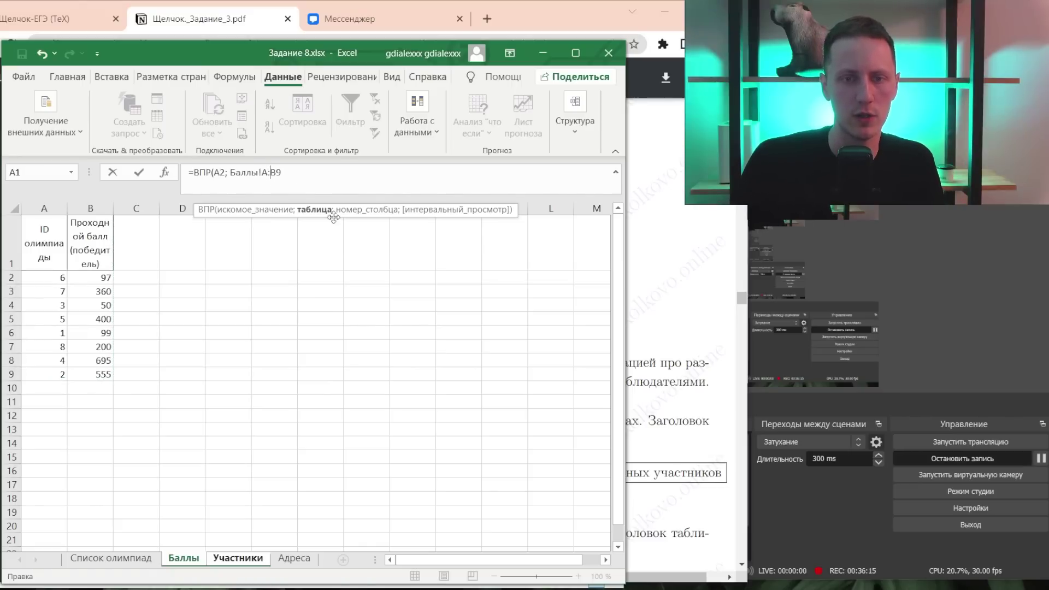
text(;)
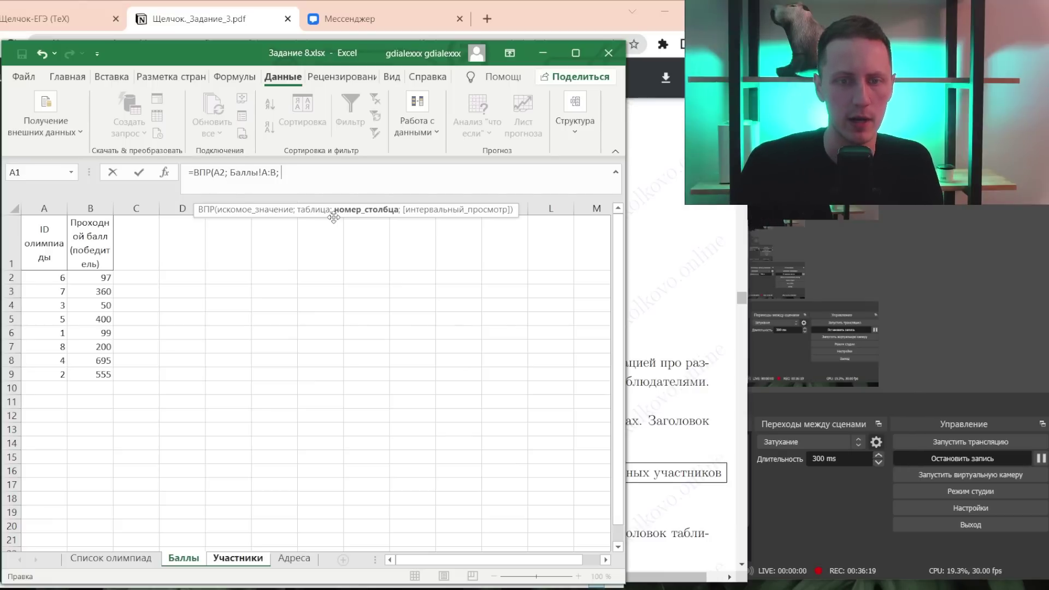
key(BackSpace)
key(BackSpace)
text($1)
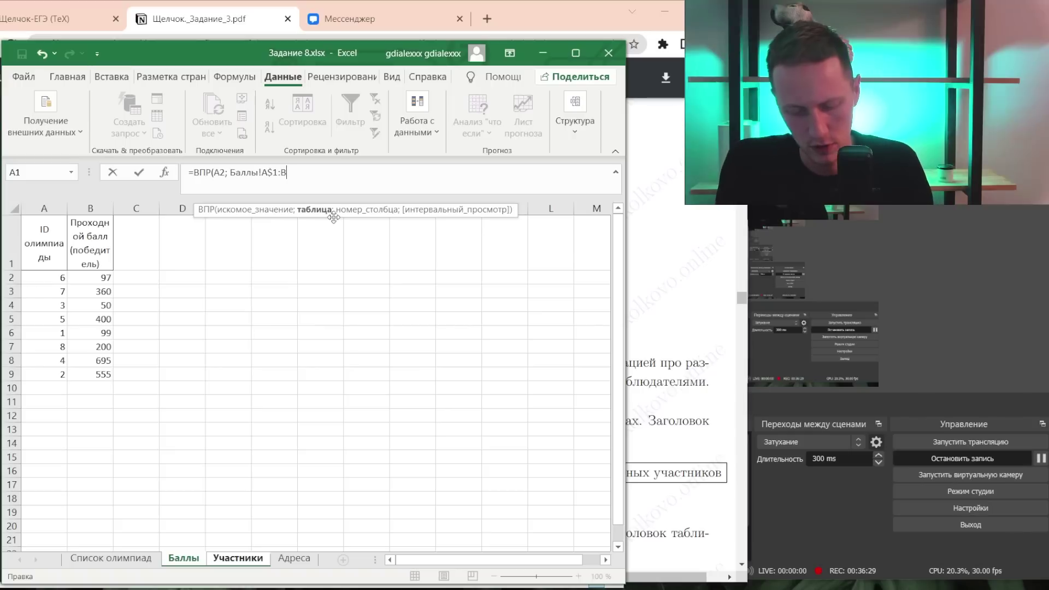
text($9)
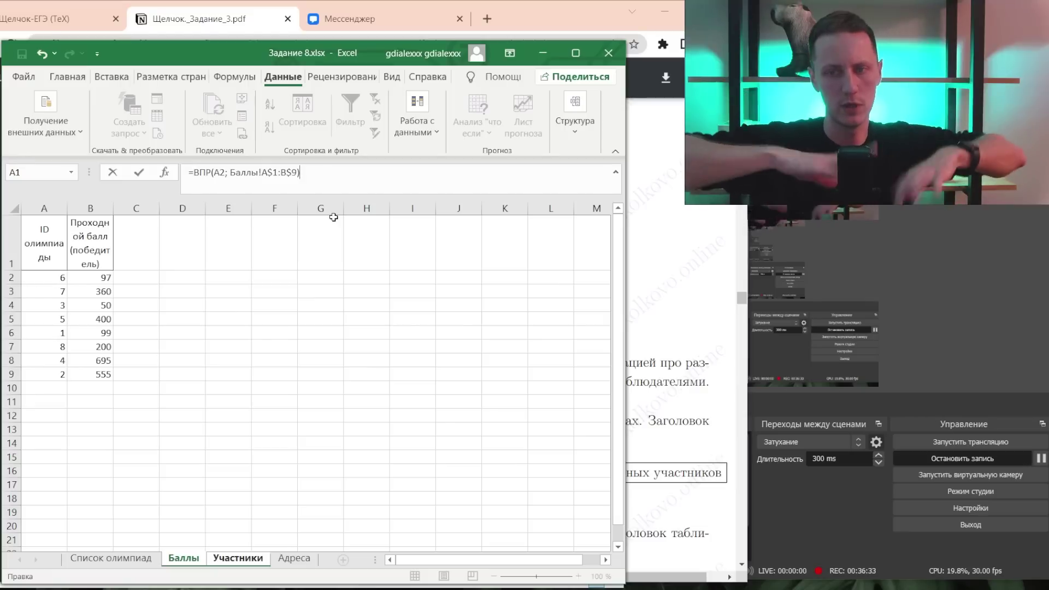
key(BackSpace)
text(; 2)
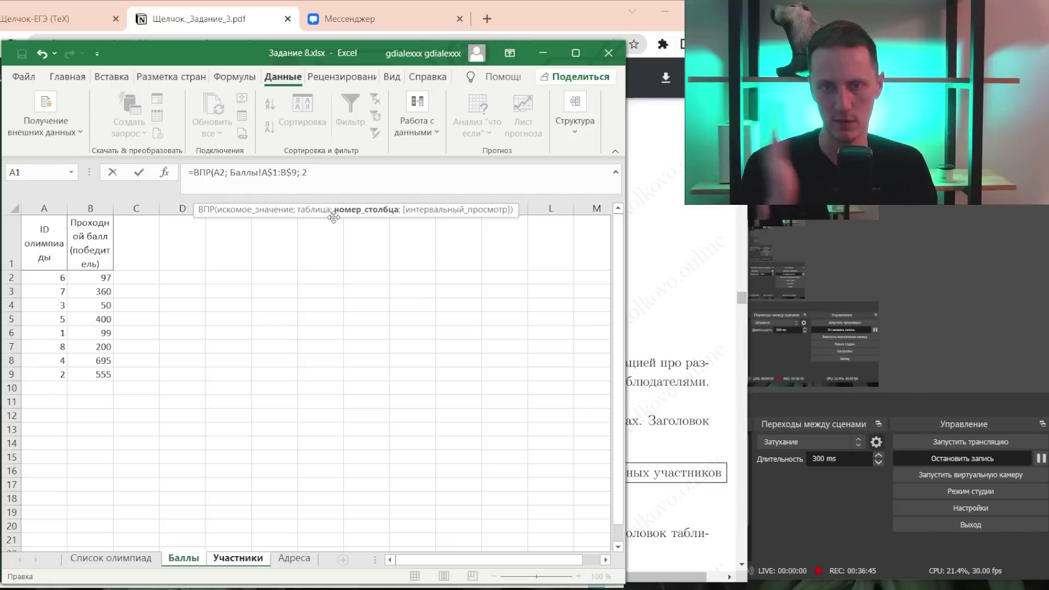
text(; )
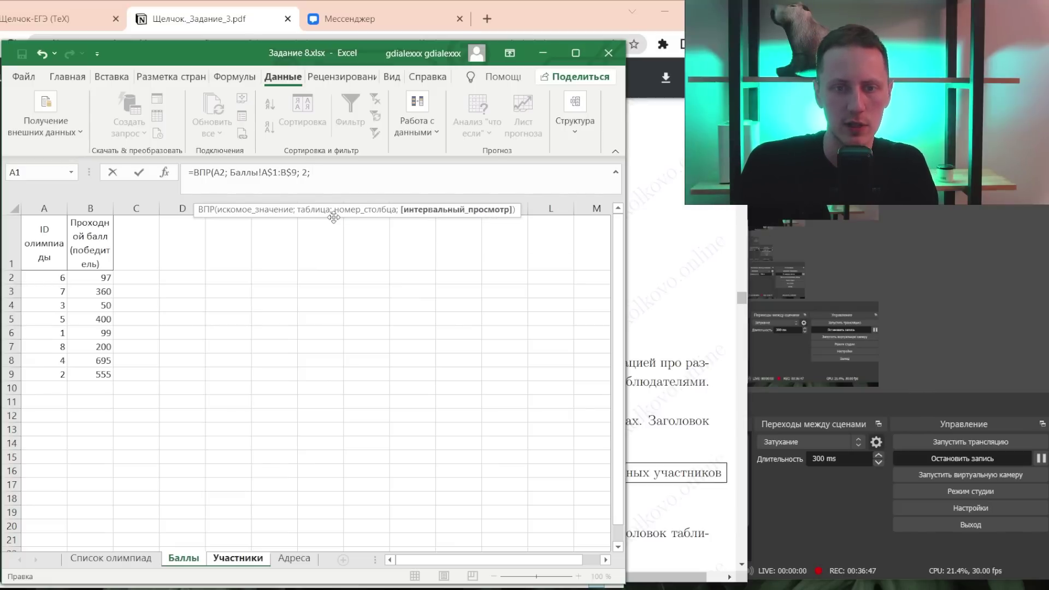
text(ЛОЖЬ)
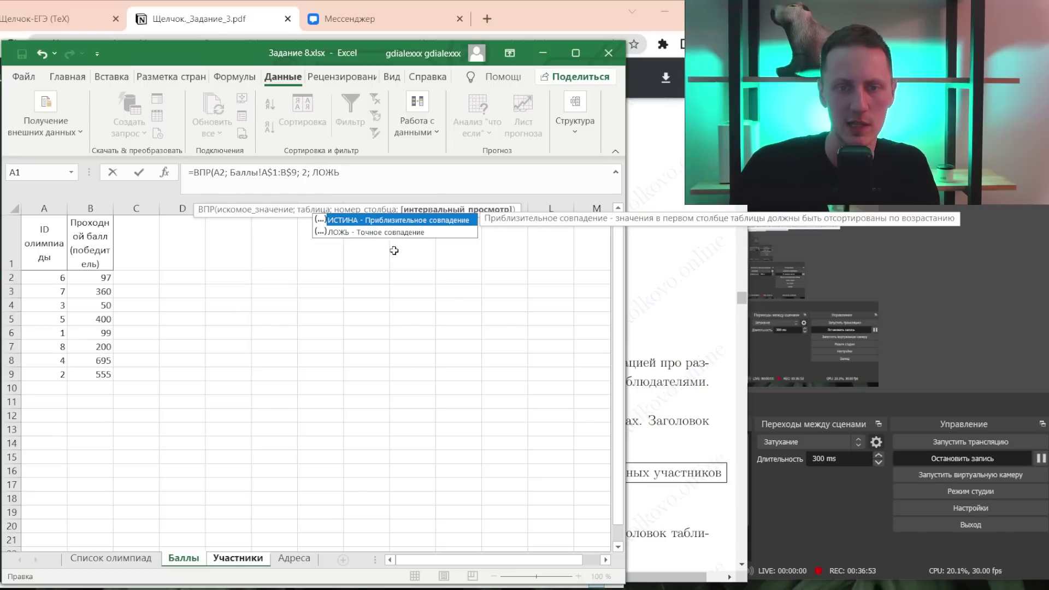
key(BackSpace)
key(BackSpace)
key(BackSpace)
key(BackSpace)
text(0)
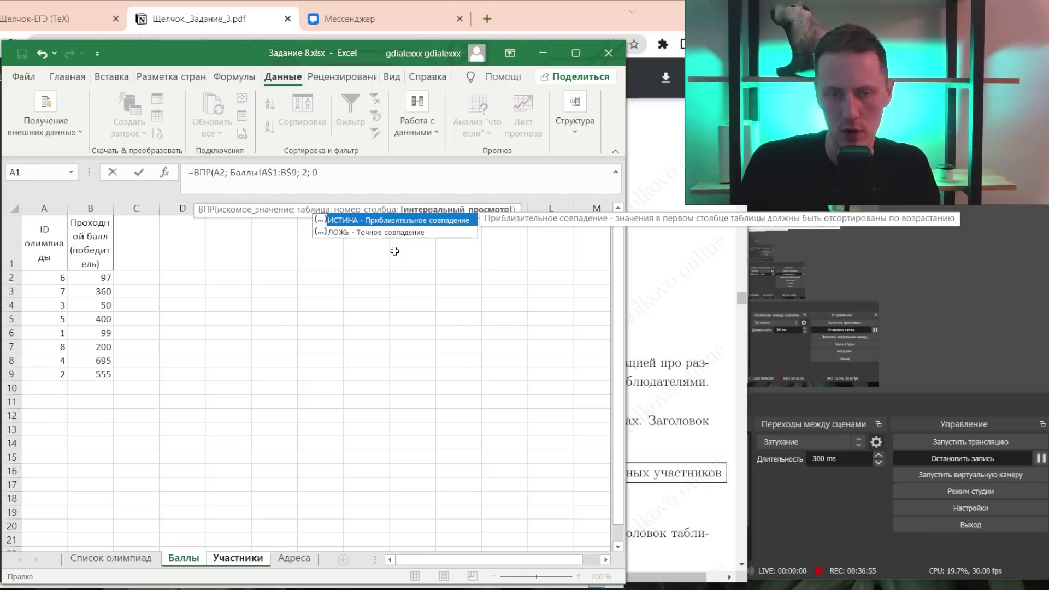
text())
- Commit the ВПР formula and fill it down E2:E51
key(Return)
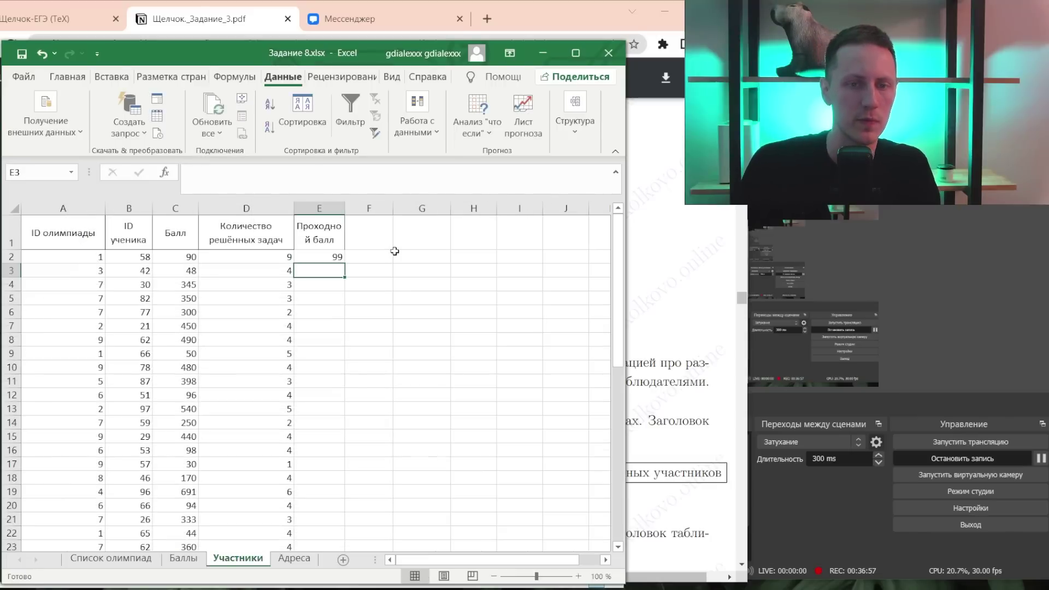
key(Up)
key(ctrl+c)
key(Left)
key(ctrl+Down)
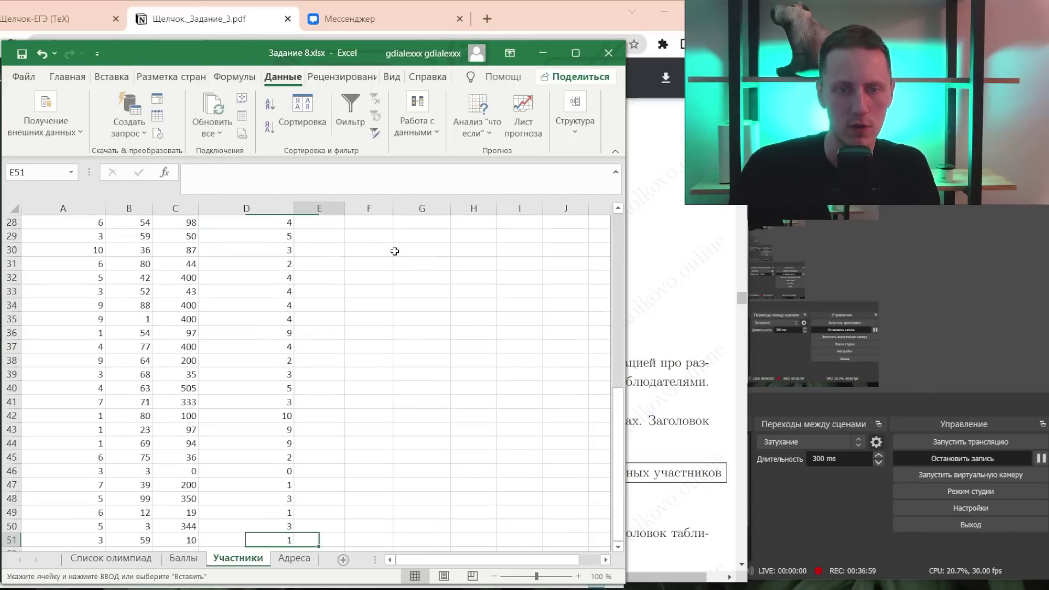
key(Right)
key(ctrl+shift+Up)
key(ctrl+v)
key(ctrl+Down)
key(Up)
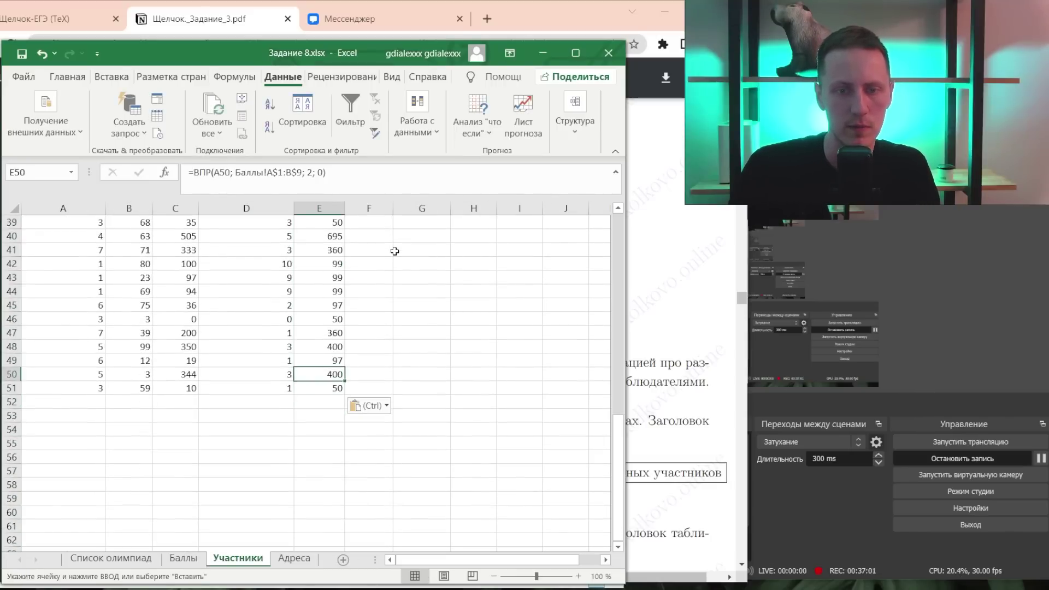
key(ctrl+Up)
- Inspect which olympiad ID makes E8 return #Н/Д
key(Down)
key(Down)
key(Down)
key(Down)
key(Down)
key(Left)
key(Left)
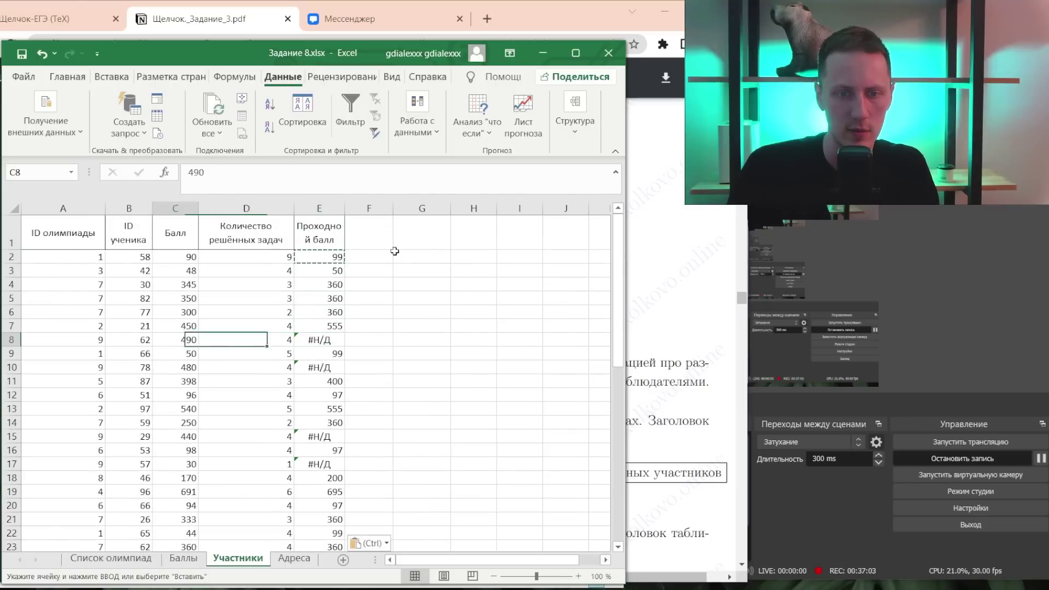
key(Left)
key(Left)
key(Right)
key(Right)
key(Right)
key(Right)
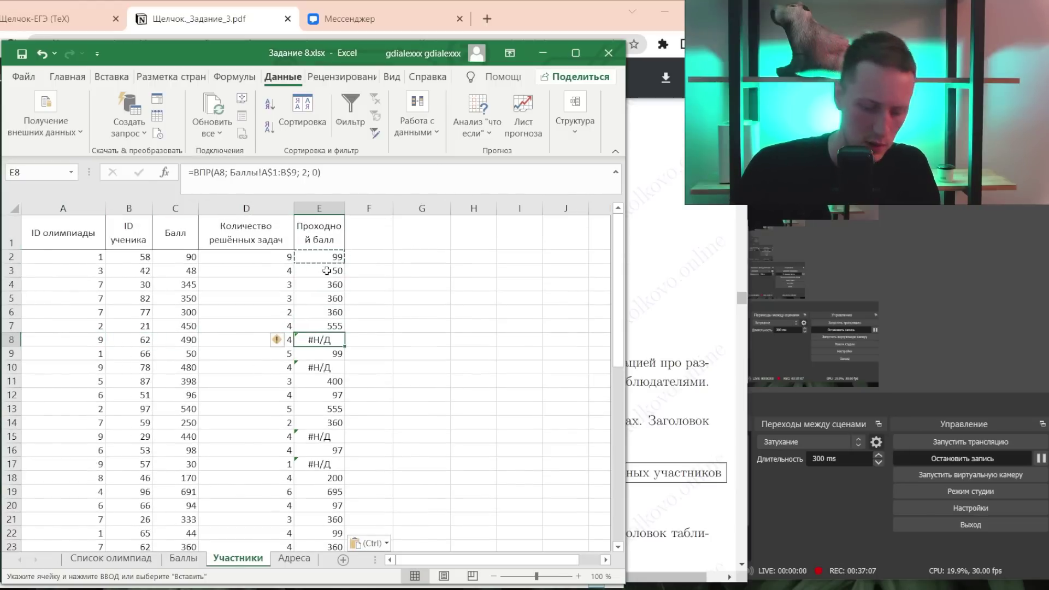
- Turn on header filters and hide the #Н/Д rows in Проходной балл, leaving 40 of 50
key(ctrl+shift+l)
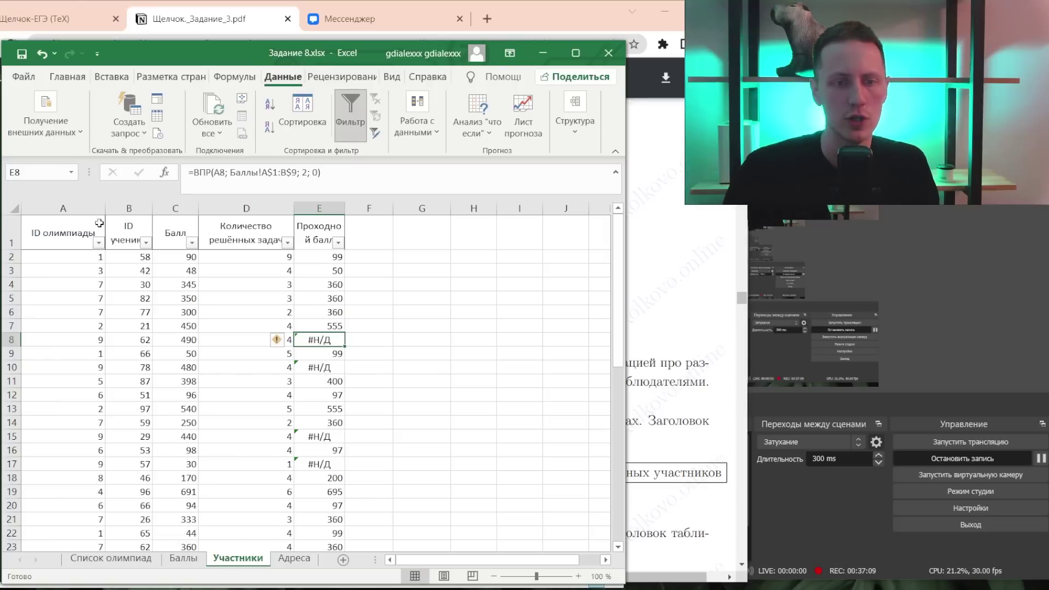
click(99, 243)
click(78, 547)
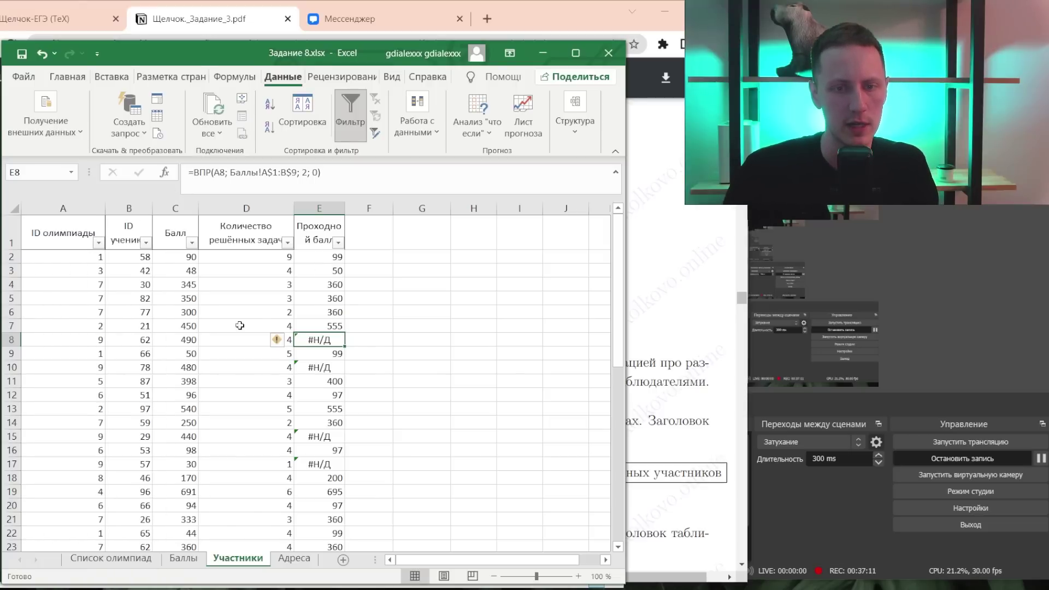
click(338, 243)
scroll(168, 425, down, 1)
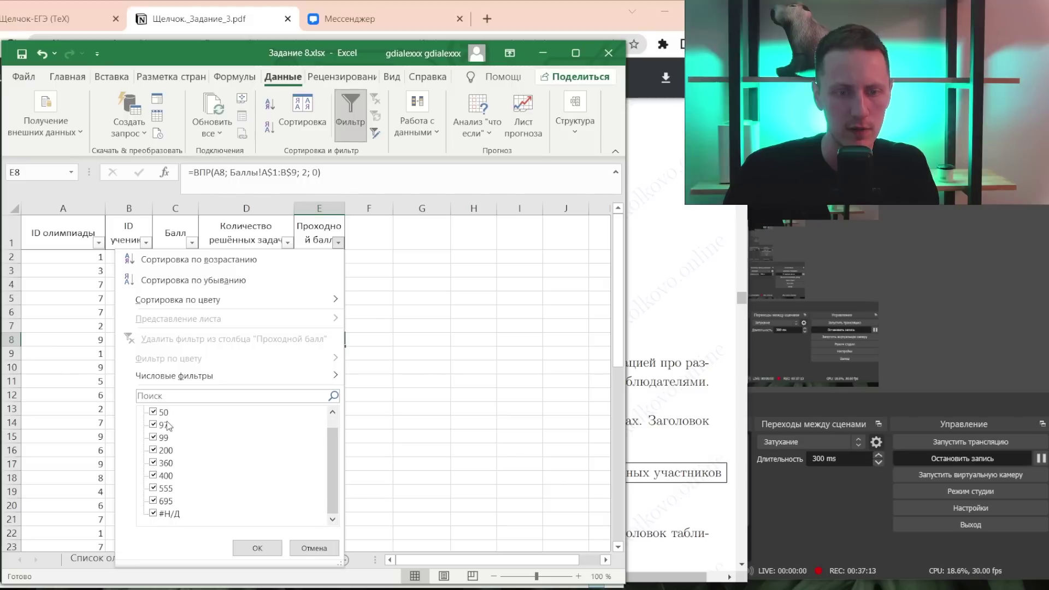
click(154, 514)
click(257, 547)
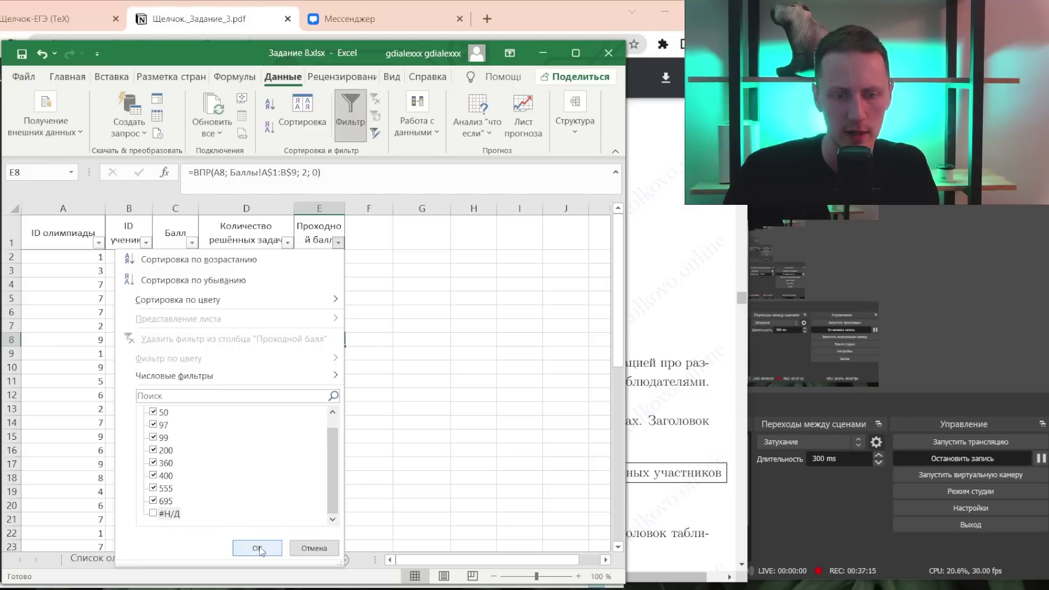
scroll(73, 268, down, 3)
scroll(82, 295, down, 7)
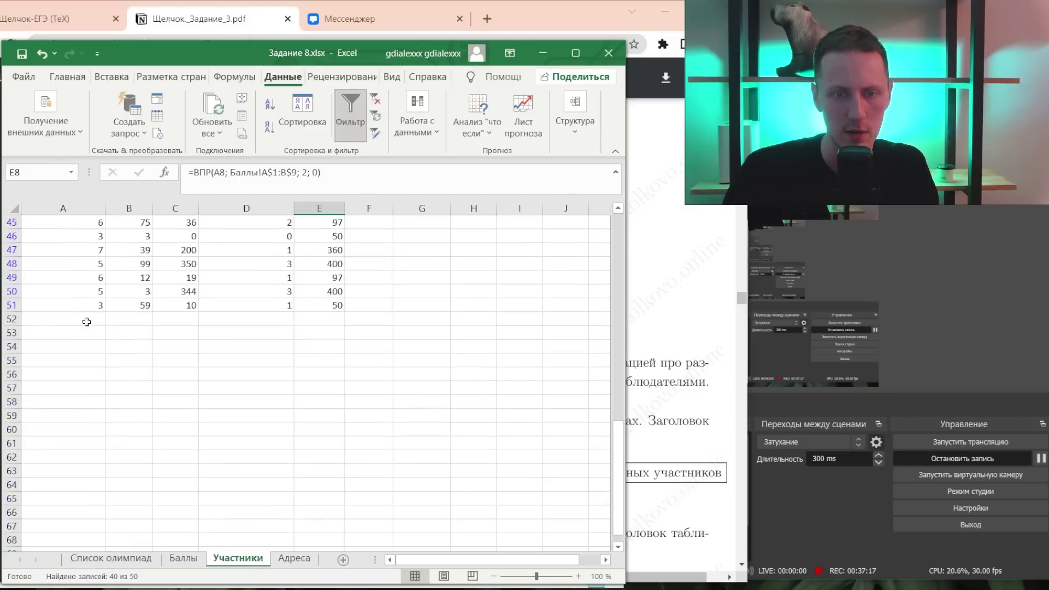
scroll(86, 319, up, 4)
scroll(93, 333, up, 6)
- Glance at the task PDF, then come back to Excel at cell F1
key(alt+Tab)
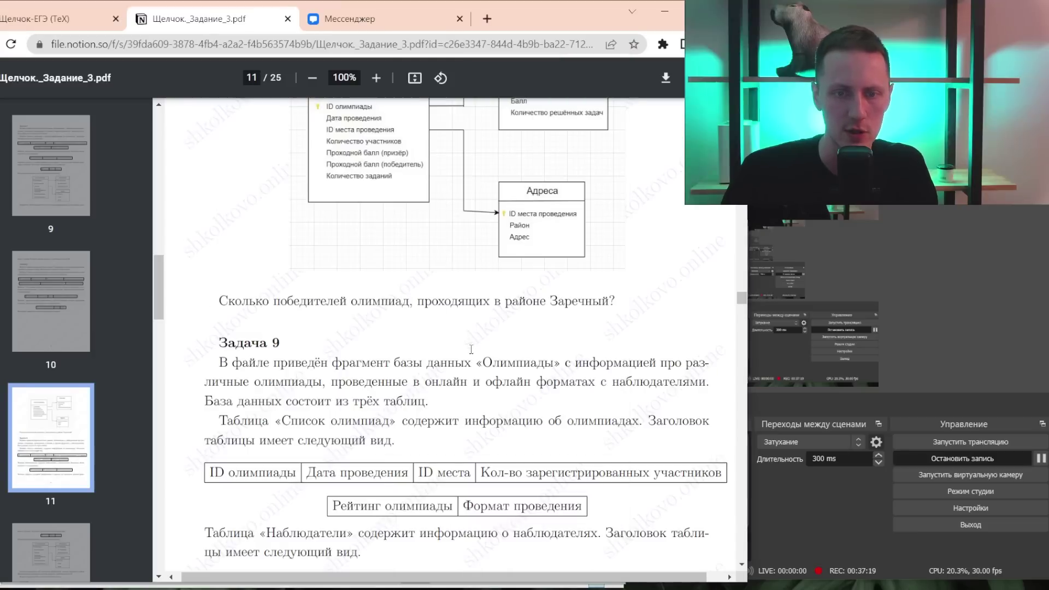
key(alt+Tab)
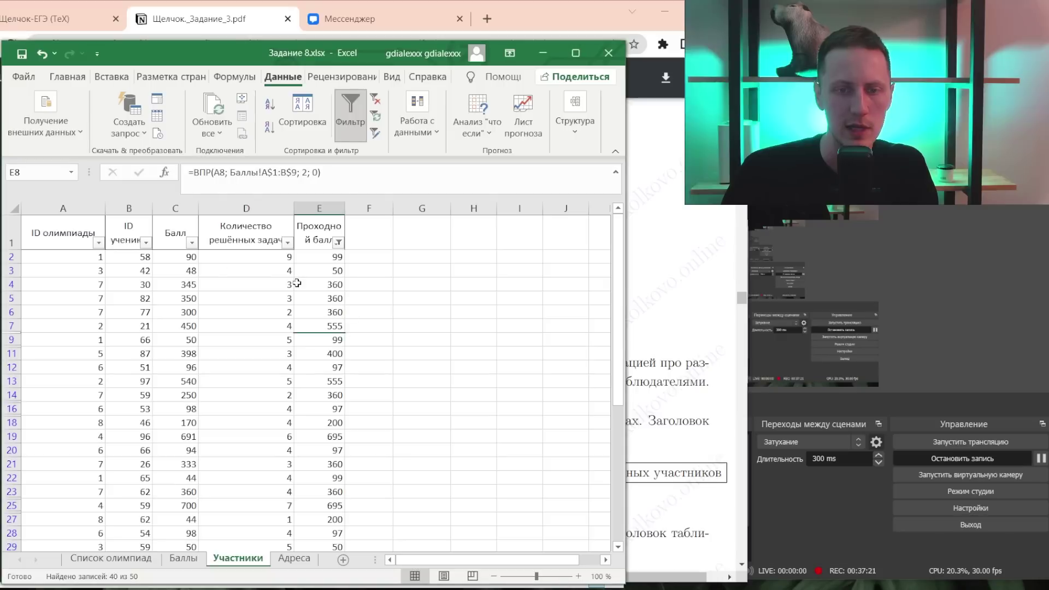
click(376, 236)
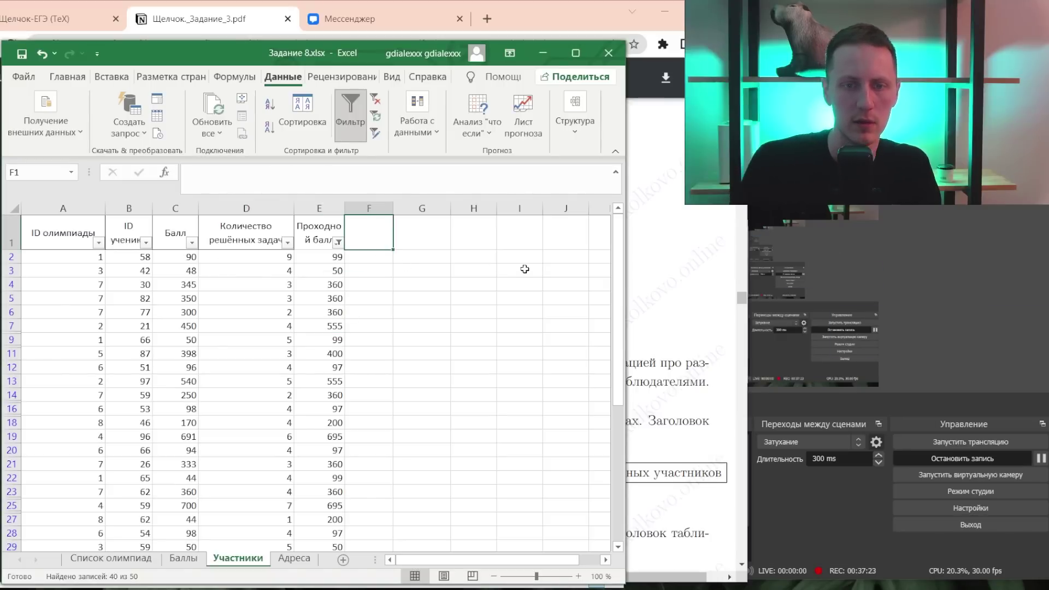
- Add the header 'Победитель?' in F1 and enter =ЕСЛИ(C2>=E2; 1; 0) in F2
text(Победитель?)
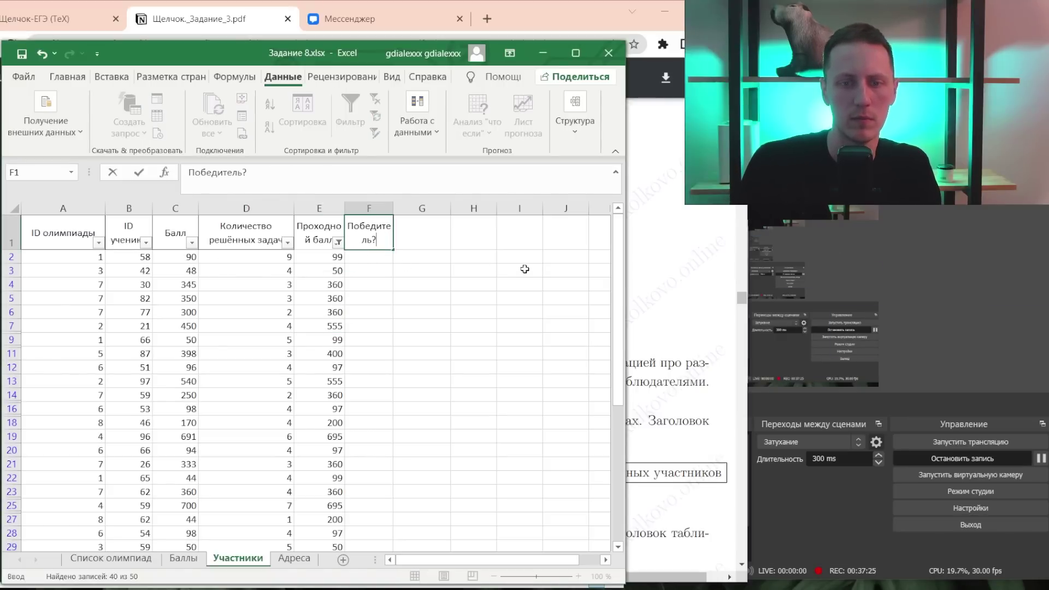
key(Return)
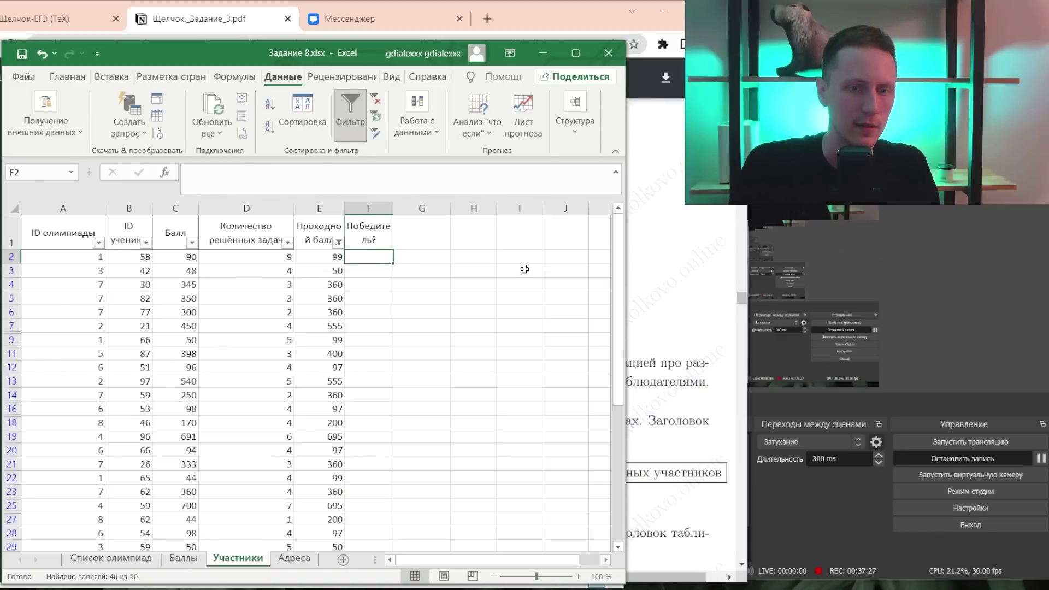
text(=ЕС)
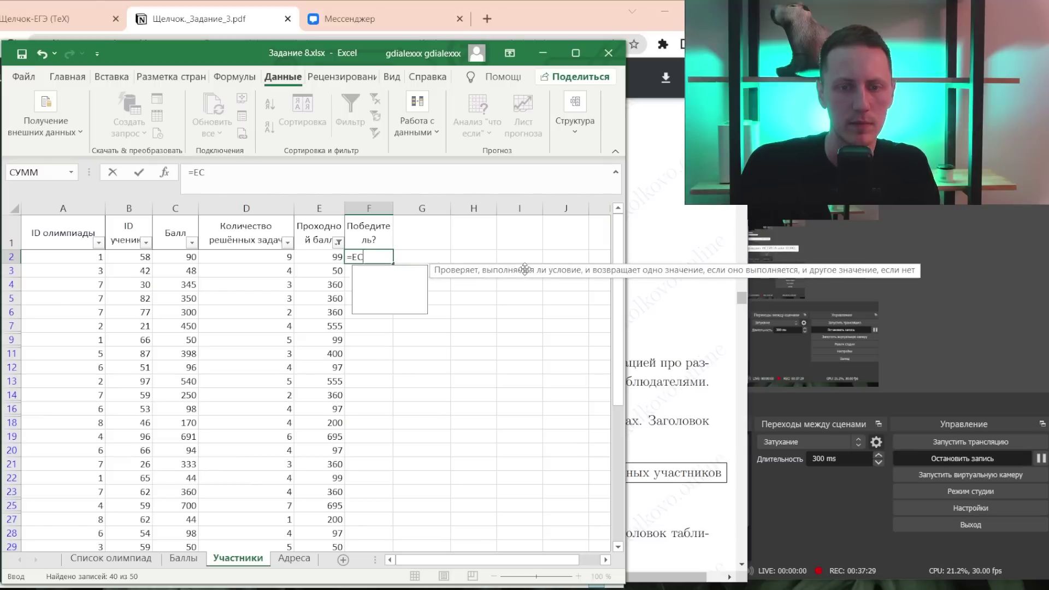
text(ЛИ(C2)
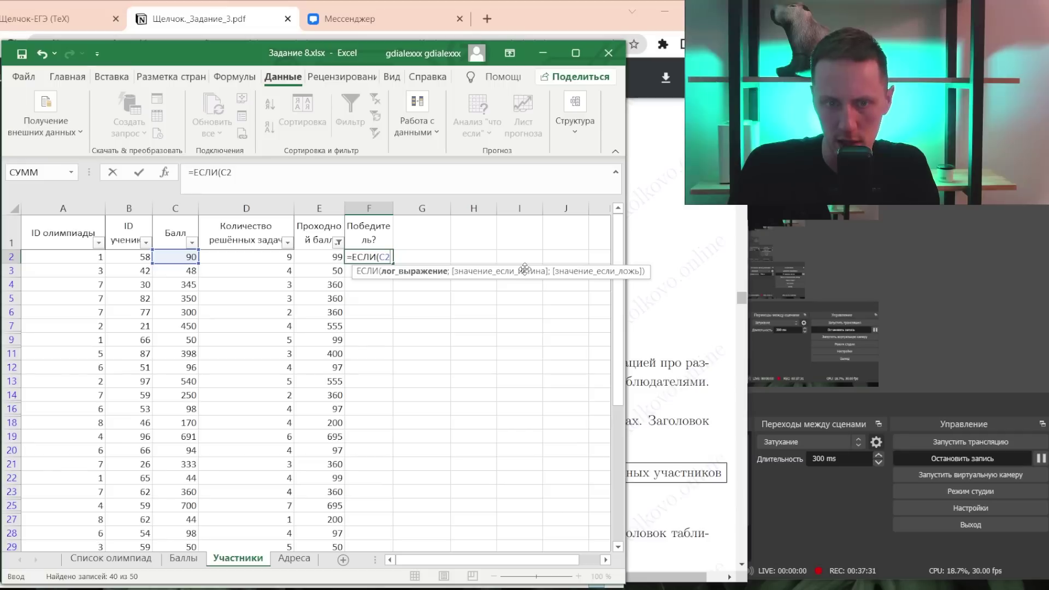
text(>E2)
key(BackSpace)
key(BackSpace)
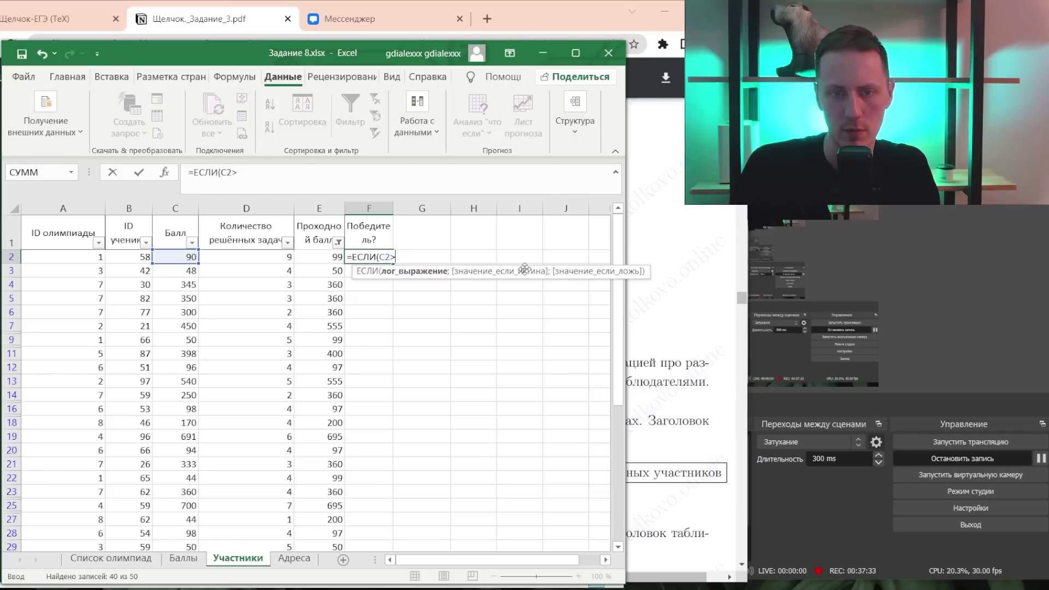
key(BackSpace)
text(E2; )
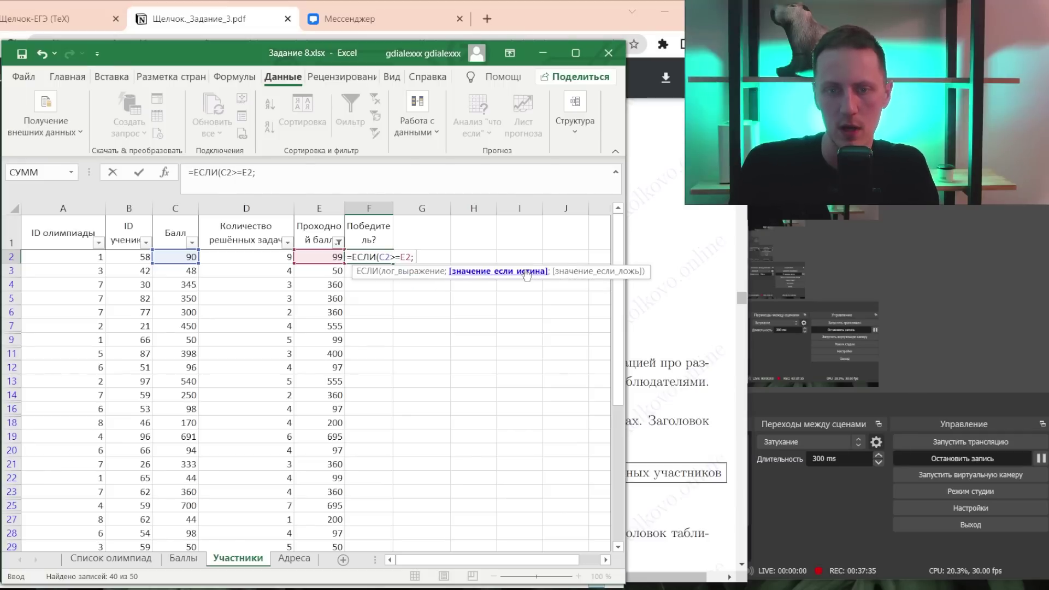
text(1; 0))
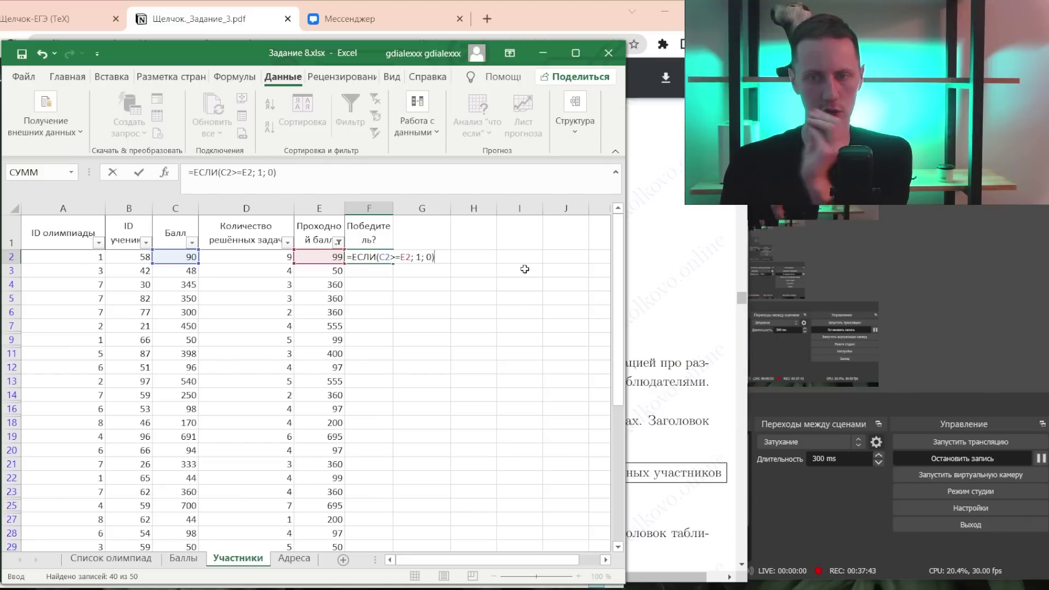
- Commit and copy the F2 winner formula, checking where the table ends
key(ctrl+Return)
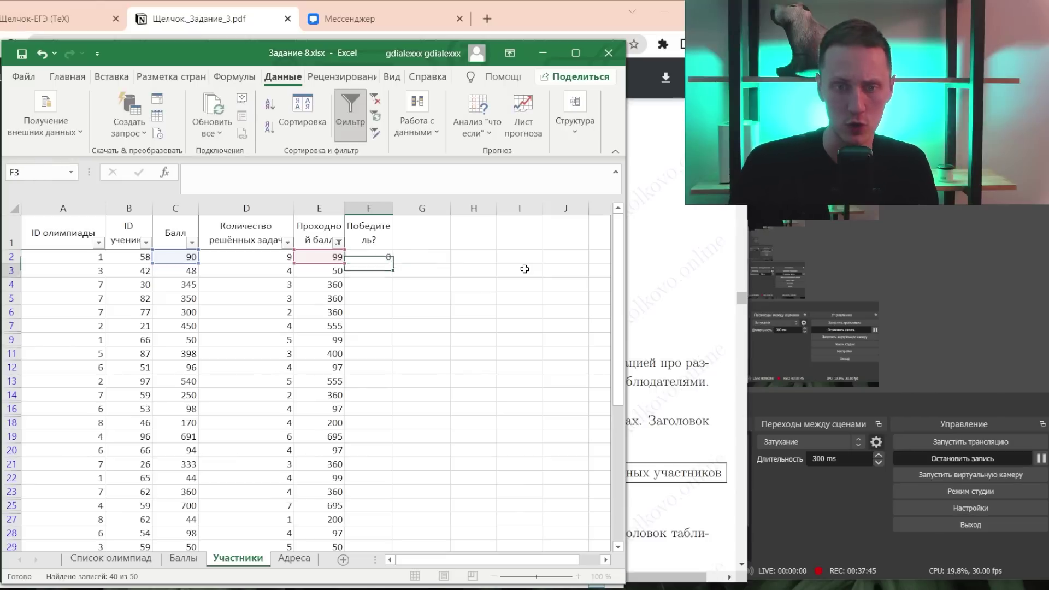
key(ctrl+c)
key(Left)
key(ctrl+Down)
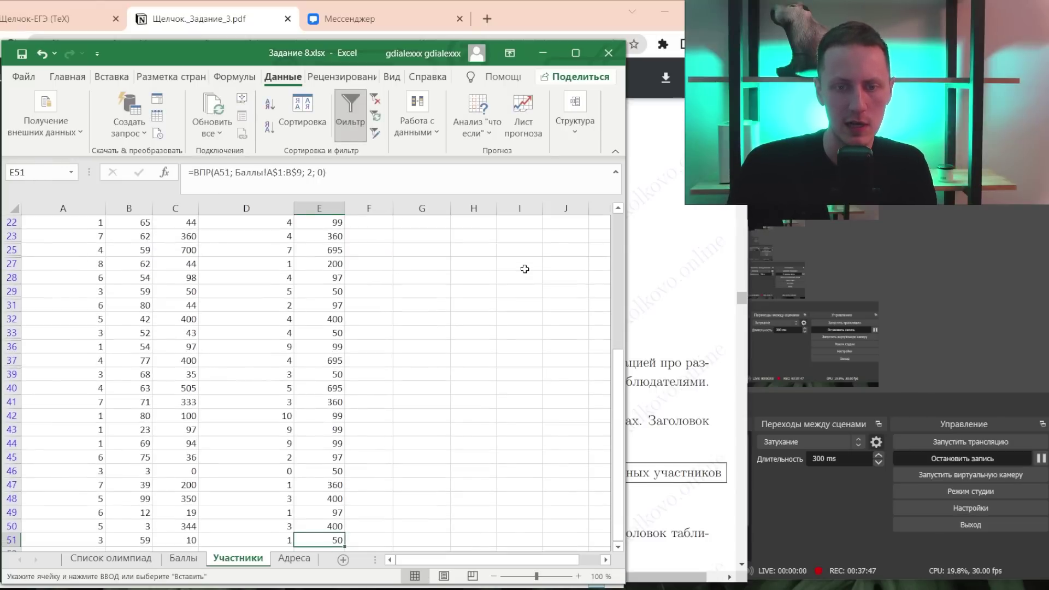
key(ctrl+Up)
key(ctrl+Down)
key(ctrl+Up)
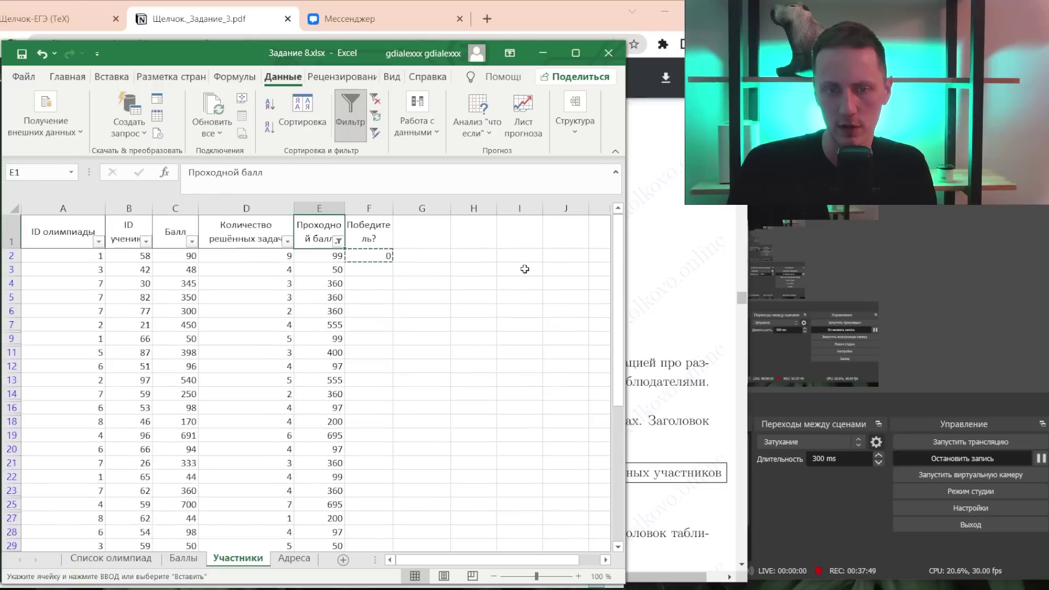
key(ctrl+Down)
key(ctrl+Up)
key(Down)
key(Right)
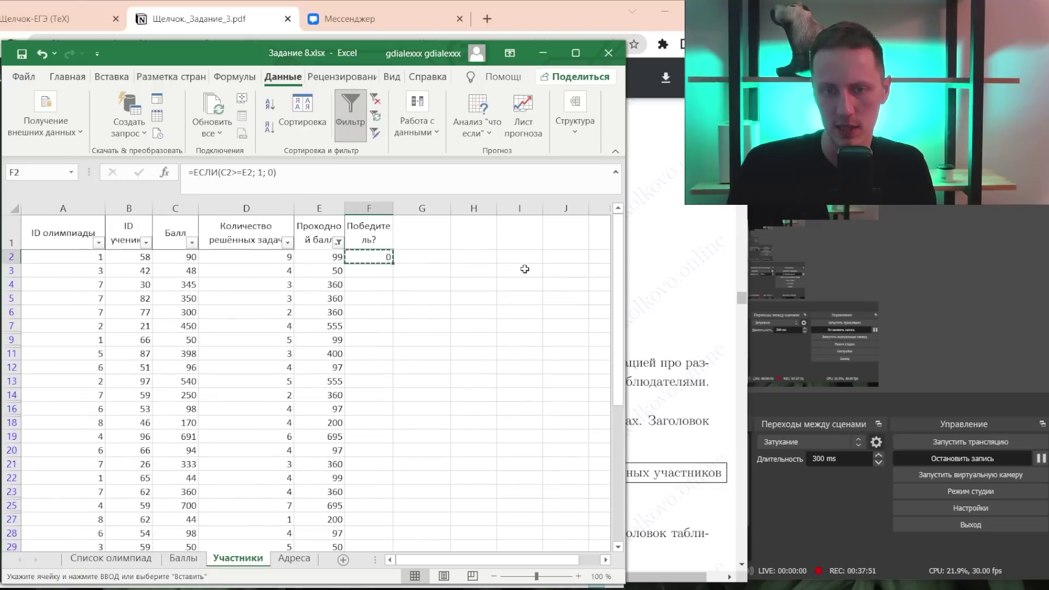
key(Left)
- Paste the winner formula into F2:F51
key(ctrl+Down)
key(Right)
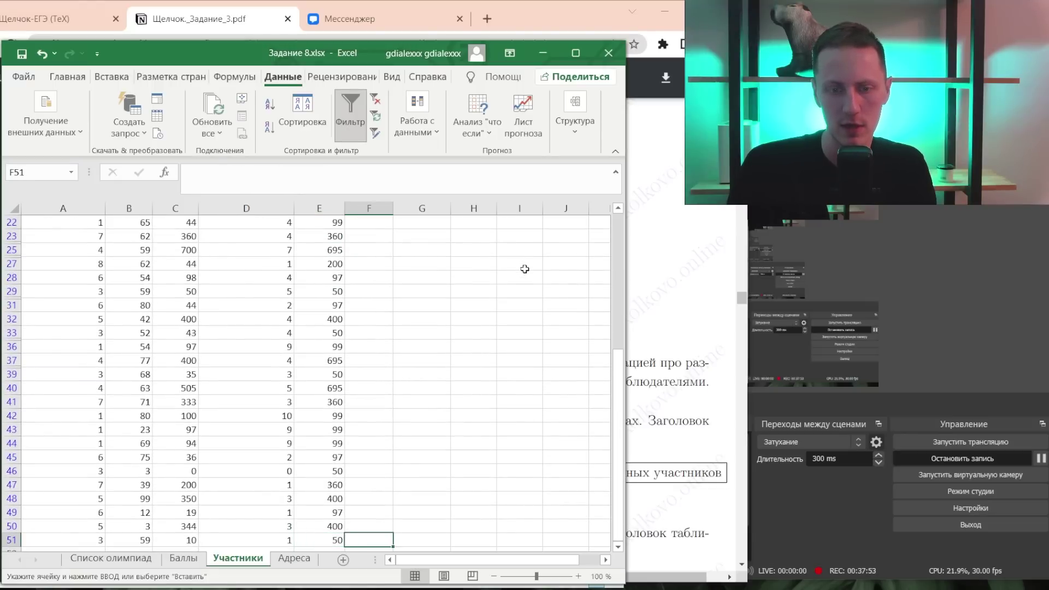
key(shift+Up)
key(shift+Up)
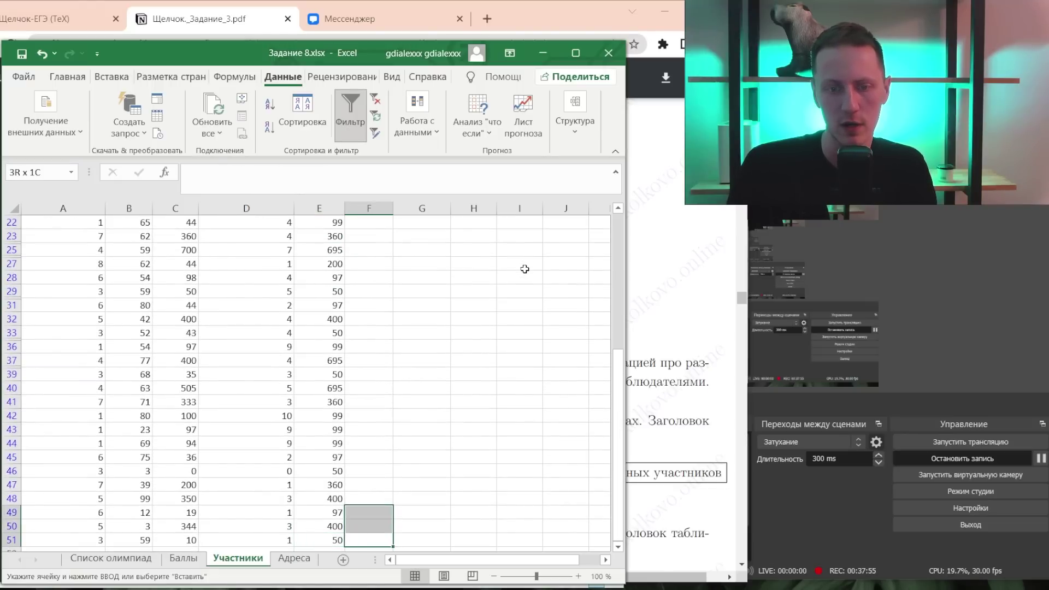
key(ctrl+shift+Up)
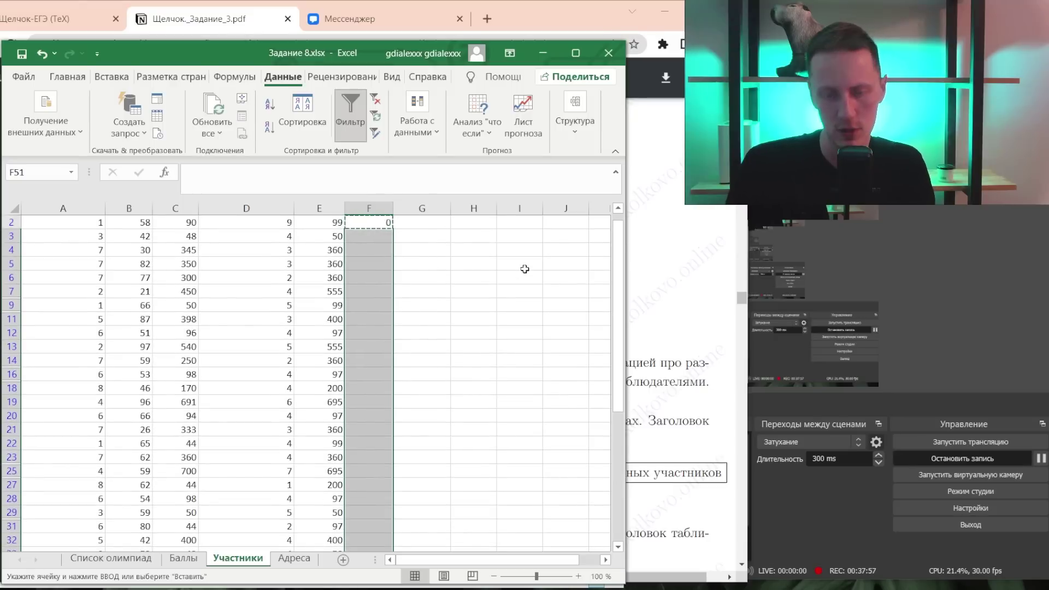
key(ctrl+v)
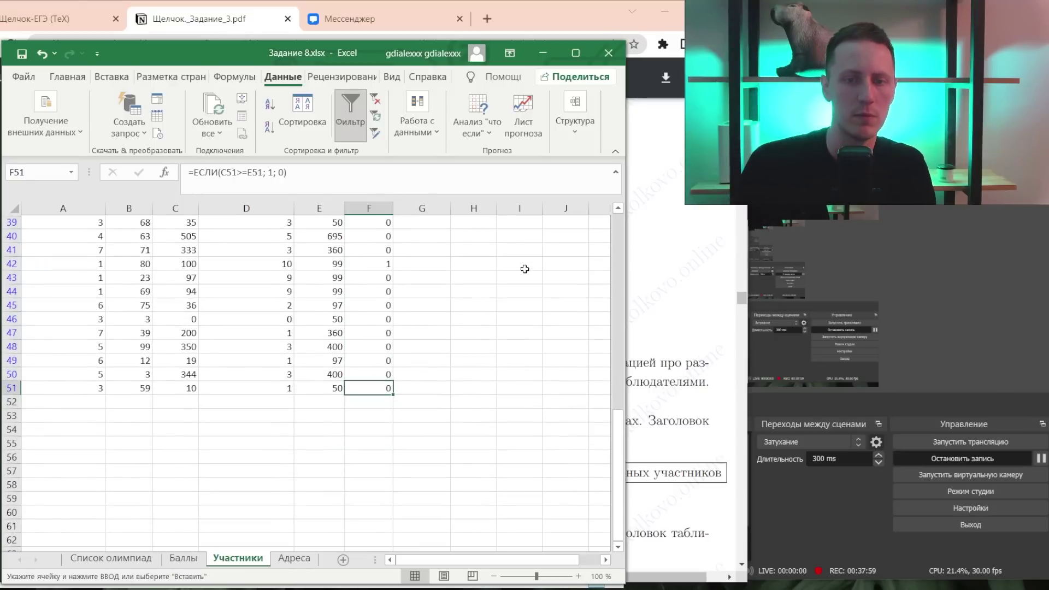
- Select all winner flags to read their sum of 7, then go to the task PDF
key(ctrl+Up)
key(Down)
key(ctrl+shift+Down)
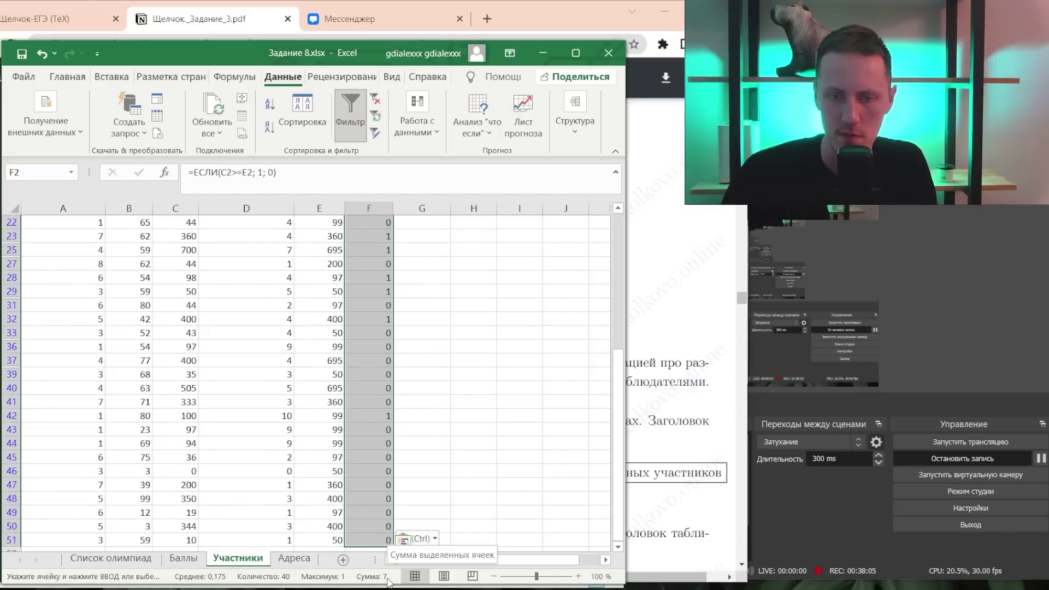
key(alt+Tab)
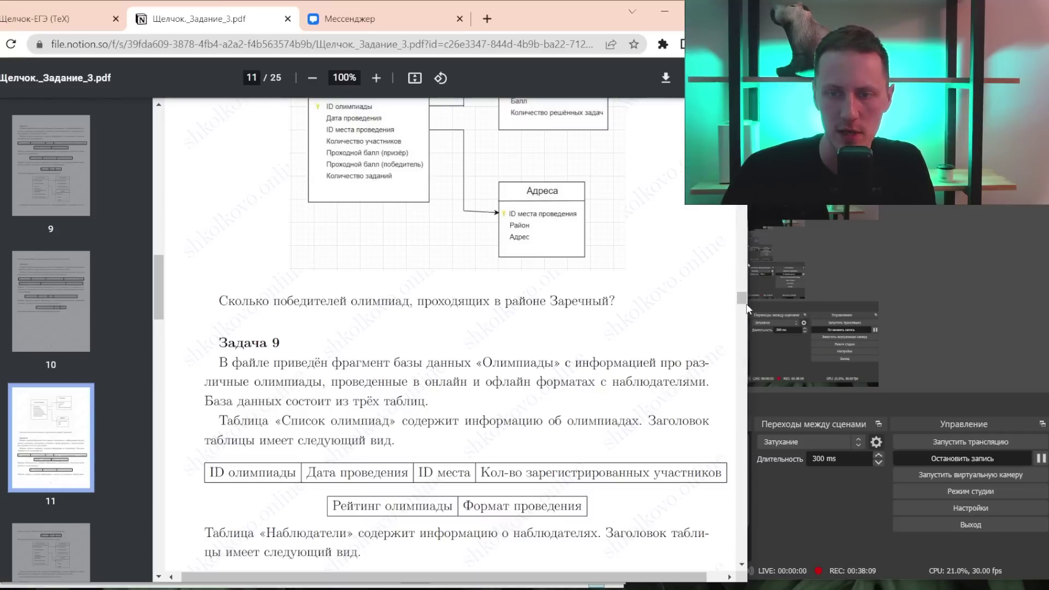
- Confirm the PDF answer key gives 7 for task 8, scroll back to Задача 10, return to Excel
drag(744, 300, 670, 510)
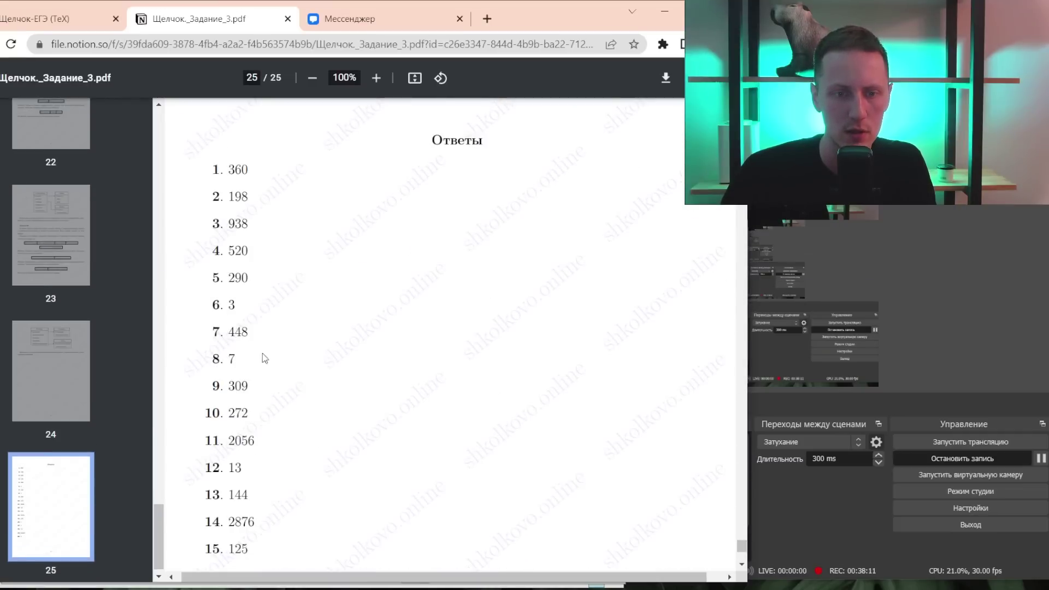
scroll(319, 353, up, 2)
scroll(311, 285, up, 10)
scroll(309, 289, up, 10)
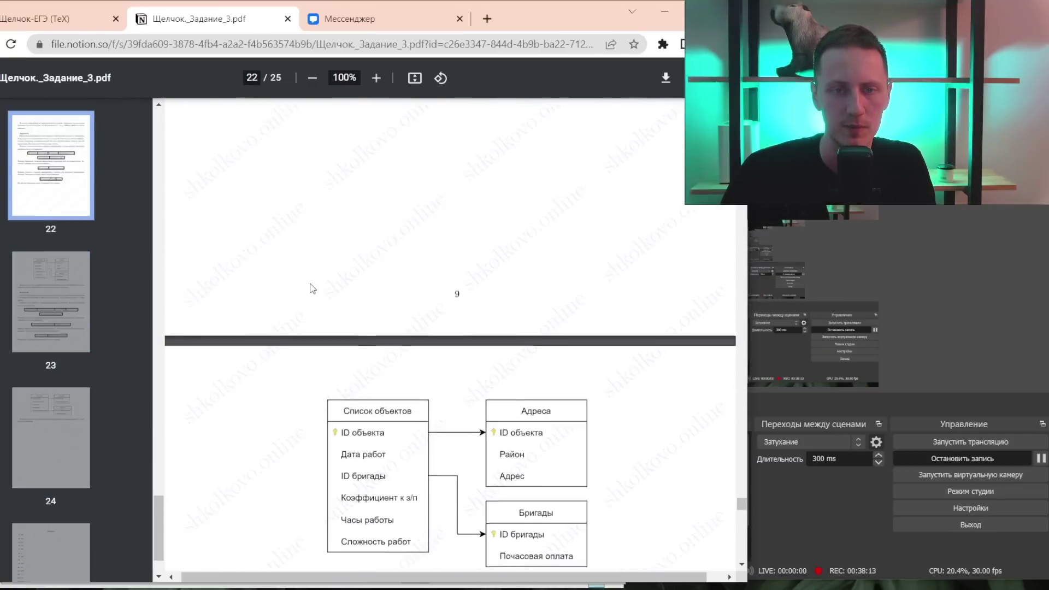
scroll(312, 288, up, 10)
scroll(311, 288, up, 9)
scroll(311, 288, up, 9)
scroll(312, 289, up, 9)
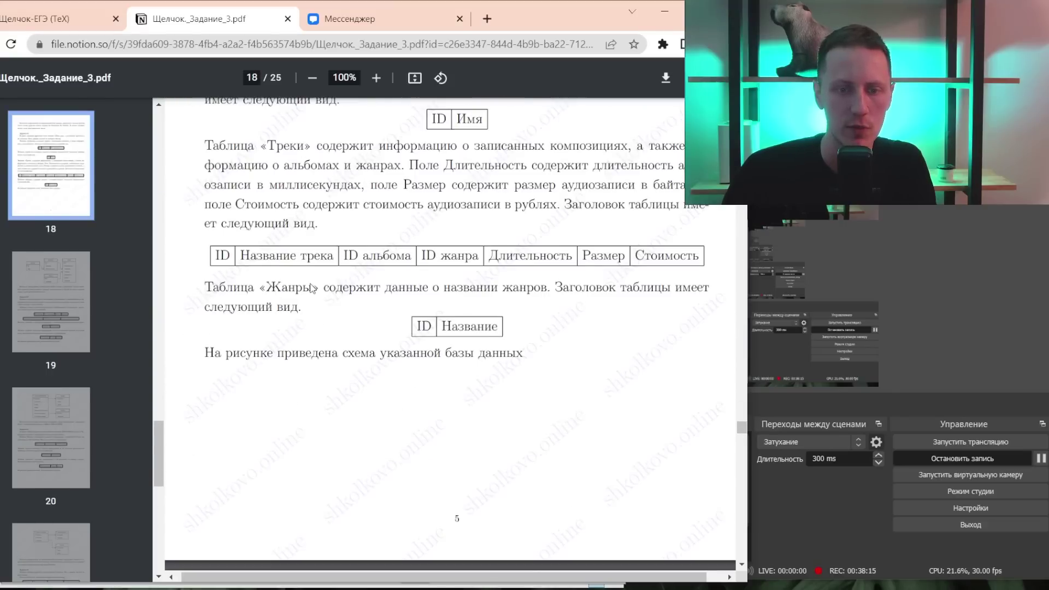
scroll(311, 288, up, 9)
scroll(402, 257, up, 6)
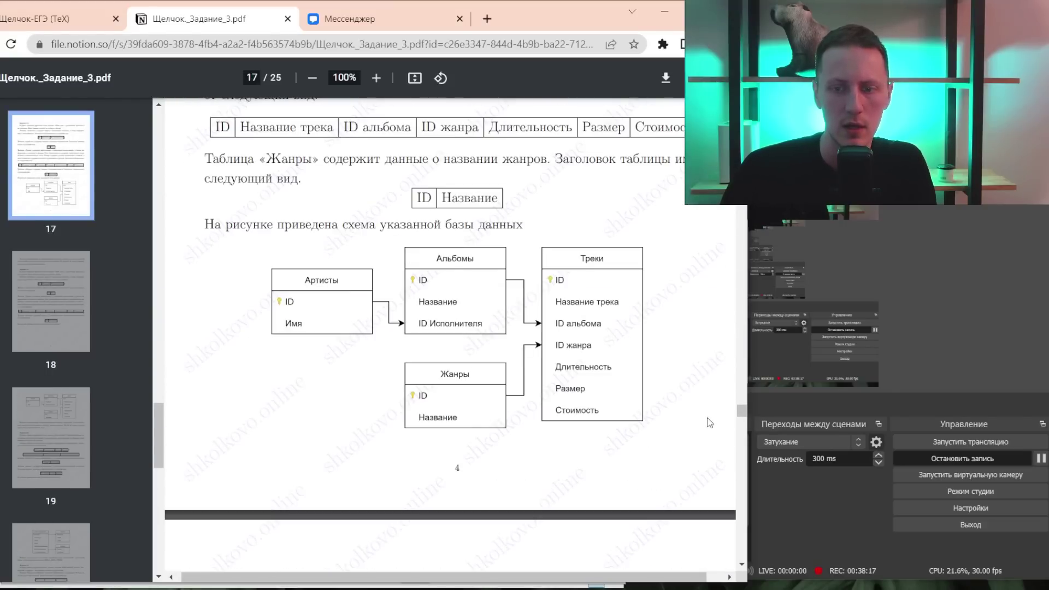
scroll(707, 382, up, 3)
scroll(705, 328, up, 20)
scroll(703, 297, up, 1)
scroll(601, 339, down, 5)
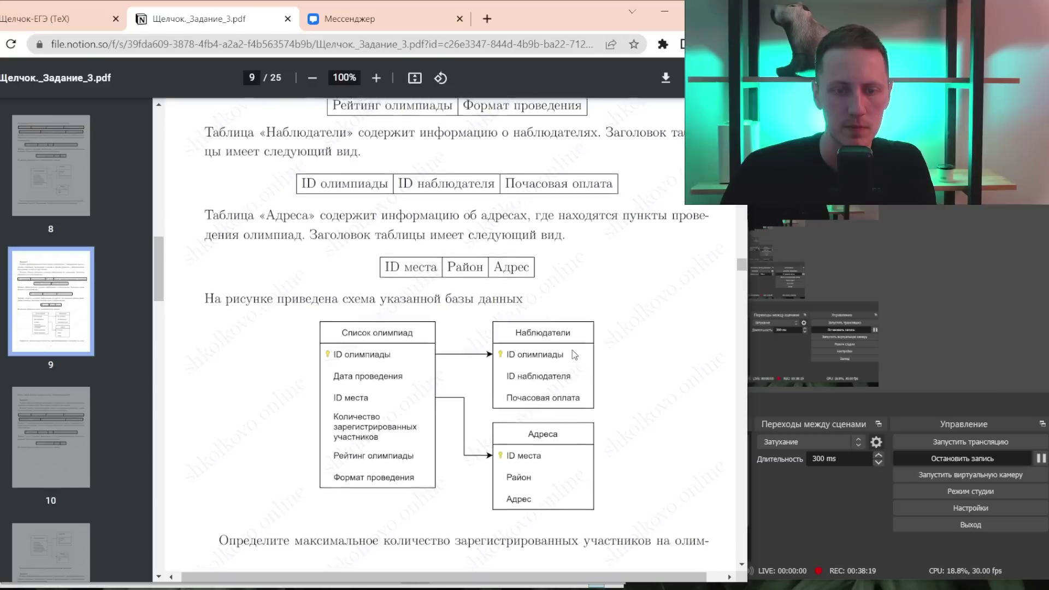
scroll(574, 354, down, 5)
scroll(572, 353, down, 5)
scroll(571, 351, down, 5)
scroll(569, 350, down, 3)
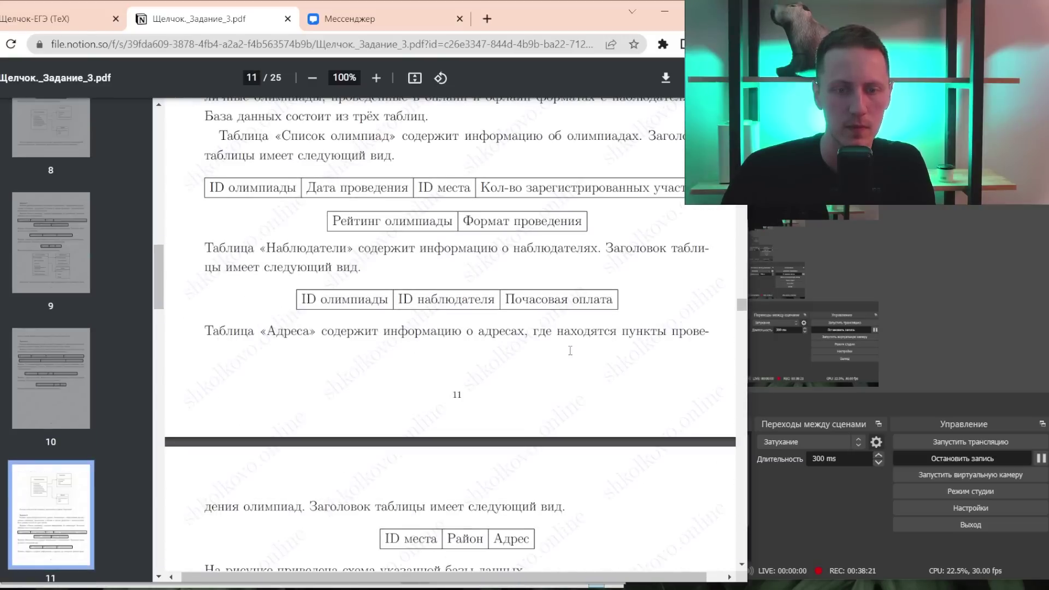
scroll(570, 350, down, 10)
scroll(505, 333, down, 1)
scroll(418, 310, down, 4)
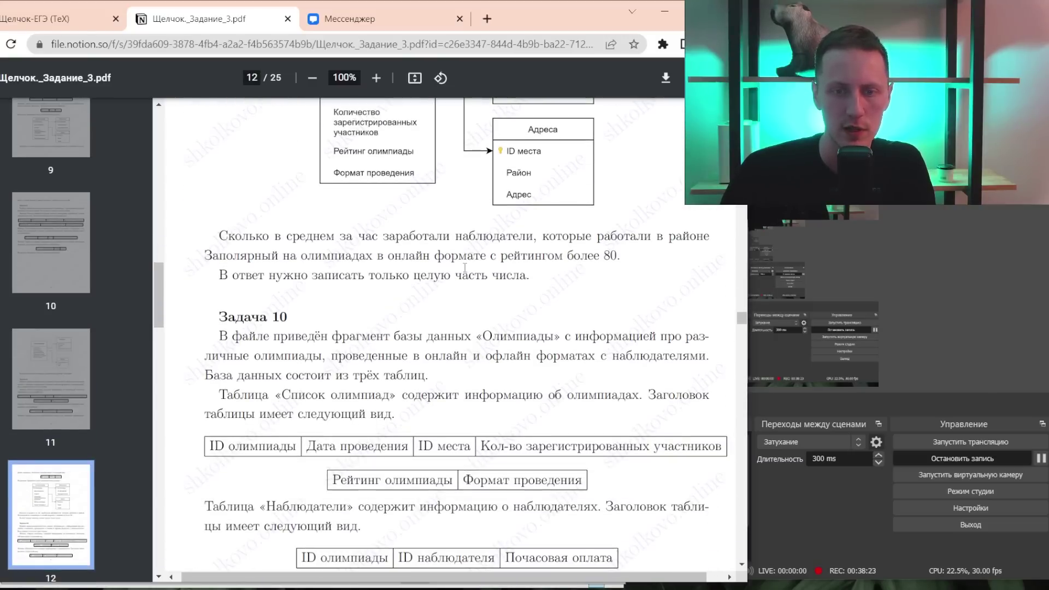
key(alt+Tab)
- Close Задание 8.xlsx without saving and open Задание 9.xlsx
click(608, 52)
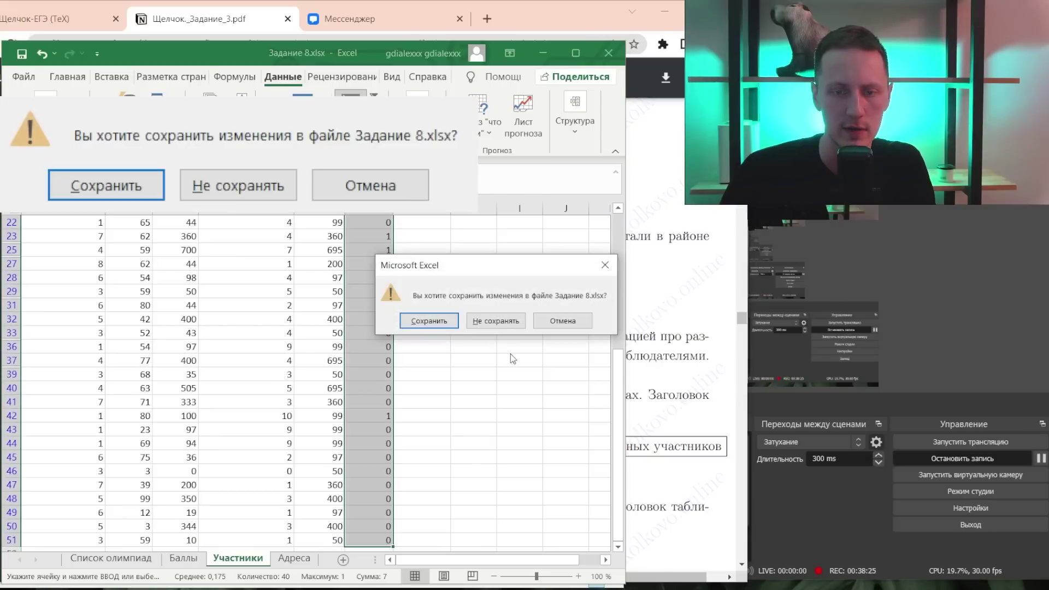
click(491, 324)
key(alt+Tab)
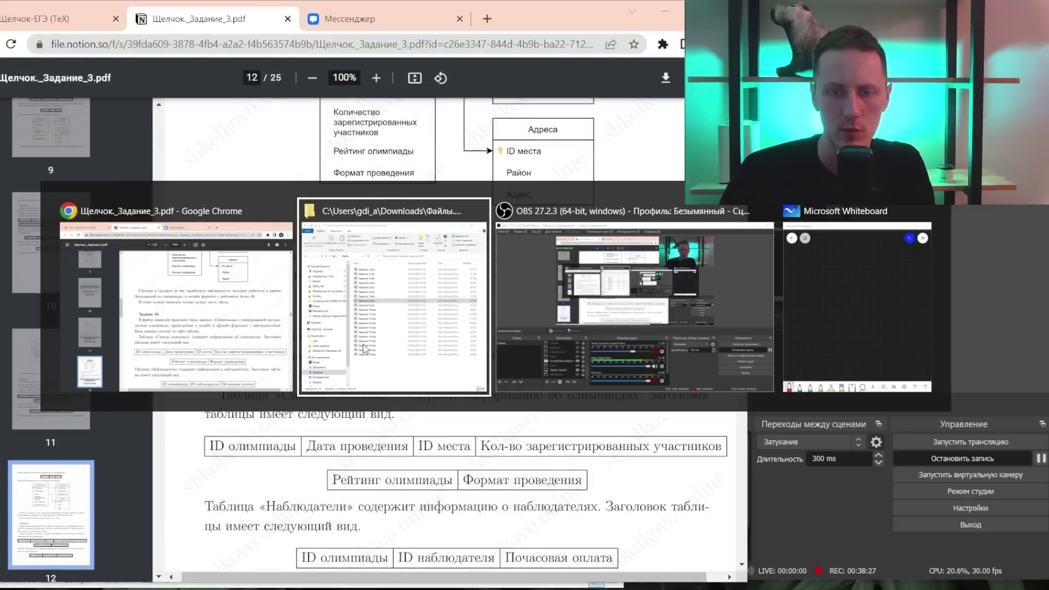
double_click(263, 288)
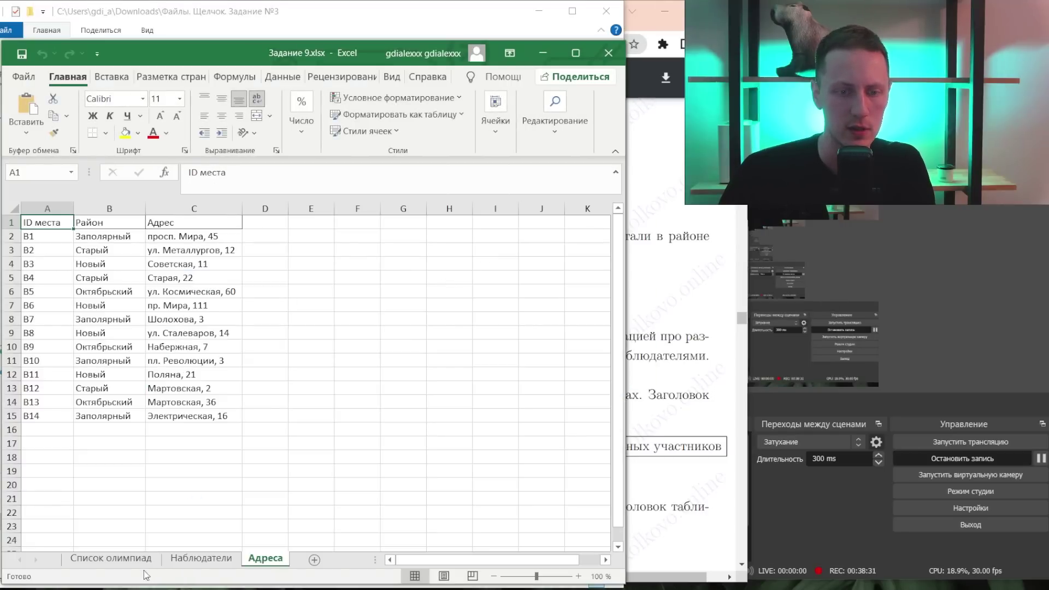
click(686, 258)
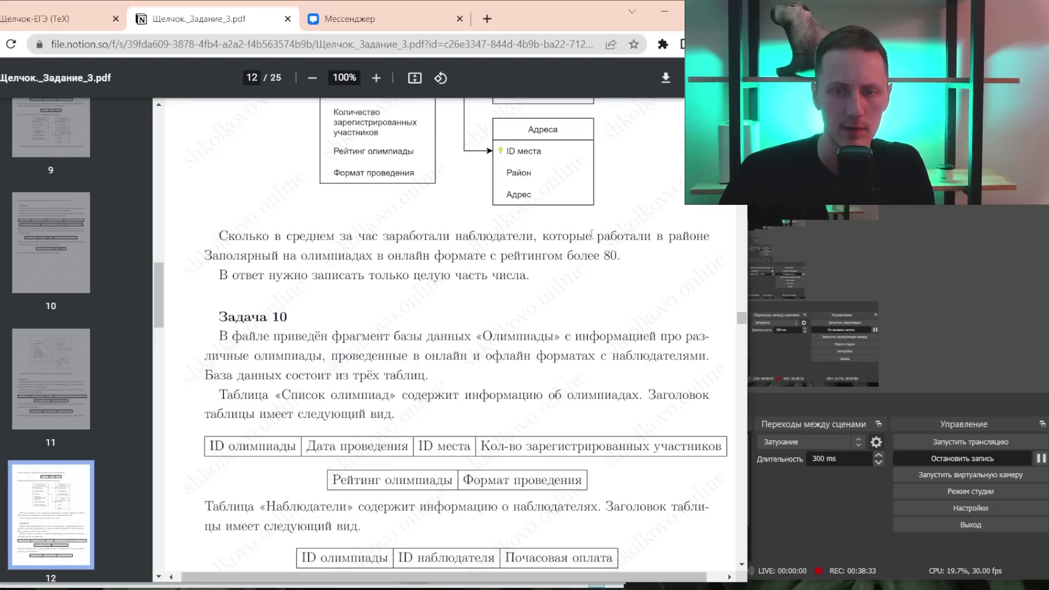
key(alt+Tab)
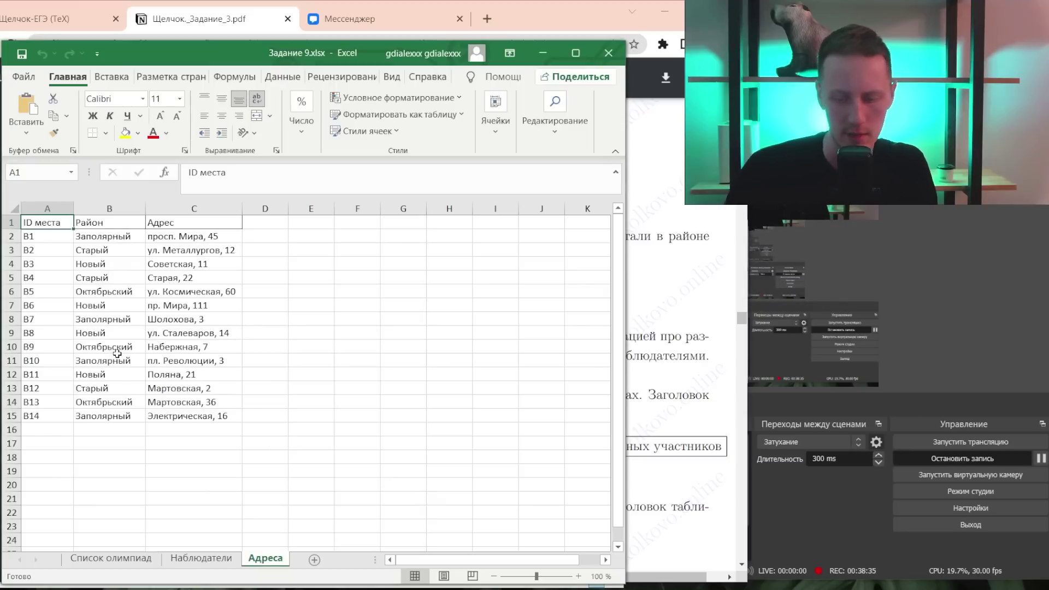
- Filter the Адреса sheet's Район column to Заполярный only
key(ctrl+shift+l)
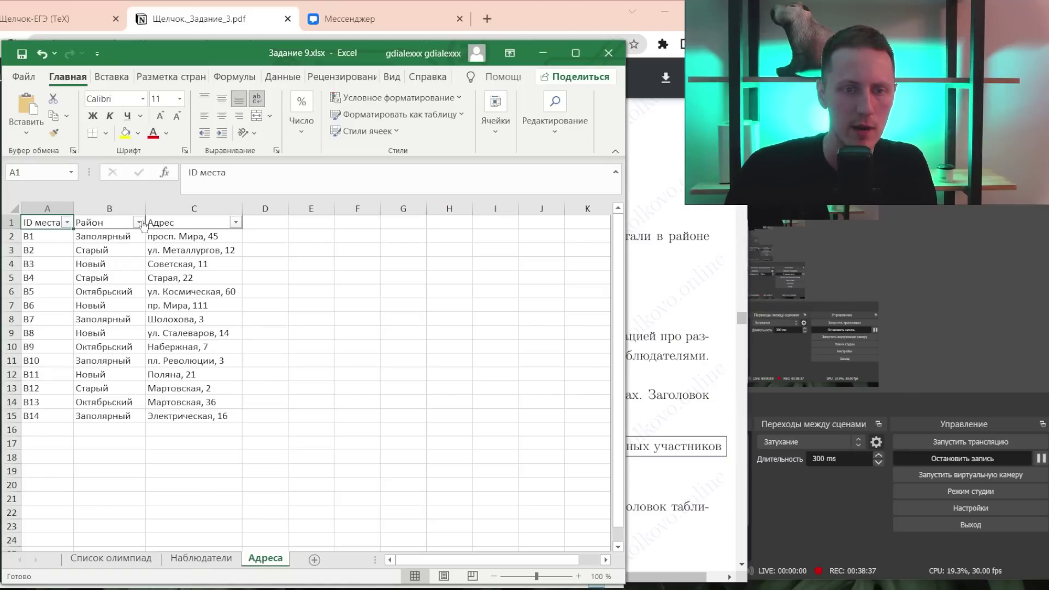
click(138, 222)
click(27, 391)
click(24, 404)
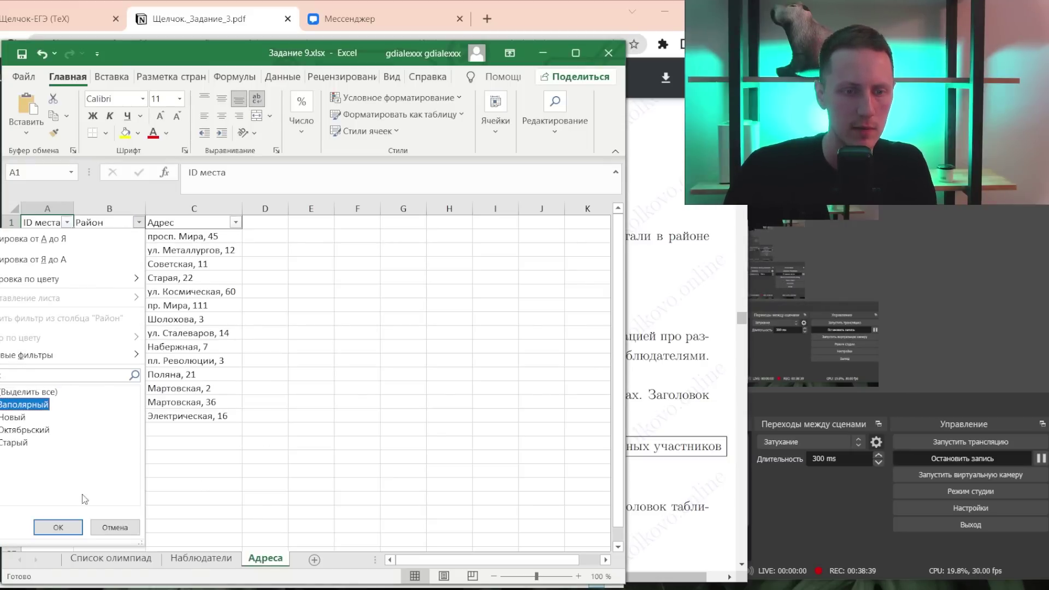
click(58, 527)
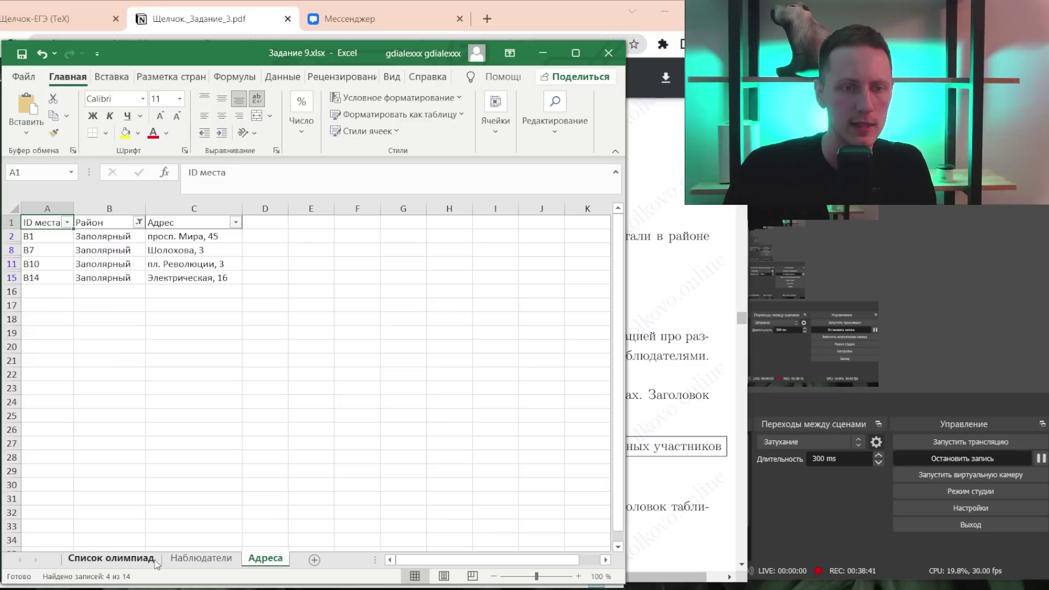
click(111, 558)
- Review the Наблюдатели and filtered Адреса sheets, ending on Список олимпиад
click(201, 558)
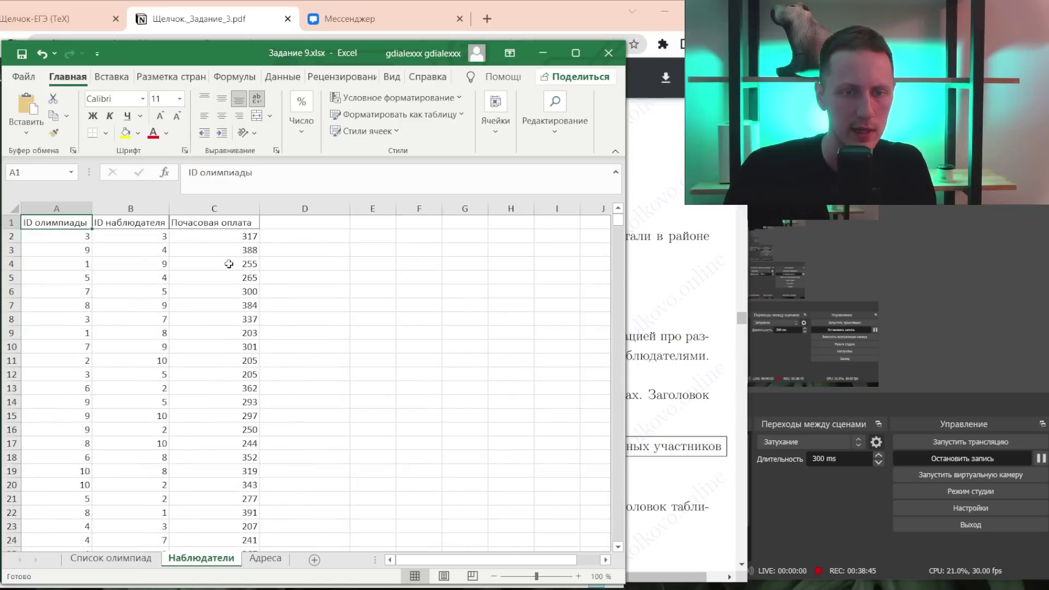
click(110, 557)
click(175, 310)
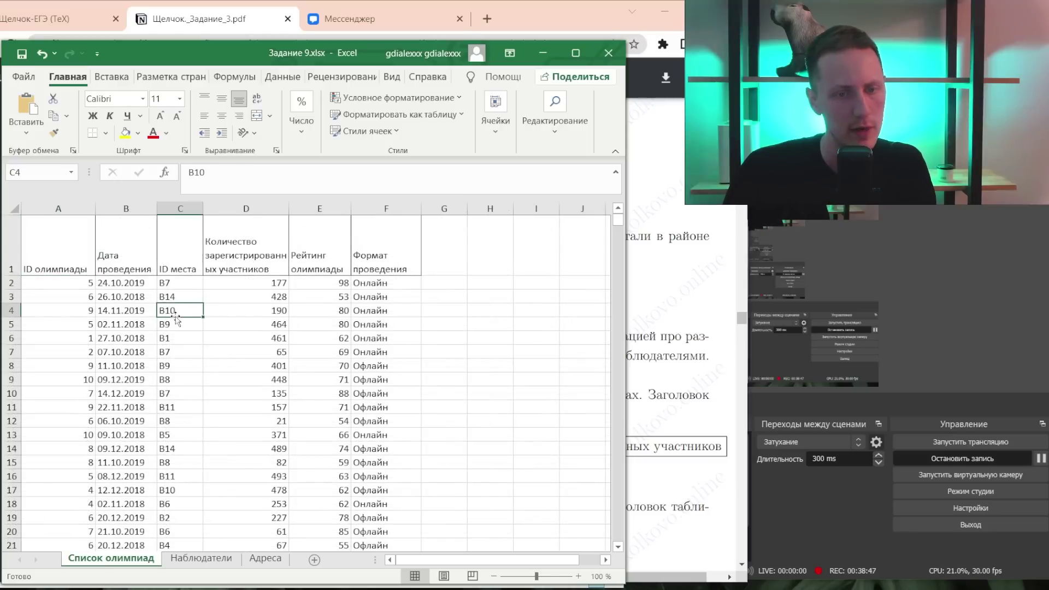
click(256, 559)
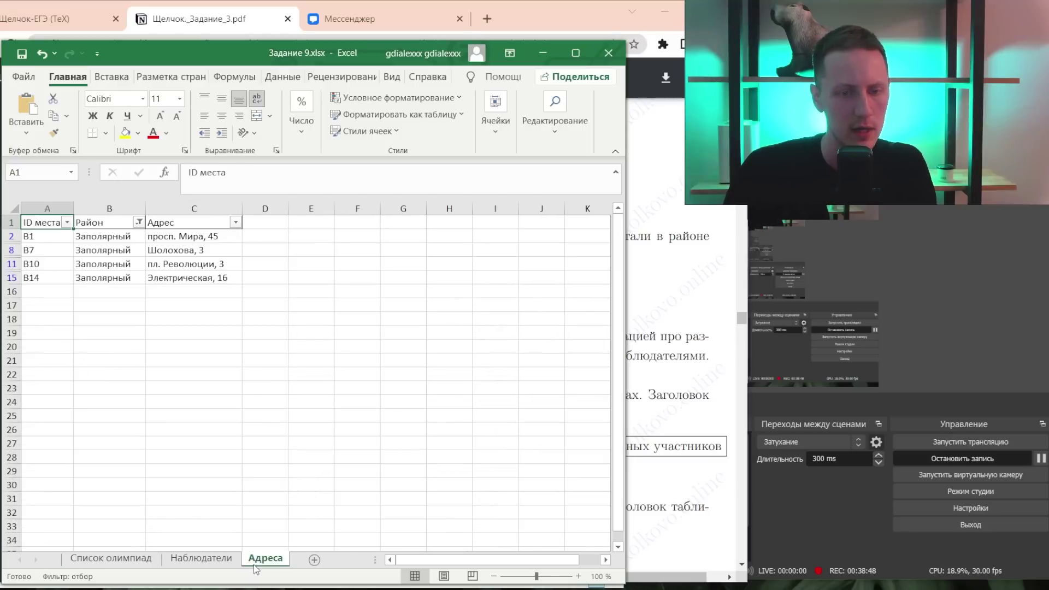
click(111, 557)
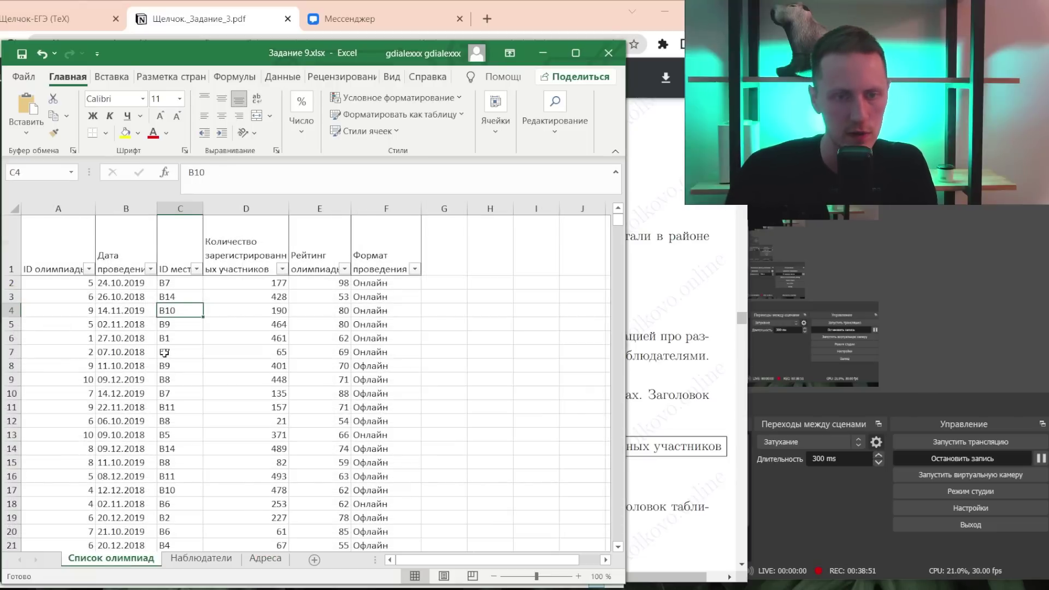
- Filter Список олимпиад's ID места to B1, B7, B10 and B14, then switch to the PDF
click(197, 269)
click(69, 426)
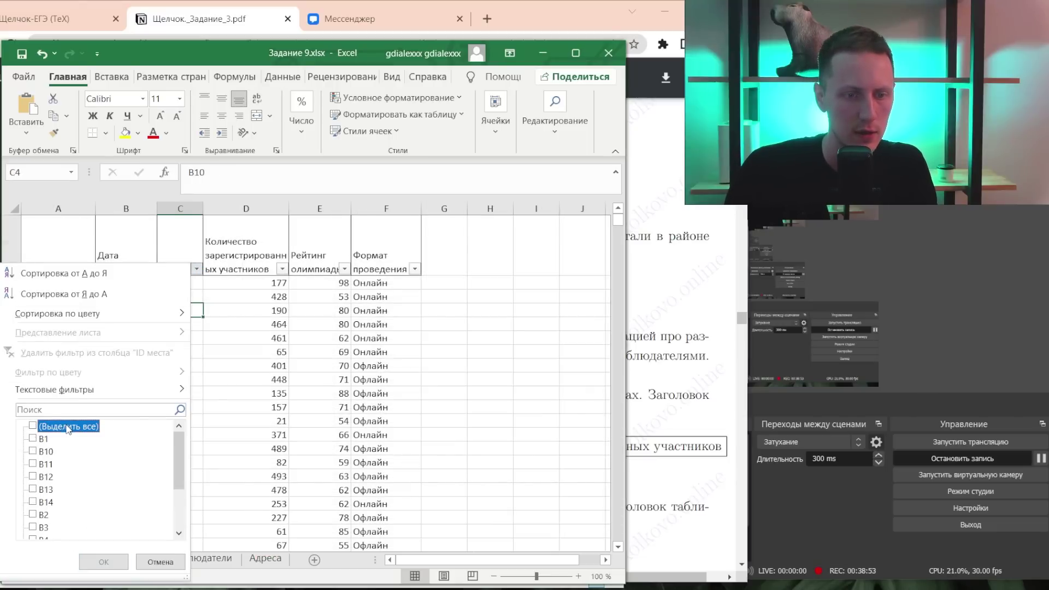
click(45, 440)
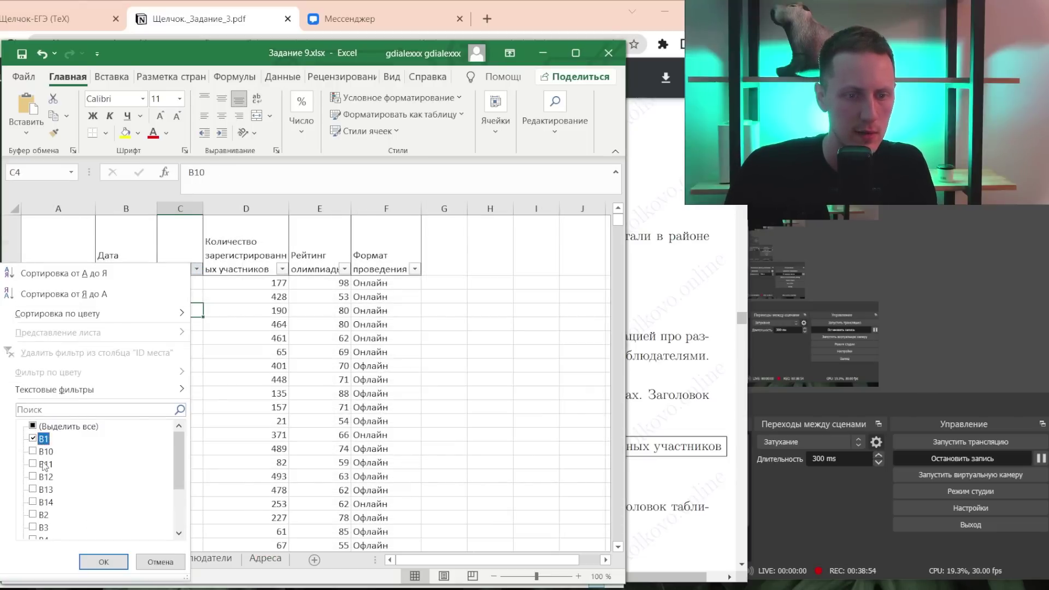
click(46, 502)
scroll(52, 519, down, 2)
click(46, 507)
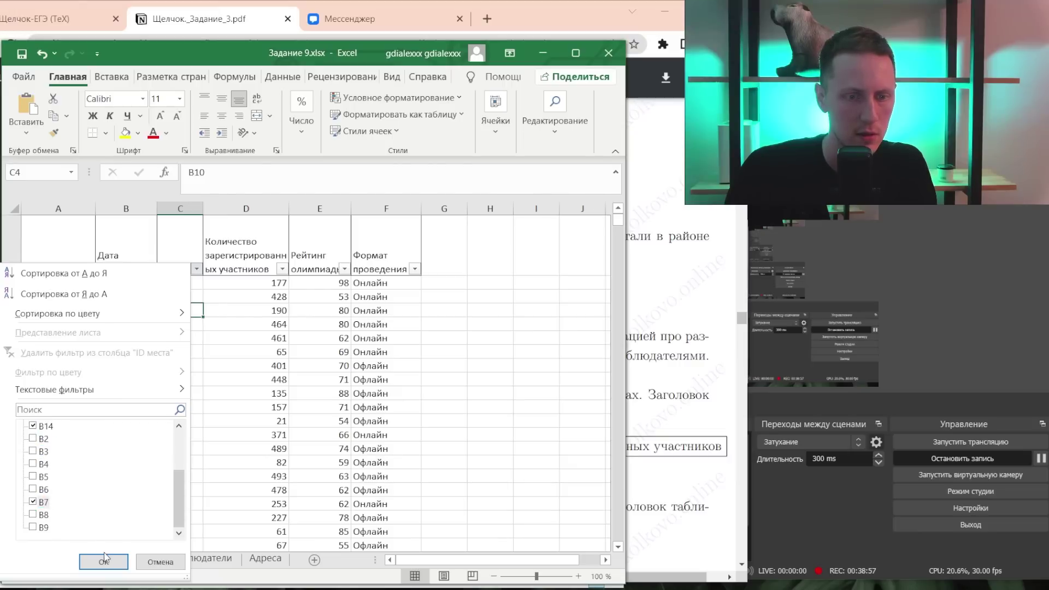
click(104, 562)
click(265, 558)
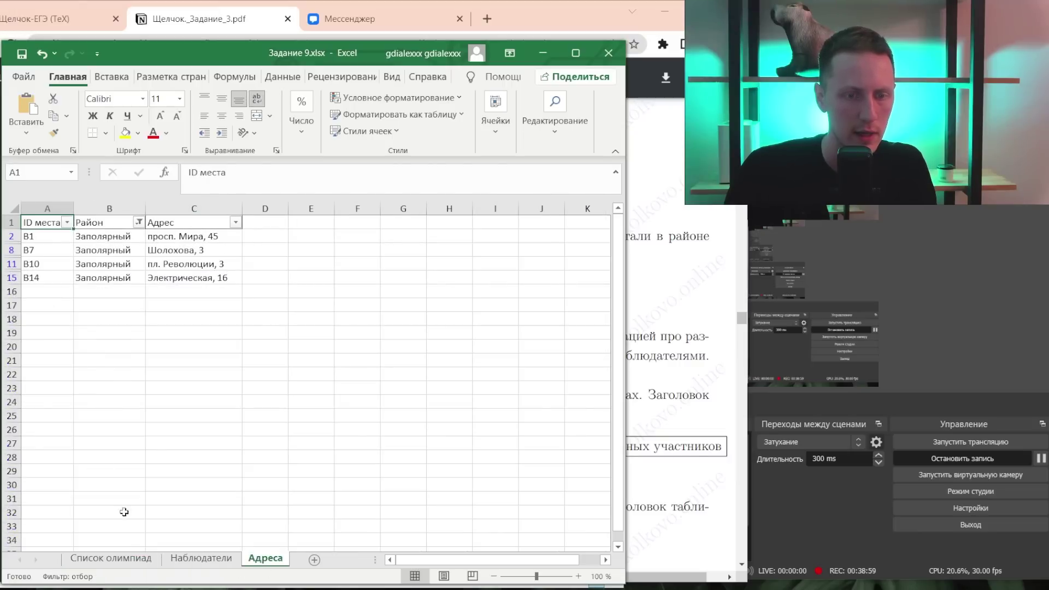
click(111, 558)
key(alt+Tab)
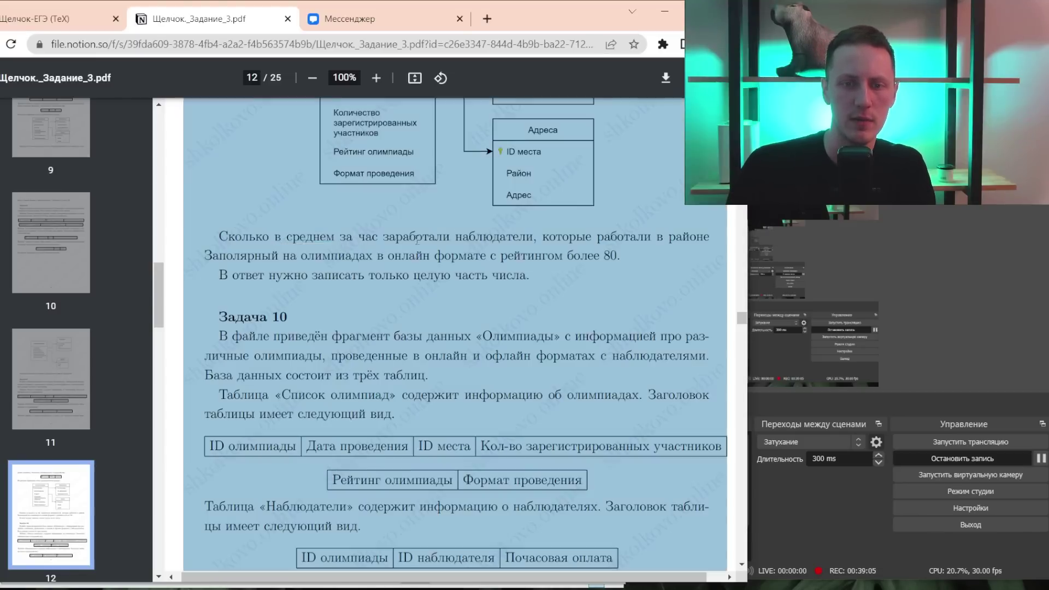
- Highlight 'в среднем за час заработали наблюдатели' in the task PDF and return to Excel
drag(275, 236, 524, 236)
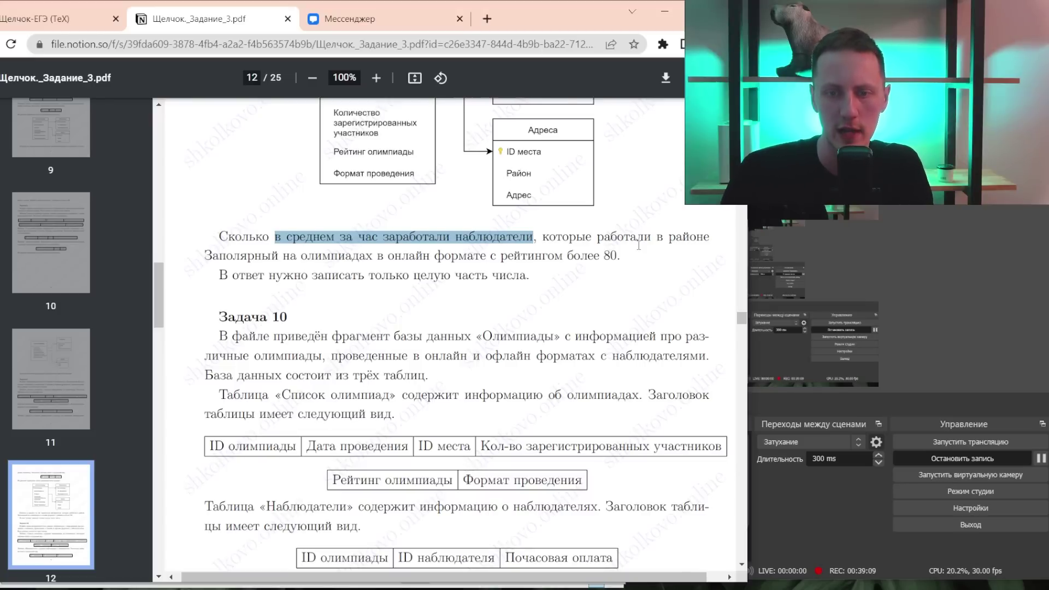
key(alt+Tab)
- Filter Формат проведения to Онлайн only
click(414, 269)
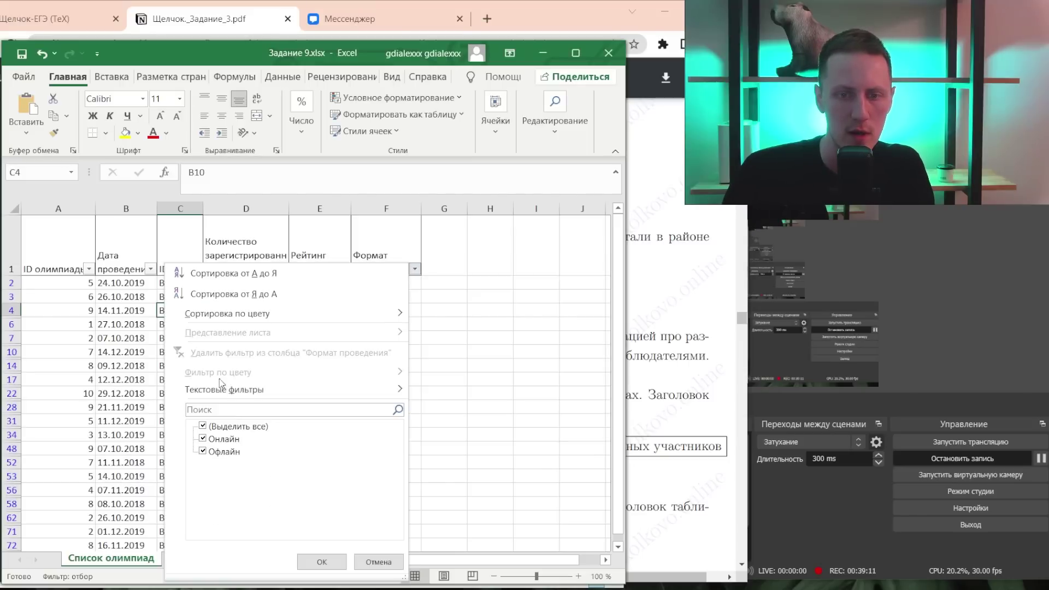
click(203, 426)
click(211, 439)
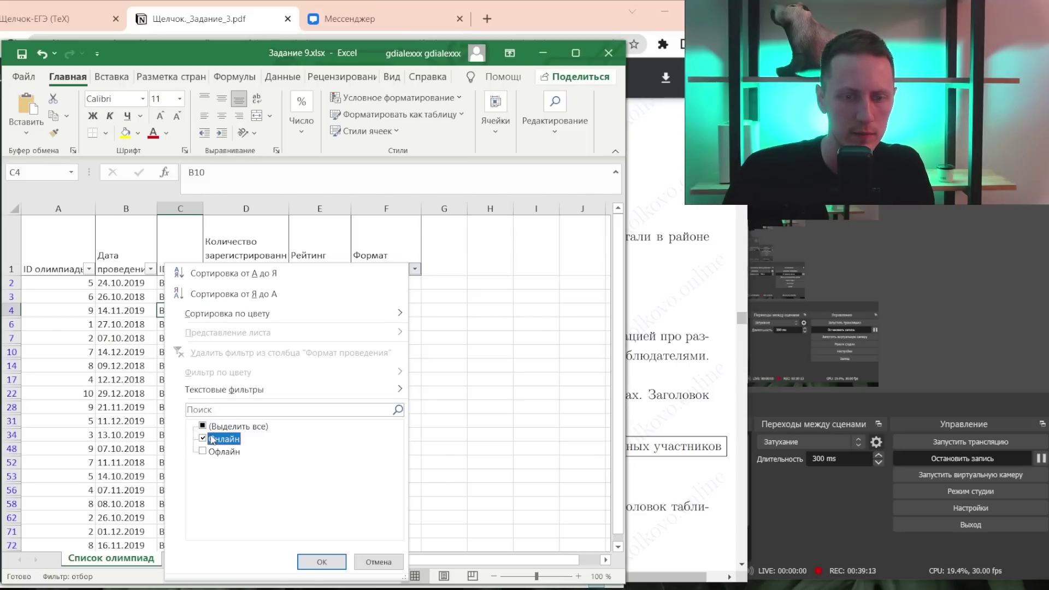
click(322, 562)
- Filter Рейтинг олимпиады to greater than 80, leaving olympiads 5, 9 and 8
click(344, 269)
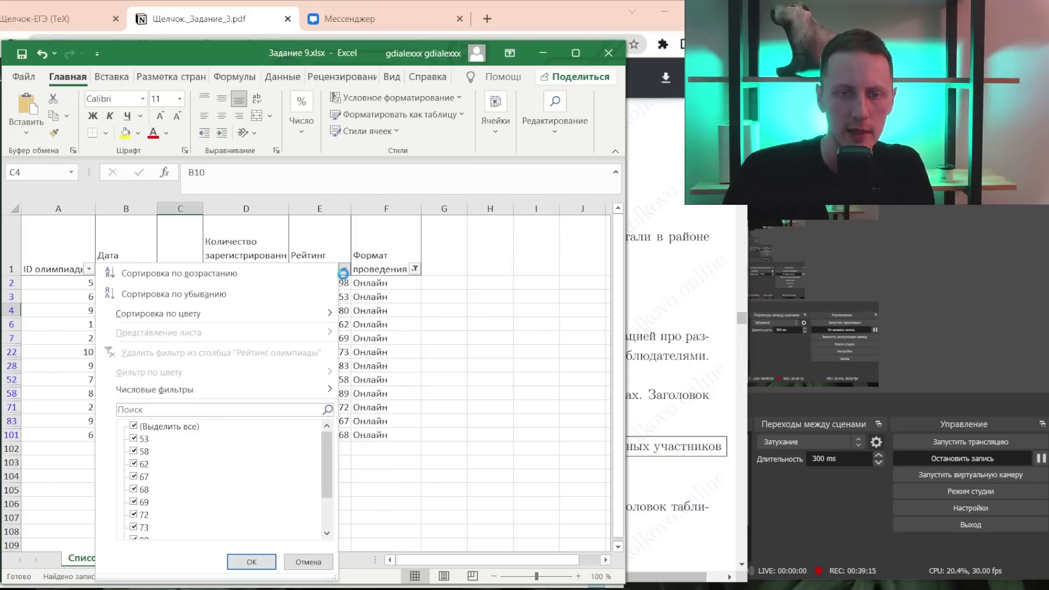
mouse_move(221, 389)
click(377, 413)
text(80)
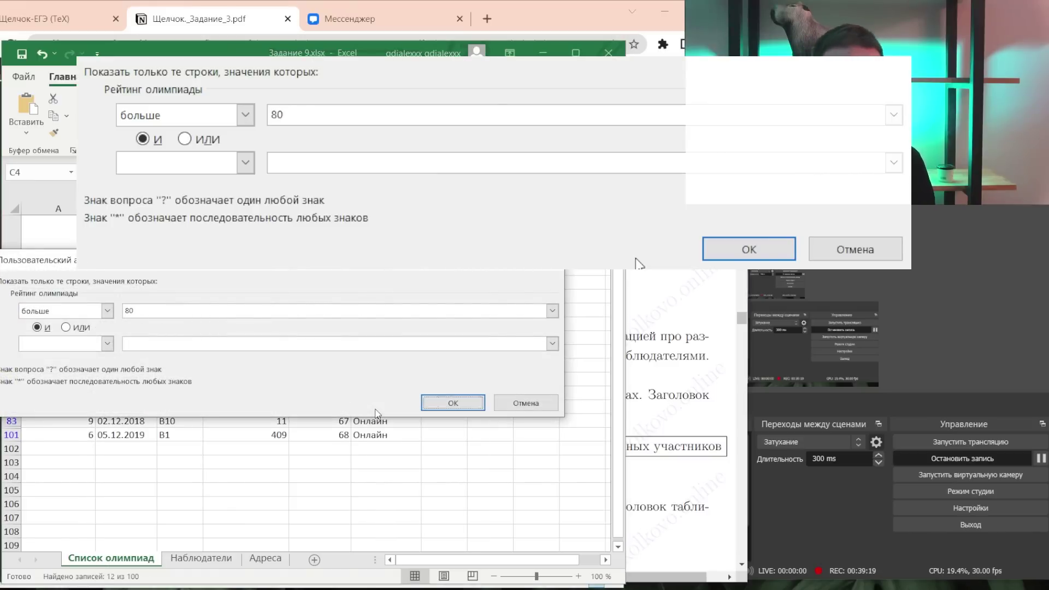
key(Return)
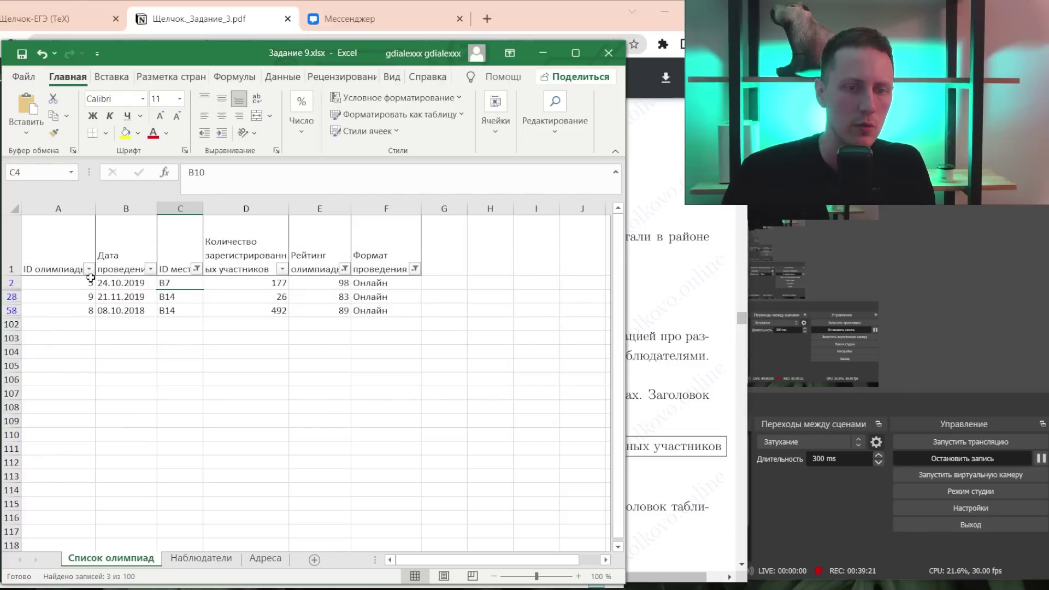
drag(76, 282, 86, 313)
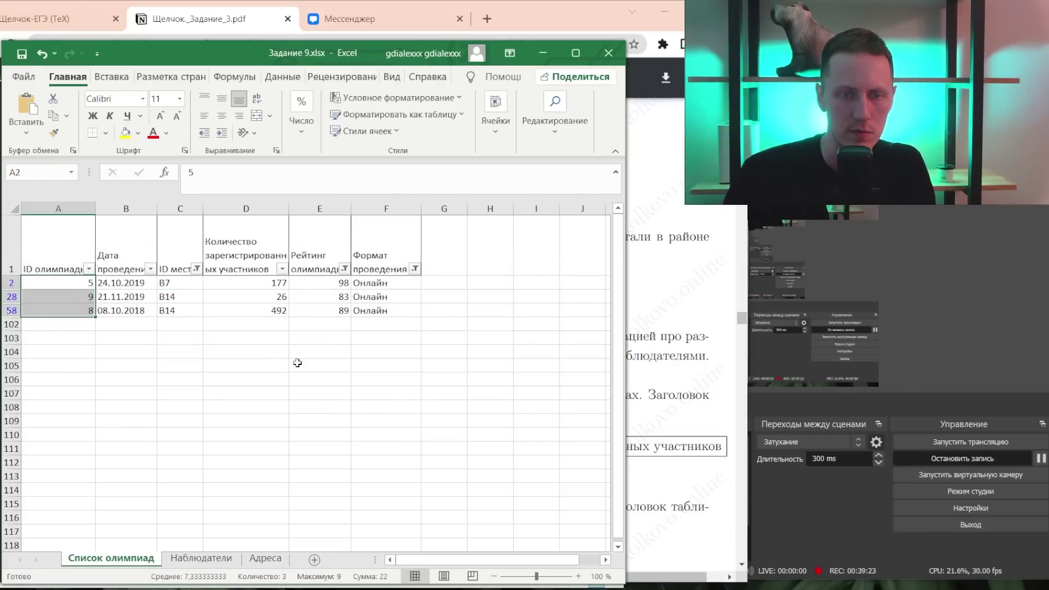
- Filter the Наблюдатели table's ID олимпиады column to olympiads 5, 8 and 9
click(217, 559)
click(67, 312)
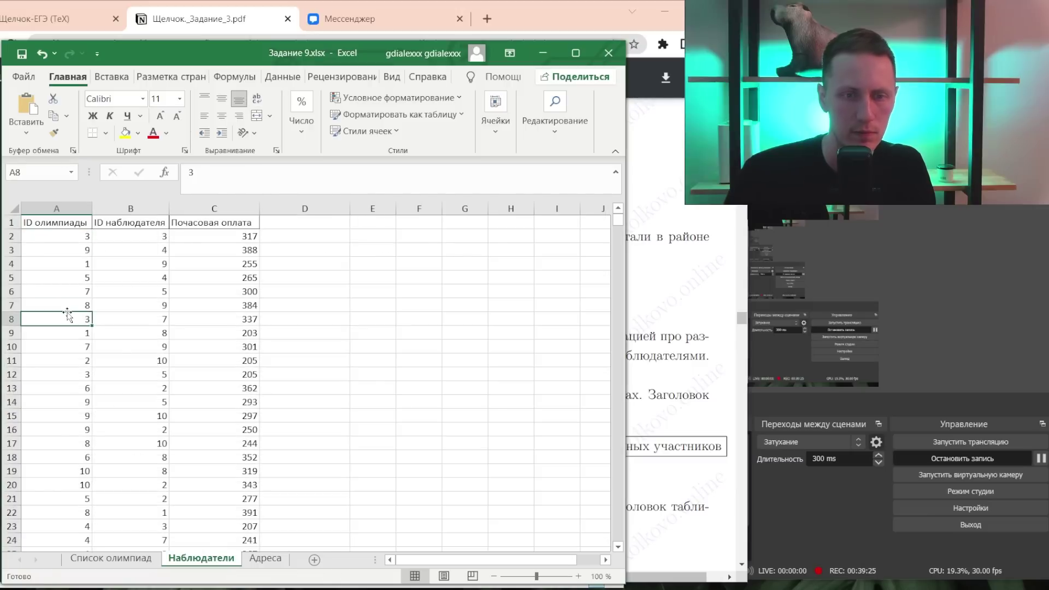
key(ctrl+shift+l)
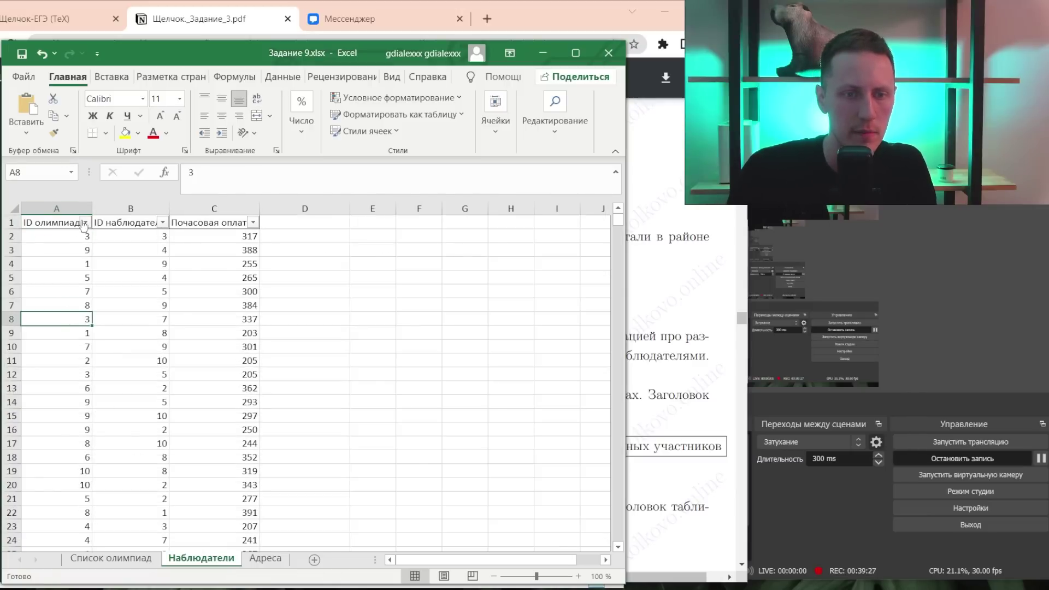
click(85, 222)
click(25, 392)
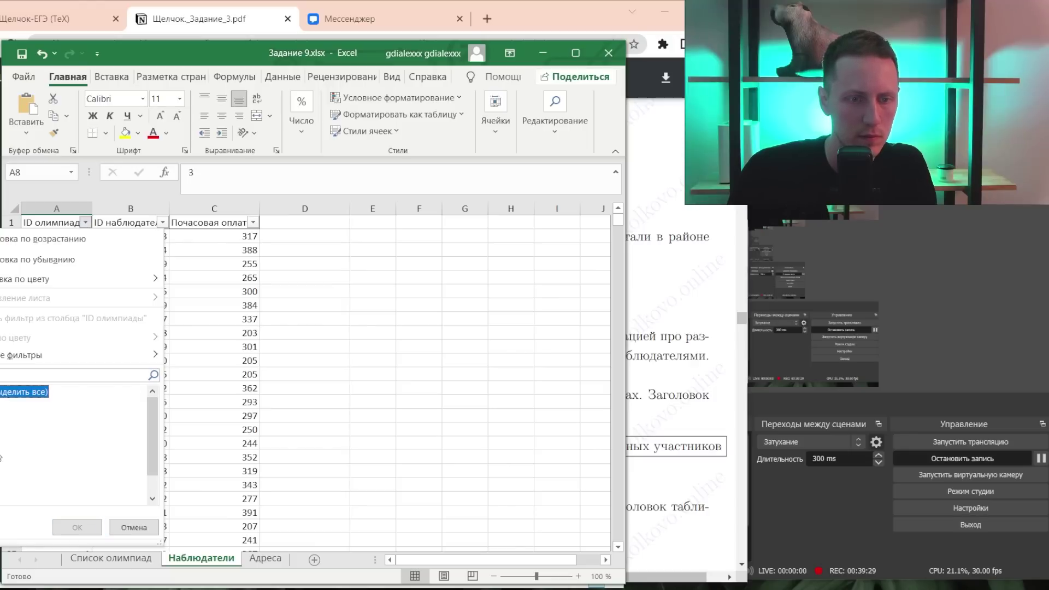
click(22, 405)
scroll(74, 446, down, 2)
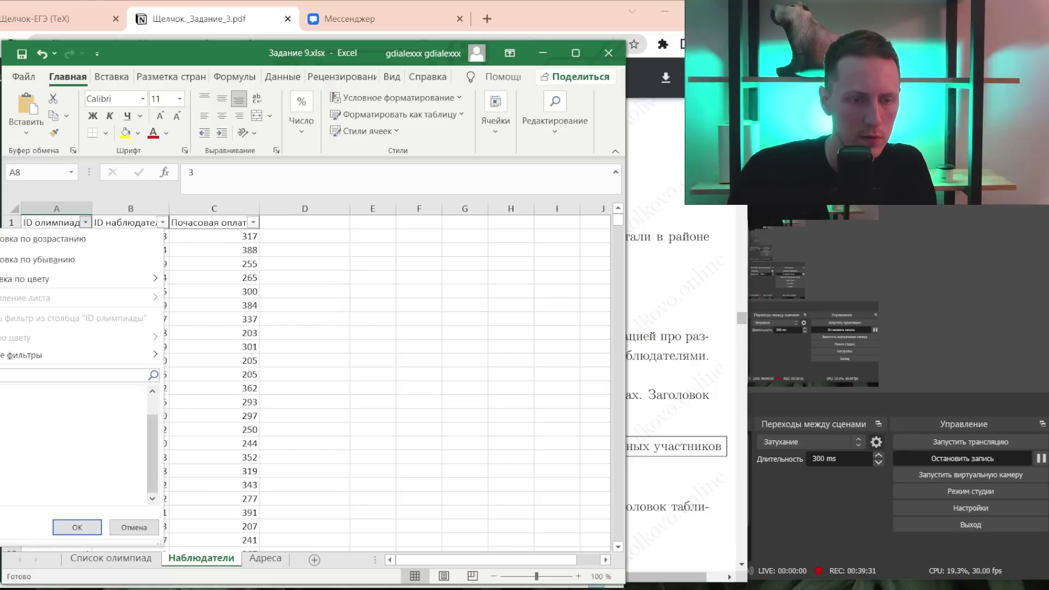
click(77, 527)
- Cross-check the olympiad IDs on Список олимпиад, then select the filtered observer IDs and hourly pay
click(111, 558)
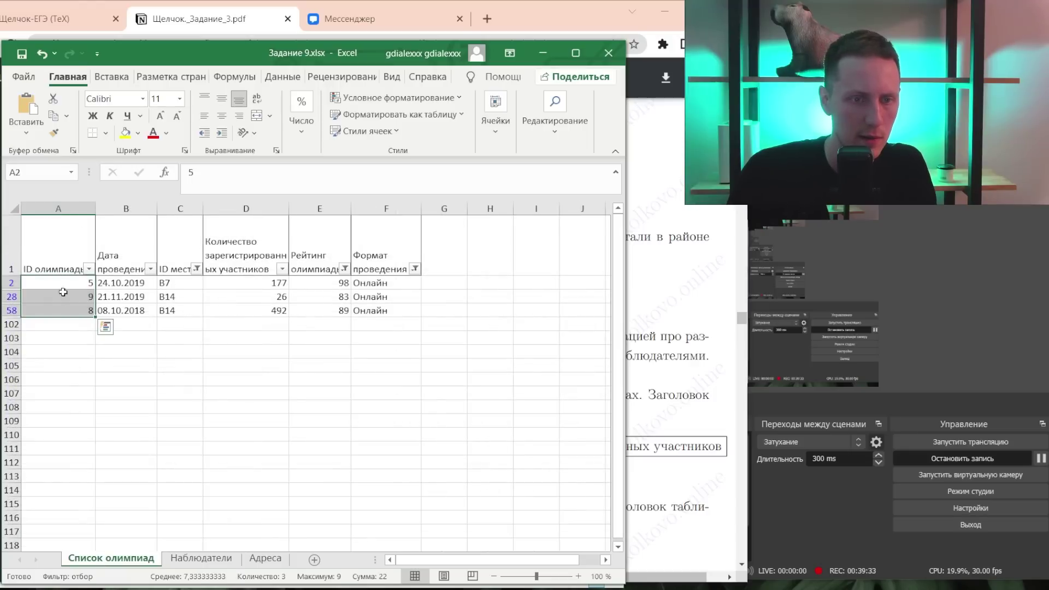
click(201, 557)
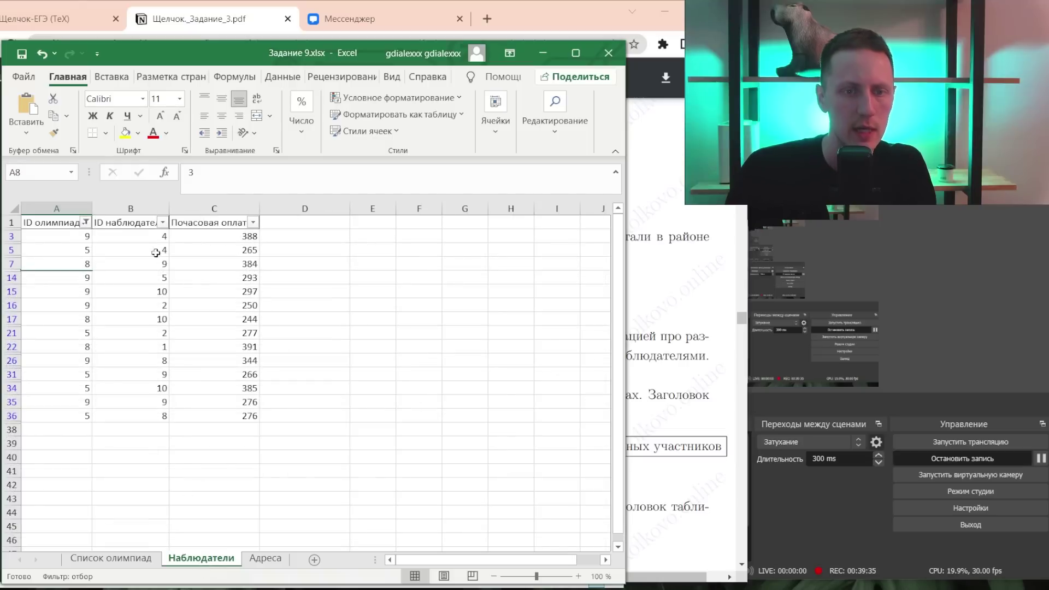
drag(141, 239, 235, 416)
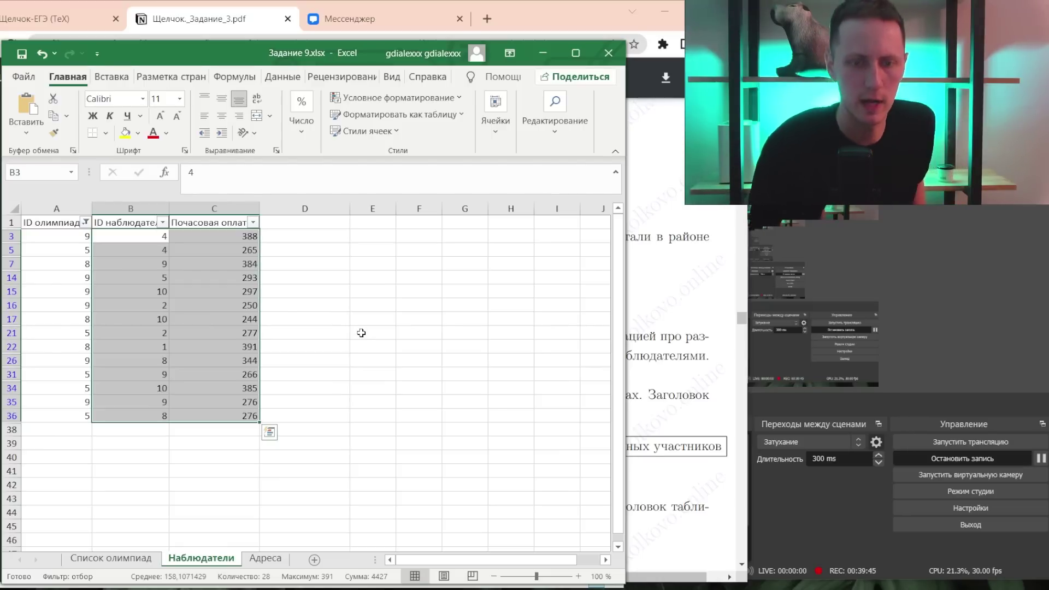
- Select the filtered hourly pay column to read its average of 309,71, checking the task PDF
key(Up)
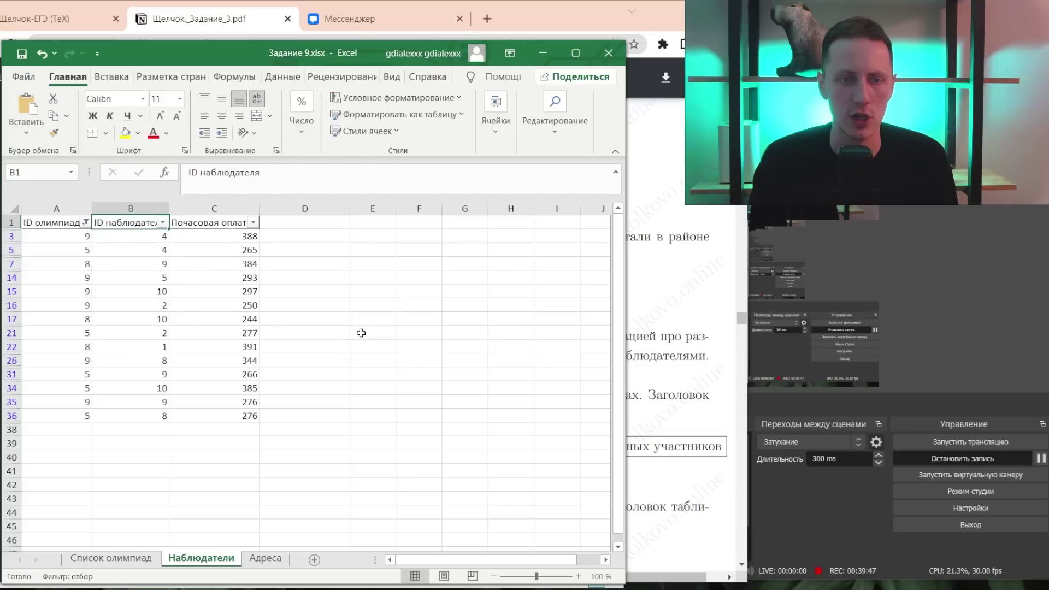
key(Down)
key(Right)
key(shift+Down)
key(shift+Down)
key(shift+Down)
key(shift+Down)
key(shift+Down)
key(shift+Down)
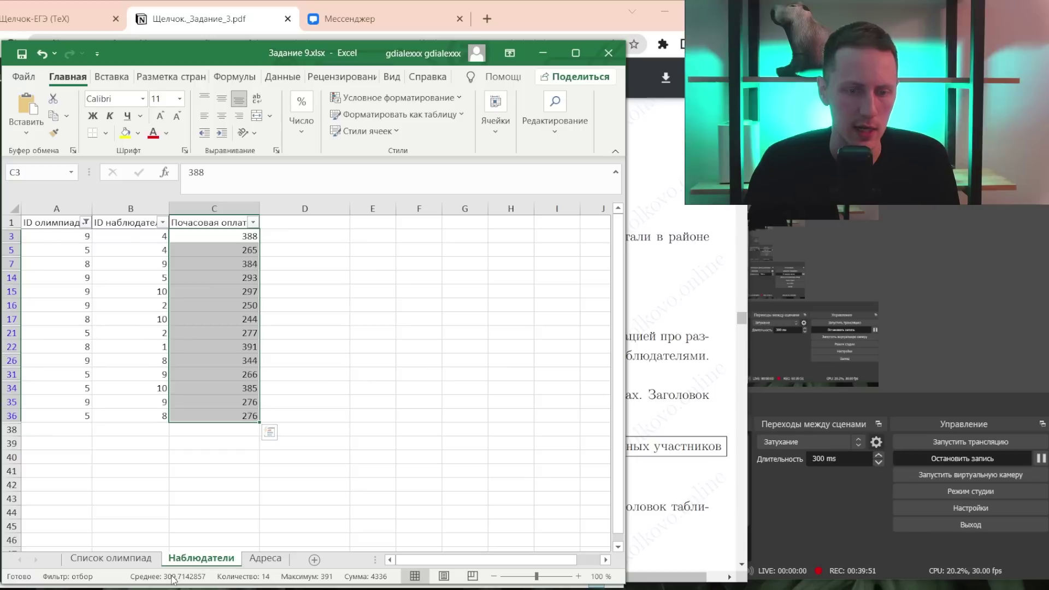
key(alt+Tab)
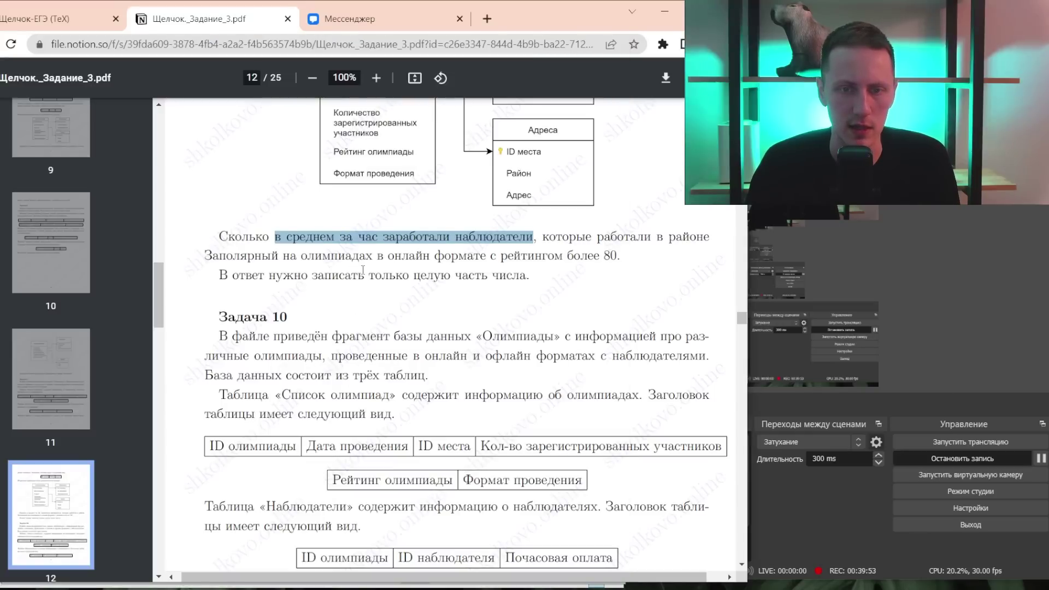
key(alt+Tab)
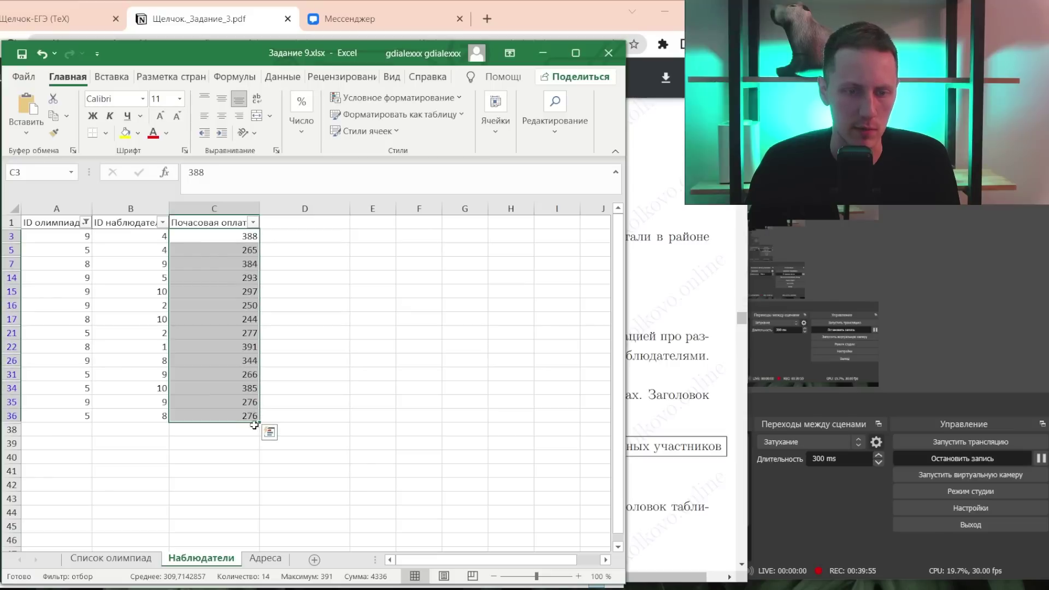
- Enter 309 in cell E1 of Наблюдатели
click(383, 223)
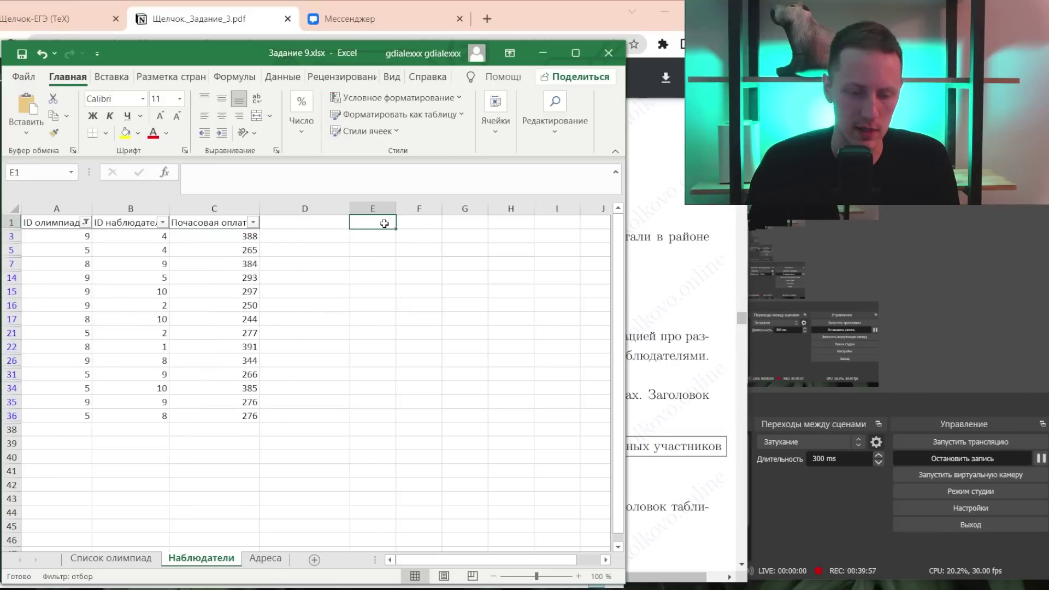
text(309)
key(Return)
click(384, 223)
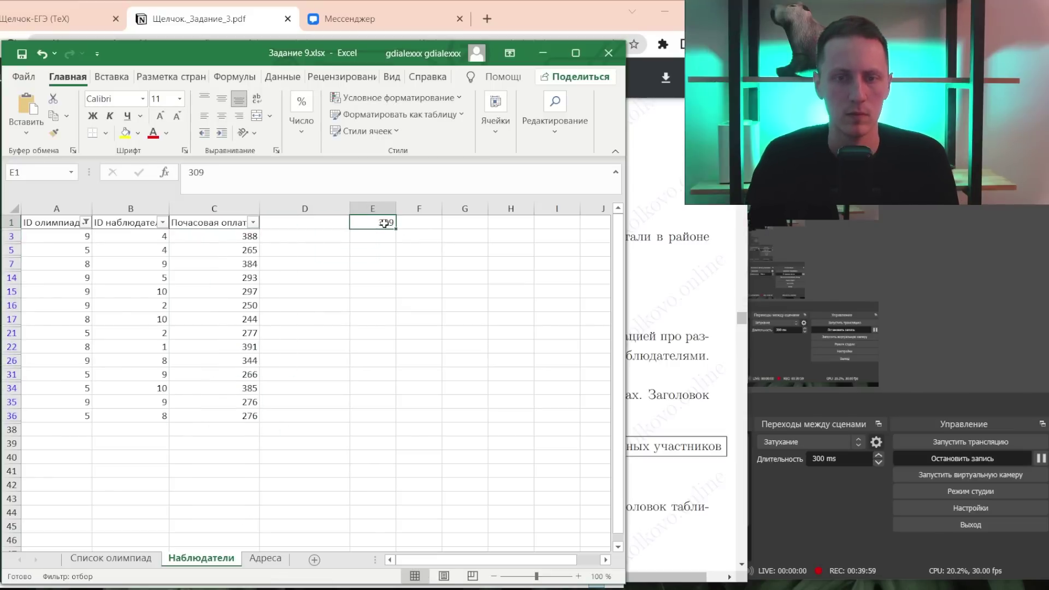
- Scroll the task PDF to the answer key confirming 309 for task 9, then back to Задача 10 on page 13
key(alt+Tab)
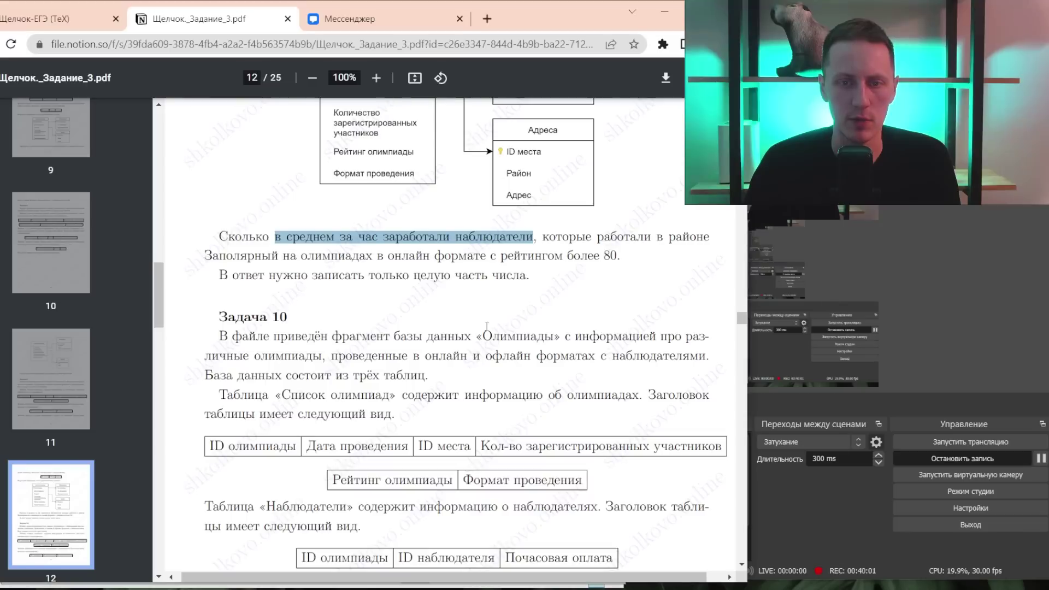
drag(741, 318, 741, 551)
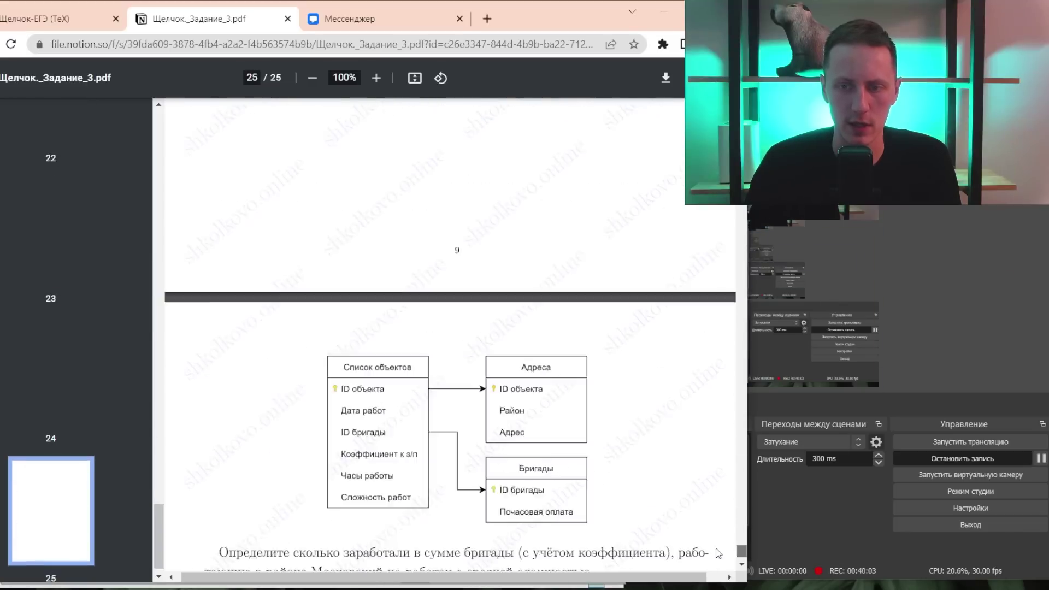
scroll(323, 253, up, 1)
scroll(224, 189, up, 1)
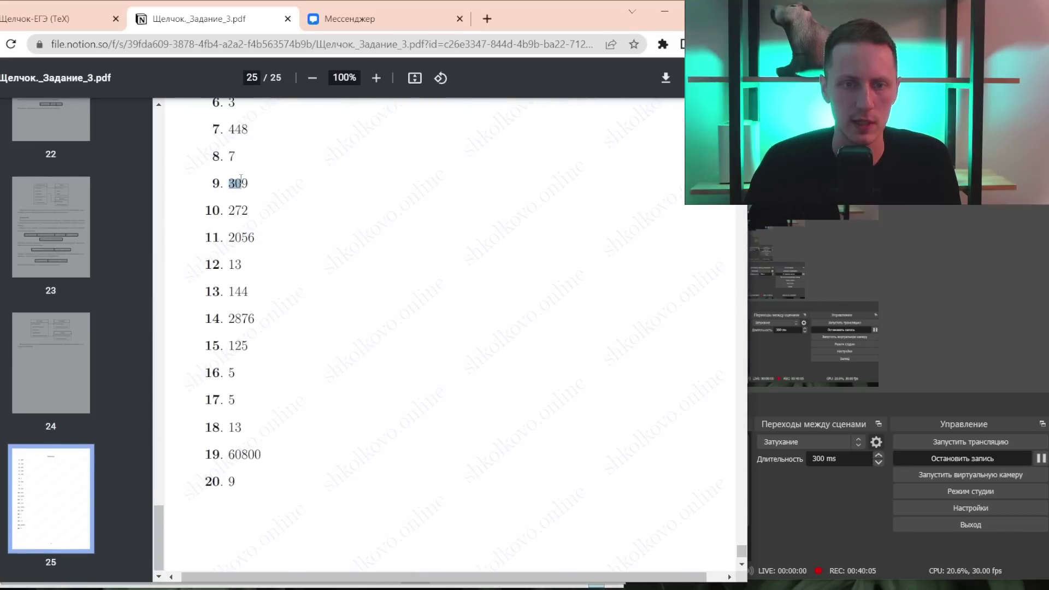
drag(741, 551, 739, 282)
scroll(686, 284, up, 10)
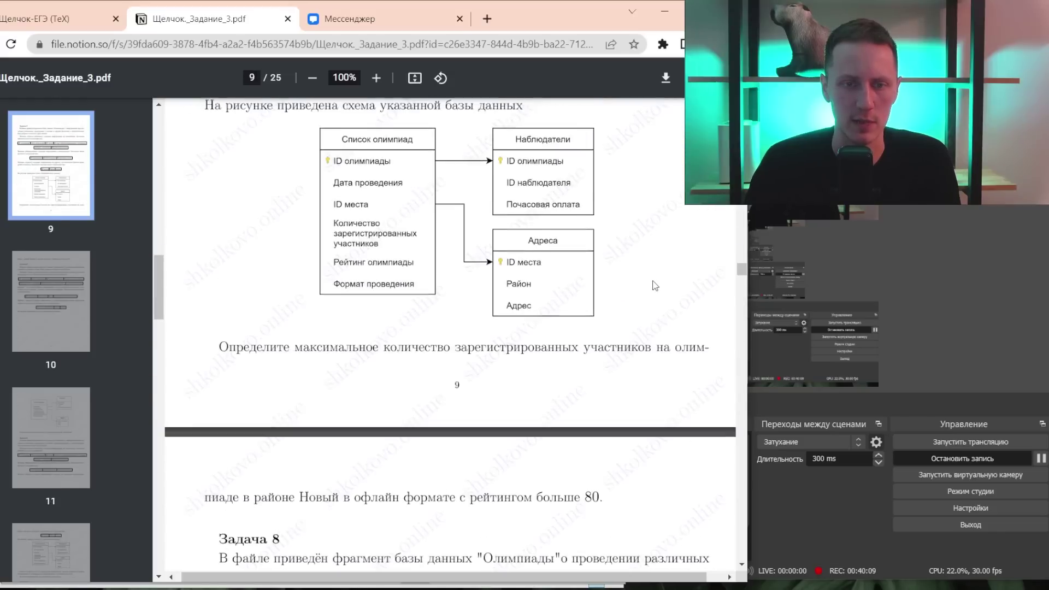
scroll(666, 283, down, 15)
scroll(650, 280, down, 10)
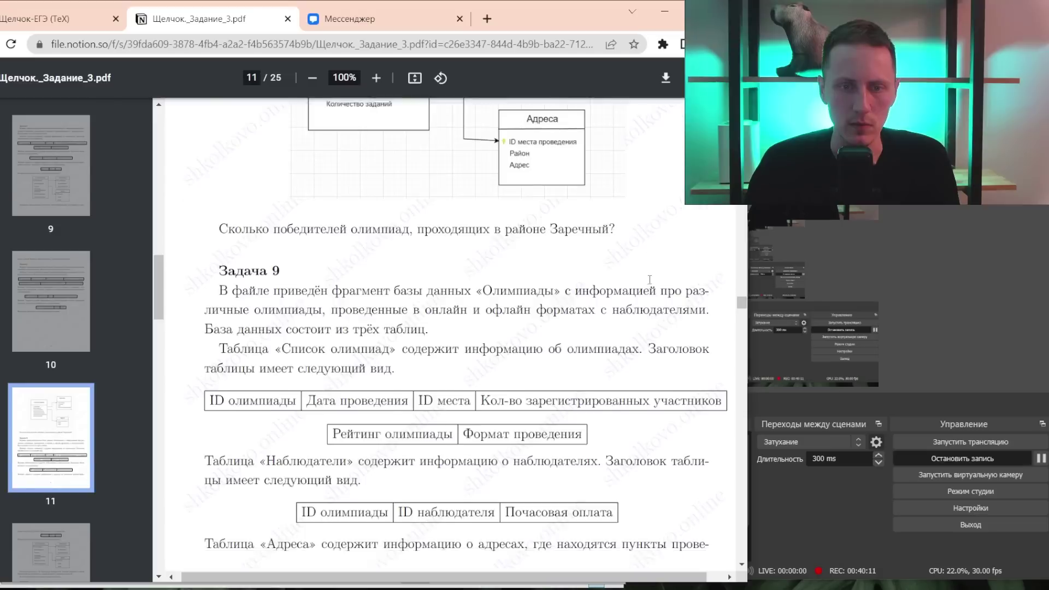
scroll(650, 281, down, 10)
scroll(649, 280, down, 7)
scroll(650, 279, down, 7)
scroll(649, 280, down, 3)
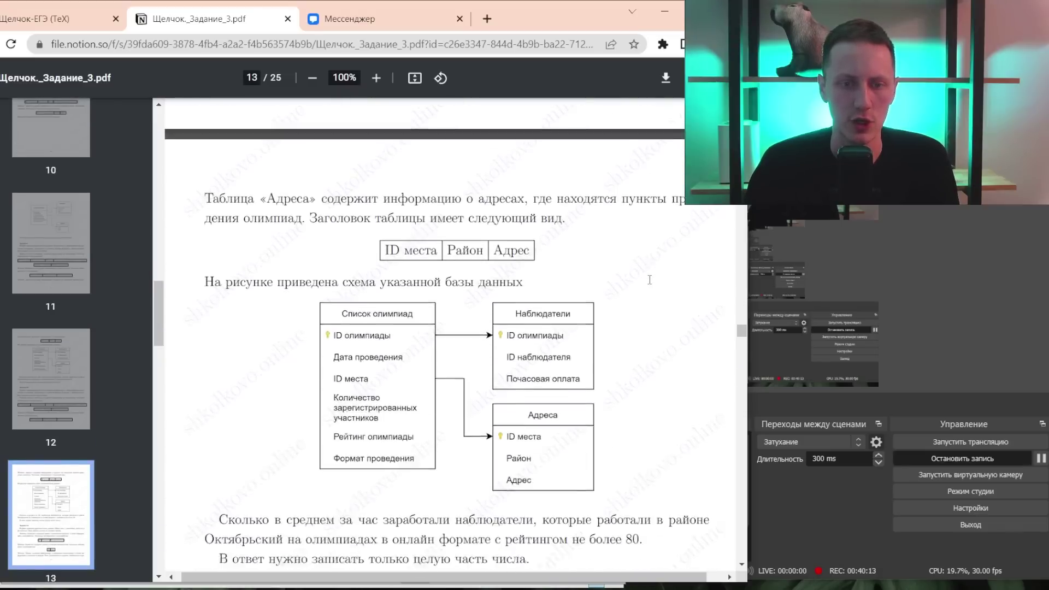
scroll(649, 280, down, 4)
- Close the Задание 9 workbook without saving
key(alt+Tab)
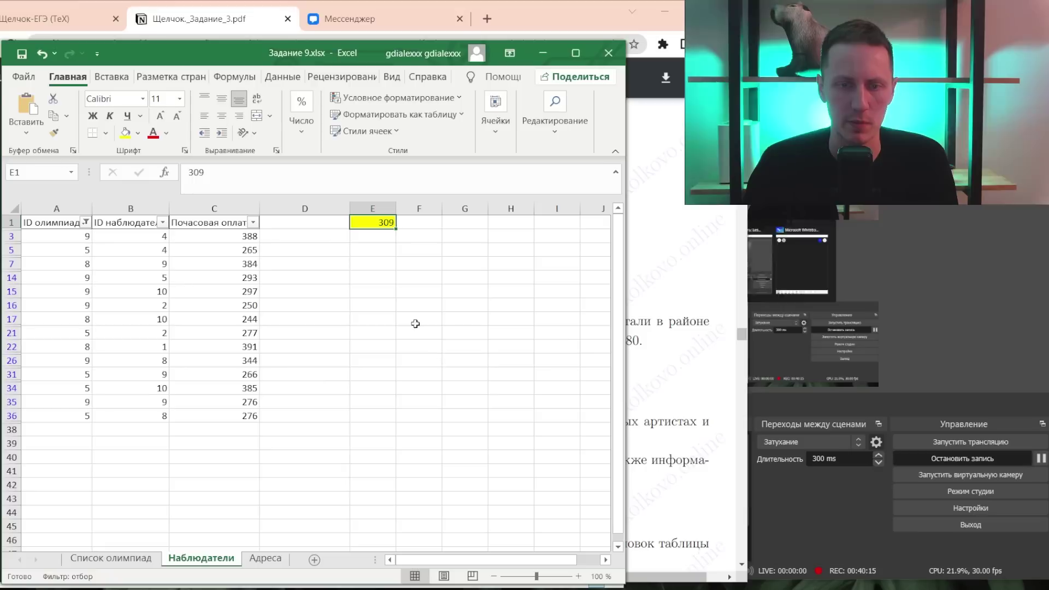
key(alt+F4)
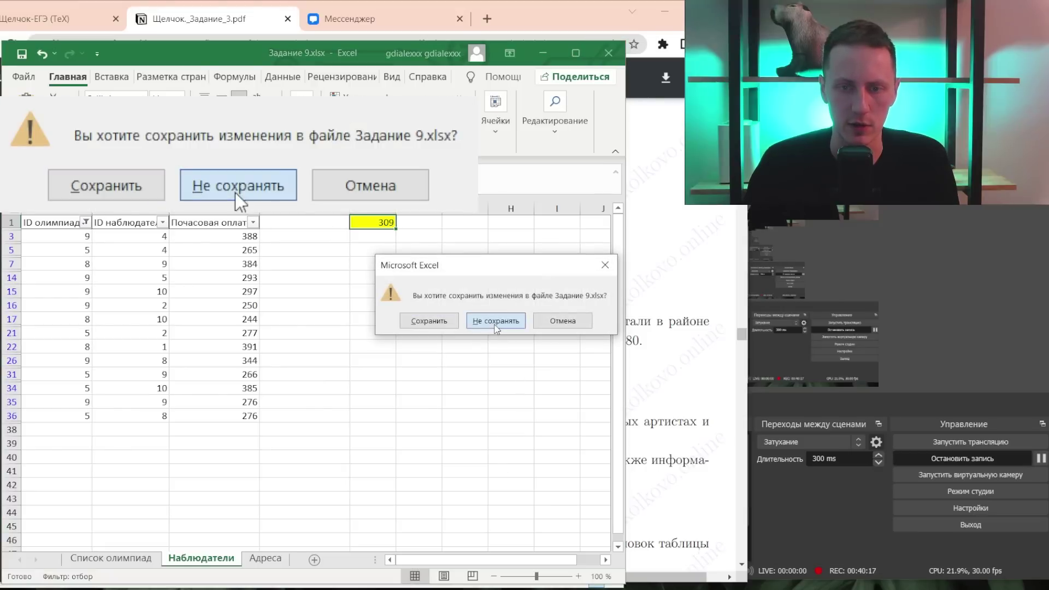
click(495, 321)
- Open Задание 10.xlsx from the task folder in File Explorer
key(alt+Tab)
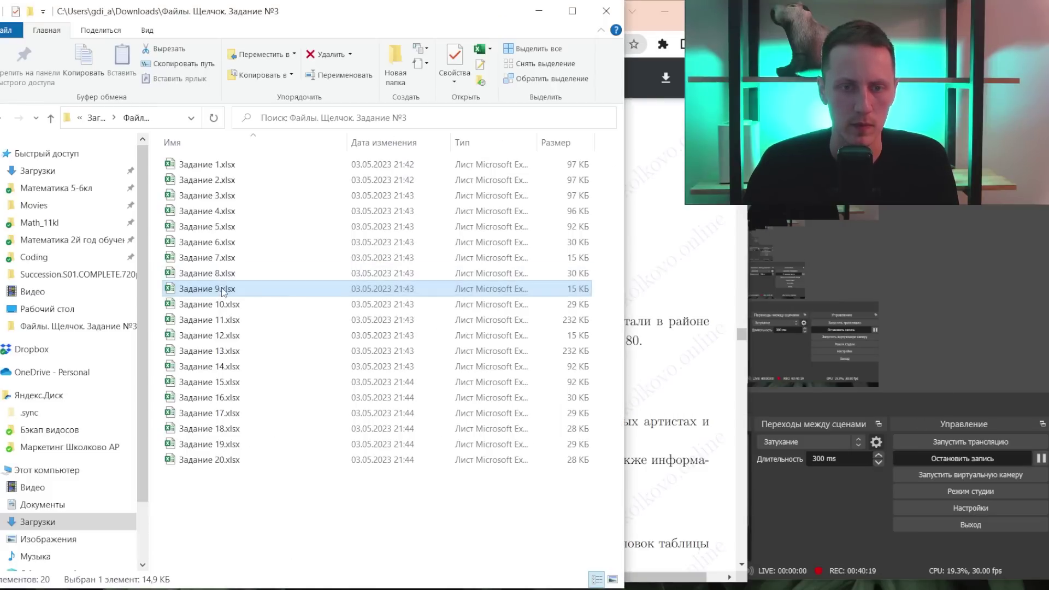
click(229, 305)
double_click(279, 310)
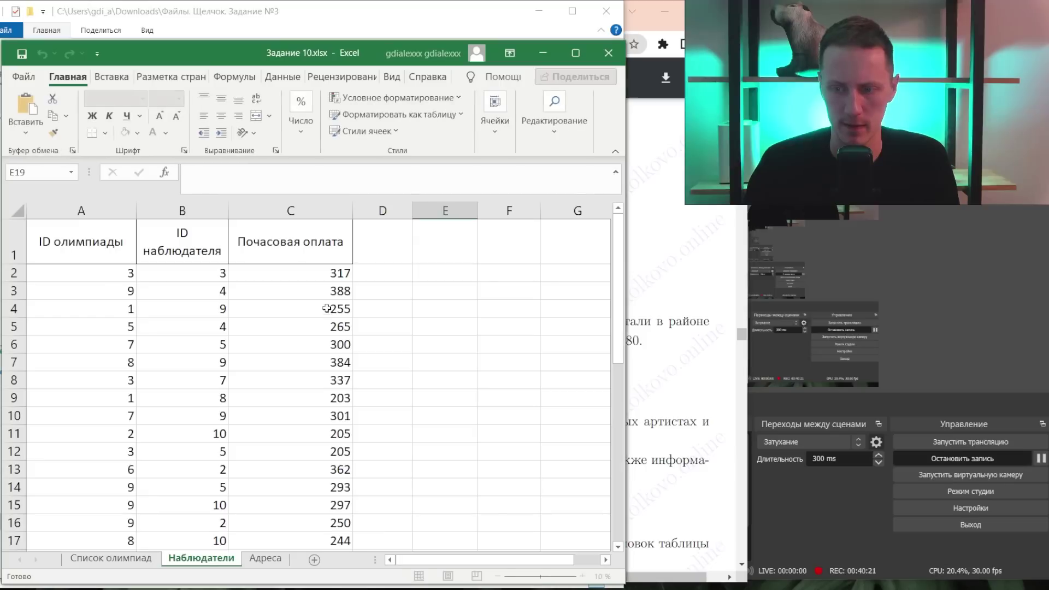
- Filter the Адреса sheet's Район column to Октябрьский only, leaving places B5, B9 and B13
click(266, 557)
click(662, 275)
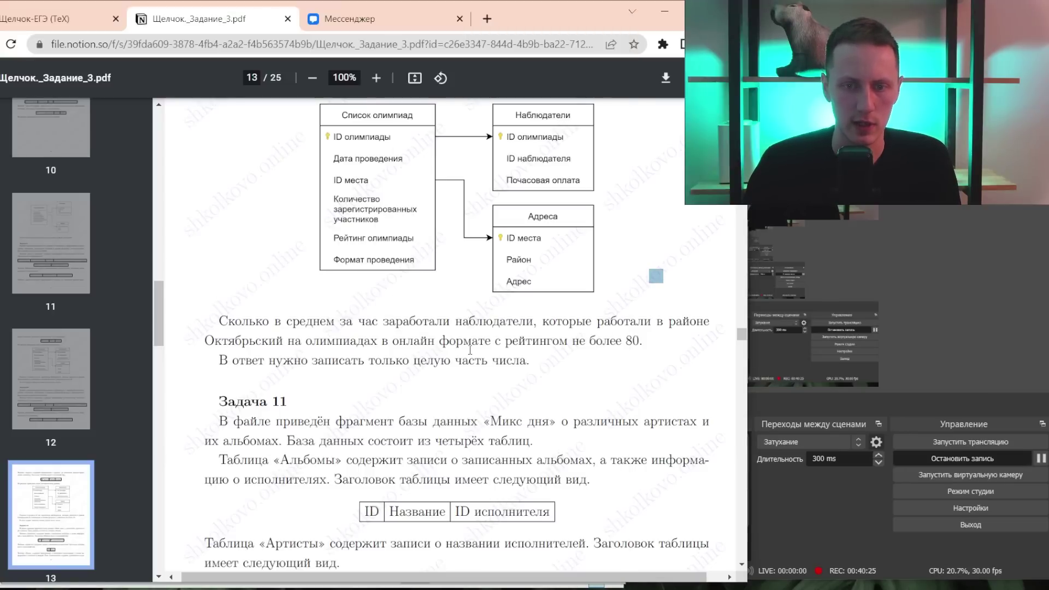
key(alt+Tab)
key(alt+Tab)
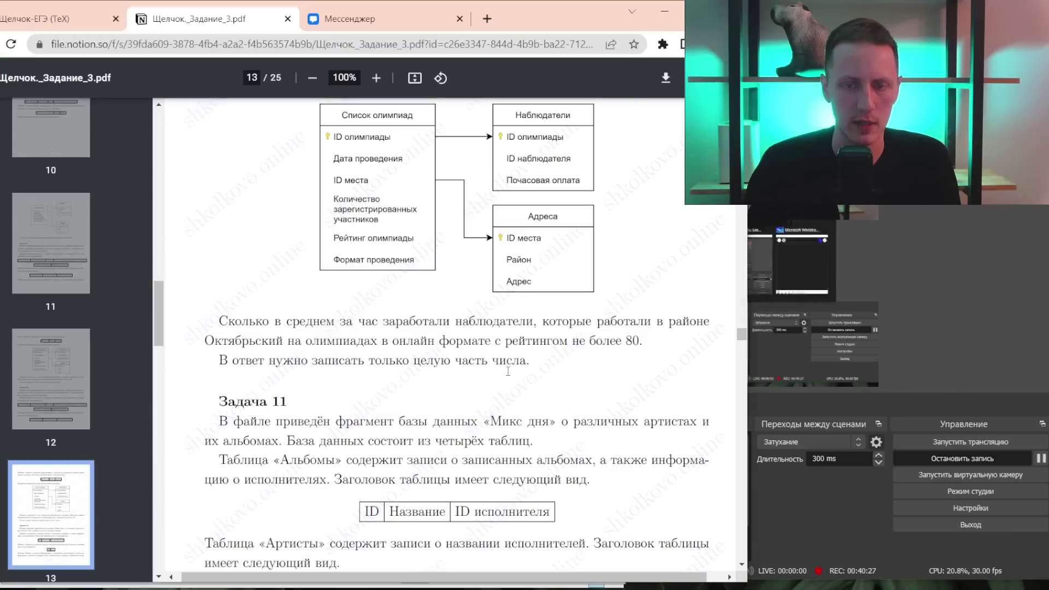
key(alt+Tab)
key(ctrl+shift+l)
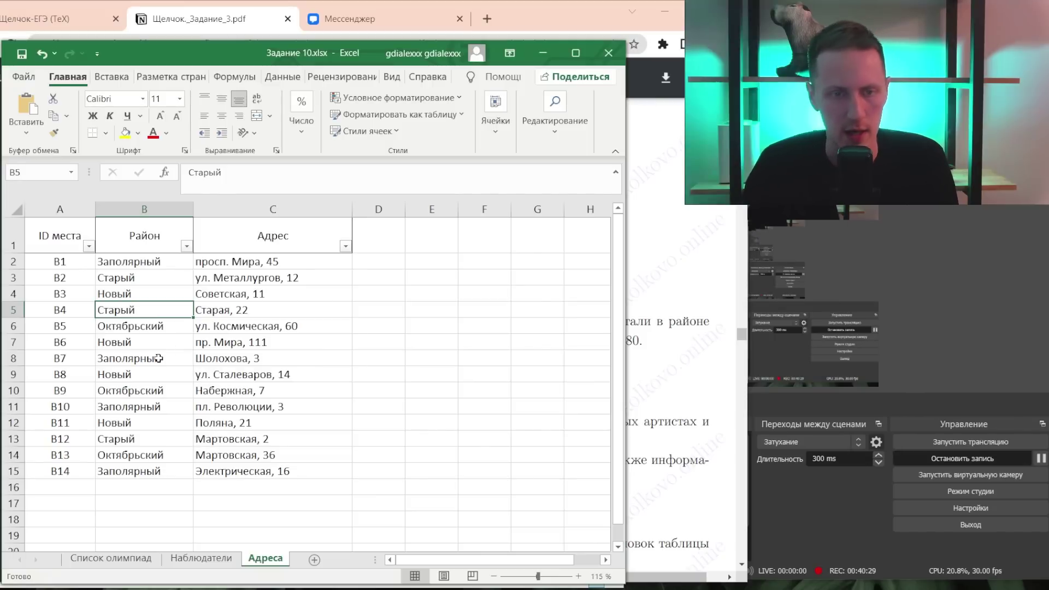
click(186, 247)
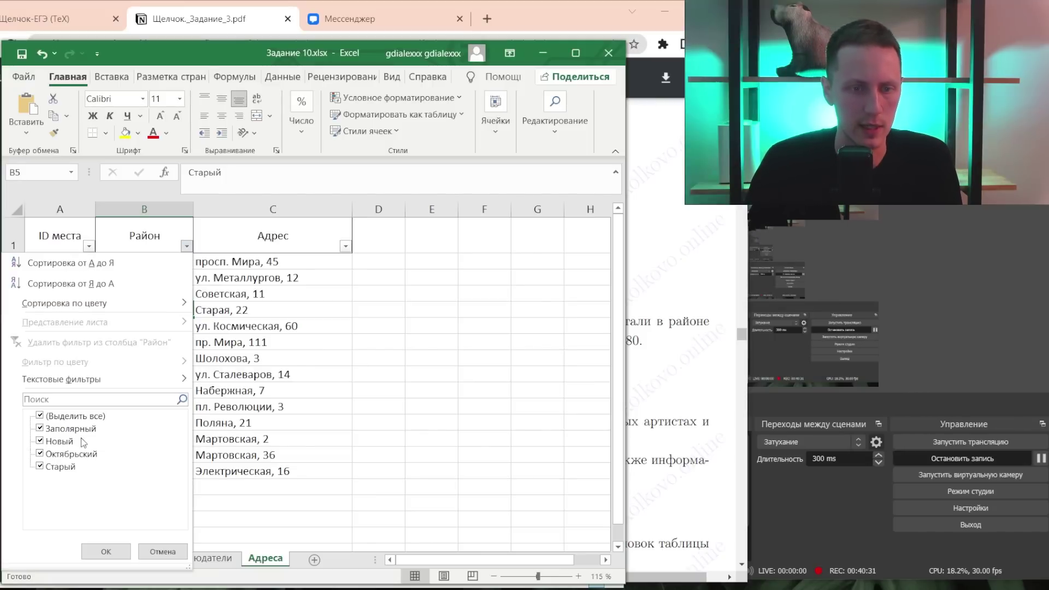
click(57, 416)
click(58, 455)
click(112, 548)
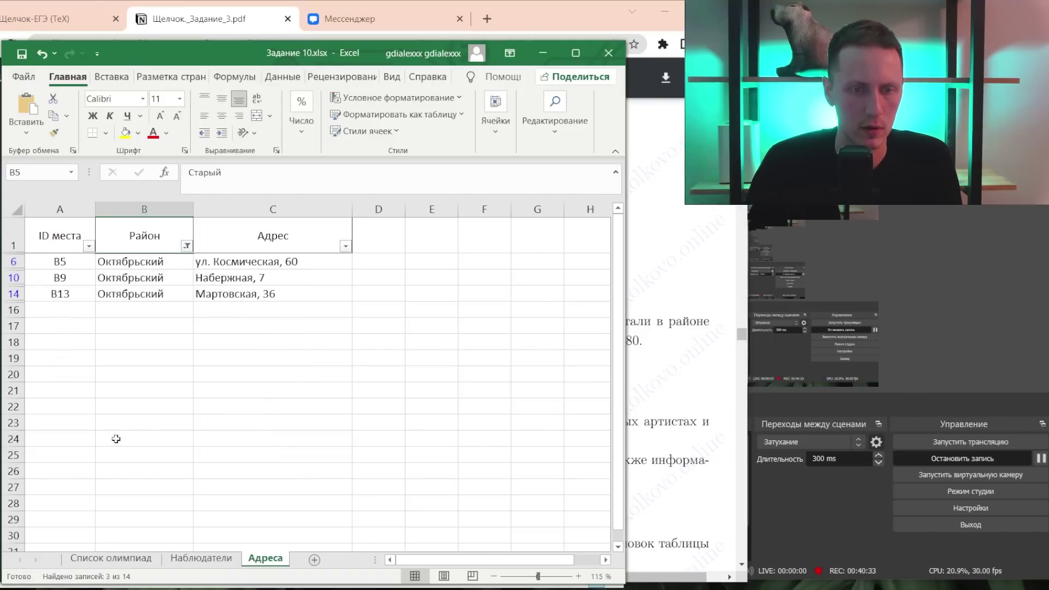
- Filter Список олимпиад's ID места column to places B5, B9 and B13
click(111, 558)
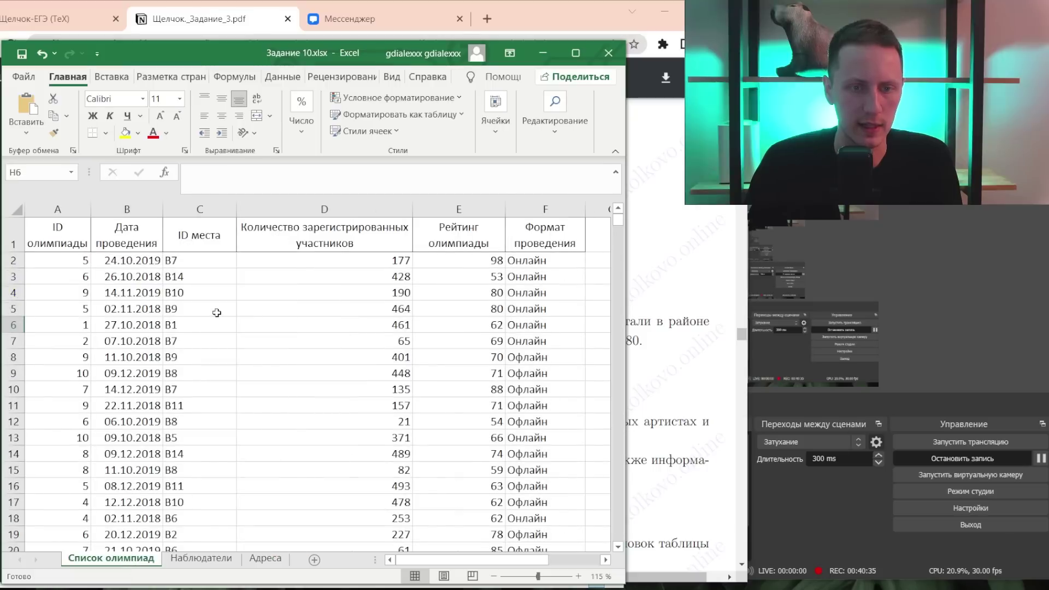
click(218, 310)
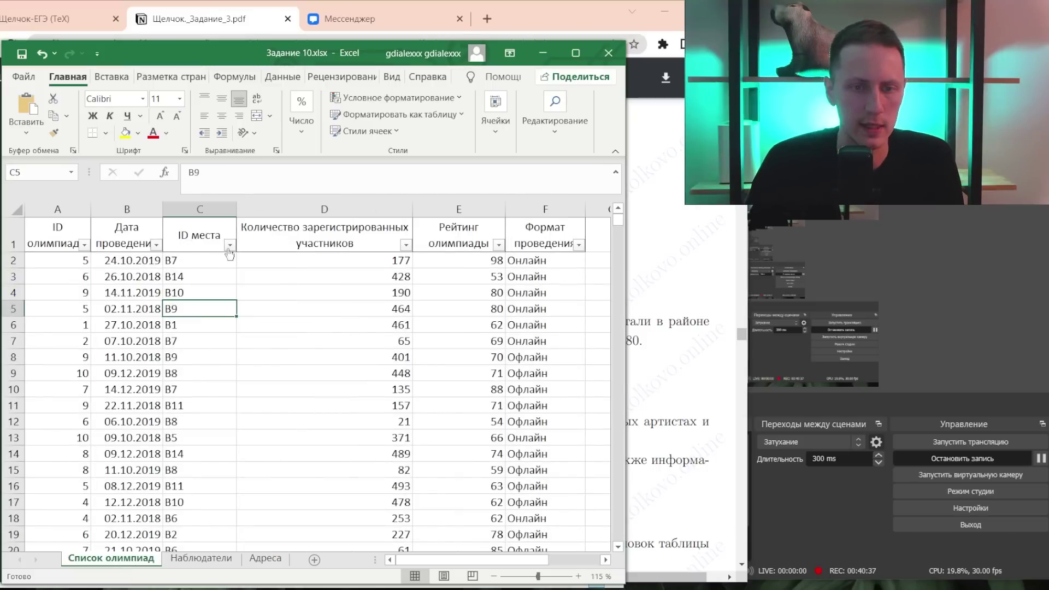
click(229, 245)
click(91, 416)
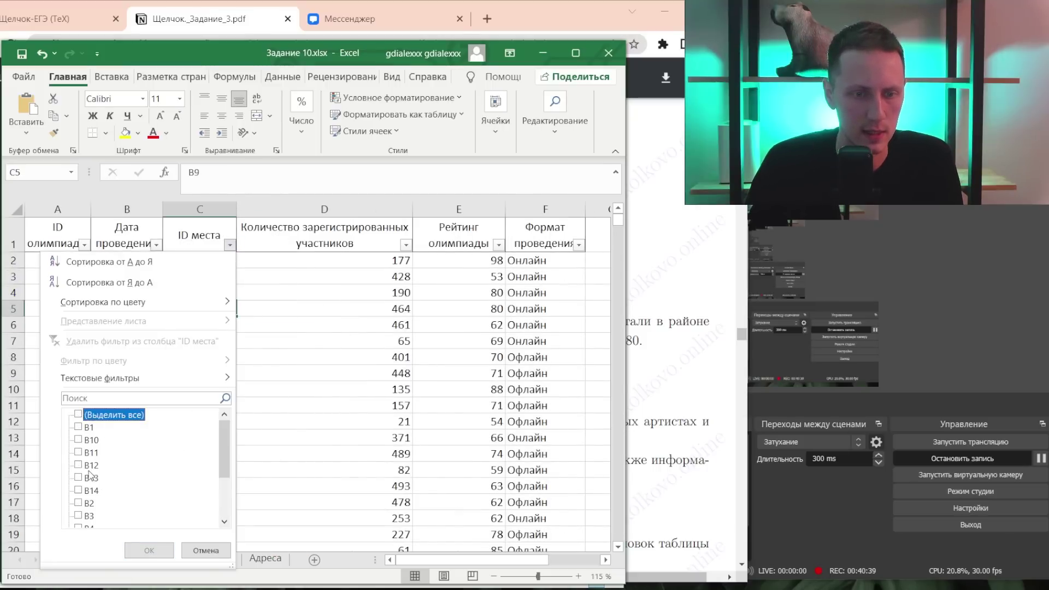
click(91, 478)
scroll(101, 475, down, 1)
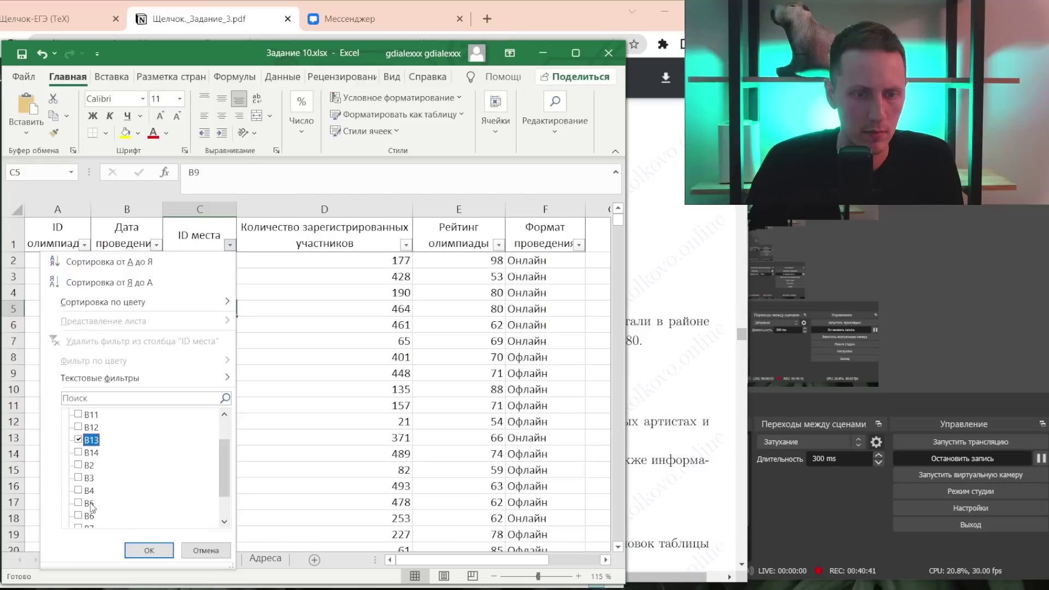
click(90, 503)
scroll(95, 506, down, 1)
click(91, 514)
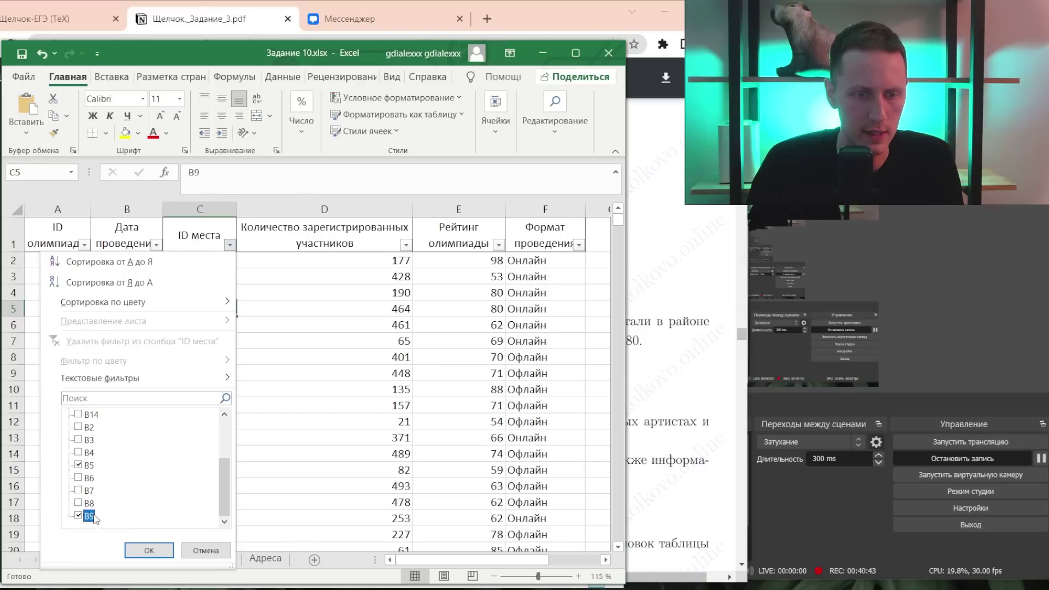
click(149, 550)
- Add a Рейтинг олимпиады number filter of less than or equal to 80
key(alt+Tab)
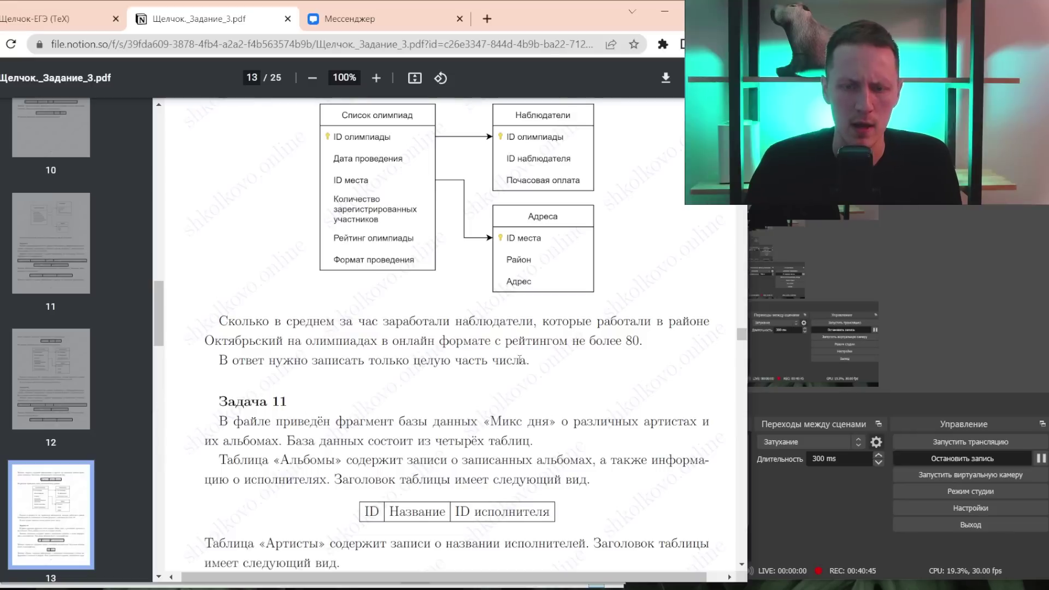
key(alt+Tab)
click(498, 245)
mouse_move(385, 377)
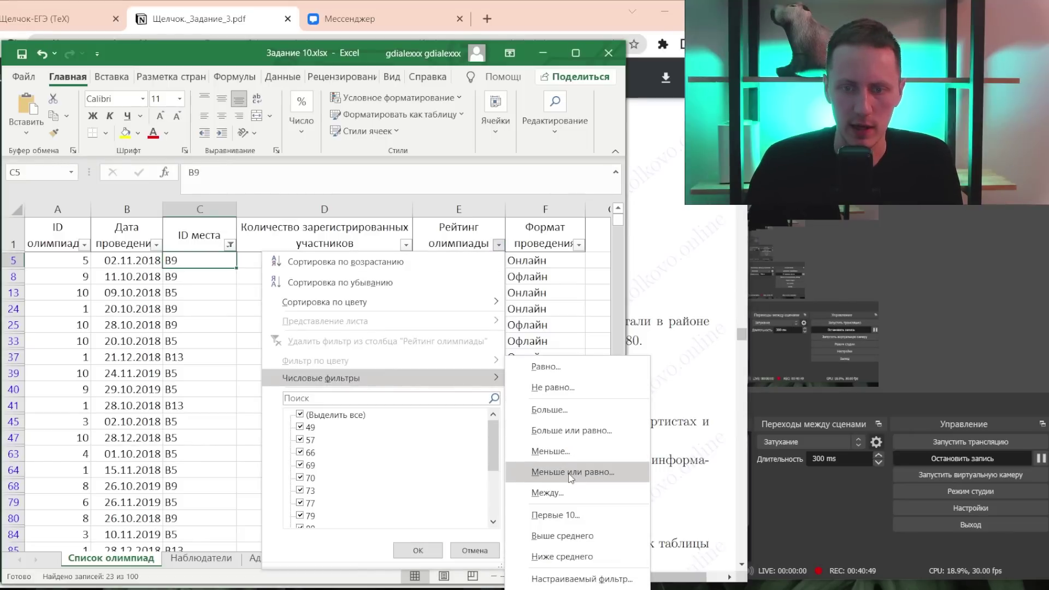
click(552, 472)
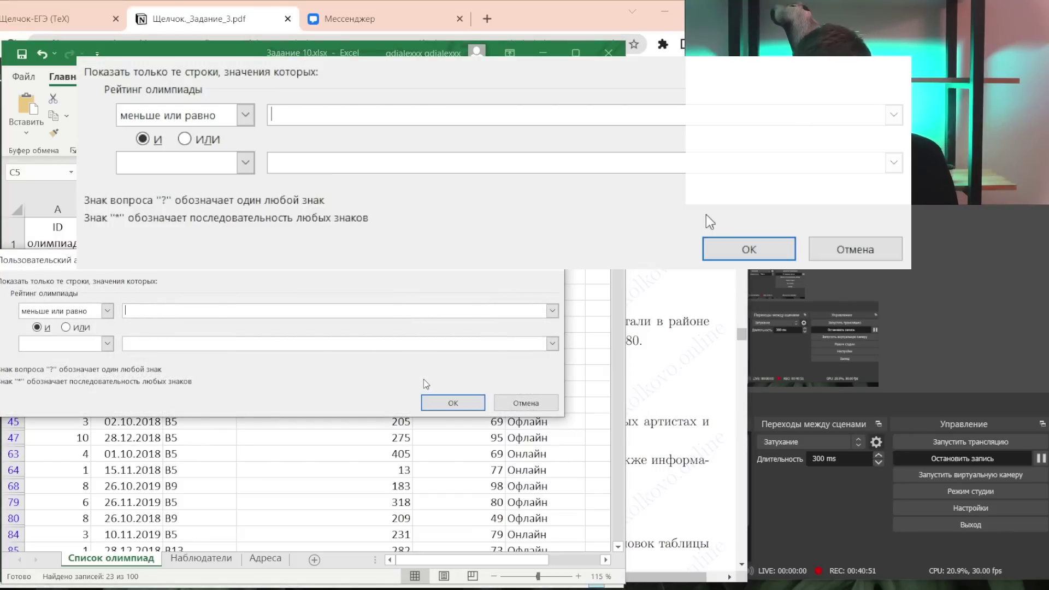
text(80)
key(Return)
- Filter Формат проведения to Онлайн only
key(alt+Tab)
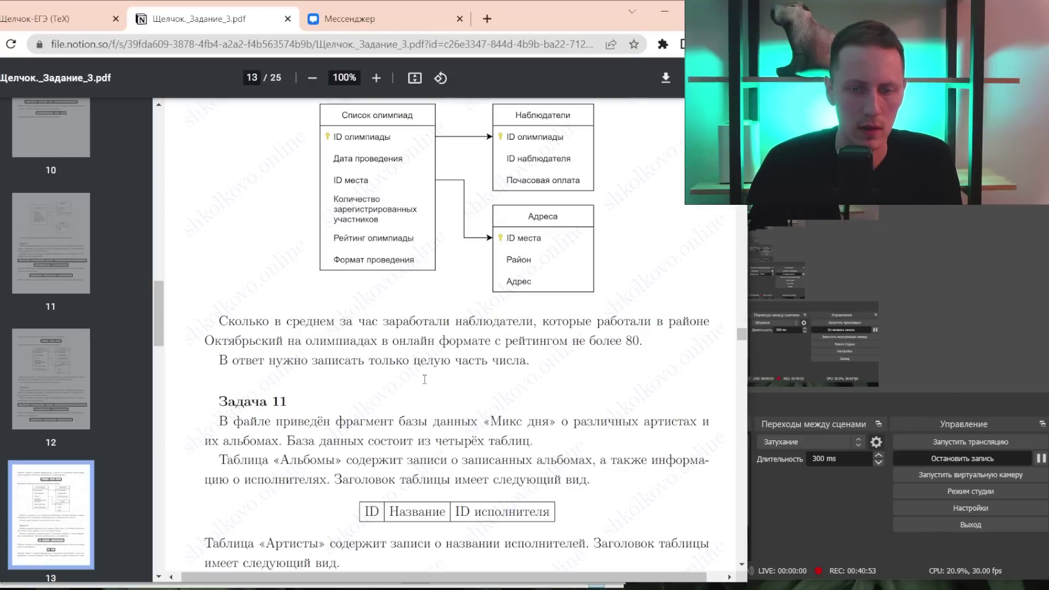
key(alt+Tab)
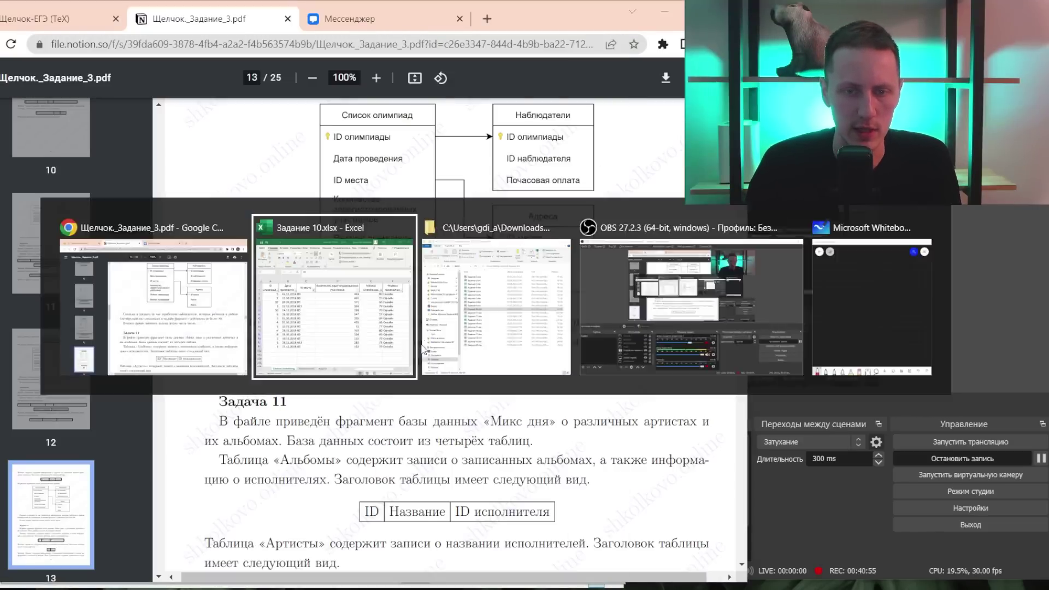
click(579, 244)
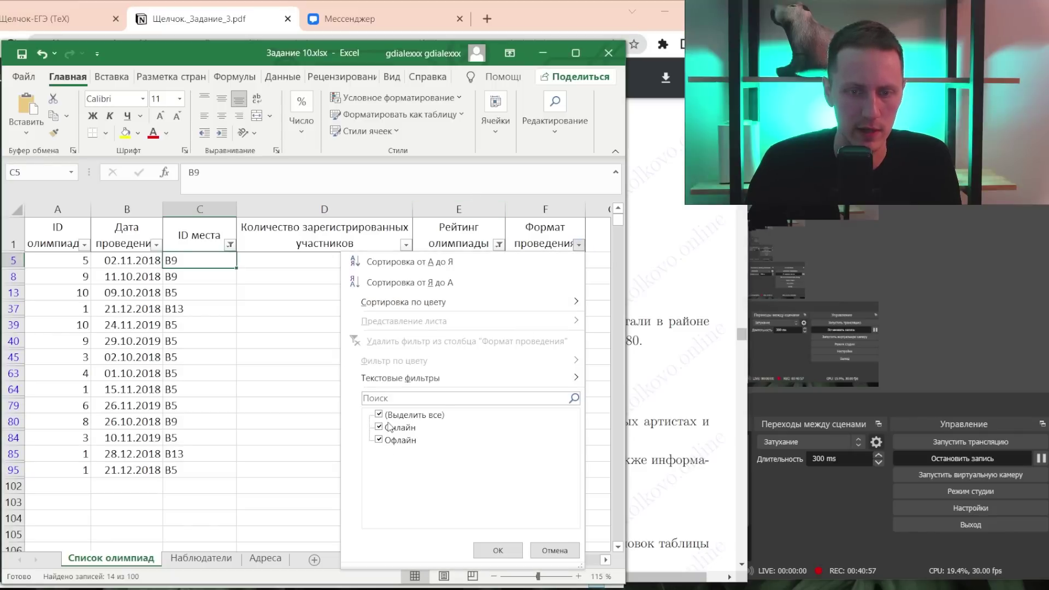
click(378, 414)
click(378, 427)
click(497, 550)
- Select the olympiad IDs of the 7 remaining rows
key(alt+Tab)
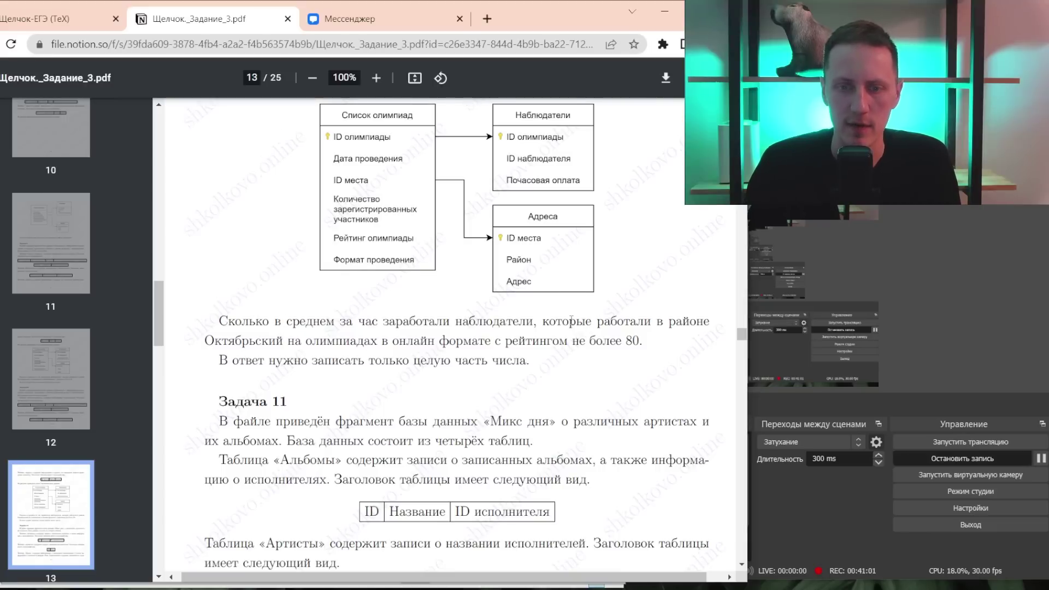
key(alt+Tab)
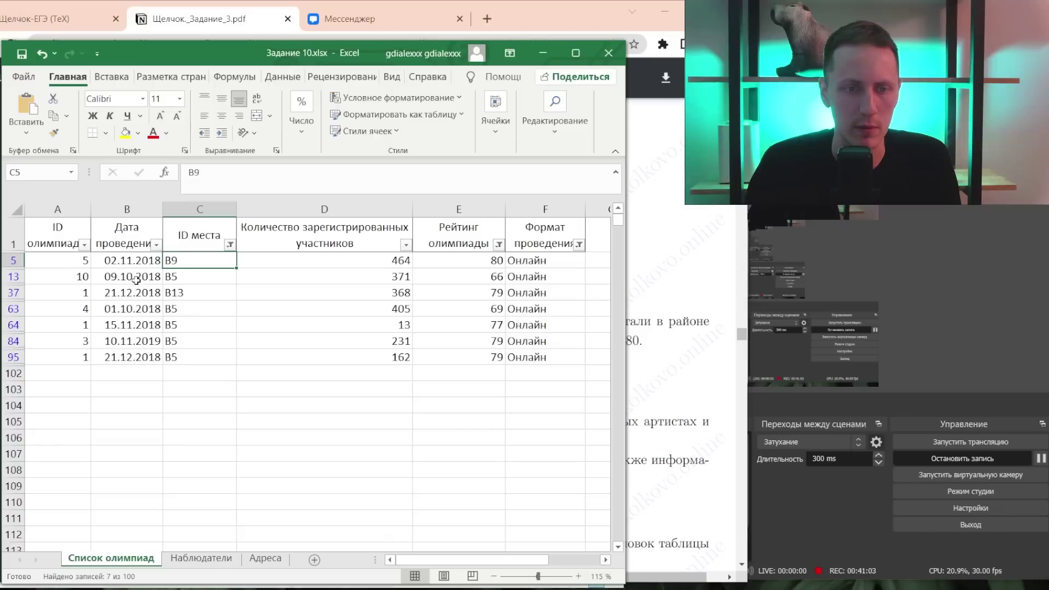
drag(82, 267, 82, 358)
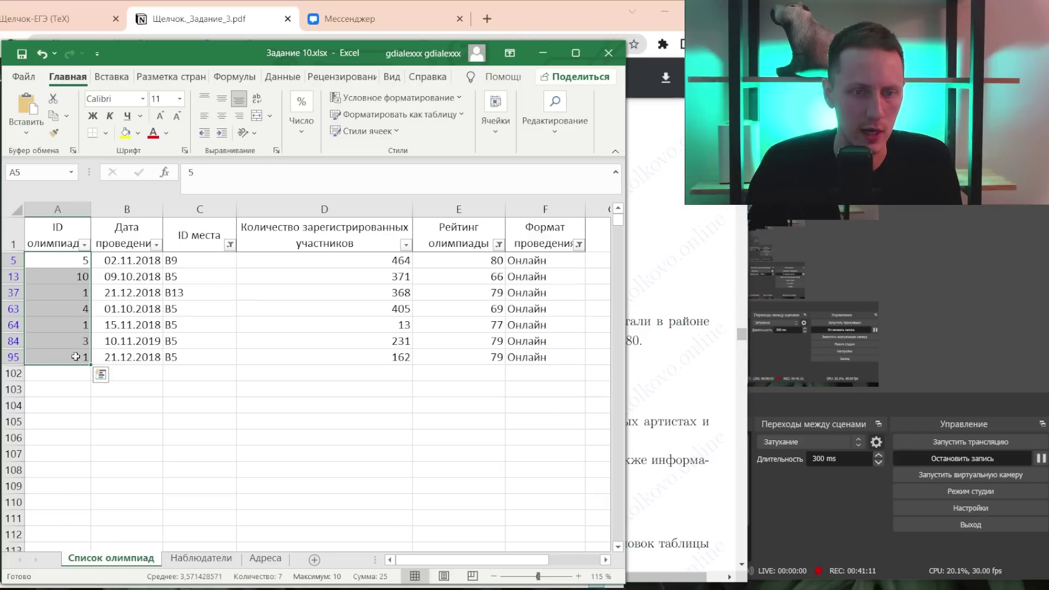
- Copy the filtered olympiad IDs into a new sheet, Лист1
key(ctrl+c)
click(314, 559)
key(ctrl+v)
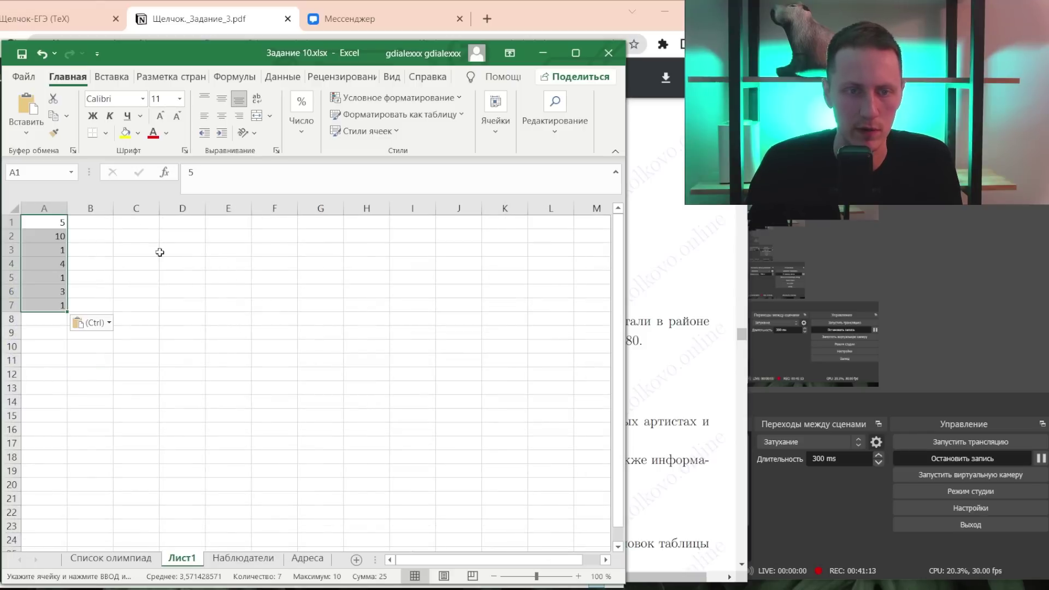
- Remove duplicate IDs from column A, leaving 5, 10, 1, 4 and 3
click(290, 79)
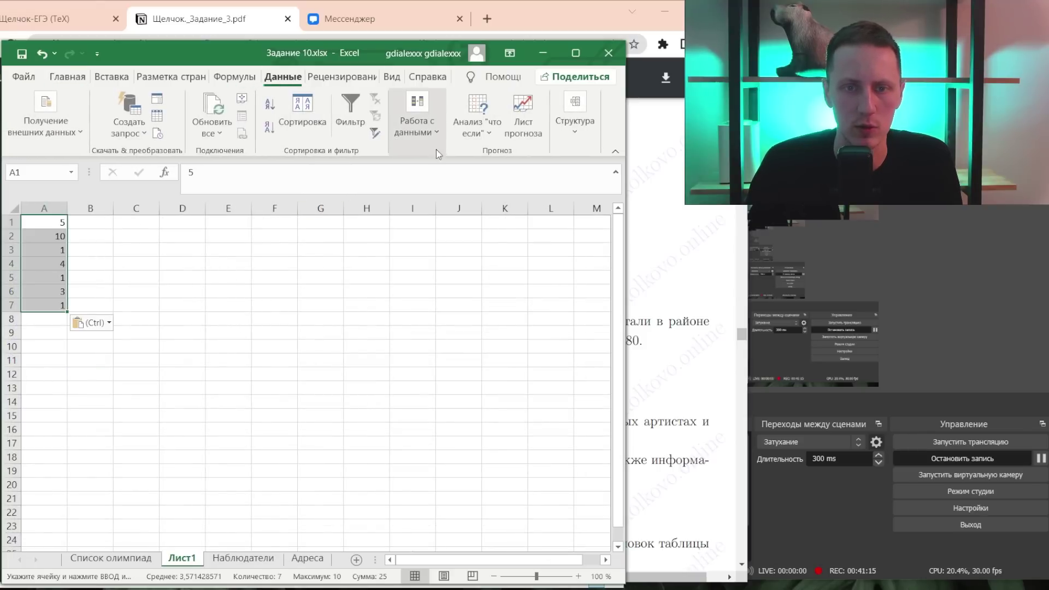
click(423, 132)
click(511, 174)
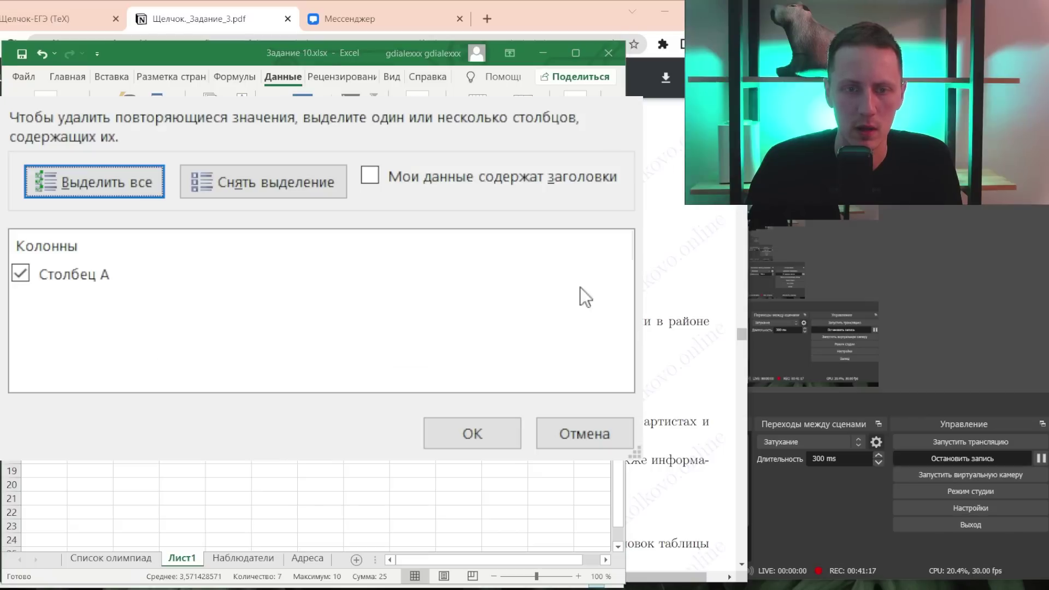
click(497, 430)
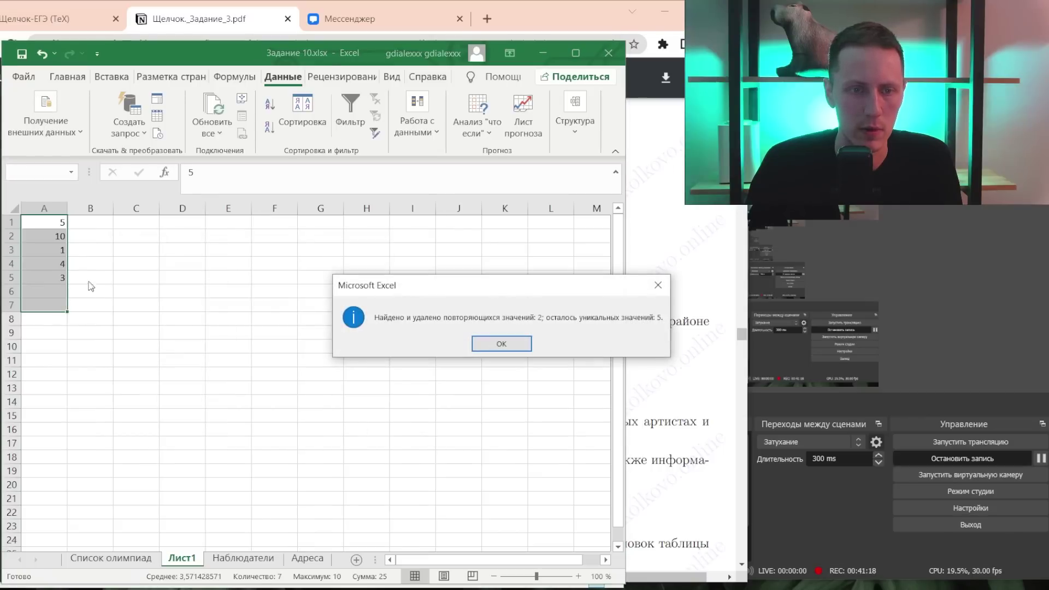
click(516, 345)
click(49, 276)
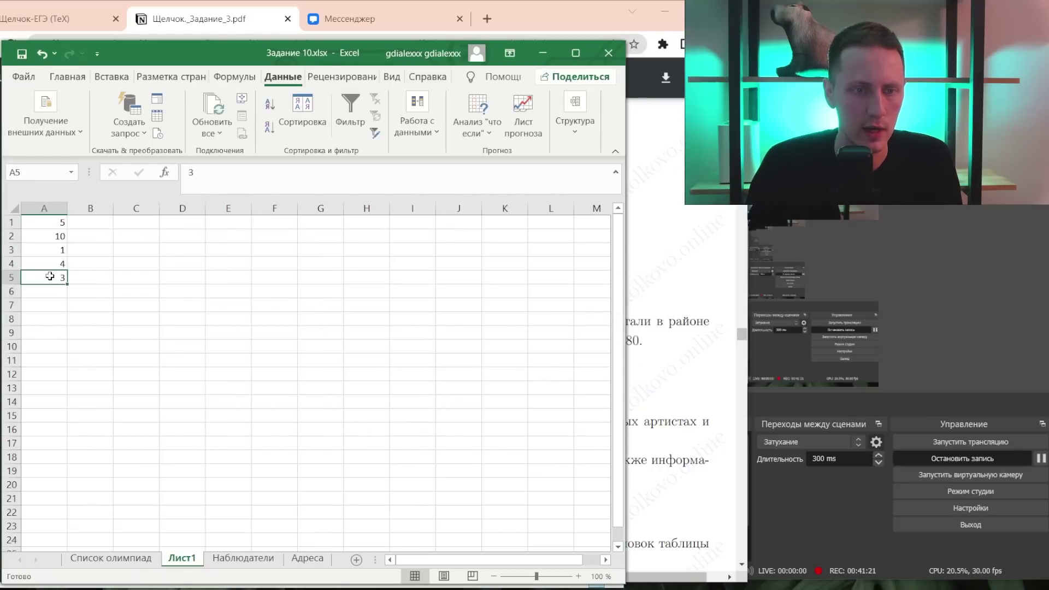
drag(50, 277, 49, 222)
- Filter Наблюдатели's ID олимпиады column to the Лист1 olympiad IDs, showing 18 of 36 rows
click(243, 557)
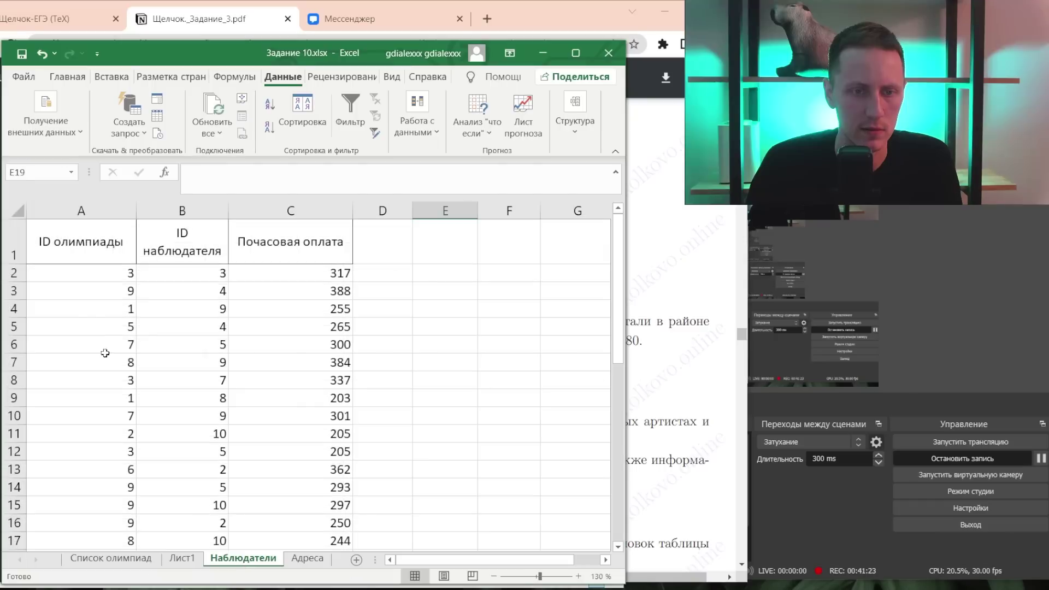
click(87, 326)
key(ctrl+shift+l)
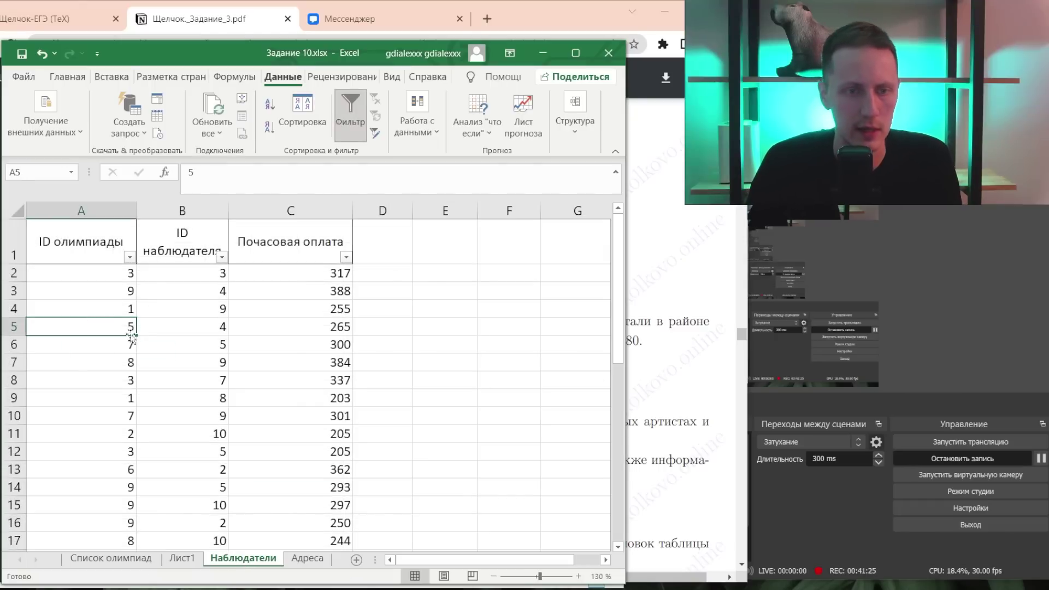
click(129, 257)
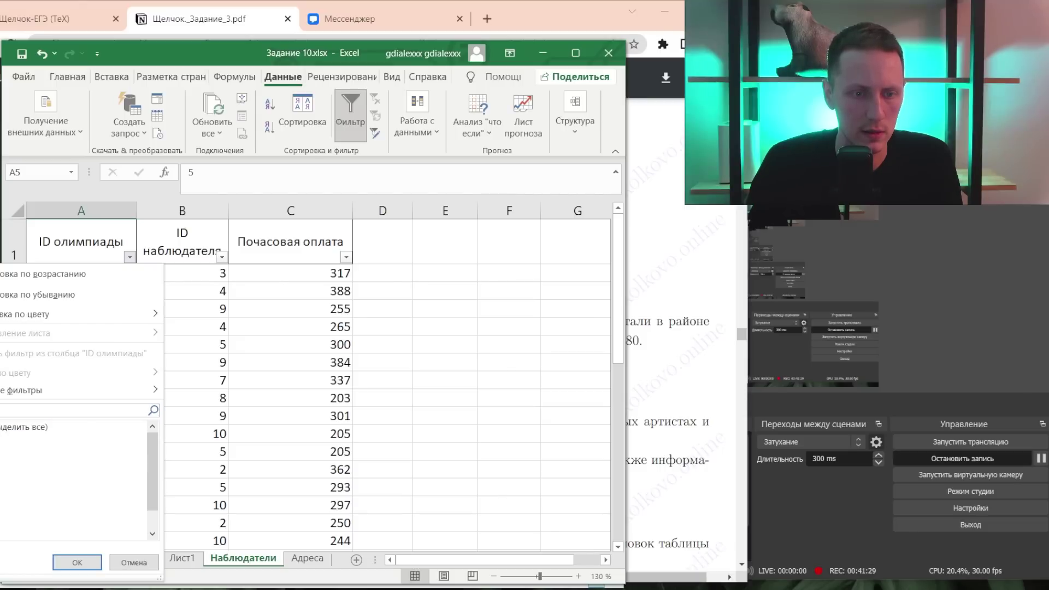
scroll(9, 493, down, 3)
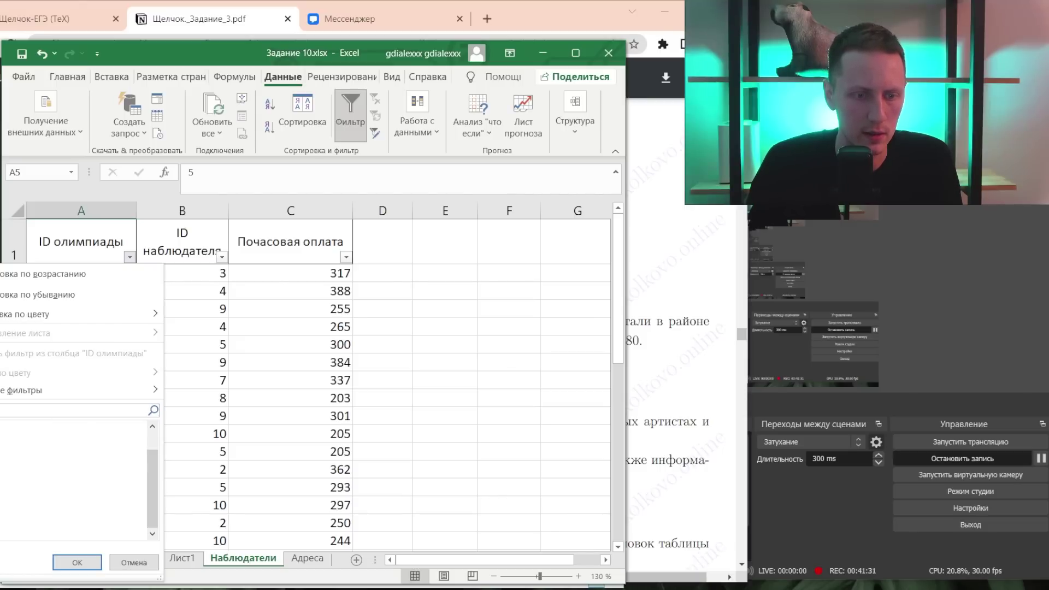
click(77, 562)
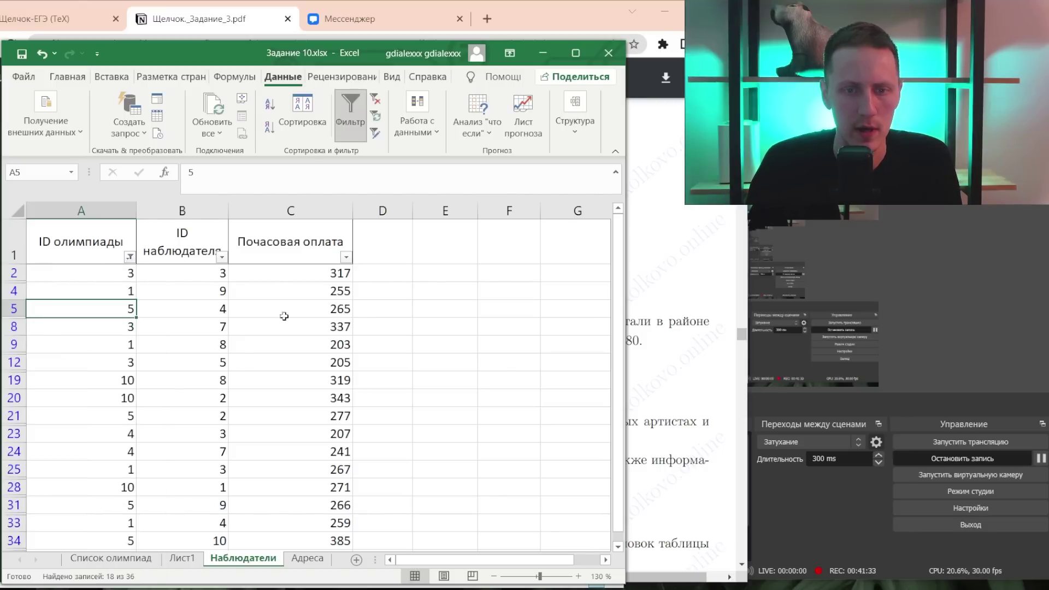
- Select the filtered hourly pay values to read their average, checking the task PDF
ctrl+scroll(298, 320, down, 2)
ctrl+scroll(298, 320, down, 1)
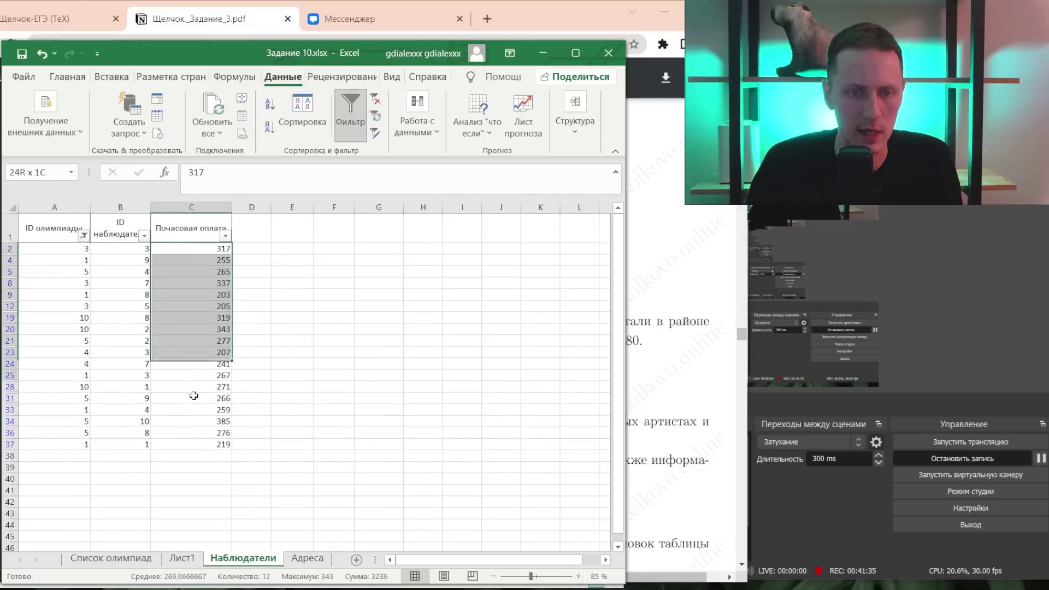
drag(204, 248, 207, 445)
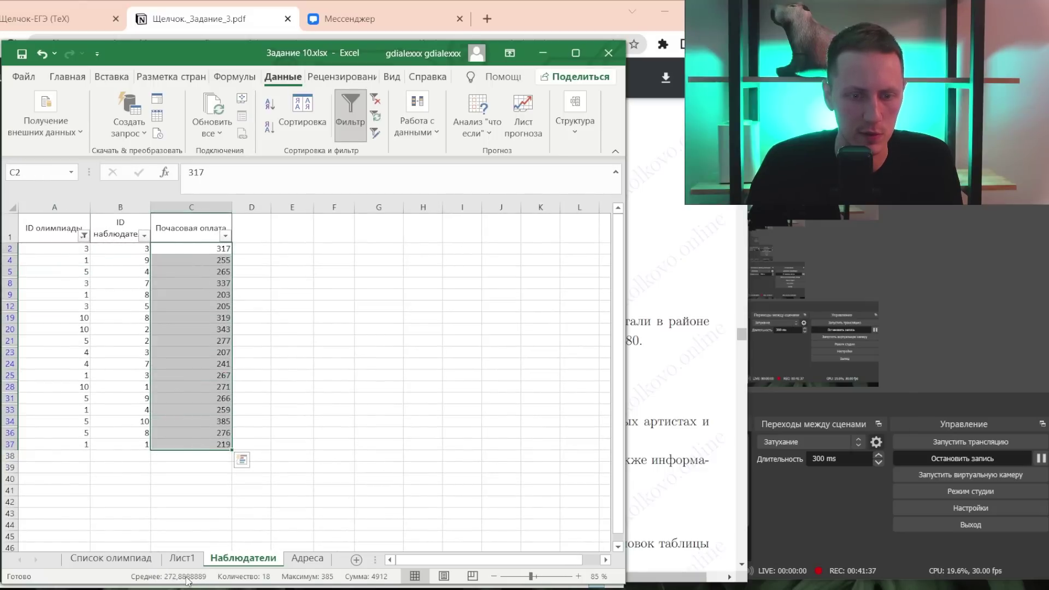
key(alt+Tab)
key(alt+Tab)
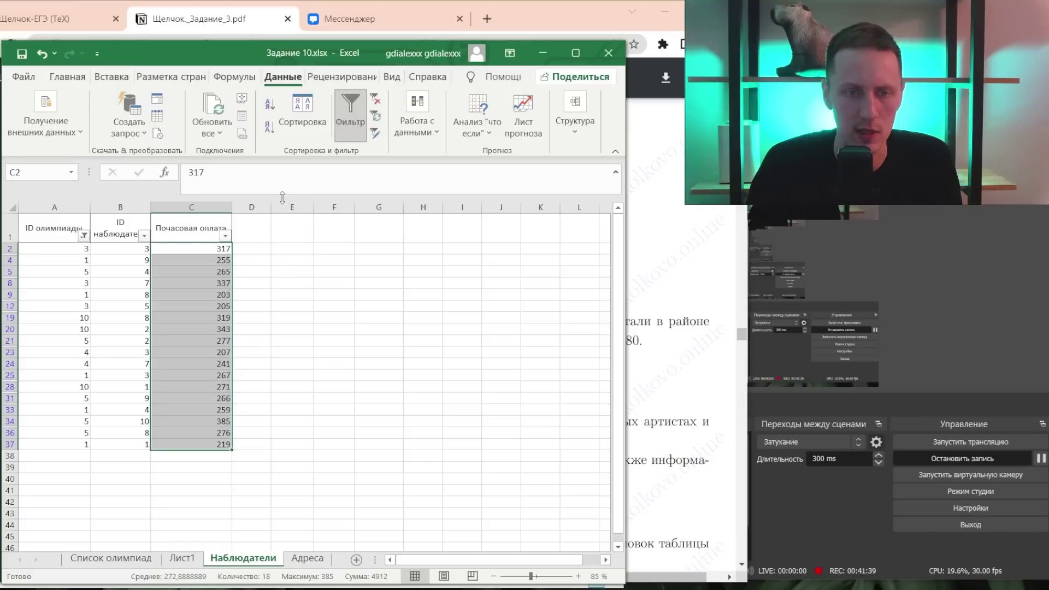
- Enter 272 in cell E1 and give it a yellow fill
click(292, 227)
text(272)
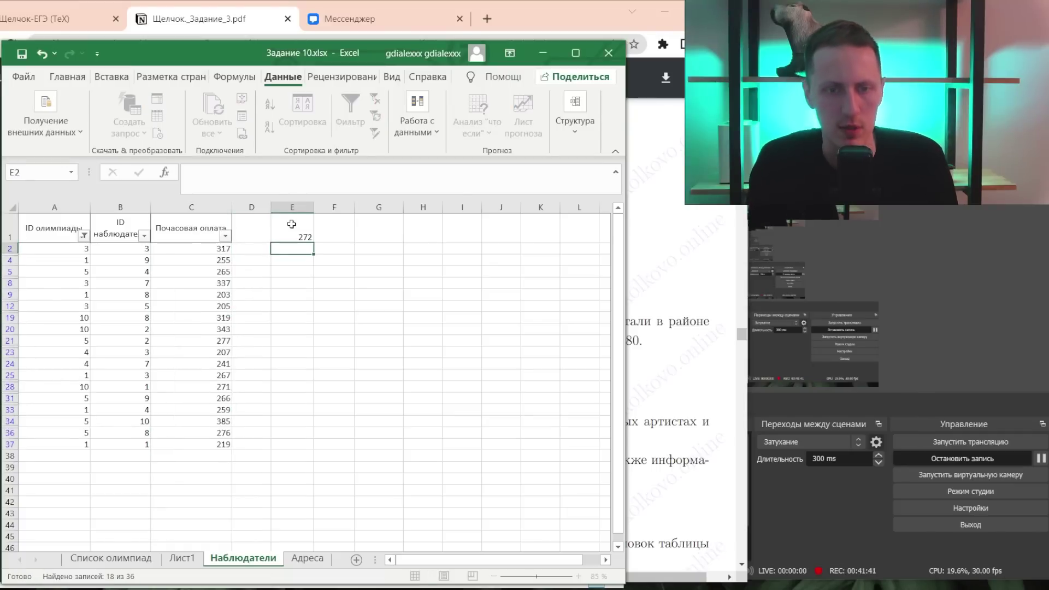
key(ctrl+Return)
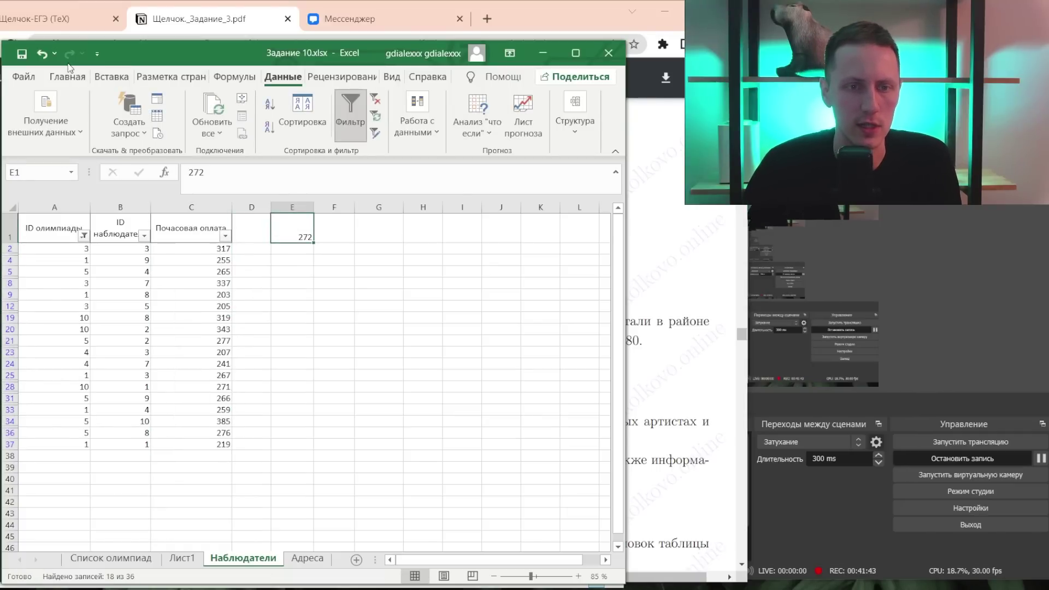
click(67, 77)
click(125, 133)
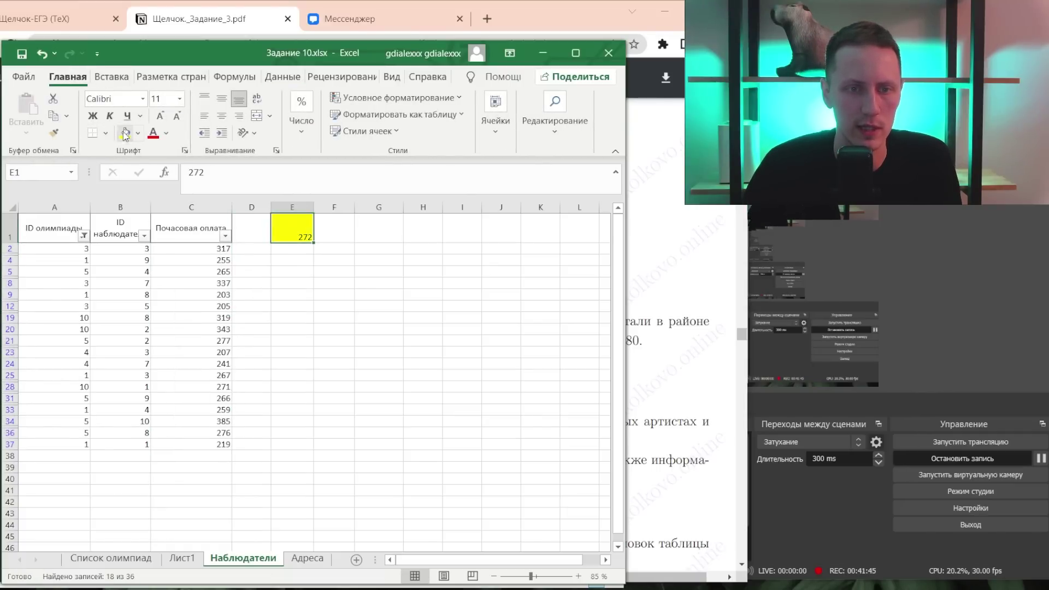
key(alt+Tab)
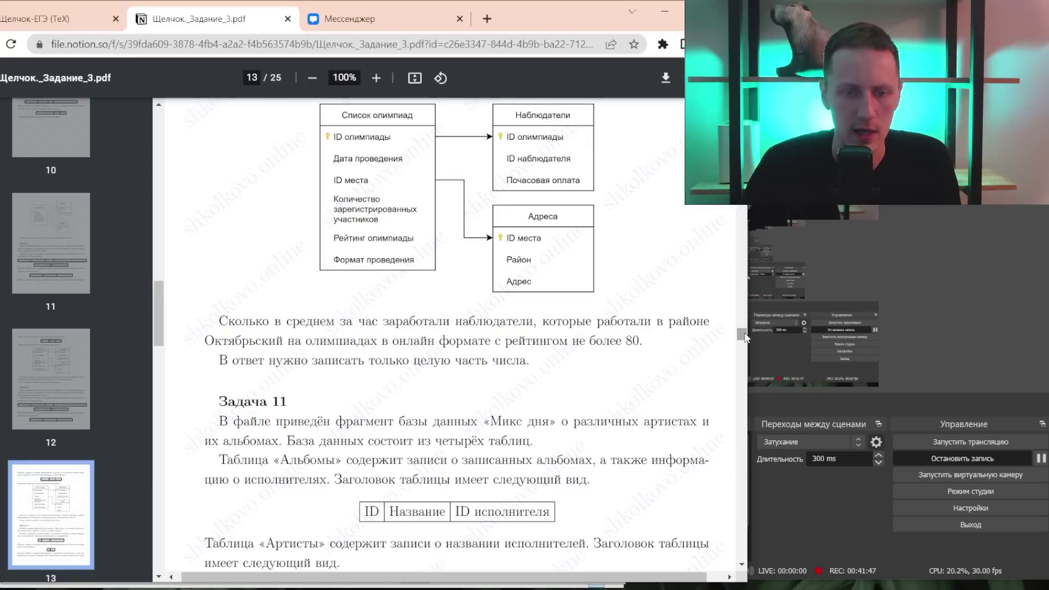
- Scroll the PDF to the answer key confirming 272 for task 10, then back to page 14
drag(741, 334, 741, 546)
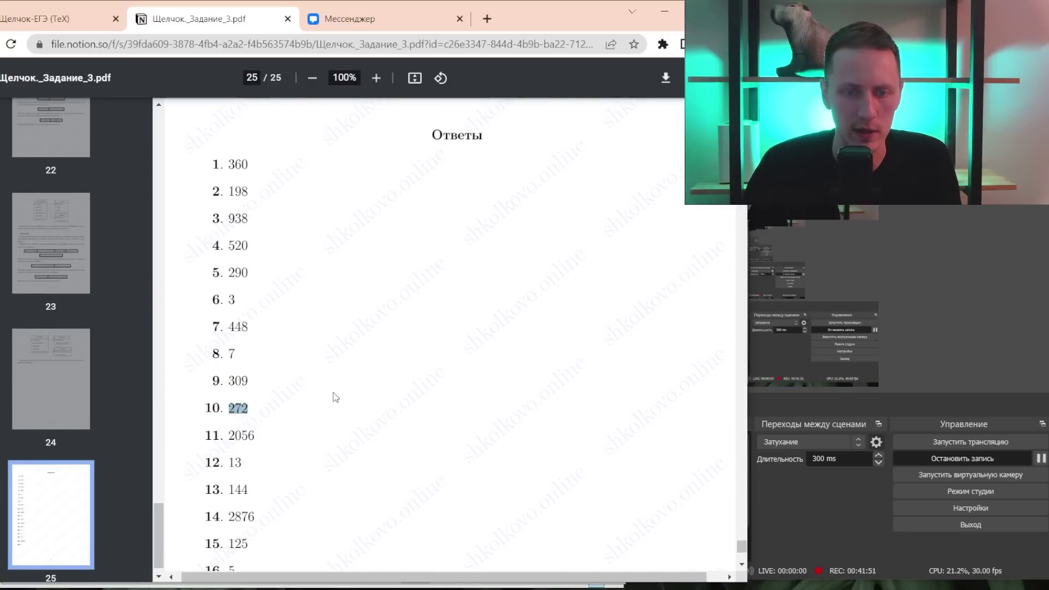
scroll(341, 360, up, 10)
scroll(345, 336, up, 10)
scroll(346, 336, up, 10)
scroll(346, 336, up, 10)
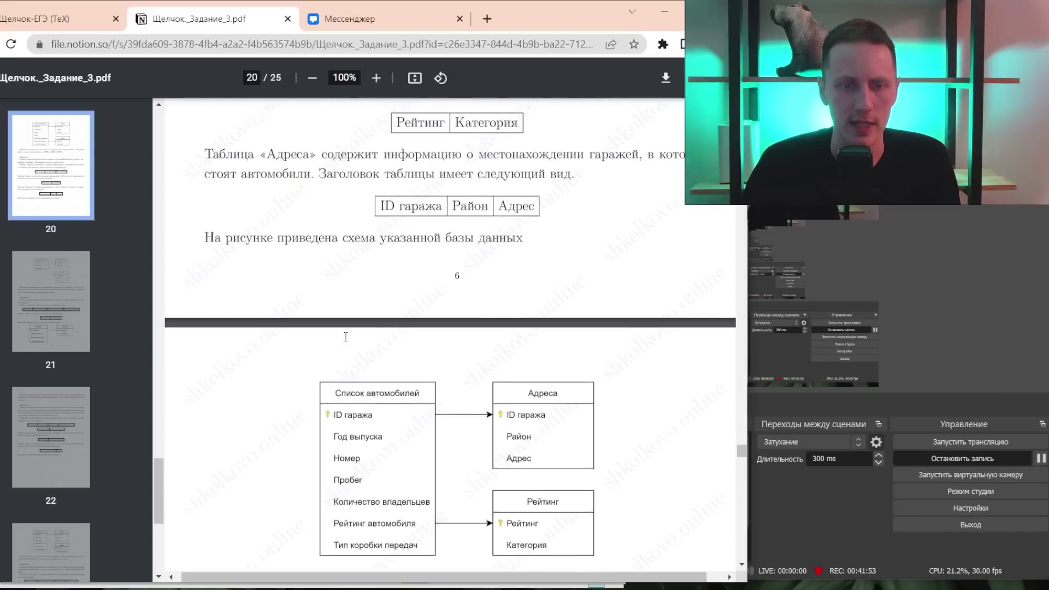
scroll(345, 337, up, 10)
scroll(345, 337, up, 10)
scroll(345, 337, up, 10)
scroll(345, 336, up, 10)
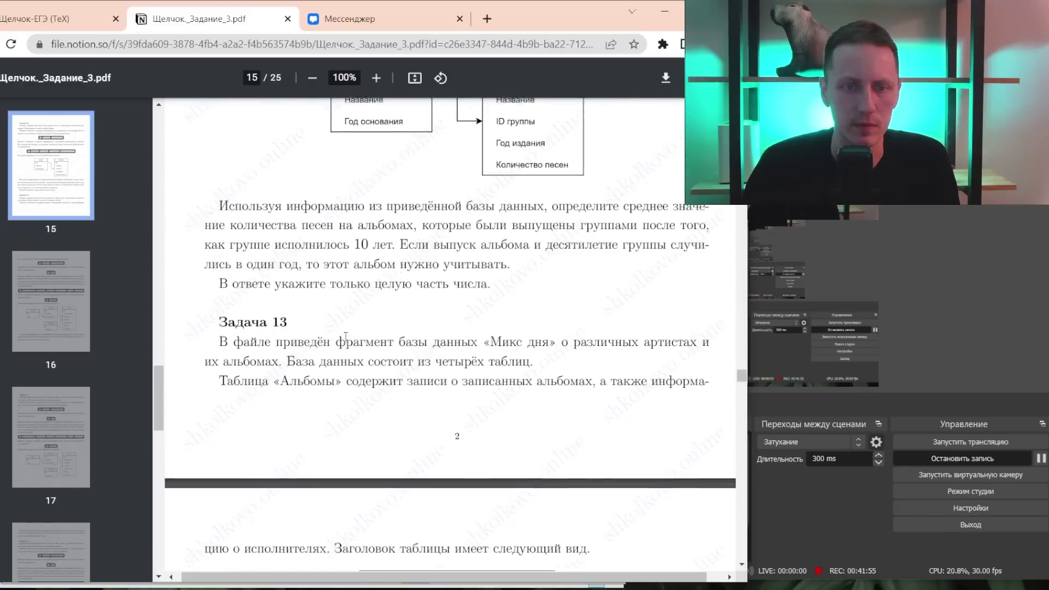
scroll(345, 336, up, 10)
scroll(345, 336, up, 10)
scroll(242, 391, down, 4)
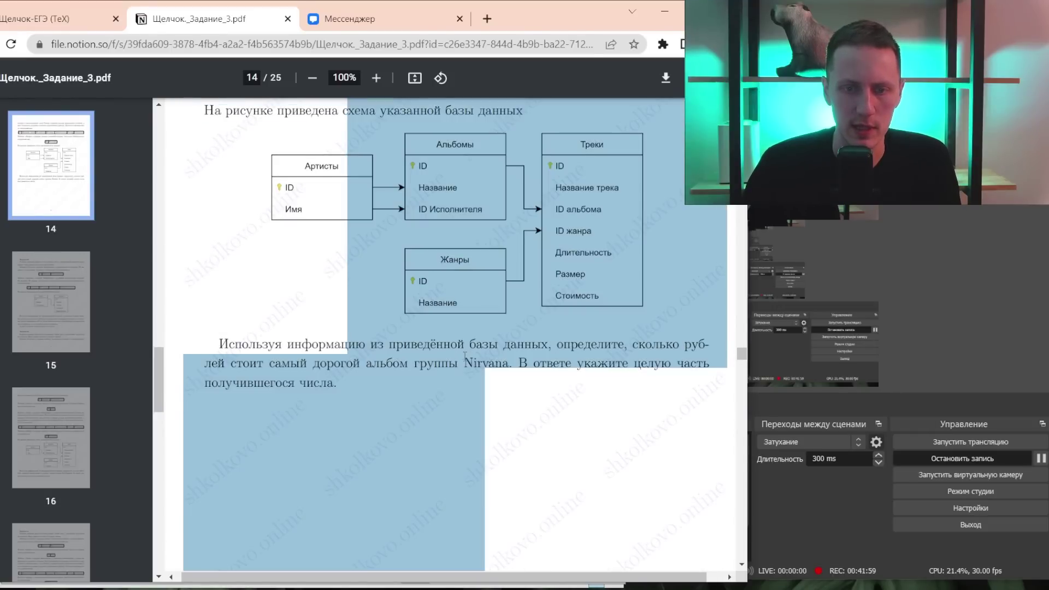
key(alt+Tab)
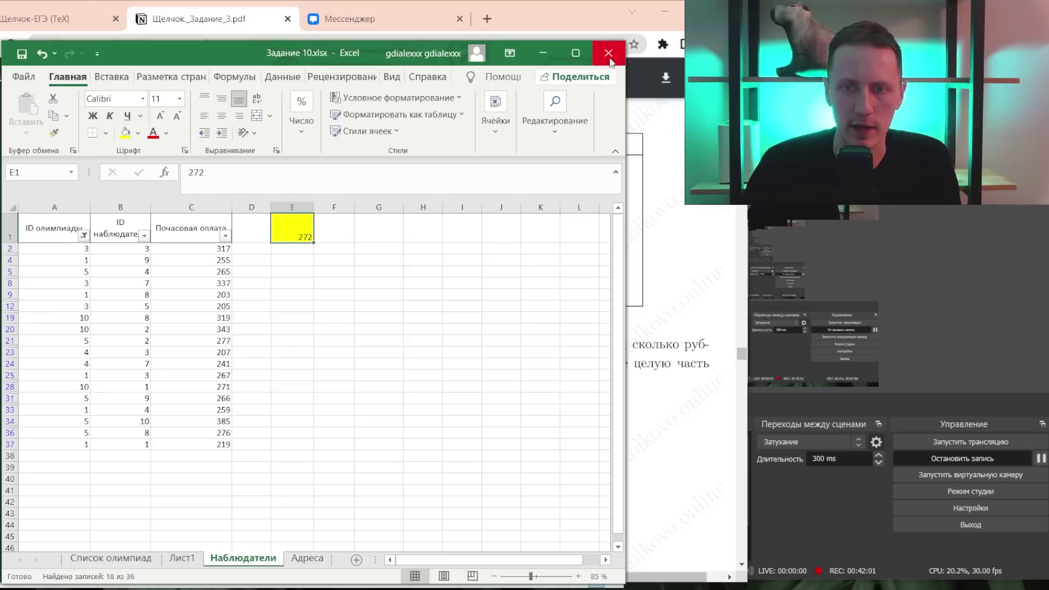
- Close Задание 10 without saving and open Задание 11.xlsx with its content enabled
click(609, 53)
click(494, 326)
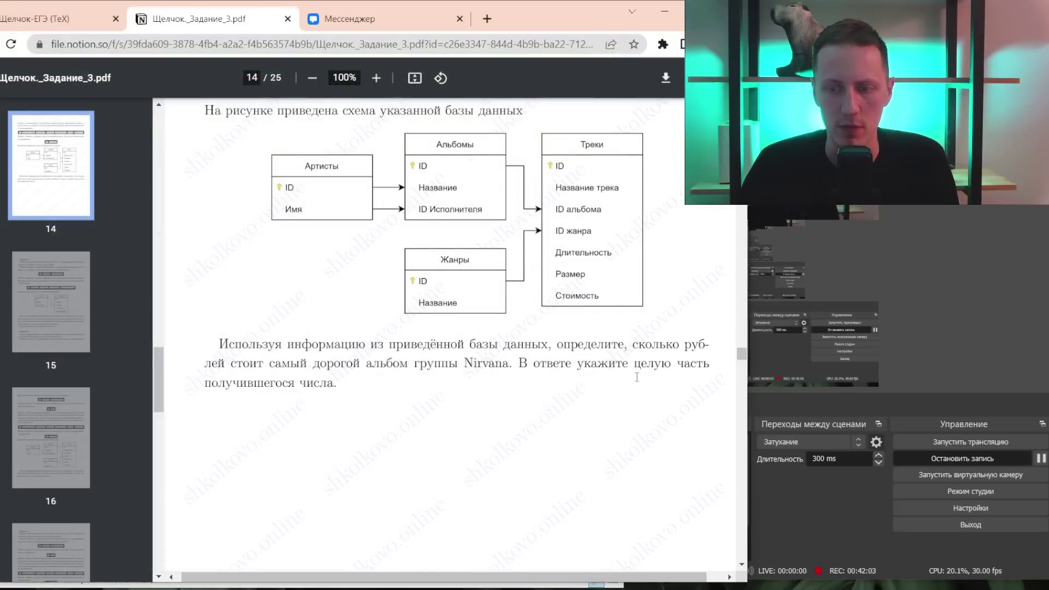
key(alt+Tab)
key(alt+Tab)
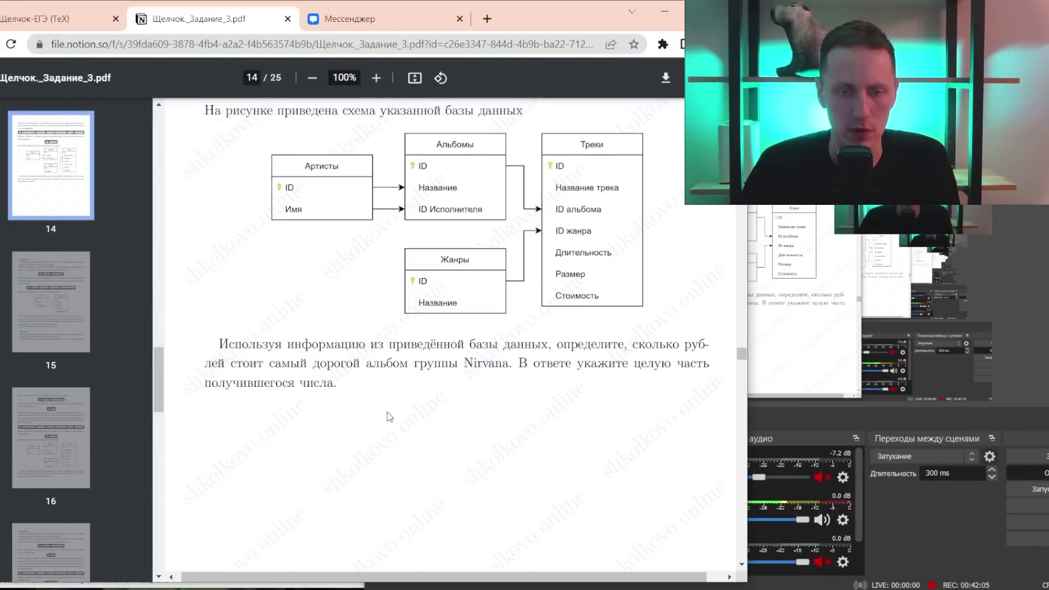
key(alt+Tab)
key(Tab)
click(233, 321)
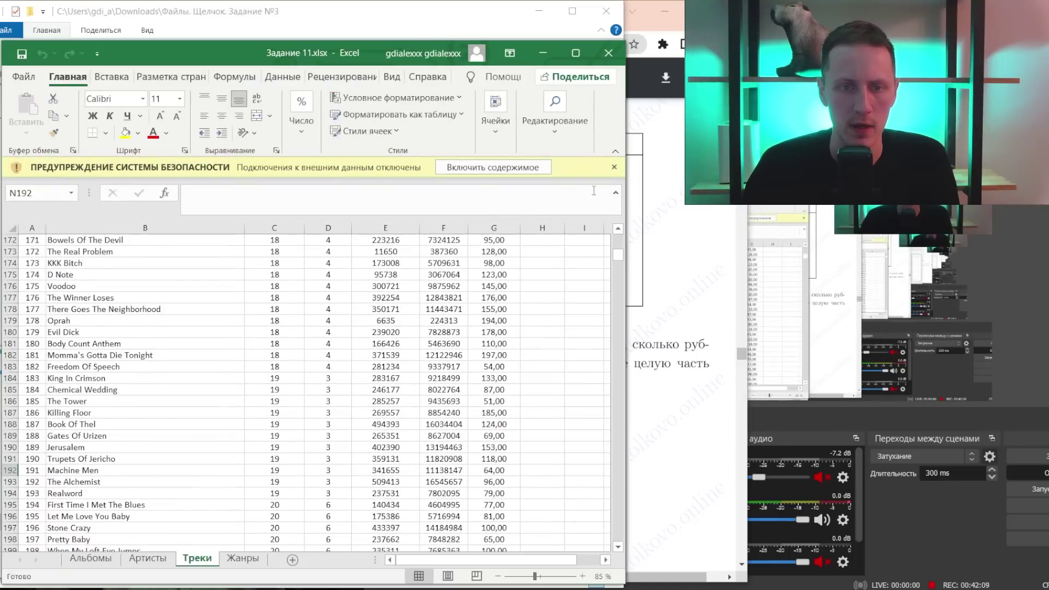
click(530, 171)
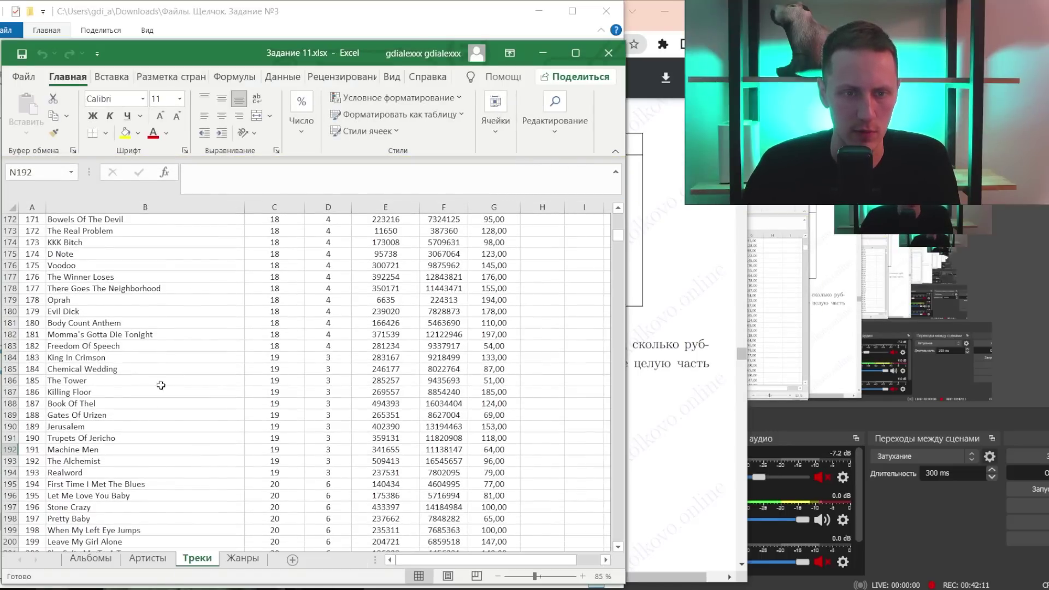
- Check the task wording in the PDF, then browse the Альбомы, Артисты, Треки and Жанры sheets
click(664, 276)
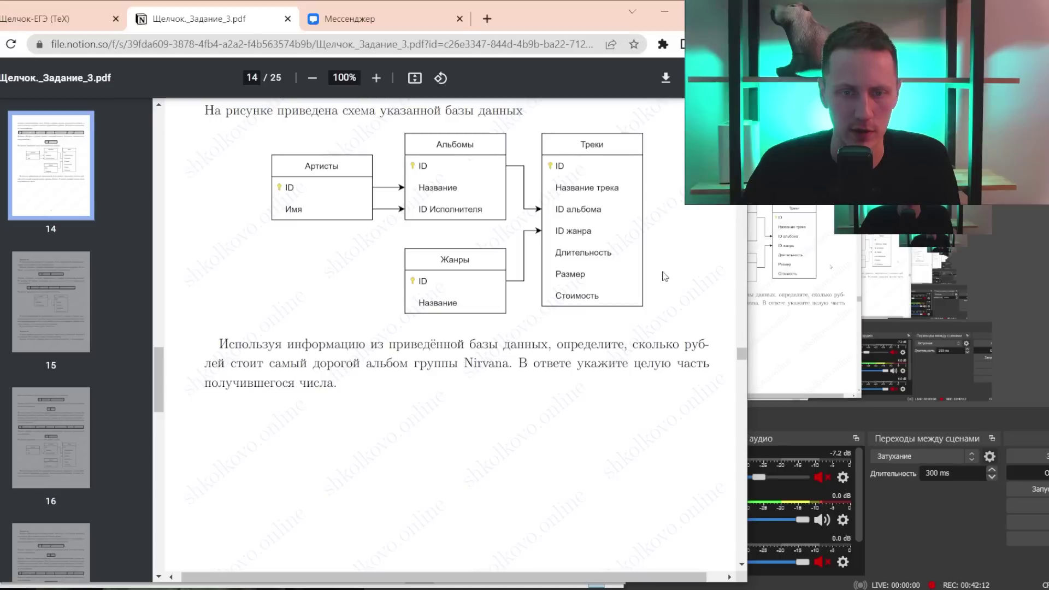
double_click(318, 344)
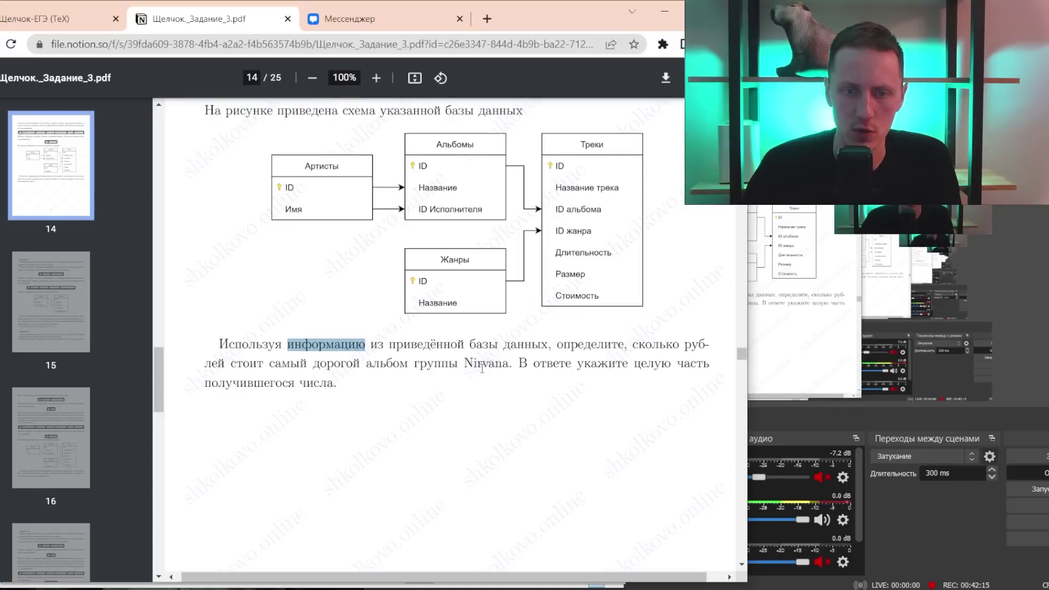
key(alt+Tab)
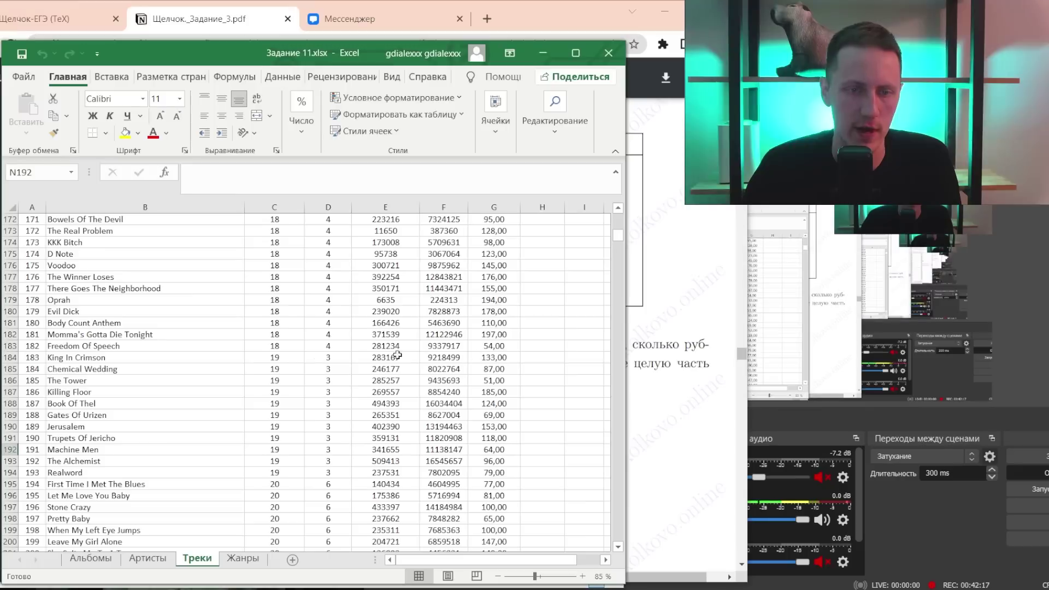
key(ctrl+Page_Up)
key(ctrl+Page_Up)
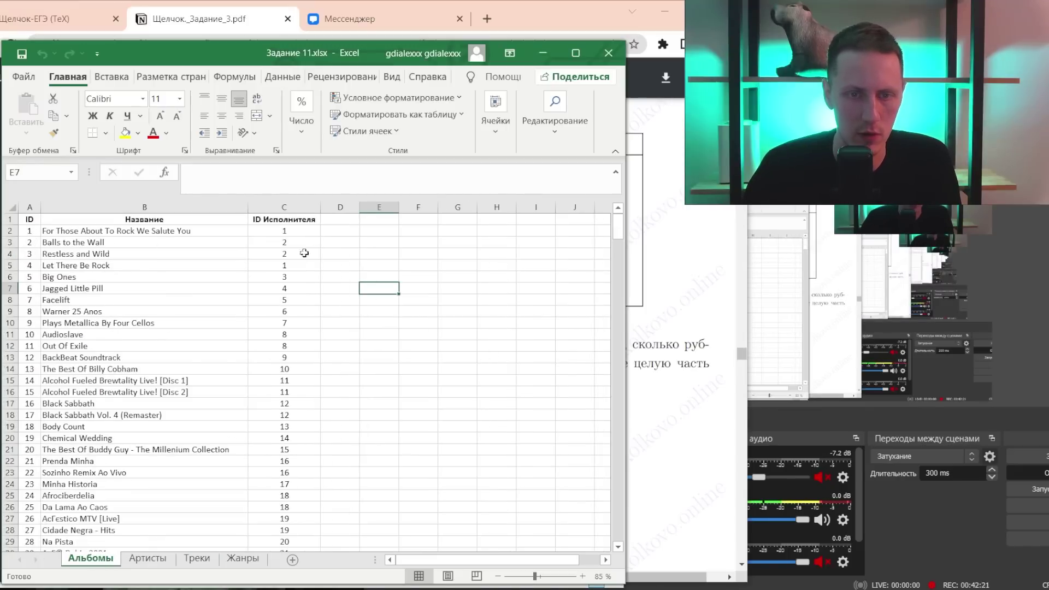
click(148, 557)
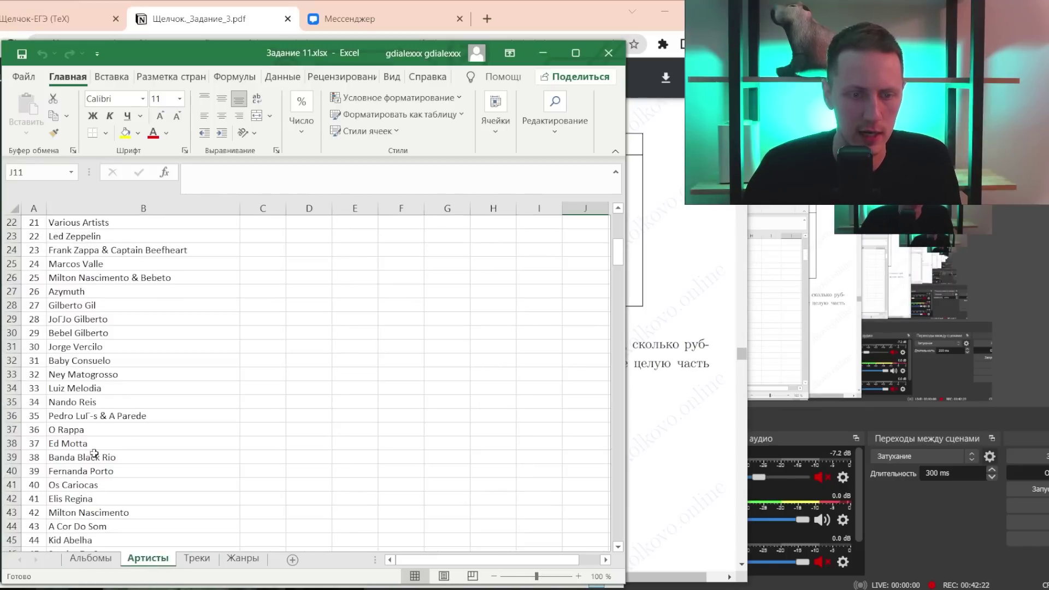
click(197, 557)
click(234, 558)
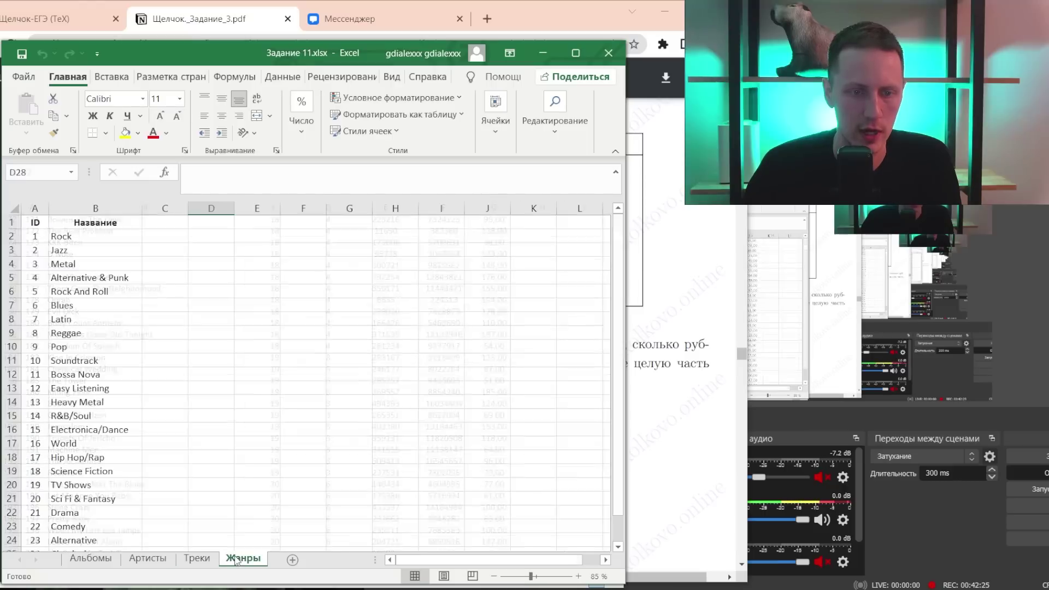
click(197, 558)
- Go back to the top of the Треки table and look along its headers
scroll(115, 351, up, 3)
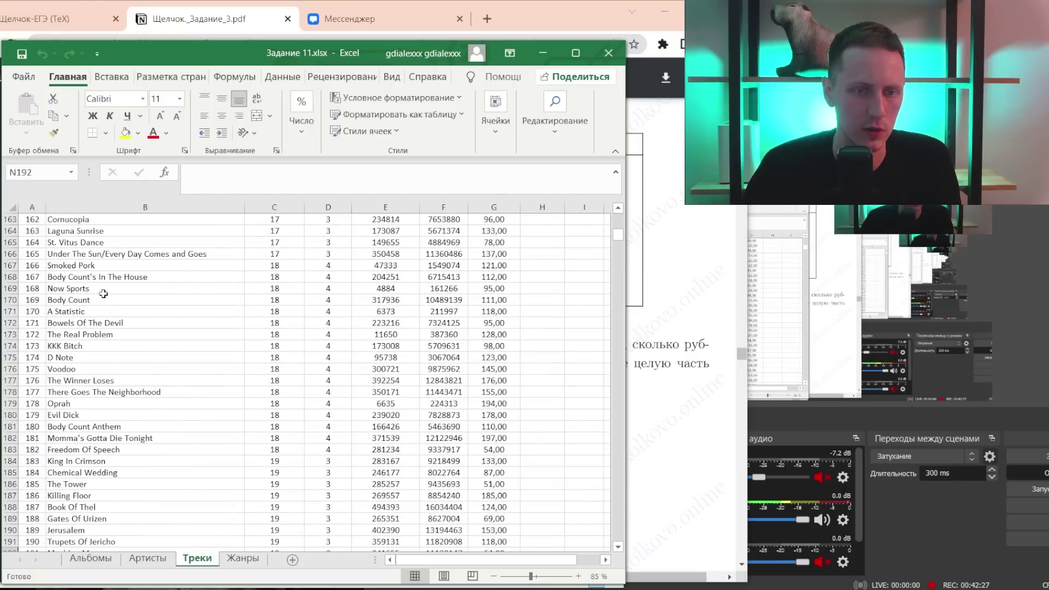
click(132, 300)
key(ctrl+Up)
key(Right)
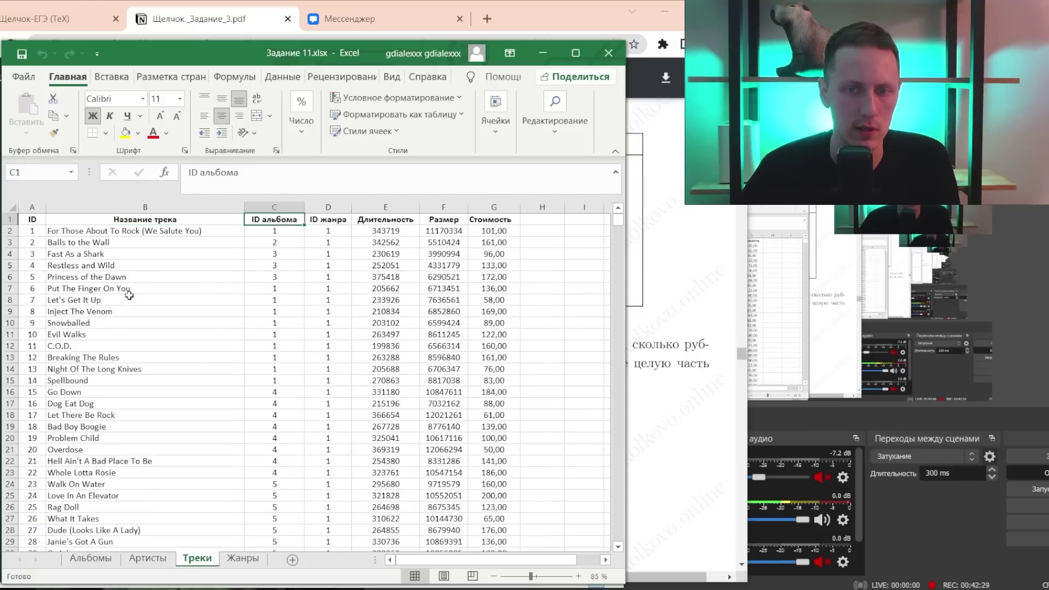
key(Right)
key(Right)
key(Right)
key(Down)
key(Down)
key(Down)
- Scroll through the task PDF to reread the assignment, then return to Excel
key(alt+Tab)
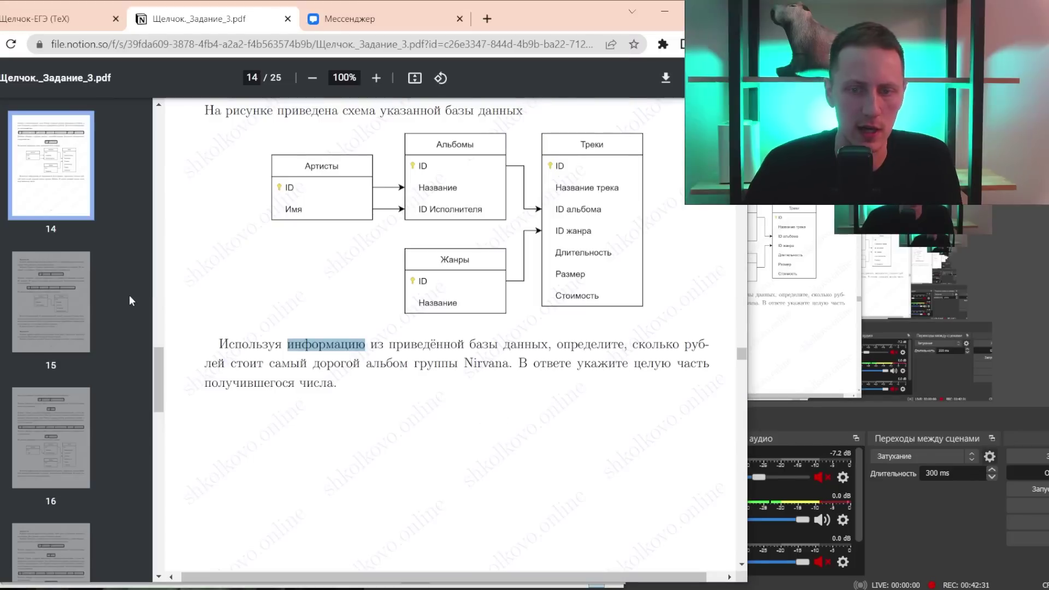
scroll(353, 333, up, 5)
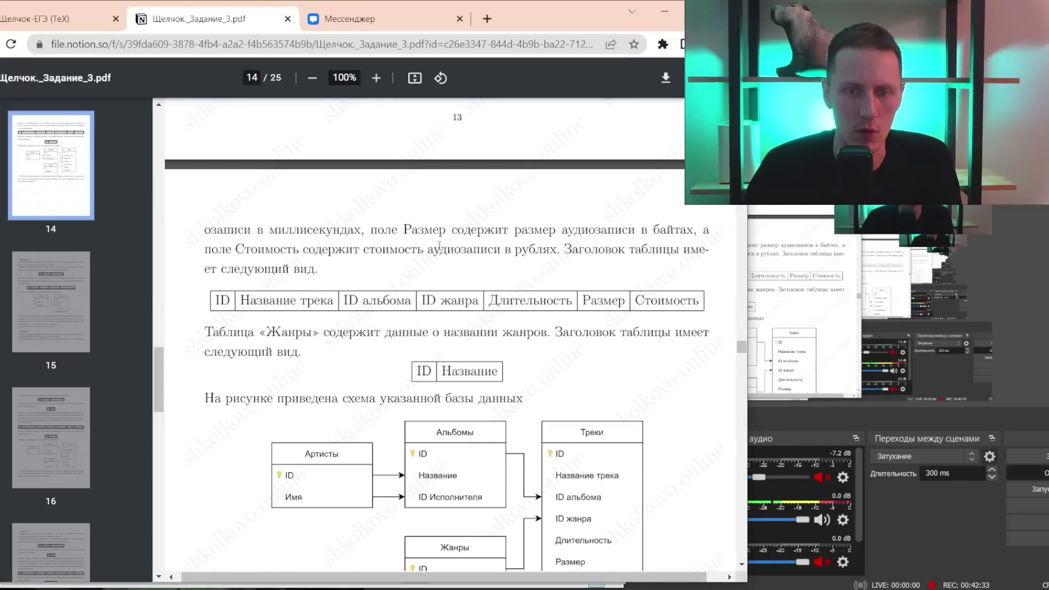
scroll(511, 237, up, 4)
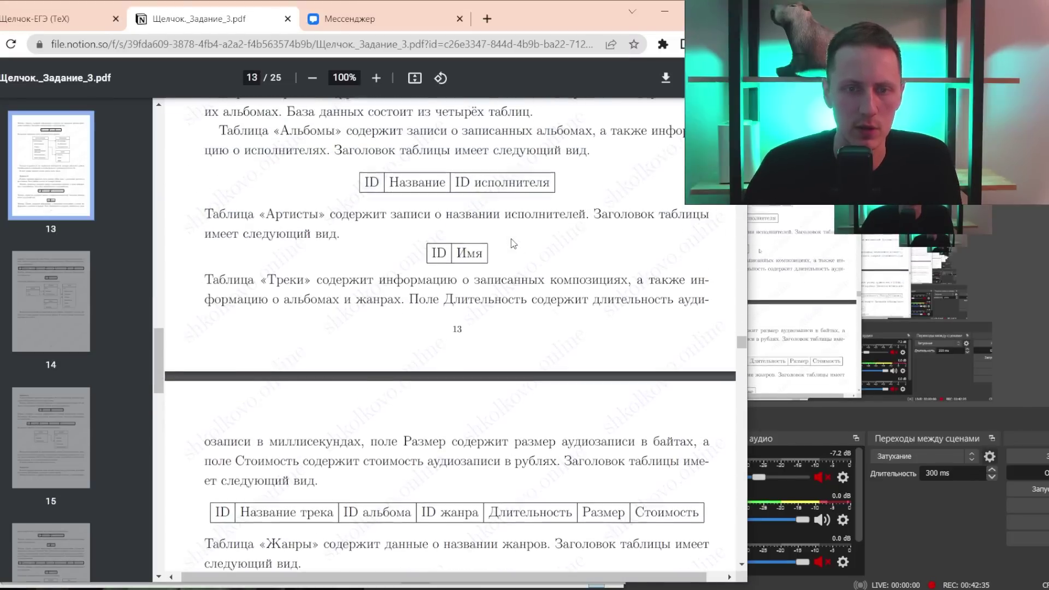
scroll(460, 380, up, 1)
scroll(460, 380, up, 1)
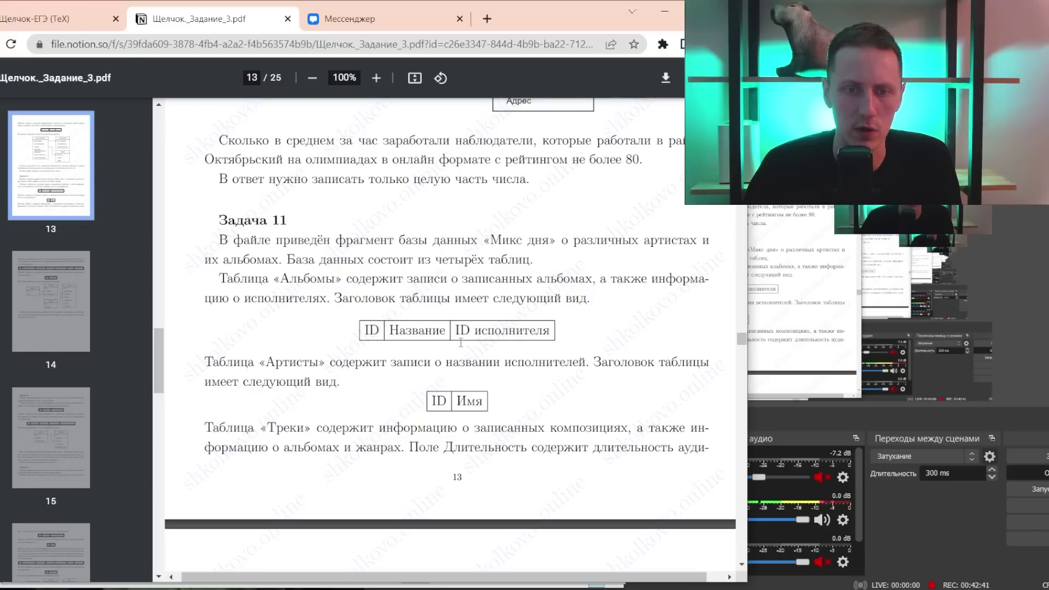
scroll(460, 343, down, 1)
scroll(461, 343, down, 6)
scroll(444, 428, down, 1)
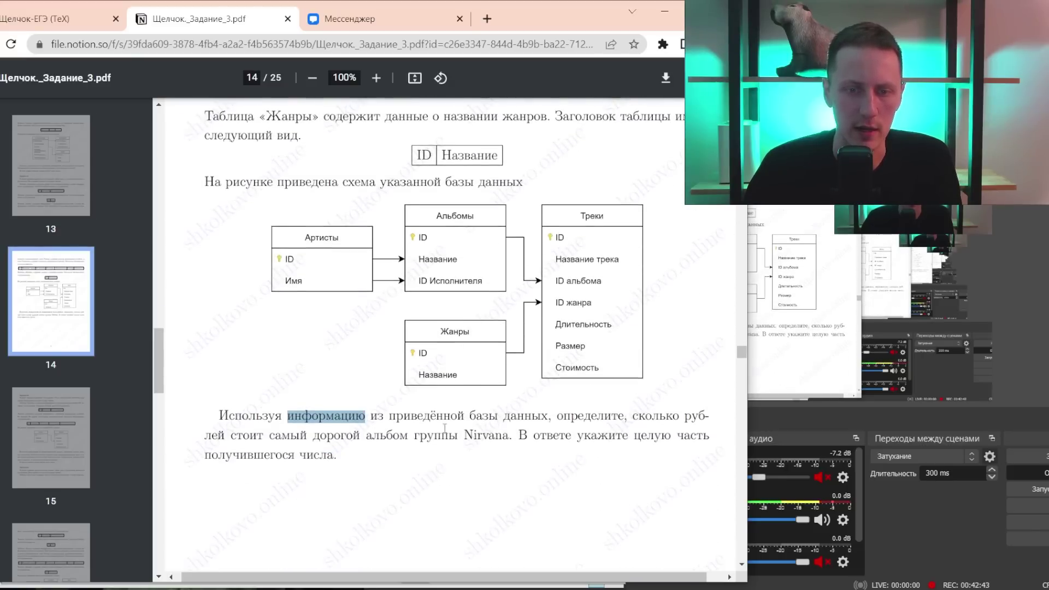
key(alt+Tab)
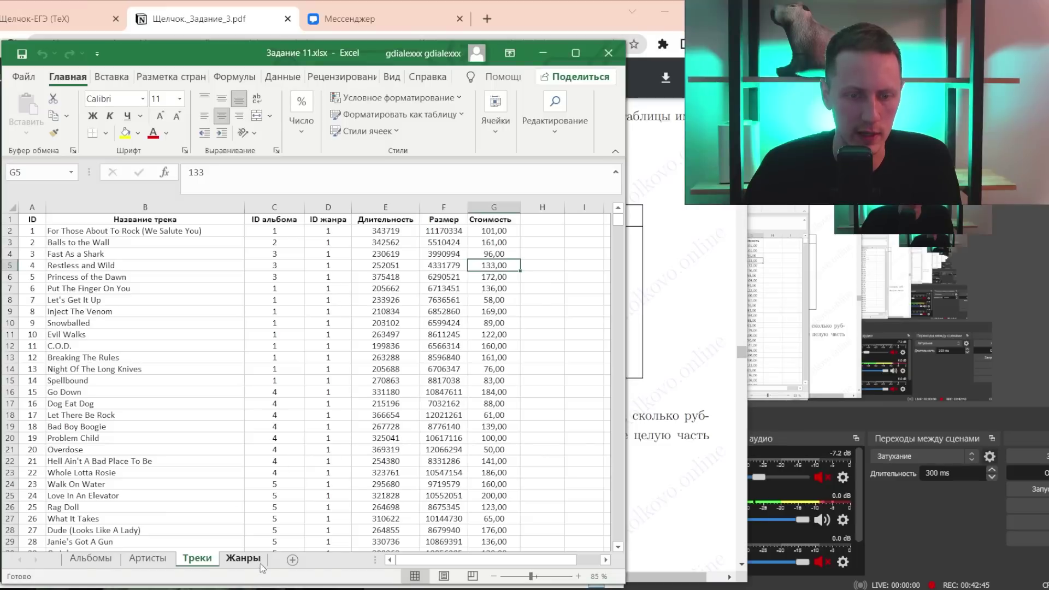
- Find Nirvana (artist ID 110) on the Артисты sheet and fill its row yellow
click(98, 562)
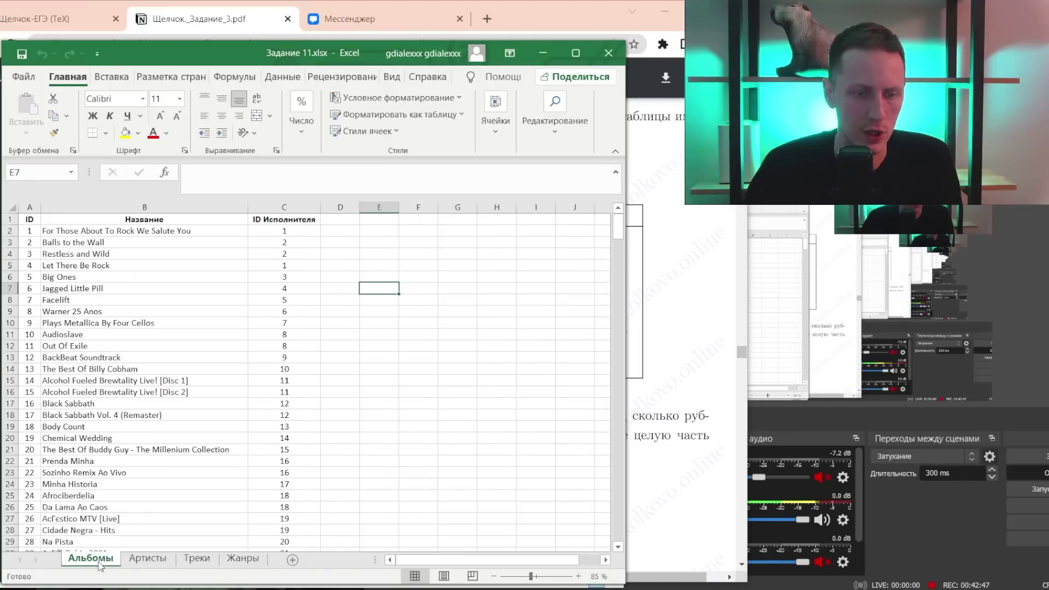
click(145, 558)
key(ctrl+f)
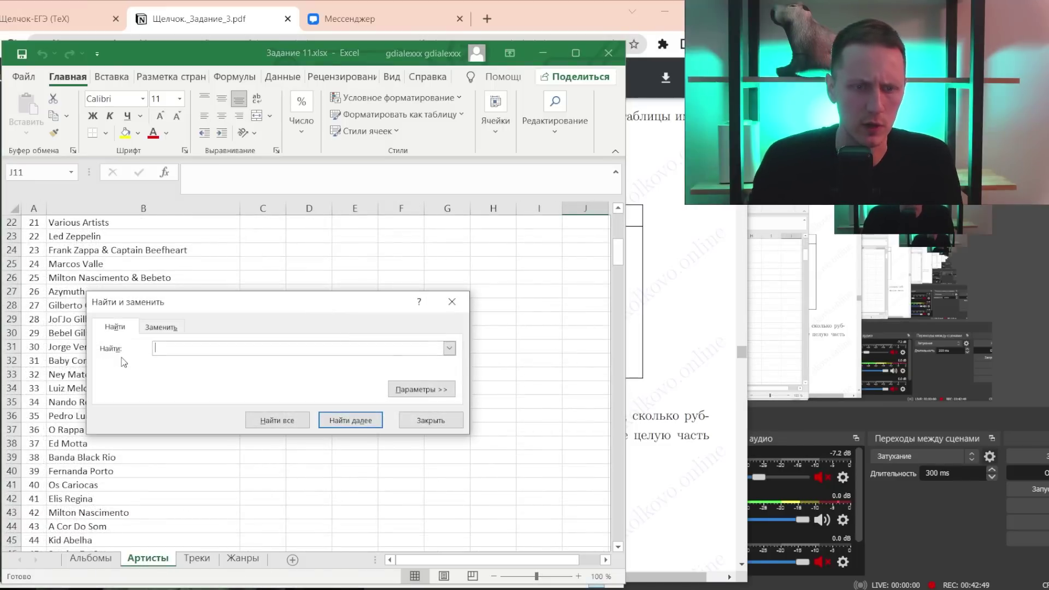
text(T)
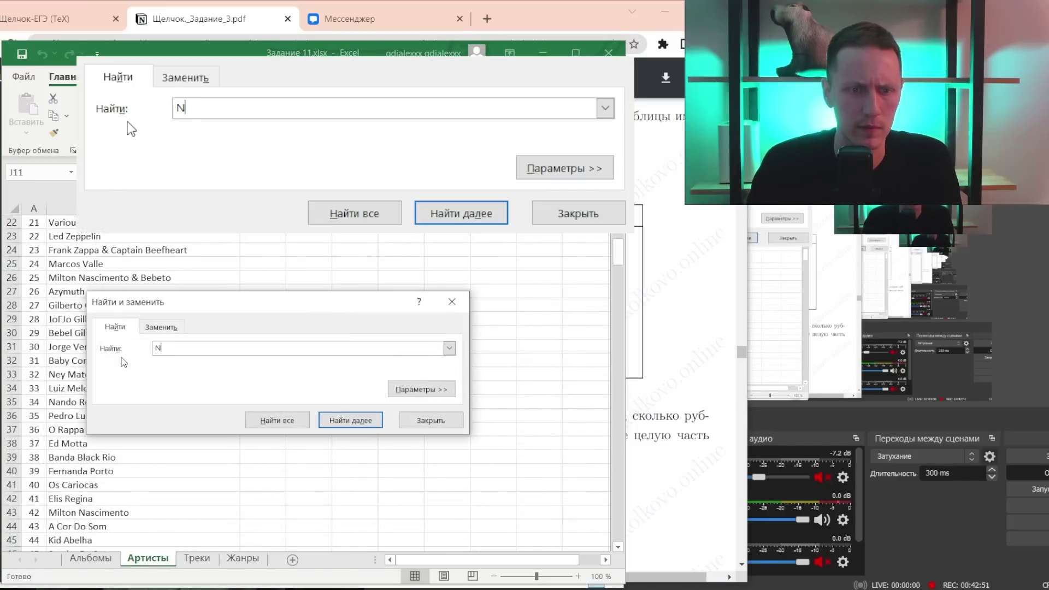
key(Return)
key(Escape)
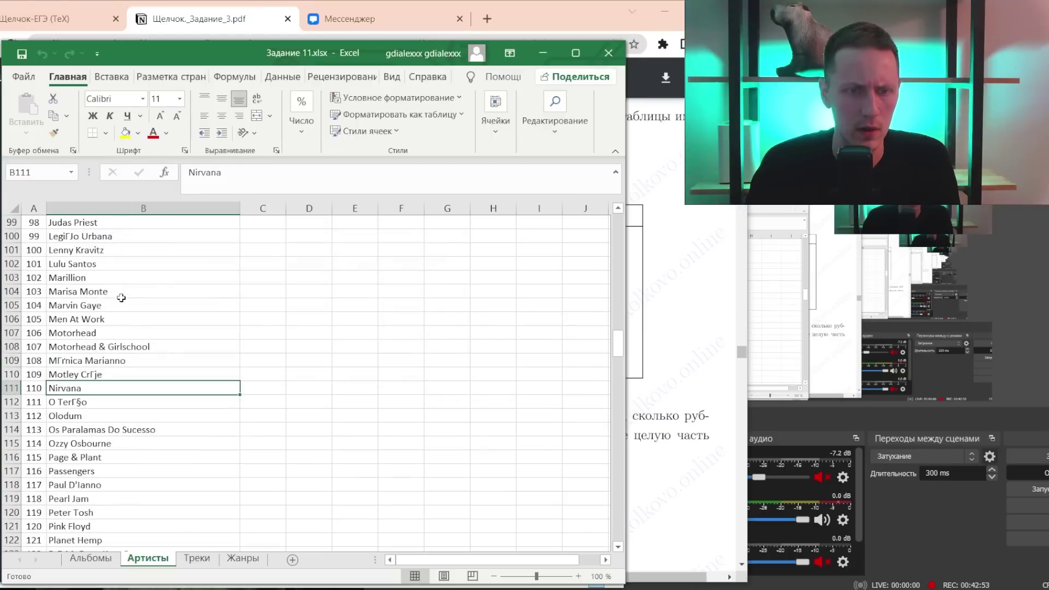
key(shift+Left)
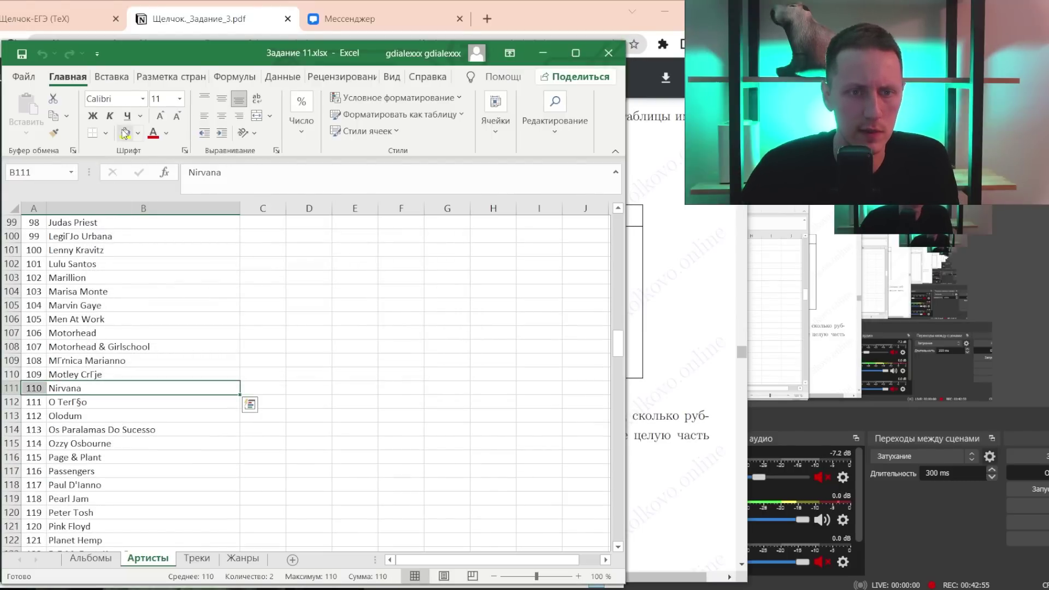
click(125, 132)
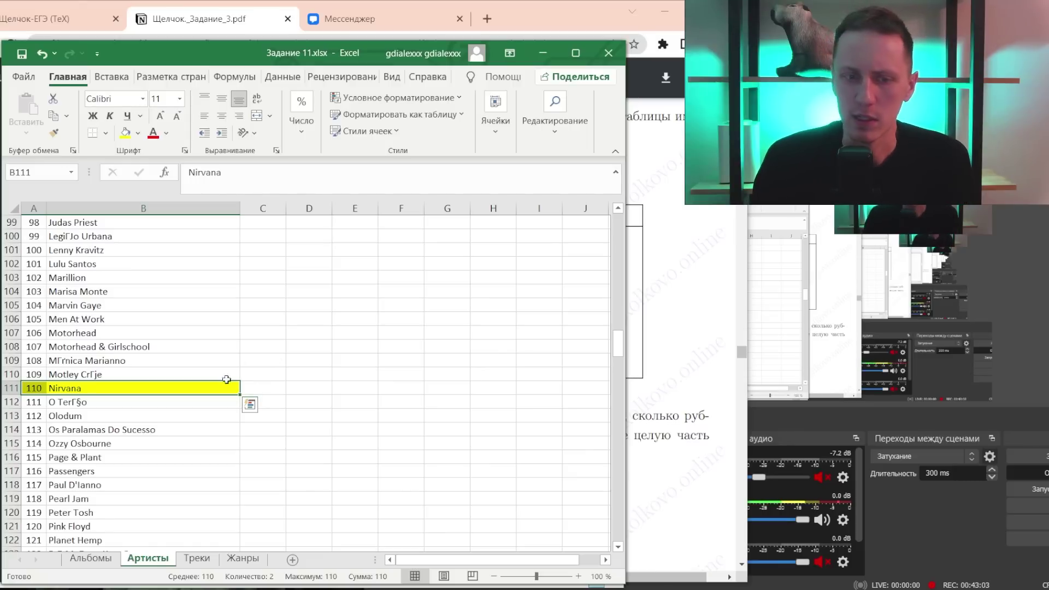
- On the Альбомы sheet, check the ID Исполнителя column and turn on table filters
click(91, 558)
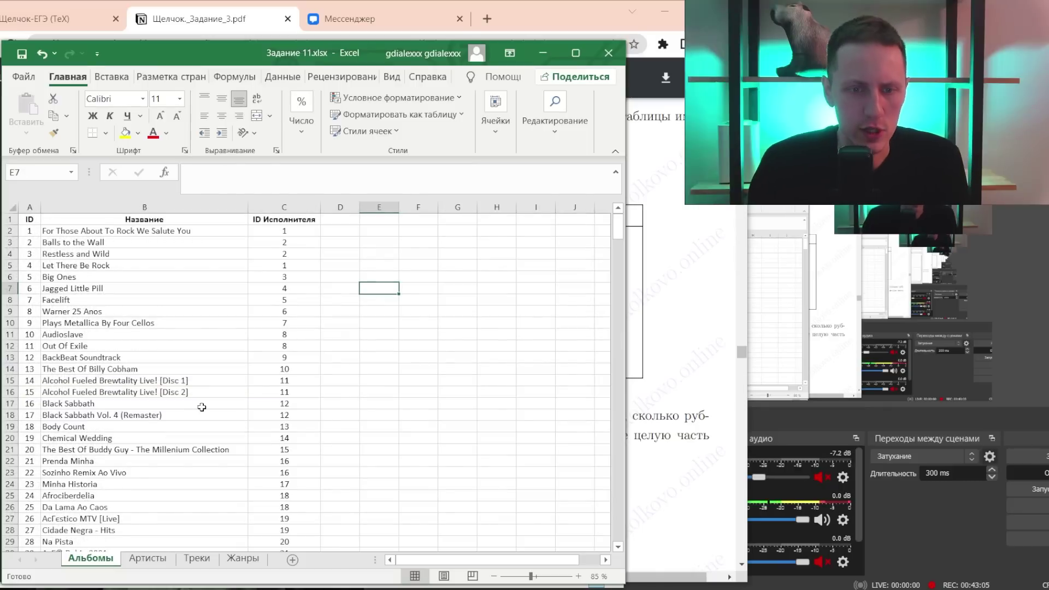
click(284, 366)
key(ctrl+Down)
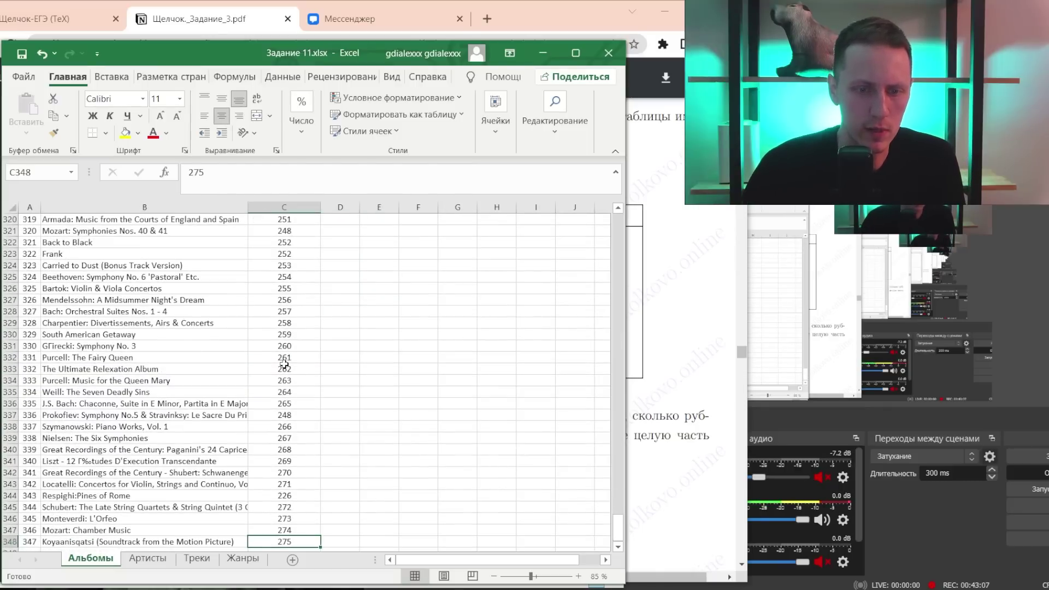
key(ctrl+Up)
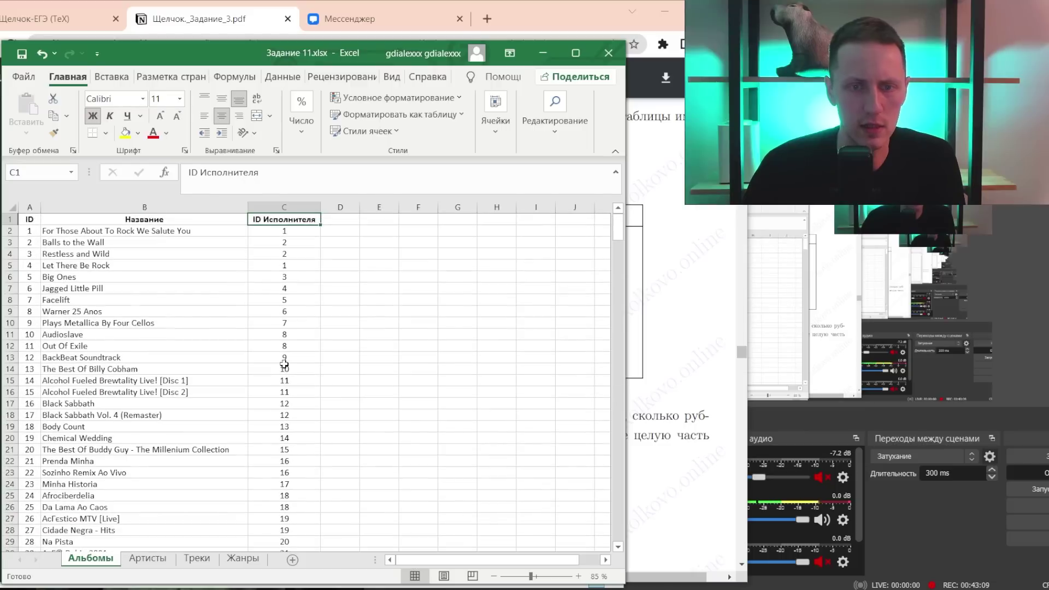
key(ctrl+shift+l)
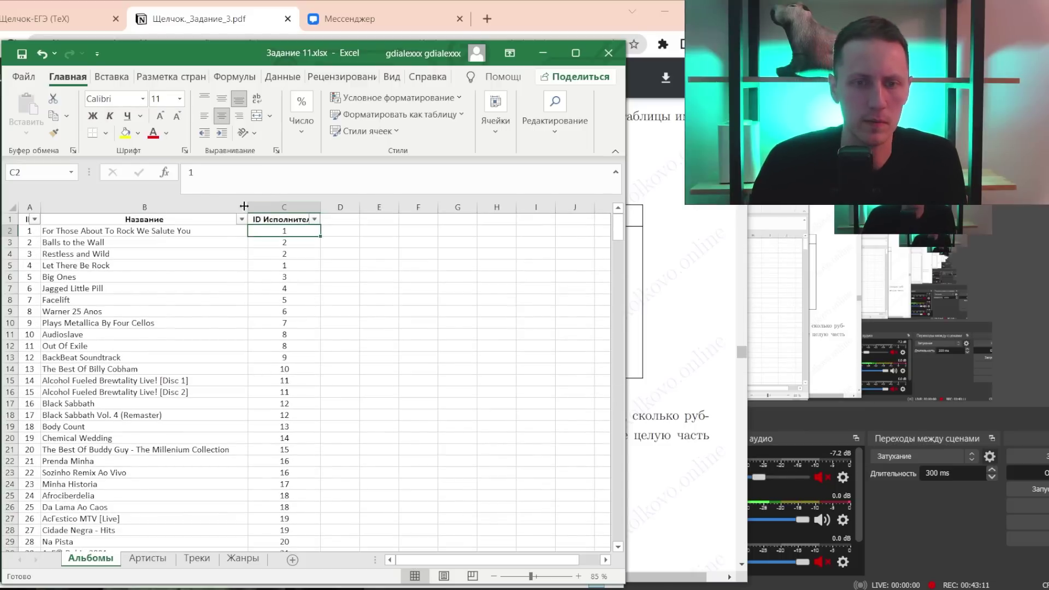
- Filter ID Исполнителя to 110 and note the album IDs 163 and 164
click(314, 219)
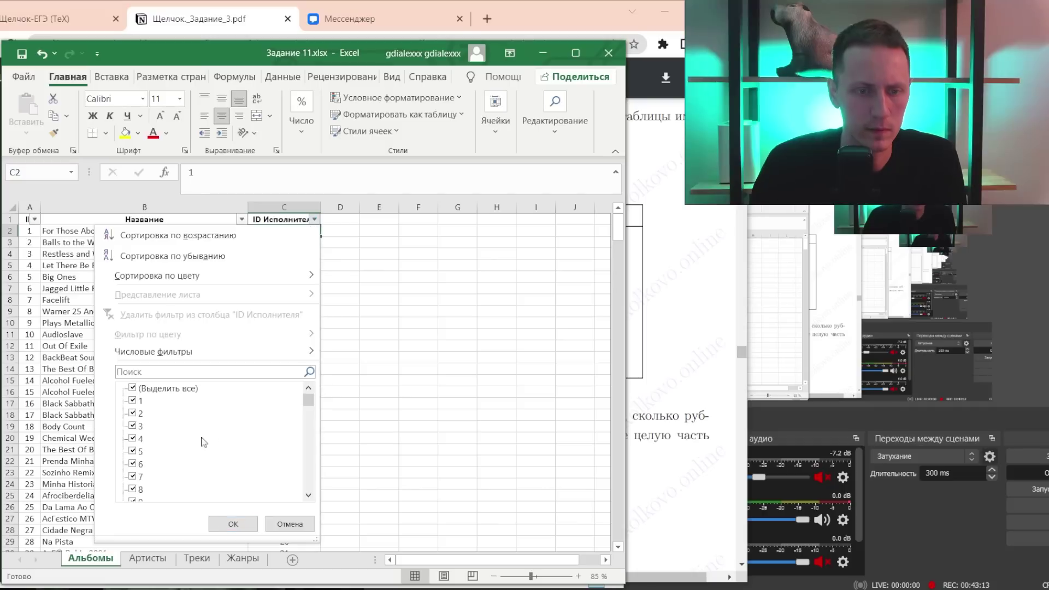
click(133, 388)
click(143, 371)
text(110)
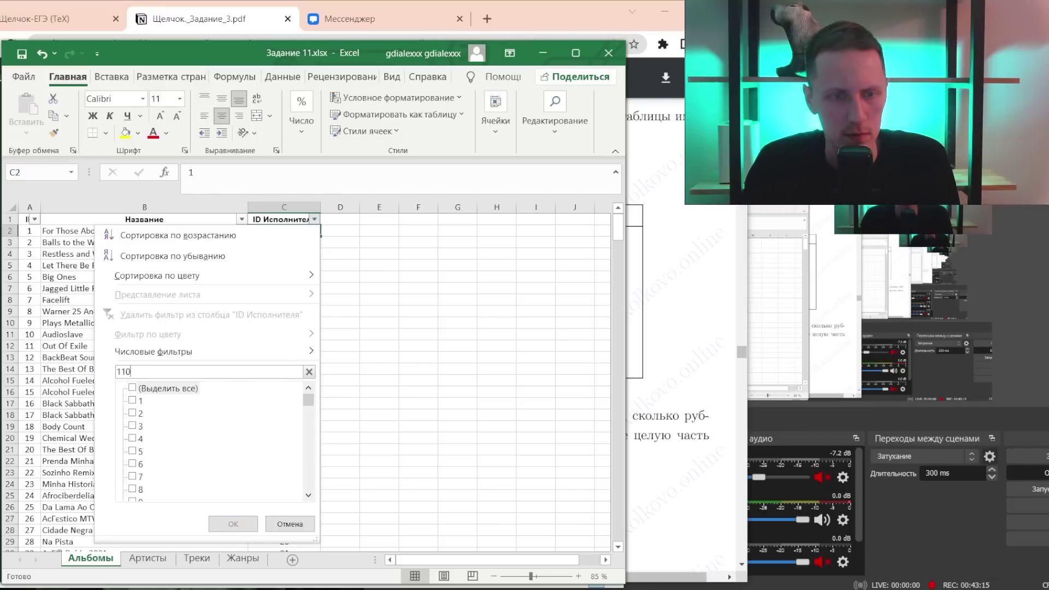
click(233, 523)
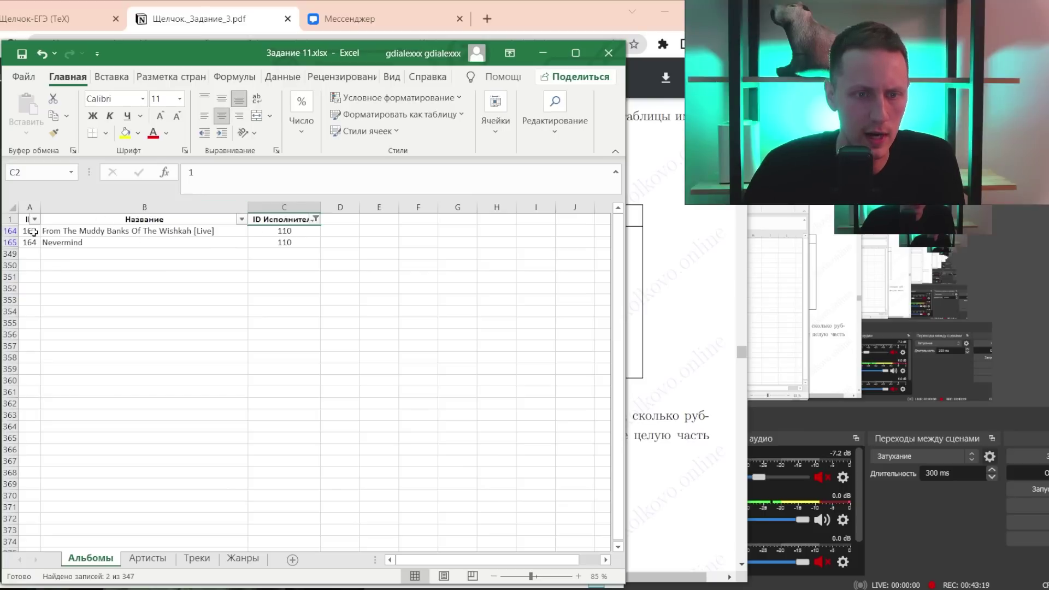
click(34, 233)
click(30, 243)
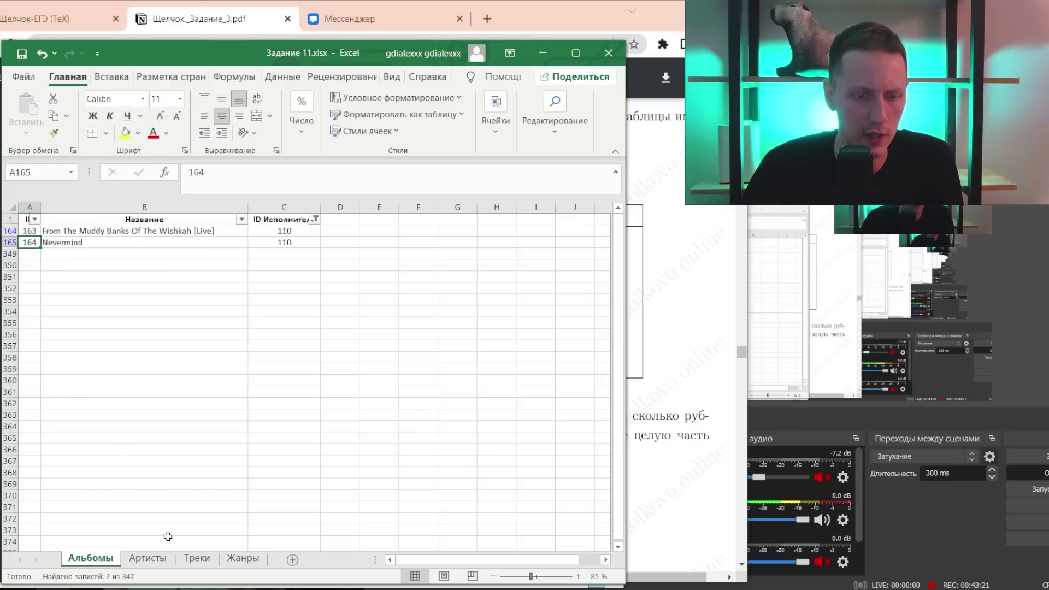
- Turn on filters on the Треки sheet and filter ID альбома to 163
click(207, 564)
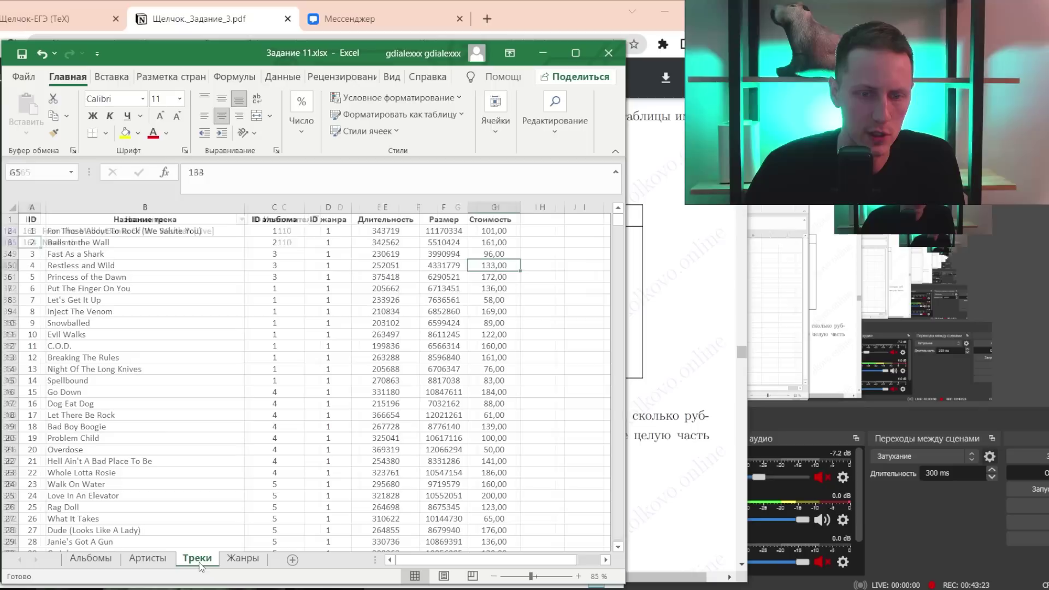
click(265, 265)
key(ctrl+shift+l)
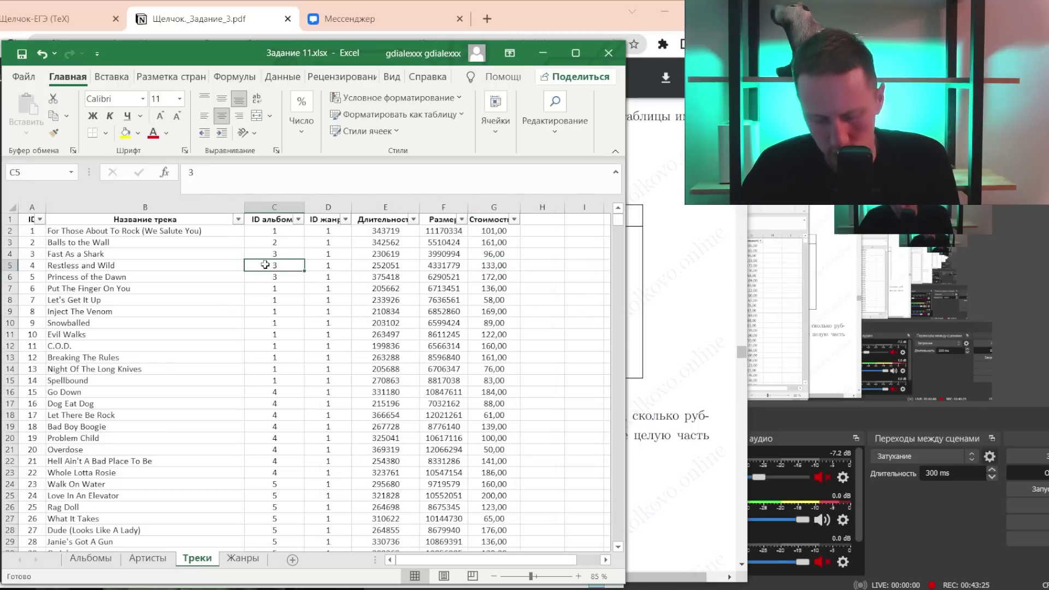
click(298, 219)
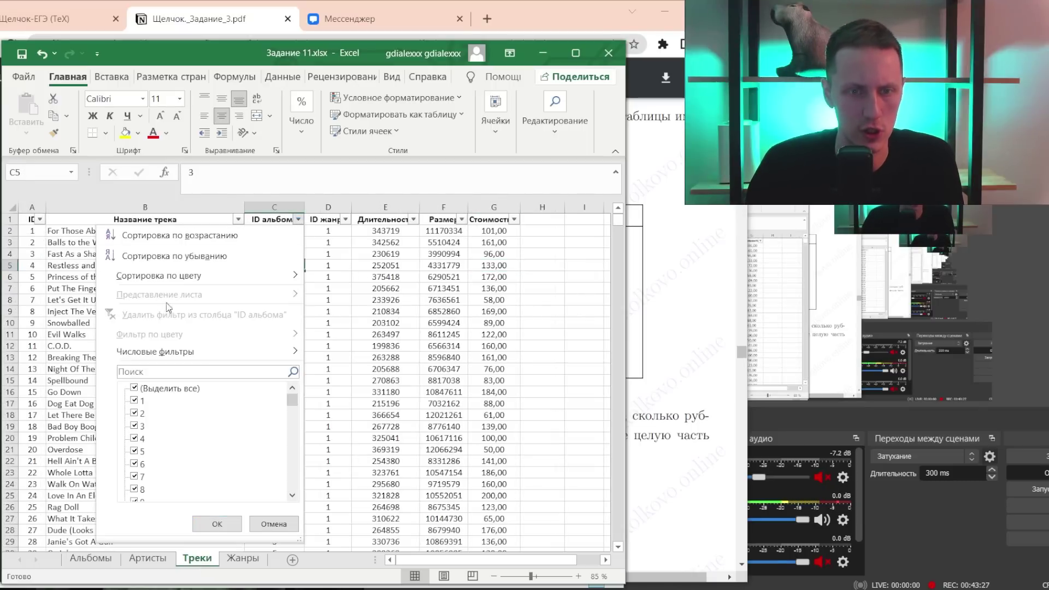
click(147, 386)
click(148, 370)
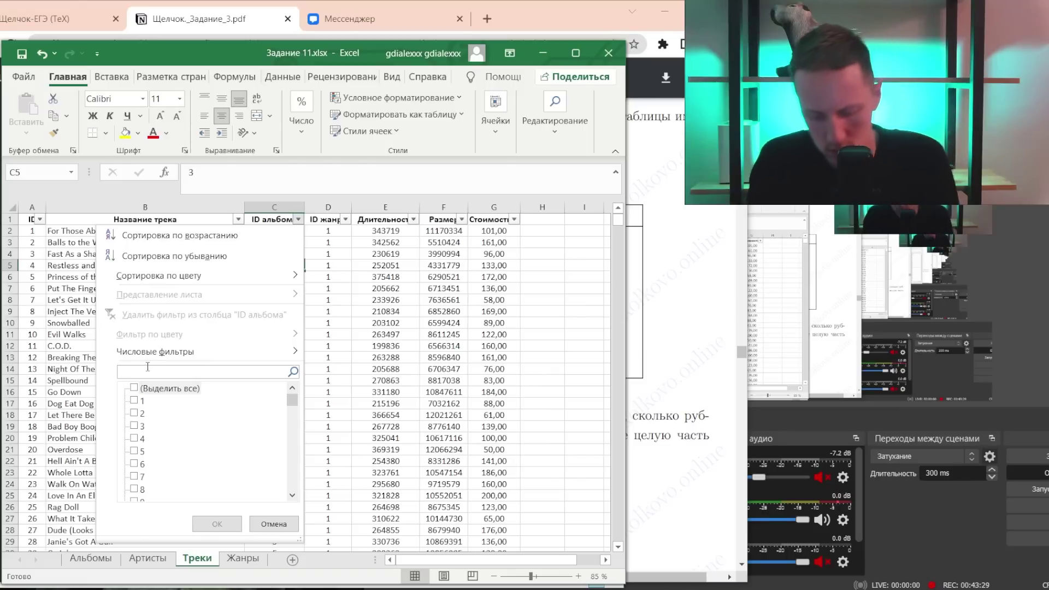
text(163)
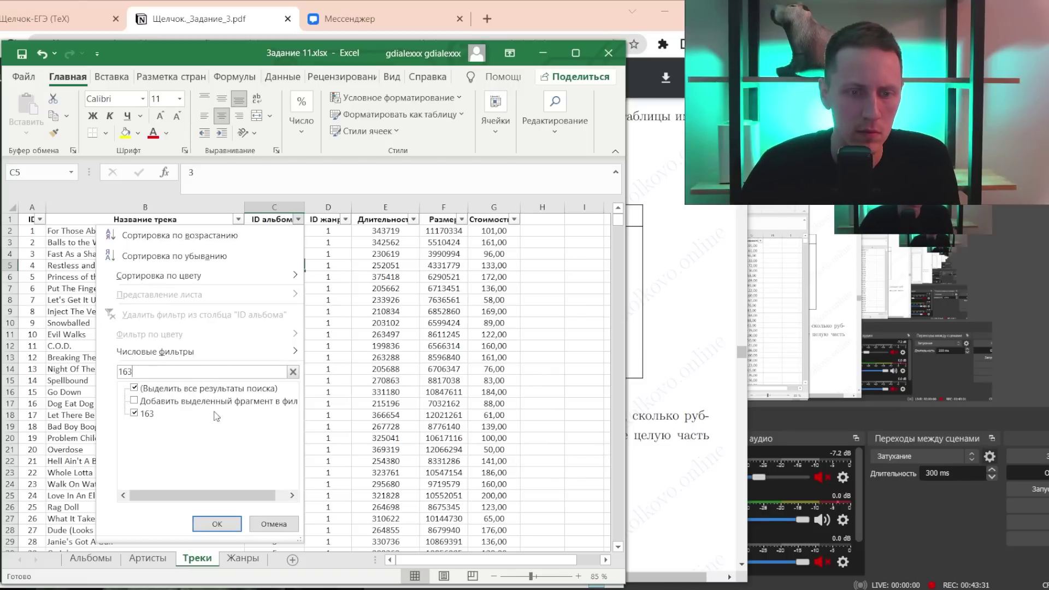
click(147, 414)
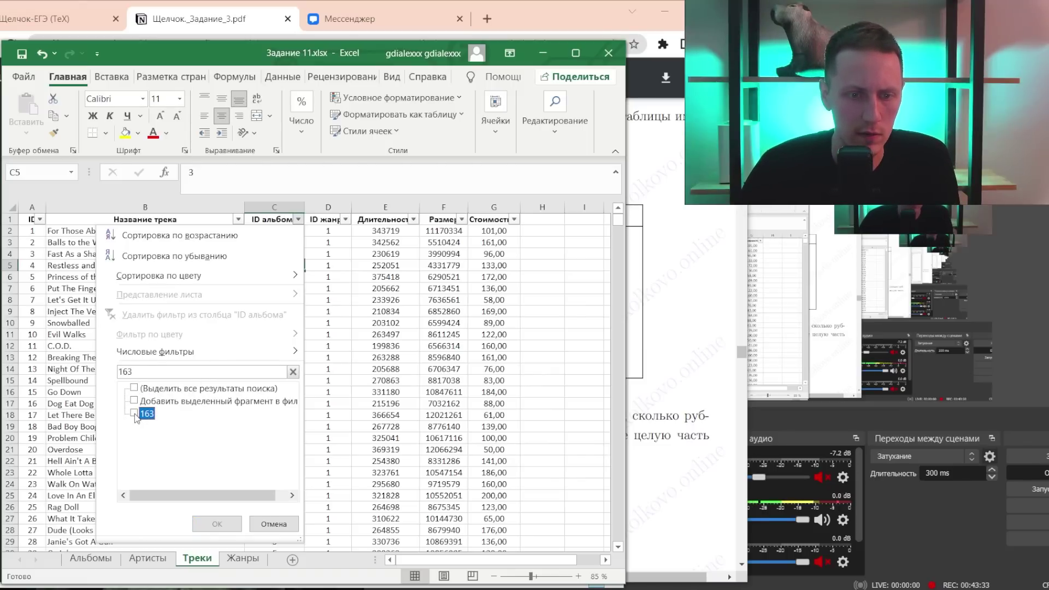
click(133, 413)
click(217, 523)
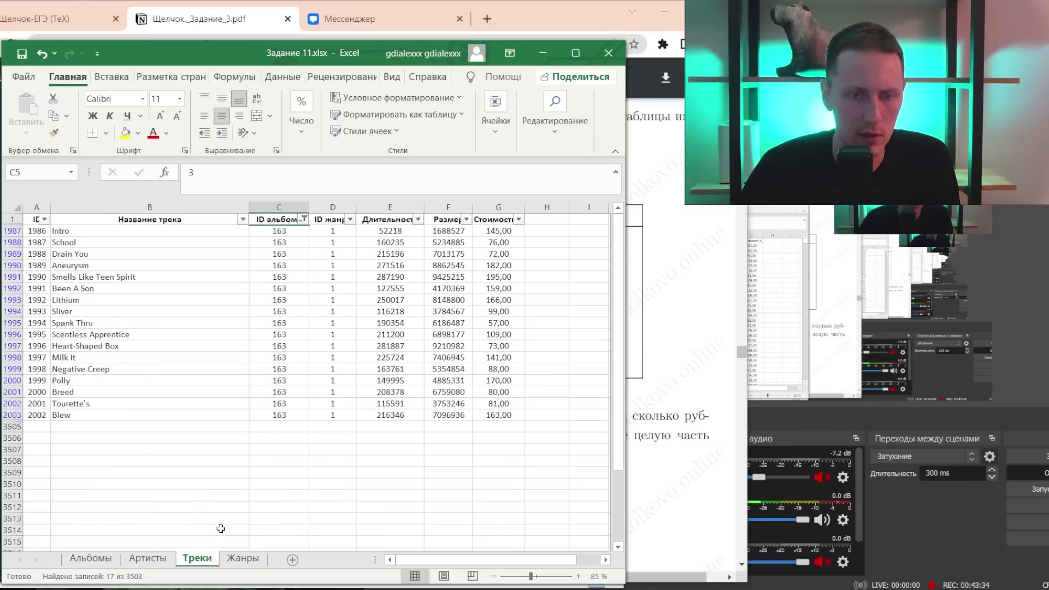
- Switch the ID альбома filter to album 164
click(304, 219)
scroll(203, 443, down, 10)
scroll(205, 458, down, 10)
scroll(200, 456, down, 10)
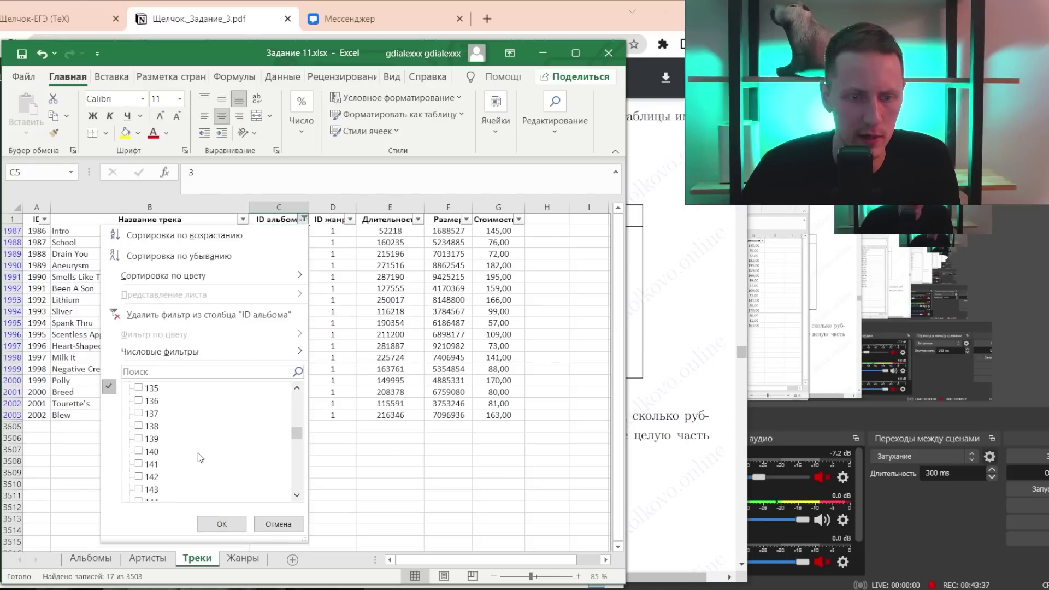
scroll(200, 453, down, 5)
scroll(200, 447, down, 4)
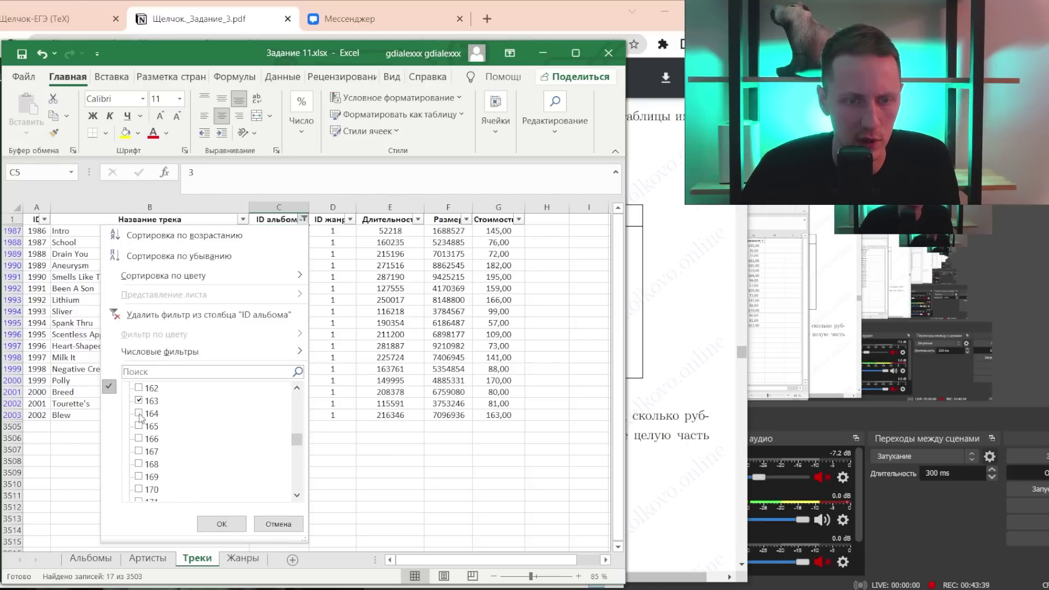
click(139, 414)
click(221, 523)
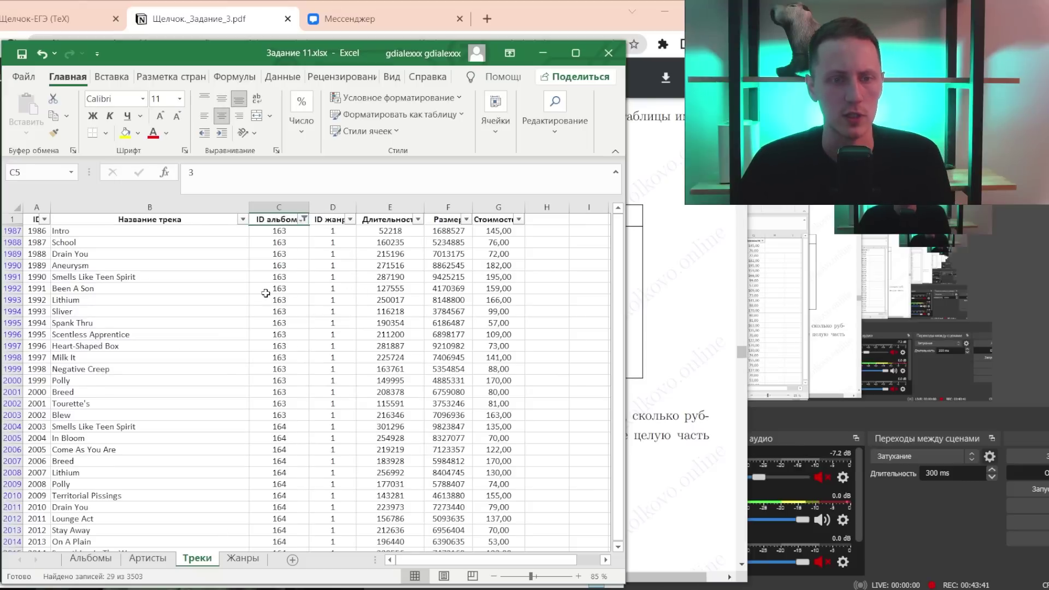
- Refilter to album 163, select its prices to read the 2056 total, and start =СУММ( in H1
click(301, 219)
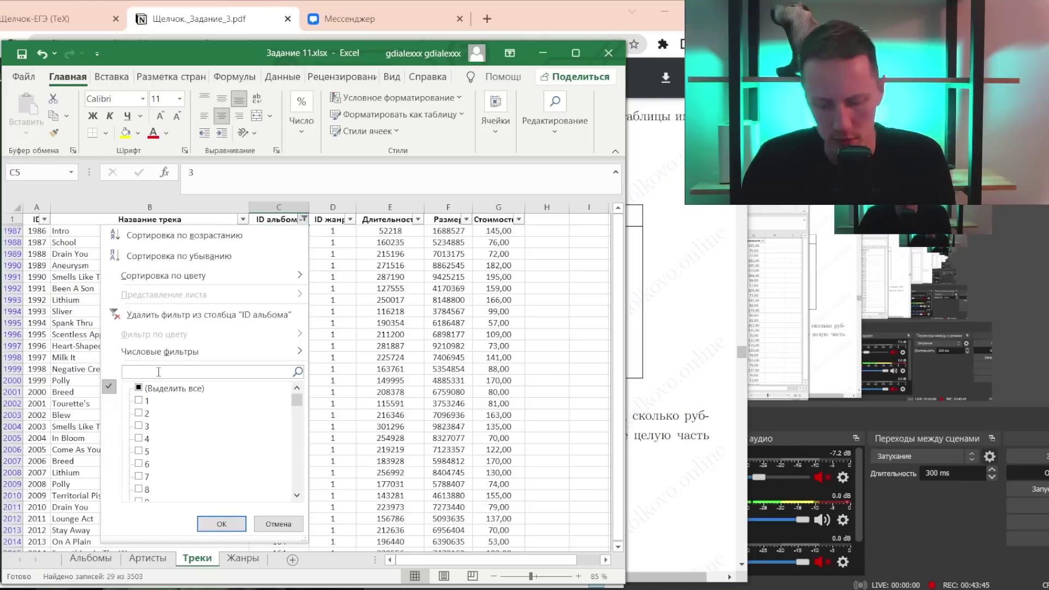
click(158, 371)
text(163)
key(Return)
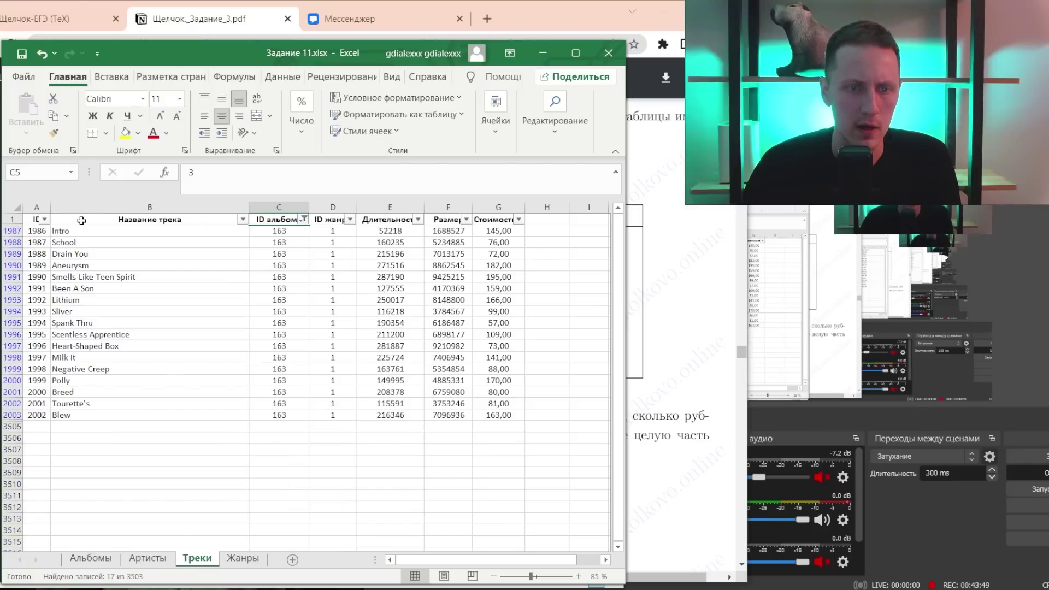
click(509, 231)
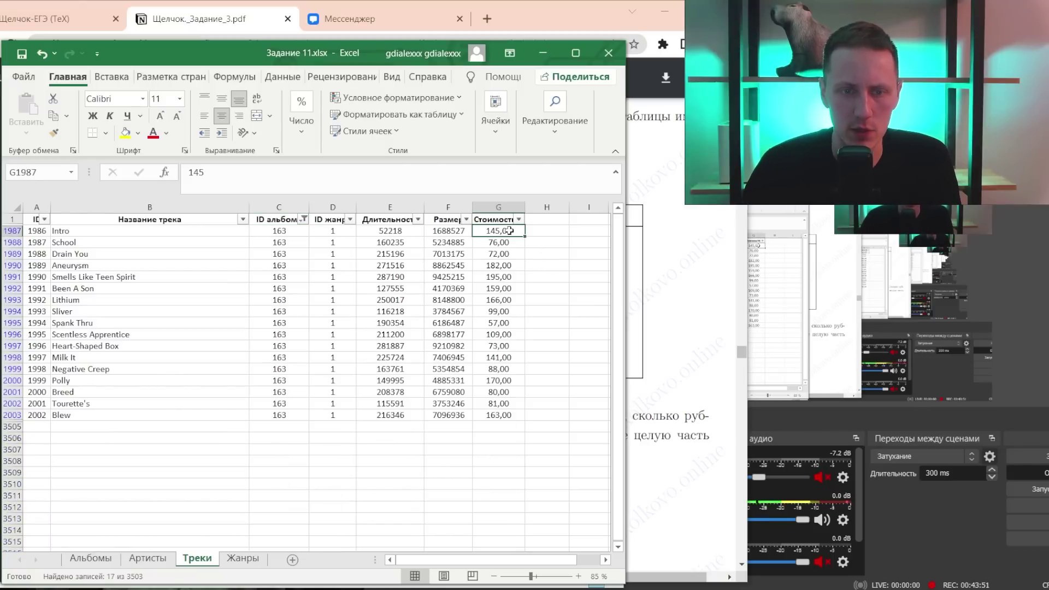
drag(509, 230, 513, 414)
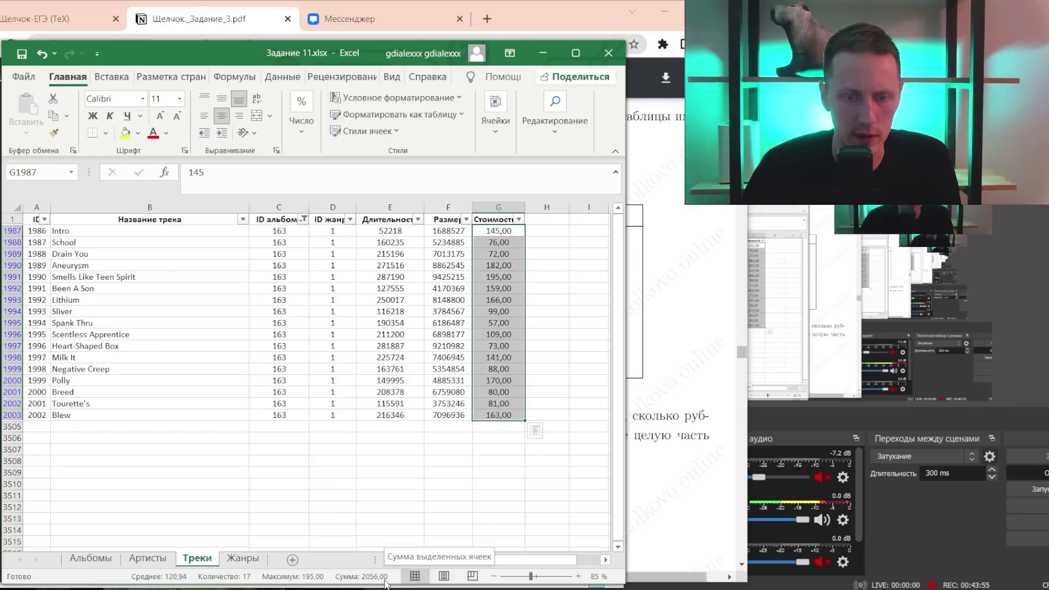
click(552, 219)
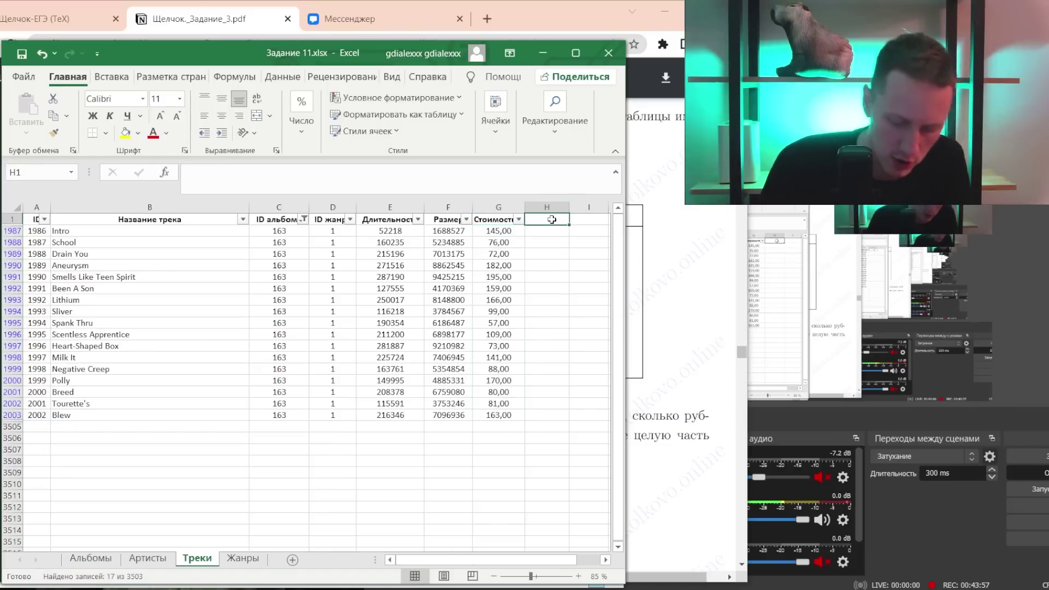
text(=СУММ()
key(alt+Tab)
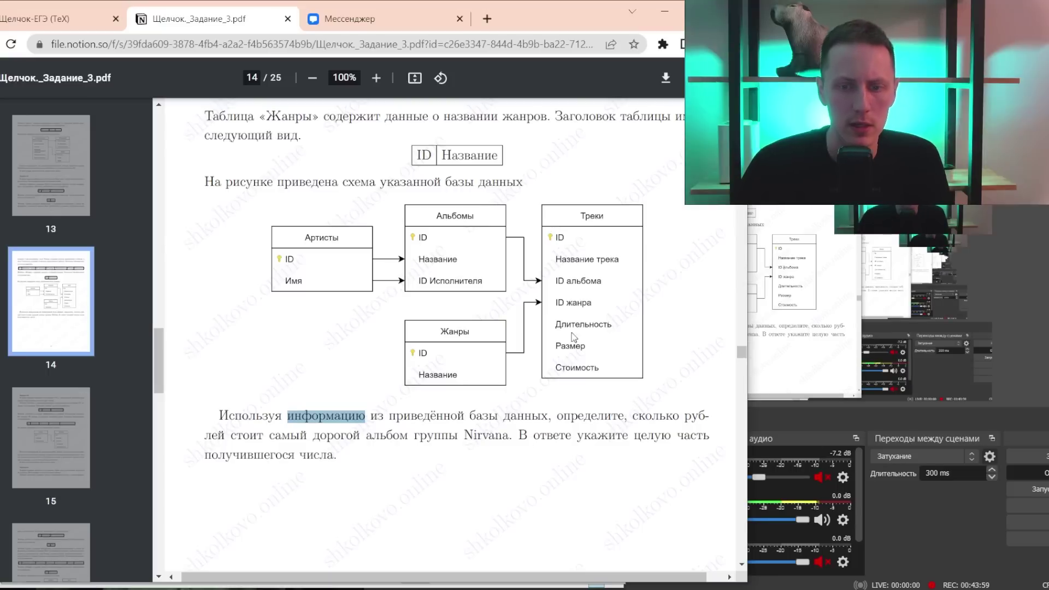
- Filter the Треки table's ID альбома column to album 164
key(alt+Tab)
key(alt+Tab)
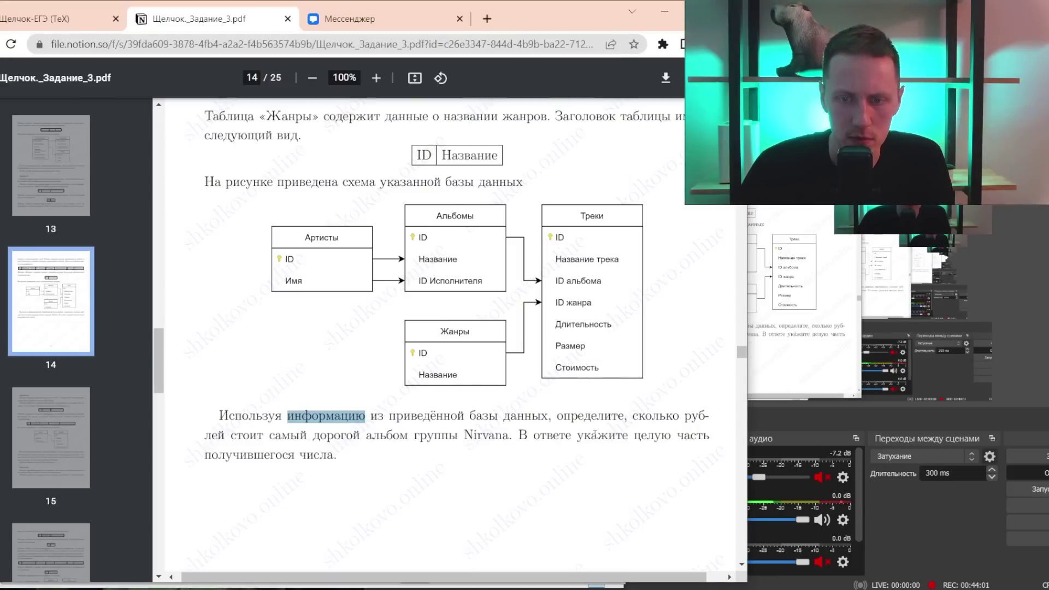
key(alt+Tab)
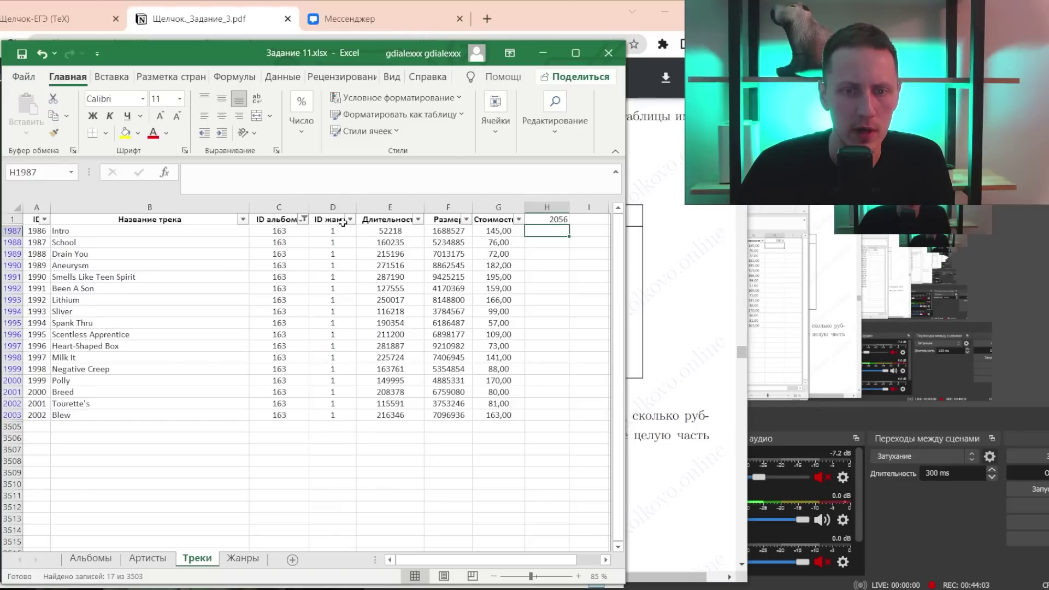
mouse_move(303, 219)
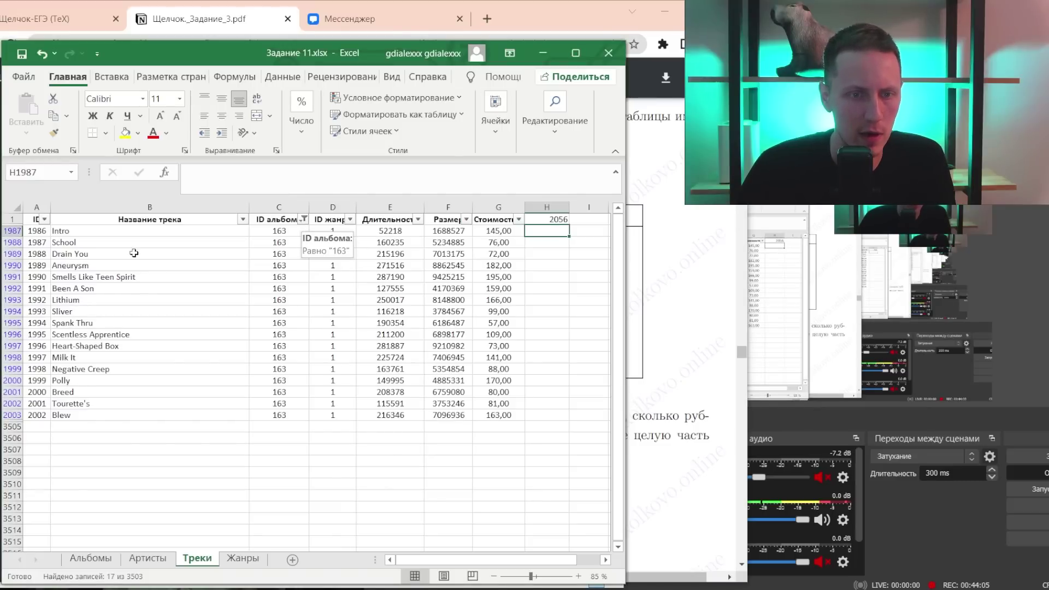
click(112, 277)
click(303, 219)
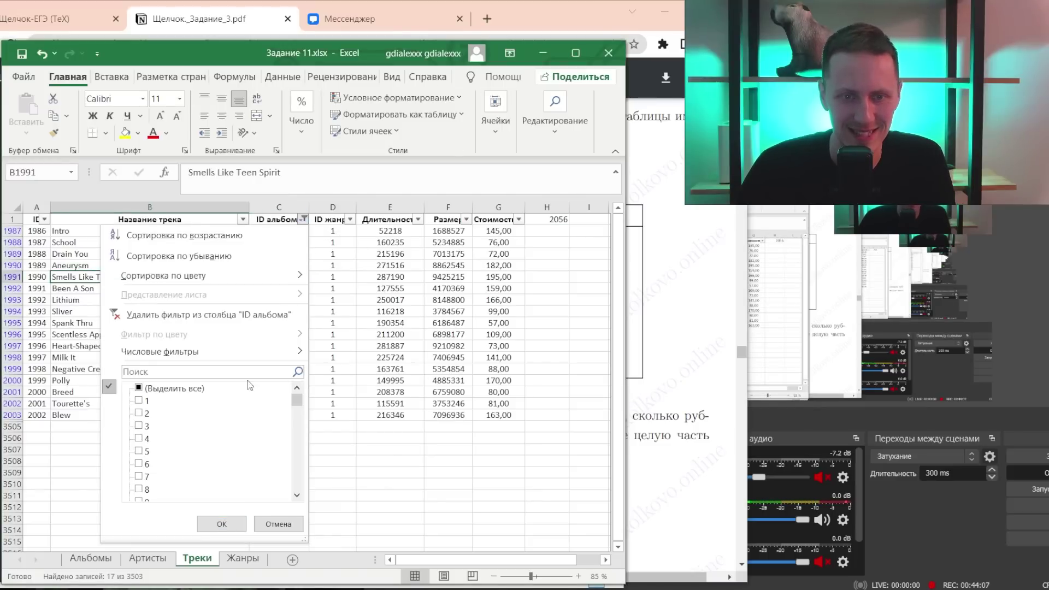
click(164, 373)
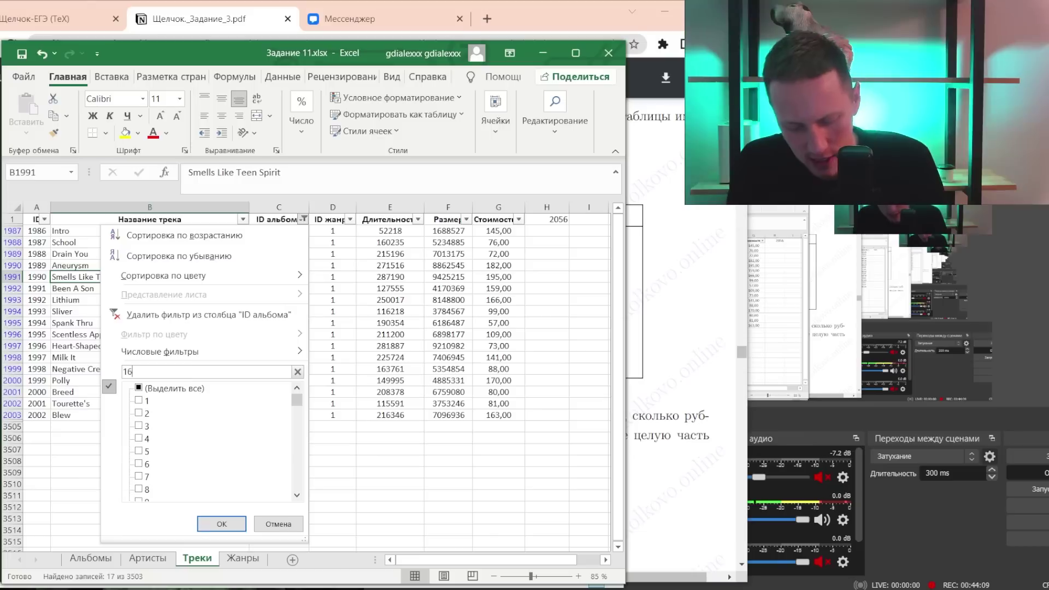
text(164)
key(Return)
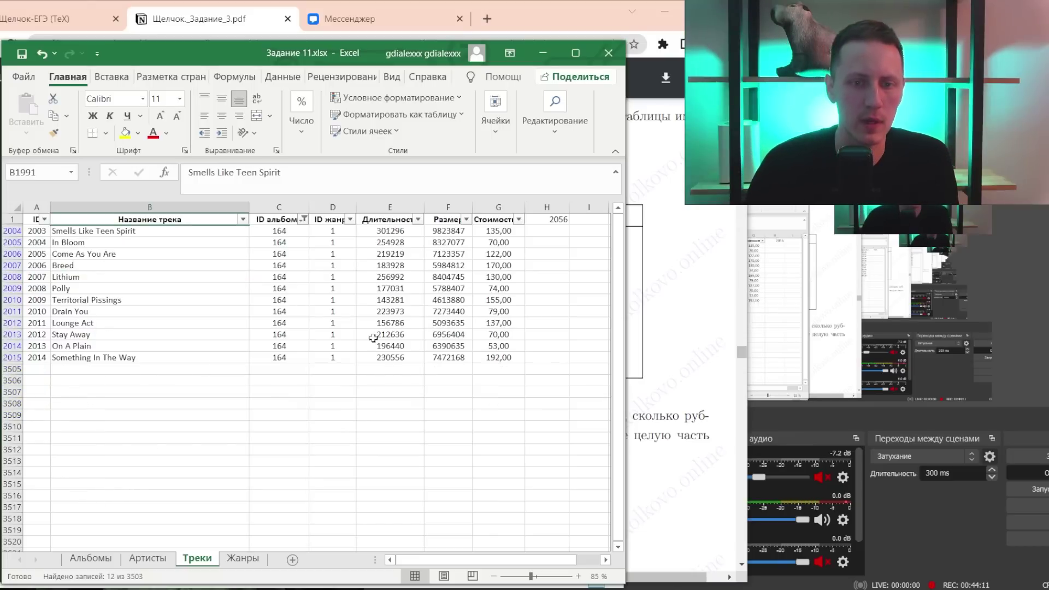
- Select album 164's track prices and enter their total 1387 in I1
drag(502, 232, 498, 357)
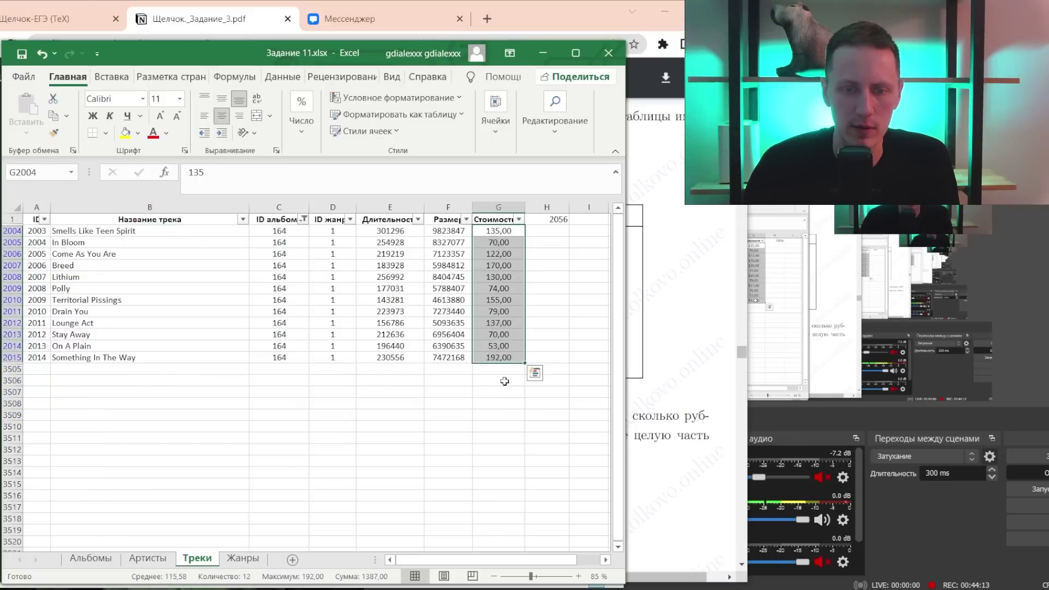
click(580, 220)
text(1387)
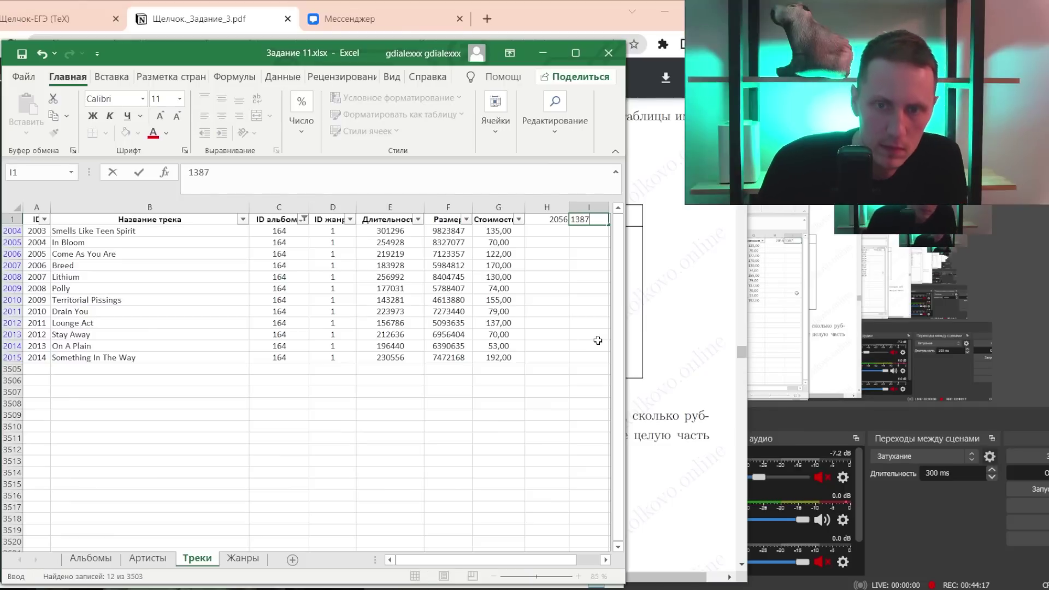
key(Left)
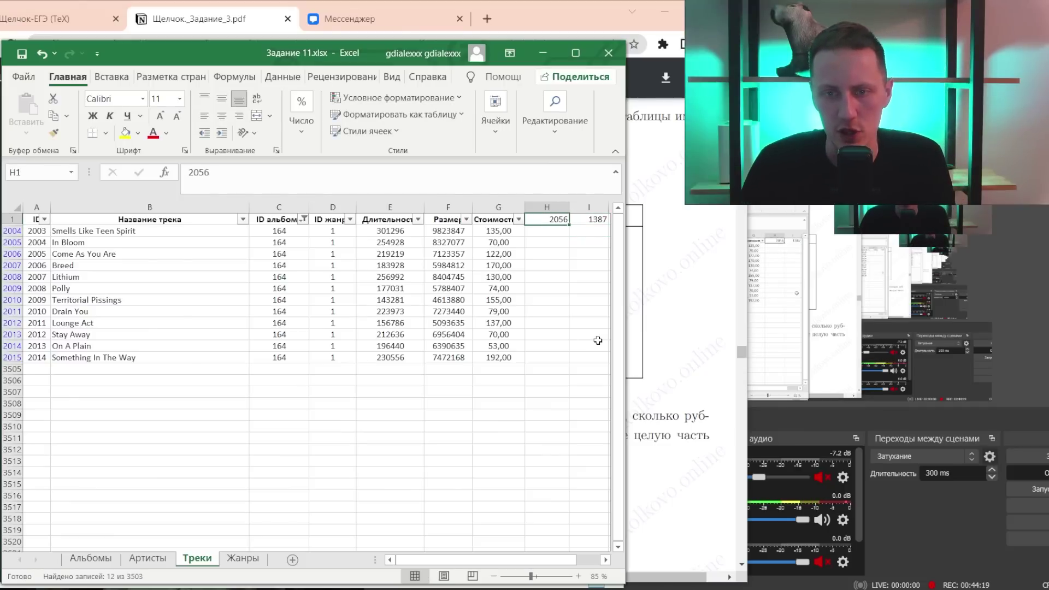
key(Right)
- Jump the PDF to the answers on page 25, then scroll back up toward the tasks
key(alt+Tab)
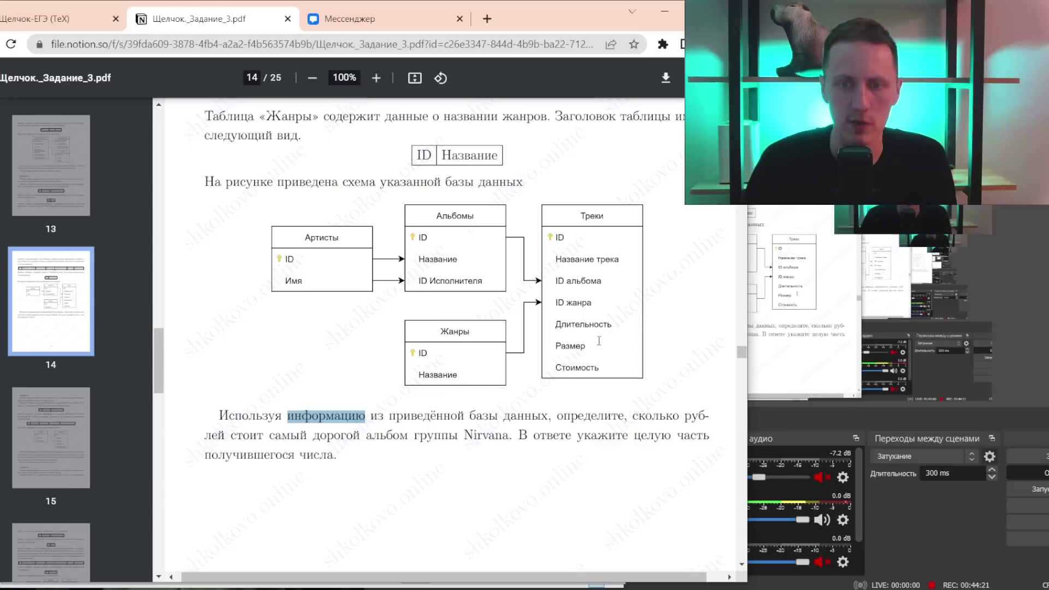
key(alt+Tab)
key(alt+Tab)
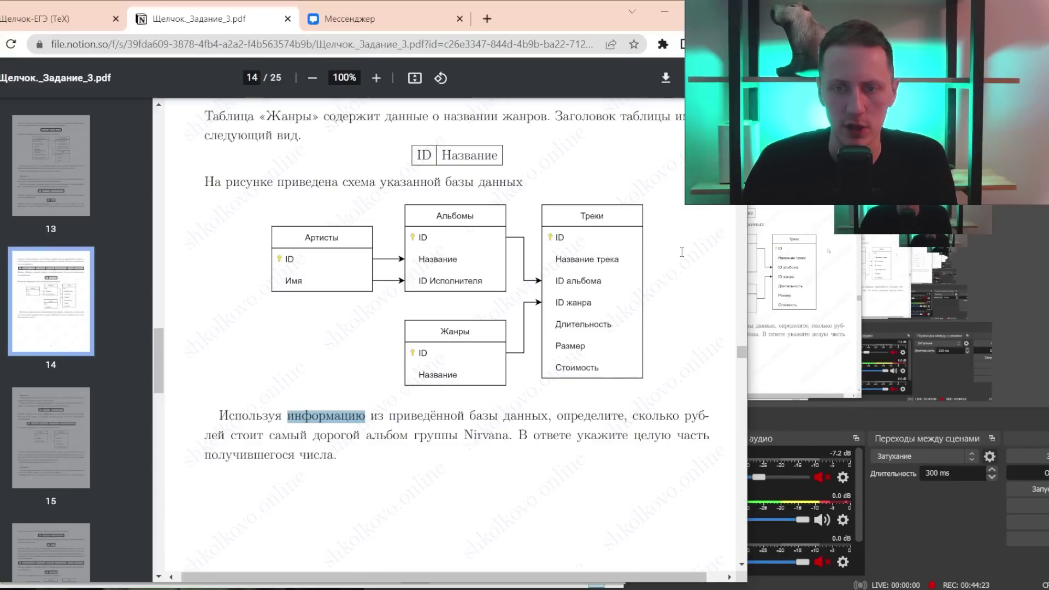
drag(742, 356, 741, 562)
scroll(384, 377, up, 4)
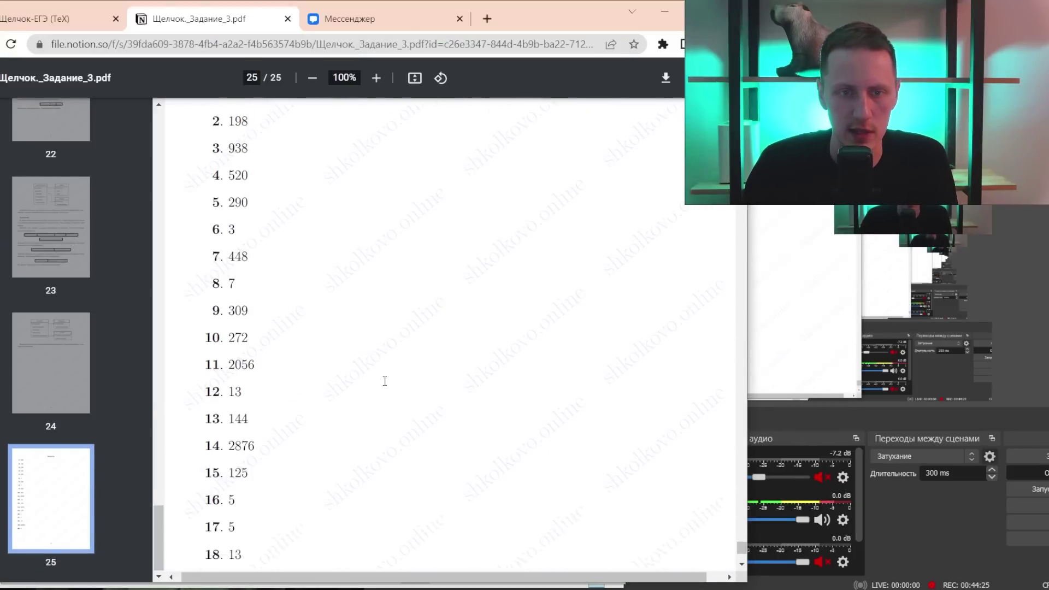
scroll(487, 211, up, 10)
scroll(487, 210, up, 10)
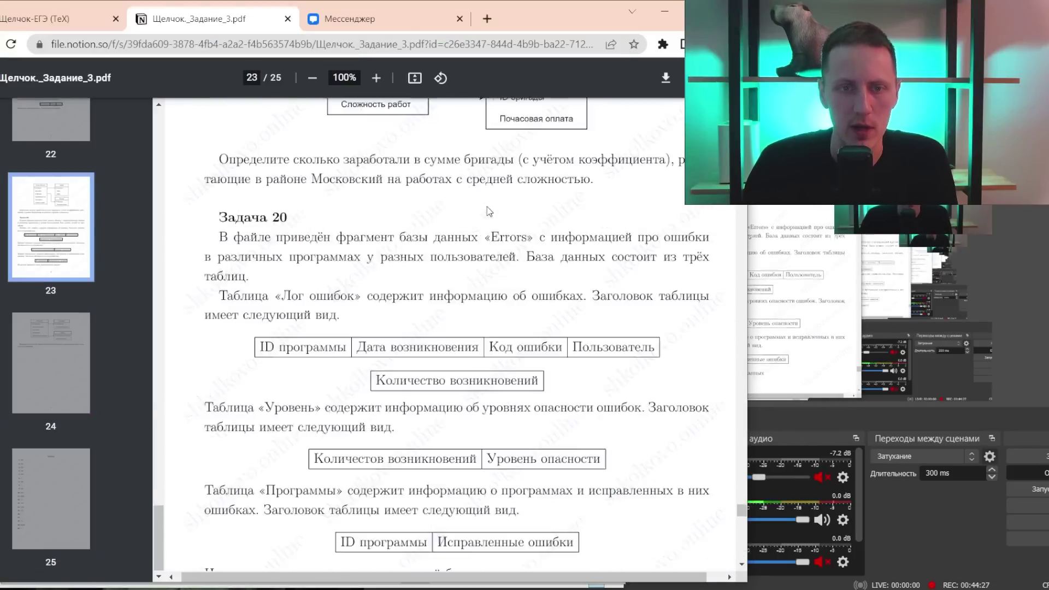
scroll(487, 210, up, 10)
scroll(487, 211, up, 10)
scroll(487, 211, up, 10)
scroll(488, 211, up, 10)
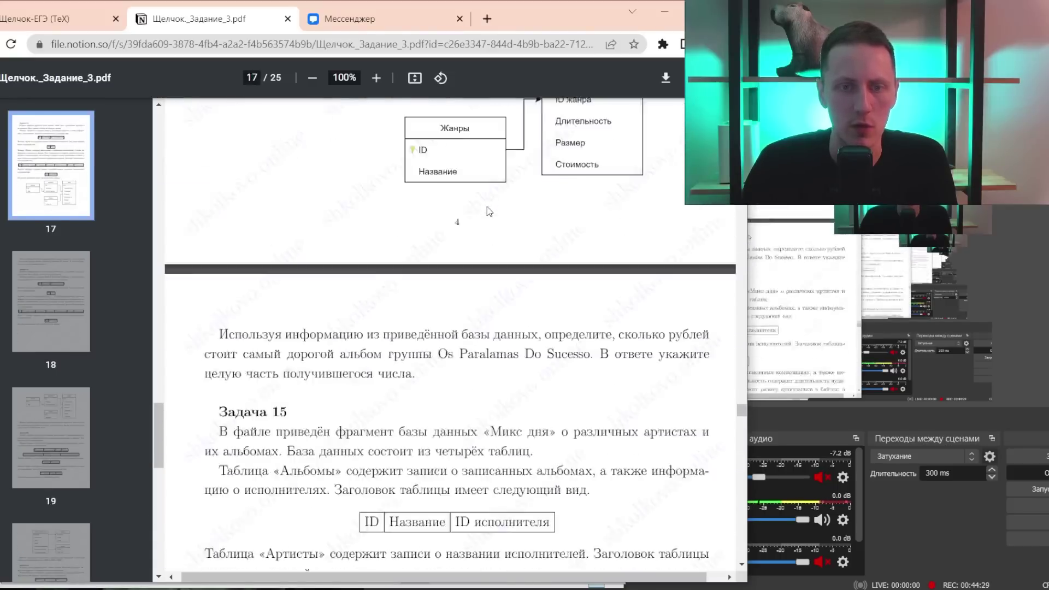
scroll(487, 211, up, 10)
key(alt+Tab)
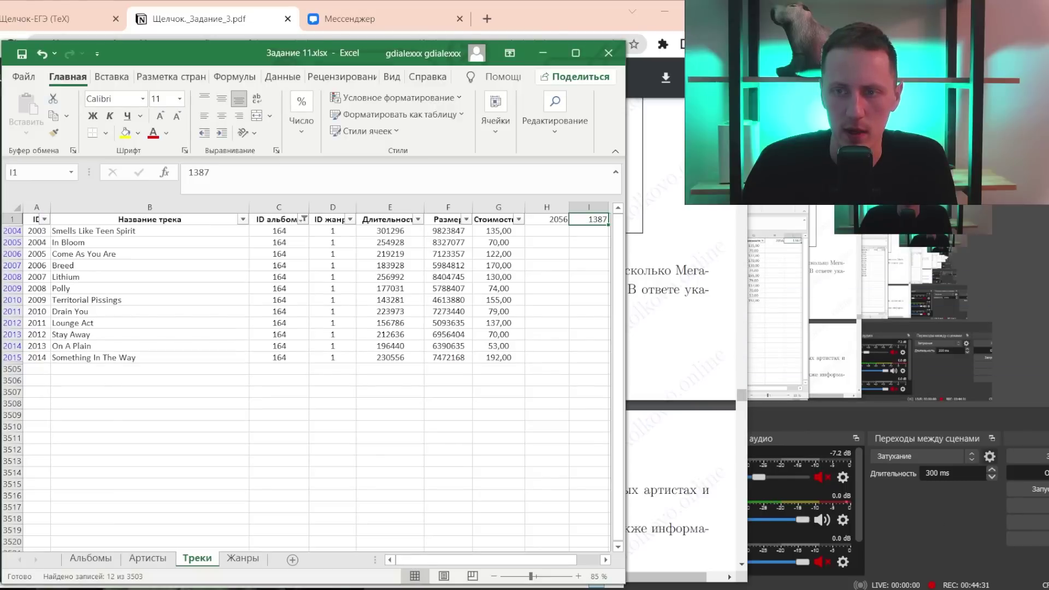
click(865, 232)
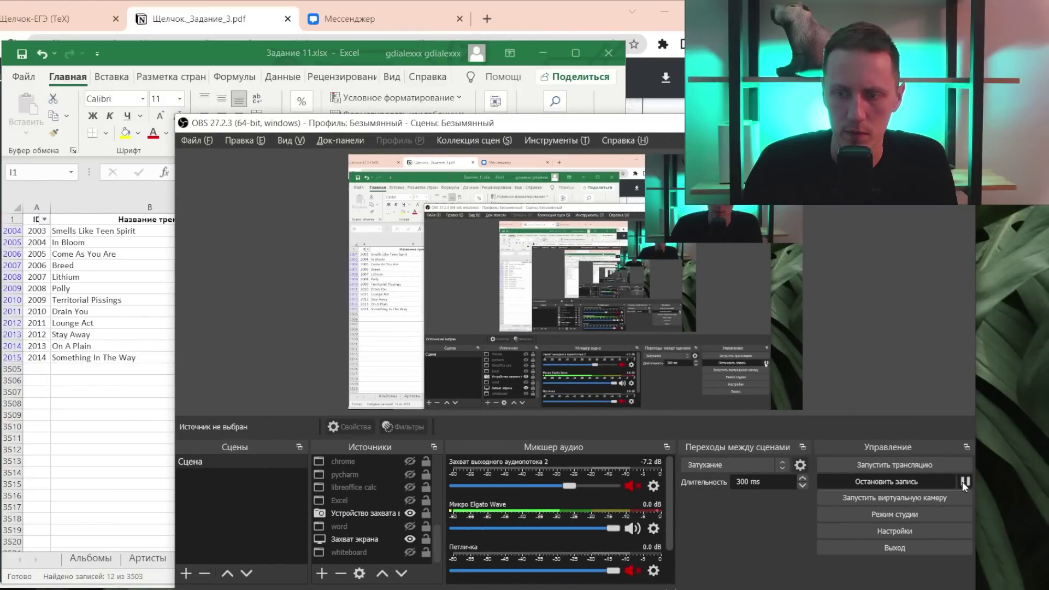
key(alt+Tab)
key(alt+Tab)
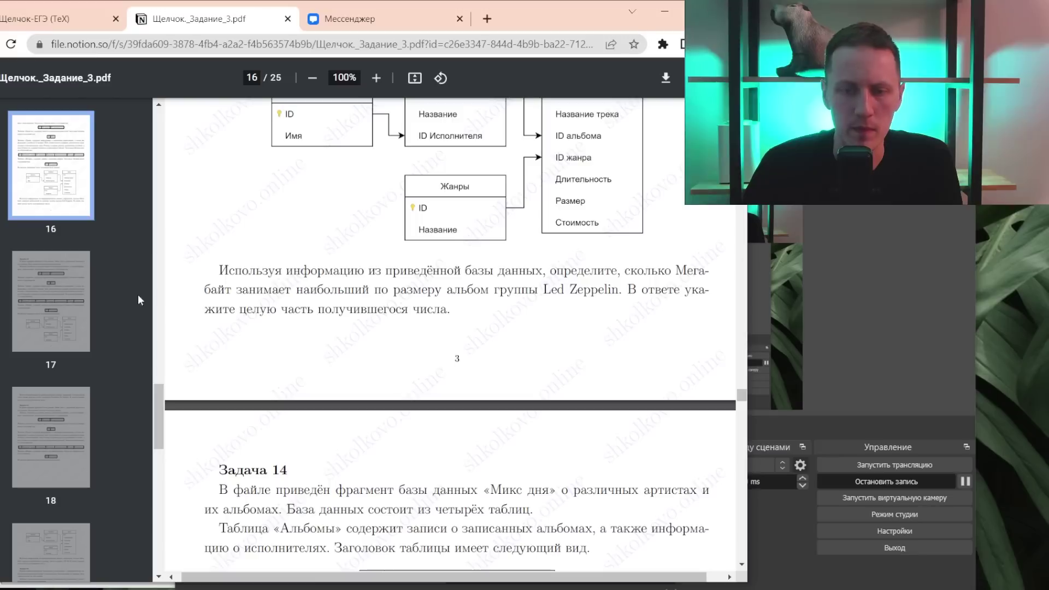
- Reread the Led Zeppelin question on page 16 and open File Explorer on the task folder
triple_click(447, 271)
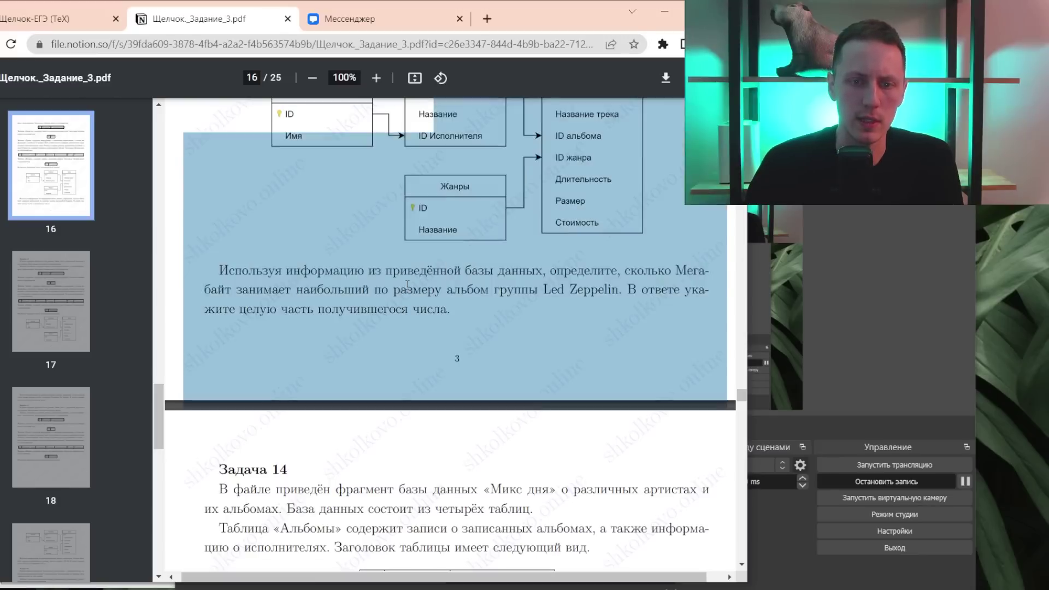
click(397, 298)
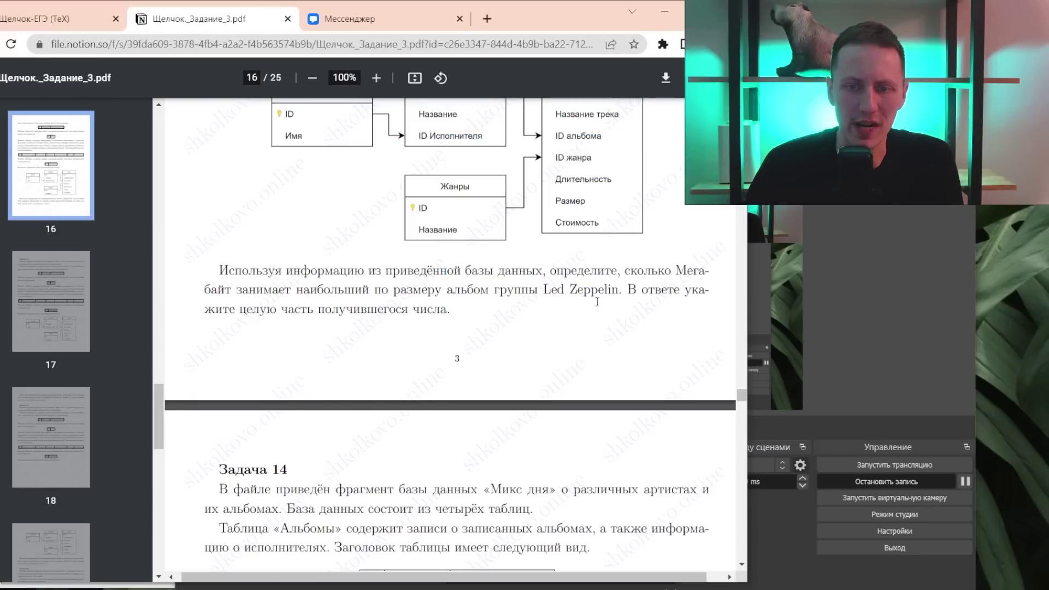
scroll(543, 302, up, 5)
scroll(544, 302, up, 6)
scroll(413, 323, down, 8)
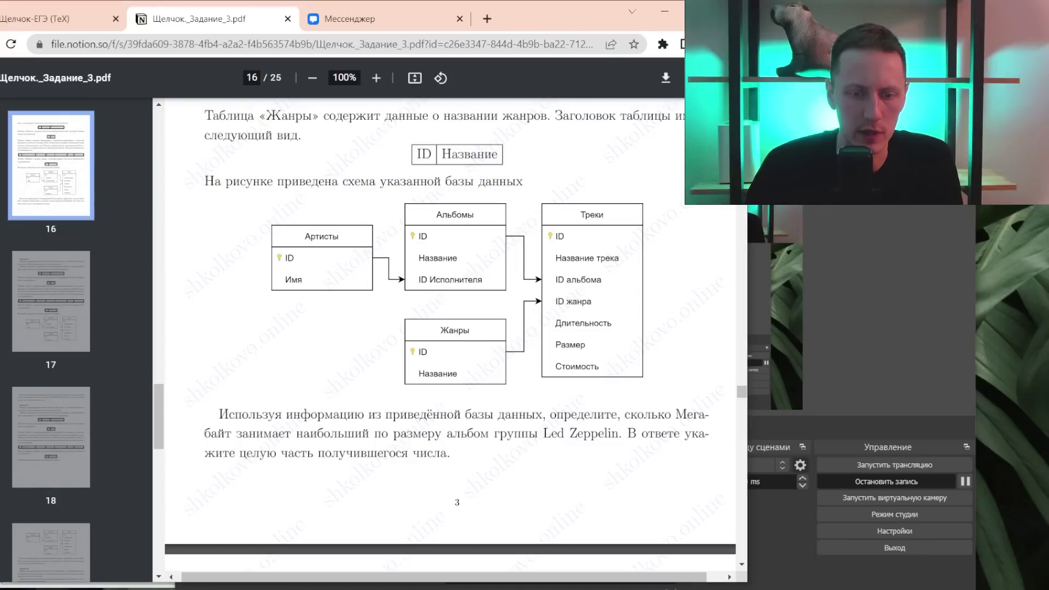
key(super)
key(super+e)
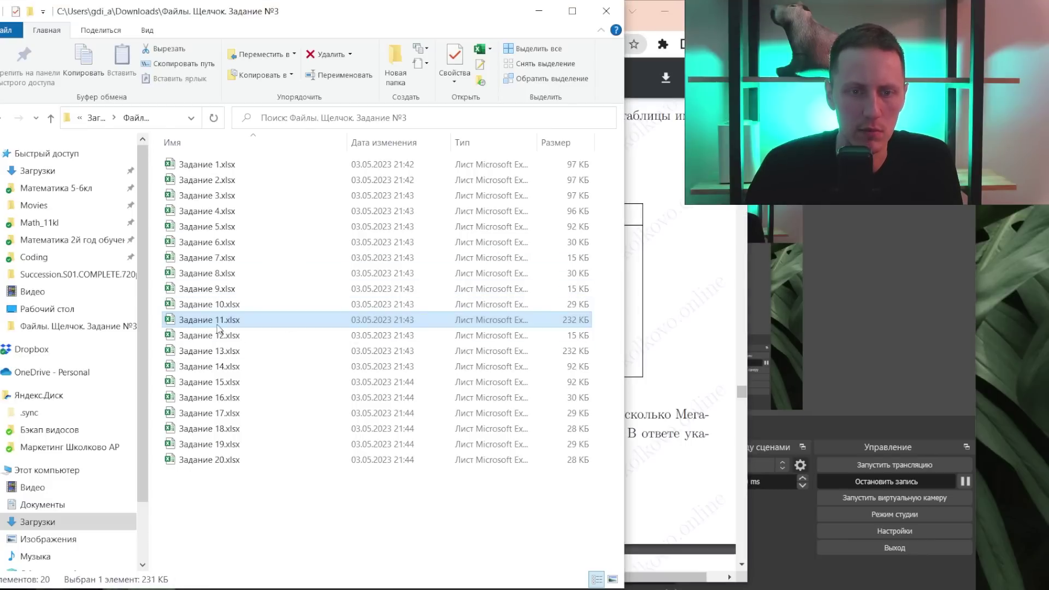
- Open Задание 12.xlsx and close Задание 11 without saving
click(224, 336)
key(Return)
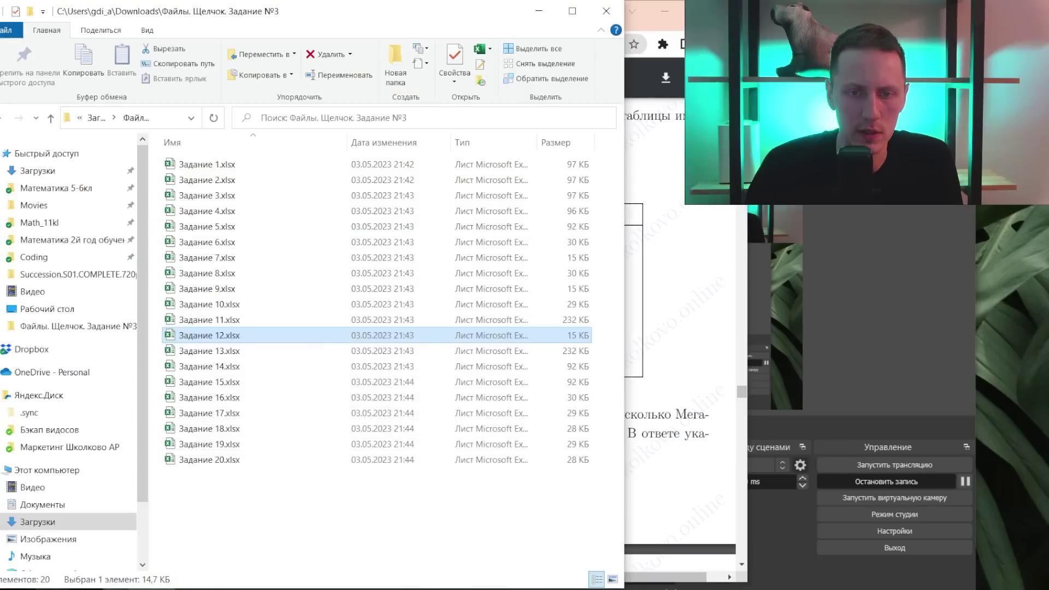
key(alt+F4)
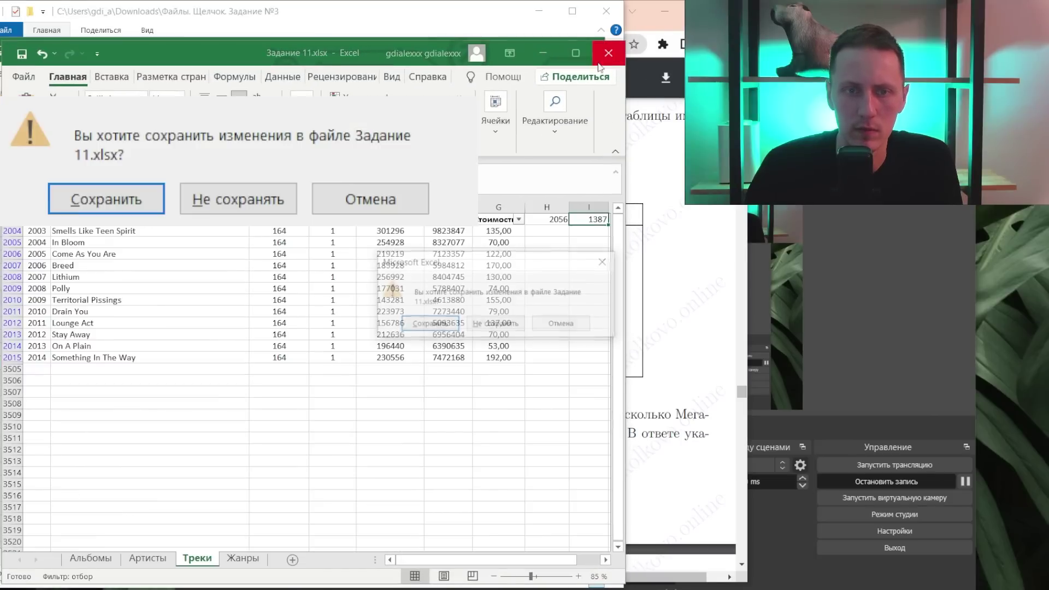
click(488, 325)
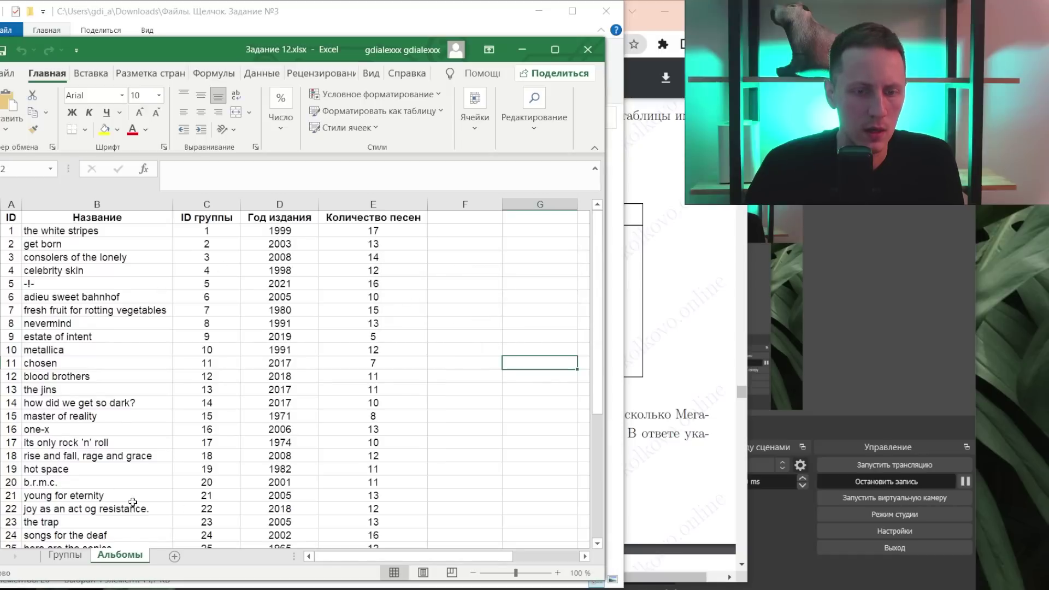
- Check the Группы and Альбомы sheets of Задание 12, then bring up the task PDF
click(66, 556)
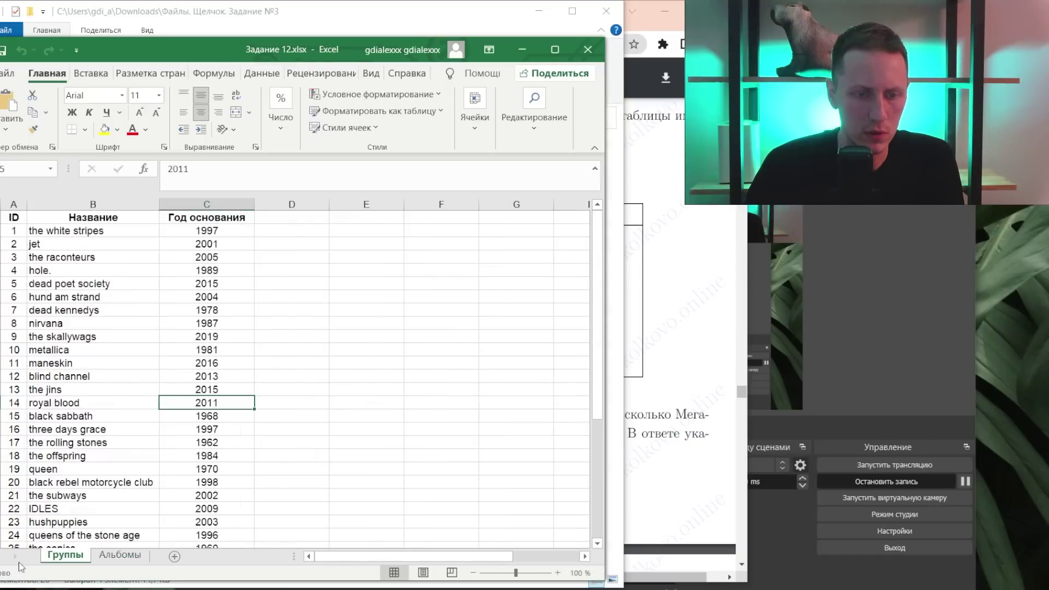
click(105, 555)
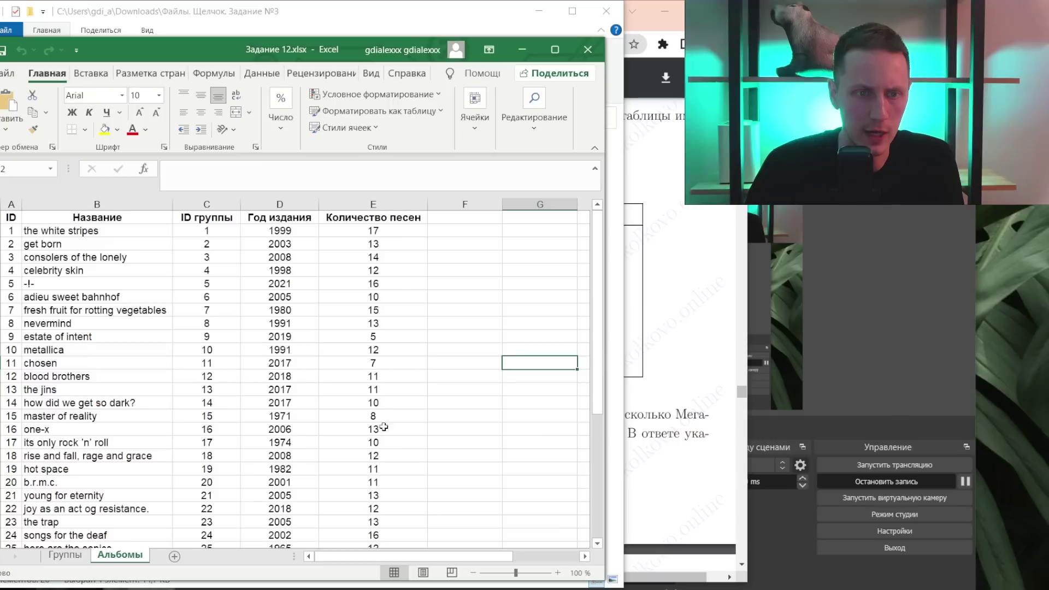
click(216, 402)
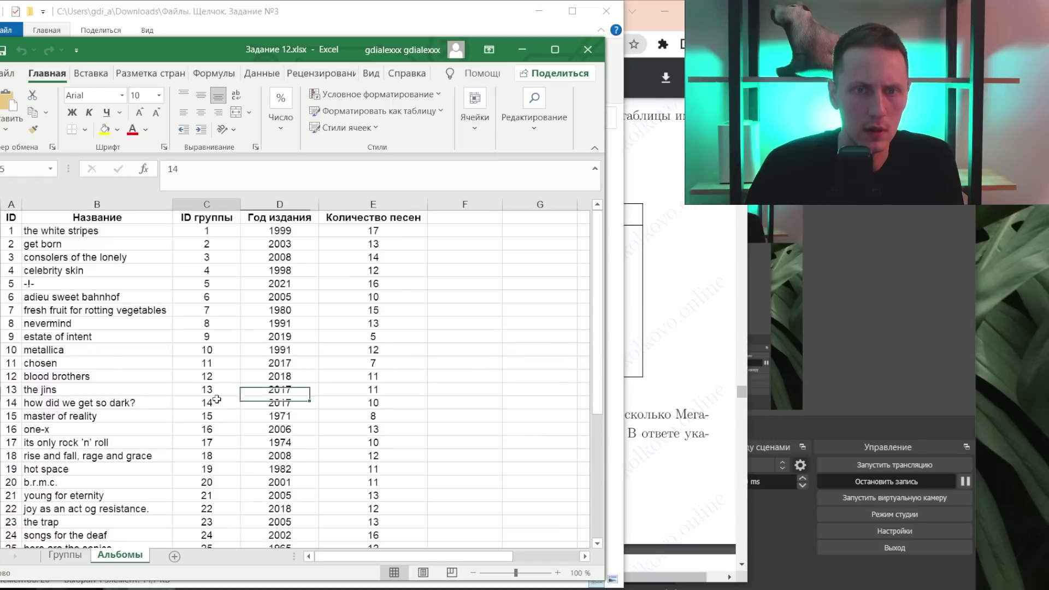
click(681, 242)
scroll(417, 435, up, 5)
- Reread task 12's schema and condition in the PDF, then return to Excel
scroll(418, 436, up, 5)
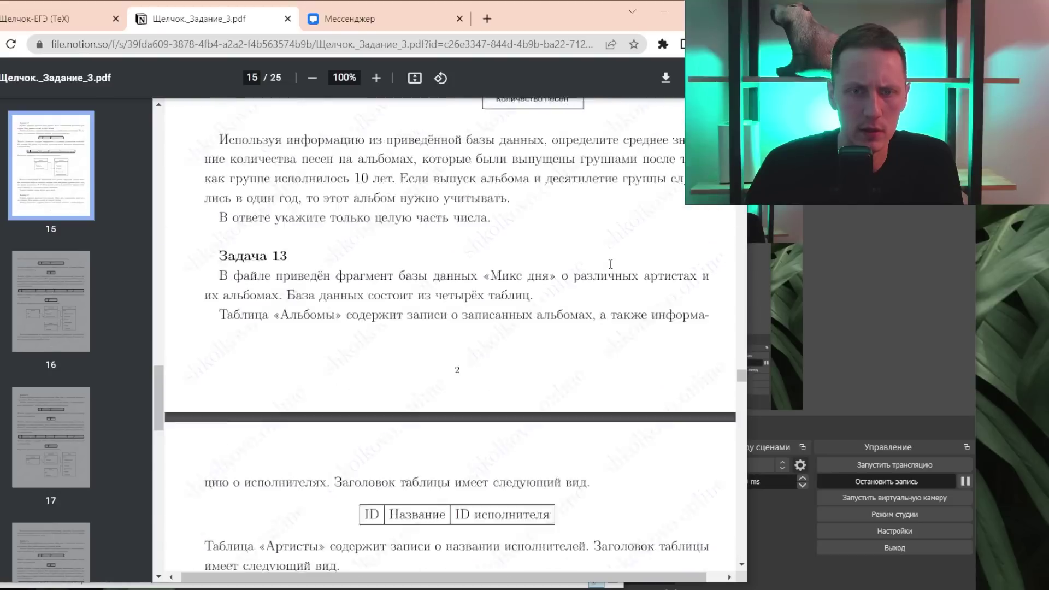
scroll(417, 435, up, 5)
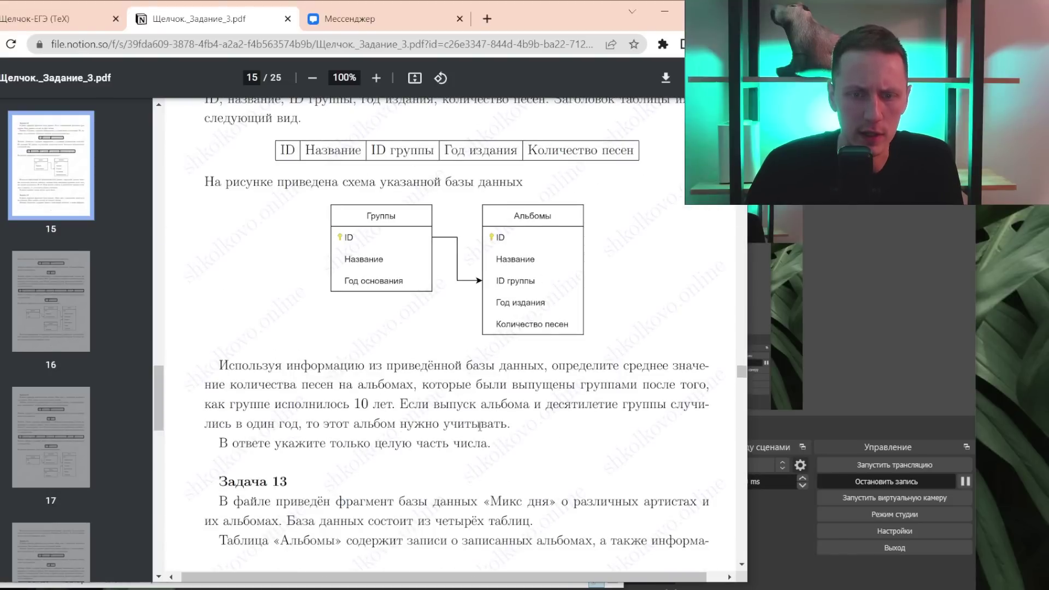
scroll(345, 431, up, 4)
scroll(225, 227, down, 5)
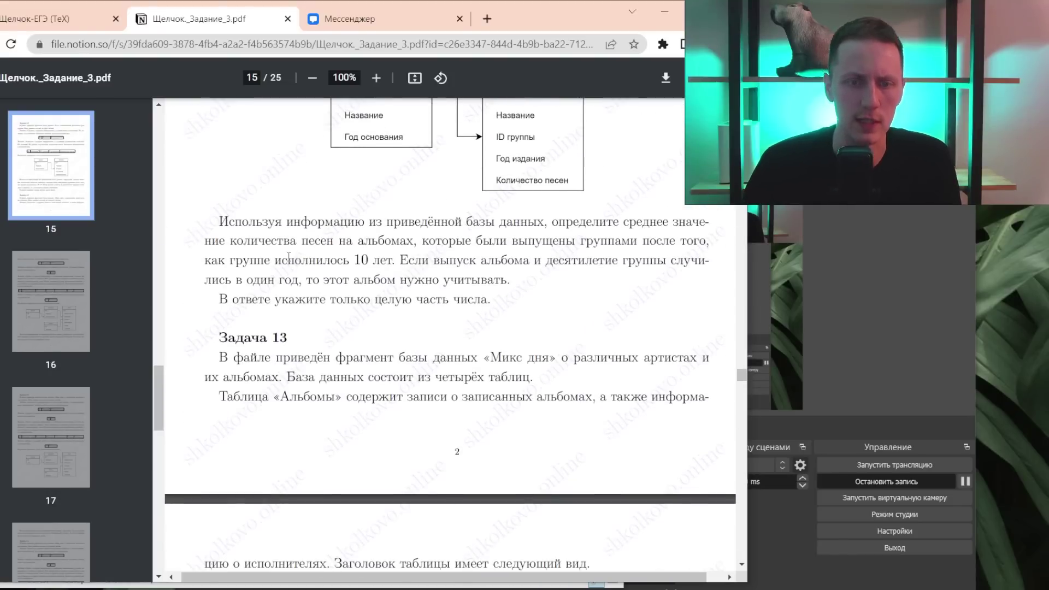
drag(225, 228, 371, 246)
click(502, 251)
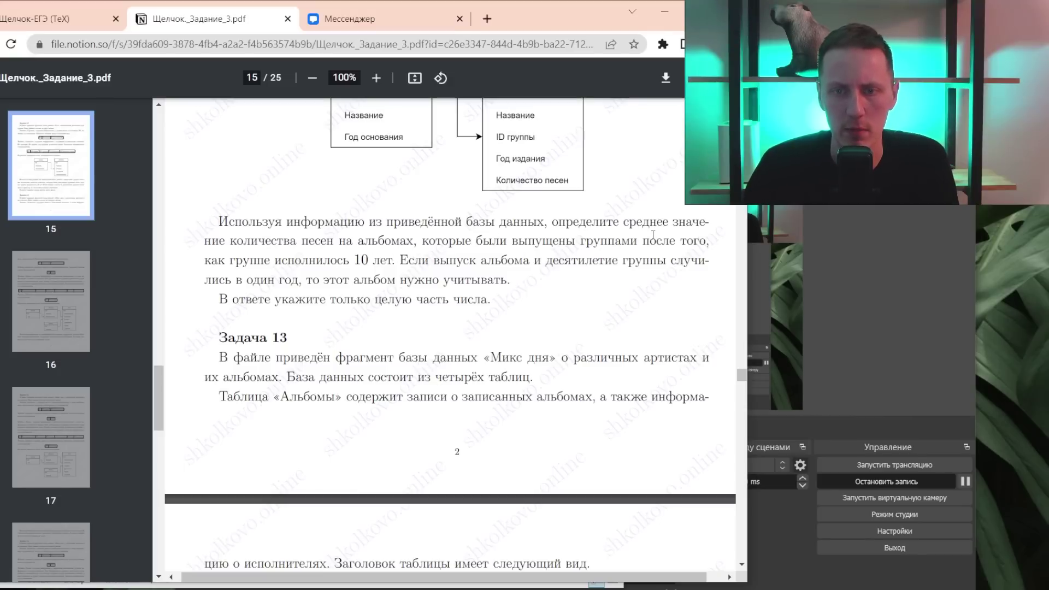
scroll(368, 362, up, 1)
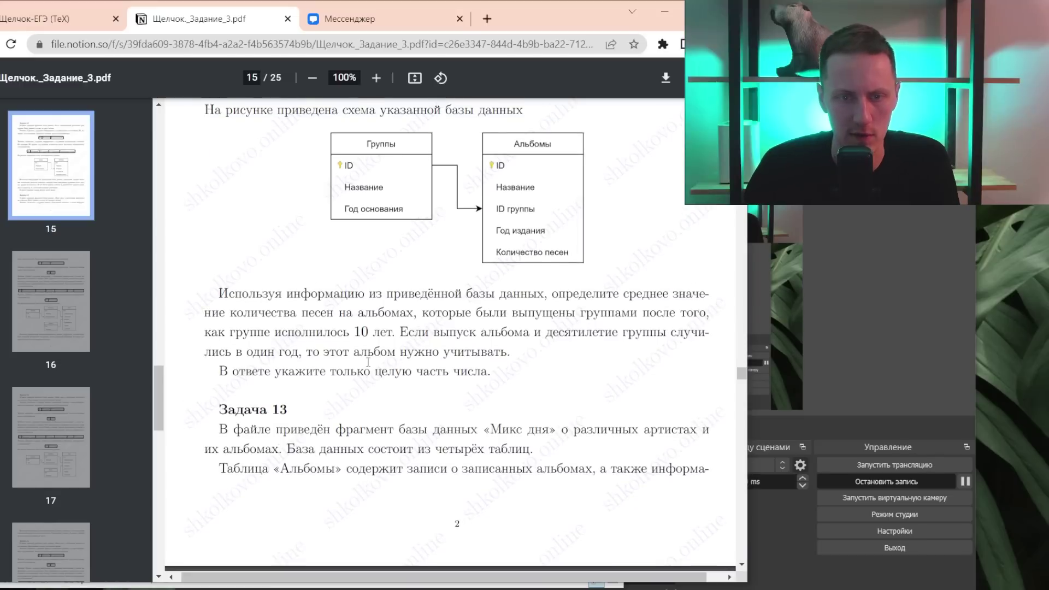
scroll(368, 362, up, 1)
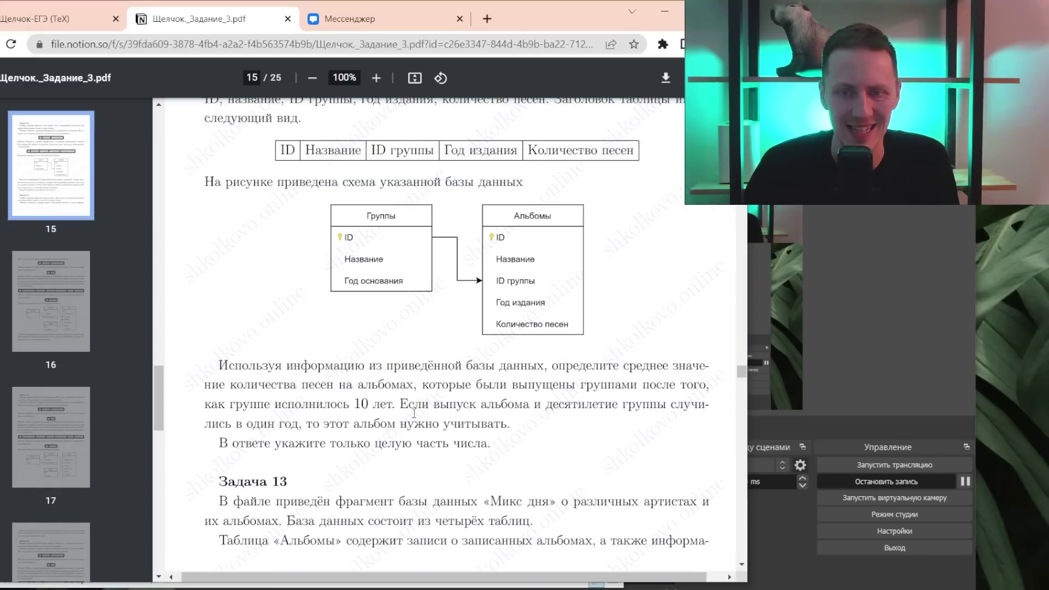
key(alt+Tab)
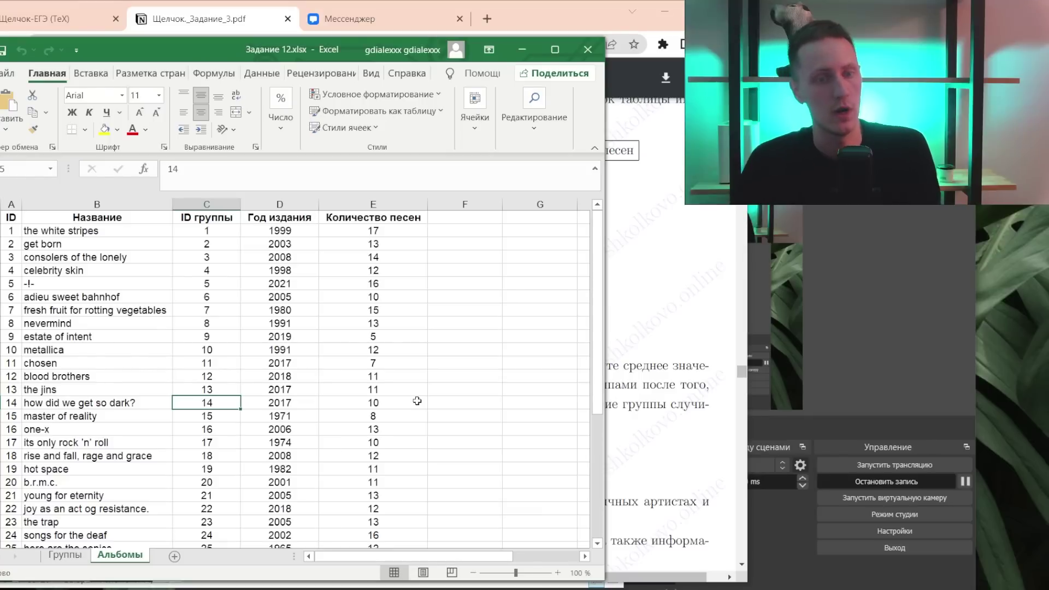
- Check the Группы founding years, then insert a blank column D before Год издания on Альбомы
click(65, 555)
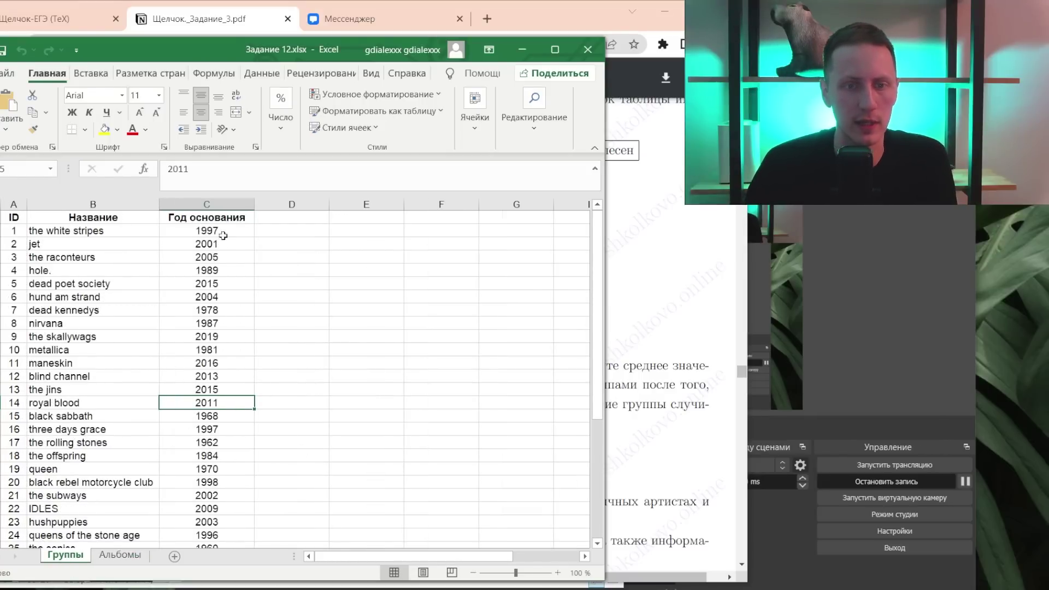
click(121, 554)
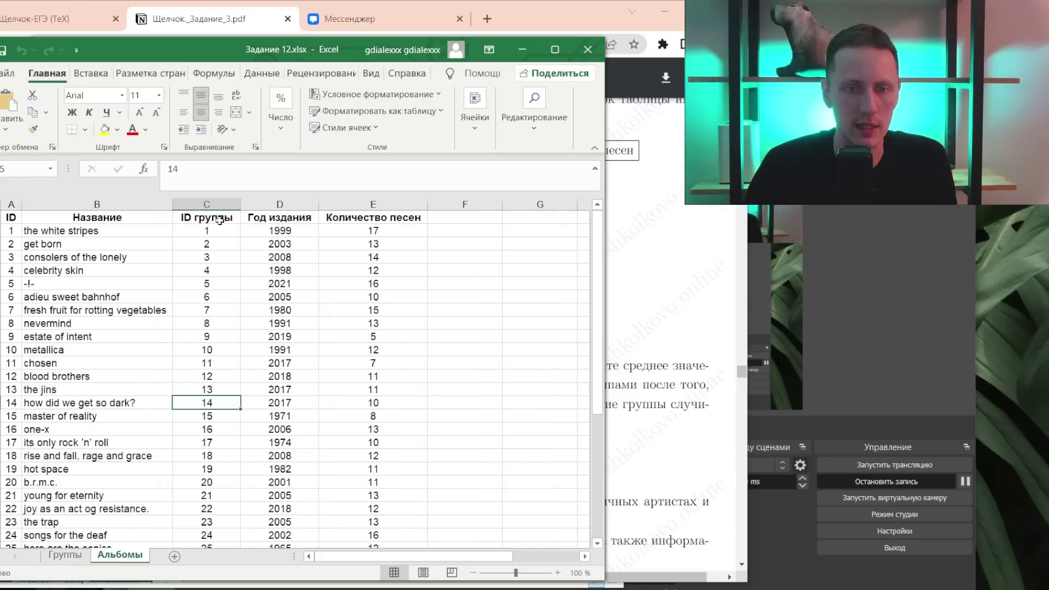
click(290, 204)
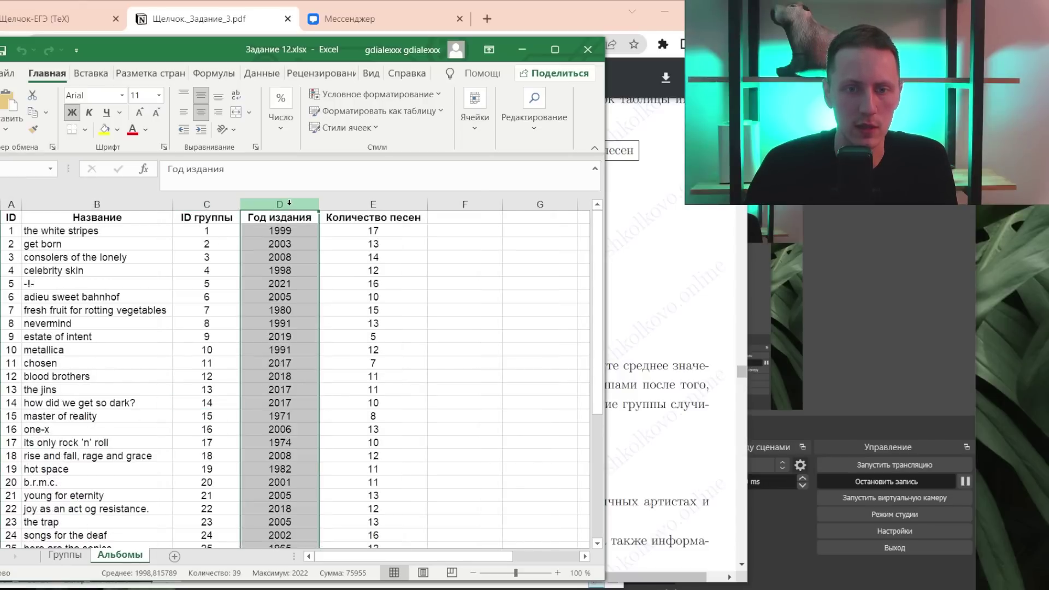
right_click(290, 204)
click(333, 327)
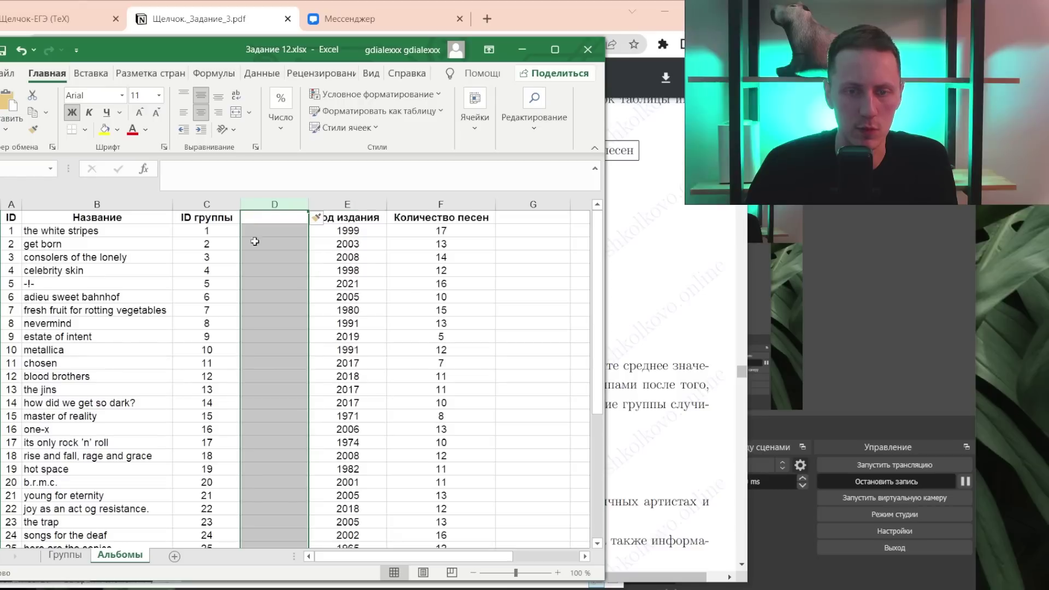
- Enter the header «Год основания группы» in D1 and make the header row taller
click(251, 217)
text(U)
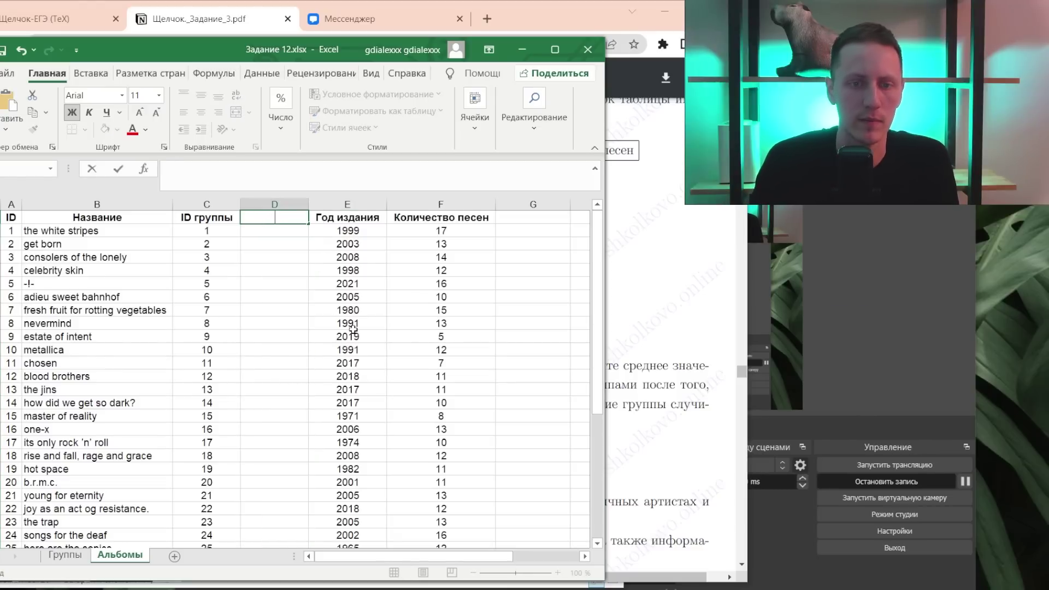
text(Г)
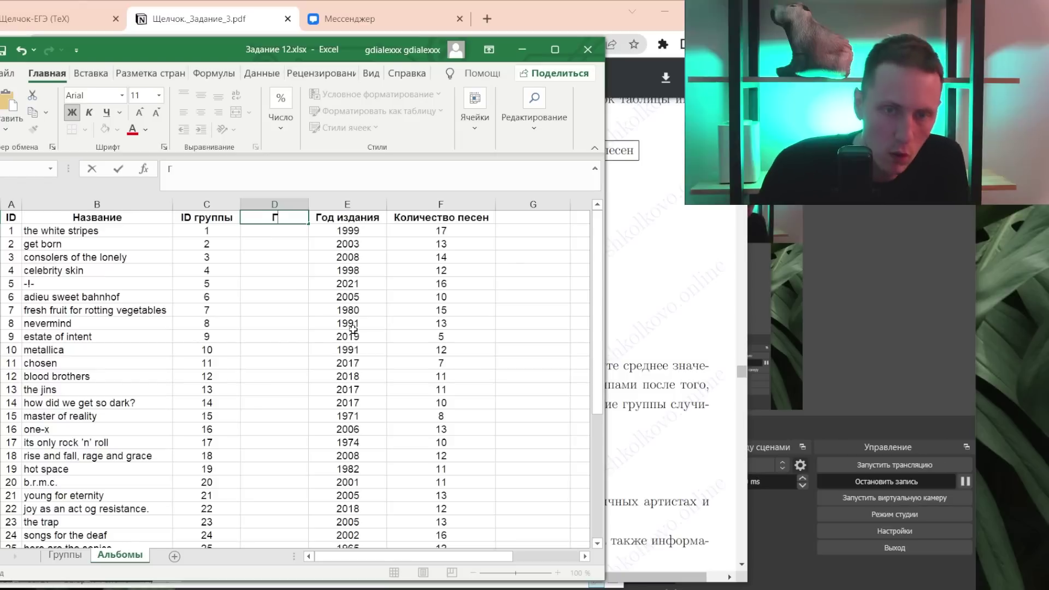
text(од основания г)
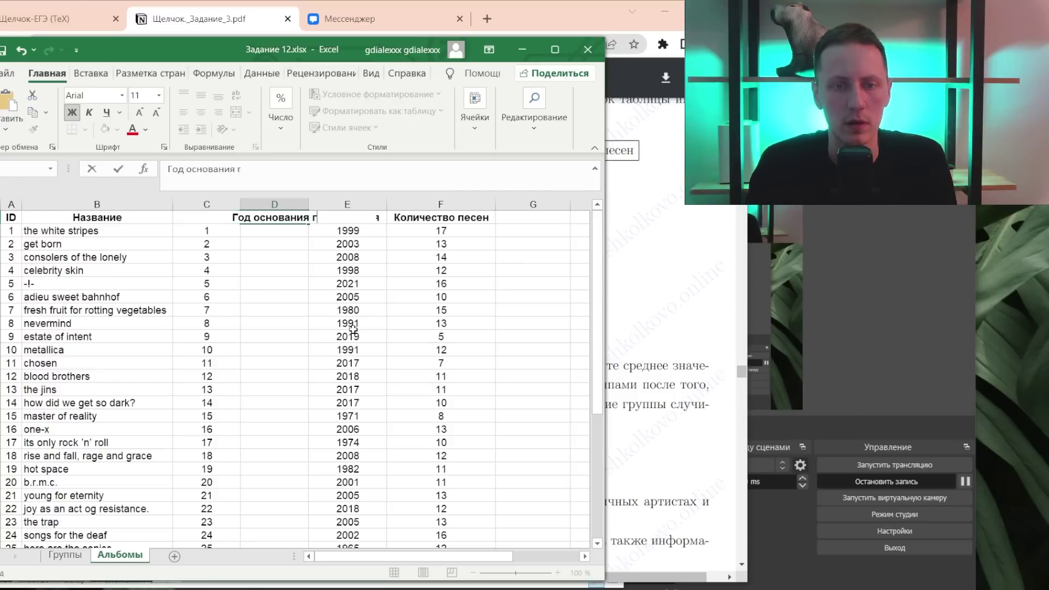
text(руппы)
key(Return)
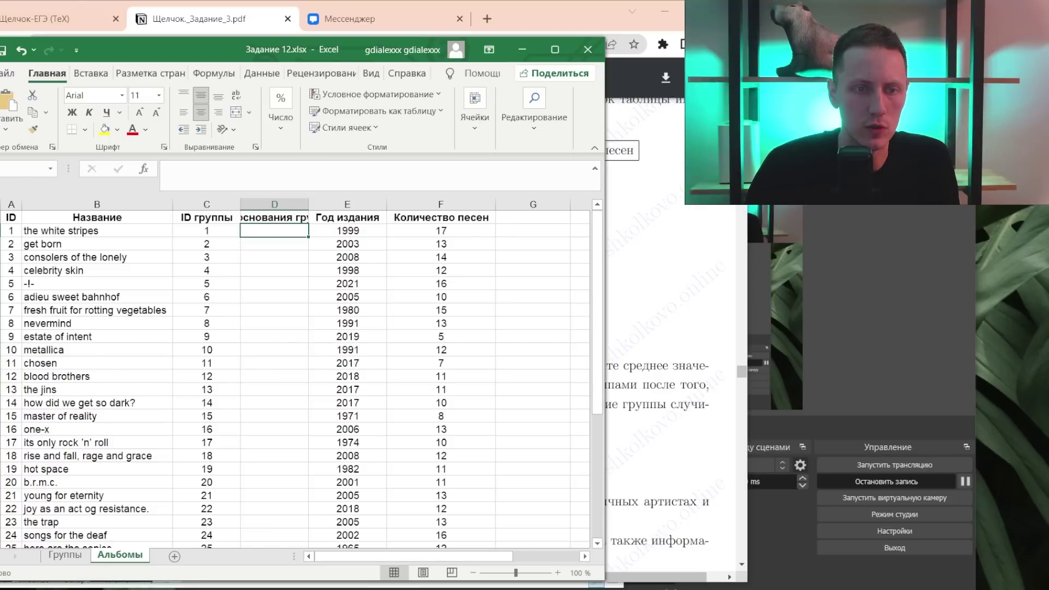
drag(0, 224, 0, 241)
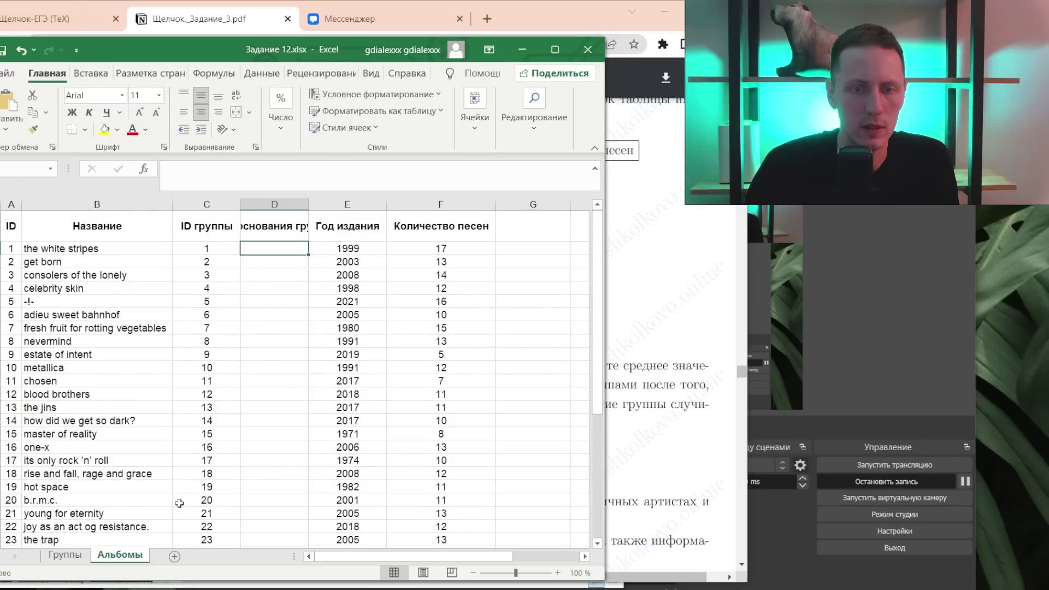
click(79, 558)
click(123, 558)
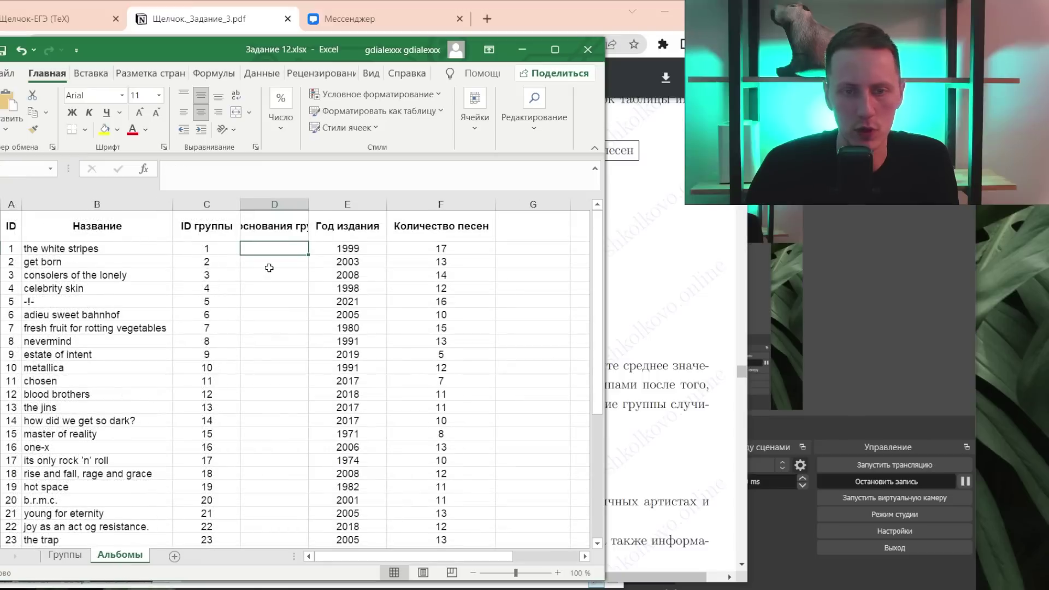
- Enter =ВПР(C2;Группы!A$2:C$39;3;0) in D2 to look up the album's group founding year
text(=DG)
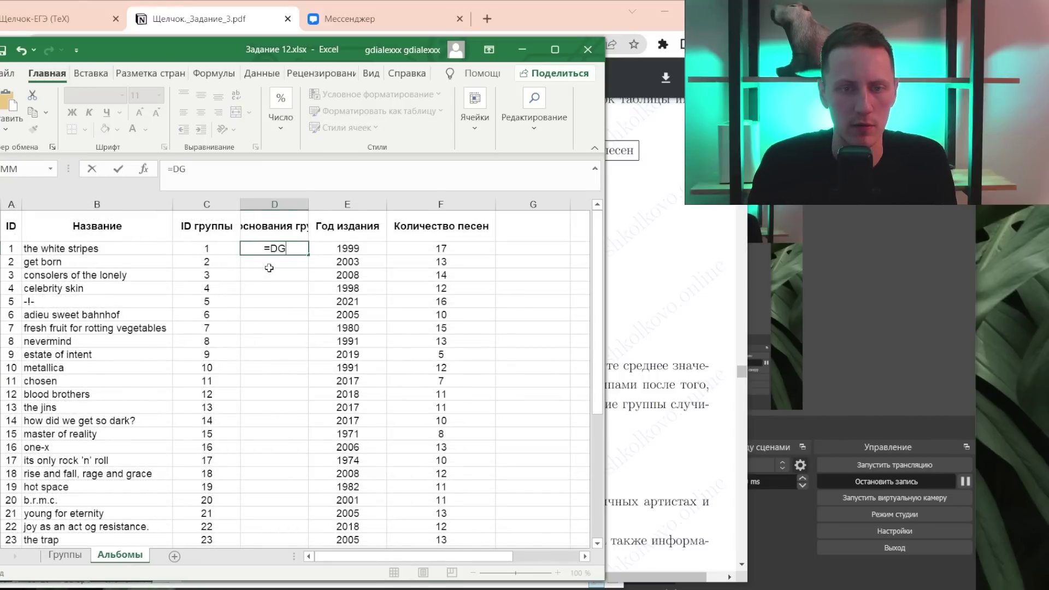
key(BackSpace)
key(BackSpace)
text(ВПР()
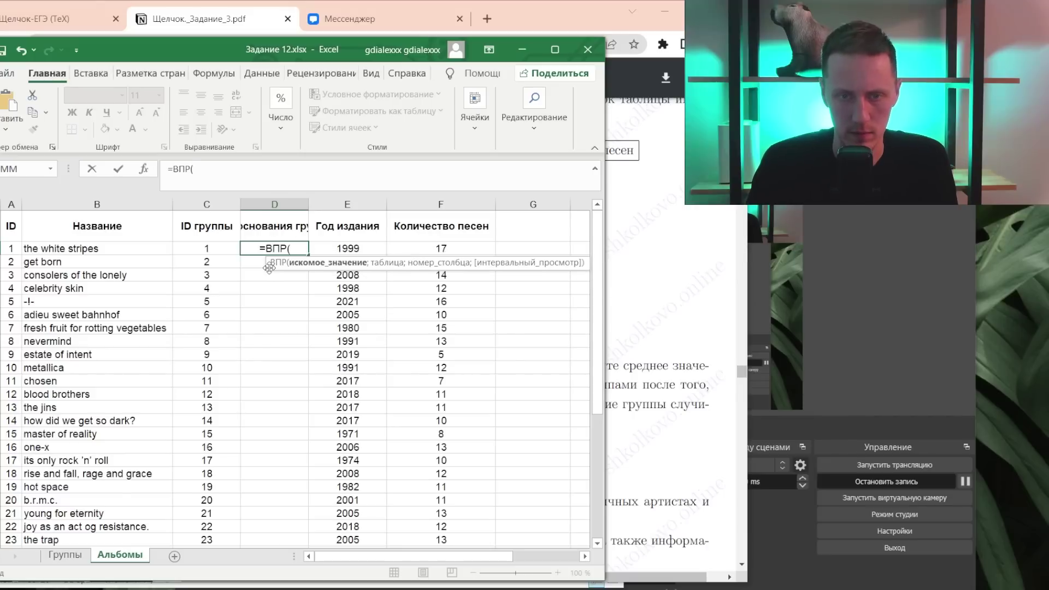
key(Left)
text(;)
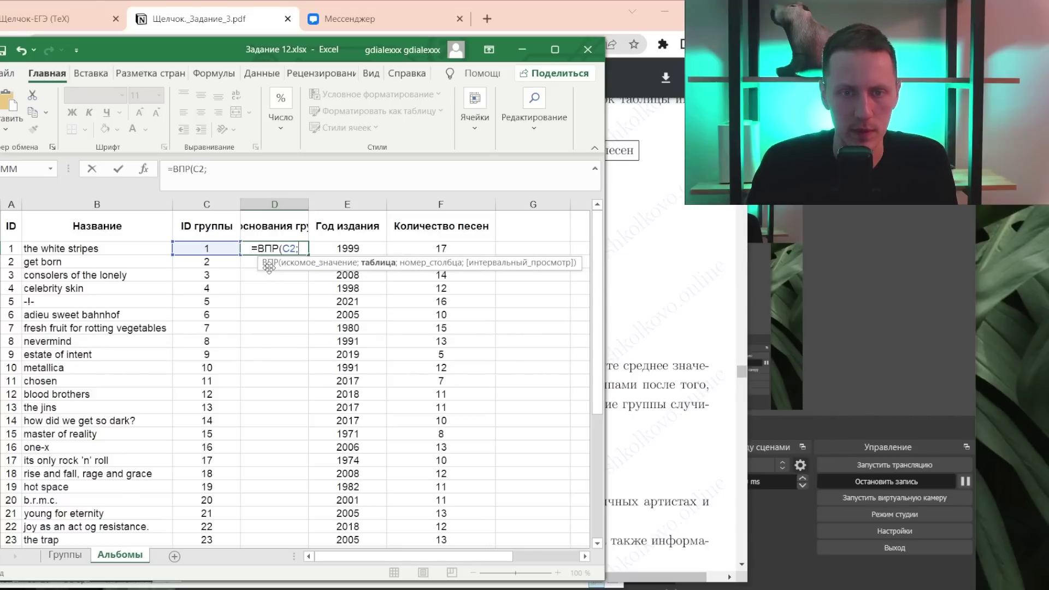
click(60, 555)
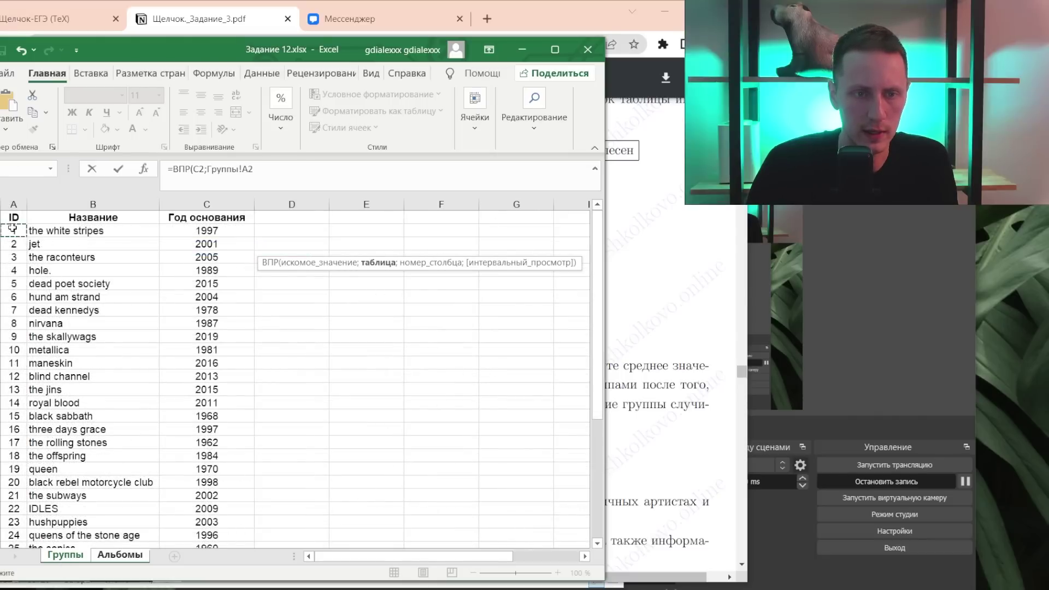
scroll(553, 505, down, 1)
scroll(552, 505, down, 3)
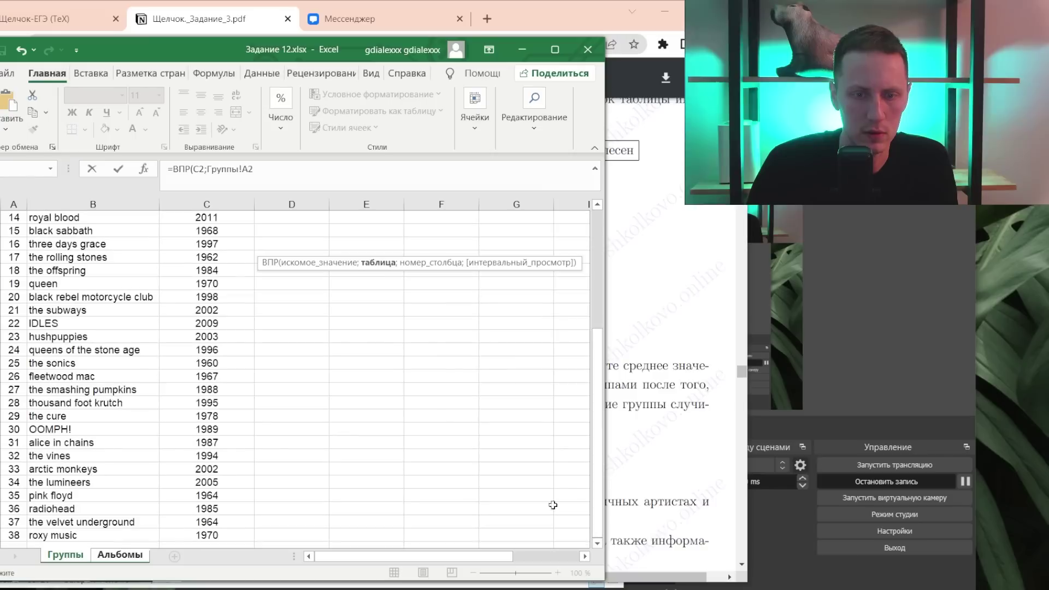
shift+click(206, 544)
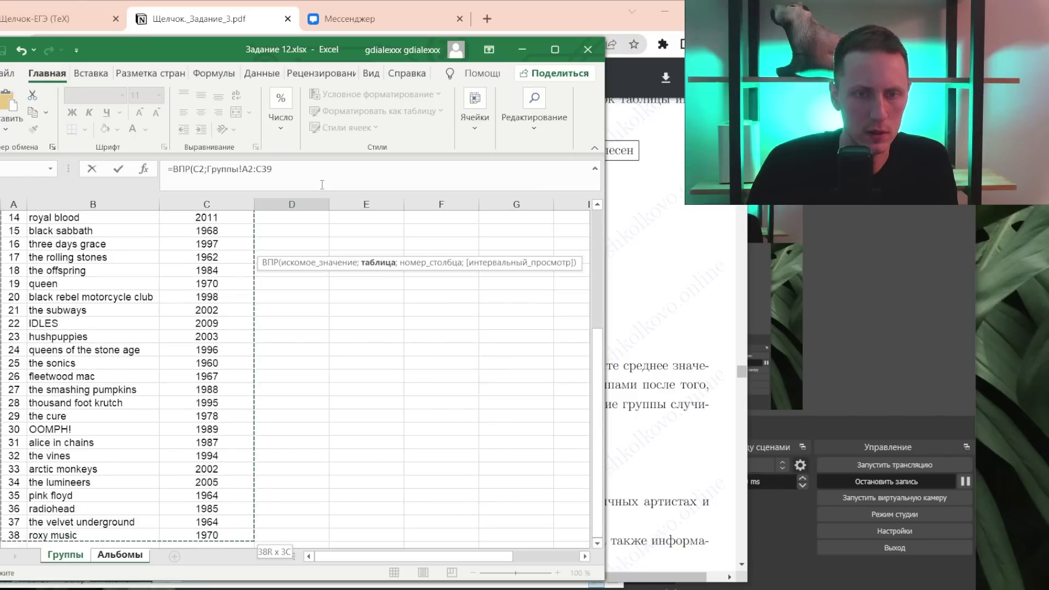
text($)
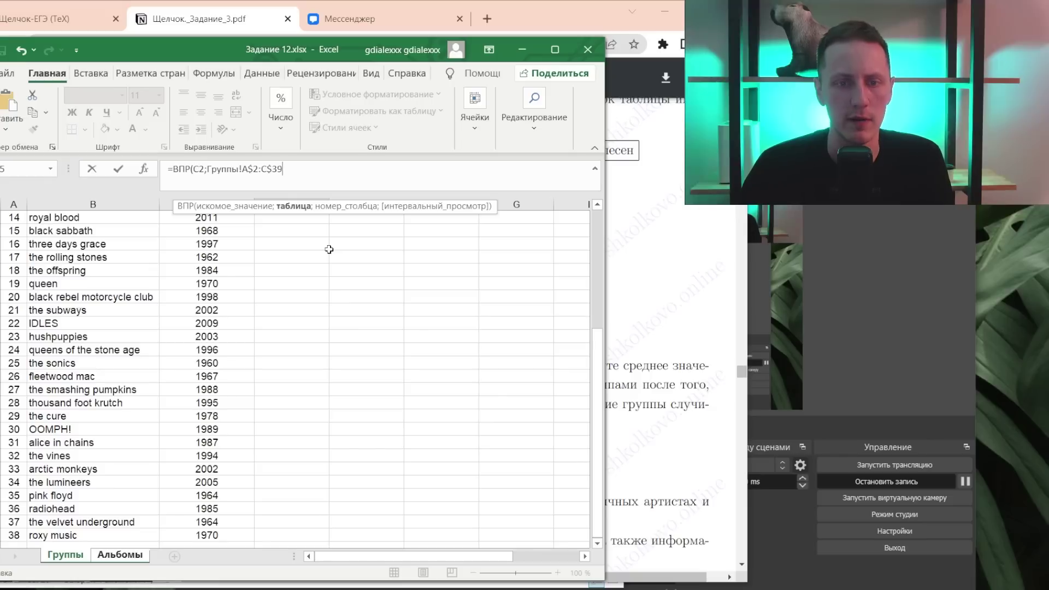
text(;)
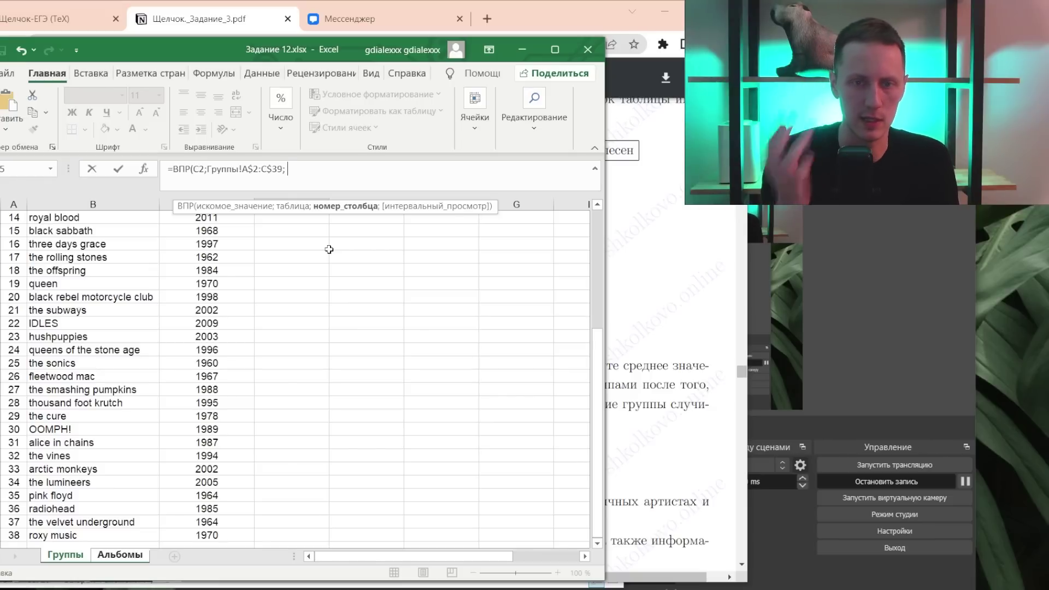
text( 3;0))
key(Return)
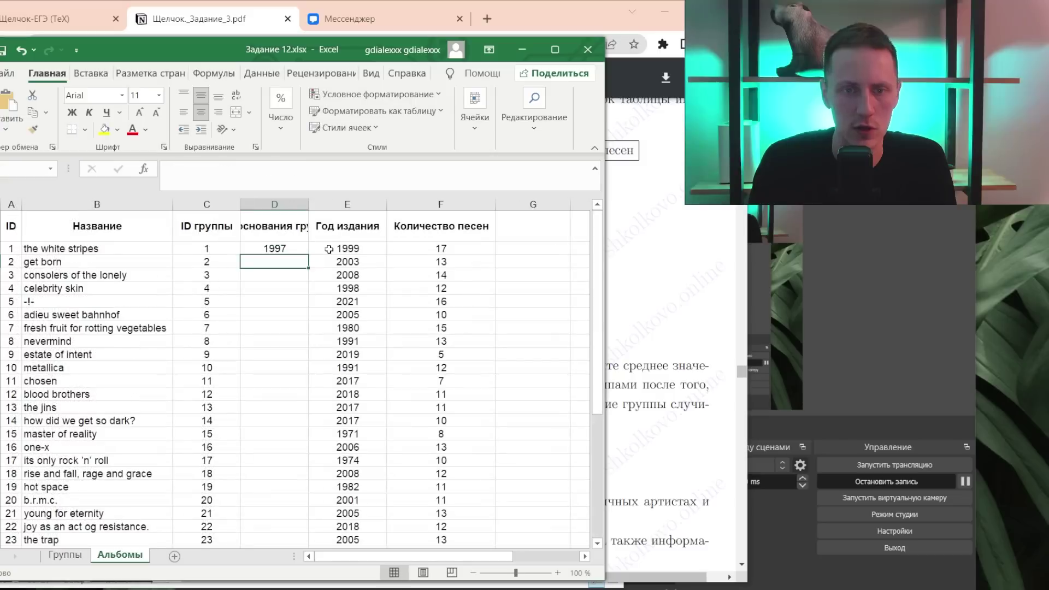
- Copy the founding-year lookup formula down D2:D38 for all albums
key(Up)
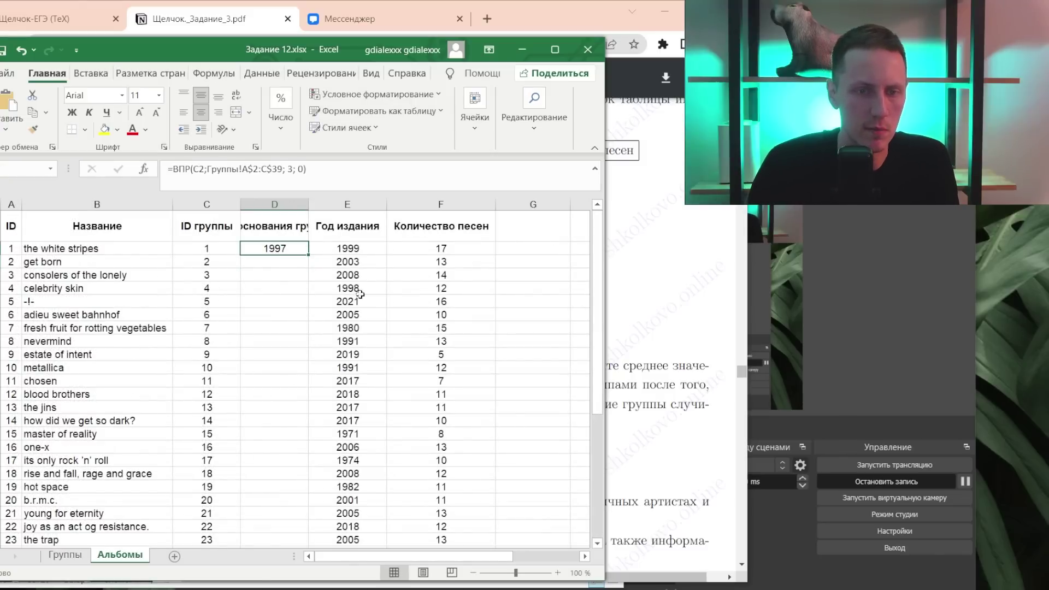
click(65, 555)
scroll(176, 235, up, 4)
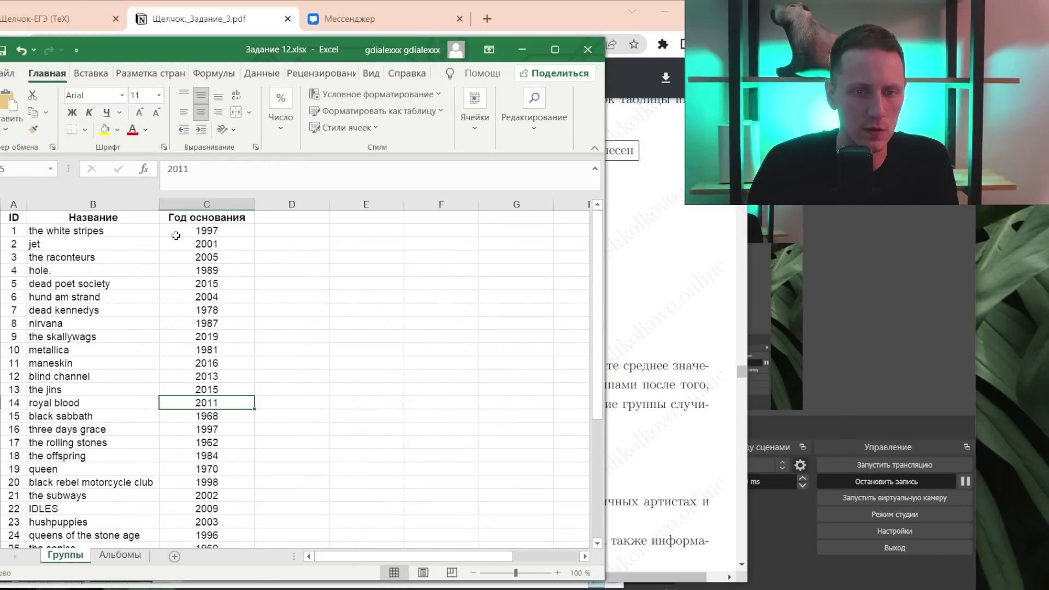
click(121, 555)
key(ctrl+c)
key(Left)
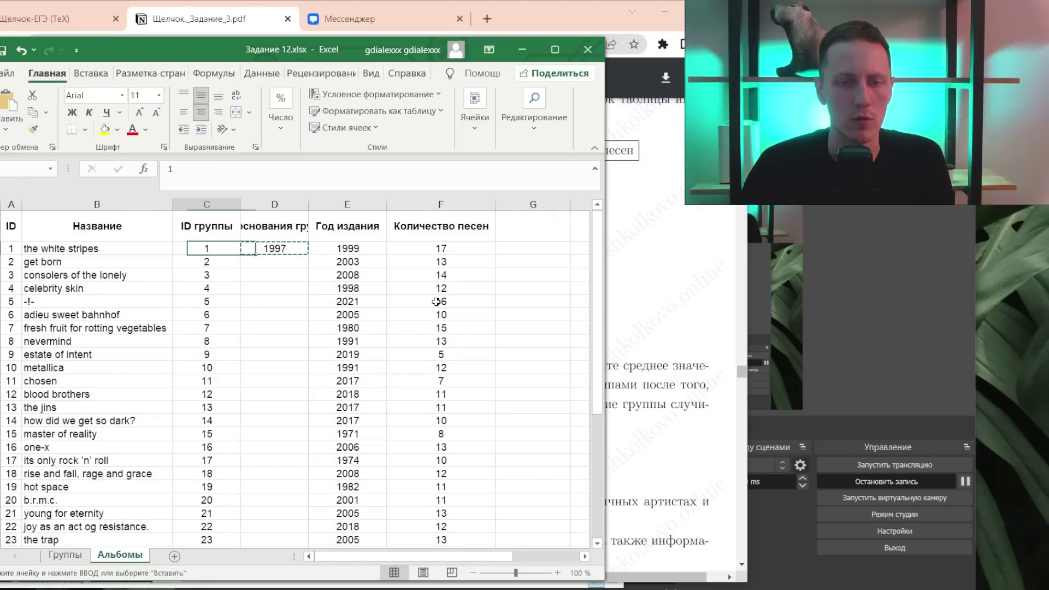
key(ctrl+Down)
key(Right)
key(ctrl+shift+Up)
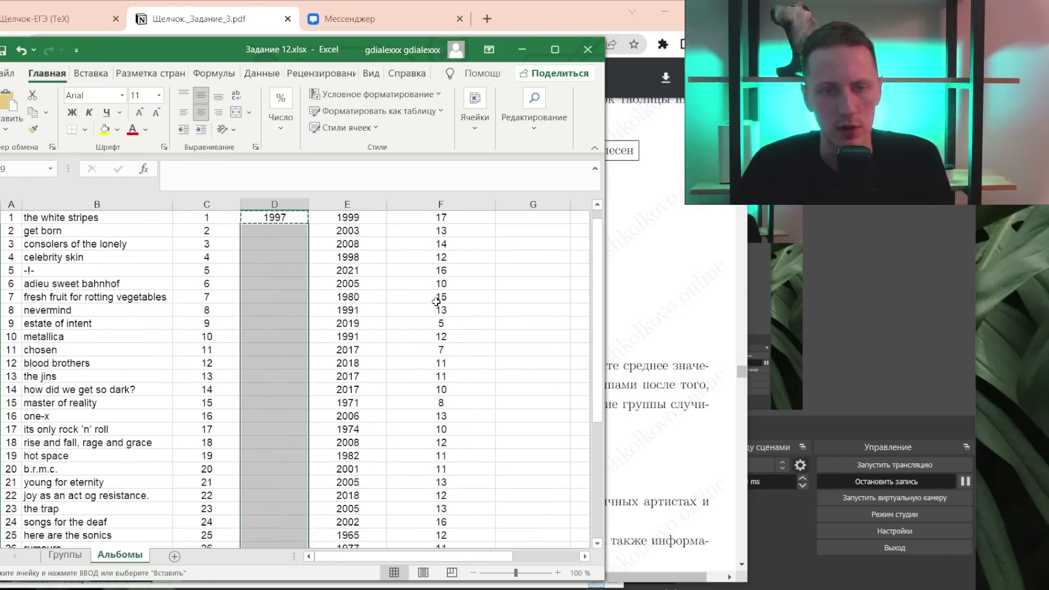
key(ctrl+v)
key(ctrl+Up)
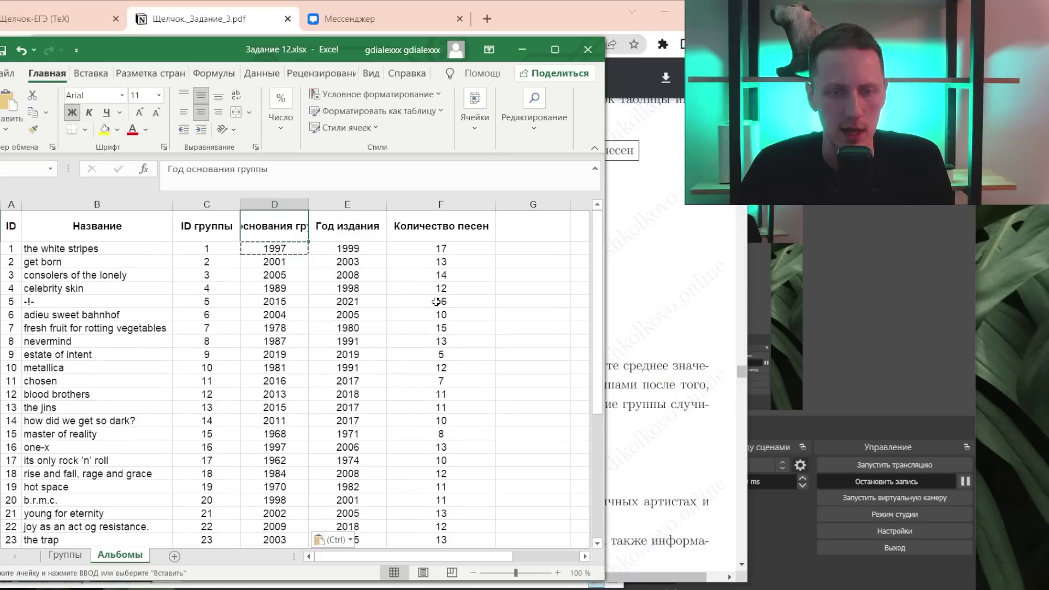
key(Right)
key(Right)
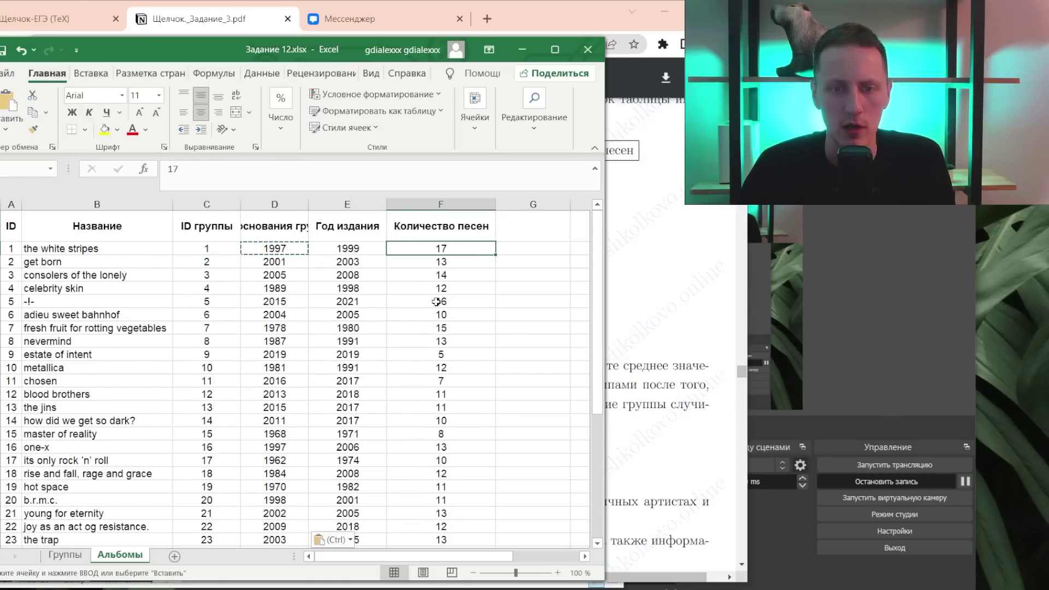
key(Right)
- Head column G 'Прошло ли 10 лет?' and enter =ЕСЛИ(E2>=D2+10; 1; 0) in G2
key(Up)
text(п)
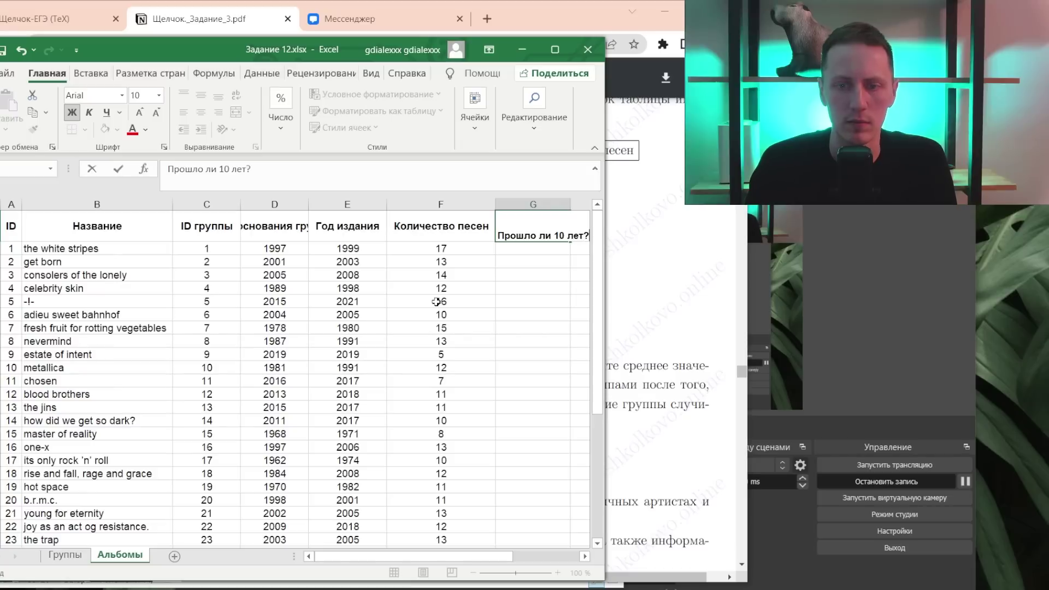
key(Return)
text(=)
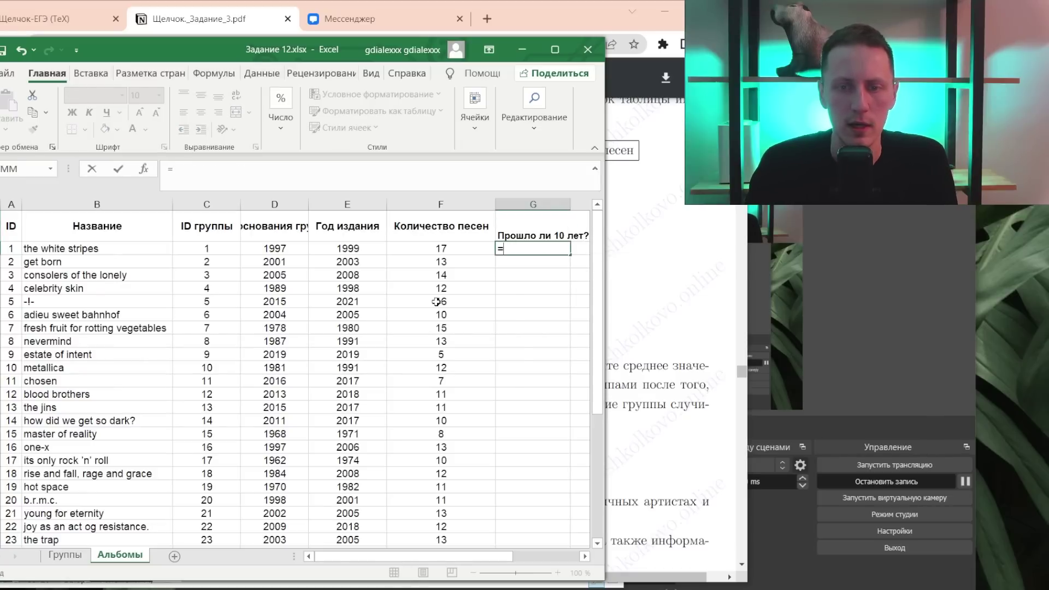
text(TCЕСЛ)
text(()
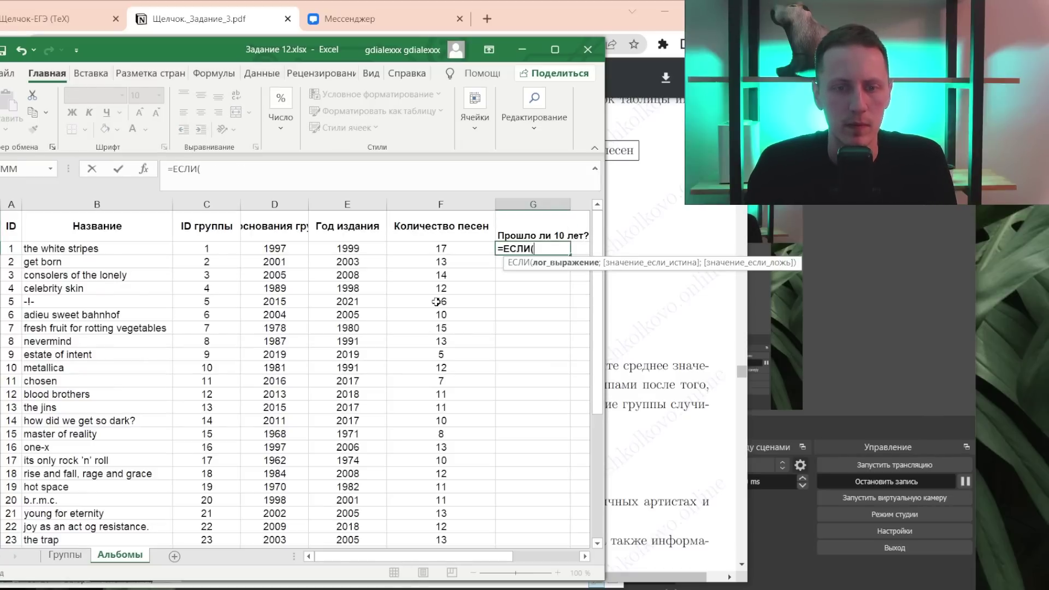
key(Left)
key(Left)
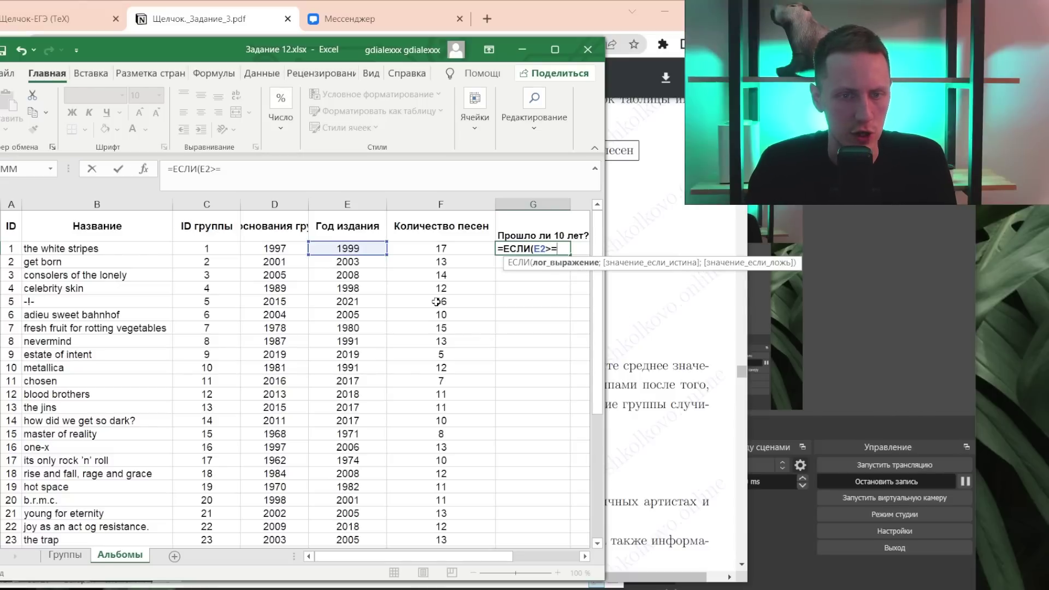
key(Left)
key(Left)
key(Left)
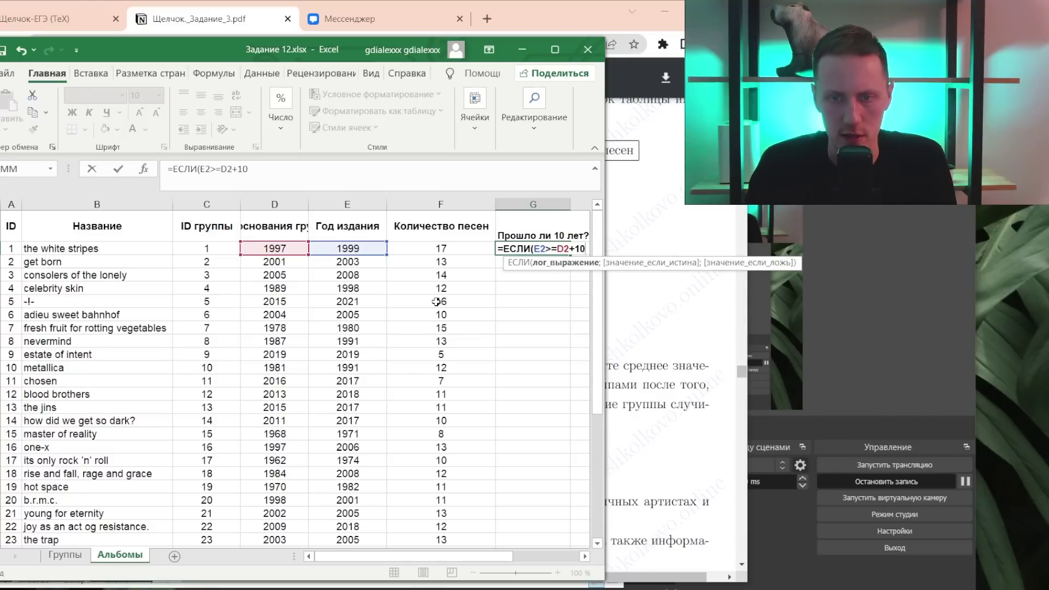
text(; 1; 0)
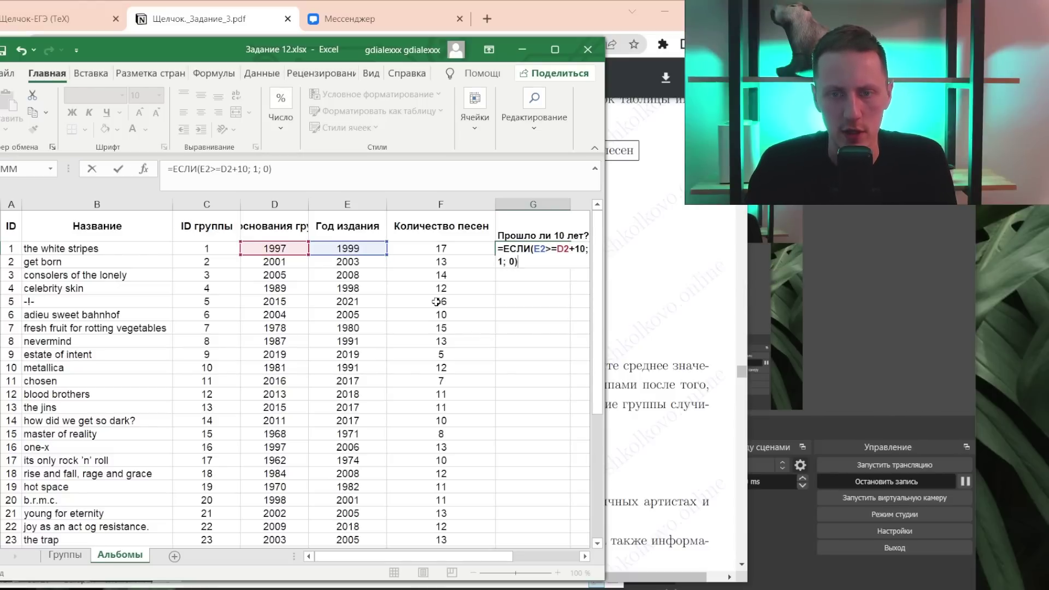
key(Return)
- Copy the ten-year flag formula down to G38 for every album
key(Up)
key(ctrl+c)
key(shift+Down)
key(shift+Down)
key(shift+Down)
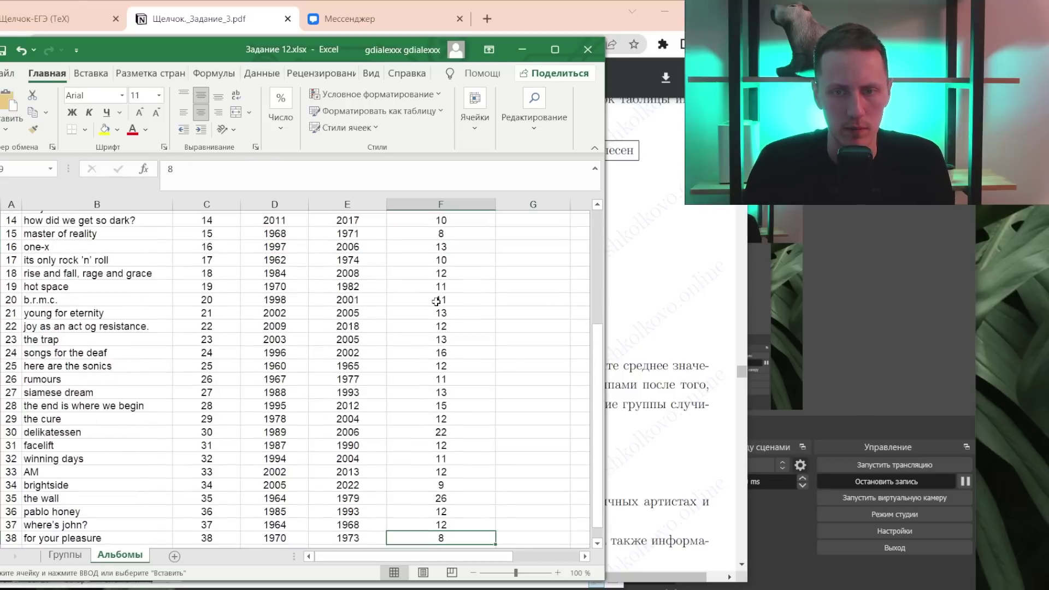
scroll(435, 302, up, 4)
key(ctrl+v)
scroll(436, 302, down, 4)
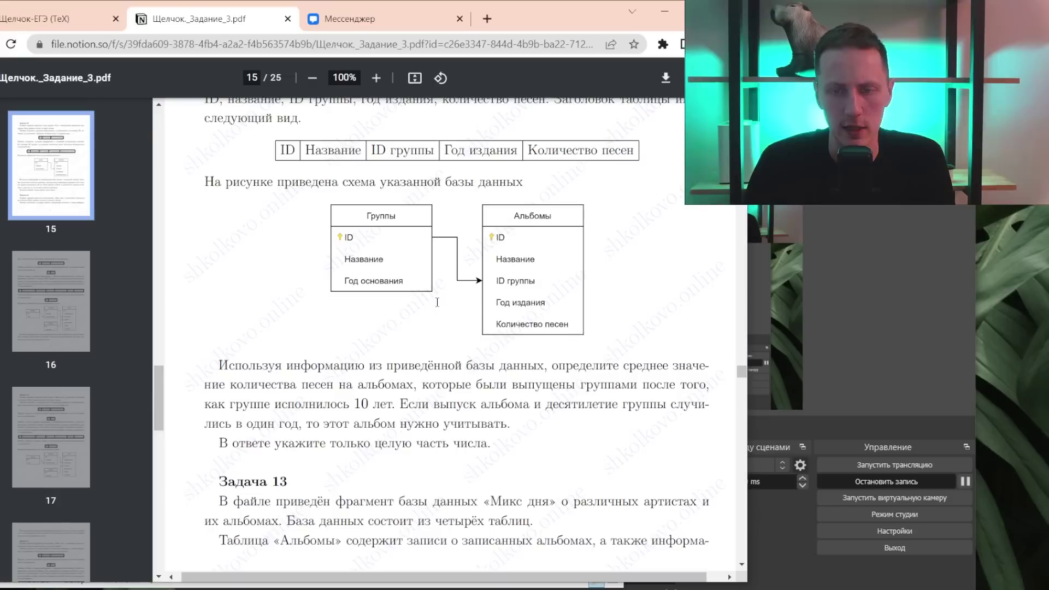
- Check the pasted 1/0 flag values in column G against the task text
key(alt+Tab)
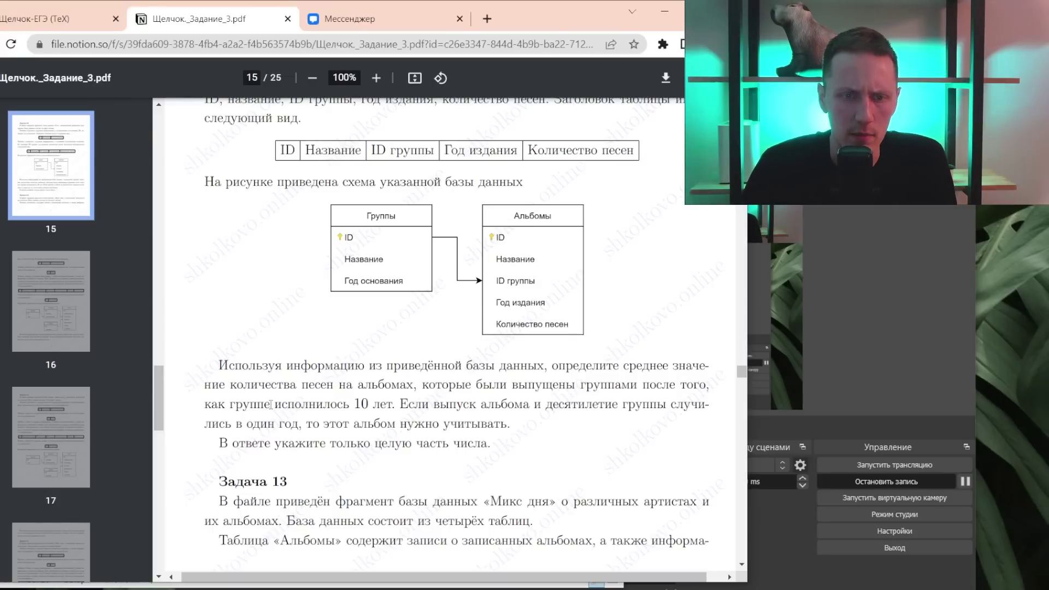
key(alt+Tab)
click(521, 321)
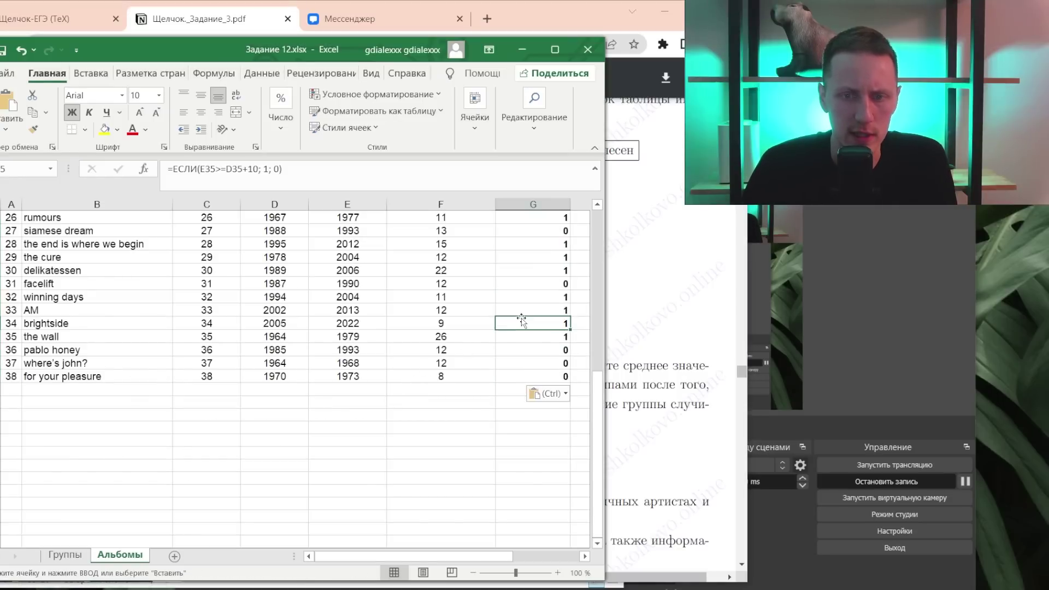
scroll(521, 321, up, 8)
- Highlight the PDF sentence ending 'этот альбом нужно учитывать', then return to G2 in Excel
key(alt+Tab)
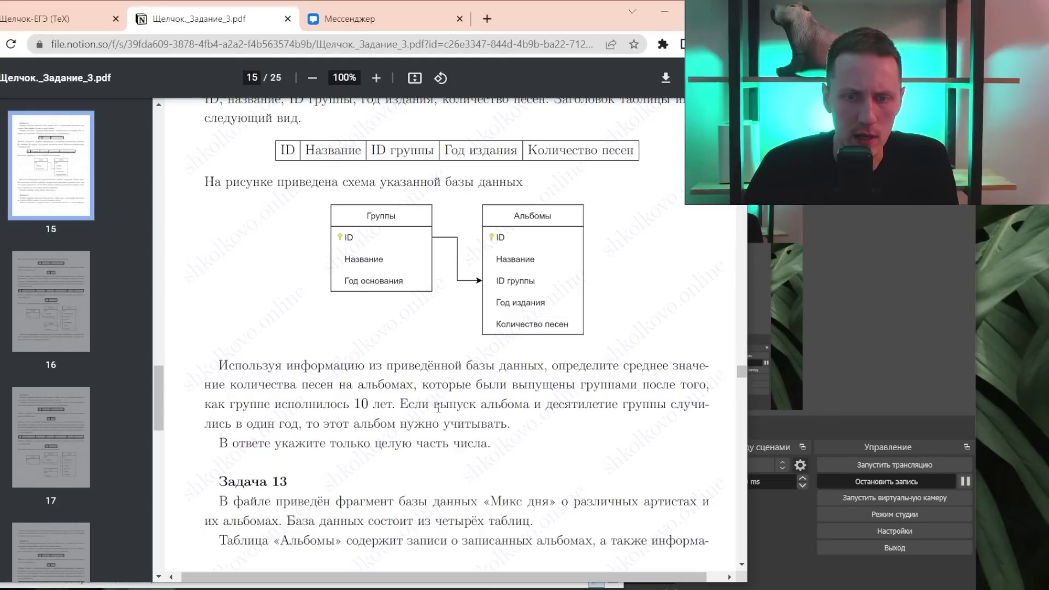
drag(244, 431, 494, 425)
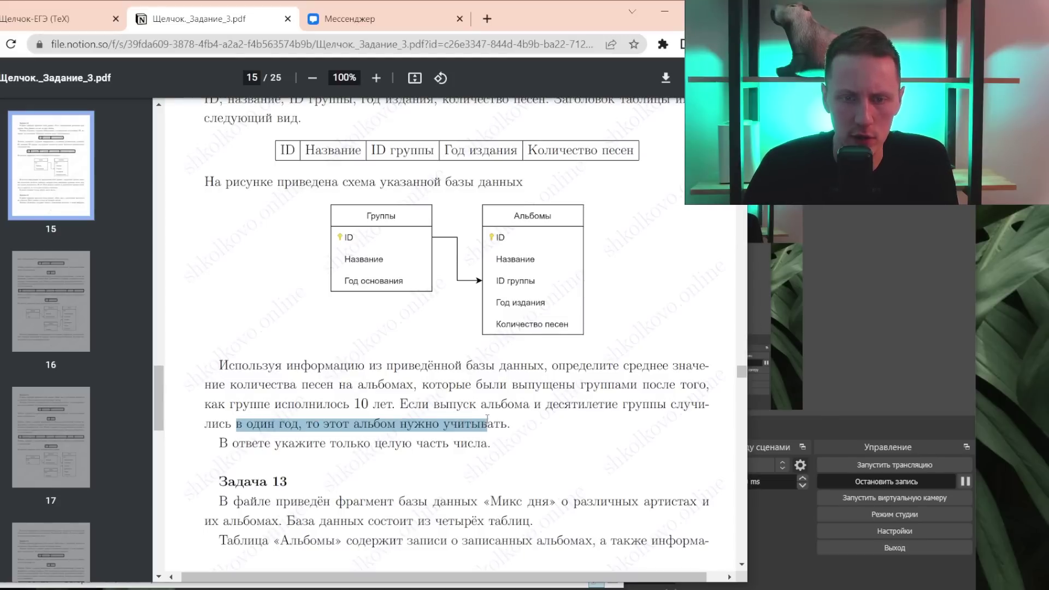
key(alt+Tab)
click(546, 253)
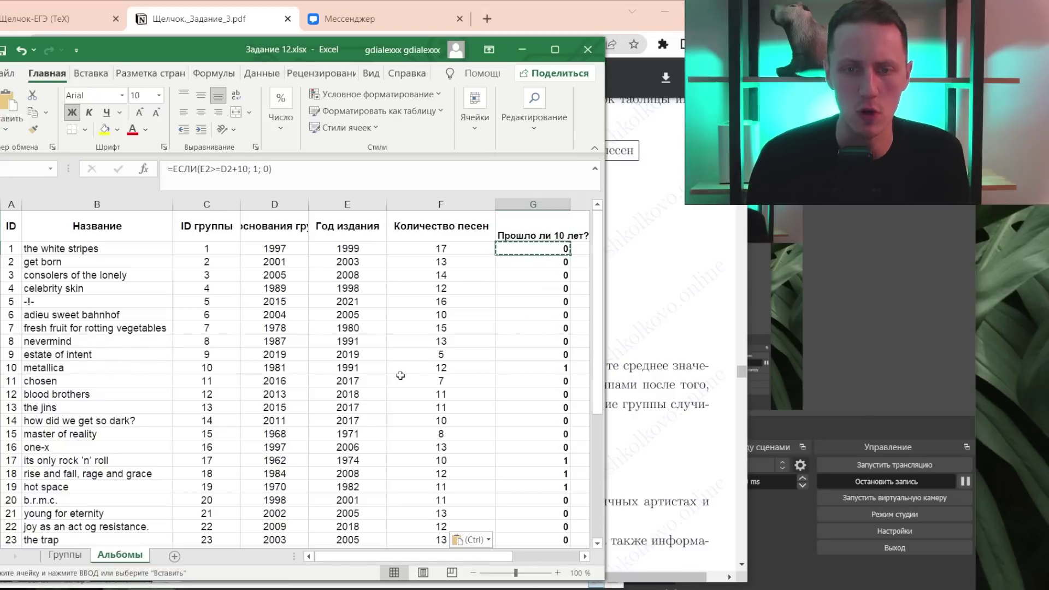
- Add filters to the Альбомы headers and show only albums flagged 1 in 'Прошло ли 10 лет?'
key(Down)
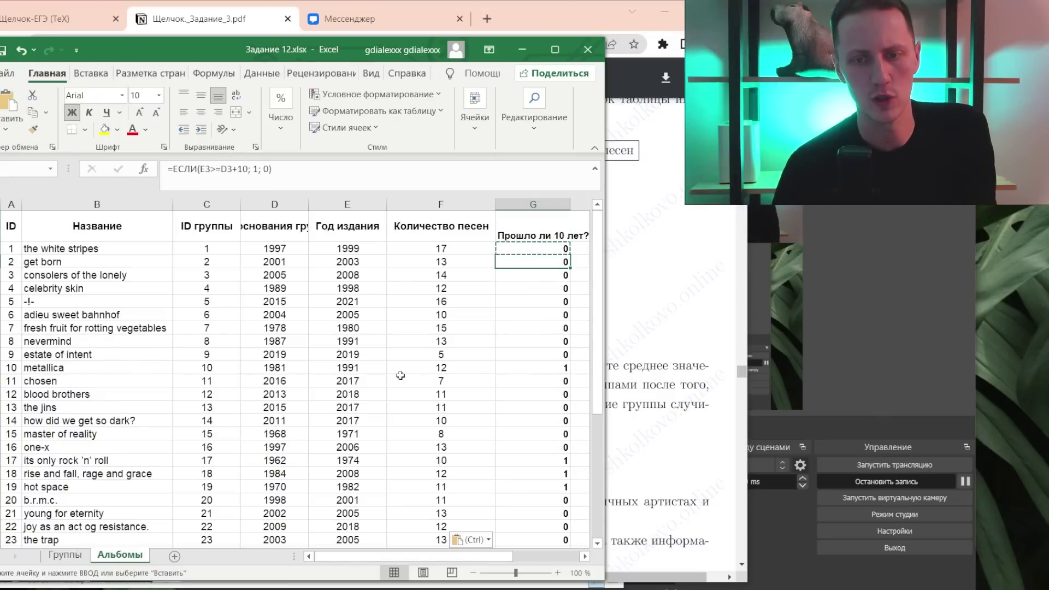
key(Escape)
key(Up)
key(ctrl+shift+l)
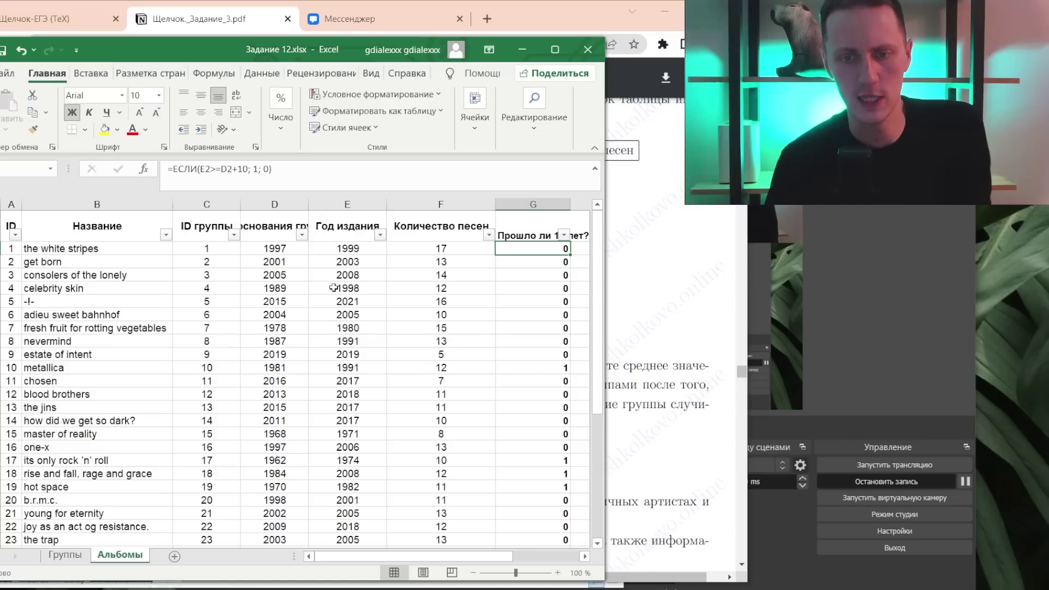
click(563, 235)
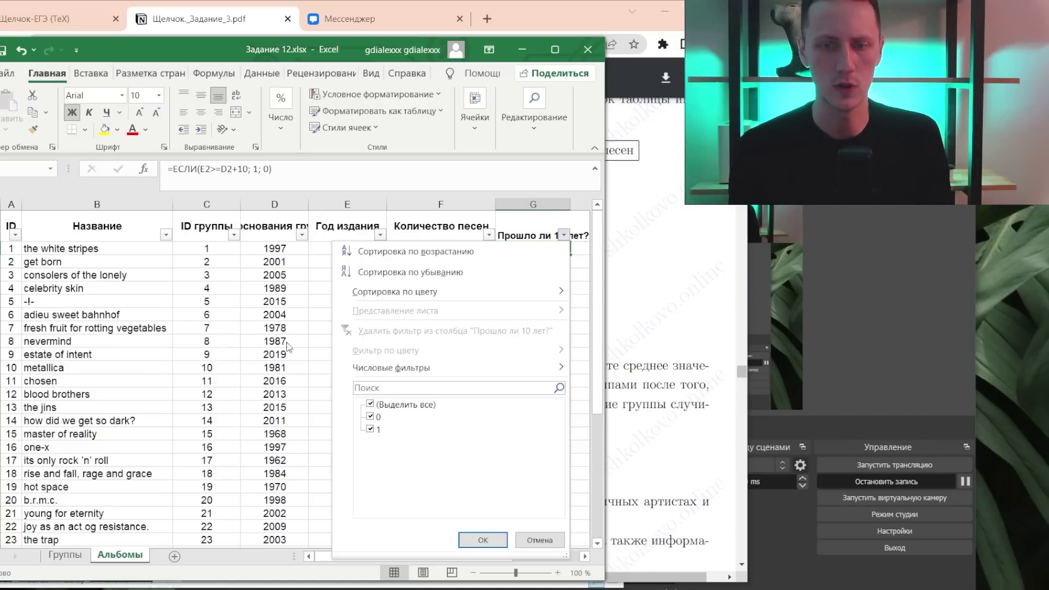
click(370, 404)
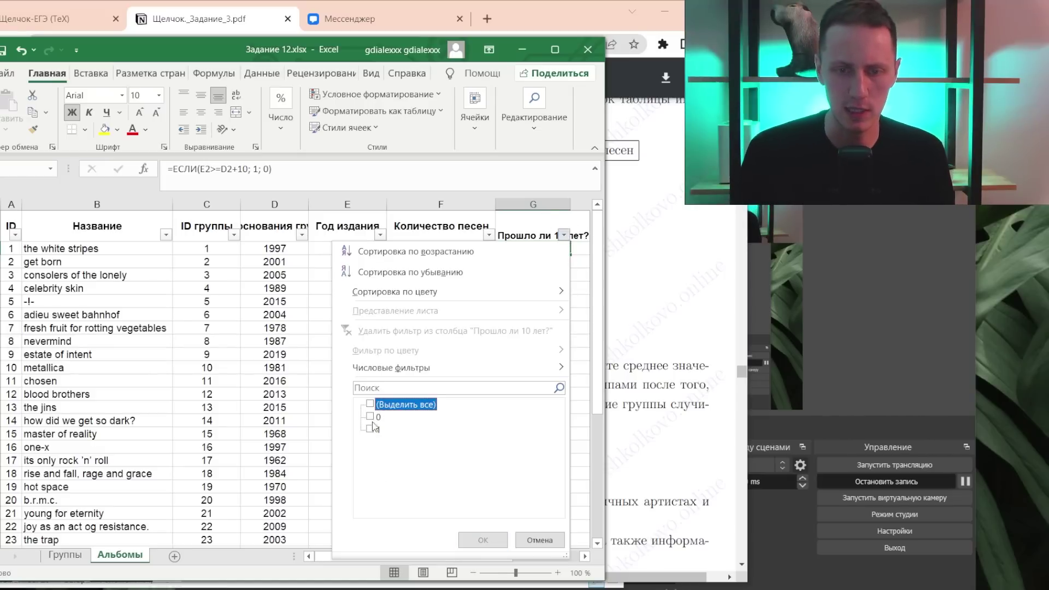
click(370, 429)
click(476, 538)
key(alt+Tab)
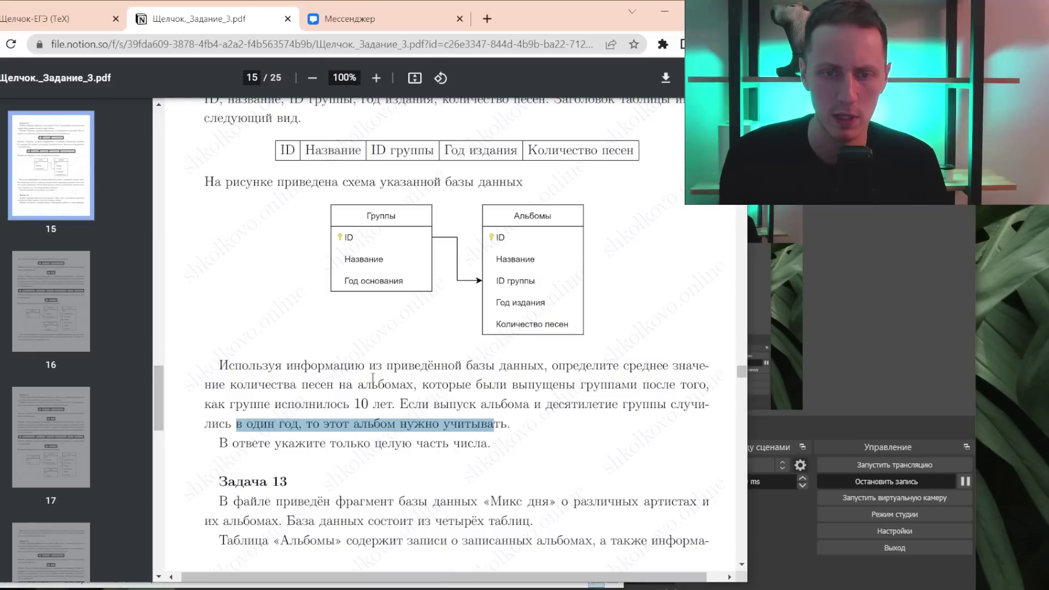
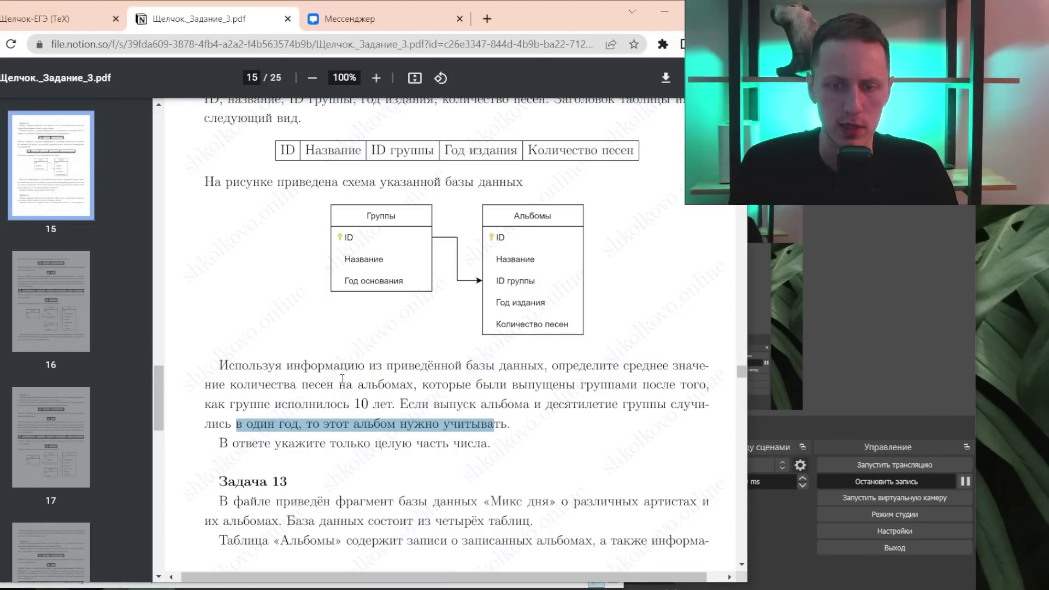
- Read the status-bar average (13.58) and sum (163) of song counts F2:F13, then return to the PDF
key(alt+Tab)
drag(453, 255, 441, 394)
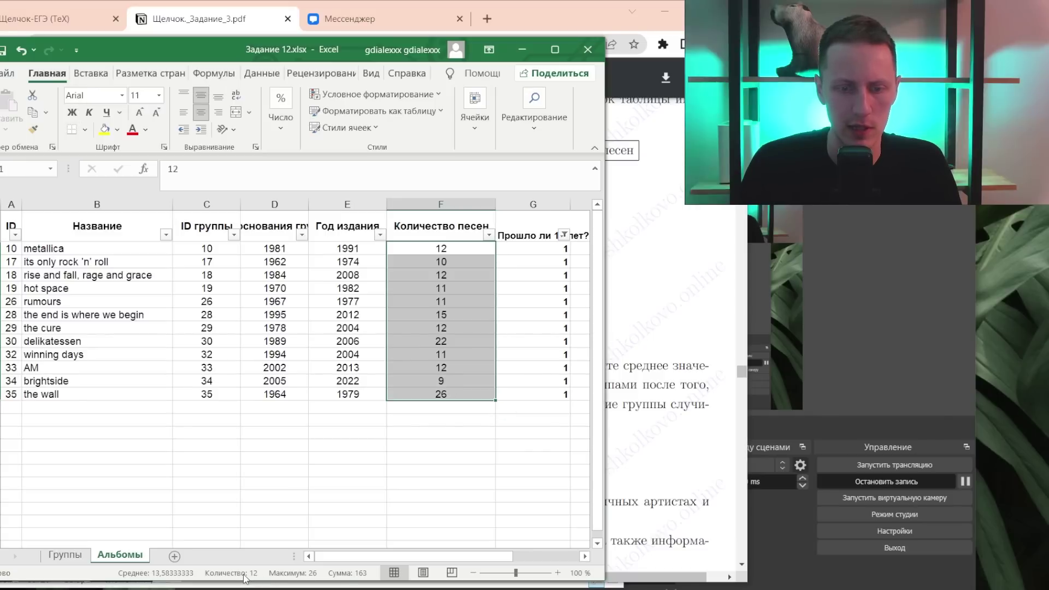
key(alt+Tab)
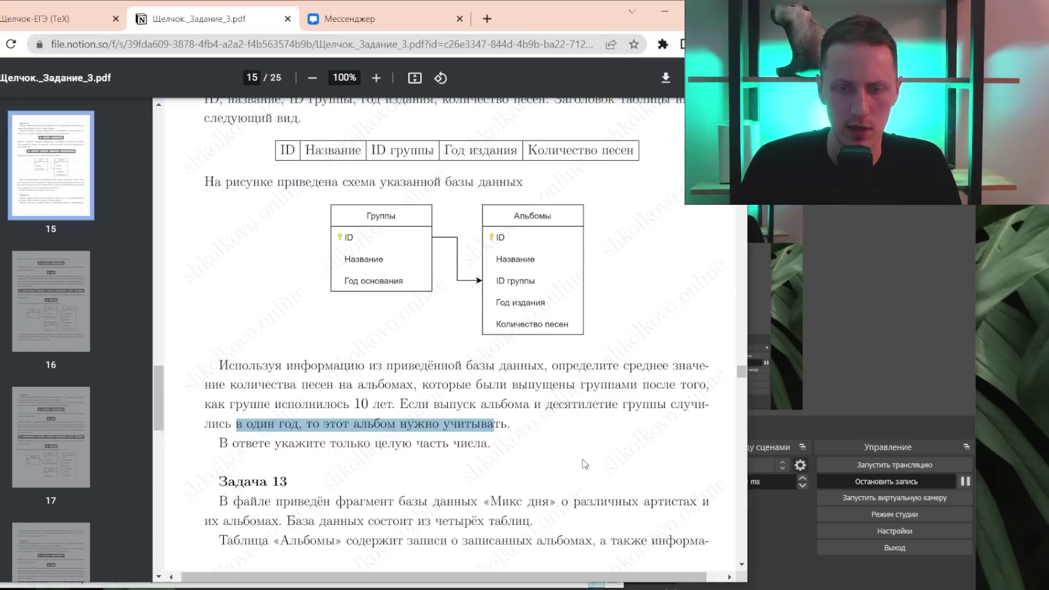
key(alt+Tab)
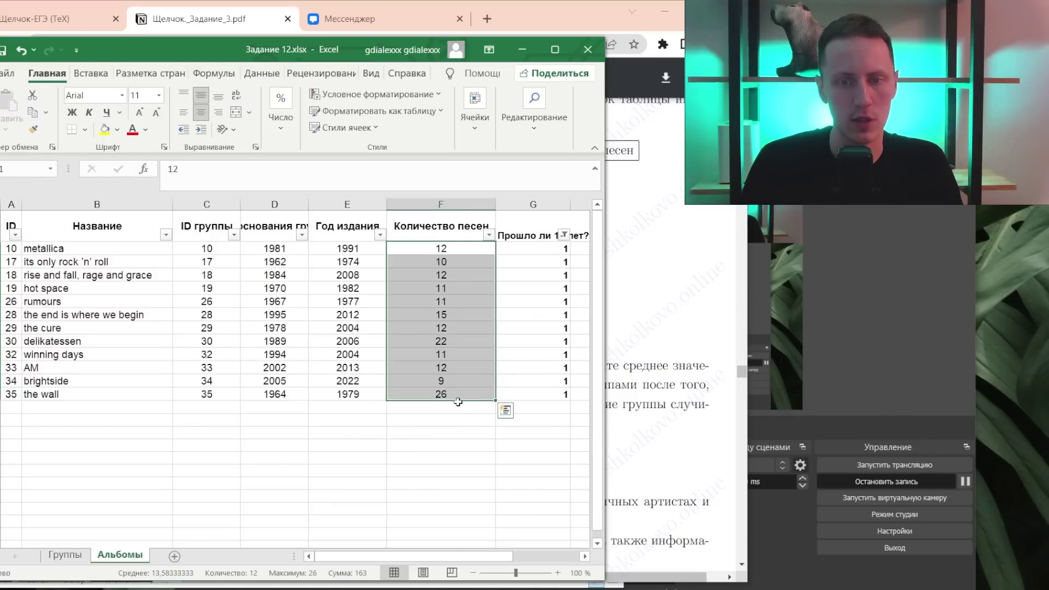
key(alt+Tab)
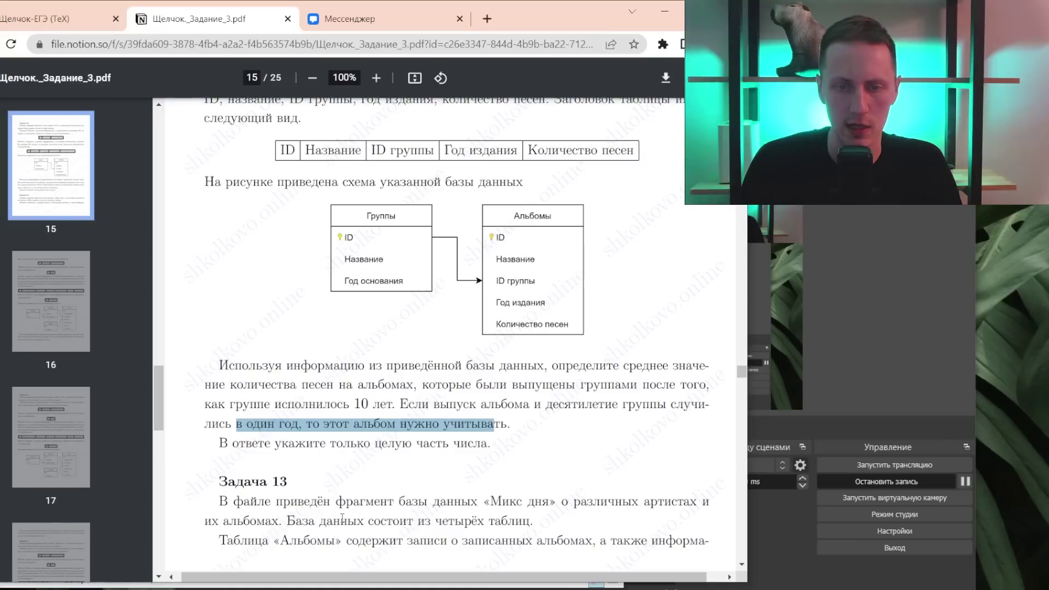
- Scroll the task PDF to the statement of Задача 14
drag(741, 381, 438, 431)
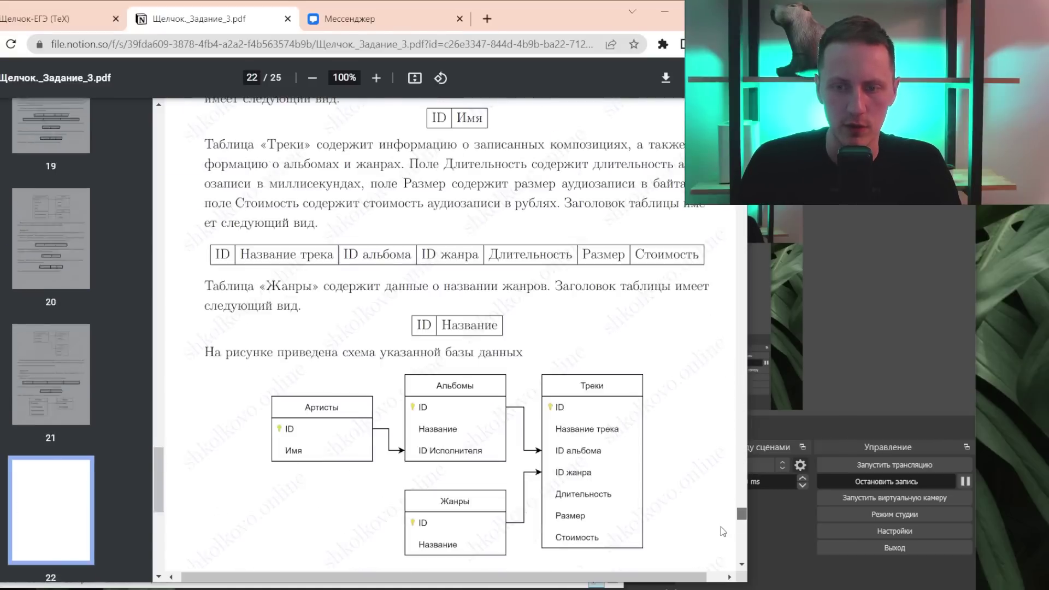
scroll(438, 432, up, 5)
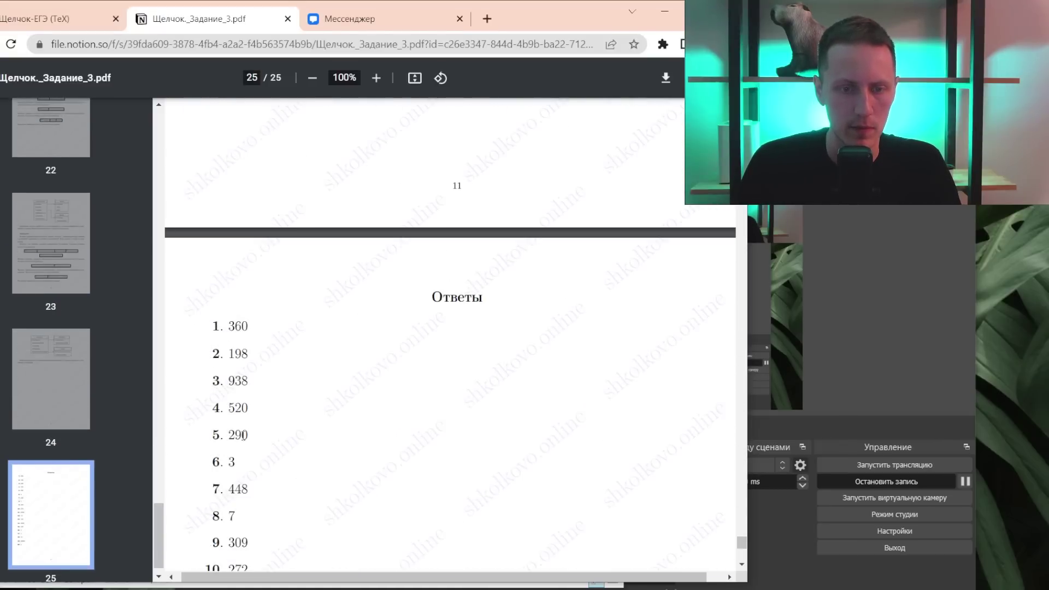
scroll(221, 521, down, 2)
scroll(347, 451, up, 10)
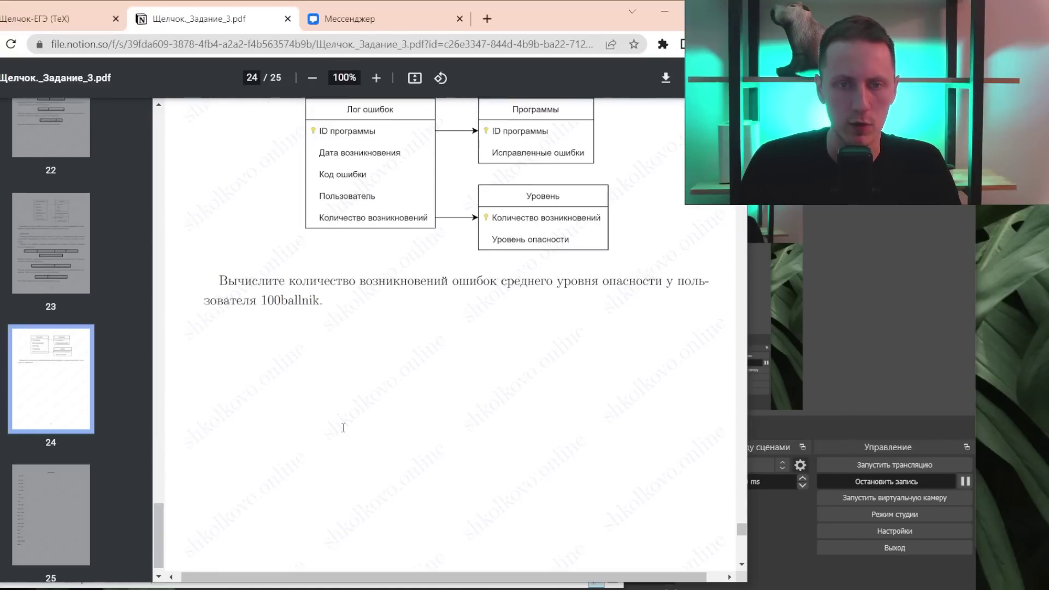
scroll(344, 437, up, 10)
scroll(344, 431, up, 10)
scroll(343, 427, up, 10)
scroll(343, 428, up, 10)
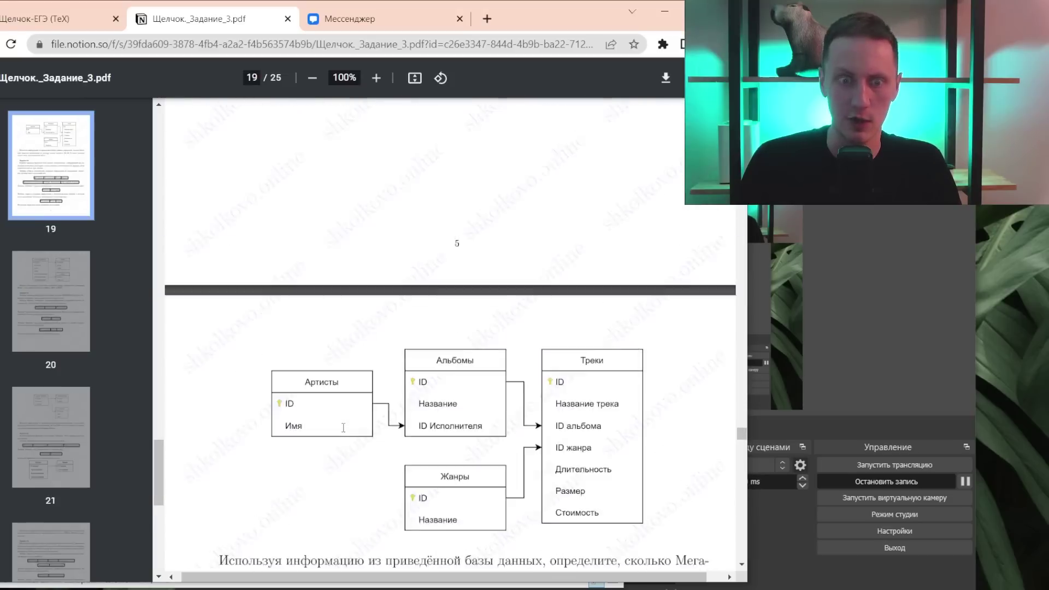
scroll(343, 428, up, 10)
scroll(343, 427, up, 10)
scroll(343, 428, up, 4)
scroll(343, 427, down, 2)
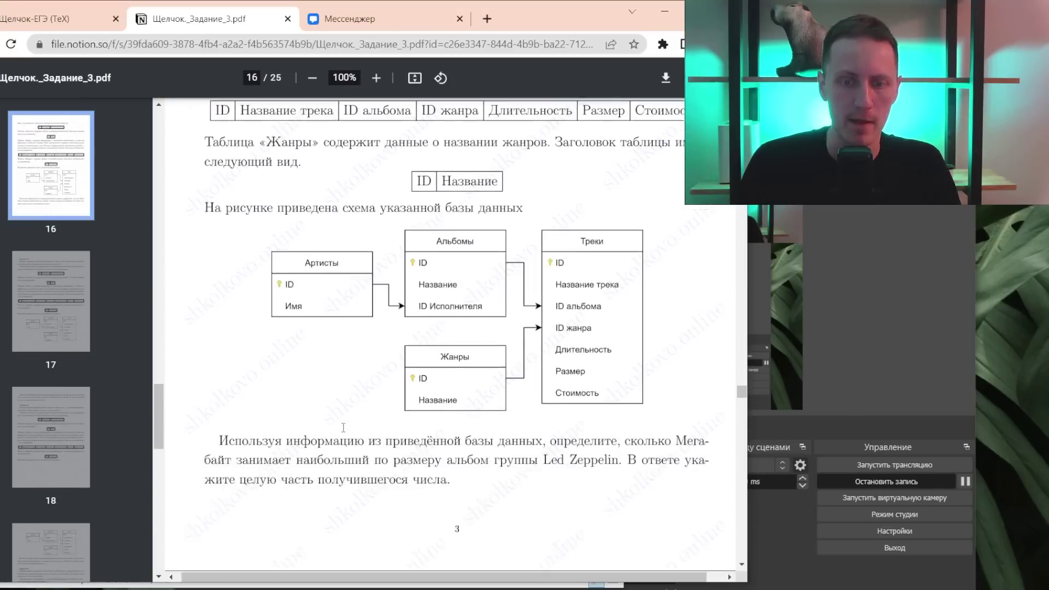
scroll(239, 318, down, 3)
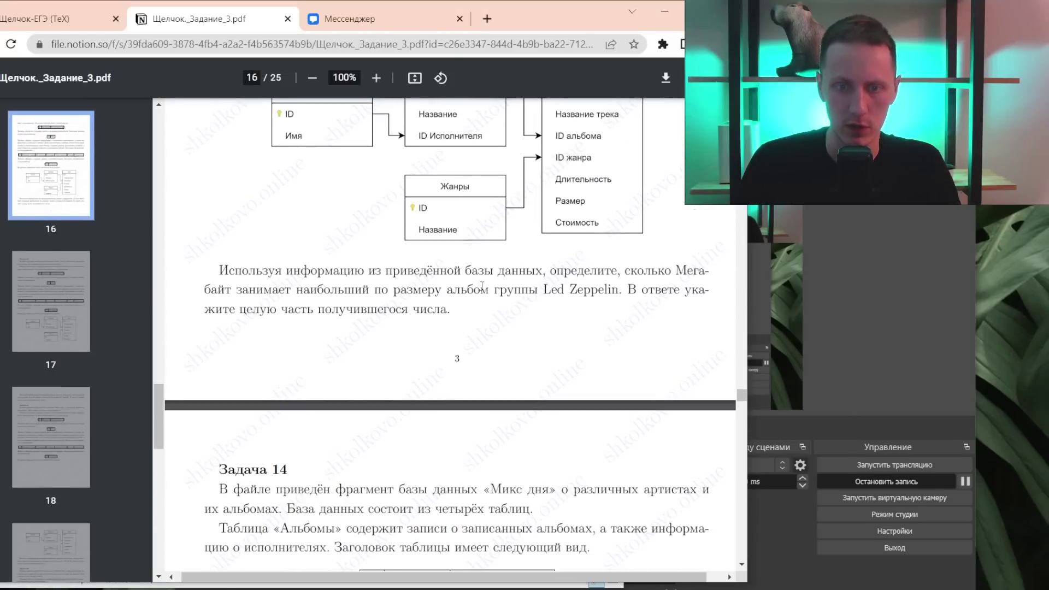
- Close Задание 12 without saving and open Задание 13.xlsx from the task folder
key(alt+Tab)
click(588, 50)
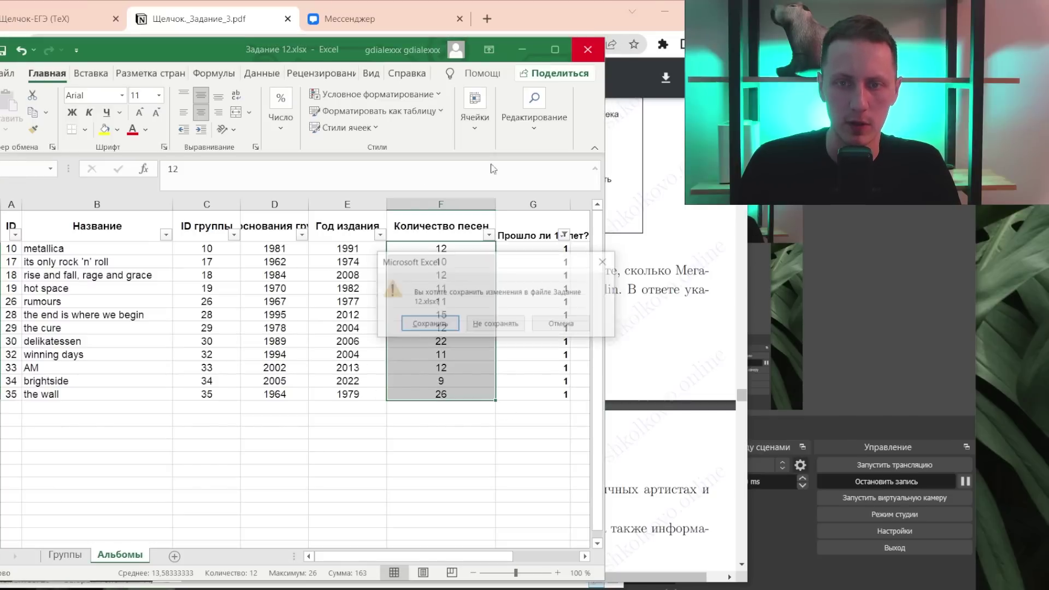
click(234, 189)
key(alt+Tab)
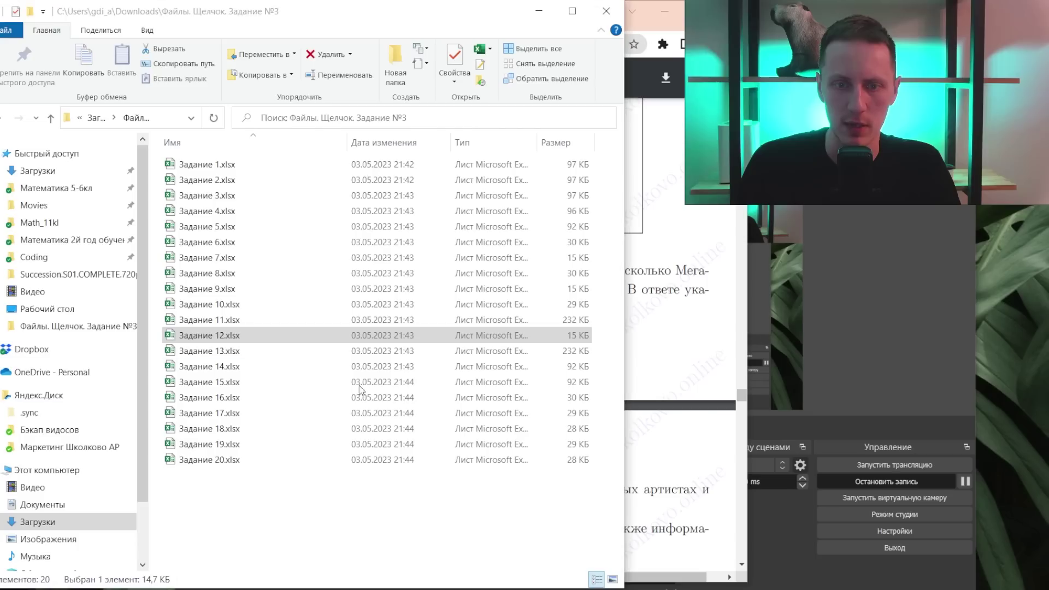
double_click(398, 350)
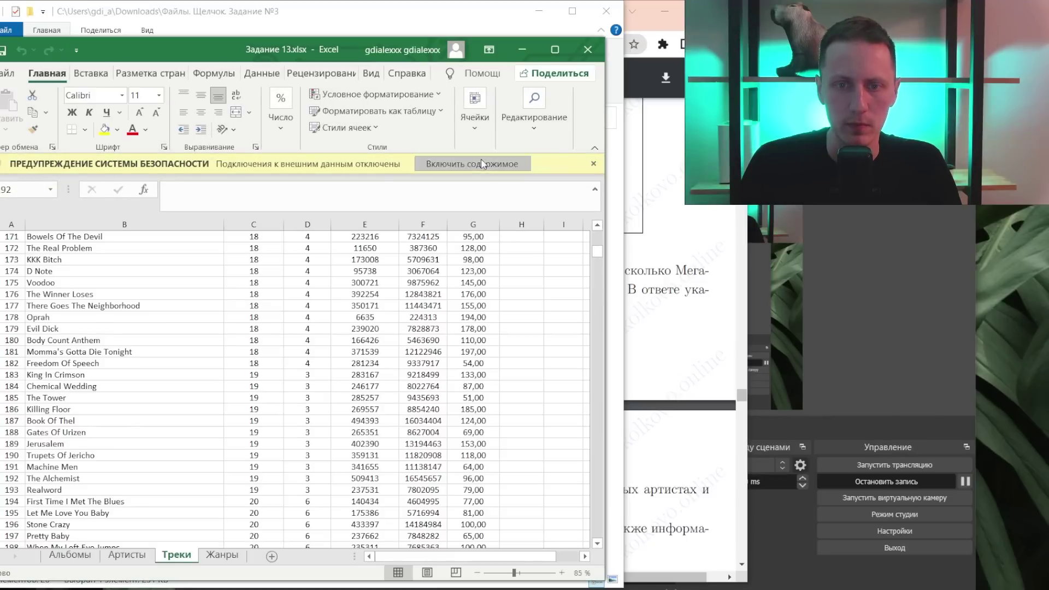
click(480, 159)
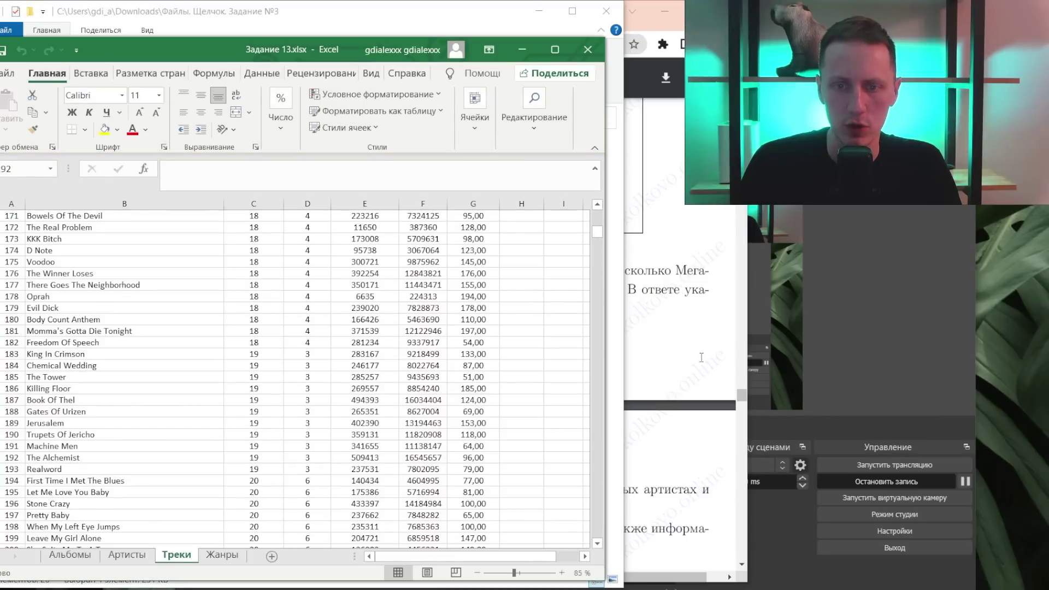
click(701, 357)
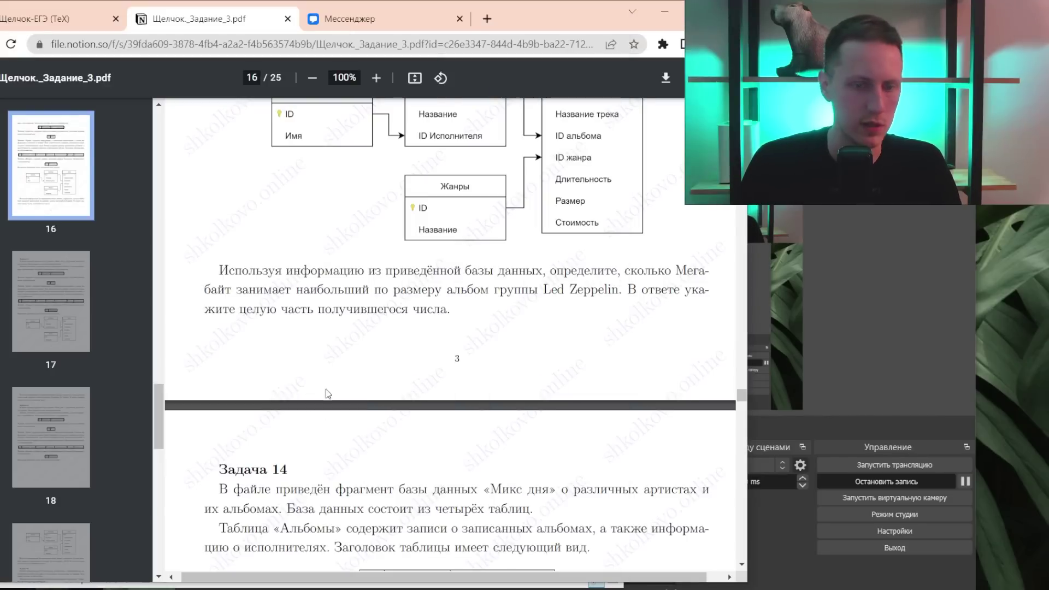
key(alt+Tab)
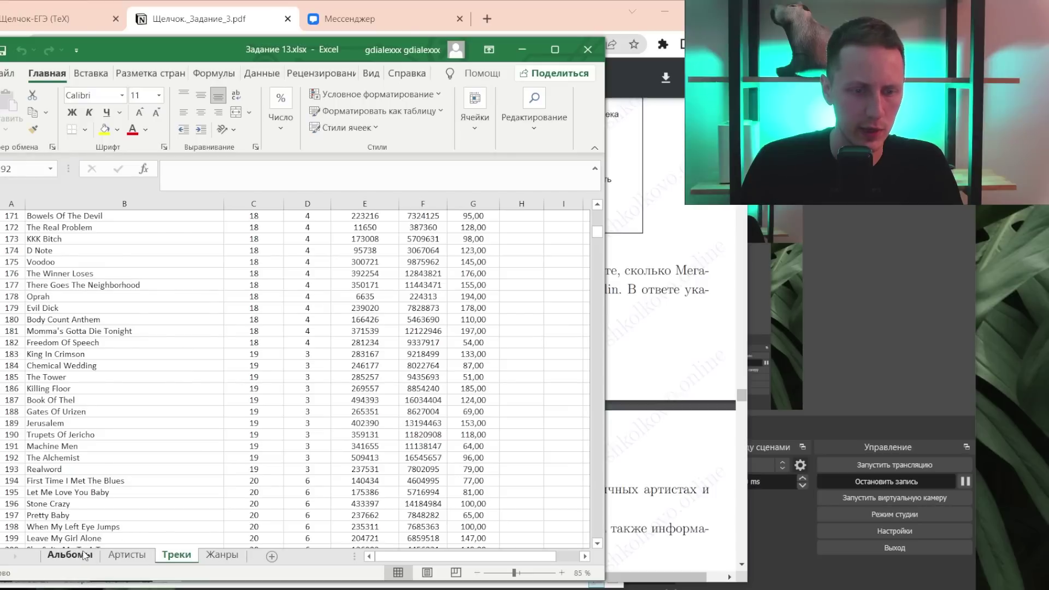
click(83, 554)
click(128, 555)
click(222, 555)
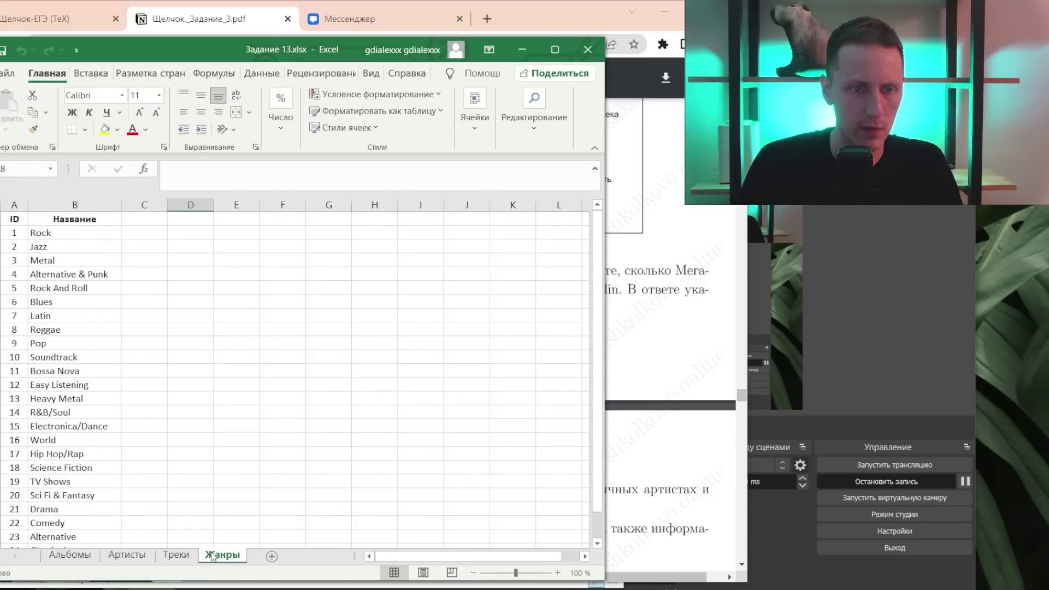
click(176, 555)
scroll(127, 401, up, 5)
click(127, 400)
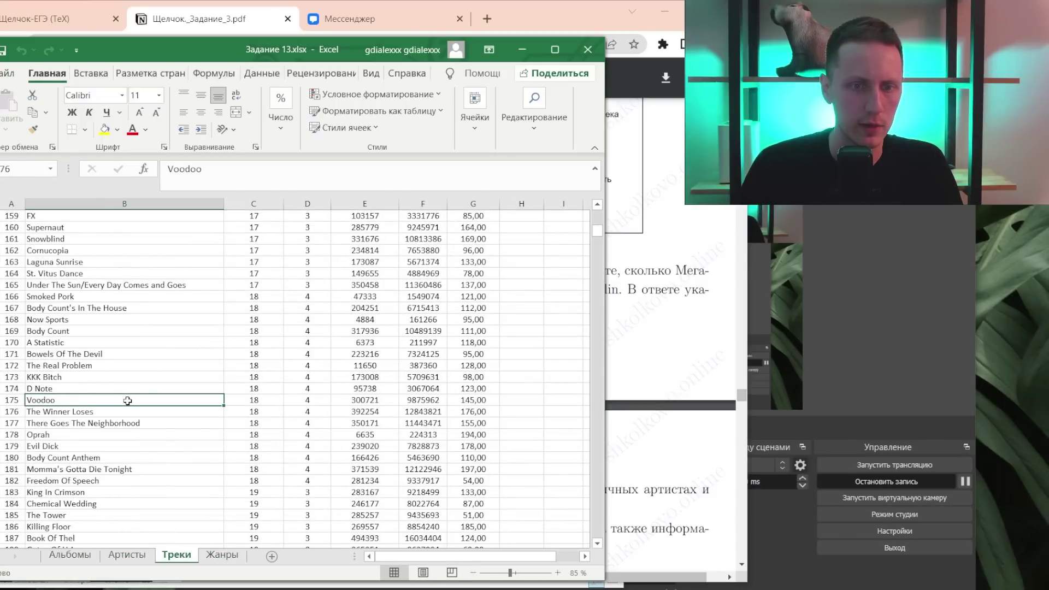
key(ctrl+Up)
key(Down)
key(Down)
key(Down)
key(Down)
key(Down)
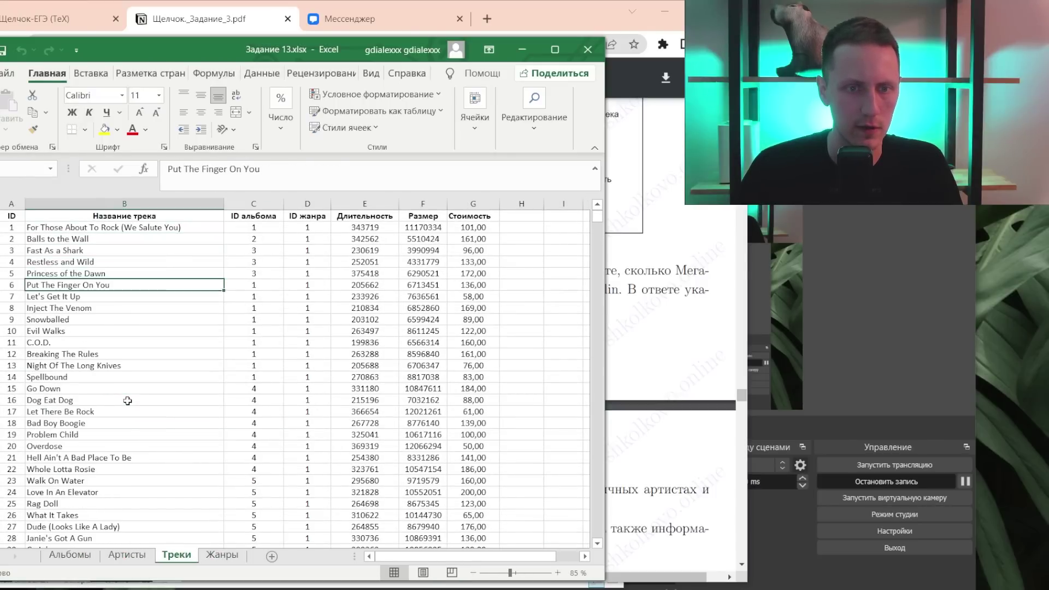
key(Down)
key(Down)
key(ctrl+Down)
key(Up)
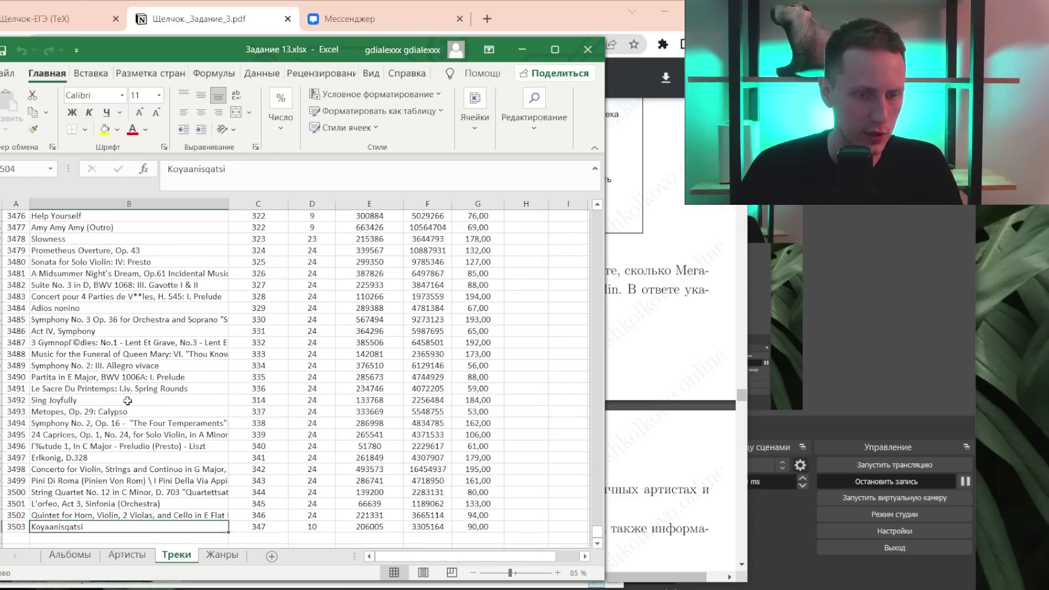
key(Up)
key(Up)
key(Up)
key(Up)
key(Up)
key(Up)
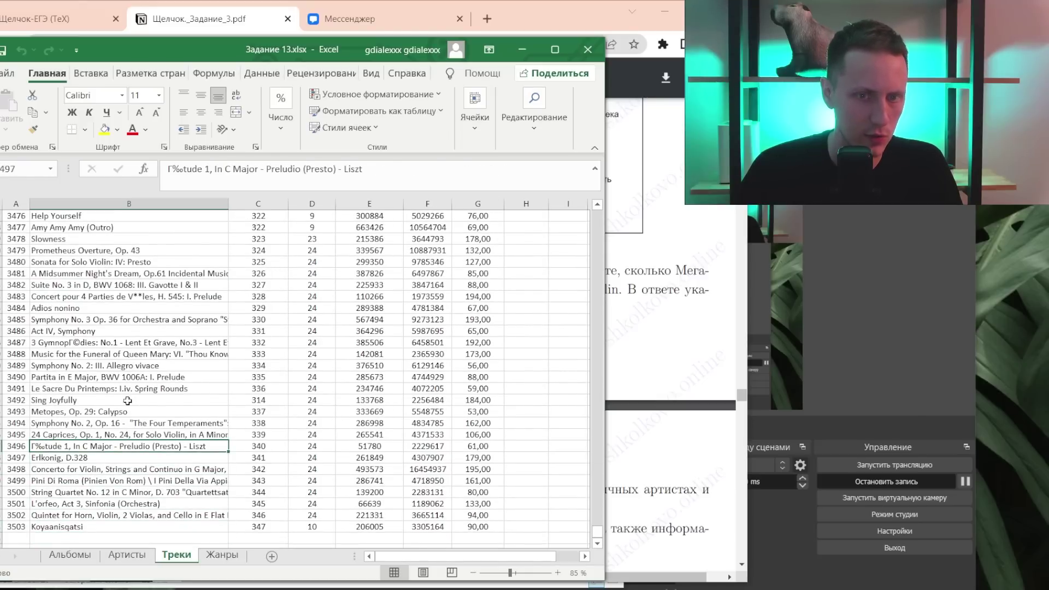
key(Up)
key(Down)
key(ctrl+Up)
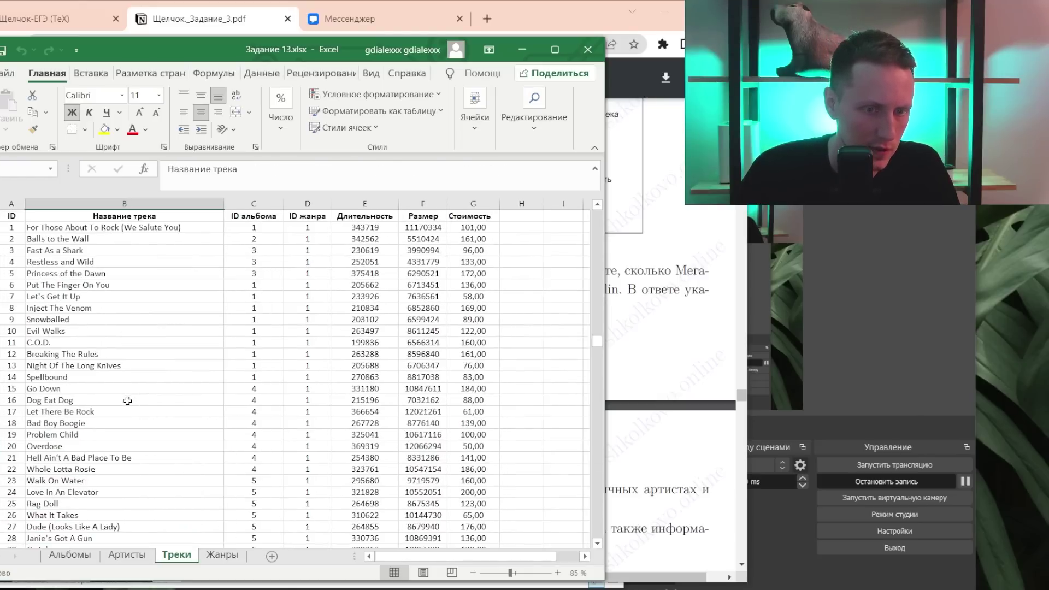
key(alt+Tab)
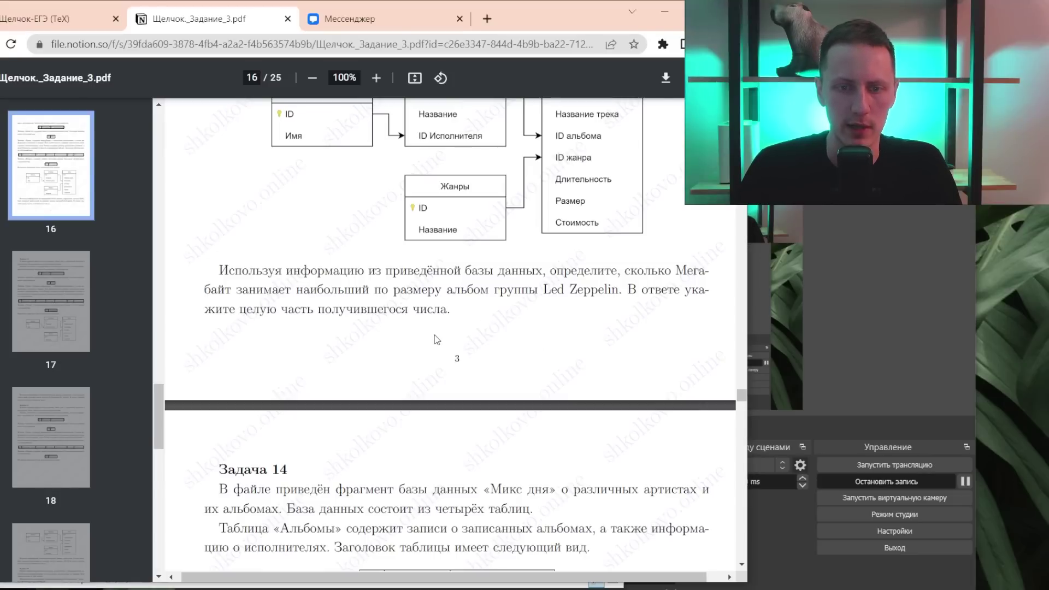
key(alt+Tab)
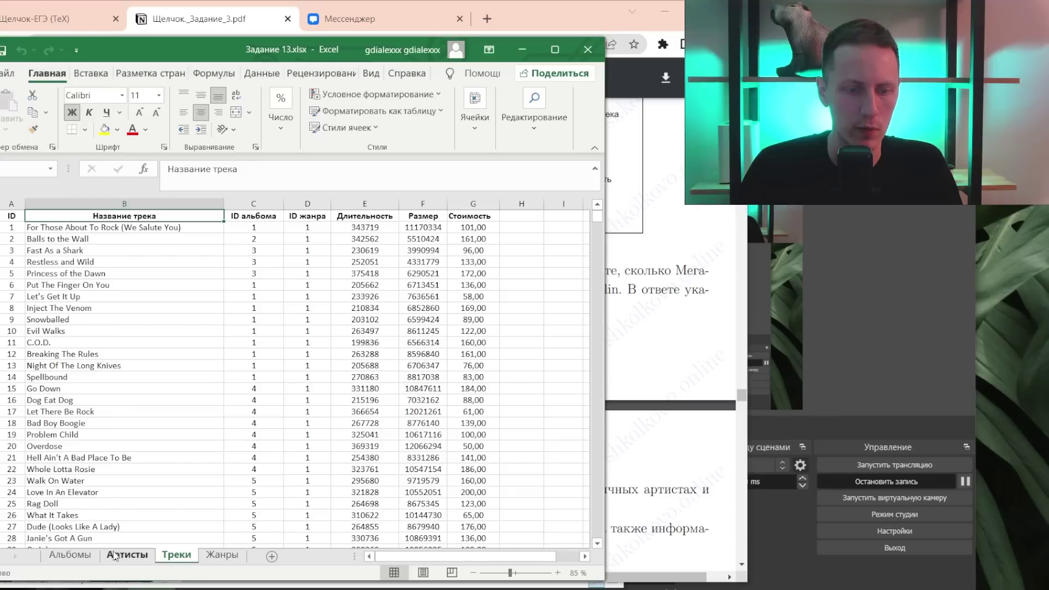
click(115, 555)
- Find Led Zeppelin in the artist list and highlight its row in yellow
key(ctrl+f)
text(Дув)
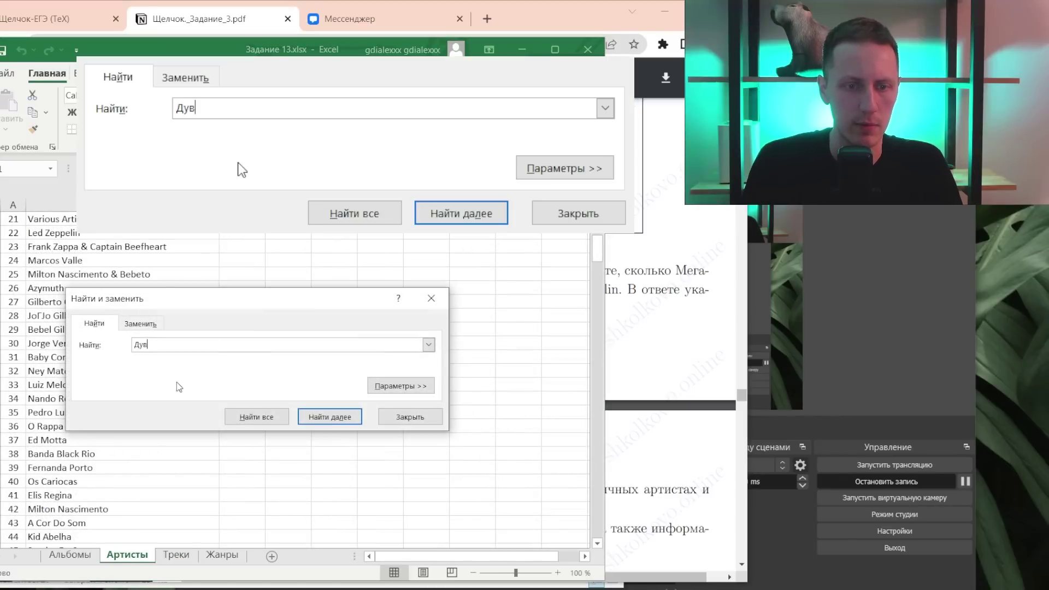
key(BackSpace)
key(BackSpace)
key(BackSpace)
text(Led)
key(Return)
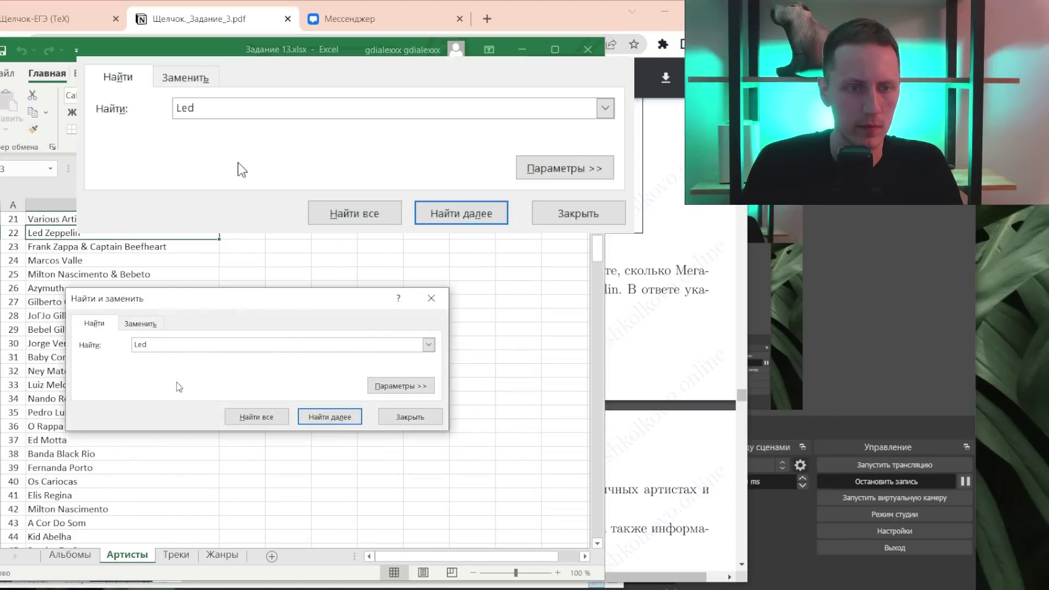
key(Escape)
key(shift+Left)
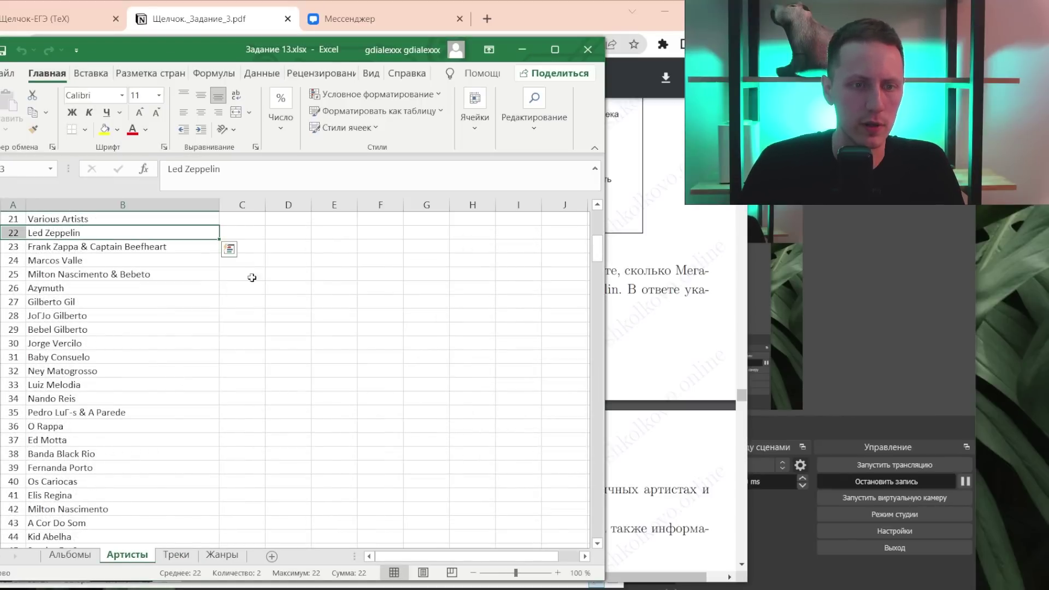
click(105, 129)
- On the Альбомы sheet, filter the artist-ID column to show only ID 22
click(70, 555)
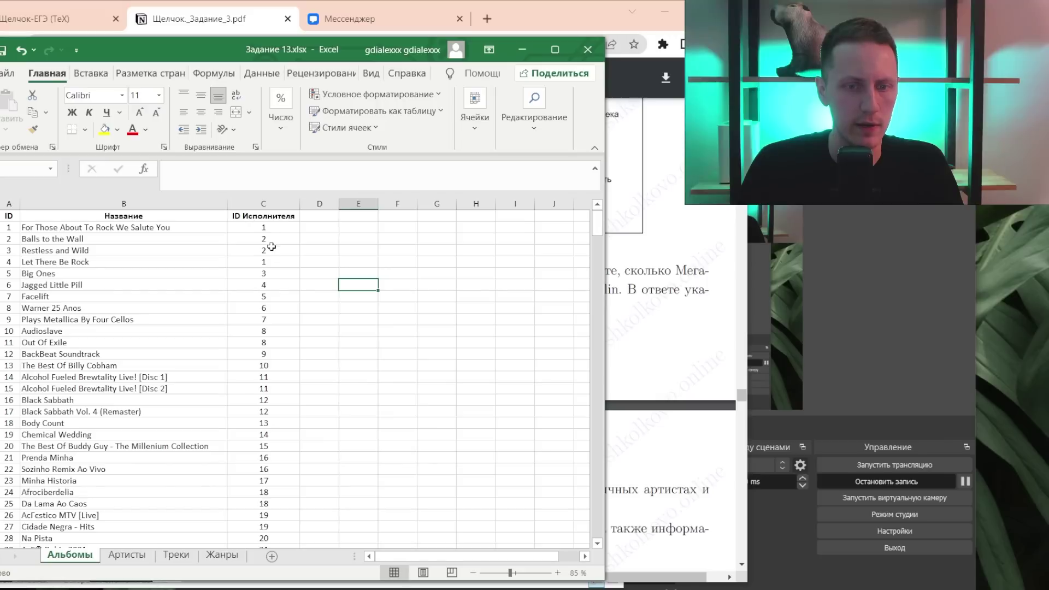
drag(272, 247, 276, 325)
key(ctrl+z)
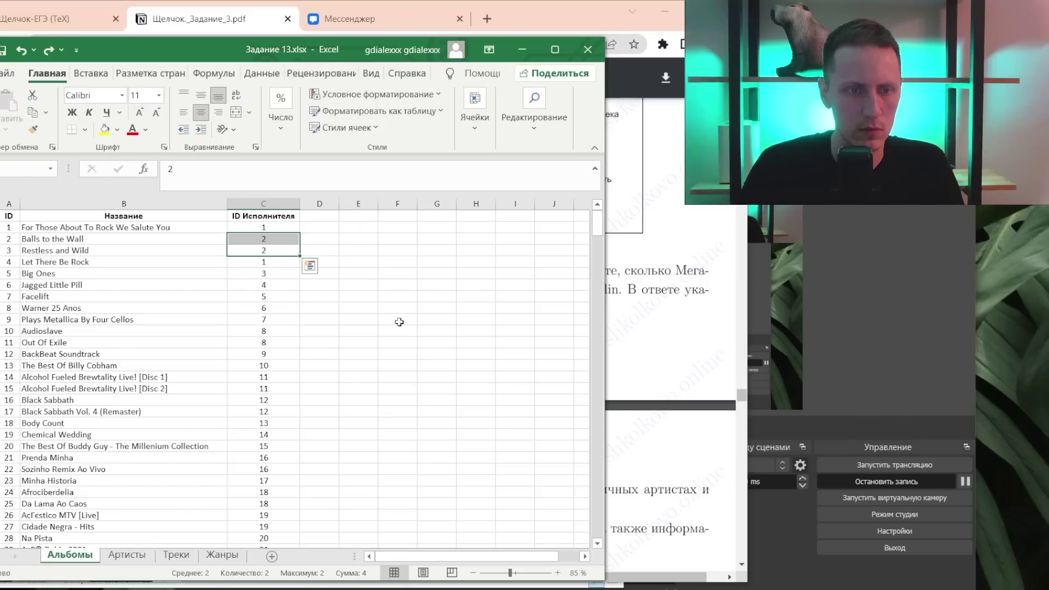
click(272, 343)
key(ctrl+y)
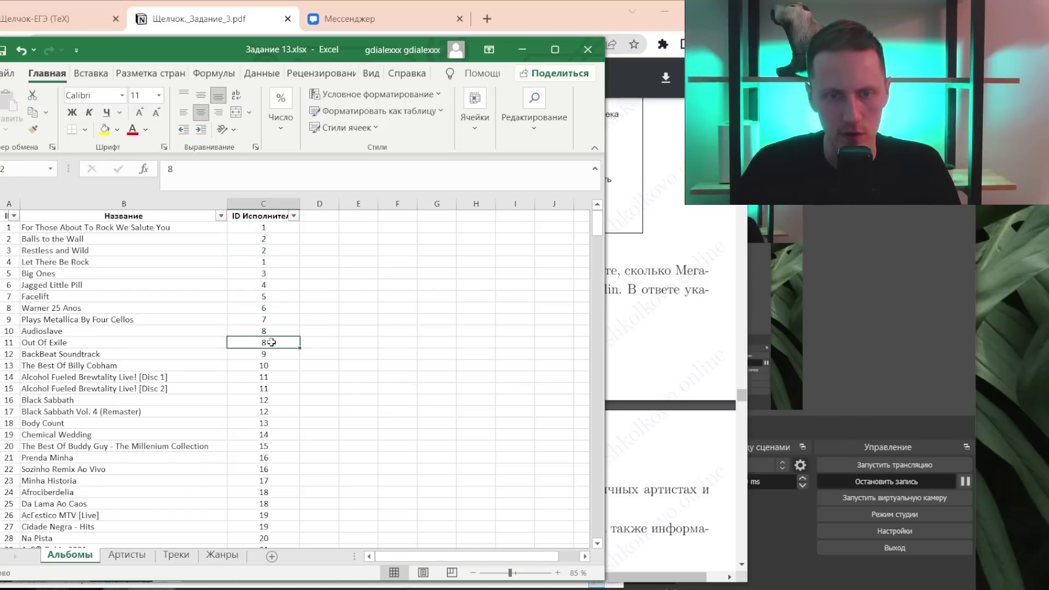
click(293, 216)
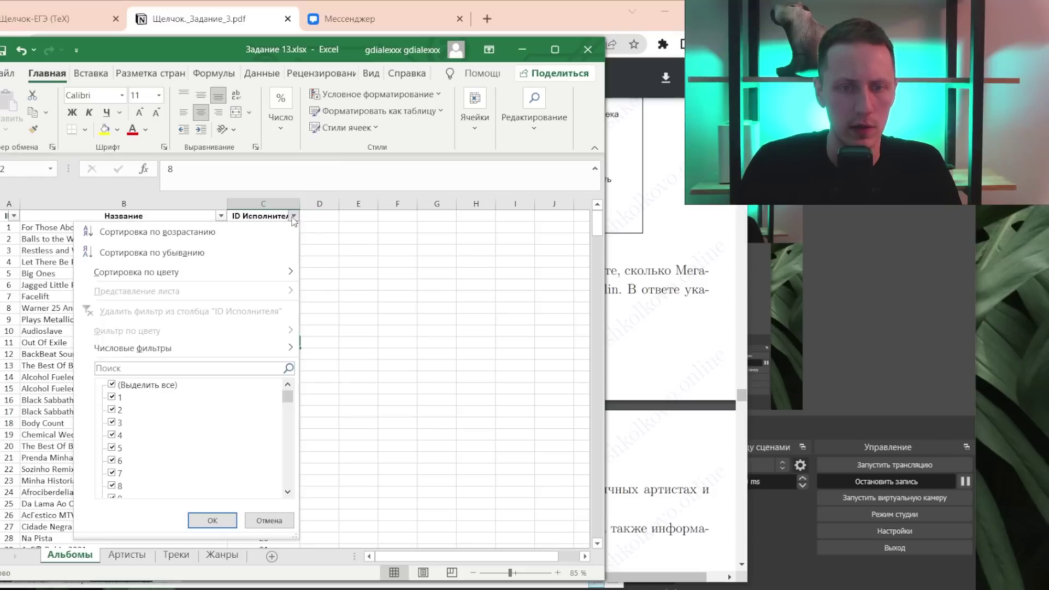
click(112, 385)
scroll(164, 441, down, 5)
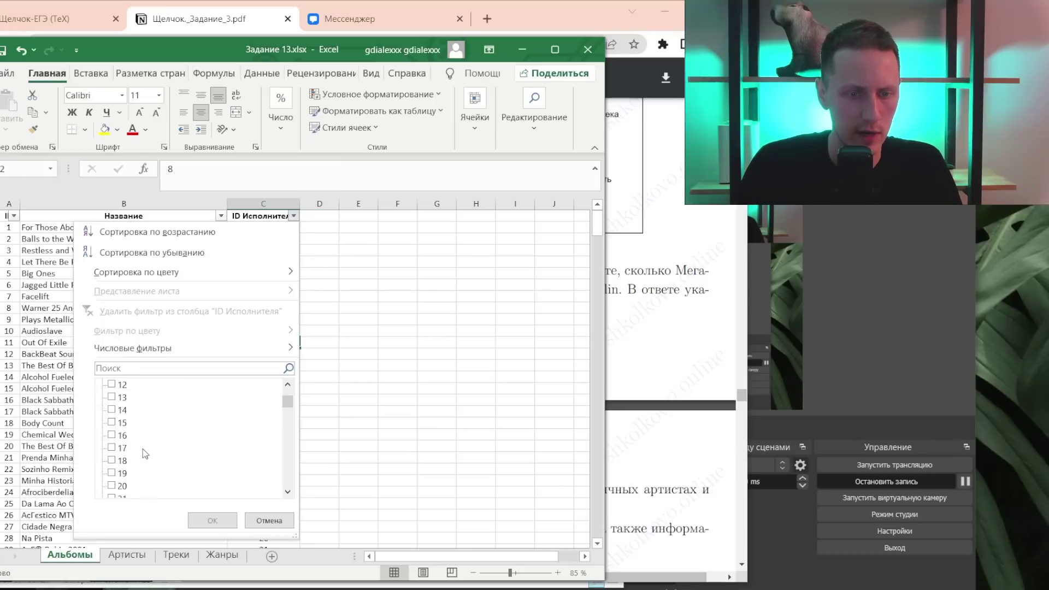
scroll(142, 447, down, 3)
scroll(132, 432, up, 2)
click(113, 397)
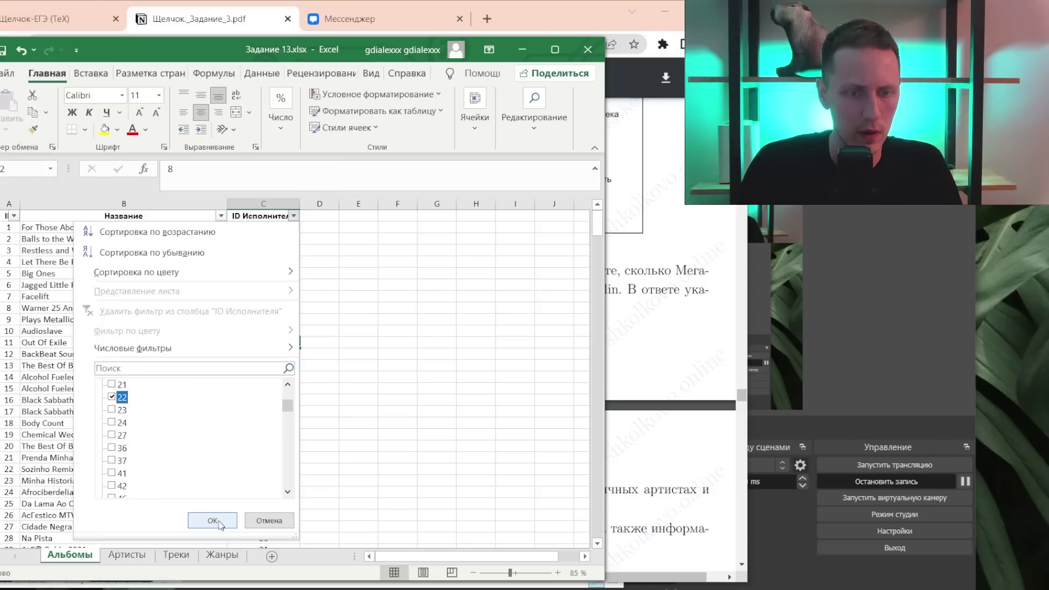
click(218, 520)
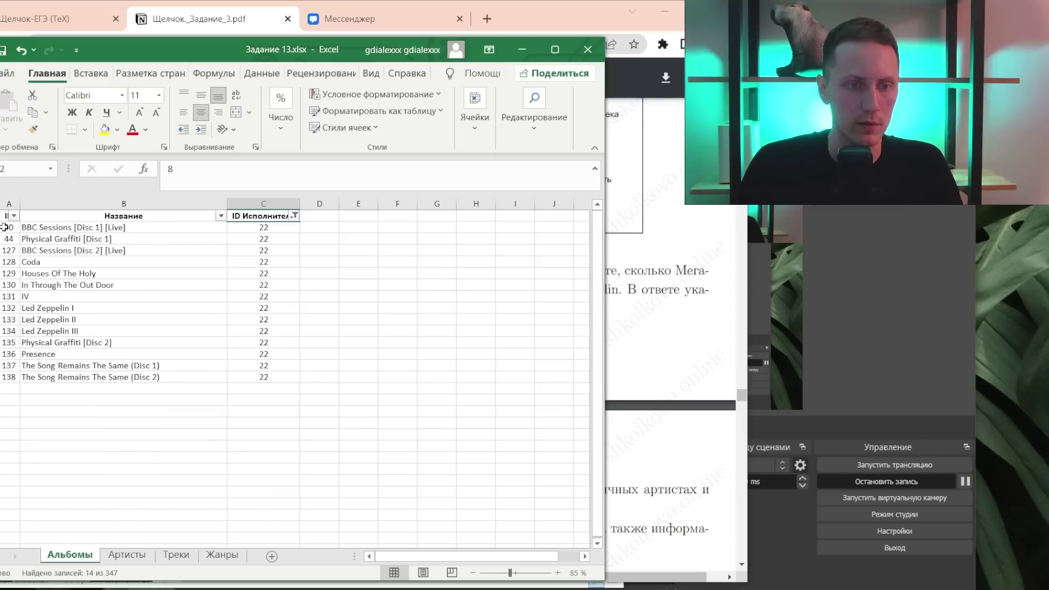
- Select the filtered album table including its header row
drag(4, 227, 269, 377)
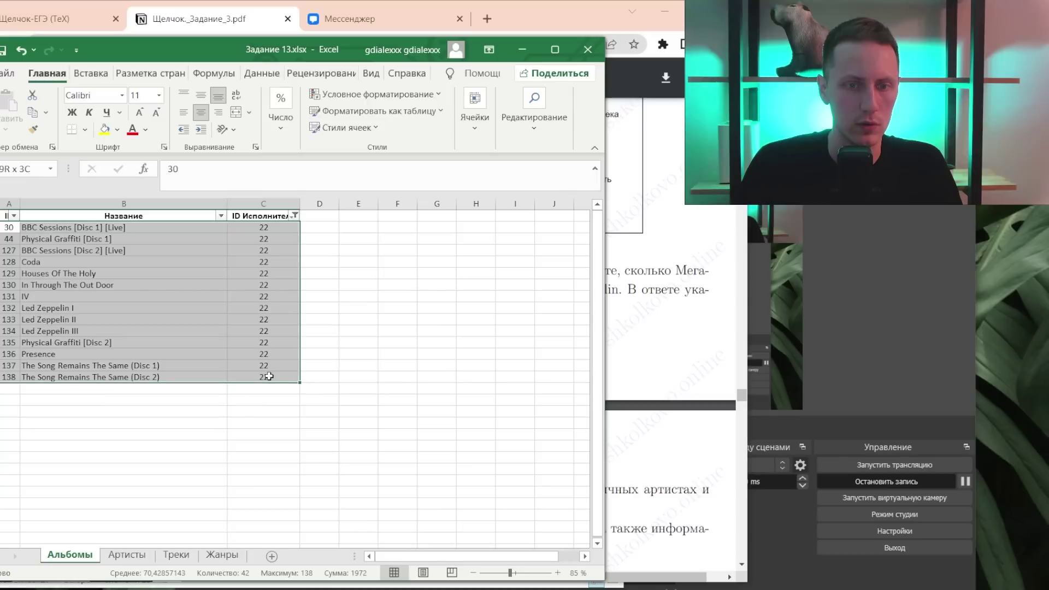
click(411, 353)
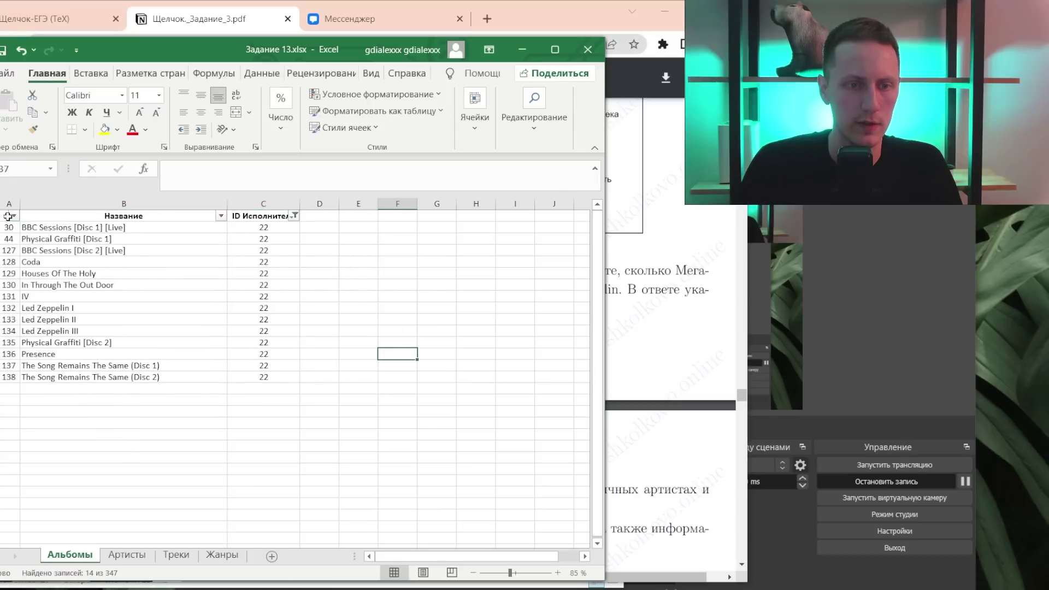
drag(8, 216, 254, 378)
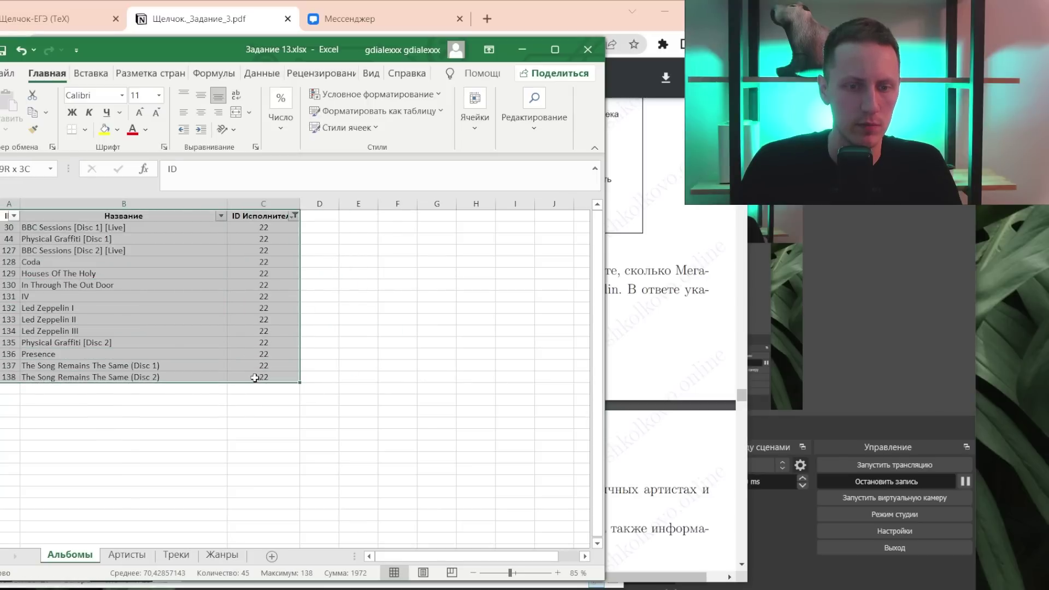
- Copy the filtered albums into a new sheet and name it Led
key(ctrl+c)
key(shift+F11)
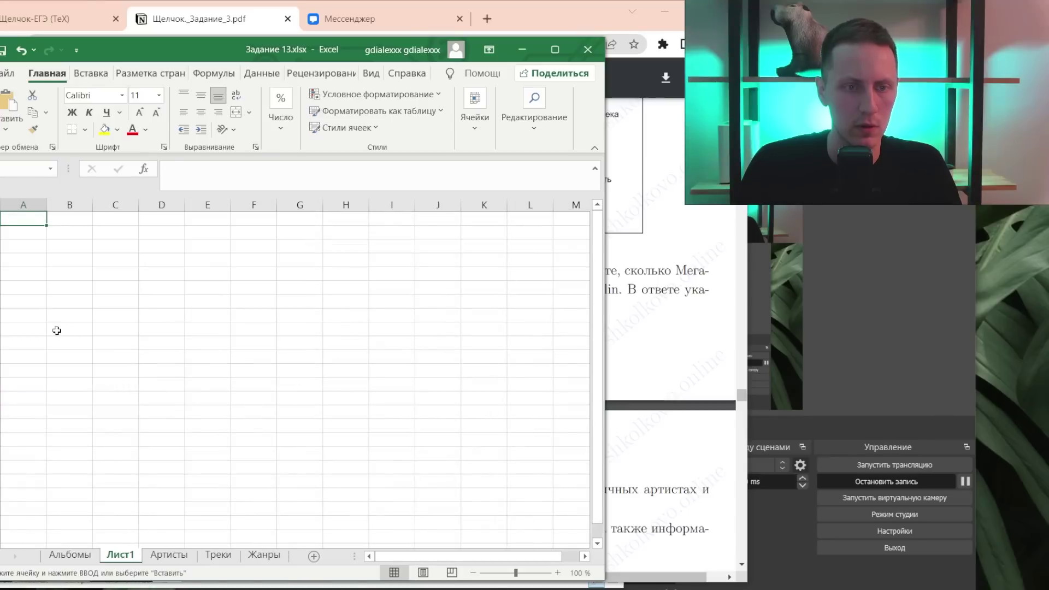
key(ctrl+v)
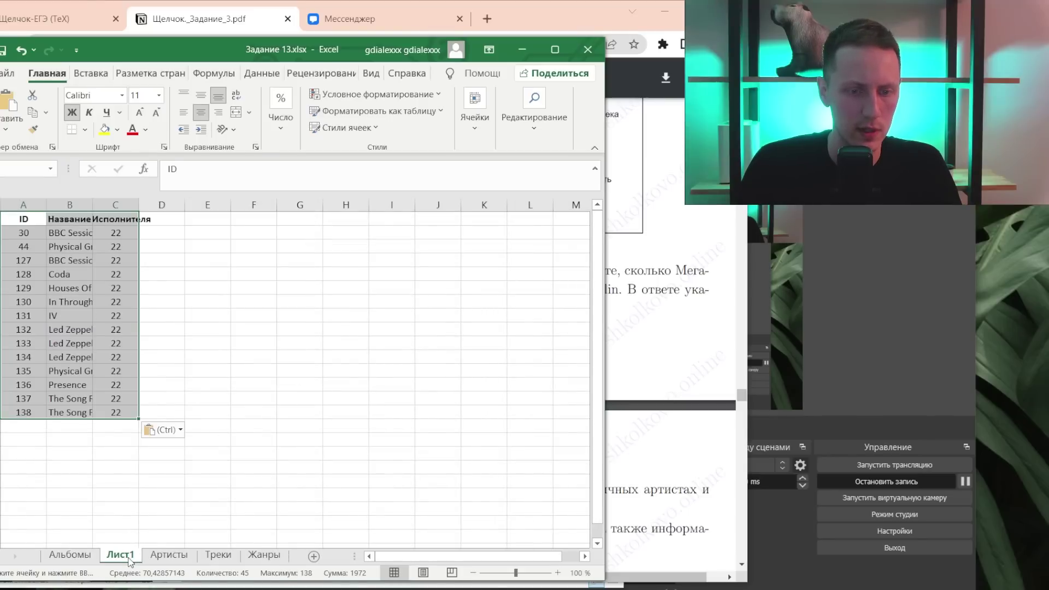
double_click(127, 556)
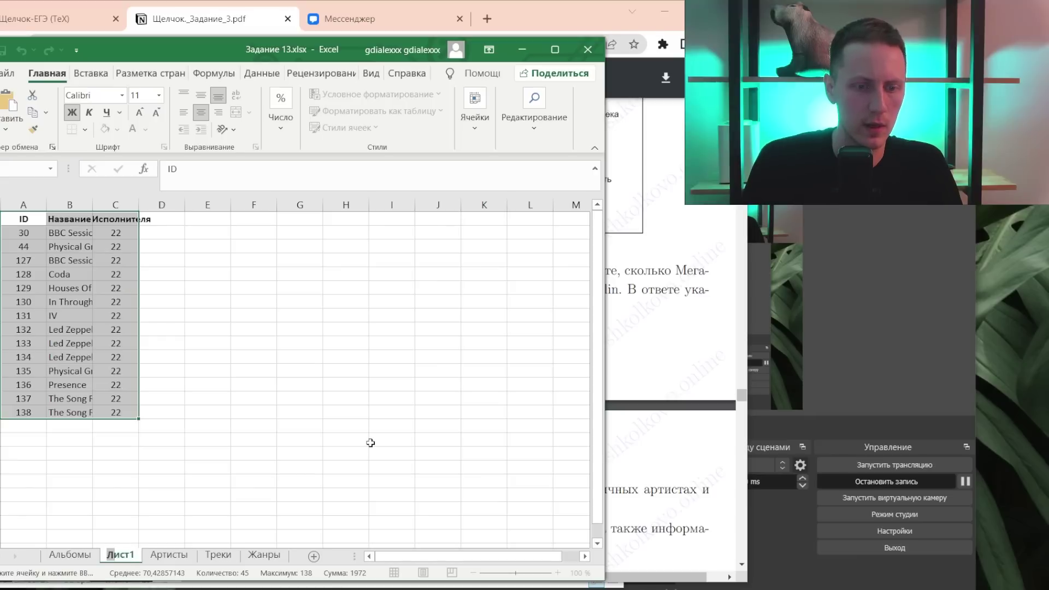
text(Ду)
key(super+space)
text(Led)
key(Return)
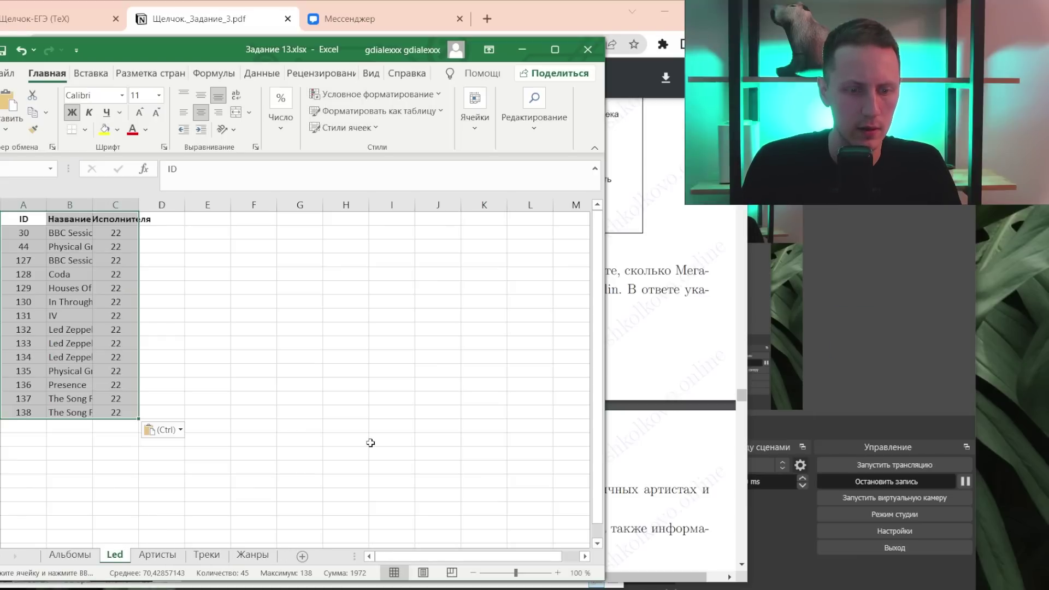
- Widen columns B and C on the Led sheet to fit the headers and album titles
drag(139, 204, 170, 208)
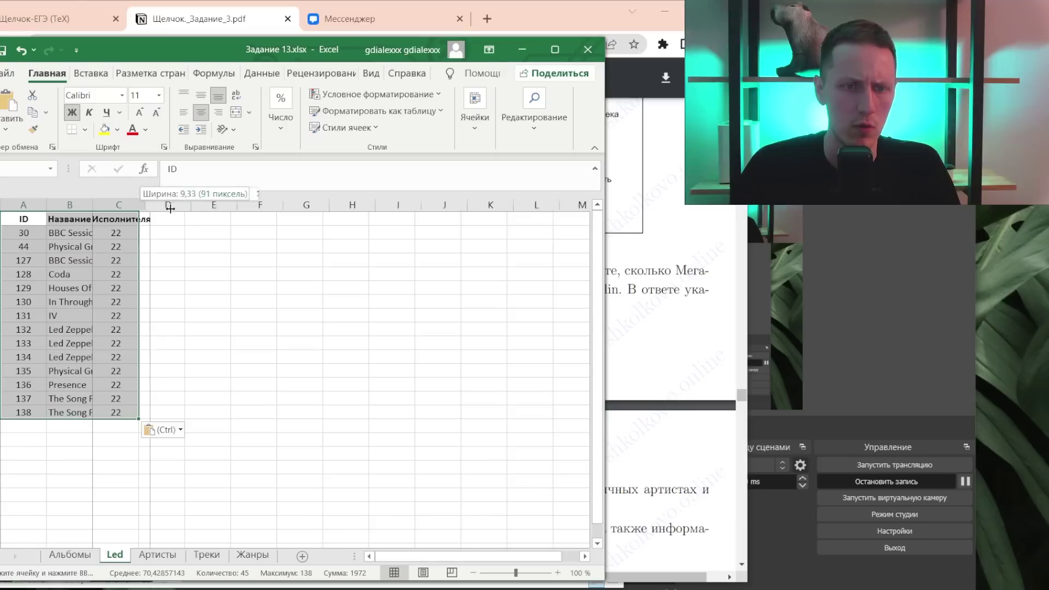
drag(93, 205, 127, 205)
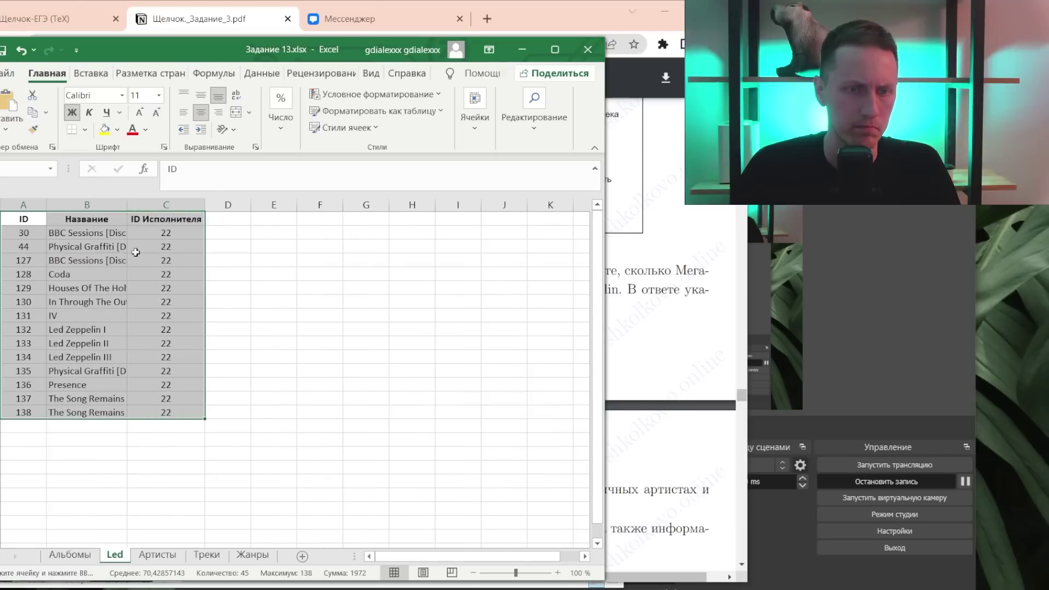
click(3, 238)
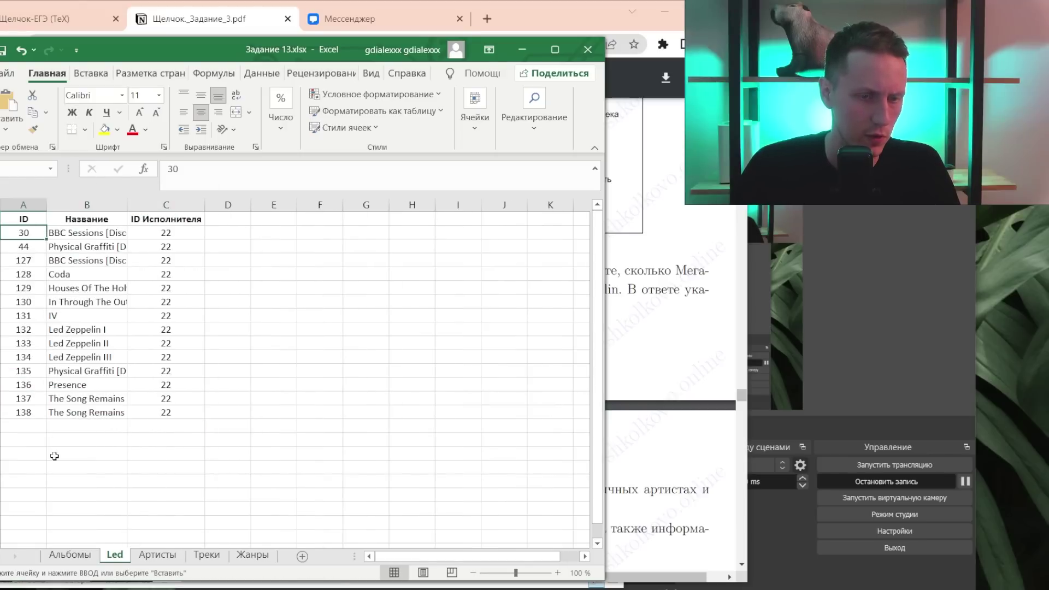
click(207, 554)
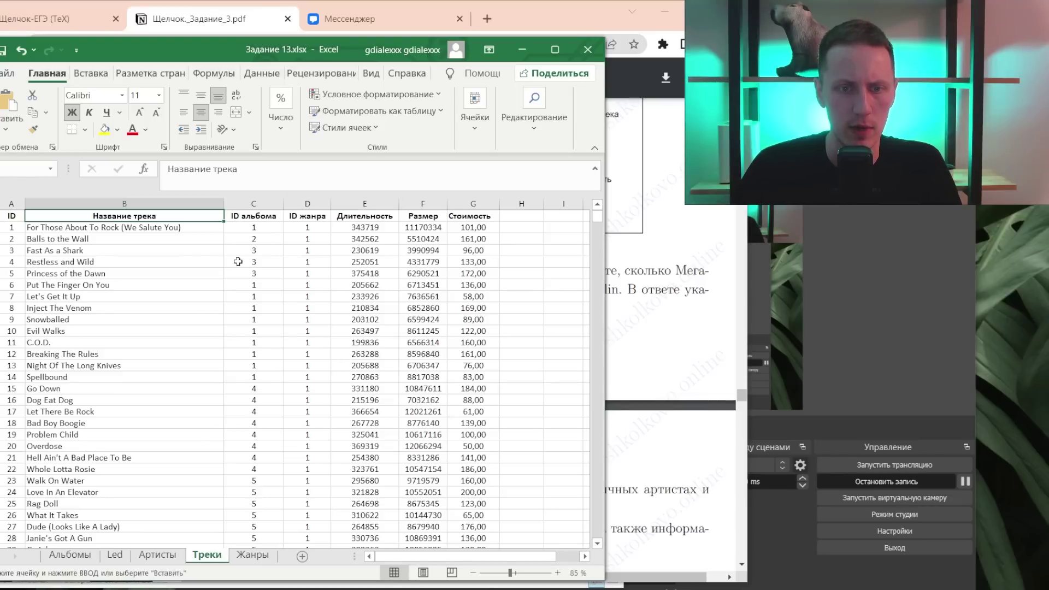
click(111, 558)
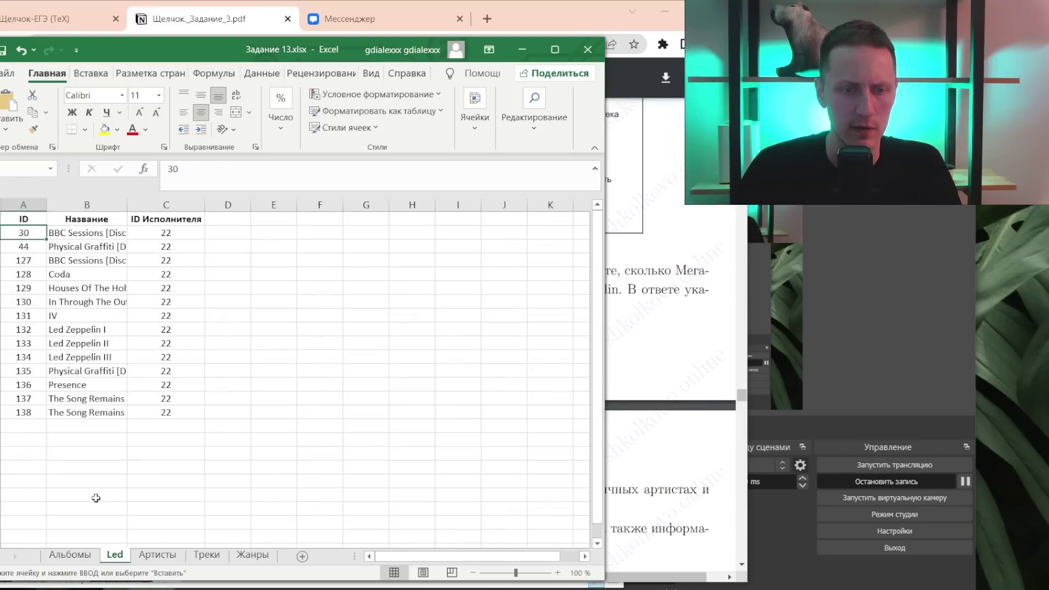
- On the Треки sheet, label column H as 'Альбом LED?' in H1
click(207, 555)
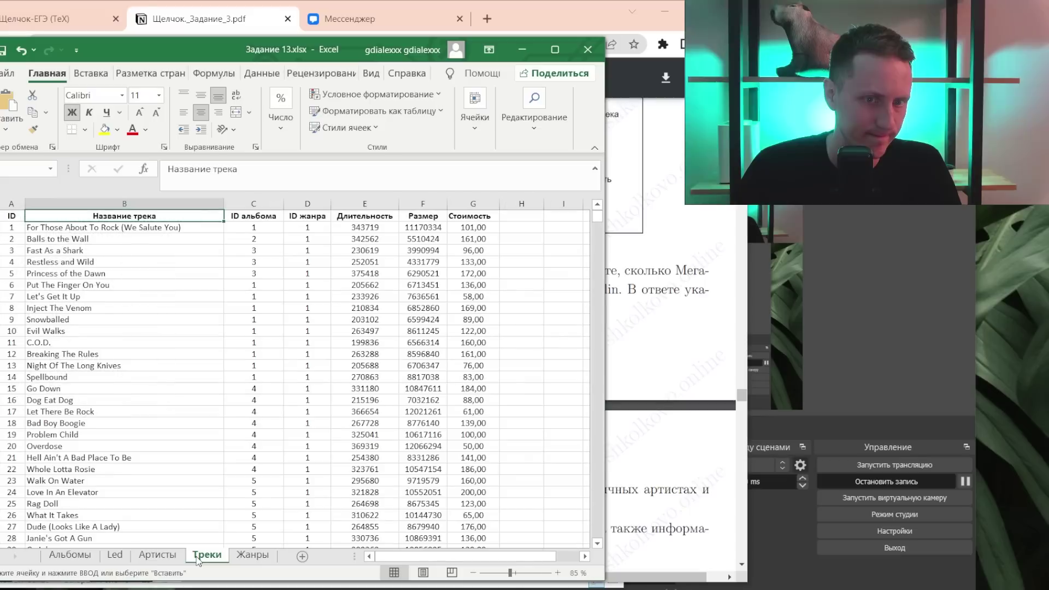
click(510, 220)
click(70, 555)
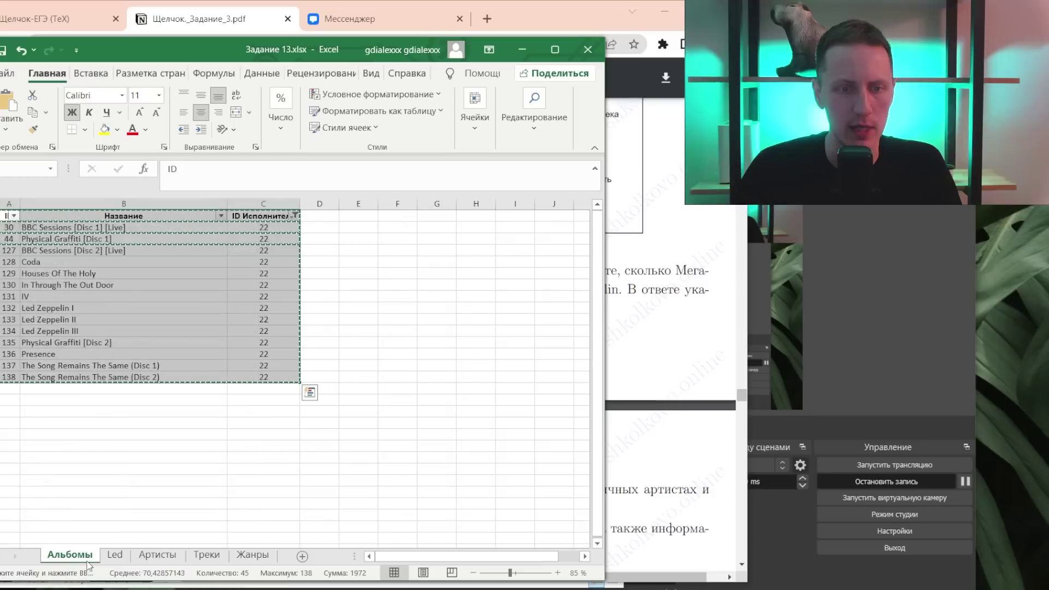
click(77, 282)
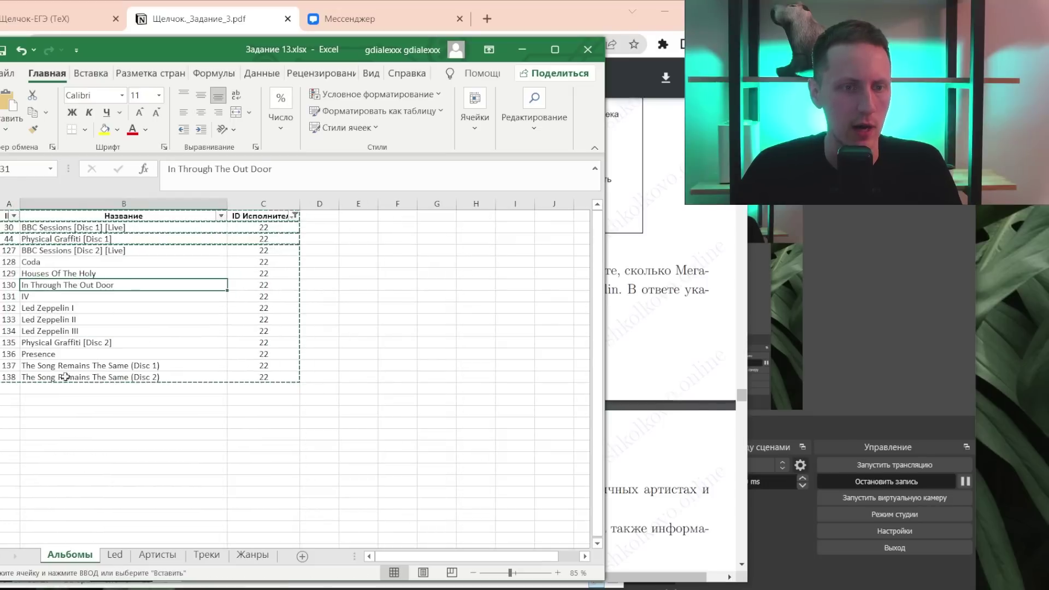
click(157, 555)
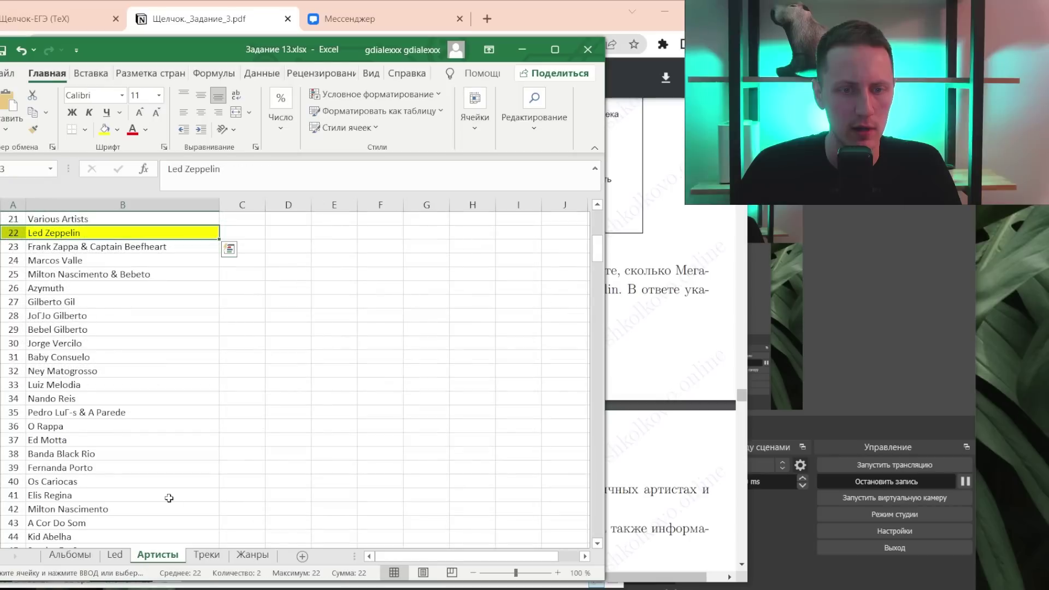
click(221, 557)
click(117, 557)
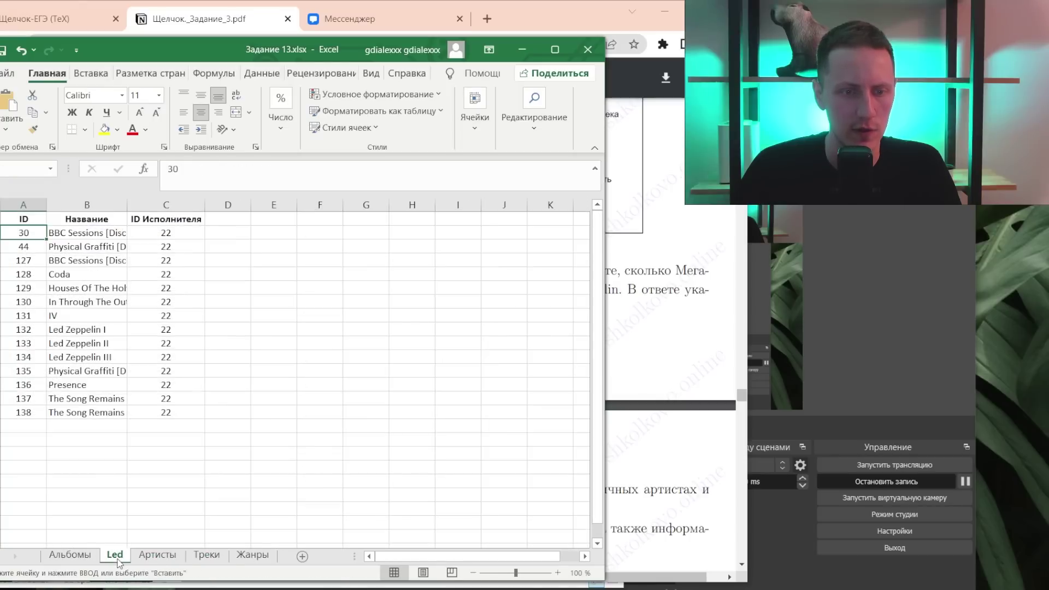
click(206, 554)
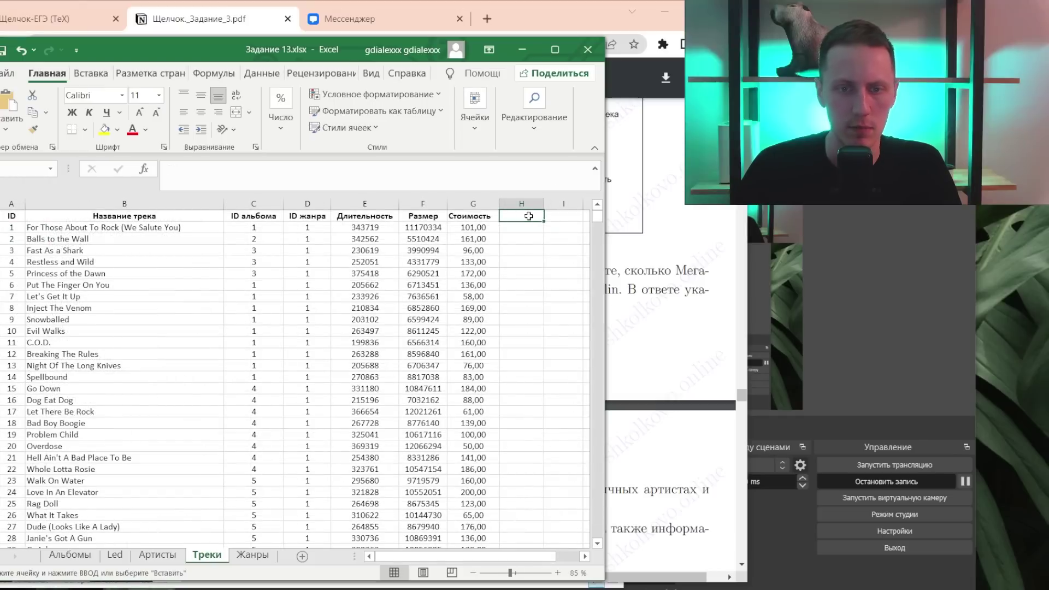
text(=)
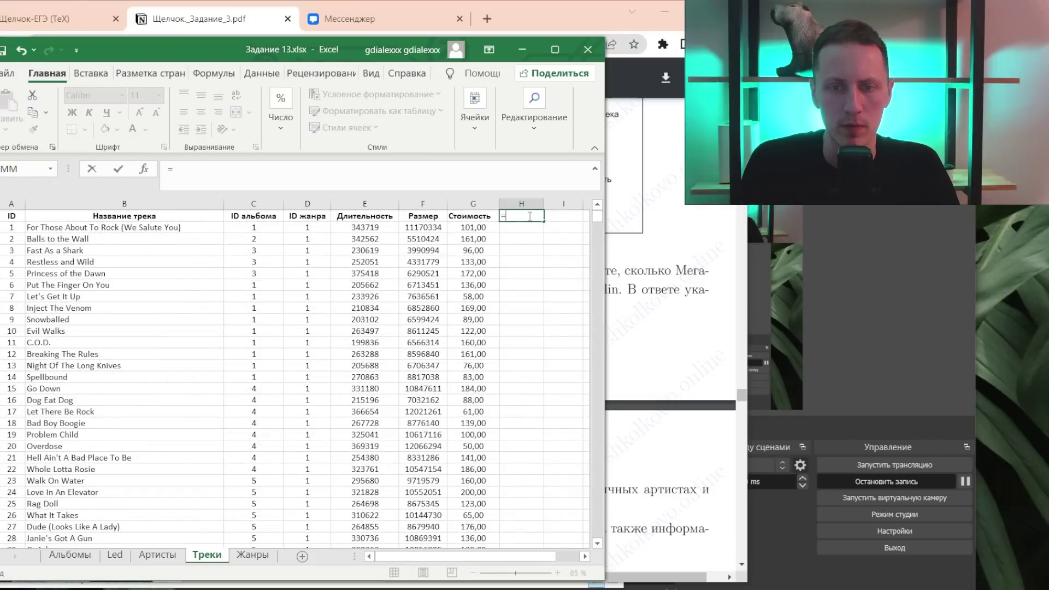
text(Альбом)
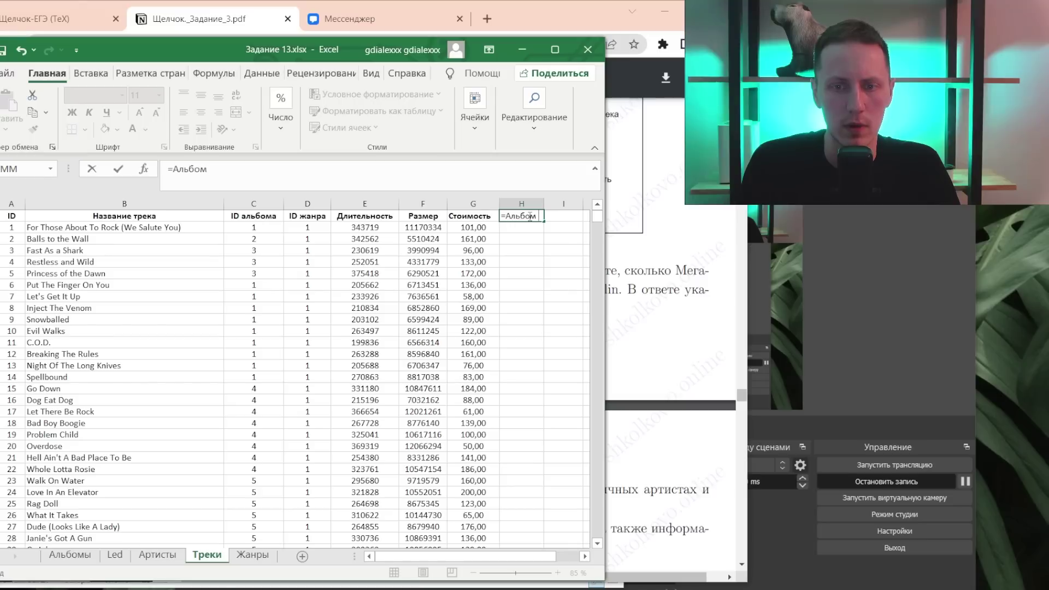
text( LED?)
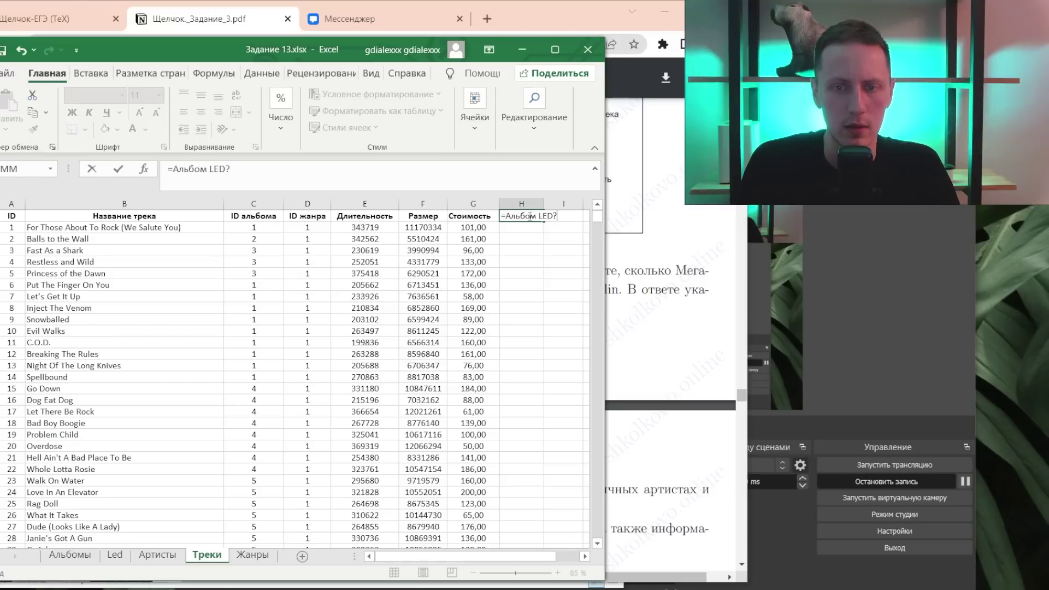
key(Return)
click(529, 216)
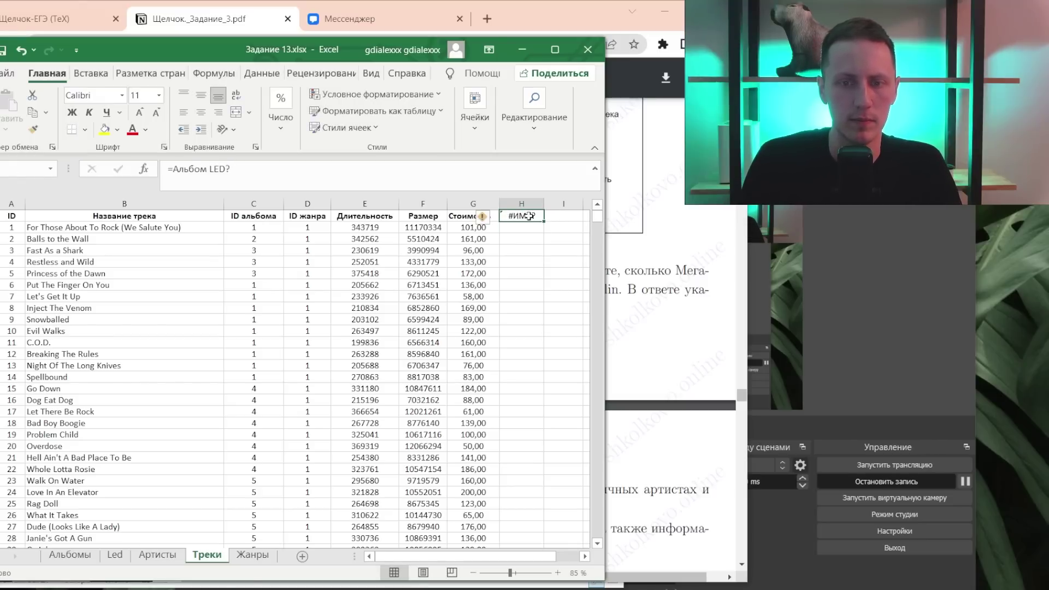
text(Fk)
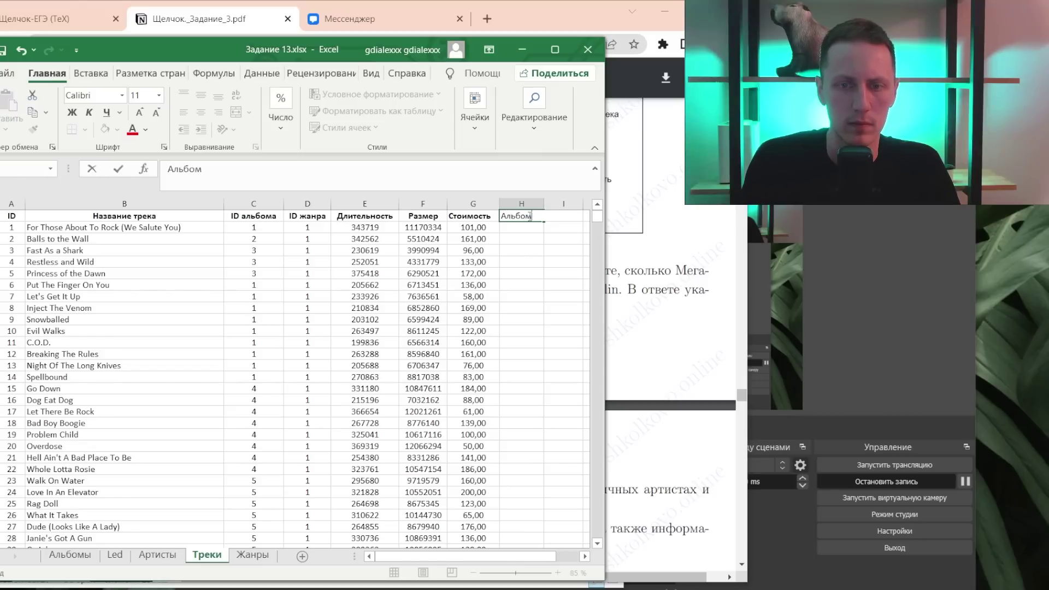
text(LED?)
key(Return)
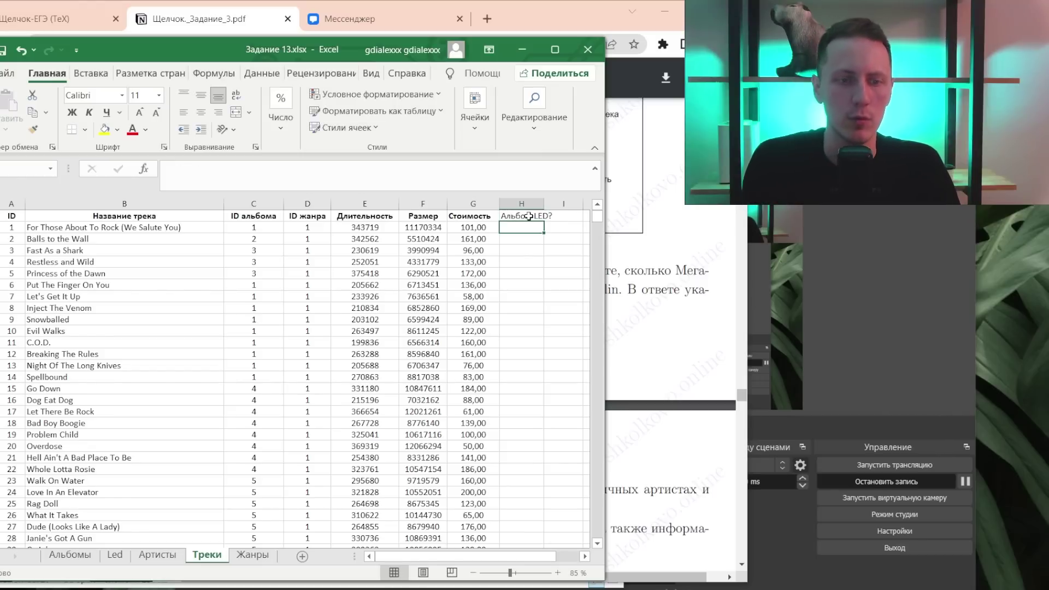
- In H2 build the lookup ВПР of C2 in Led!A$1:C$15, returning column 3
text(=)
key(BackSpace)
text(В)
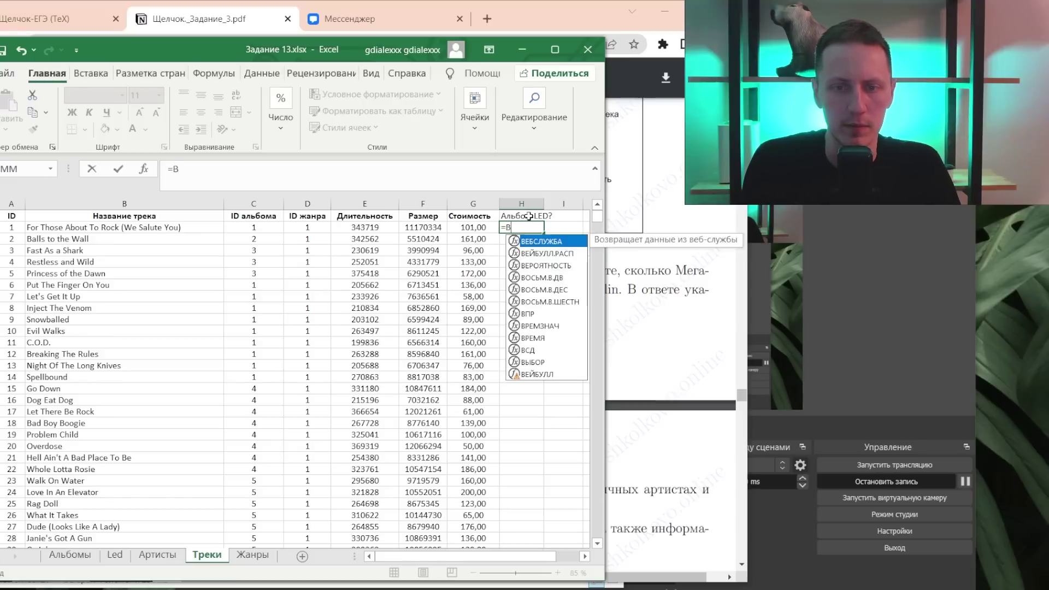
text(ПР(C2;)
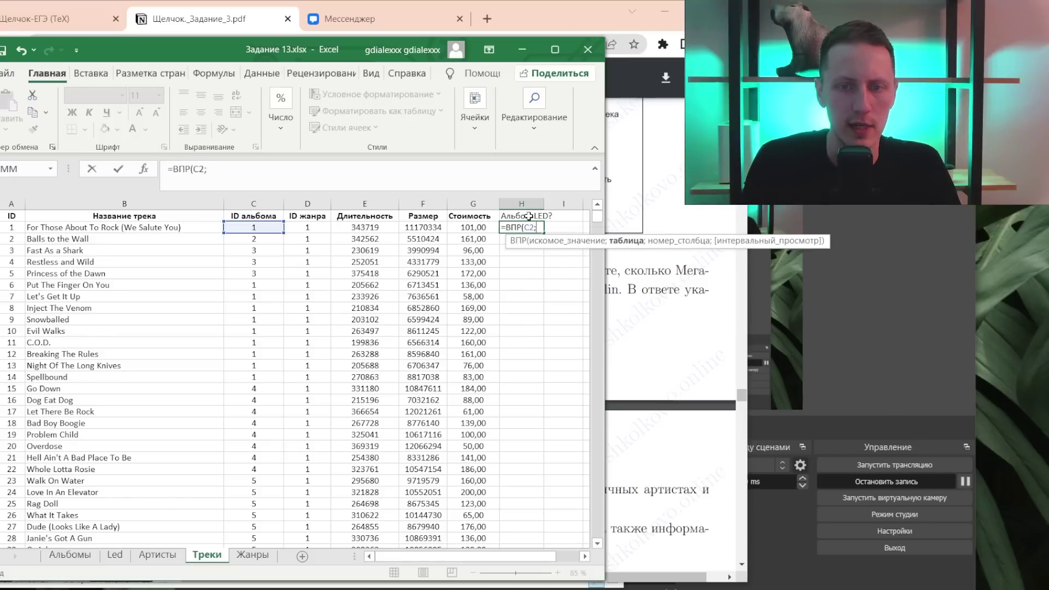
click(114, 555)
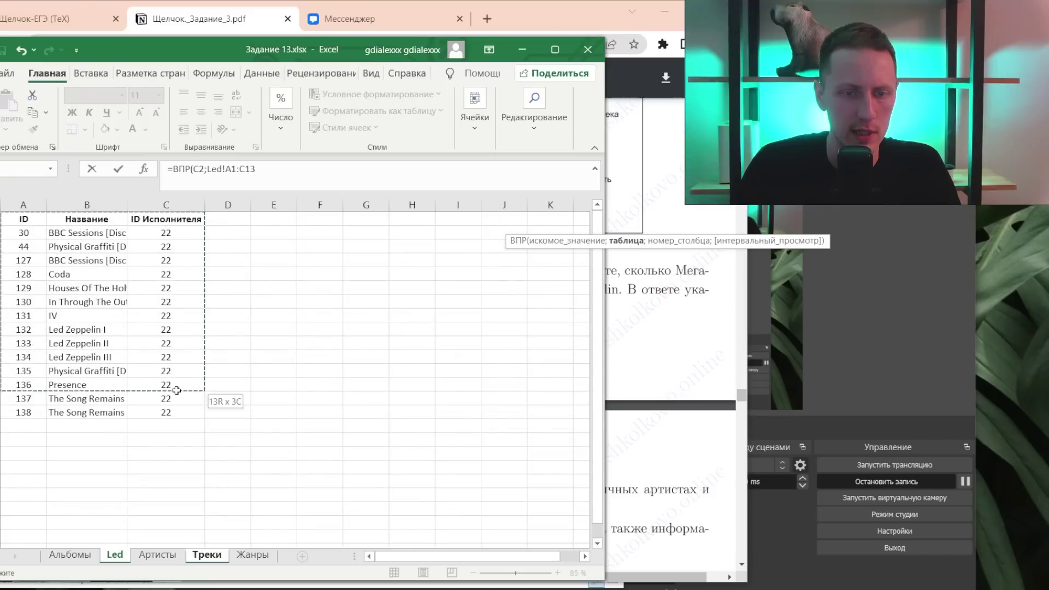
drag(20, 219, 166, 412)
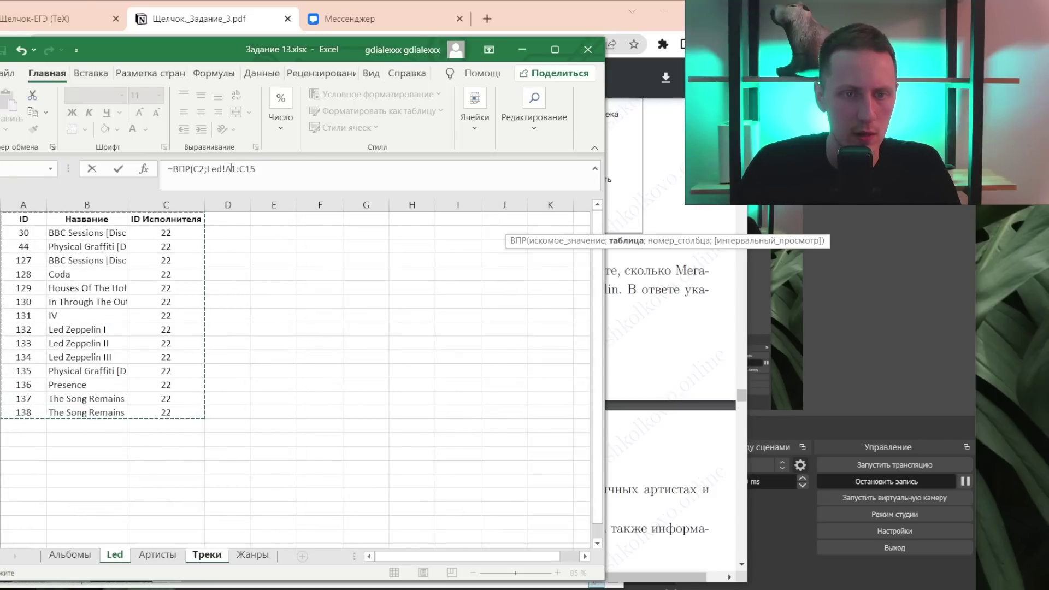
click(231, 168)
text($)
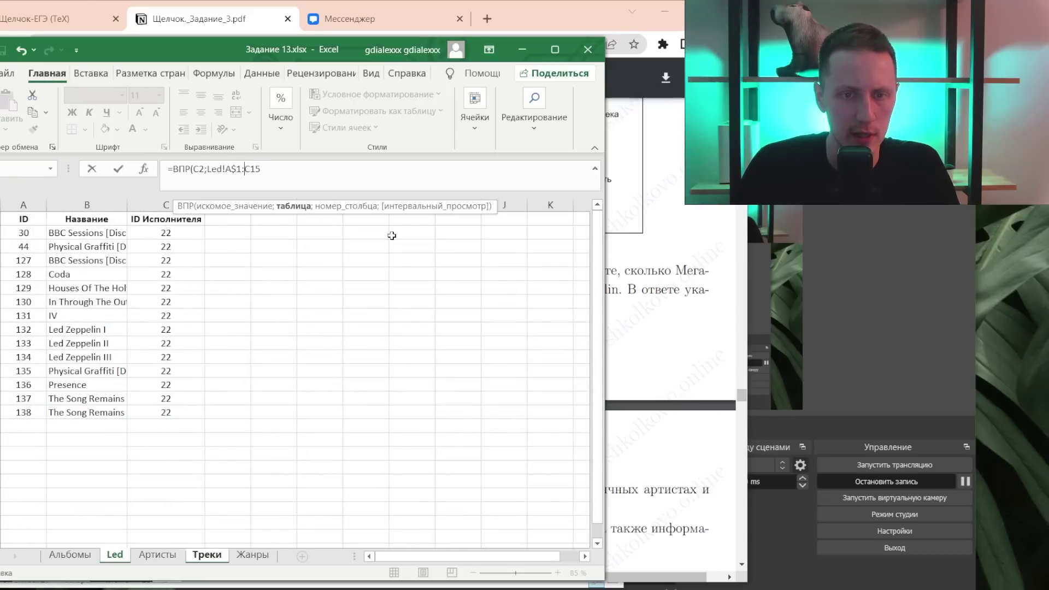
text(;)
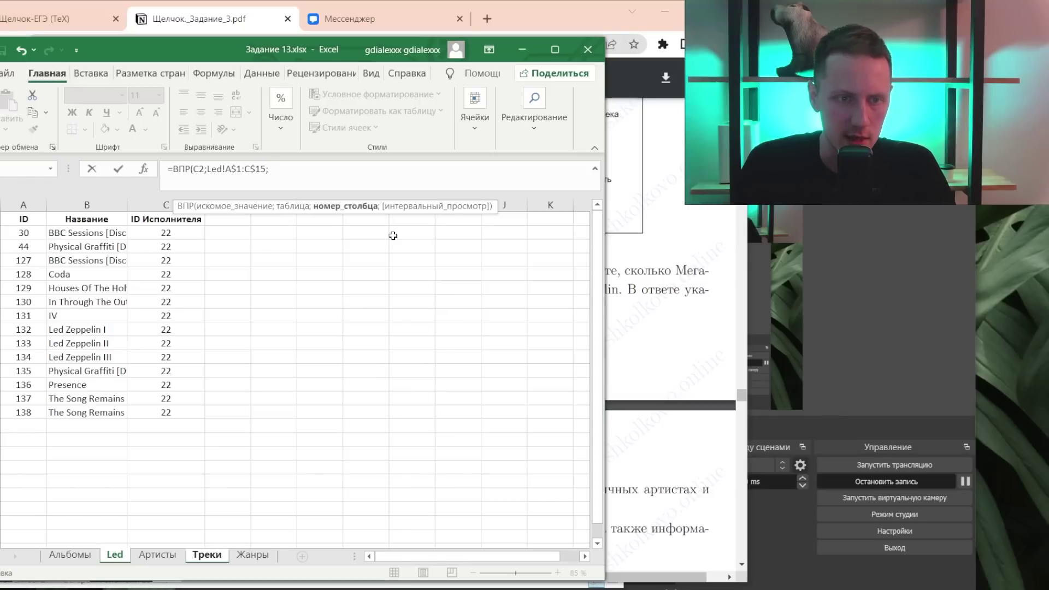
text(3;)
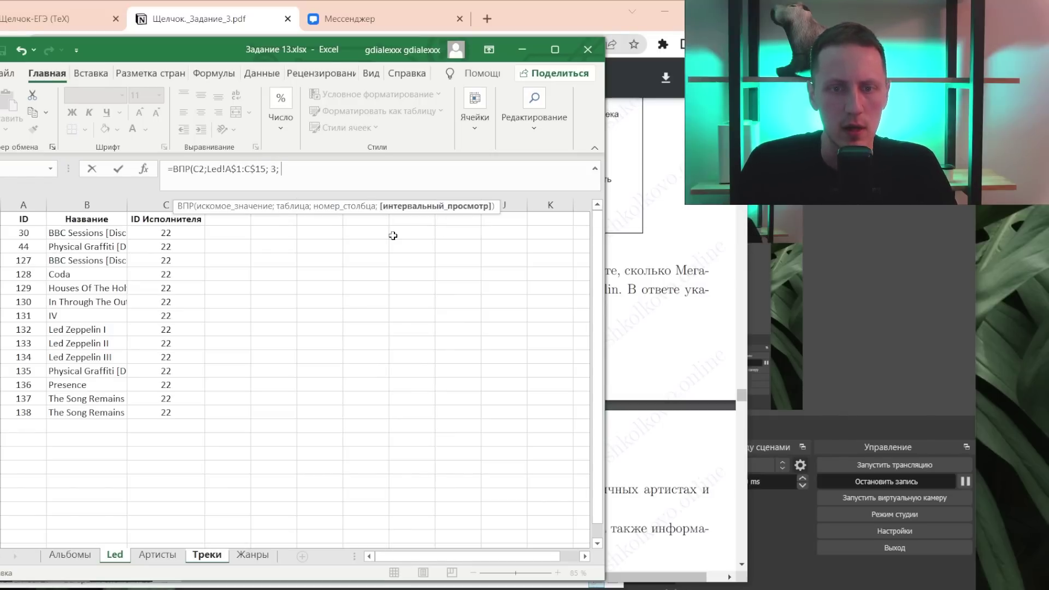
text( 0)
- Commit the lookup in H2 and copy it down column H to row 3504
key(Return)
key(Up)
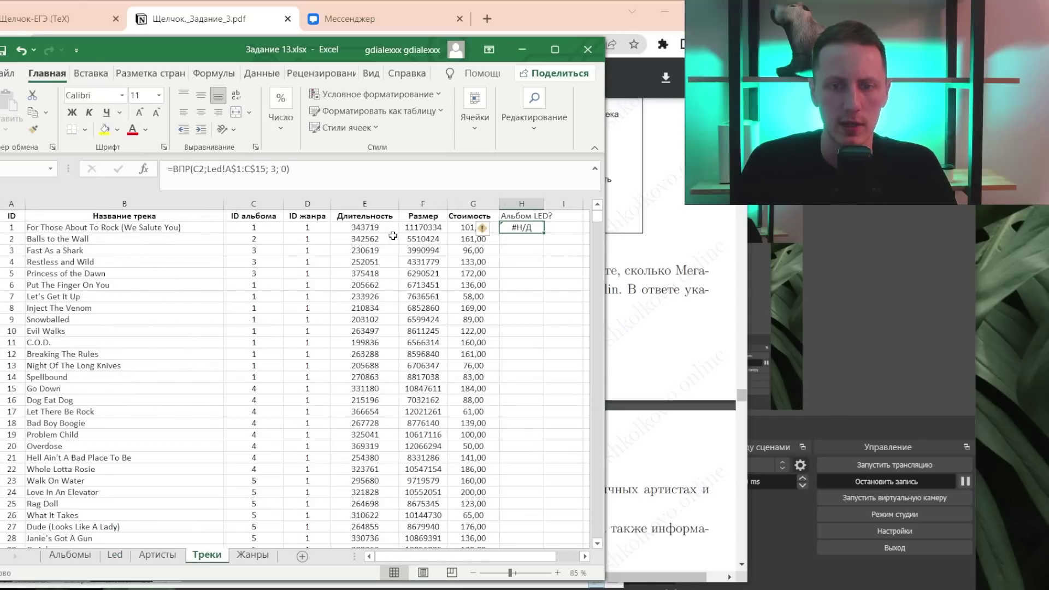
key(ctrl+c)
key(Left)
key(ctrl+Down)
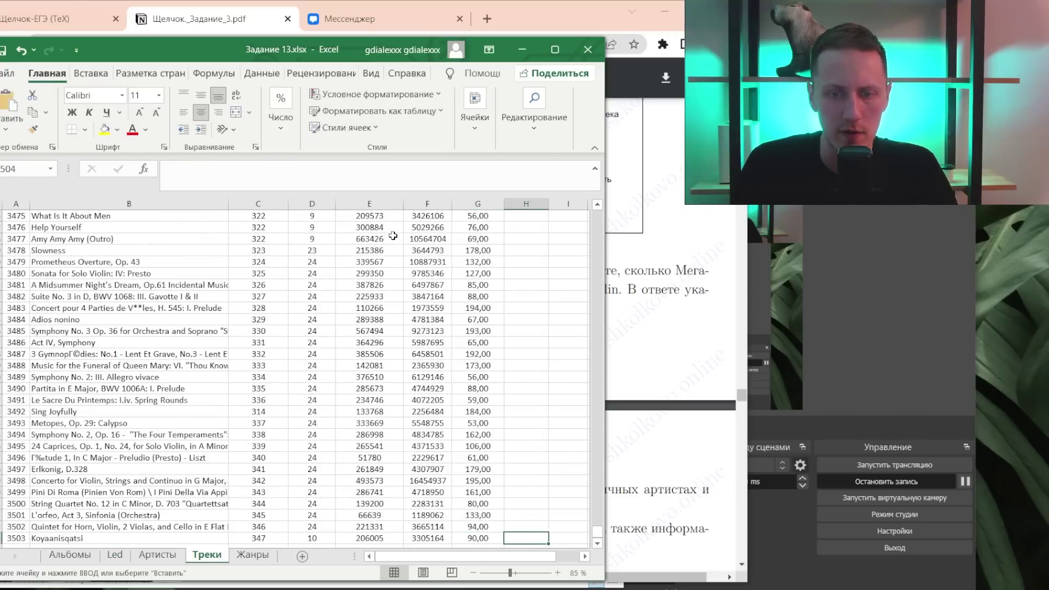
key(Right)
key(ctrl+shift+Up)
key(ctrl+v)
key(ctrl+Down)
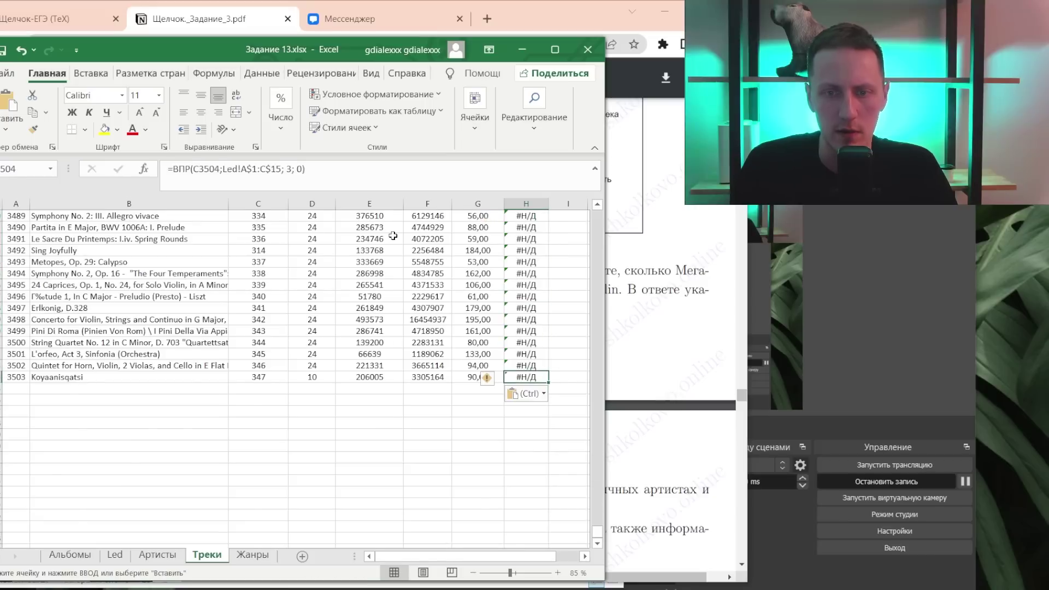
key(ctrl+Up)
key(Down)
key(Escape)
- Scroll down and verify the copied lookup formulas in column H
scroll(516, 323, down, 15)
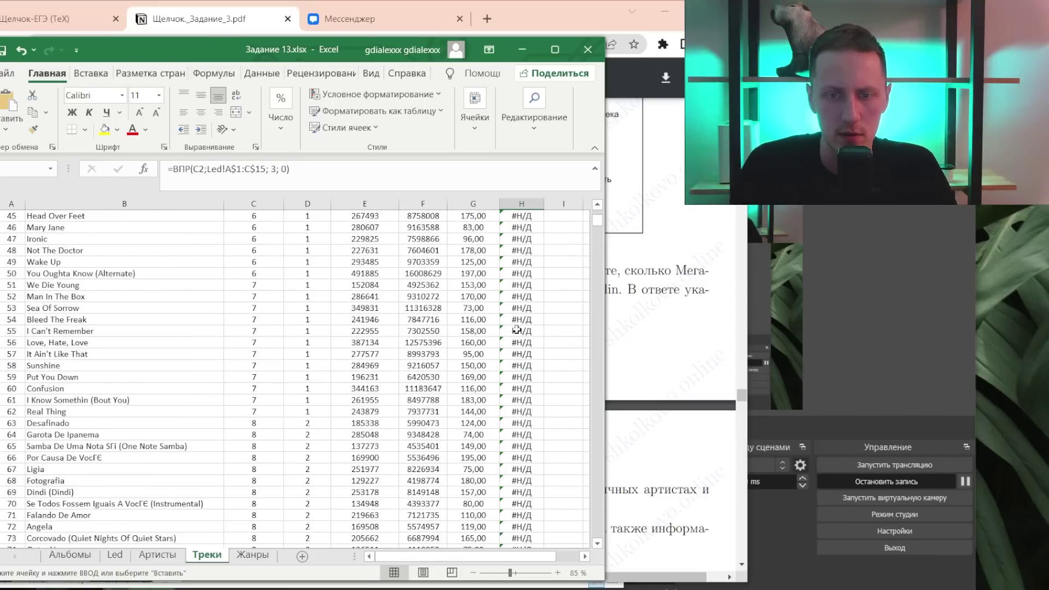
scroll(516, 323, down, 15)
scroll(516, 324, down, 8)
scroll(557, 284, down, 6)
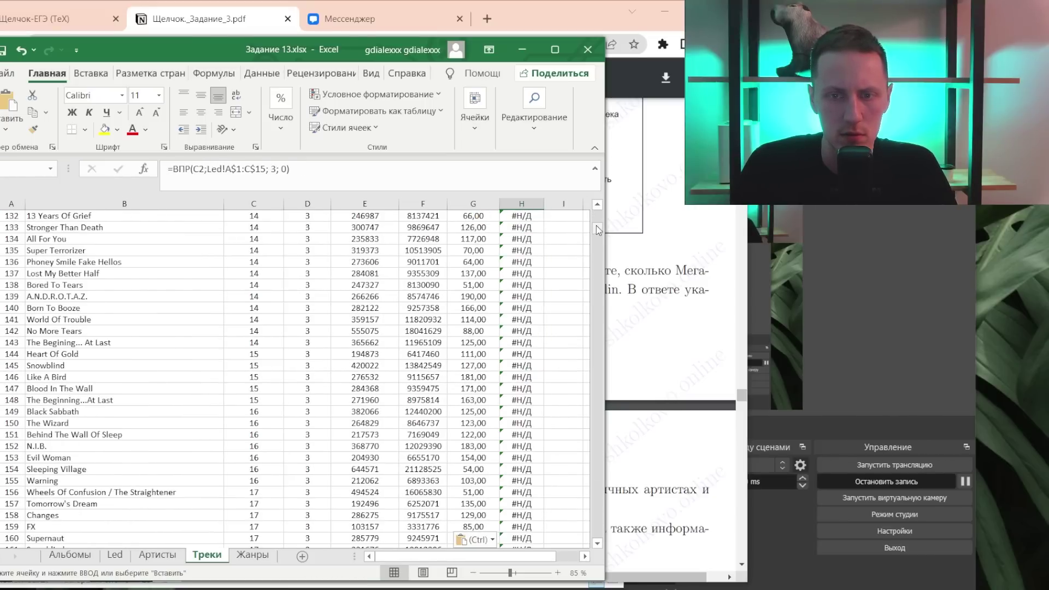
drag(597, 229, 599, 291)
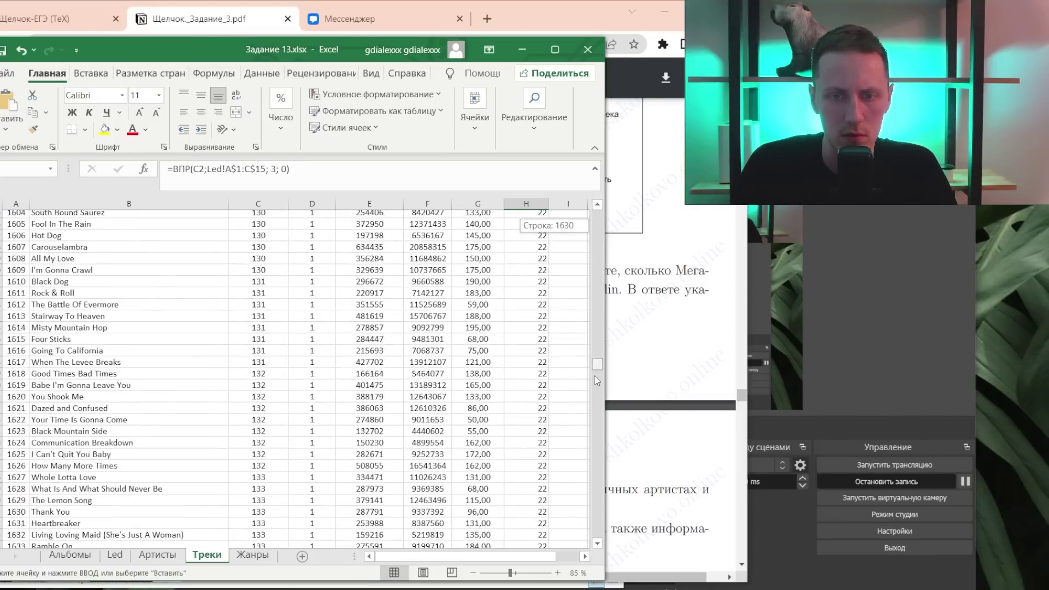
mouse_move(596, 343)
mouse_down()
mouse_move(597, 365)
mouse_move(608, 210)
mouse_up()
click(531, 321)
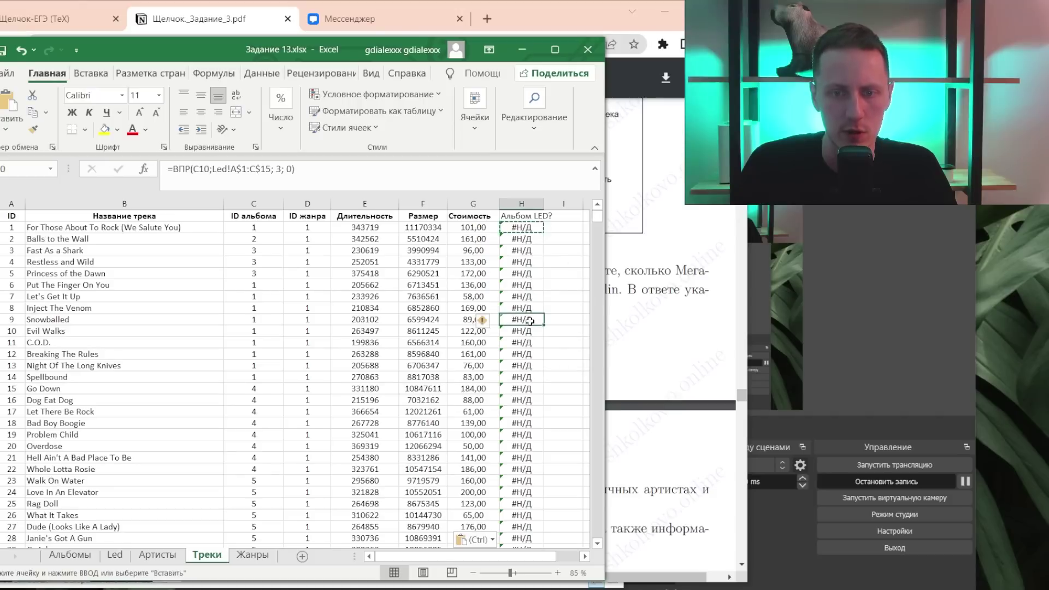
- Filter the track table to Альбом LED? = 22 (114 tracks) and select it
key(ctrl+shift+l)
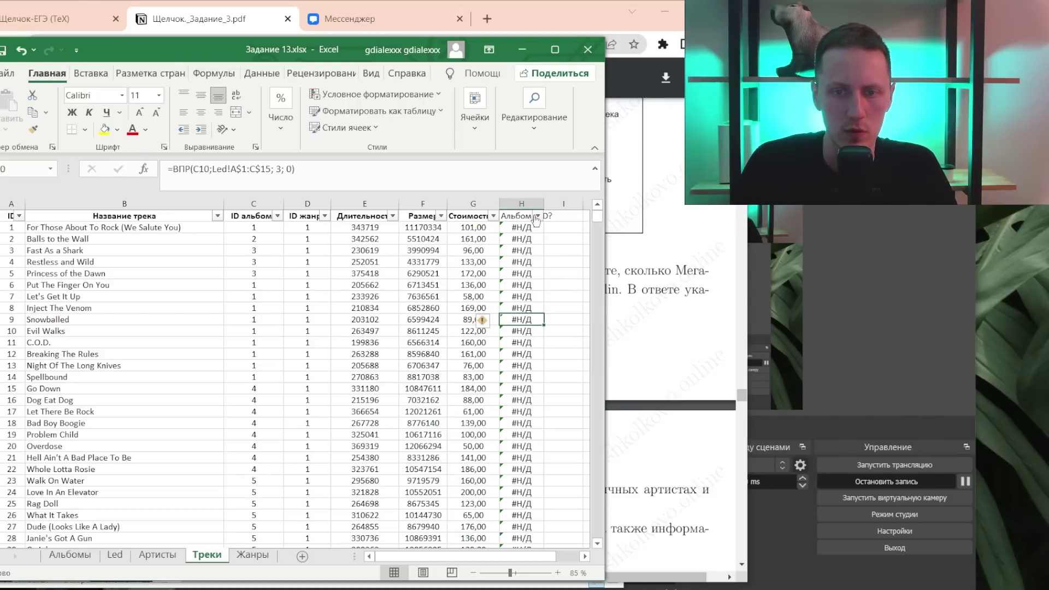
click(537, 217)
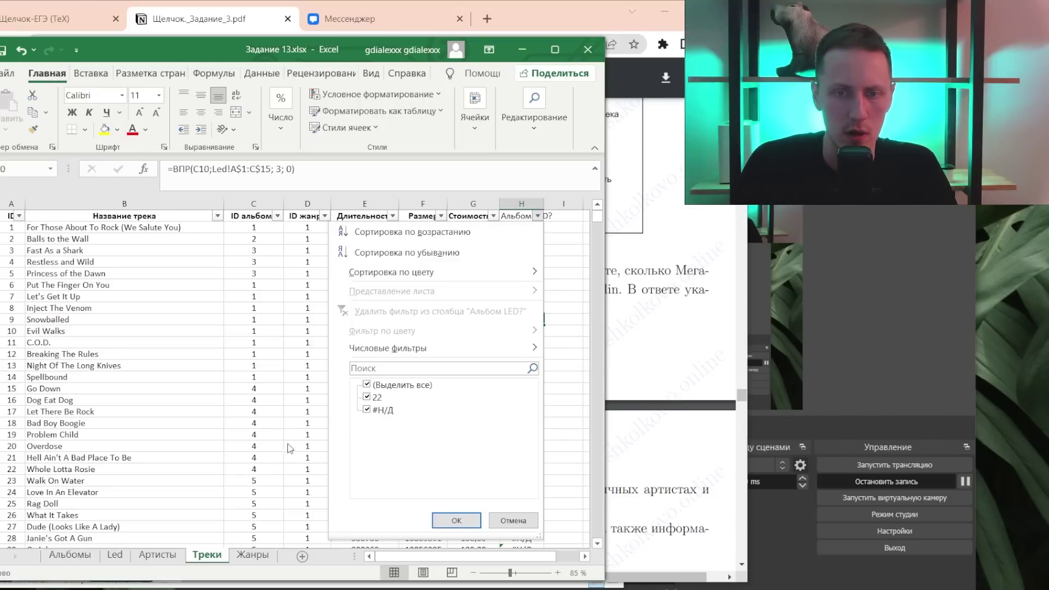
click(456, 520)
scroll(256, 306, down, 6)
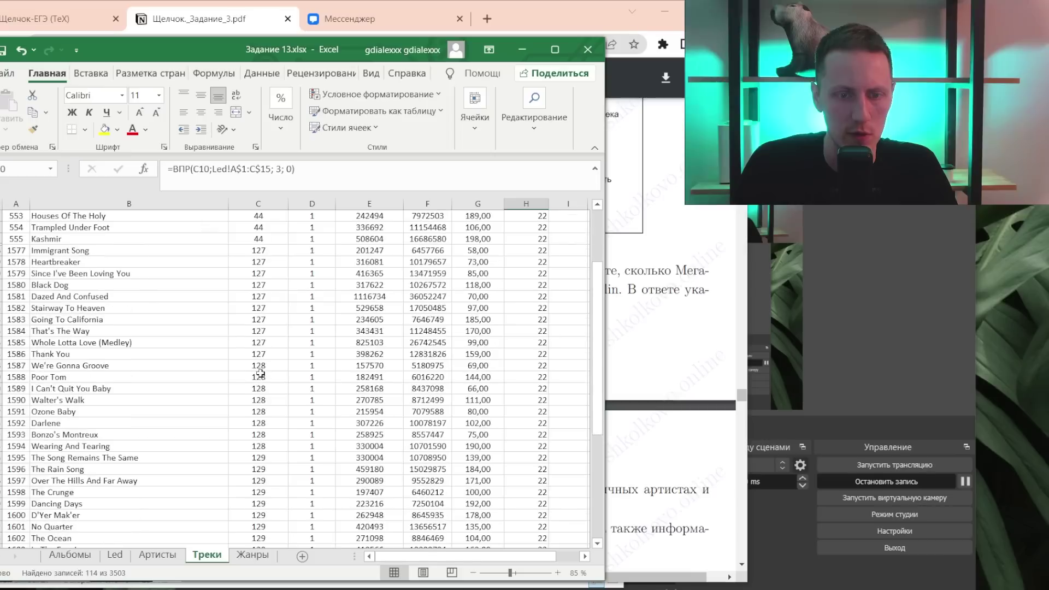
scroll(259, 372, down, 10)
scroll(261, 377, down, 10)
scroll(261, 380, down, 9)
scroll(261, 380, up, 7)
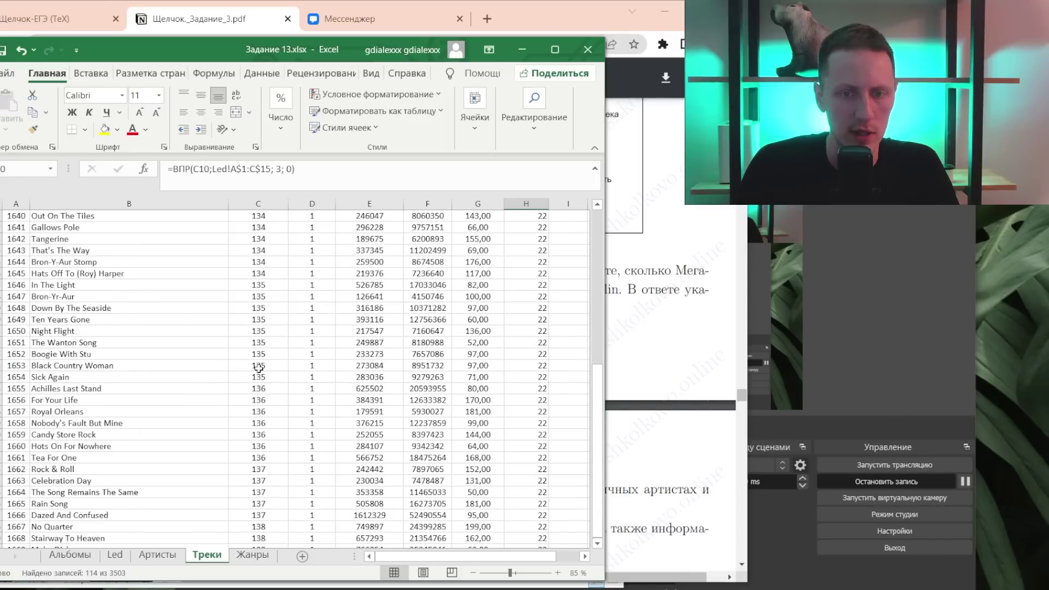
scroll(261, 377, up, 7)
scroll(260, 366, up, 15)
scroll(260, 360, up, 5)
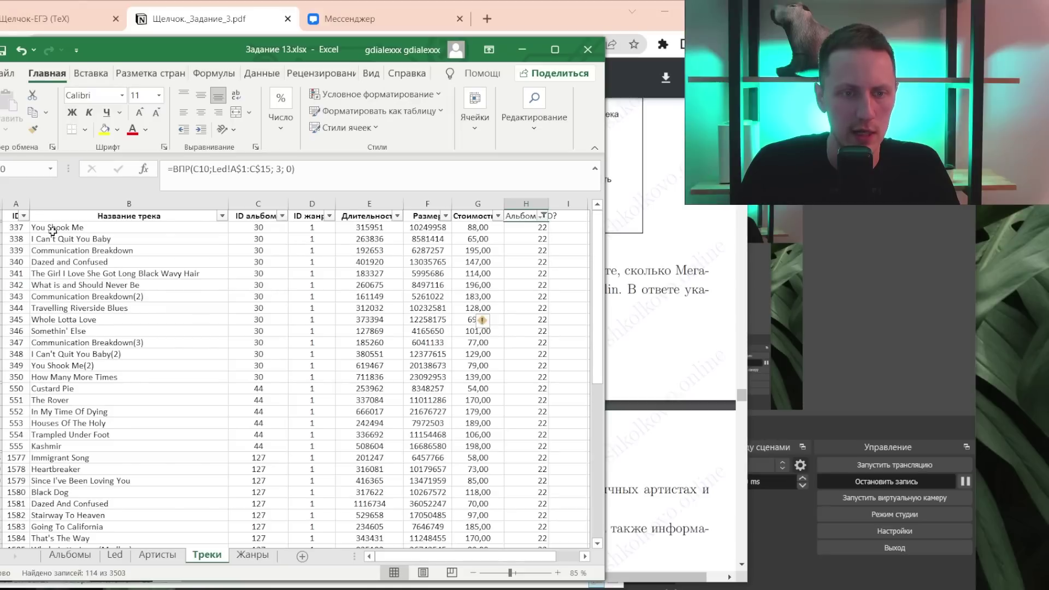
drag(12, 217, 550, 424)
- Paste the filtered tracks into a new sheet and clear the Альбом LED? column
key(ctrl+c)
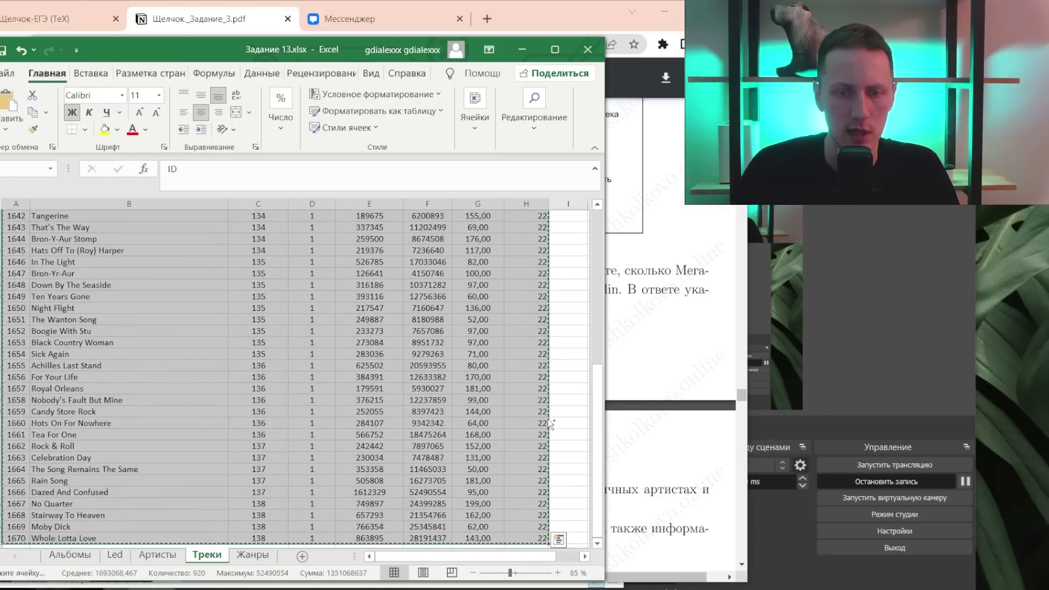
click(302, 555)
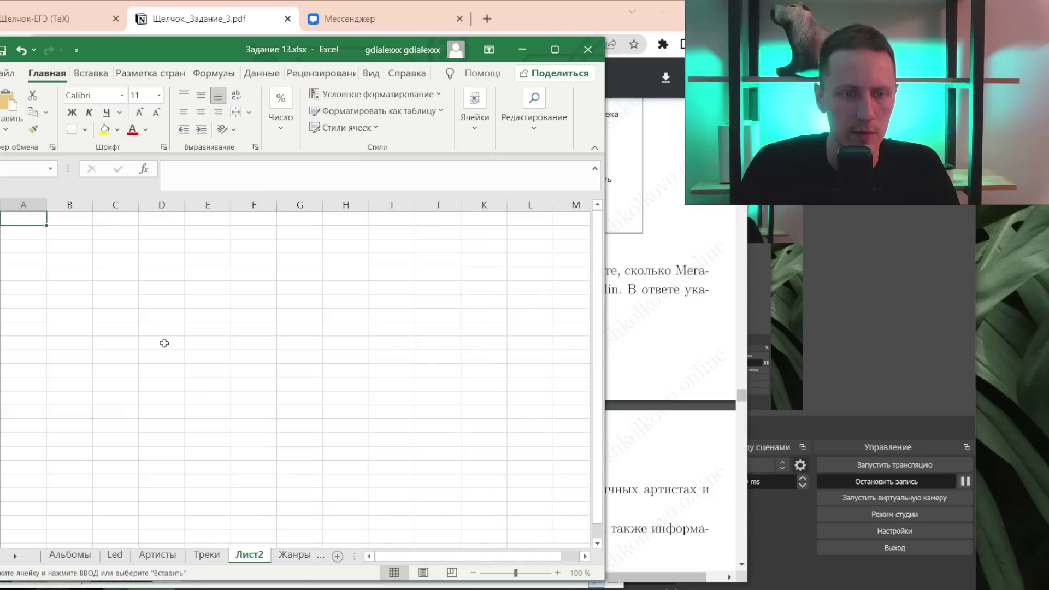
key(ctrl+v)
click(350, 205)
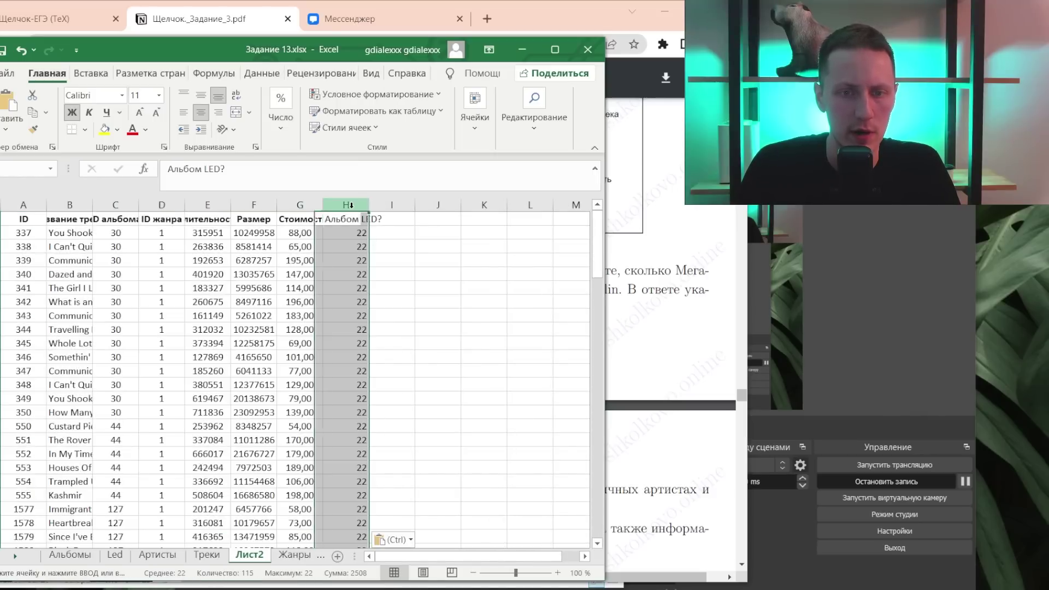
right_click(350, 204)
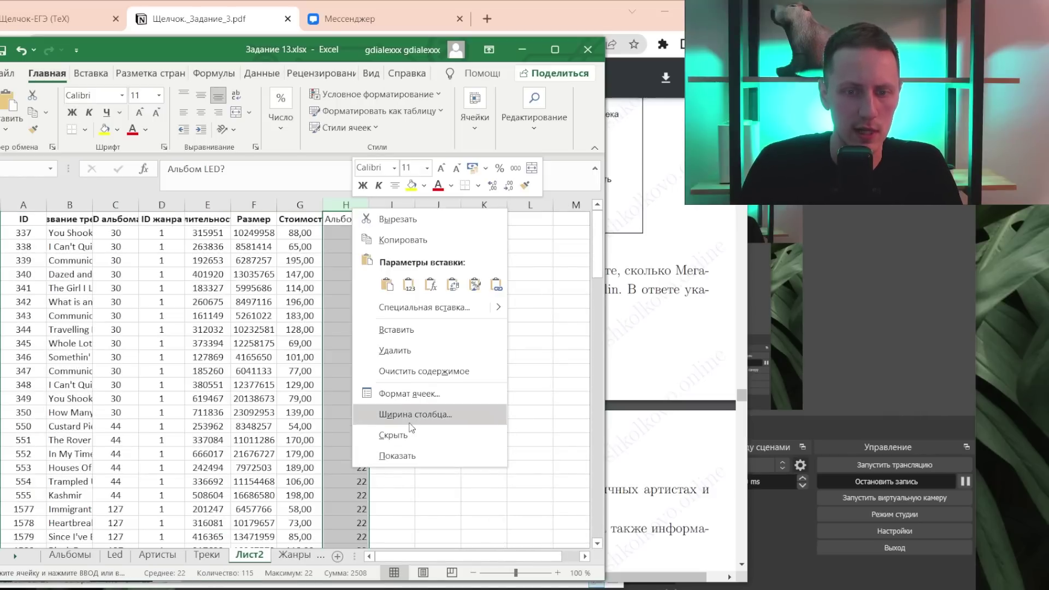
click(395, 357)
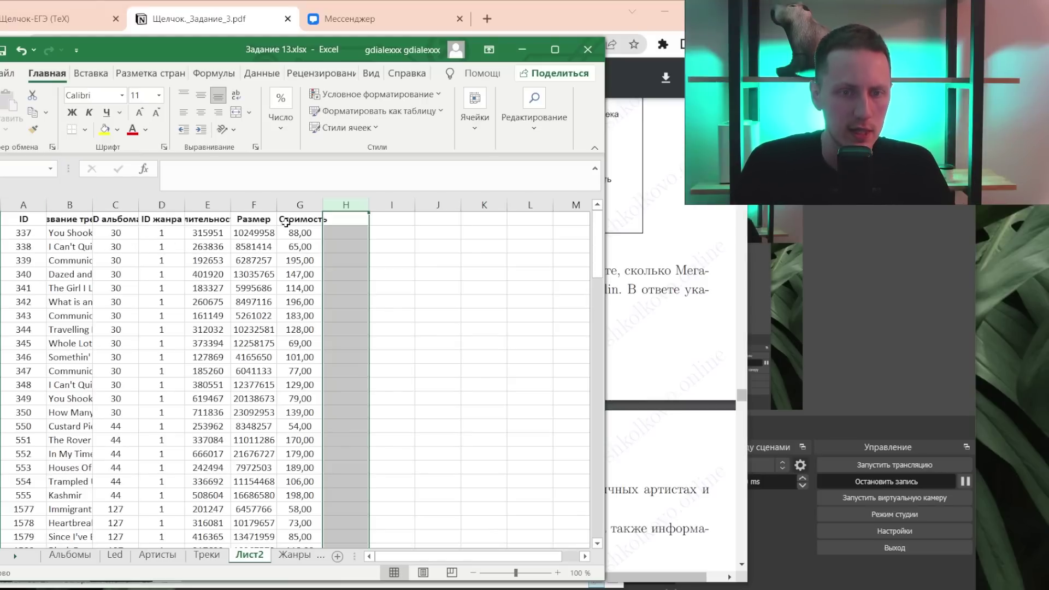
- Recheck the task wording and select the Стоимость, Длительность, ID жанра, Название трека and ID columns
click(624, 360)
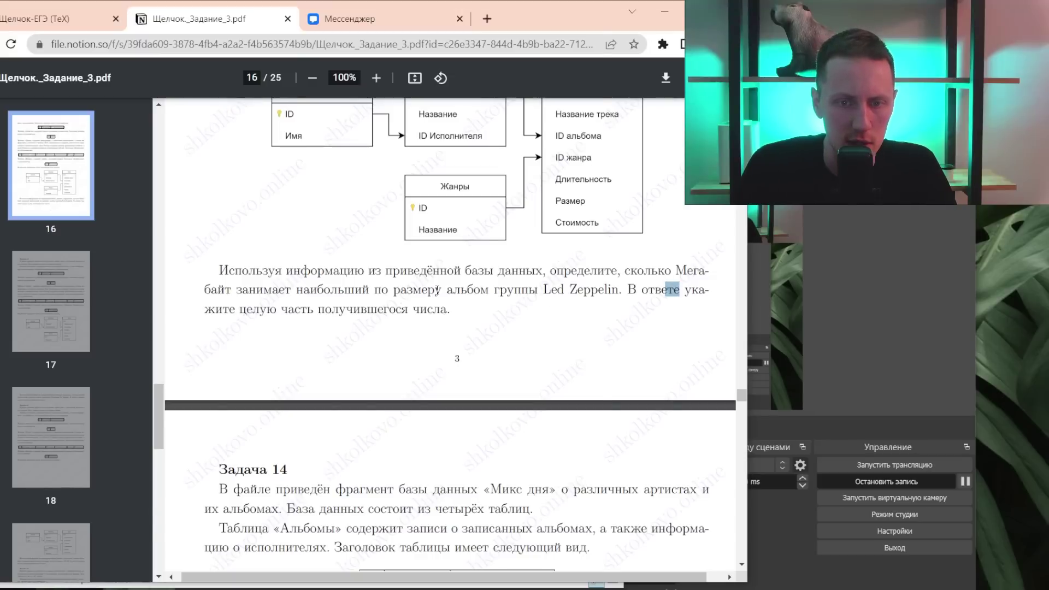
key(alt+Tab)
click(300, 204)
ctrl+click(206, 204)
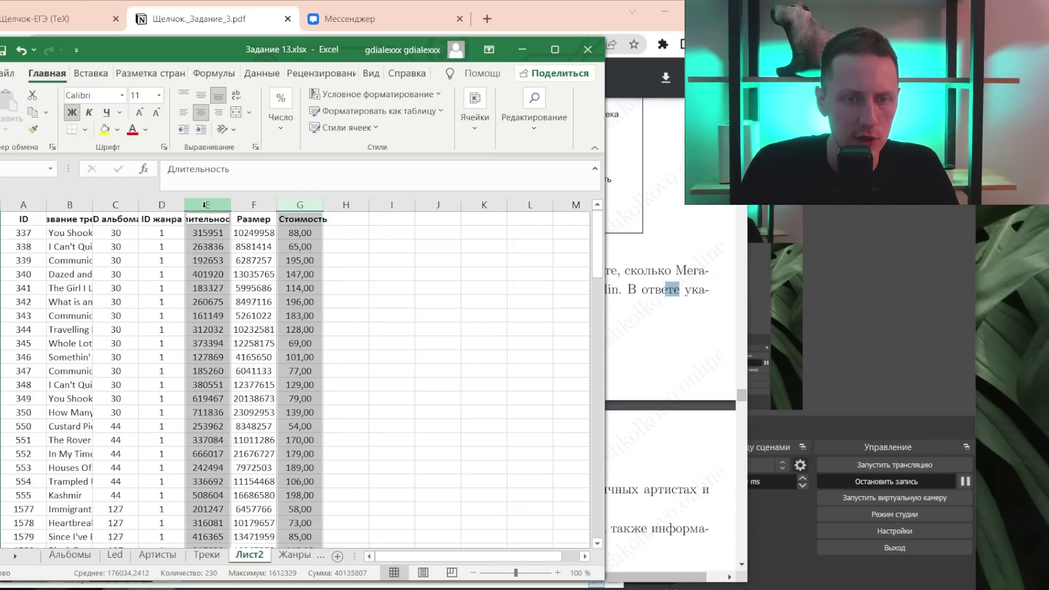
ctrl+click(162, 205)
ctrl+click(70, 204)
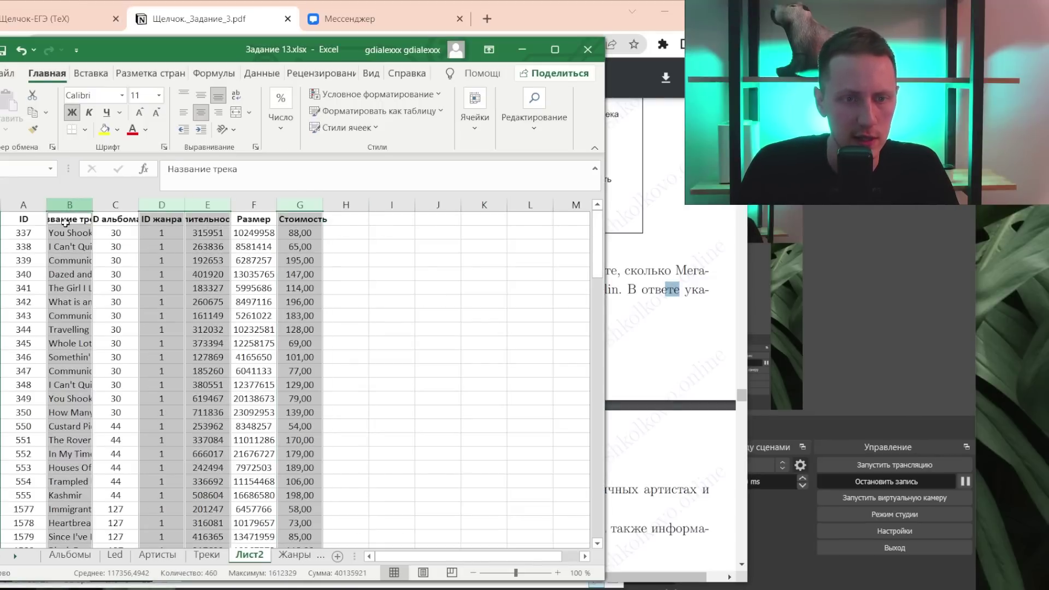
ctrl+click(23, 204)
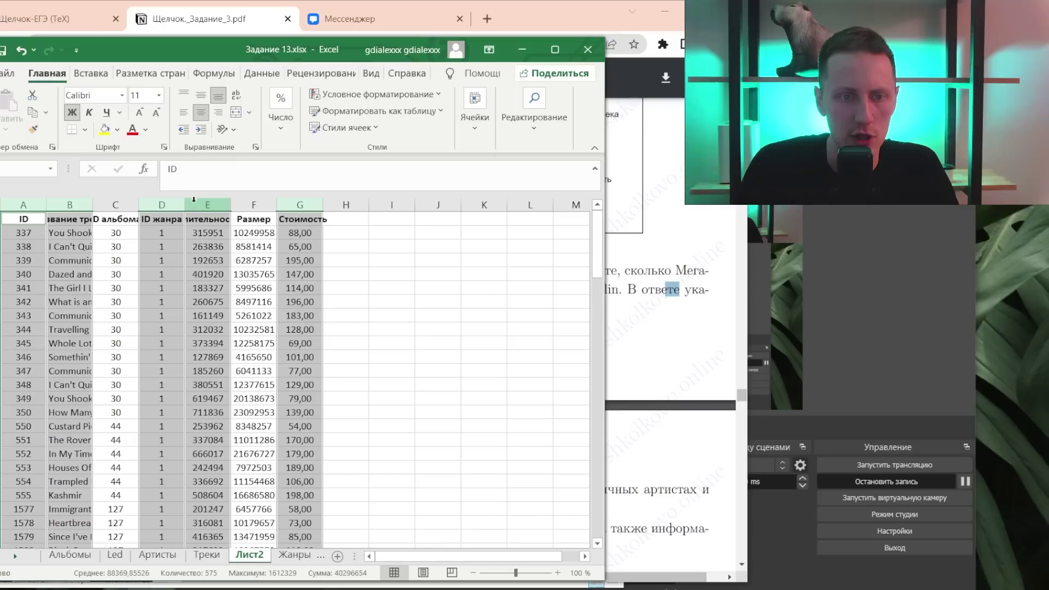
ctrl+click(37, 214)
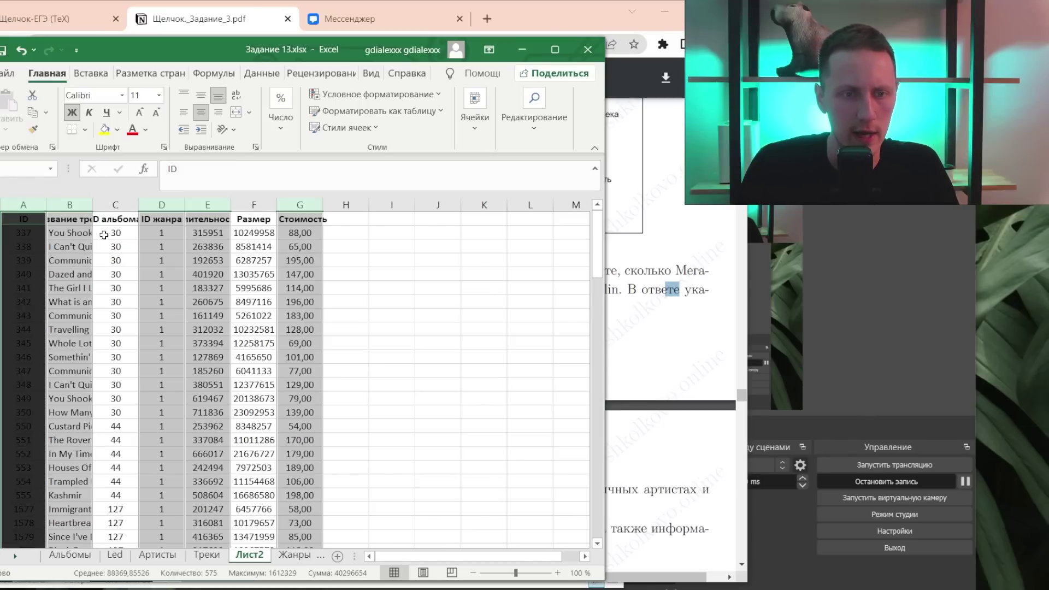
right_click(32, 211)
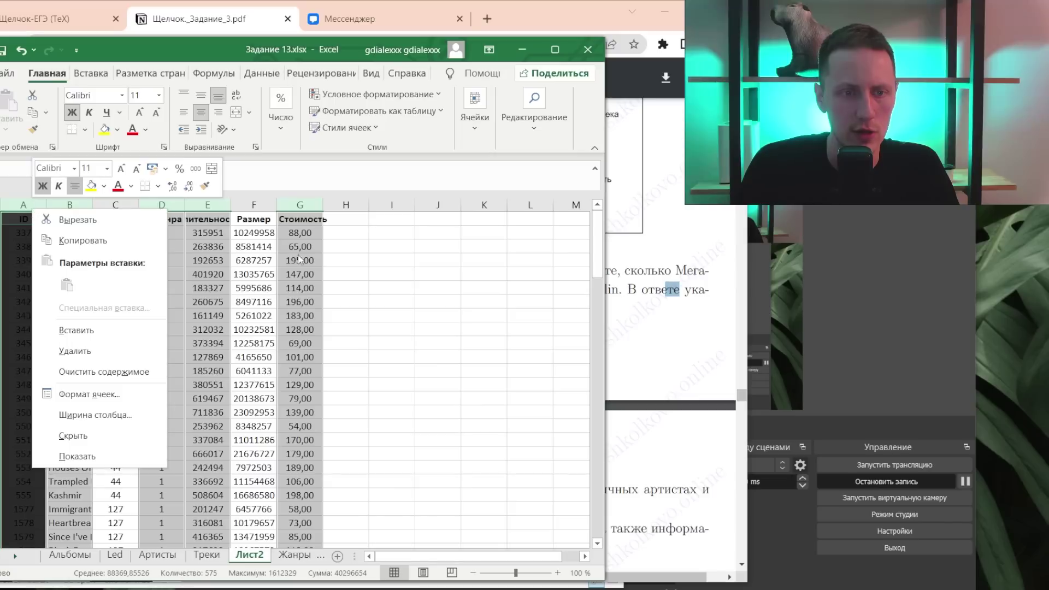
key(Escape)
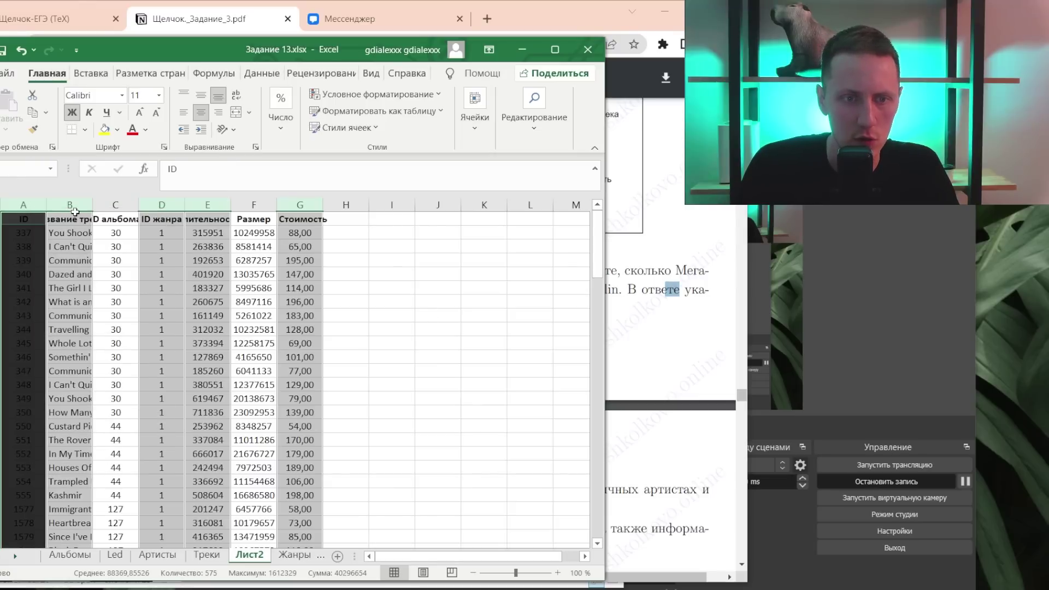
- Delete the track name, genre ID, duration and price columns, keeping ID, album ID and Размер
click(75, 210)
ctrl+click(161, 206)
drag(208, 205, 308, 205)
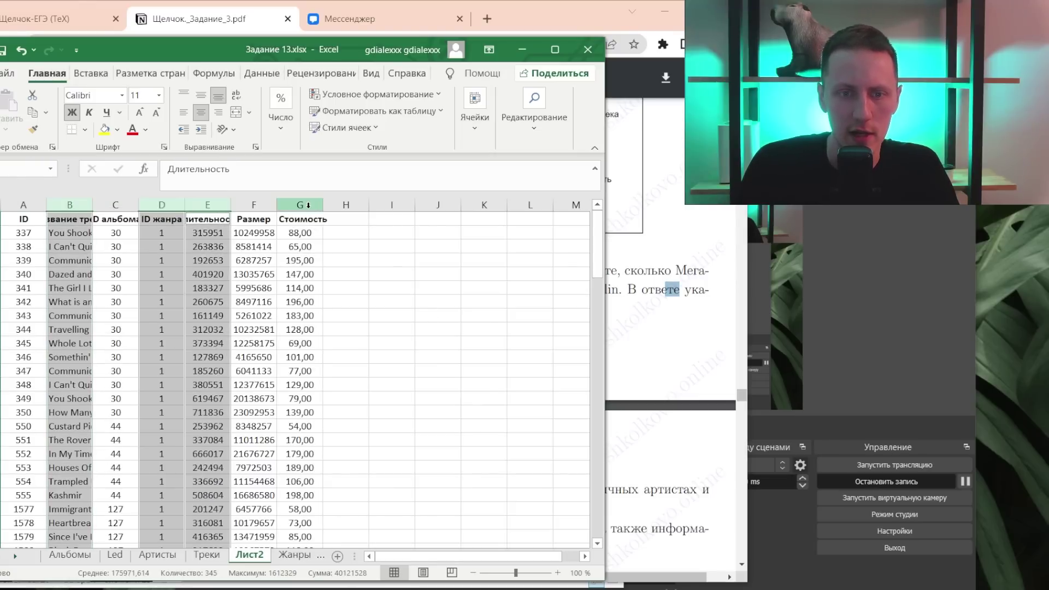
right_click(308, 204)
click(355, 351)
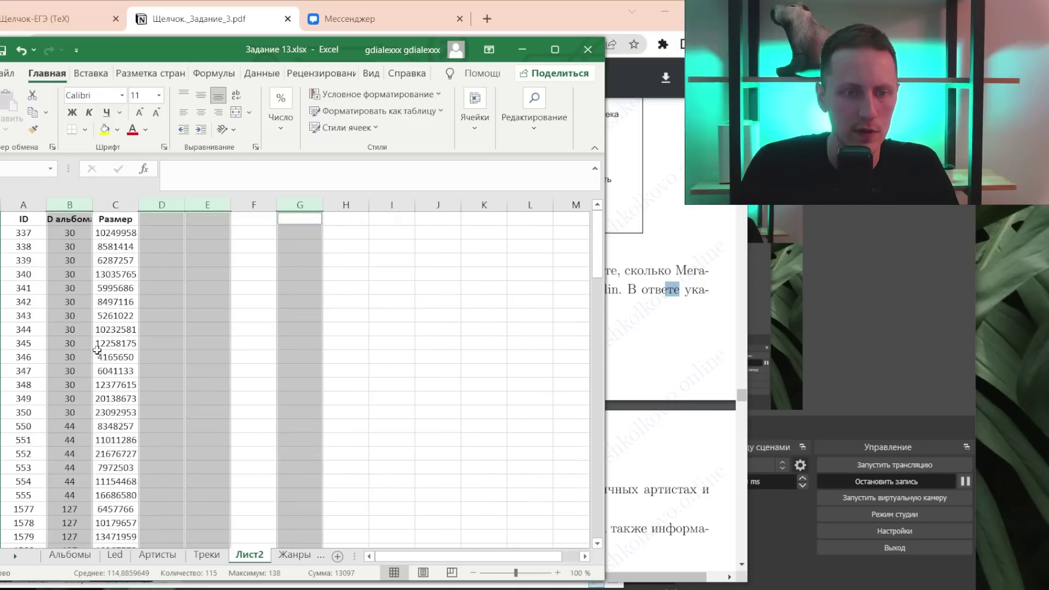
click(246, 303)
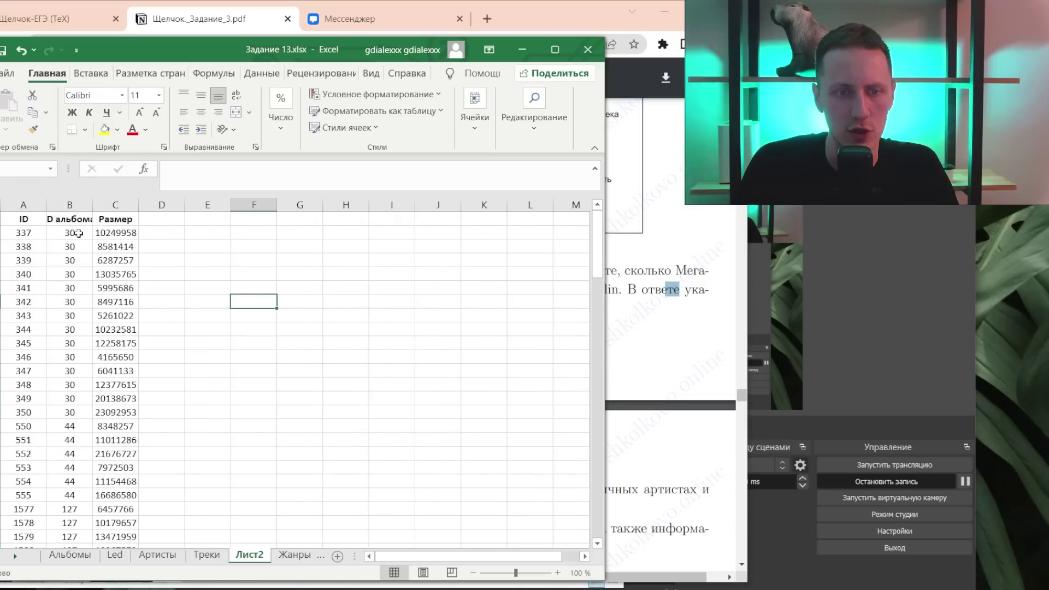
- Copy the album IDs from column B and paste them into column E starting at E2
drag(80, 233, 69, 316)
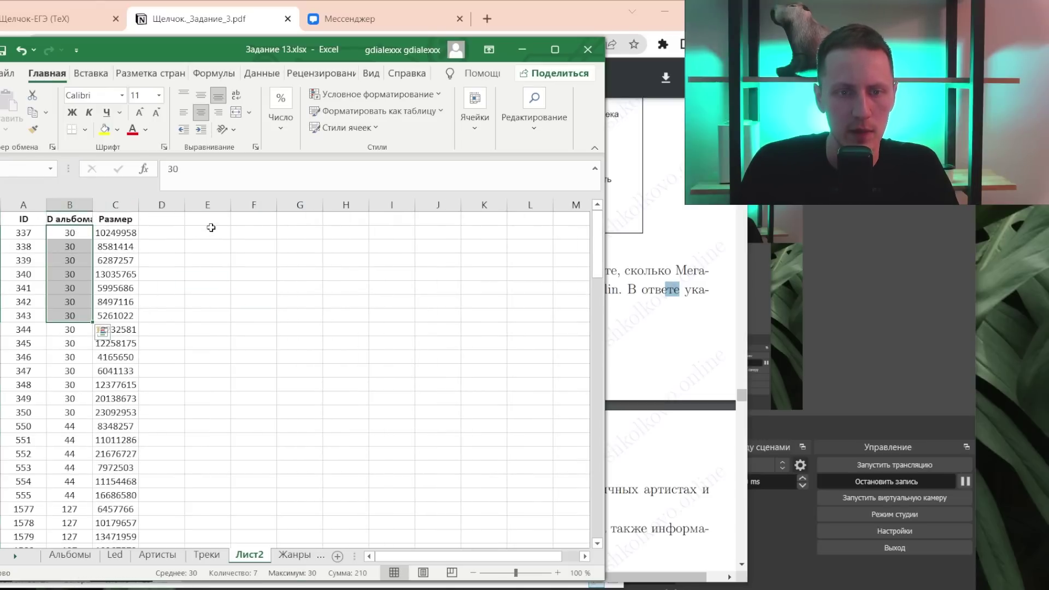
key(Up)
key(Down)
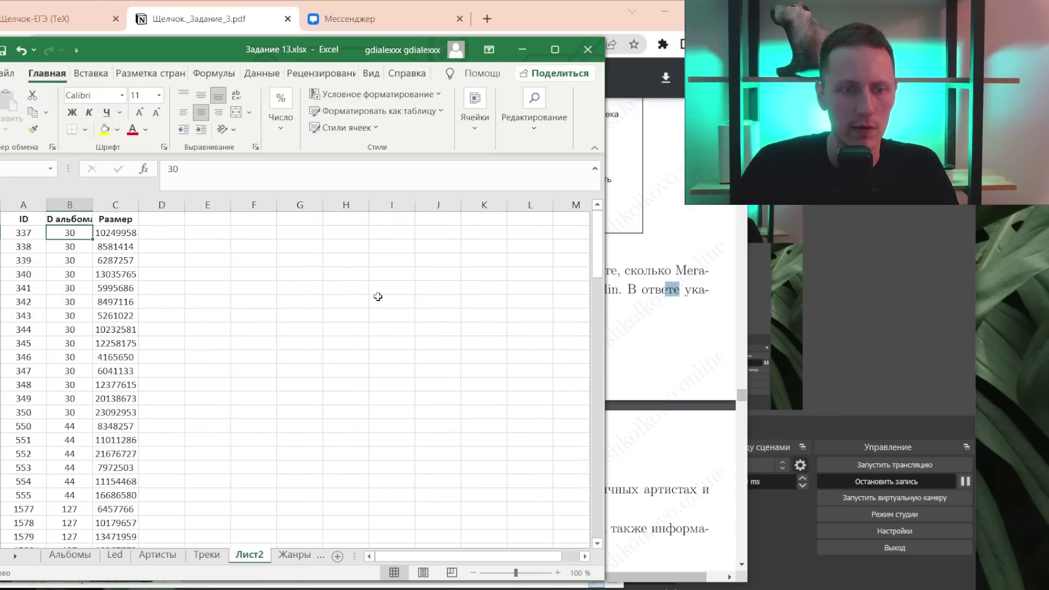
key(ctrl+shift+Down)
key(ctrl+c)
key(ctrl+Up)
key(Right)
key(Right)
key(Right)
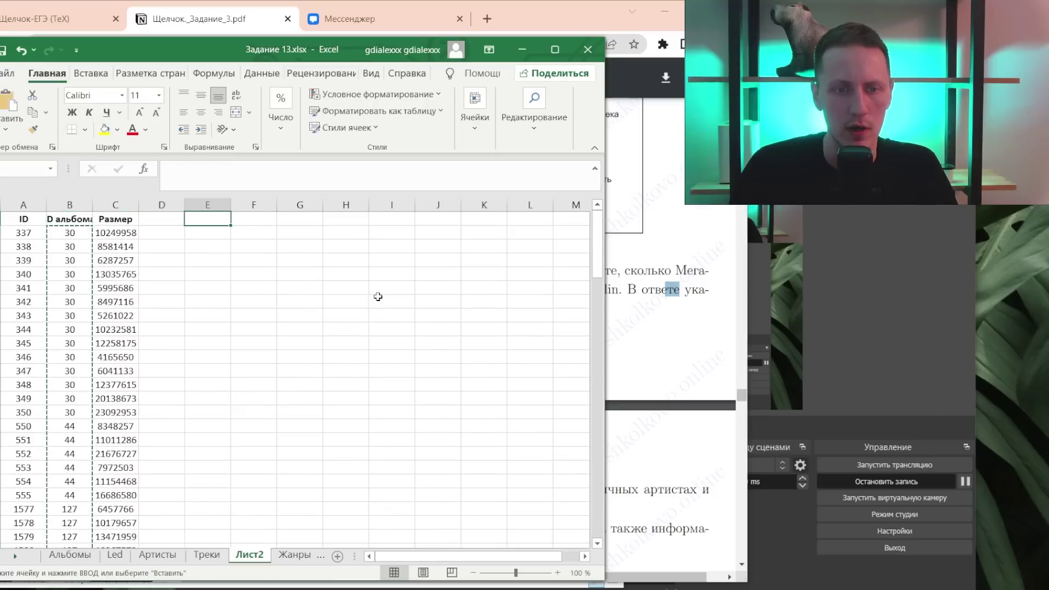
key(Down)
key(ctrl+v)
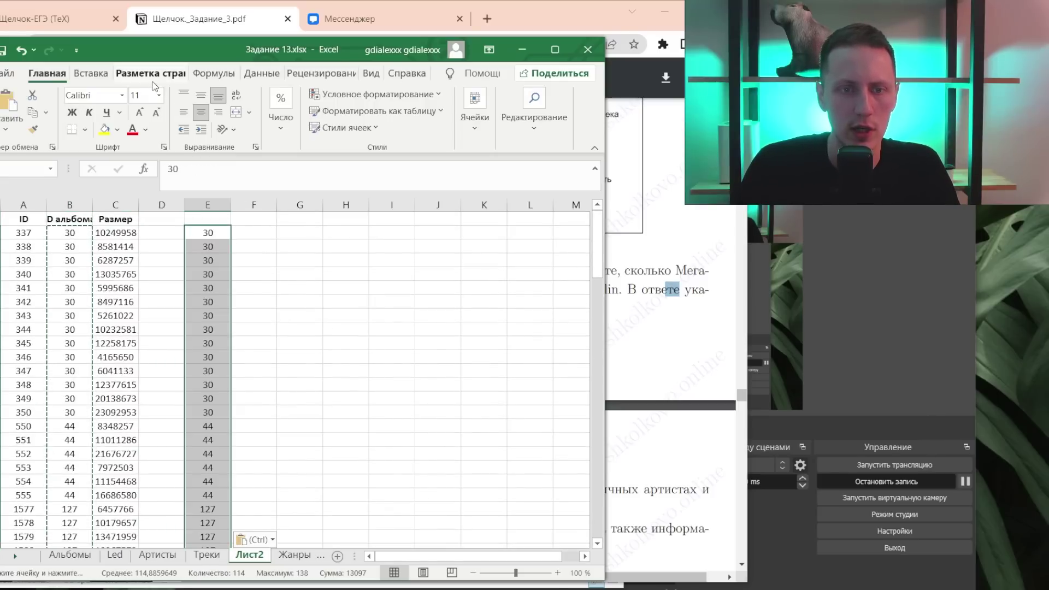
- Remove duplicates from column E, leaving the 14 unique album IDs (30, 44, 127–138)
click(247, 77)
click(393, 123)
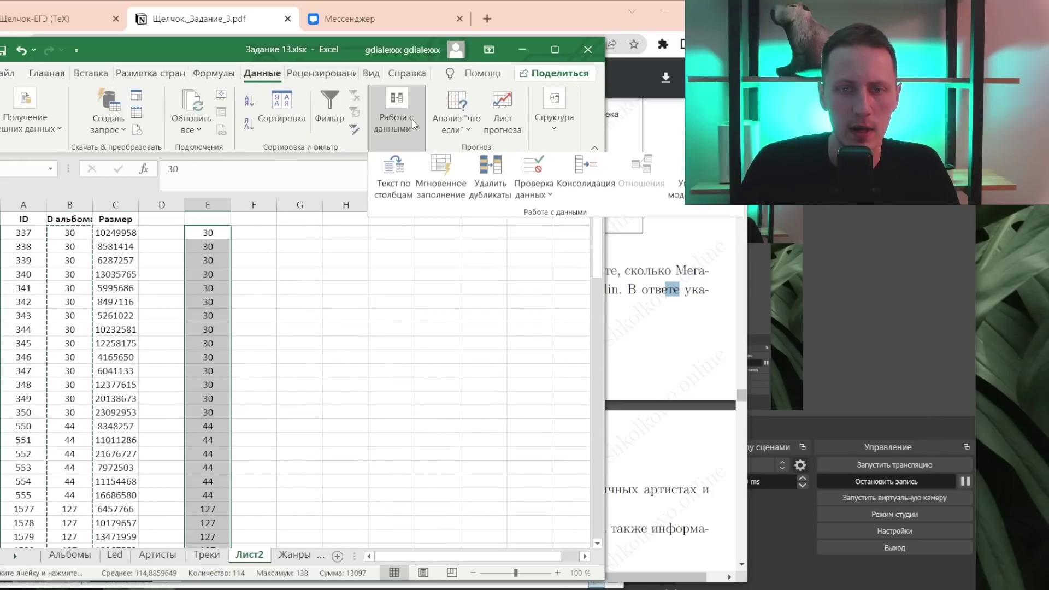
click(490, 180)
click(466, 429)
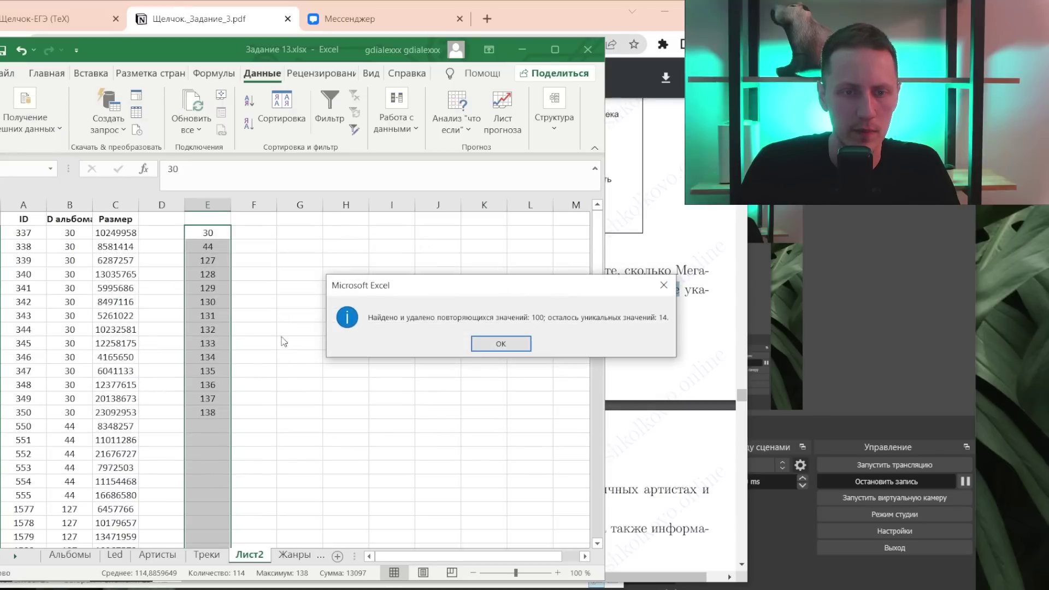
click(500, 343)
drag(221, 235, 211, 406)
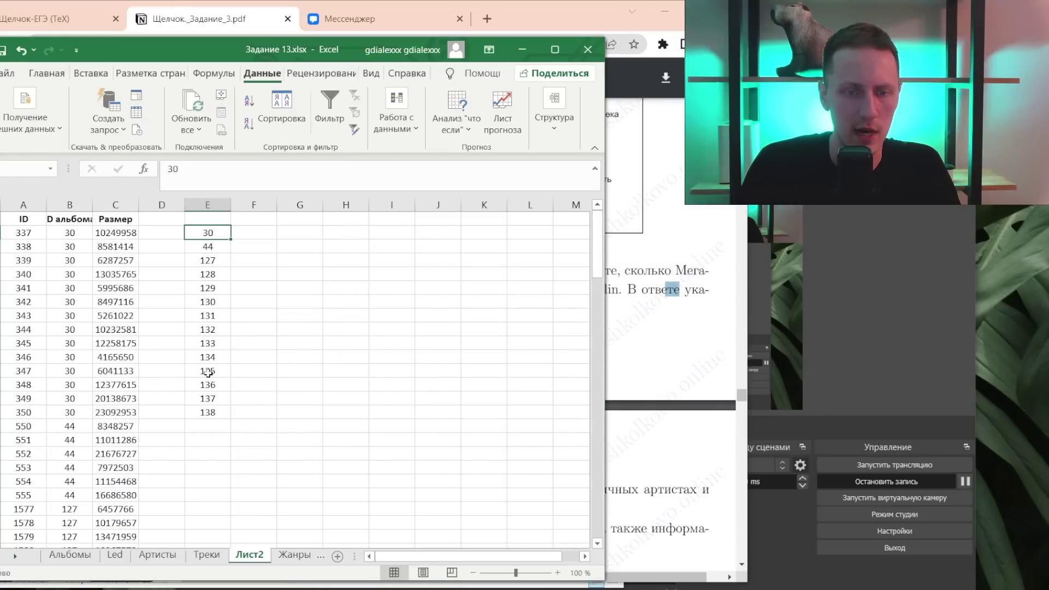
click(272, 240)
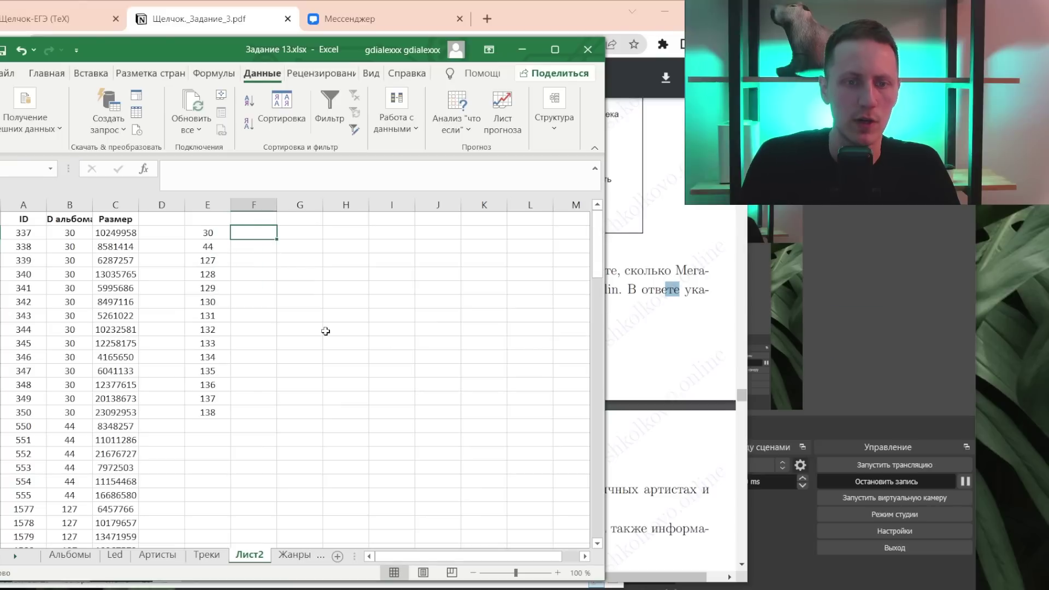
text(=)
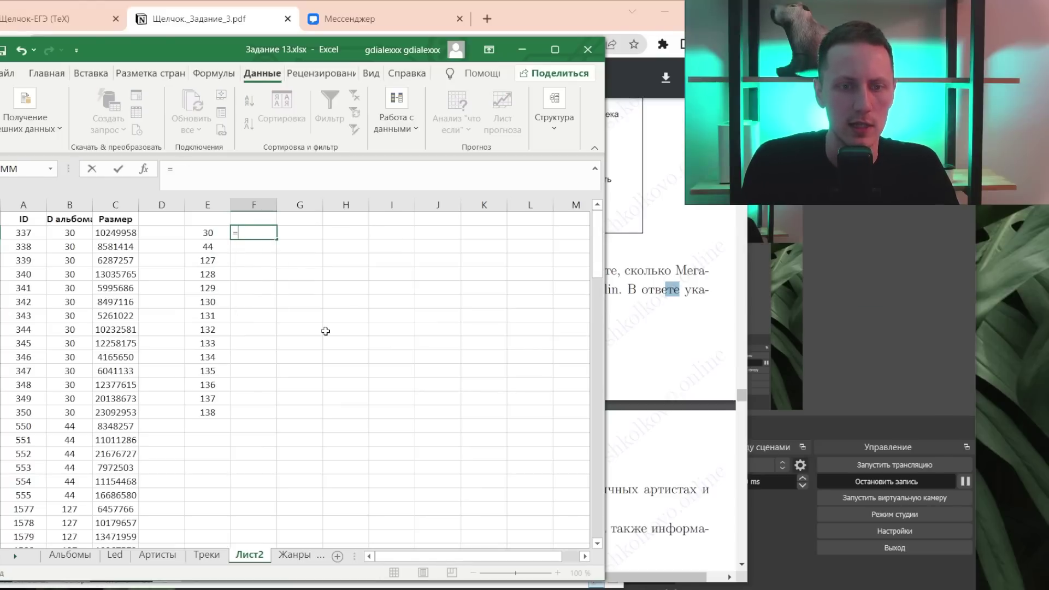
text(CEVСУММ()
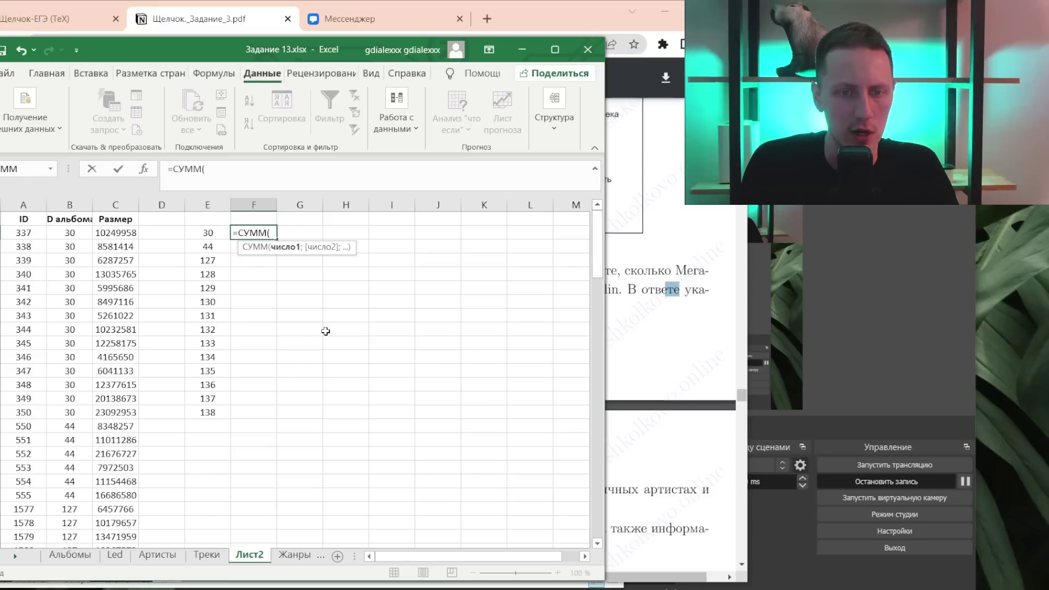
key(BackSpace)
text(Т)
key(BackSpace)
key(BackSpace)
key(BackSpace)
text(Е)
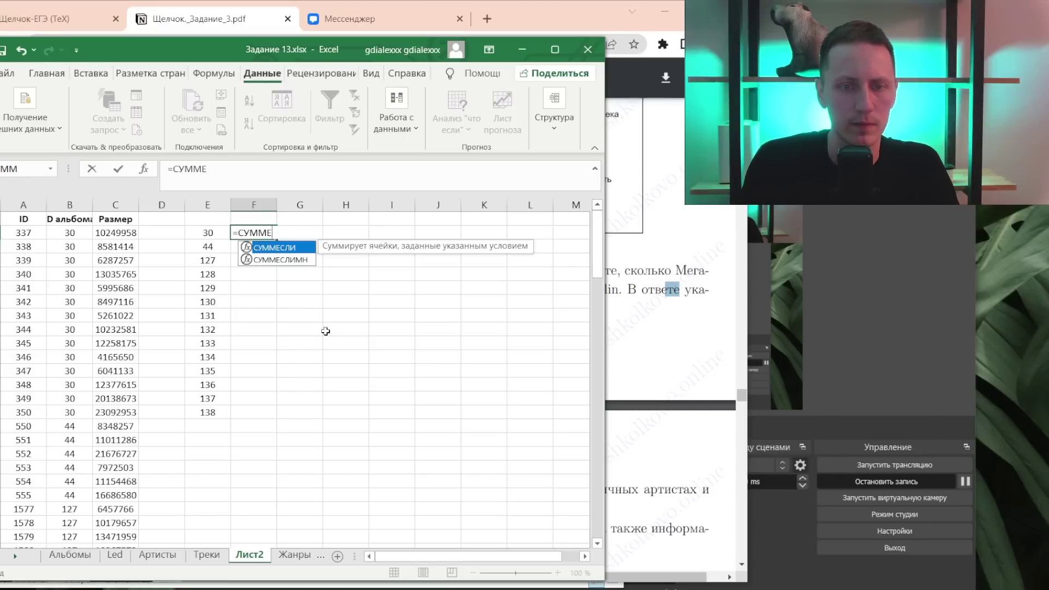
text(СЛИ()
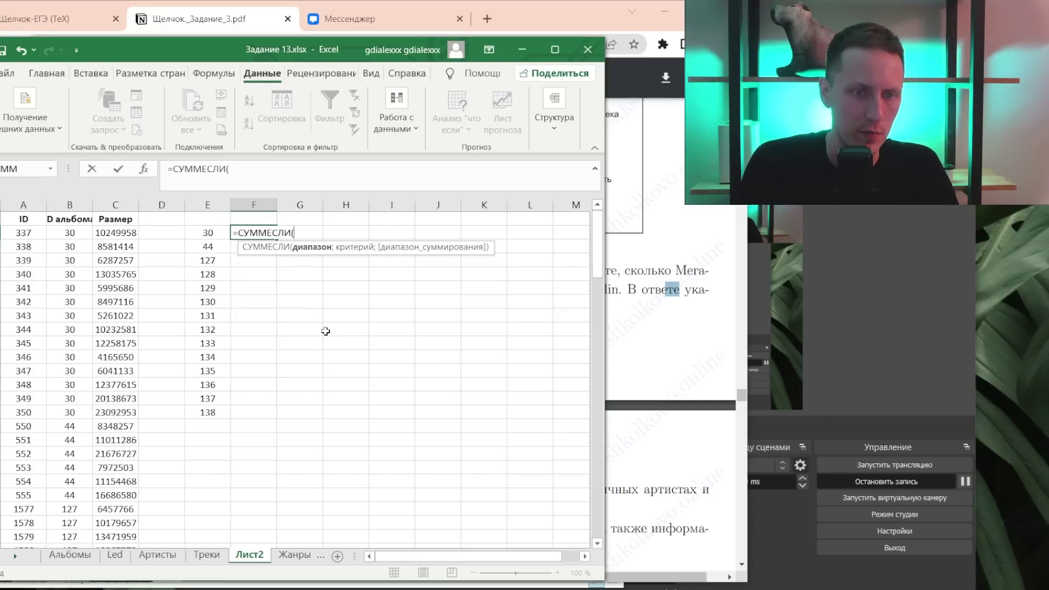
text(B:B; )
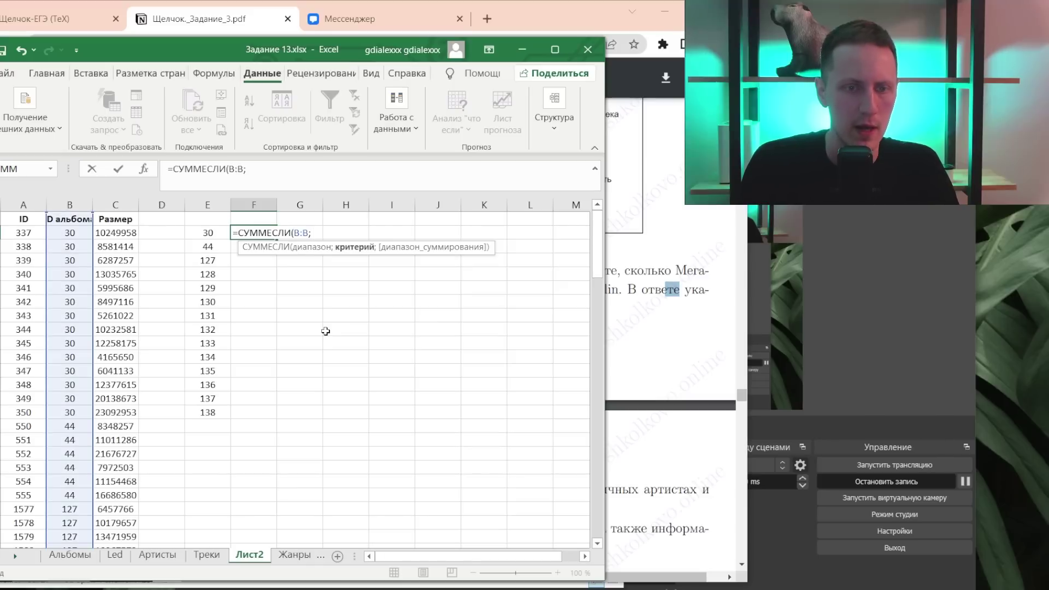
text(E2; )
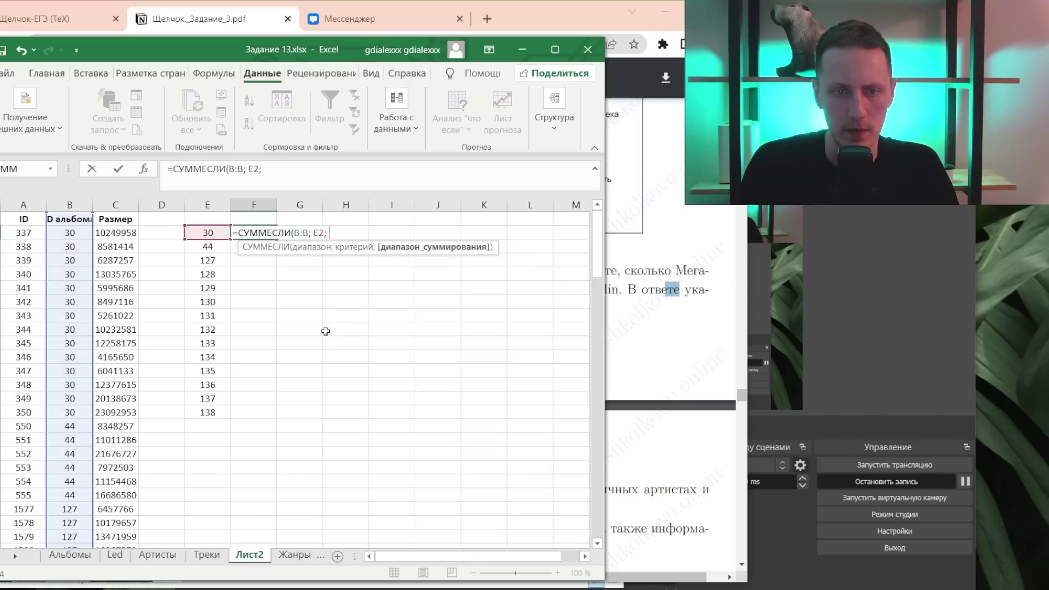
text(C:C)
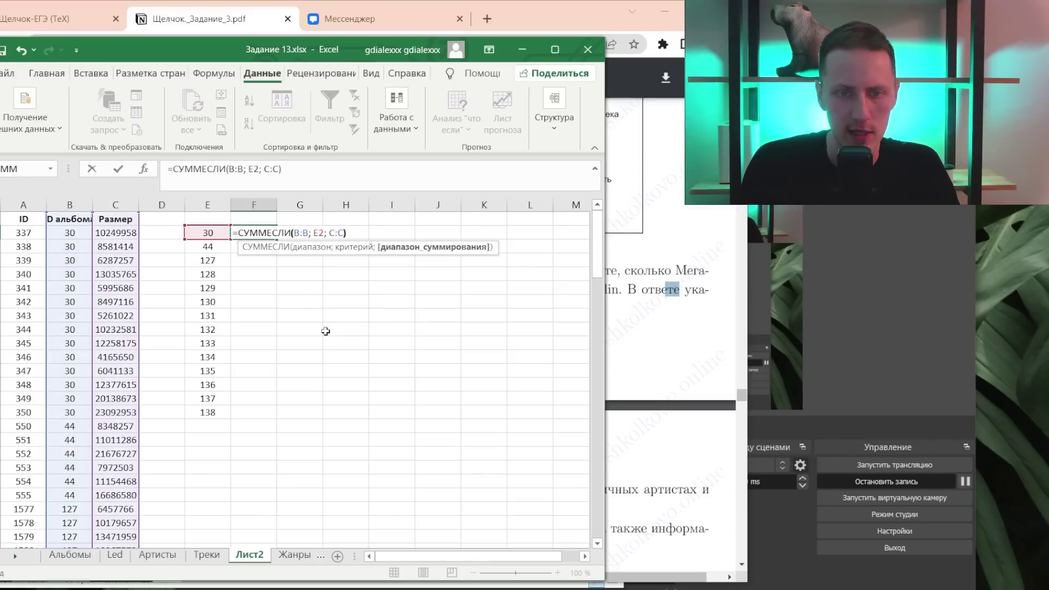
text())
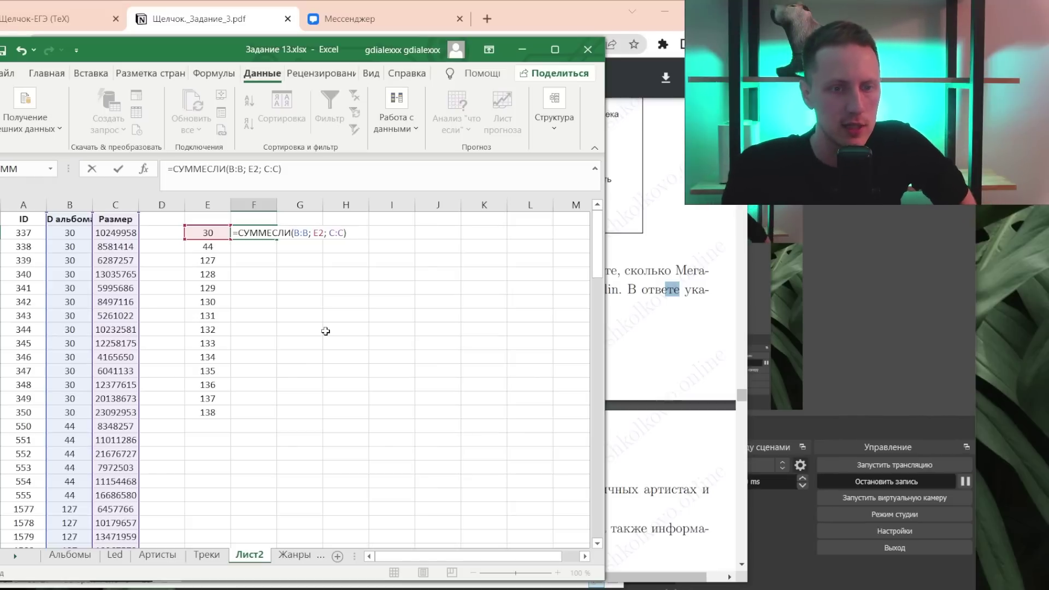
key(Return)
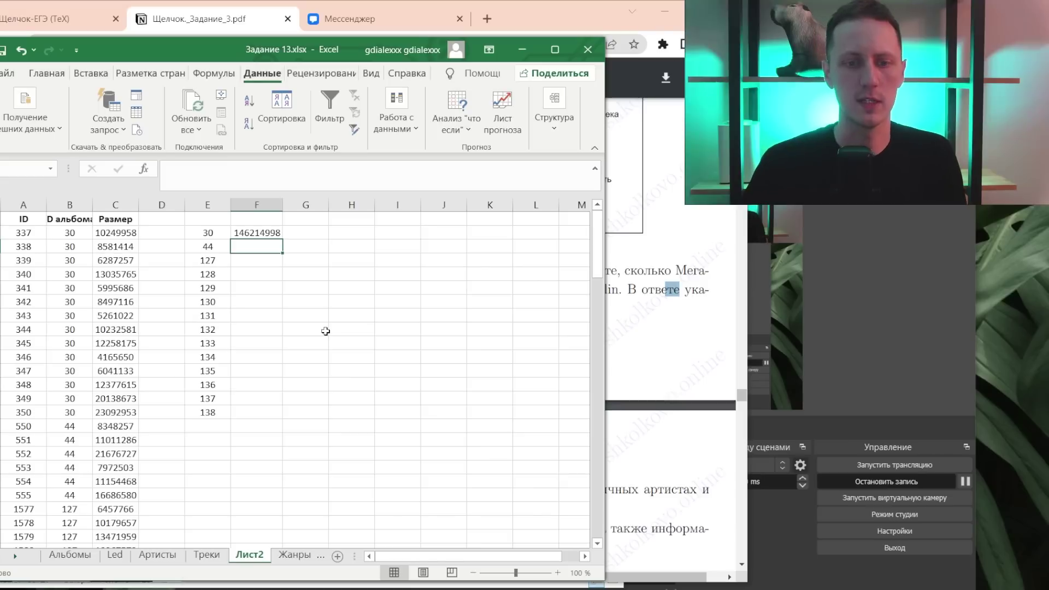
- Copy the F2 SUMIF formula down through F15 to total sizes for all 14 albums
key(Up)
key(ctrl+c)
key(Down)
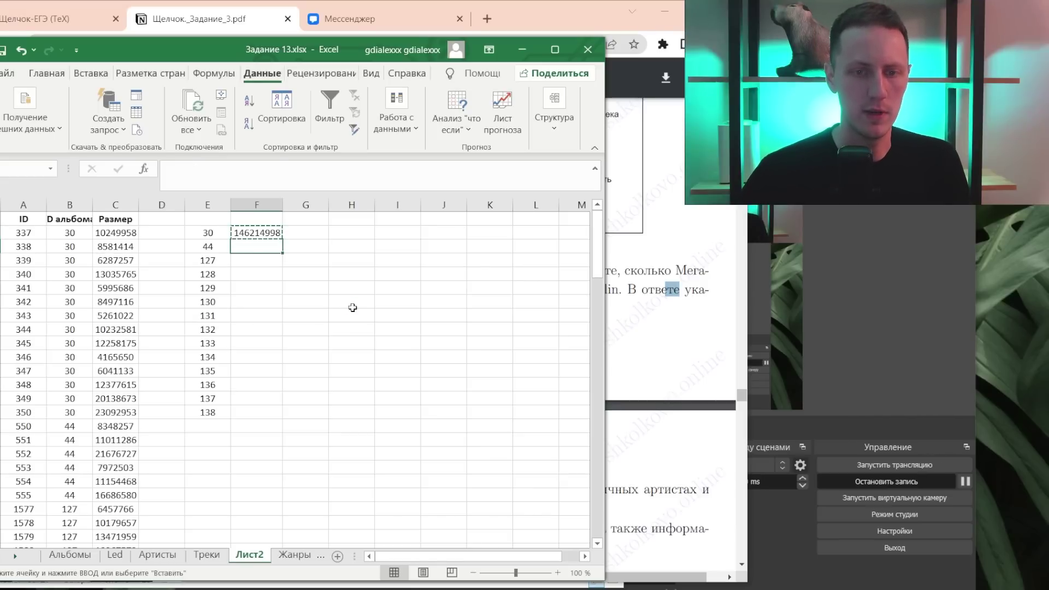
key(ctrl+v)
key(Down)
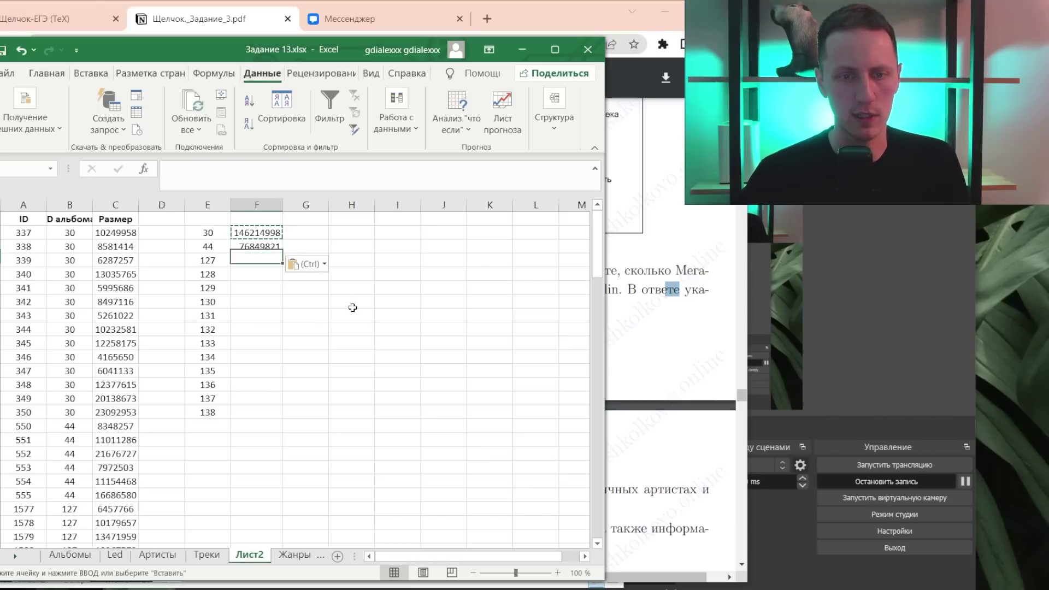
key(ctrl+v)
key(Down)
key(ctrl+v)
key(Down)
key(ctrl+v)
key(Down)
key(ctrl+v)
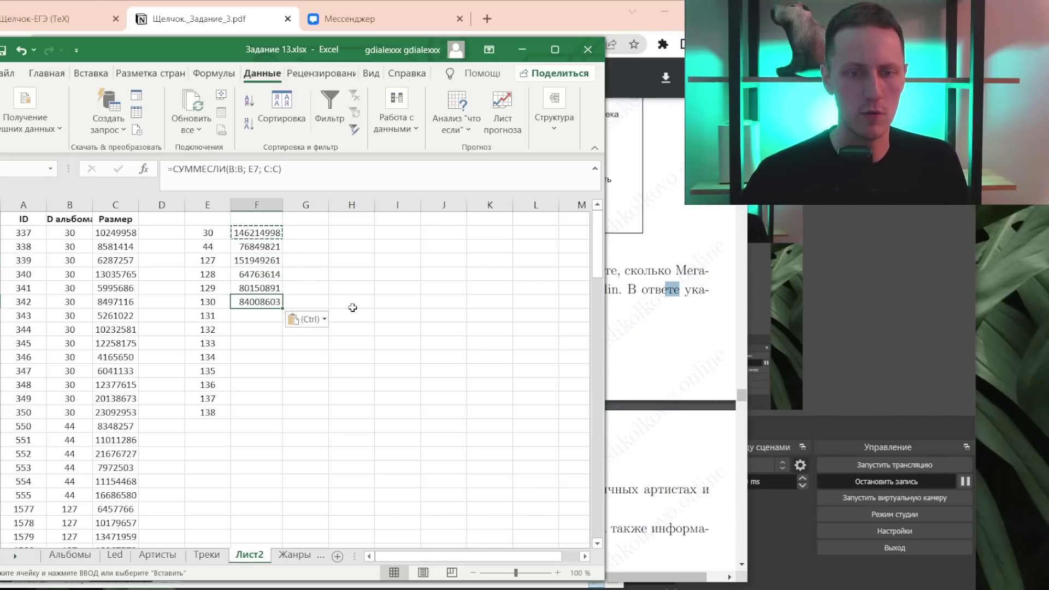
key(Down)
key(ctrl+v)
key(Down)
key(ctrl+v)
key(Down)
key(ctrl+v)
key(Down)
key(ctrl+v)
key(Down)
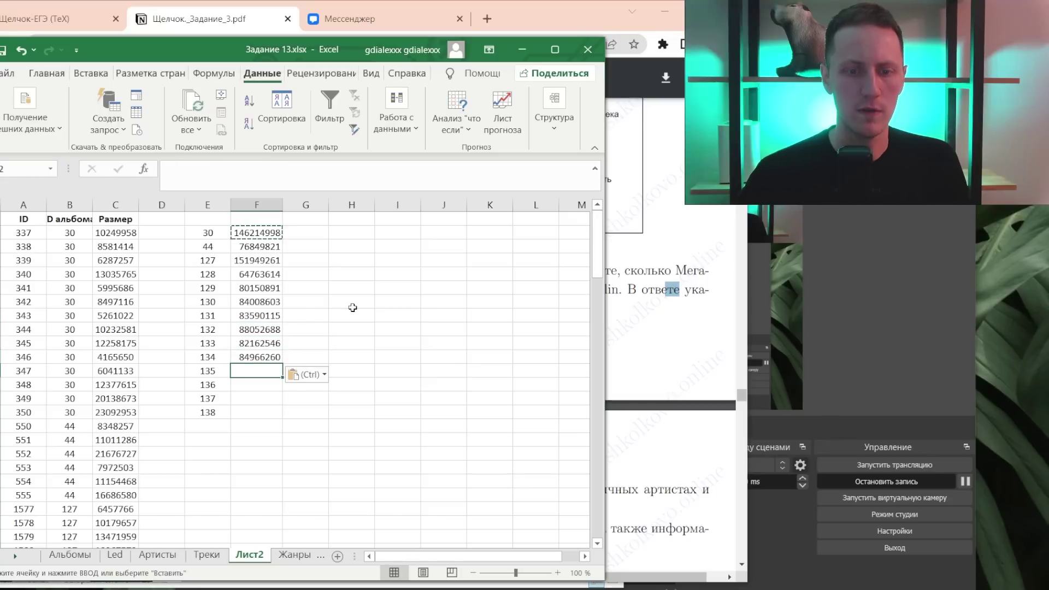
key(ctrl+v)
key(Down)
key(ctrl+v)
key(Down)
key(ctrl+v)
key(Down)
key(ctrl+v)
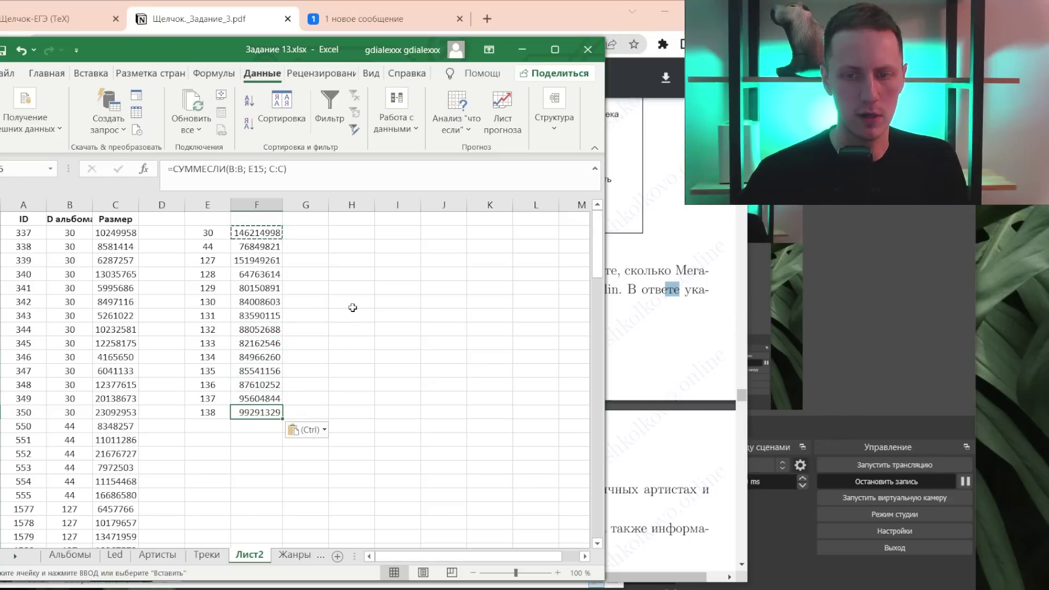
key(alt+Tab)
- In the task PDF, highlight the sentence stating the Размер field is measured in bytes
scroll(598, 324, up, 8)
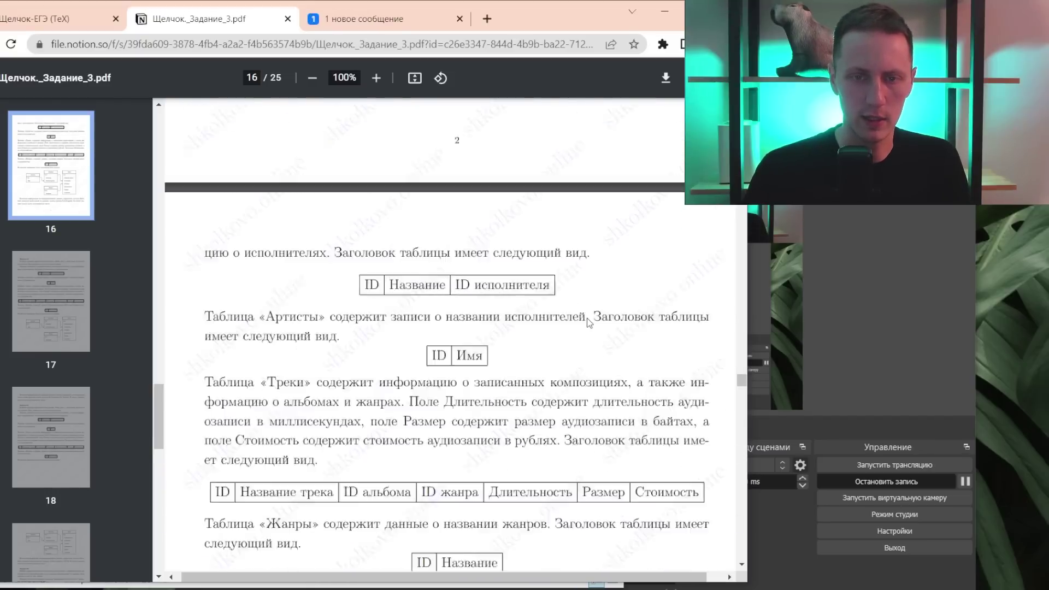
scroll(535, 364, up, 4)
scroll(474, 245, down, 1)
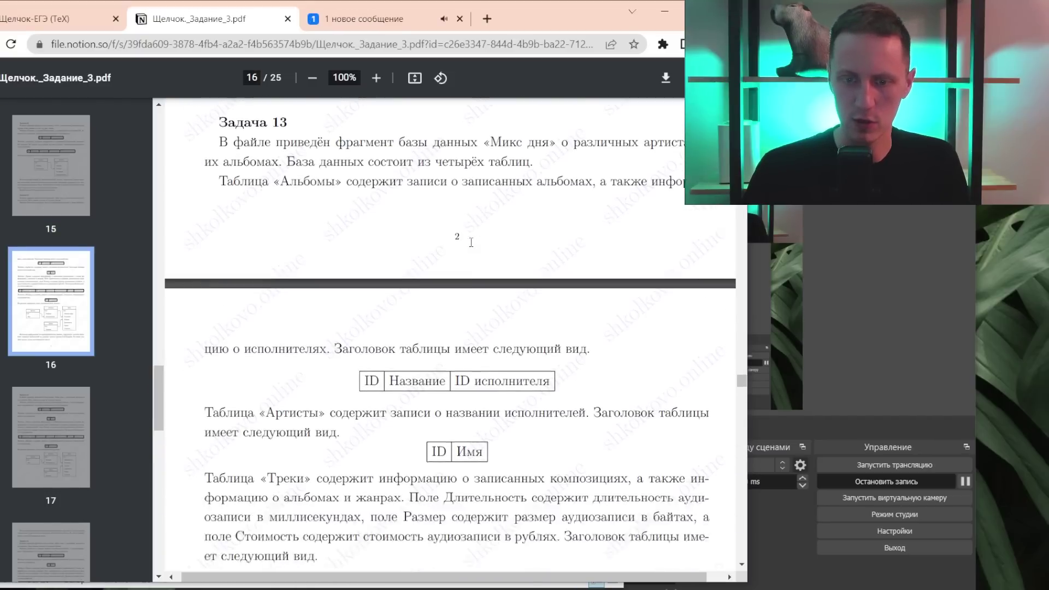
scroll(482, 236, down, 2)
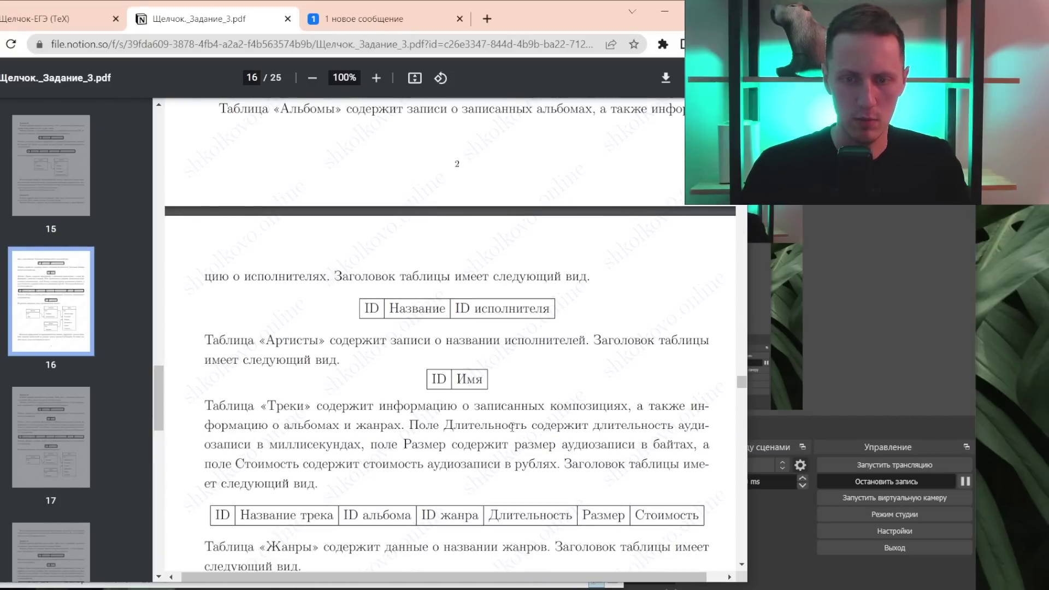
double_click(403, 444)
click(694, 442)
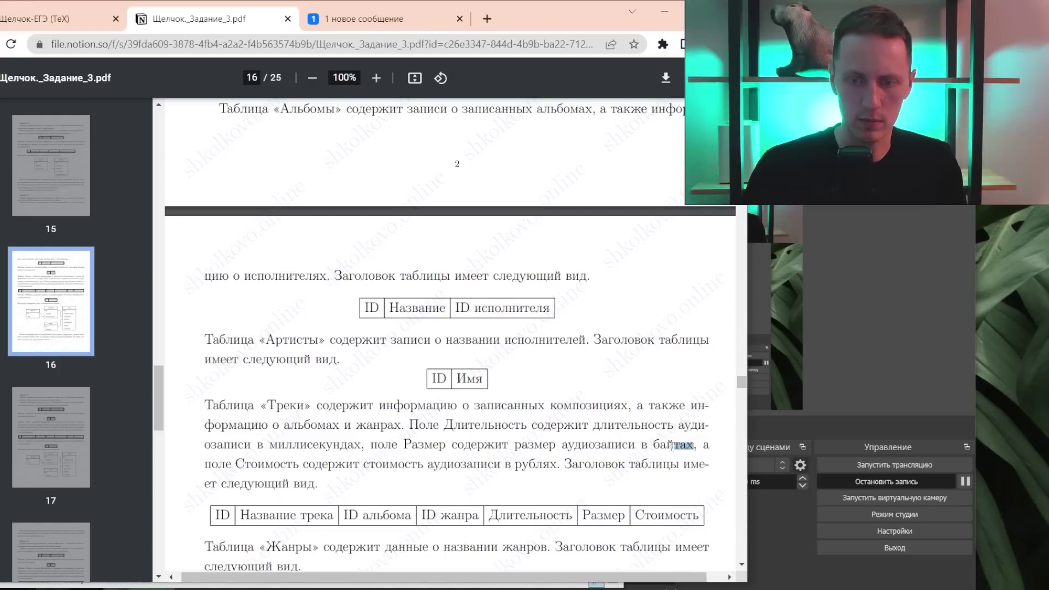
drag(671, 445, 420, 441)
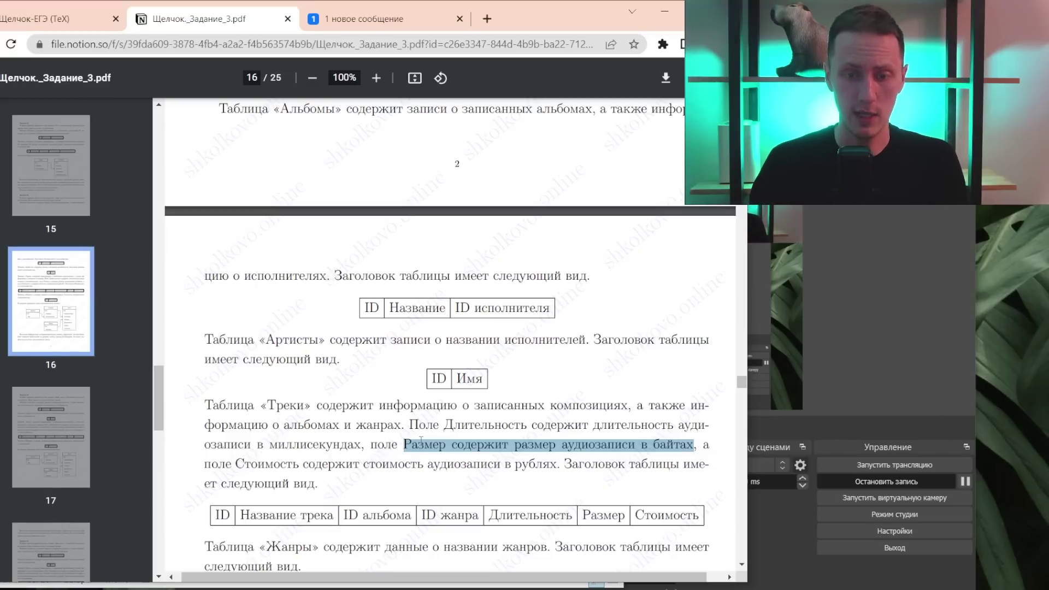
- Return to Excel and move to cell G2 beside the album size totals
key(alt+Tab)
key(ctrl+Up)
key(Right)
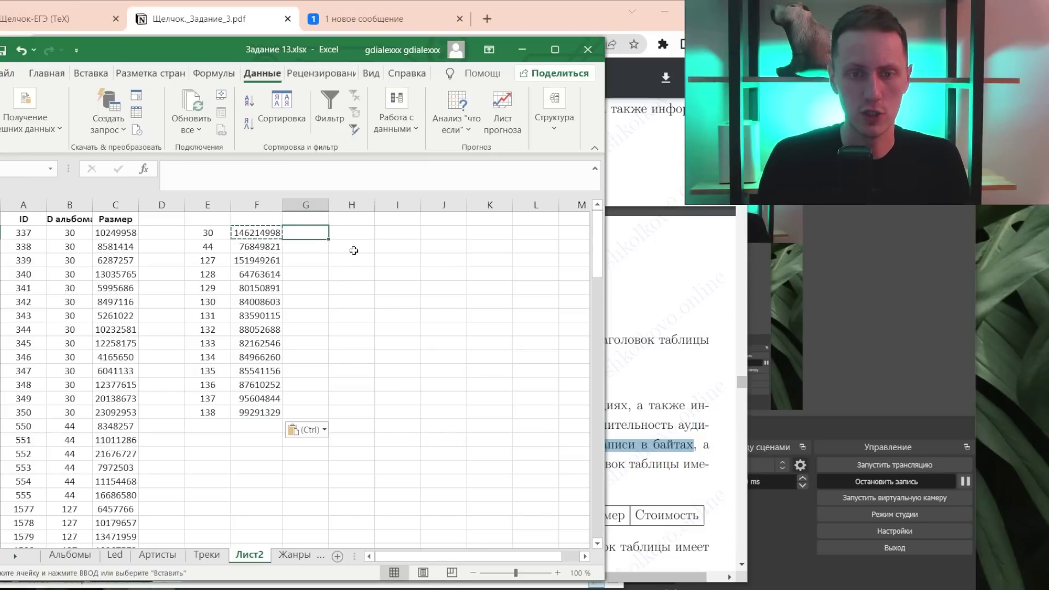
key(Up)
key(Right)
key(Right)
text(=1)
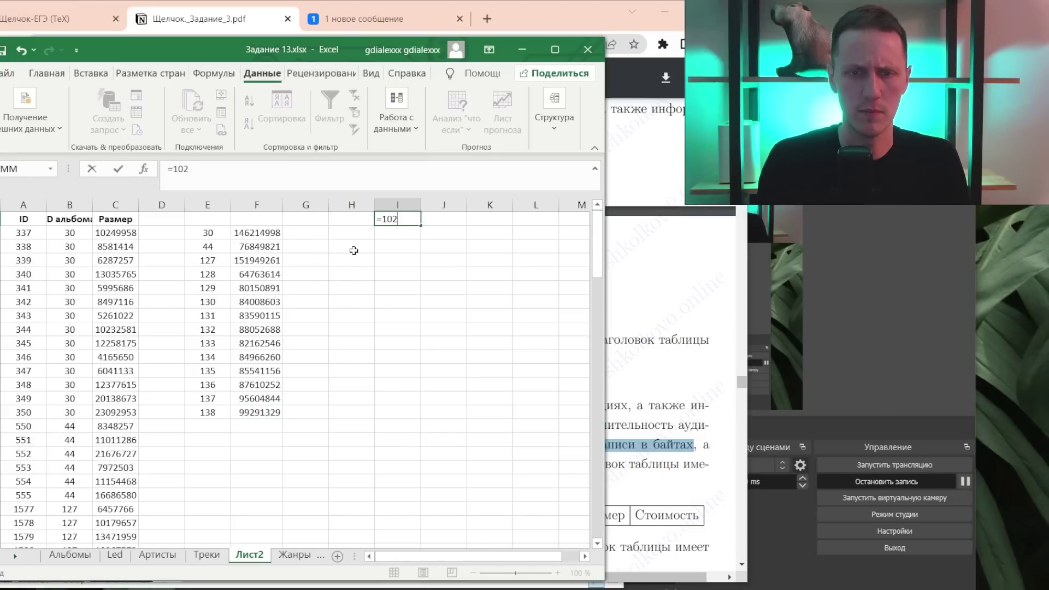
key(BackSpace)
key(BackSpace)
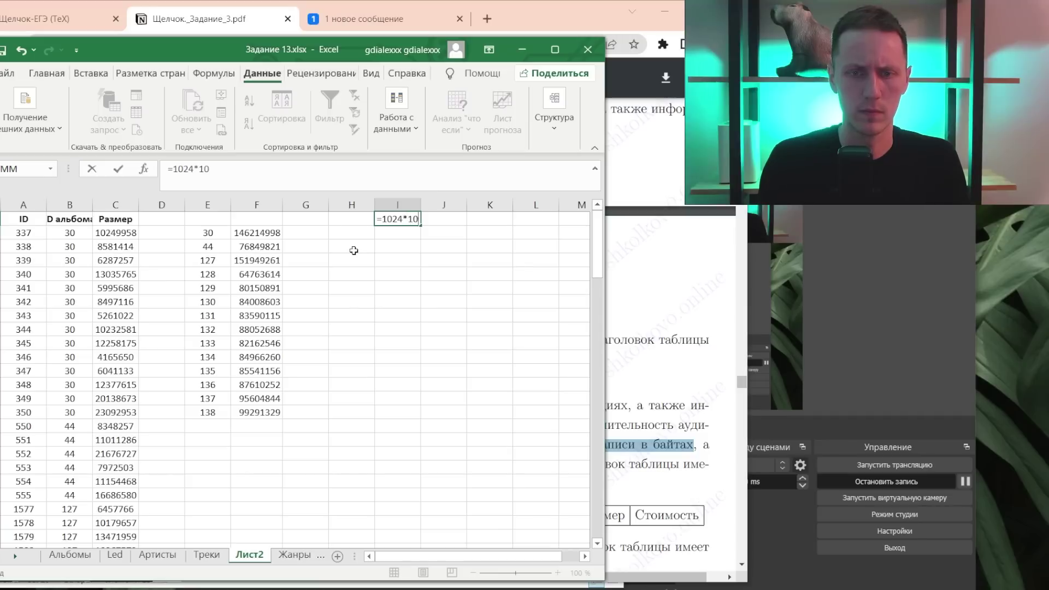
text(24)
key(ctrl+Return)
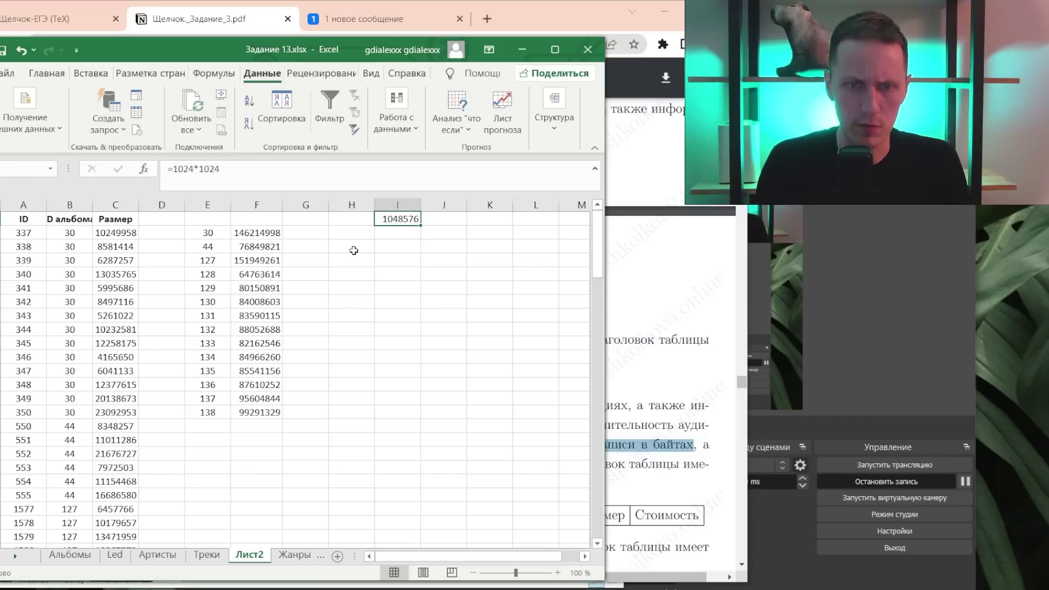
- Add headers 'Размер альбома в байтах' in F1 and 'в мегабайтах' in G1, widening column F
key(Left)
key(Left)
key(Down)
text(=)
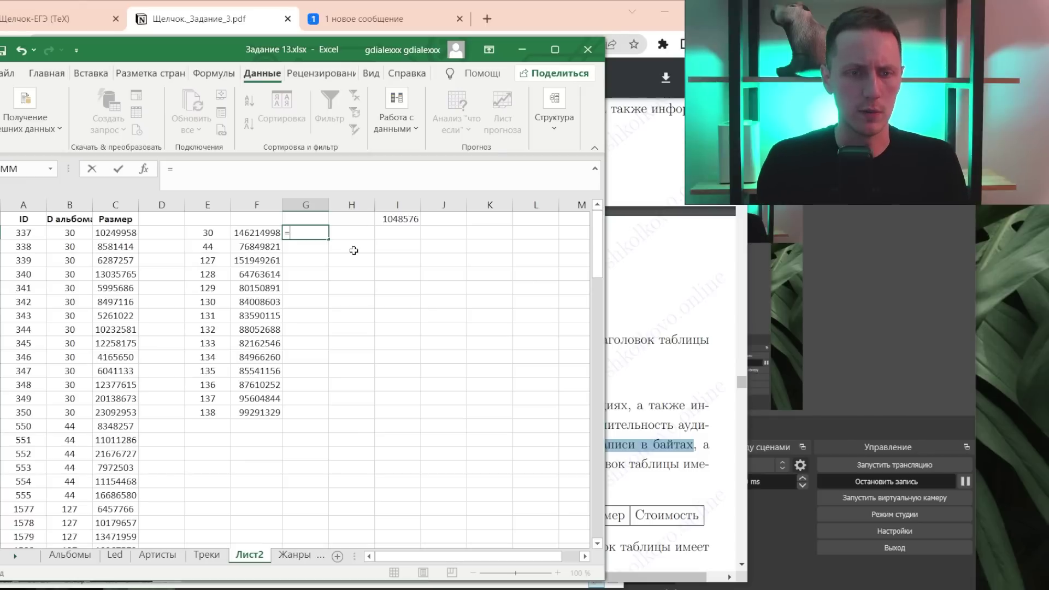
key(Left)
key(Up)
text(Ра)
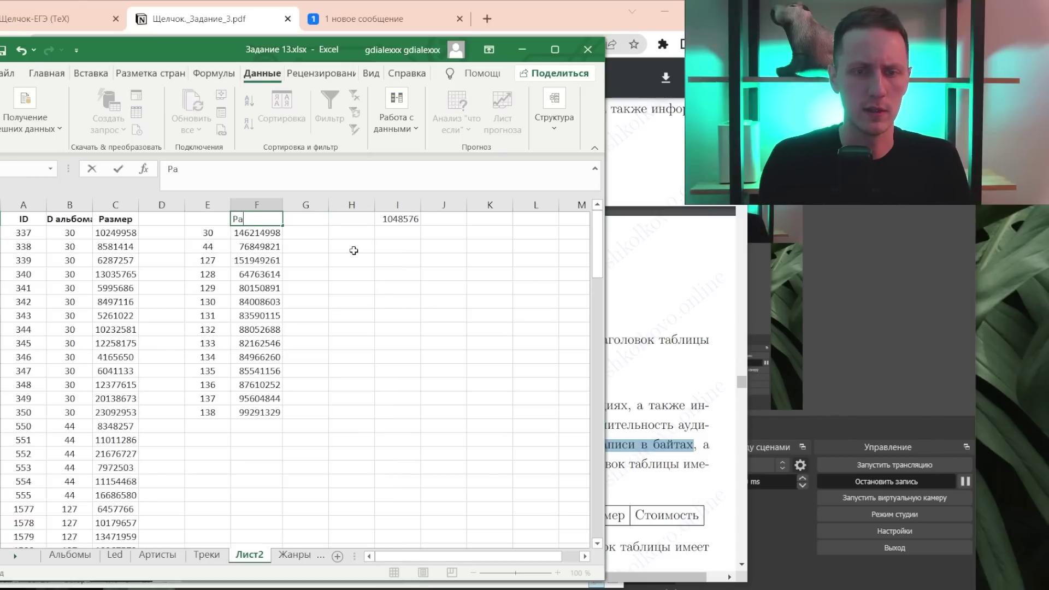
text( альбома в б)
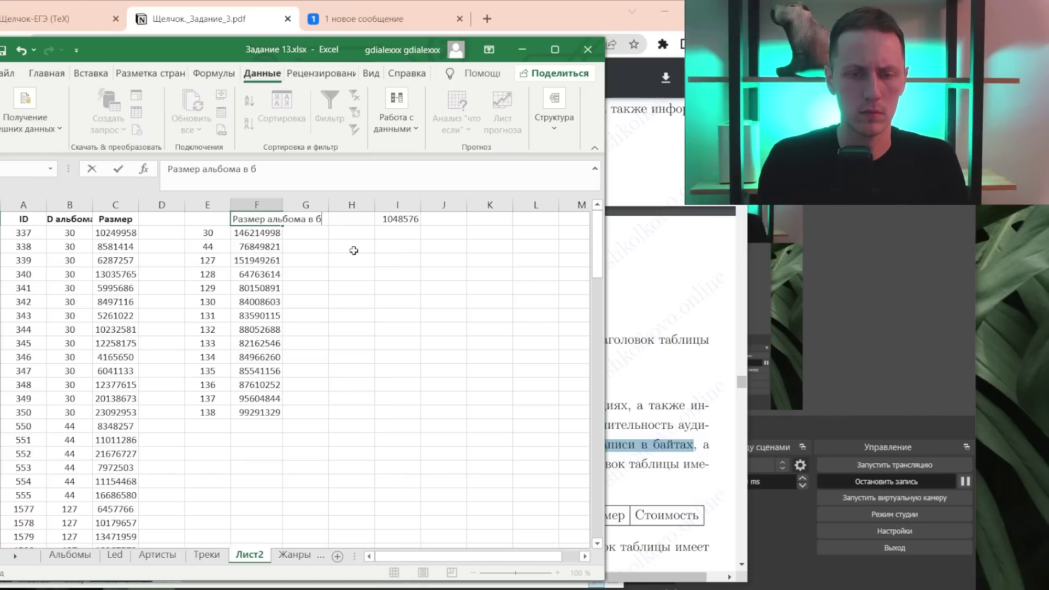
text(х)
key(Tab)
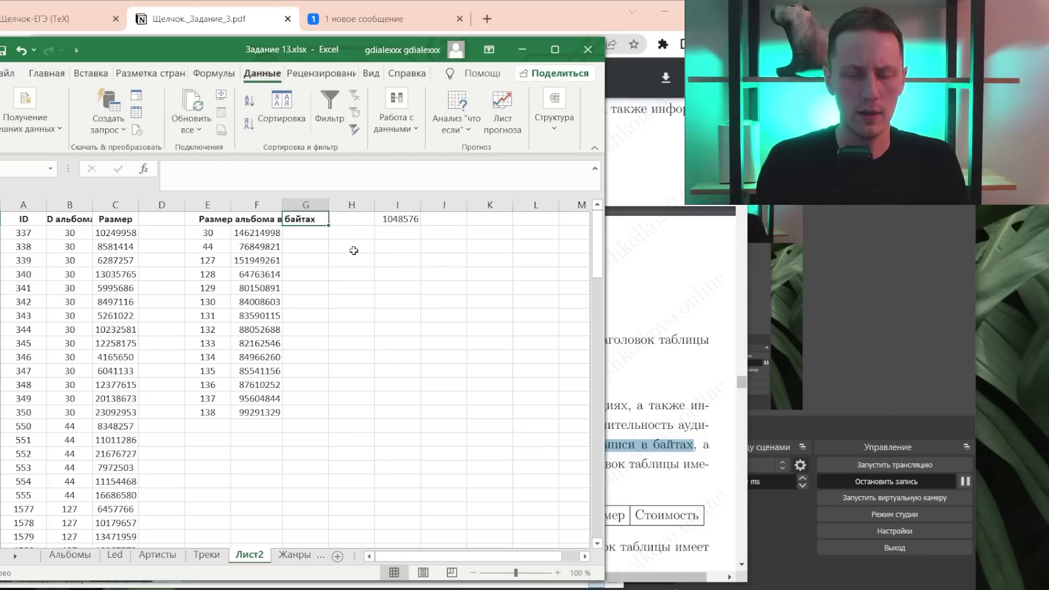
text(в мегабайтах)
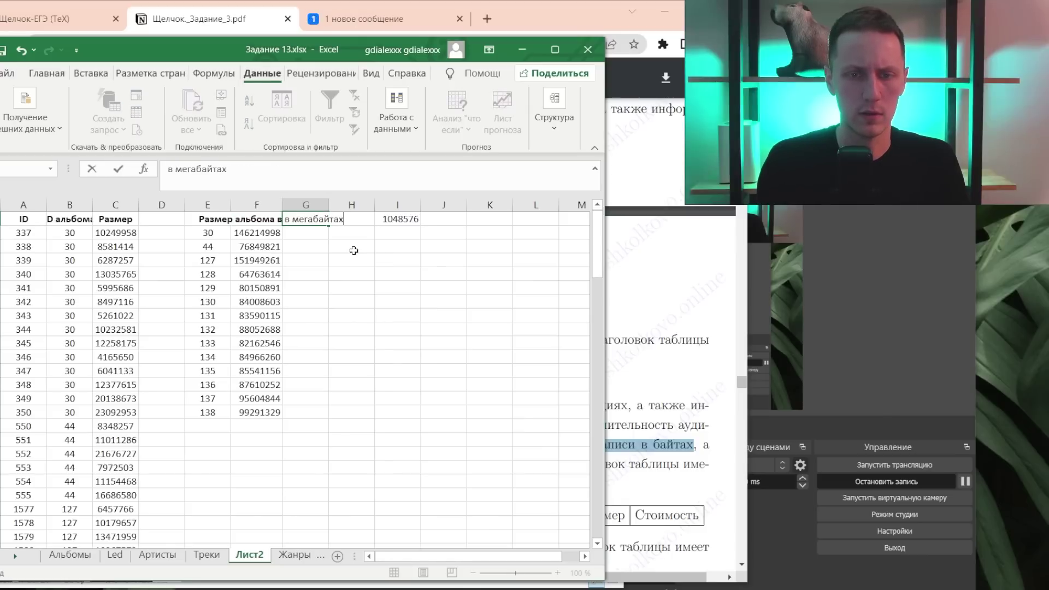
key(Return)
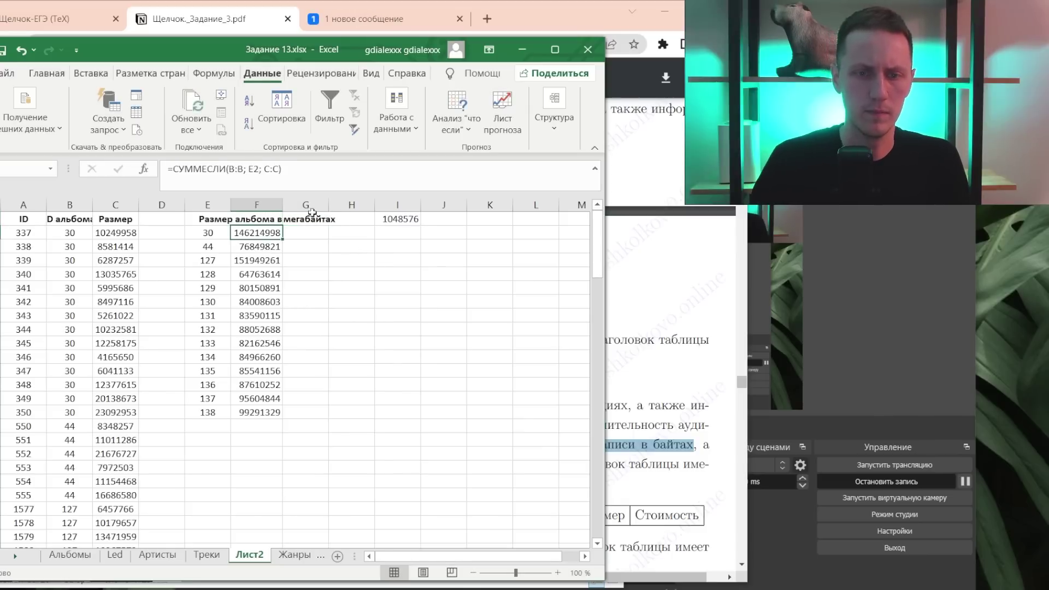
drag(283, 203, 435, 205)
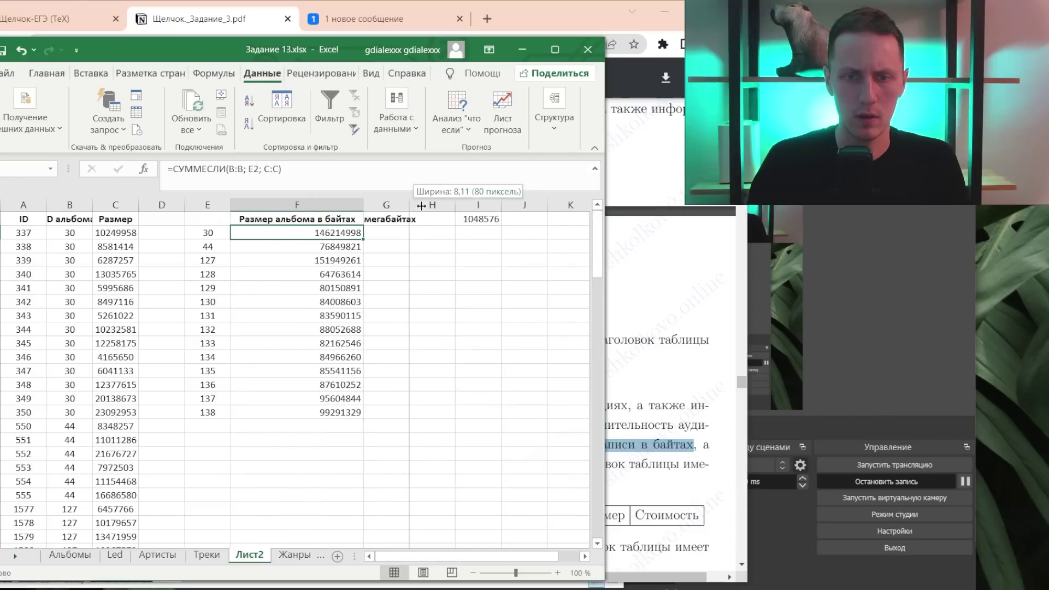
- Enter =F2/(1024*1024) in G2 and copy it down to G15 for megabyte sizes
click(416, 232)
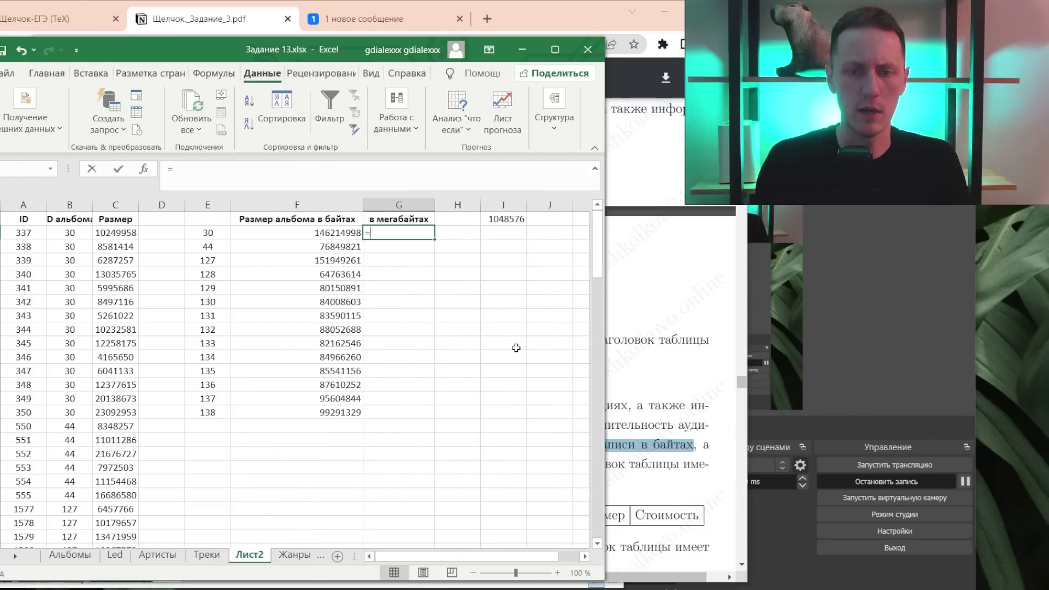
text(=A2)
text(F2)
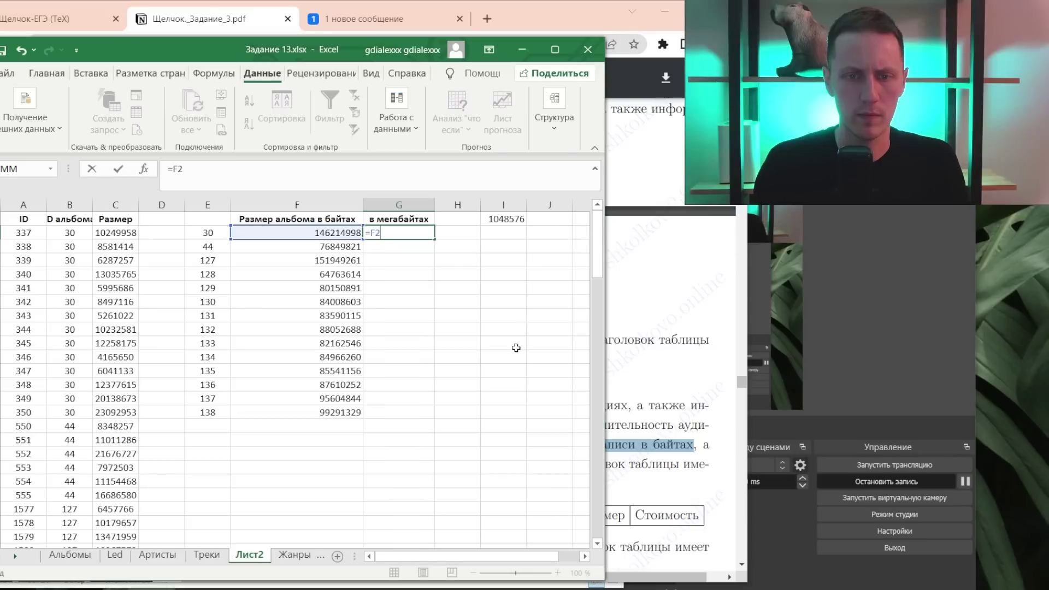
text(/(1024*10)
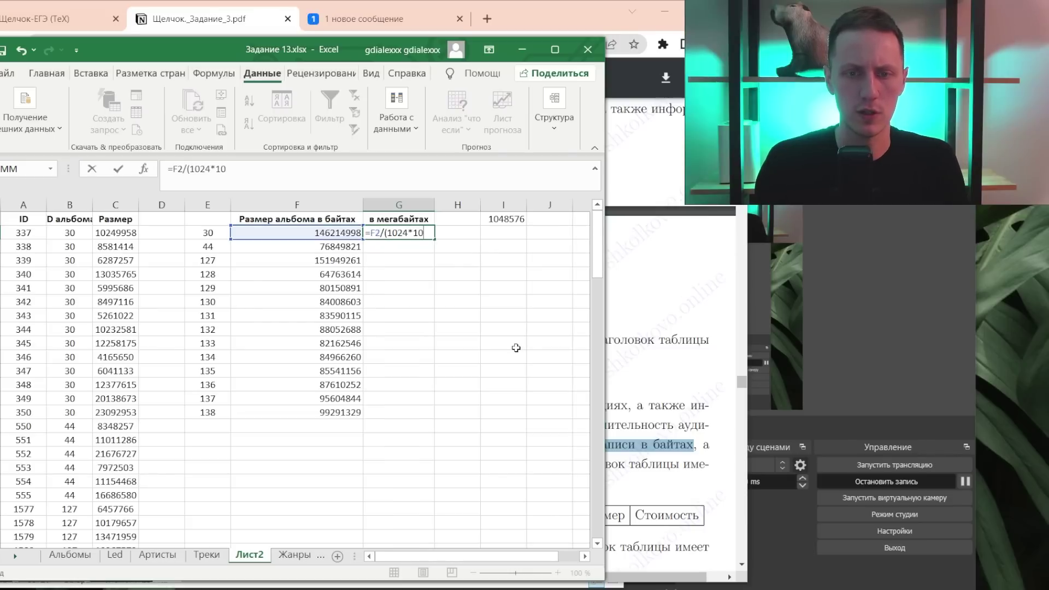
text())
key(Return)
key(Up)
key(ctrl+c)
key(Left)
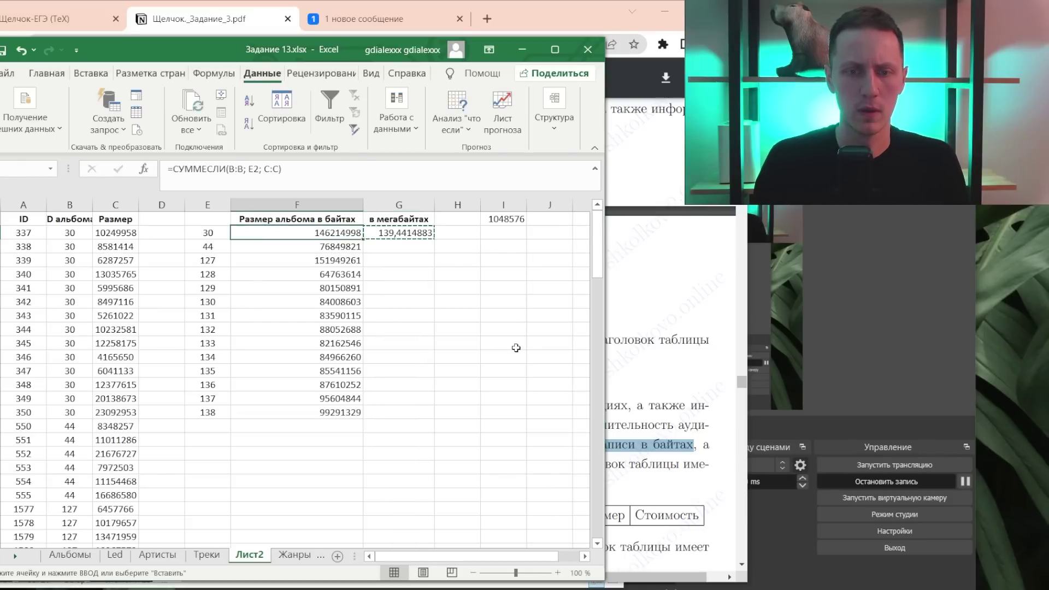
key(ctrl+Down)
key(Right)
key(ctrl+shift+Up)
key(ctrl+v)
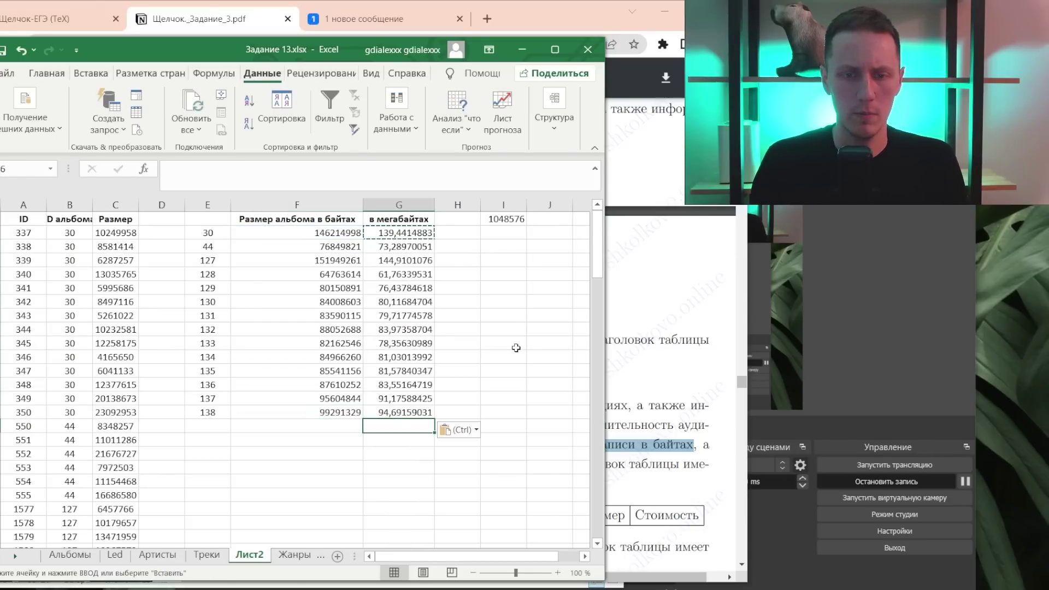
key(alt+Tab)
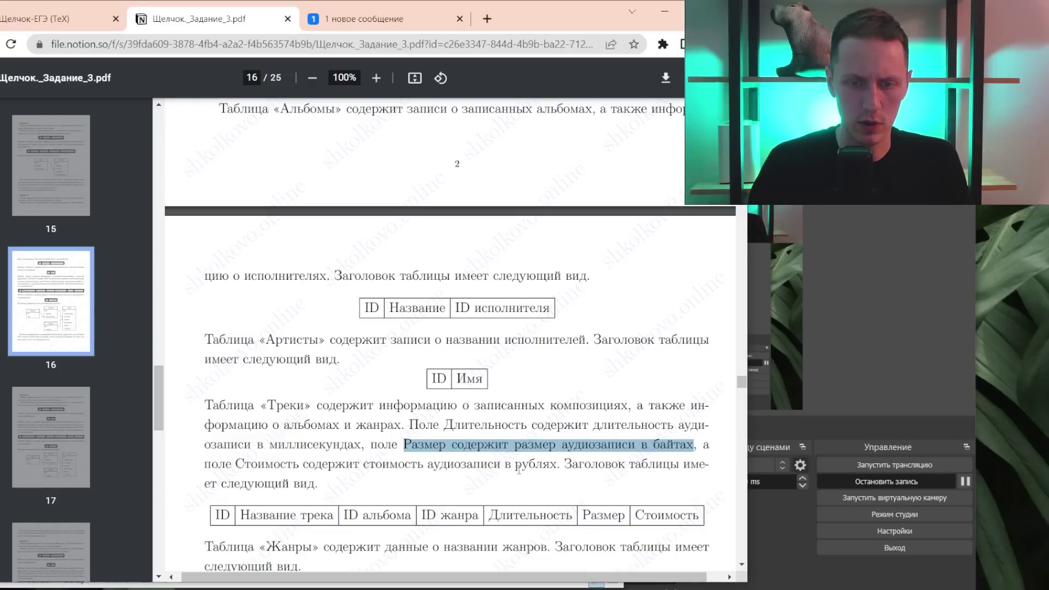
scroll(365, 440, down, 10)
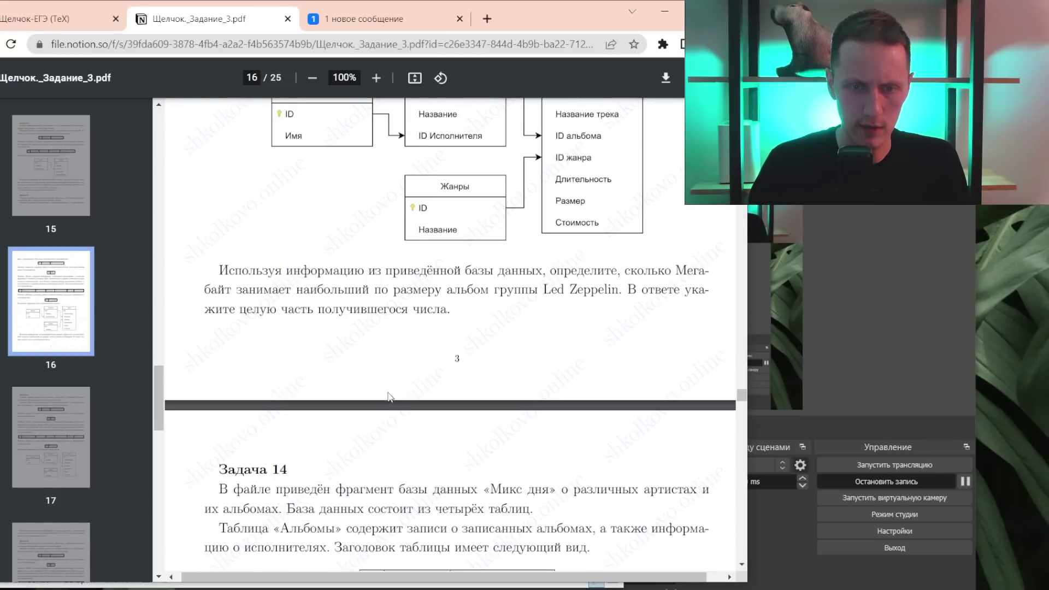
- Select the megabyte values in G2:G15 and compare them against the task PDF
key(alt+Tab)
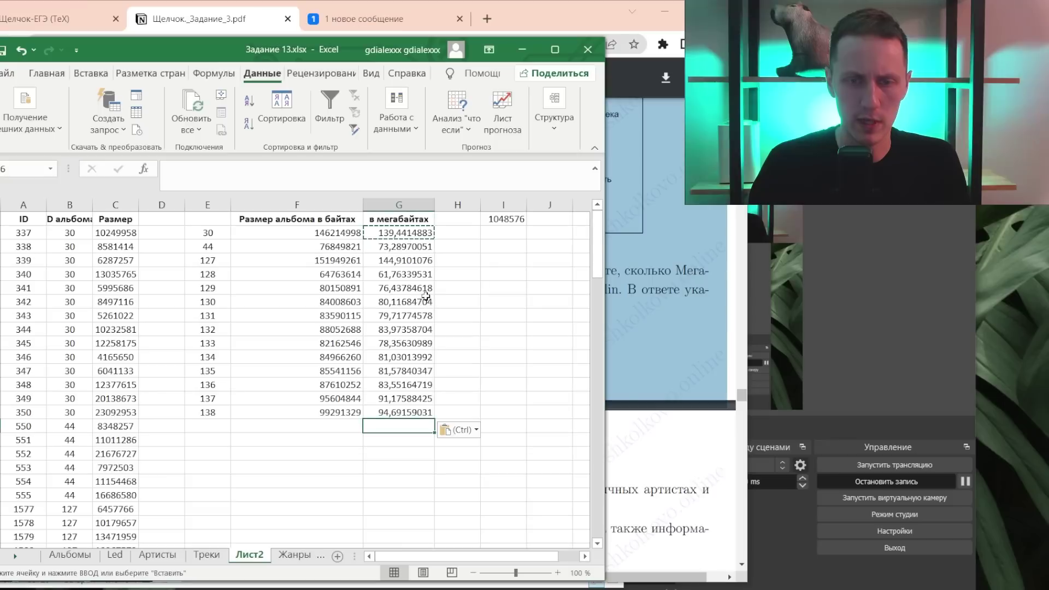
drag(392, 232, 406, 412)
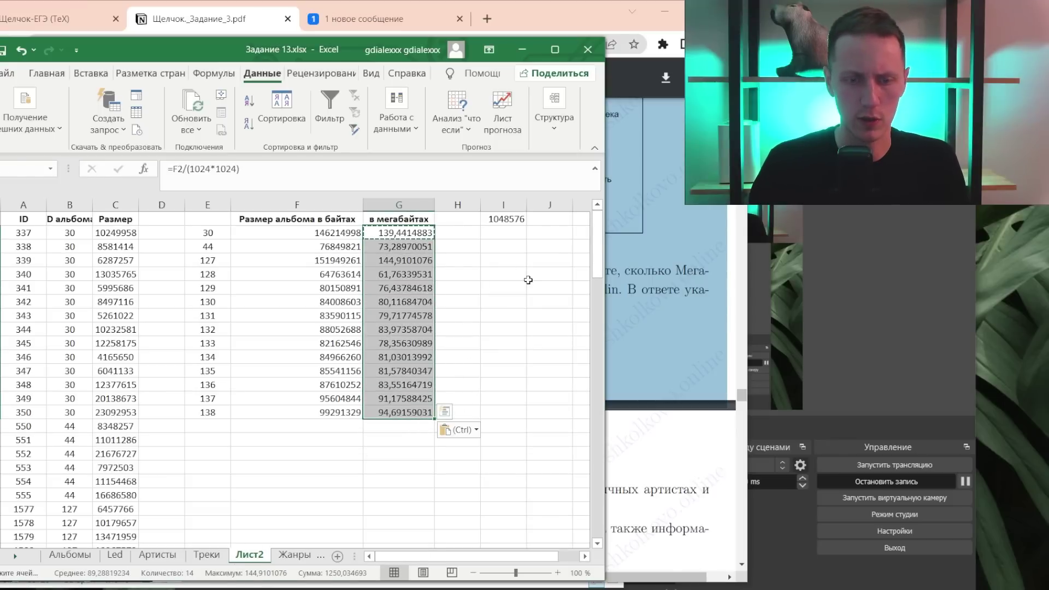
key(alt+Tab)
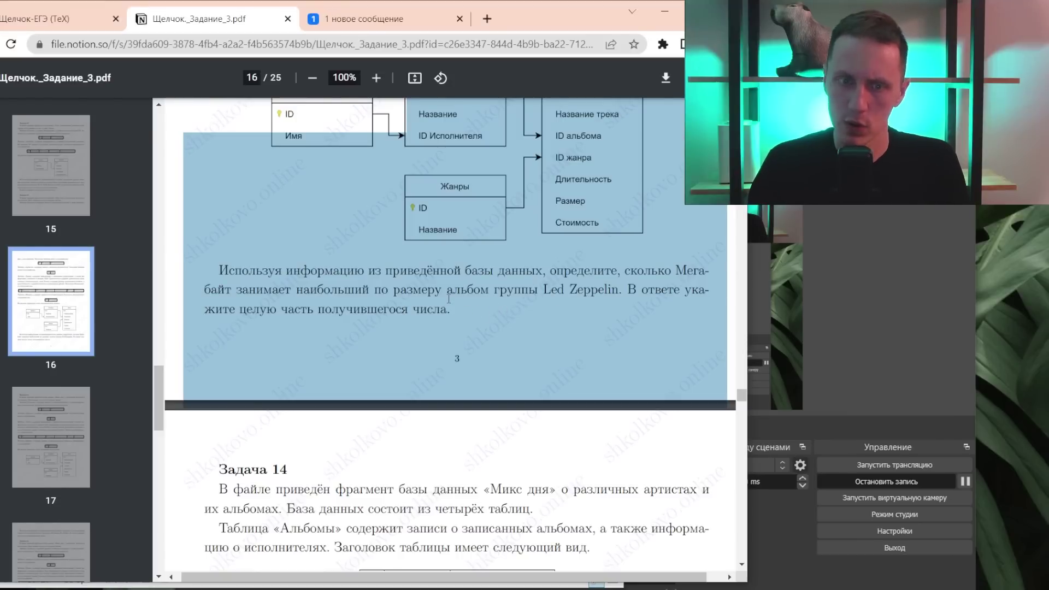
key(alt+Tab)
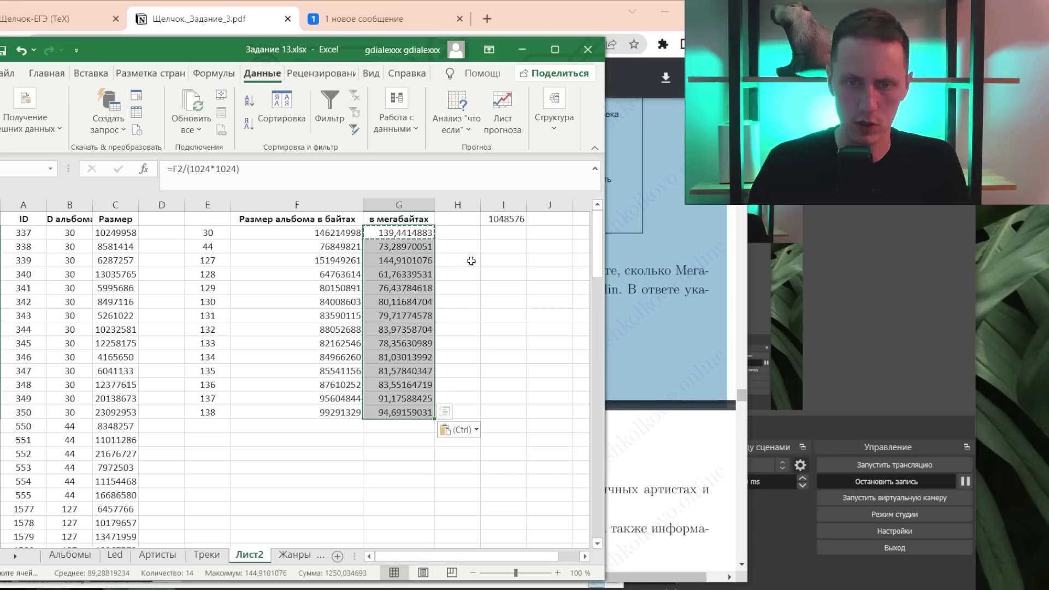
- Enter =МАКС(G:G) in column I, returning the largest album size 144.9101 MB
click(495, 260)
text(14)
key(BackSpace)
key(BackSpace)
key(BackSpace)
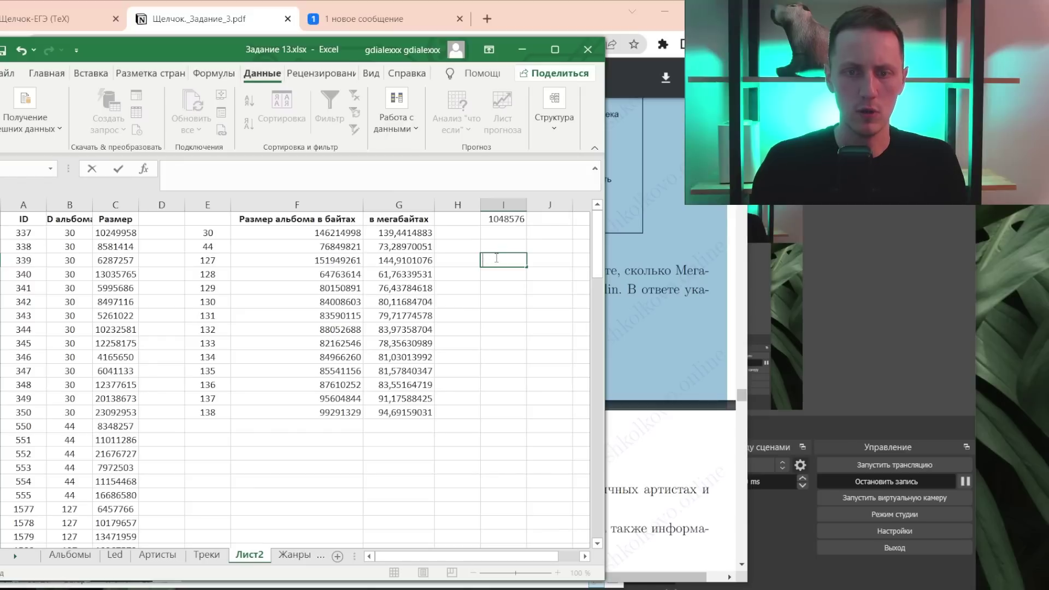
key(Escape)
text(=МАКС)
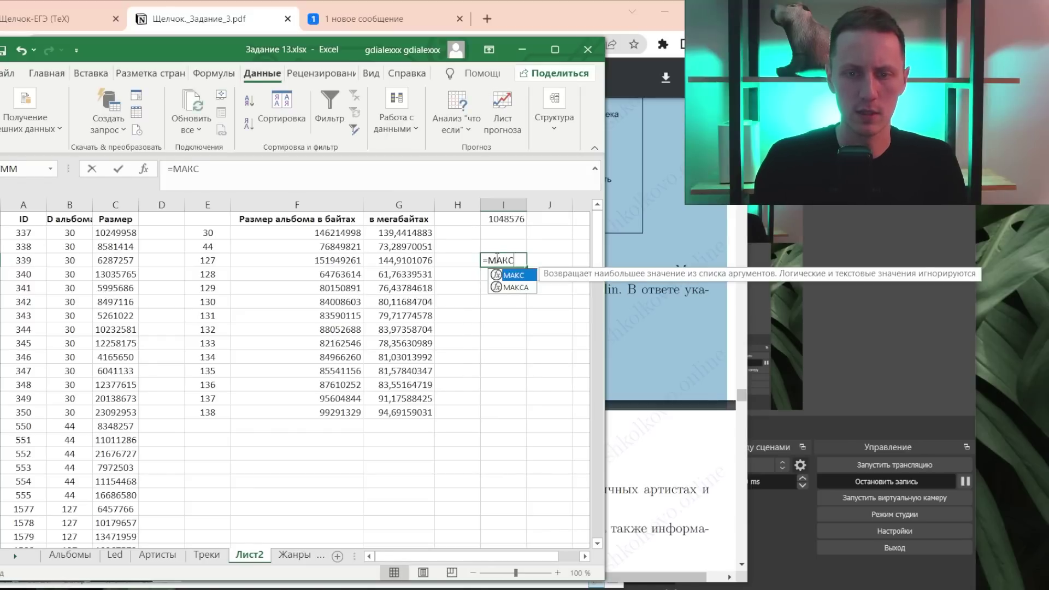
key(Tab)
text(G:G))
key(Return)
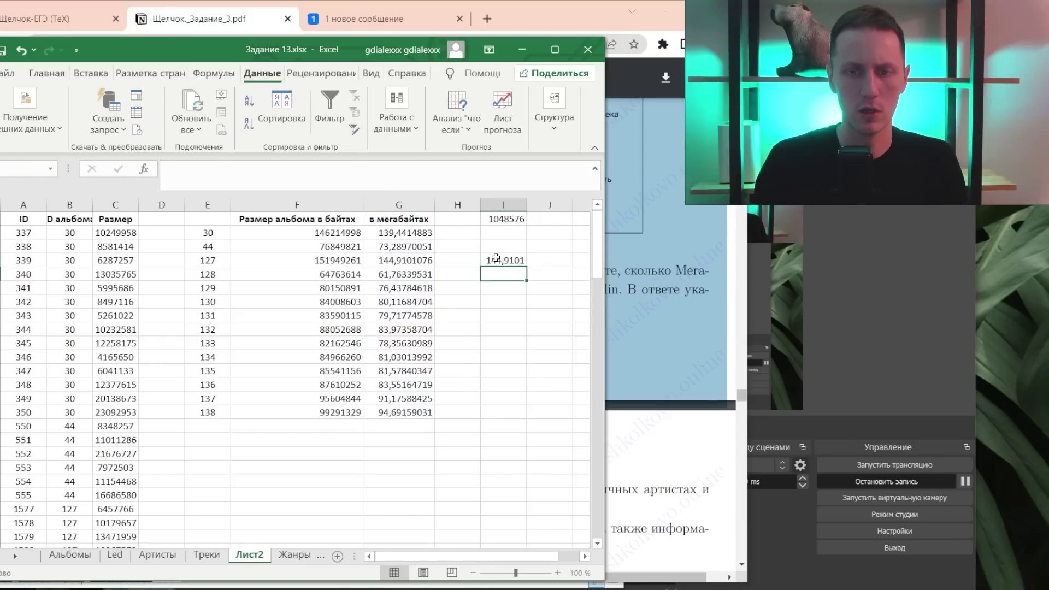
click(497, 260)
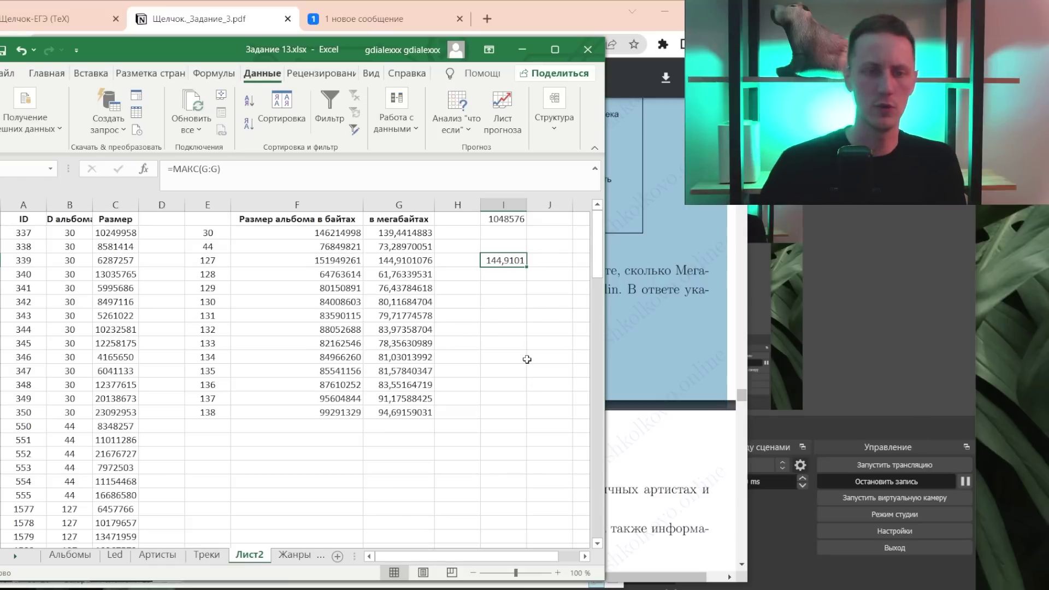
key(alt+Tab)
- Scroll to the PDF's Ответы page and highlight answer 144 for task 13
scroll(601, 437, down, 5)
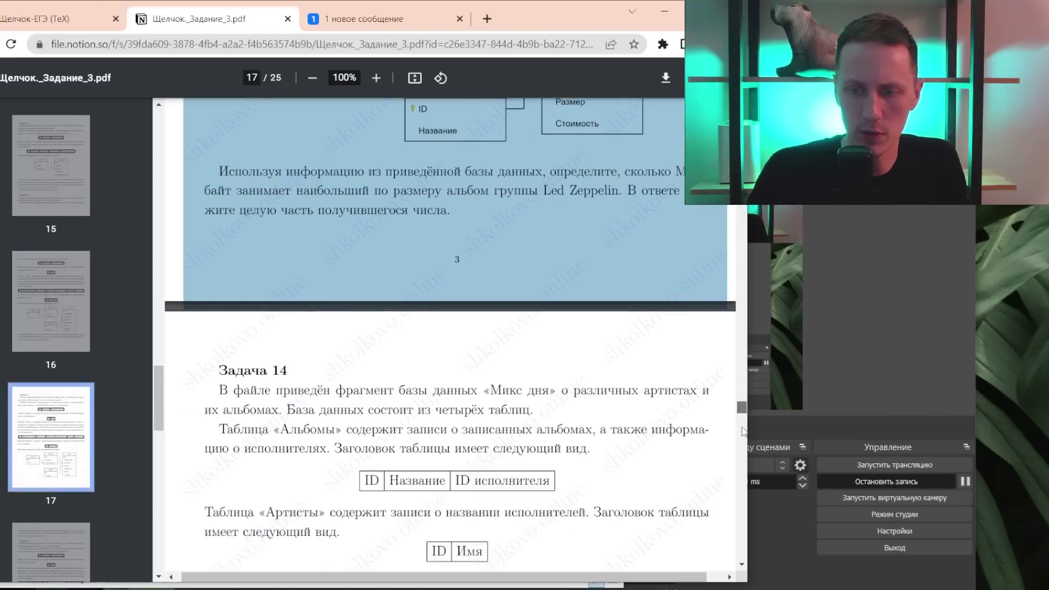
scroll(705, 520, down, 20)
scroll(601, 492, down, 7)
scroll(404, 426, down, 9)
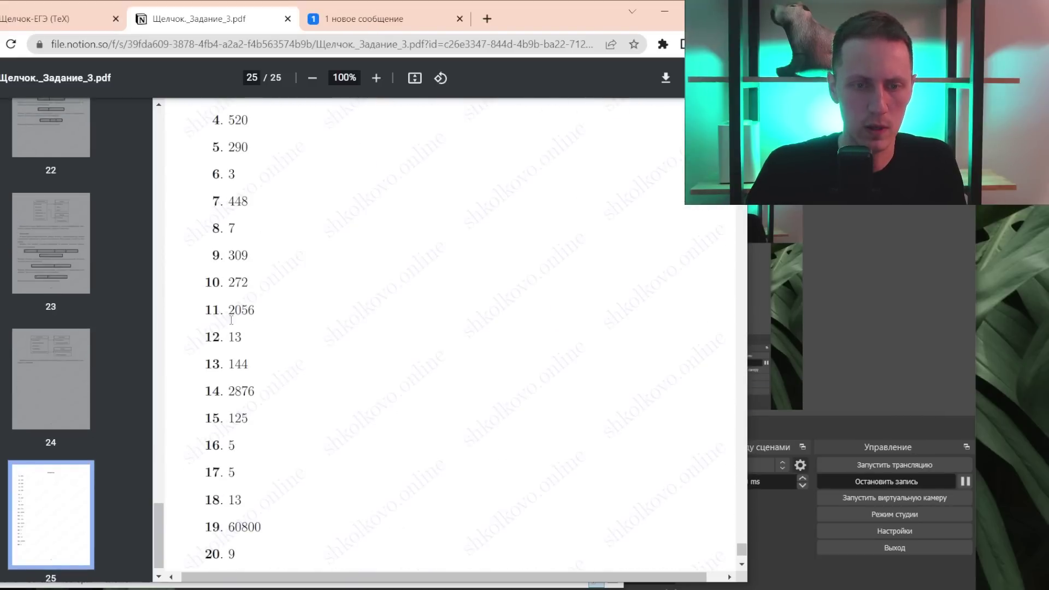
drag(228, 367, 246, 369)
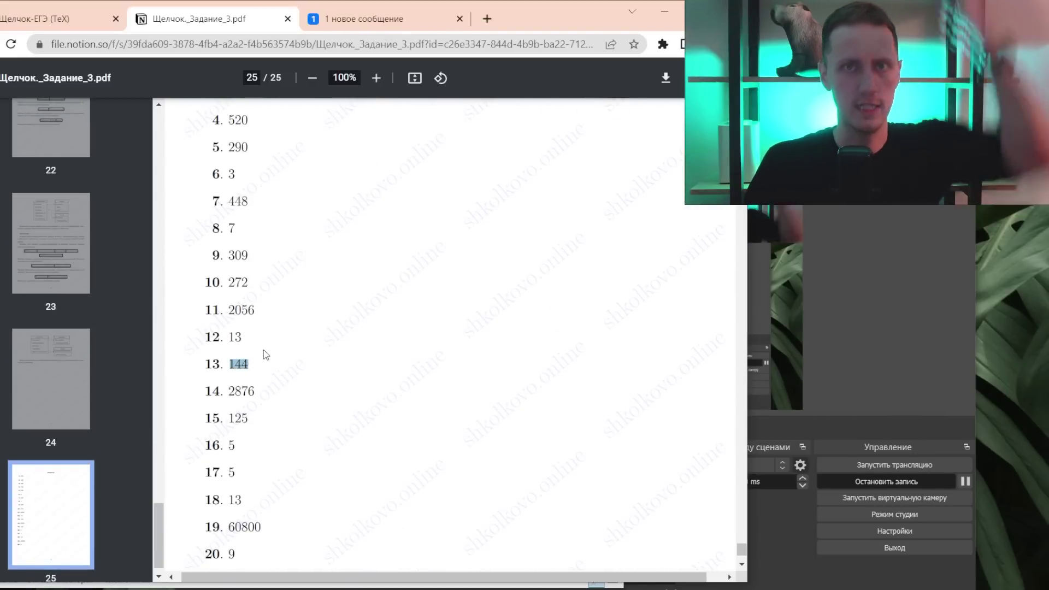
- Scroll the PDF back to Задача 14 on page 17
scroll(311, 394, up, 3)
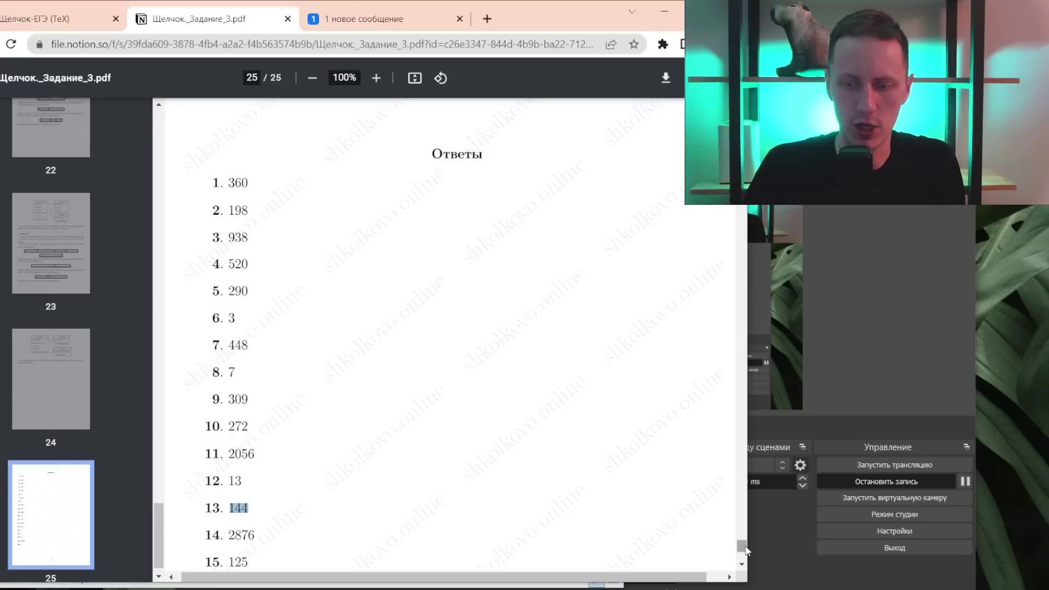
drag(741, 545, 645, 297)
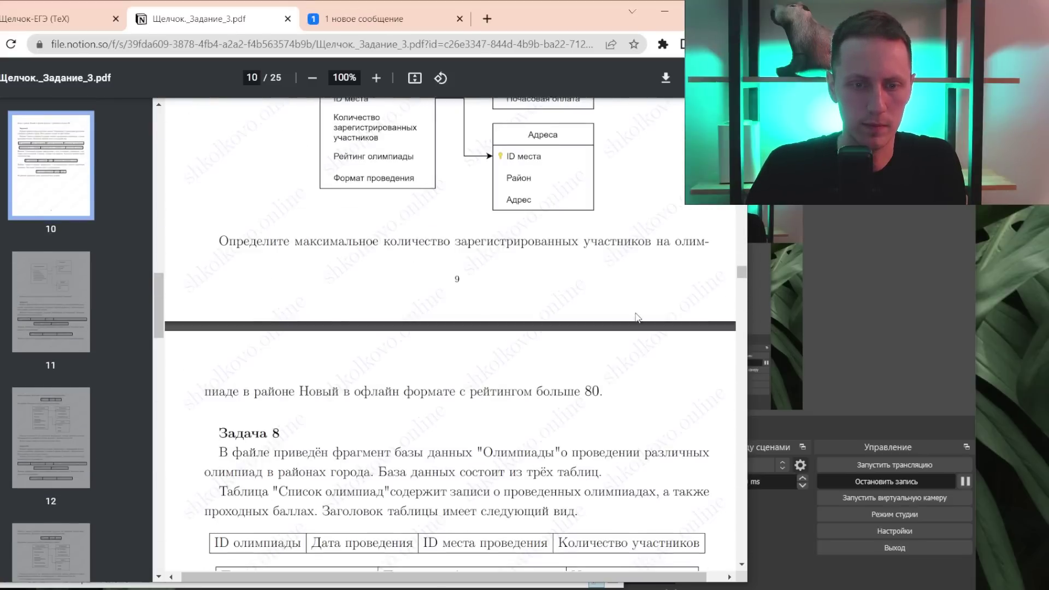
scroll(645, 296, down, 10)
scroll(628, 303, down, 20)
scroll(620, 303, down, 10)
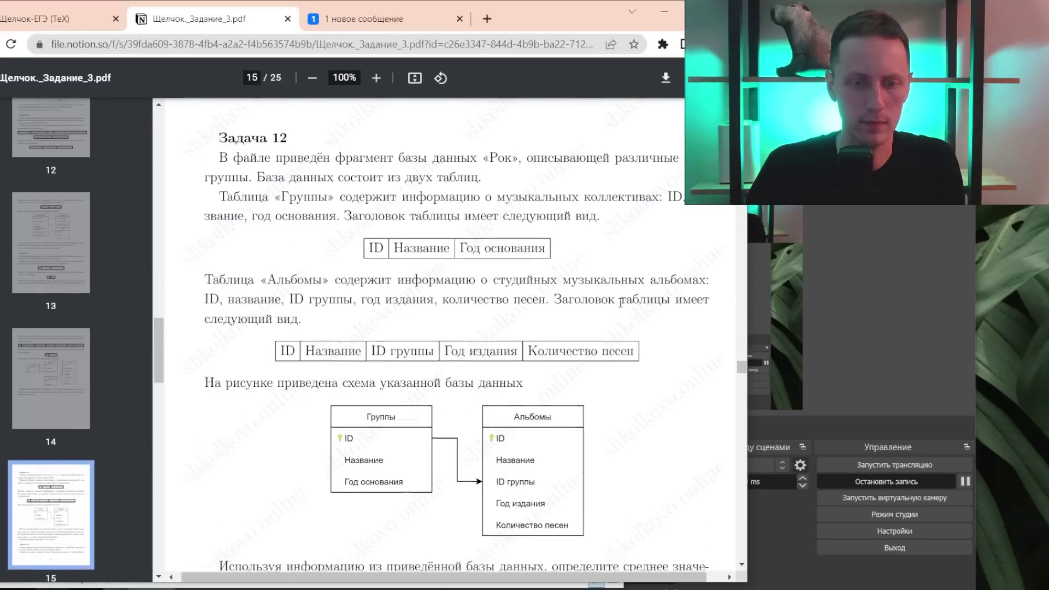
scroll(620, 303, down, 10)
scroll(617, 309, down, 10)
scroll(616, 312, down, 5)
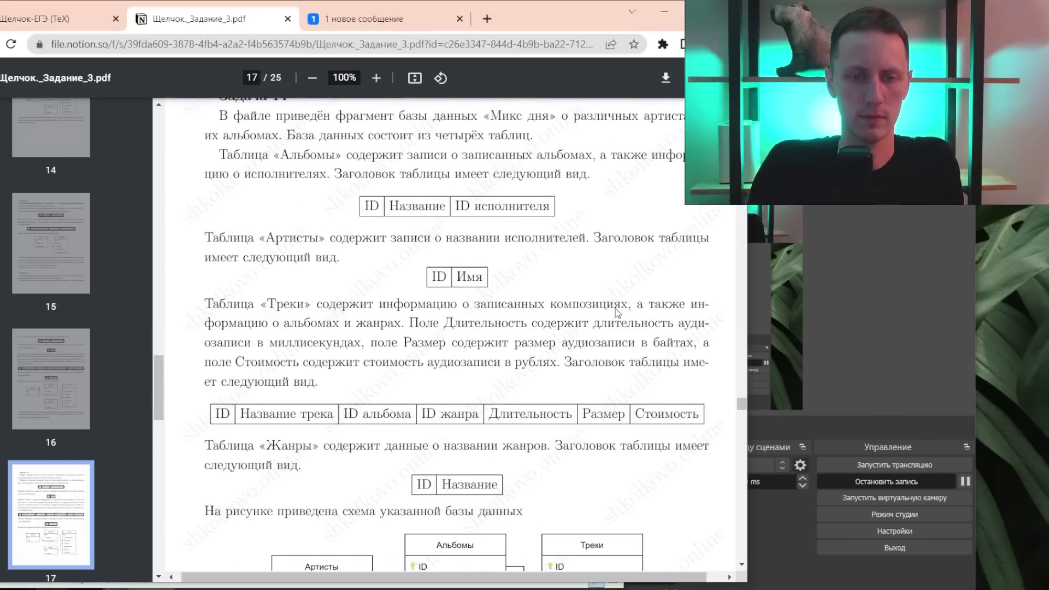
scroll(615, 308, up, 2)
scroll(491, 306, down, 5)
- Close the Задание 13 workbook and open Задание 14.xlsx from the task folder
key(alt+Tab)
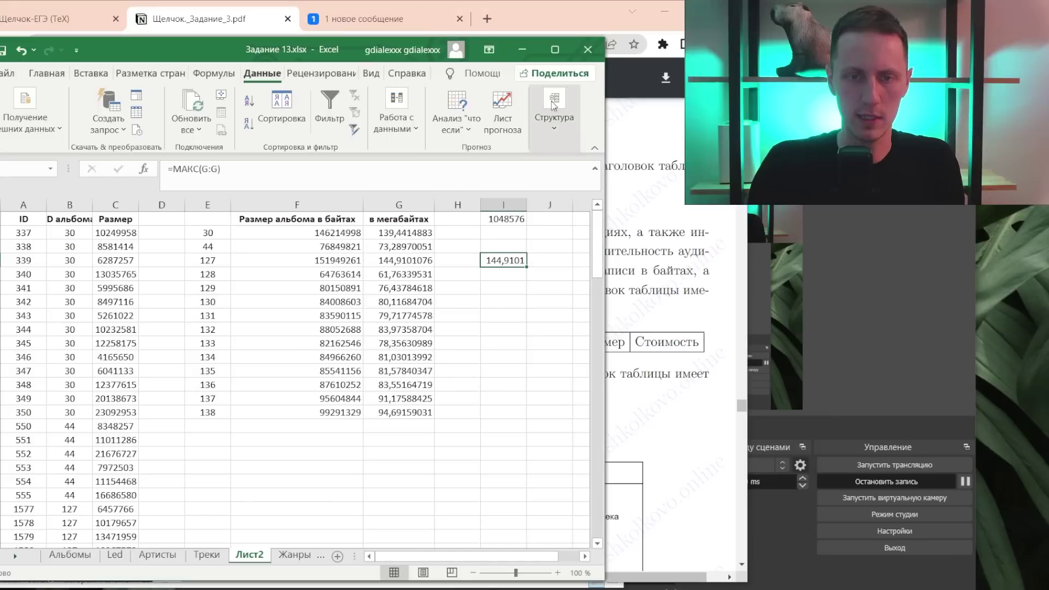
key(alt+F4)
click(530, 322)
key(alt+Tab)
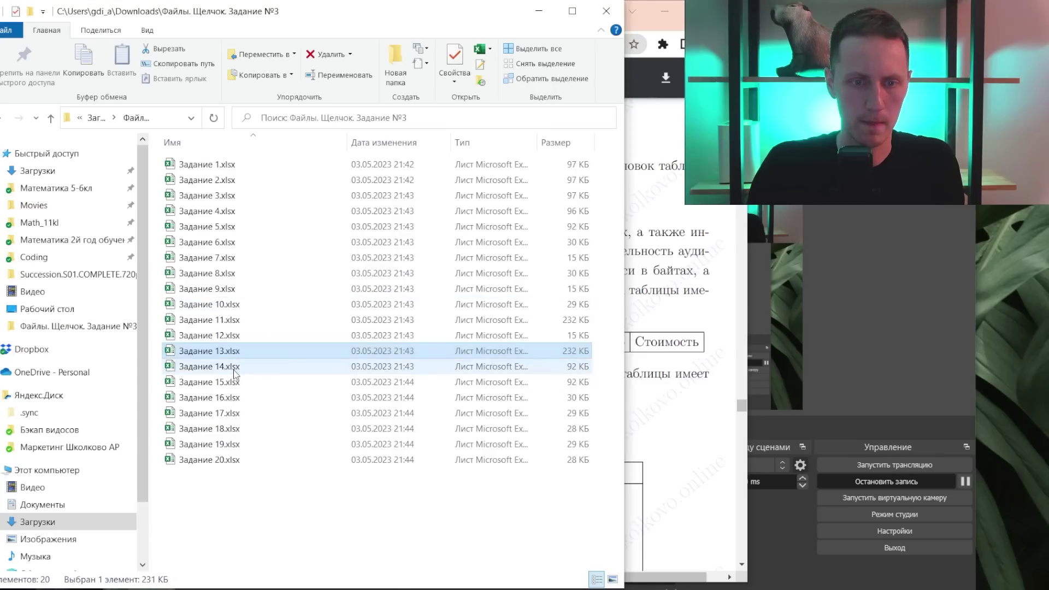
double_click(235, 367)
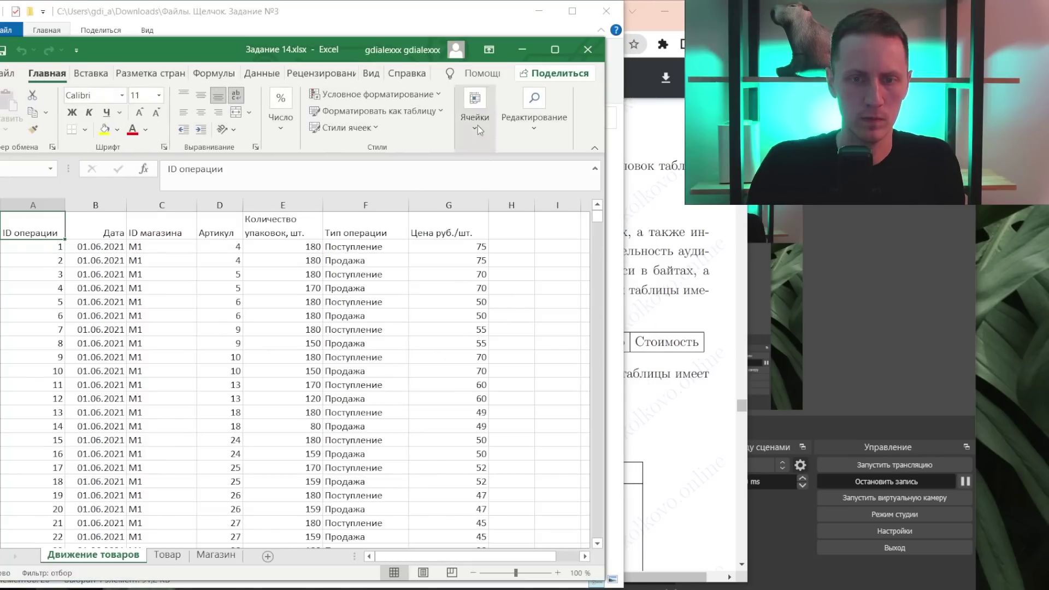
- Read the Задача 14 statement in the PDF, checking the new workbook briefly
key(alt+Tab)
scroll(458, 318, down, 1)
scroll(458, 317, down, 5)
scroll(458, 318, down, 3)
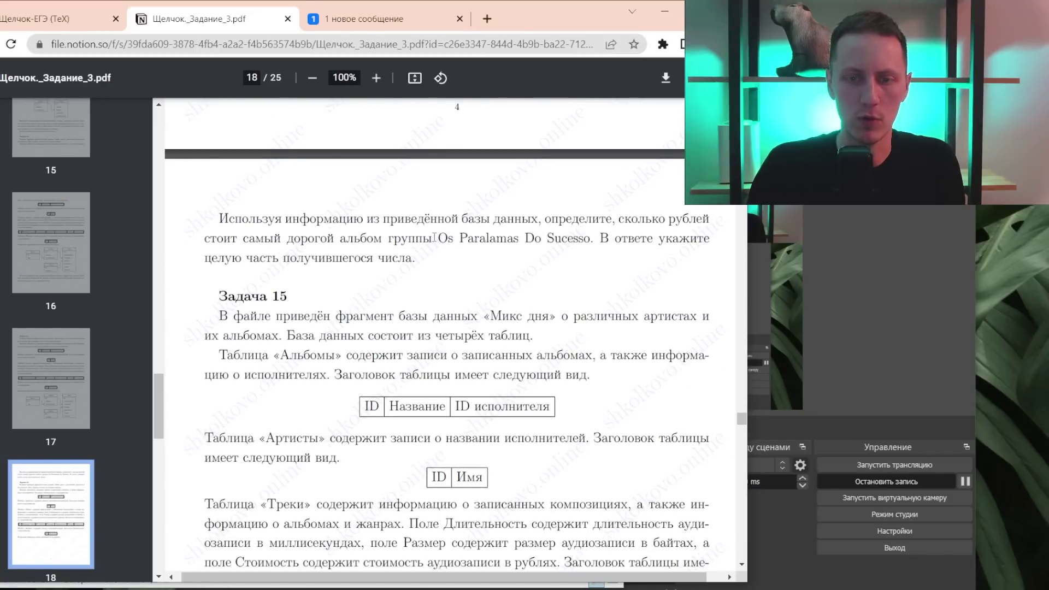
key(alt+Tab)
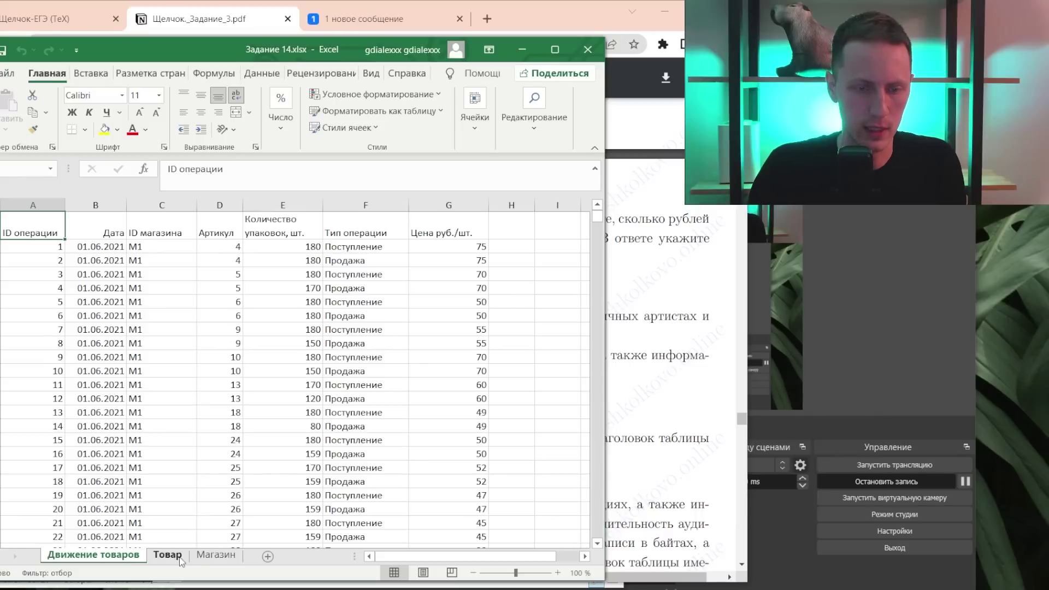
key(alt+Tab)
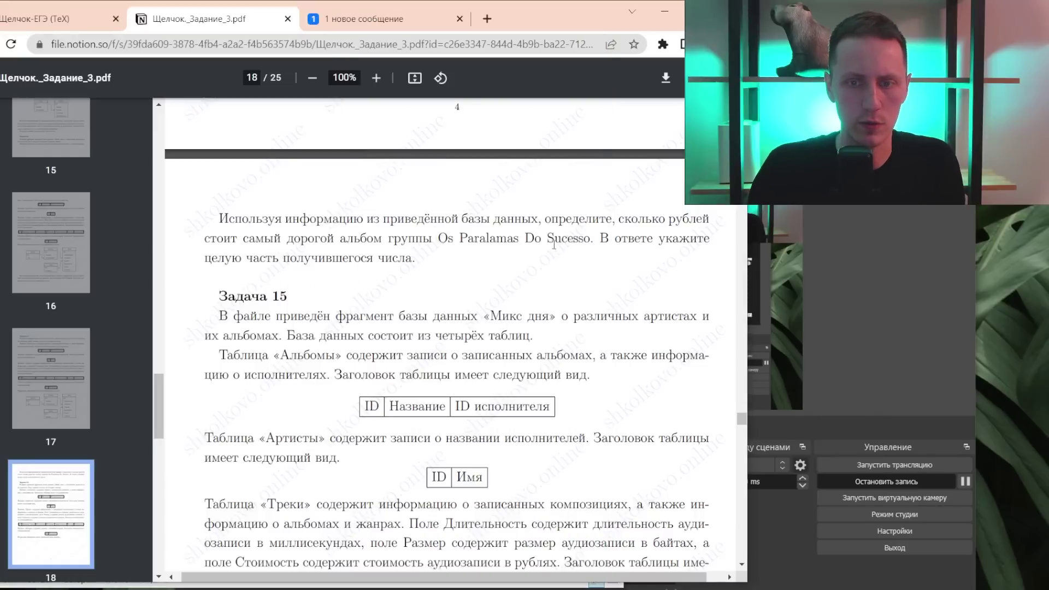
scroll(482, 300, up, 5)
scroll(482, 299, up, 1)
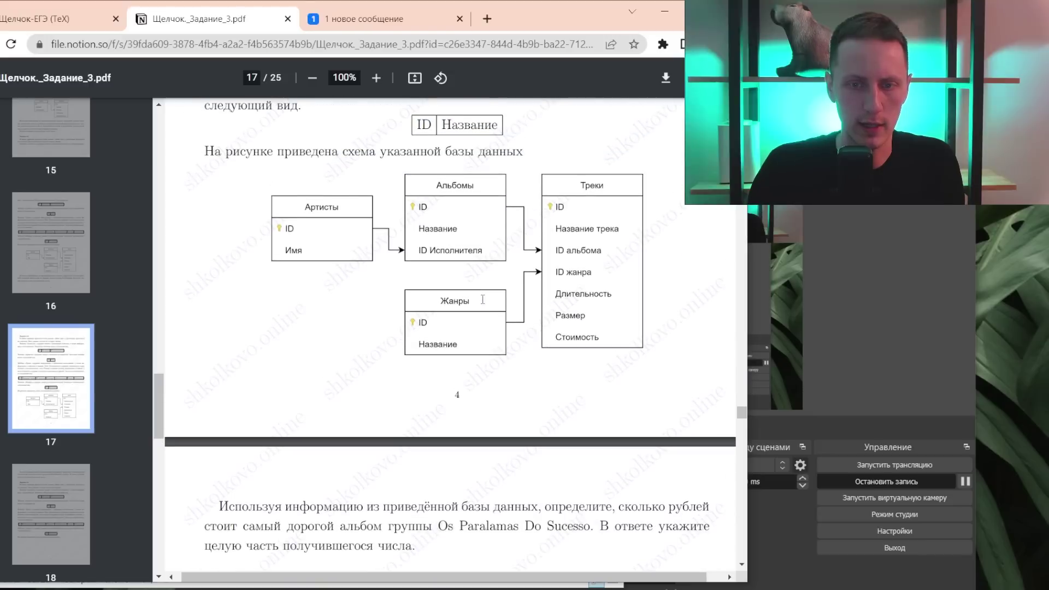
scroll(485, 304, up, 5)
scroll(486, 304, down, 20)
scroll(486, 304, up, 1)
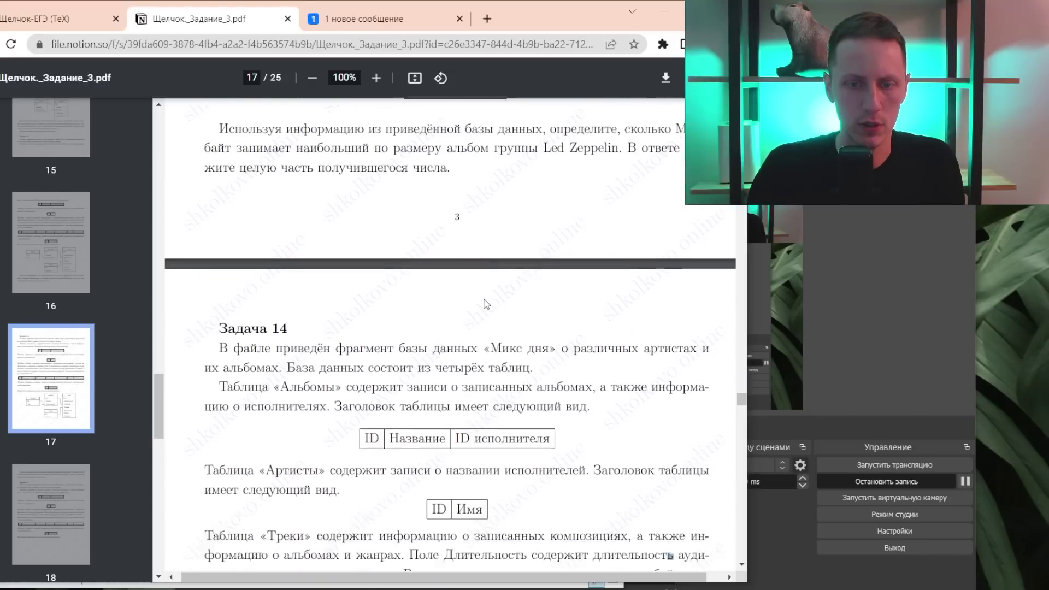
scroll(486, 304, down, 6)
- Look through the Товар and Магазин sheets of Задание 14.xlsx
key(alt+Tab)
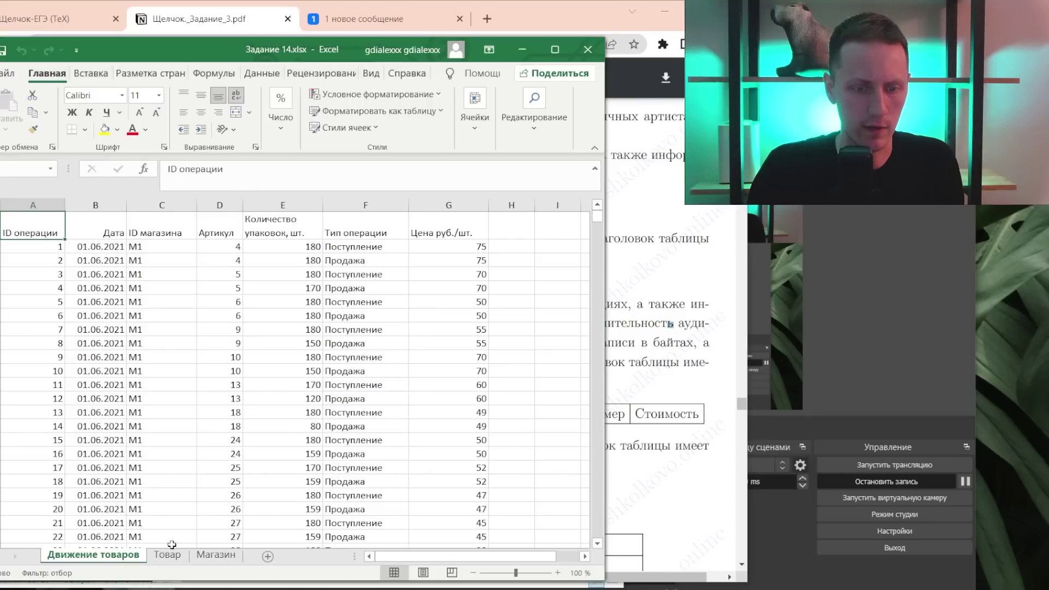
click(167, 554)
click(215, 554)
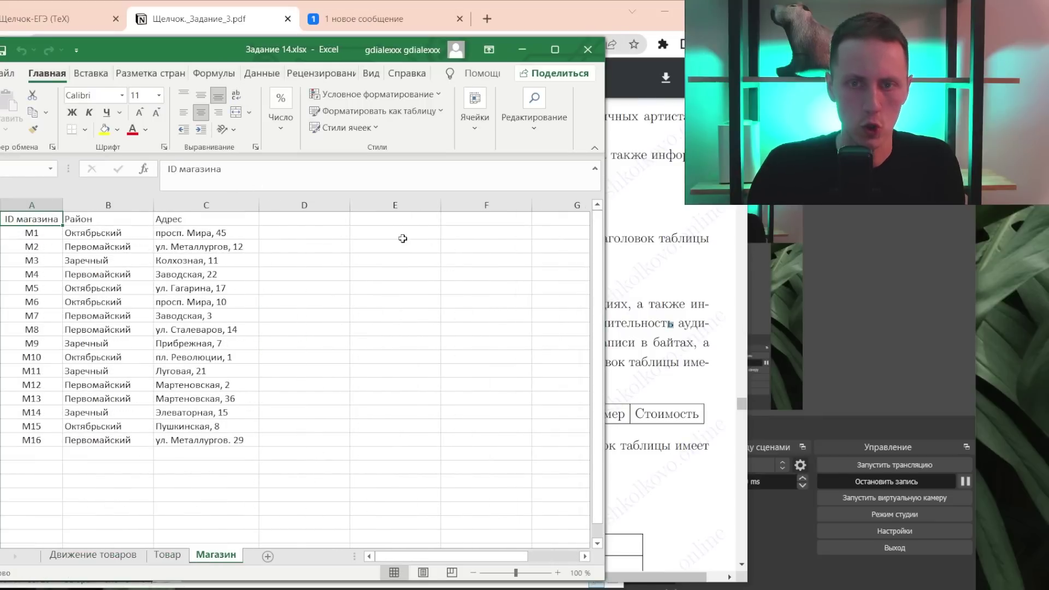
key(alt+Tab)
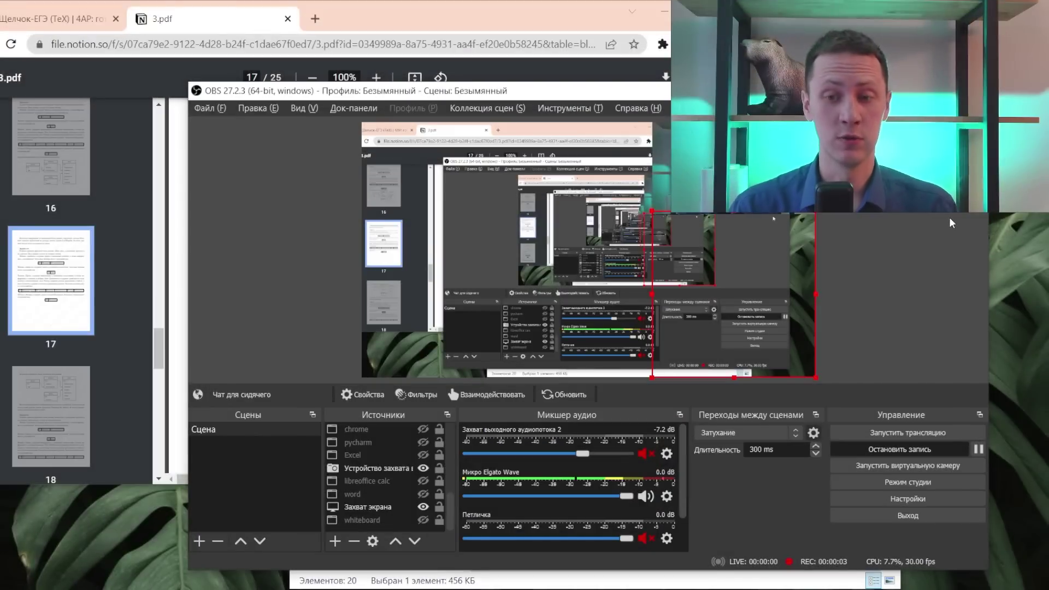
- Open the Задание 14.xls workbook from the task files folder
key(alt+Tab)
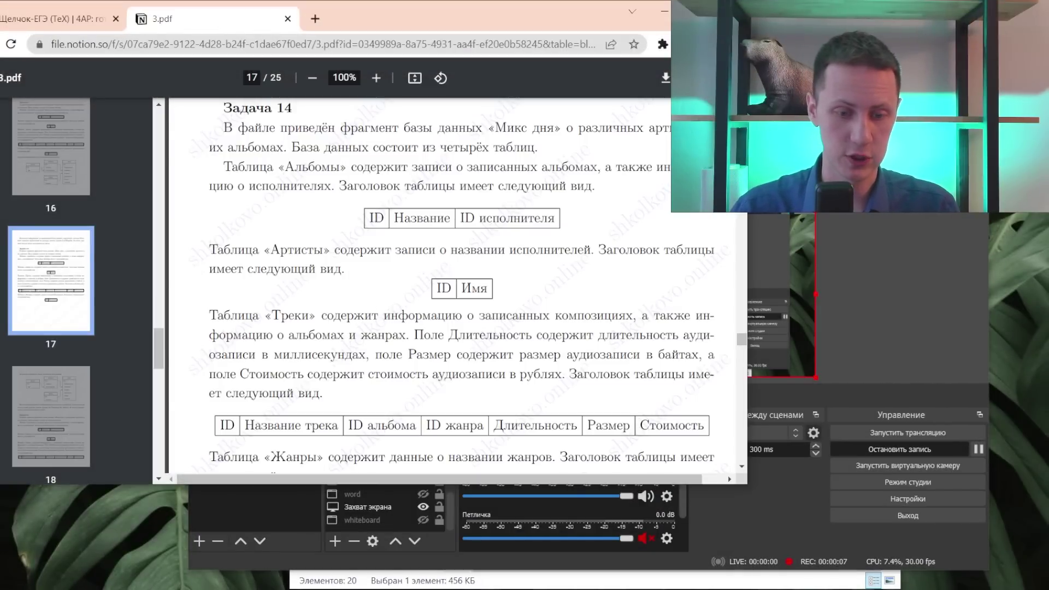
key(alt+Tab)
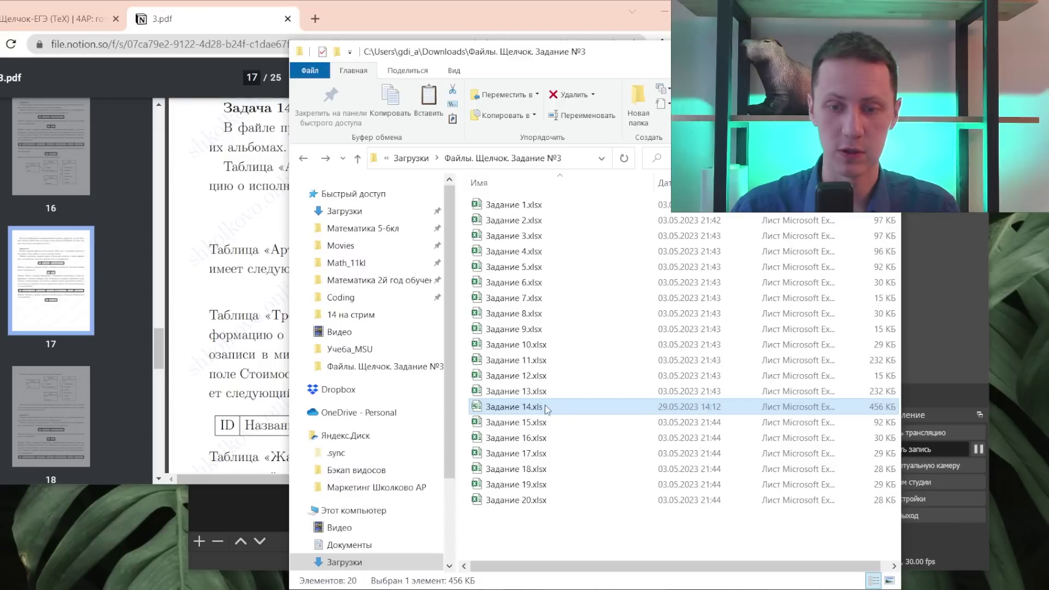
mouse_move(368, 328)
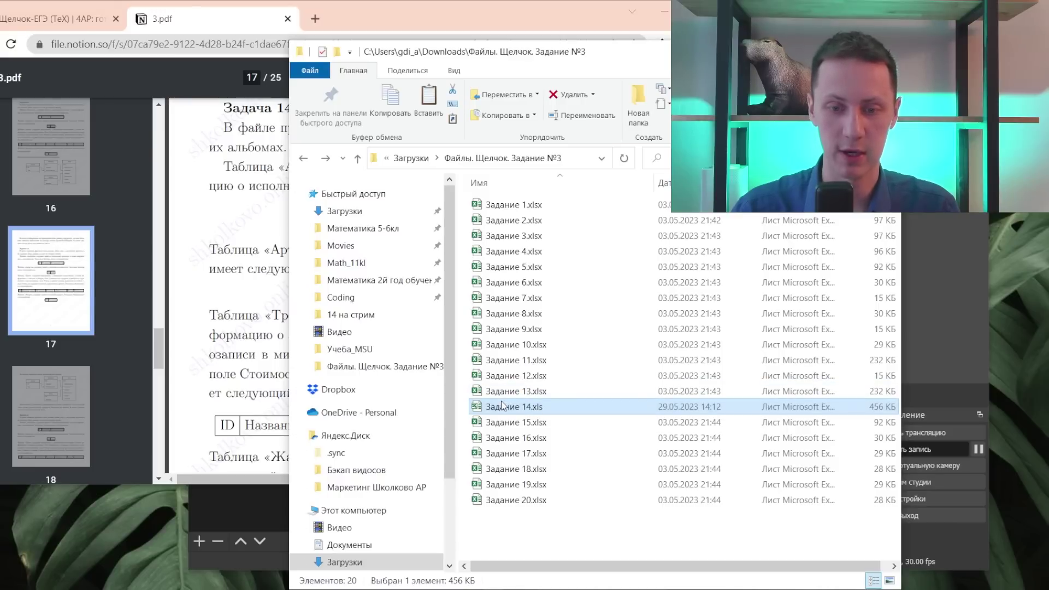
double_click(491, 407)
- Highlight the band name 'Os Paralamas Do Sucesso' in the task PDF's question
click(446, 274)
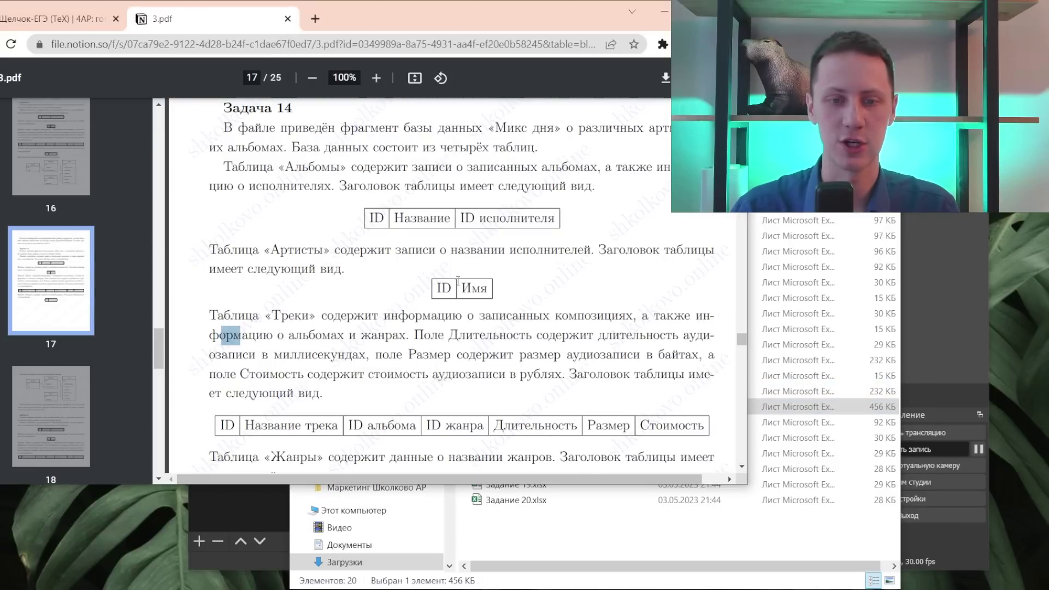
click(403, 258)
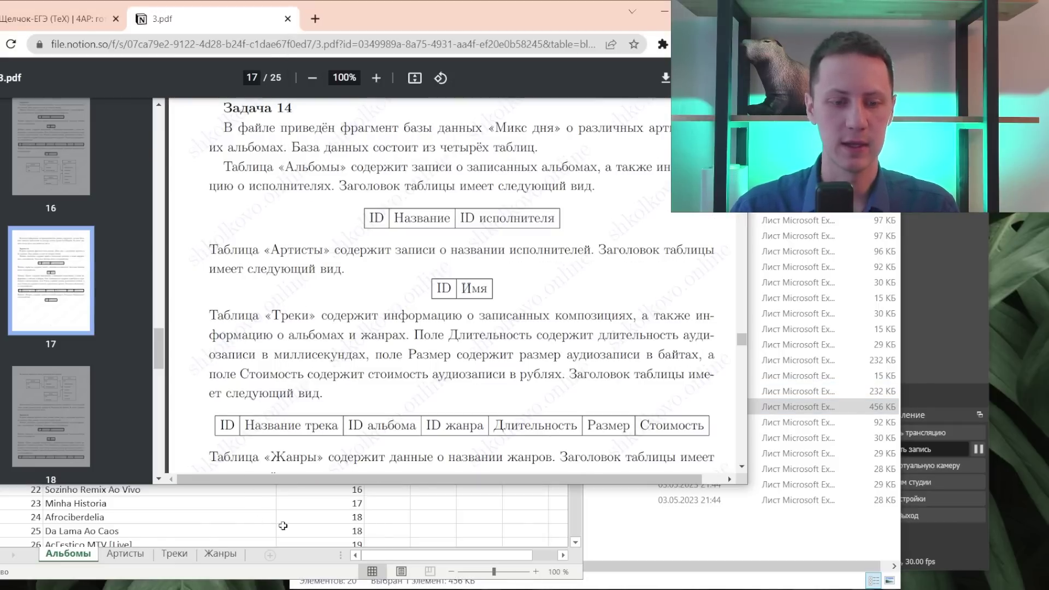
scroll(401, 354, down, 4)
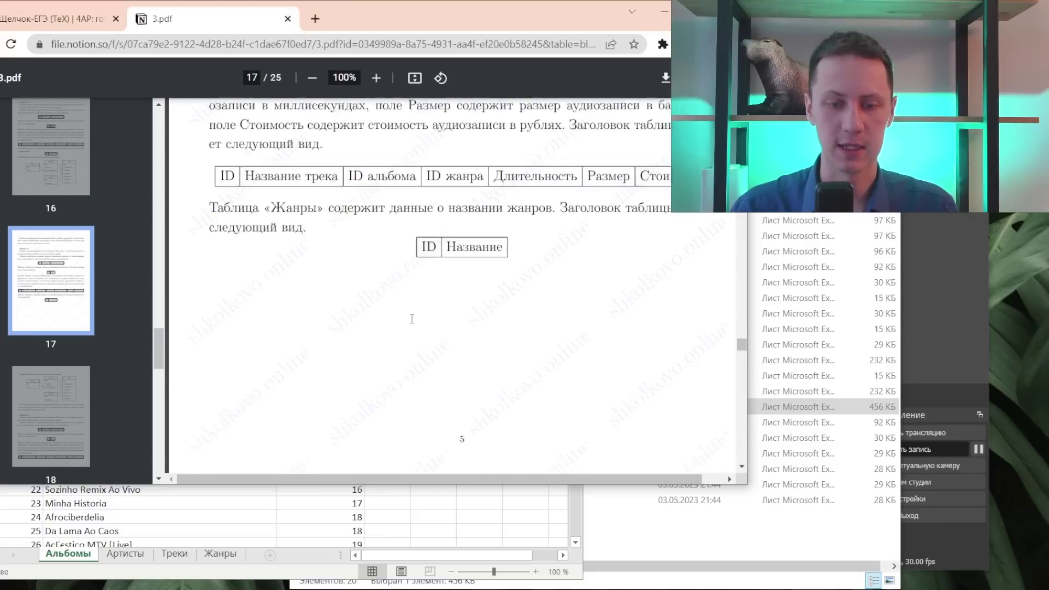
scroll(415, 301, down, 5)
scroll(399, 273, down, 2)
scroll(396, 263, down, 1)
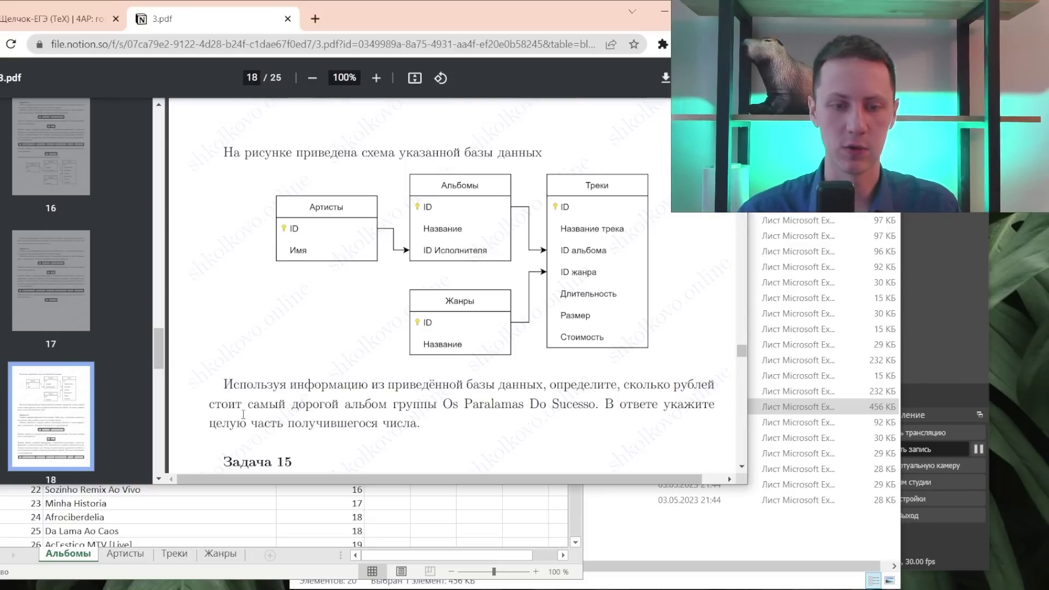
drag(394, 407, 589, 403)
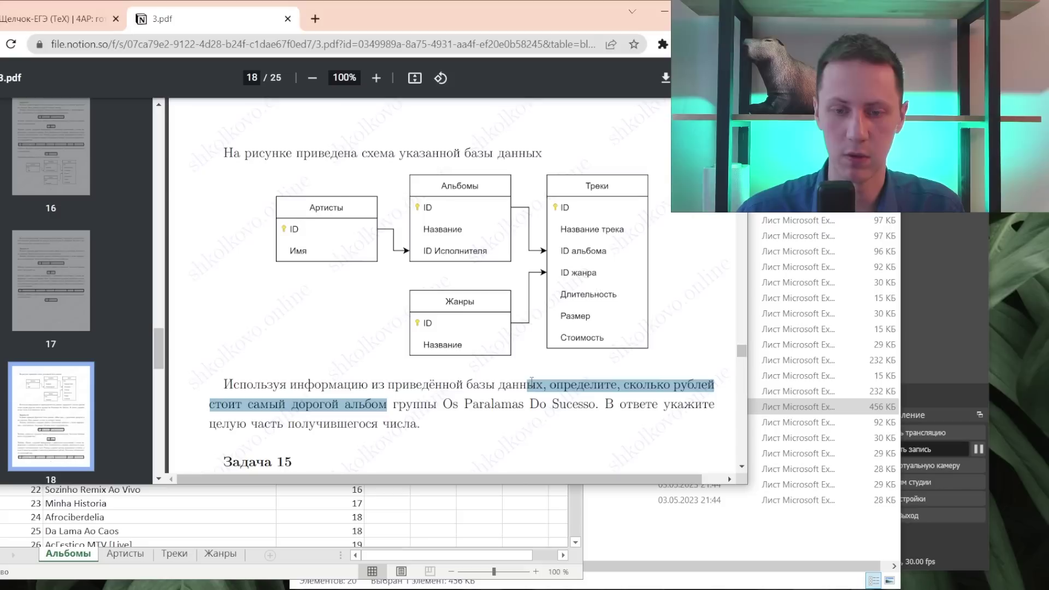
click(146, 515)
- Enable editing of the workbook and dismiss the security warning
click(479, 102)
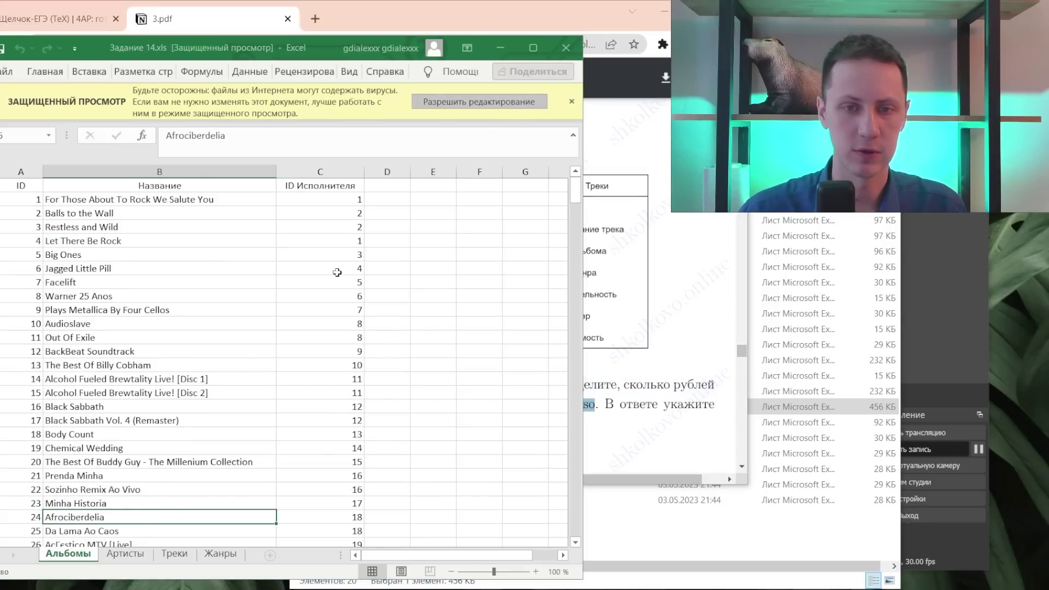
drag(294, 86, 261, 17)
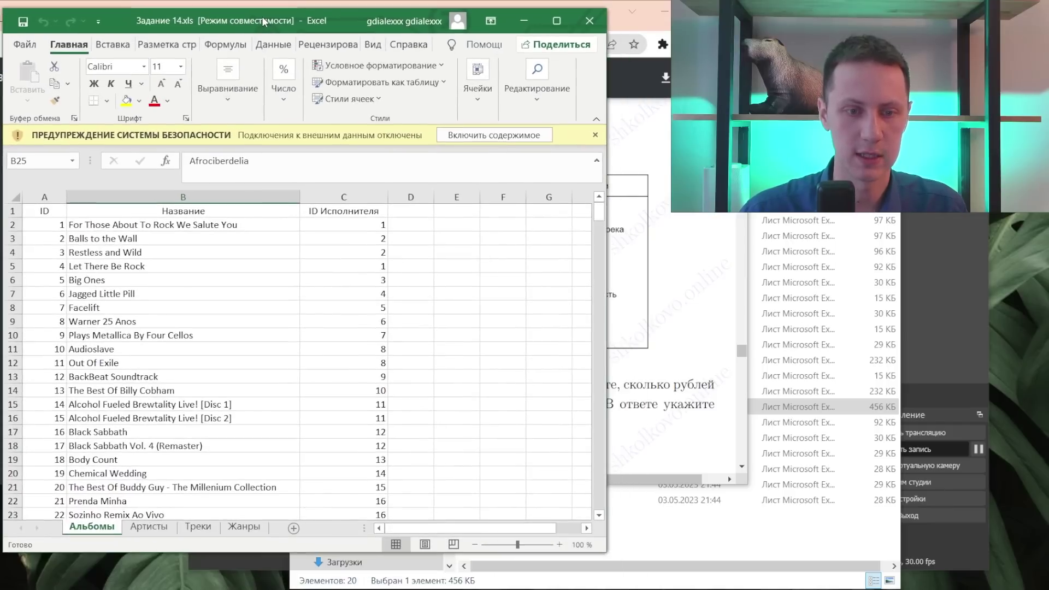
click(596, 136)
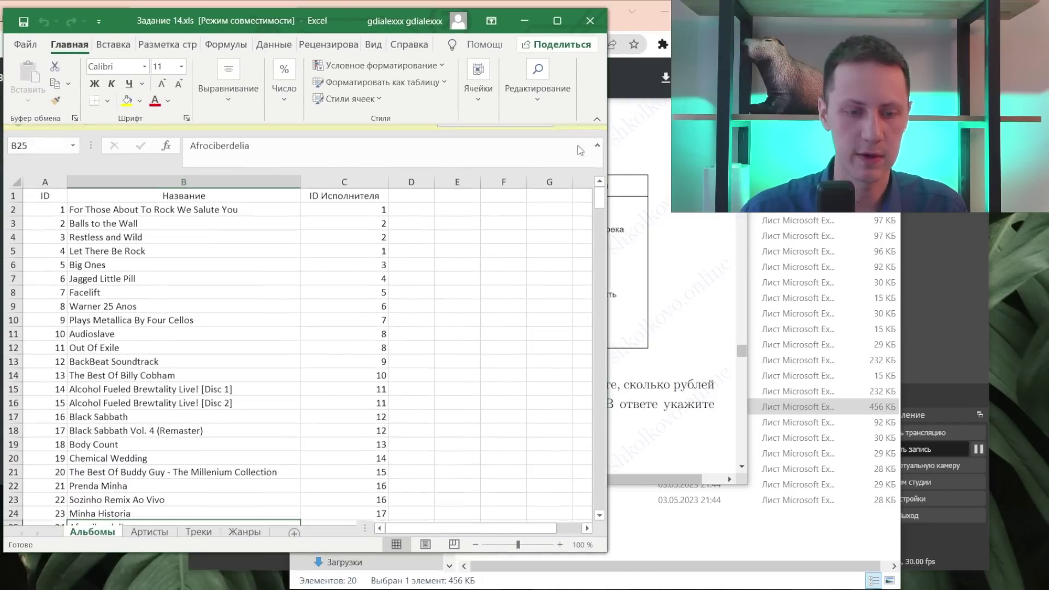
- On Артисты, find 'Os par' and fill Os Paralamas Do Sucesso's row (ID 113) yellow
click(149, 528)
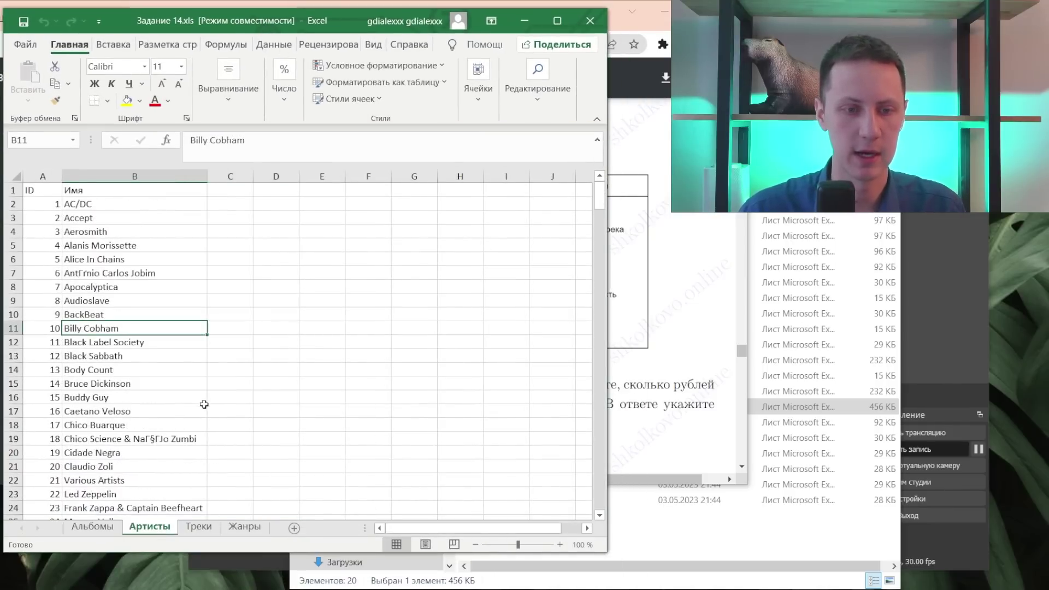
key(ctrl+f)
text(Os)
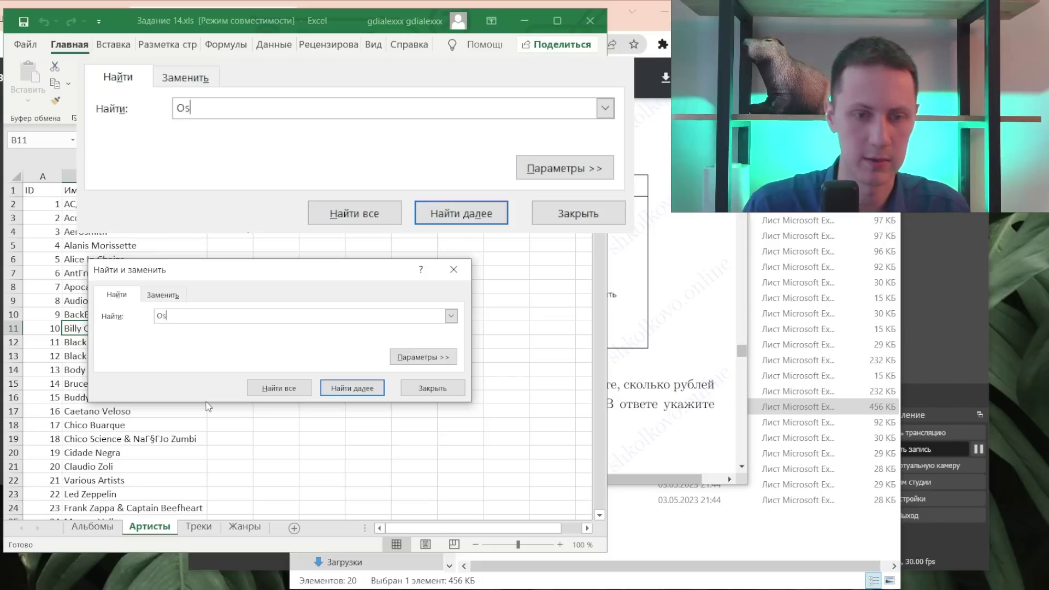
text( par)
key(Return)
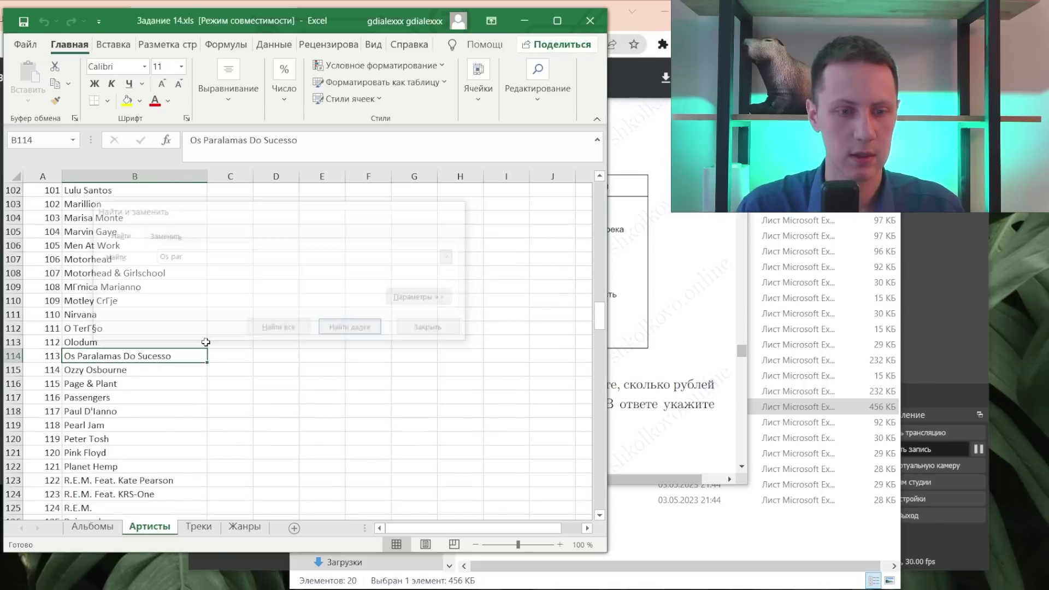
key(shift+Left)
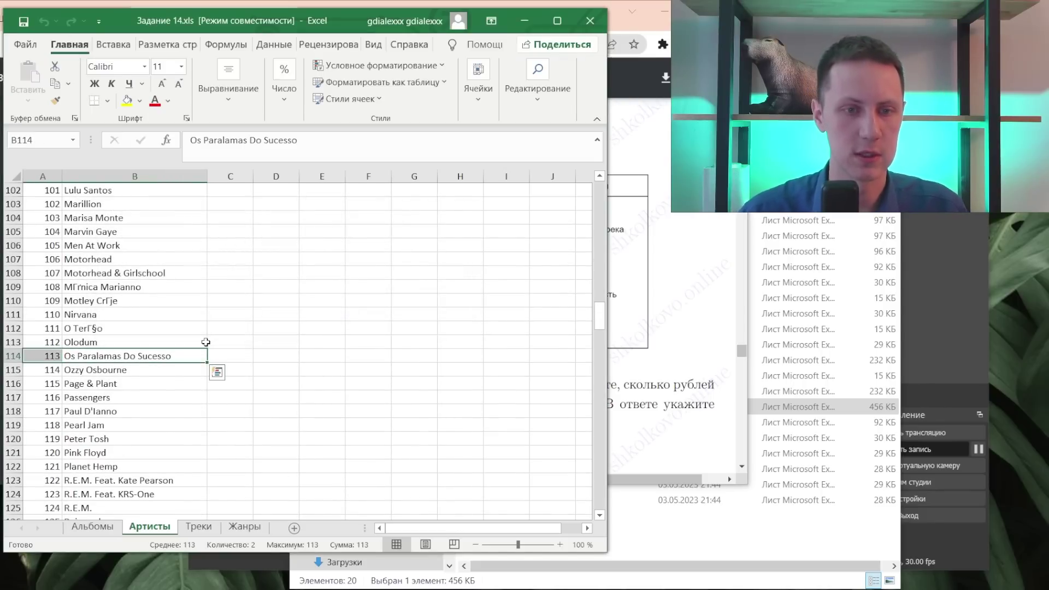
click(126, 101)
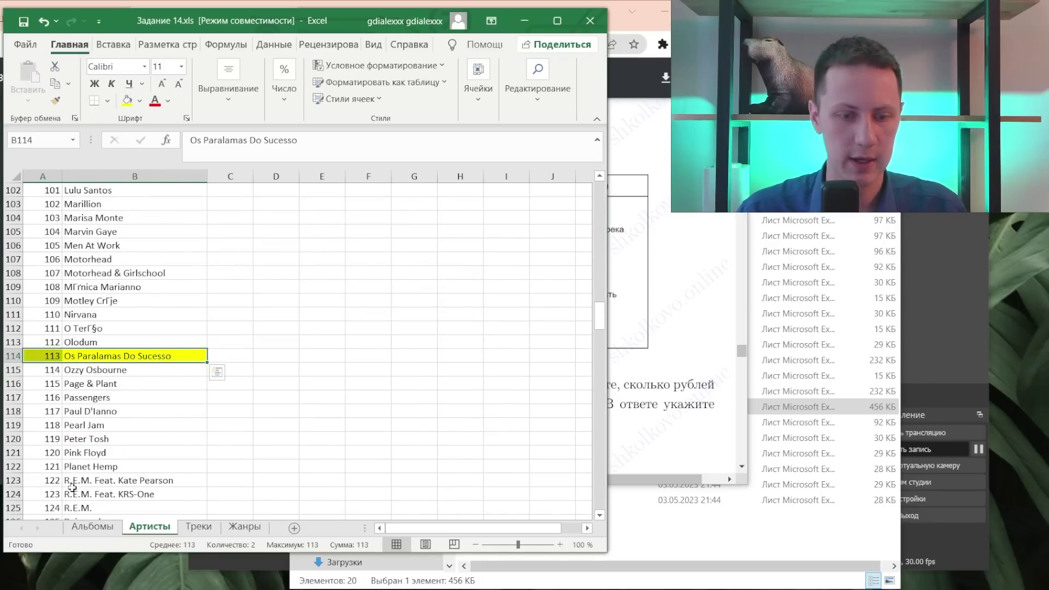
- Turn on header filters for the Альбомы album table
click(102, 525)
click(332, 321)
key(ctrl+shift+l)
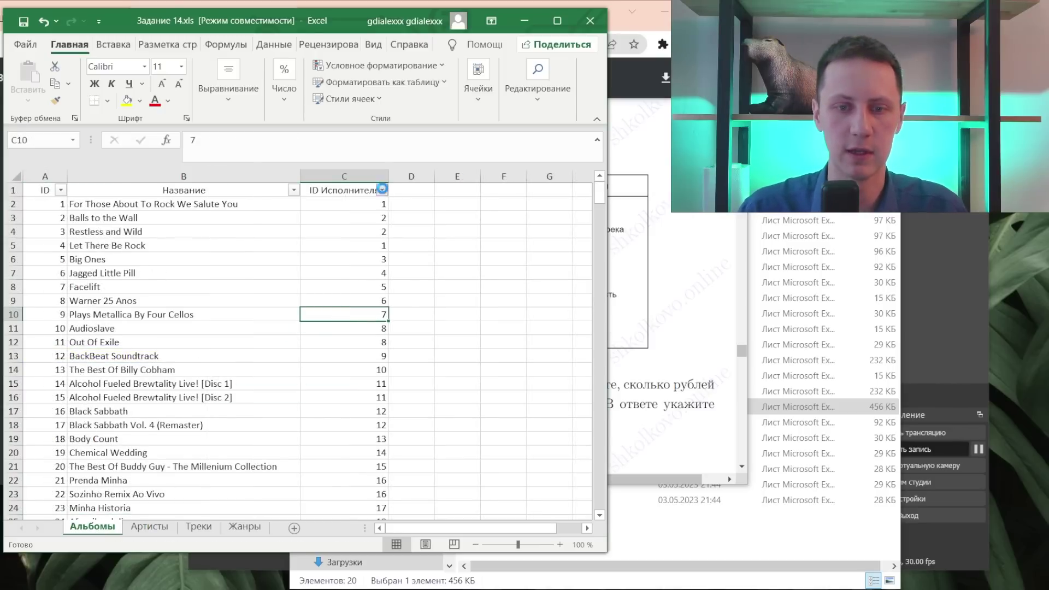
- Filter ID Исполнителя to 113, leaving albums 167, 168 and 169
click(382, 189)
text(3)
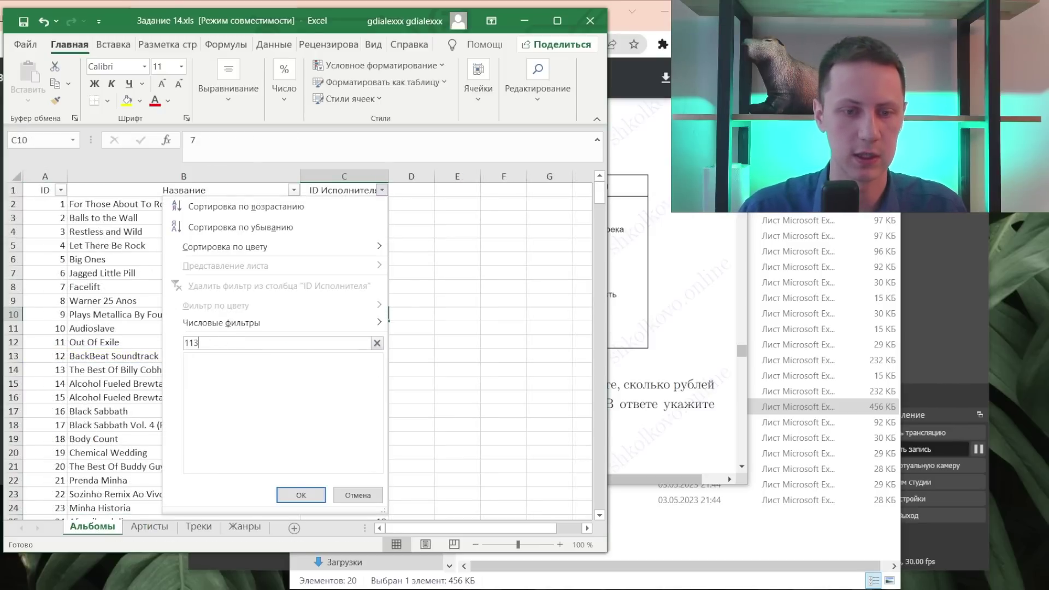
click(306, 496)
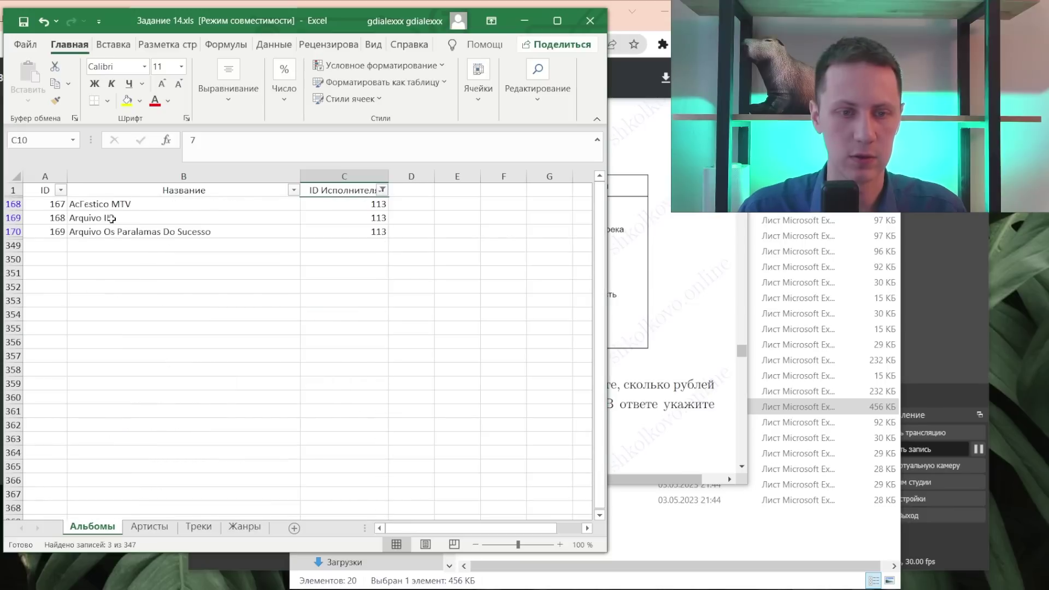
key(alt+Tab)
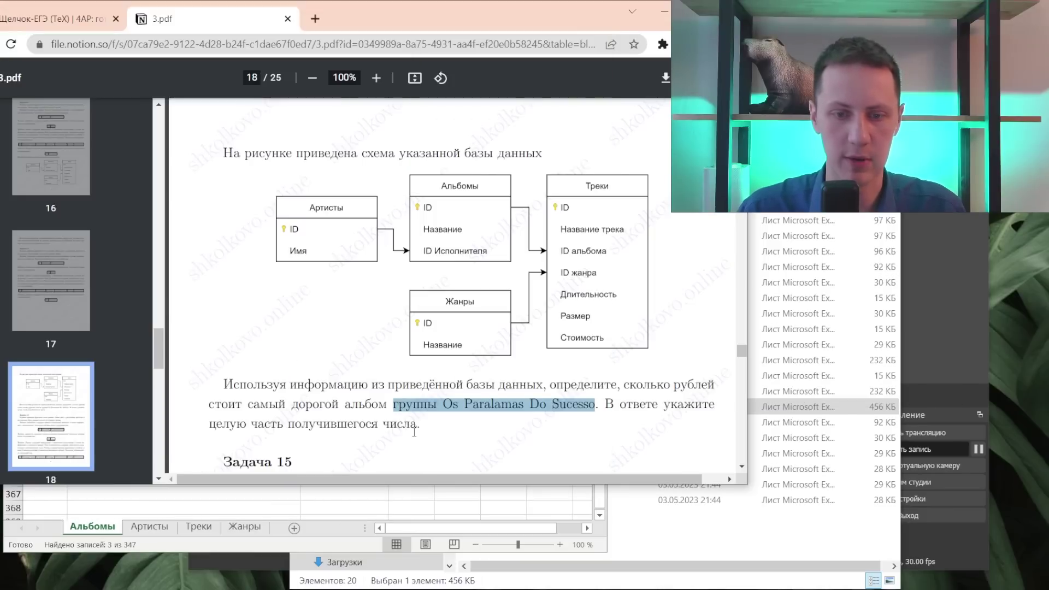
key(alt+Tab)
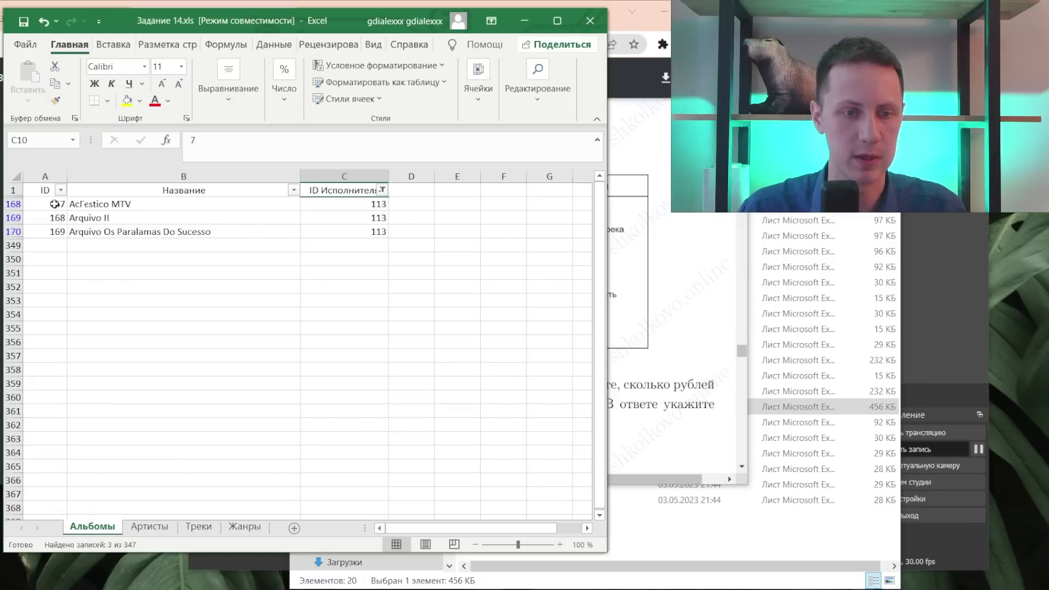
click(54, 203)
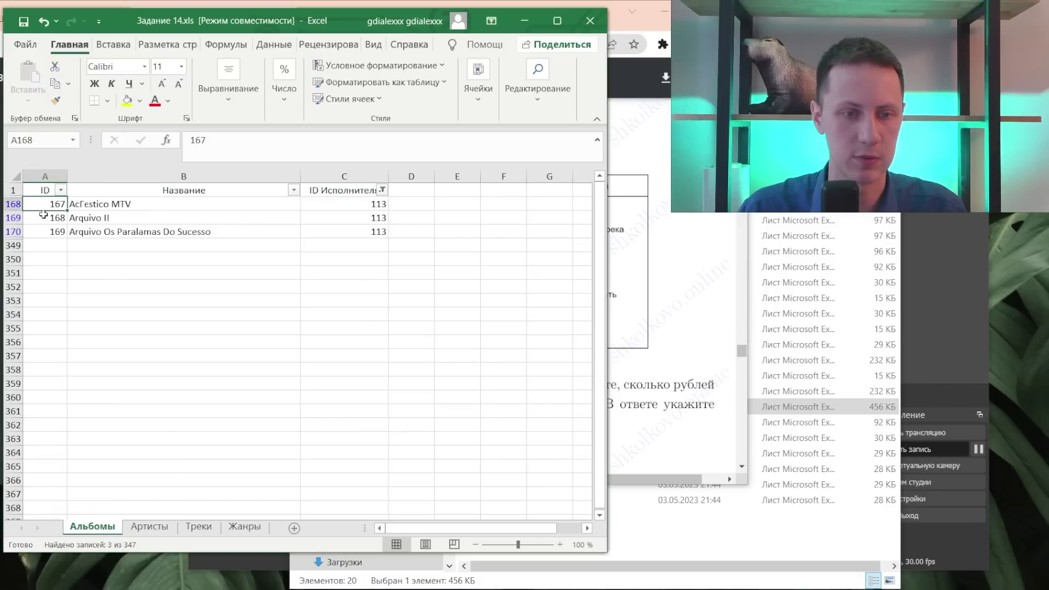
- Turn on filters on Треки and filter ID альбома to album 167
click(199, 526)
click(265, 286)
key(ctrl+shift+l)
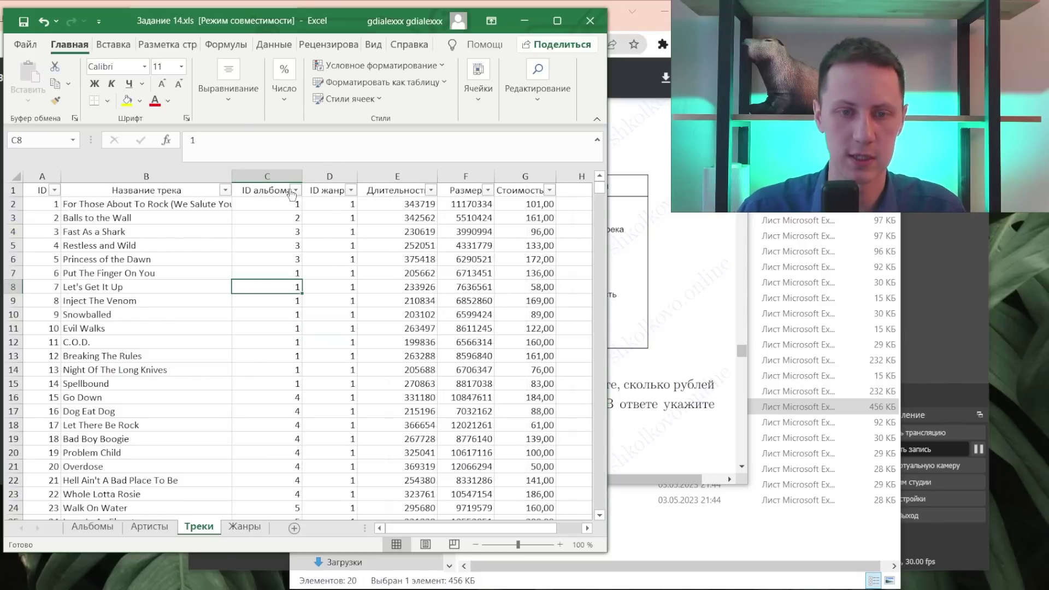
click(294, 192)
click(137, 358)
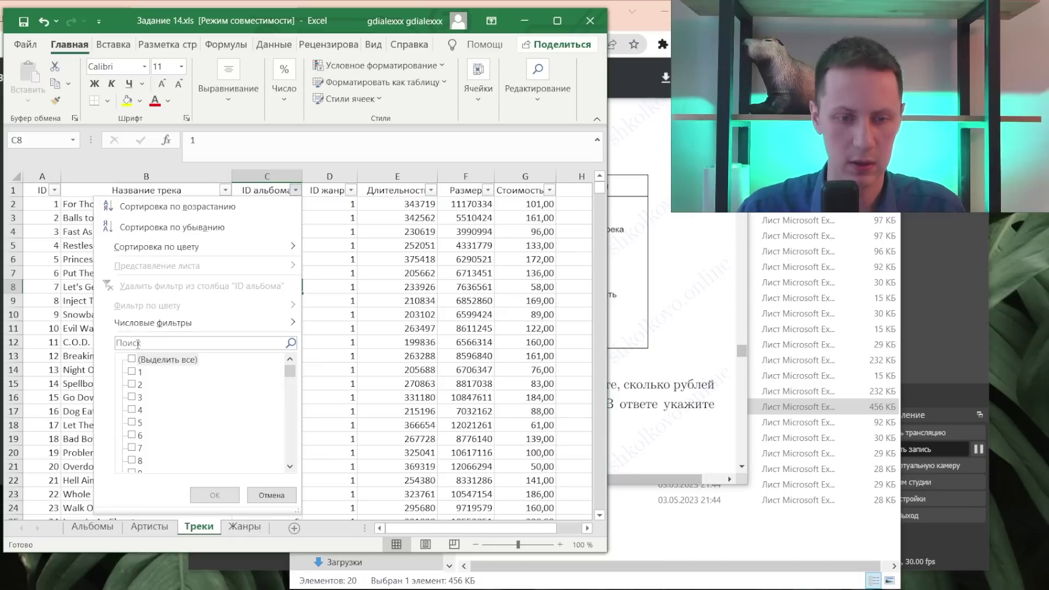
click(138, 343)
text(16)
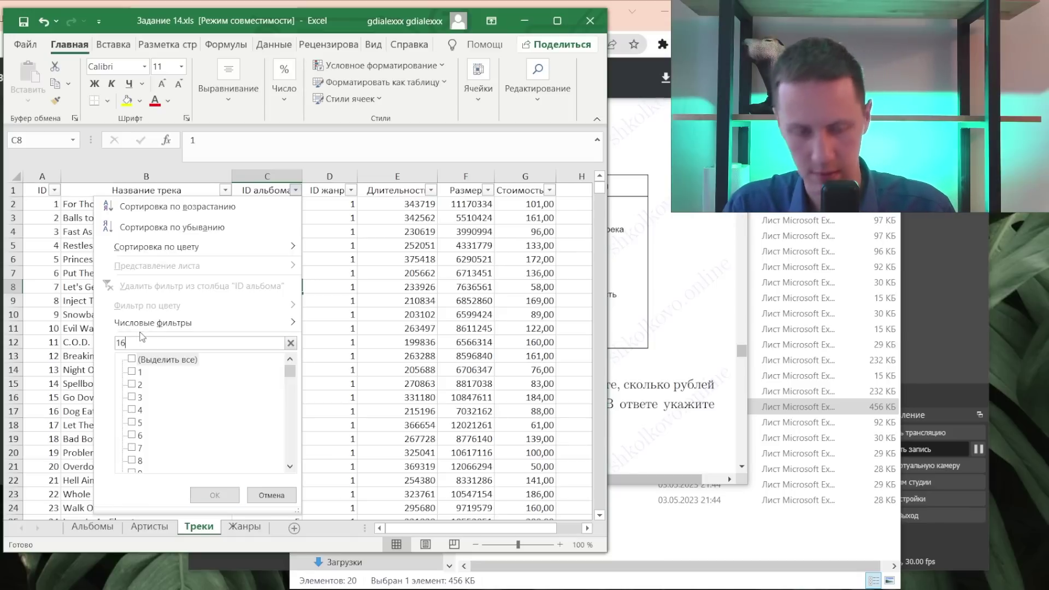
text(7)
key(Return)
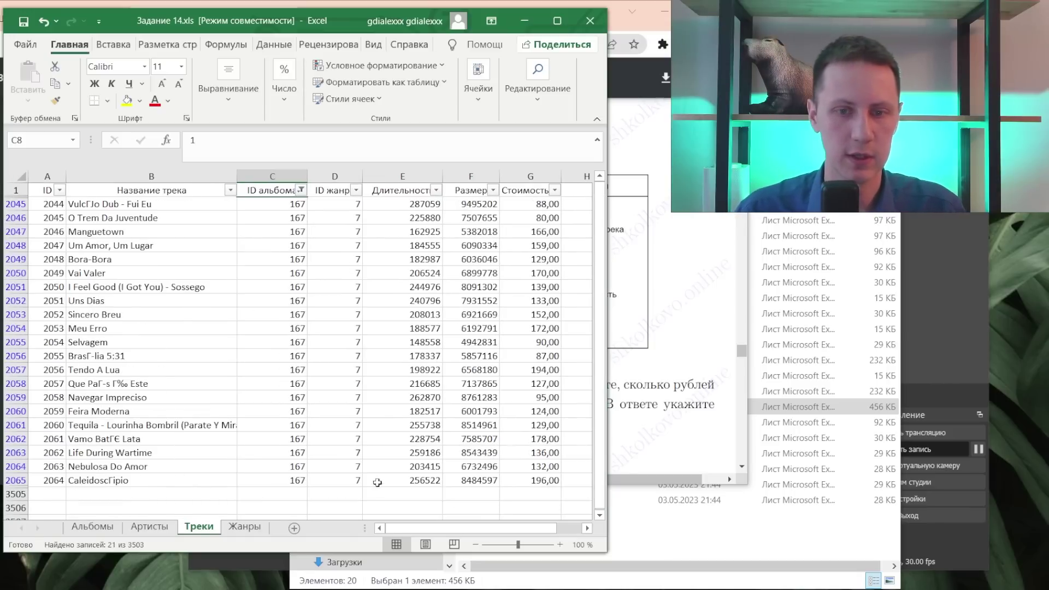
- Sum album 167's 21 track prices and note 167==2876 in H1
click(544, 206)
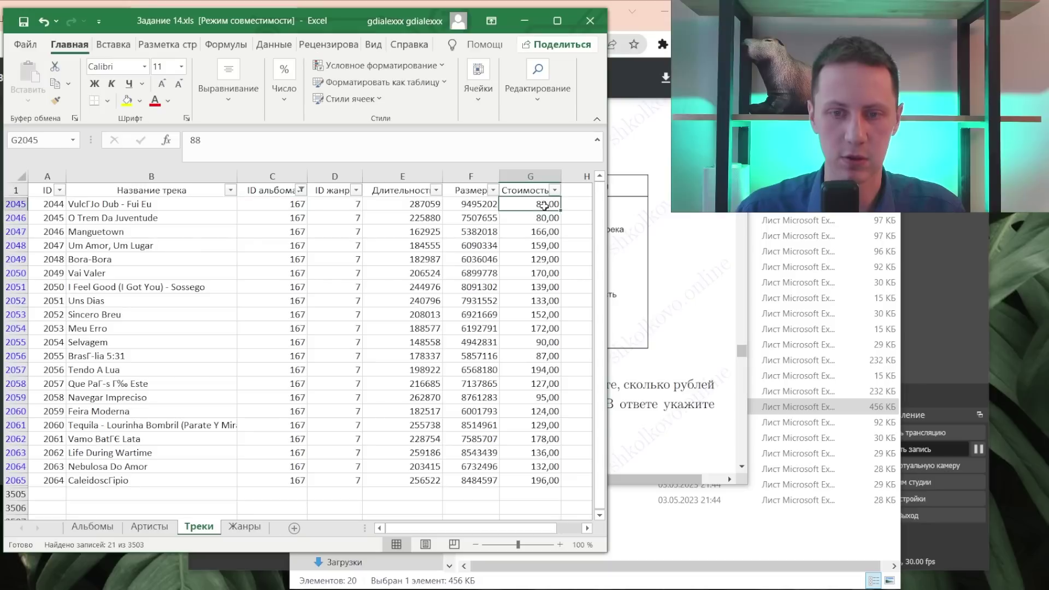
shift+click(541, 481)
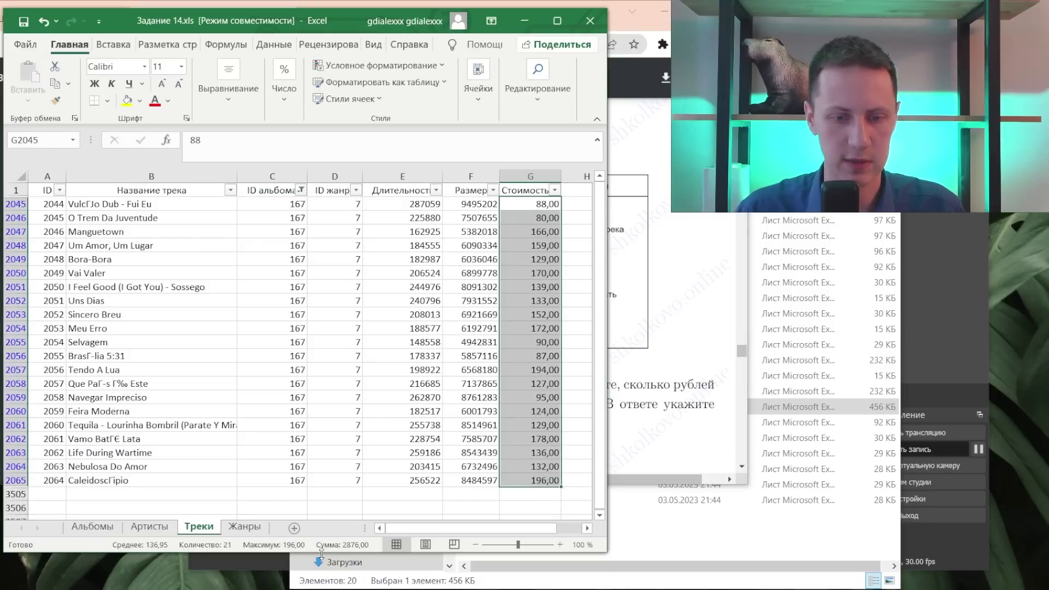
click(578, 193)
scroll(578, 195, right, 2)
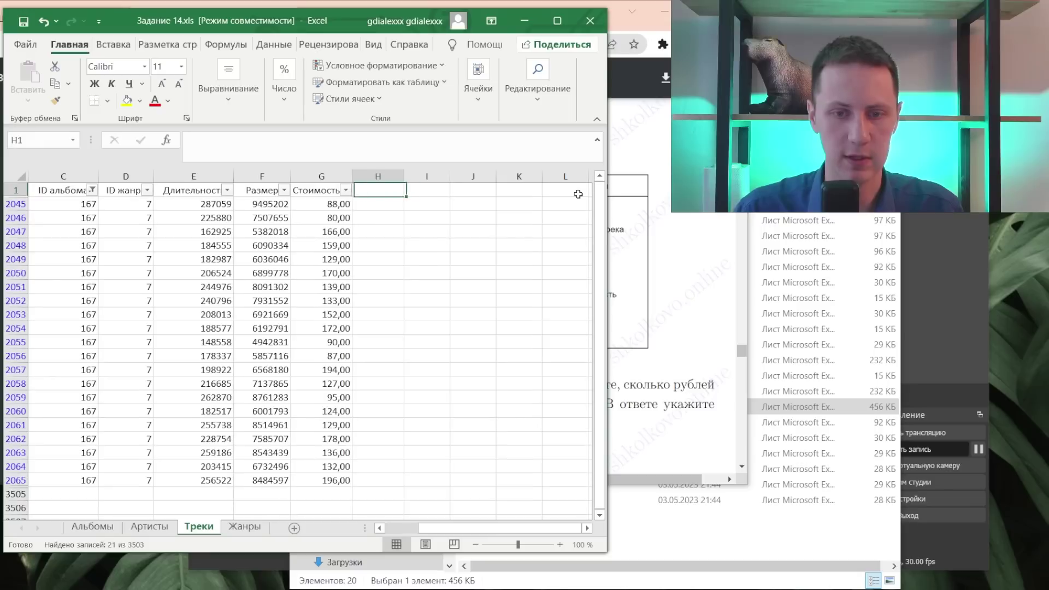
text(167==2875)
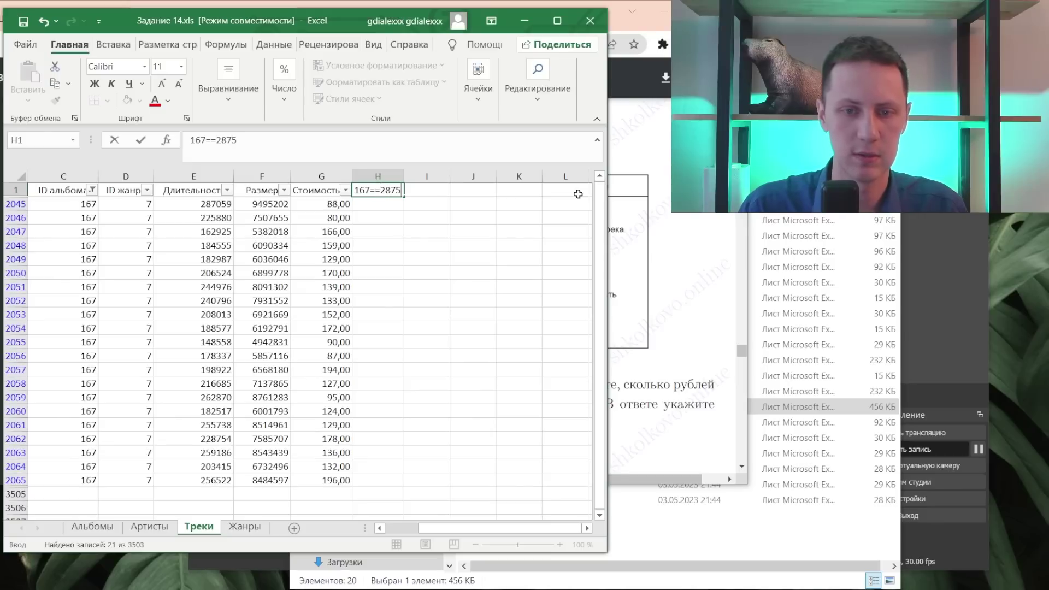
key(BackSpace)
text(6)
key(Return)
key(Left)
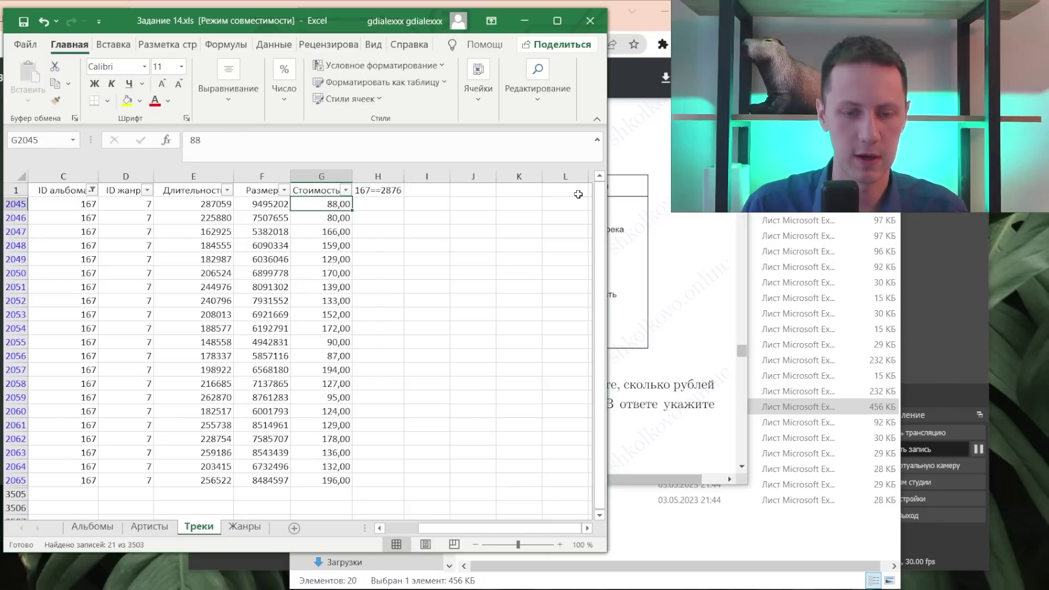
key(ctrl+shift+Down)
key(ctrl+Up)
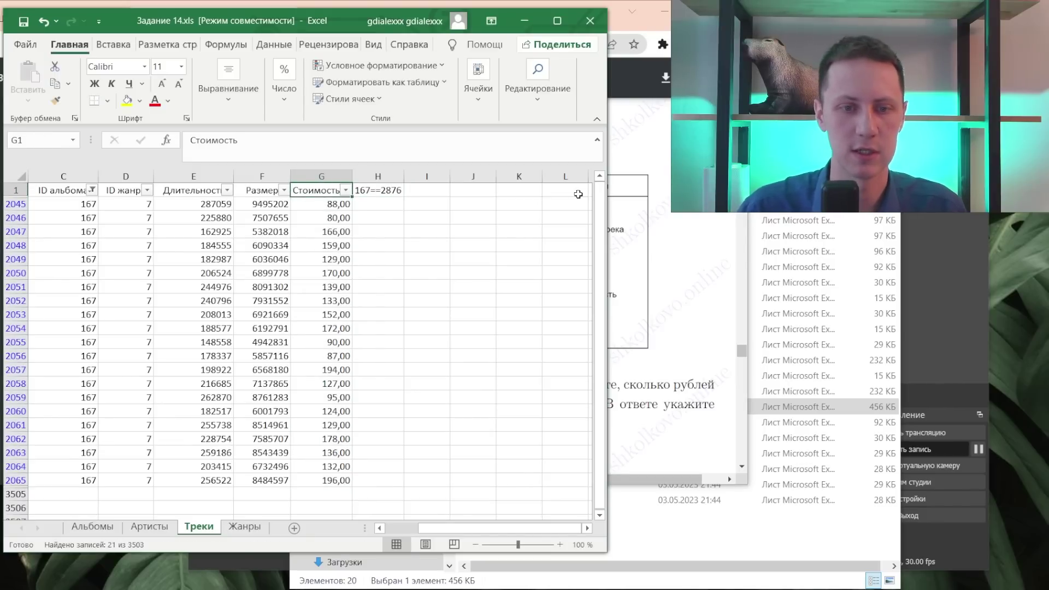
key(Left)
key(Left)
key(Left)
key(Left)
key(Left)
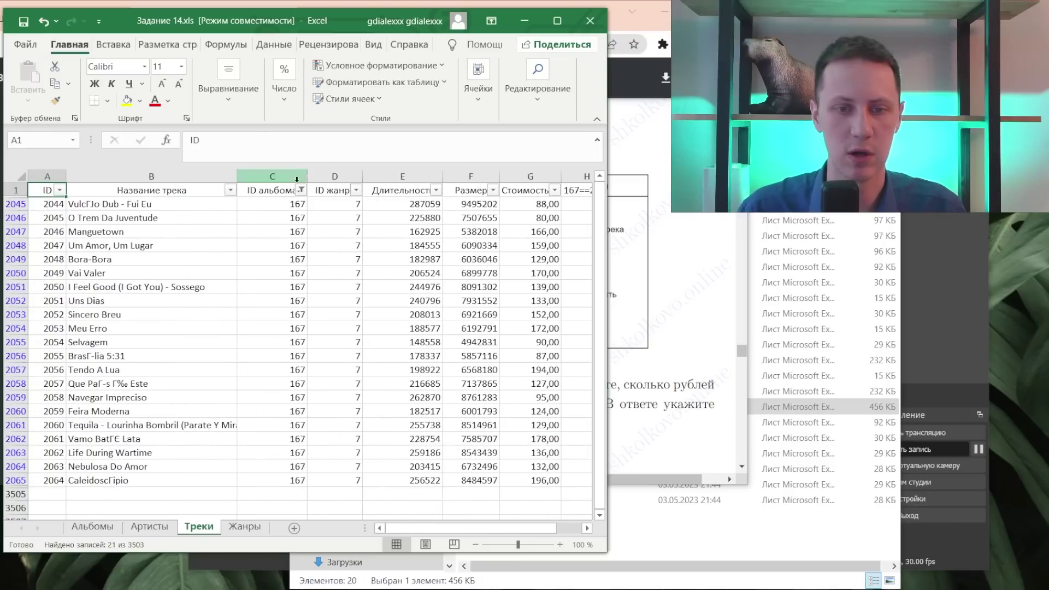
- Filter Треки to album 168, sum its 12 prices and note 168==1433 in I1
click(301, 189)
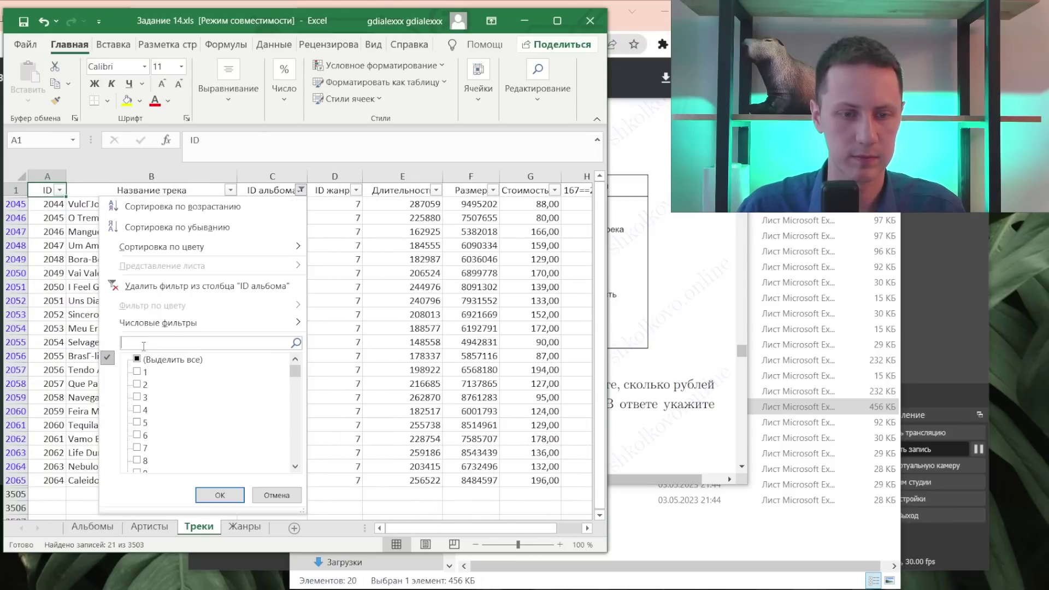
text(168)
key(Return)
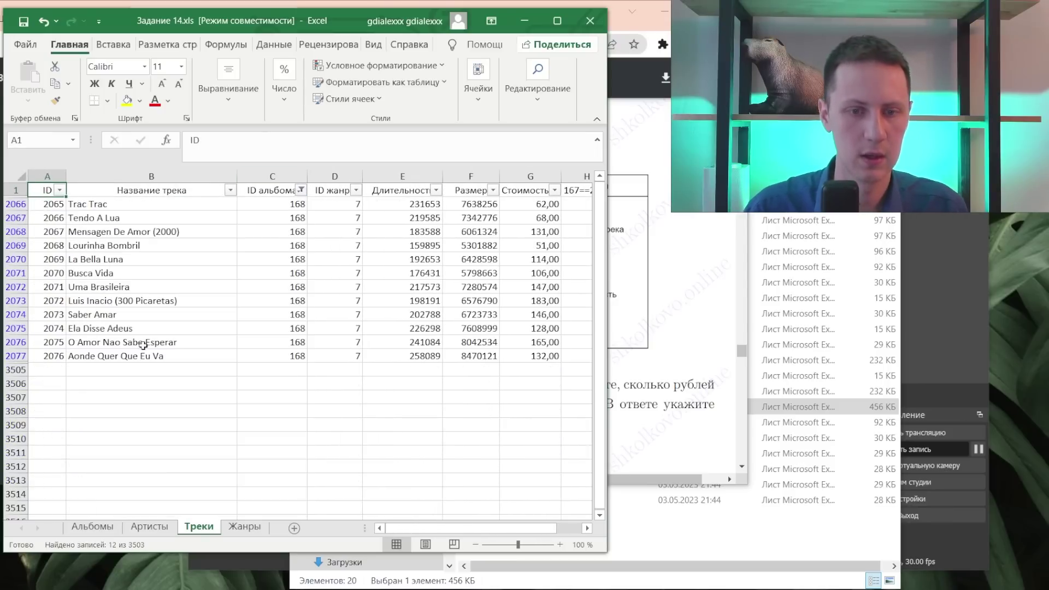
drag(541, 204, 535, 353)
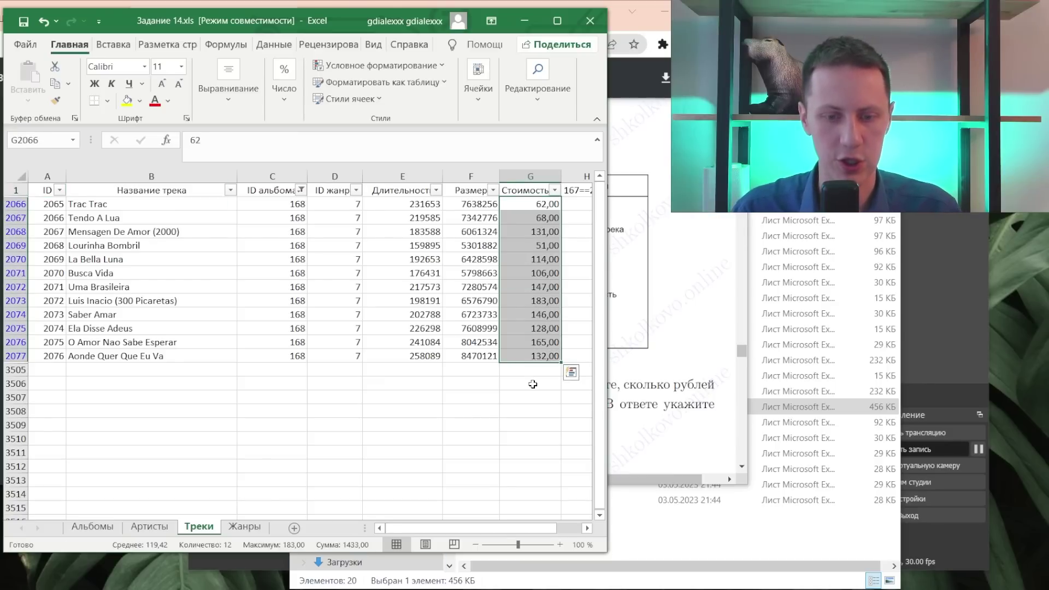
key(ctrl+Up)
key(Right)
key(Right)
text(16)
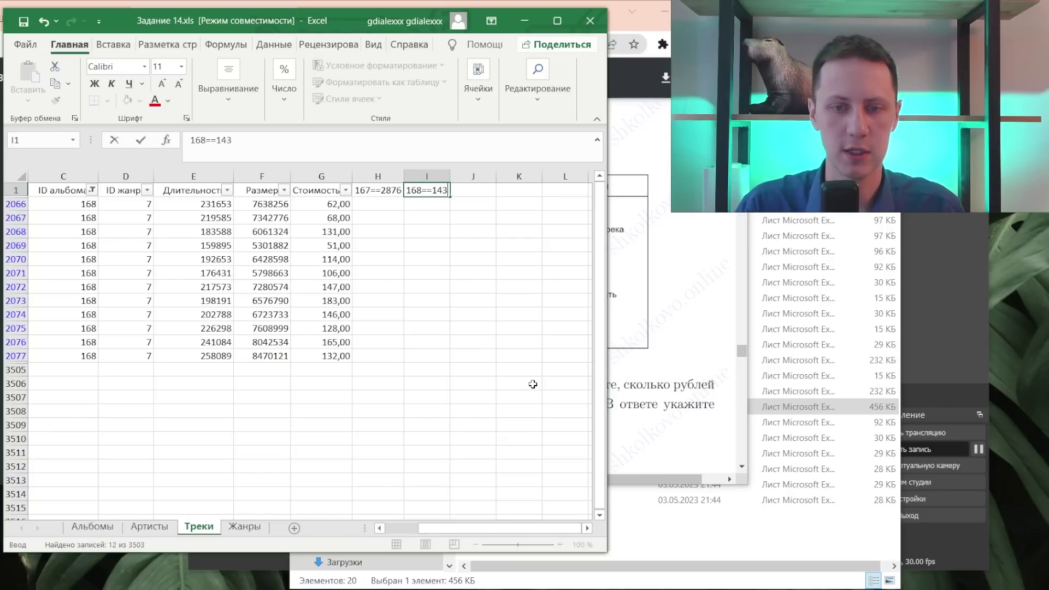
key(Return)
key(ctrl+Left)
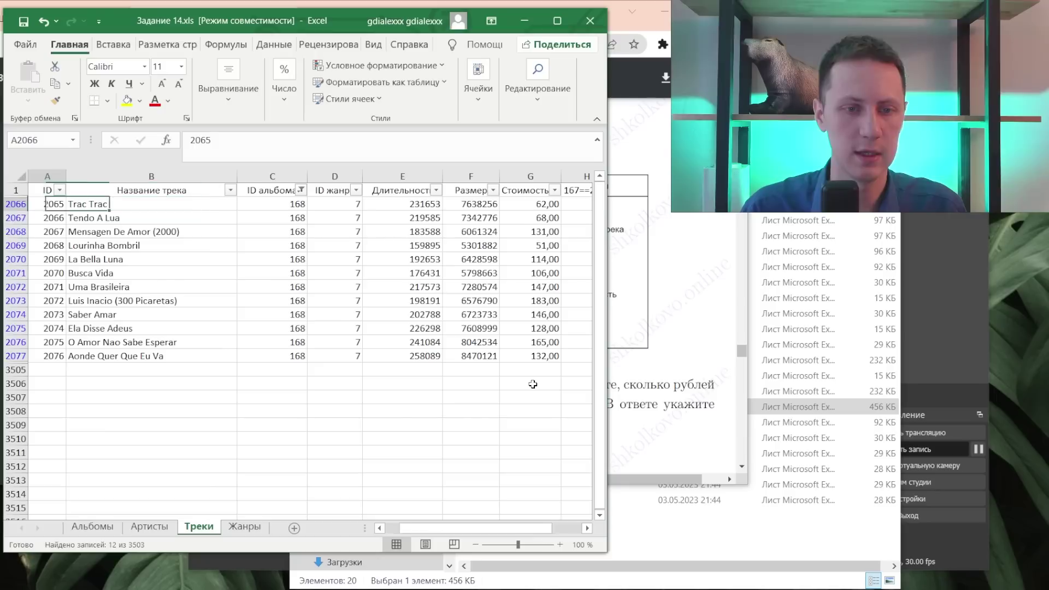
key(ctrl+Left)
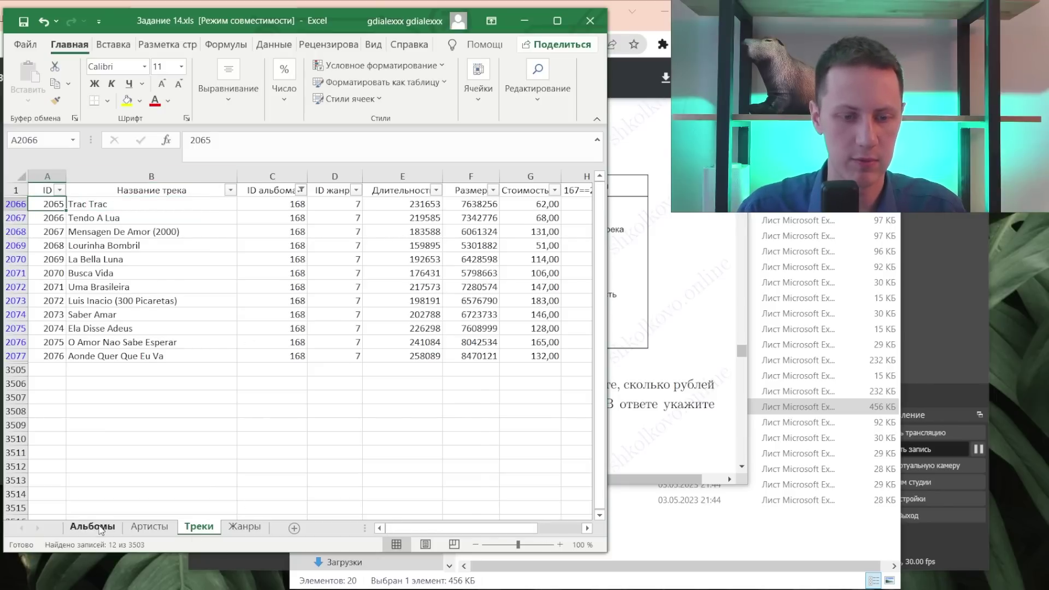
- Filter ID альбома to 169 and select its track costs to read the sum
click(92, 526)
click(205, 532)
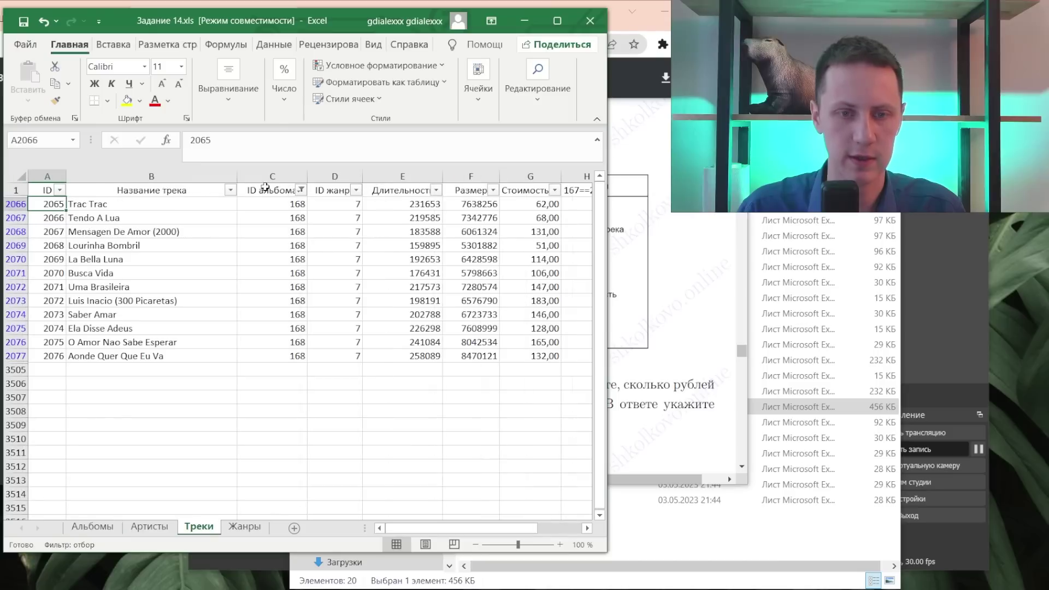
click(301, 190)
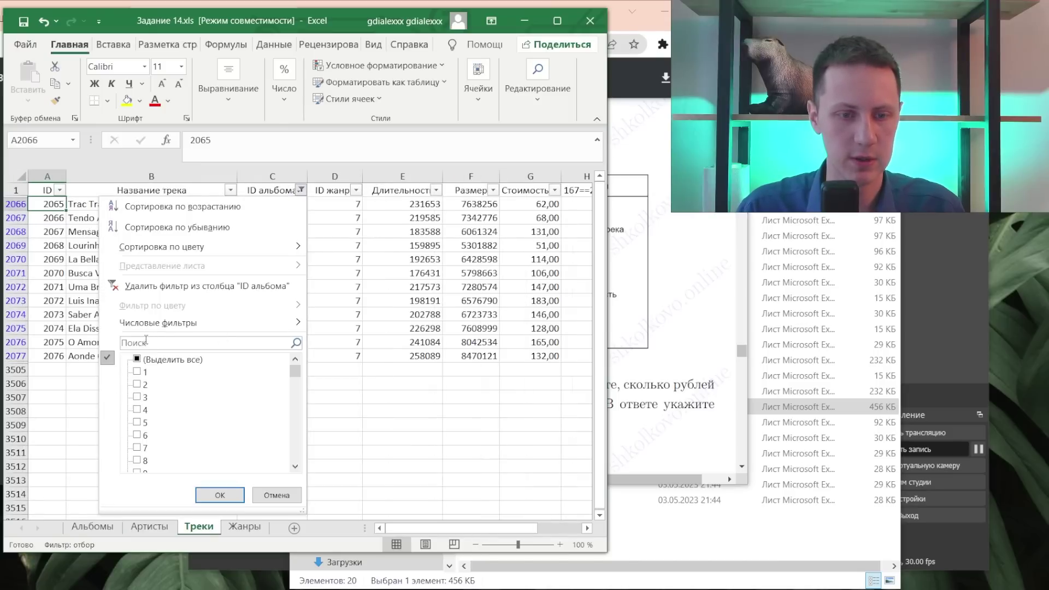
text(169)
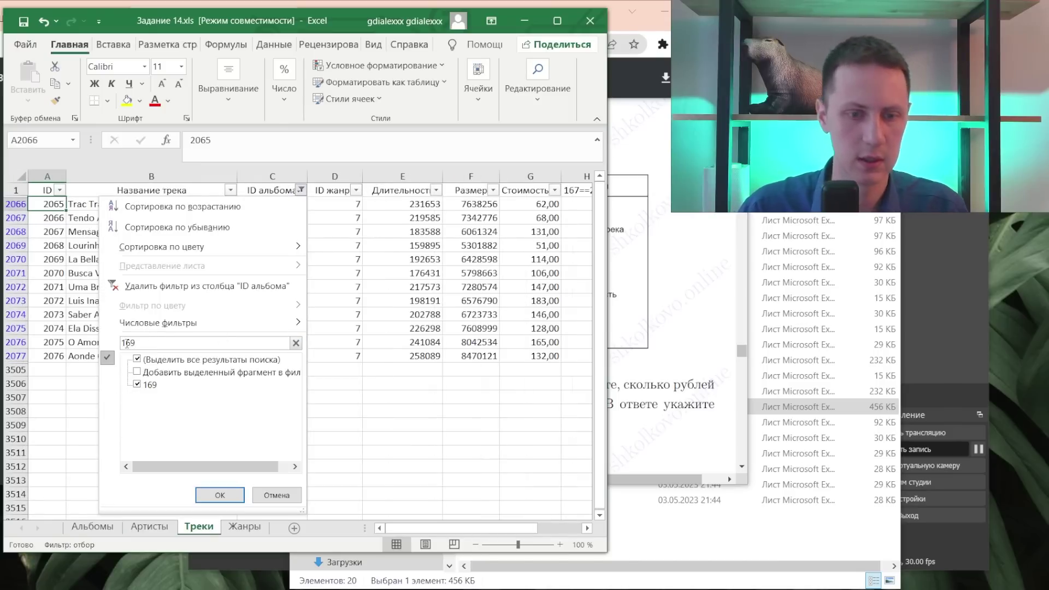
key(Return)
click(550, 206)
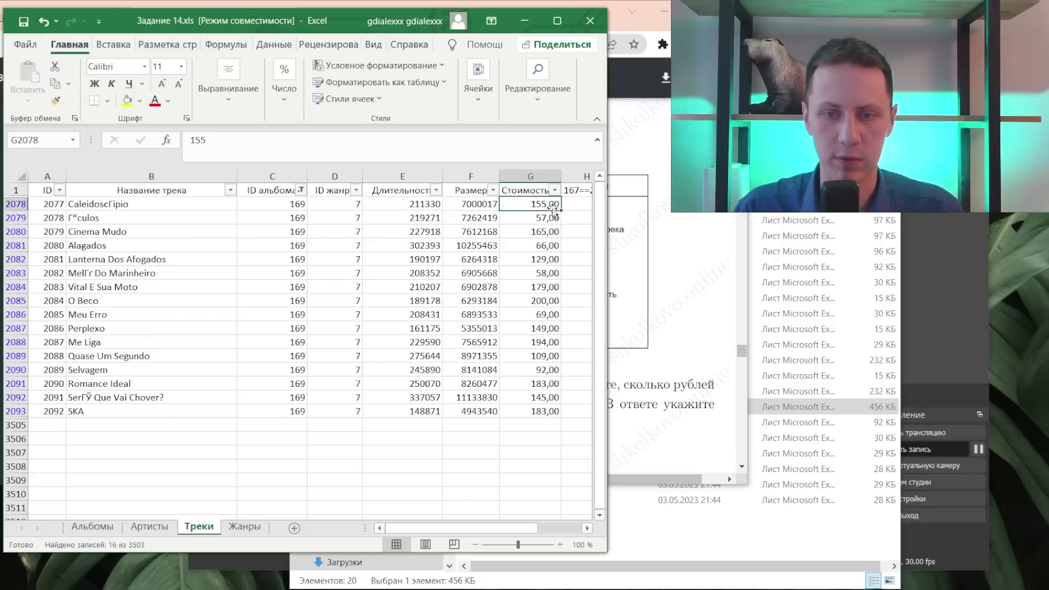
shift+click(537, 415)
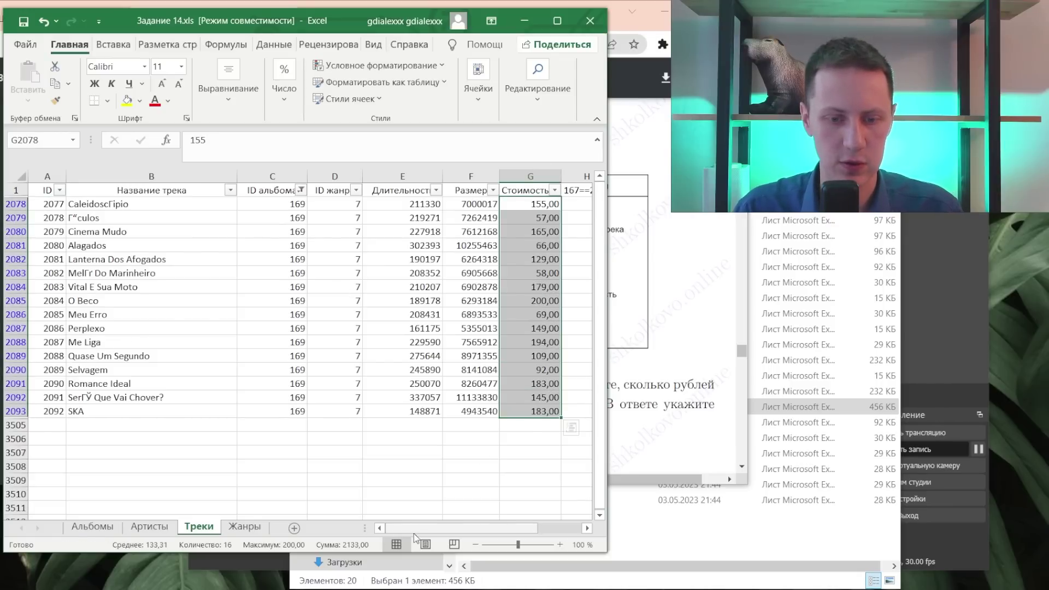
drag(414, 528, 527, 517)
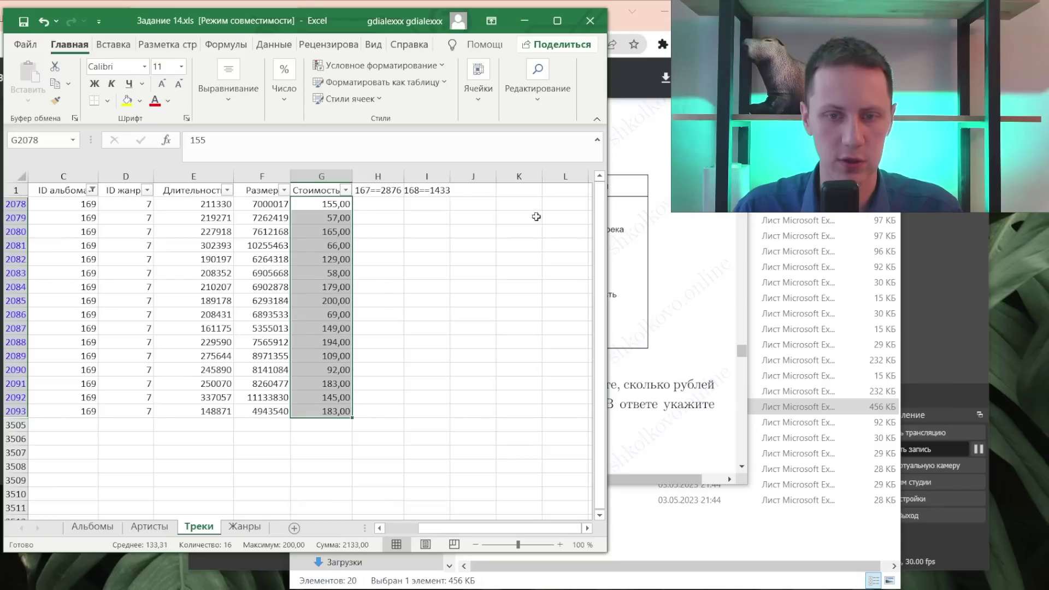
- Note album 169's total as 169==2133 in J1
click(470, 190)
text(==2133)
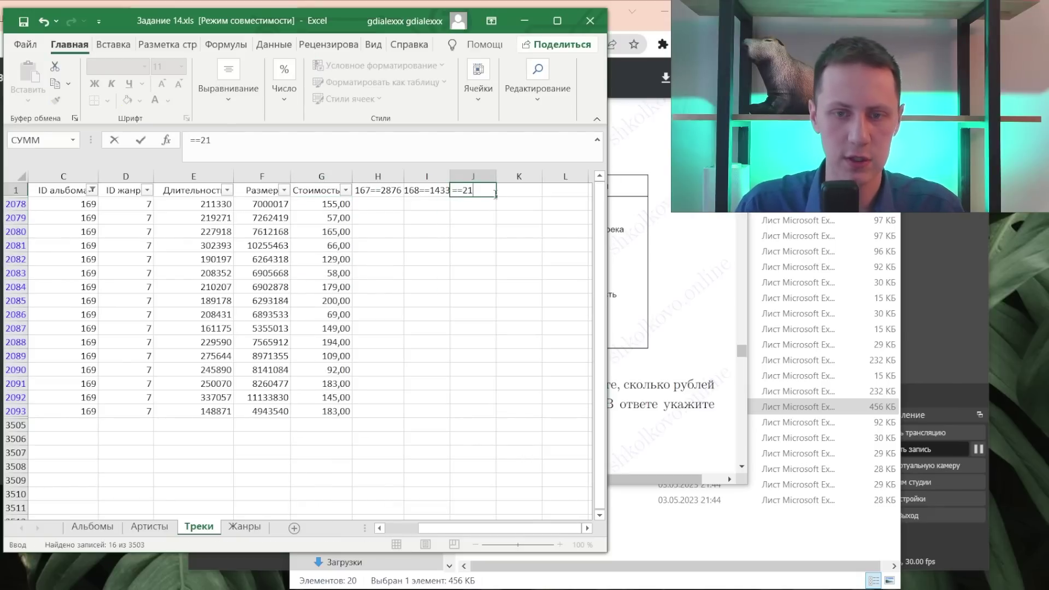
click(188, 140)
text(168)
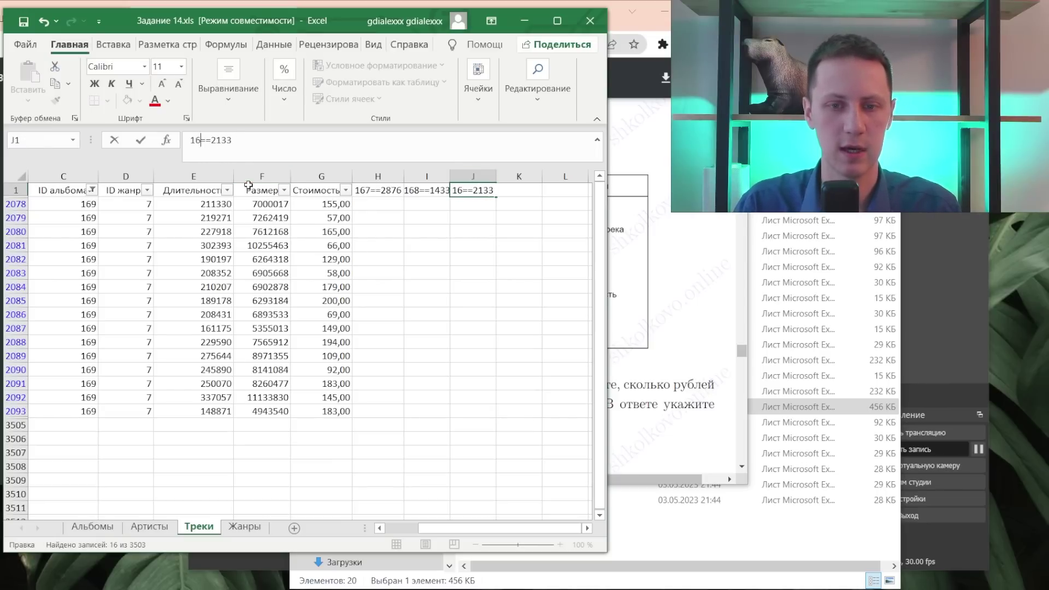
text(9)
key(Return)
key(Up)
key(Left)
key(Left)
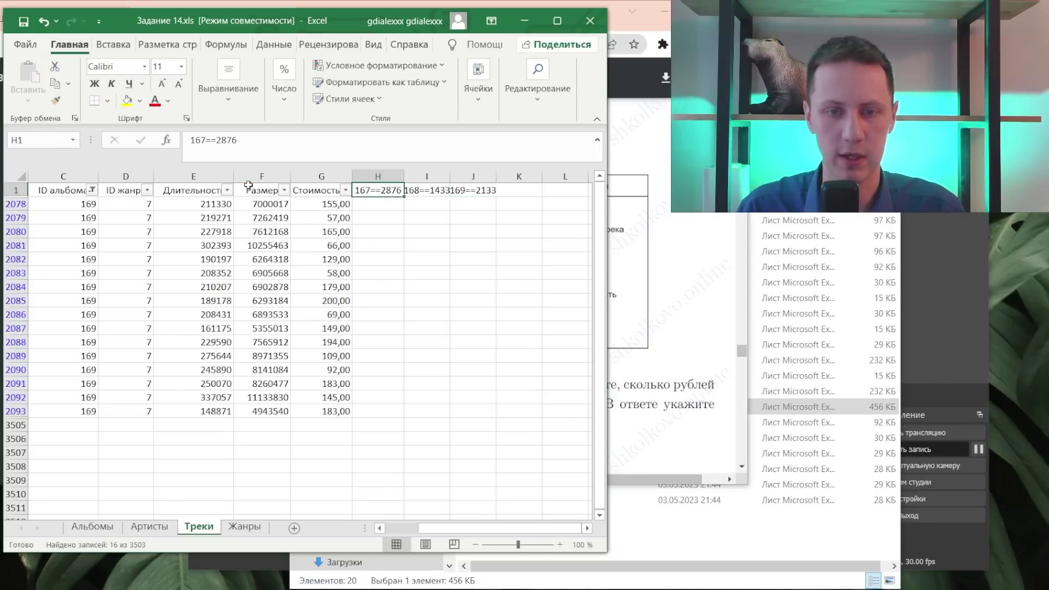
key(alt+Tab)
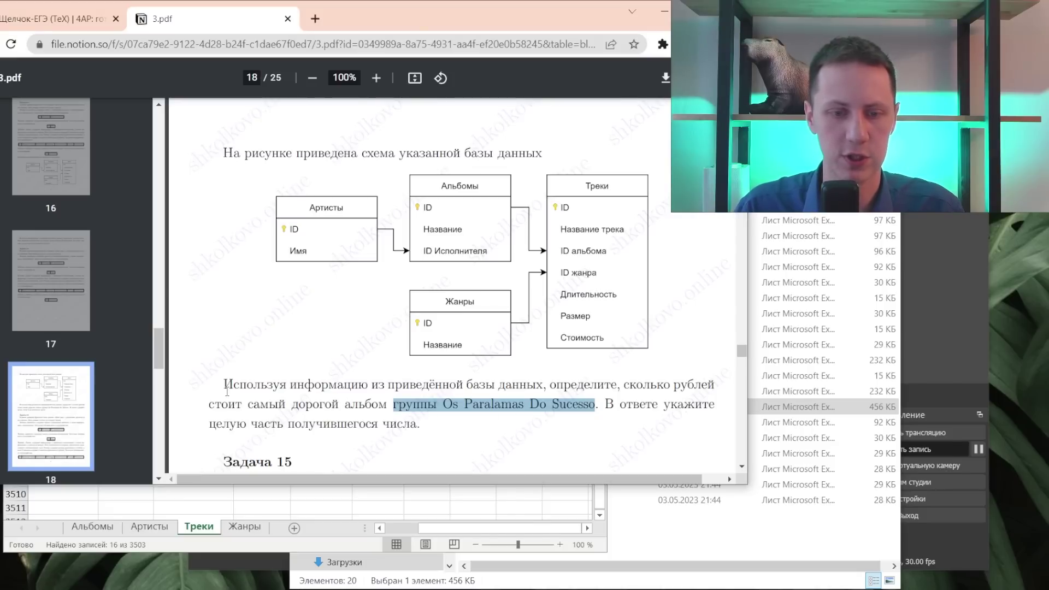
- Enter the answer 2876 in K1 of Треки and fill it yellow
key(alt+Tab)
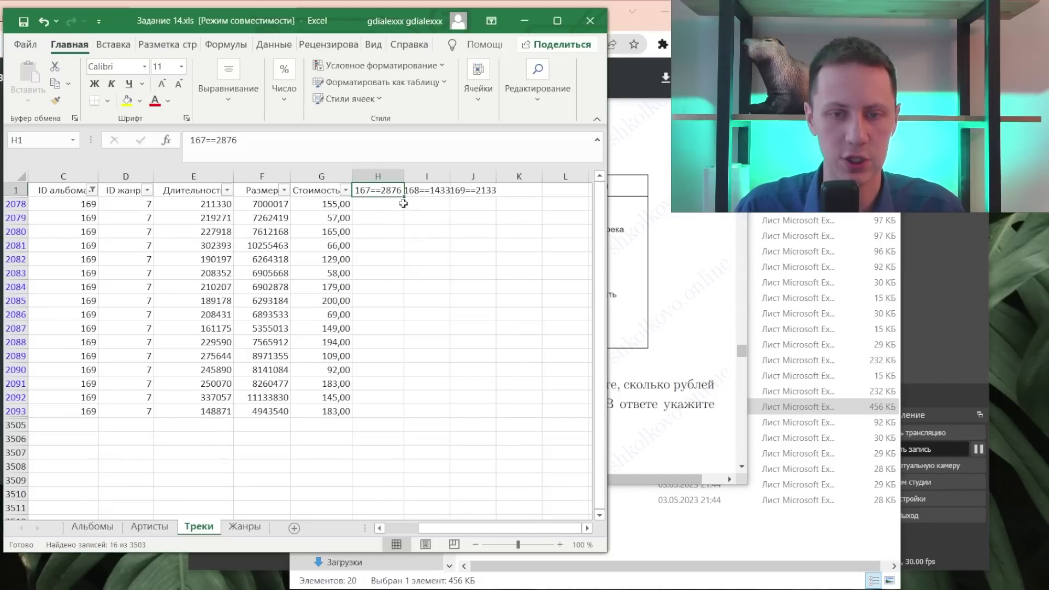
click(507, 196)
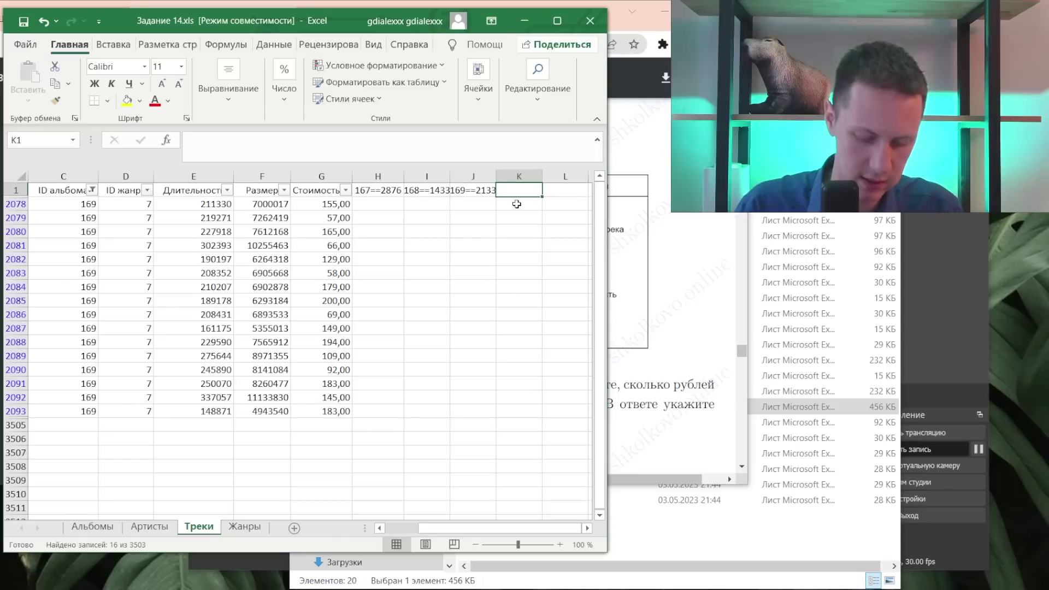
text(2876)
key(Return)
key(Up)
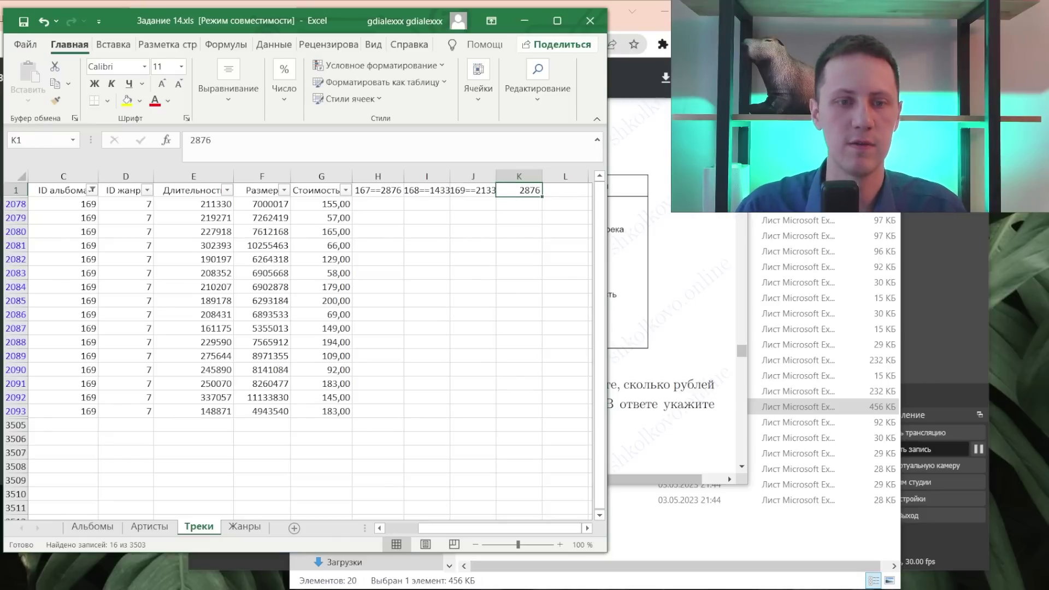
click(127, 99)
- Check 2876 against task 14's entry in the PDF answer key
key(alt+Tab)
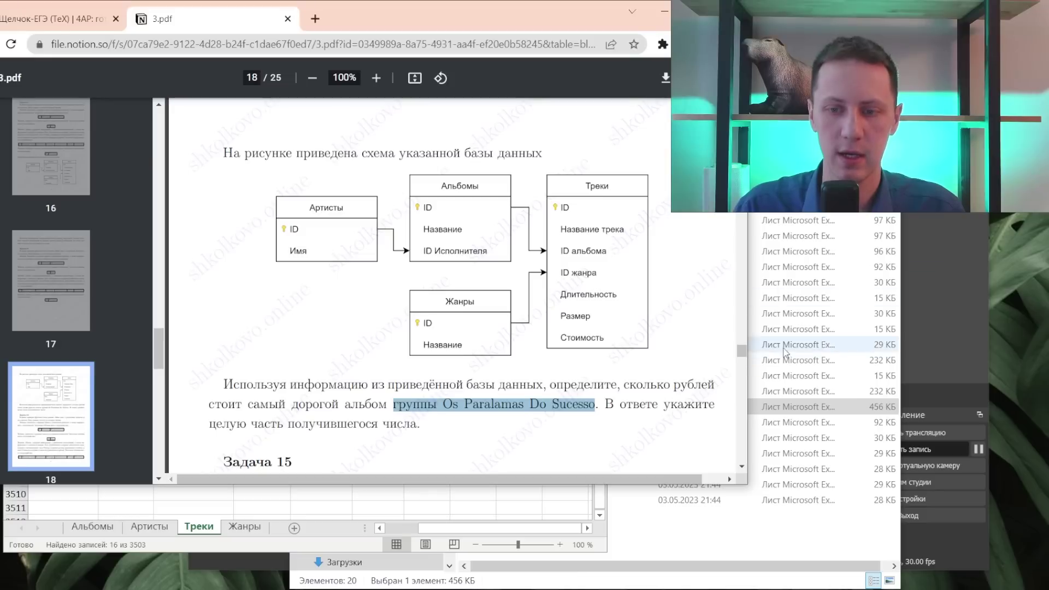
scroll(474, 340, down, 20)
scroll(474, 340, down, 10)
scroll(474, 341, down, 15)
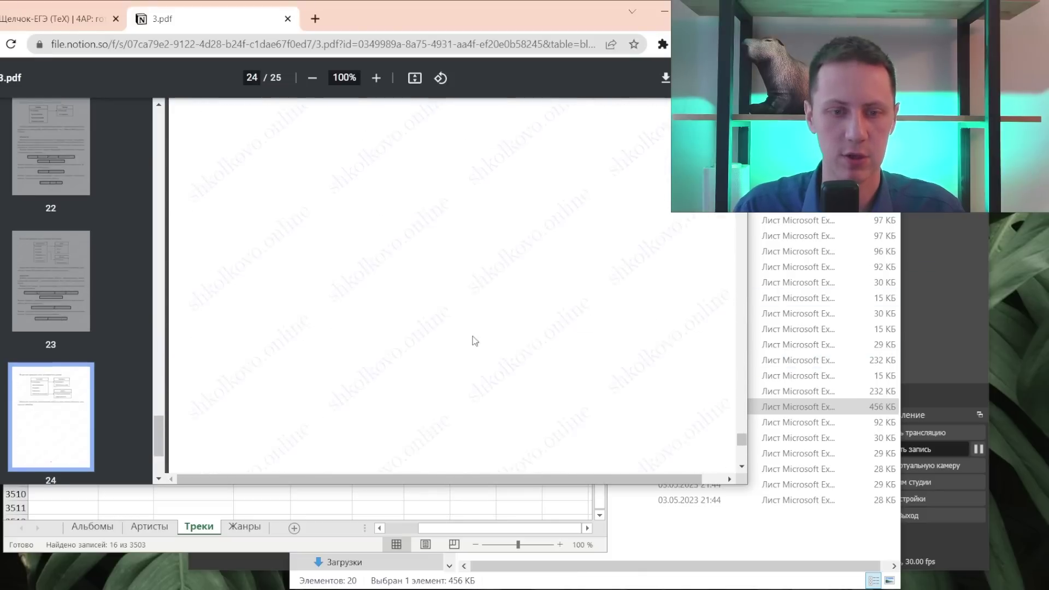
scroll(474, 340, down, 5)
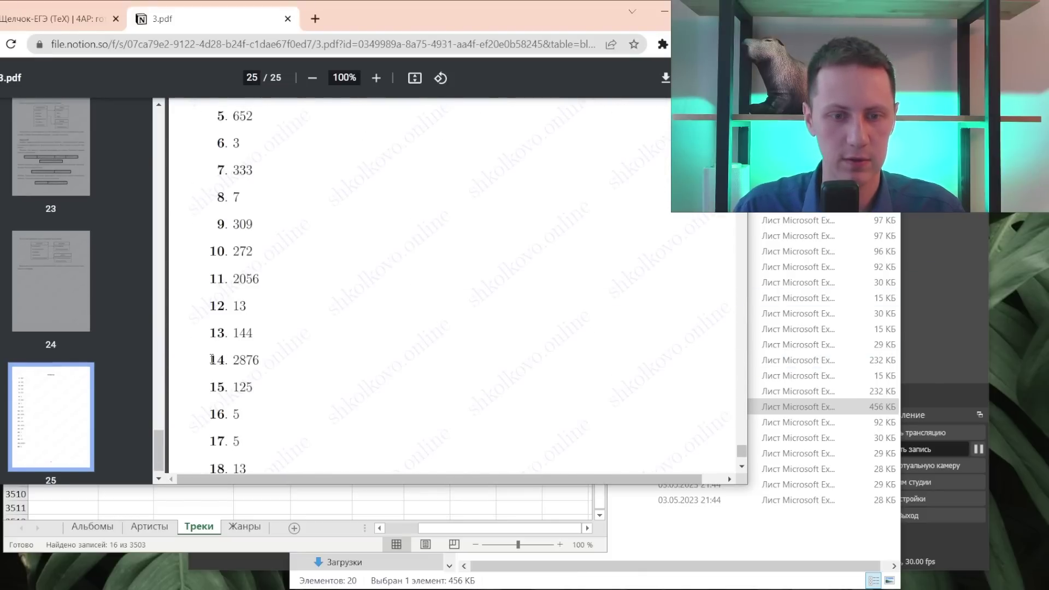
click(253, 356)
scroll(254, 357, up, 5)
scroll(254, 358, up, 10)
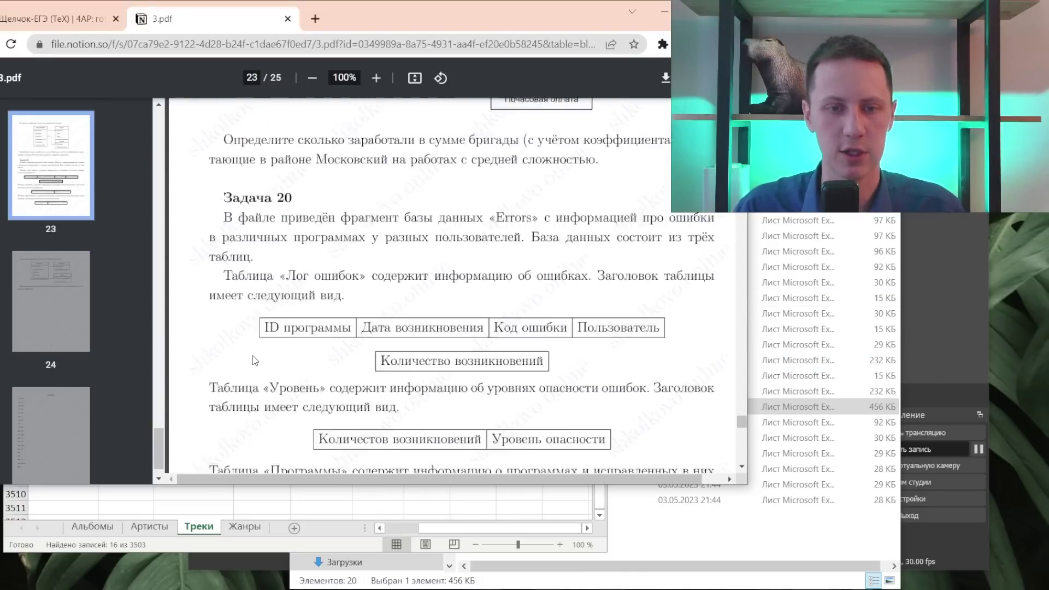
scroll(254, 358, up, 10)
scroll(254, 358, up, 10)
scroll(240, 352, up, 10)
scroll(218, 347, up, 5)
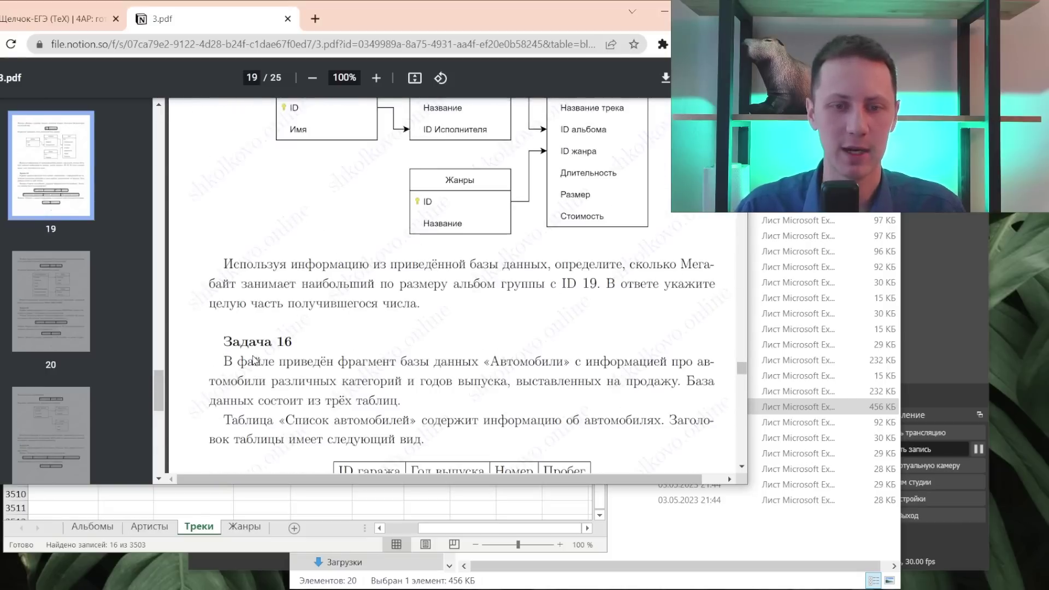
scroll(212, 346, up, 3)
key(alt+Tab)
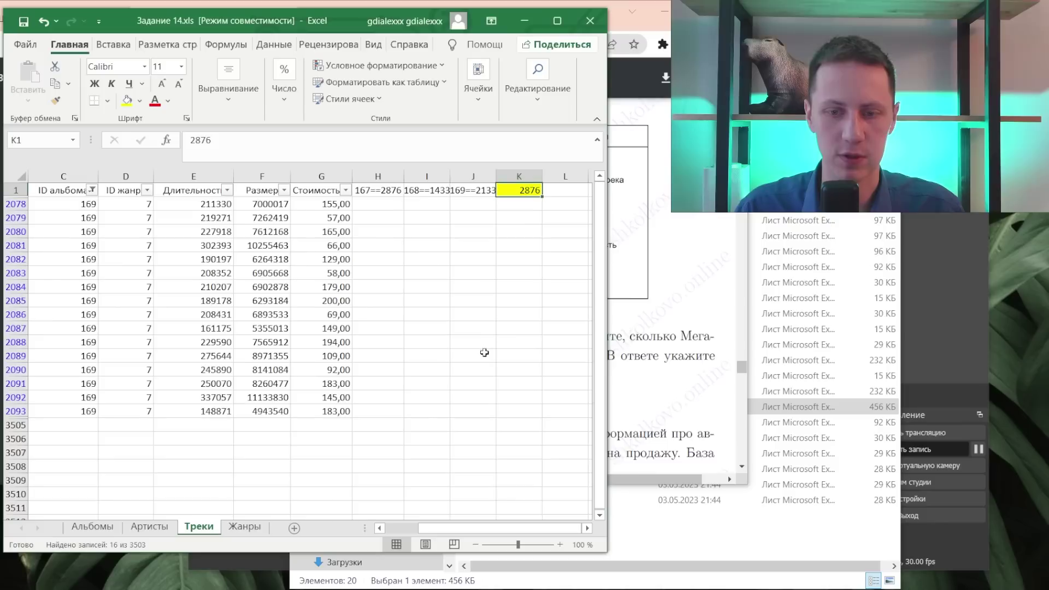
- Close Задание 14.xls without saving and open Задание 15.xlsx from the task folder
click(590, 21)
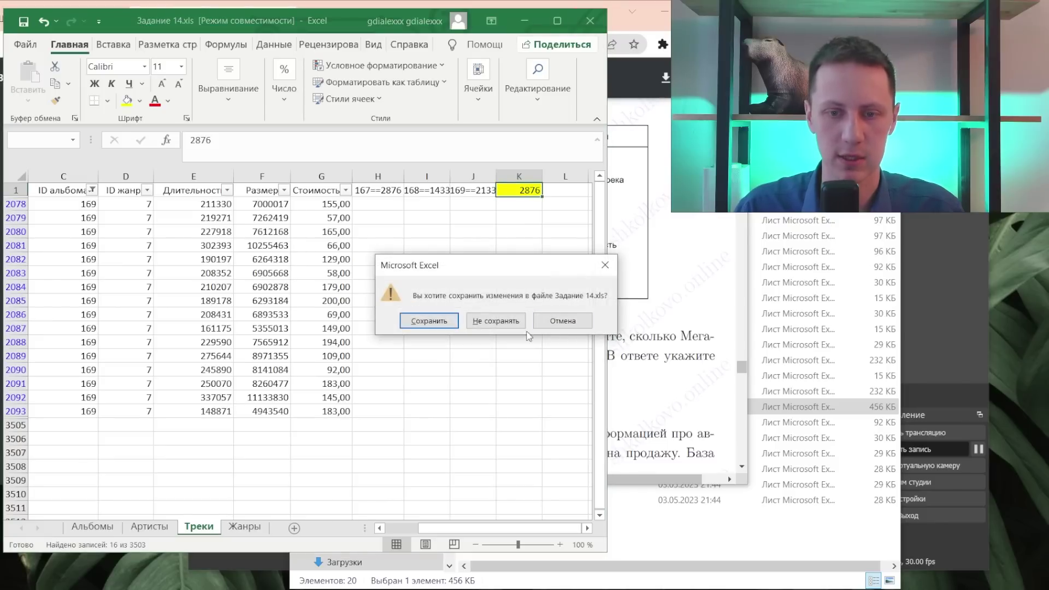
click(501, 322)
click(585, 533)
double_click(508, 422)
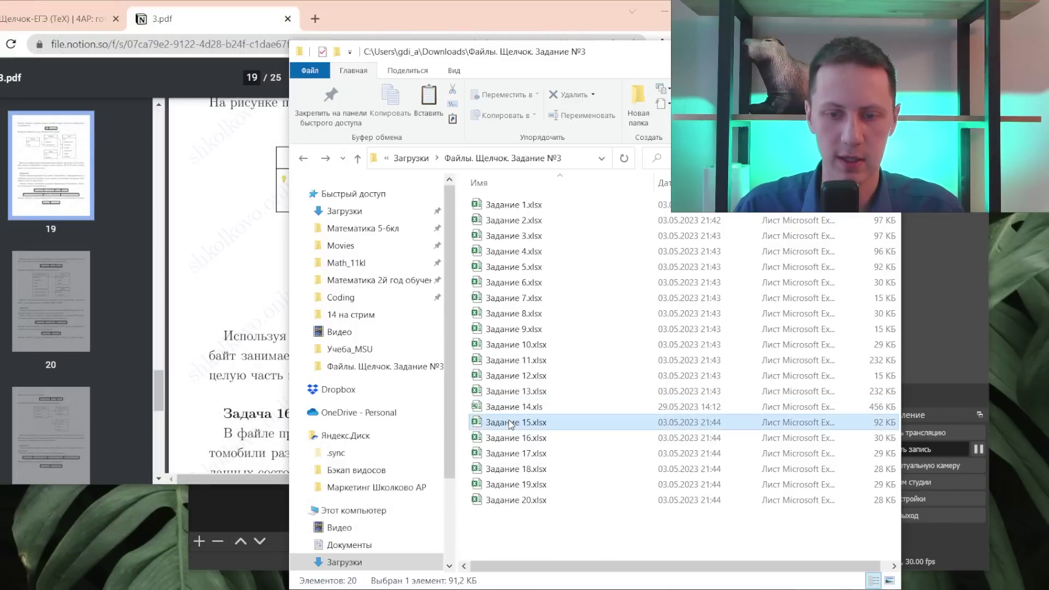
right_click(508, 420)
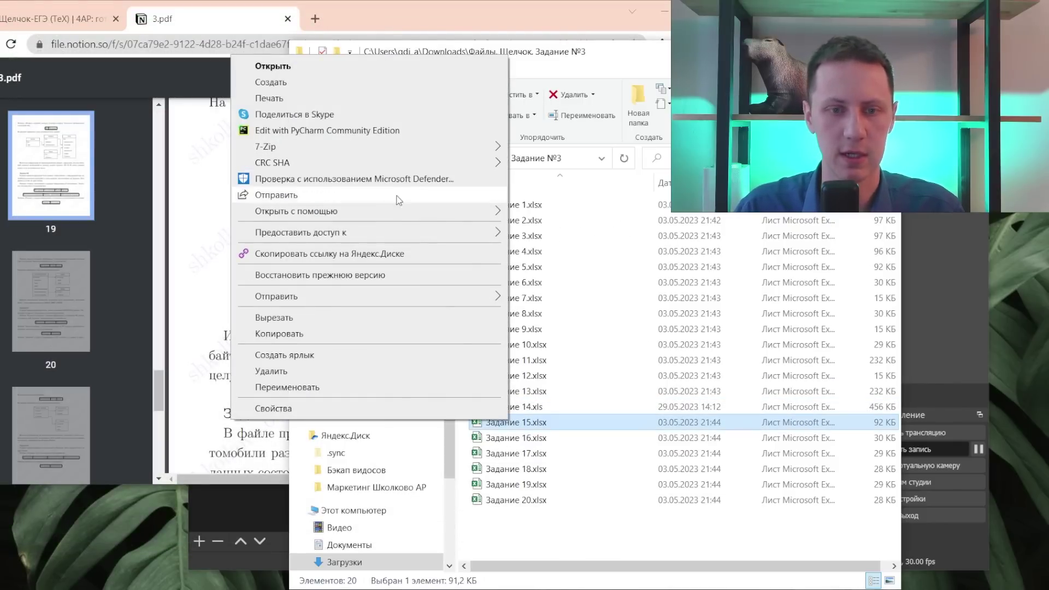
click(628, 243)
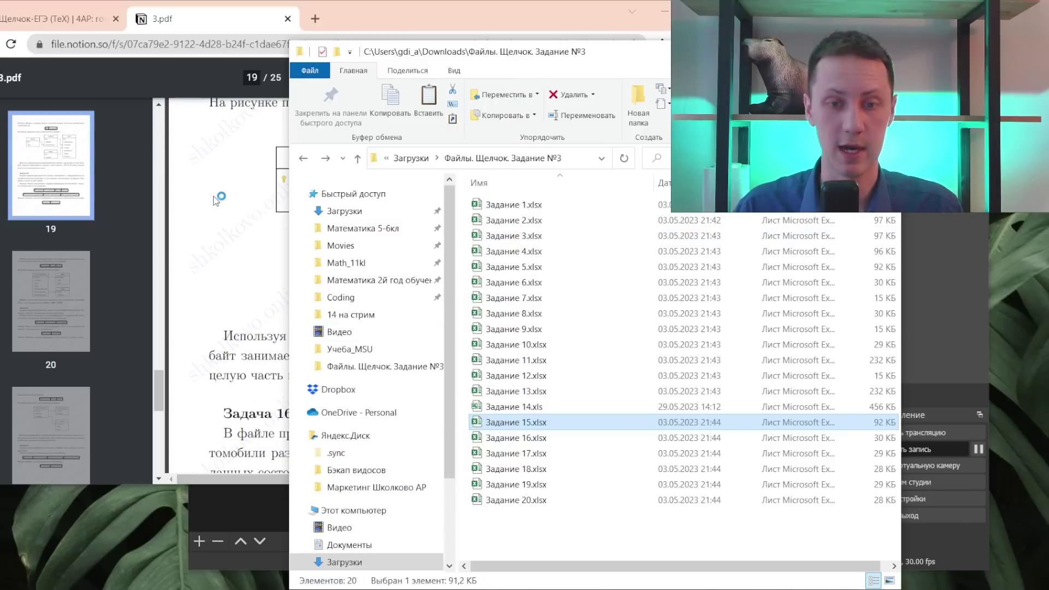
click(219, 248)
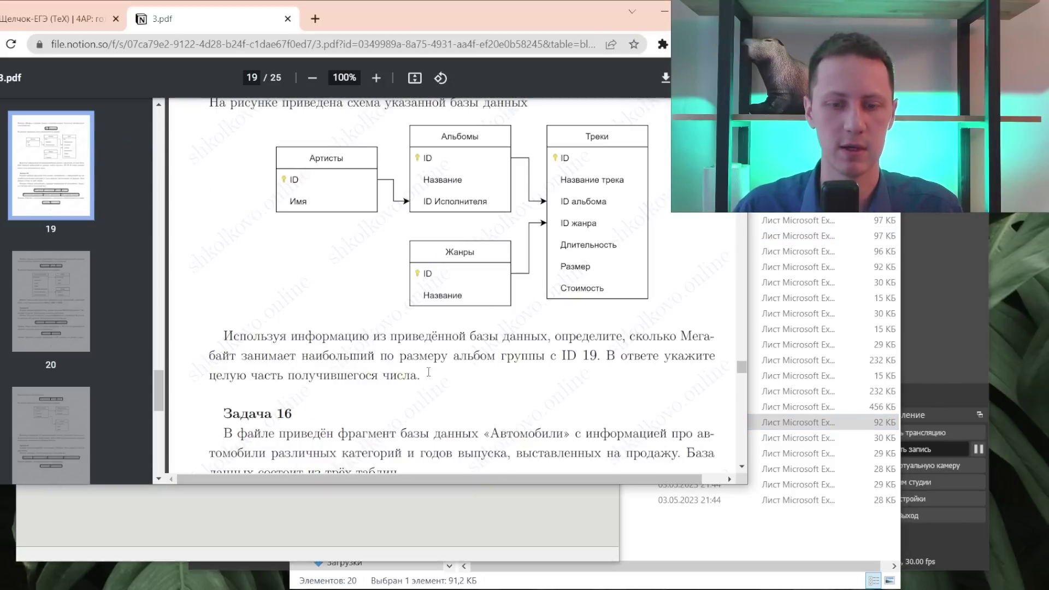
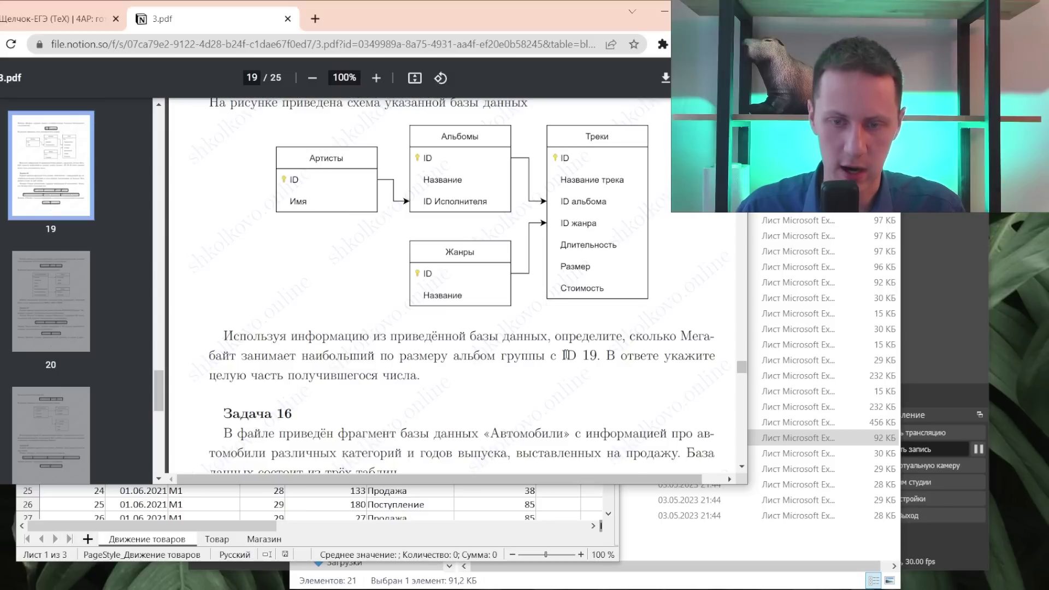
- Cycle through the open windows to bring up Задание 15.xls in Excel on its Альбомы sheet
click(215, 539)
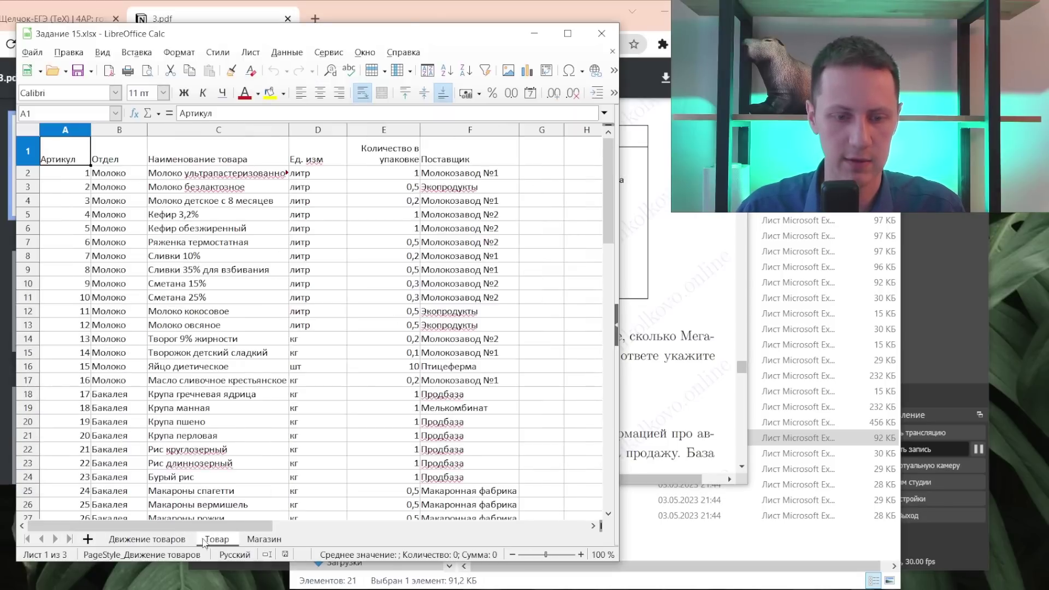
click(176, 541)
key(alt+Tab)
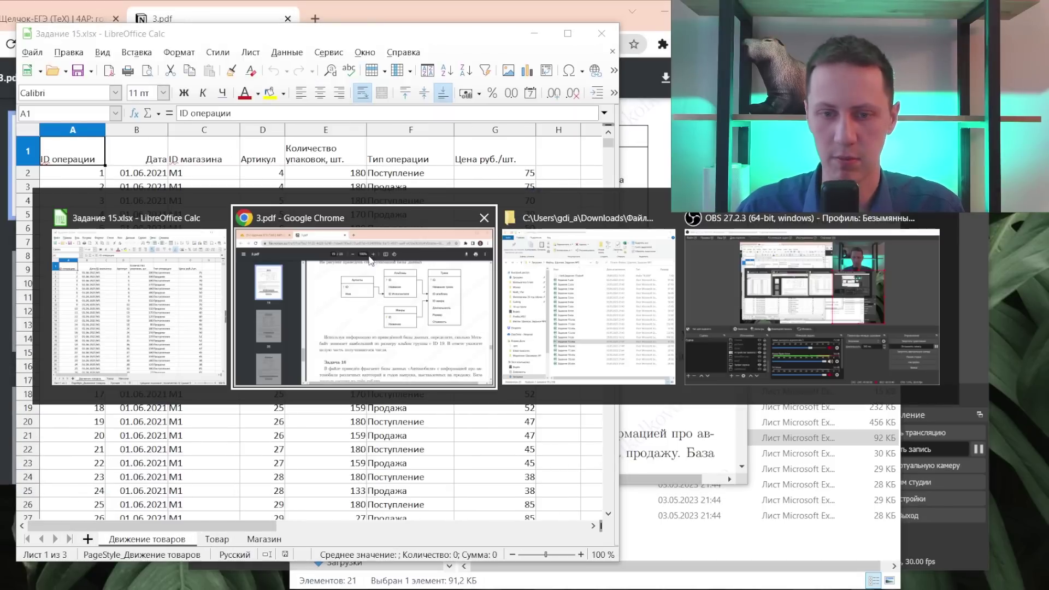
key(alt+Tab)
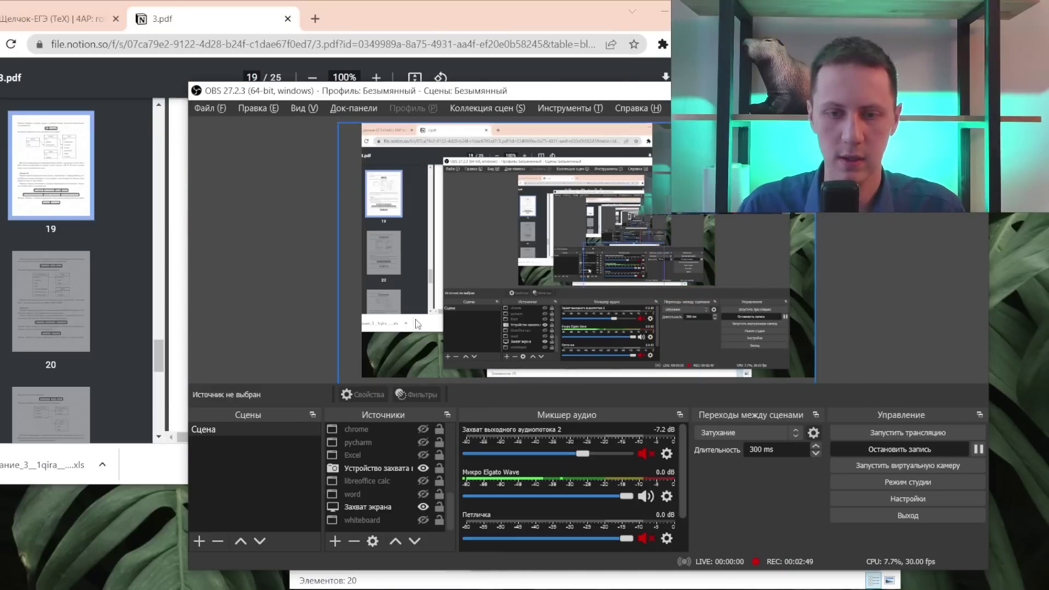
key(alt+Tab)
key(alt+Tab)
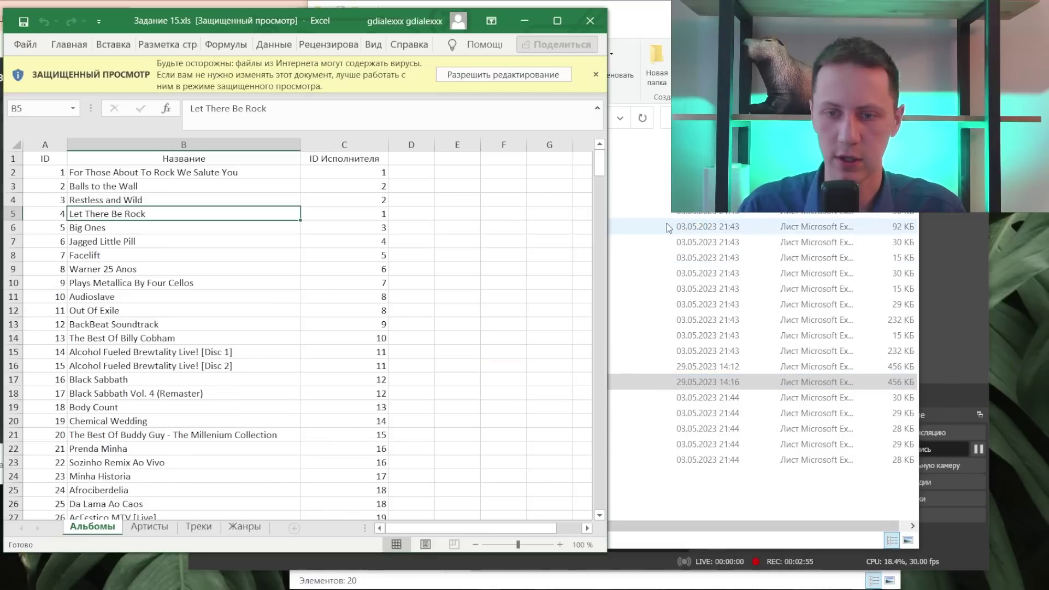
- Close the Excel protected view and open Задание 15.xls with LibreOffice Calc from Explorer
click(589, 23)
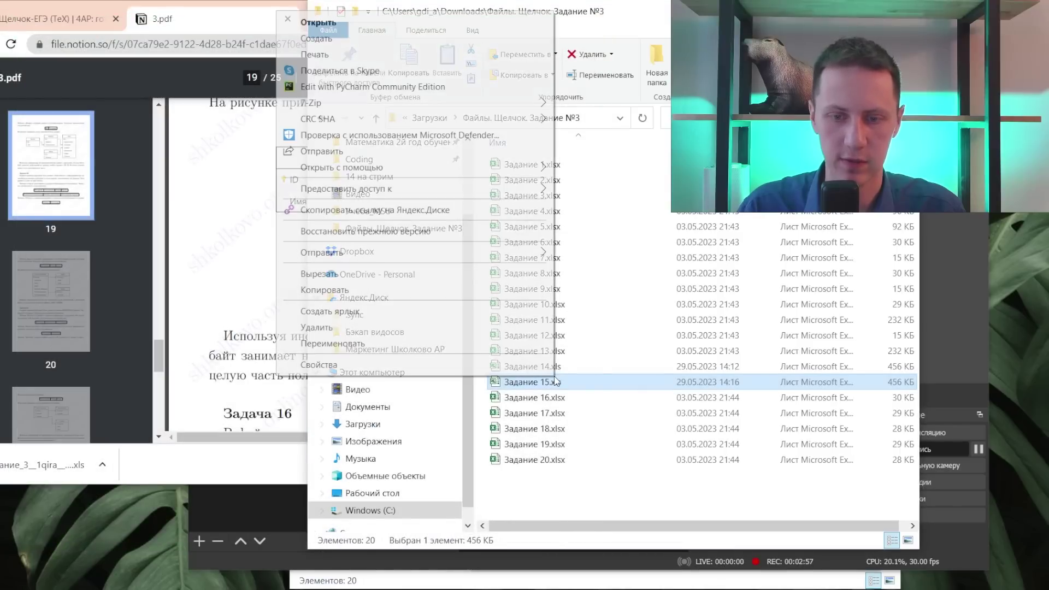
right_click(555, 380)
mouse_move(409, 119)
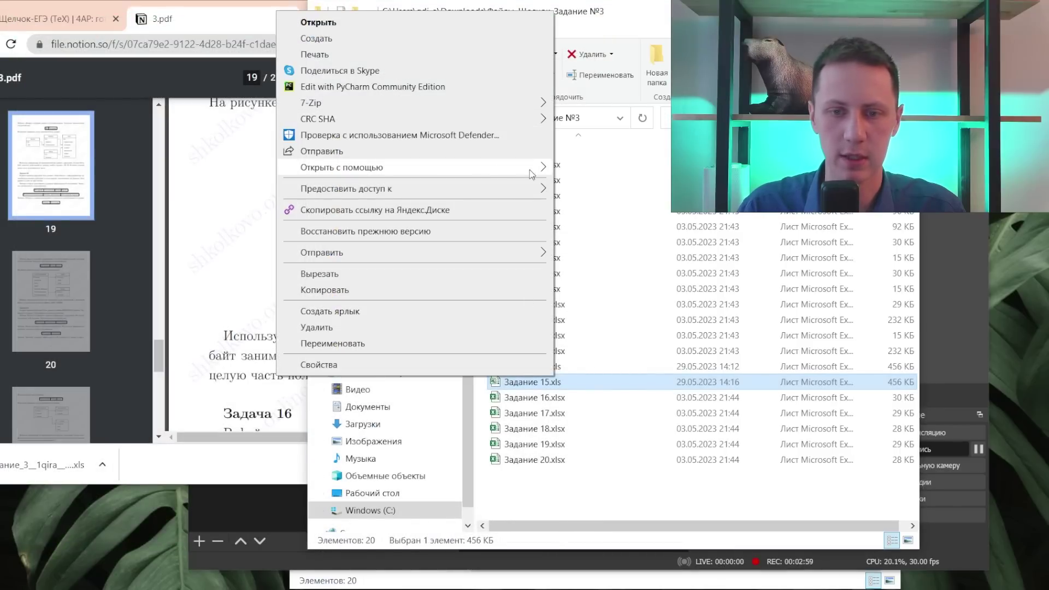
click(596, 203)
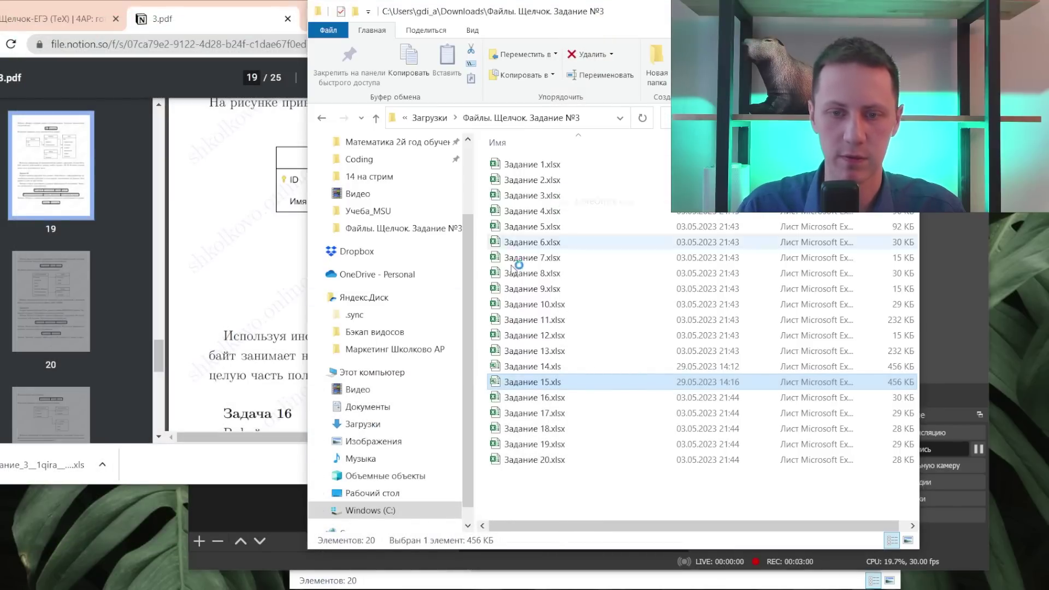
- Dismiss Chrome's download bar over the task PDF and bring the Calc spreadsheet forward
click(256, 343)
click(731, 463)
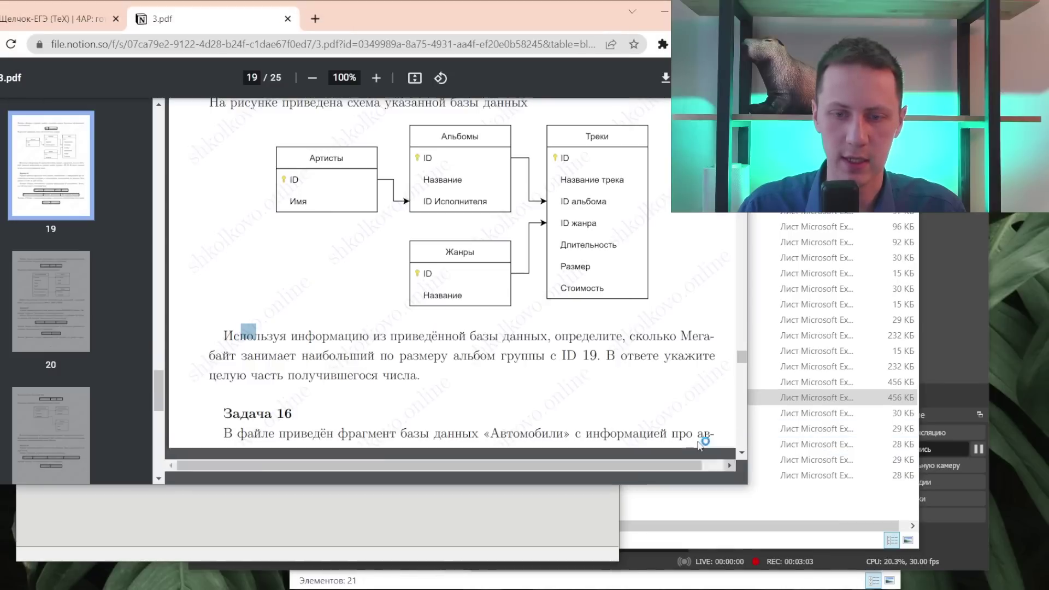
click(364, 348)
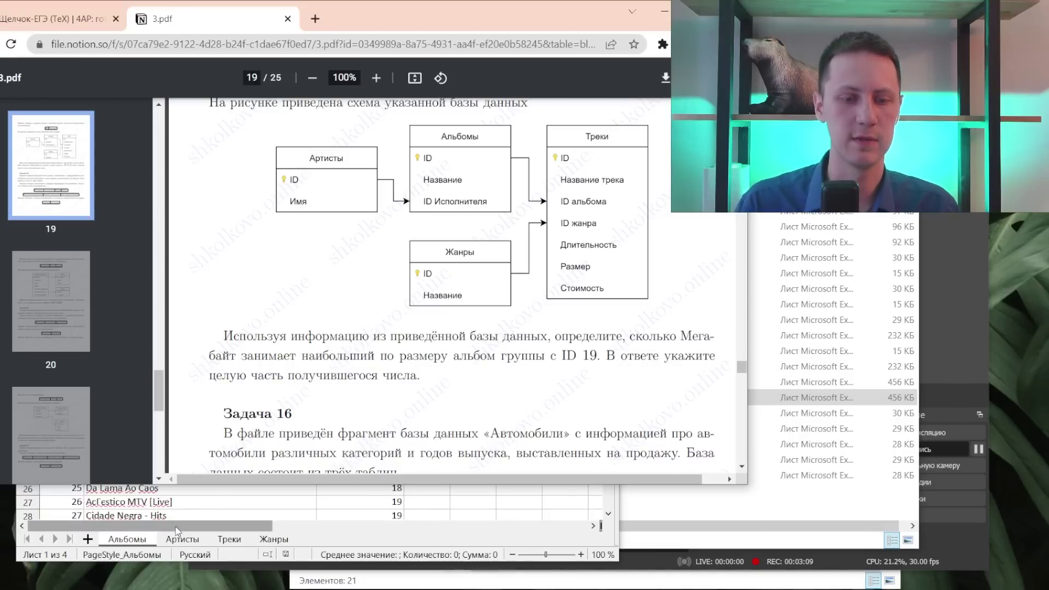
click(186, 501)
- Highlight artist 19, Cidade Negra (A20:B20), yellow on the Артисты sheet
click(183, 539)
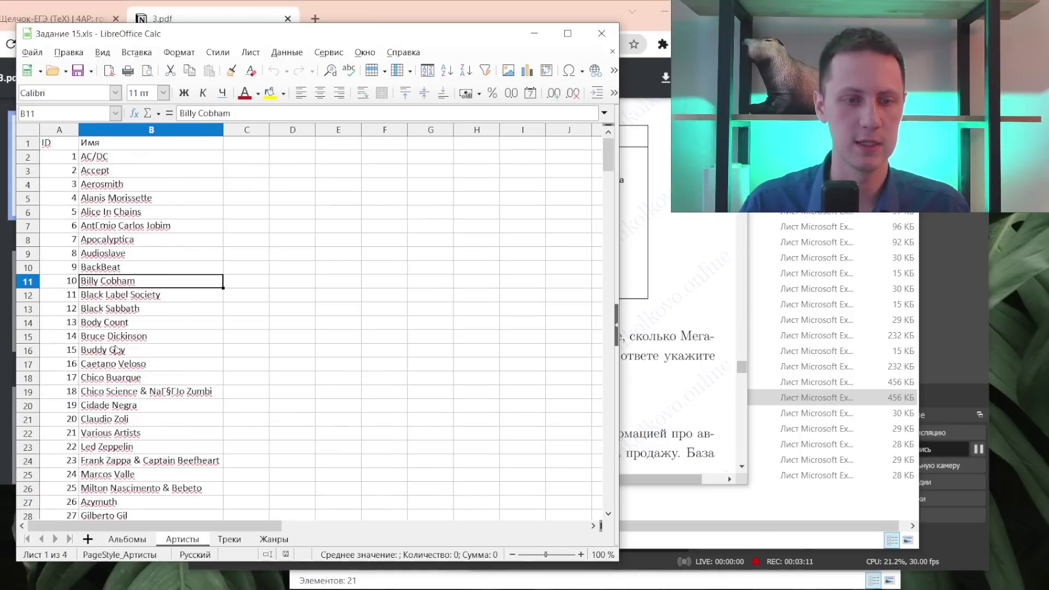
drag(69, 407, 112, 405)
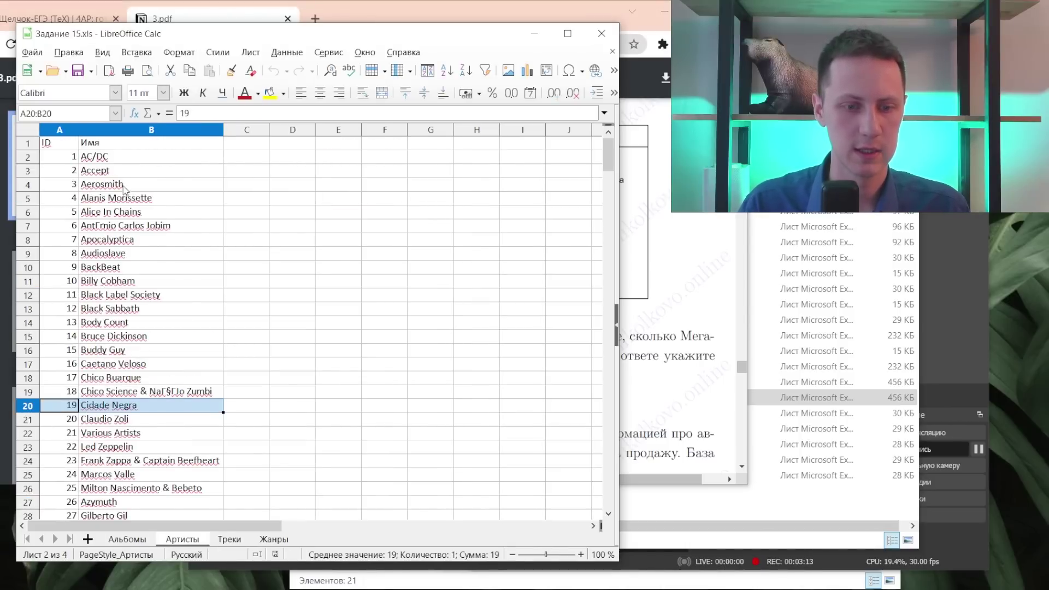
click(268, 93)
key(alt+Tab)
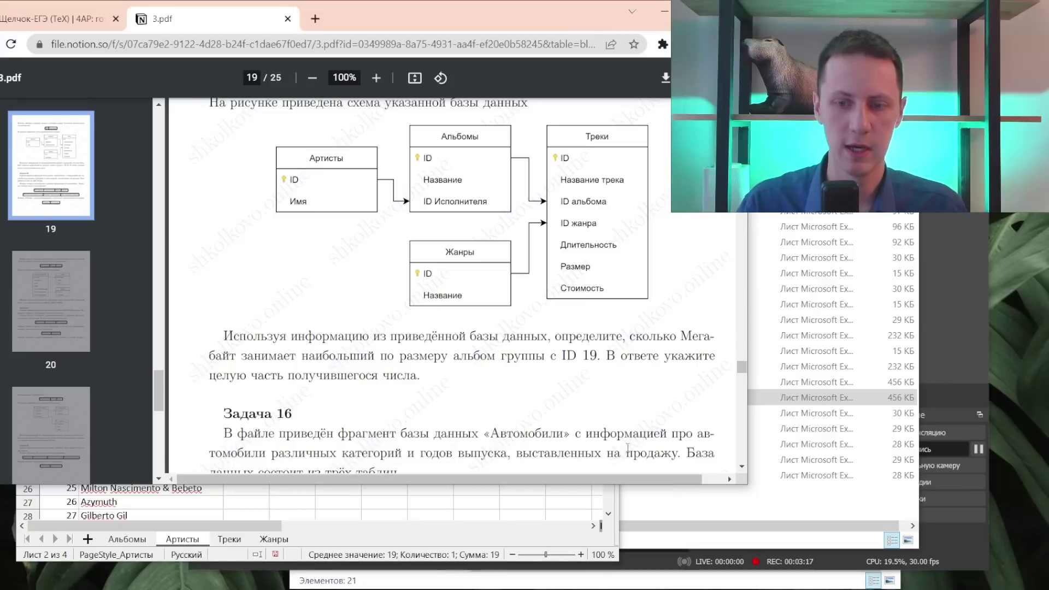
key(alt+Tab)
- AutoFilter the Альбомы table to ID Исполнителя 19, leaving albums 26 and 27
click(127, 539)
click(373, 270)
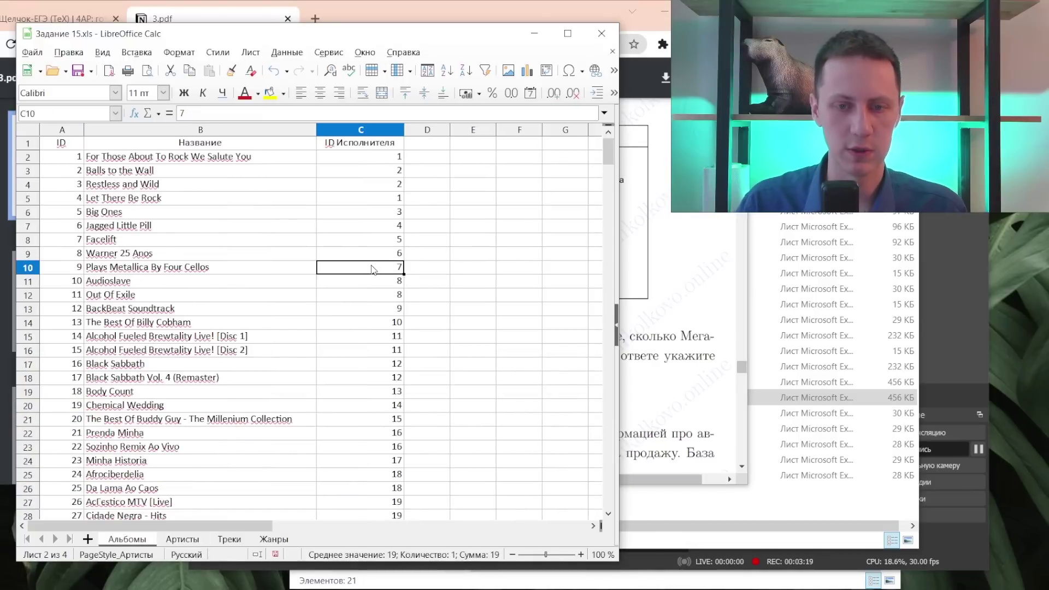
click(484, 70)
click(398, 144)
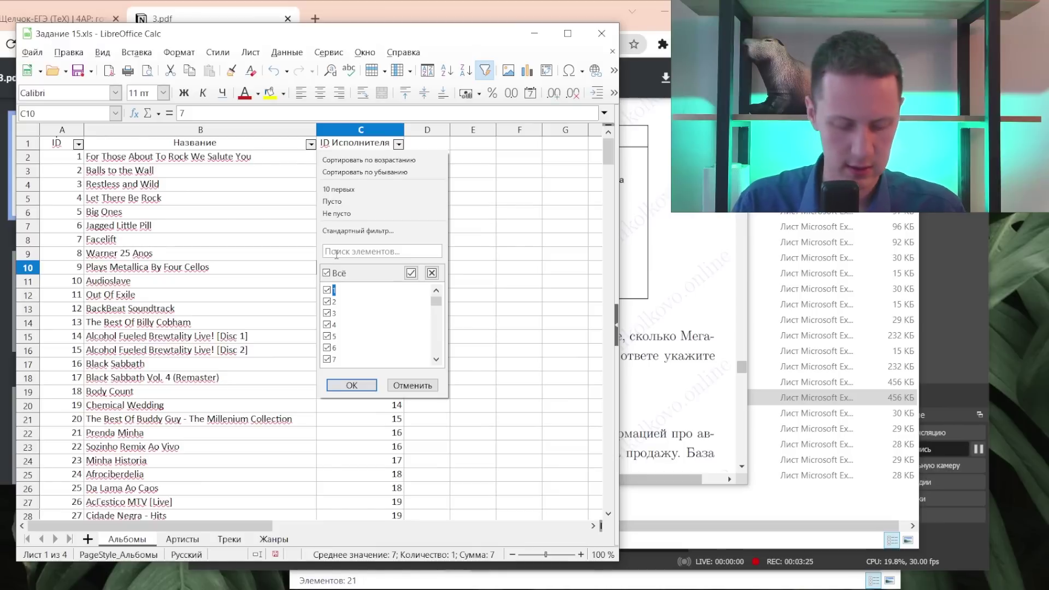
text(19)
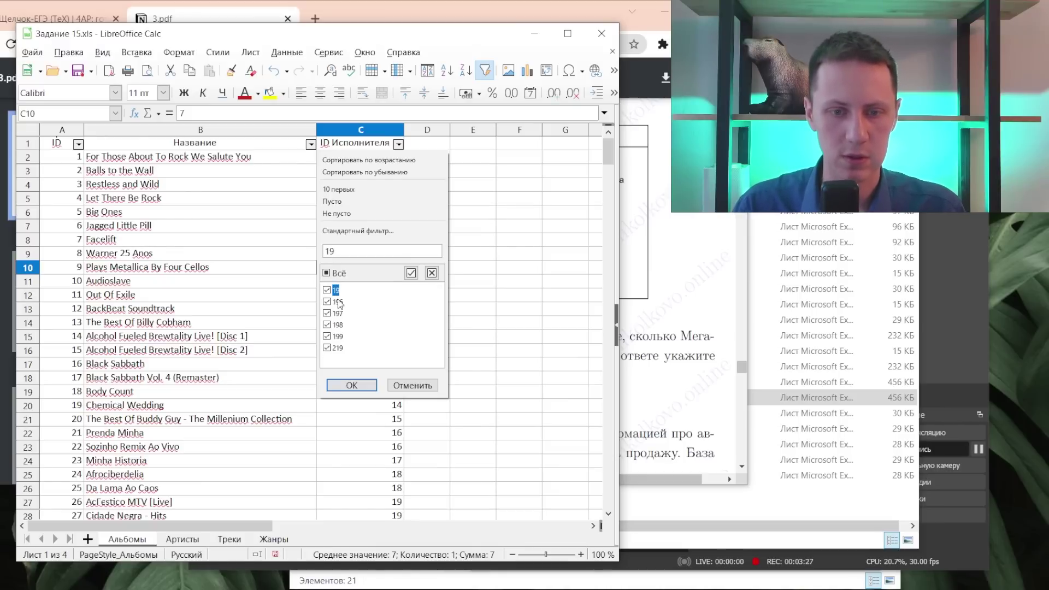
click(326, 272)
click(327, 290)
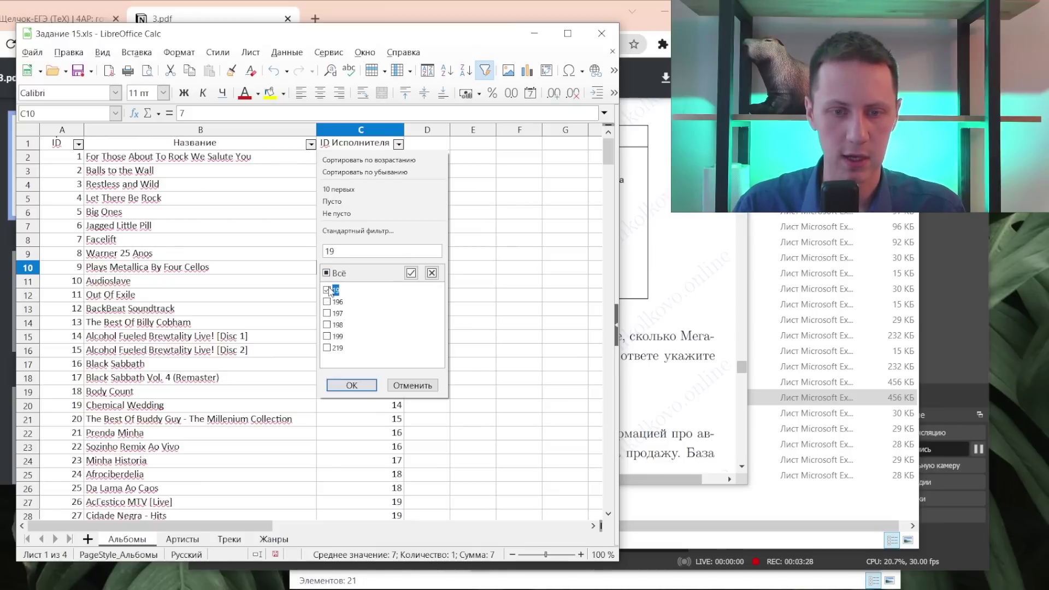
click(359, 385)
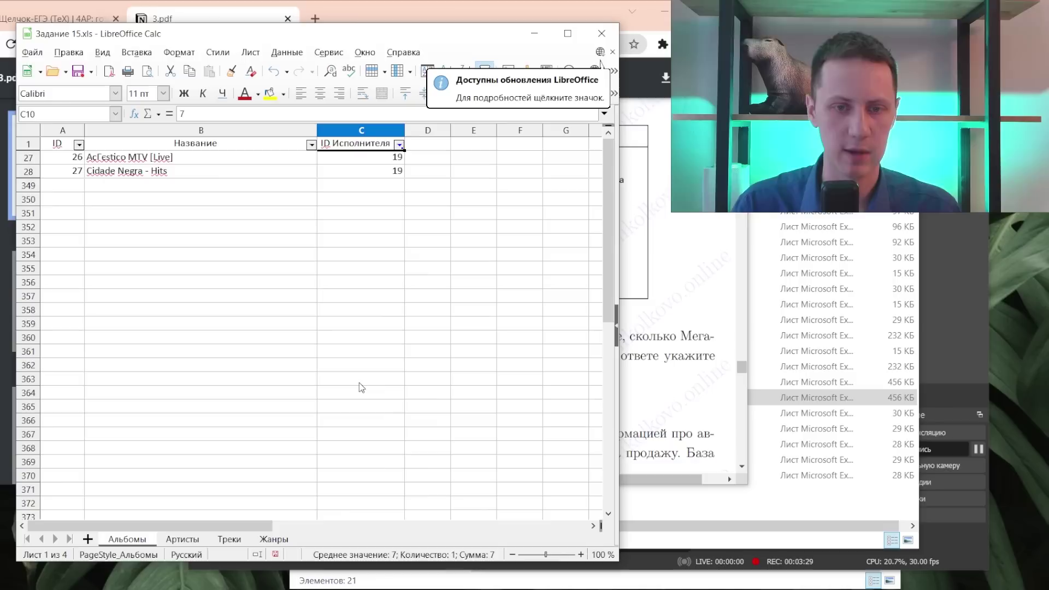
click(137, 158)
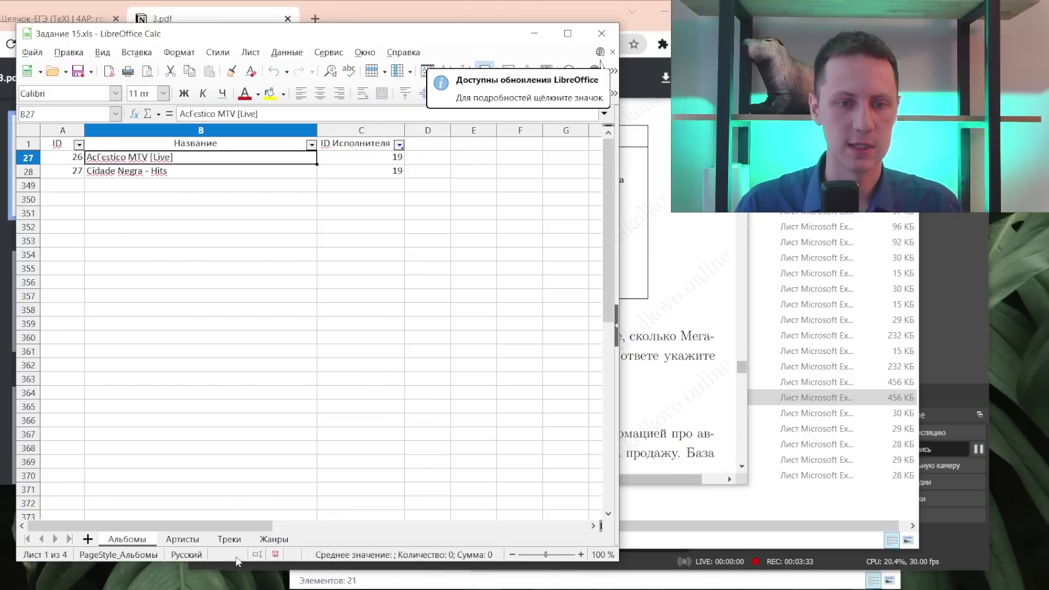
click(229, 540)
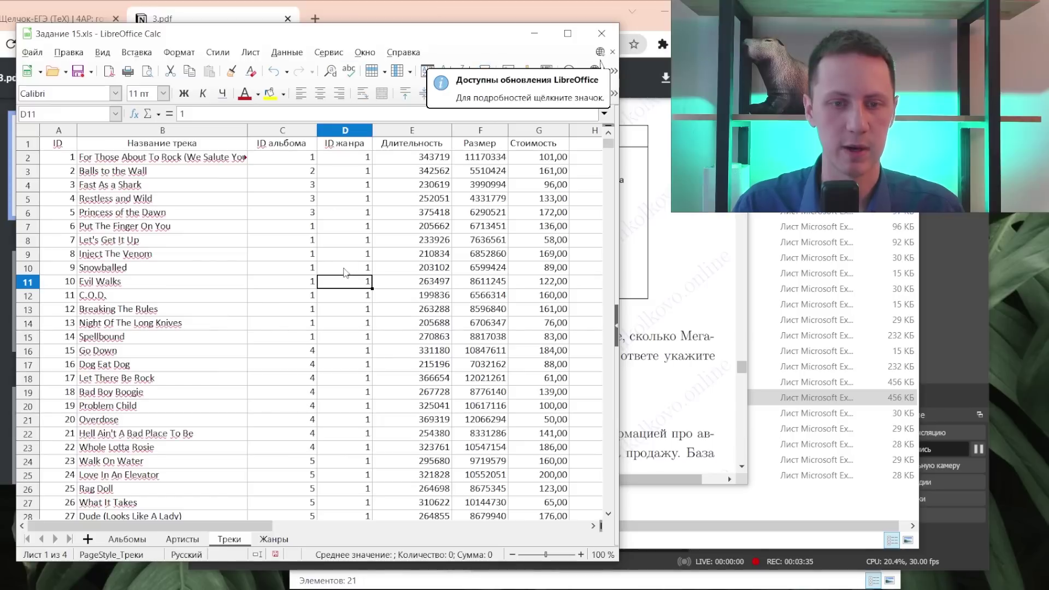
- AutoFilter the Треки table's ID альбома column to 26, showing tracks 282–298
click(310, 259)
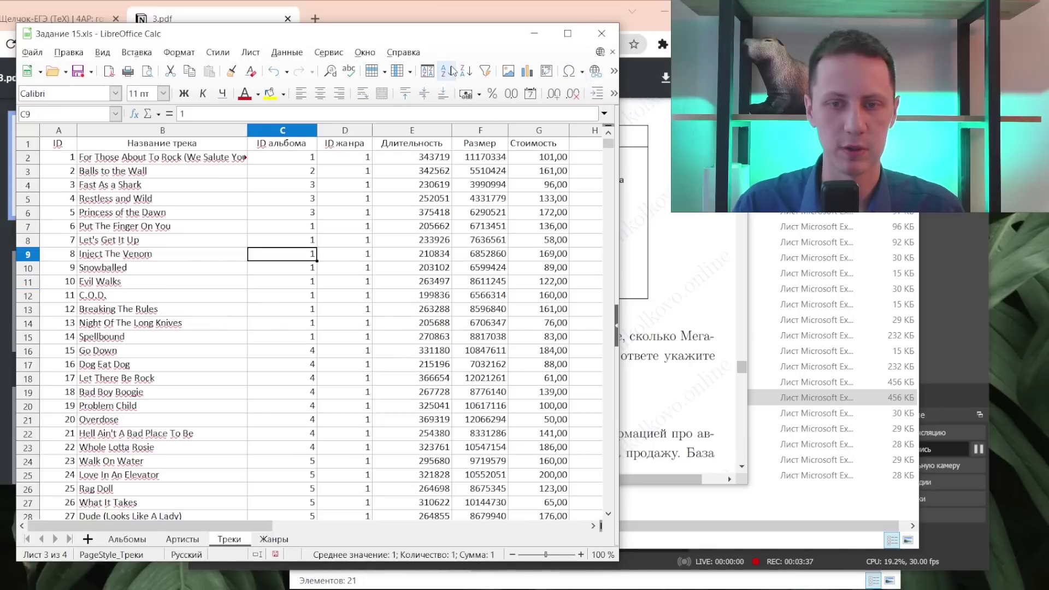
click(489, 75)
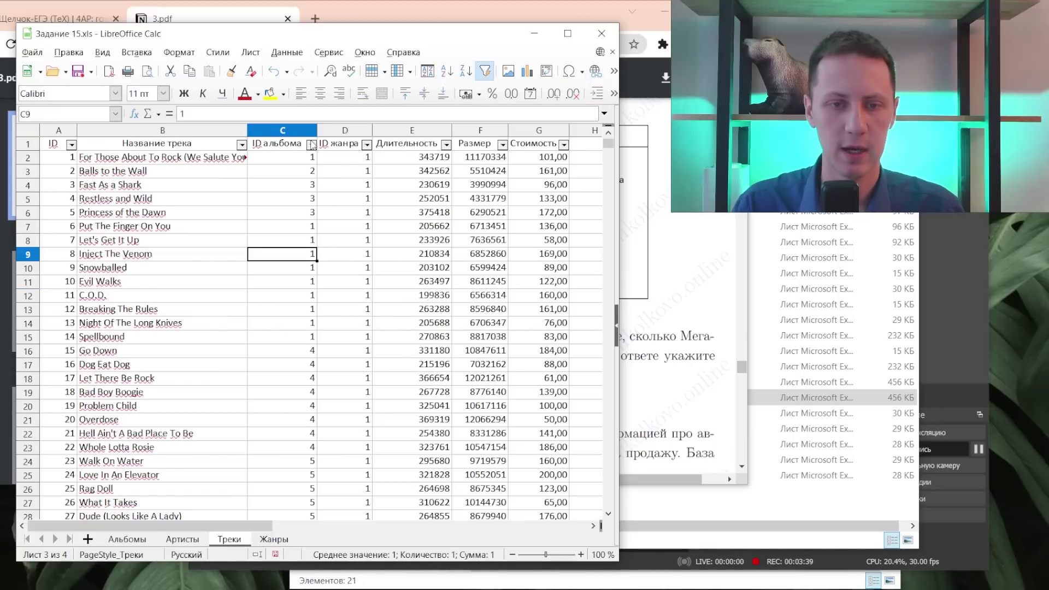
click(311, 145)
click(282, 252)
text(26)
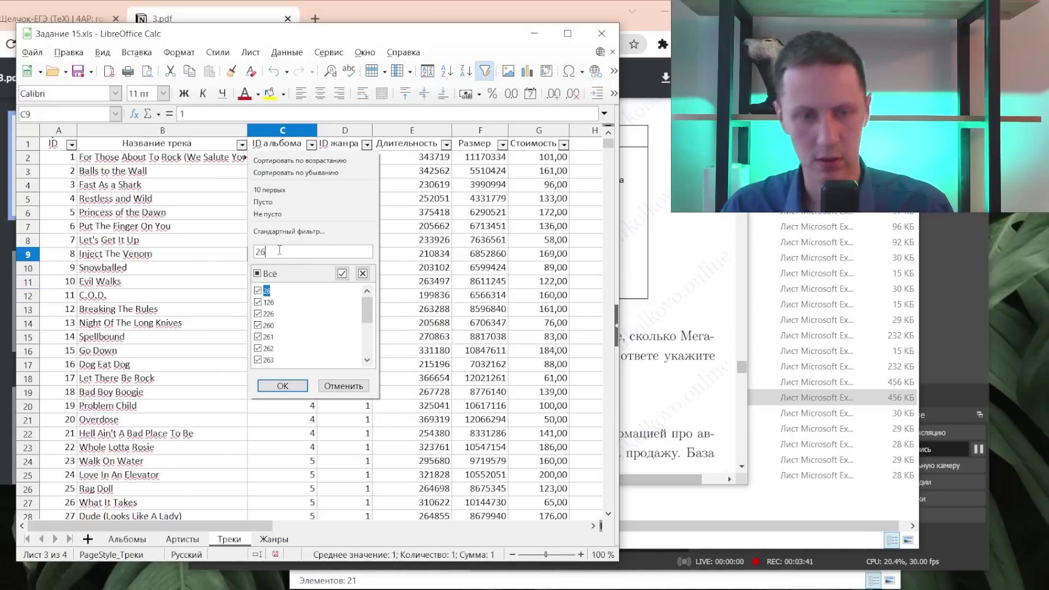
click(257, 274)
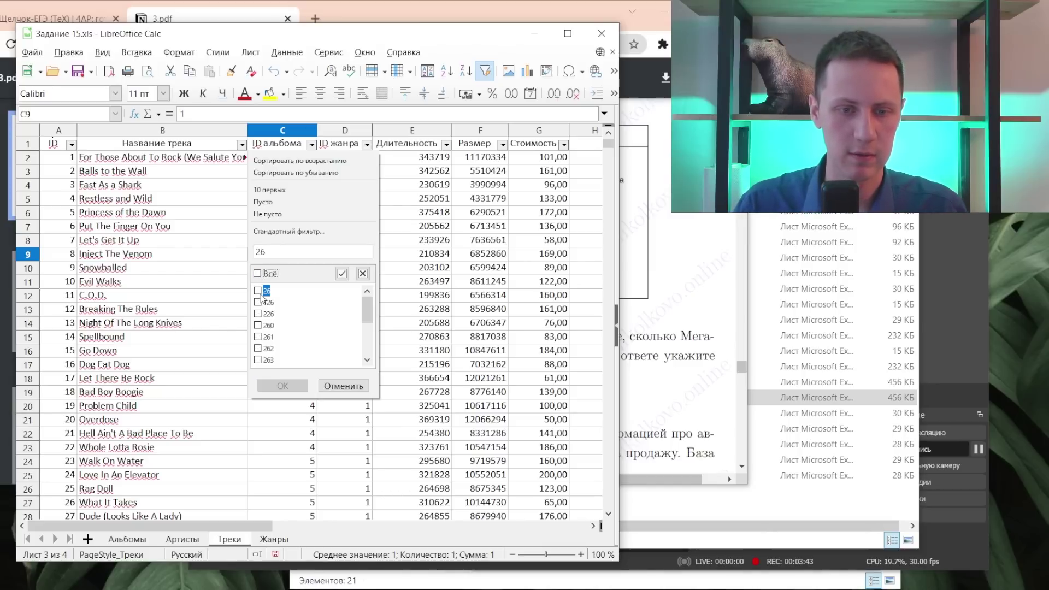
click(257, 291)
click(282, 386)
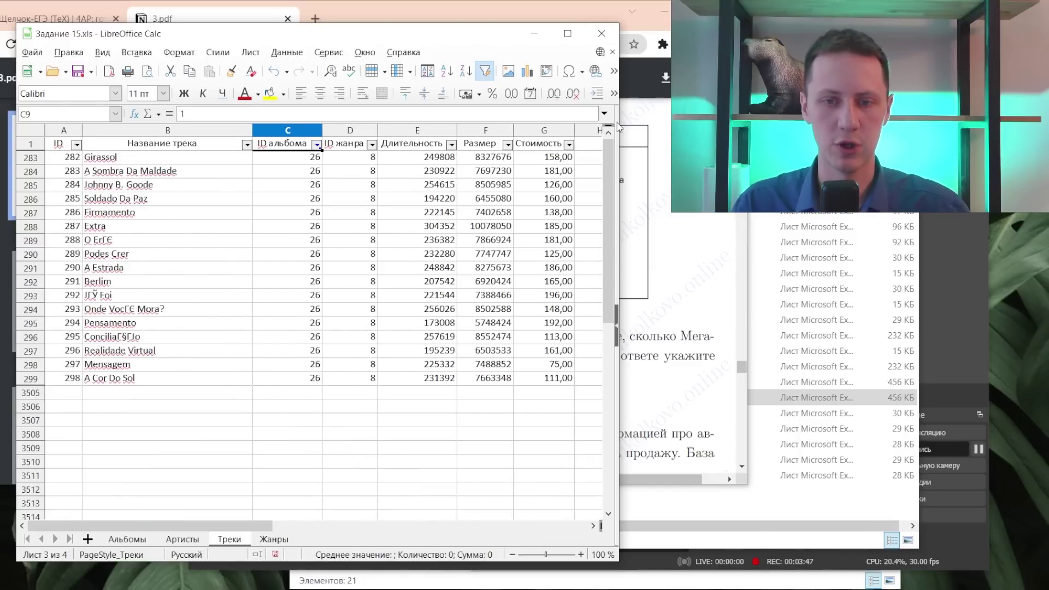
click(701, 327)
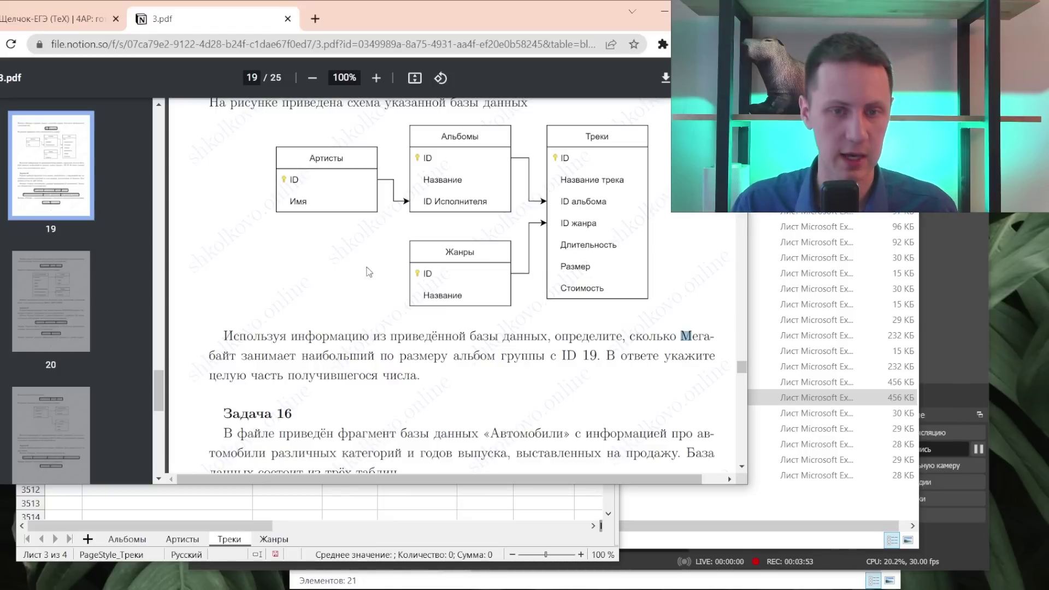
- Copy album 26's 17 Размер values (F283:F299) and insert a new sheet, Лист5
scroll(381, 268, up, 1)
scroll(381, 267, up, 5)
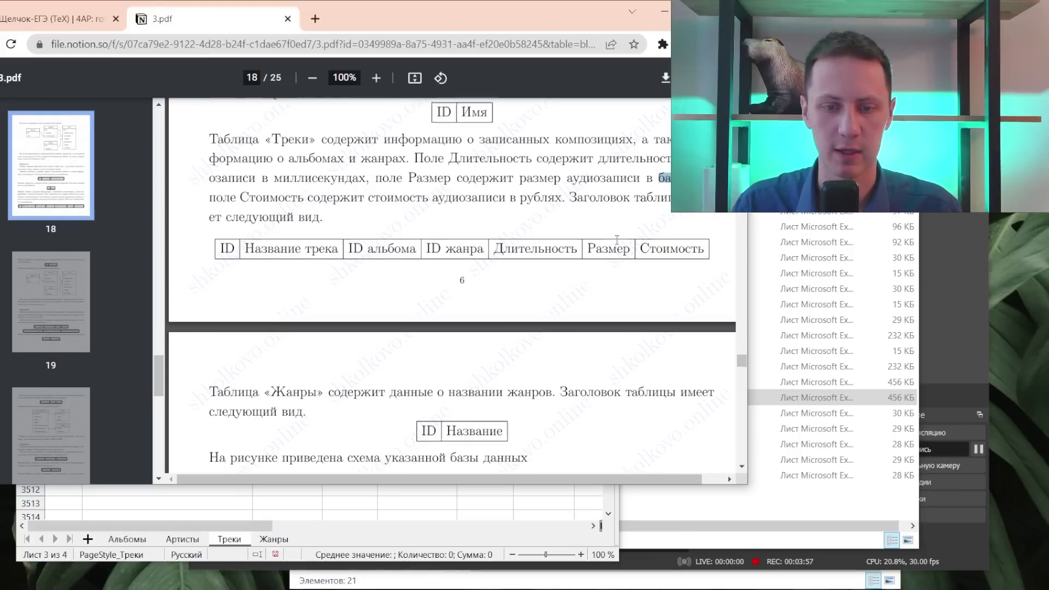
scroll(381, 268, down, 5)
scroll(381, 267, down, 2)
key(alt+Tab)
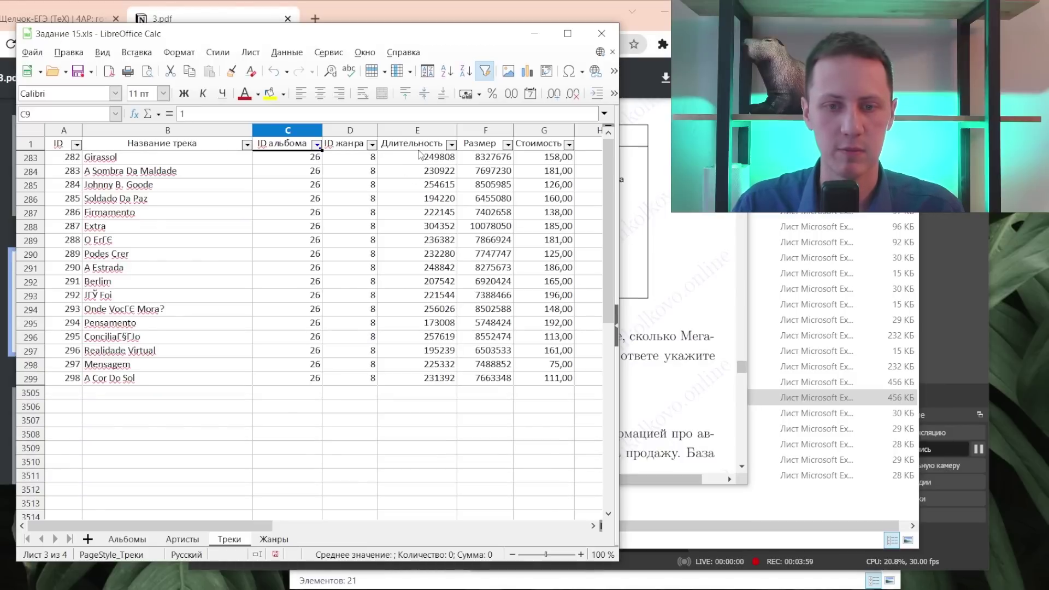
click(489, 158)
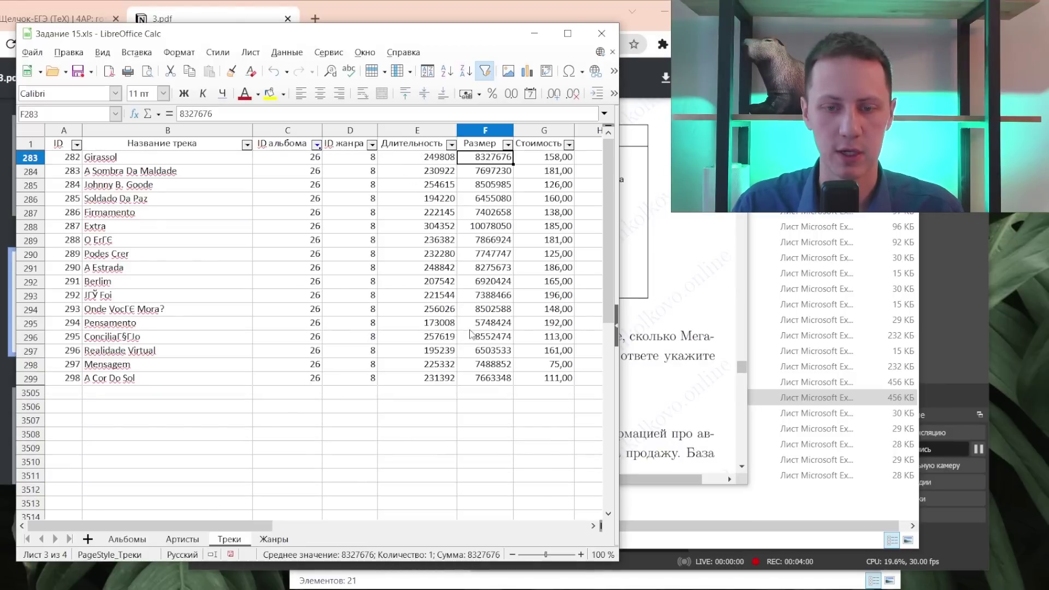
shift+click(491, 377)
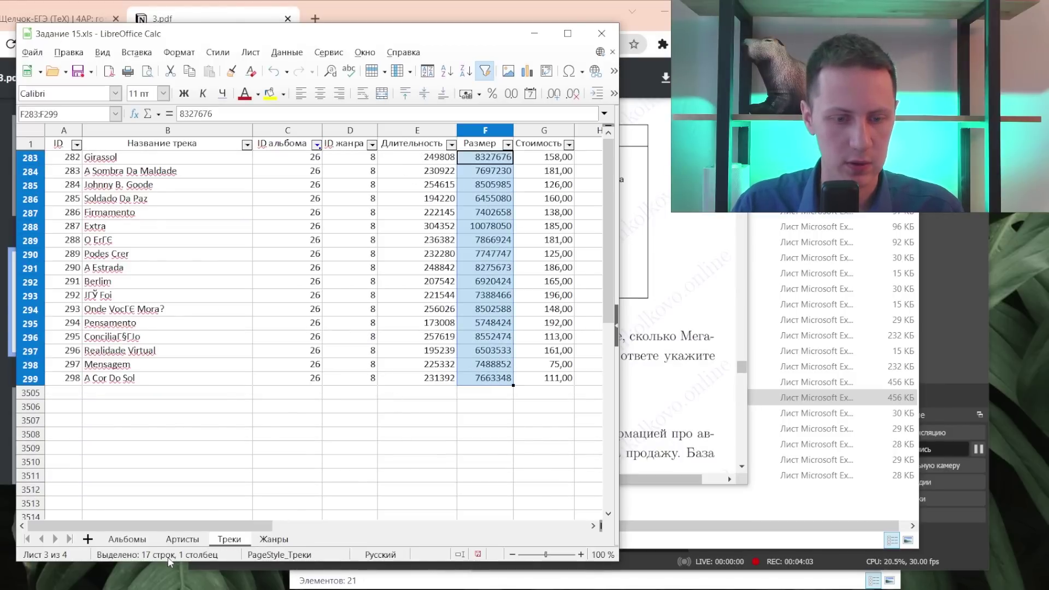
key(ctrl+c)
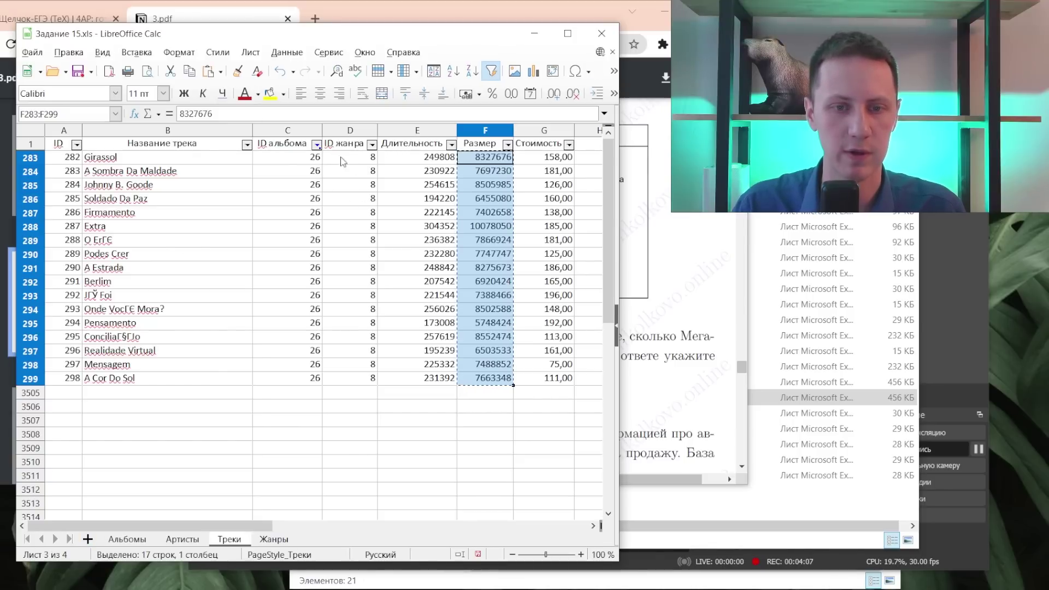
click(88, 539)
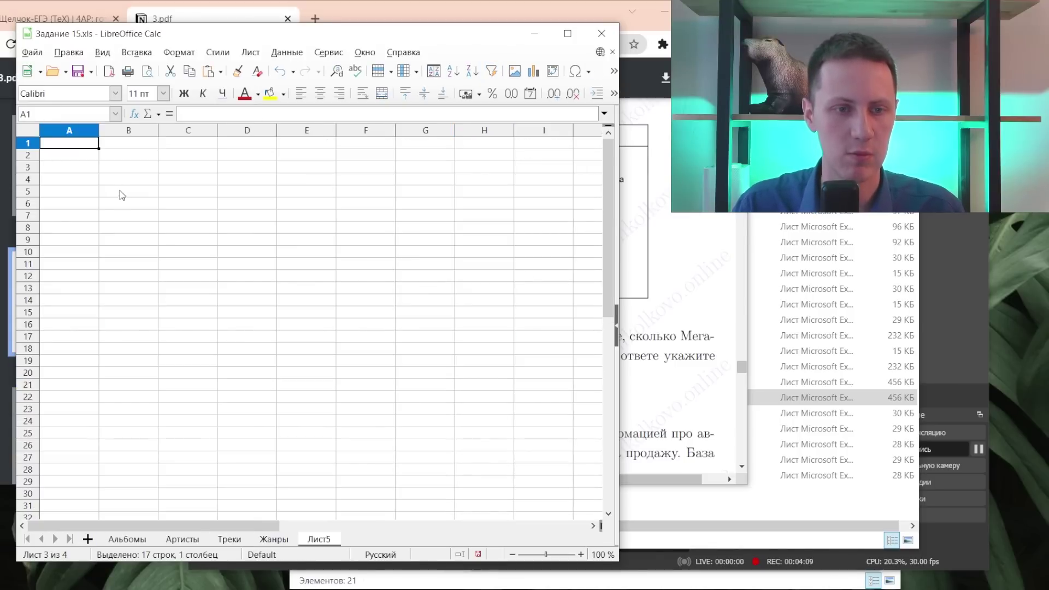
- Paste album 26's sizes into A1:A17 on Лист5 and enter 26 in C18
key(ctrl+v)
click(137, 159)
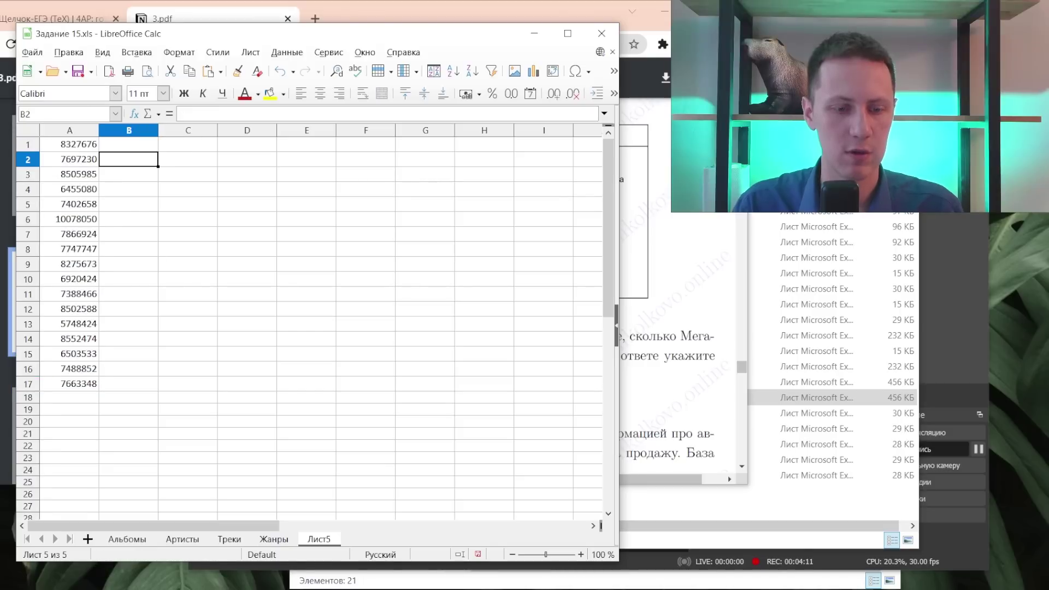
click(175, 397)
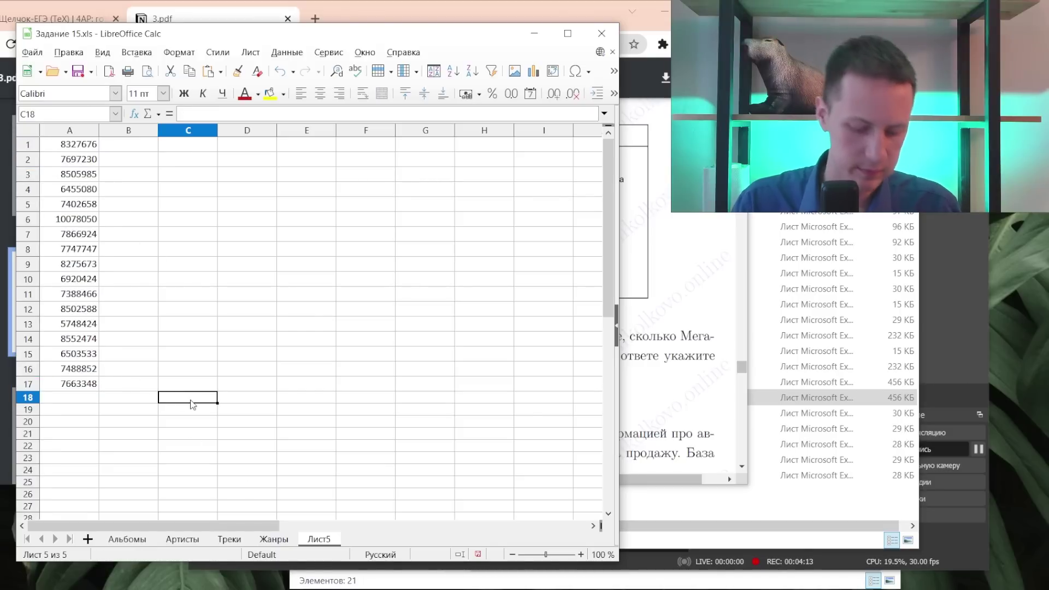
text(26)
key(Tab)
- Sum the sizes with =СУММ(A1:A17) in D18 and convert to megabytes (125,0506706) in E18
text(=)
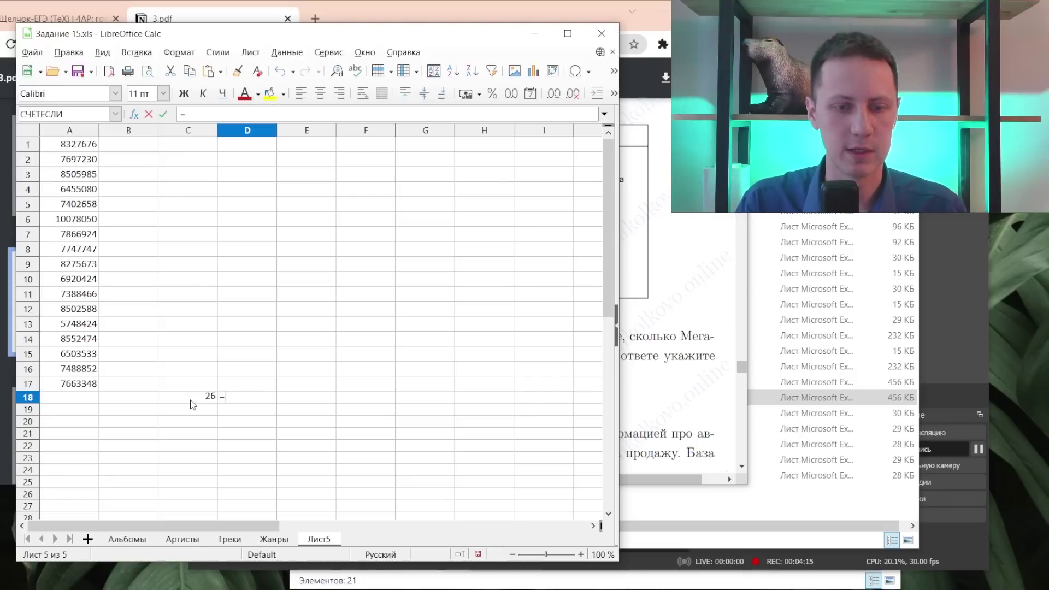
text(СУММ)
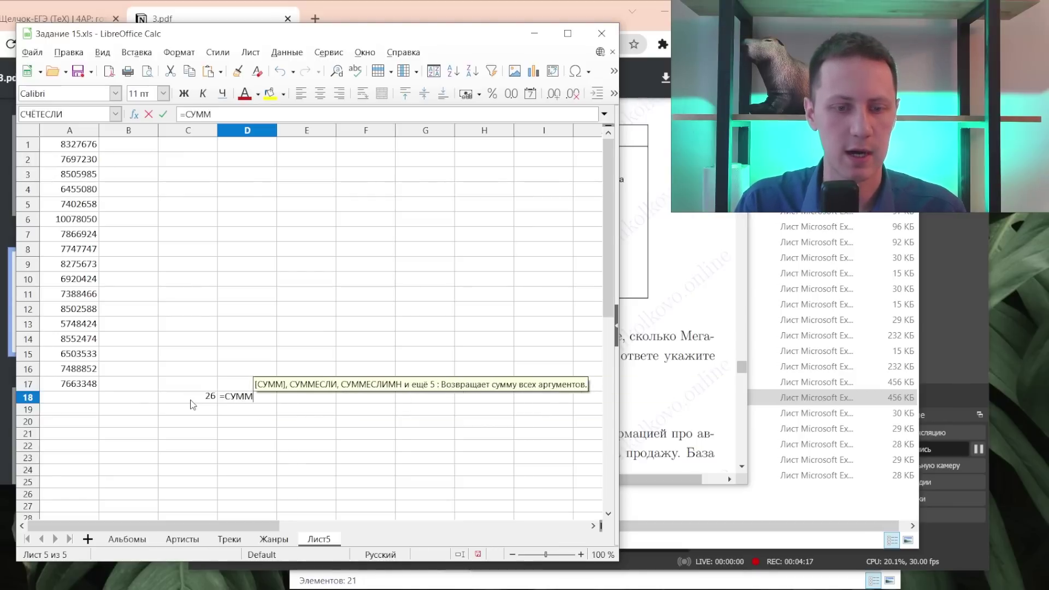
text((A:A0)
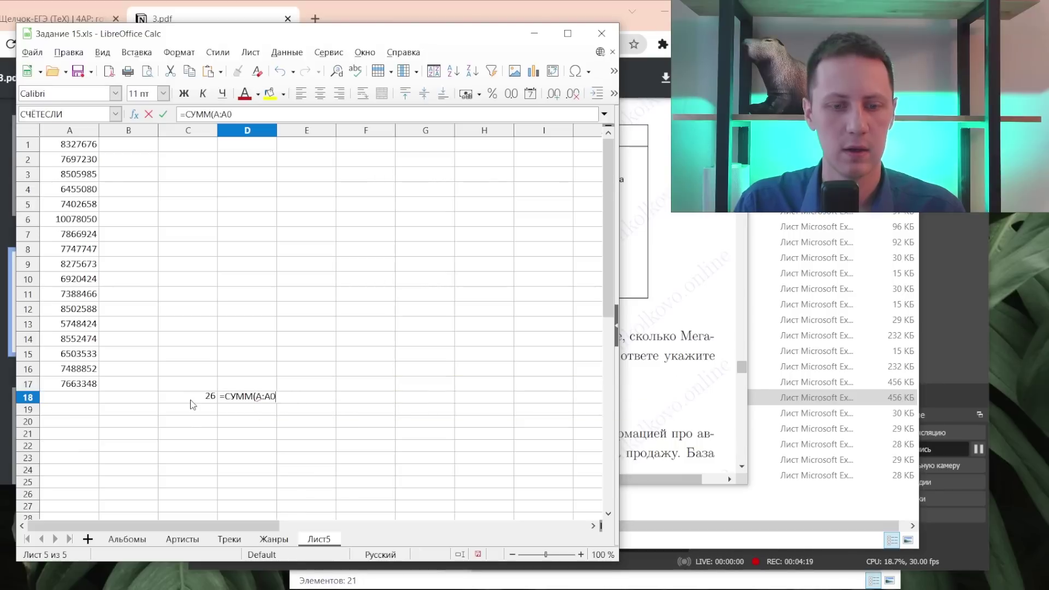
text(1:A17)
key(Tab)
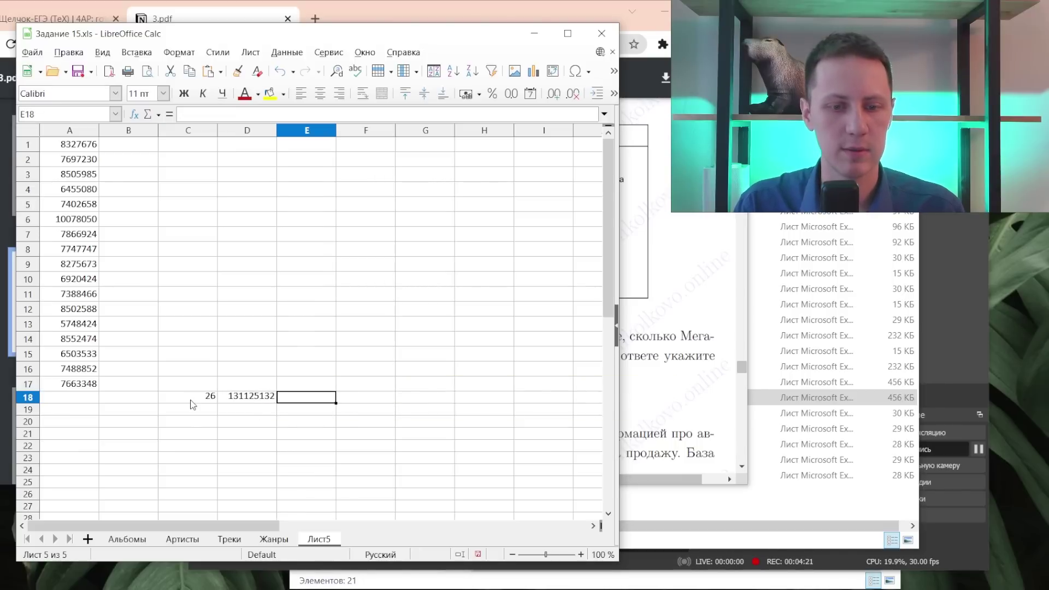
text(=D)
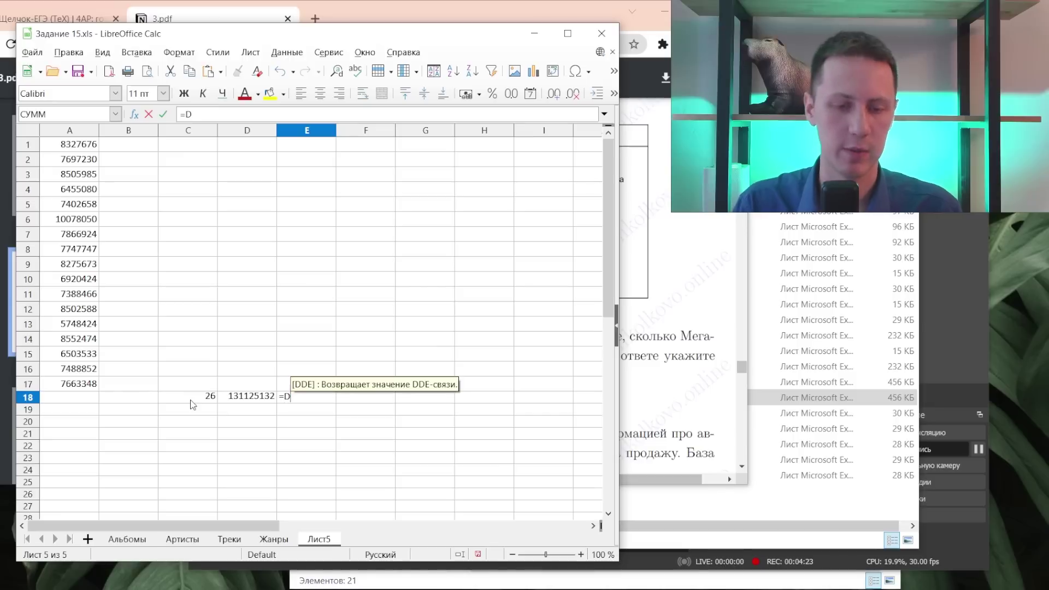
text(18/)
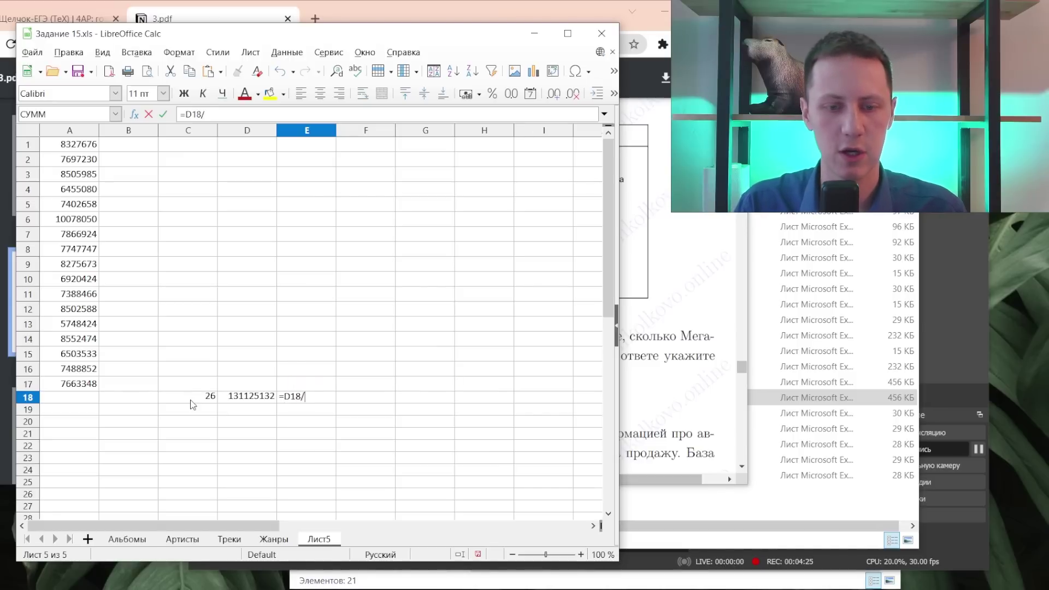
text((1024*1024)
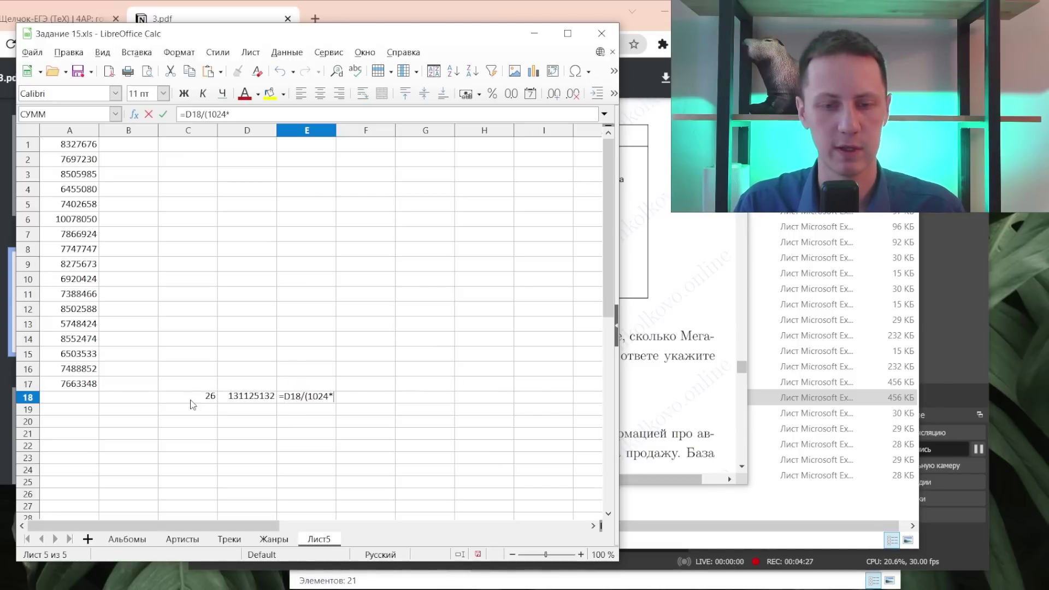
text())
key(Return)
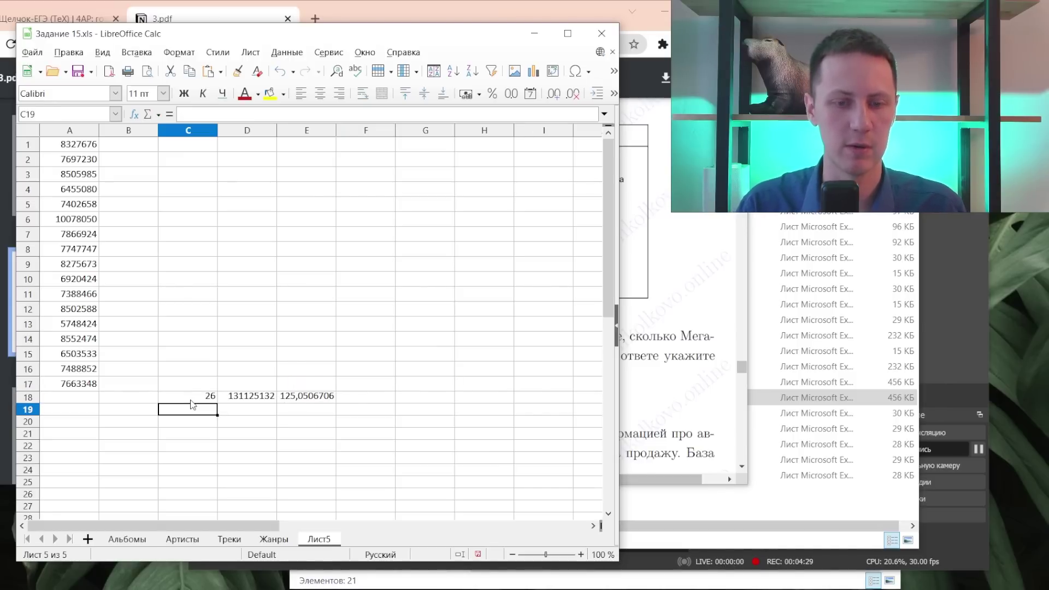
key(Up)
key(Right)
key(Right)
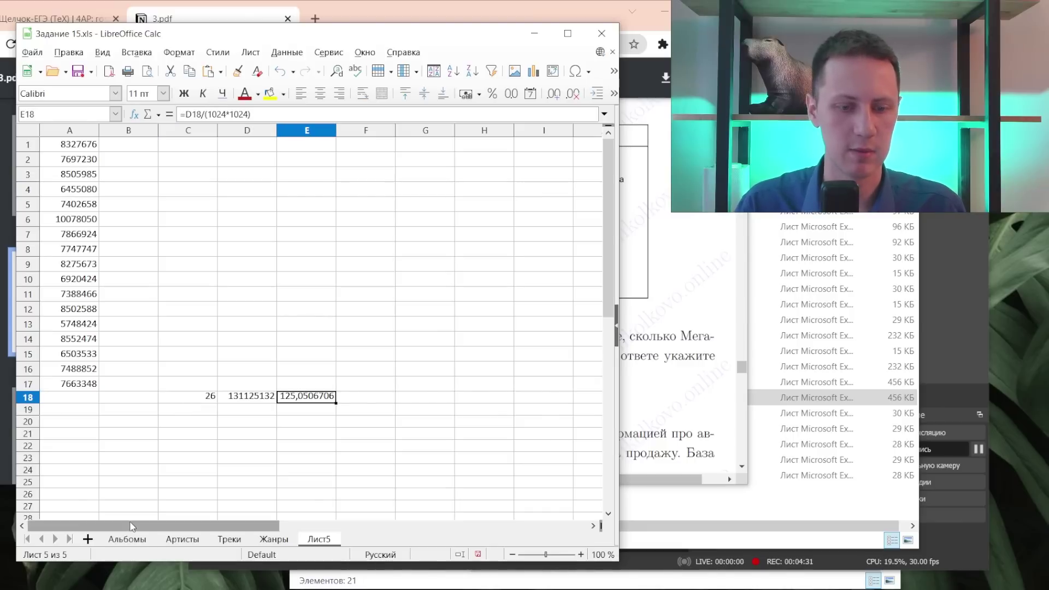
click(170, 544)
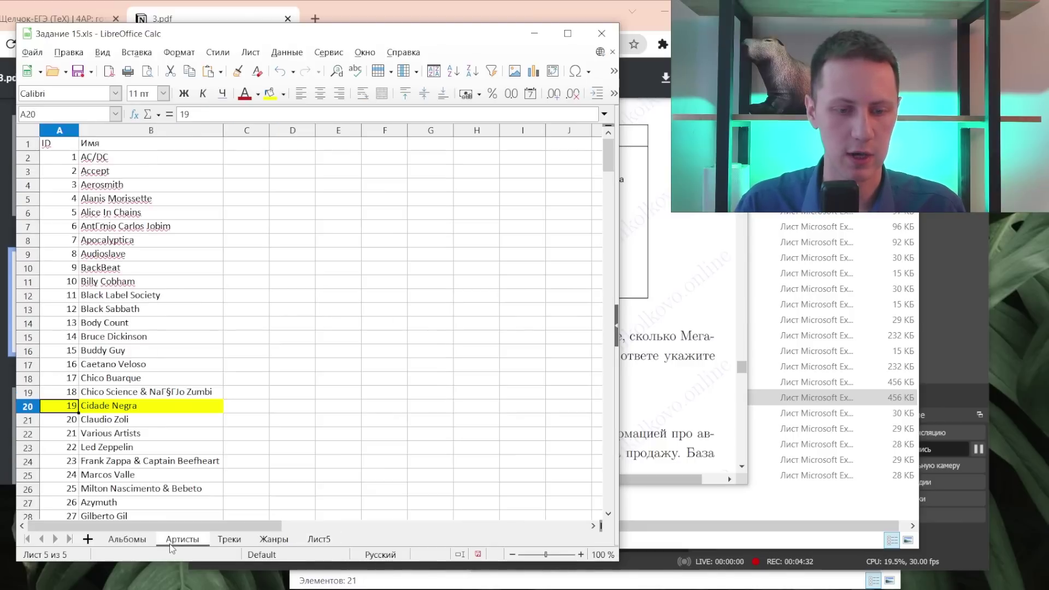
- Refilter Треки to ID альбома 27 and select its 14 sizes, F300:F313
click(227, 541)
click(139, 541)
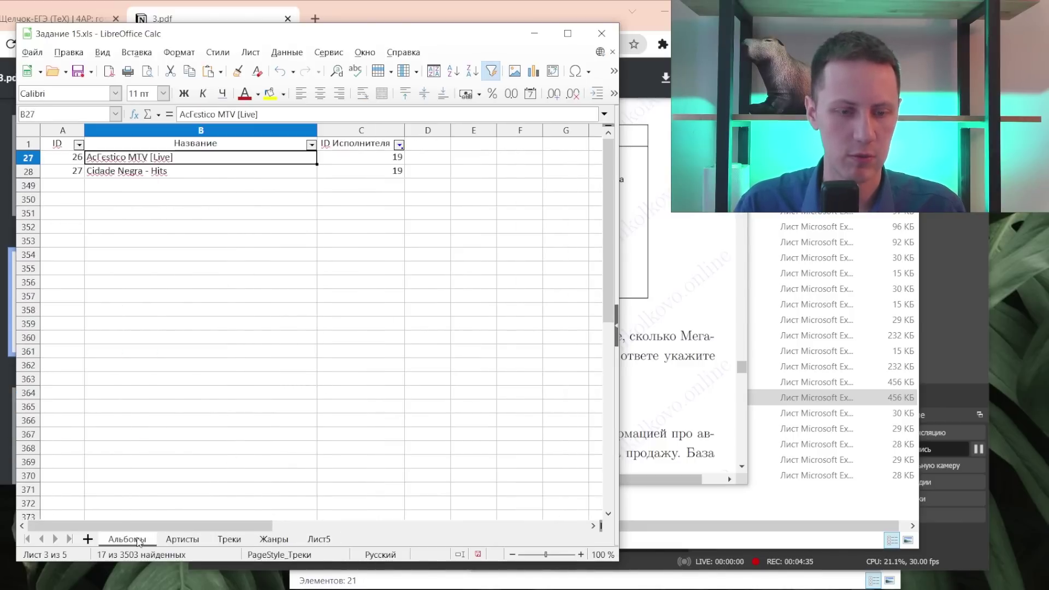
click(228, 539)
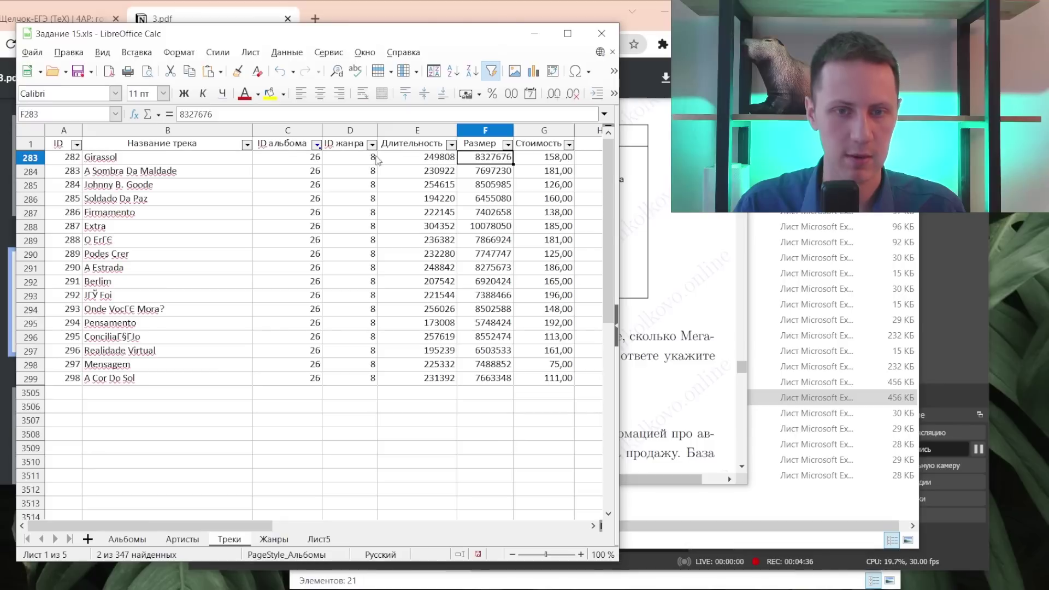
click(316, 145)
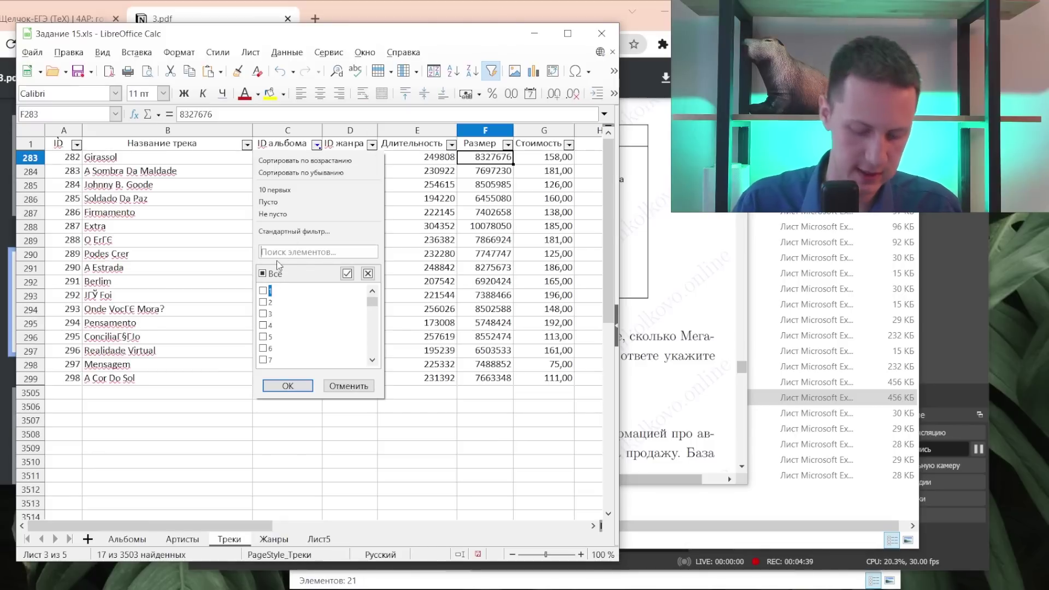
text(27)
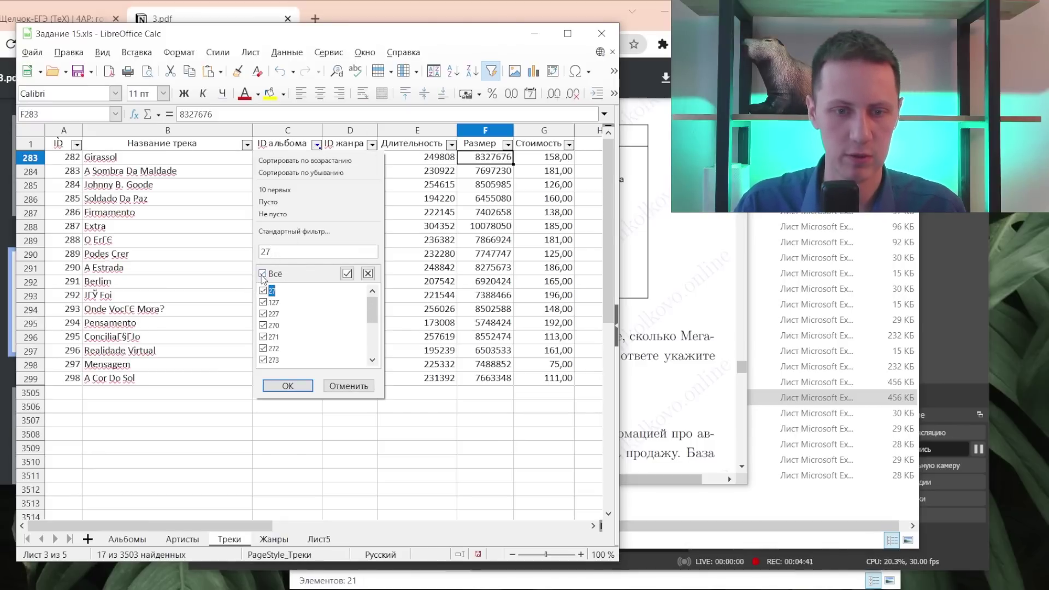
click(263, 274)
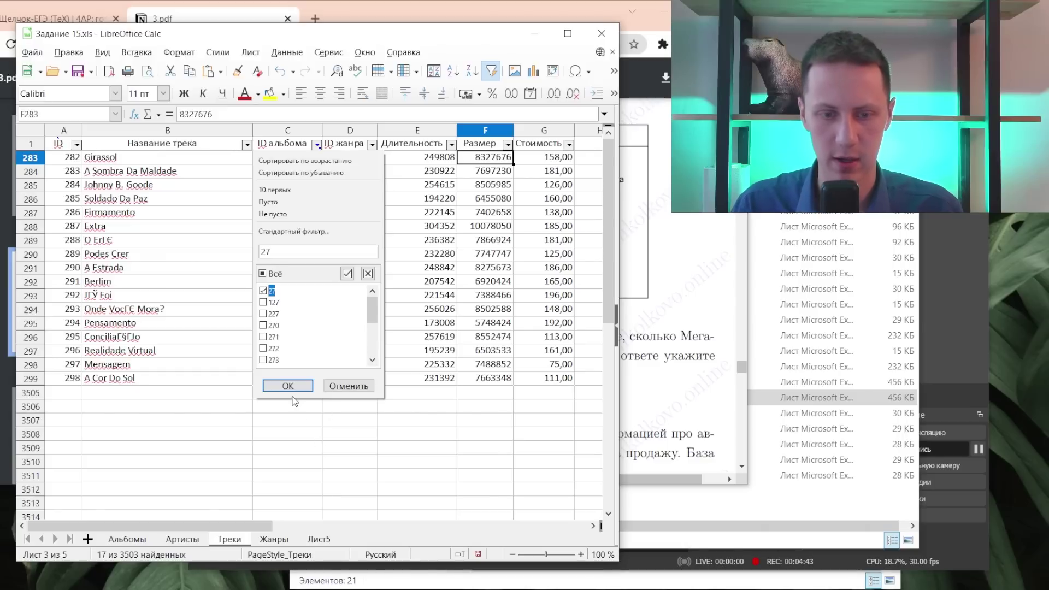
click(290, 386)
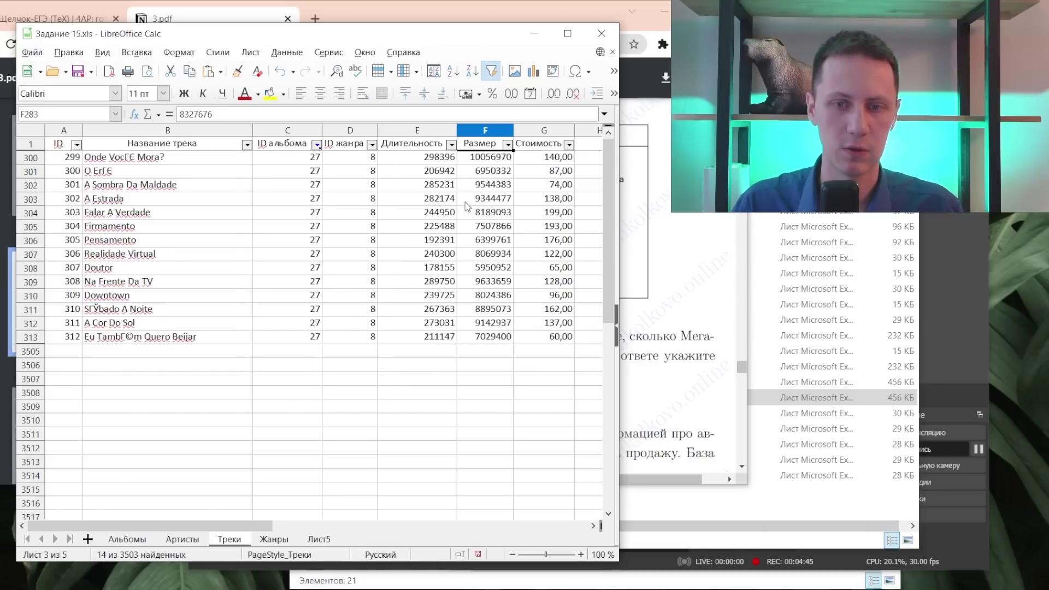
click(503, 156)
shift+click(504, 337)
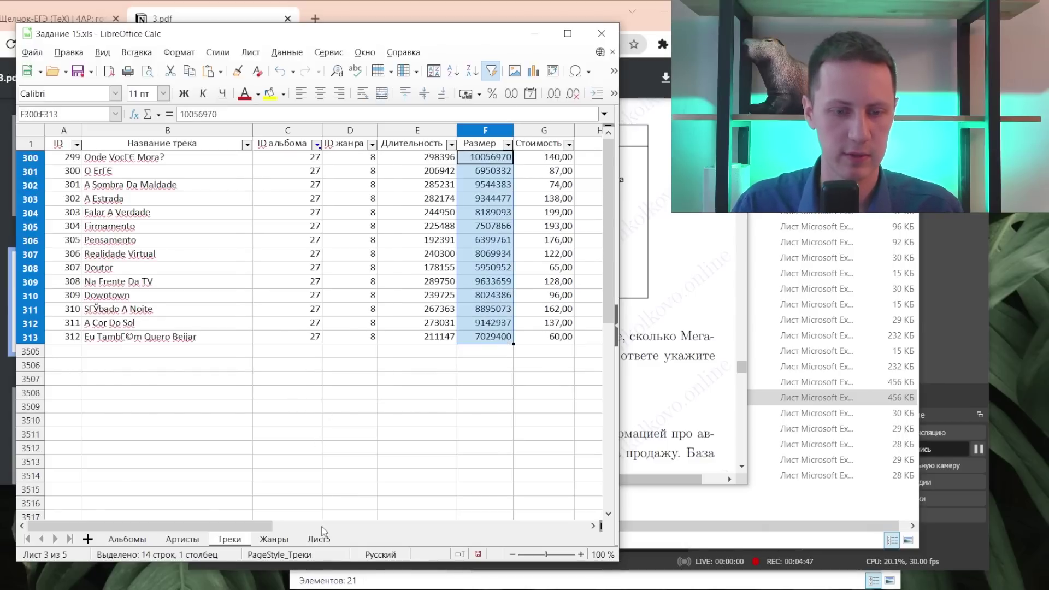
- Paste album 27's sizes into G1:G14 on Лист5 and enter 27 in H18
click(326, 542)
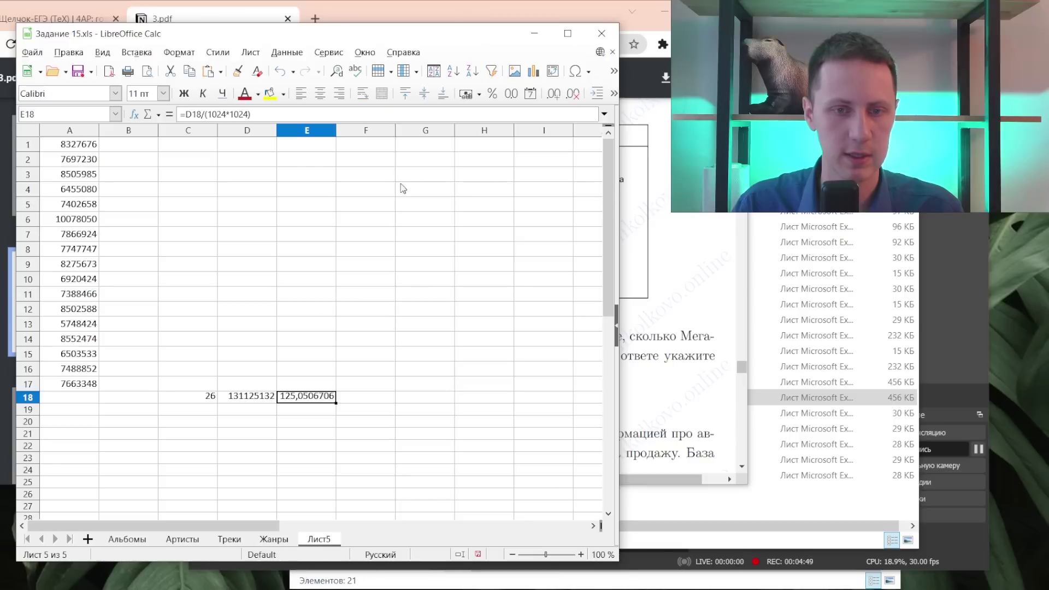
click(410, 149)
key(ctrl+v)
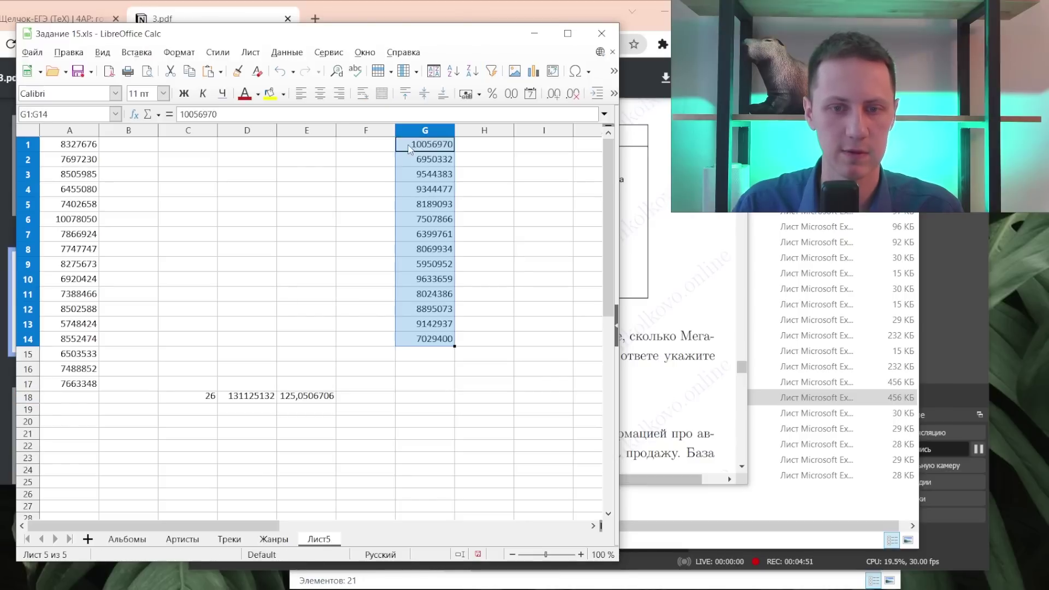
click(475, 394)
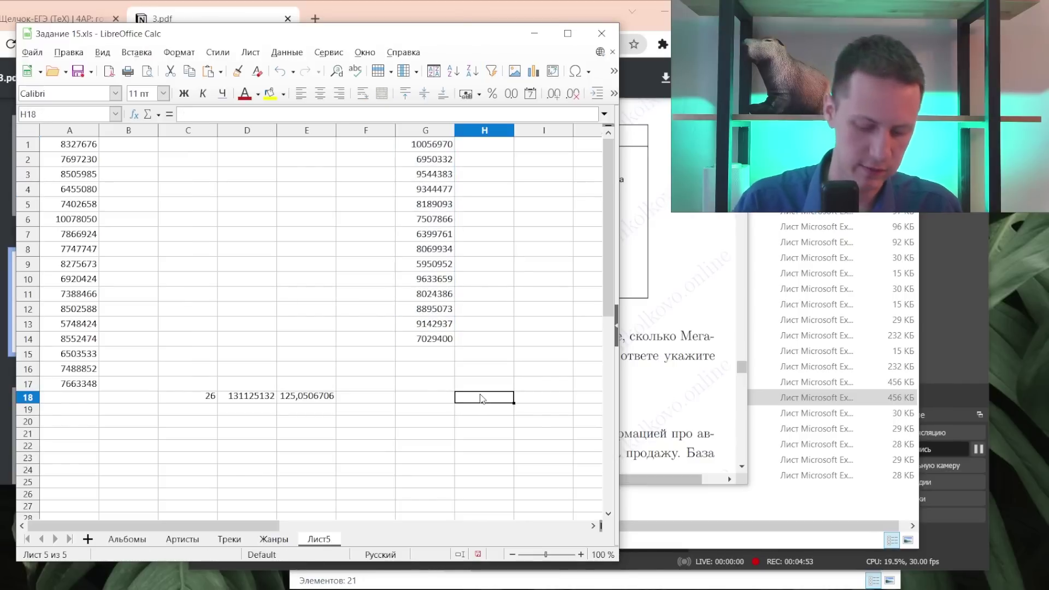
text(27)
key(Tab)
text(=СУМ)
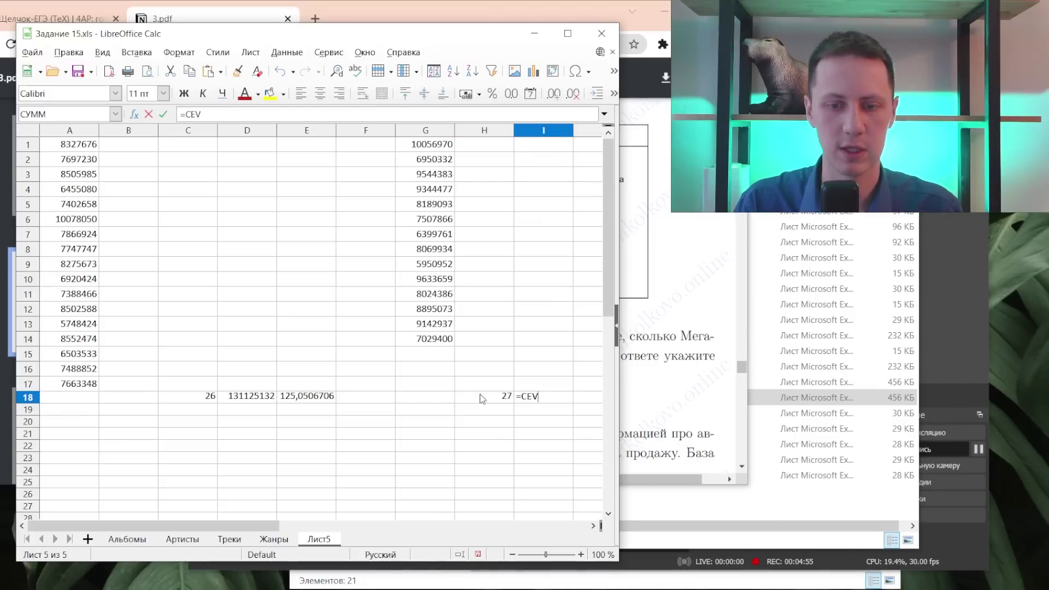
text(М()
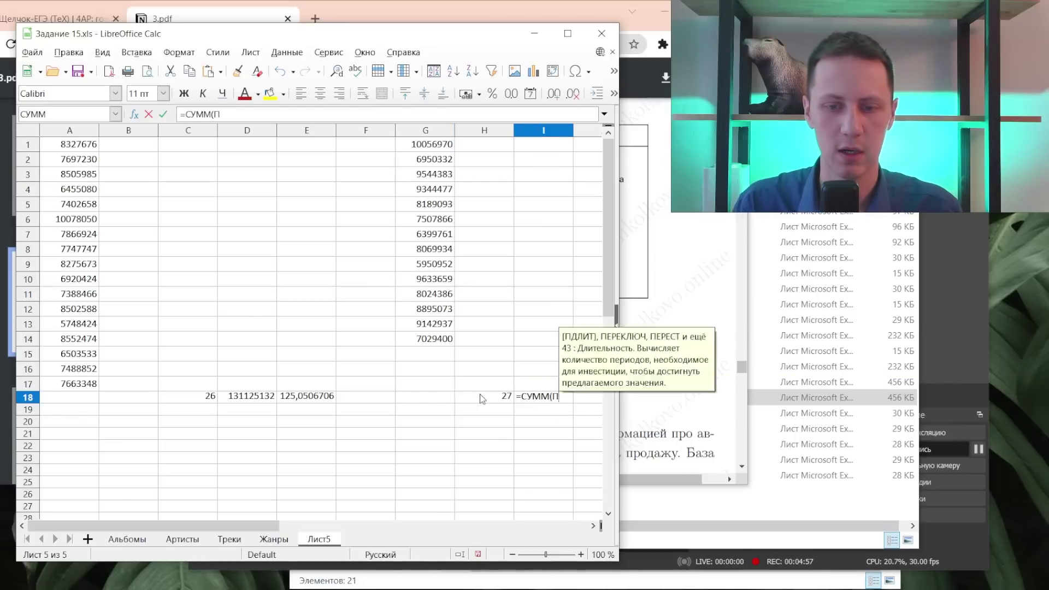
text(G)
text(1:G14))
key(Tab)
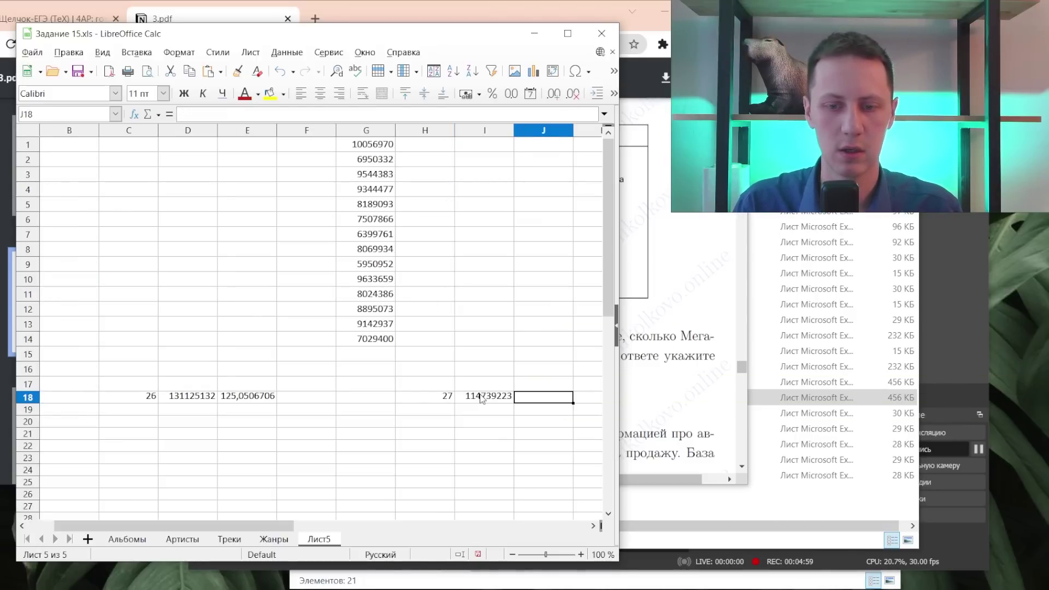
text(=)
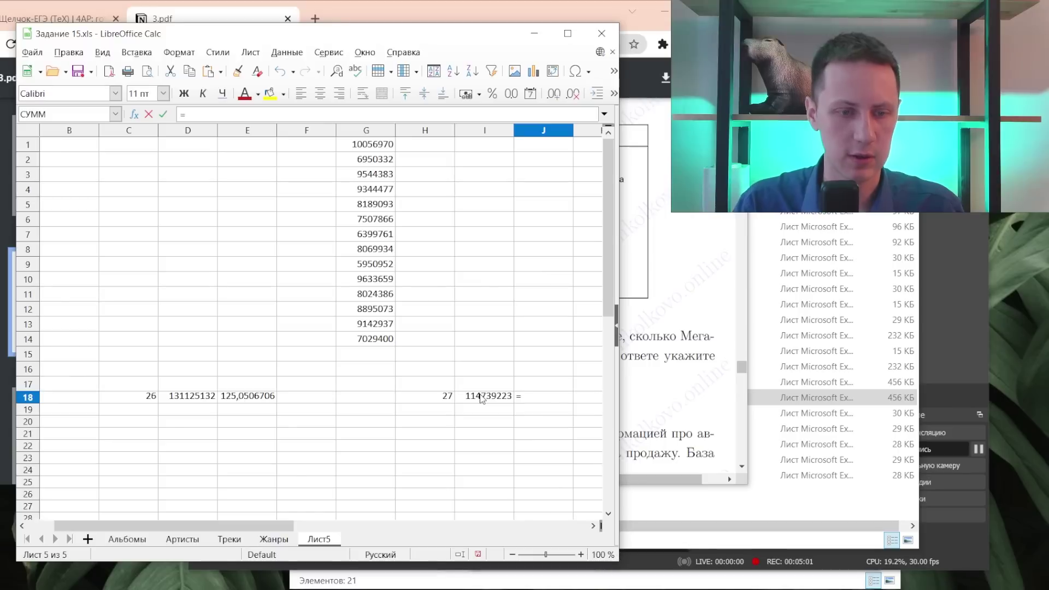
text(I18/(1024*10)
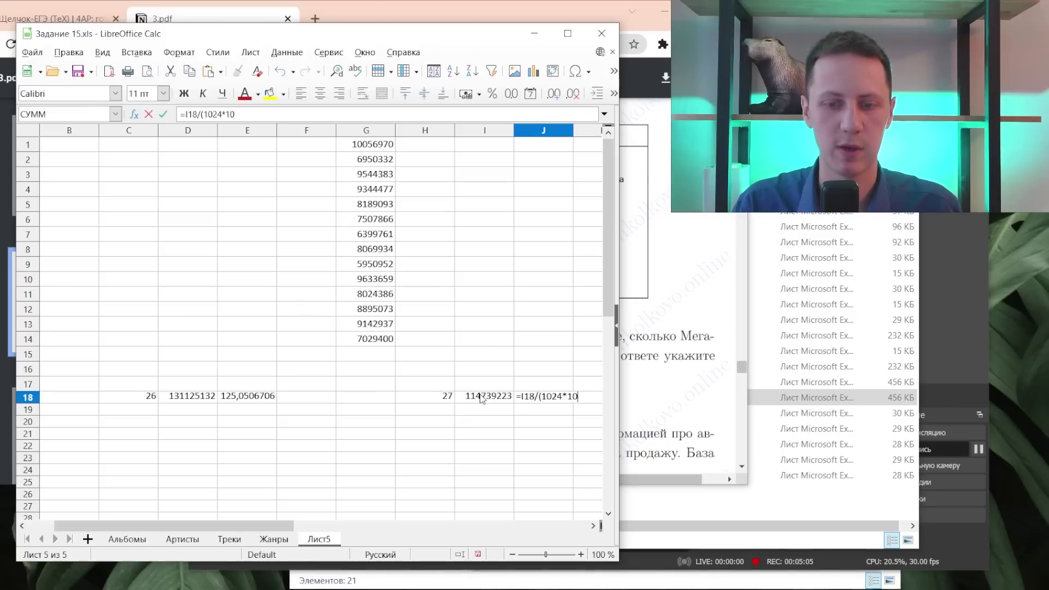
text())
key(Return)
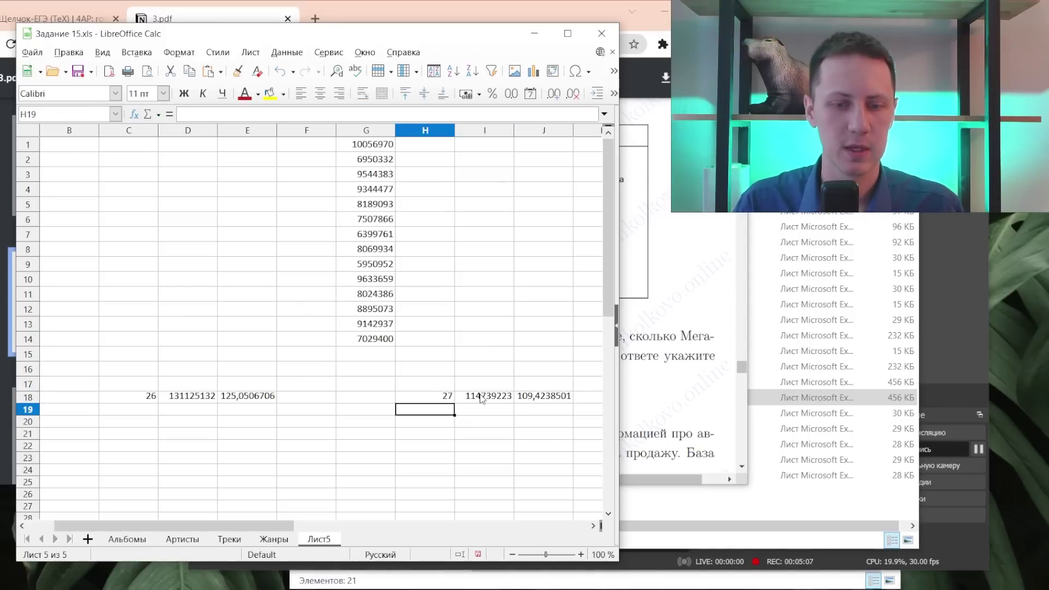
key(Up)
key(Right)
key(Right)
key(Left)
key(Left)
key(Left)
key(Left)
key(Left)
key(alt+Tab)
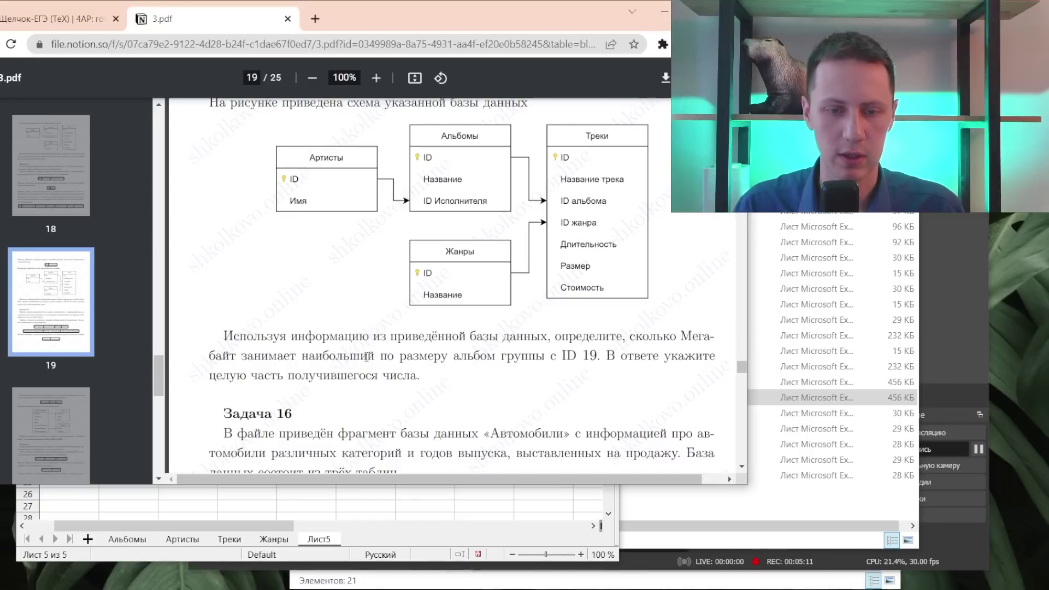
- Scroll the task PDF down to the answer list and check task 15's answer, 125
double_click(366, 356)
key(alt+Tab)
key(alt+Tab)
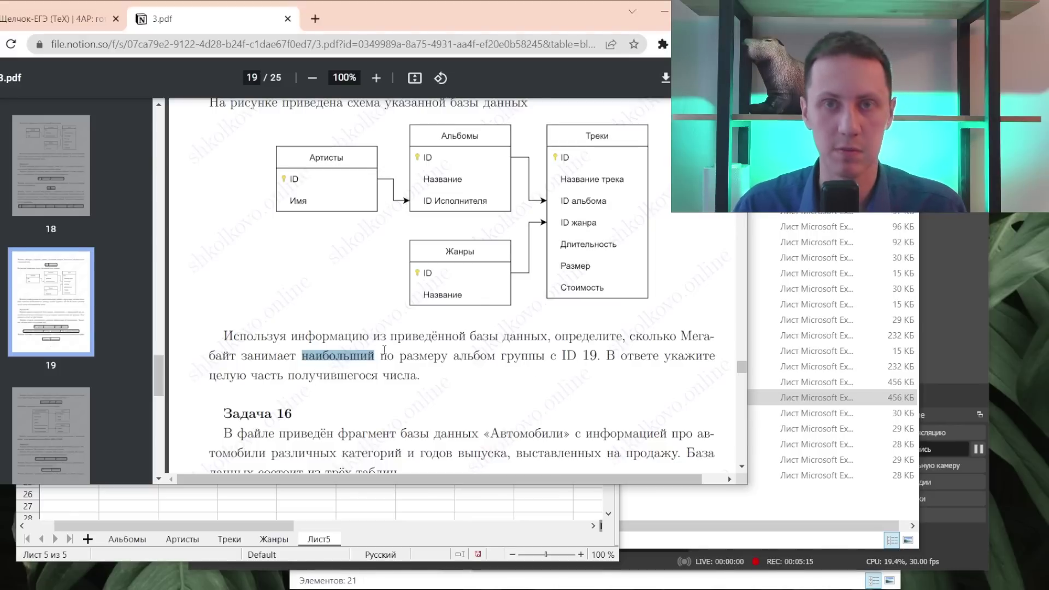
scroll(384, 349, down, 10)
scroll(481, 344, down, 10)
scroll(486, 339, down, 10)
scroll(486, 340, down, 10)
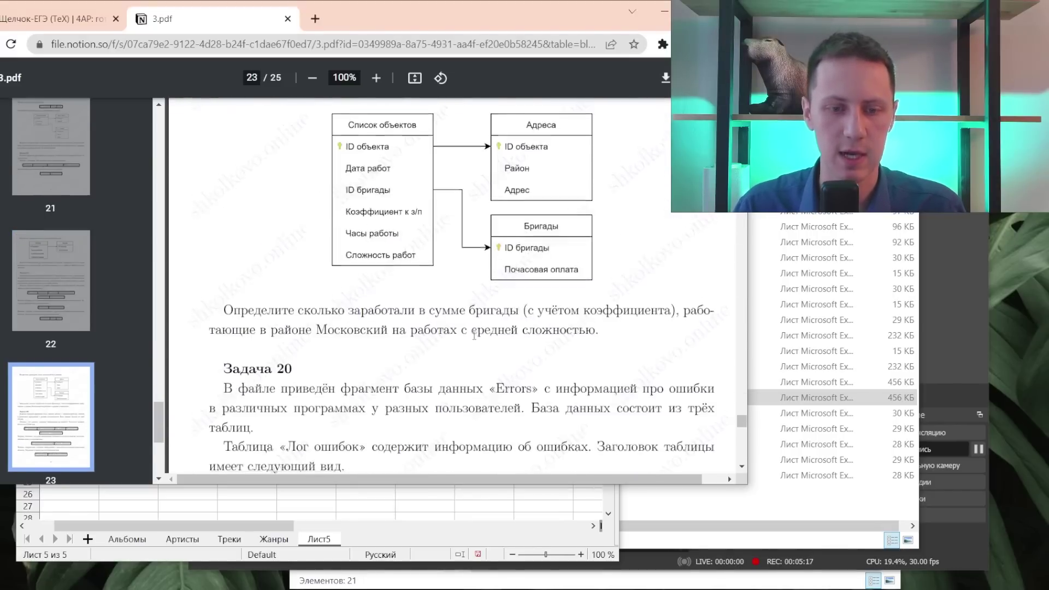
scroll(473, 334, down, 10)
scroll(471, 331, down, 10)
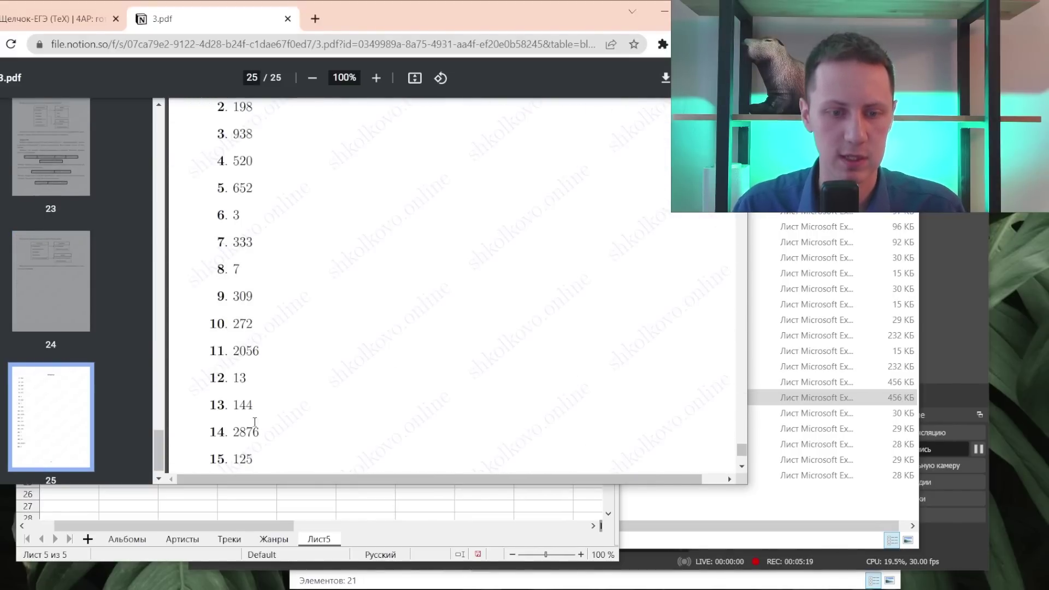
double_click(240, 458)
click(229, 459)
- Scroll back to page 20's car database task and bring the task files folder forward
scroll(501, 278, up, 5)
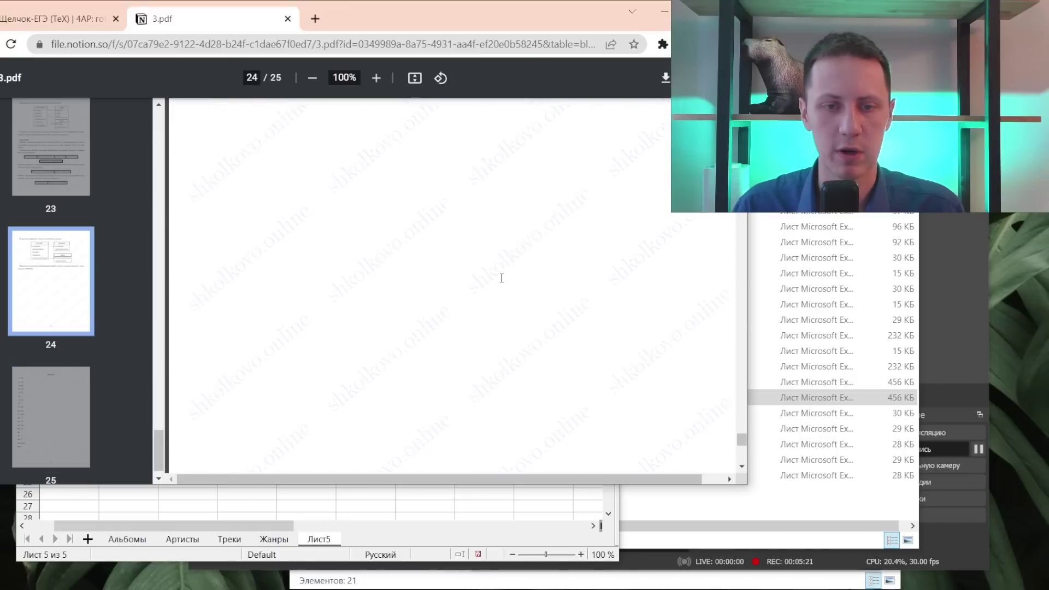
scroll(501, 277, up, 5)
scroll(502, 277, up, 5)
scroll(501, 277, up, 5)
scroll(502, 278, up, 5)
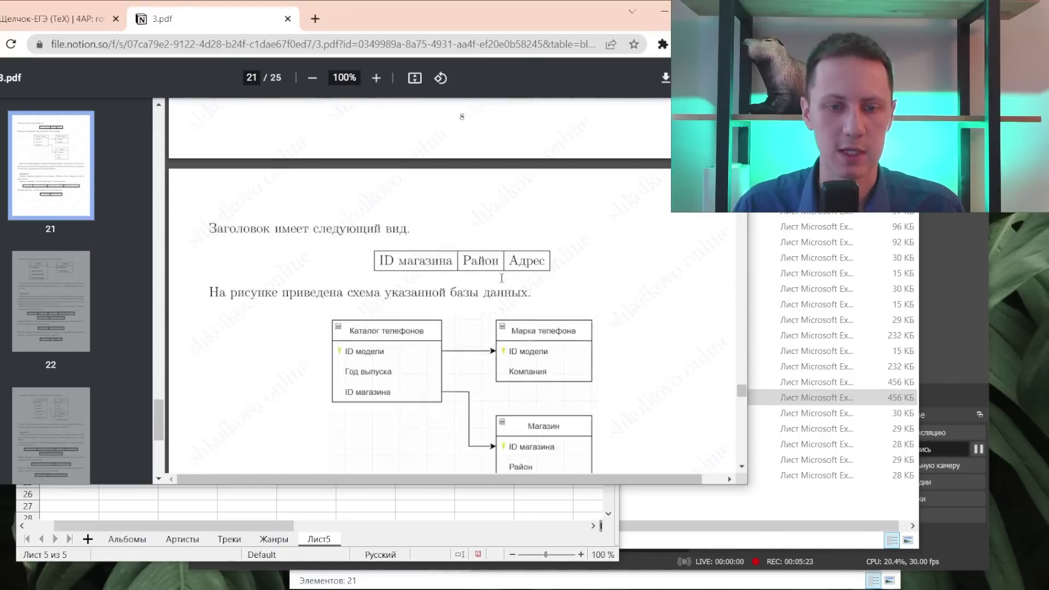
scroll(502, 277, up, 5)
scroll(502, 277, up, 2)
scroll(497, 284, up, 2)
scroll(492, 295, down, 2)
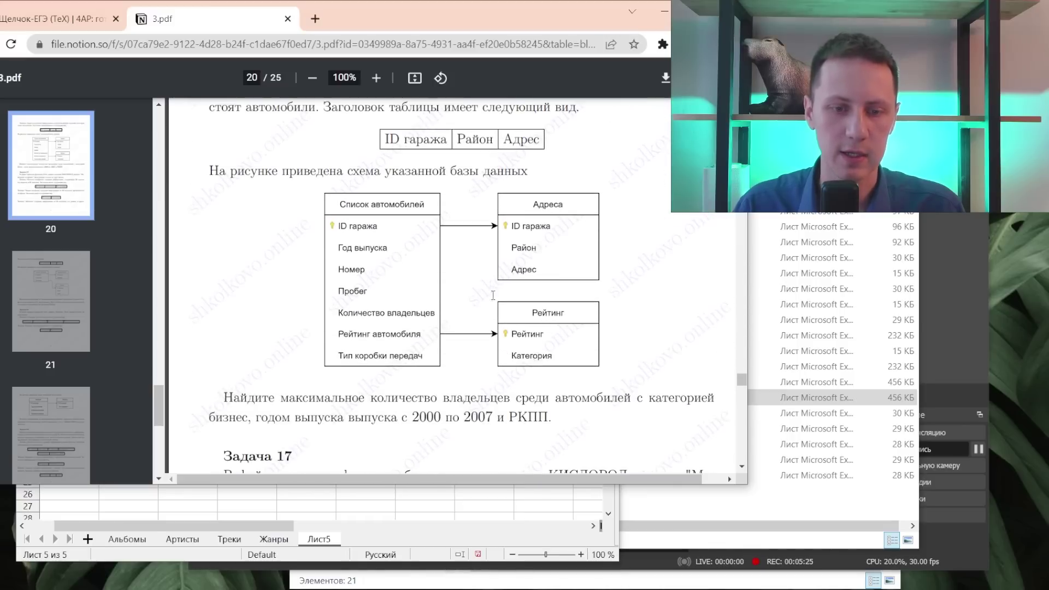
drag(222, 405, 240, 406)
click(448, 417)
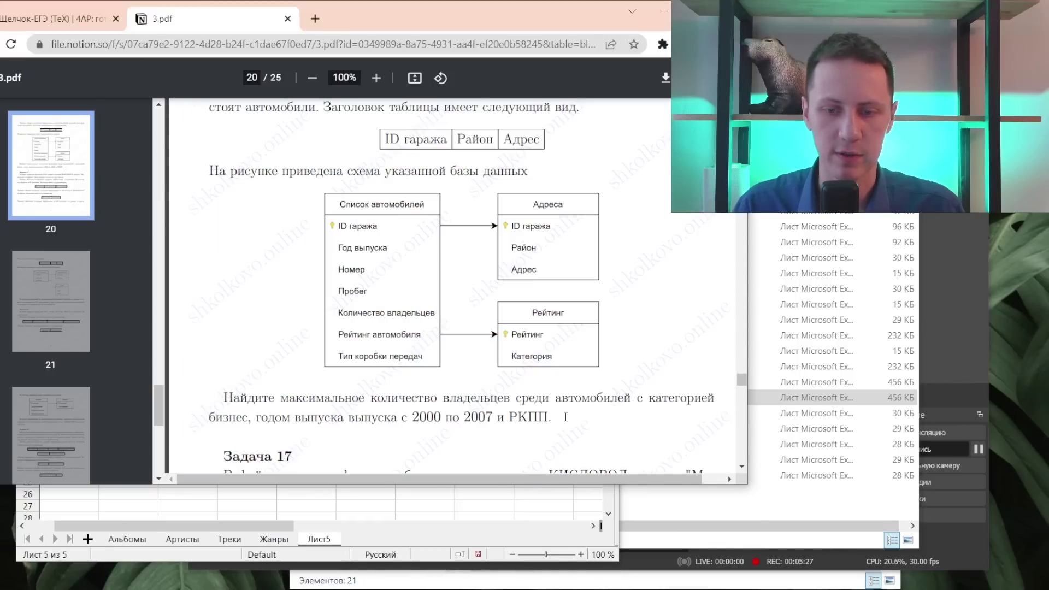
key(alt+Tab)
click(693, 498)
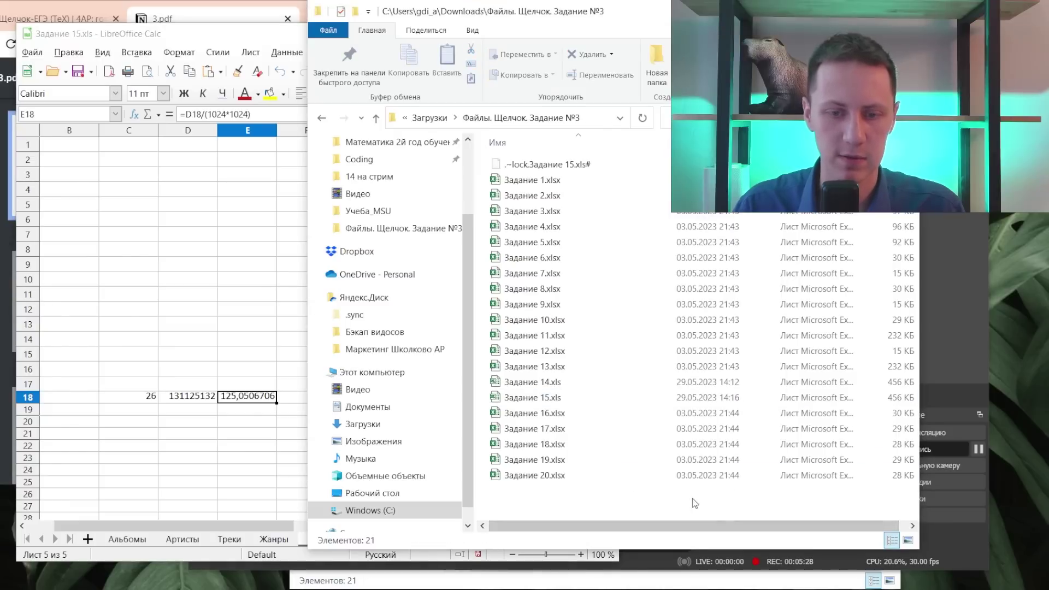
- Open Задание 16.xlsx from the folder and close Задание 15.xls without saving
click(584, 413)
double_click(584, 412)
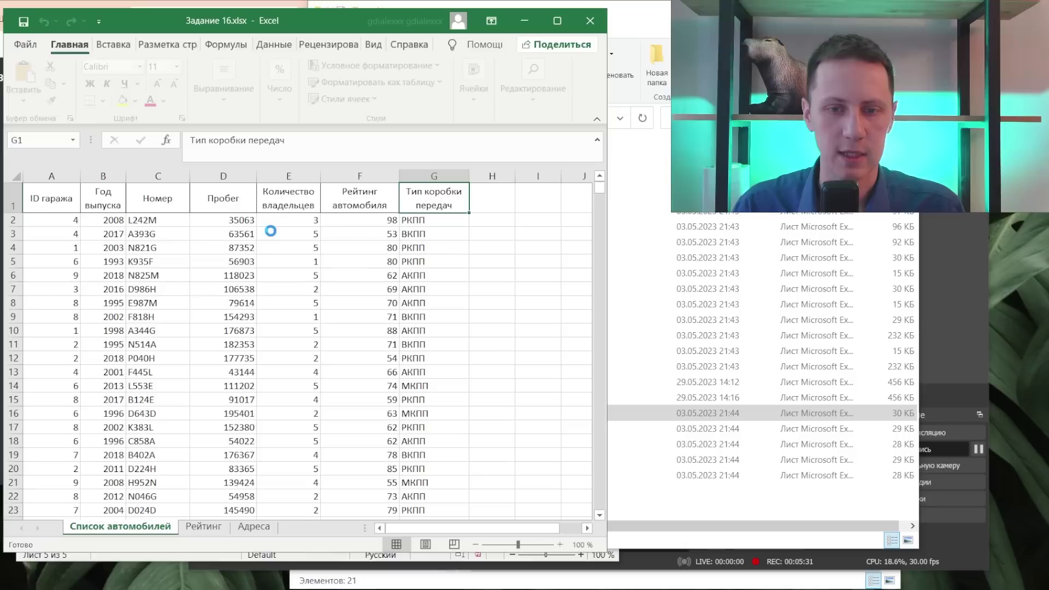
key(alt+Tab)
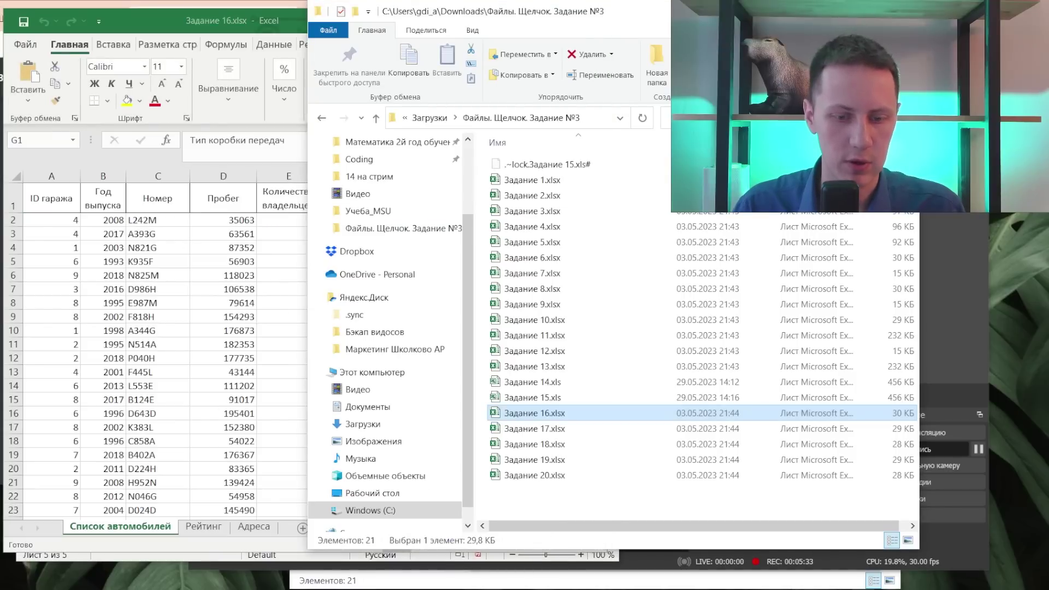
key(alt+Tab)
click(601, 33)
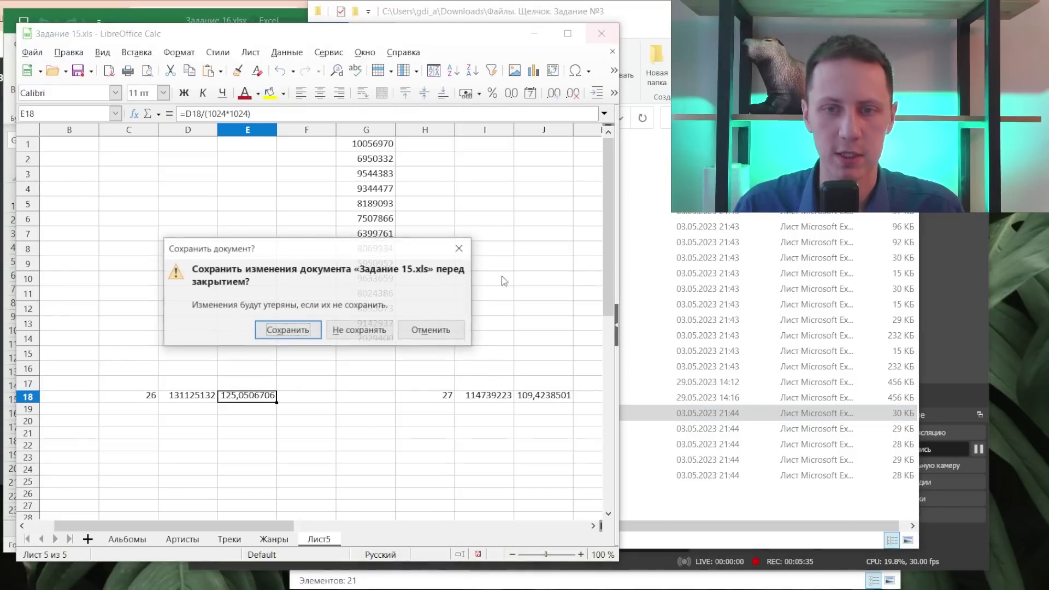
click(357, 330)
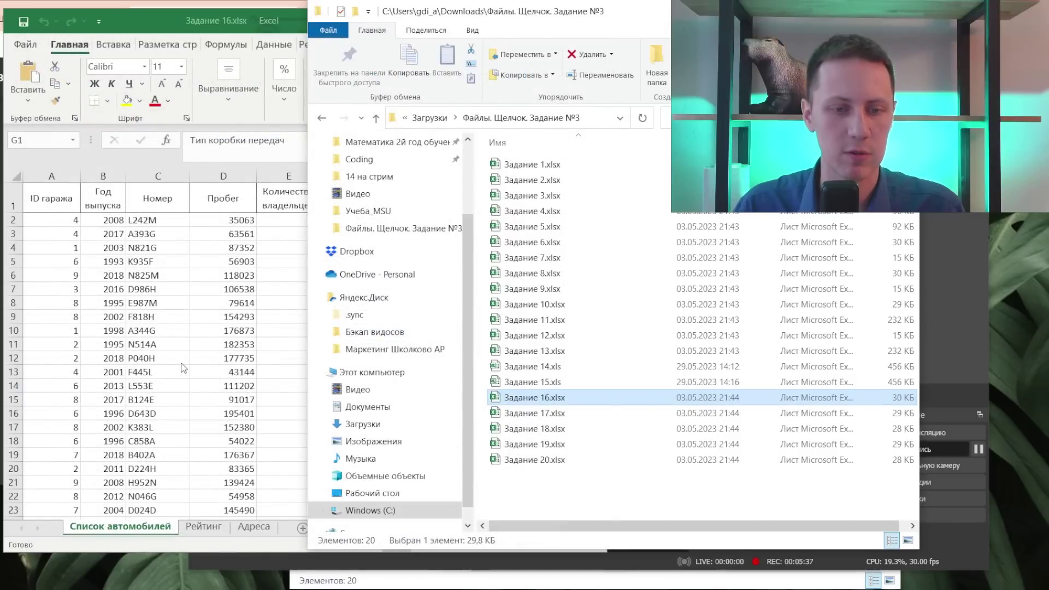
- Hide the Excel copy and open Задание 16.xlsx with LibreOffice Calc instead
key(alt+Tab)
click(384, 359)
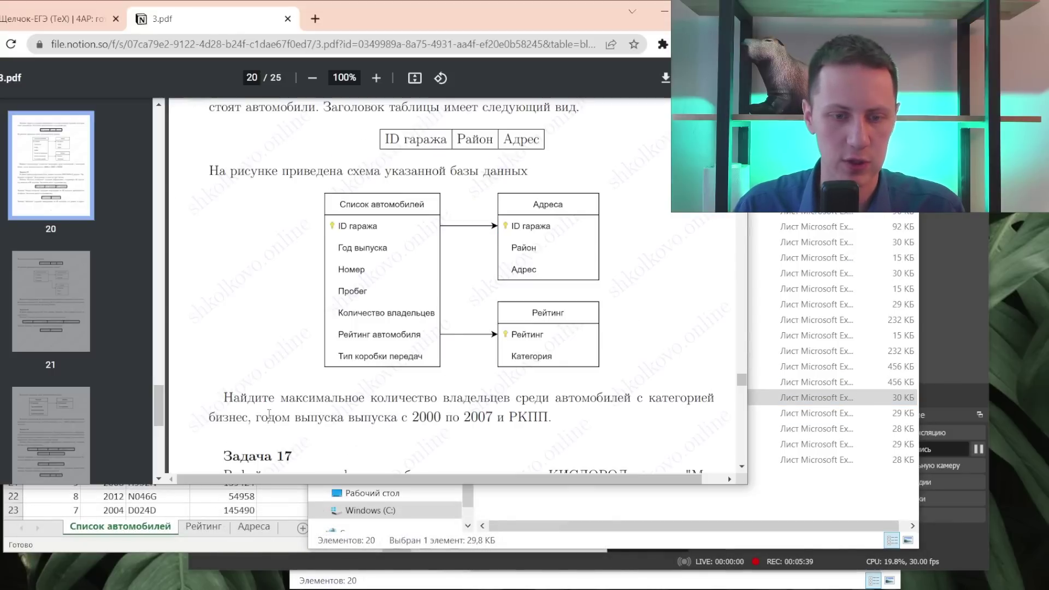
key(alt+Tab)
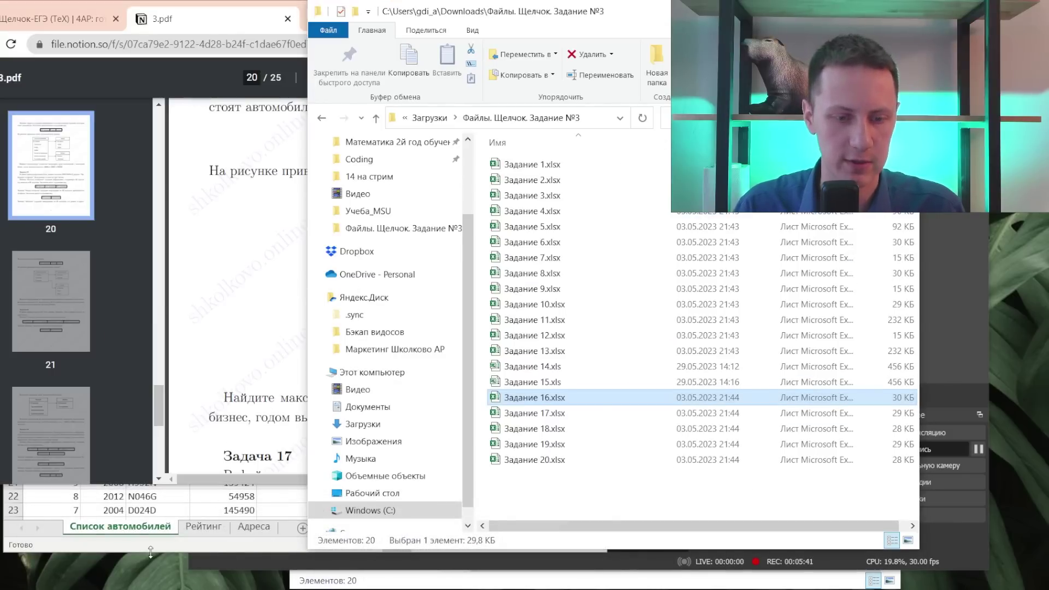
click(150, 552)
click(541, 8)
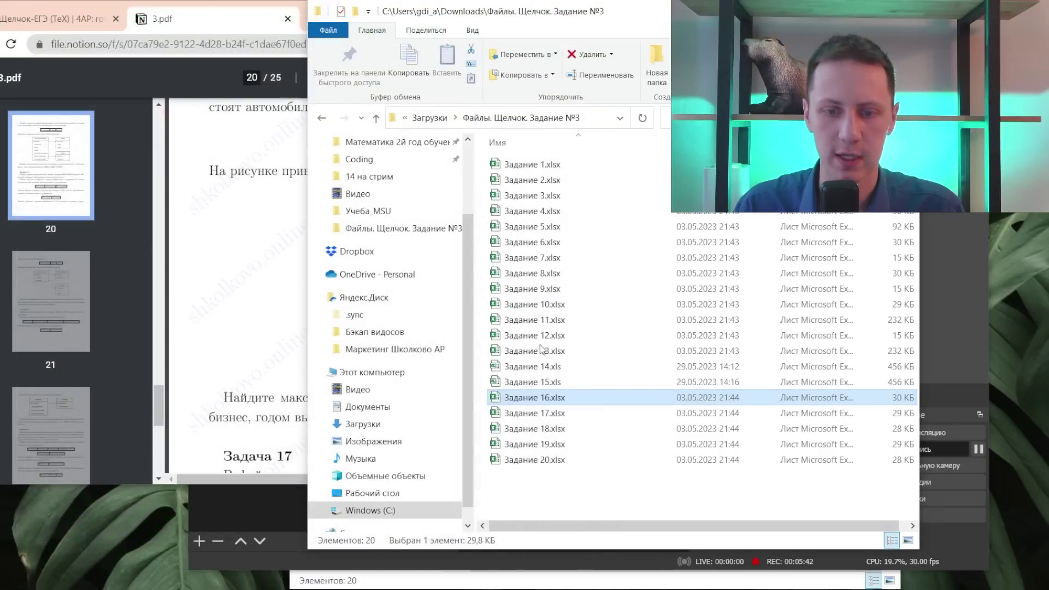
right_click(530, 402)
mouse_move(317, 191)
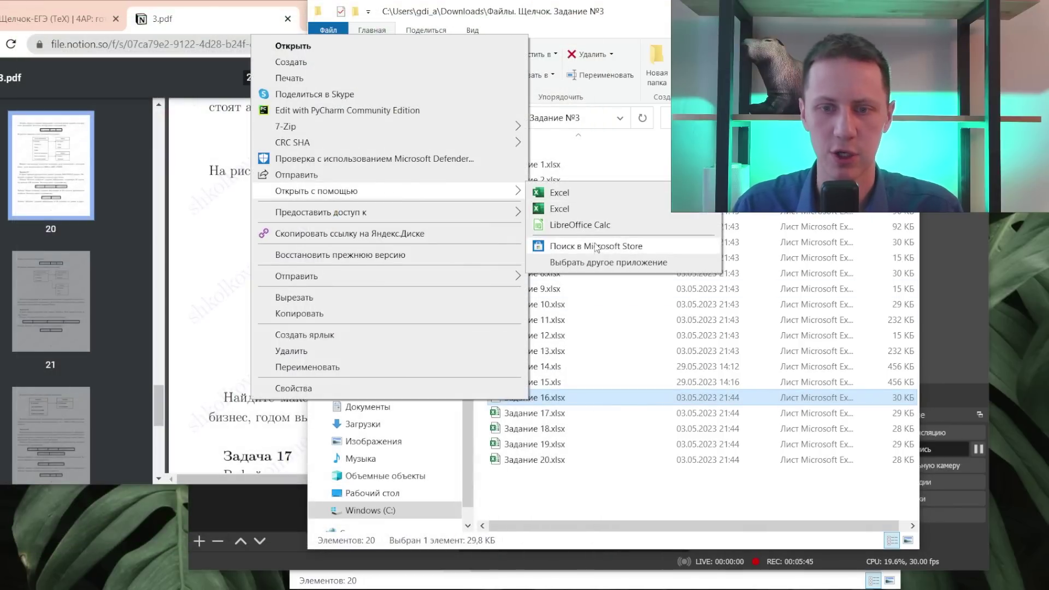
click(554, 209)
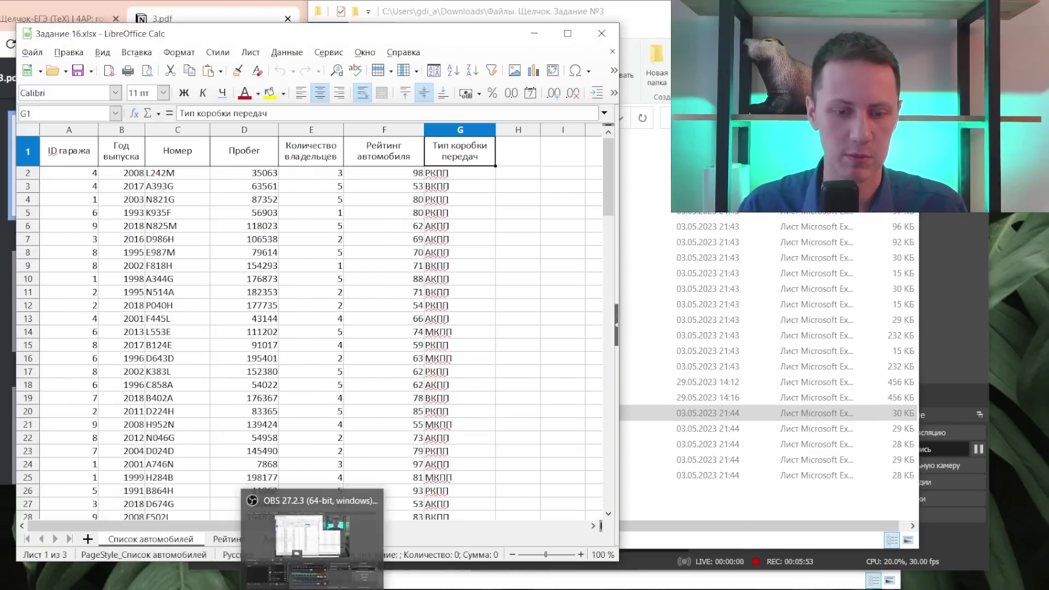
click(280, 546)
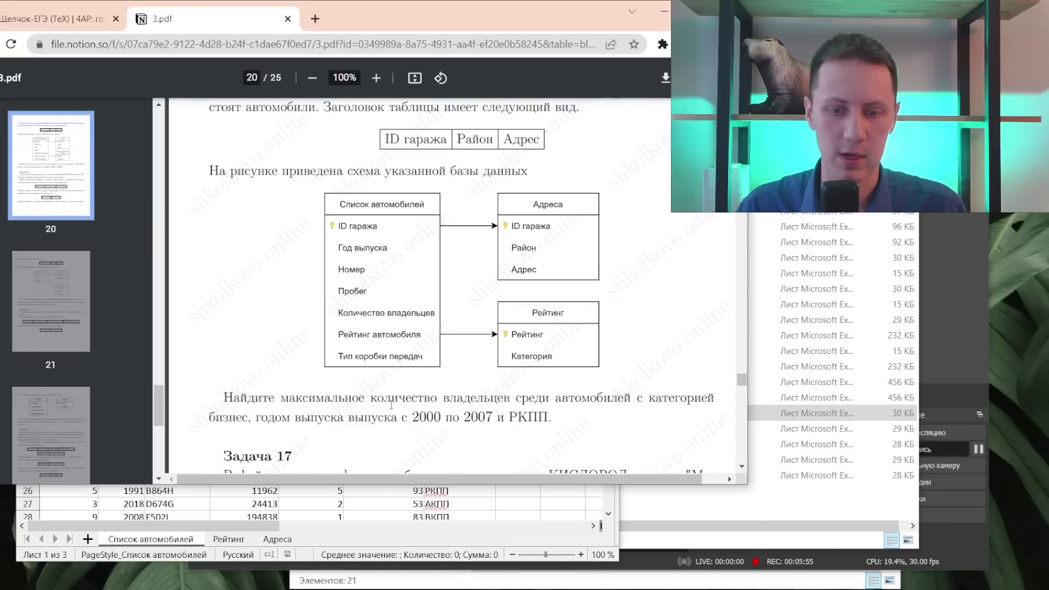
key(alt+Tab)
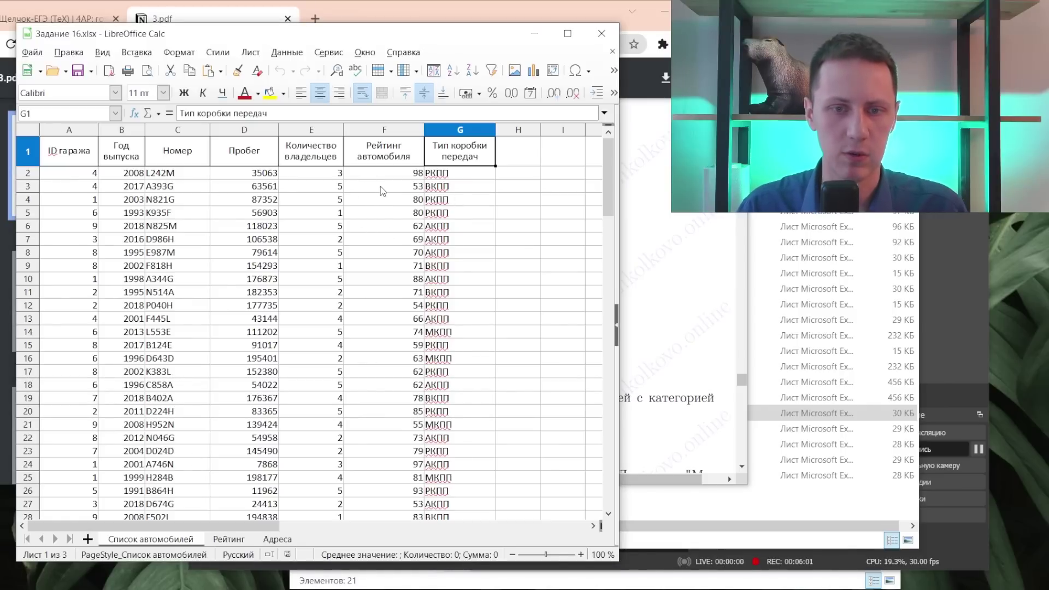
- Check the Бизнес rating range on the Рейтинг sheet, then enable AutoFilter on the car list
click(227, 539)
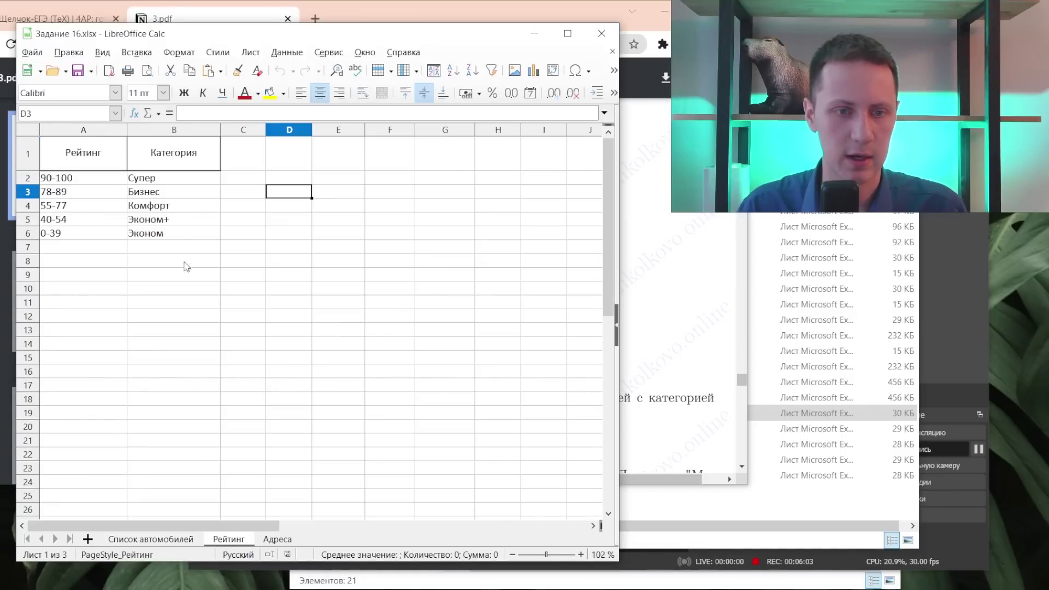
click(152, 198)
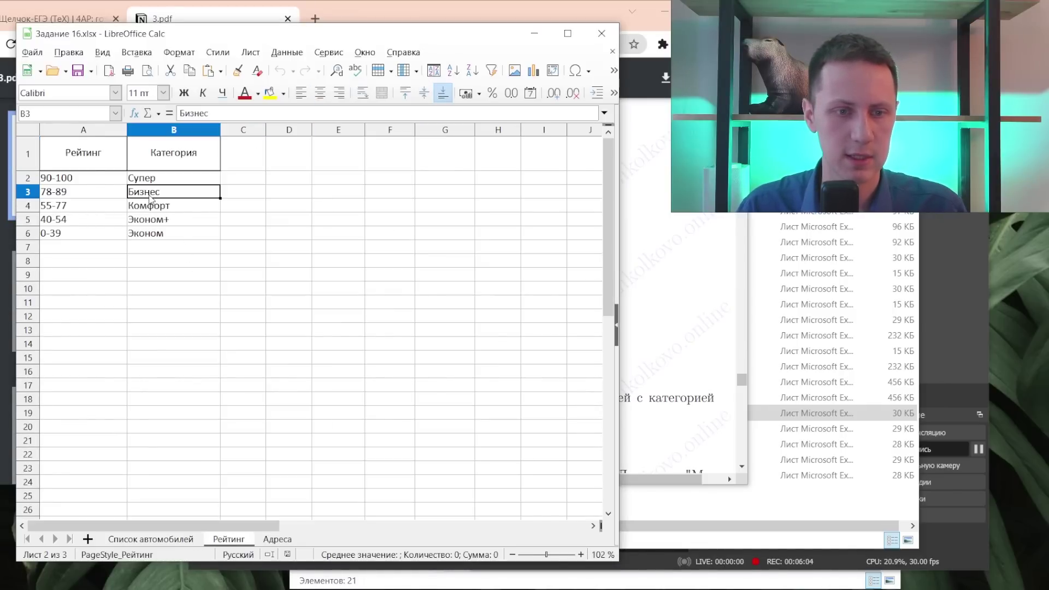
click(146, 540)
click(384, 239)
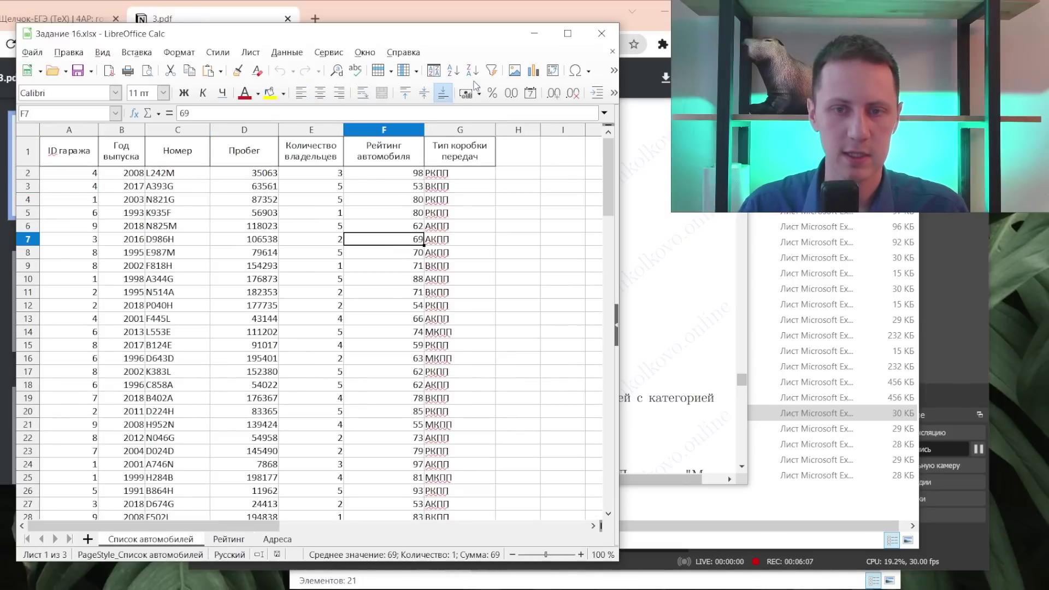
click(491, 70)
- Filter the Рейтинг автомобиля column to keep only ratings of 78 and higher
click(417, 161)
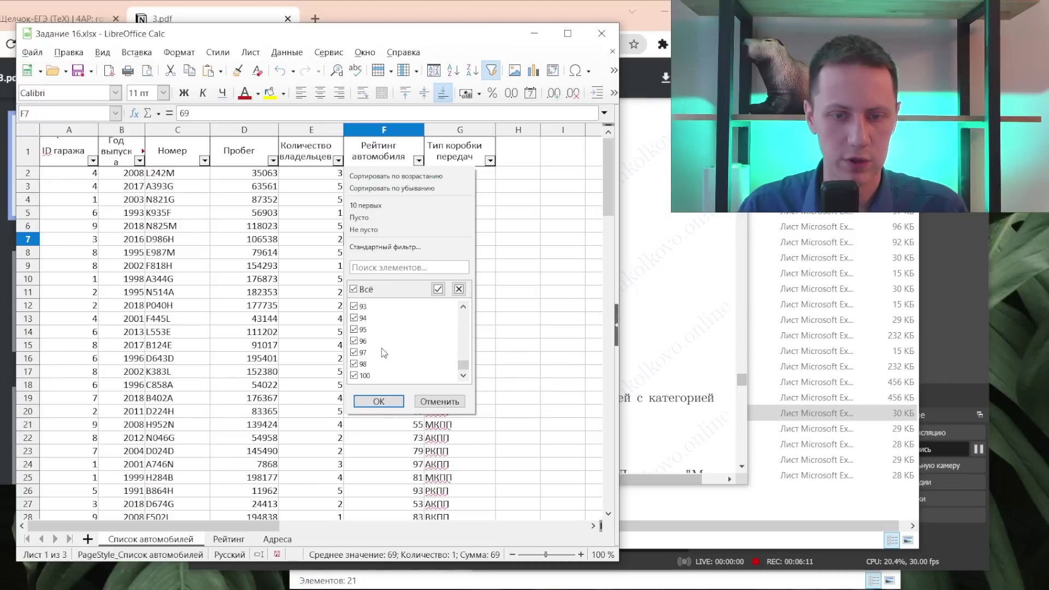
scroll(382, 352, up, 5)
scroll(382, 352, up, 8)
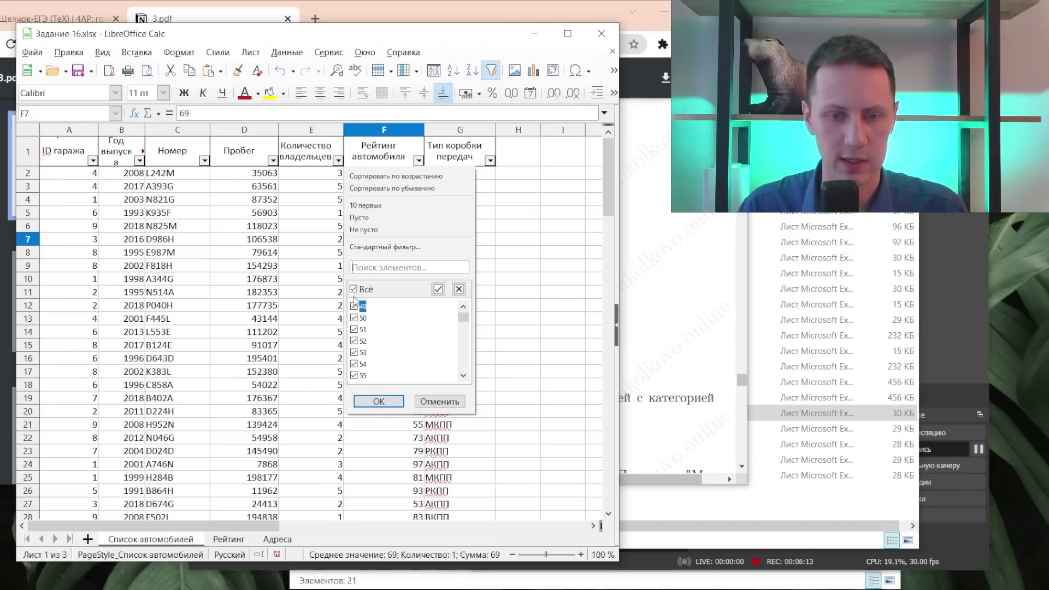
click(354, 290)
scroll(370, 341, down, 4)
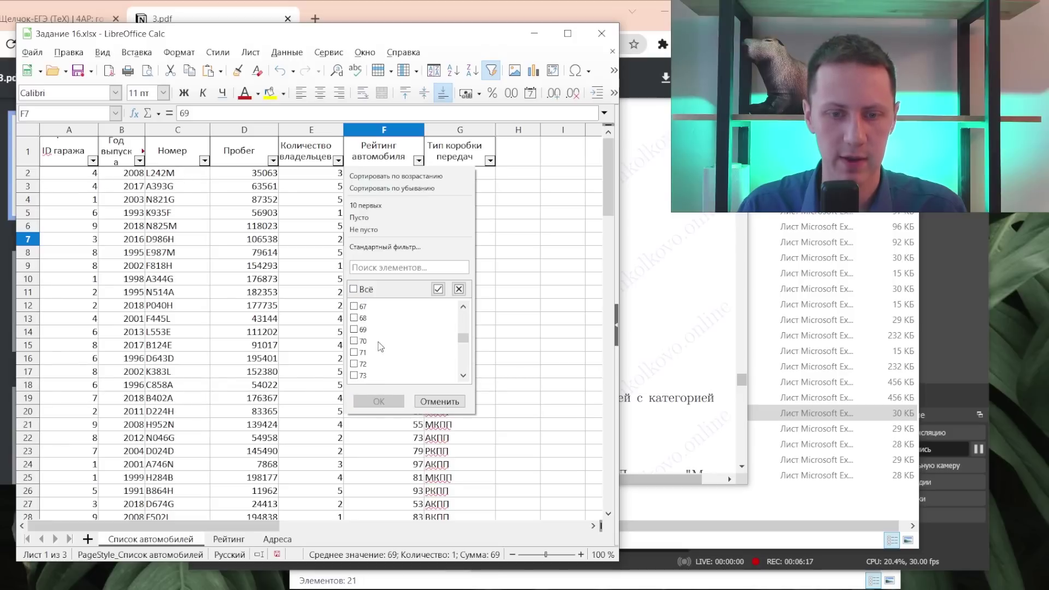
scroll(370, 343, down, 3)
scroll(369, 343, down, 3)
click(380, 339)
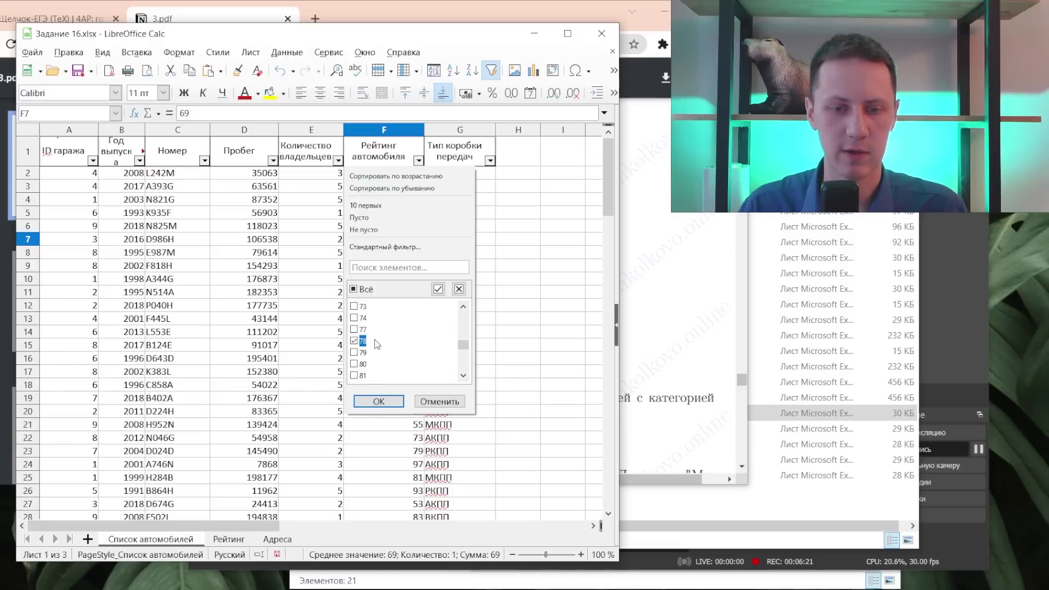
key(Down)
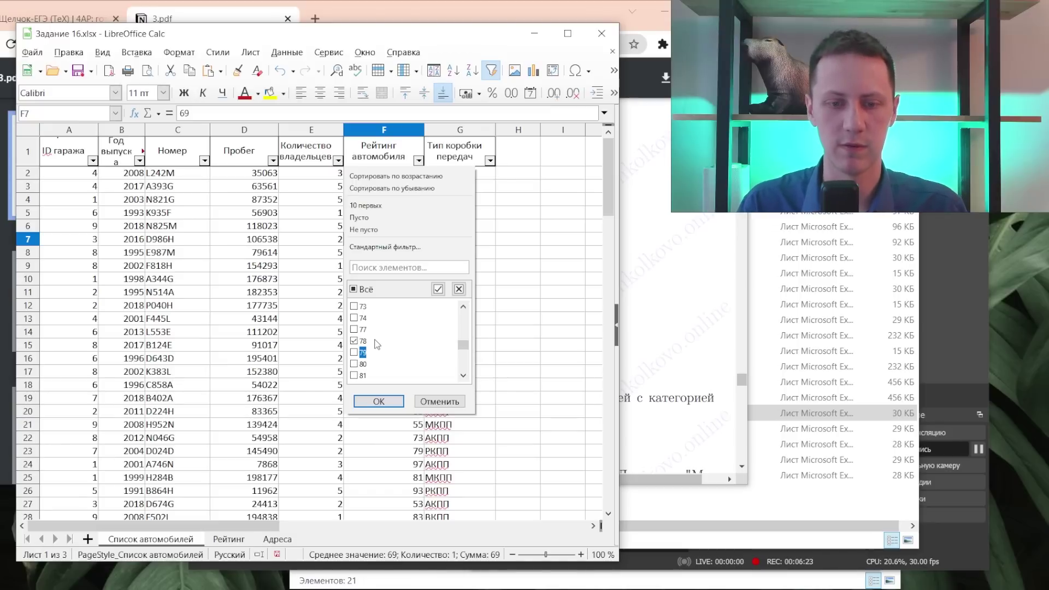
key(space)
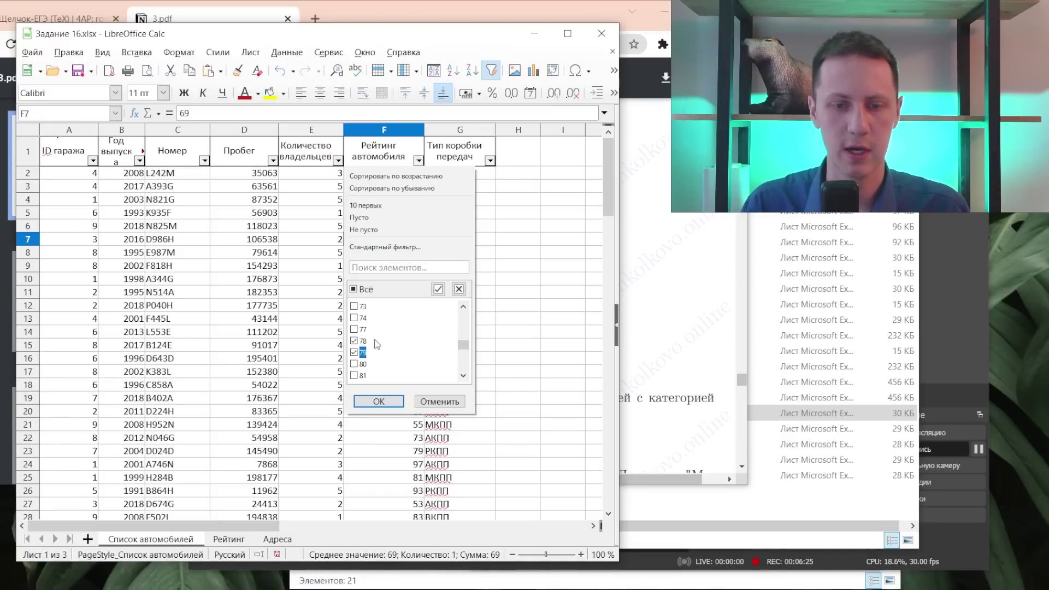
key(Down)
key(space)
key(Down)
key(space)
key(Down)
key(space)
key(Down)
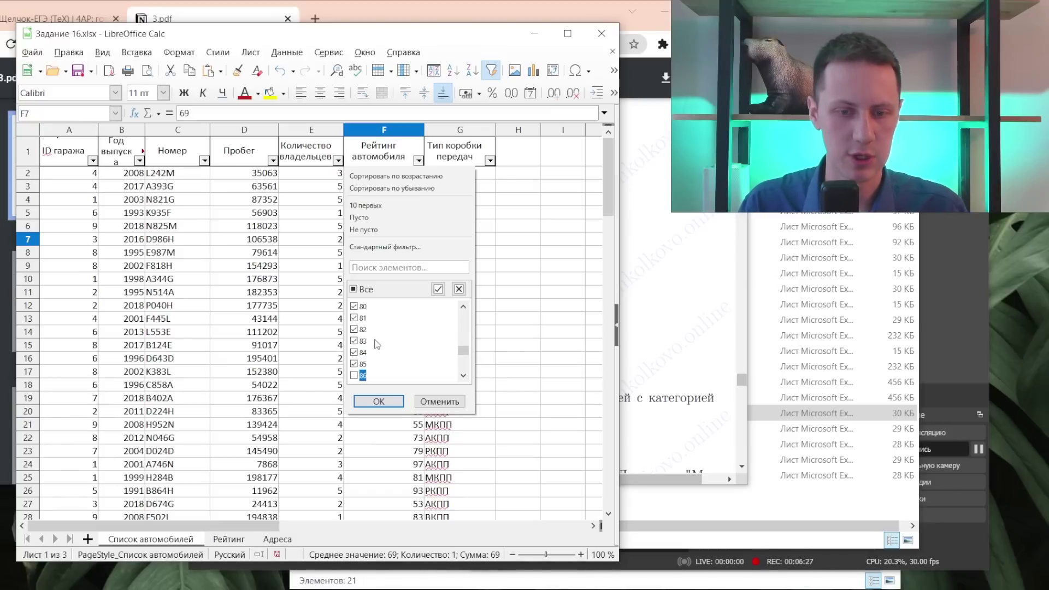
key(Down)
key(space)
key(Down)
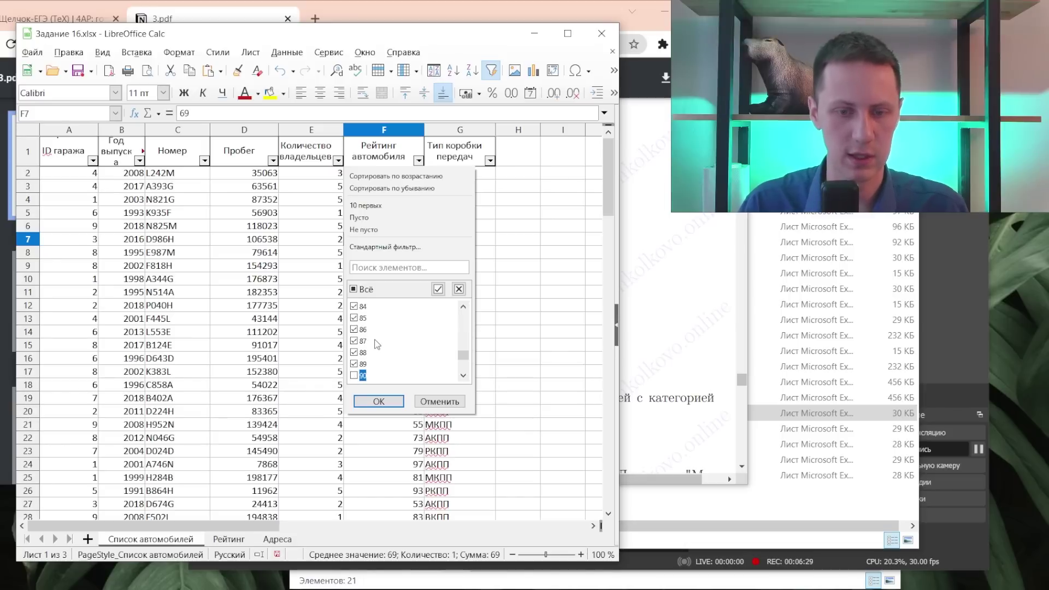
click(377, 402)
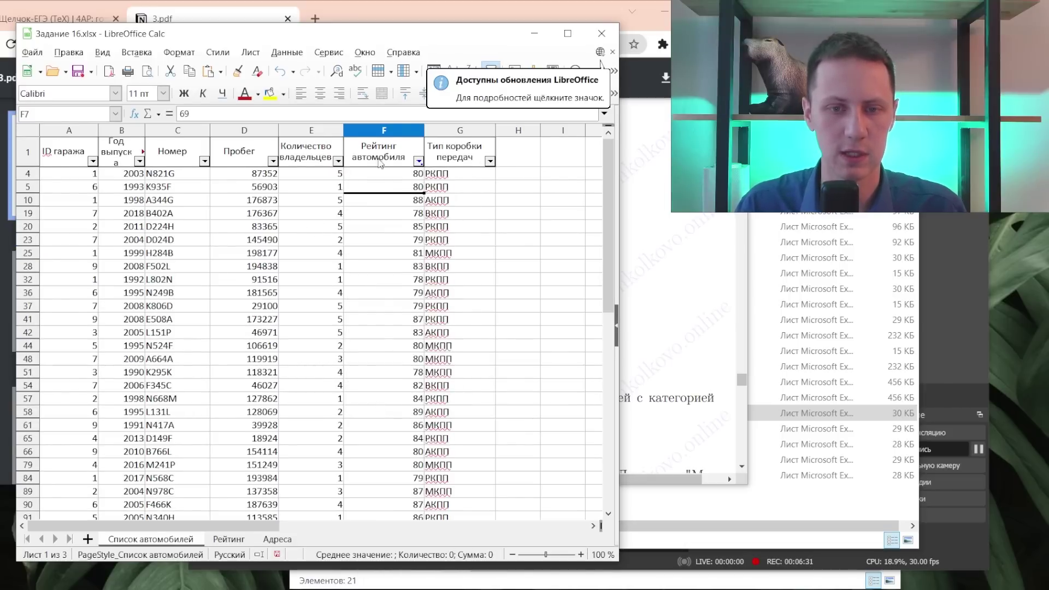
key(alt+Tab)
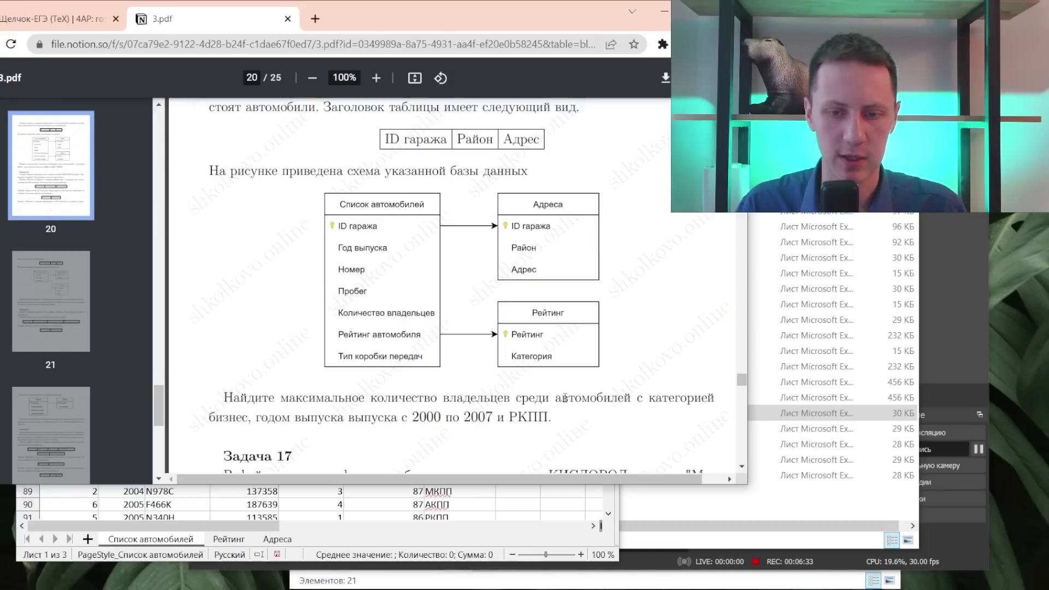
key(alt+Tab)
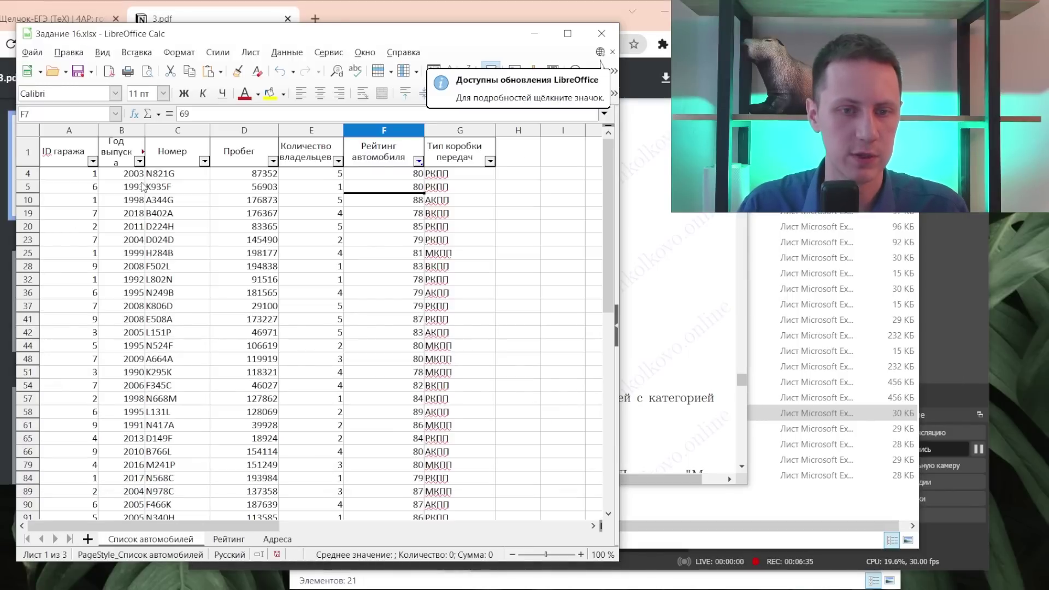
- Filter the Год выпуска column to release years 2003, 2004, 2005 and 2006
click(139, 162)
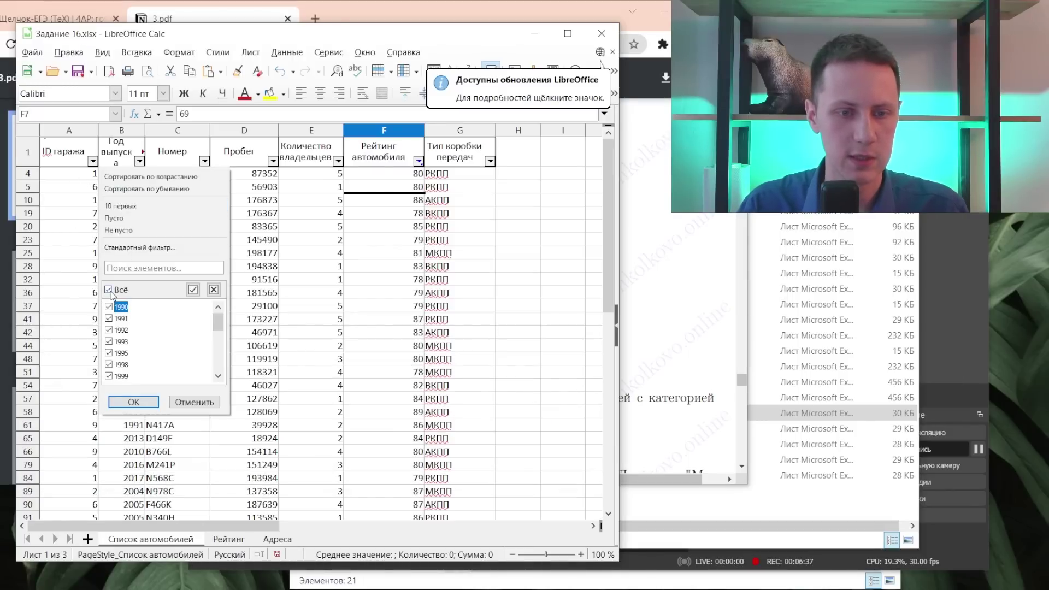
click(109, 291)
scroll(128, 365, down, 1)
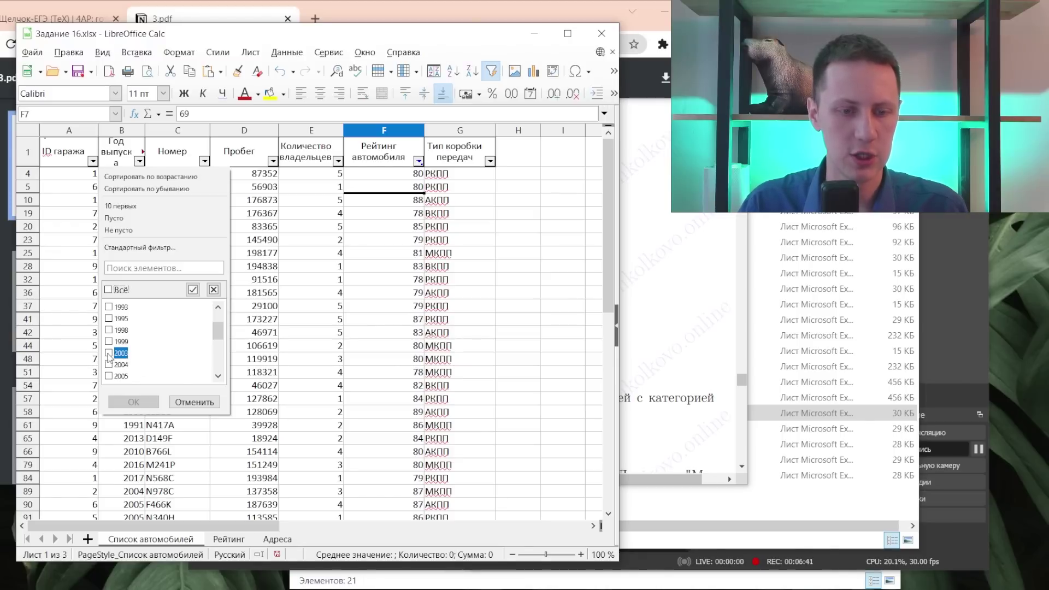
click(108, 353)
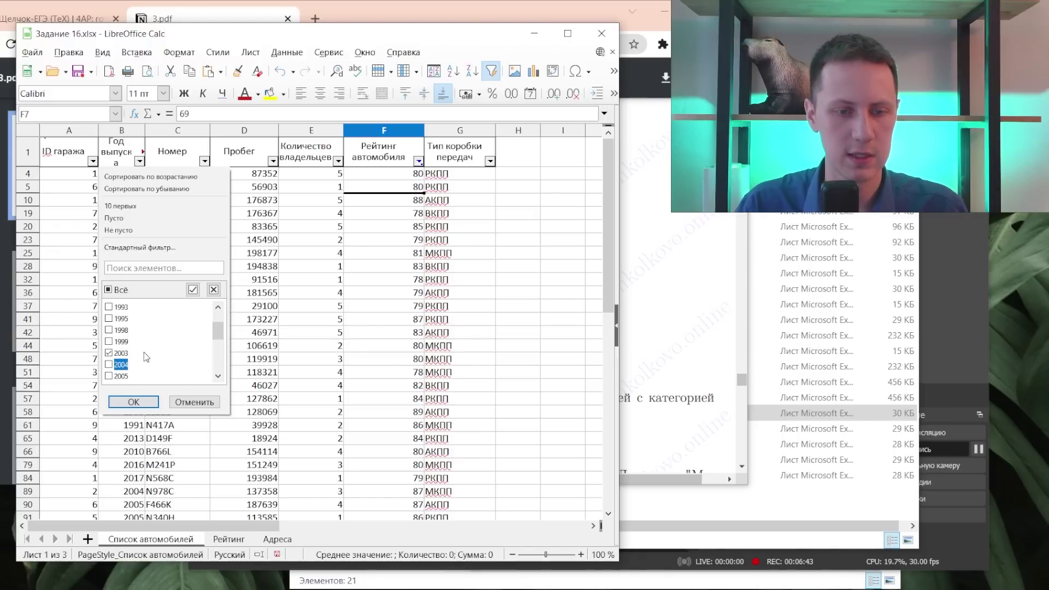
key(Down)
key(space)
key(Down)
key(space)
key(Down)
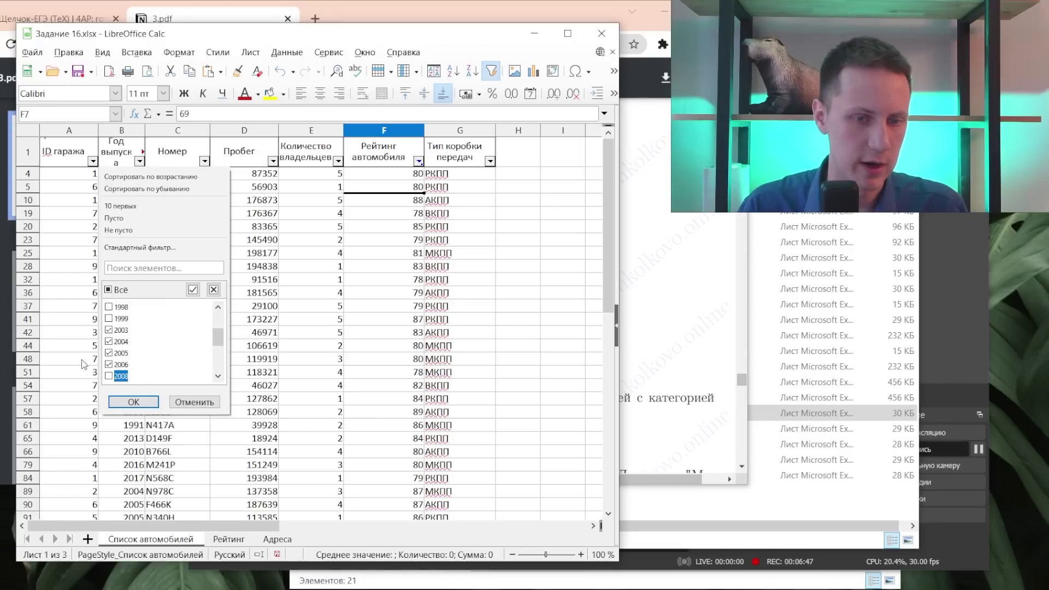
click(146, 403)
key(alt+Tab)
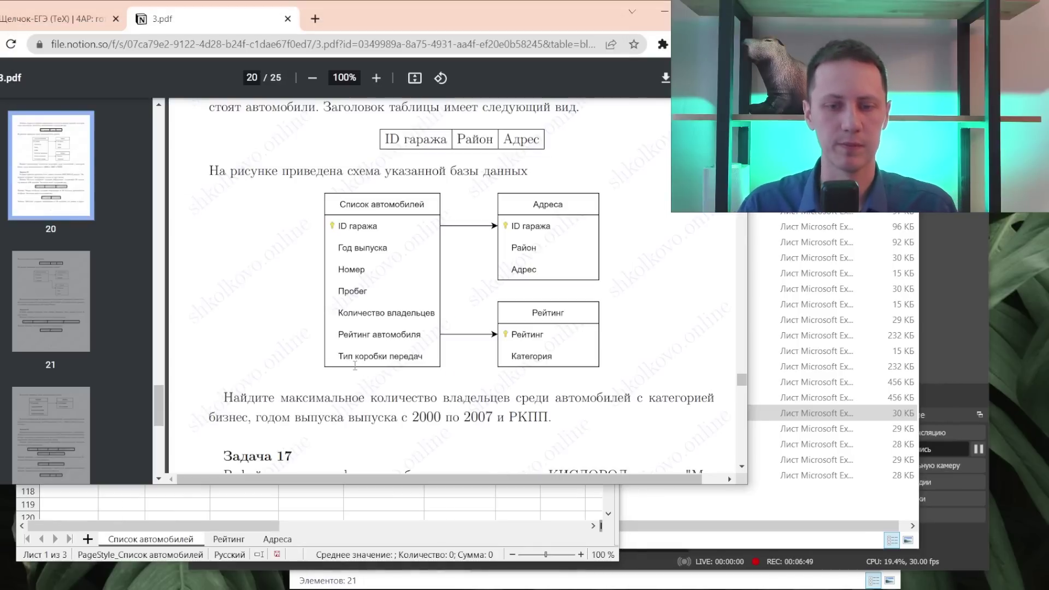
key(alt+Tab)
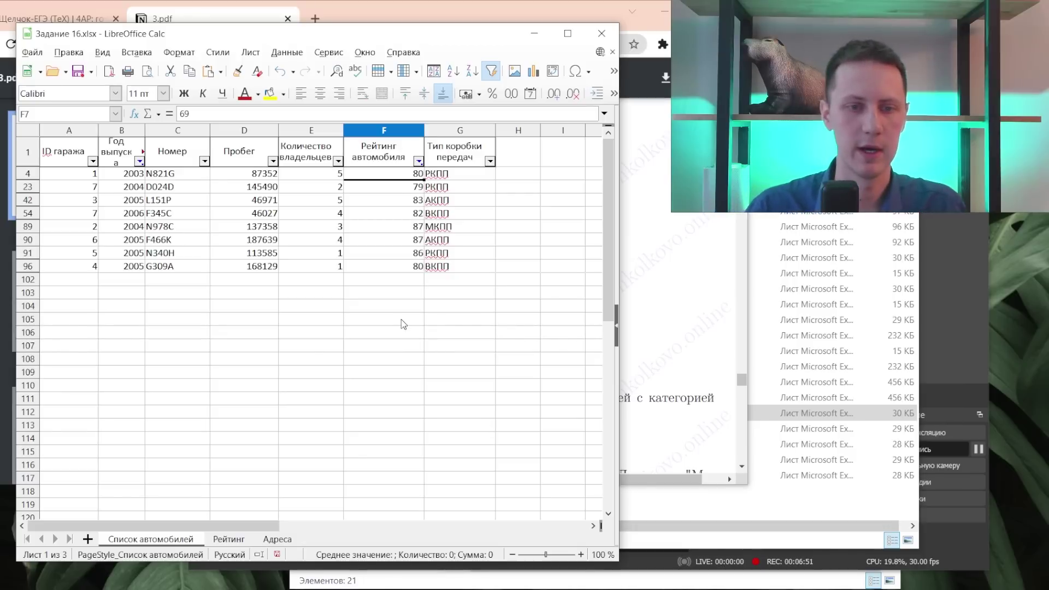
- Limit the gearbox type to РКПП and confirm the largest owner count is 5 in E4
click(491, 160)
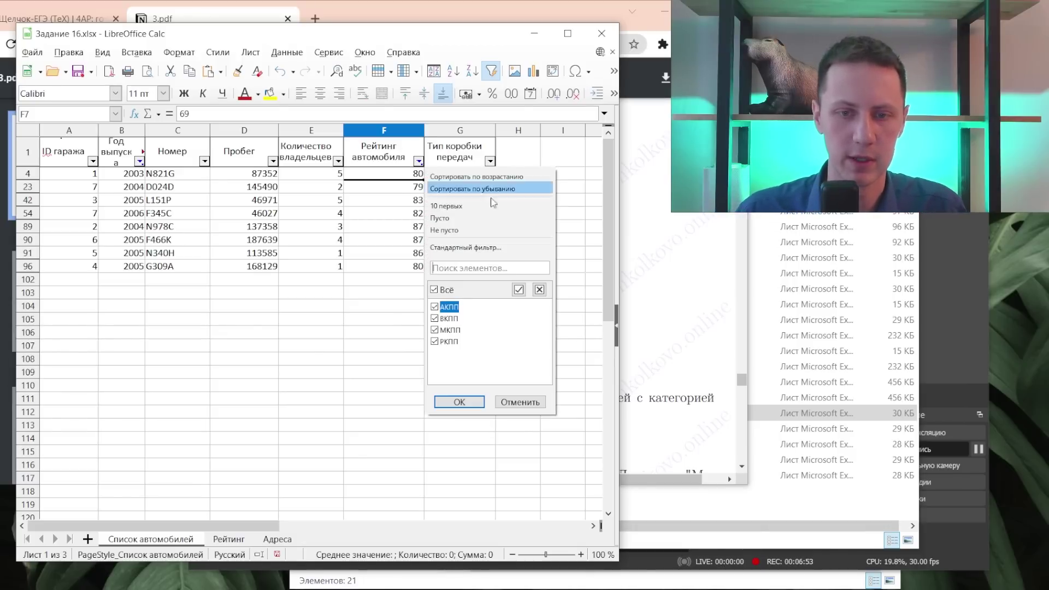
click(434, 290)
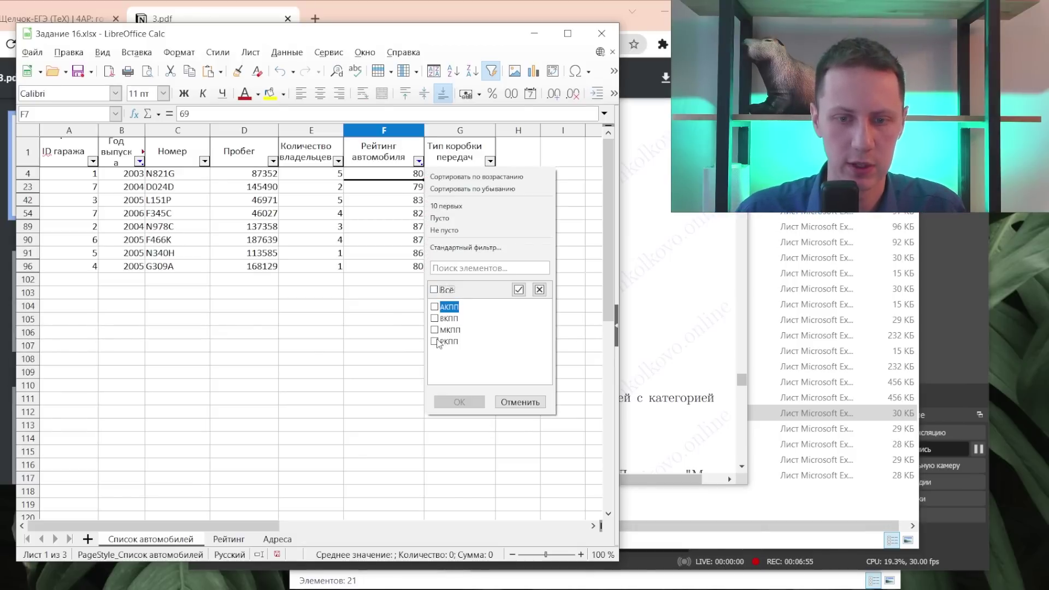
click(435, 342)
click(459, 401)
key(alt+Tab)
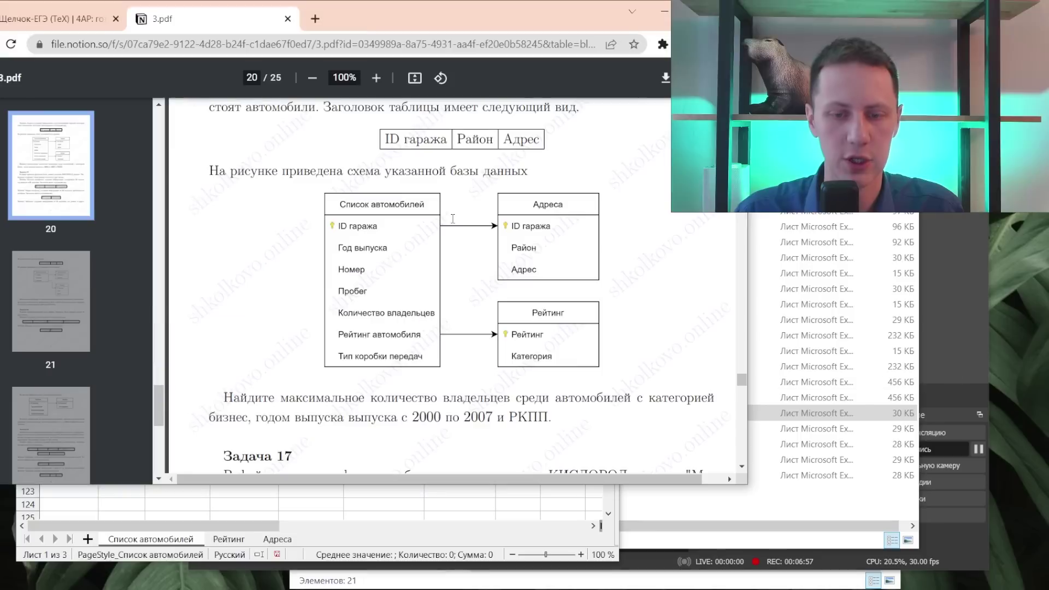
key(alt+Tab)
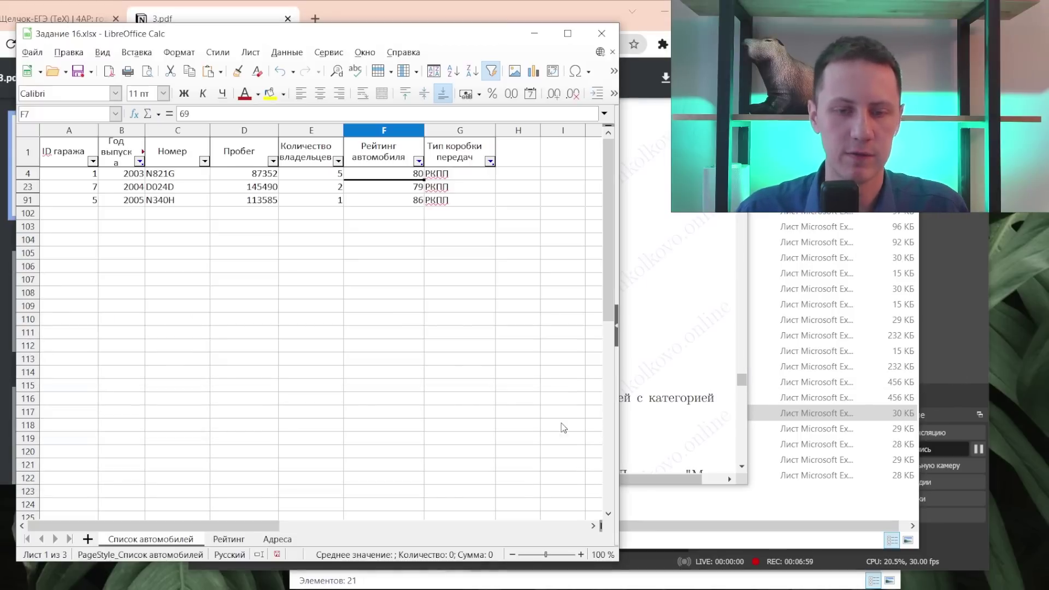
click(333, 175)
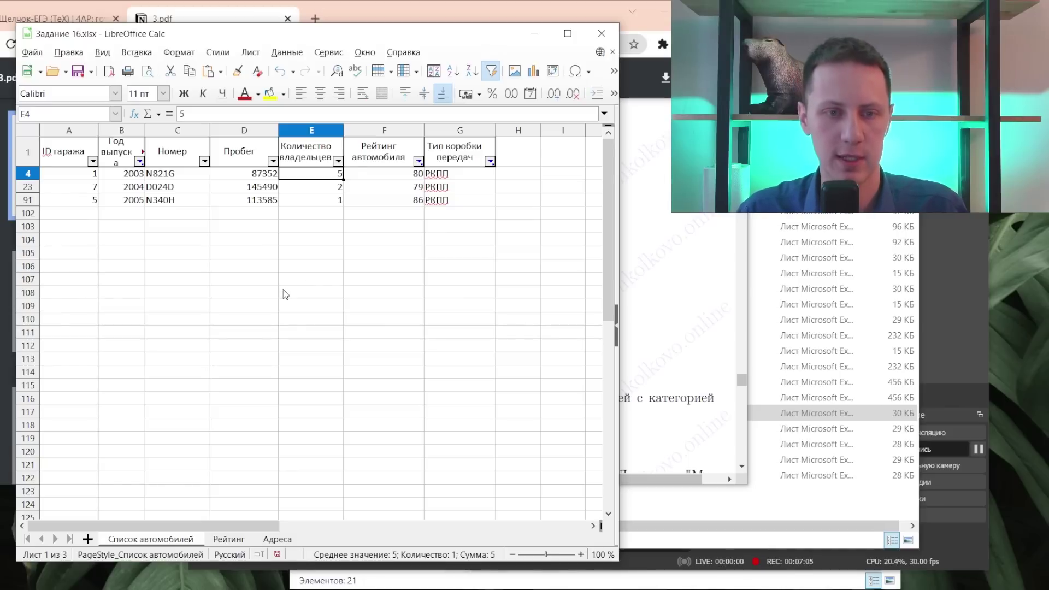
click(730, 349)
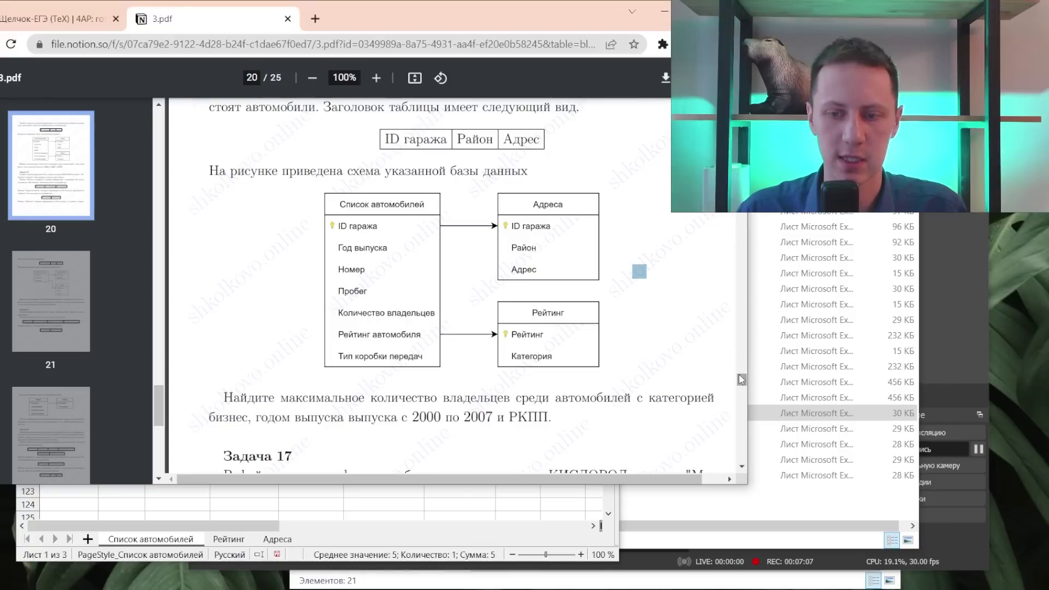
- Confirm the answer key gives 5 for task 16, then go back to Задача 18 on page 21
scroll(741, 379, down, 15)
scroll(515, 381, down, 15)
scroll(463, 359, down, 10)
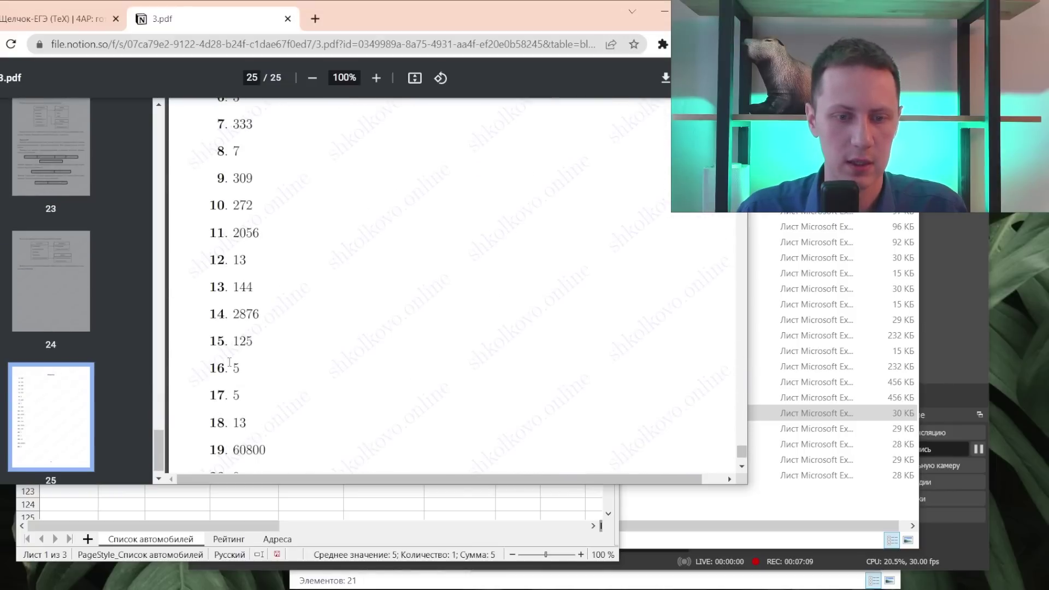
scroll(241, 339, up, 10)
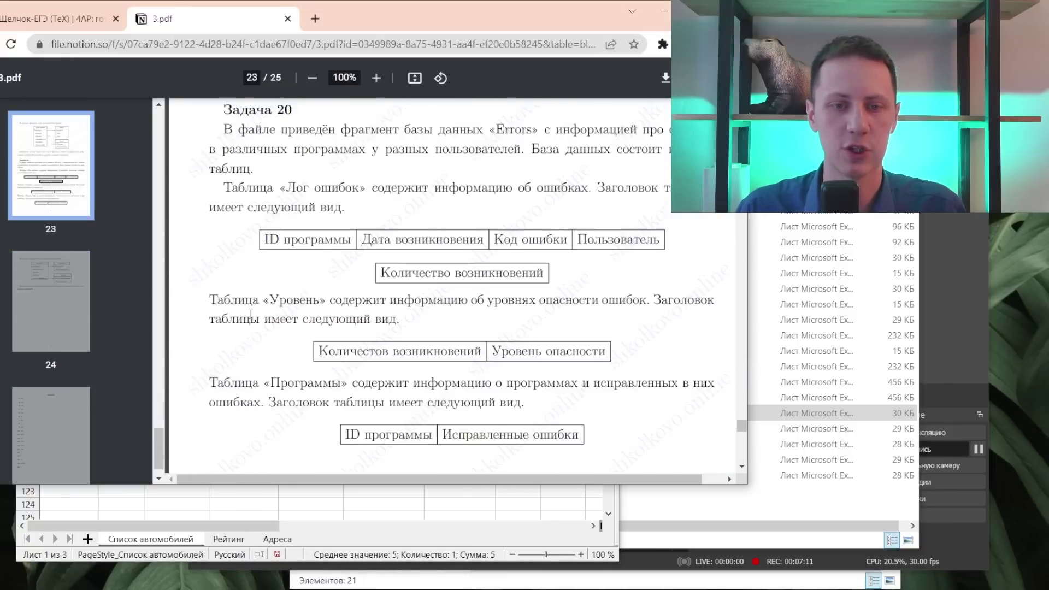
scroll(251, 314, up, 5)
scroll(250, 313, up, 5)
scroll(250, 313, up, 5)
scroll(250, 313, up, 5)
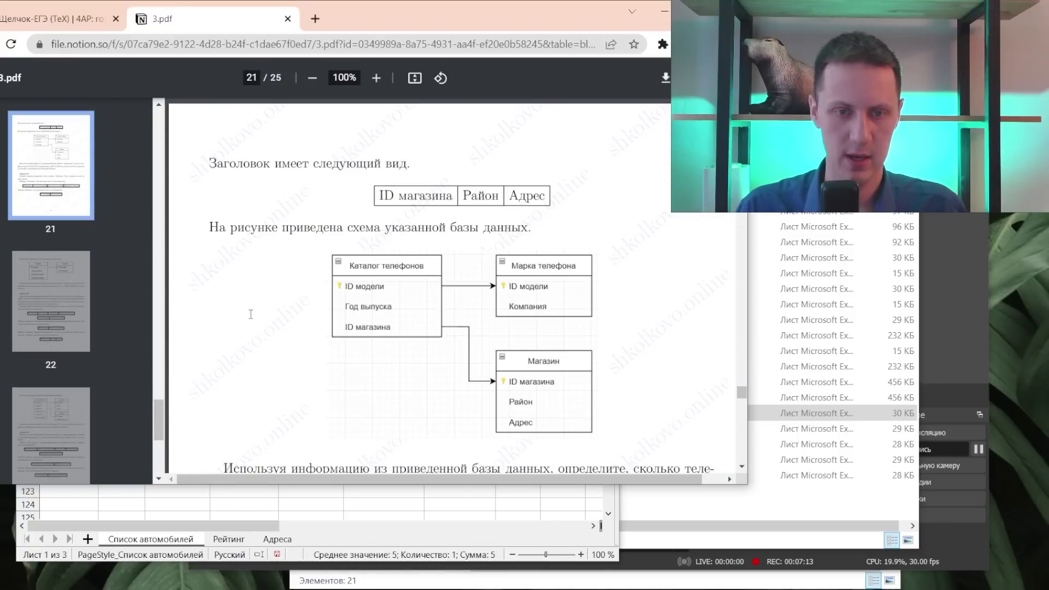
scroll(251, 313, down, 4)
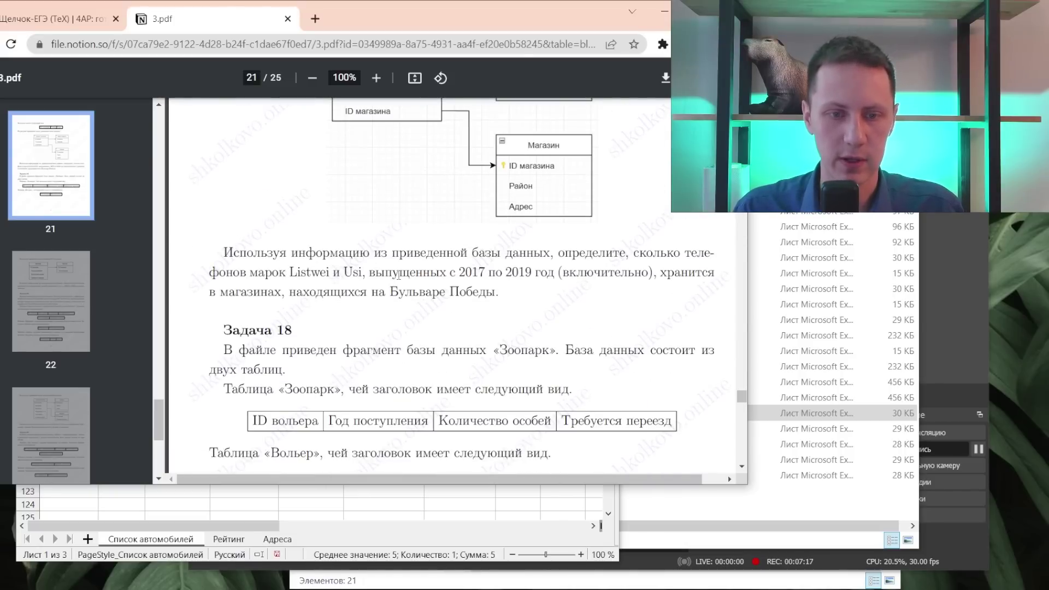
key(alt+Tab)
- Close Задание 16.xlsx without saving and close the Excel copy of Задание 17.xlsx
key(alt+F4)
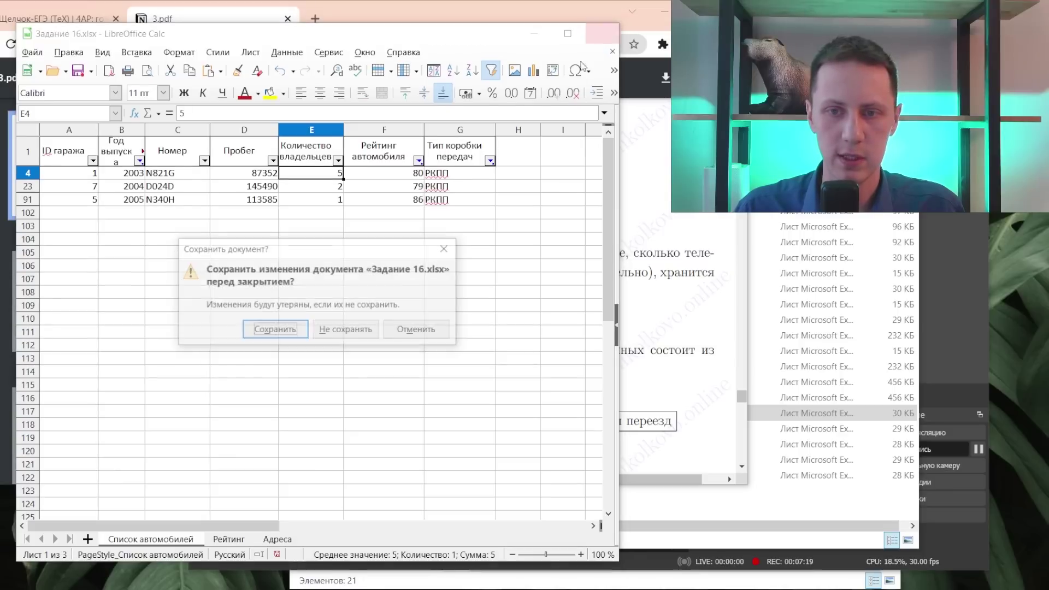
click(376, 338)
key(alt+Tab)
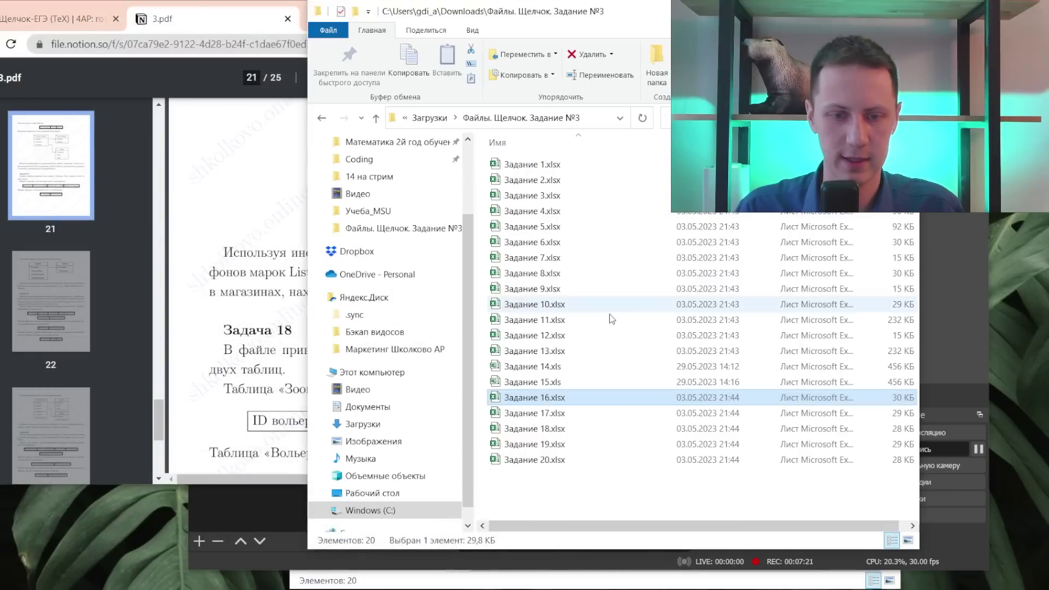
double_click(528, 415)
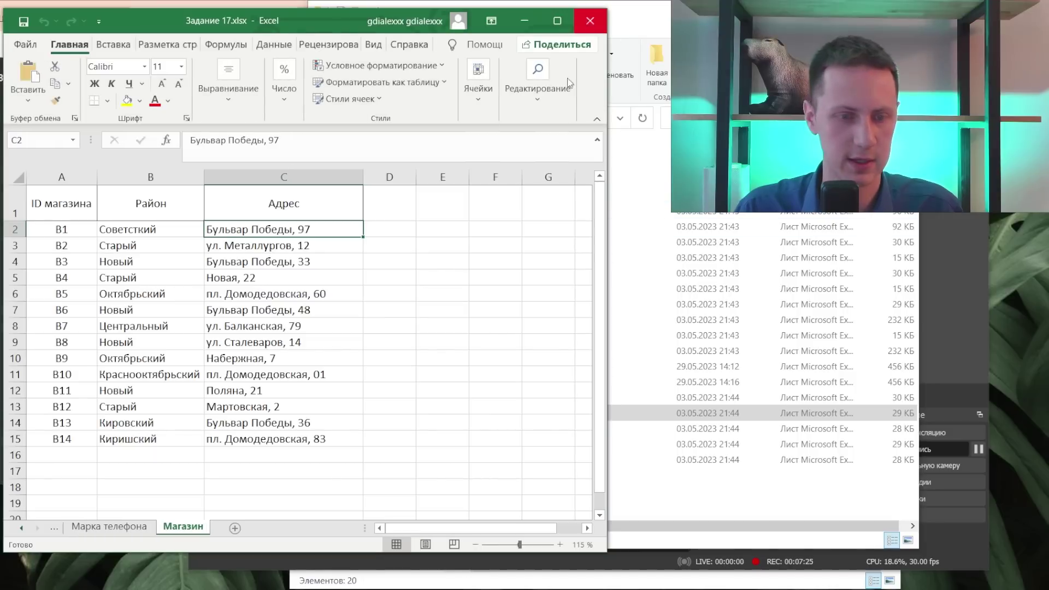
key(ctrl+Page_Up)
click(590, 21)
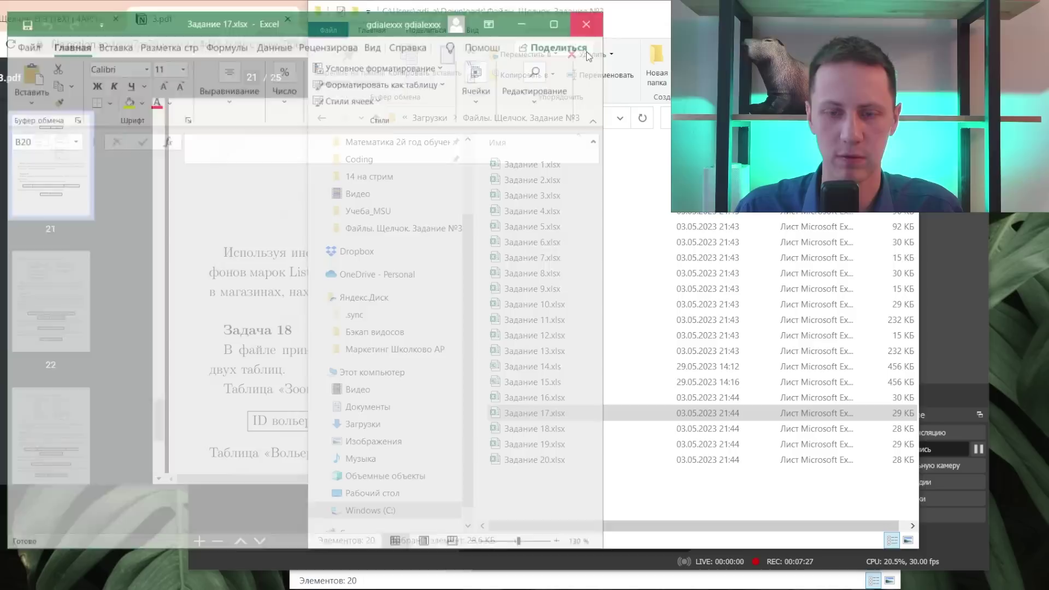
- Open Задание 17.xlsx in LibreOffice Calc, making Calc the default app for .xlsx files
right_click(529, 419)
mouse_move(316, 210)
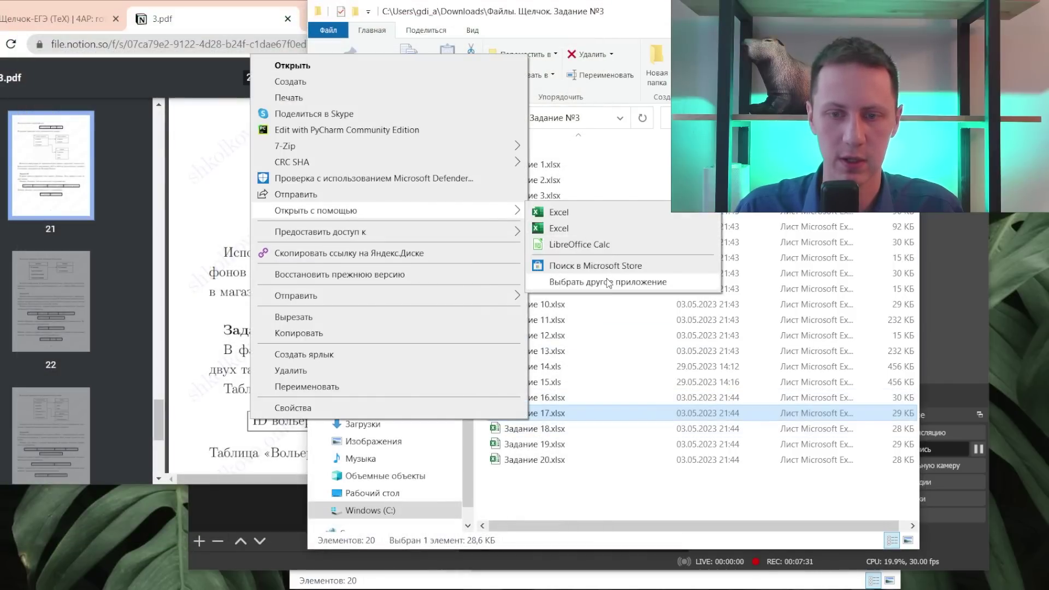
click(606, 277)
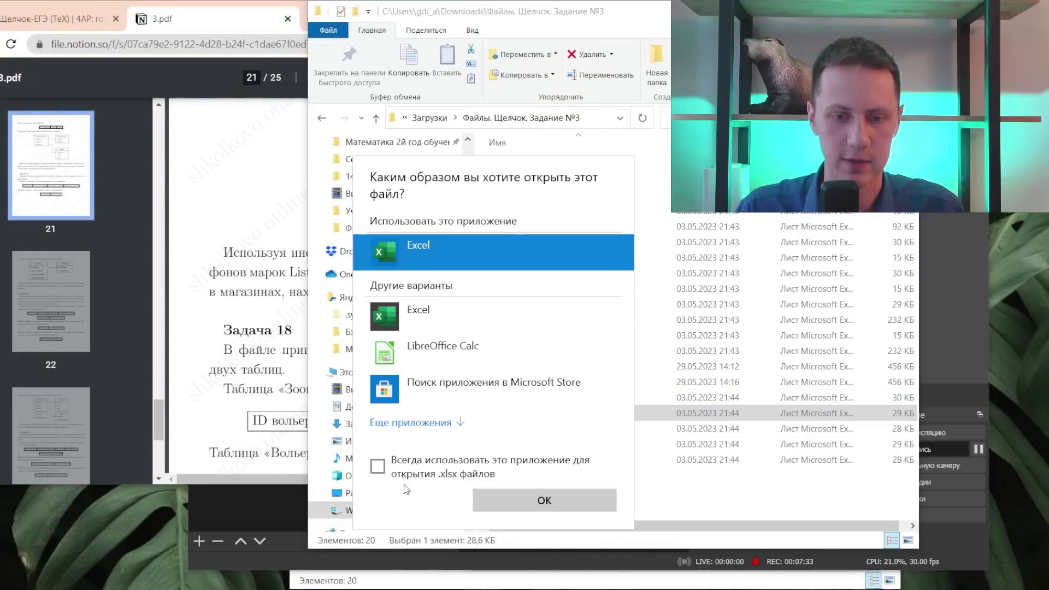
click(378, 466)
click(459, 352)
click(539, 512)
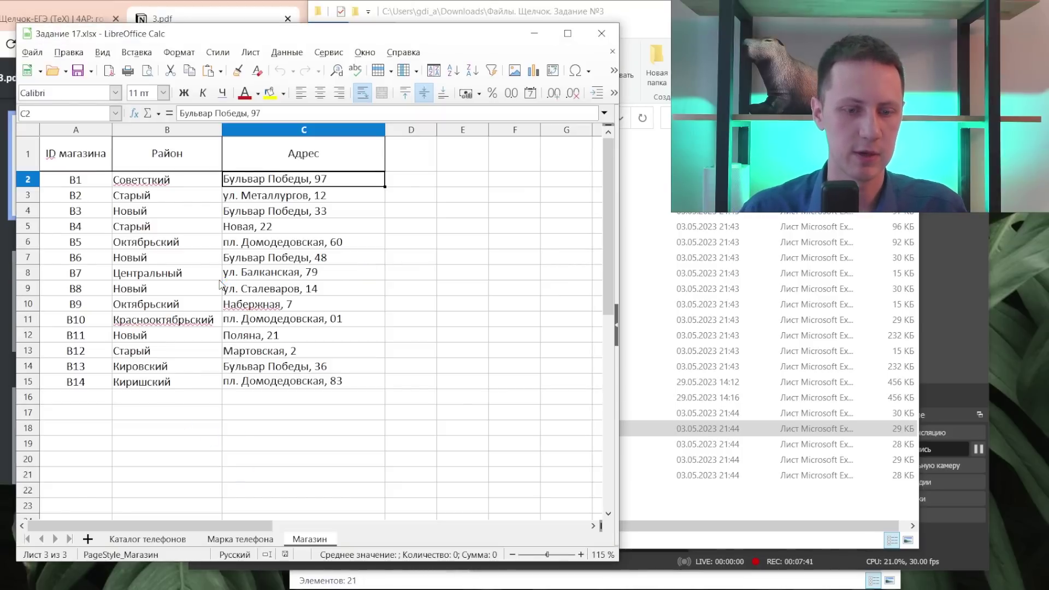
- Note the brands Listwei and Usi in the task and highlight Listwei row A44:B44 yellow
key(alt+Tab)
key(alt+Tab)
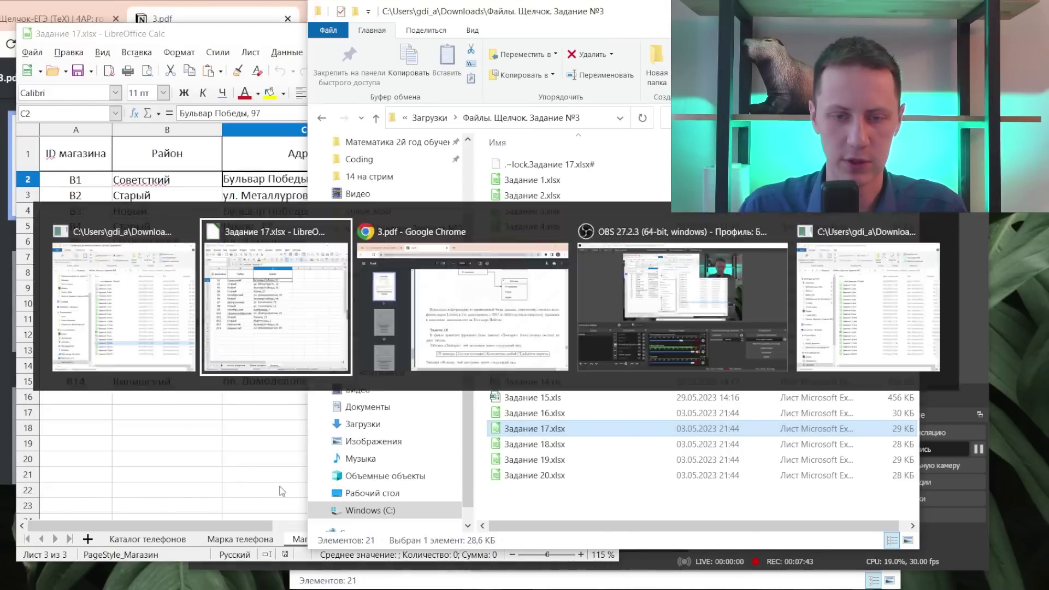
key(alt+Tab)
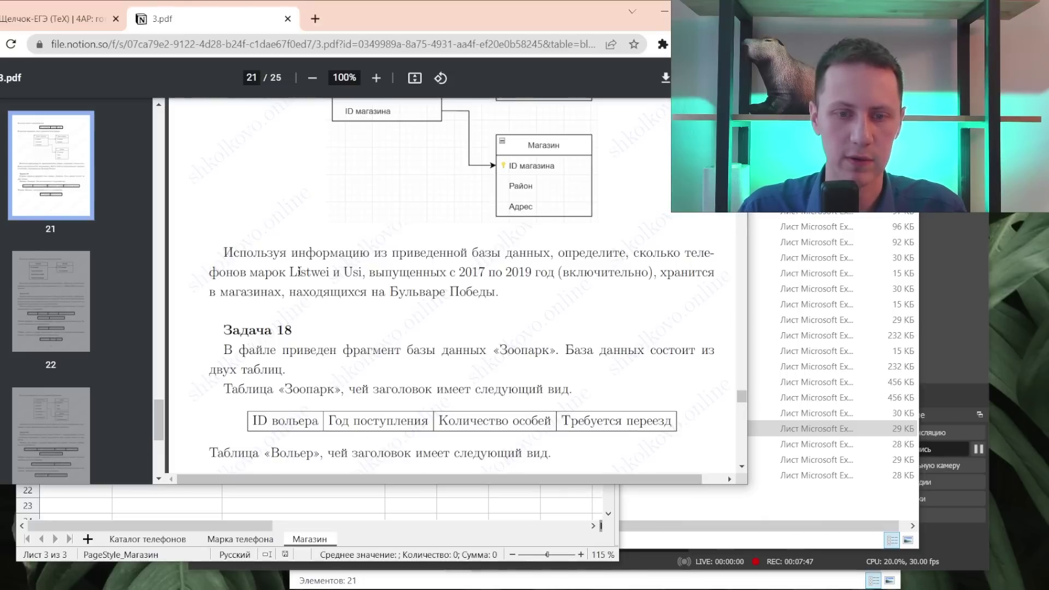
drag(288, 272, 364, 271)
key(alt+Tab)
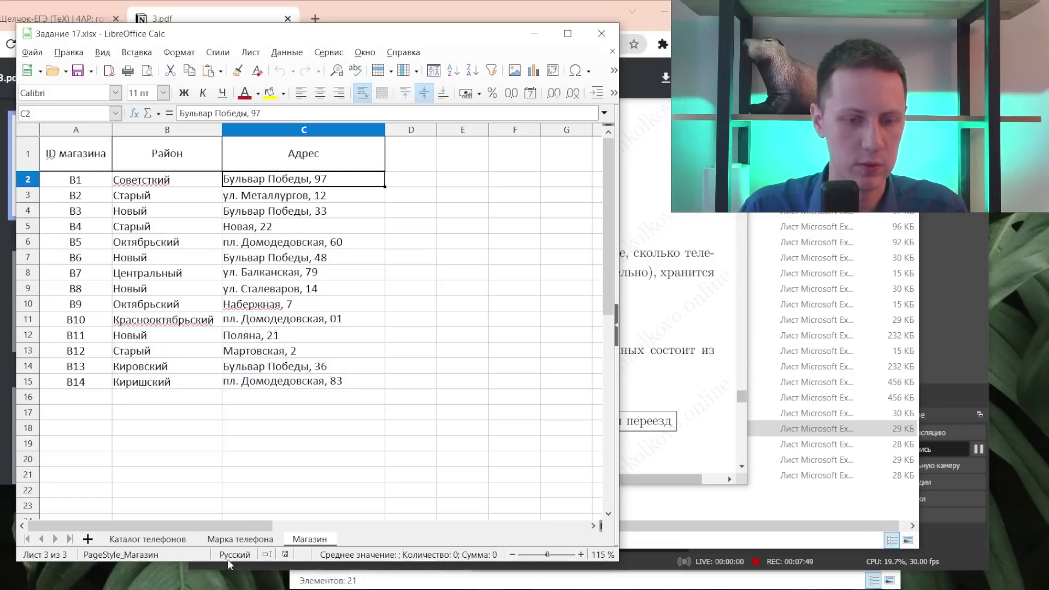
click(241, 538)
scroll(208, 174, up, 1)
scroll(208, 175, up, 3)
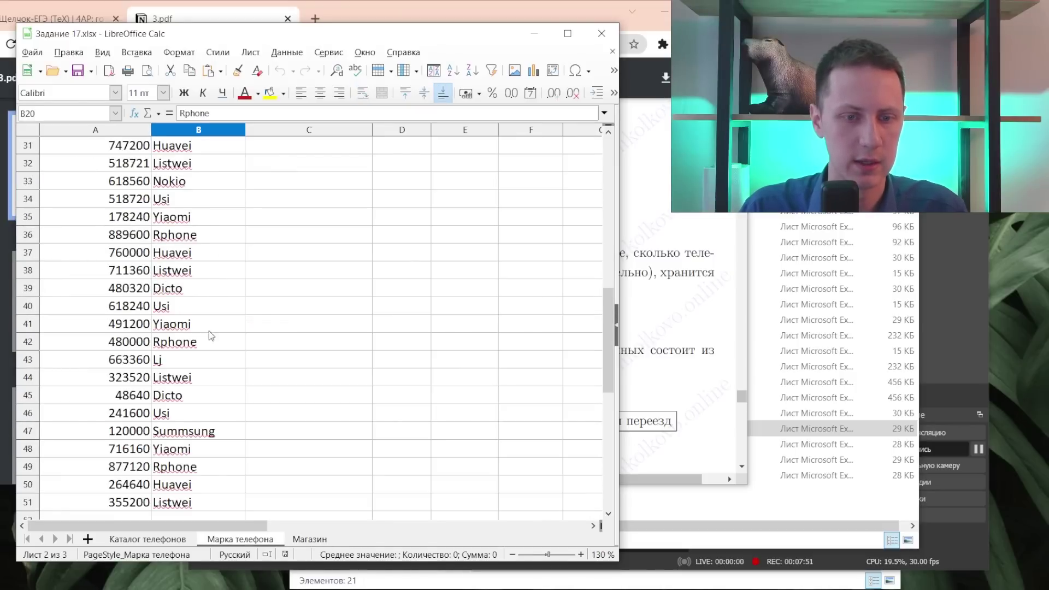
click(192, 381)
shift+click(127, 382)
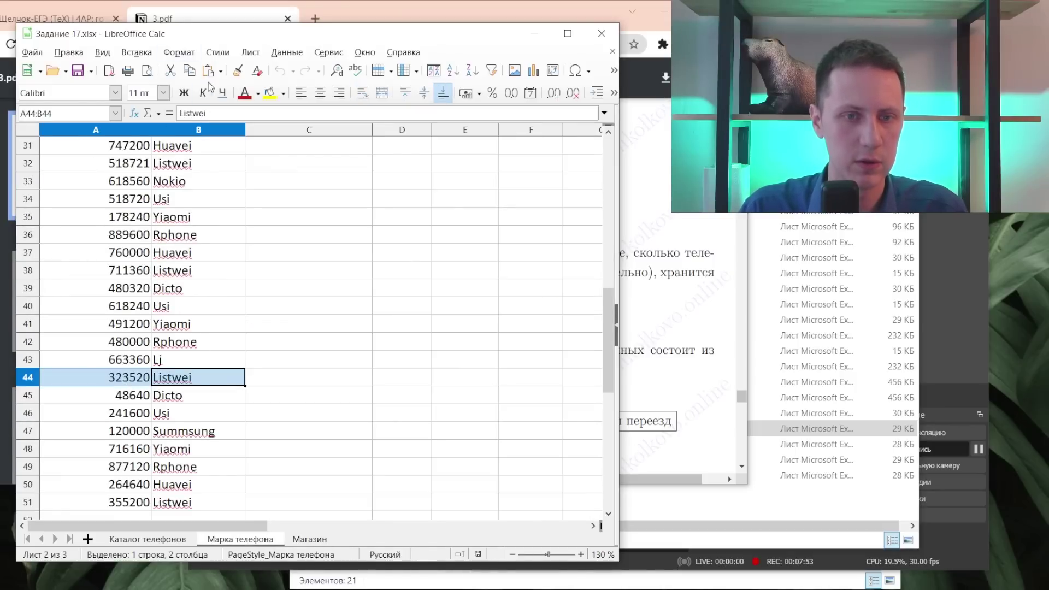
click(269, 92)
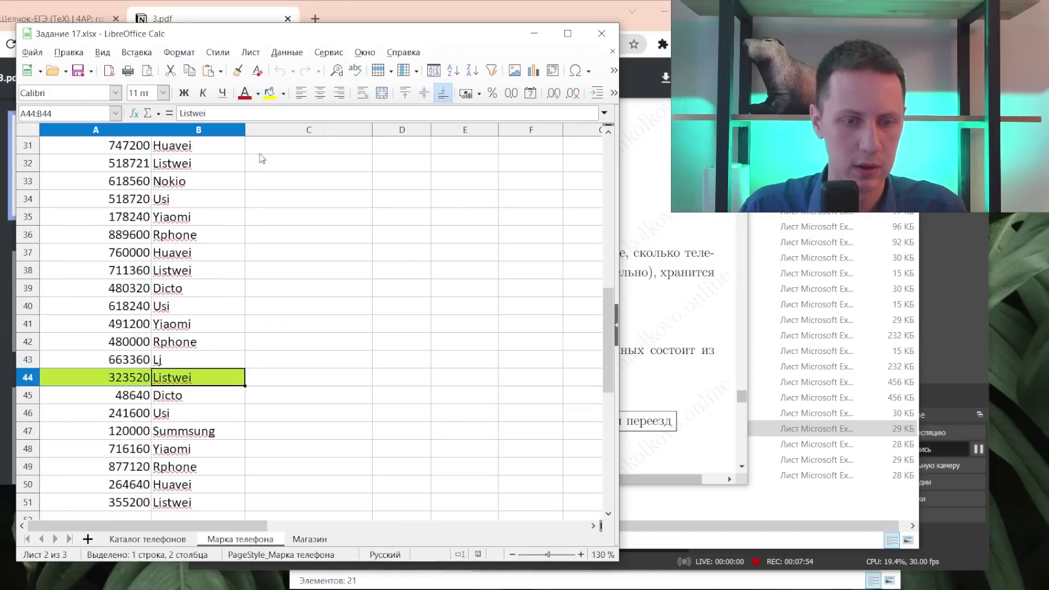
- Highlight the Usi row A46:B46 yellow on the Марка телефона sheet
click(164, 420)
shift+click(149, 419)
click(269, 93)
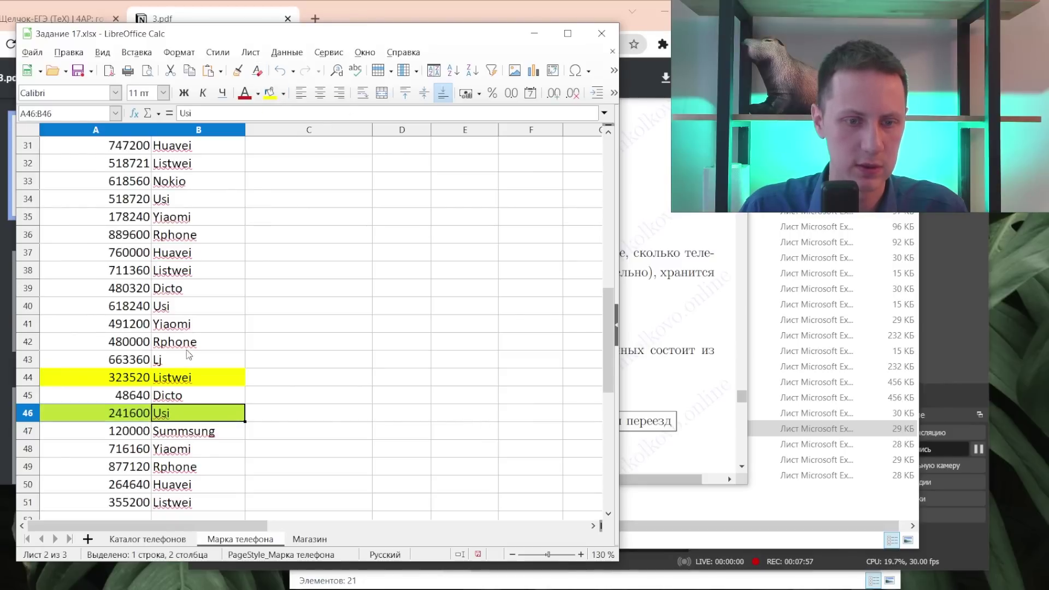
scroll(147, 369, up, 4)
scroll(147, 370, up, 6)
scroll(148, 369, down, 6)
scroll(131, 300, down, 8)
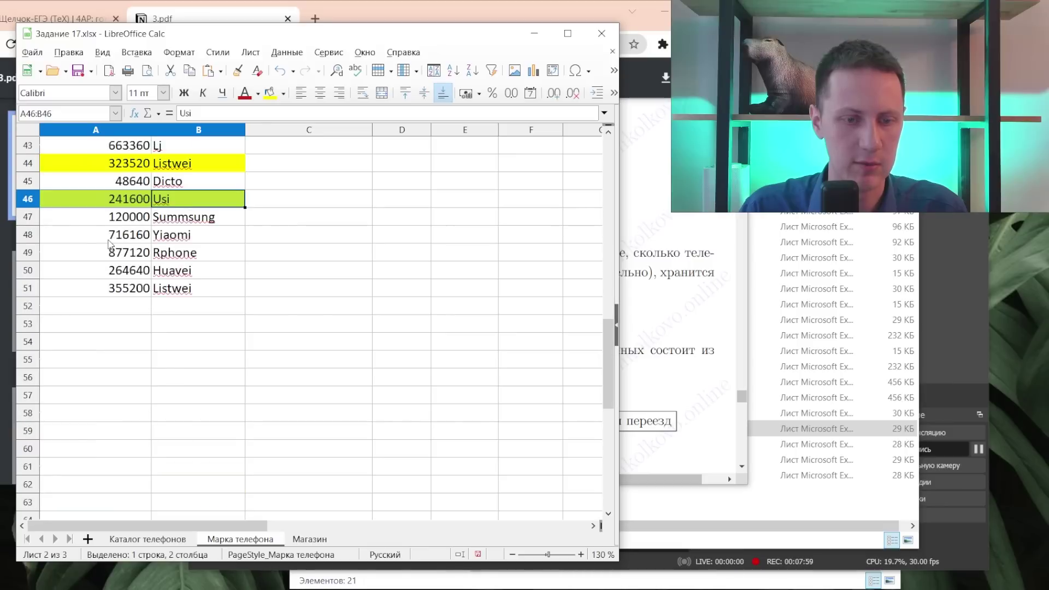
scroll(113, 224, up, 1)
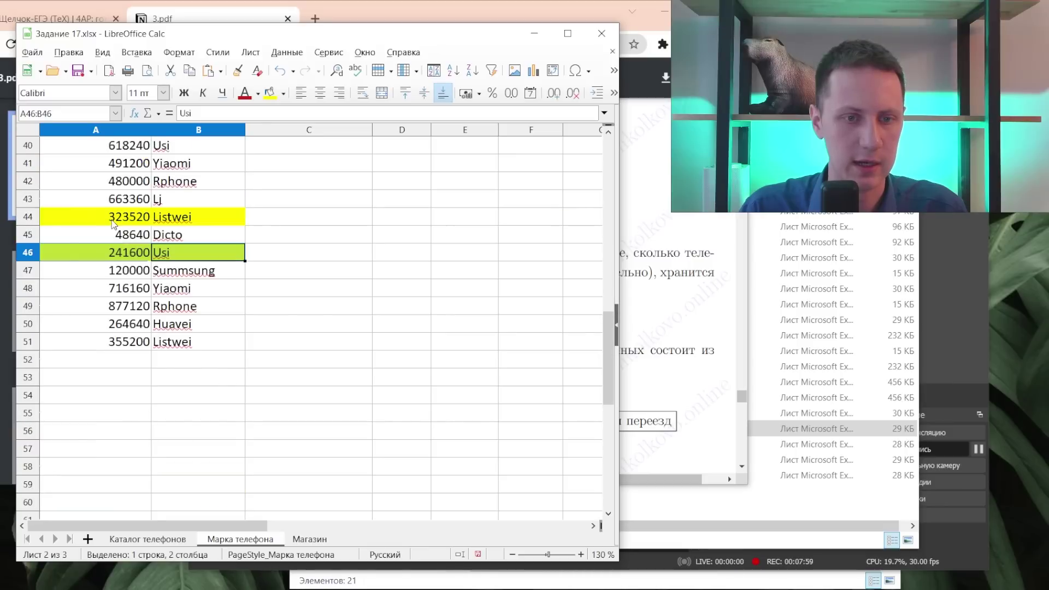
click(150, 539)
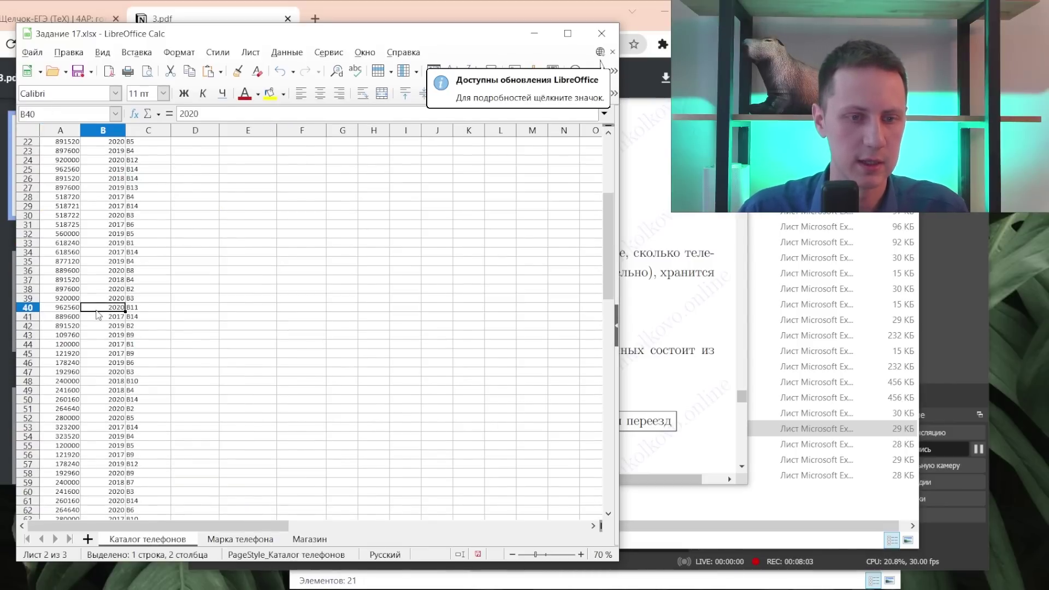
- Turn on AutoFilter for the Каталог телефонов table from cell A2
key(Down)
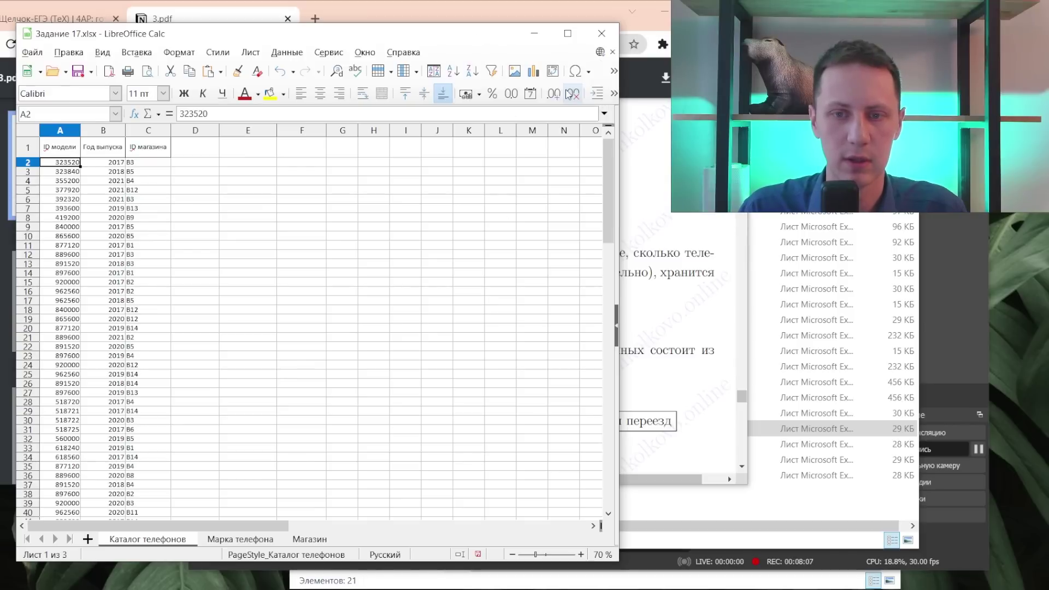
click(491, 70)
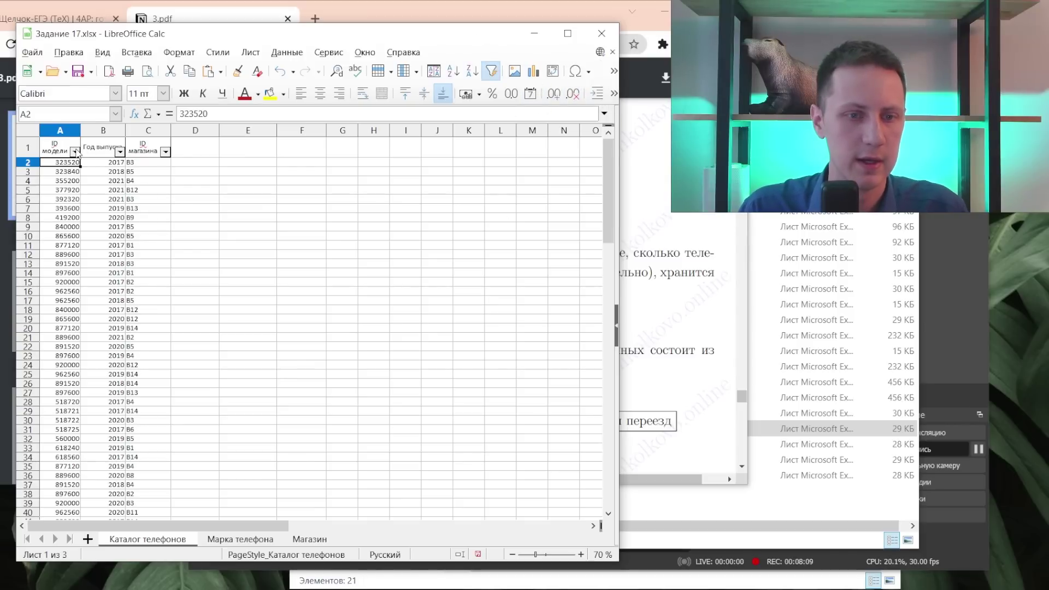
- Filter the model ID column to only 323520 and 241600, the Listwei and Usi IDs
click(223, 540)
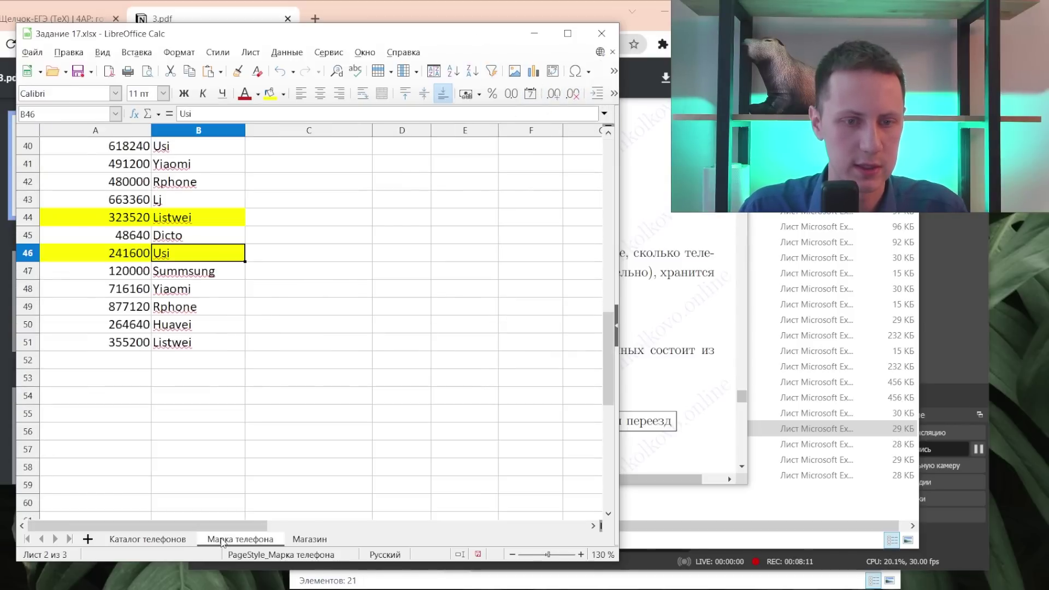
click(186, 540)
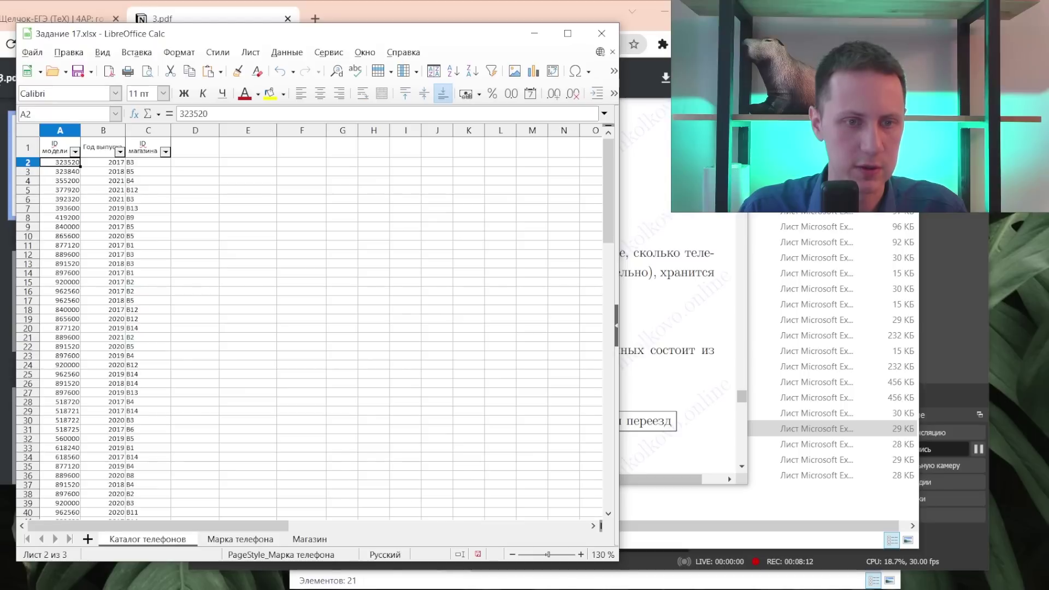
click(75, 152)
click(79, 259)
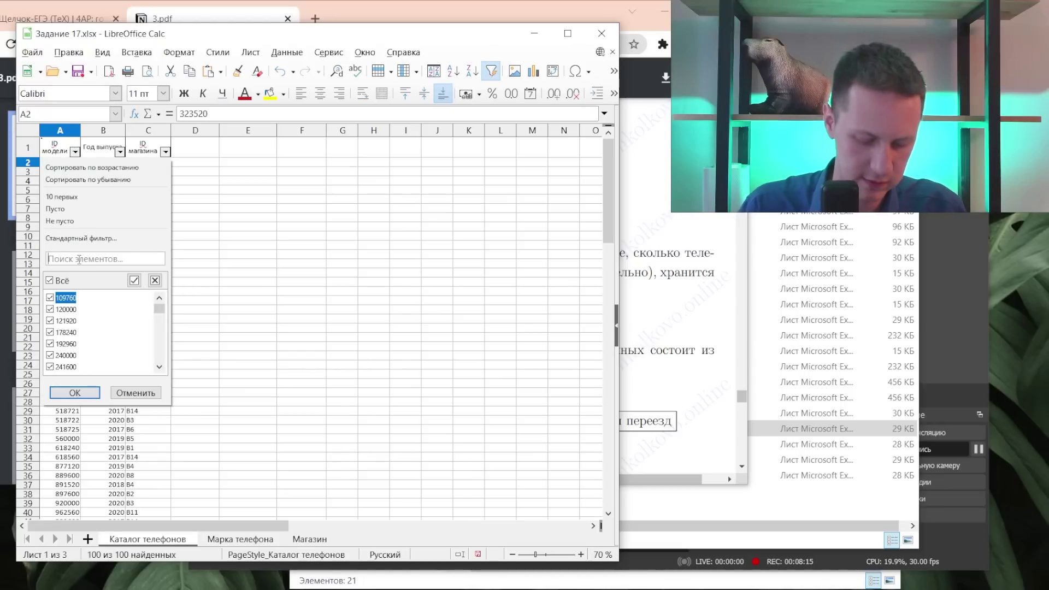
text(323520)
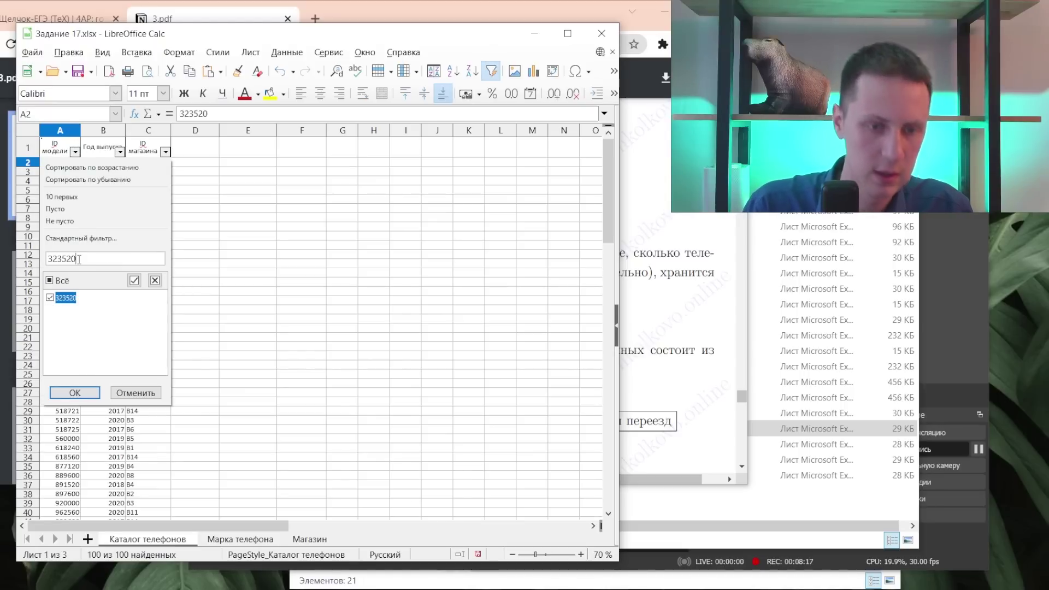
click(75, 393)
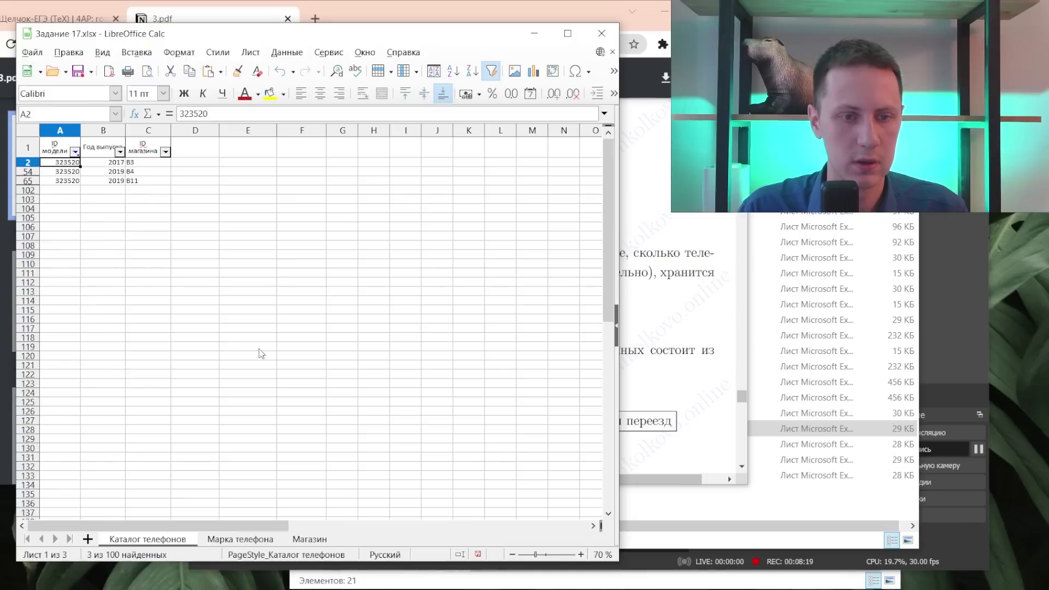
click(244, 539)
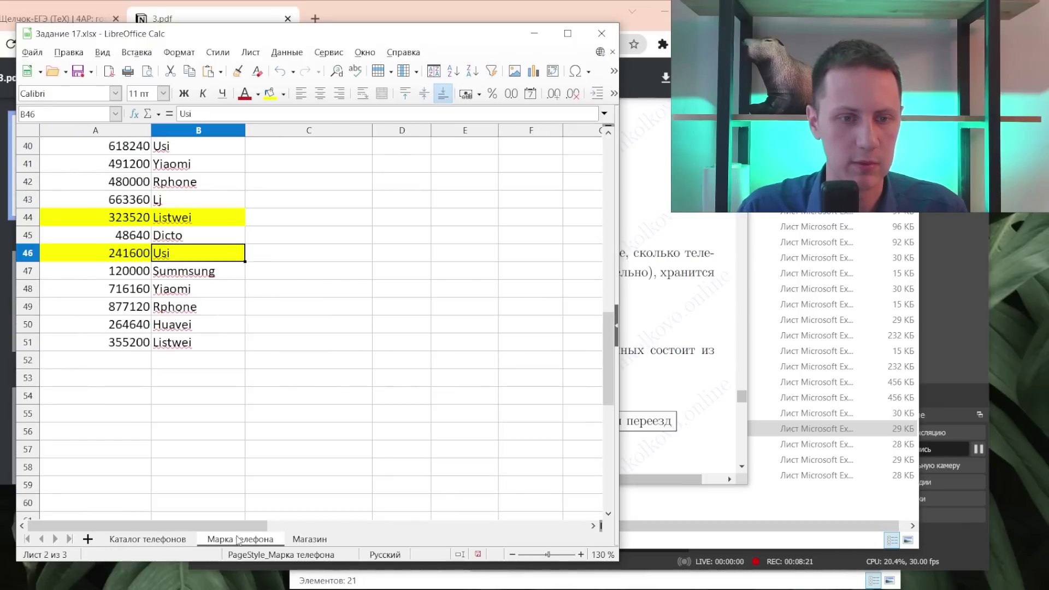
click(154, 539)
click(76, 152)
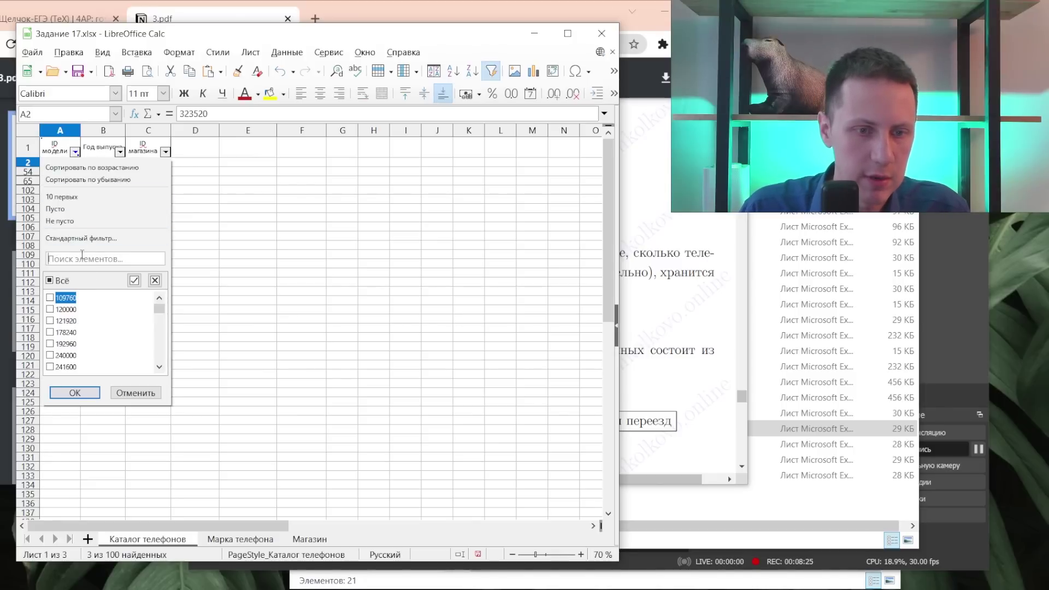
scroll(80, 318, down, 2)
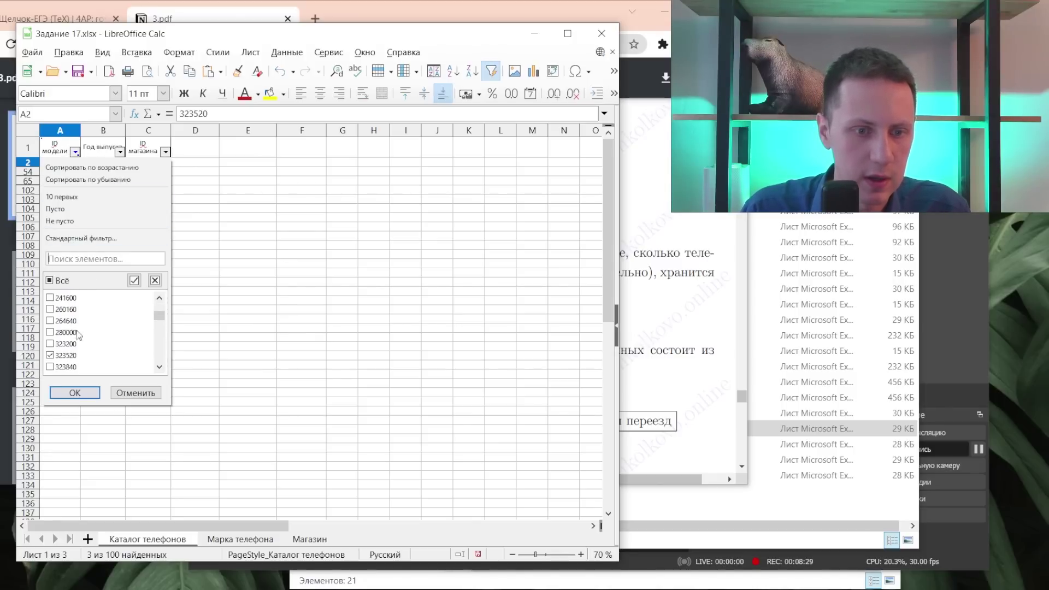
click(211, 542)
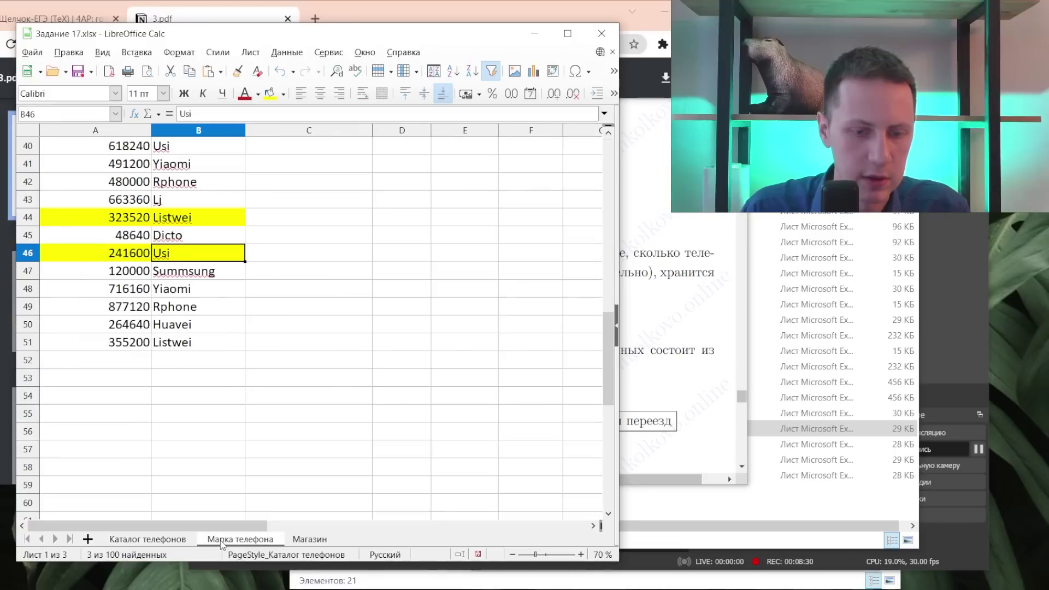
click(183, 541)
click(75, 152)
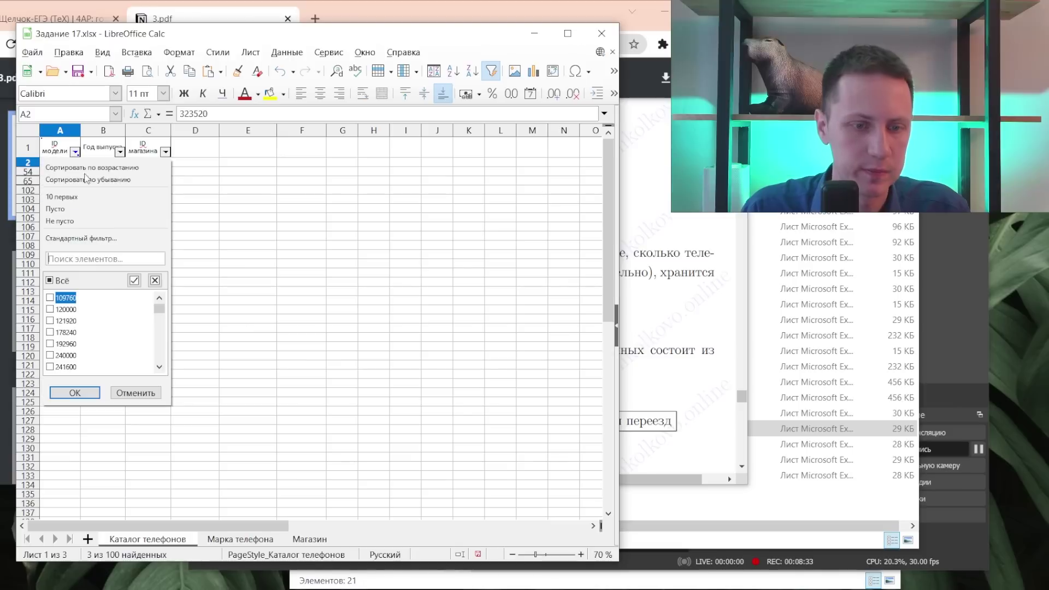
click(81, 392)
- Exclude 2020 from the release year filter, leaving models from 2017–2019
key(alt+Tab)
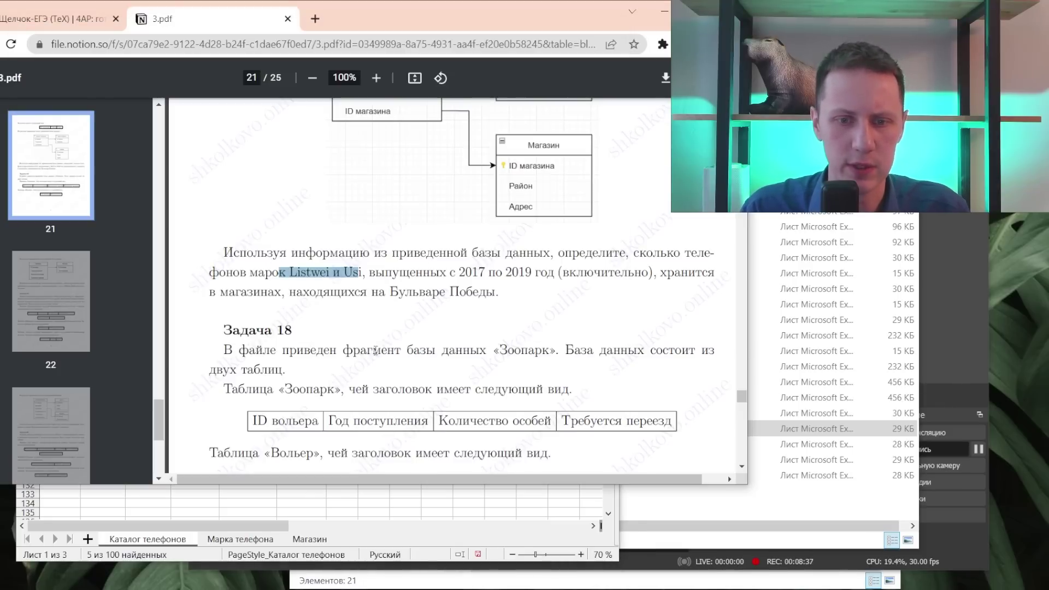
key(alt+Tab)
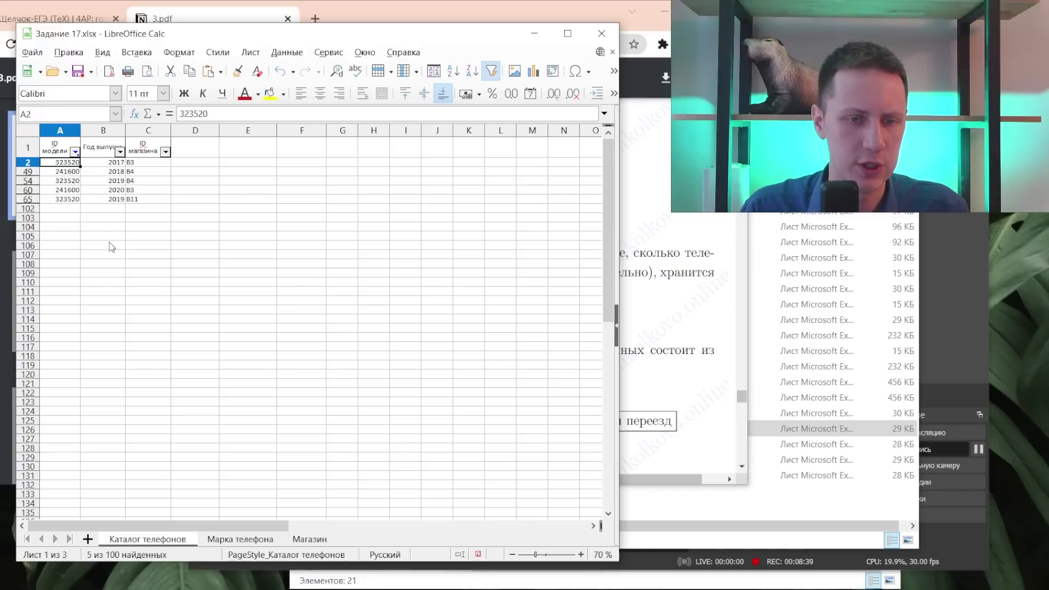
click(121, 152)
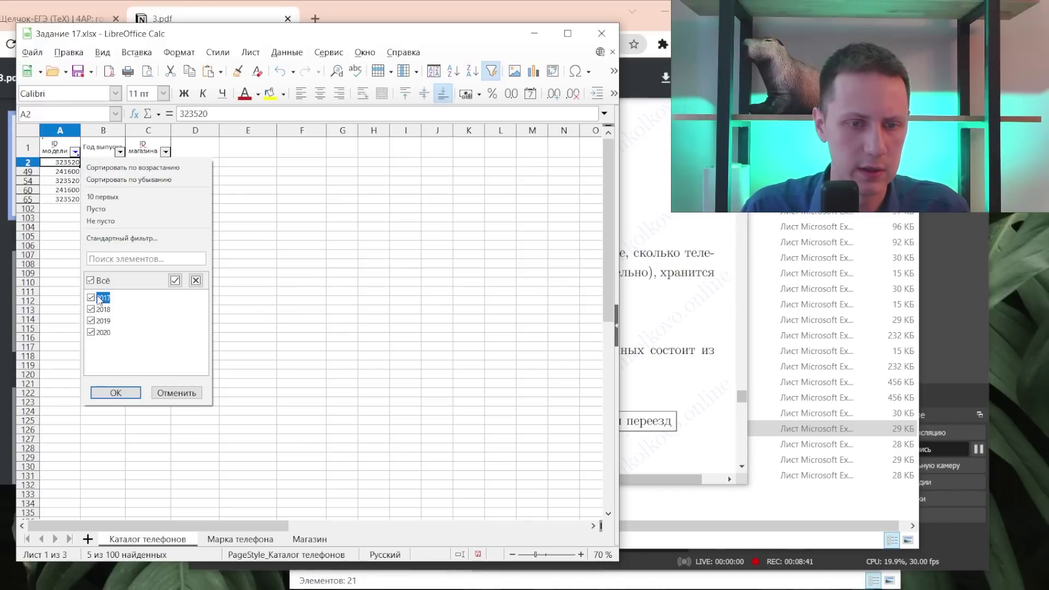
click(99, 337)
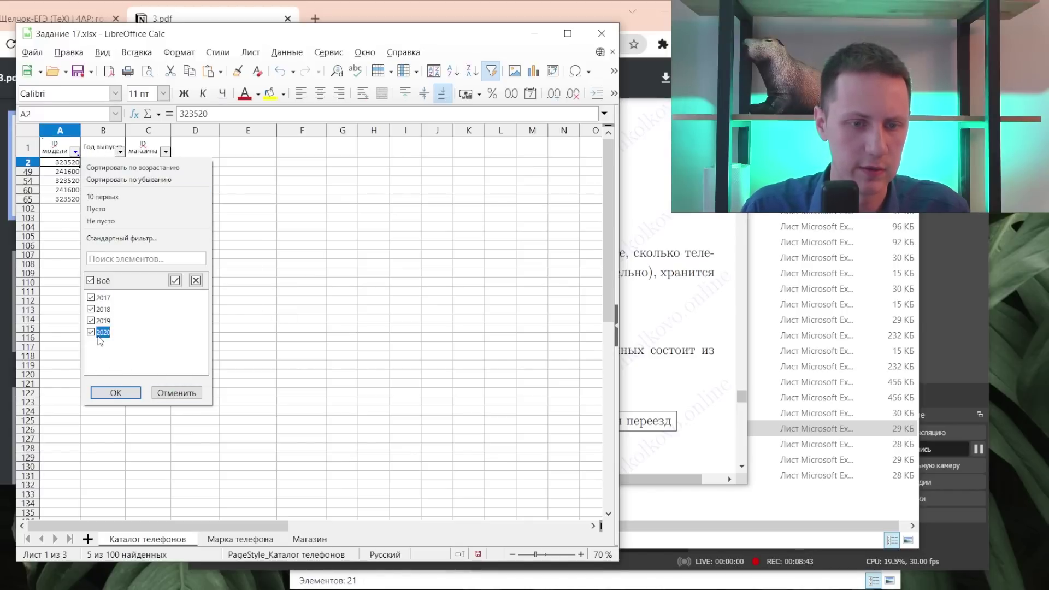
click(122, 395)
click(735, 276)
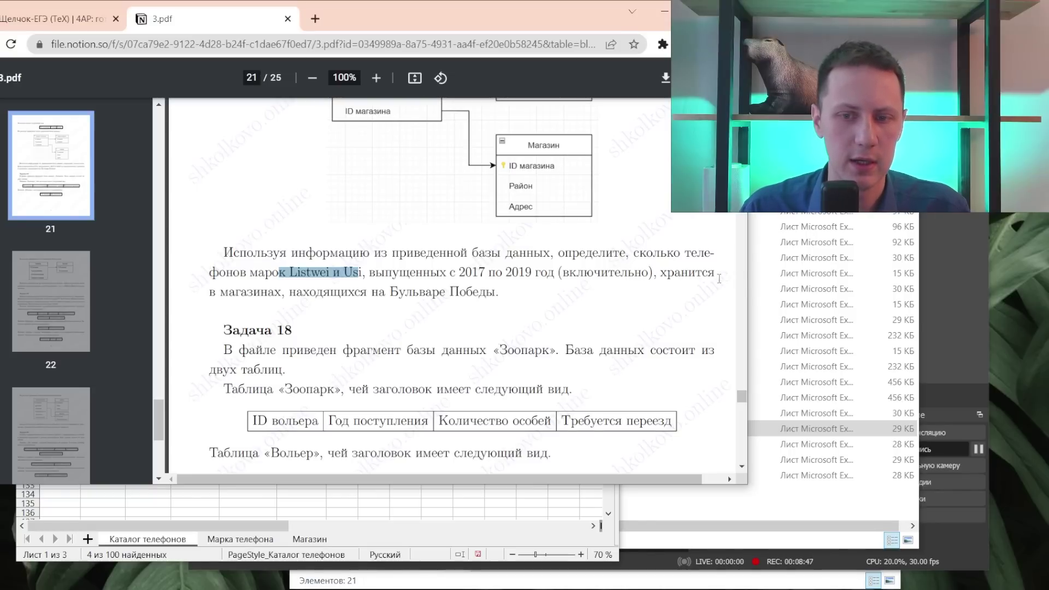
key(alt+Tab)
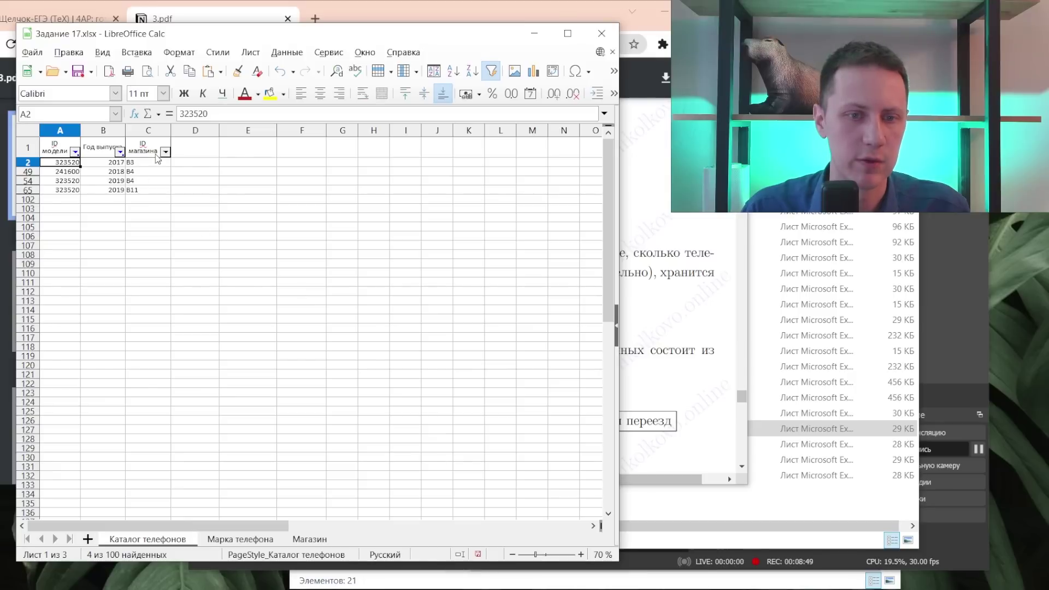
- Enable AutoFilter on the store table in the Магазин sheet
click(304, 539)
click(284, 235)
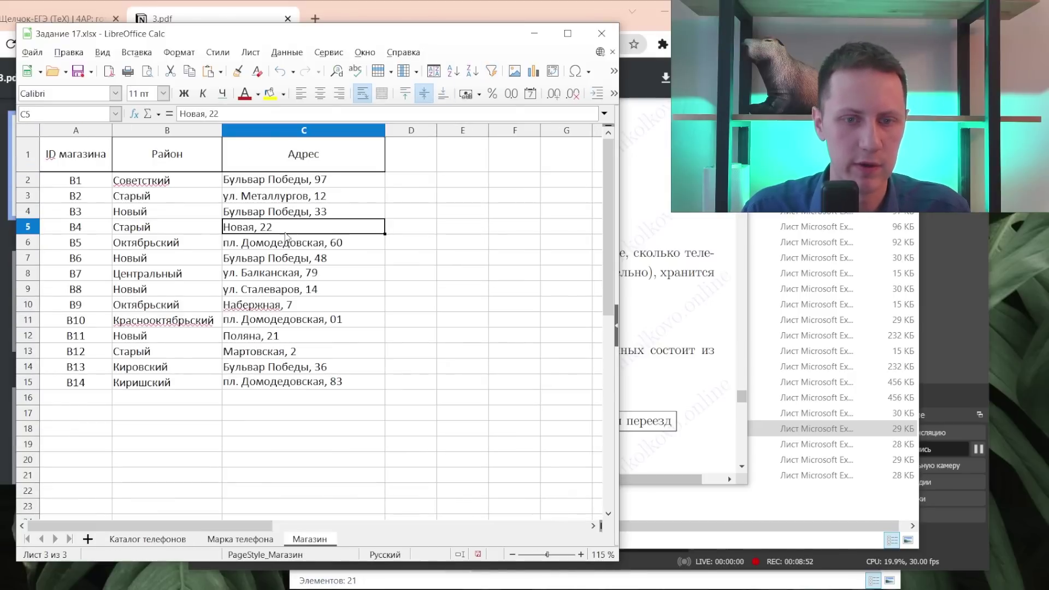
click(491, 71)
- Filter the Адрес column to the Бульвар Победы addresses, leaving stores B1, B3, B6 and B13
click(378, 166)
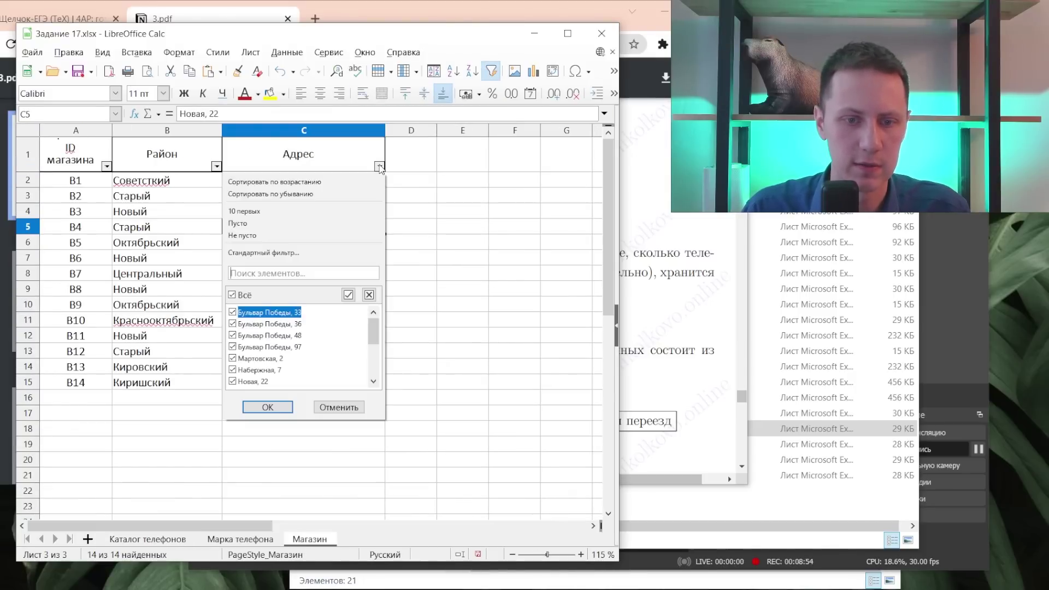
click(238, 371)
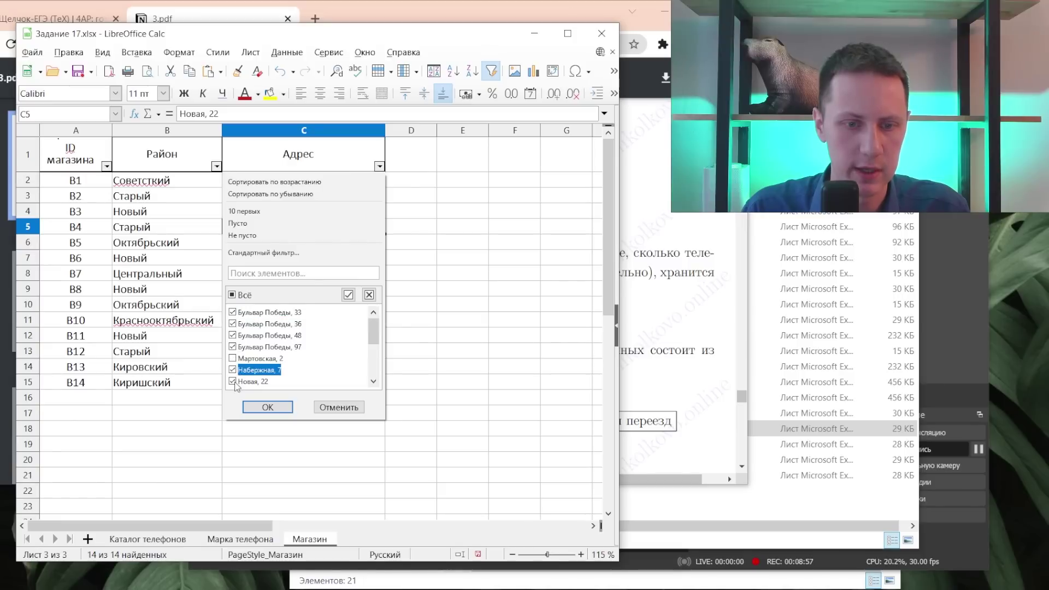
click(233, 370)
scroll(235, 373, down, 1)
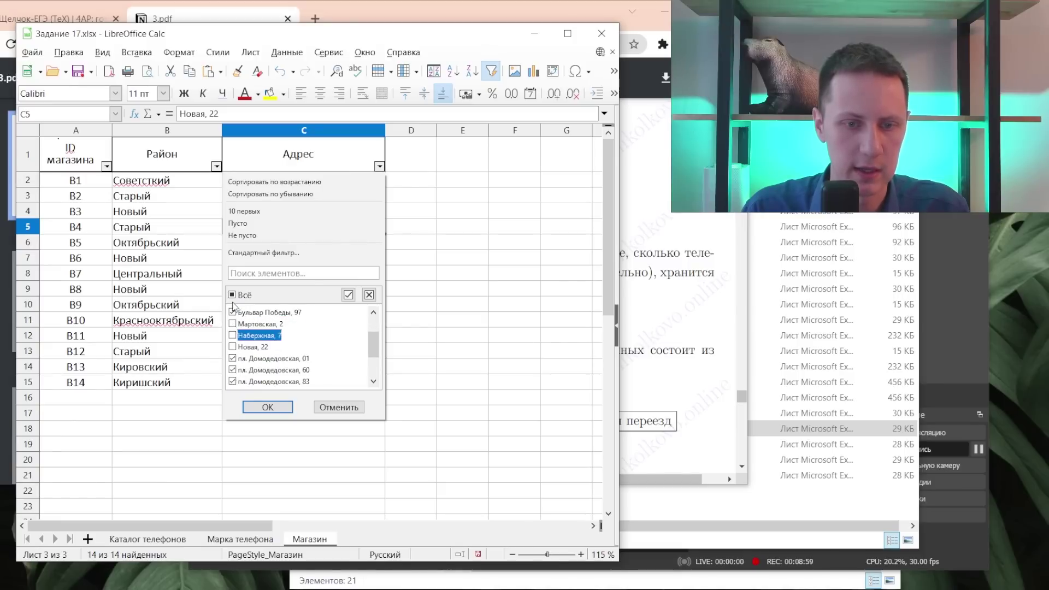
click(232, 295)
scroll(242, 317, up, 1)
click(232, 295)
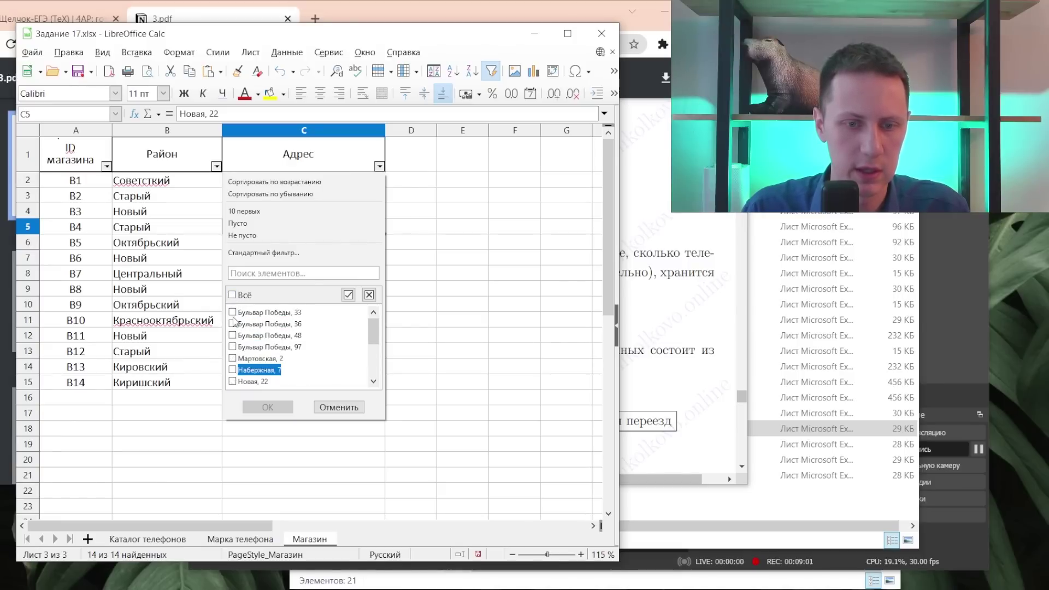
click(233, 313)
click(261, 322)
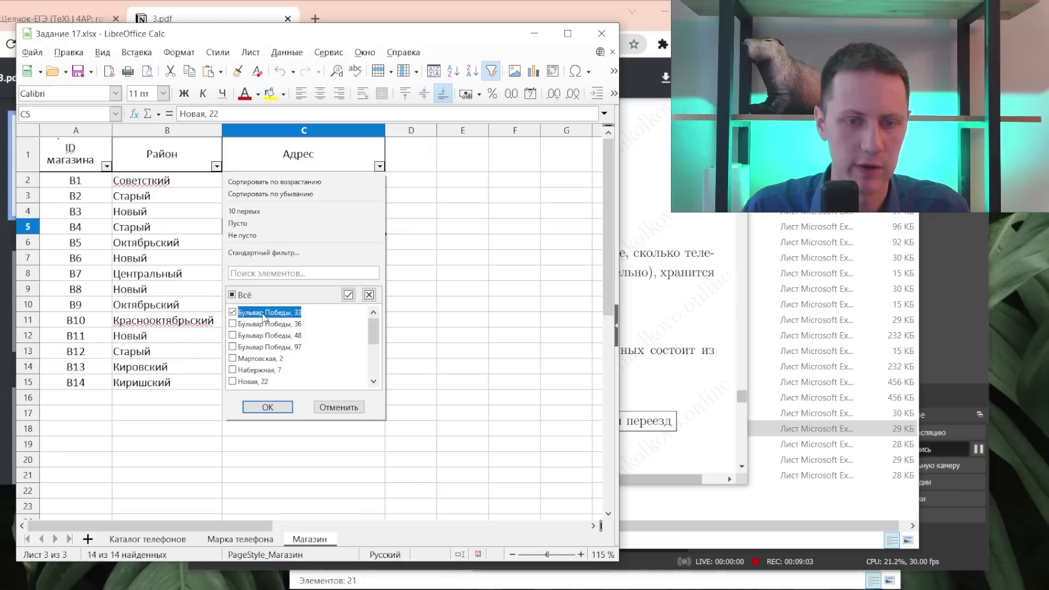
key(Down)
key(space)
key(Down)
key(space)
key(Down)
key(Down)
key(Down)
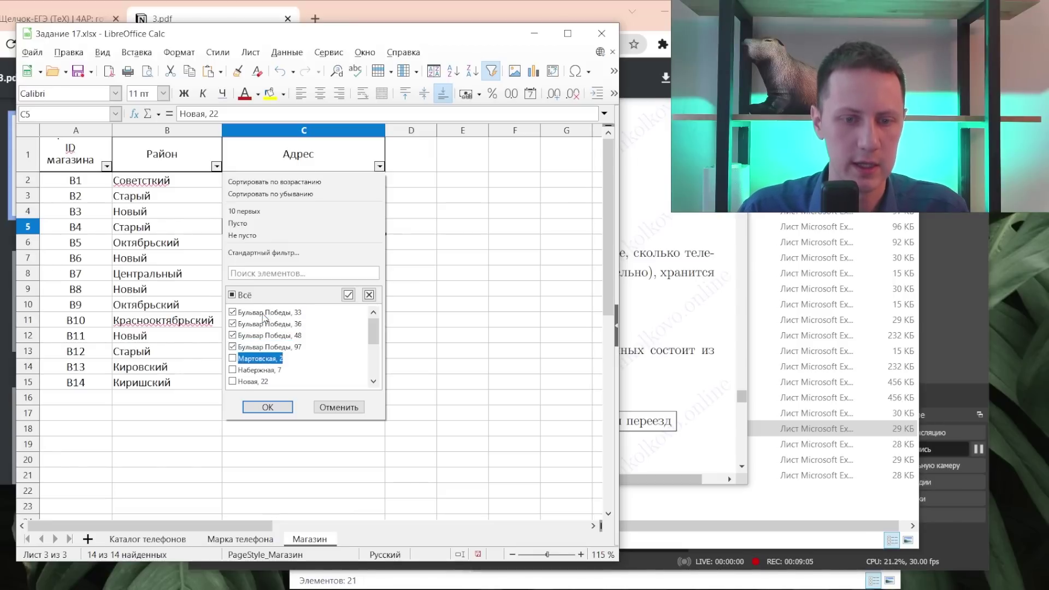
key(Down)
key(Down)
key(Down)
key(Down)
key(Down)
key(Down)
key(Down)
key(Down)
key(Down)
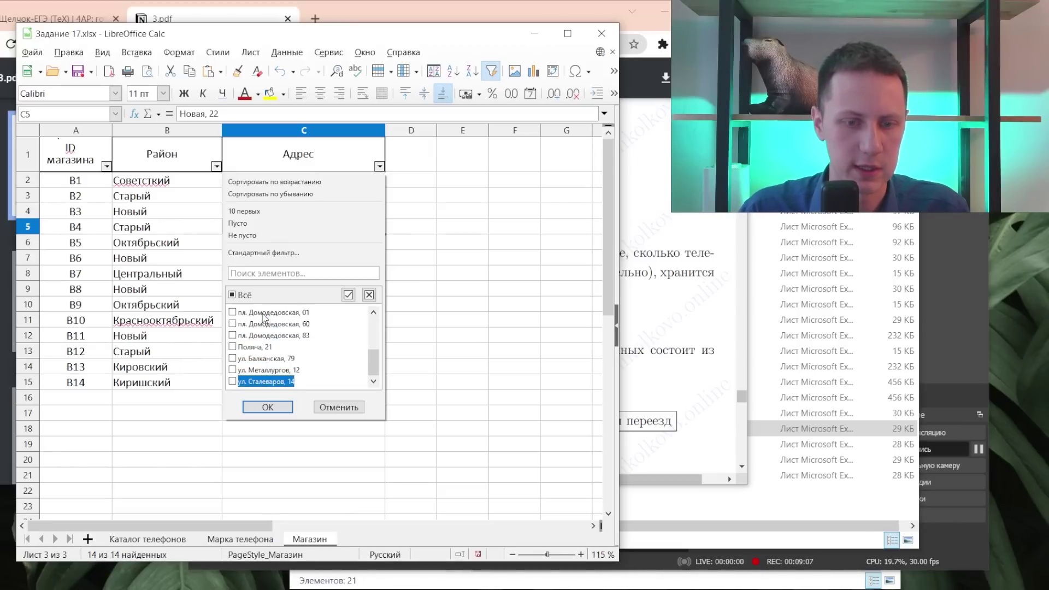
click(263, 408)
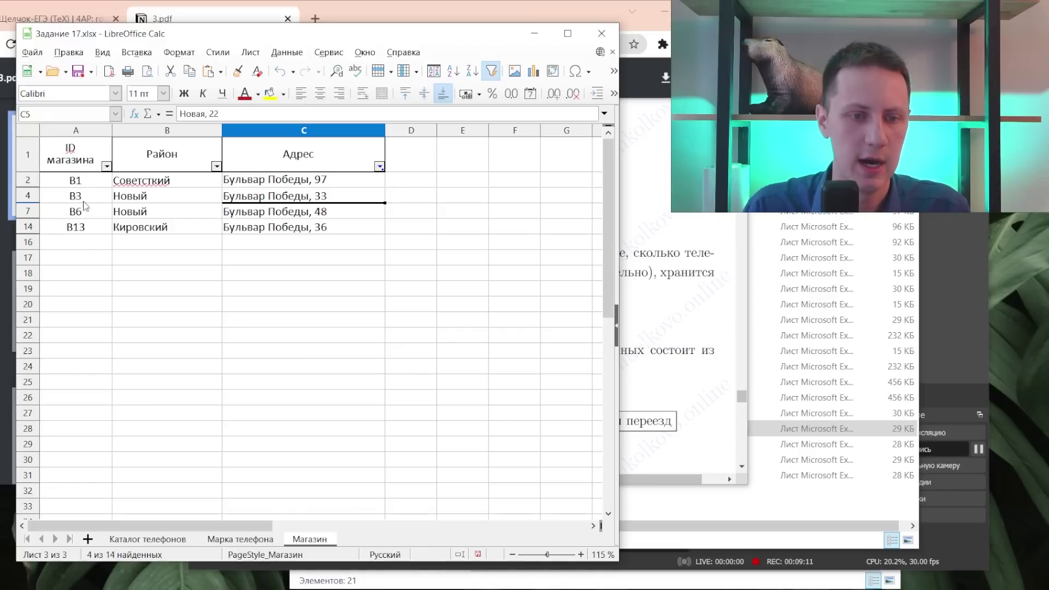
click(160, 539)
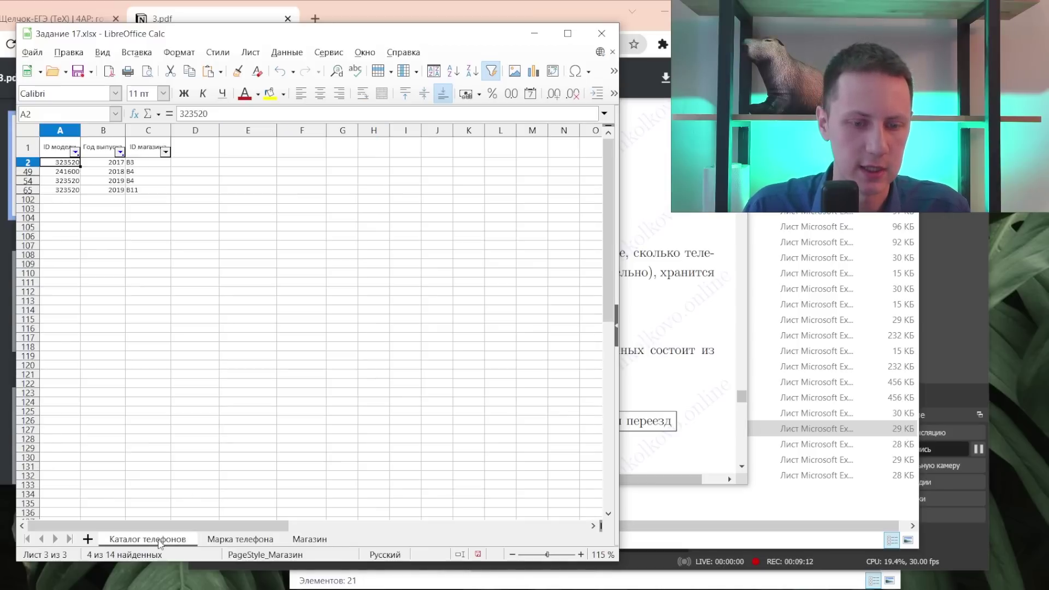
- Filter ID магазина to store B3 only, then reread the Listwei and Usi task wording
click(166, 153)
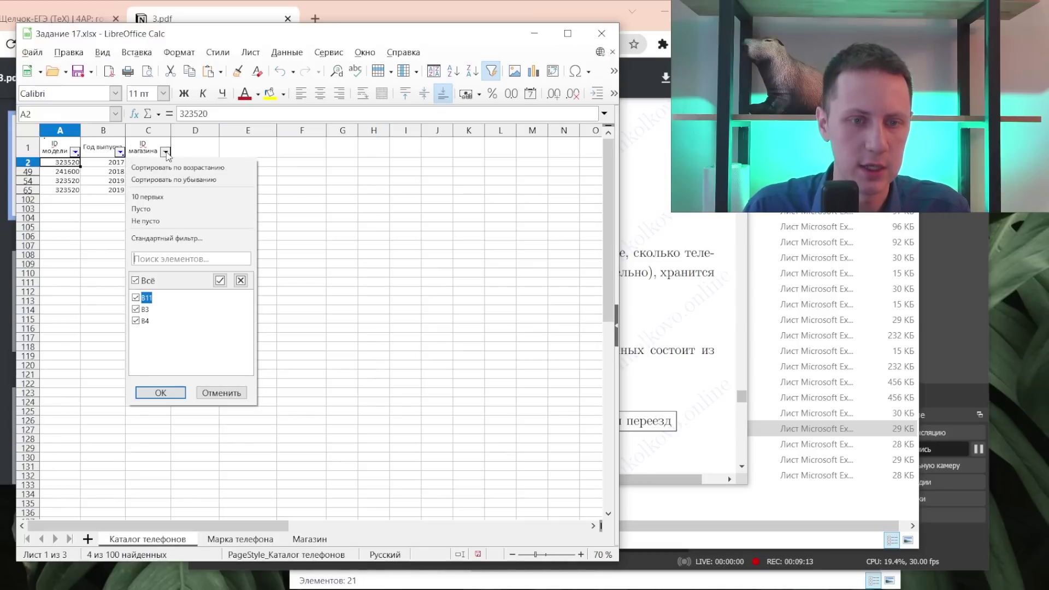
click(136, 321)
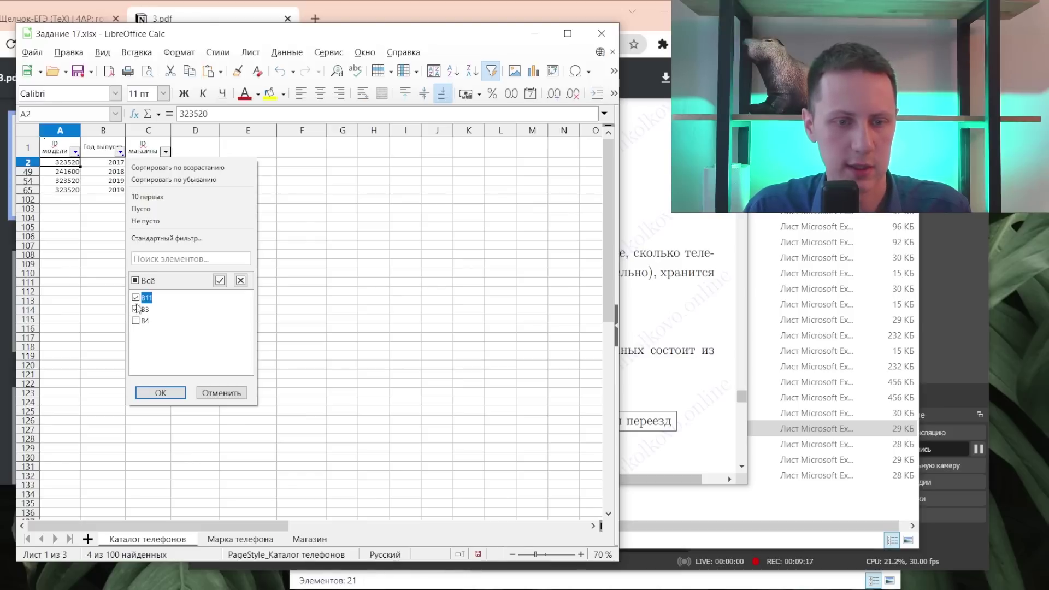
click(159, 393)
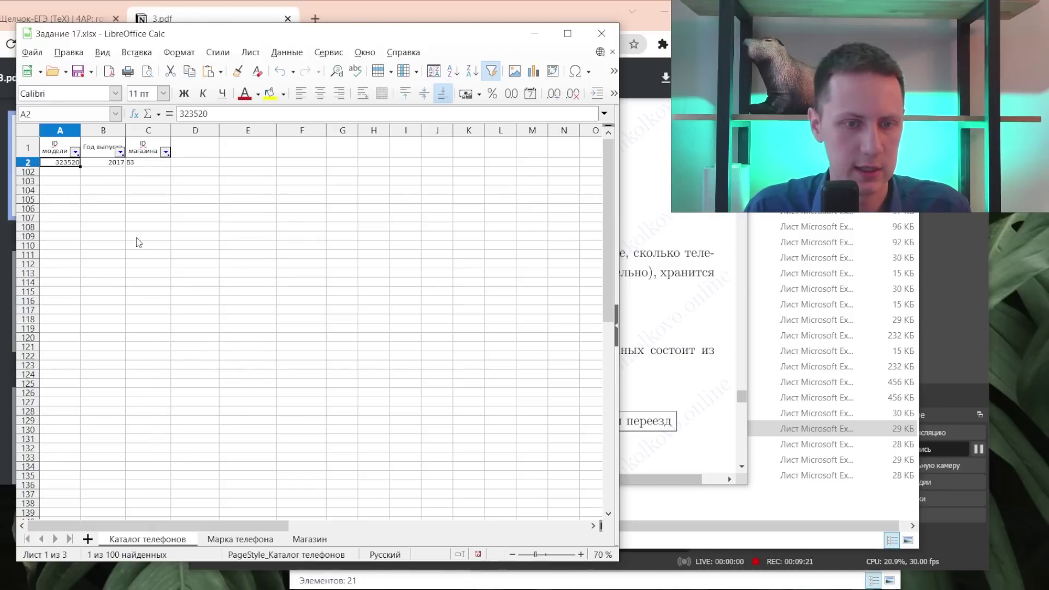
key(alt+Tab)
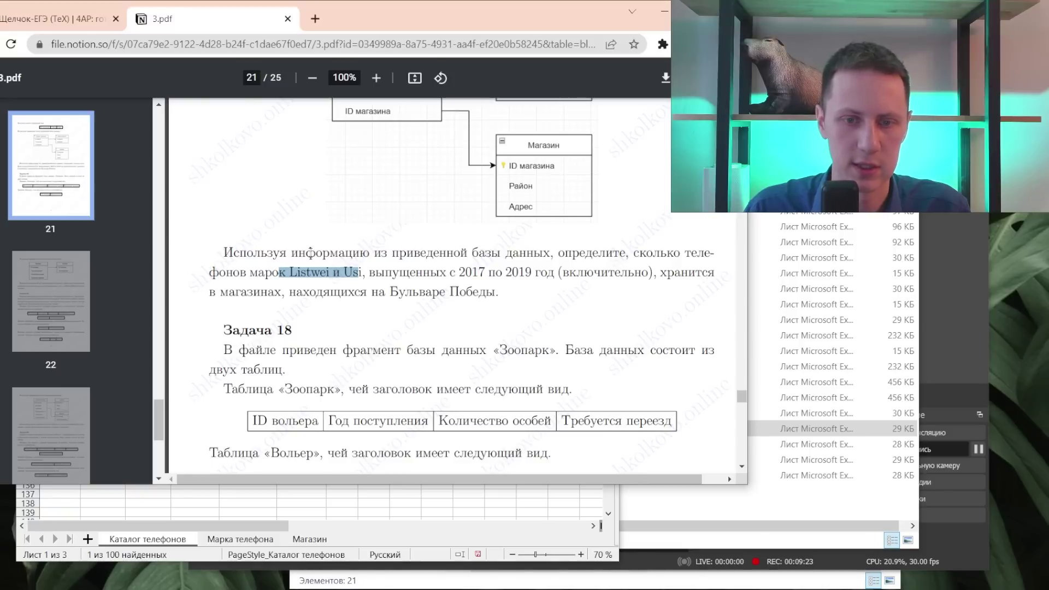
drag(253, 253, 416, 282)
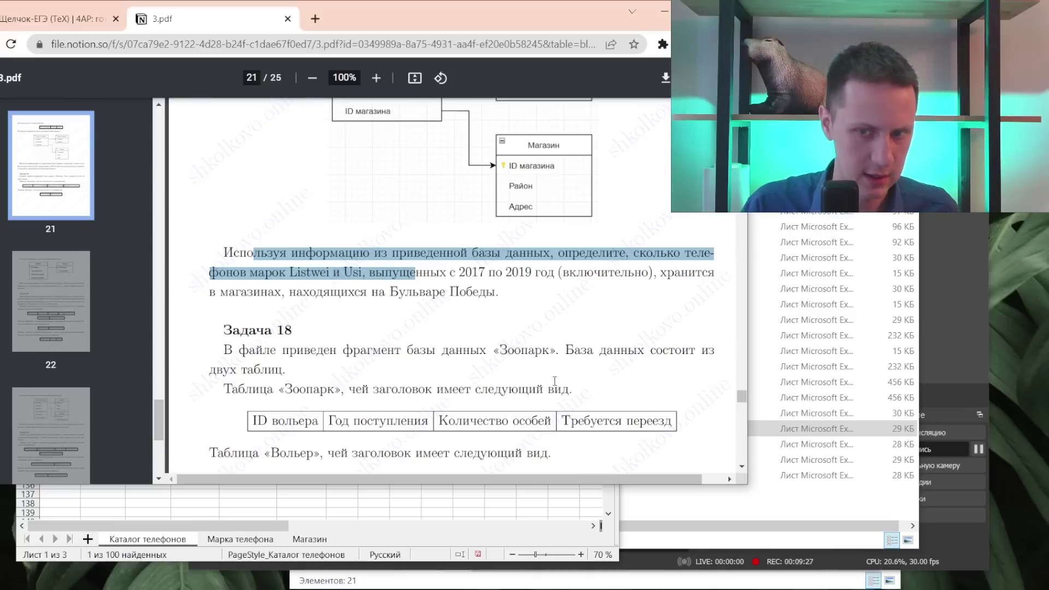
- Turn on AutoFilter for the Марка телефона table and filter Компания to Listwei and Usi only
key(alt+Tab)
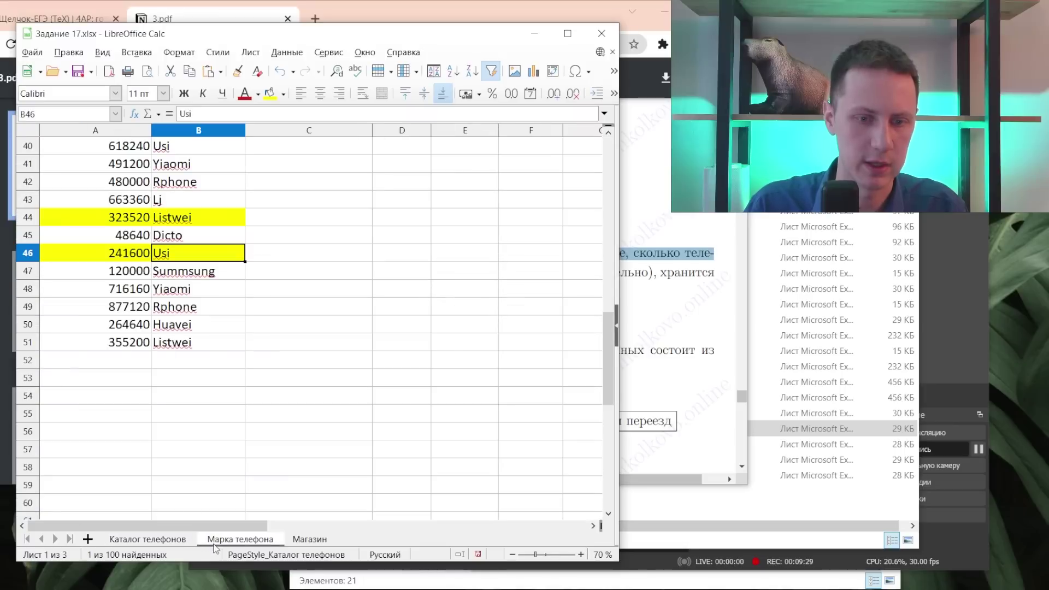
scroll(203, 297, up, 2)
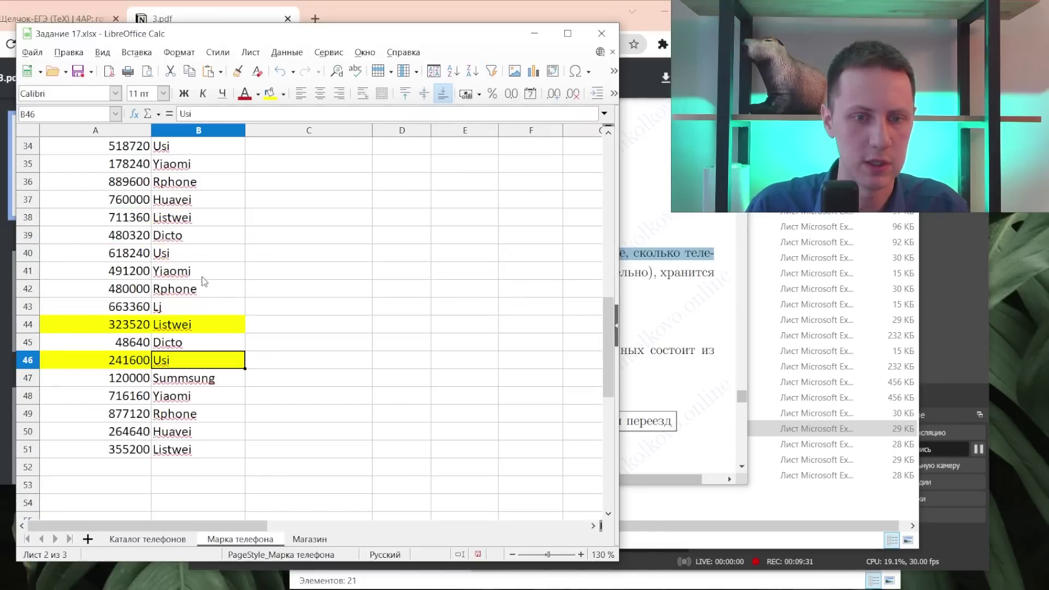
click(195, 256)
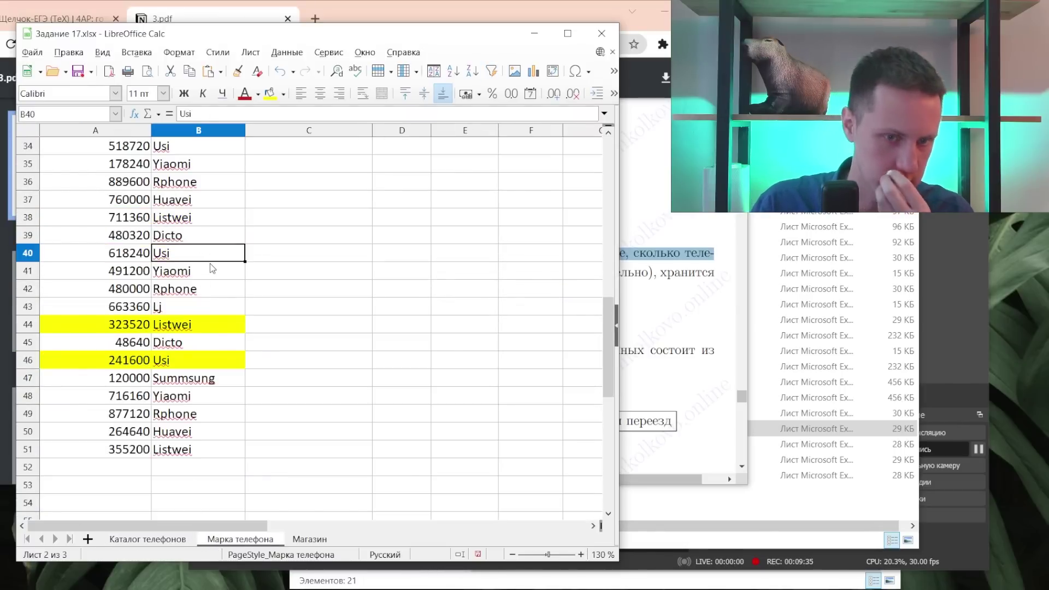
scroll(210, 264, up, 9)
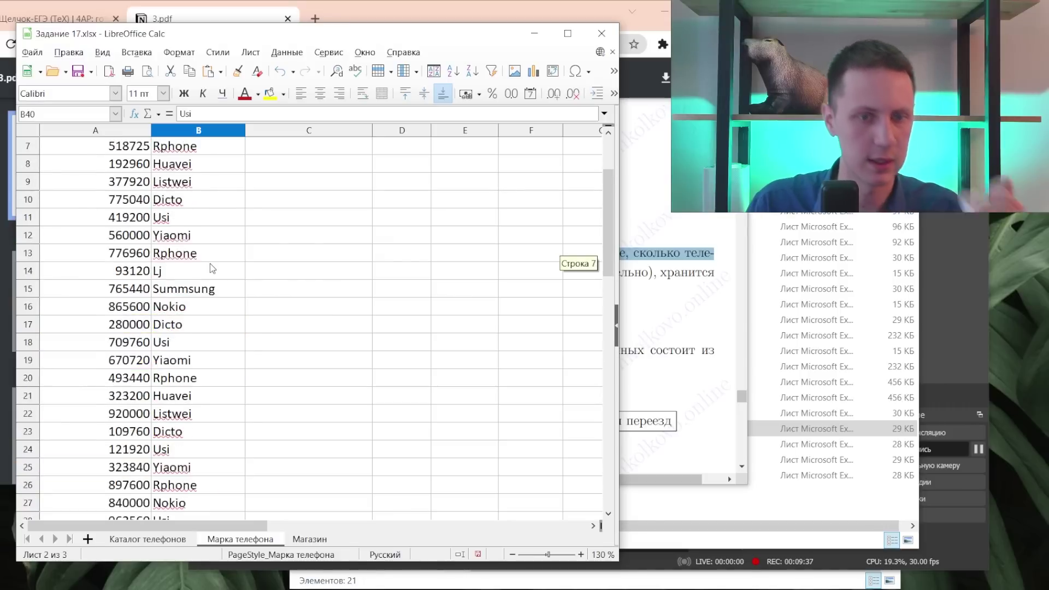
scroll(210, 263, up, 2)
click(209, 263)
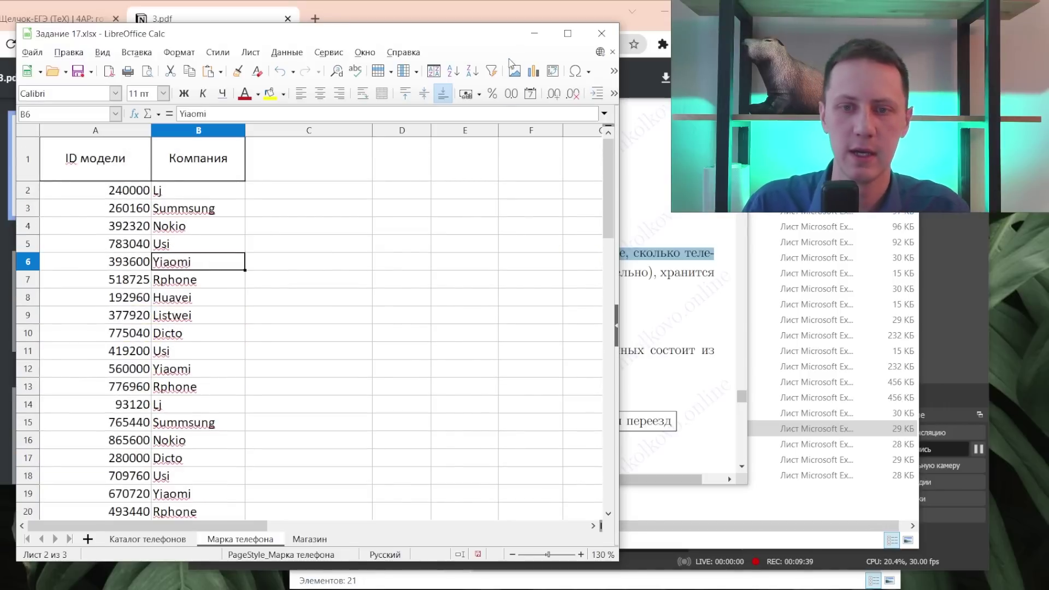
click(491, 79)
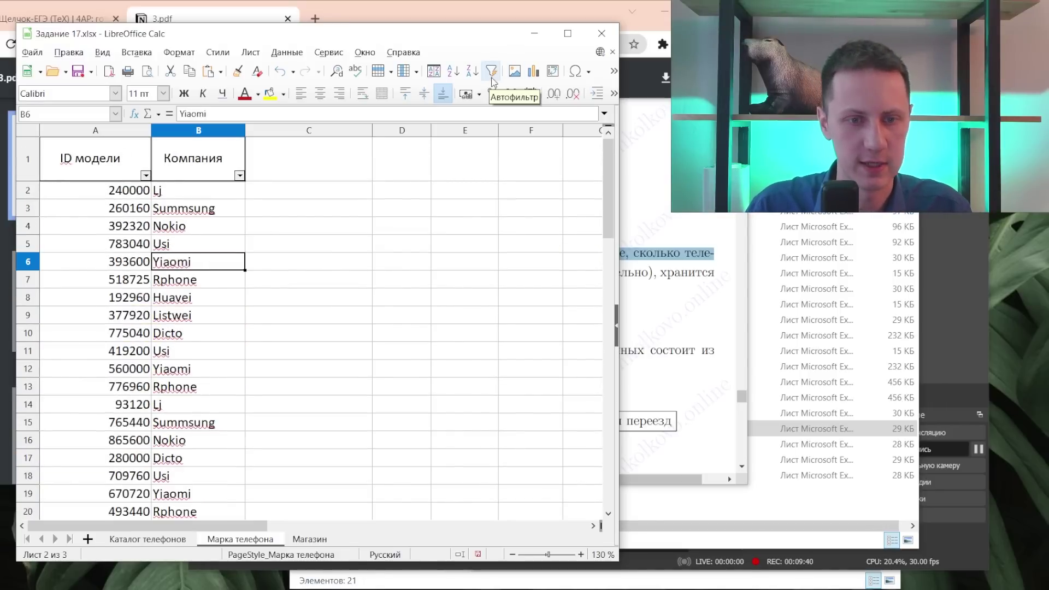
click(239, 176)
click(161, 304)
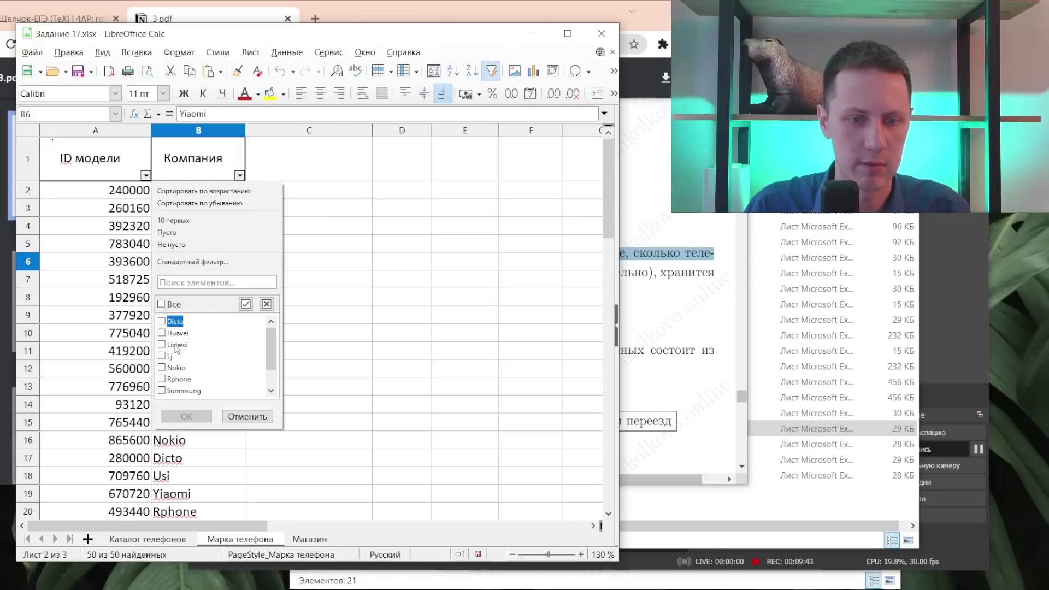
click(162, 344)
scroll(180, 355, down, 1)
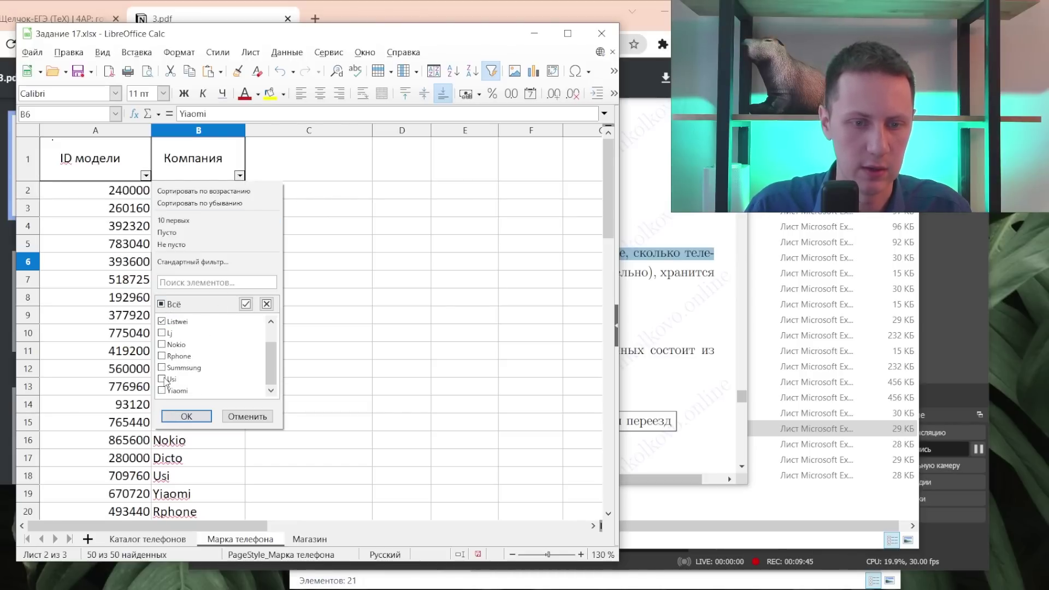
click(186, 416)
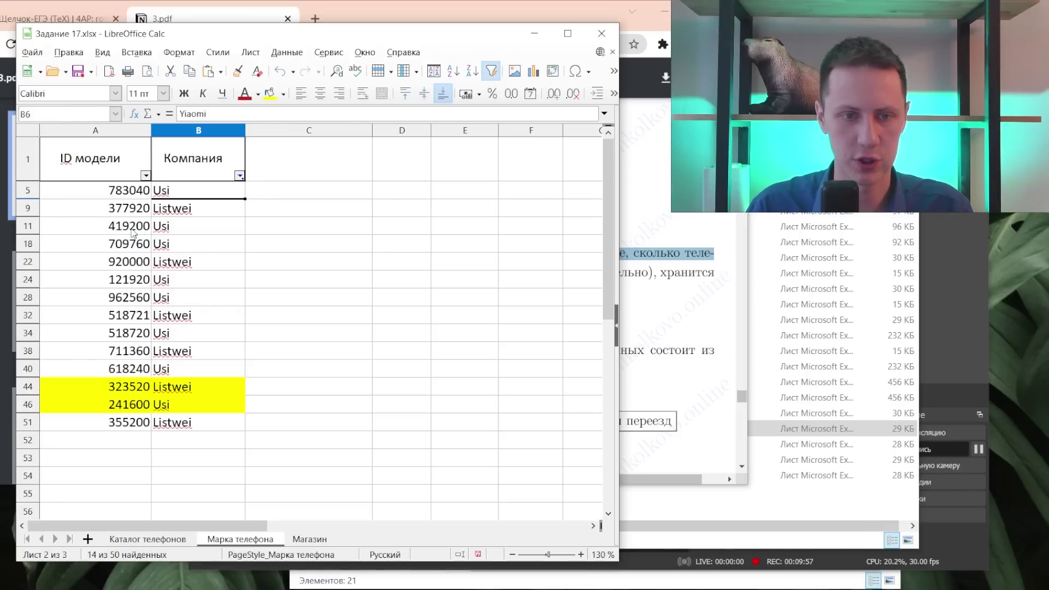
- Filter Каталог телефонов to the Listwei and Usi model IDs released in 2017 and 2018
drag(123, 190, 125, 425)
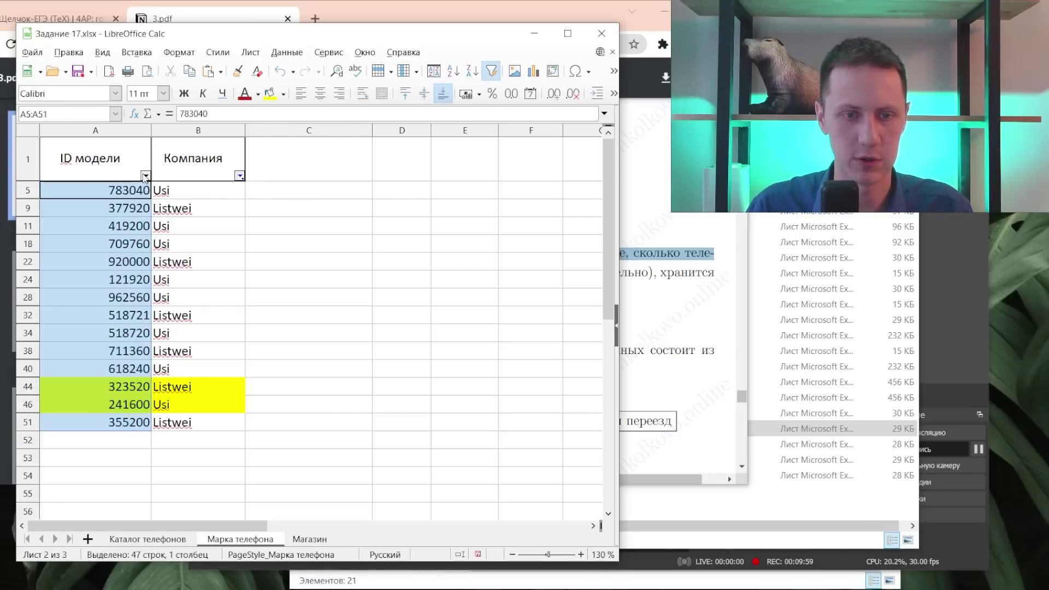
click(172, 540)
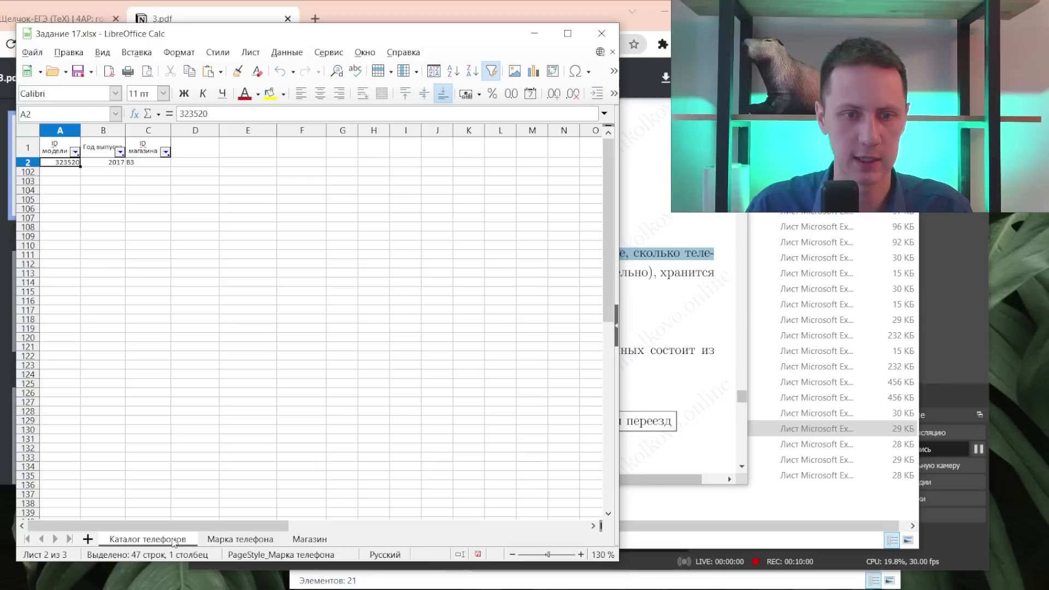
click(75, 152)
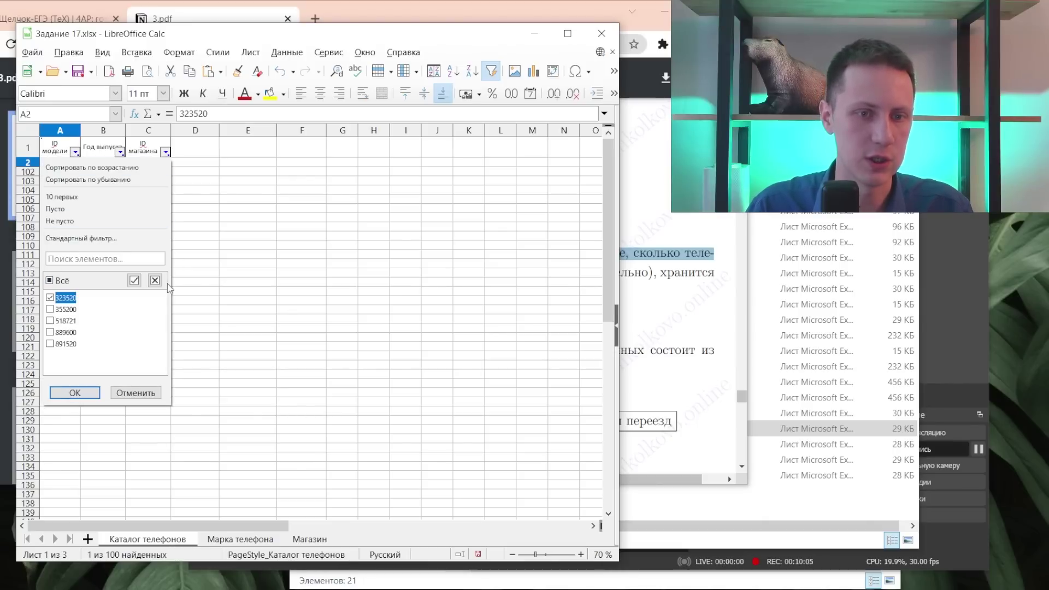
click(90, 397)
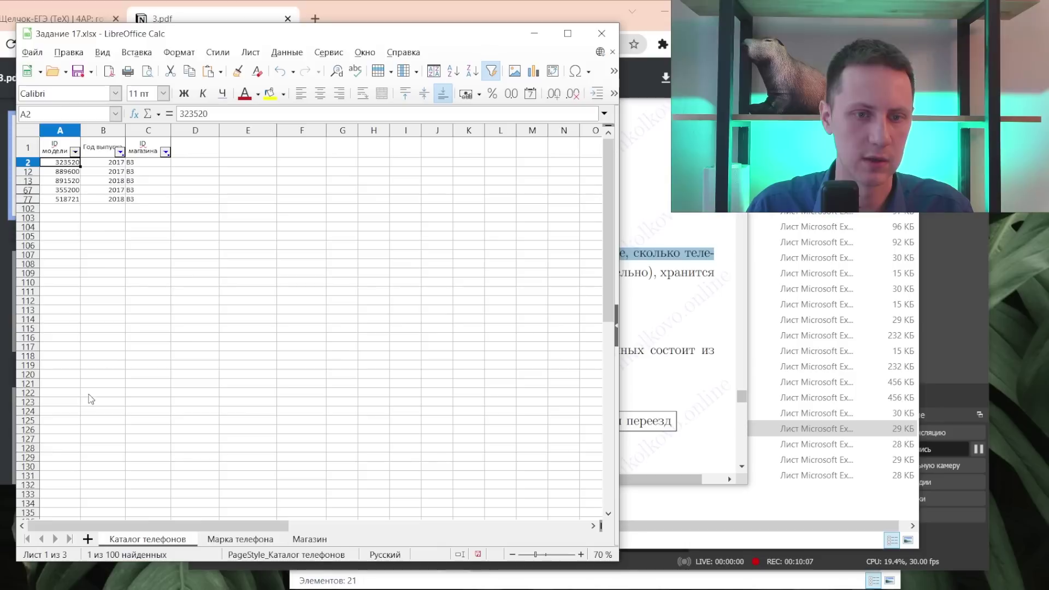
click(120, 153)
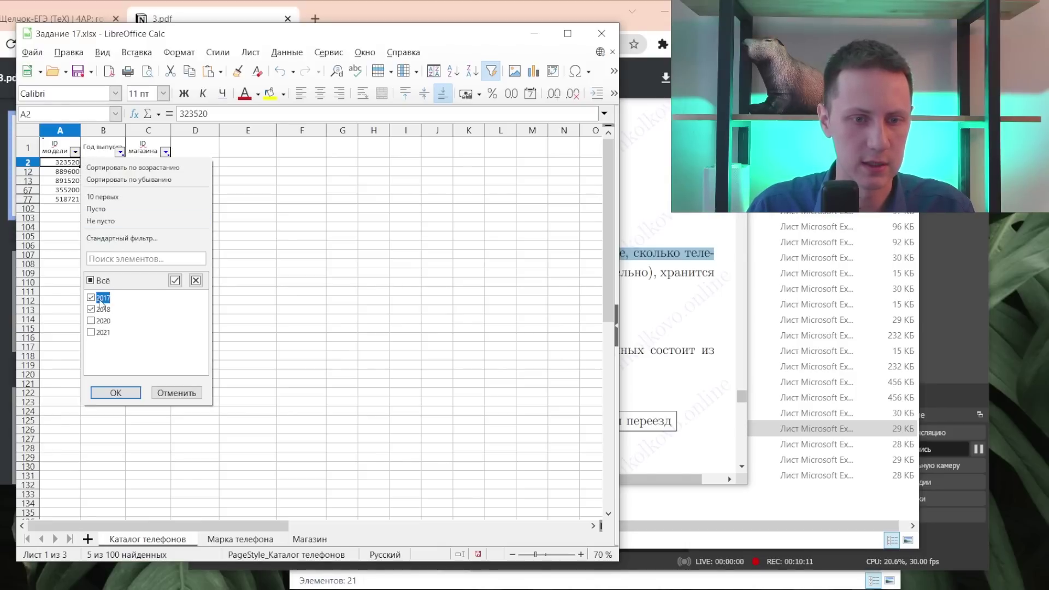
click(115, 391)
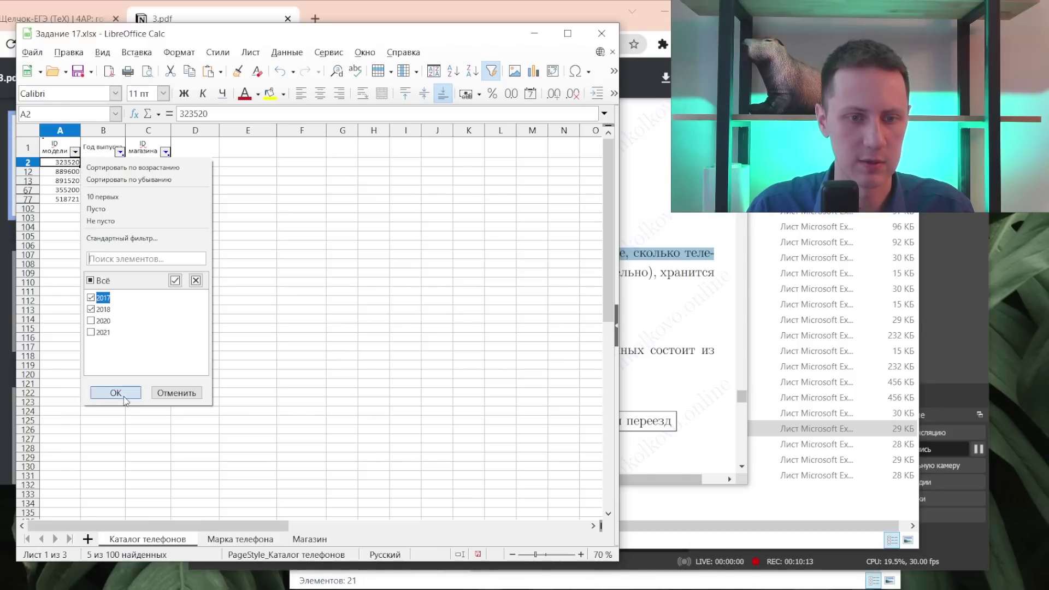
- Check store IDs on the Магазин sheet and review the store ID filter, leaving it unchanged
click(166, 152)
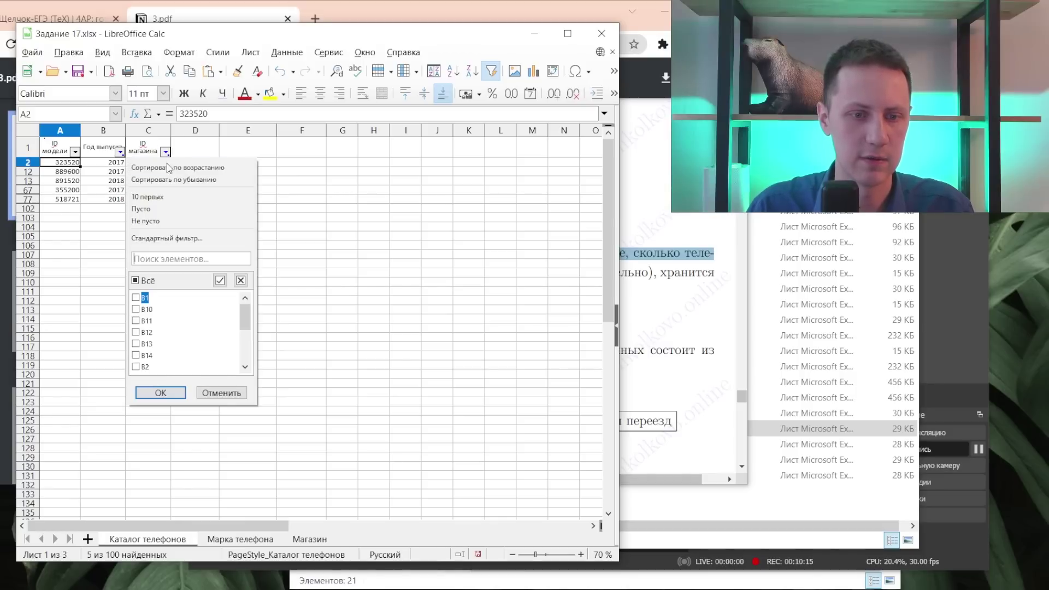
click(292, 540)
click(292, 540)
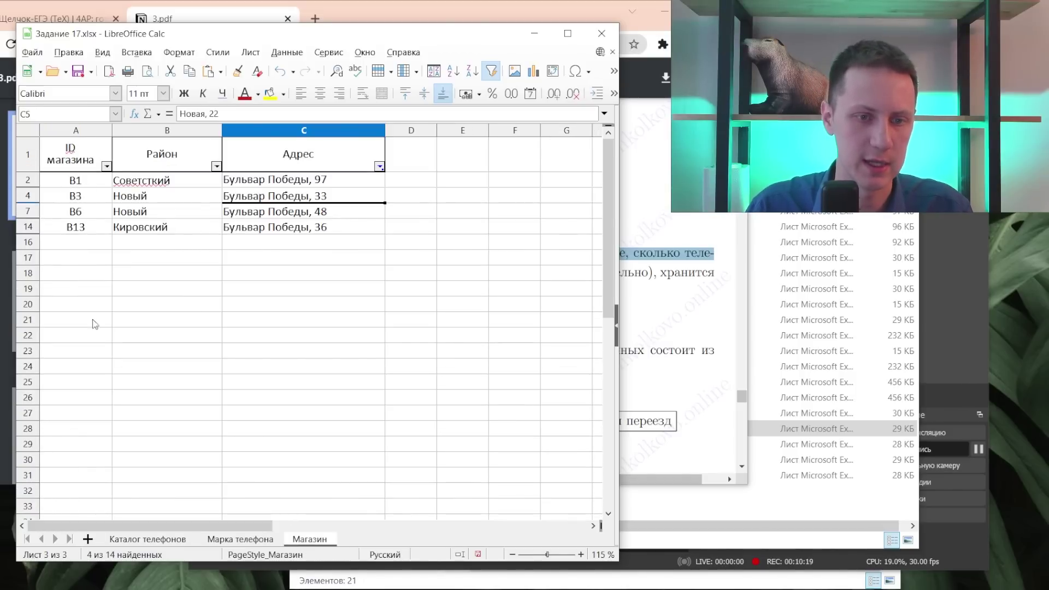
click(117, 539)
click(166, 152)
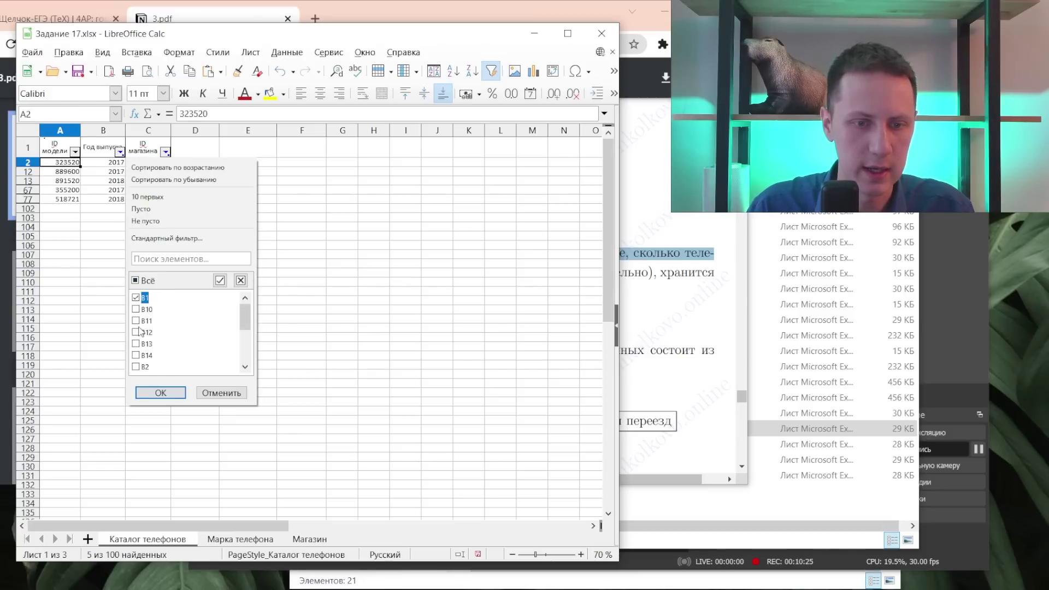
scroll(141, 331, down, 1)
scroll(143, 348, down, 1)
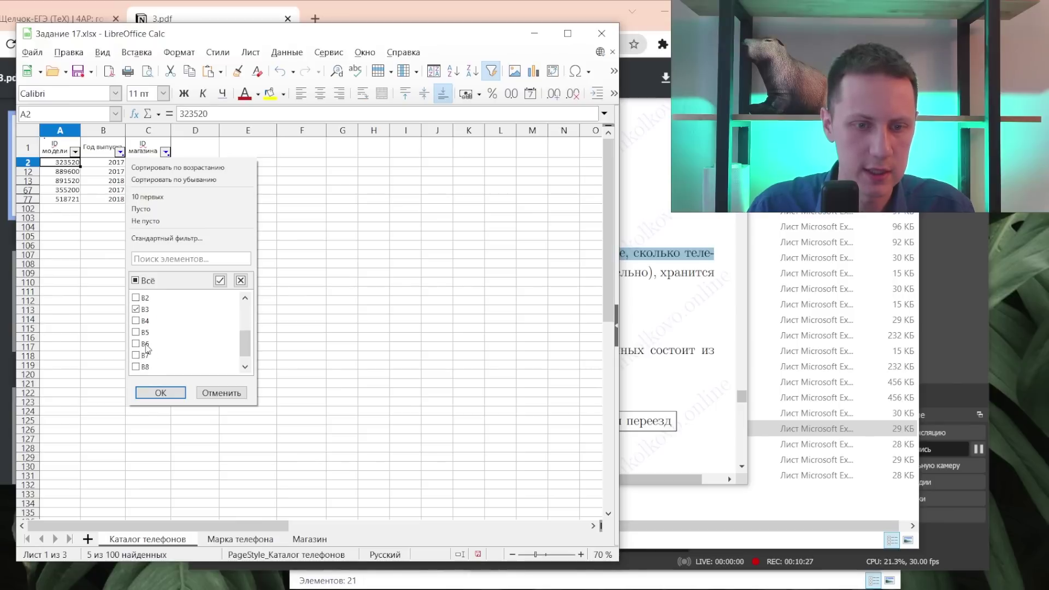
scroll(145, 351, down, 1)
scroll(160, 350, up, 2)
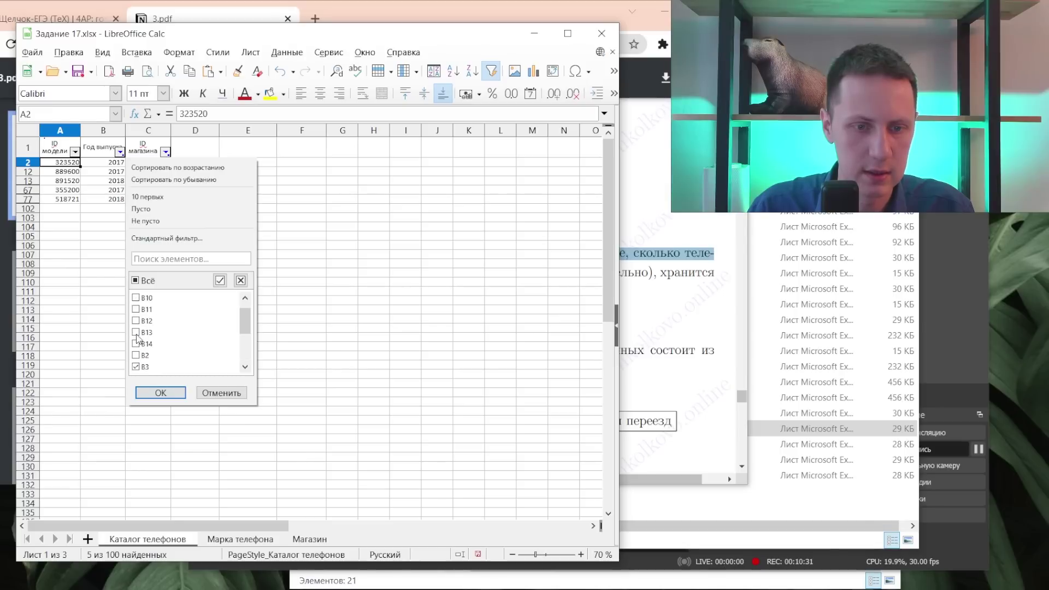
click(221, 392)
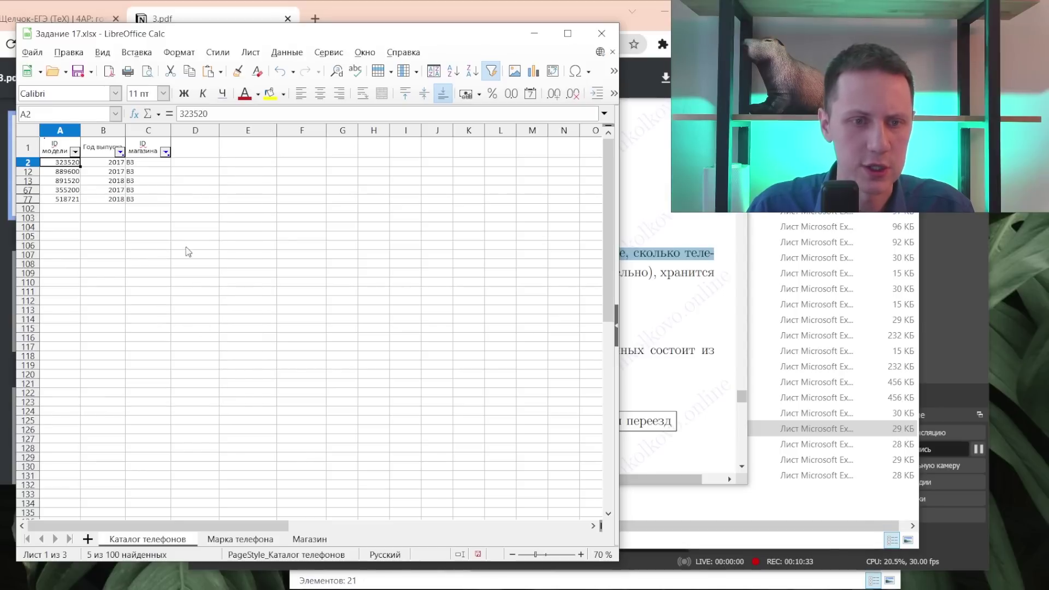
- Reset the AutoFilter and filter ID магазина to stores B1, B3, B6 and B13
click(490, 71)
click(148, 171)
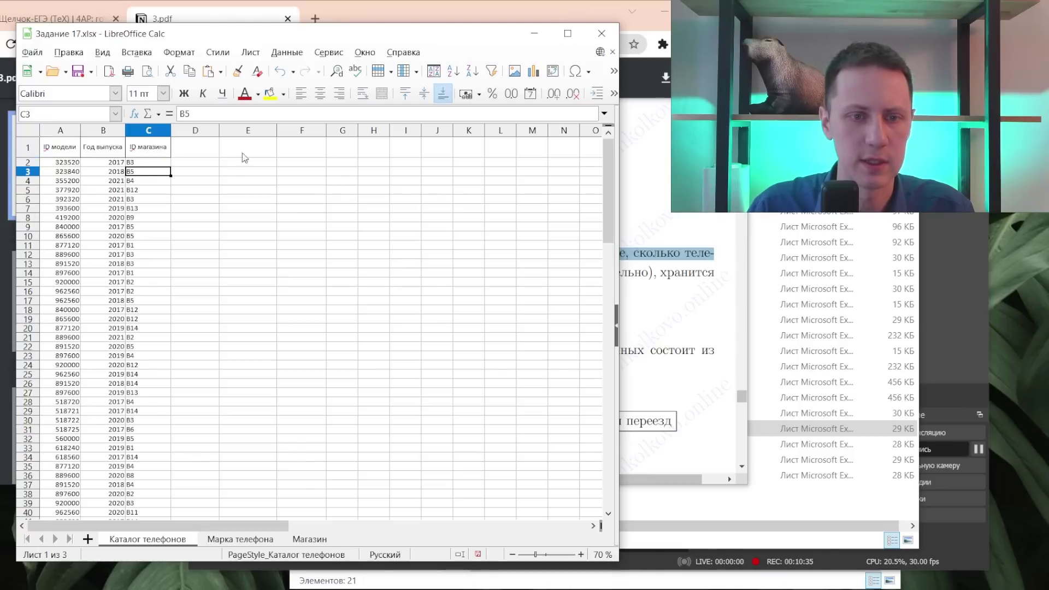
click(490, 71)
click(165, 151)
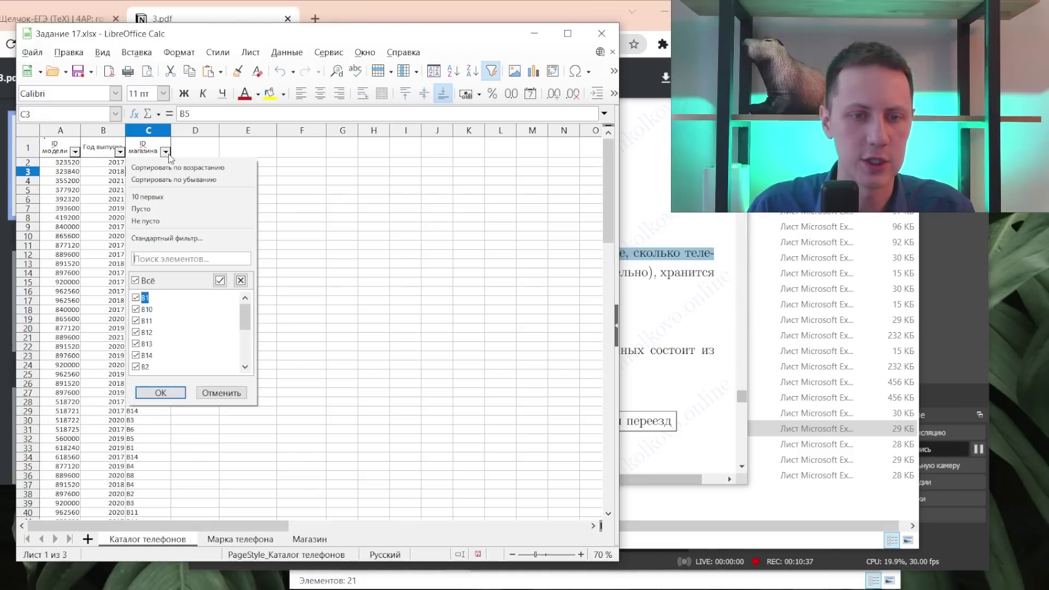
click(136, 280)
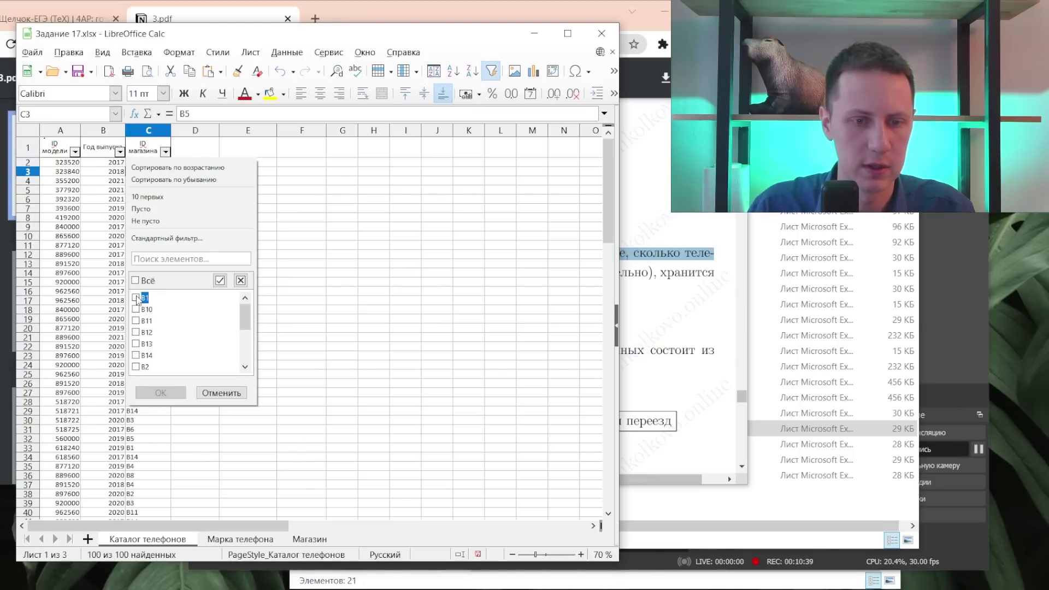
click(135, 297)
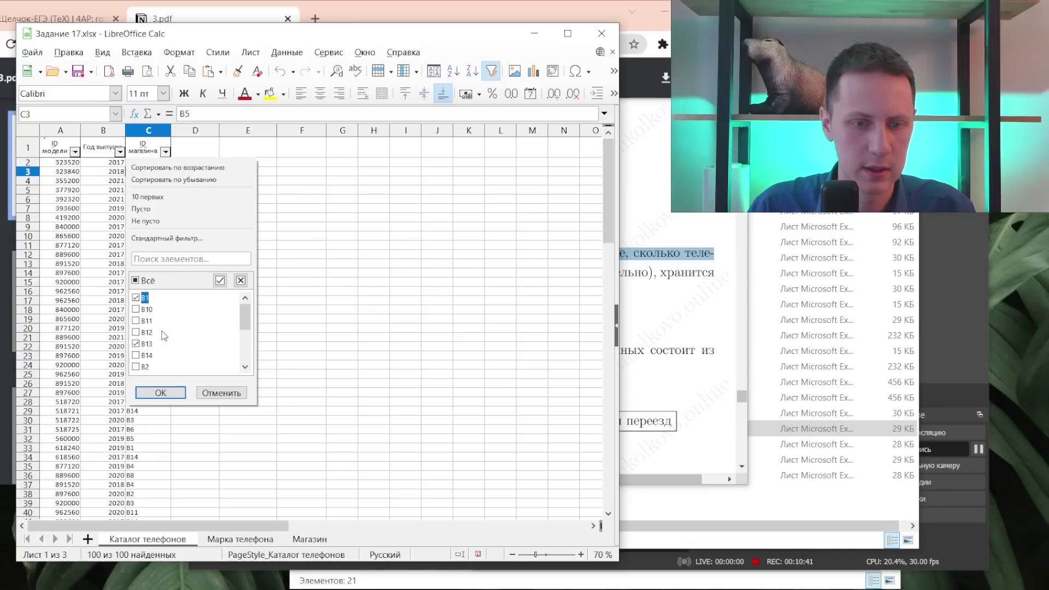
scroll(164, 336, down, 1)
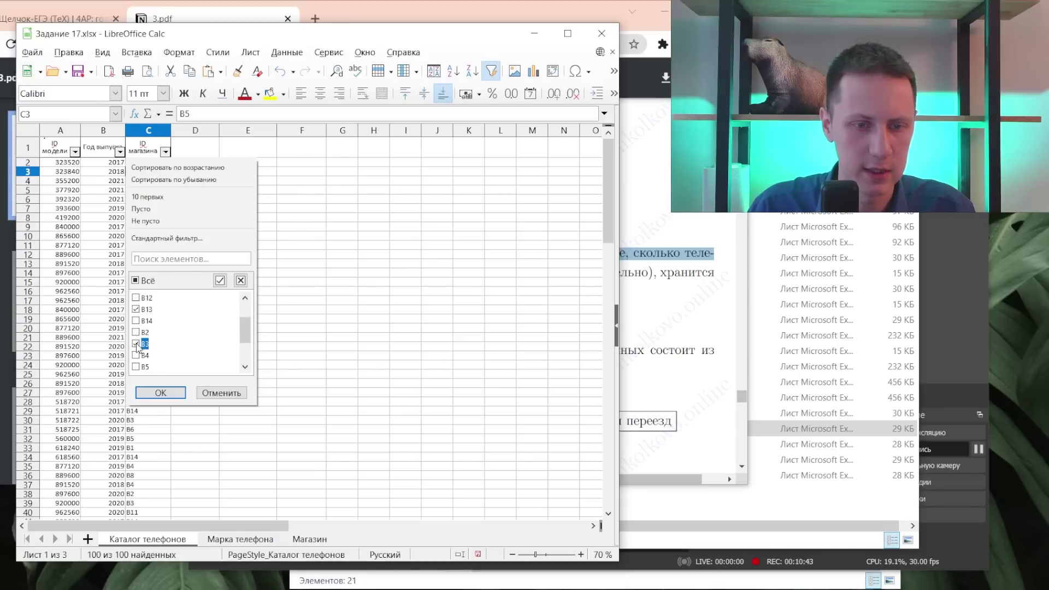
scroll(137, 348, down, 1)
click(157, 392)
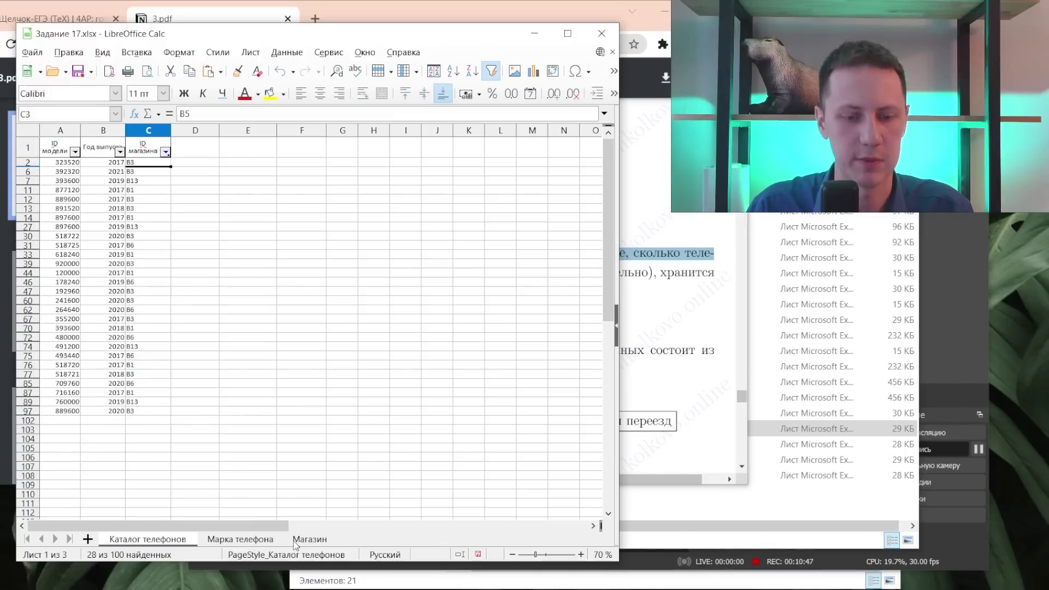
- After rereading the task PDF, limit Год выпуска to 2017, 2018 and 2019
key(alt+Tab)
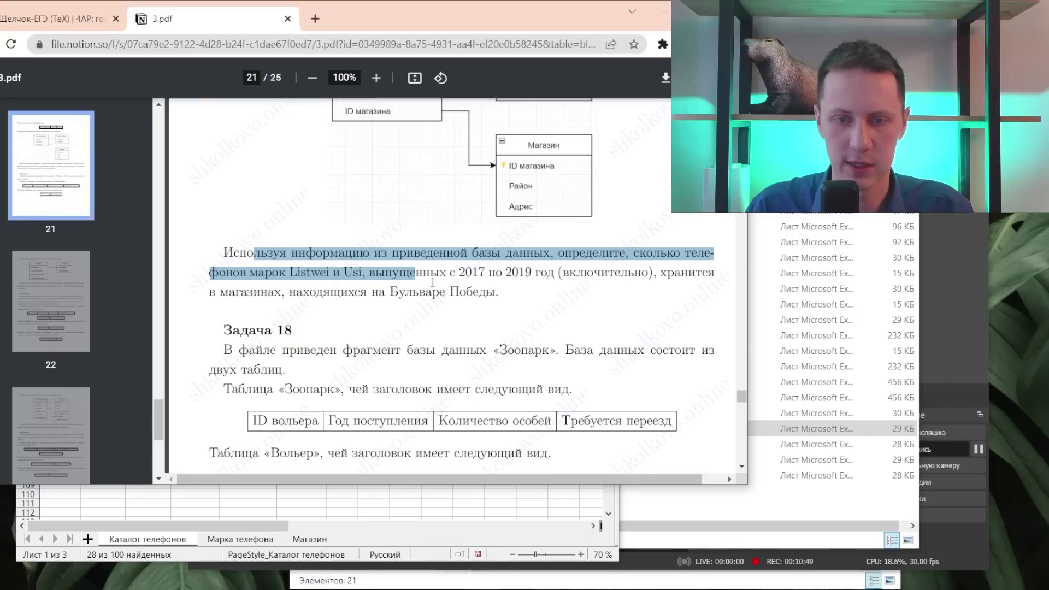
key(alt+Tab)
click(119, 152)
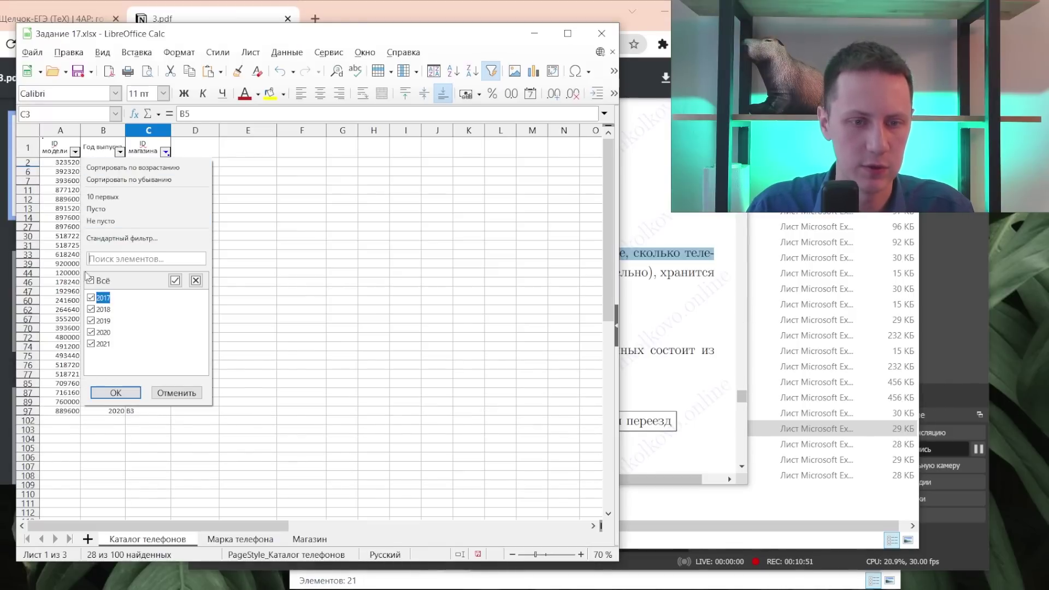
click(90, 280)
click(91, 299)
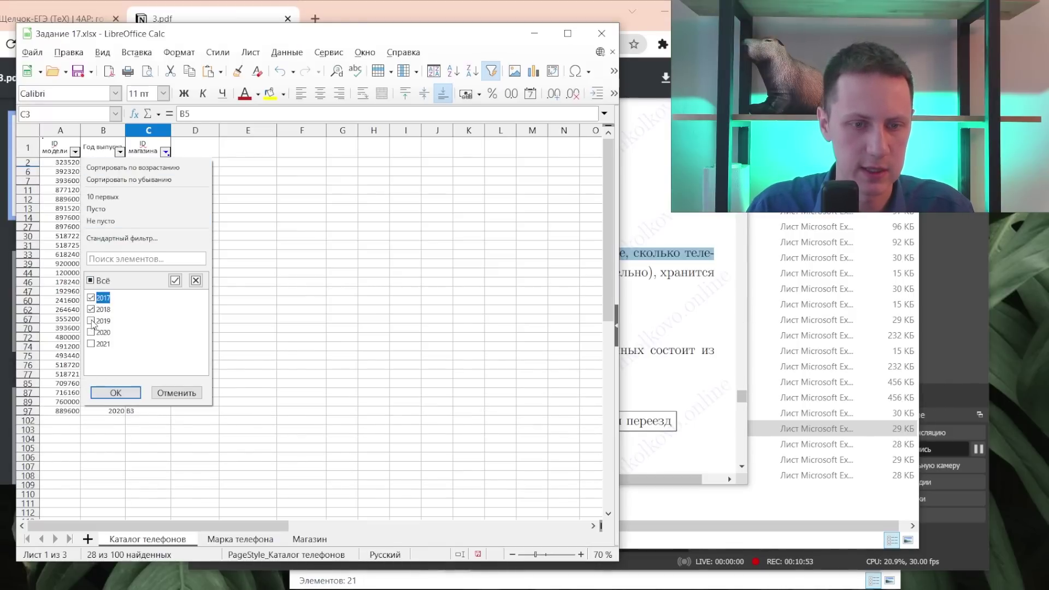
click(91, 321)
click(117, 393)
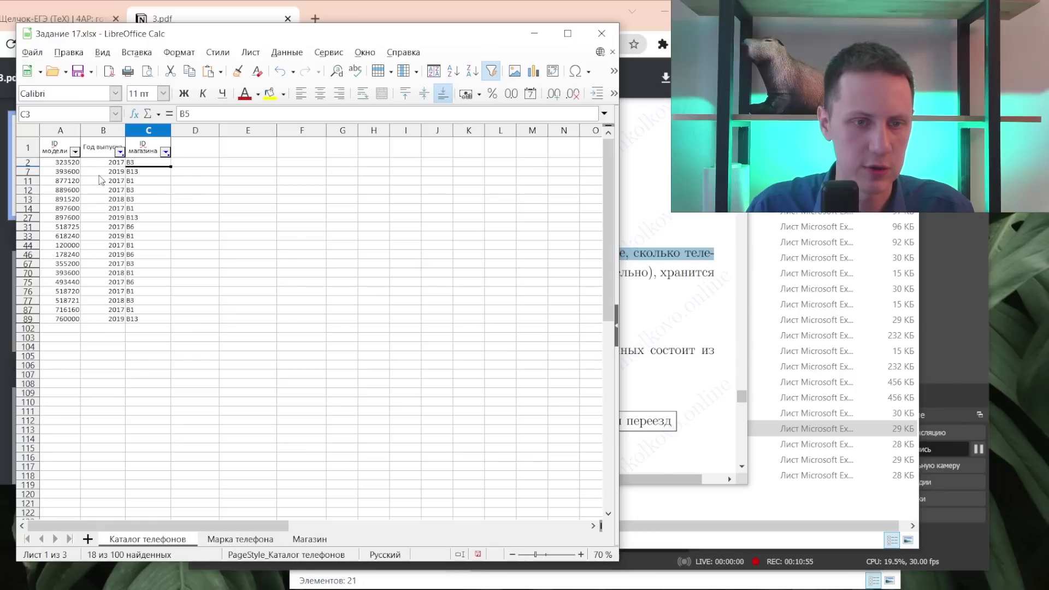
- Compare with the Марка телефона sheet and inspect the ID модели filter list, discarding changes
click(240, 541)
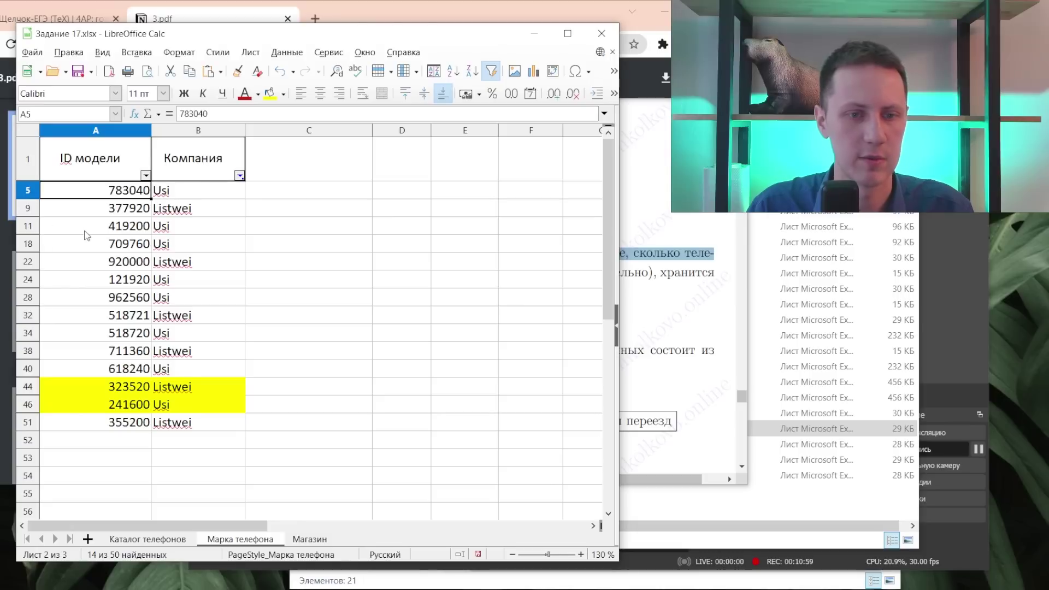
click(172, 538)
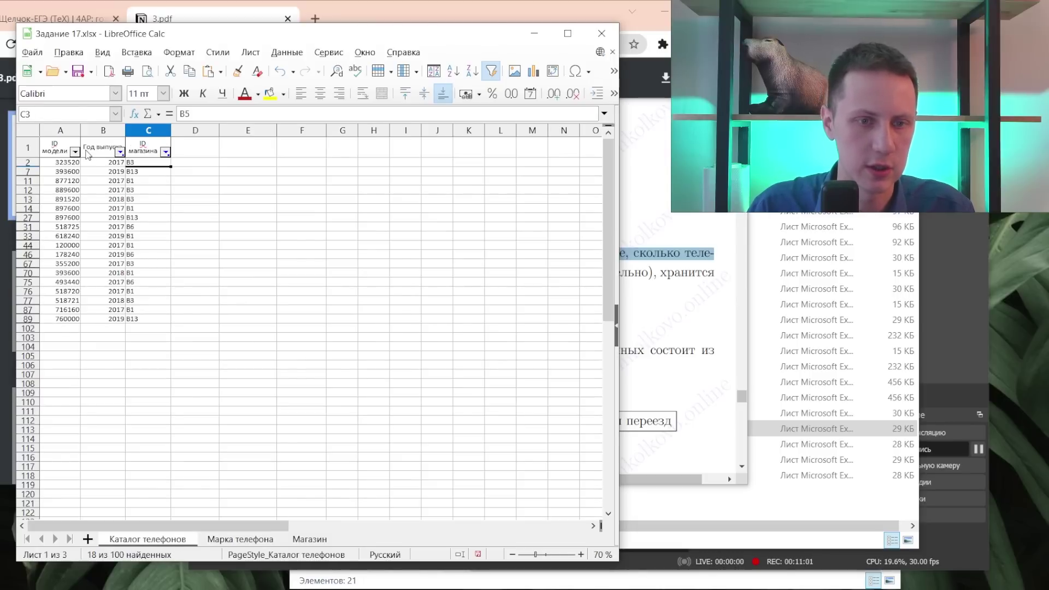
click(75, 152)
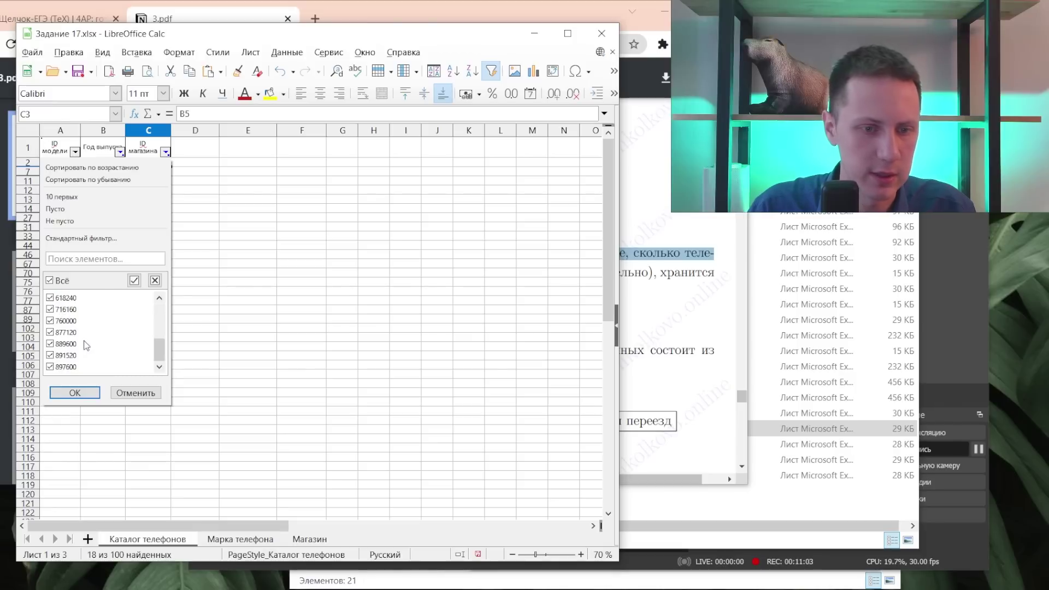
scroll(61, 342, down, 5)
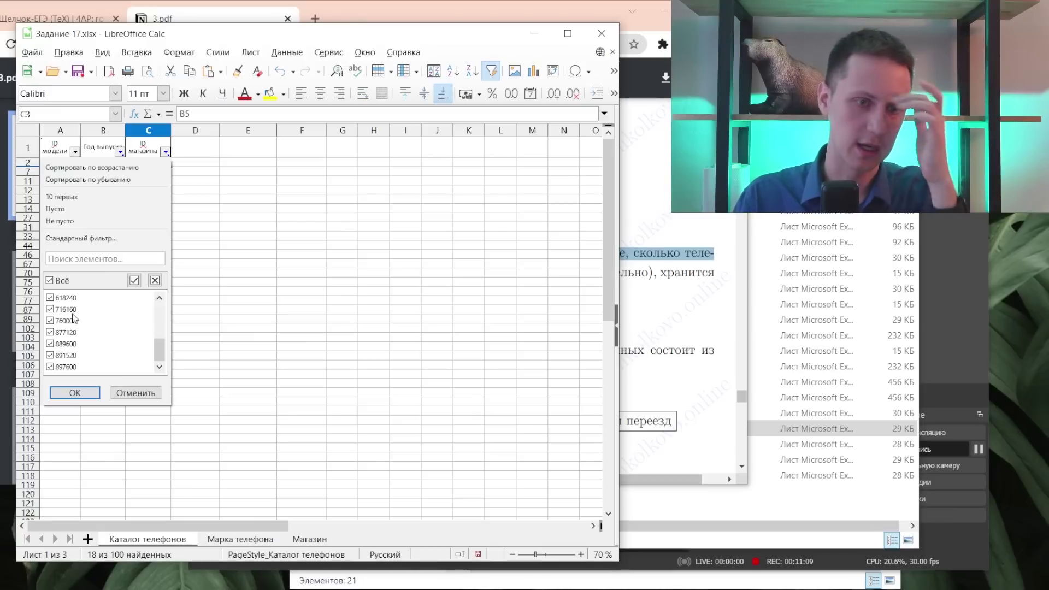
click(50, 280)
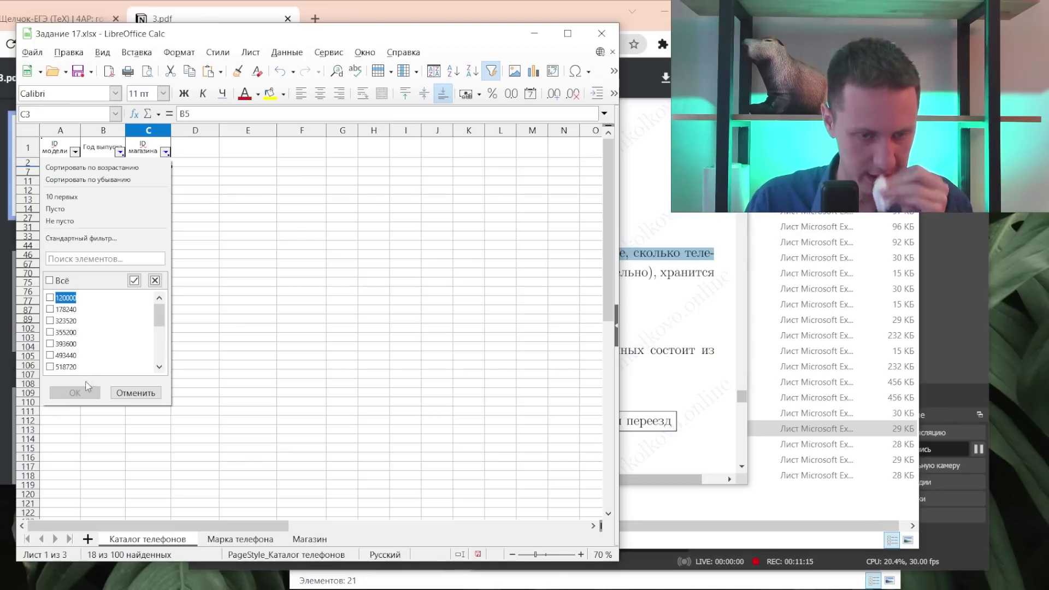
click(135, 393)
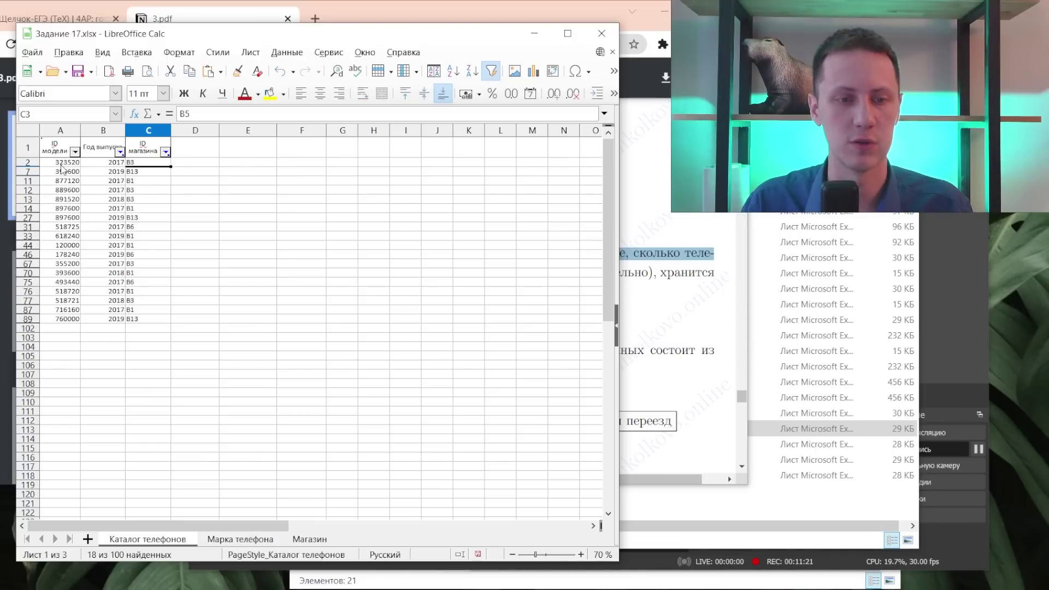
- Look up model 323520 in the ID модели filter list, leaving it unchanged
click(62, 164)
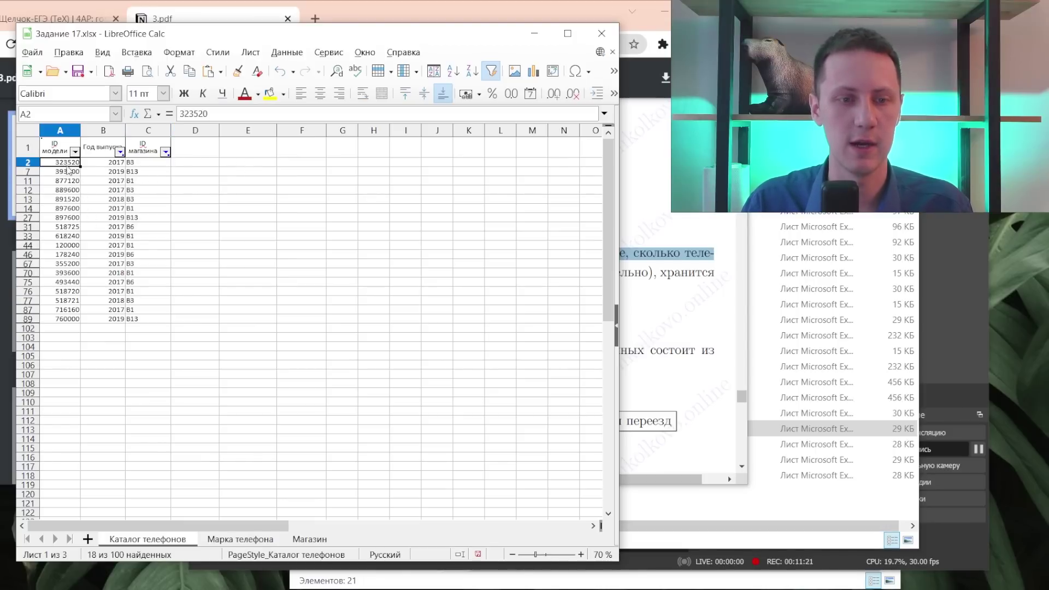
click(239, 539)
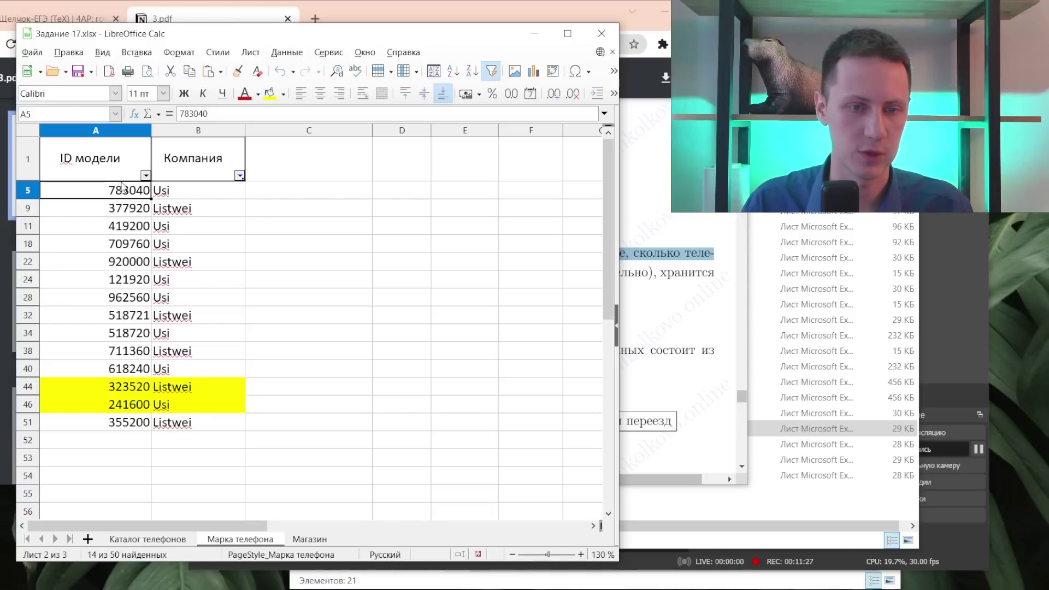
click(140, 540)
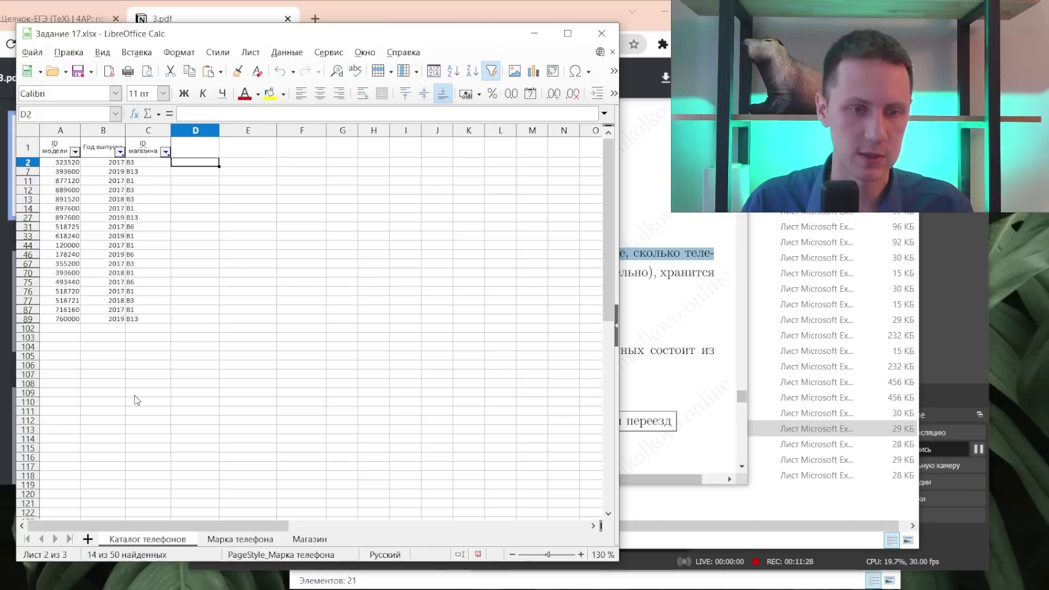
click(75, 153)
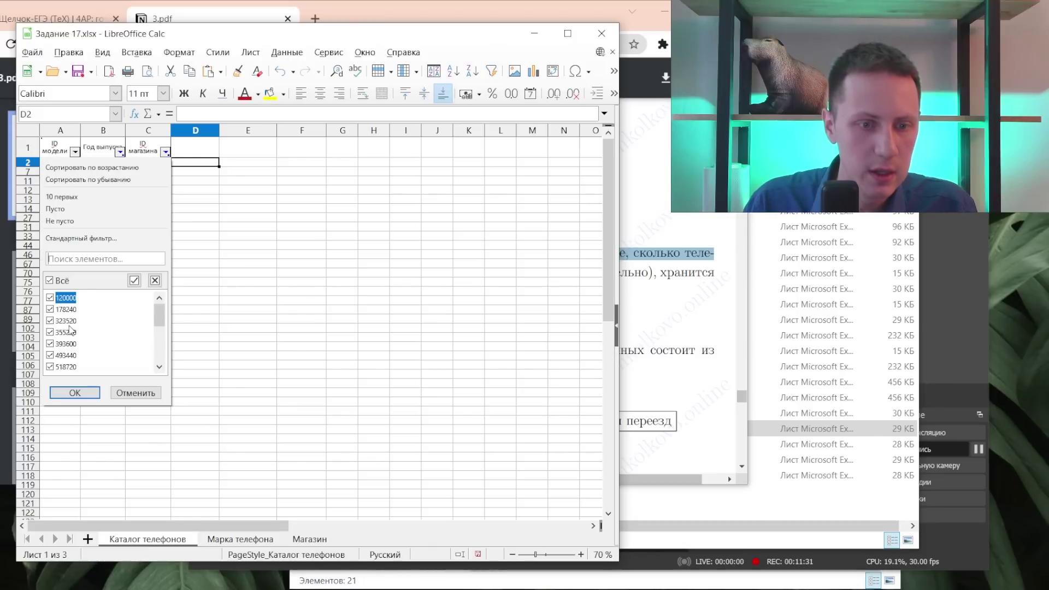
scroll(72, 345, down, 2)
scroll(63, 371, down, 1)
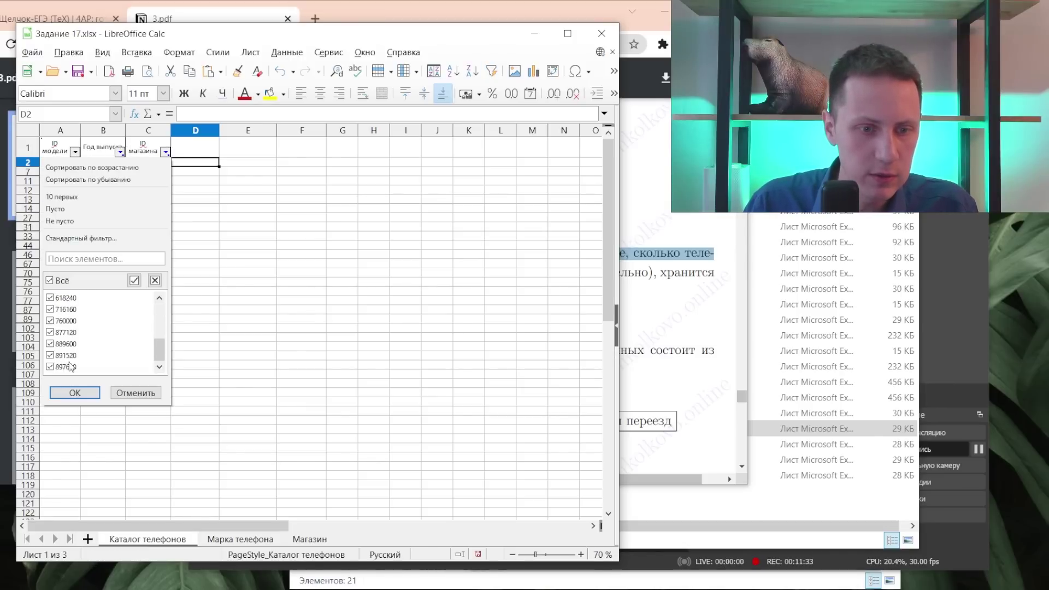
click(130, 393)
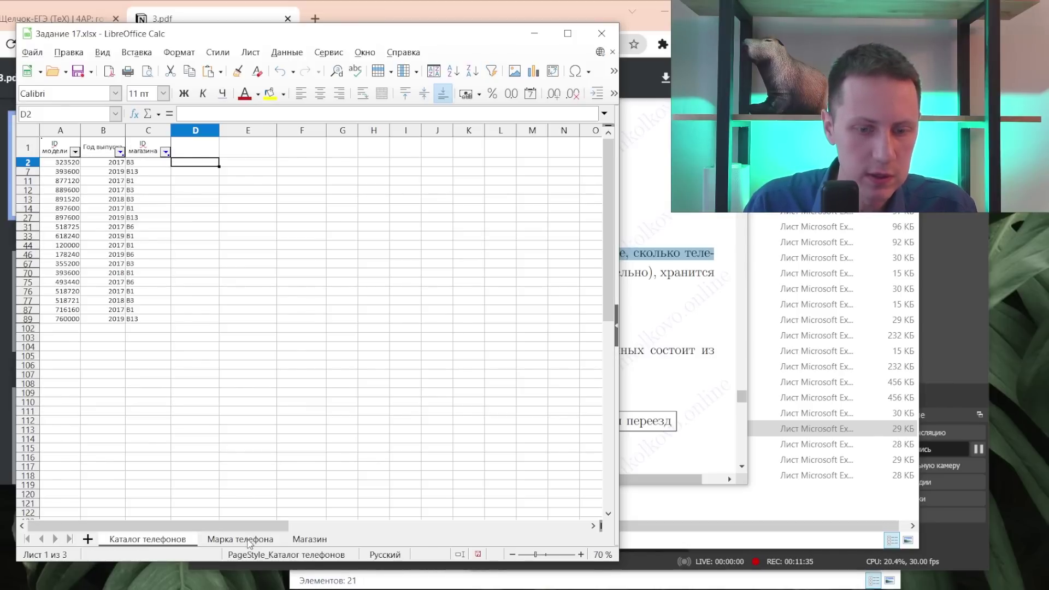
click(229, 540)
click(156, 540)
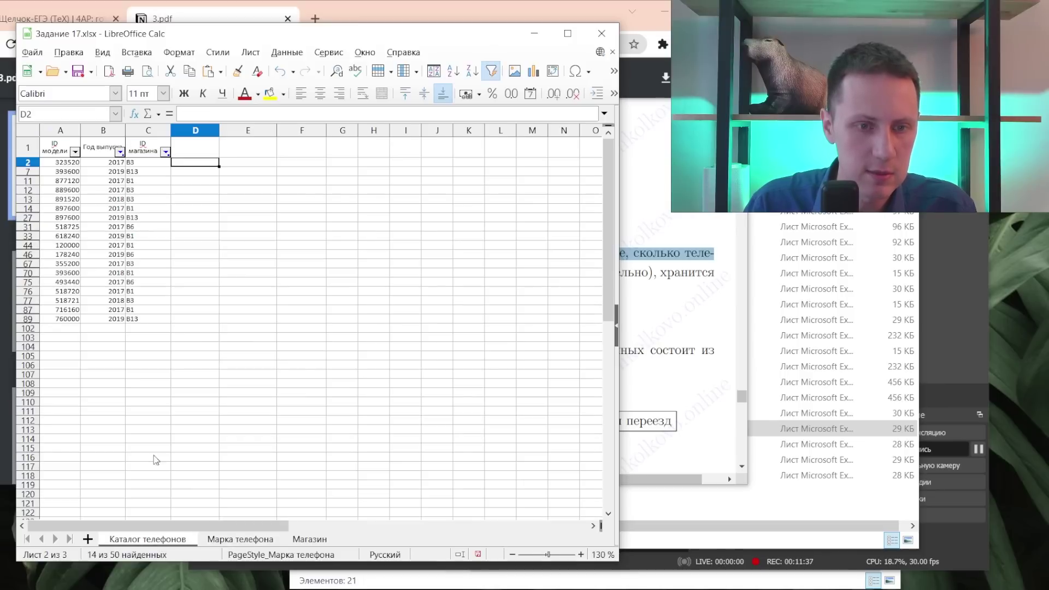
click(75, 152)
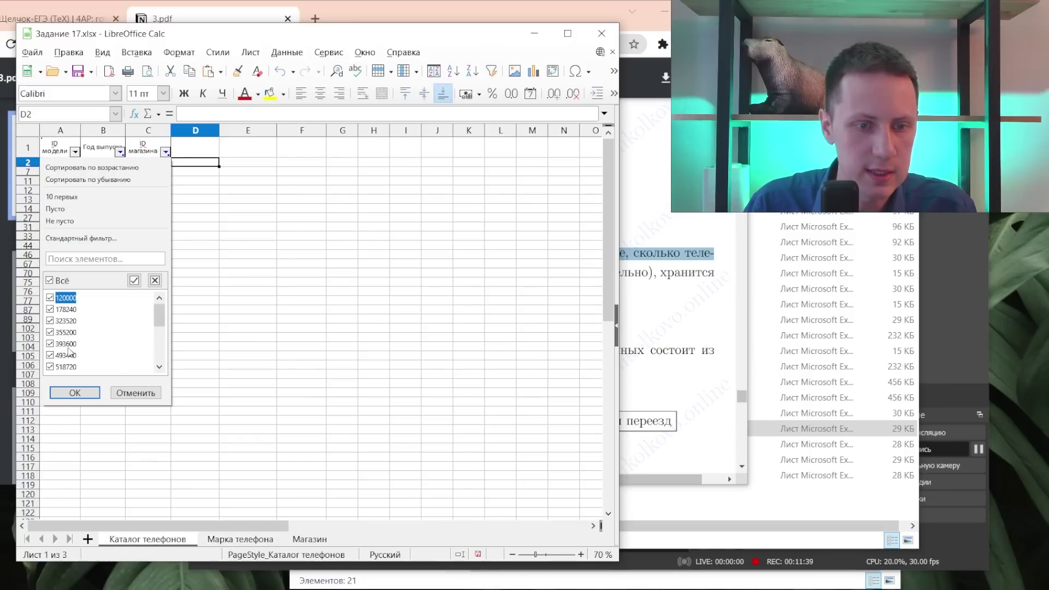
click(241, 539)
- Check model 419200 and the next brand-sheet ID against the ID модели filter values
click(240, 539)
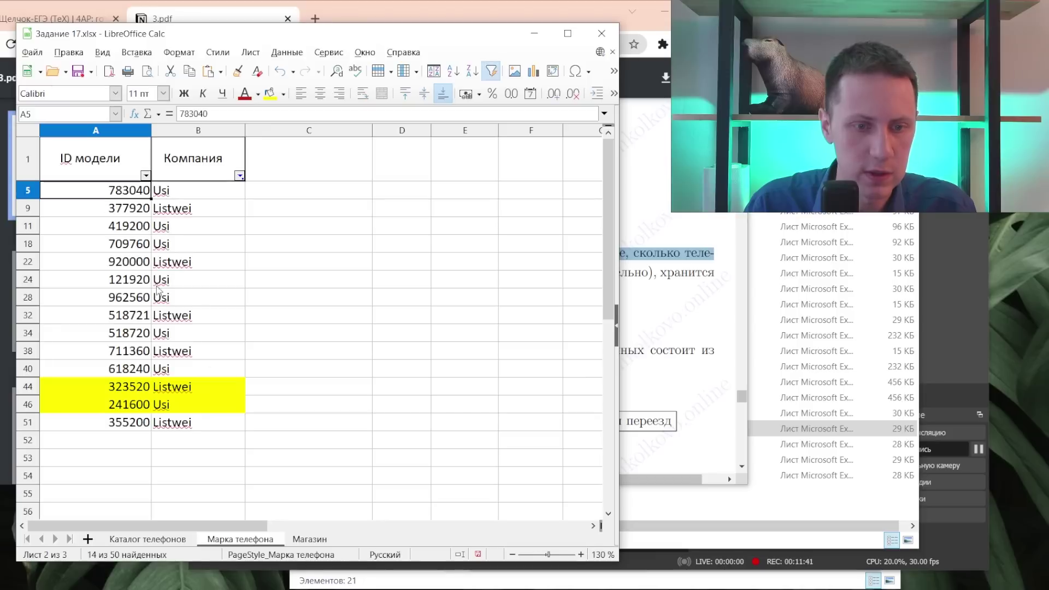
click(113, 228)
click(148, 539)
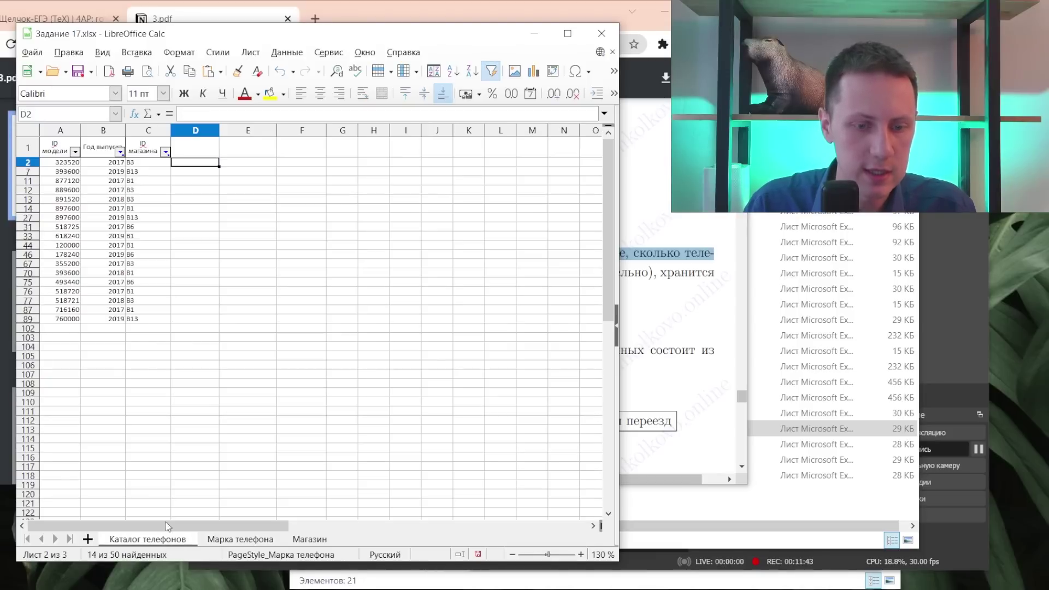
click(76, 153)
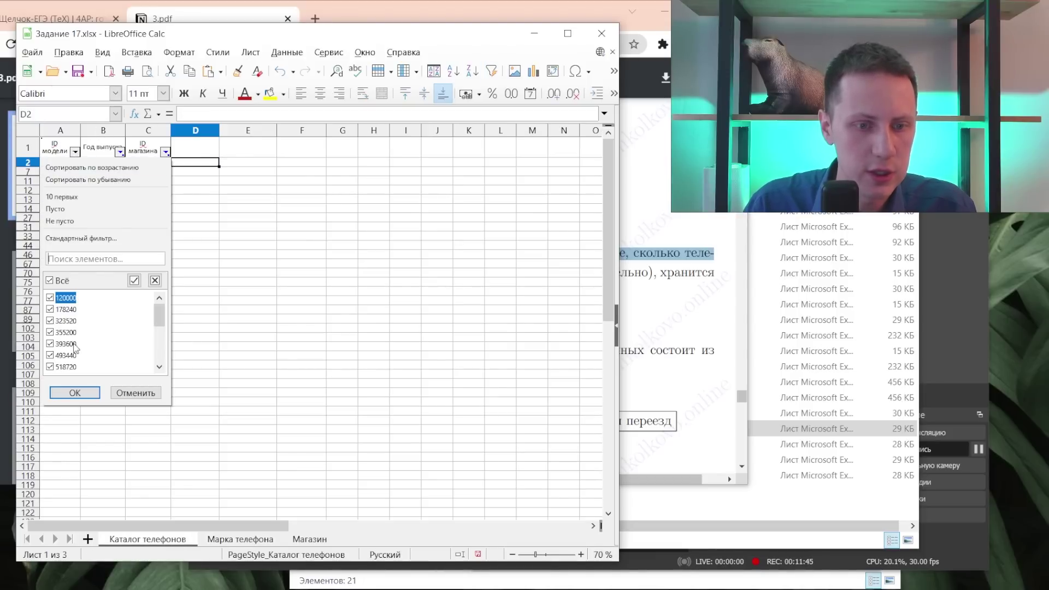
click(74, 393)
click(241, 539)
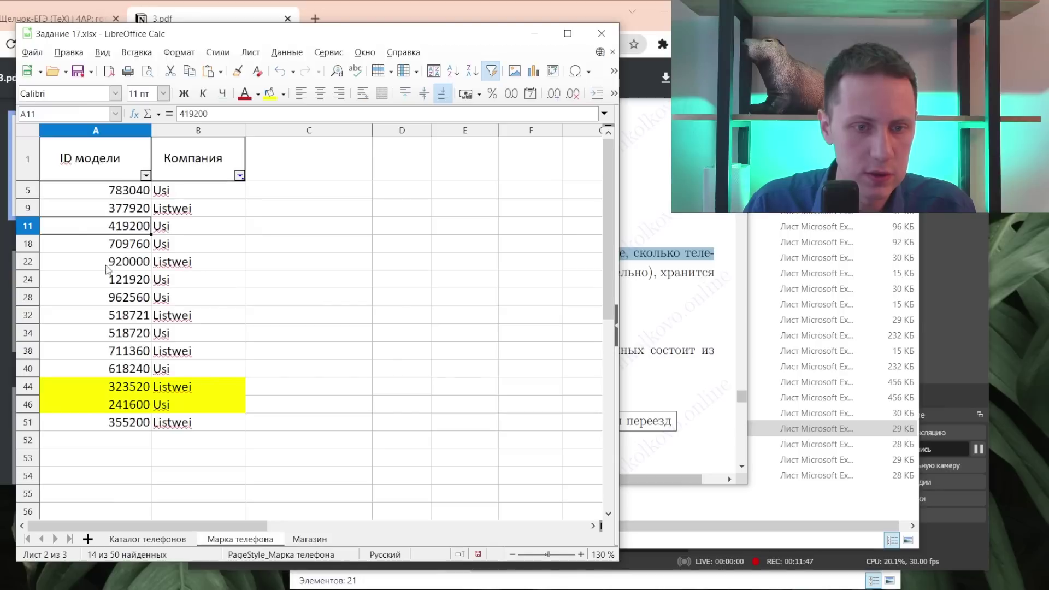
click(120, 244)
click(148, 539)
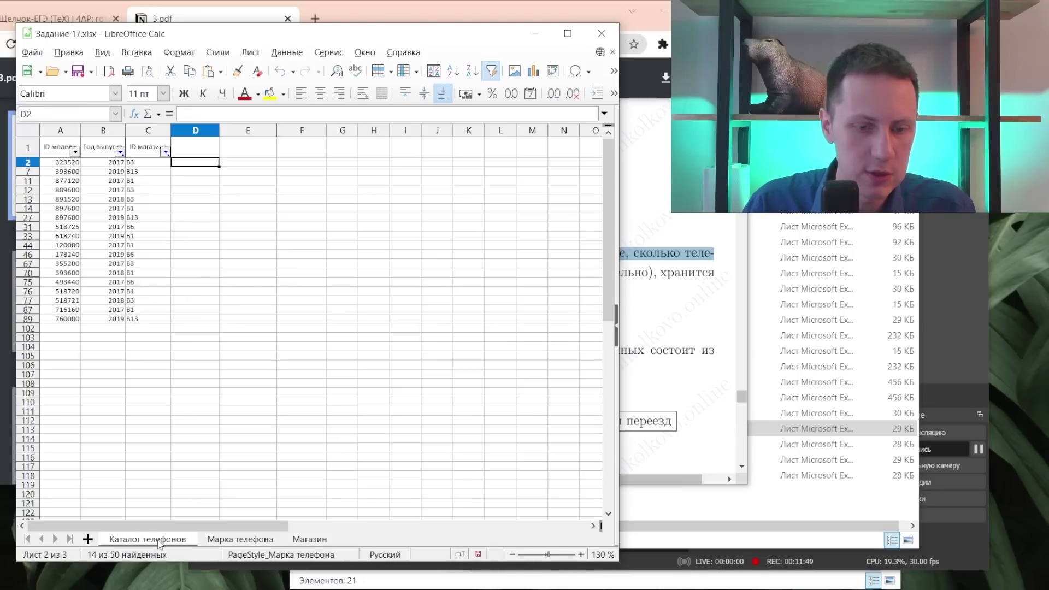
click(75, 151)
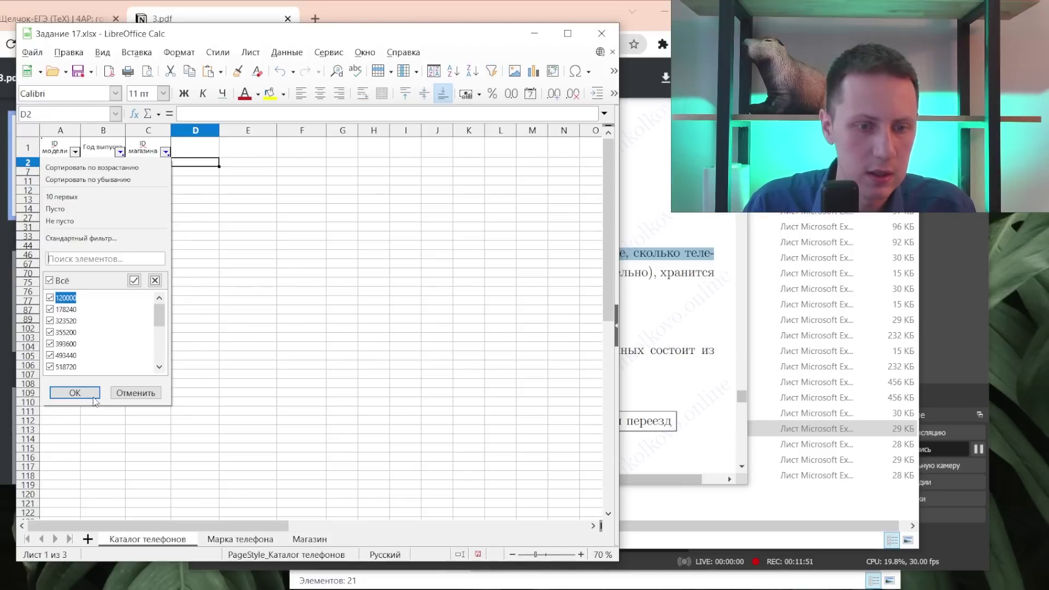
scroll(91, 369, down, 1)
scroll(91, 369, down, 1)
scroll(84, 366, down, 1)
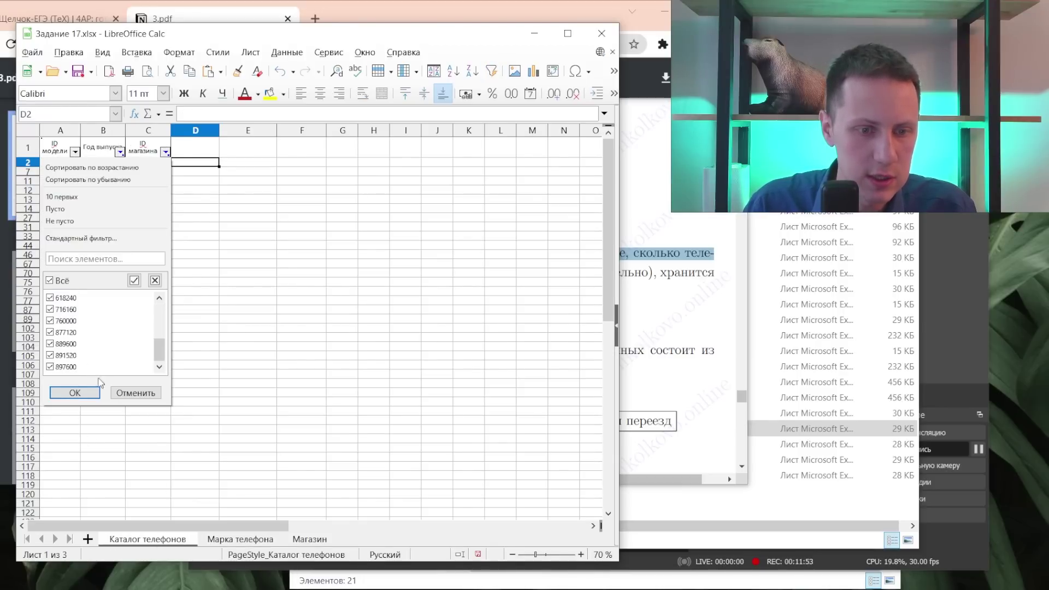
click(118, 393)
- Check model 920000 against the ID модели filter list without applying changes
click(240, 539)
click(106, 263)
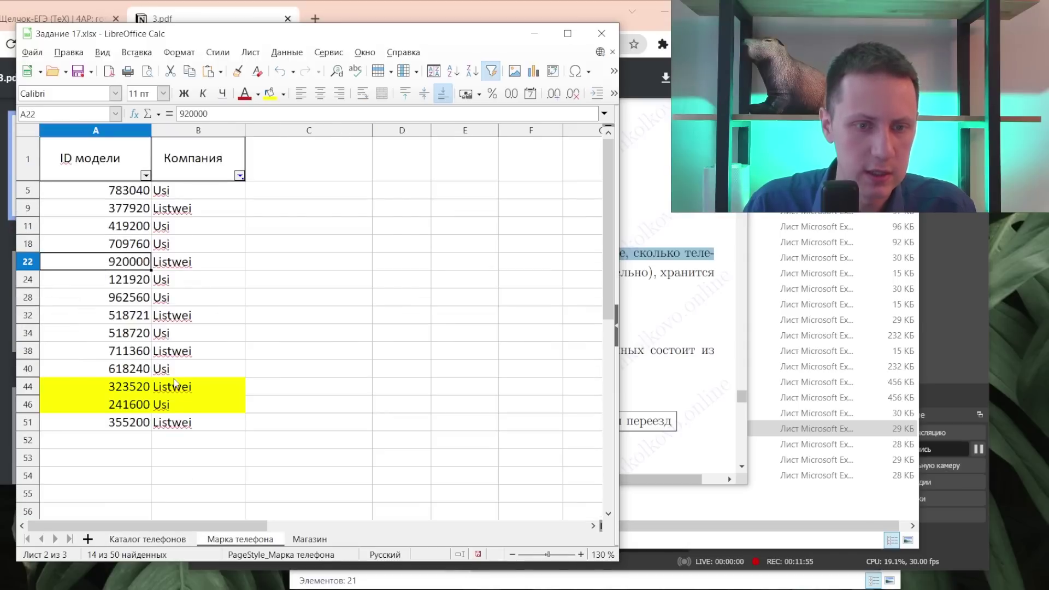
click(147, 539)
click(75, 151)
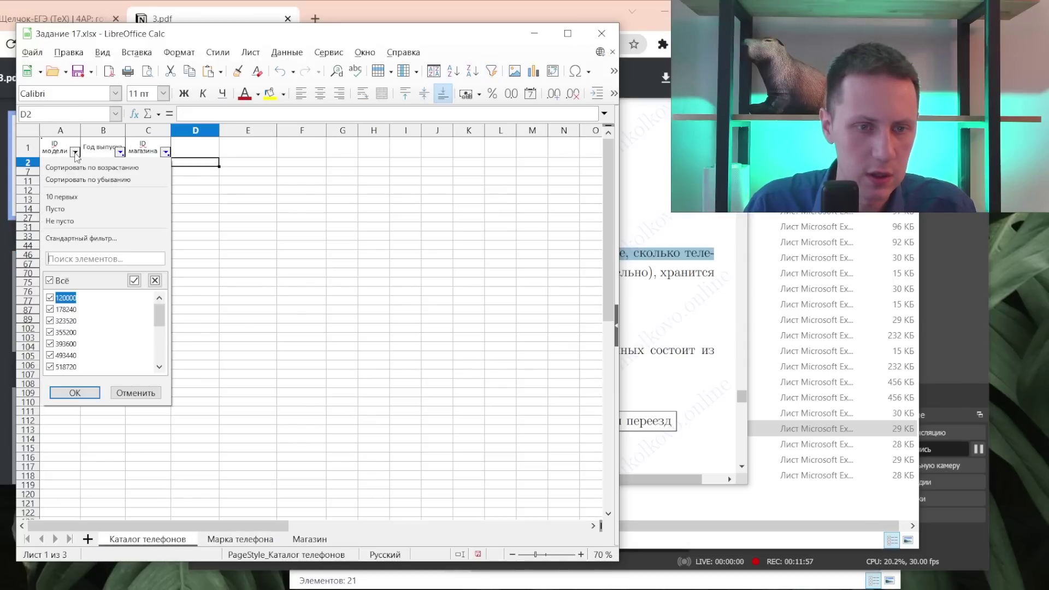
scroll(66, 355, down, 2)
key(Escape)
click(240, 539)
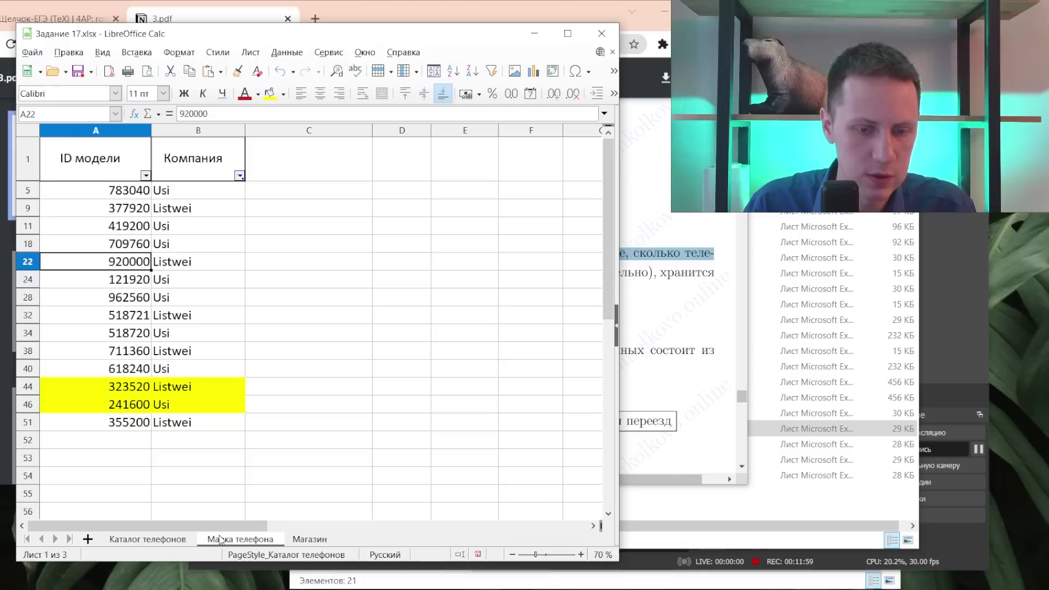
click(147, 539)
click(75, 152)
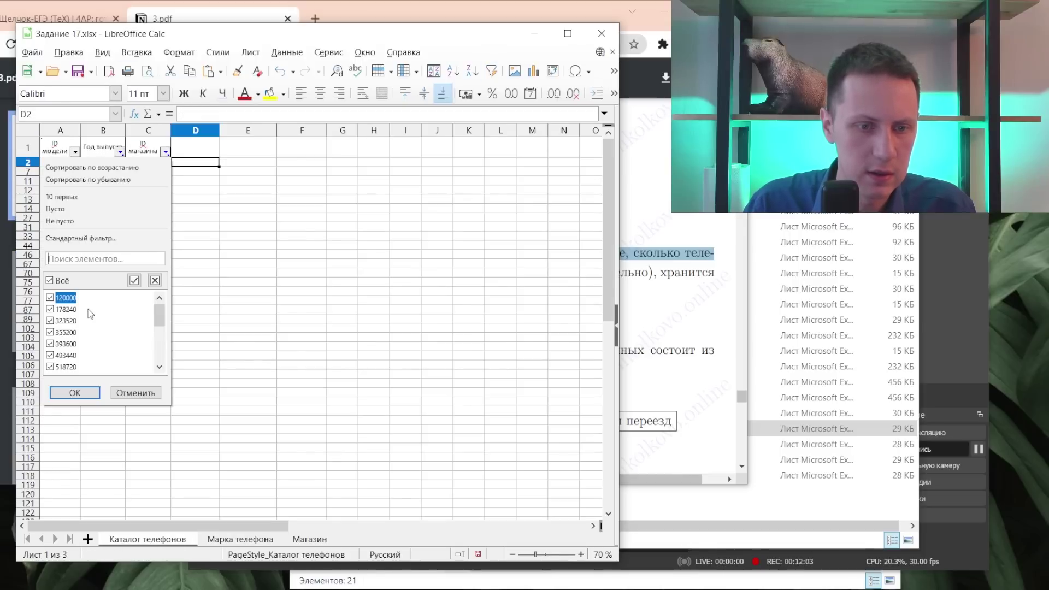
key(Escape)
- Check model 962560, then filter ID модели to show only model 518721
click(226, 538)
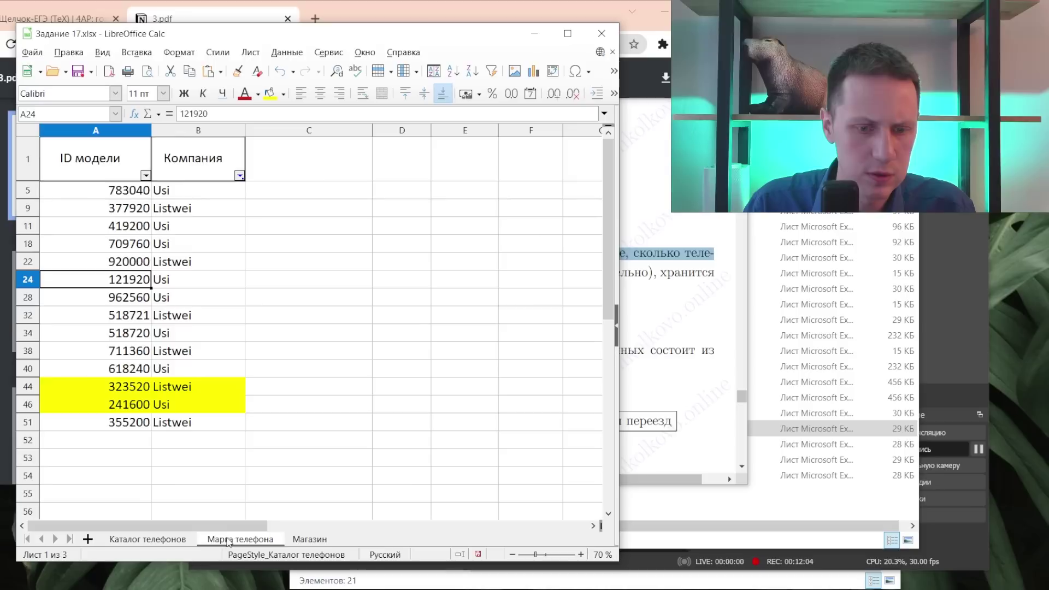
click(123, 301)
click(158, 540)
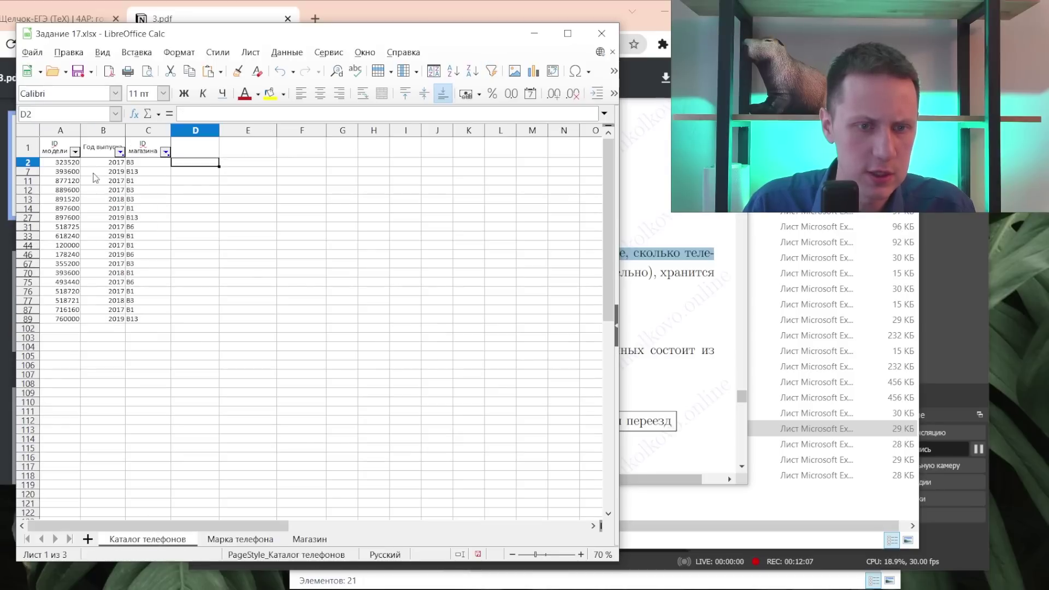
click(75, 152)
scroll(86, 324, down, 3)
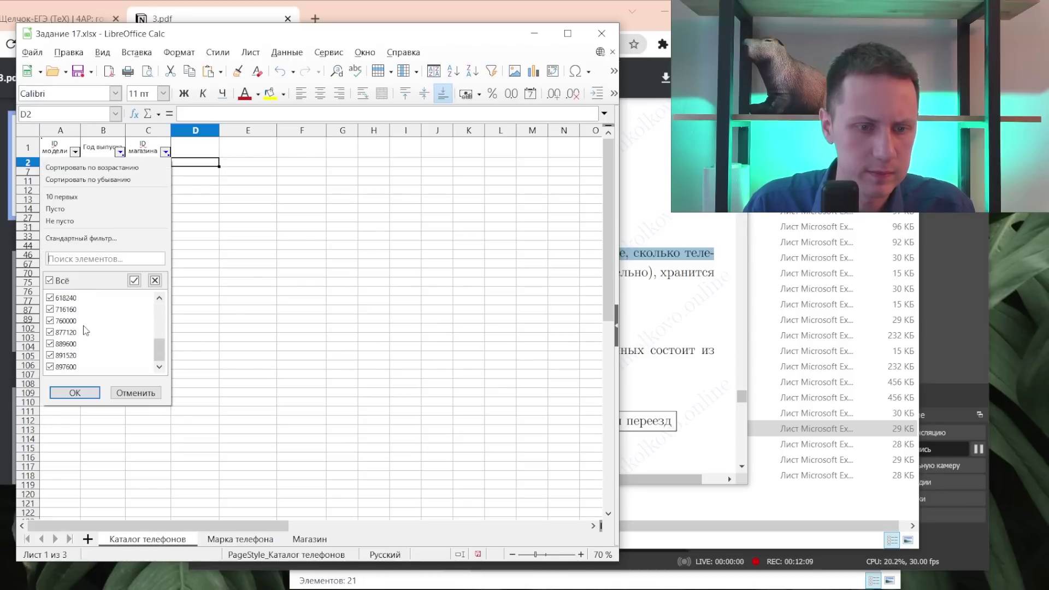
key(Escape)
click(233, 540)
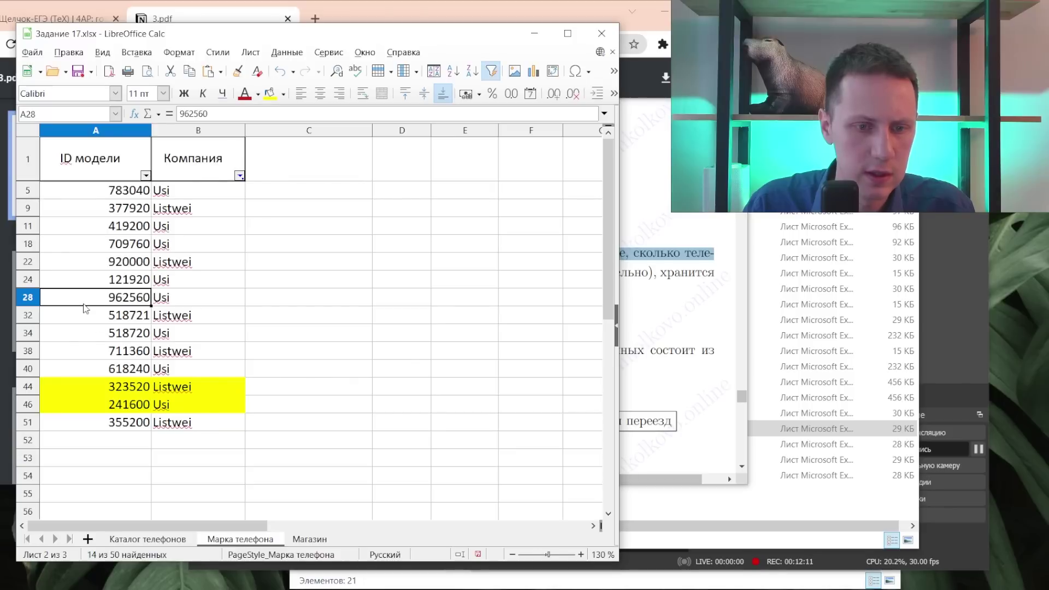
click(85, 309)
click(159, 540)
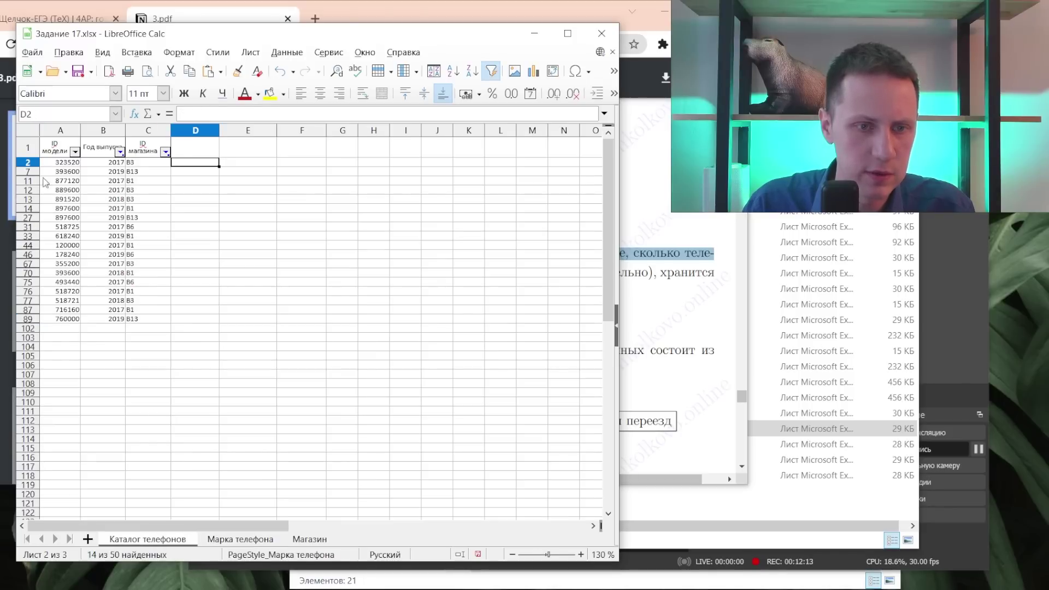
click(75, 152)
scroll(80, 331, down, 1)
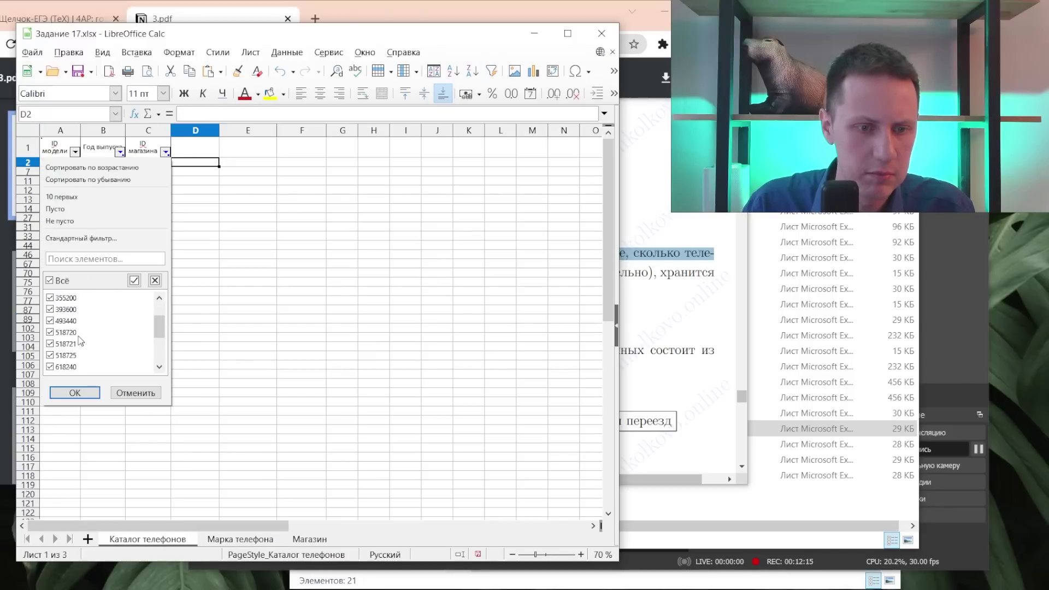
click(50, 281)
click(50, 344)
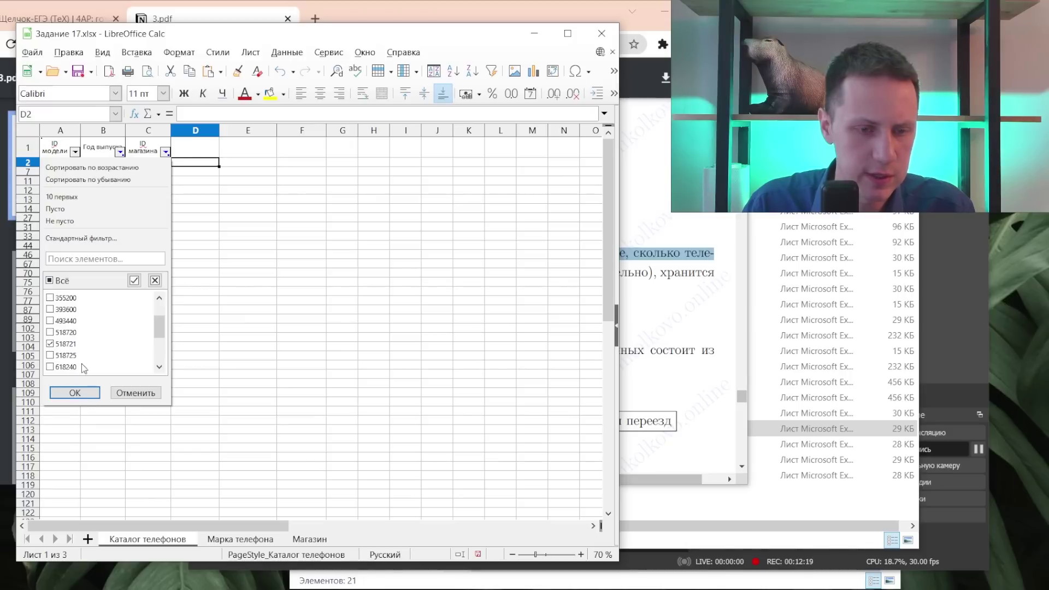
click(75, 393)
- Add model 518720 to the ID модели filter
click(232, 539)
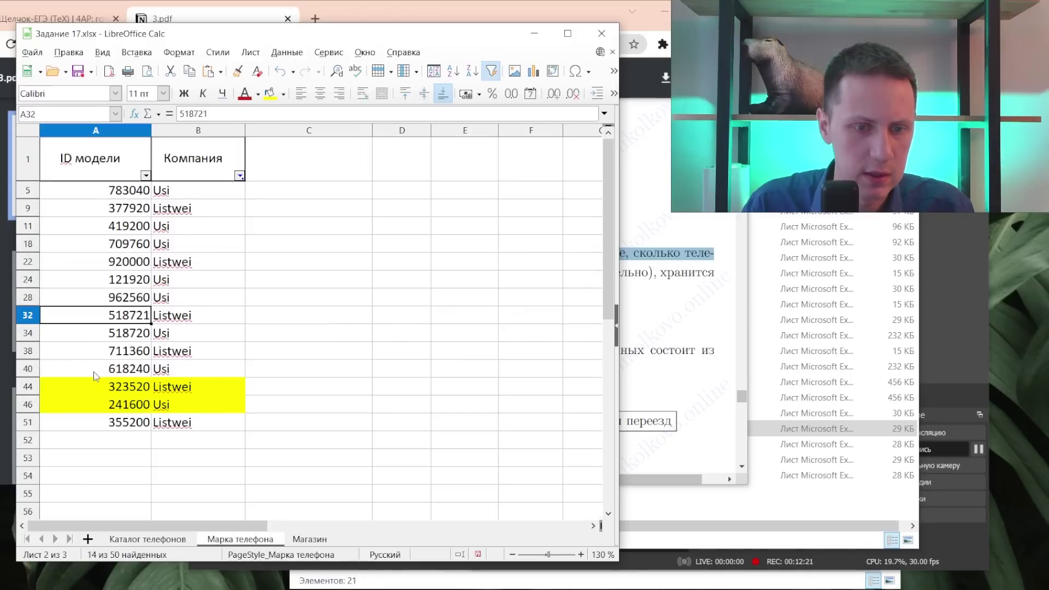
key(Down)
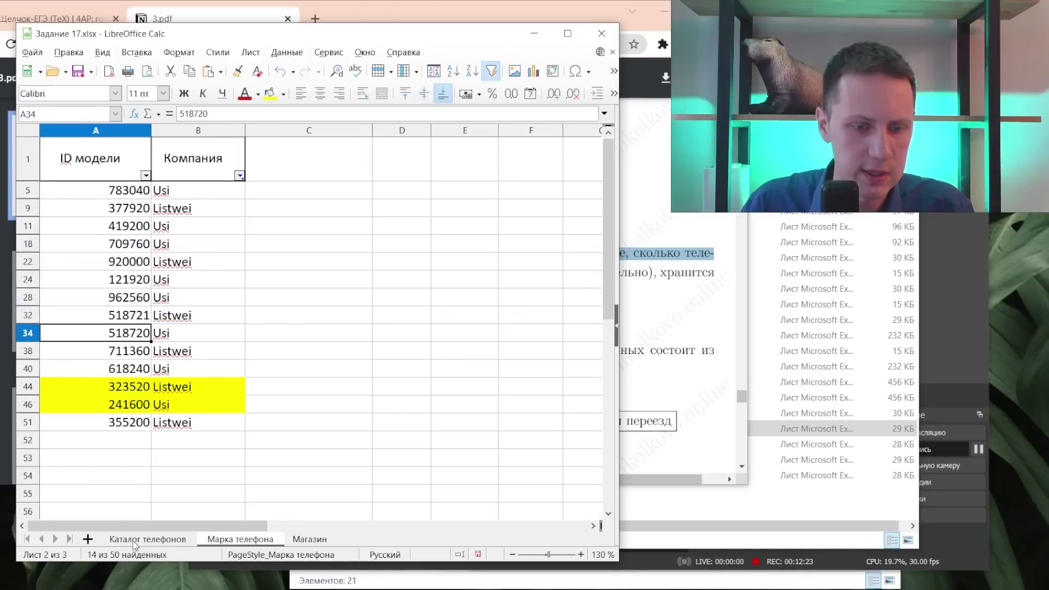
click(132, 540)
click(75, 153)
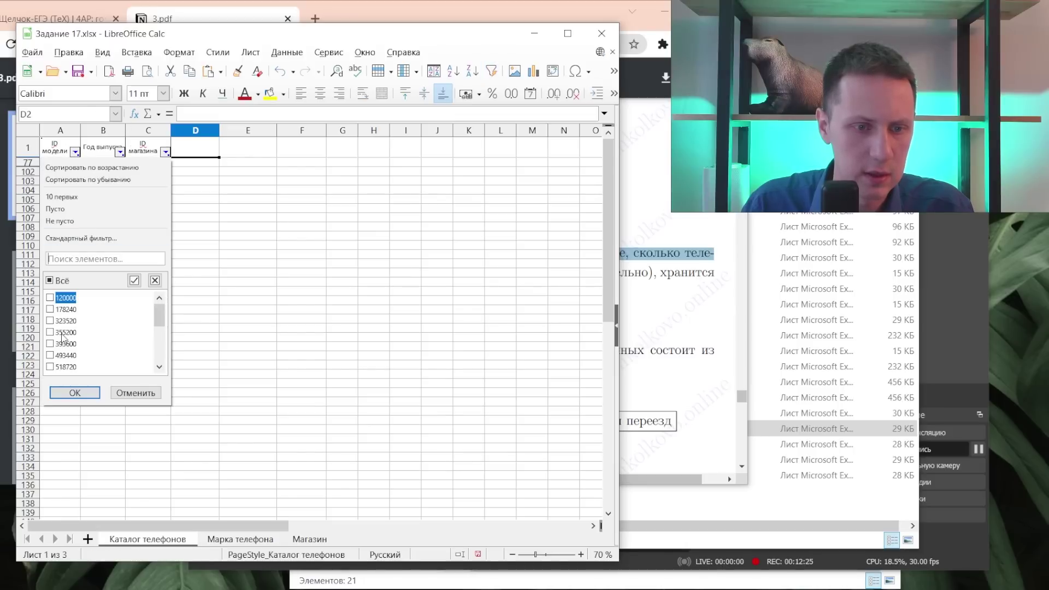
scroll(63, 337, down, 1)
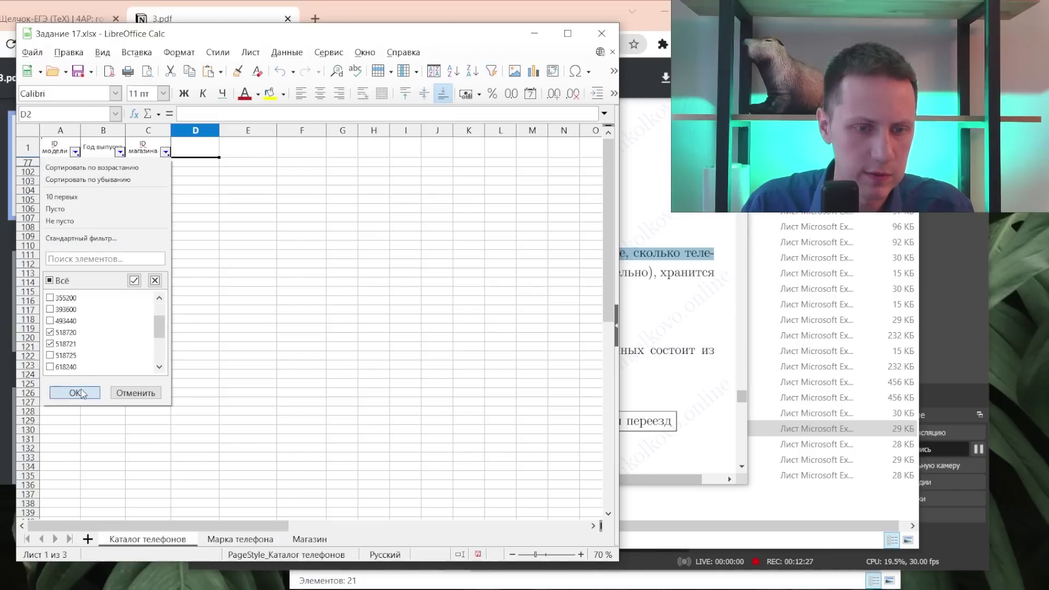
click(75, 393)
- Skip model 711360 and add model 618240 to the ID модели filter
click(232, 539)
click(140, 350)
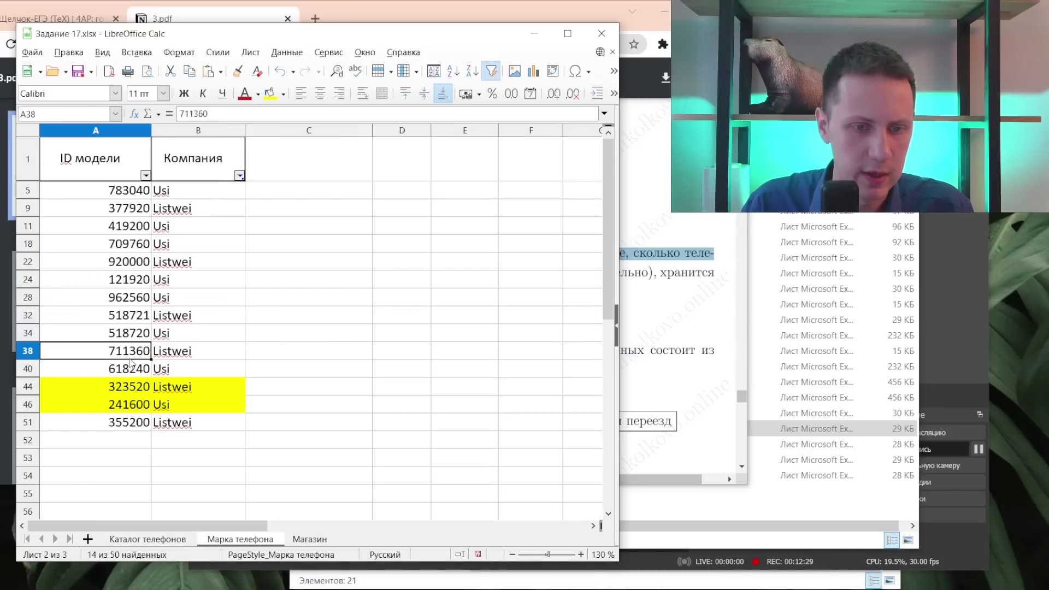
click(155, 539)
click(75, 152)
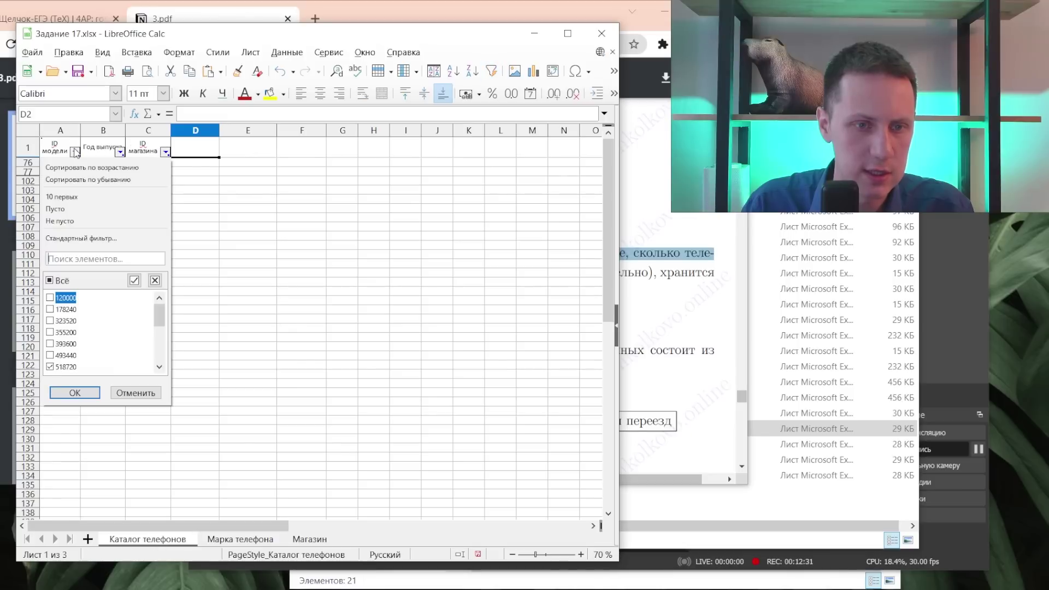
scroll(88, 314, down, 1)
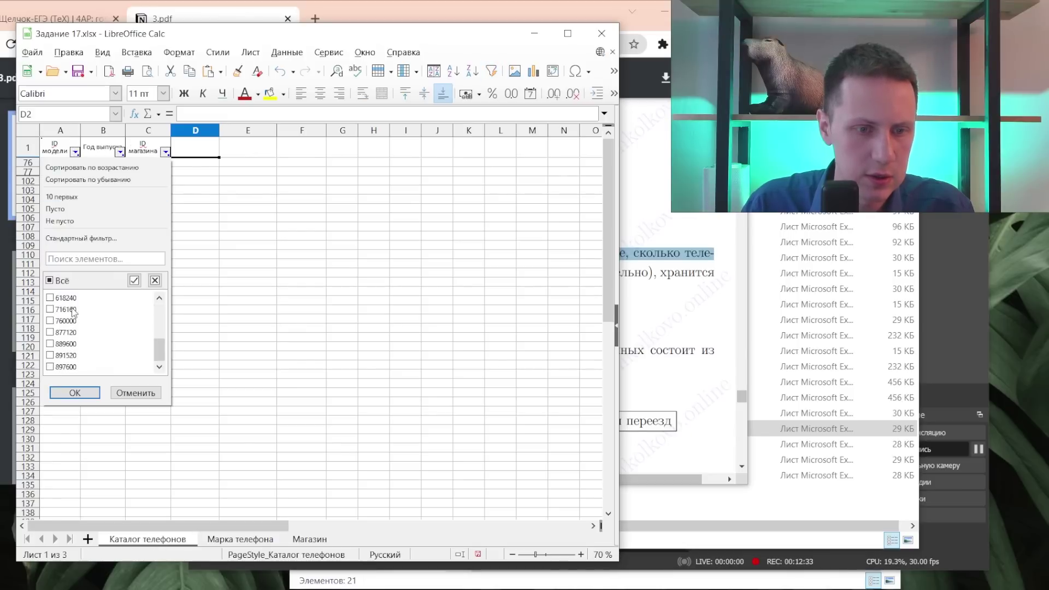
scroll(78, 328, up, 1)
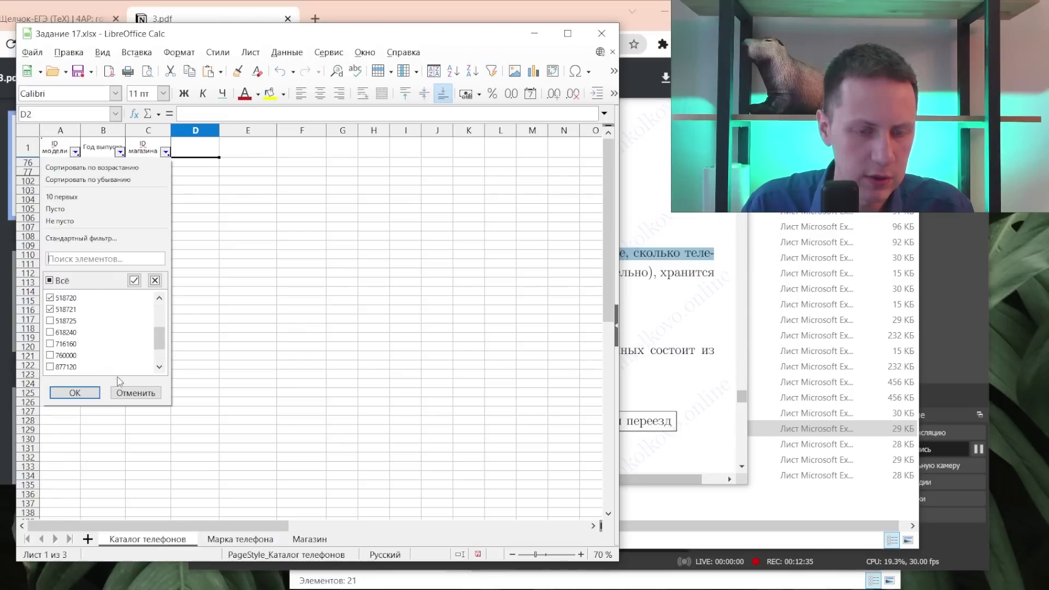
click(135, 393)
click(235, 539)
click(125, 369)
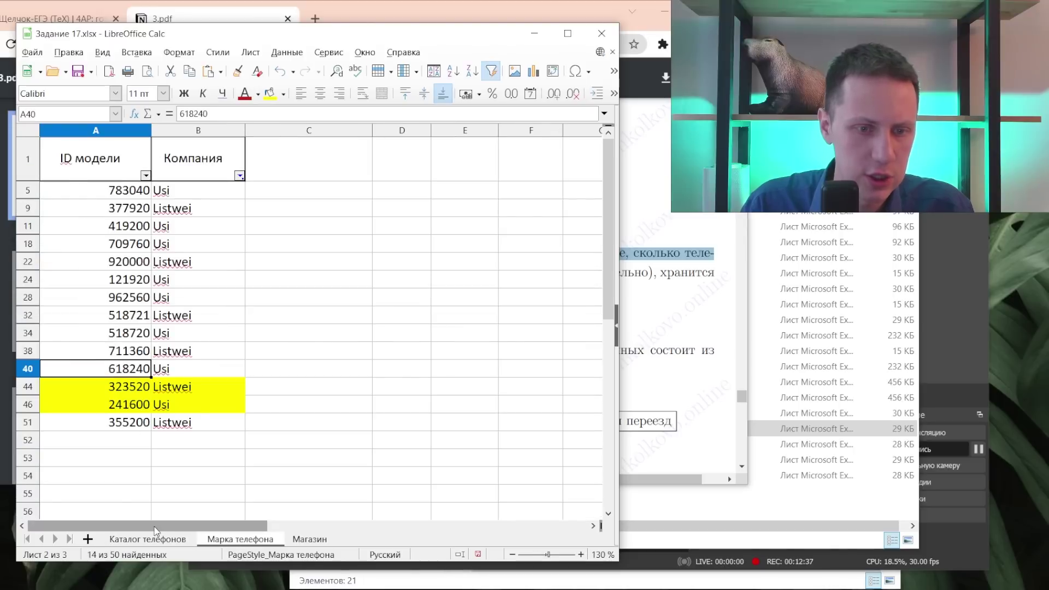
click(148, 539)
click(75, 152)
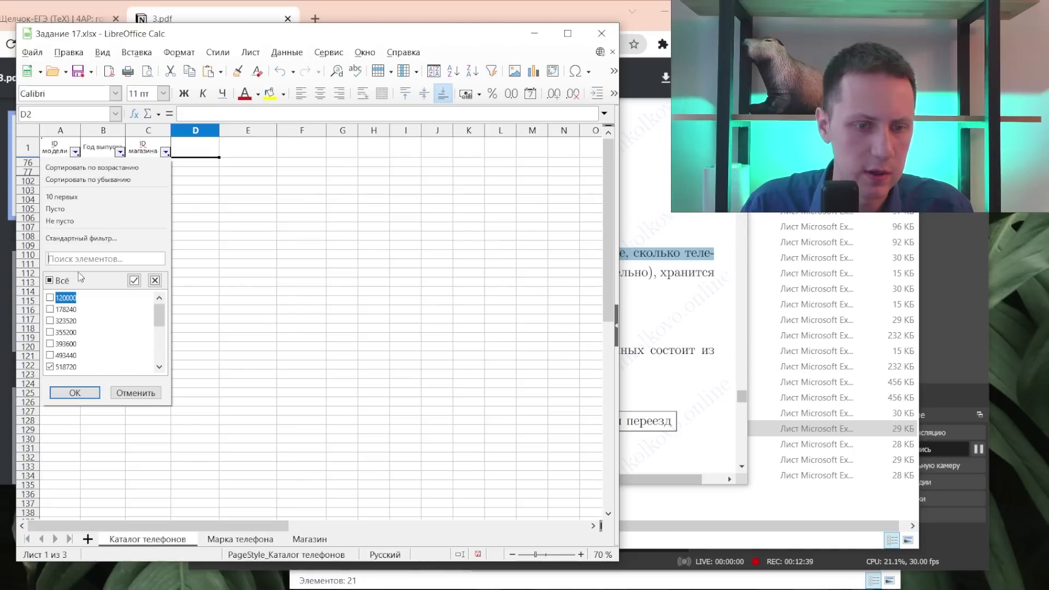
scroll(79, 326, down, 1)
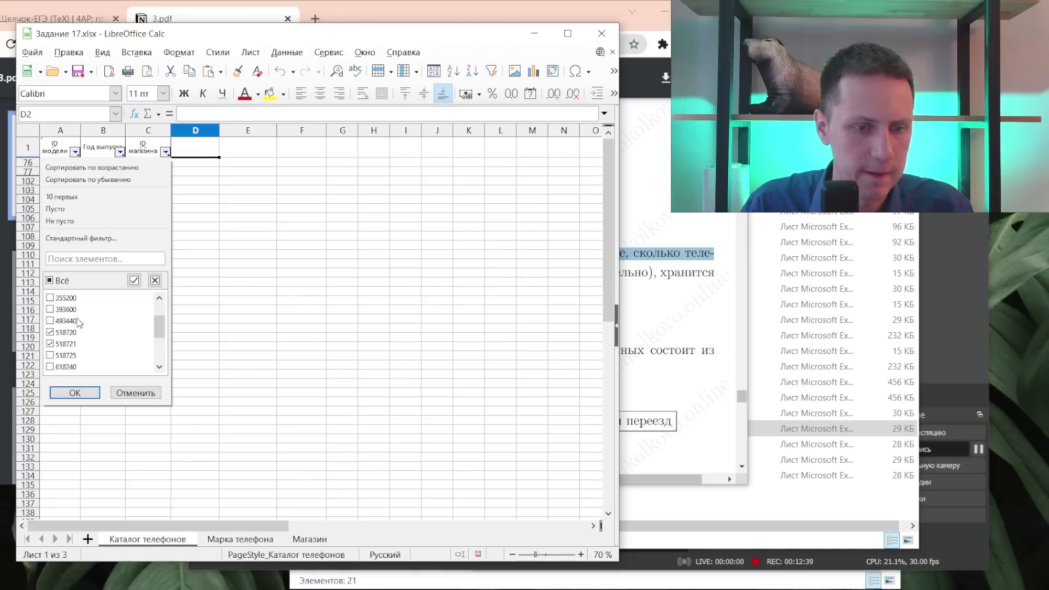
click(84, 394)
click(221, 541)
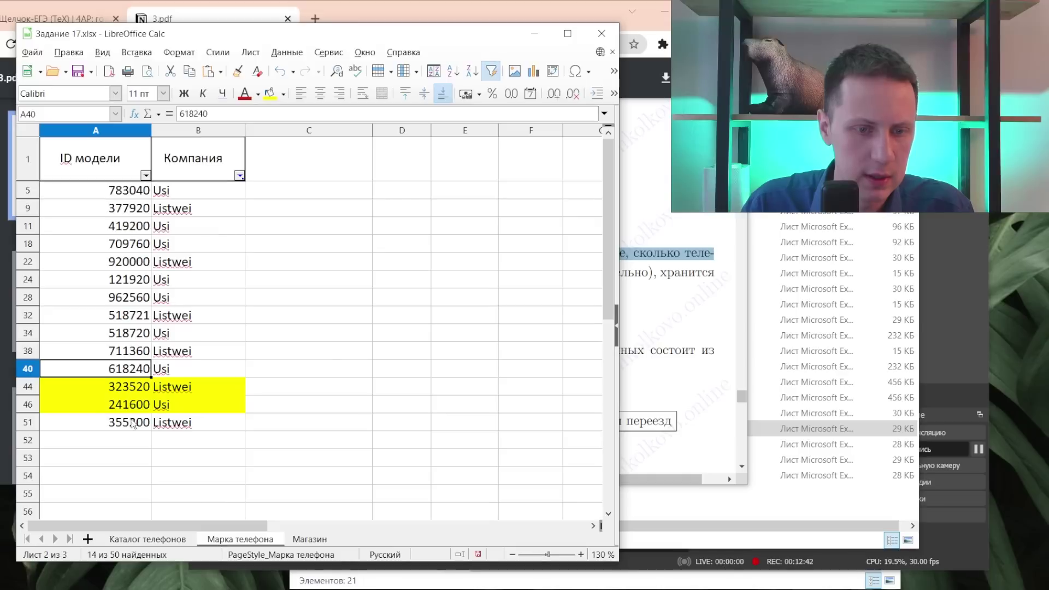
click(109, 390)
click(147, 540)
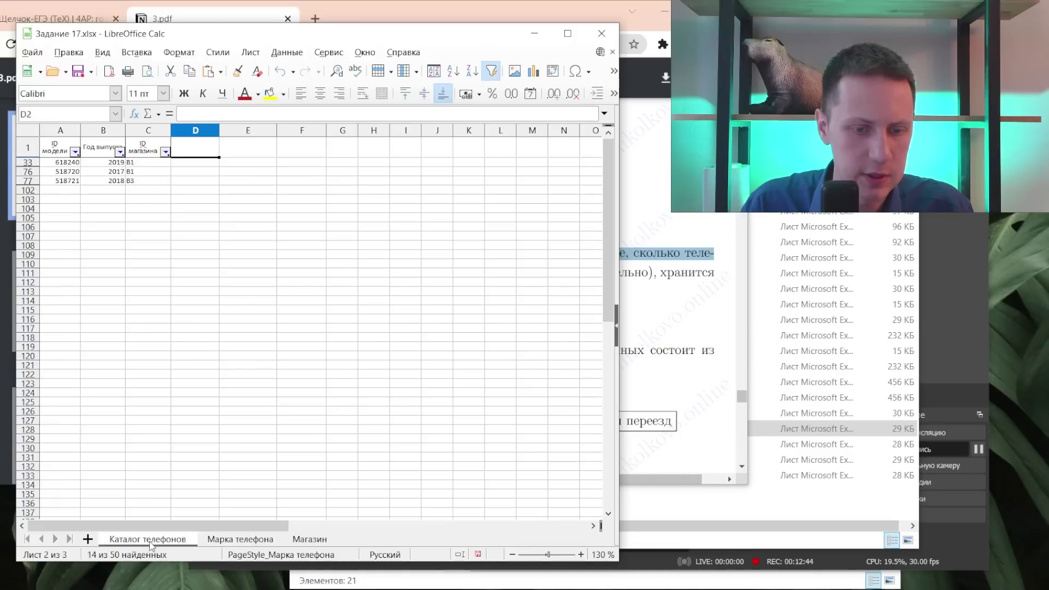
- Add model 323520 to the ID модели filter and check model 241600 against it
click(75, 152)
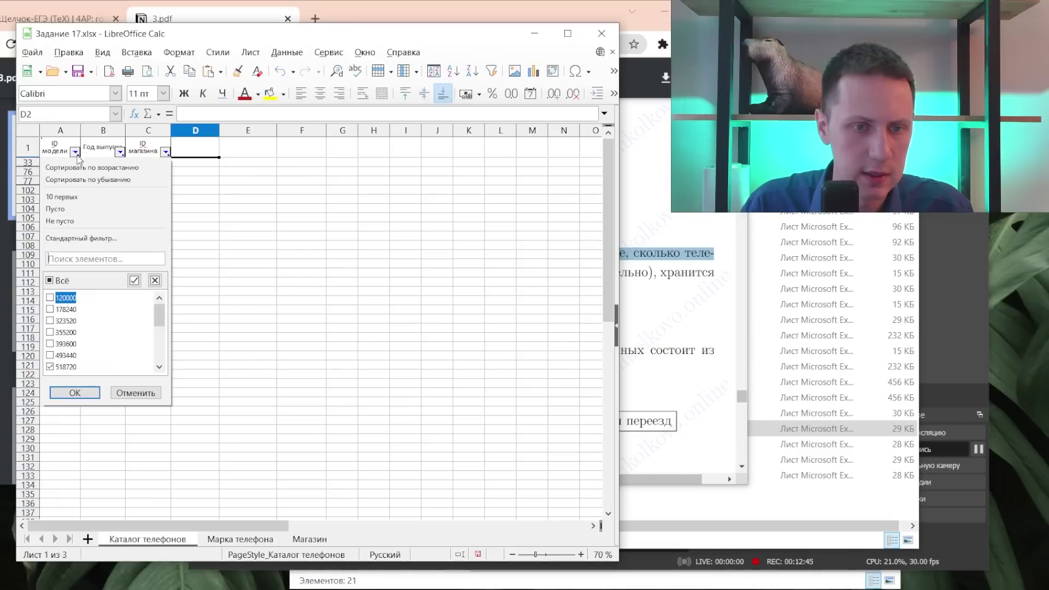
click(50, 321)
click(75, 392)
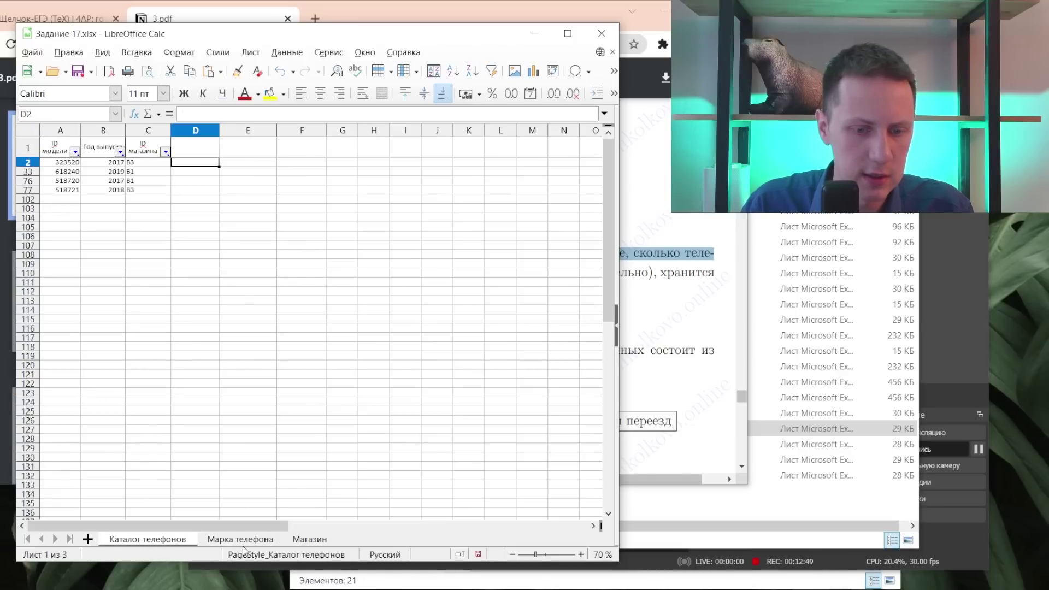
click(242, 542)
click(115, 409)
click(148, 539)
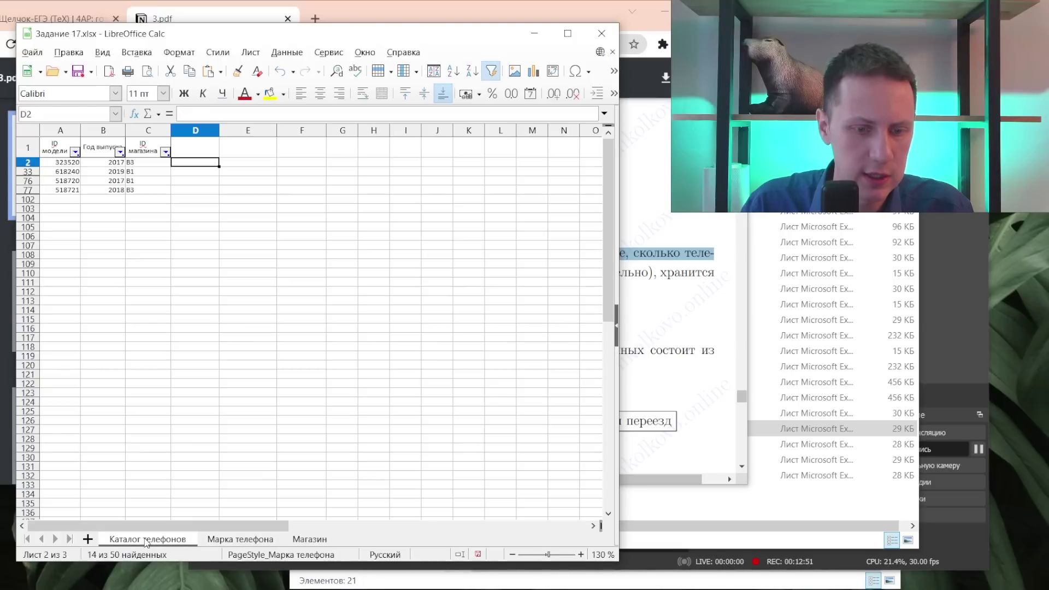
click(75, 152)
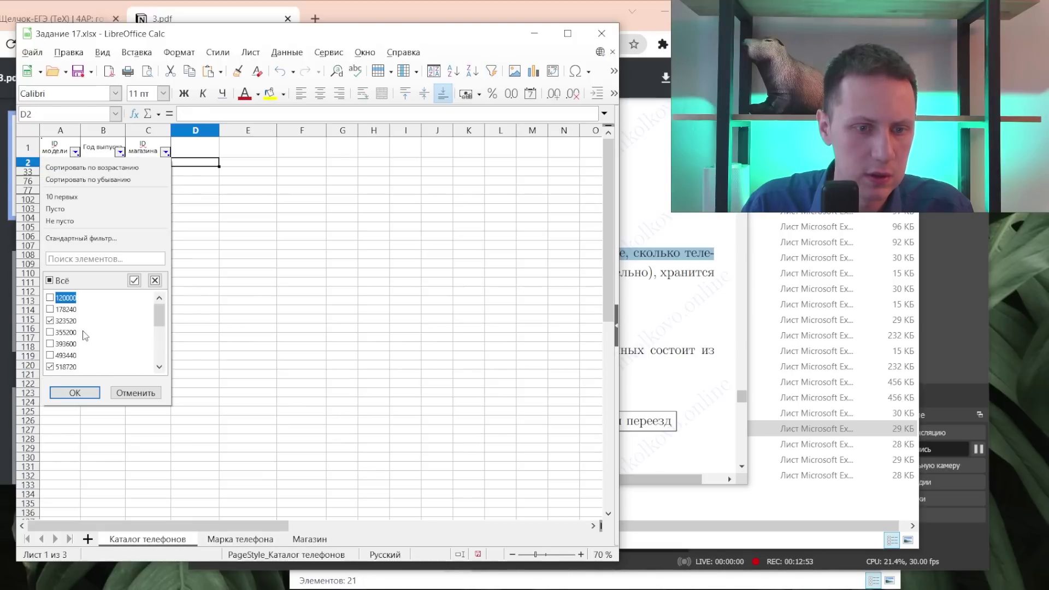
scroll(71, 366, down, 5)
click(75, 393)
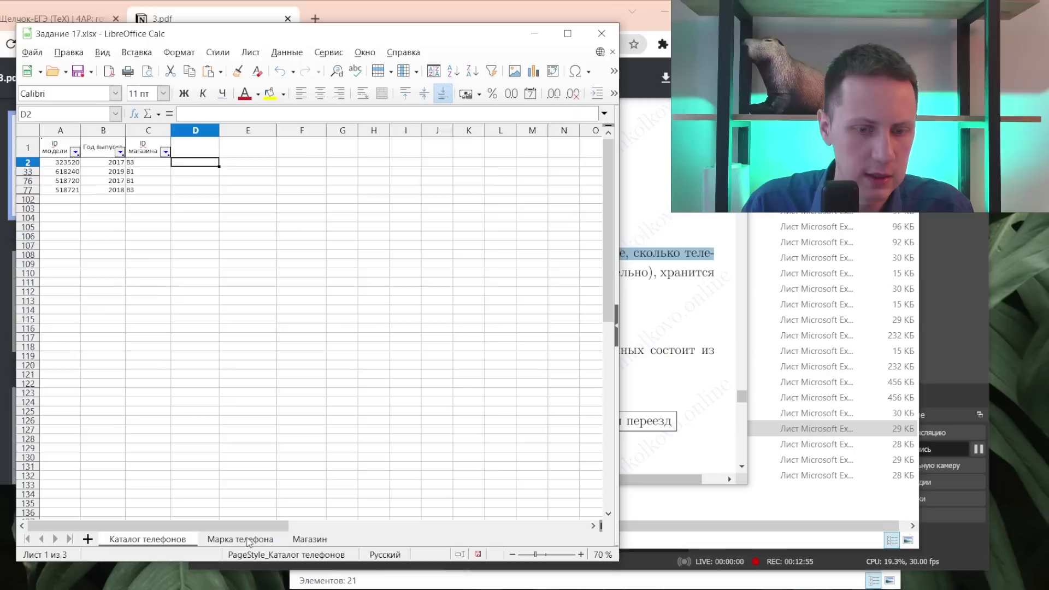
- Add model 355200 to the filter, then select the filtered model IDs in column A
click(240, 539)
click(89, 426)
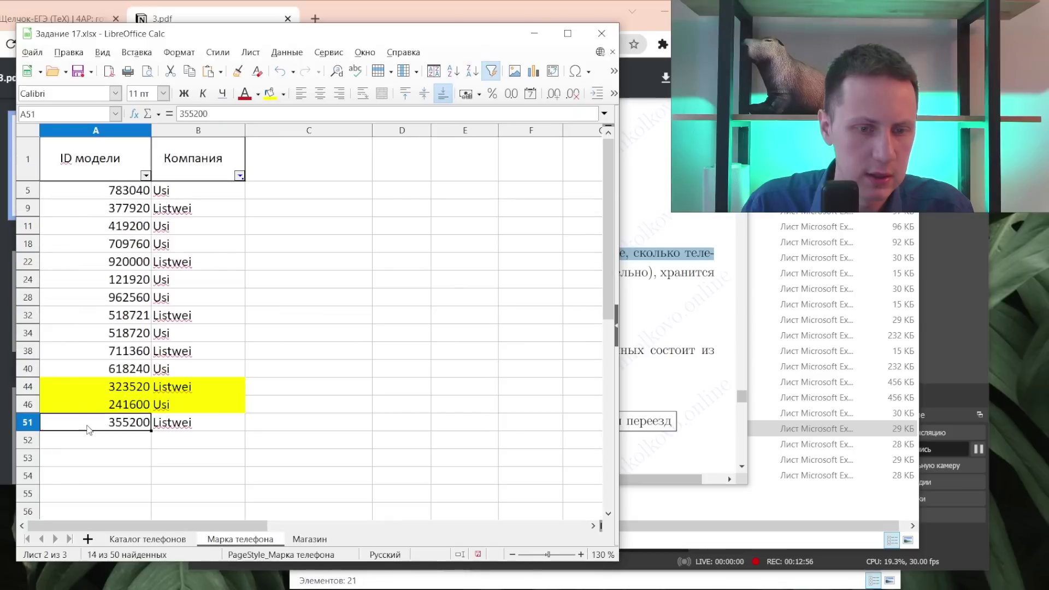
click(148, 539)
click(75, 152)
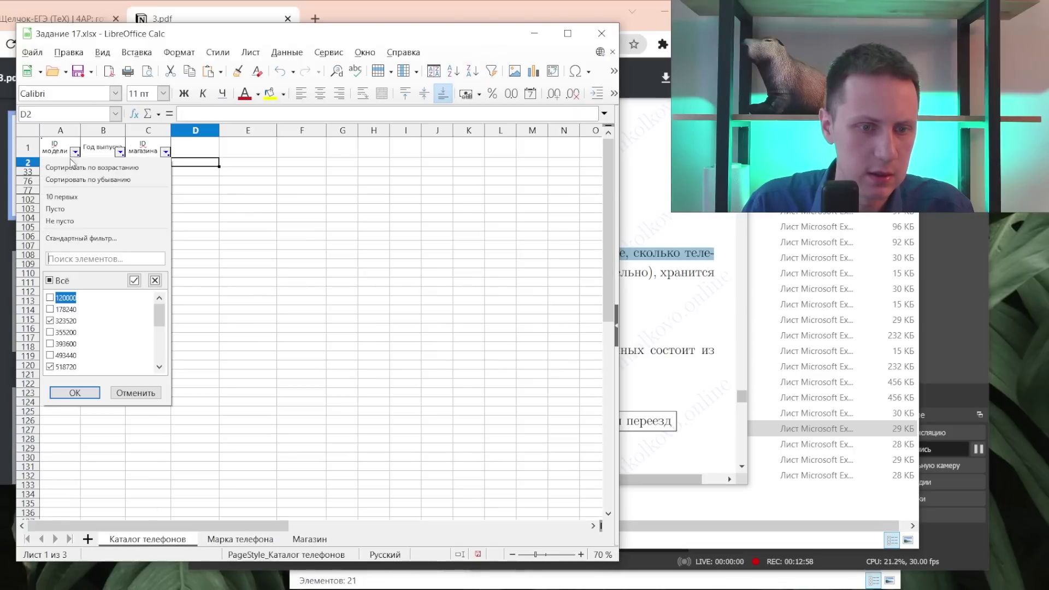
click(51, 332)
click(75, 393)
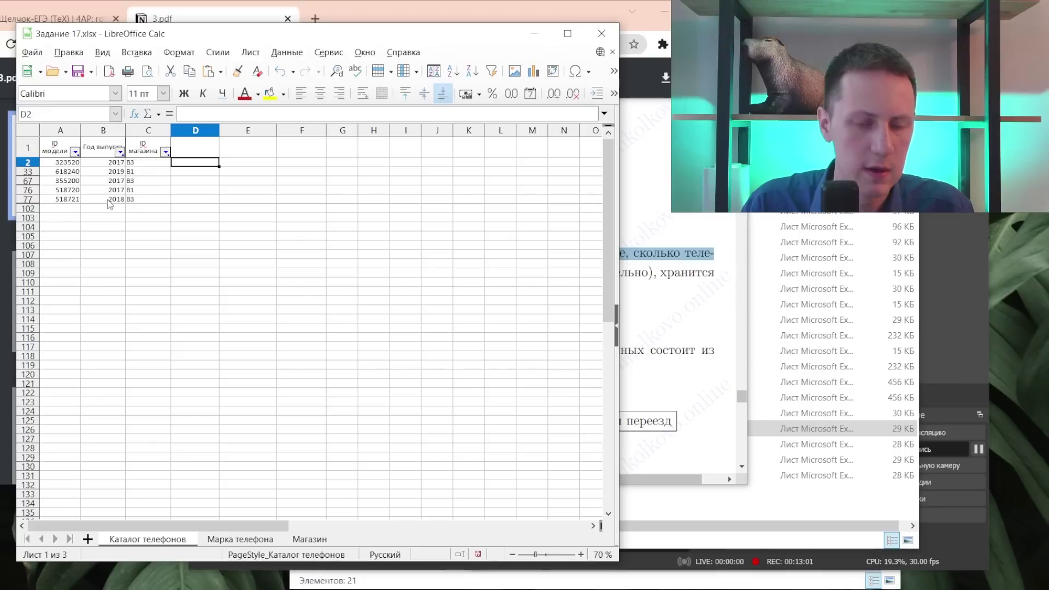
drag(109, 162, 117, 199)
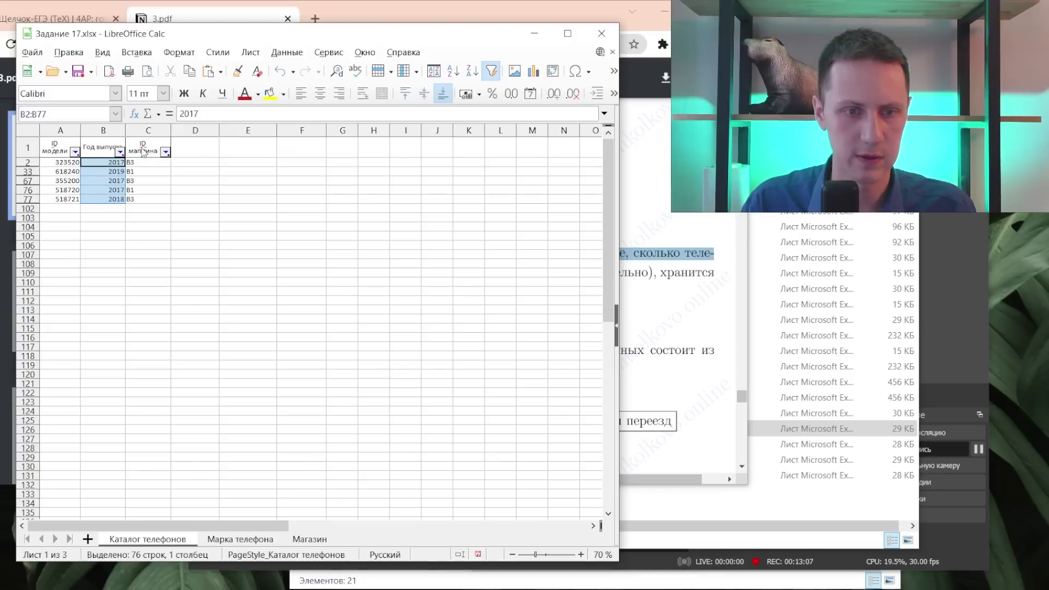
drag(77, 163, 77, 203)
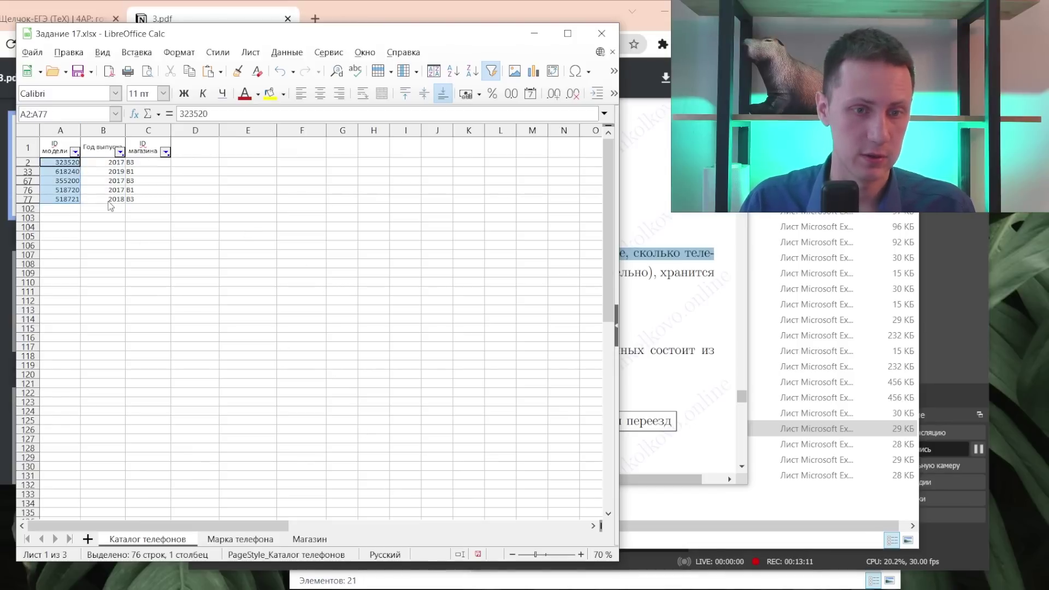
key(alt+Tab)
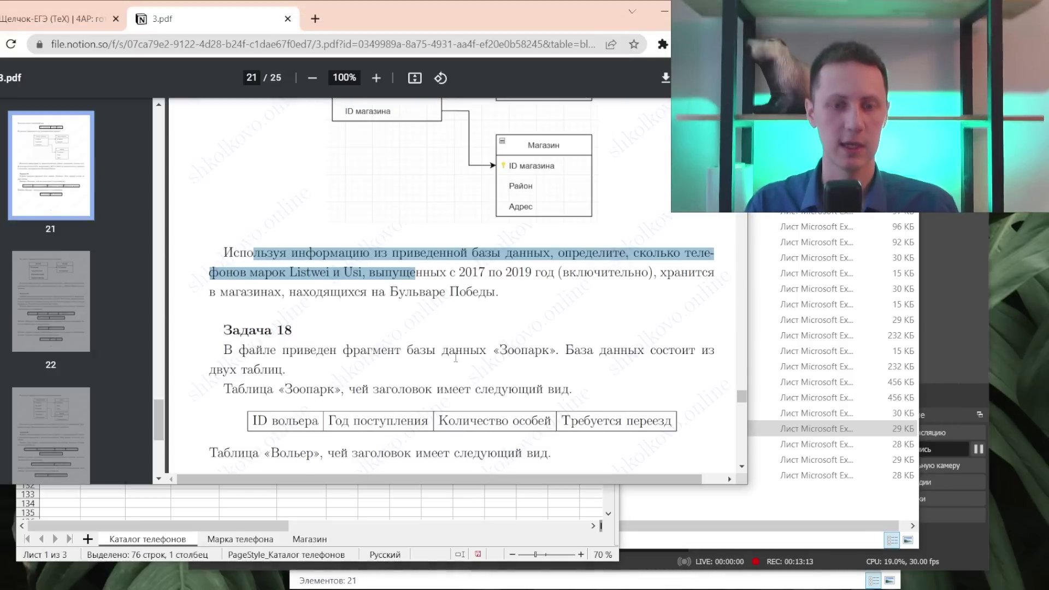
- Scroll the task PDF down to the answers page and back up
scroll(442, 341, down, 9)
scroll(442, 341, down, 7)
scroll(453, 340, down, 7)
scroll(437, 349, down, 6)
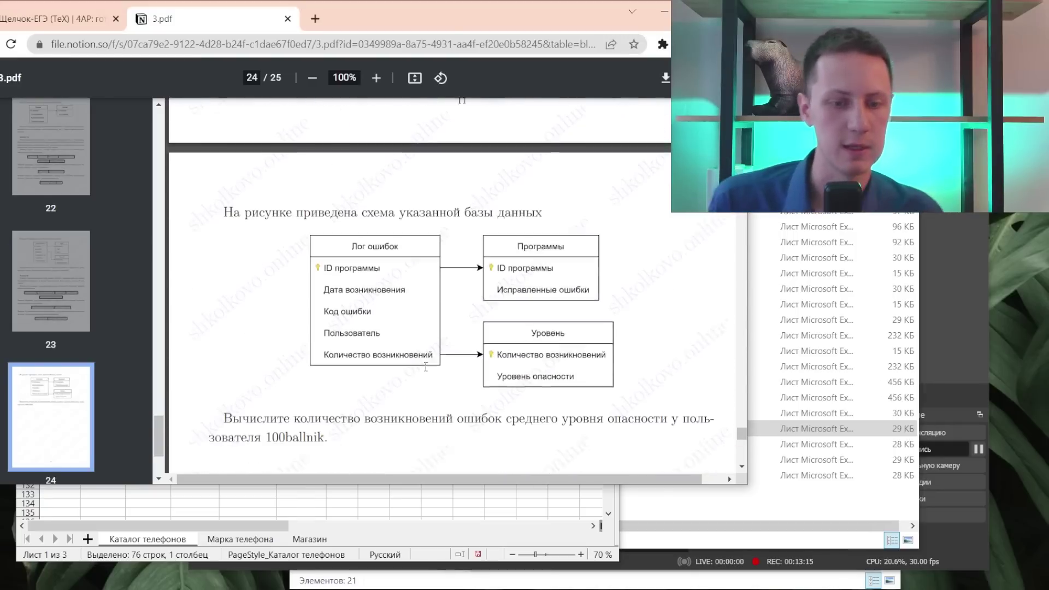
scroll(421, 363, down, 5)
scroll(421, 362, down, 7)
scroll(349, 382, down, 1)
scroll(278, 401, down, 3)
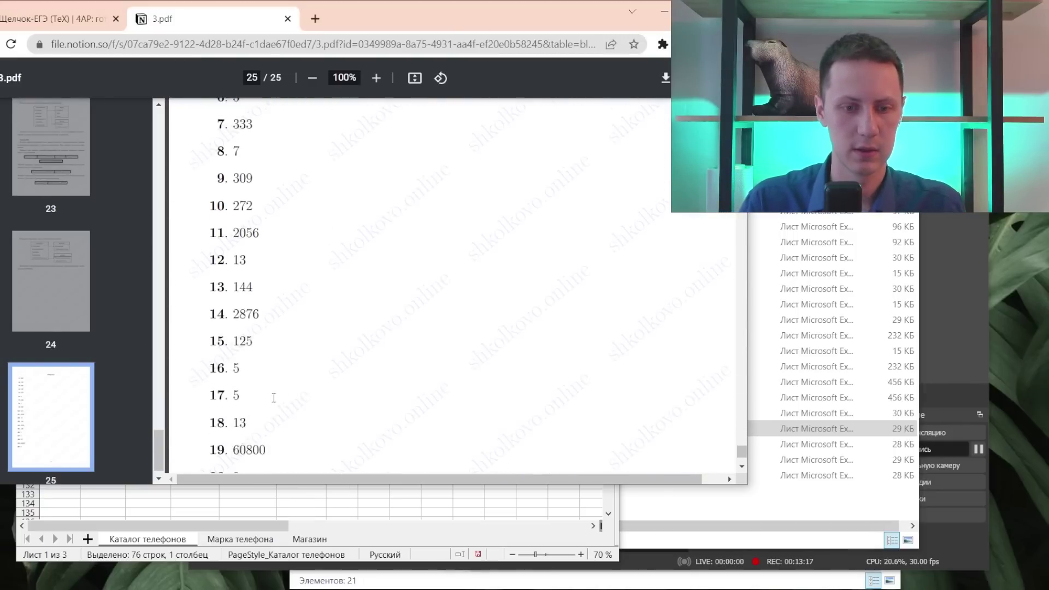
scroll(418, 361, up, 6)
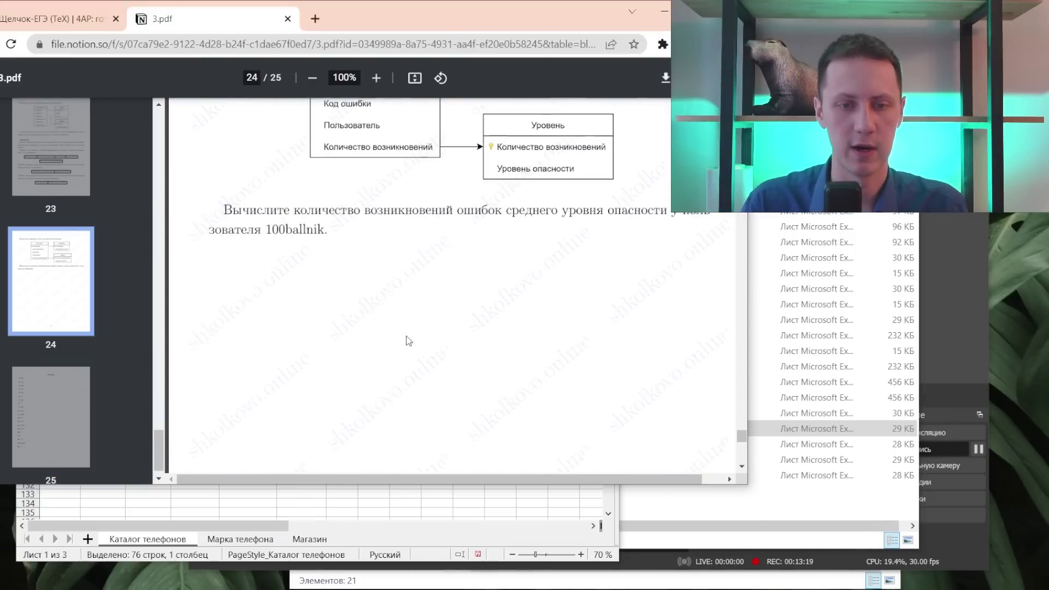
scroll(409, 339, up, 6)
scroll(408, 342, up, 6)
scroll(407, 341, up, 6)
scroll(407, 340, up, 5)
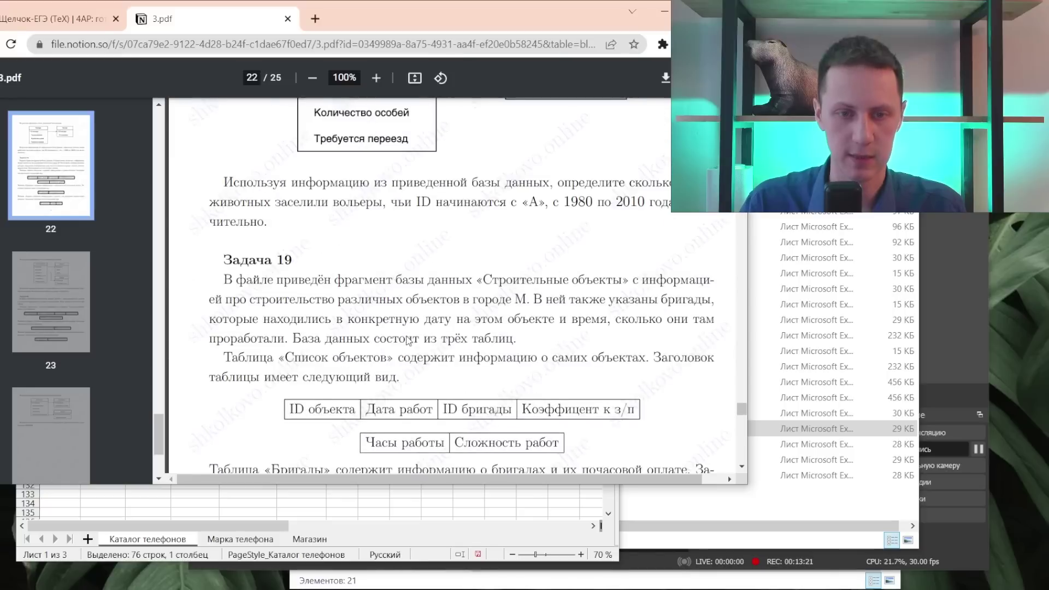
scroll(407, 340, up, 3)
- Highlight the opening words of the Задача 18 zoo question on page 22
key(alt+Tab)
key(alt+Tab)
key(alt+Tab)
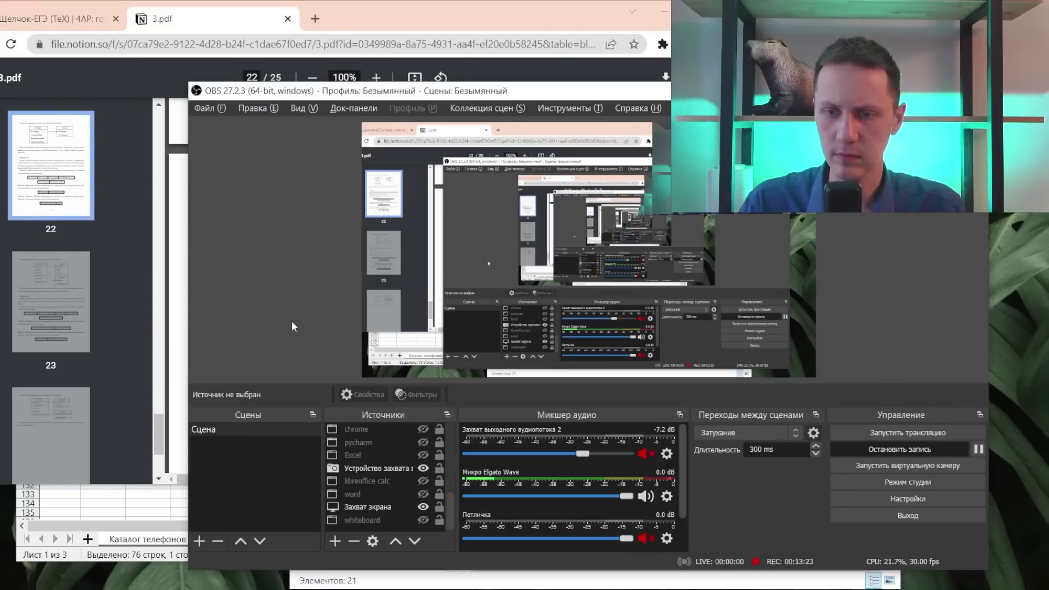
key(alt+Tab)
scroll(402, 311, down, 3)
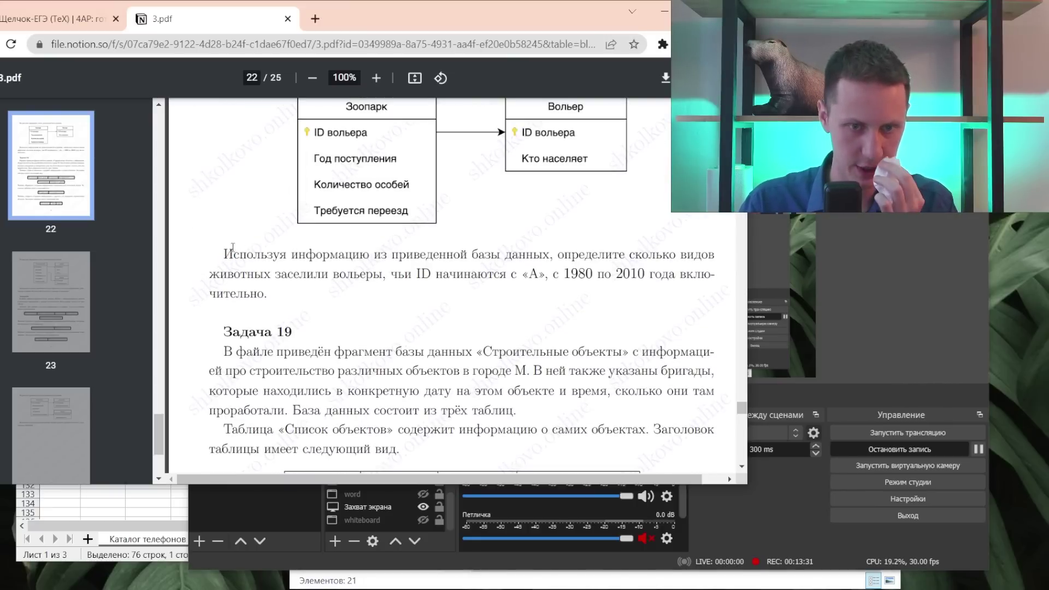
drag(223, 254, 279, 273)
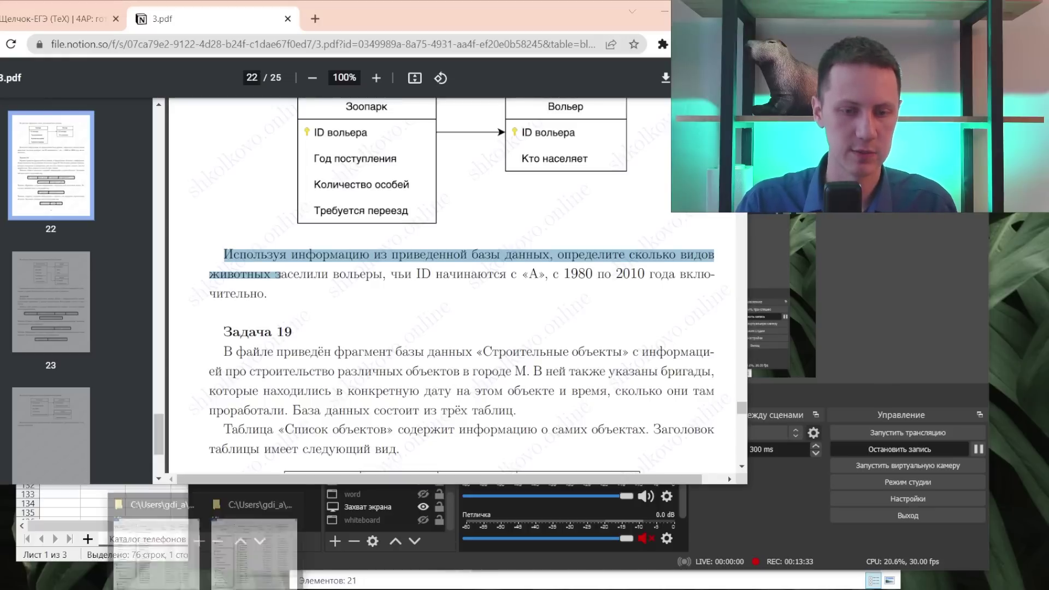
- Open Задание 18.xlsx from the Файлы. Щелчок. Задание №3 folder in Calc, then return to the PDF
click(218, 538)
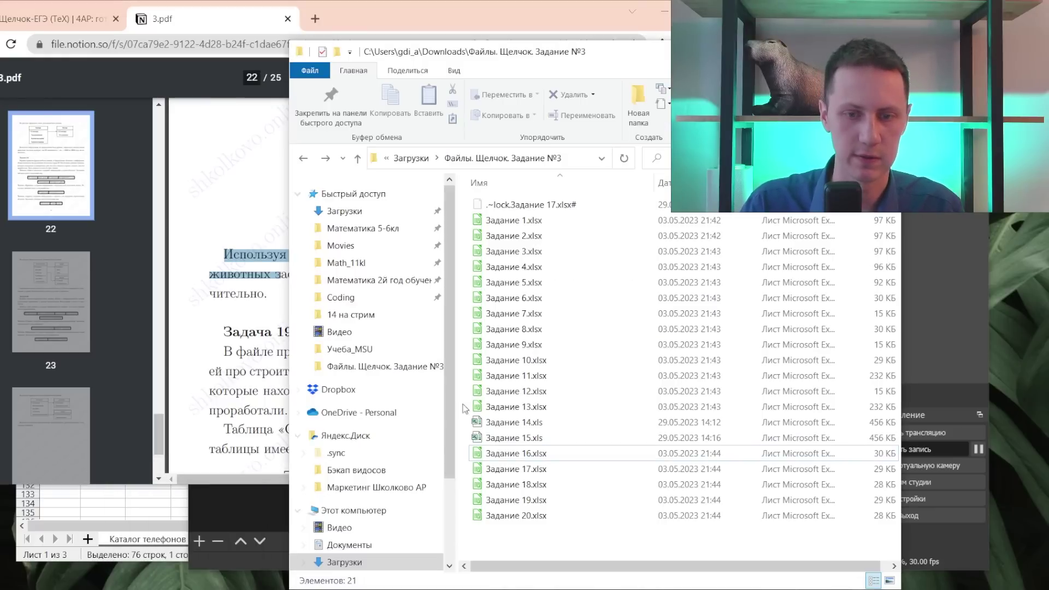
double_click(517, 485)
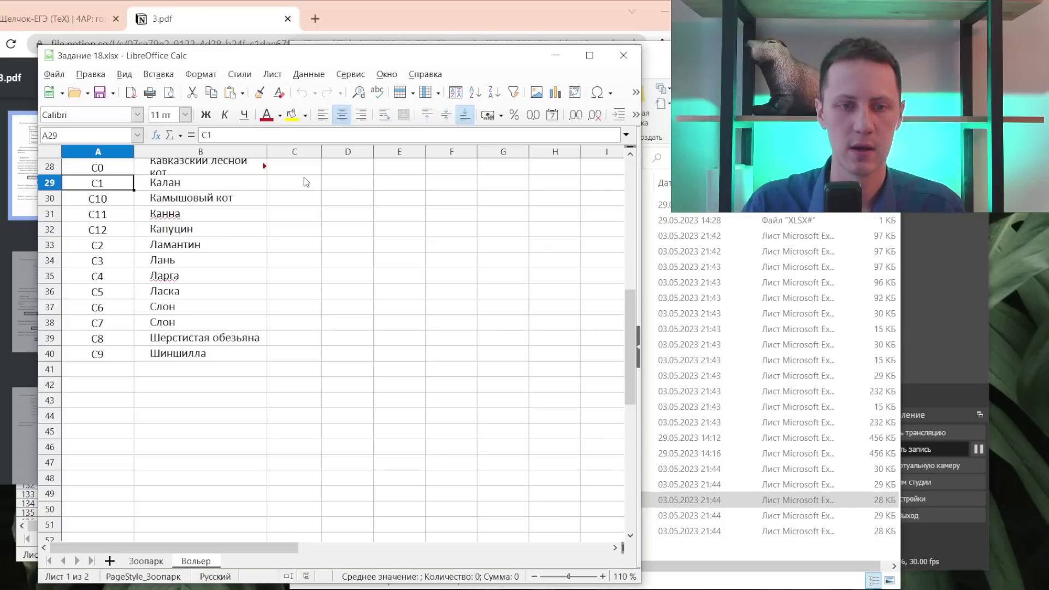
scroll(220, 219, up, 6)
scroll(178, 242, up, 3)
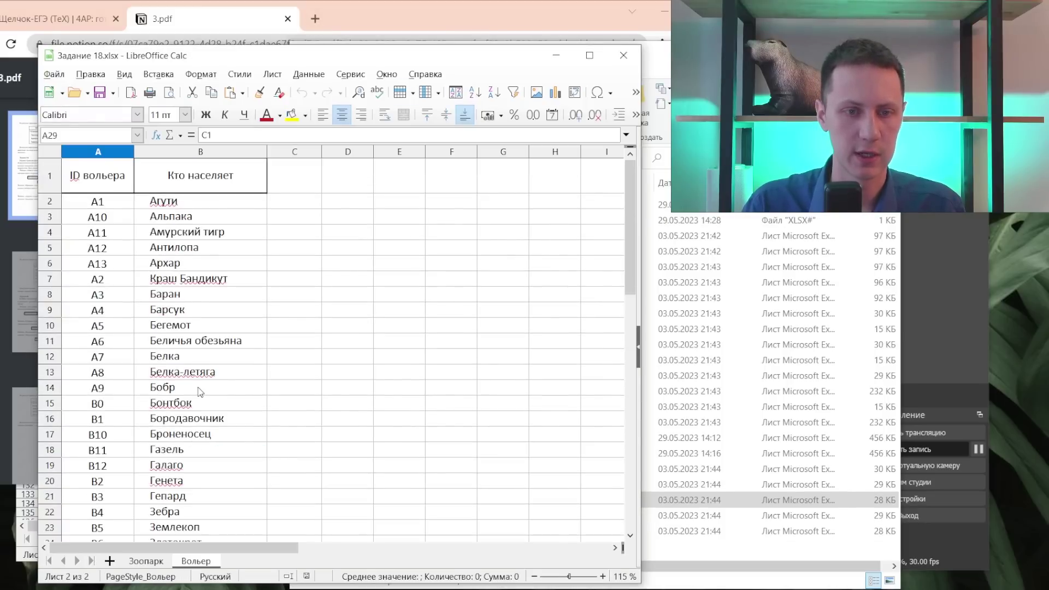
key(alt+Tab)
key(alt+Tab)
key(alt+Tab)
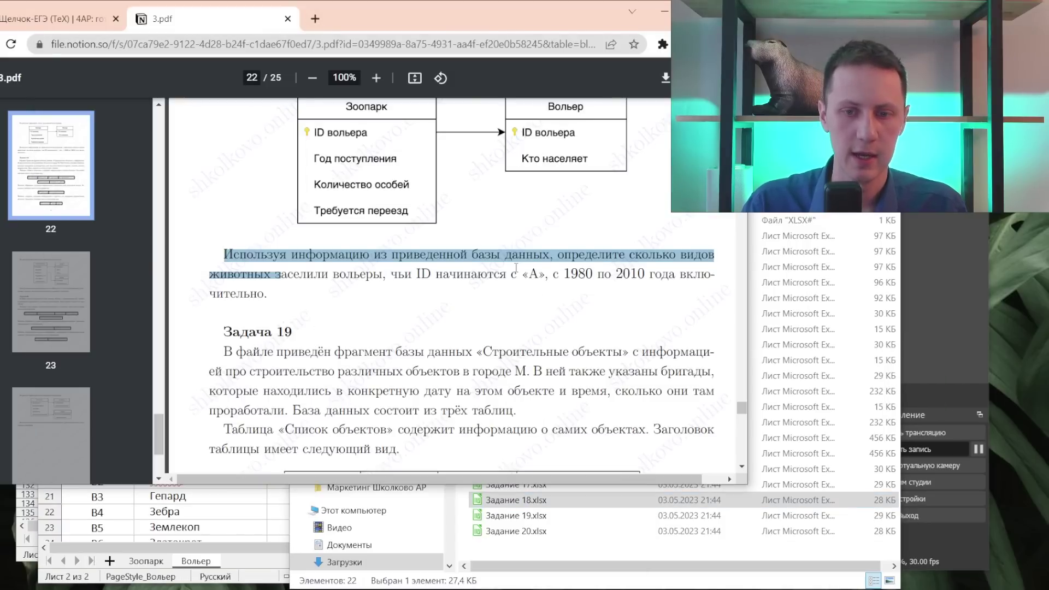
key(alt+Tab)
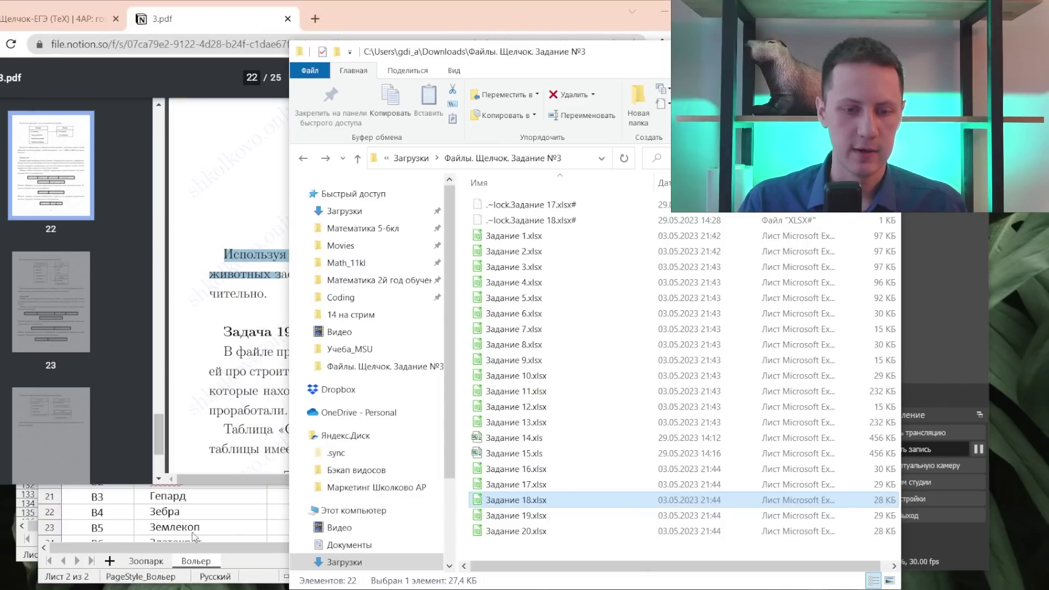
- Review the Вольер sheet, pointing out enclosures A10 and A8 and selecting A2:B14
click(191, 529)
click(98, 217)
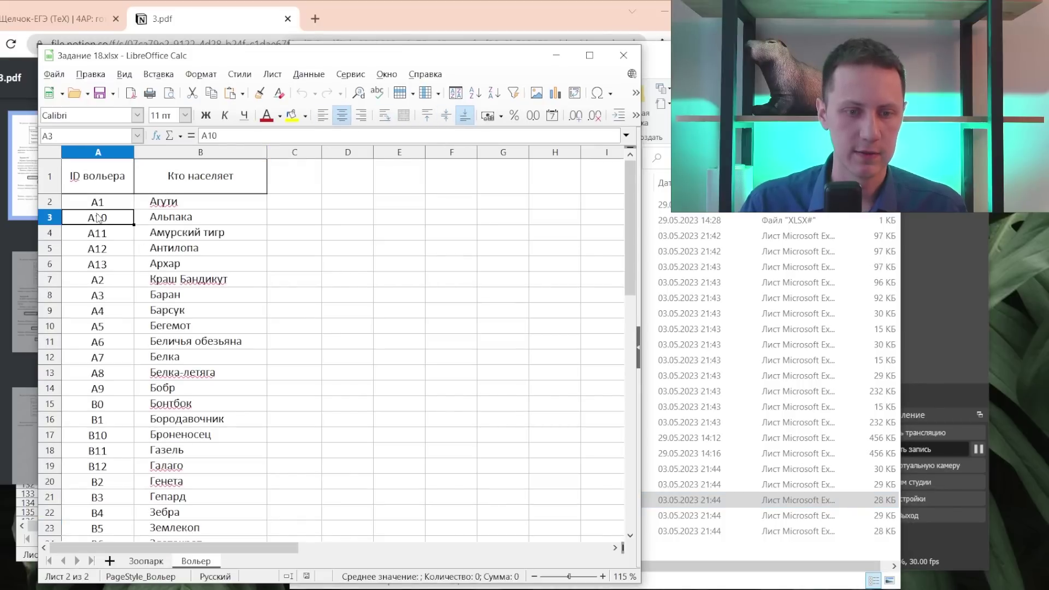
click(115, 377)
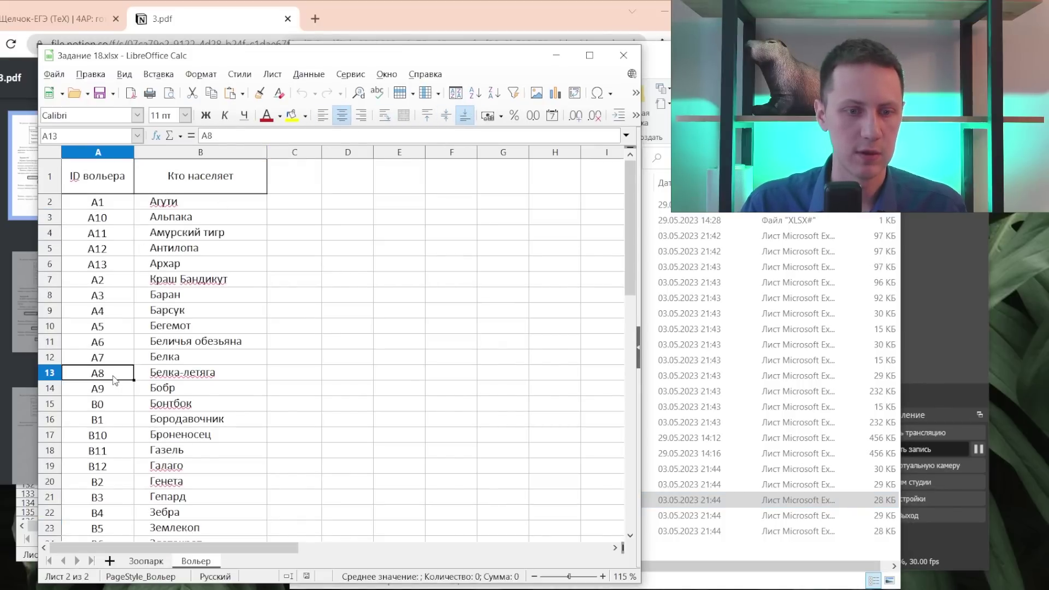
drag(117, 383, 240, 205)
scroll(184, 301, down, 6)
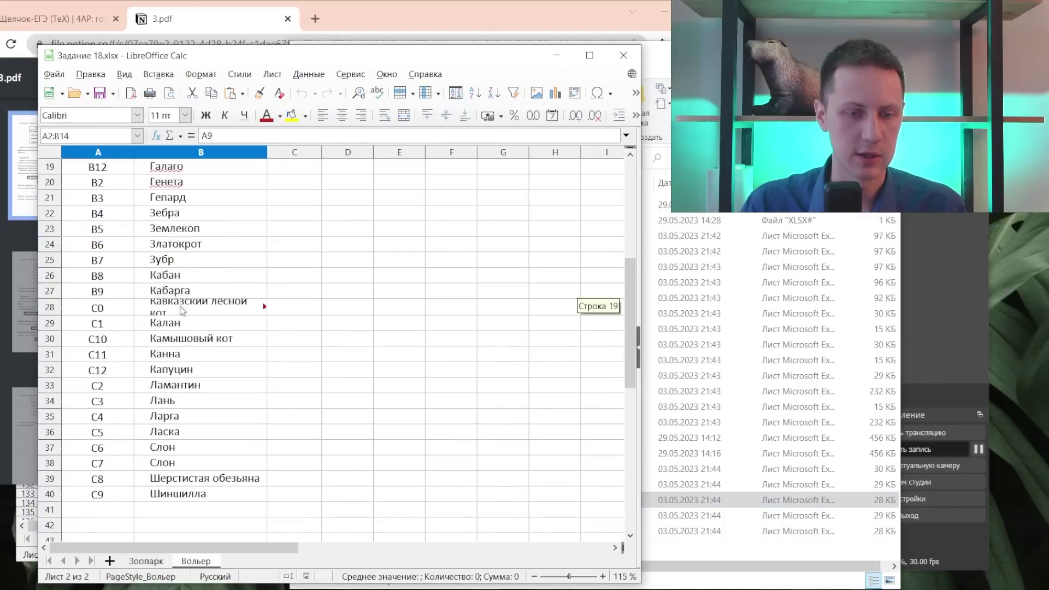
scroll(185, 300, down, 5)
scroll(184, 301, up, 7)
scroll(185, 301, up, 4)
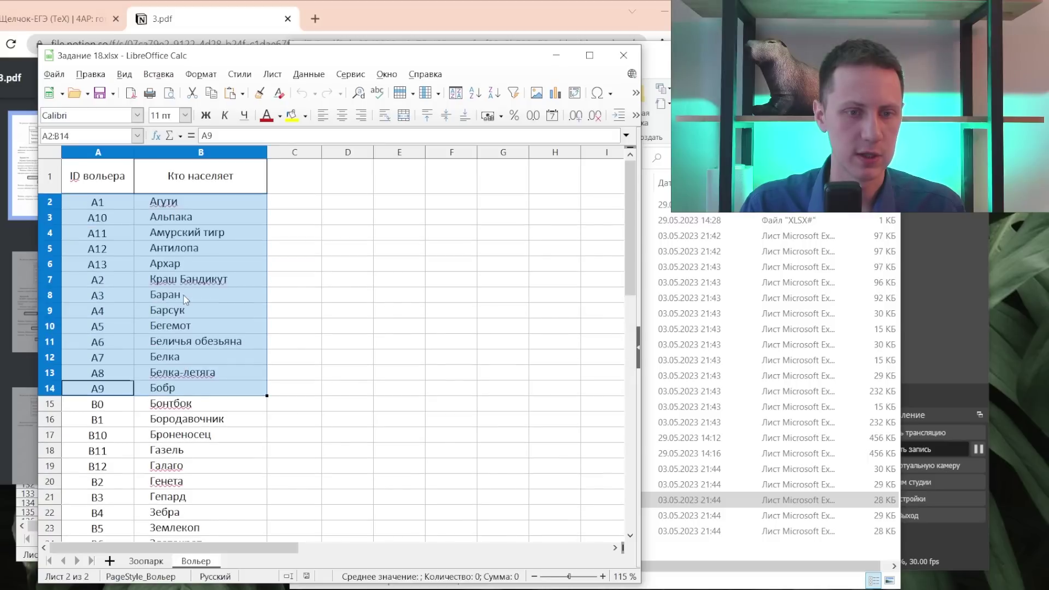
- Switch to the Зоопарк sheet and compare it with the task PDF
click(146, 562)
key(alt+Tab)
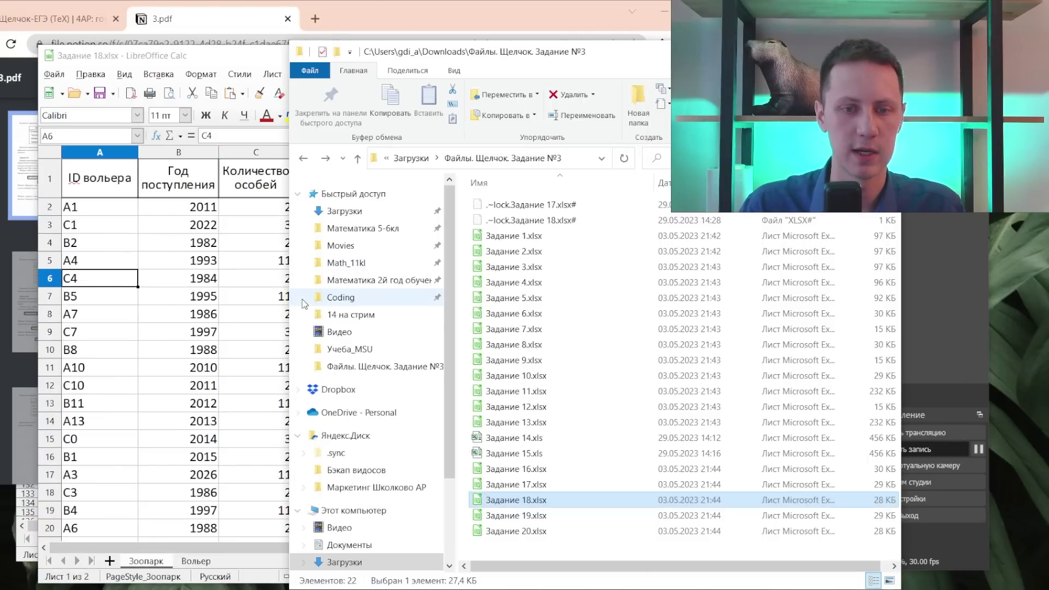
key(alt+Tab)
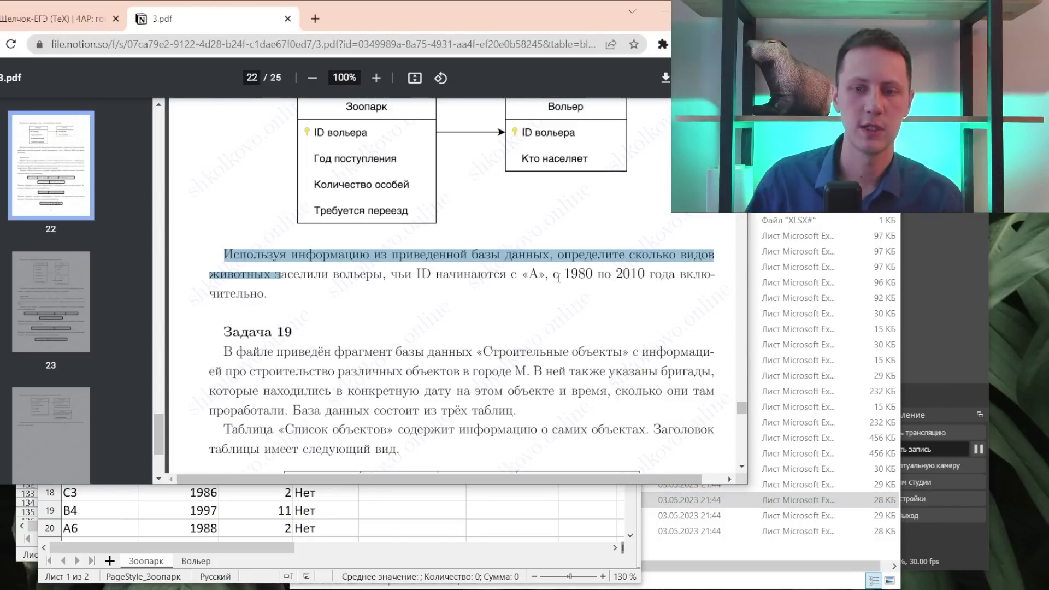
key(alt+Tab)
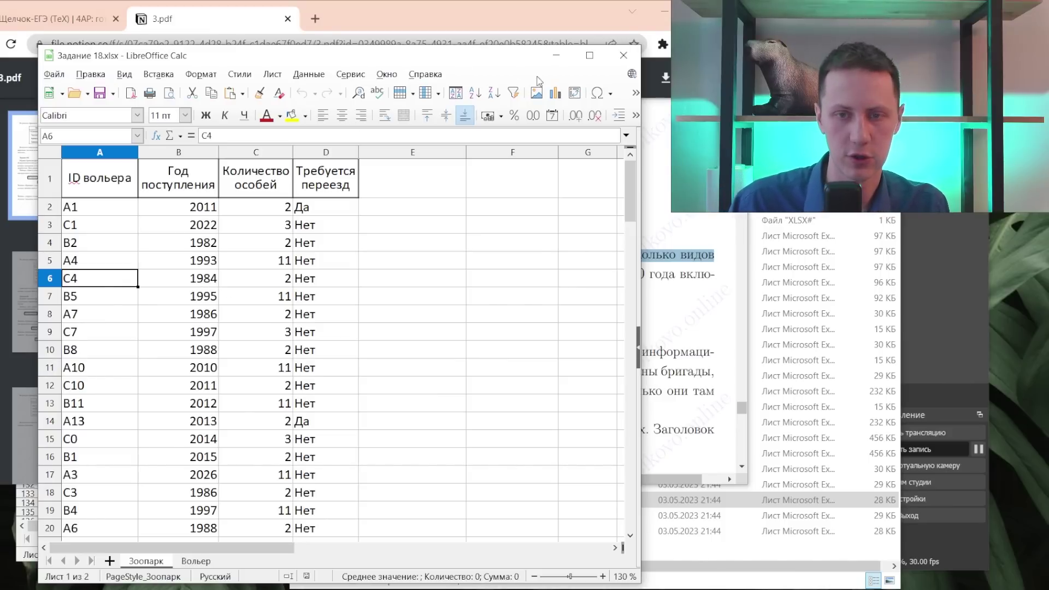
- Turn on AutoFilter and filter ID вольера to show only A-enclosure IDs
click(513, 93)
click(132, 192)
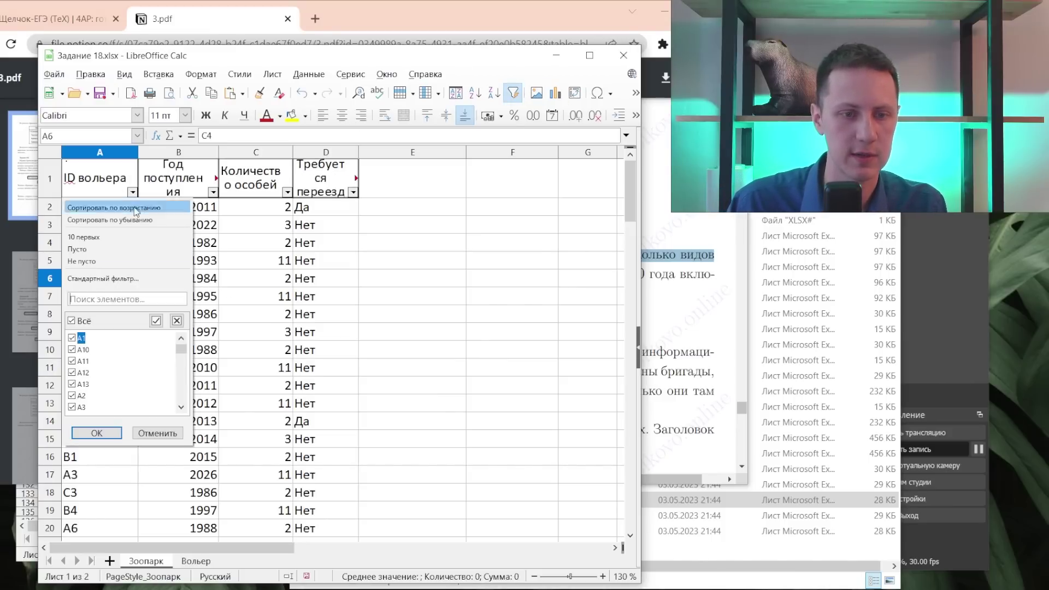
click(77, 322)
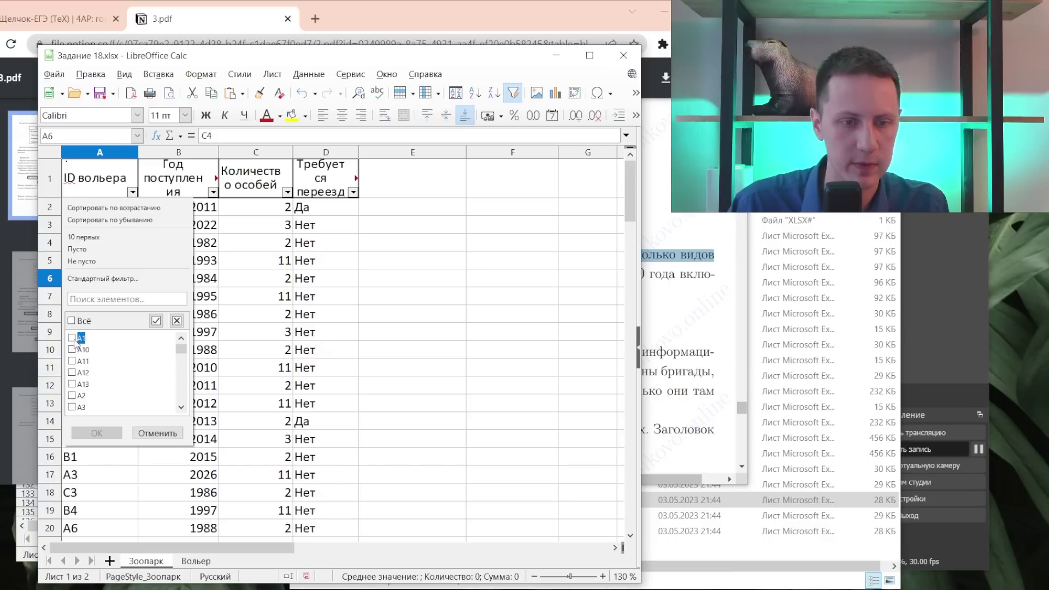
click(76, 338)
key(Down)
key(space)
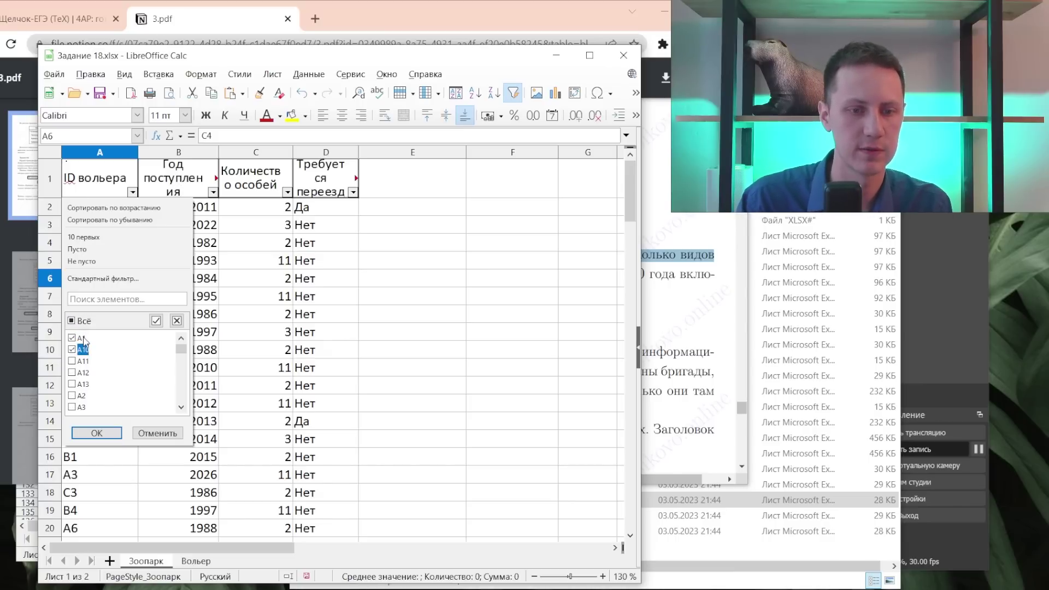
key(Down)
key(space)
key(Down)
key(space)
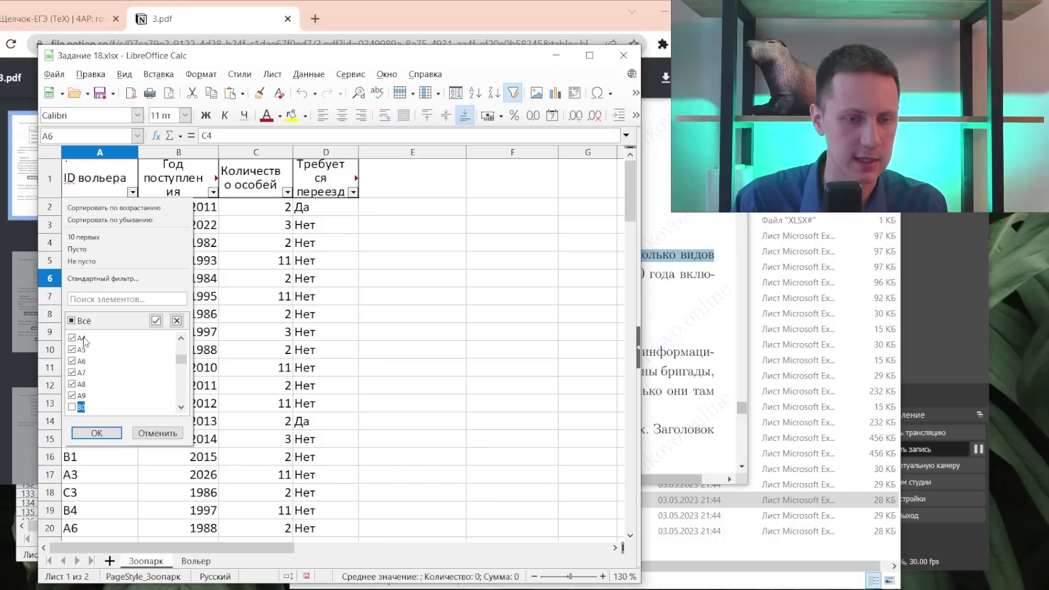
key(Down)
key(Down)
key(Down)
key(Down)
key(Down)
key(Down)
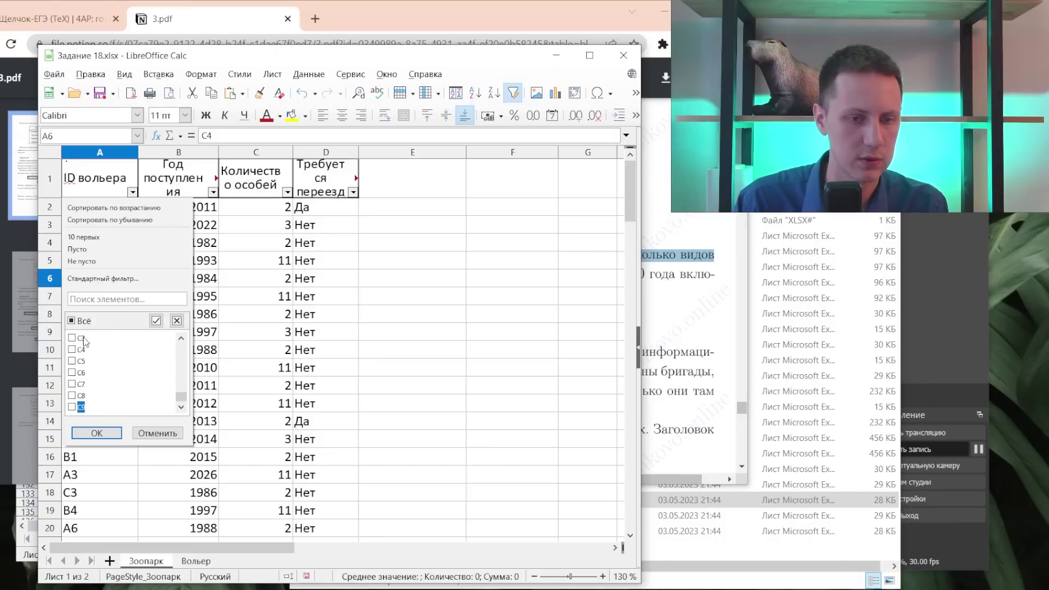
click(97, 433)
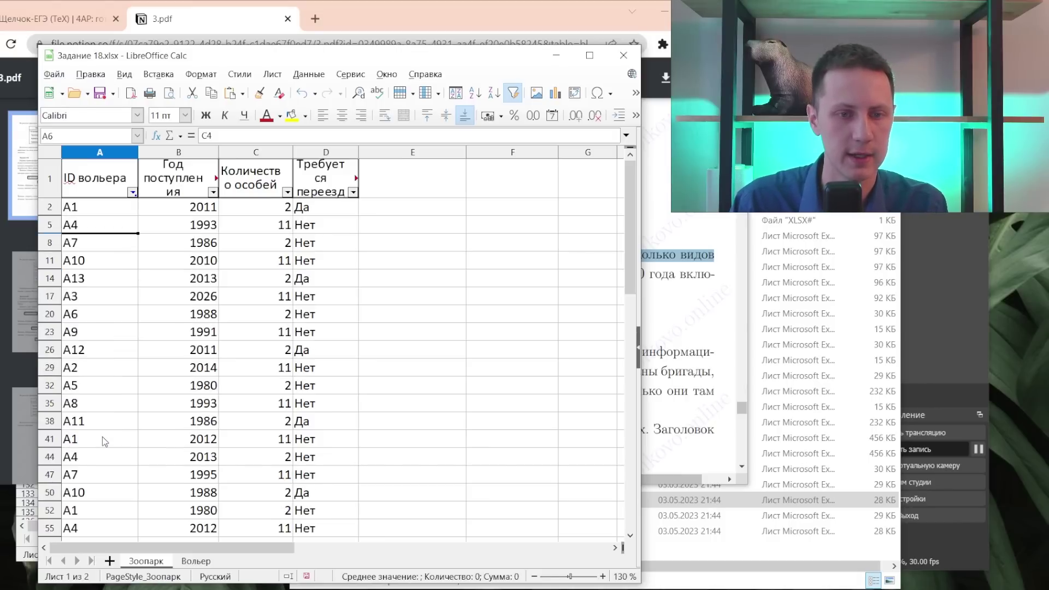
key(alt+Tab)
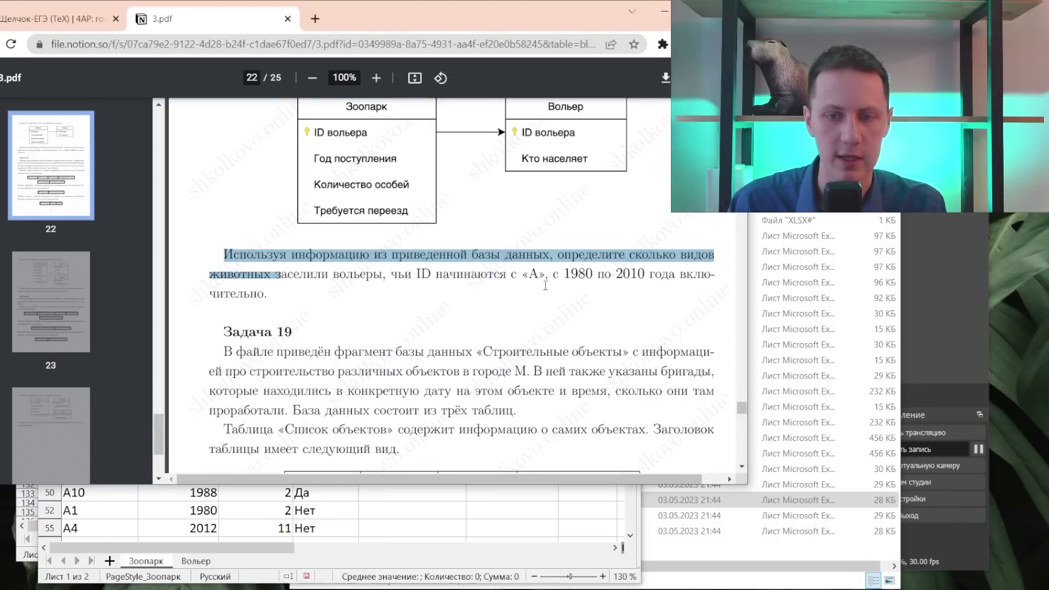
key(alt+Tab)
- Filter Год поступления to keep only the years 1980 through 2010
click(197, 226)
click(212, 192)
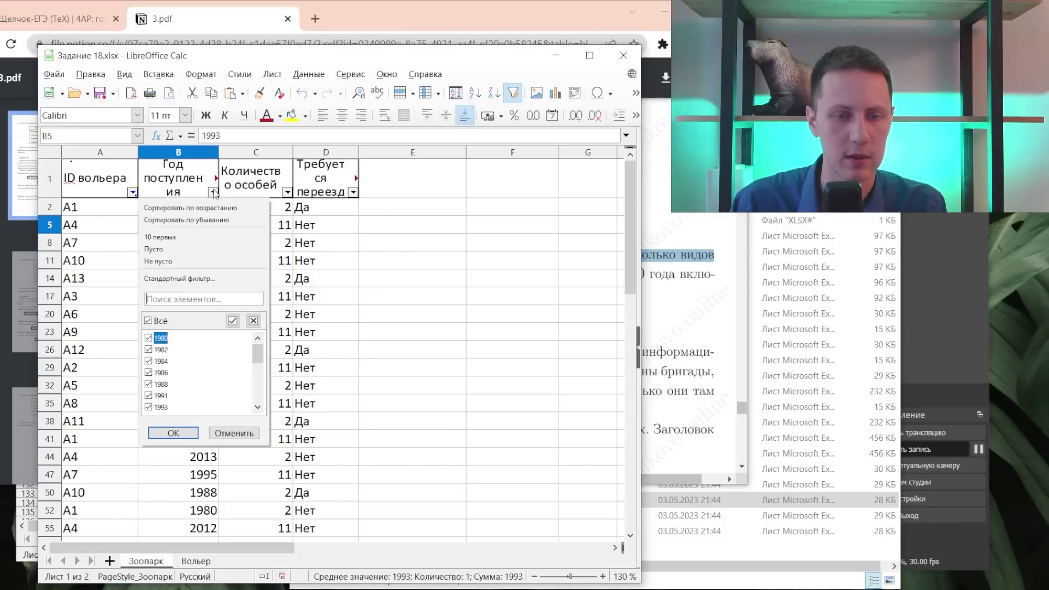
click(147, 321)
click(149, 338)
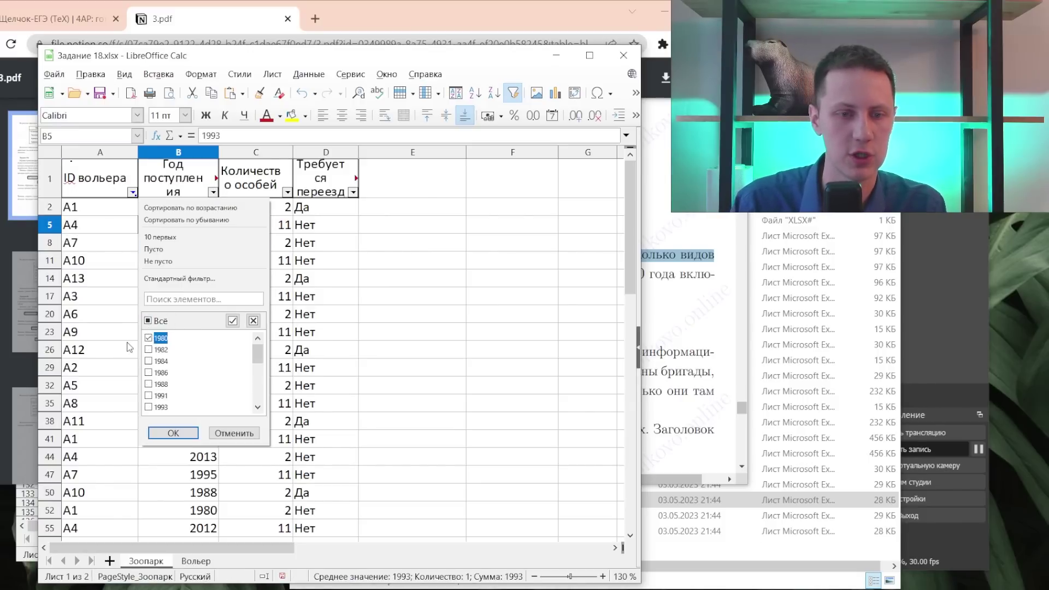
key(Down)
key(space)
key(Down)
key(space)
key(Down)
key(space)
key(Down)
key(space)
key(Down)
key(space)
key(Down)
key(space)
key(Down)
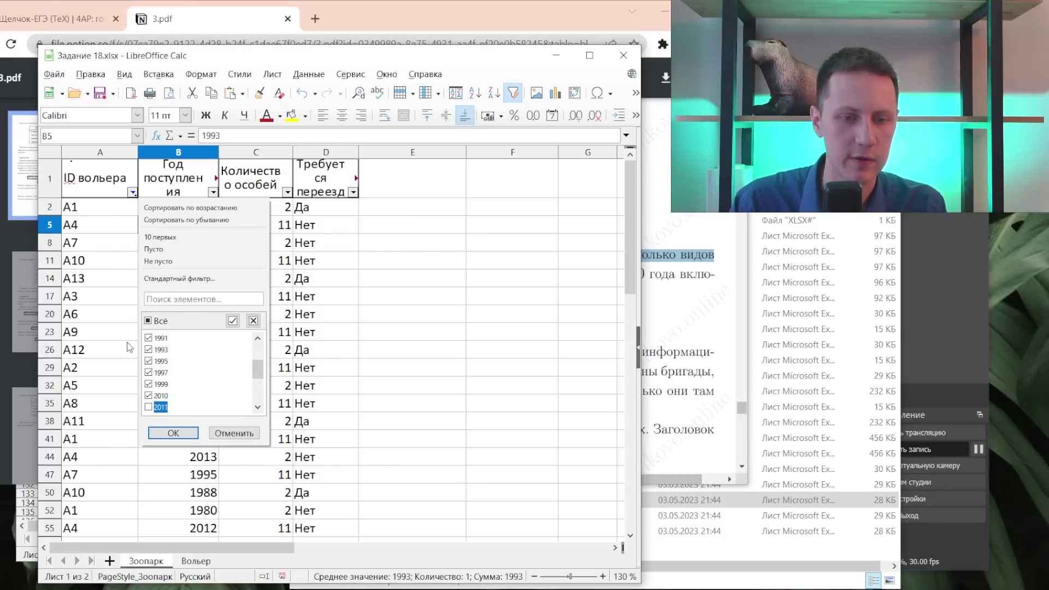
click(185, 433)
key(alt+Tab)
- Look over the filtered Зоопарк table and reread the task in the PDF
key(alt+Tab)
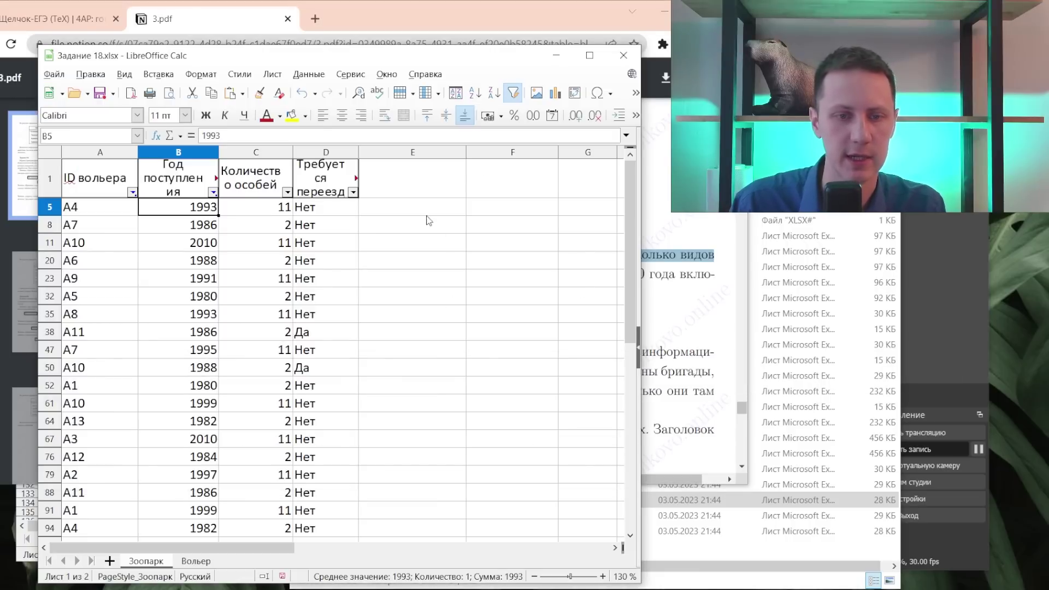
key(alt+Tab)
key(alt+Tab)
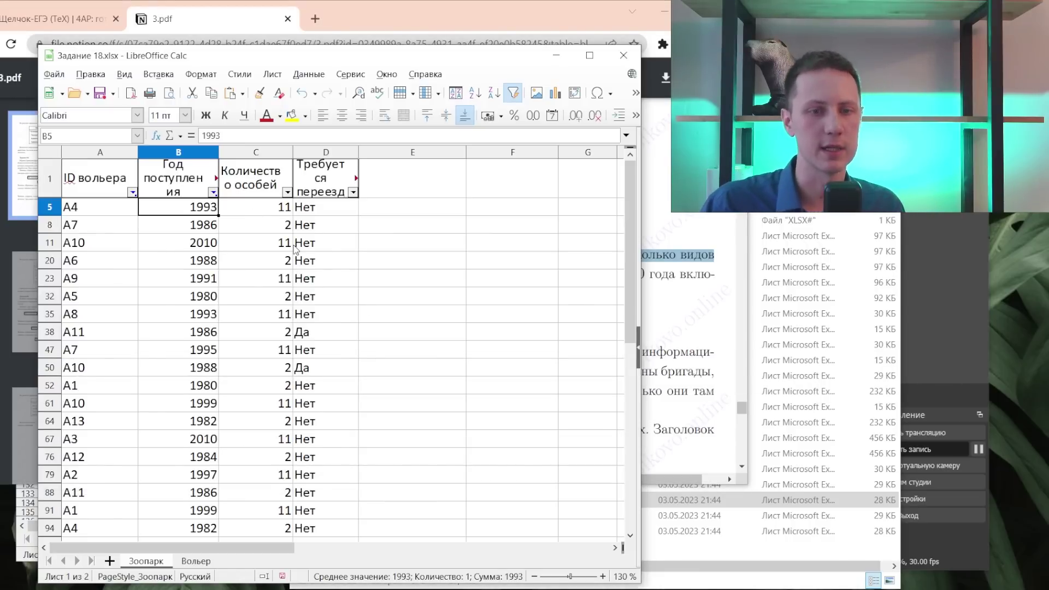
scroll(256, 287, down, 3)
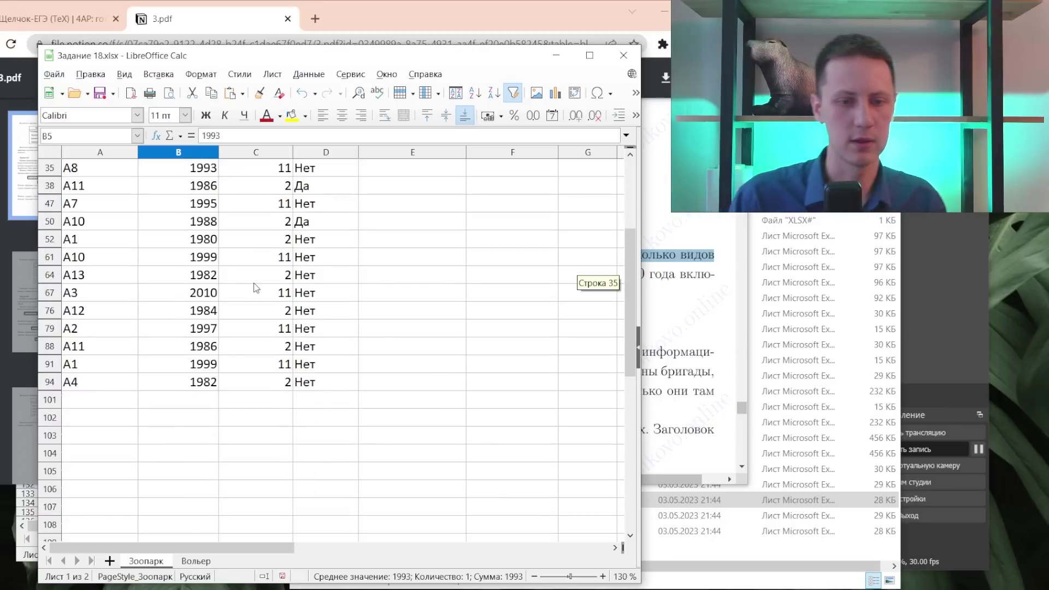
scroll(256, 288, up, 2)
scroll(256, 288, up, 1)
scroll(232, 369, down, 1)
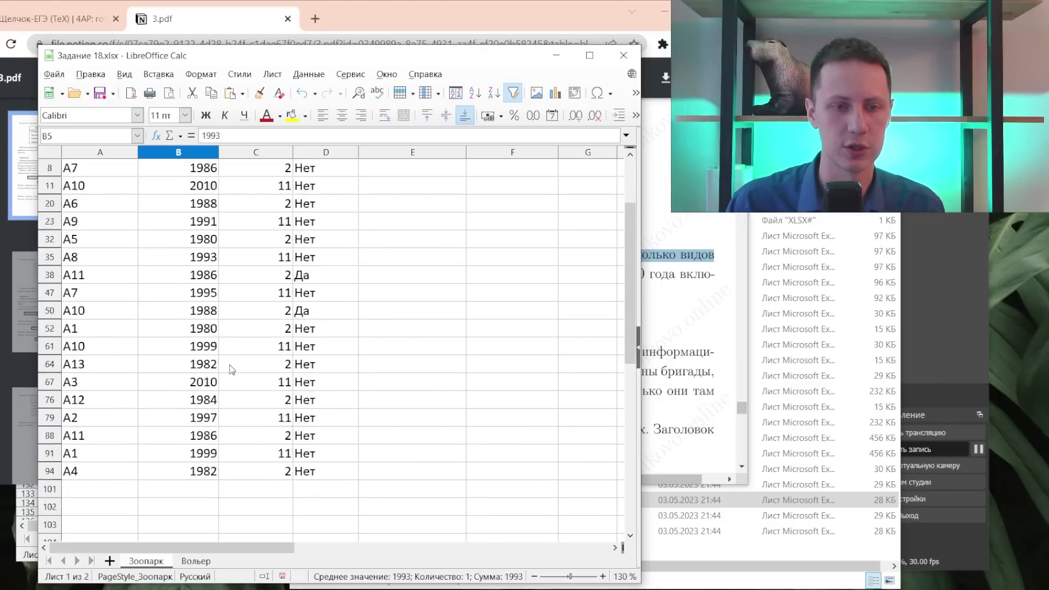
key(alt+Tab)
click(467, 271)
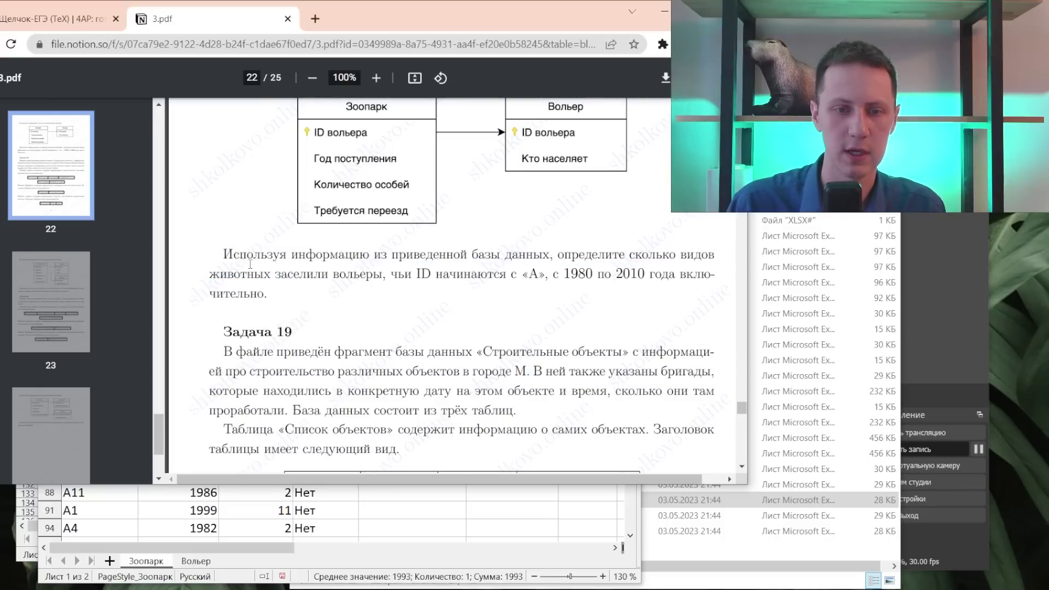
key(ctrl+a)
key(alt+Tab)
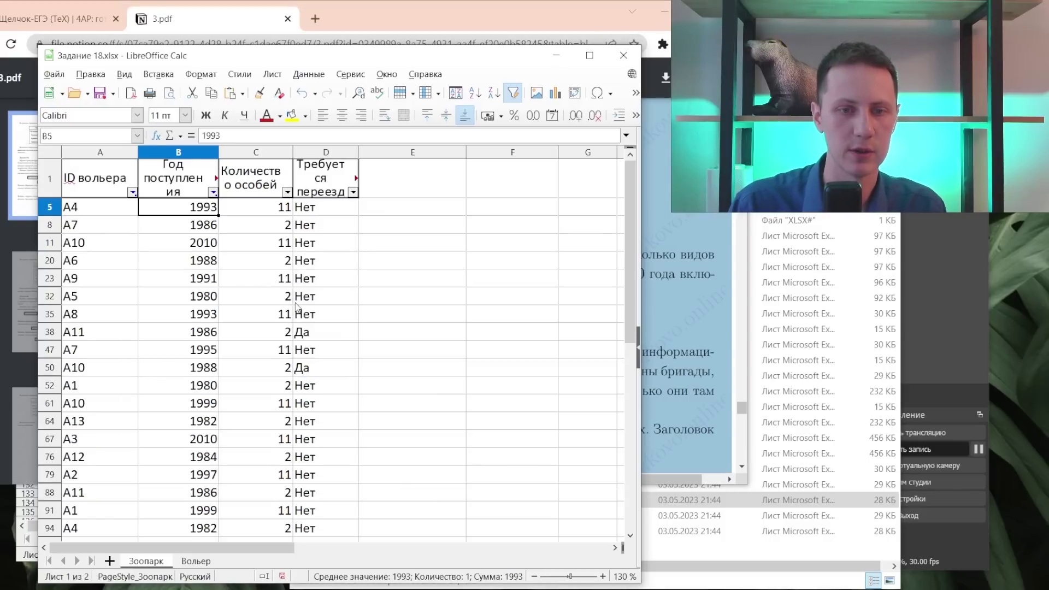
- Check the Вольер sheet for enclosures A4, A2, A11 and the Амурский тигр
click(195, 562)
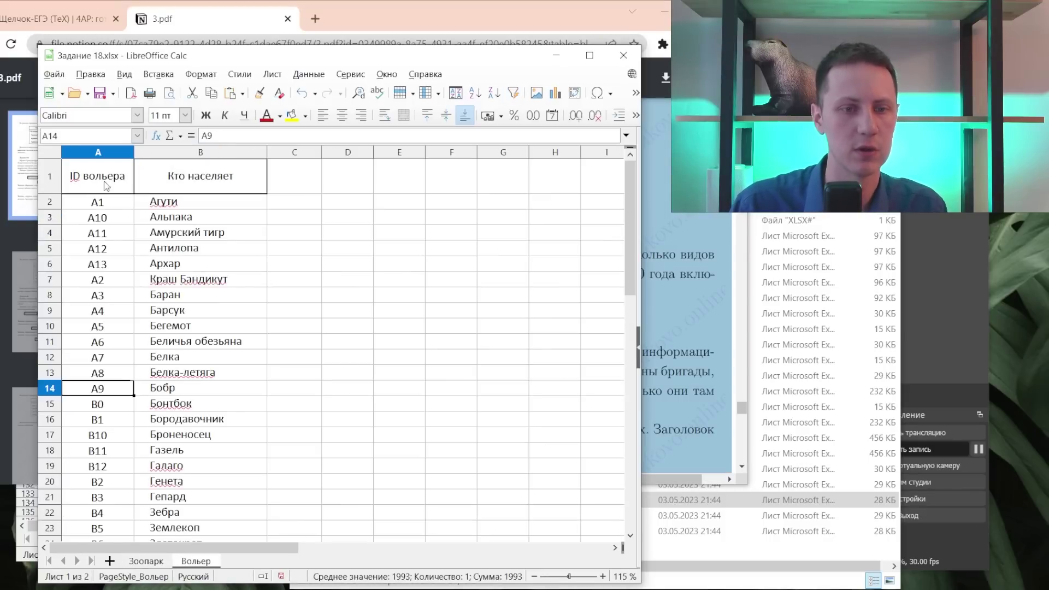
drag(101, 204, 180, 256)
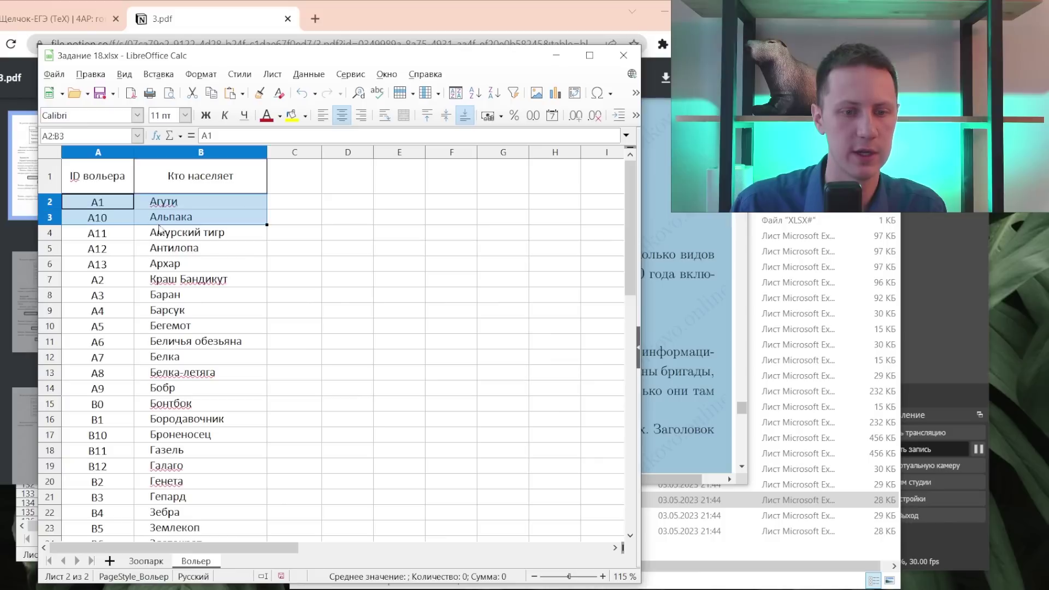
click(111, 309)
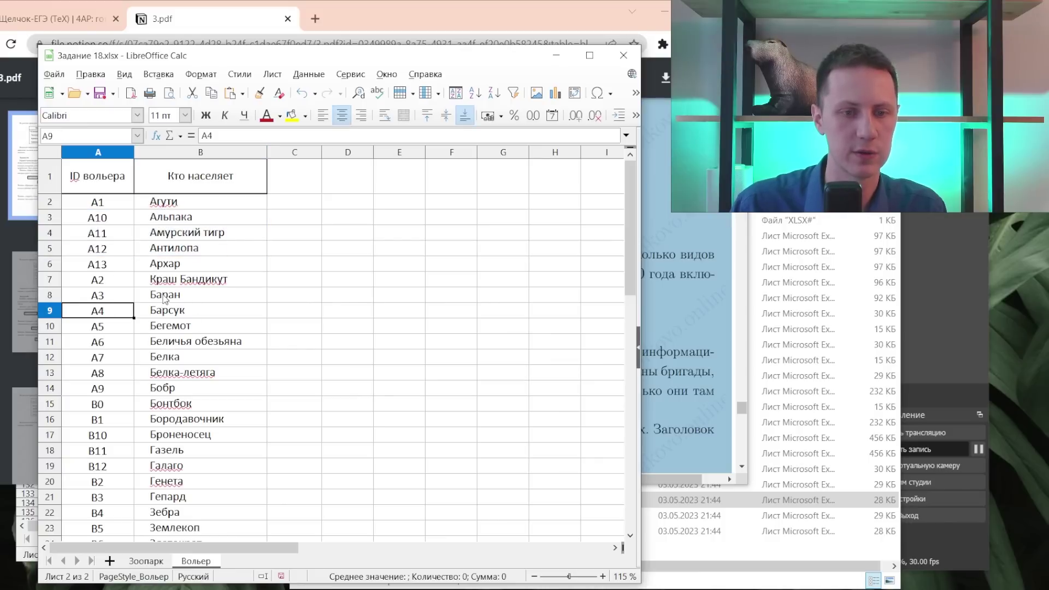
drag(116, 282, 143, 286)
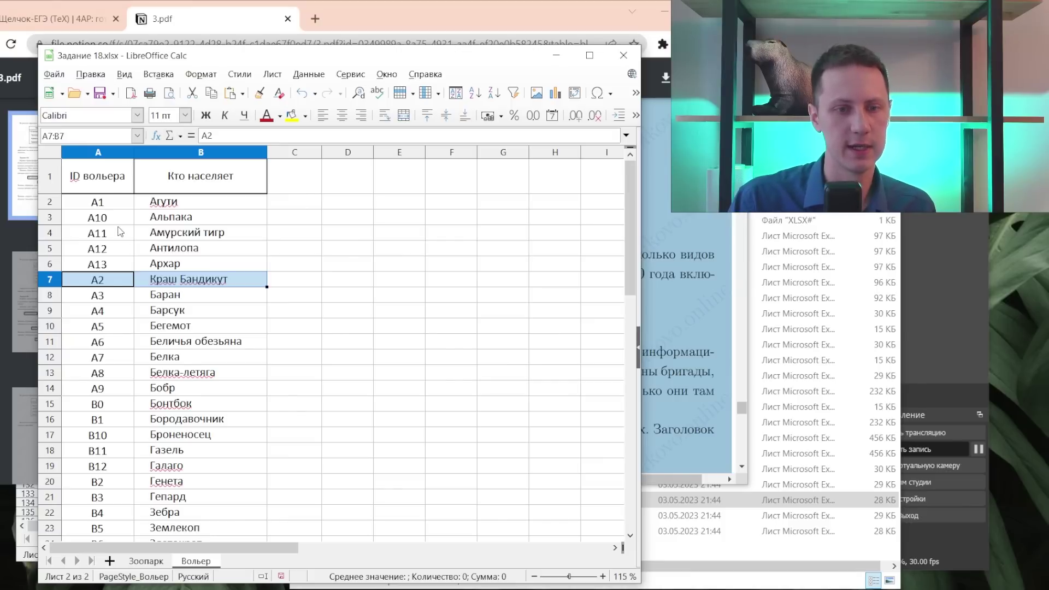
click(120, 231)
click(258, 227)
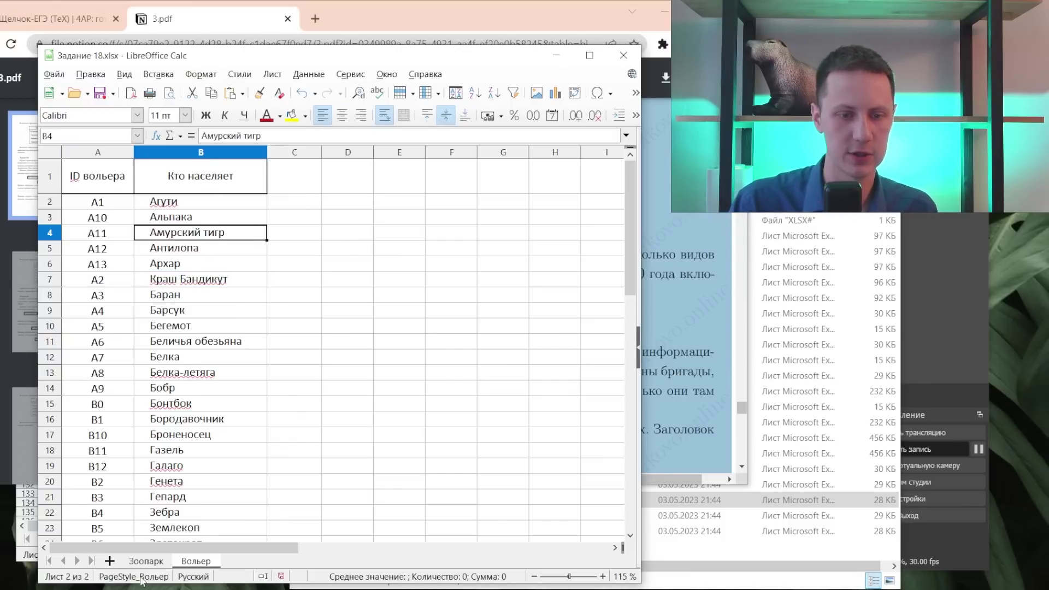
- Copy the filtered enclosure IDs in Зоопарк cells A5:A94
click(146, 561)
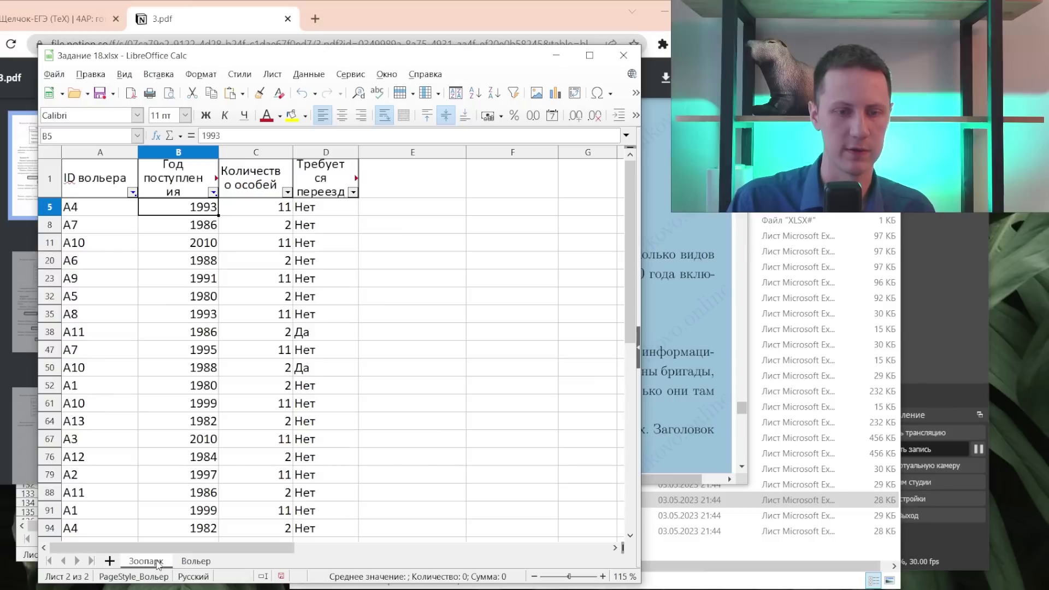
click(96, 209)
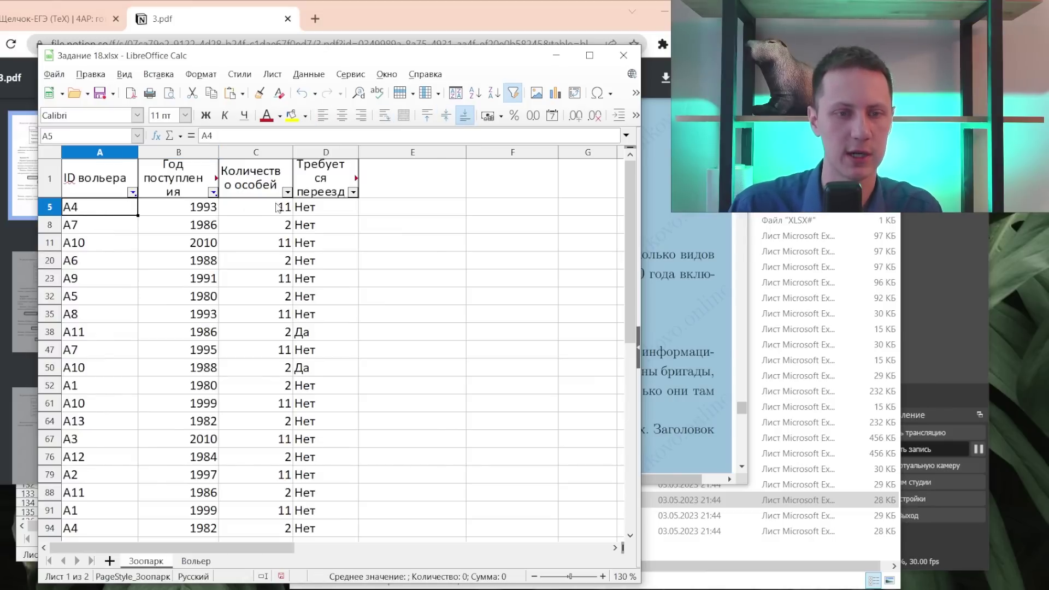
scroll(218, 382, down, 2)
scroll(164, 415, down, 1)
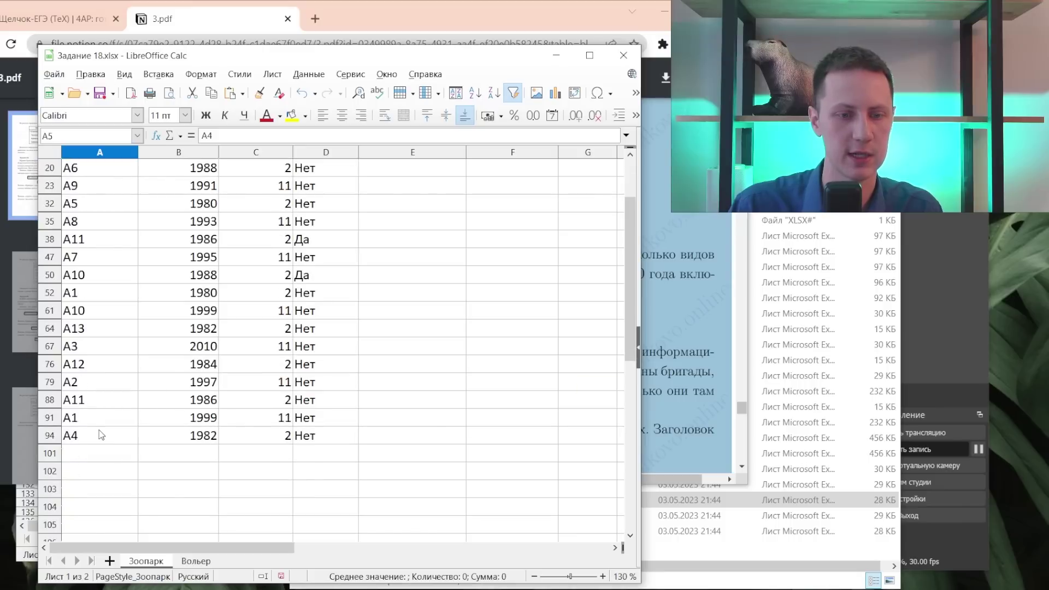
shift+click(104, 435)
key(ctrl+c)
- Add a new sheet Лист3 and paste the enclosure IDs into A1
scroll(109, 432, up, 2)
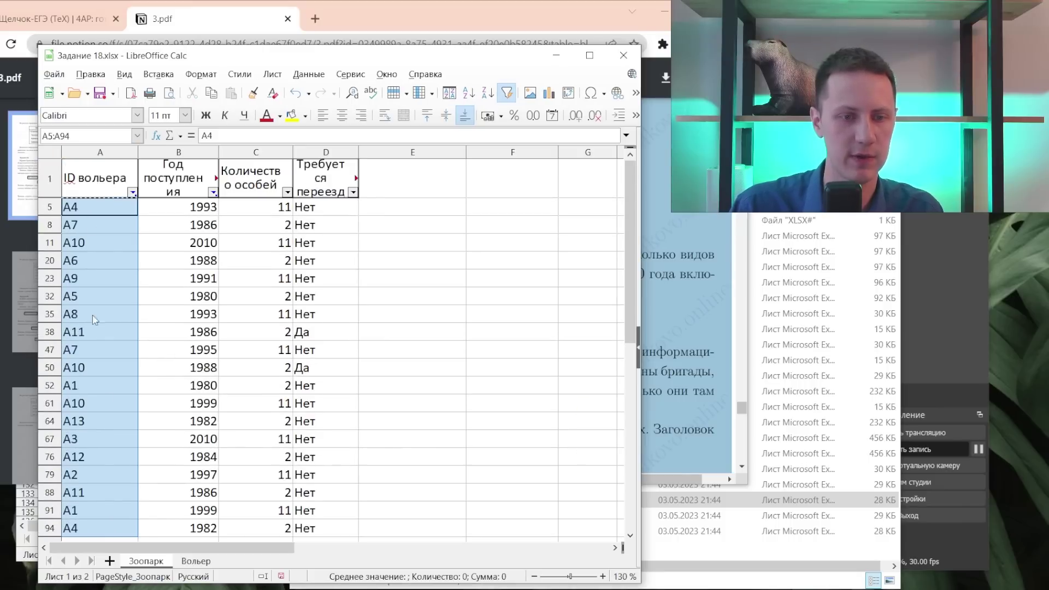
click(110, 562)
key(ctrl+v)
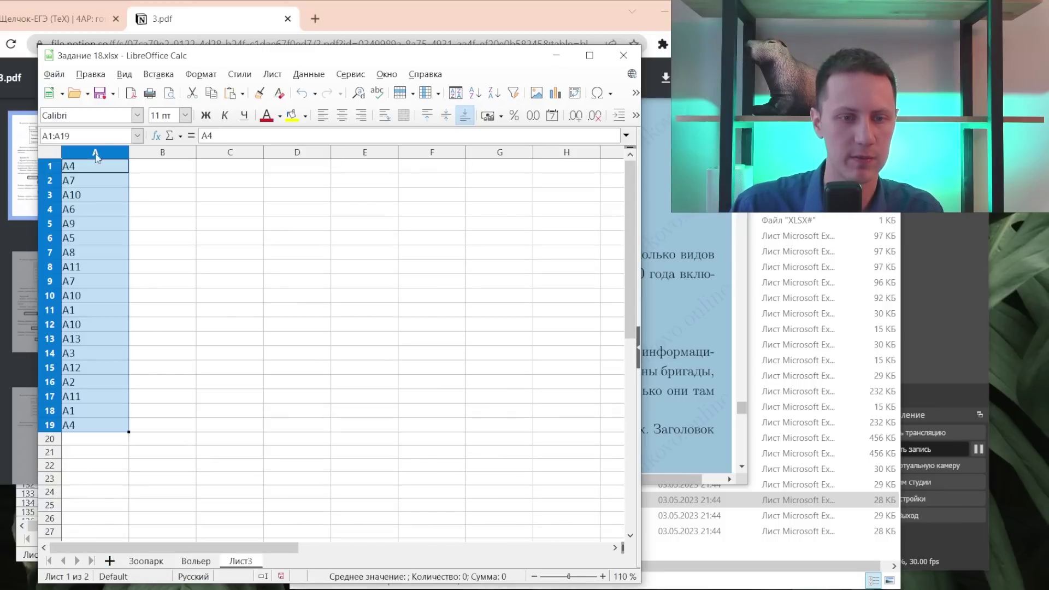
- Browse the Data, context and Format menus without choosing anything
click(309, 75)
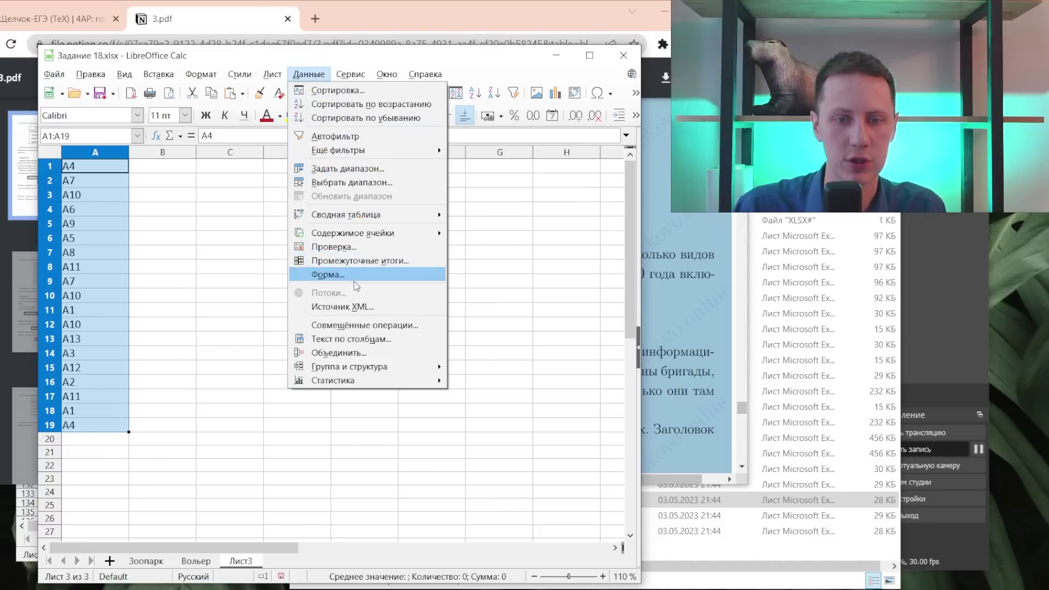
click(109, 287)
right_click(109, 287)
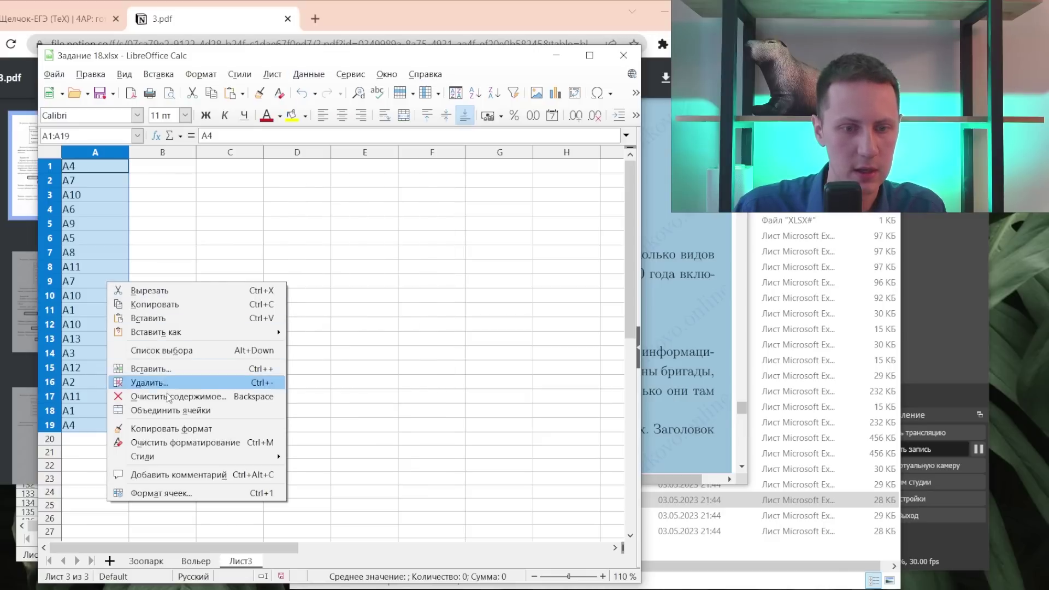
key(Escape)
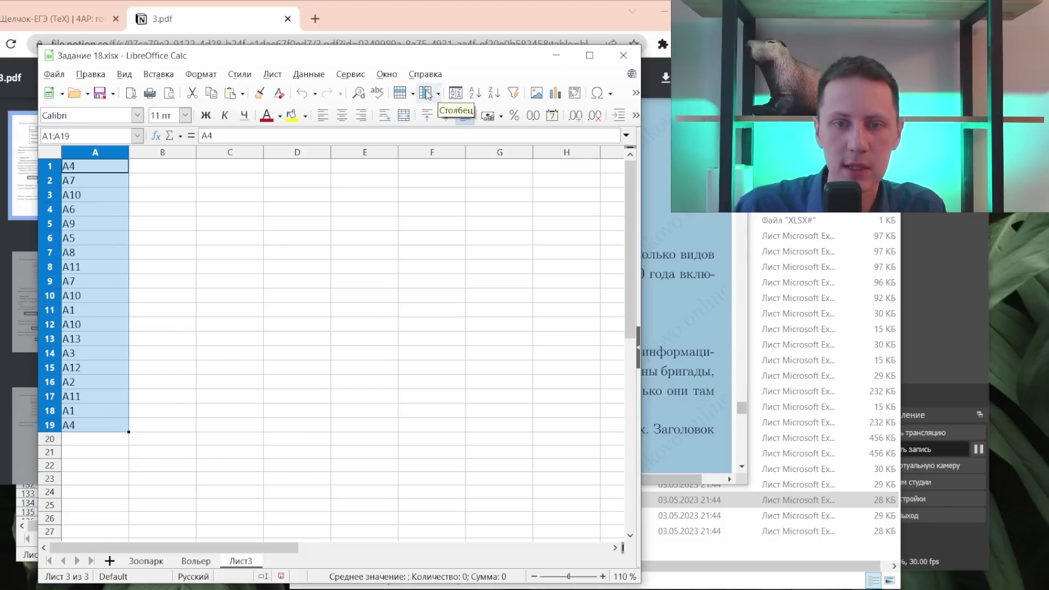
click(200, 75)
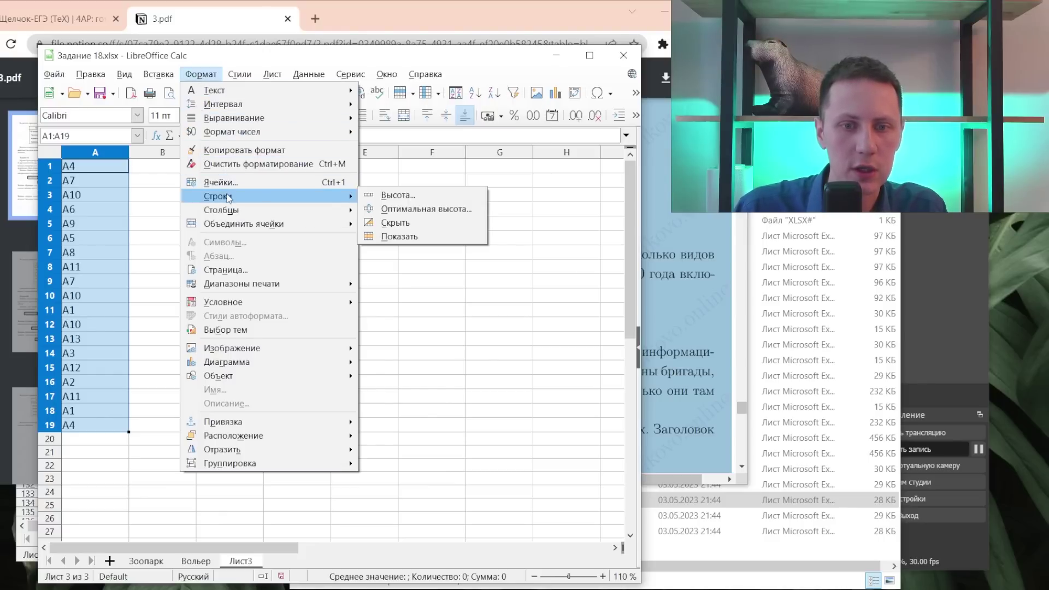
mouse_move(226, 362)
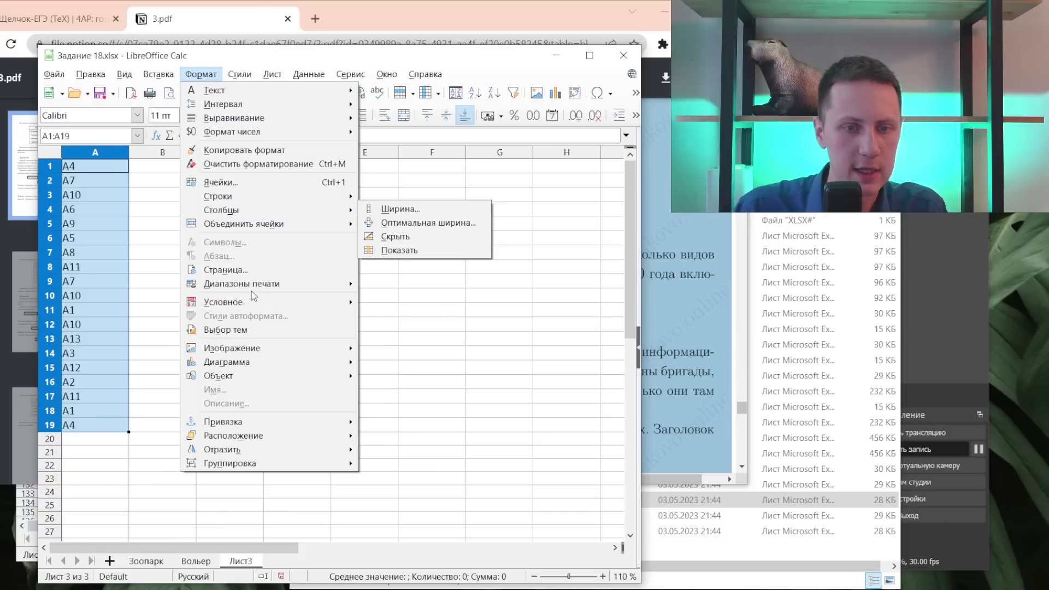
mouse_move(241, 283)
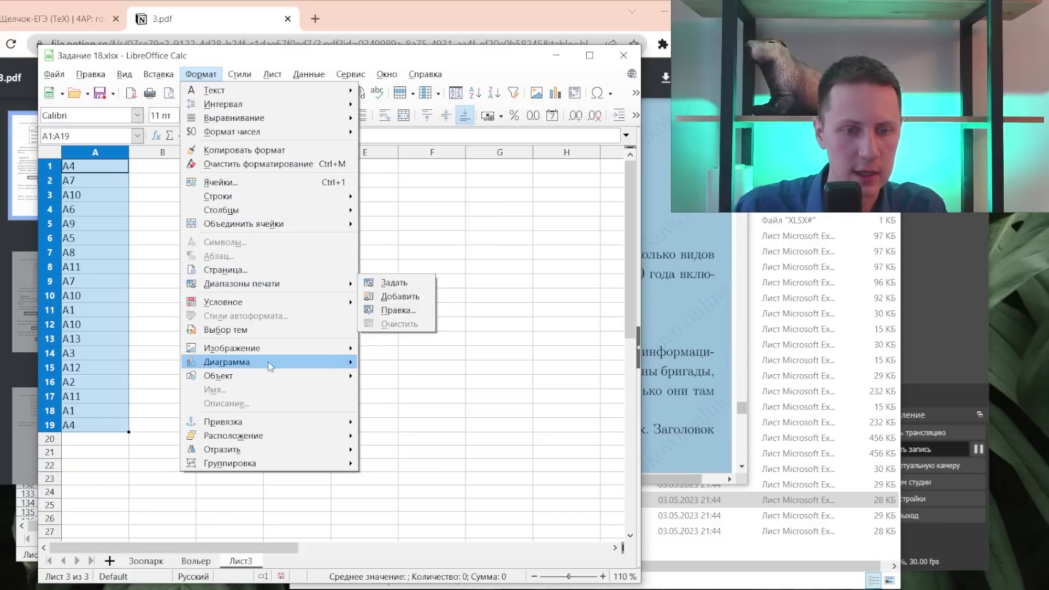
click(78, 189)
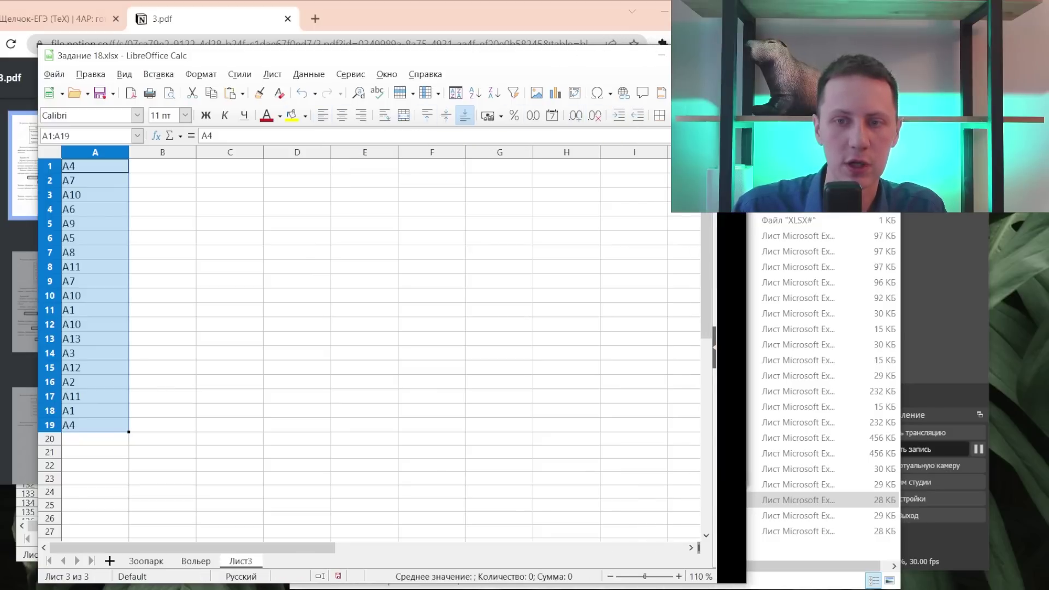
- Widen the Calc window and move it to the left
drag(641, 125, 781, 125)
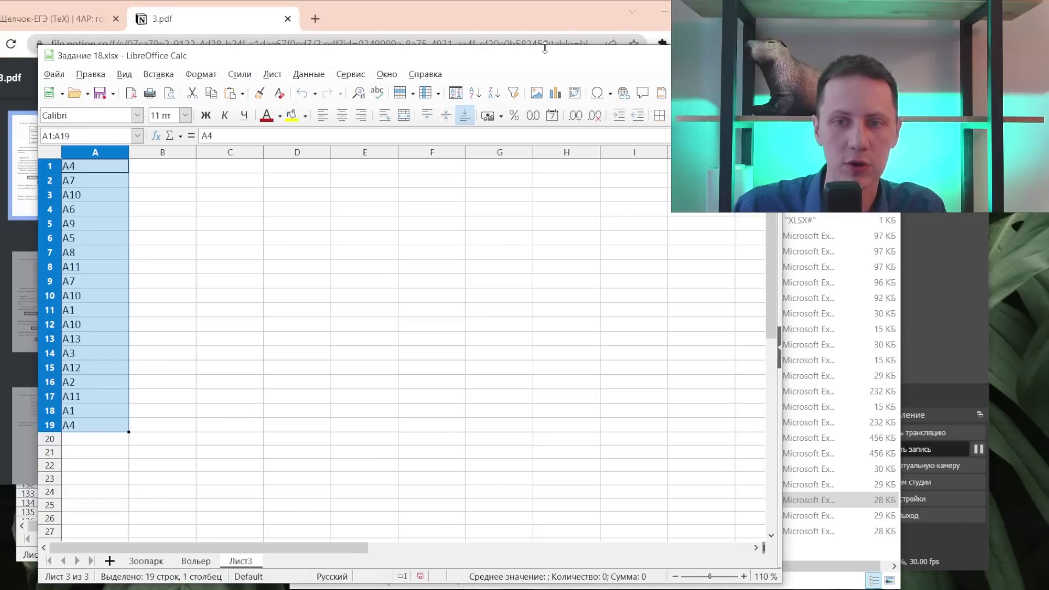
drag(544, 48, 494, 48)
drag(508, 56, 462, 46)
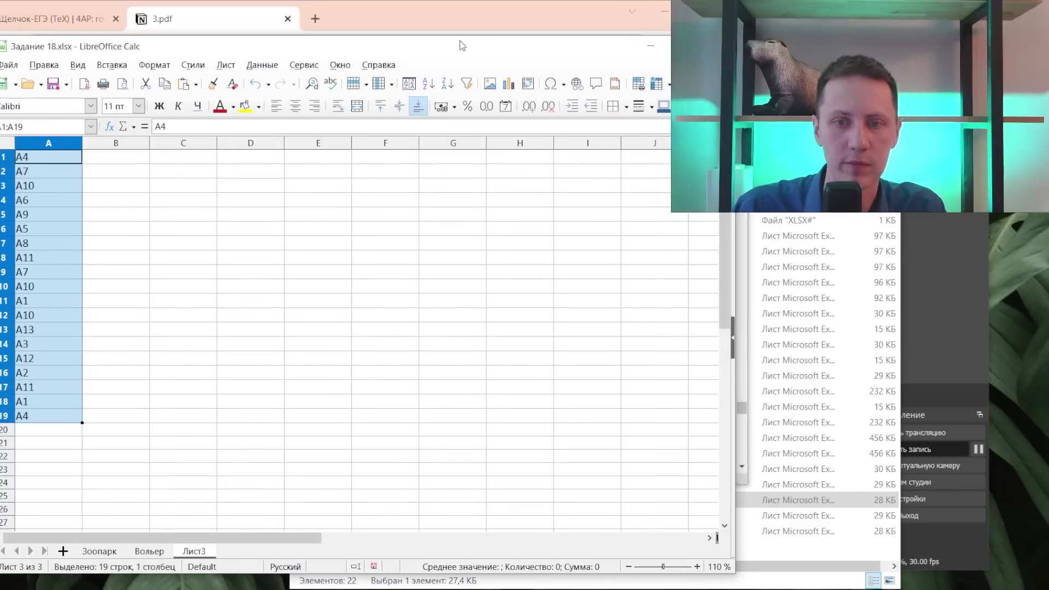
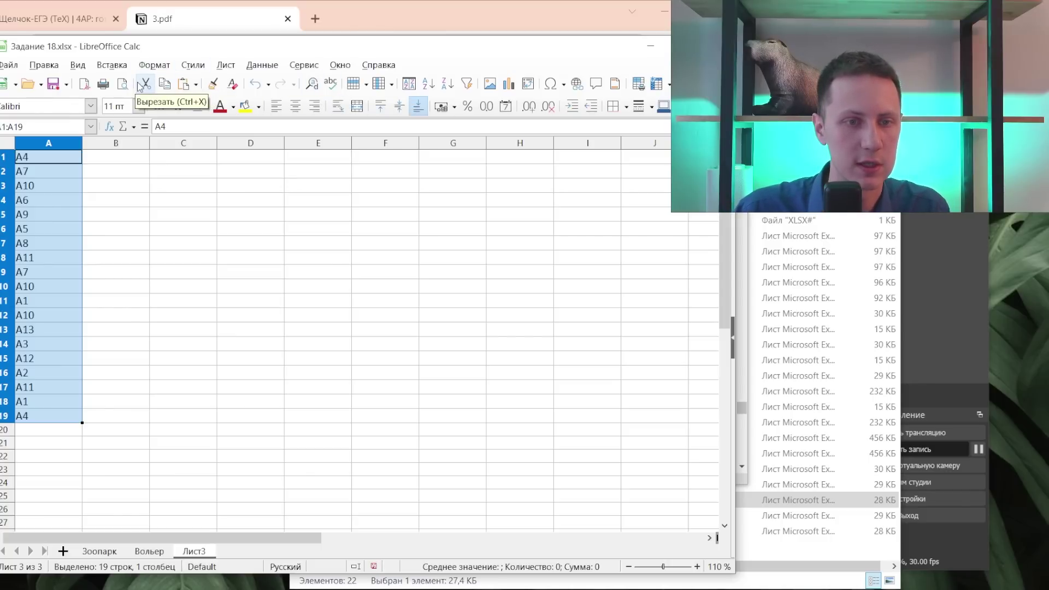
- Look through the Edit and Window menus, then close the menu without choosing a command
click(44, 65)
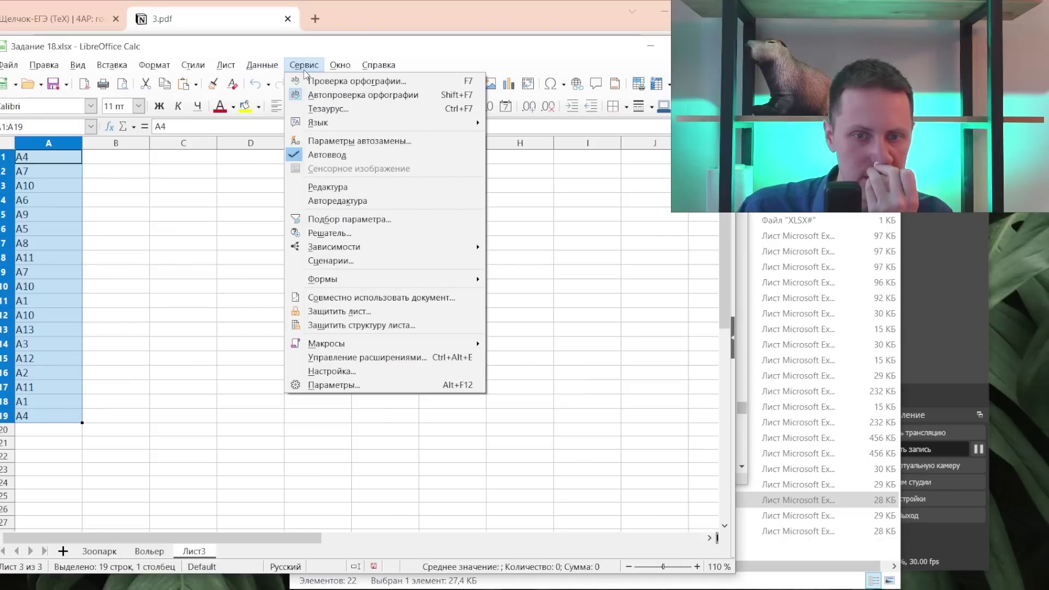
click(340, 65)
click(378, 65)
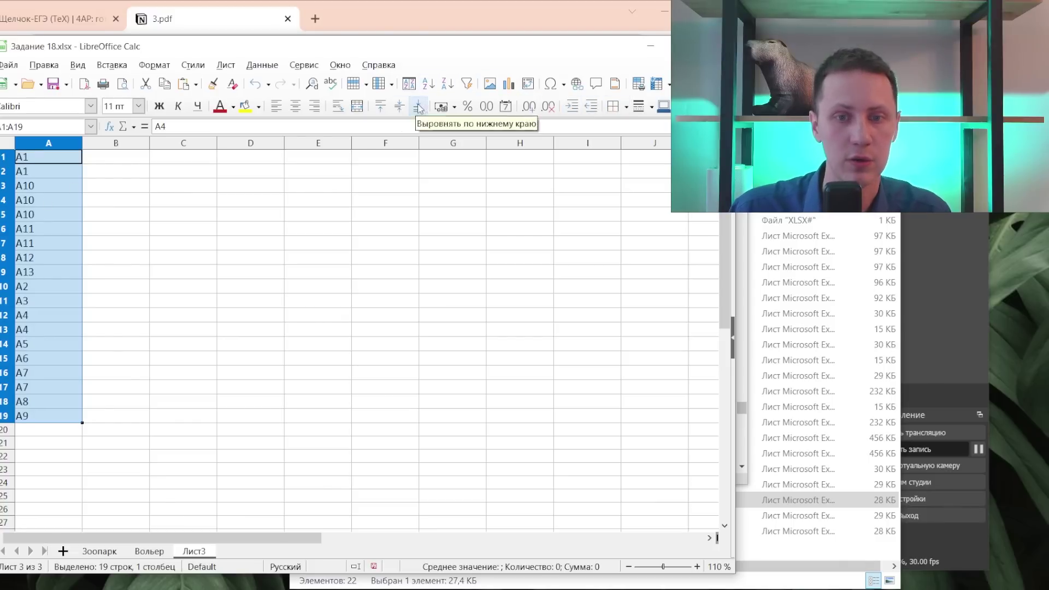
- Apply AutoFilter with the first row as header, then insert an empty row above row 1
click(466, 83)
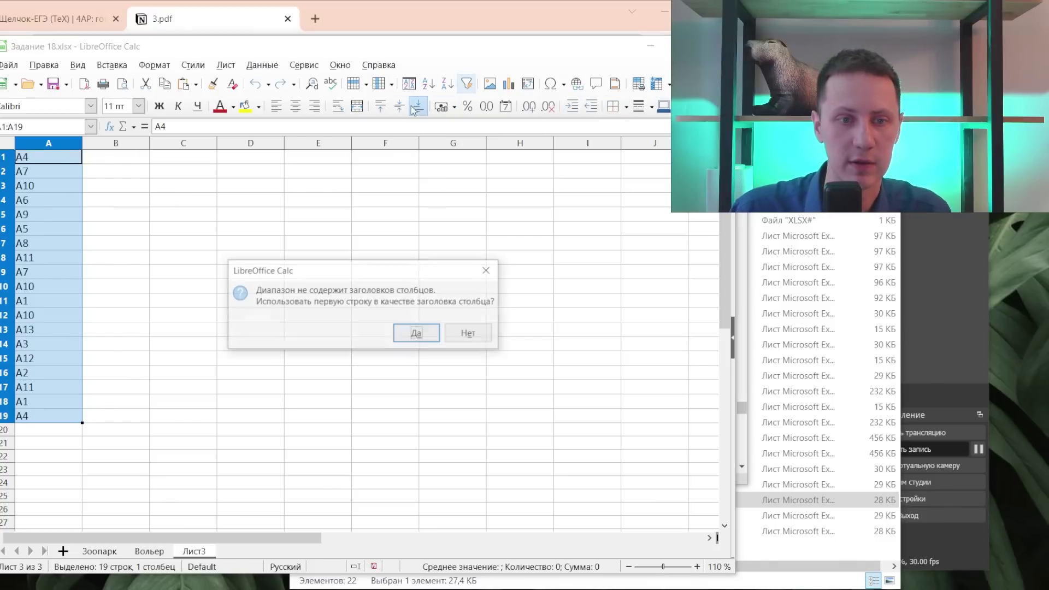
click(431, 331)
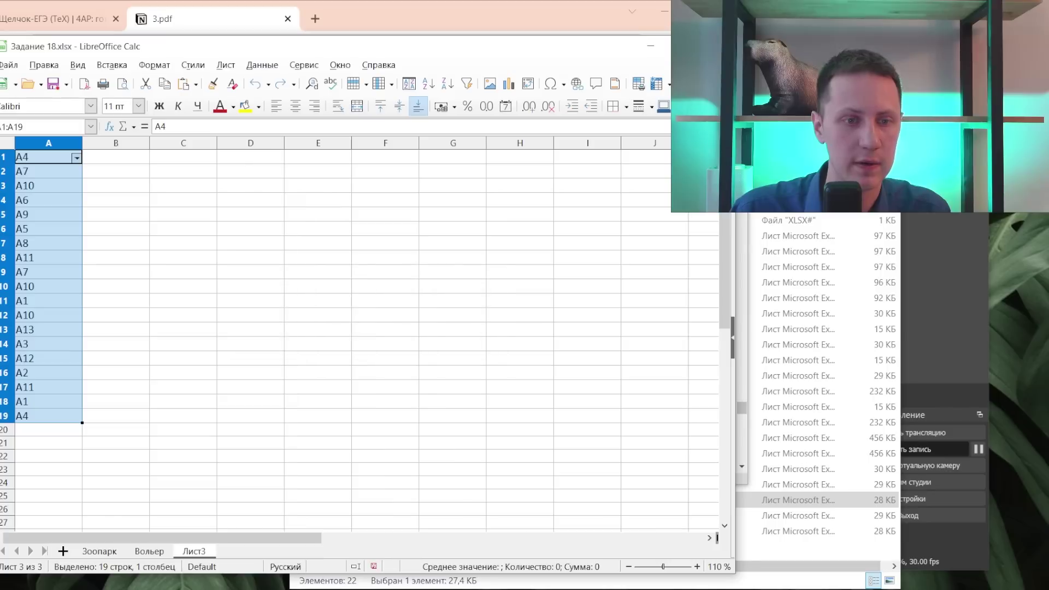
click(7, 157)
right_click(7, 157)
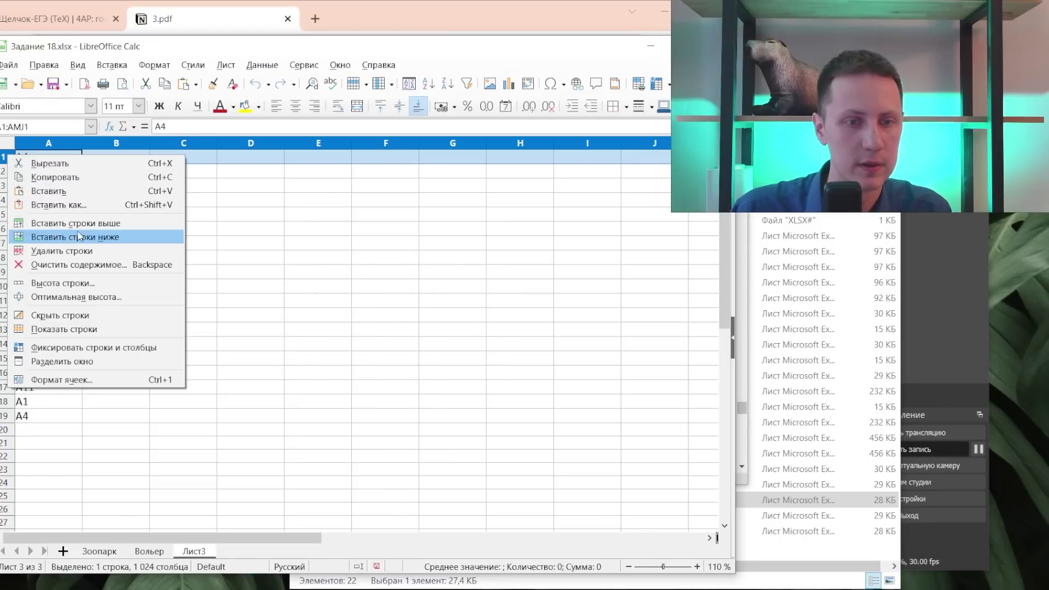
click(81, 227)
- Enter the header Заголовок in A1 and select the values below it
click(55, 163)
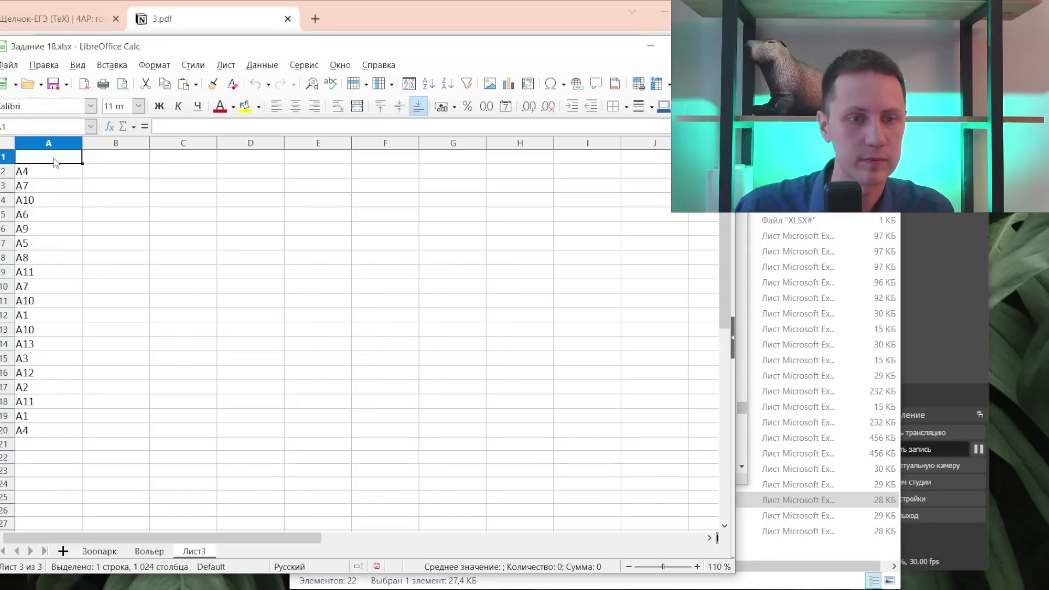
text(P)
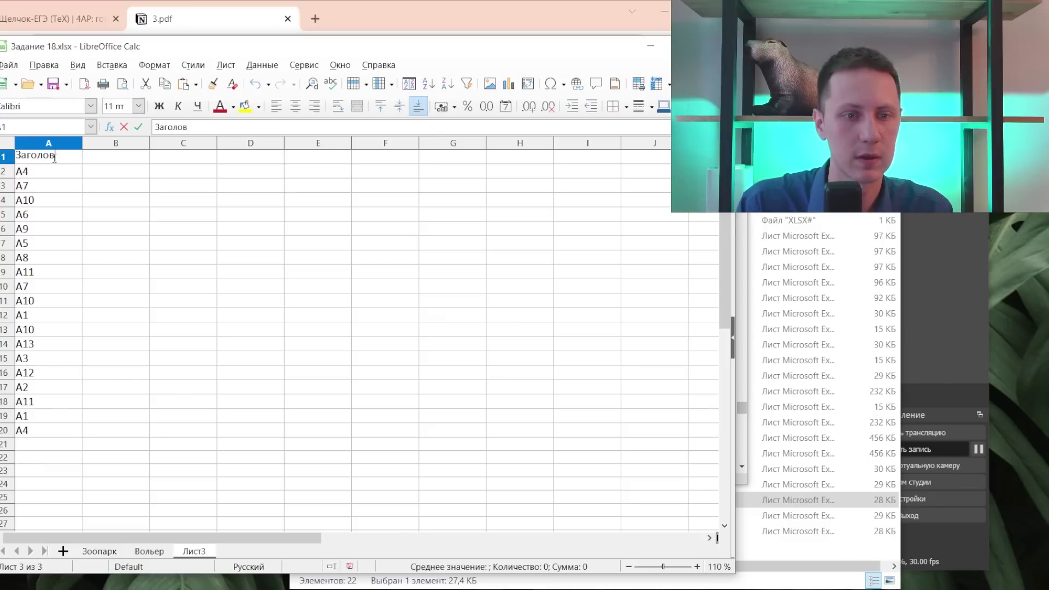
text(ок)
key(Return)
key(shift+Down)
key(shift+Down)
key(shift+Down)
key(shift+Down)
key(shift+Down)
key(shift+Down)
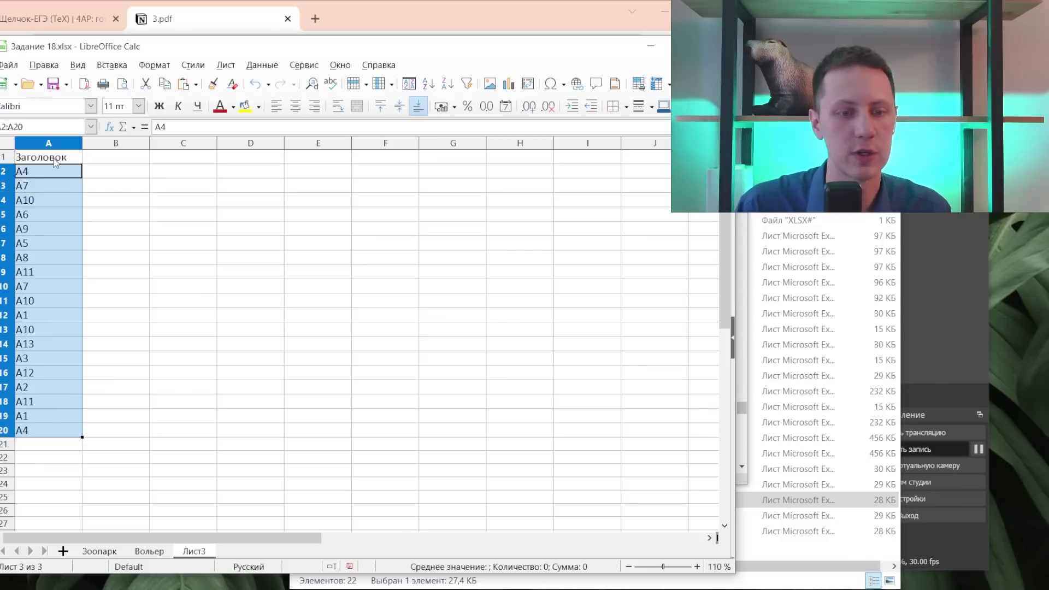
- Select A1:A20 and apply AutoFilter with Заголовок as the column header
click(463, 83)
click(412, 333)
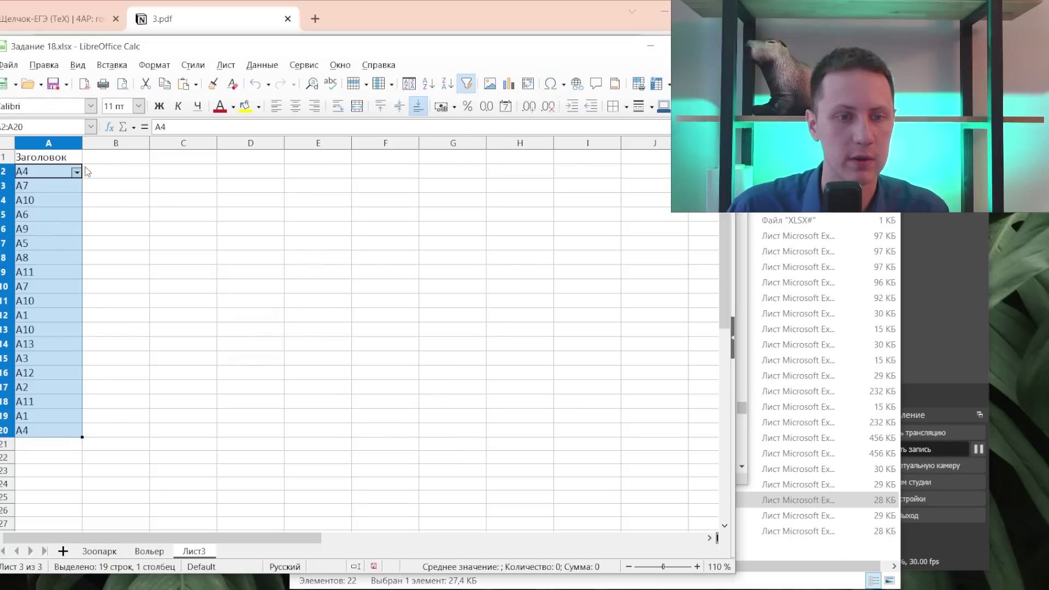
drag(48, 157, 46, 432)
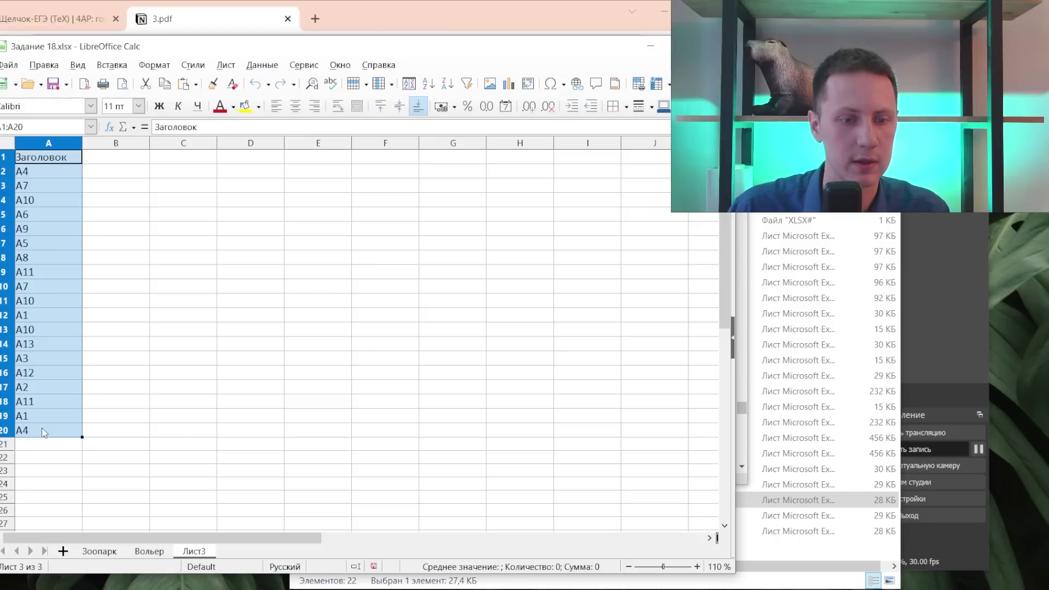
click(473, 89)
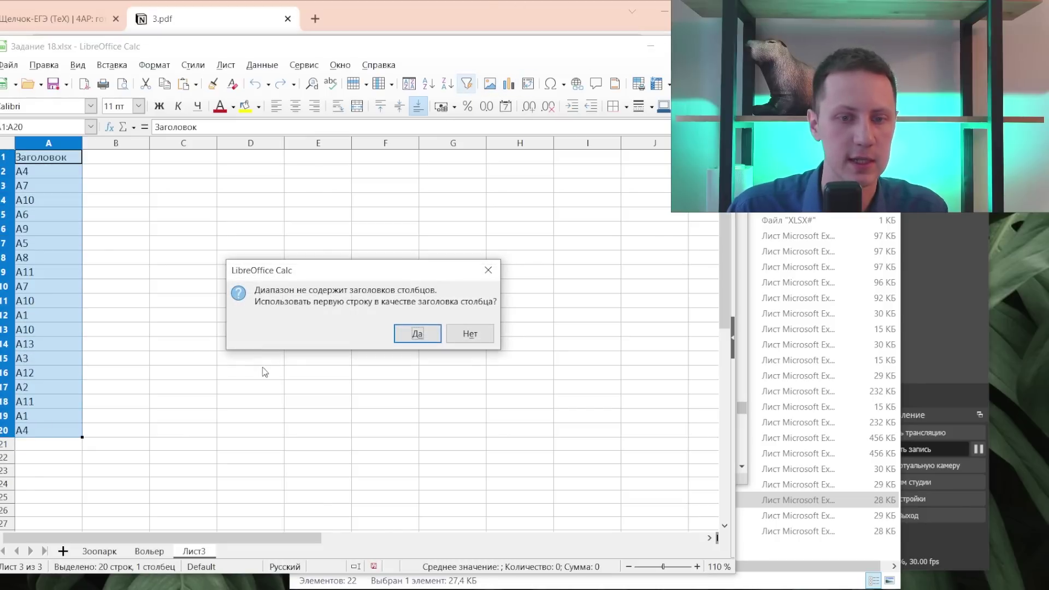
click(415, 334)
- Review the values in the Заголовок filter list and cancel without filtering
click(77, 158)
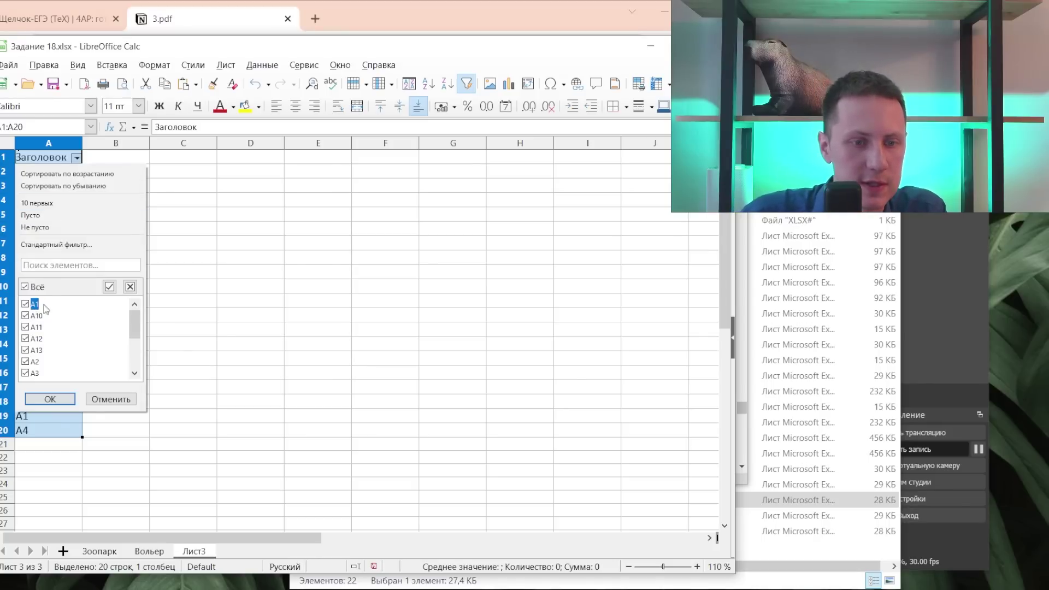
scroll(70, 317, down, 2)
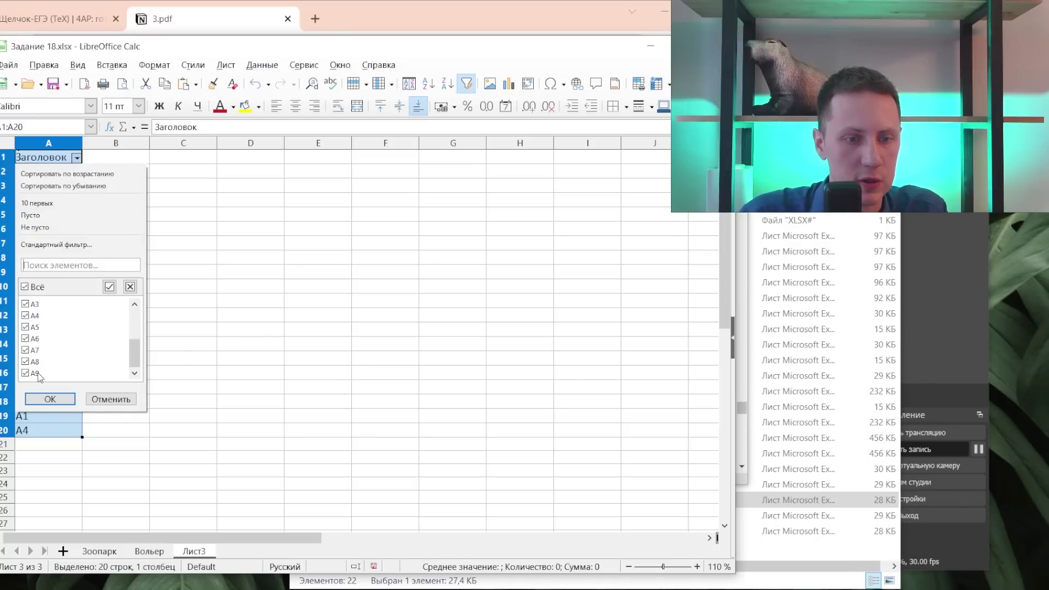
scroll(38, 372, up, 2)
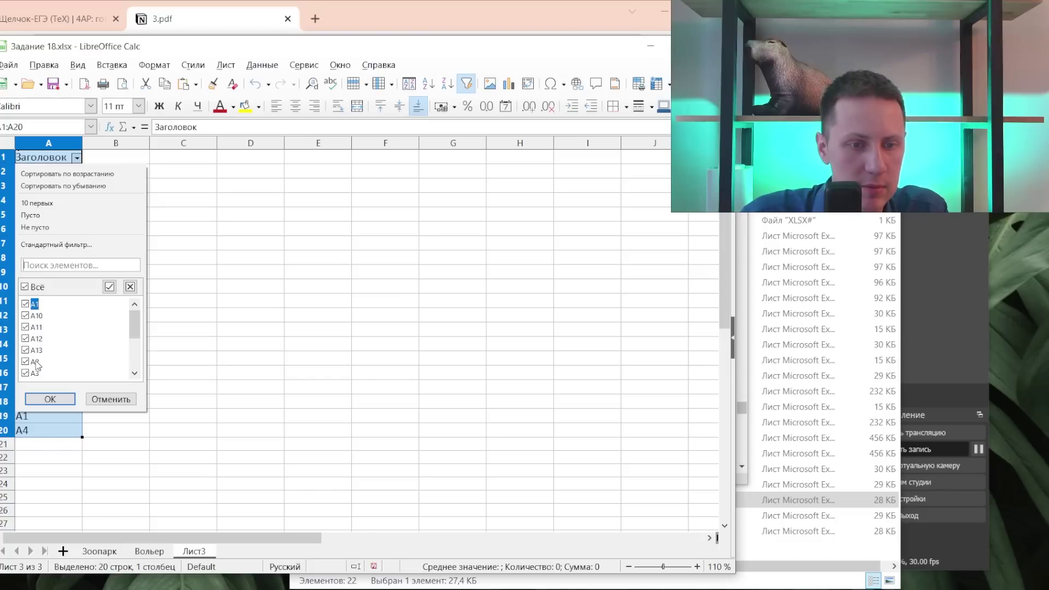
scroll(38, 365, down, 2)
scroll(38, 374, up, 2)
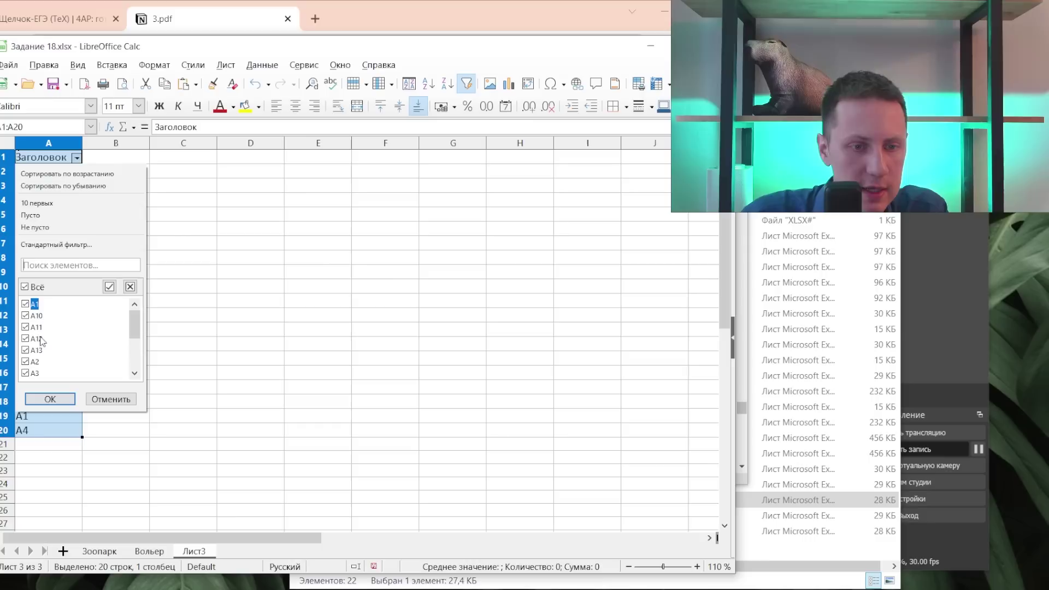
scroll(42, 355, down, 2)
scroll(43, 370, up, 2)
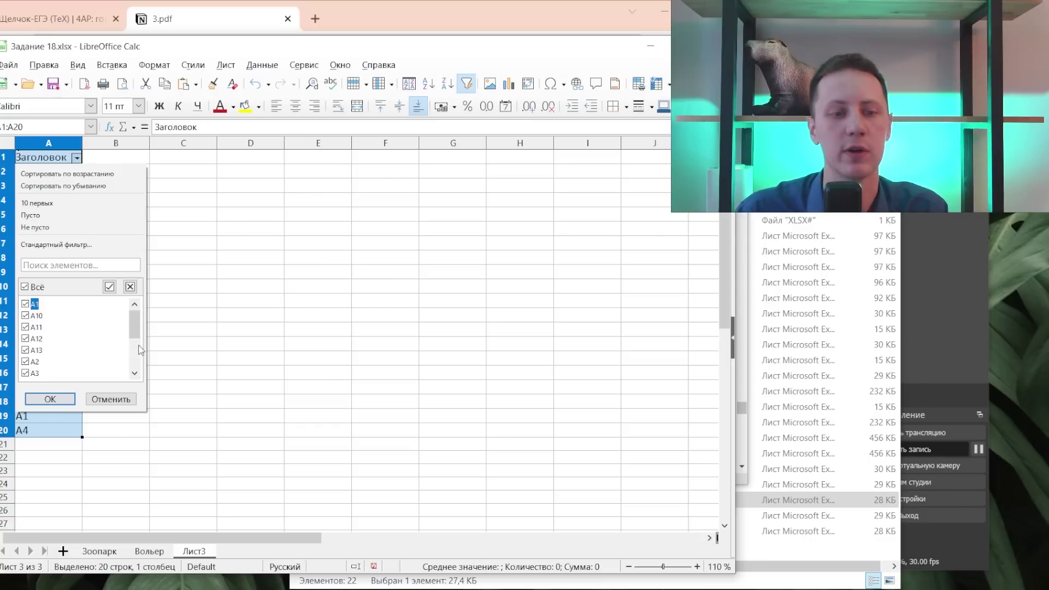
key(Down)
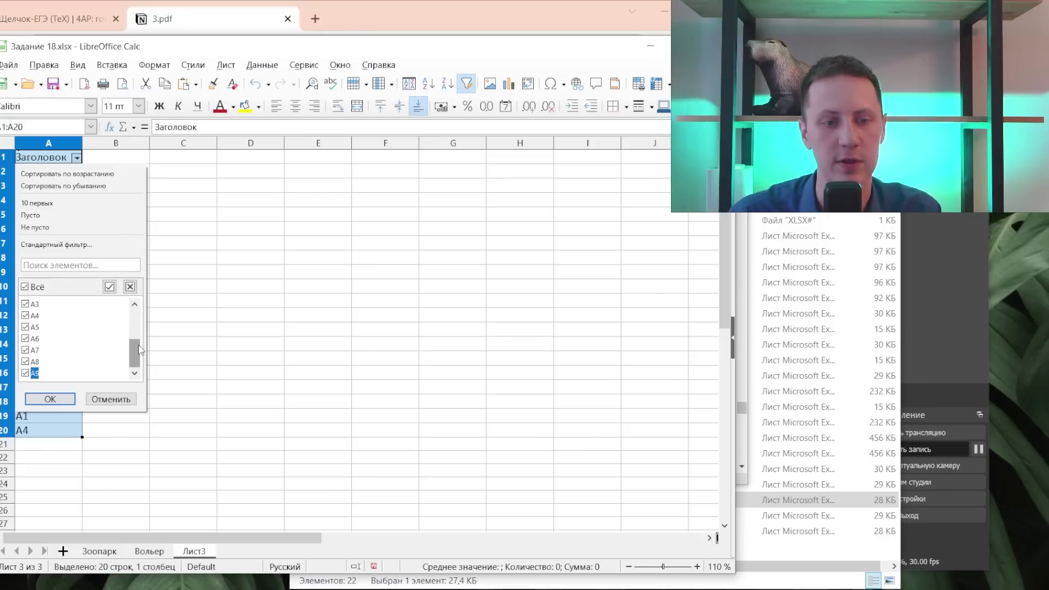
key(Home)
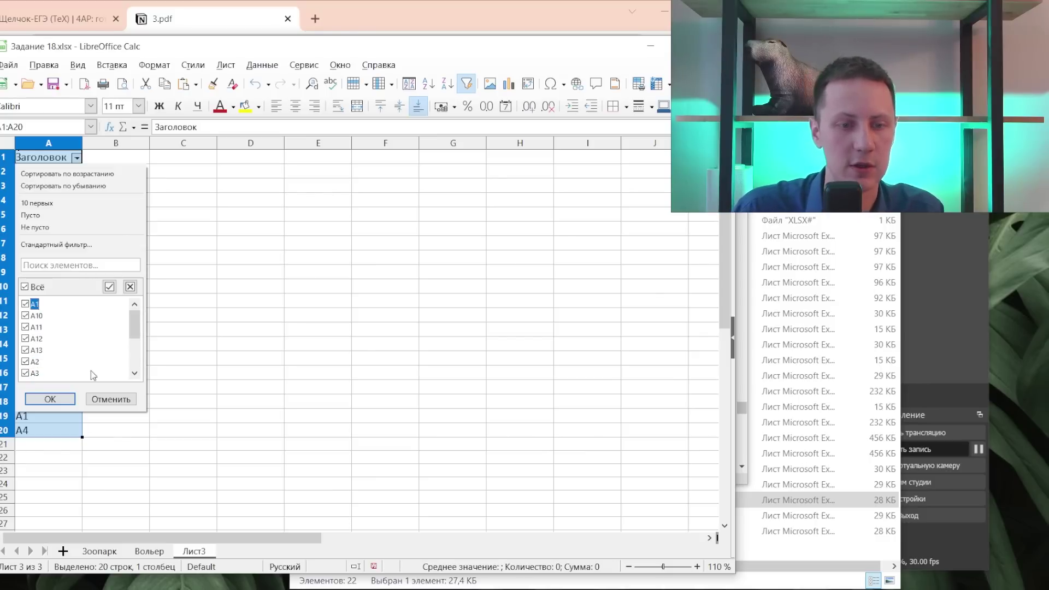
click(109, 396)
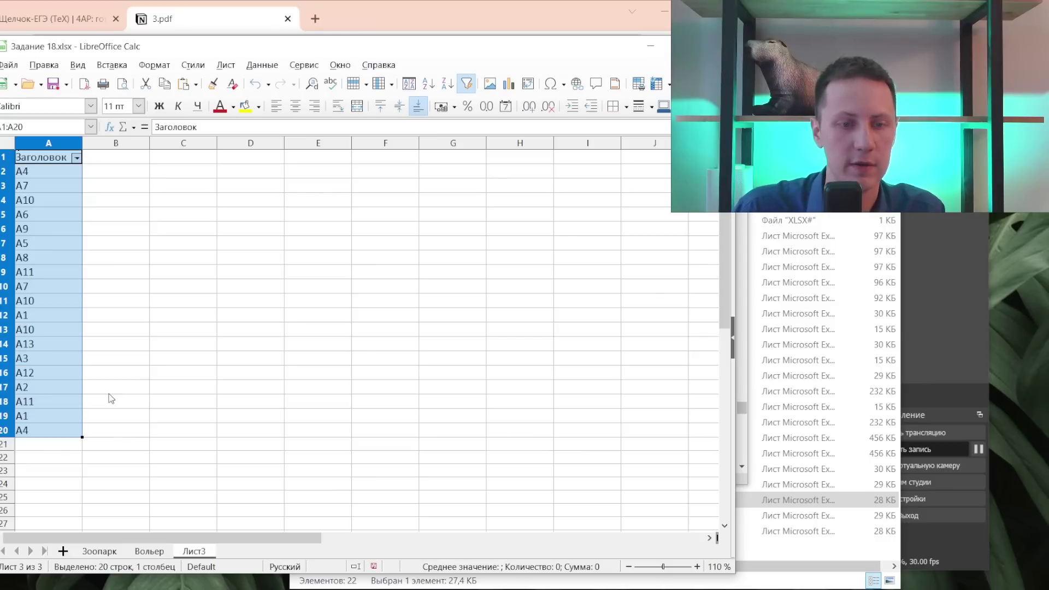
click(67, 172)
- Sort A2:A20 ascending and clear the duplicate entries A1, A10, A10, A11, A4 and A7
shift+click(48, 429)
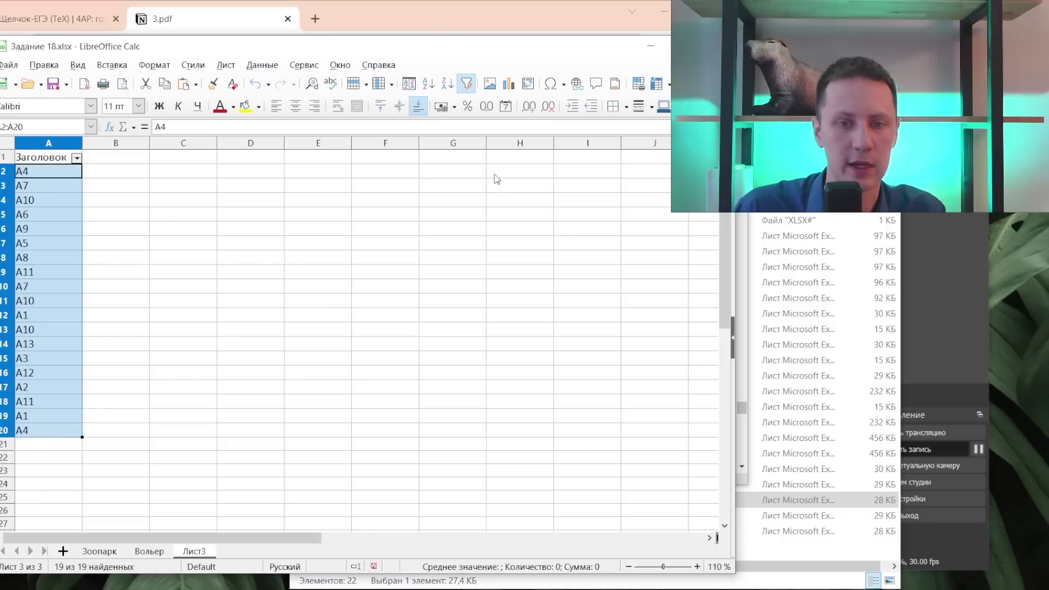
click(429, 84)
click(55, 173)
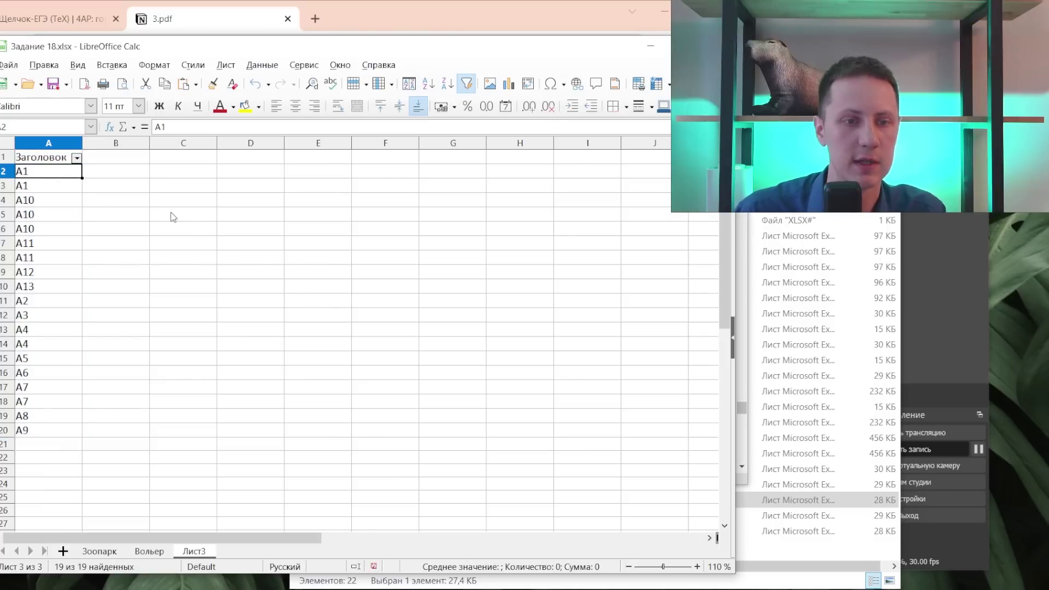
key(Down)
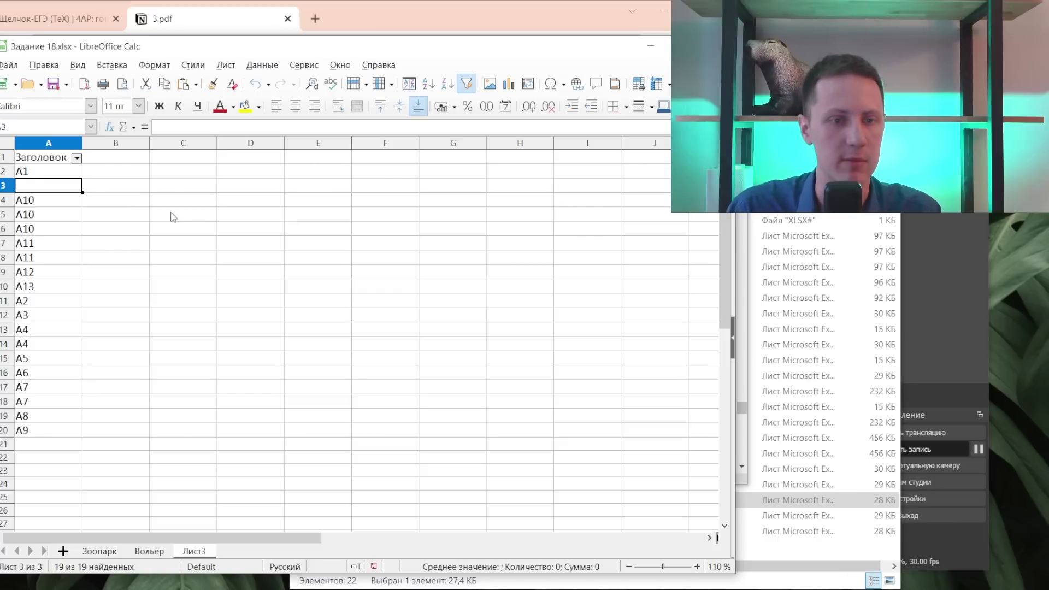
key(Delete)
key(Down)
key(Down)
key(Delete)
key(Down)
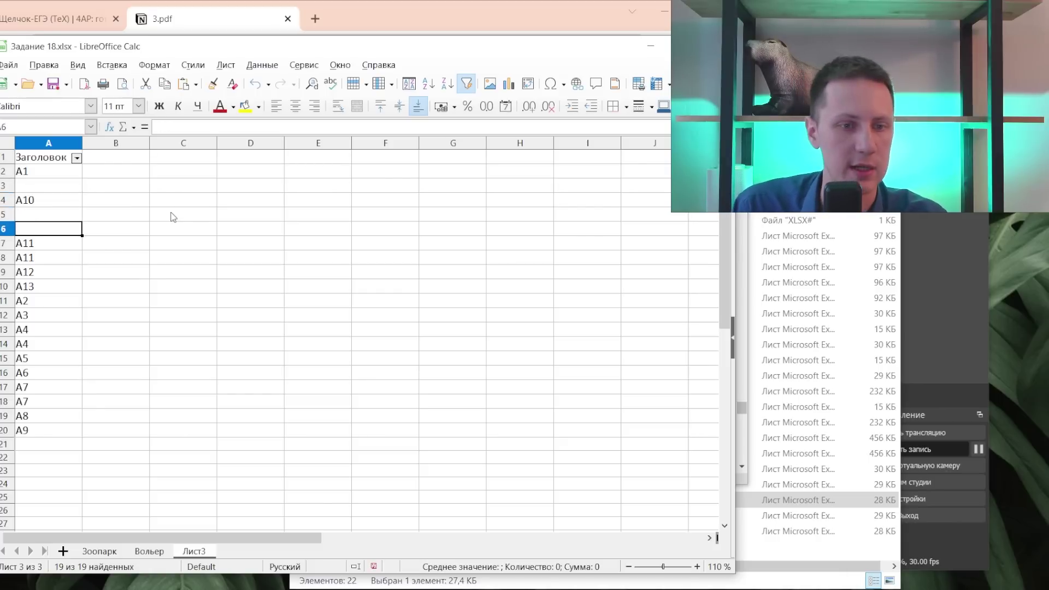
key(Delete)
key(Down)
key(Down)
key(Delete)
key(Down)
key(Down)
key(Down)
key(Down)
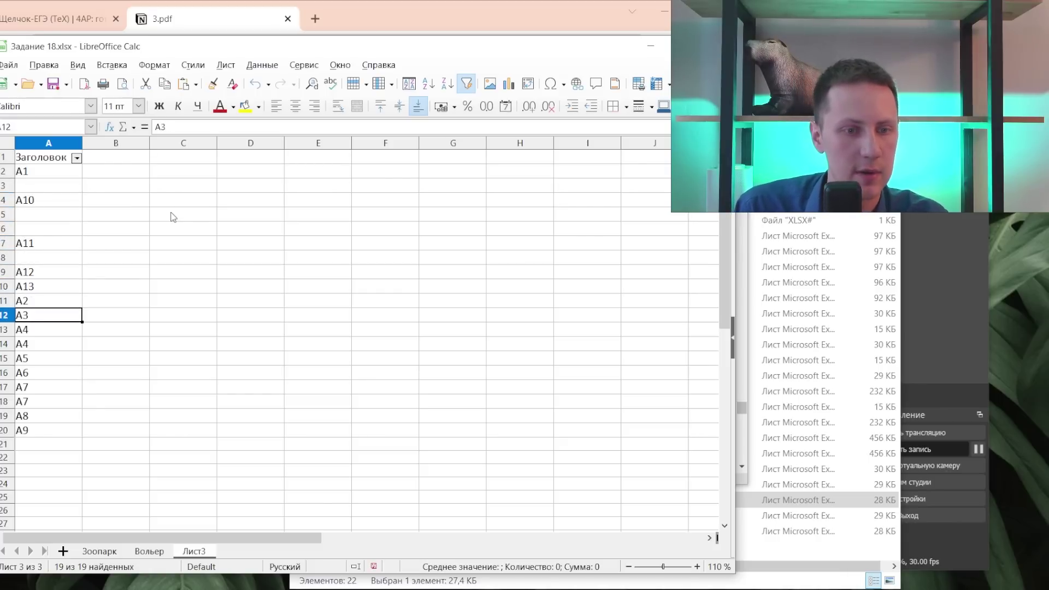
key(Down)
key(Down)
key(Delete)
key(Down)
key(Down)
key(Down)
key(Down)
key(Delete)
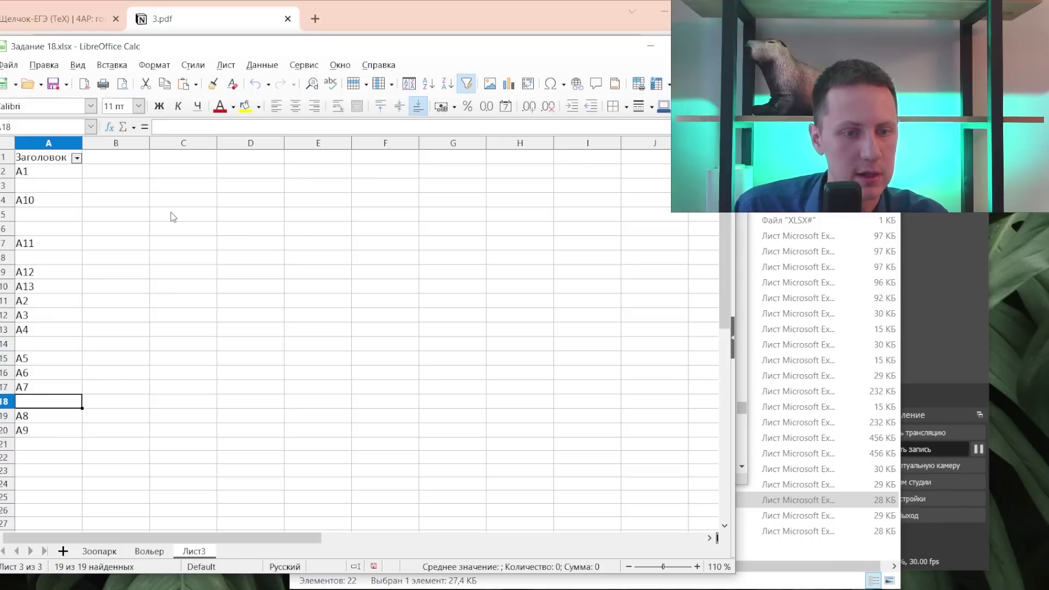
key(Down)
key(Down)
- Re-sort the remaining 13 values ascending so the blanks move below, then inspect the list
key(shift+Up)
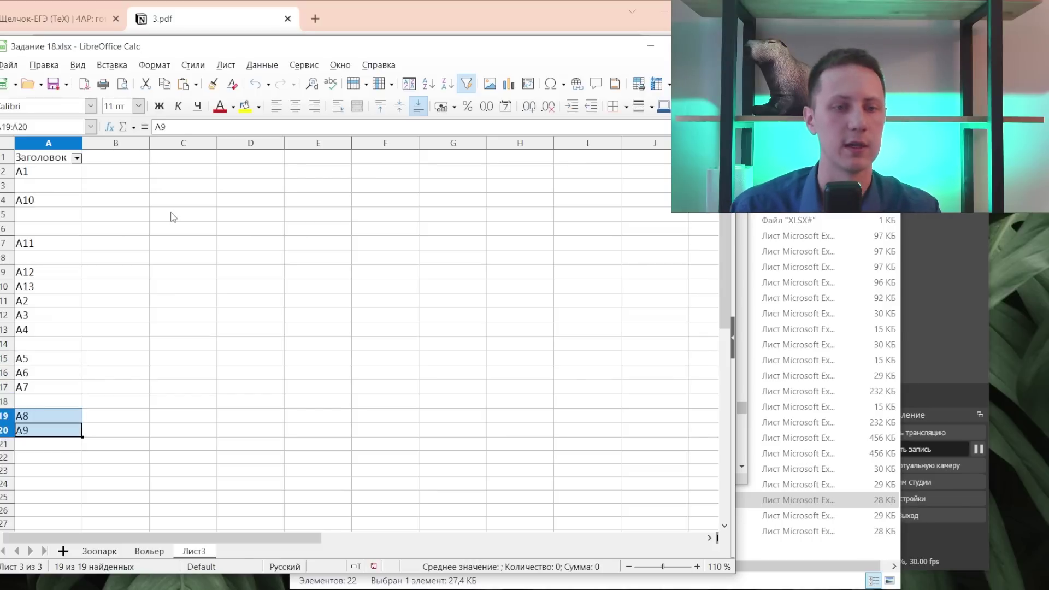
key(shift+Up)
key(shift+Up)
key(shift+Up)
key(shift+Up)
key(shift+Up)
key(shift+Up)
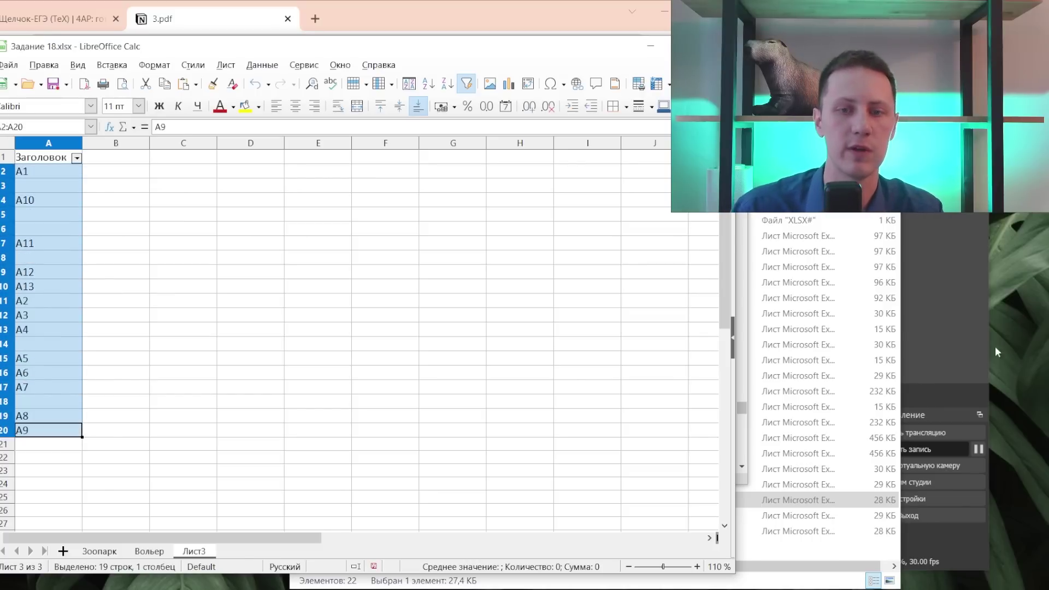
click(428, 83)
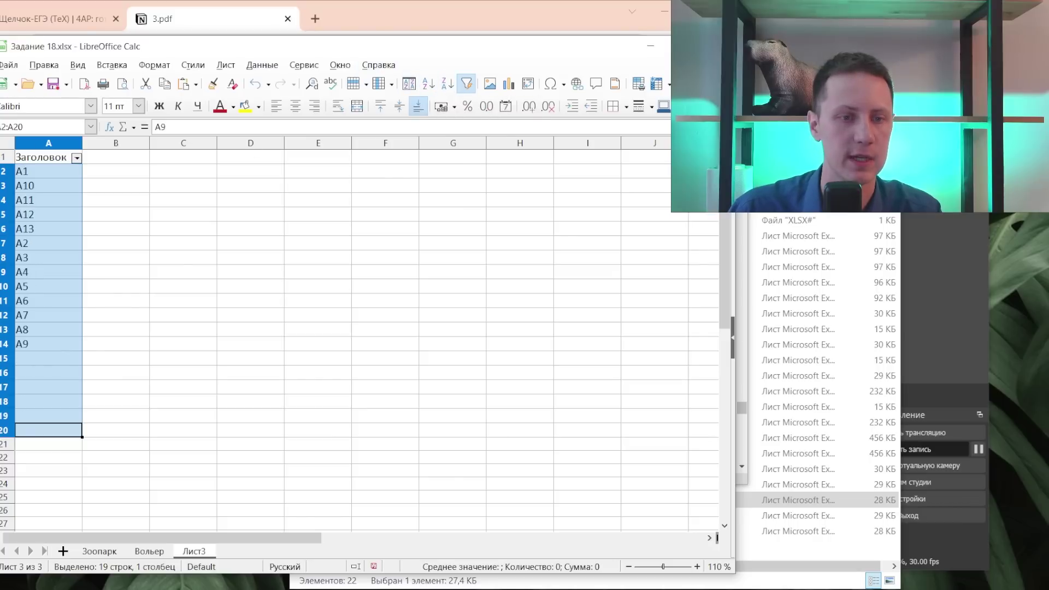
click(42, 175)
shift+click(42, 341)
click(128, 213)
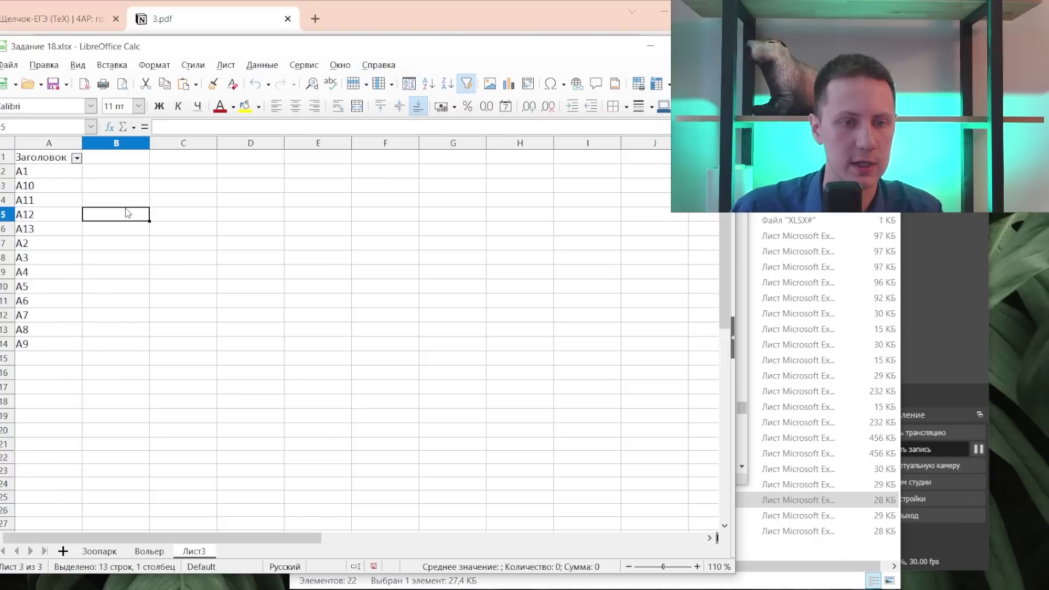
click(41, 170)
shift+click(50, 350)
click(153, 331)
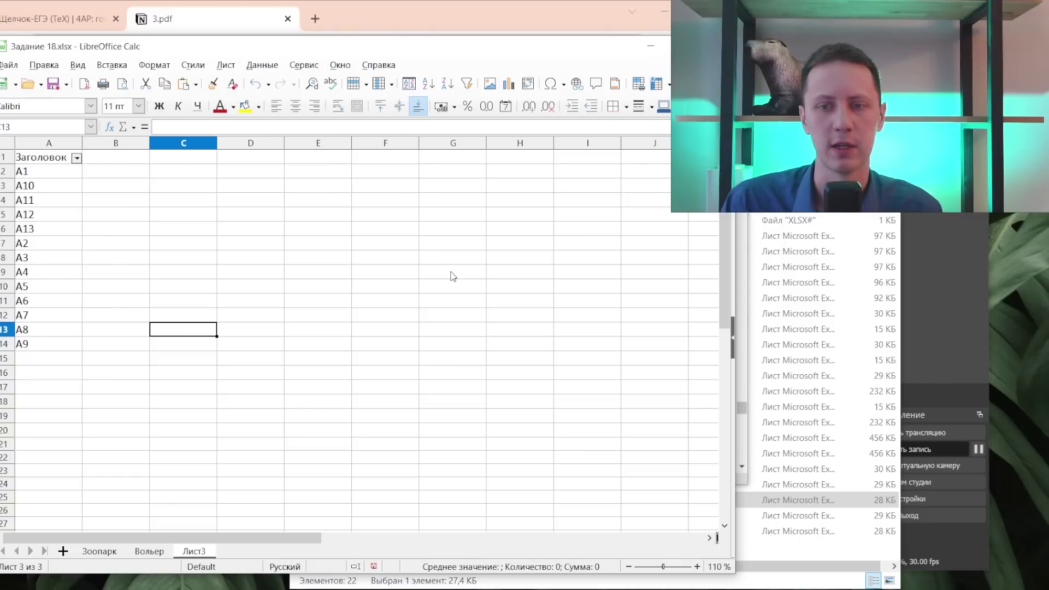
- Undo twice to restore all 19 values including duplicates, then widen the Calc window
key(ctrl+z)
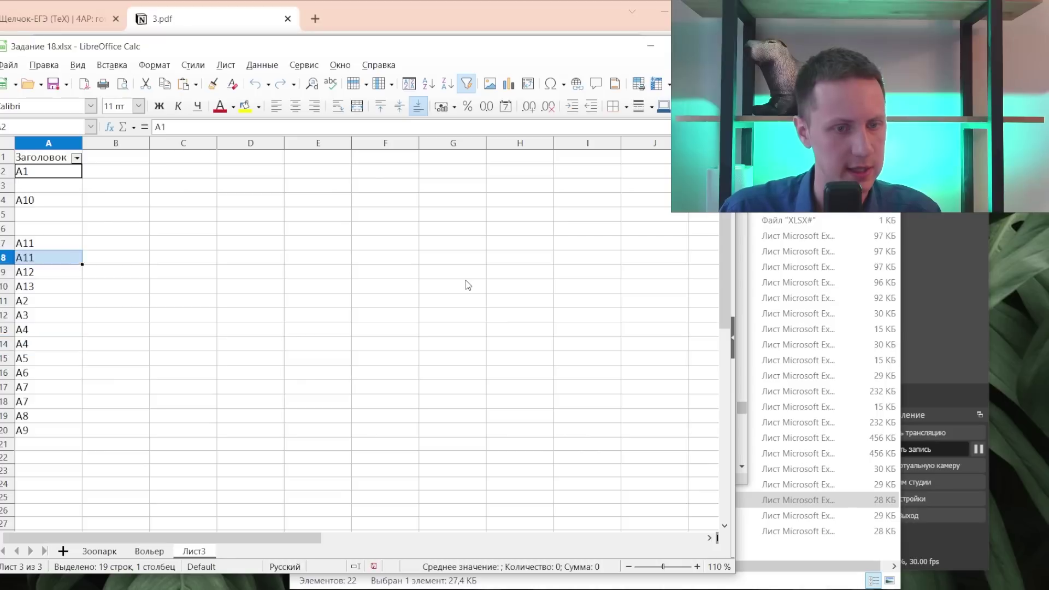
key(ctrl+z)
click(265, 266)
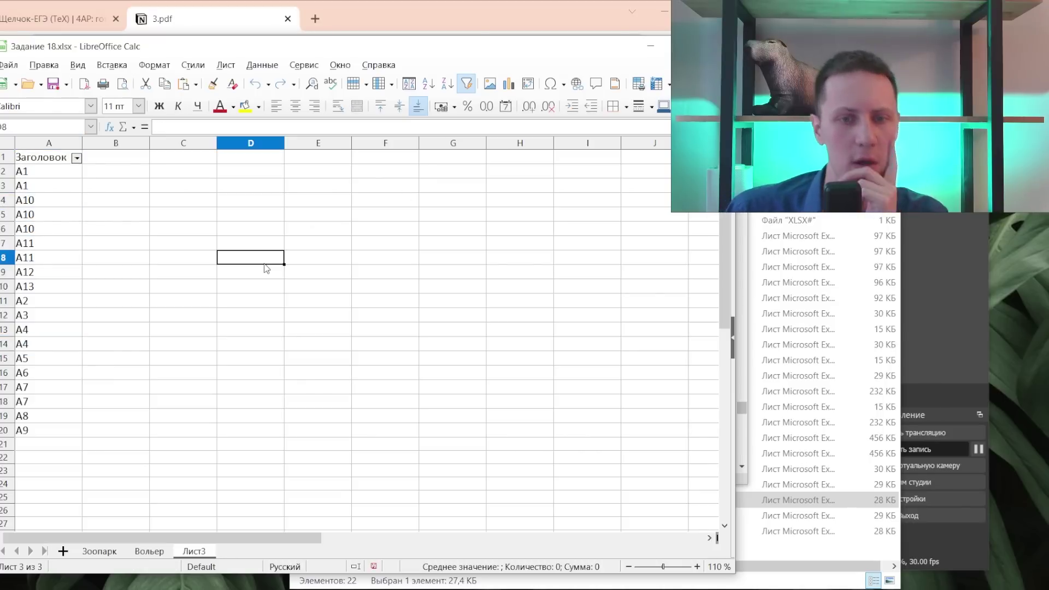
click(38, 186)
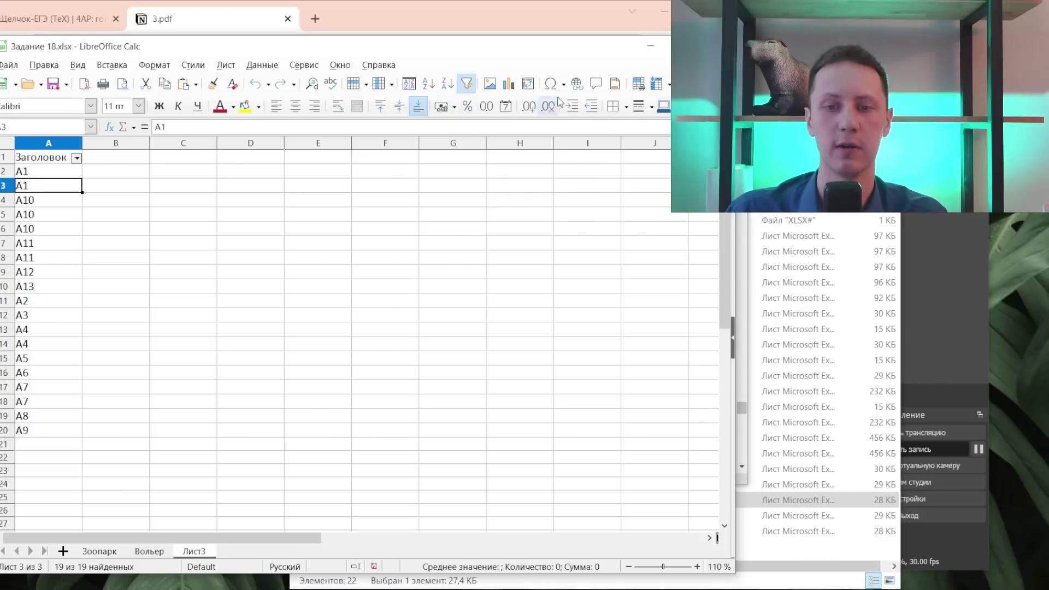
drag(735, 382, 827, 382)
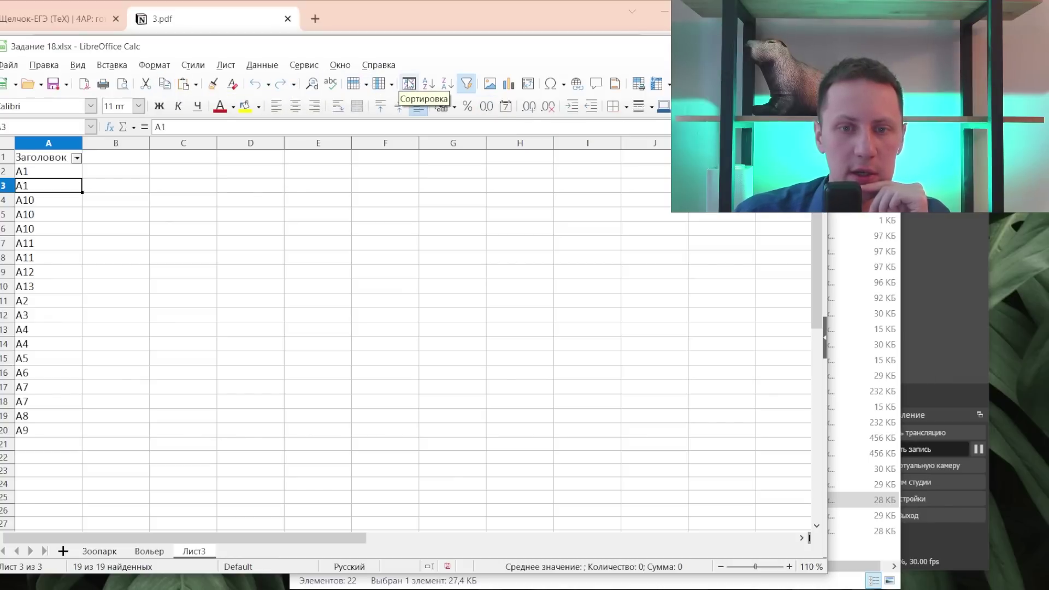
- Inspect the Sort dialog's options and cancel without sorting column A
click(409, 84)
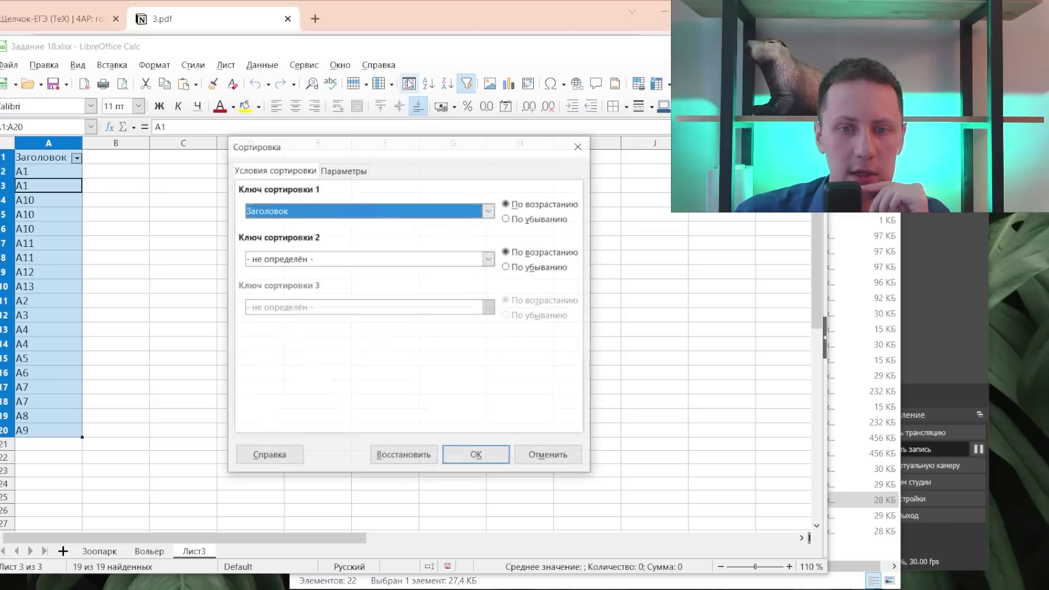
click(359, 169)
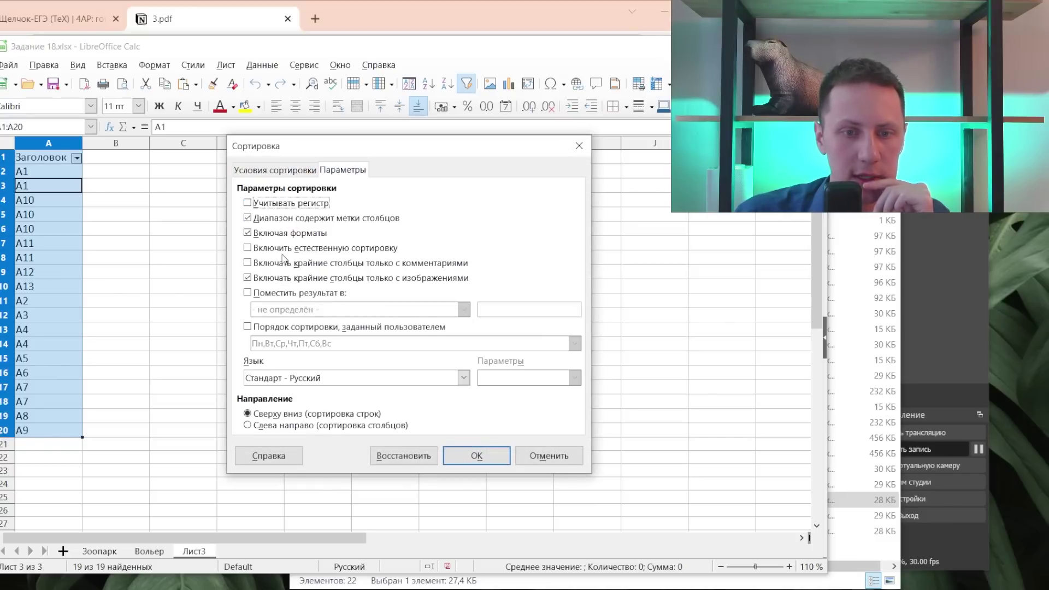
click(266, 169)
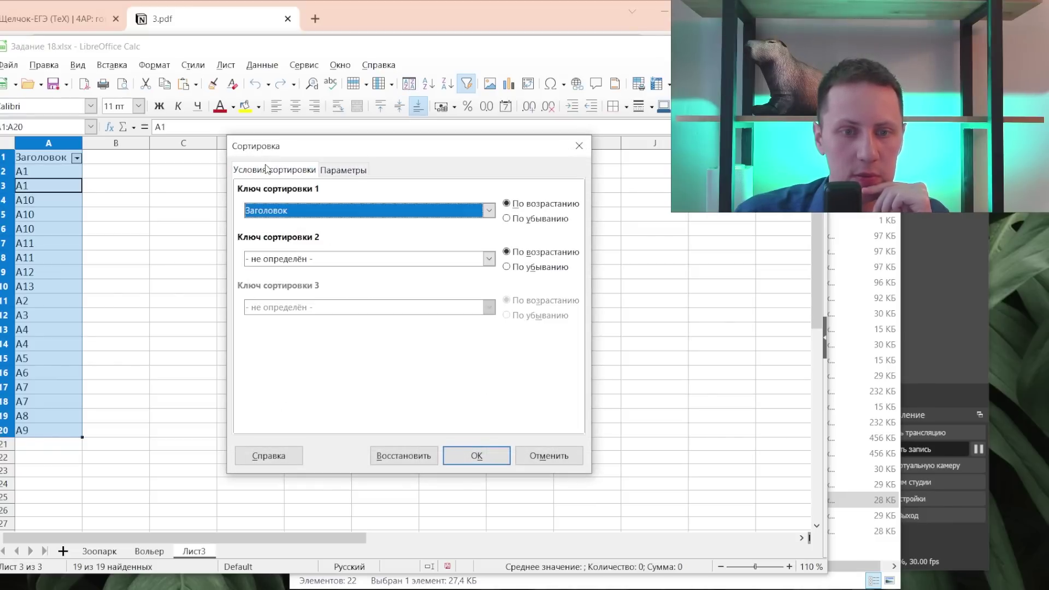
click(561, 457)
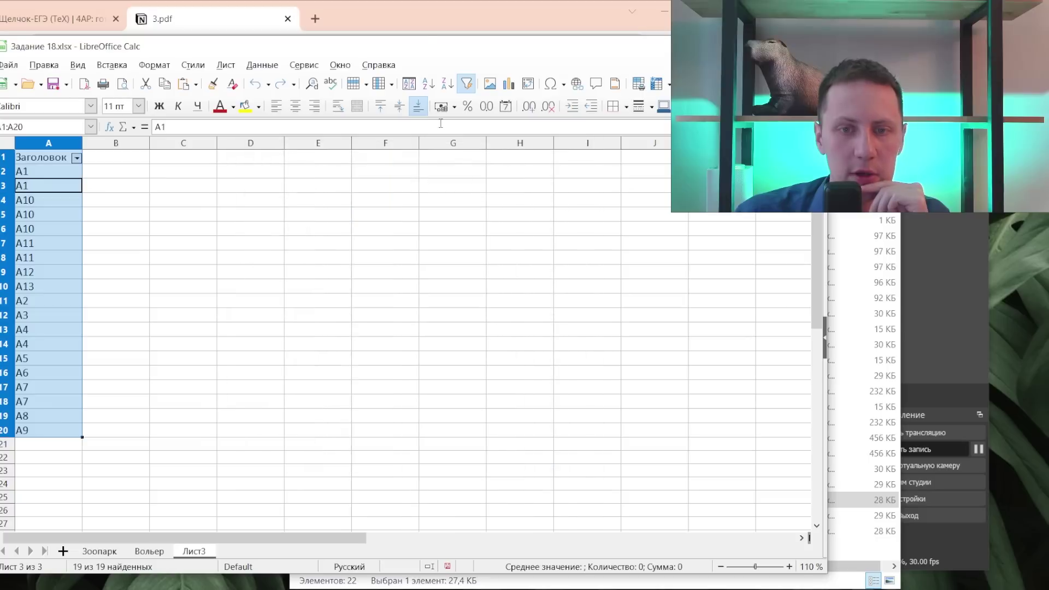
- Turn off the AutoFilter on the Заголовок column and bring up the Data menu
click(467, 85)
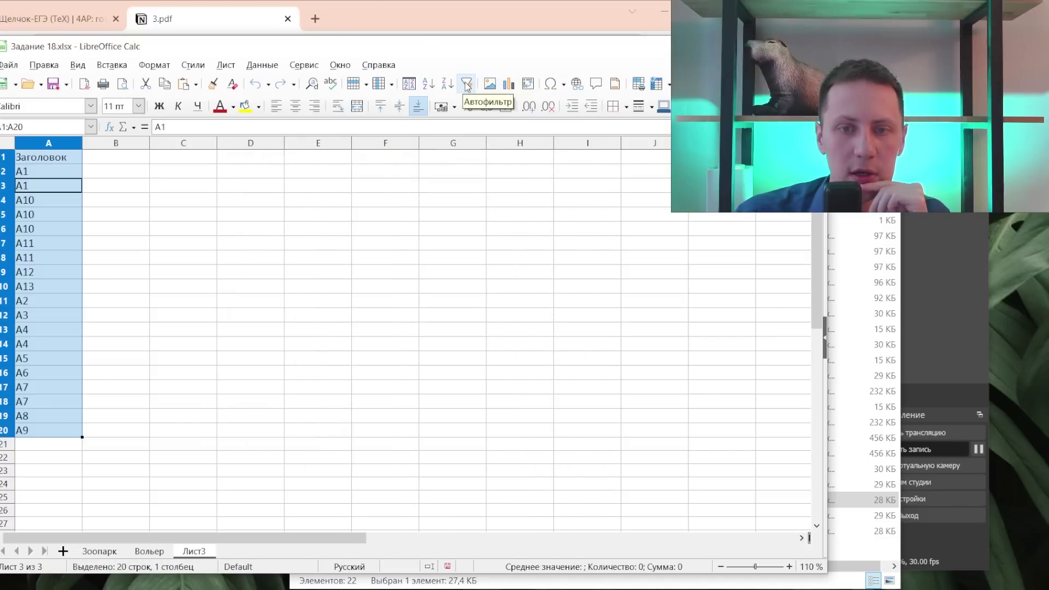
click(467, 85)
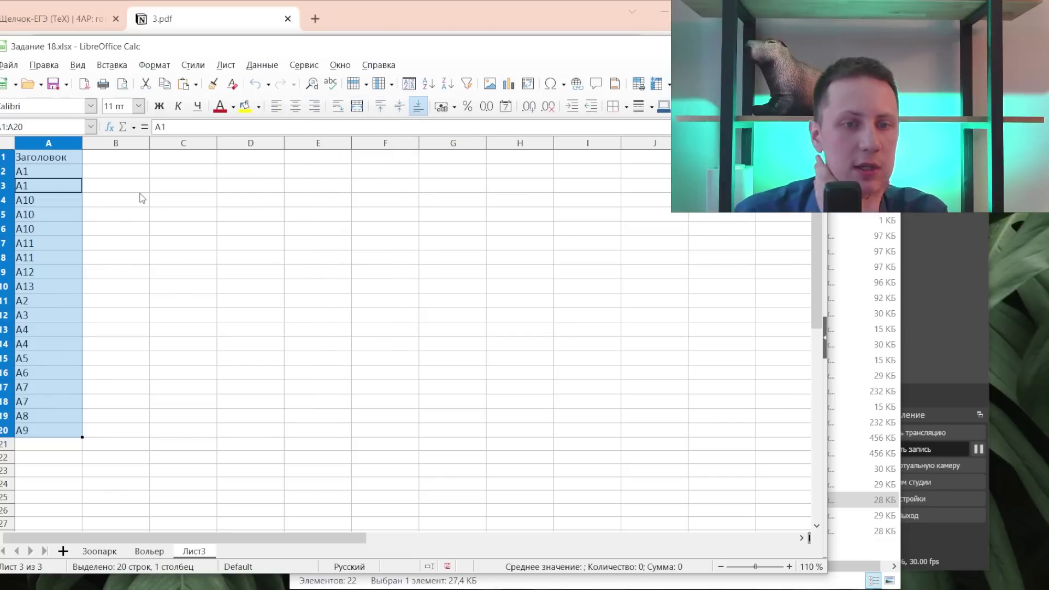
click(216, 70)
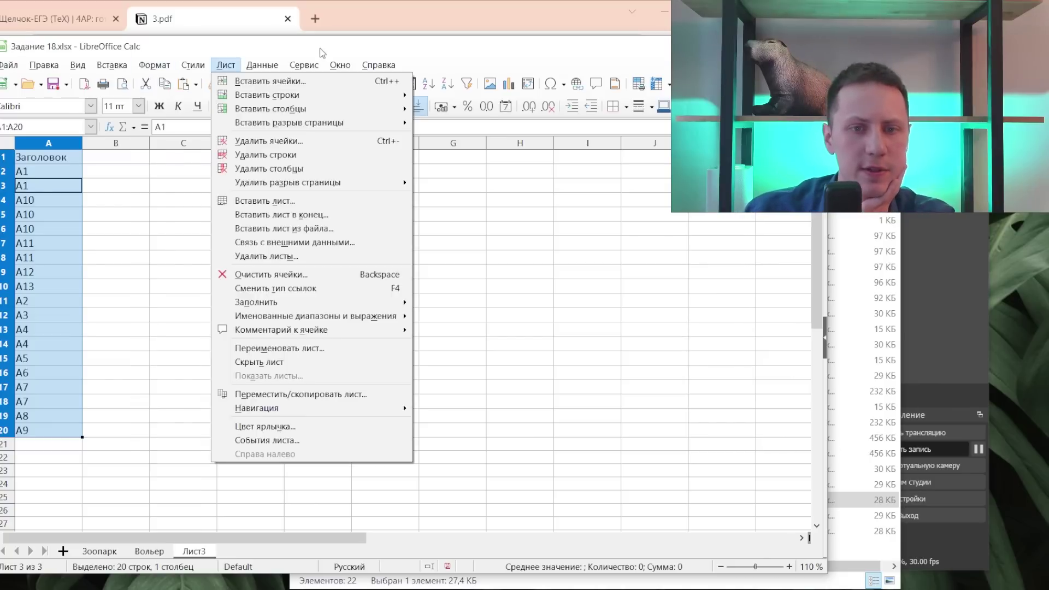
mouse_move(261, 65)
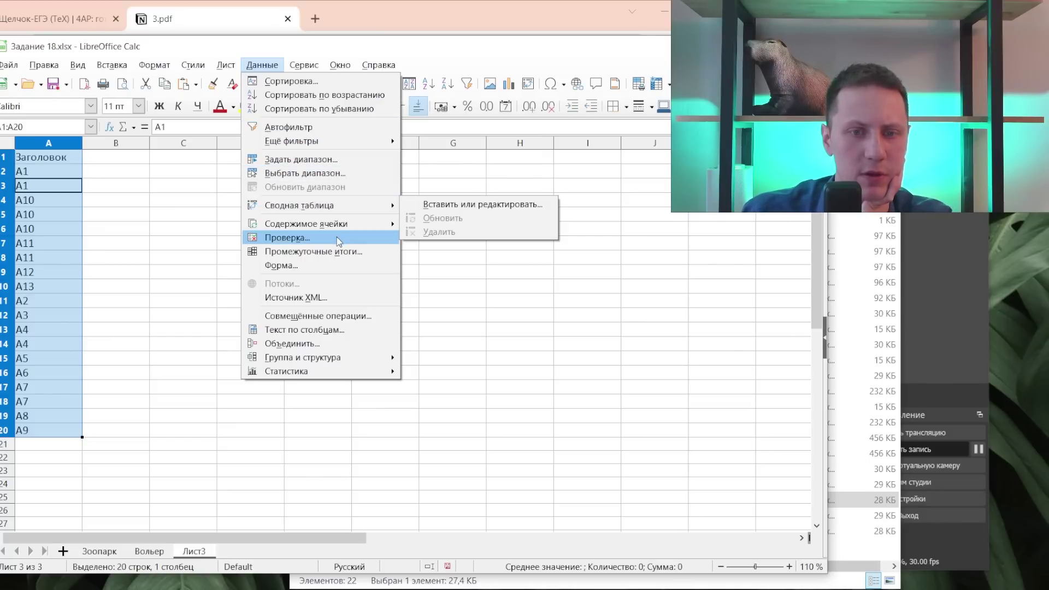
mouse_move(306, 224)
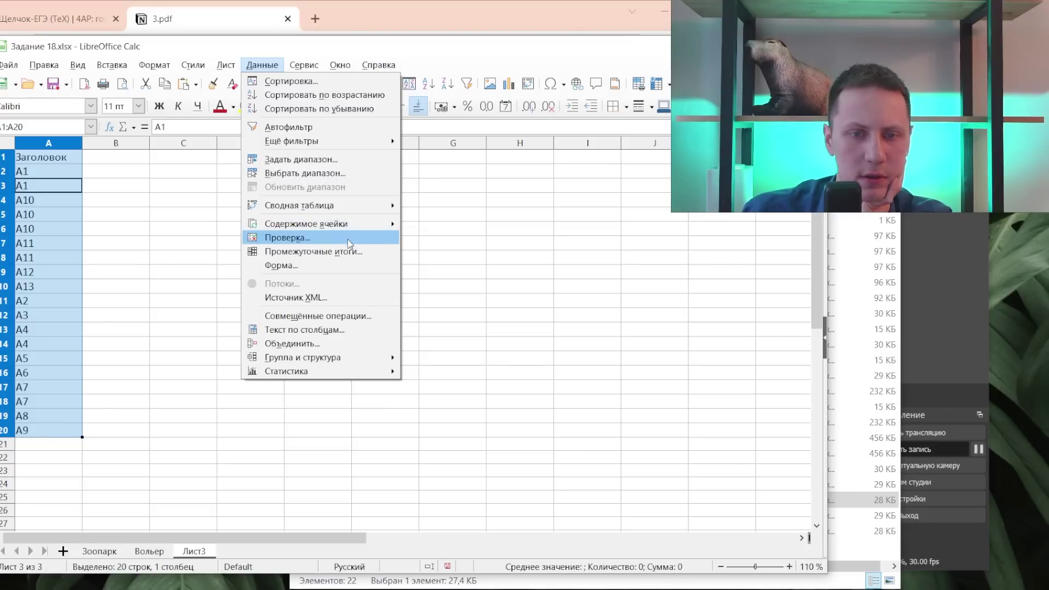
click(350, 244)
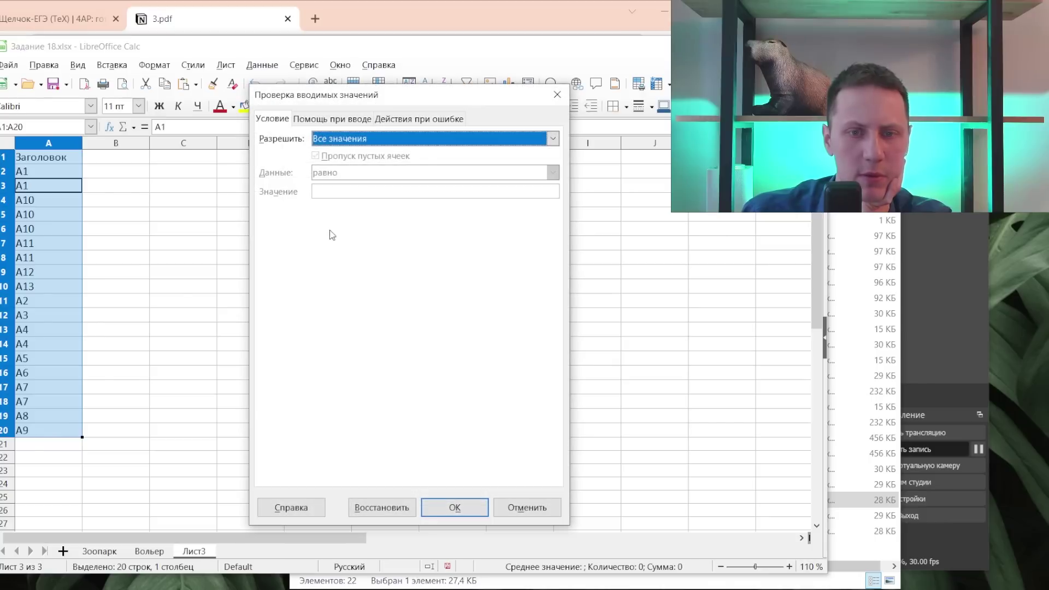
click(338, 120)
click(426, 120)
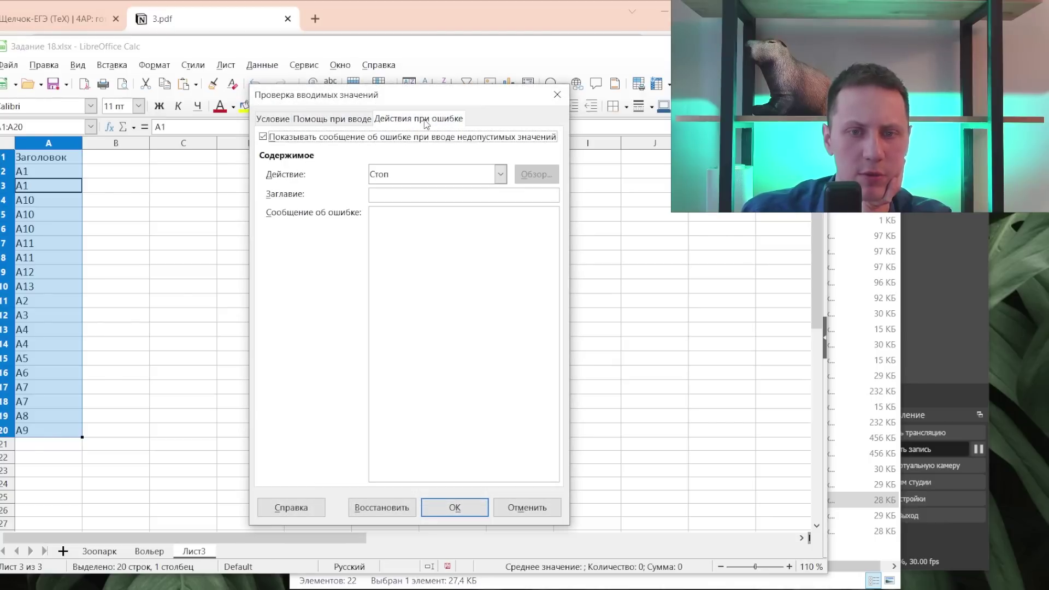
click(273, 119)
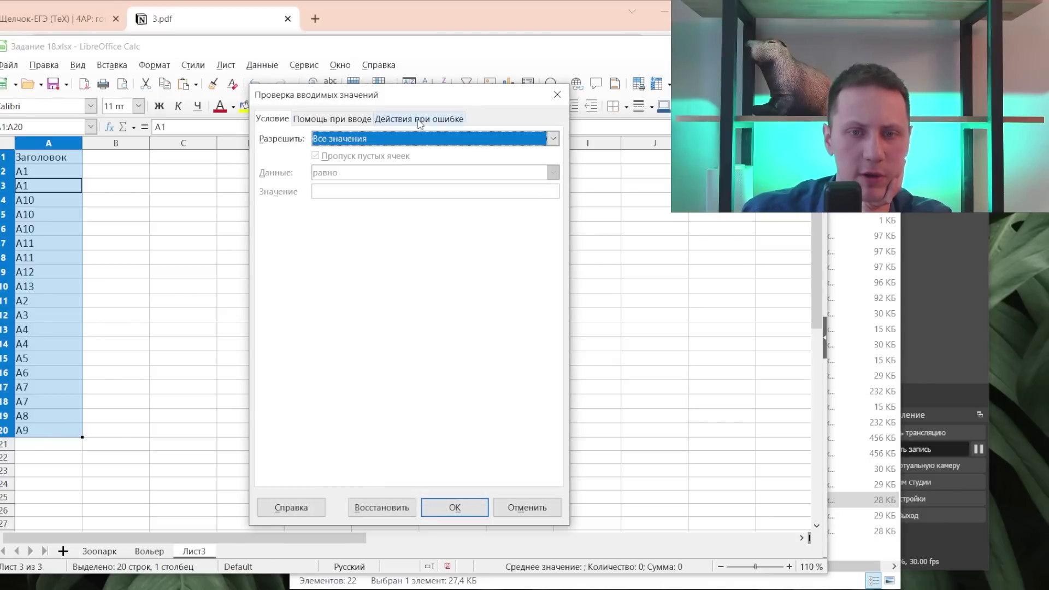
click(557, 95)
click(262, 65)
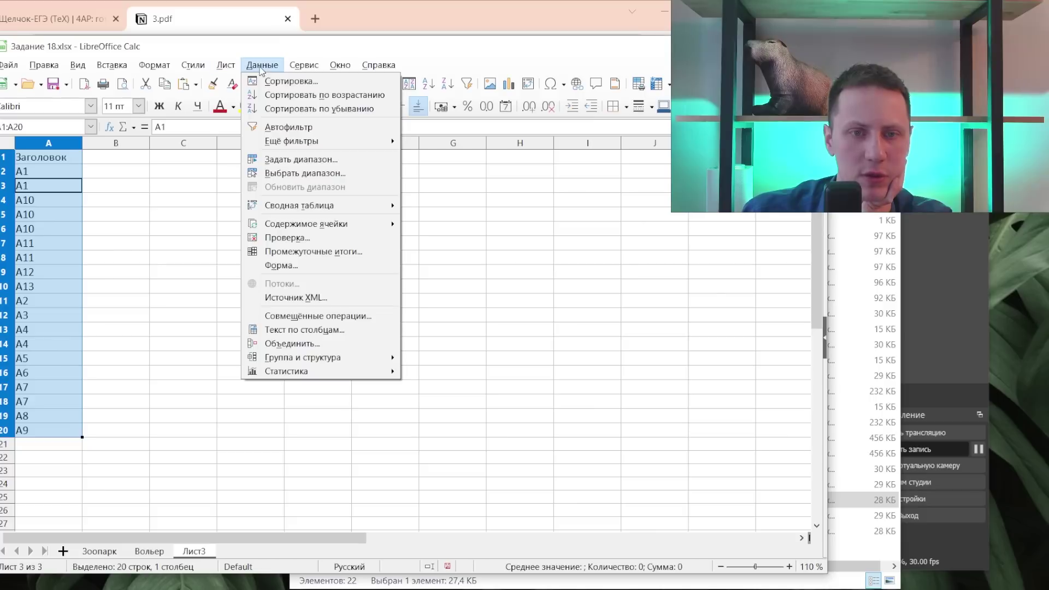
click(347, 252)
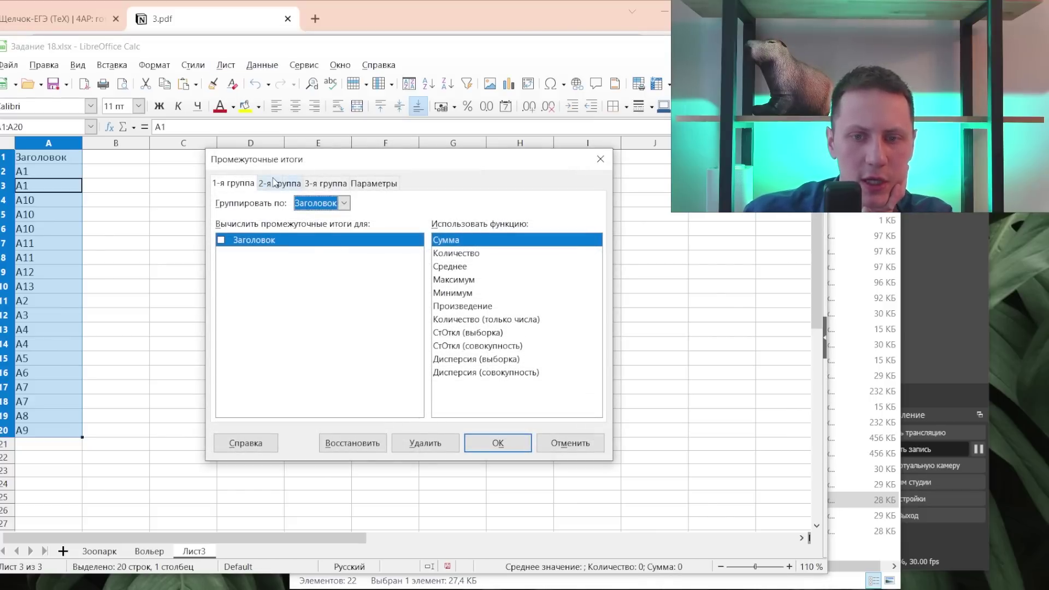
click(598, 158)
click(261, 65)
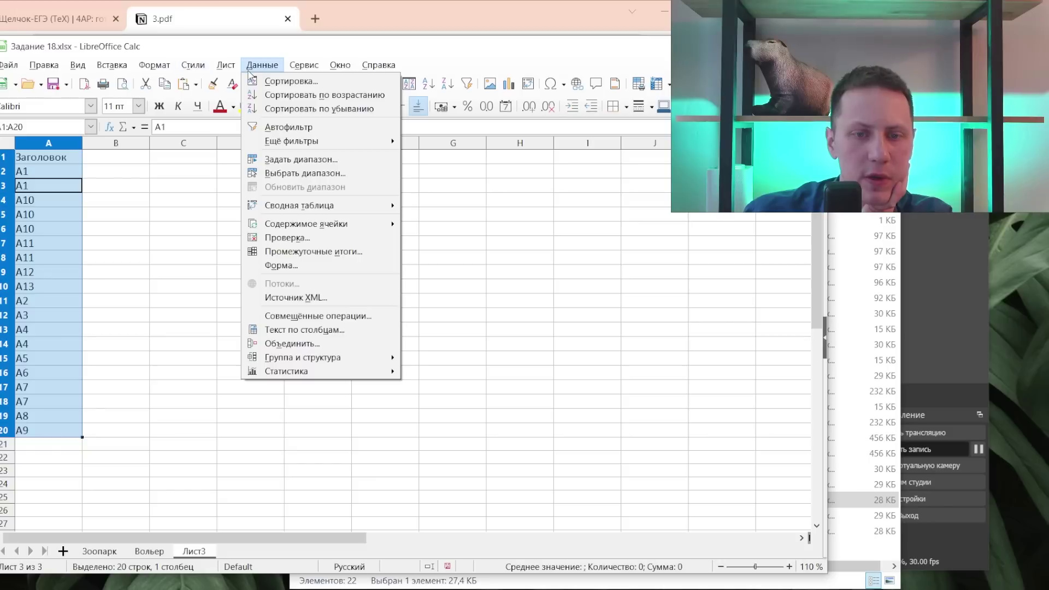
click(308, 267)
click(555, 213)
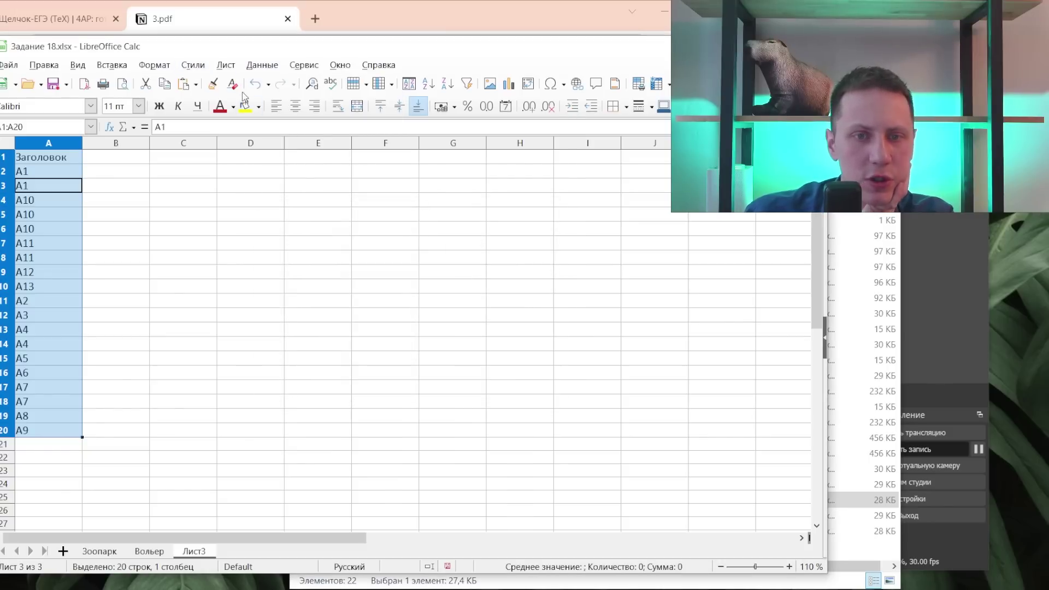
click(261, 65)
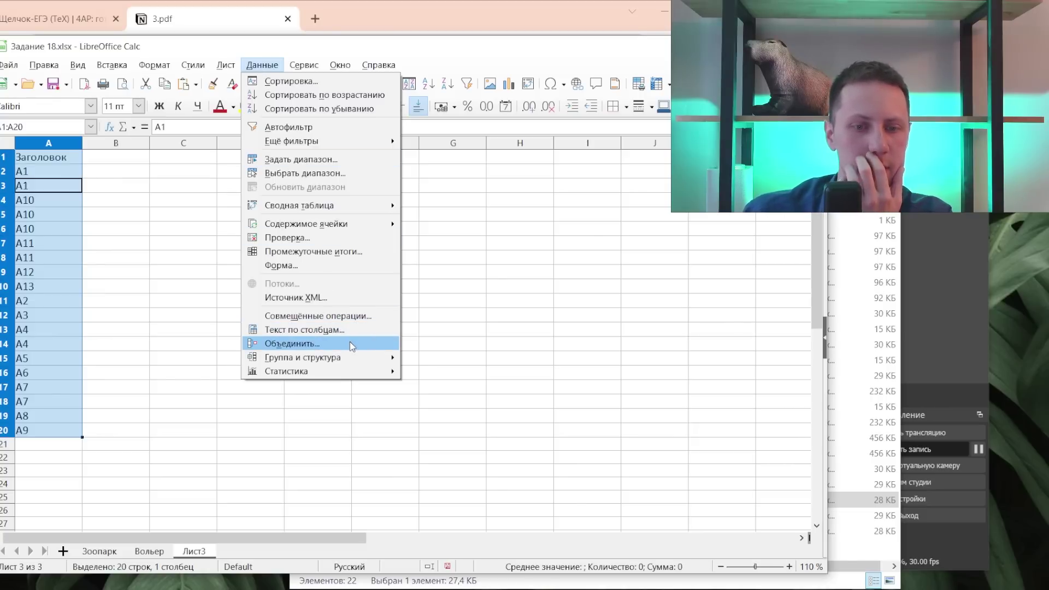
click(350, 343)
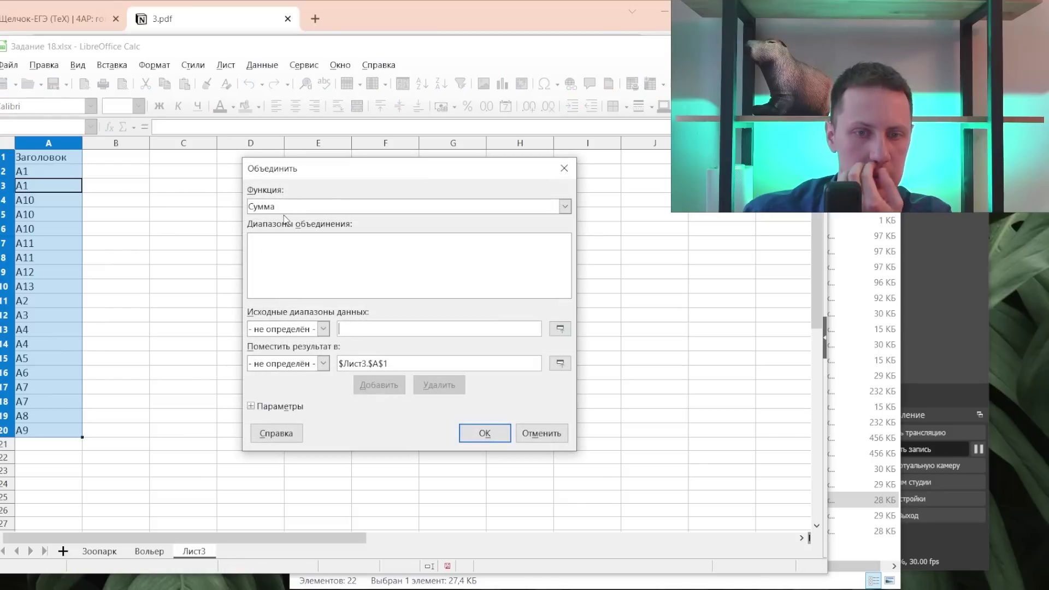
click(551, 435)
click(257, 66)
mouse_move(303, 357)
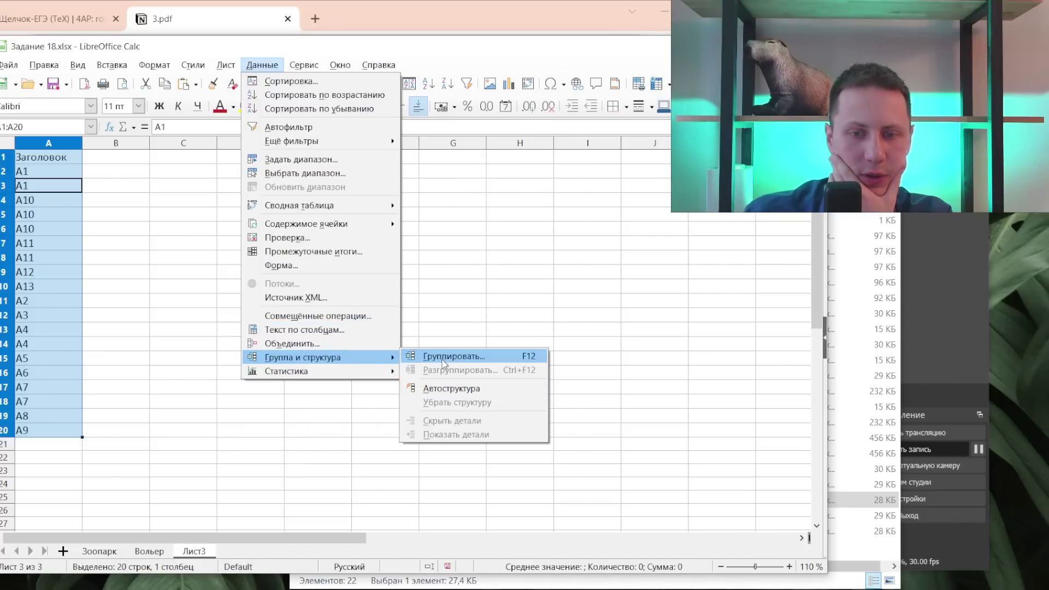
click(443, 356)
click(425, 341)
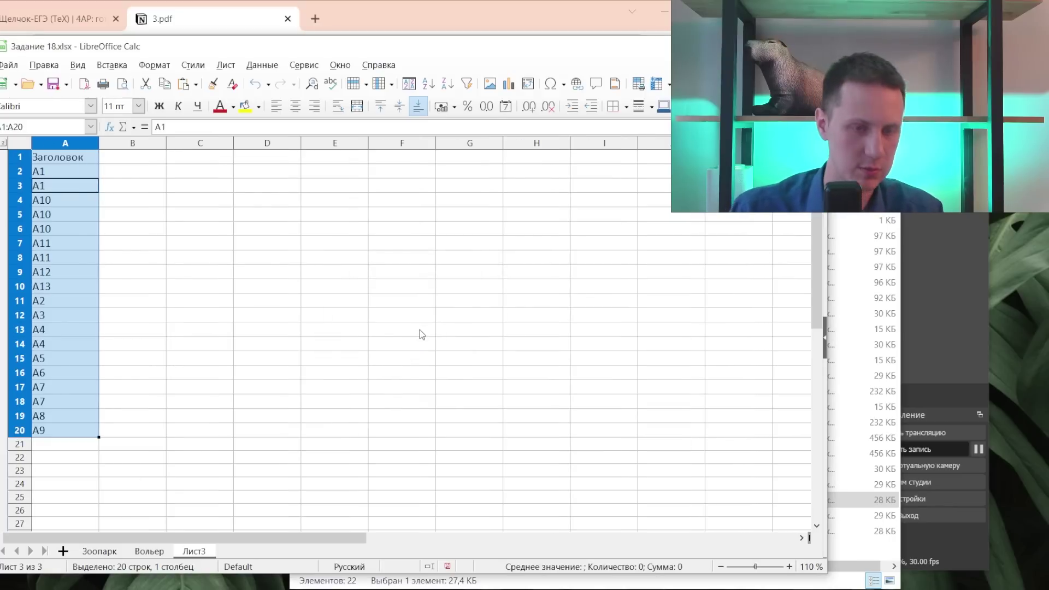
key(ctrl+z)
click(263, 64)
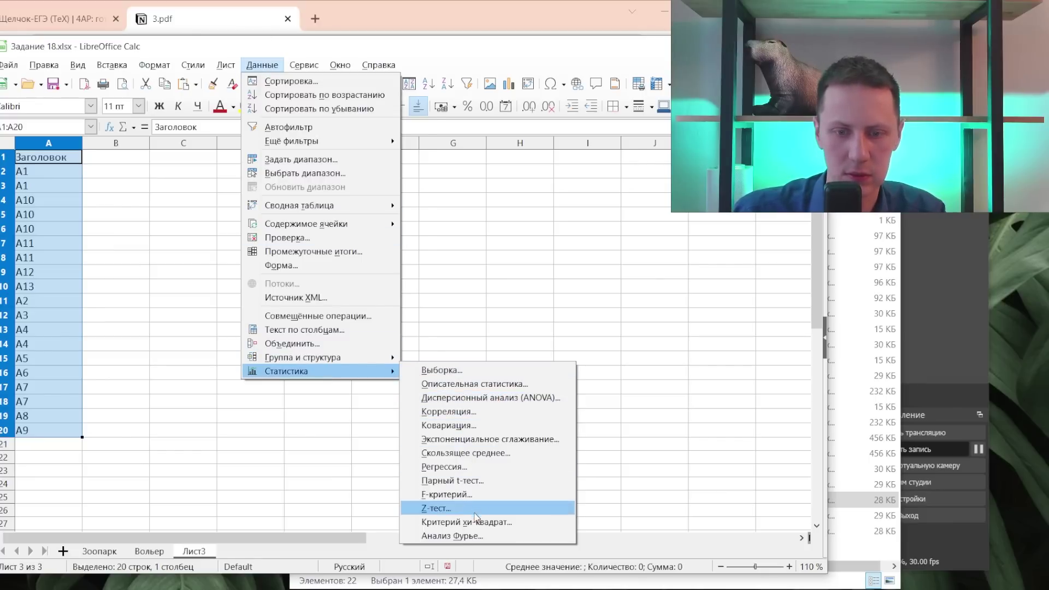
mouse_move(44, 64)
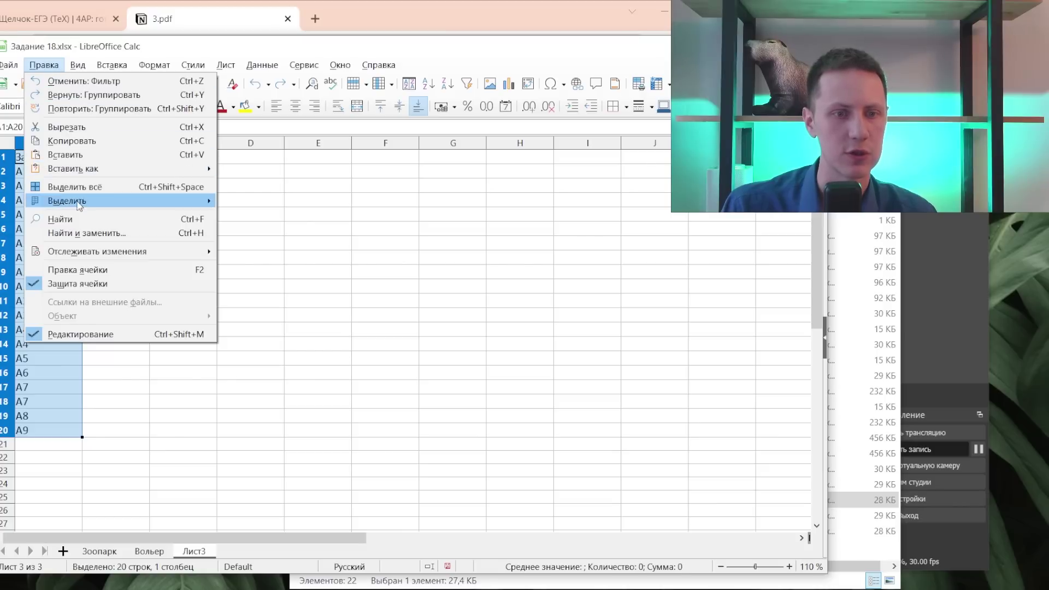
mouse_move(97, 251)
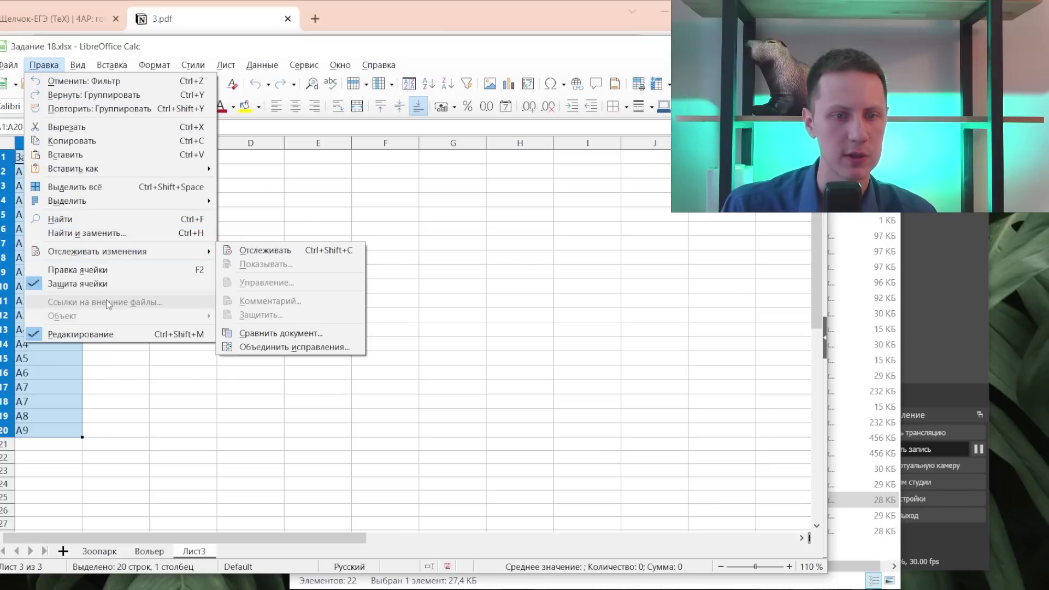
- Look at Format Cells for the selected entries and cancel without changes
click(323, 259)
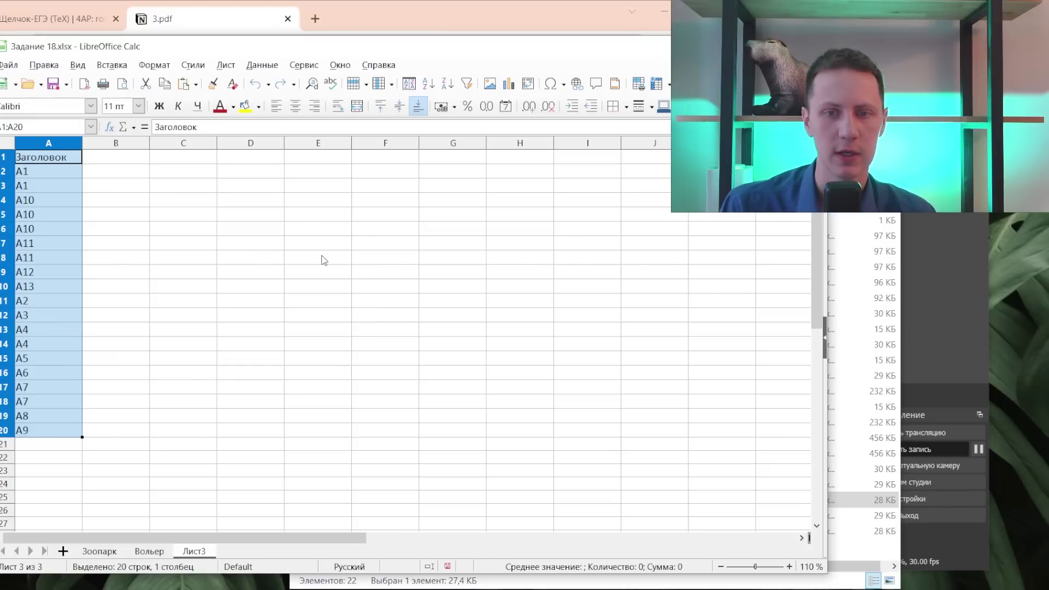
right_click(50, 260)
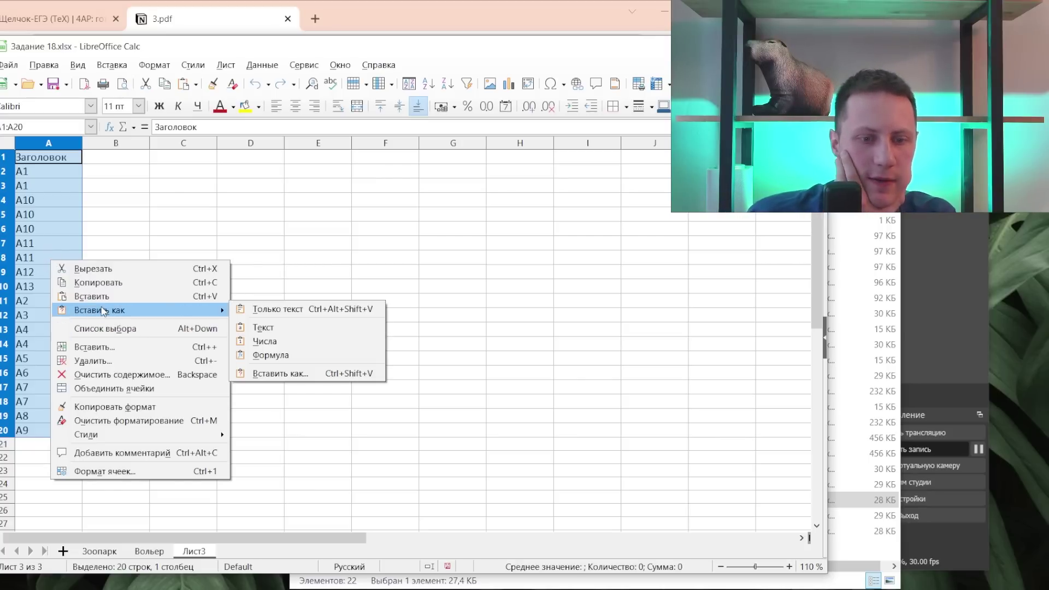
click(152, 474)
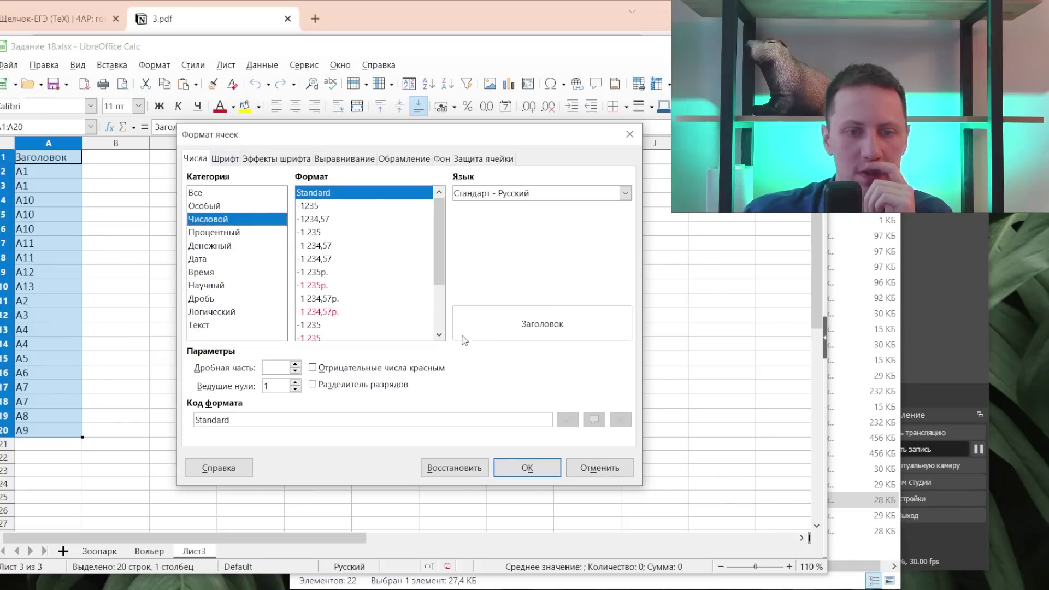
click(604, 471)
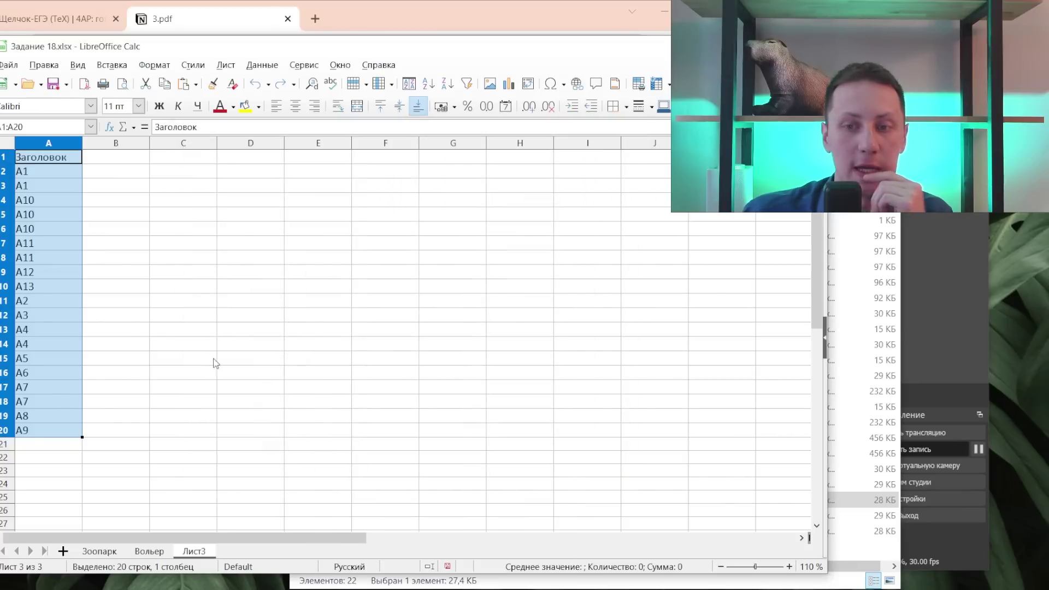
- Select the values A2:A20 and bring up Windows search
click(41, 171)
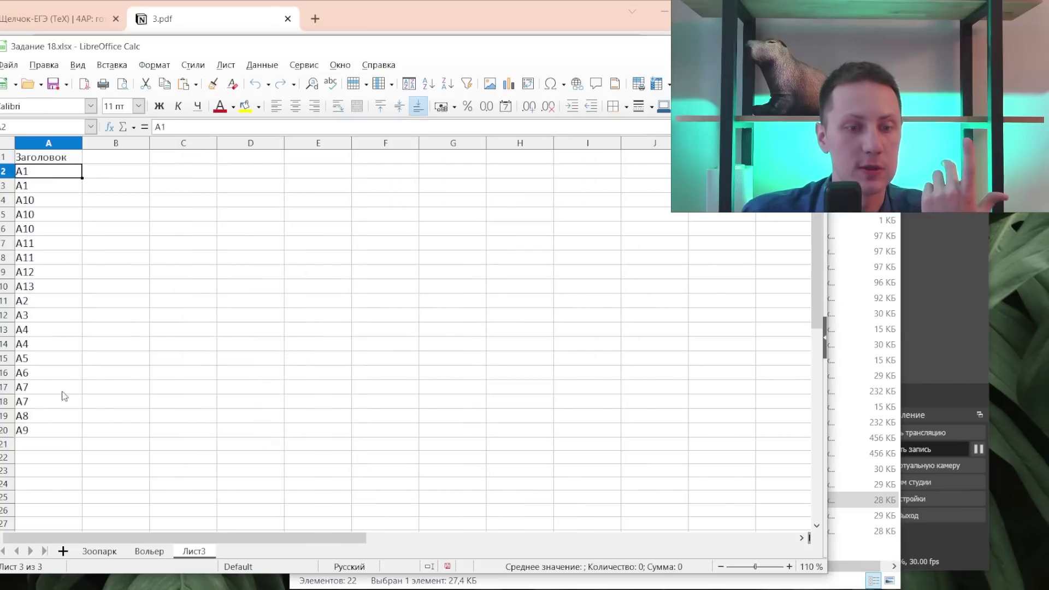
shift+click(56, 435)
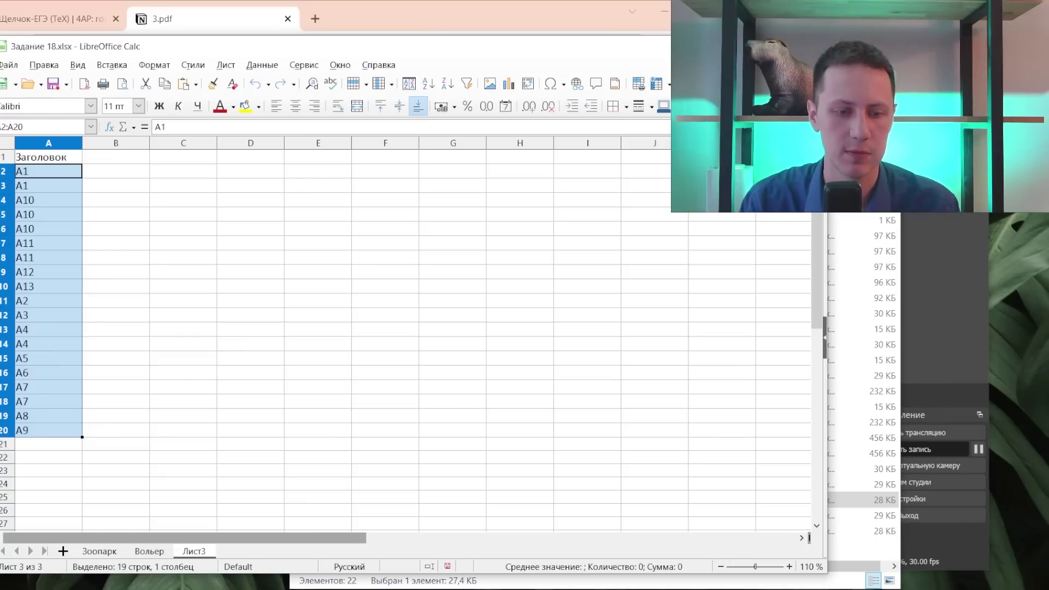
key(super)
- Launch PyCharm by searching 'pyc', then copy A2:A20 from Calc
text(pyc)
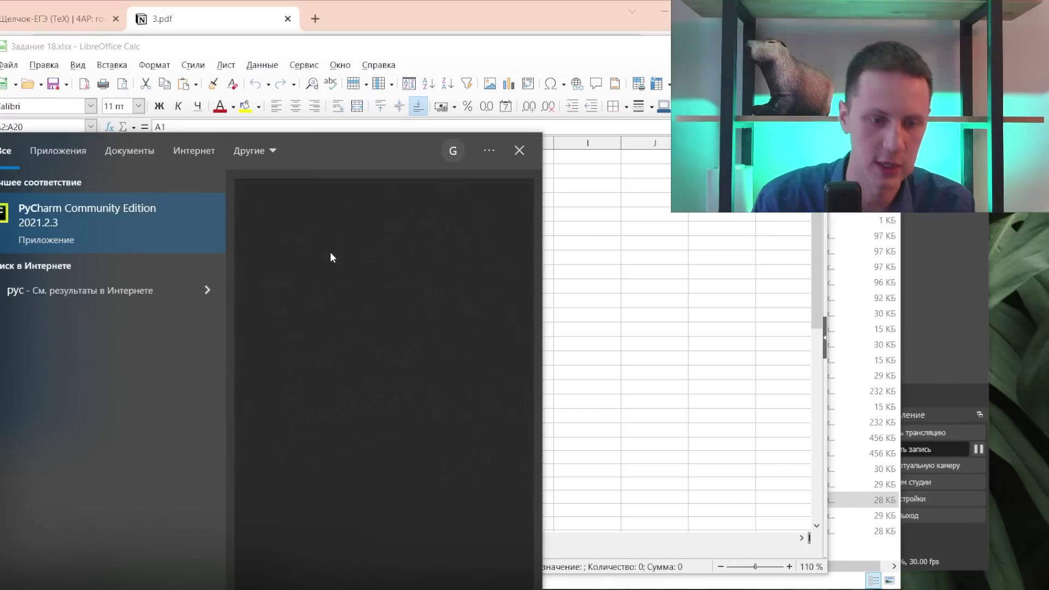
key(Return)
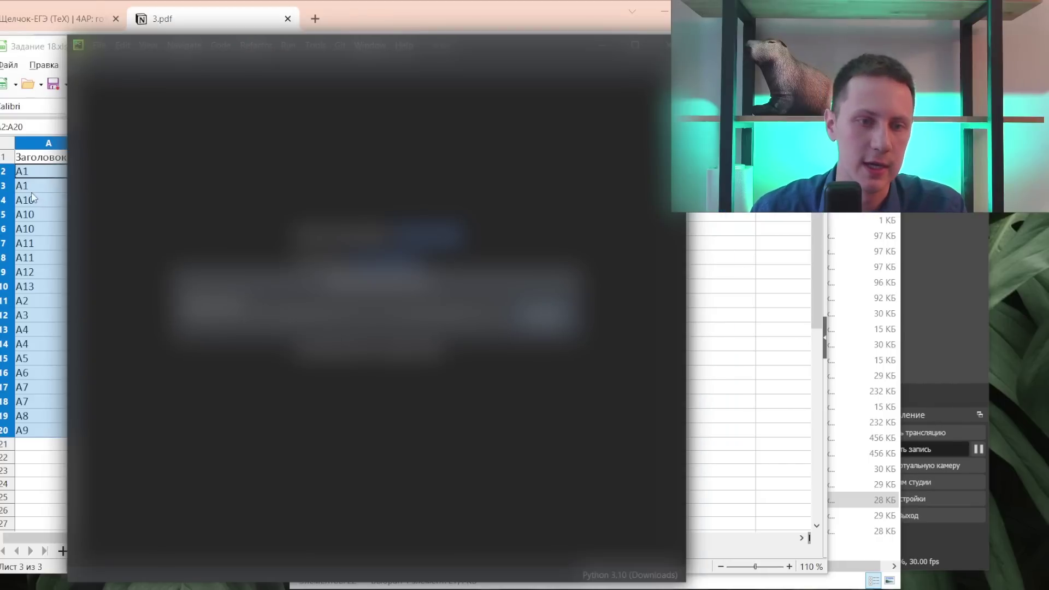
click(42, 173)
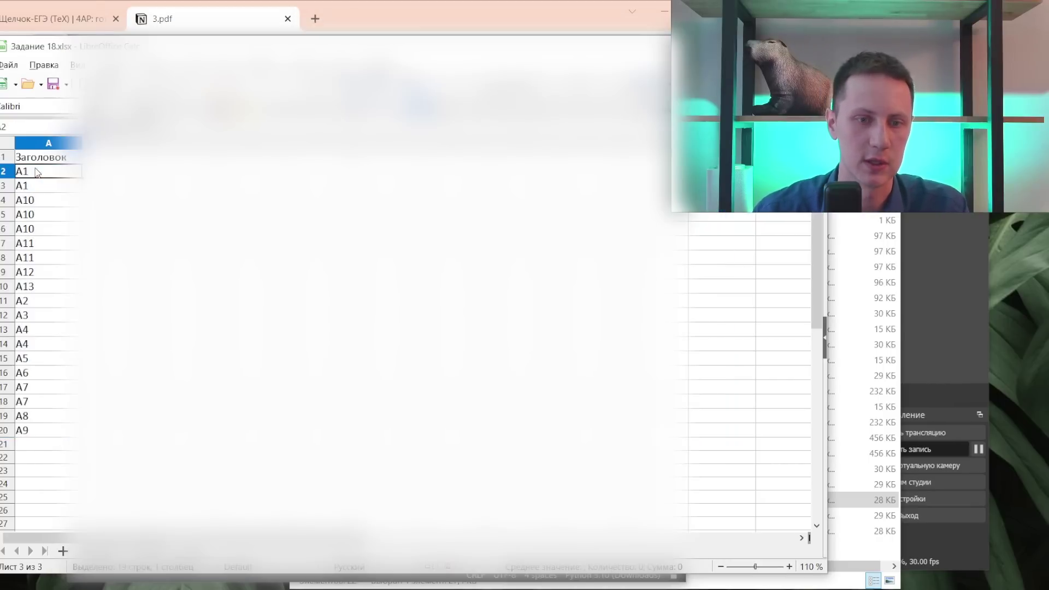
shift+click(50, 425)
key(ctrl+c)
key(alt+Tab)
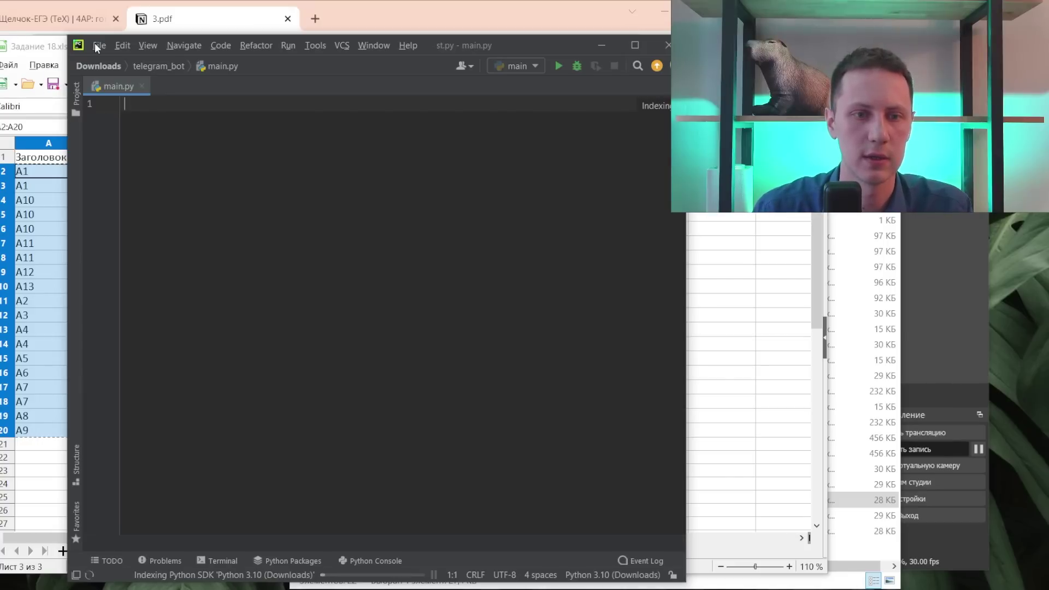
- Glance at PyCharm's File menu, dismiss it, and switch to File Explorer
click(96, 47)
key(Escape)
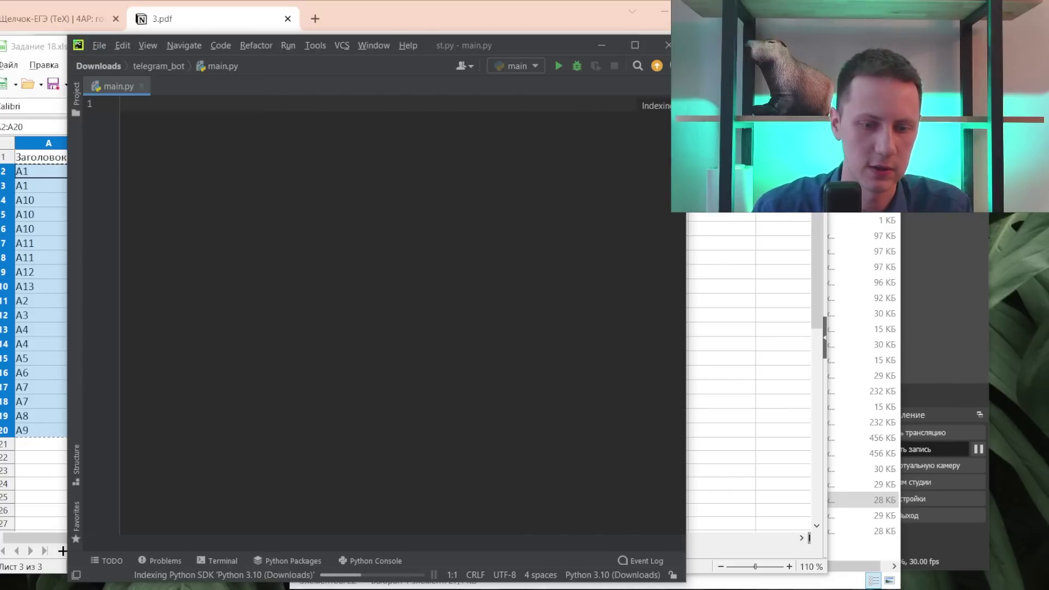
key(alt+Tab)
- Browse the Загрузки folder down to 27.py and open it in PyCharm
click(399, 213)
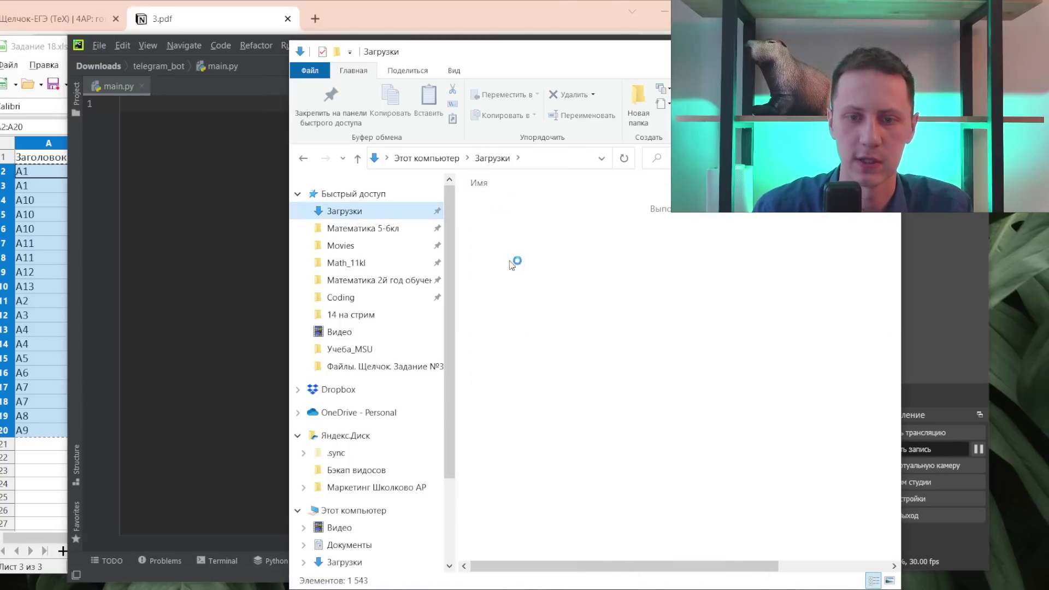
scroll(515, 235, down, 1)
scroll(524, 257, down, 3)
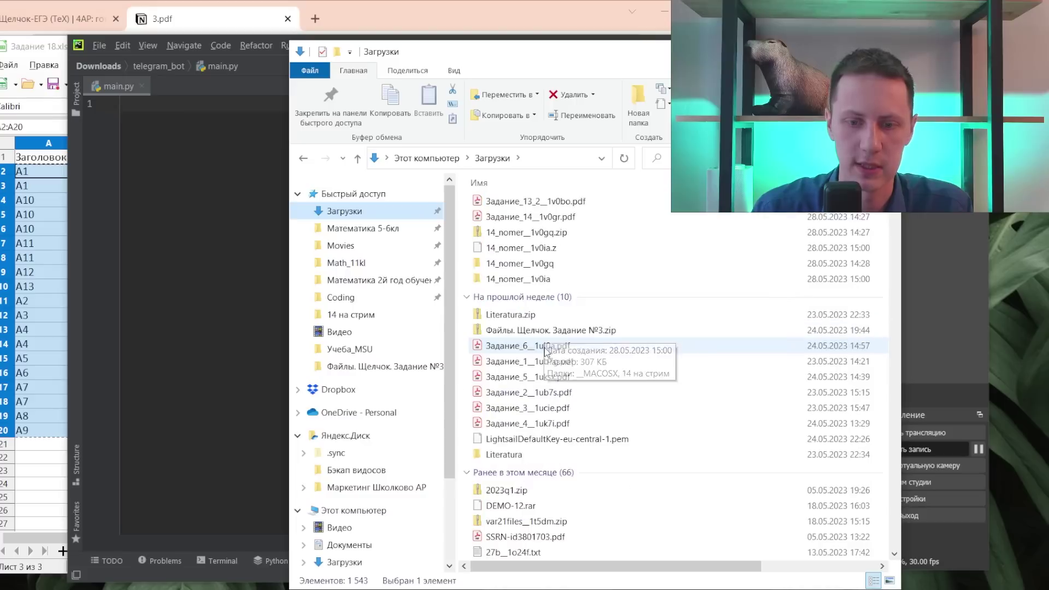
scroll(546, 295, down, 2)
scroll(551, 337, up, 6)
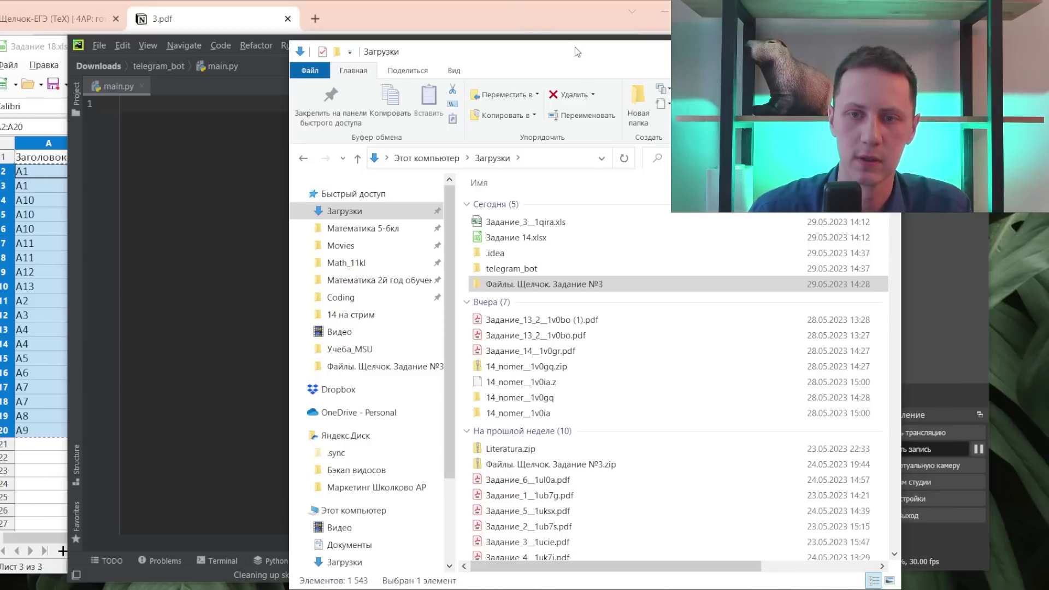
drag(577, 52, 505, 52)
scroll(480, 306, down, 2)
scroll(480, 306, down, 4)
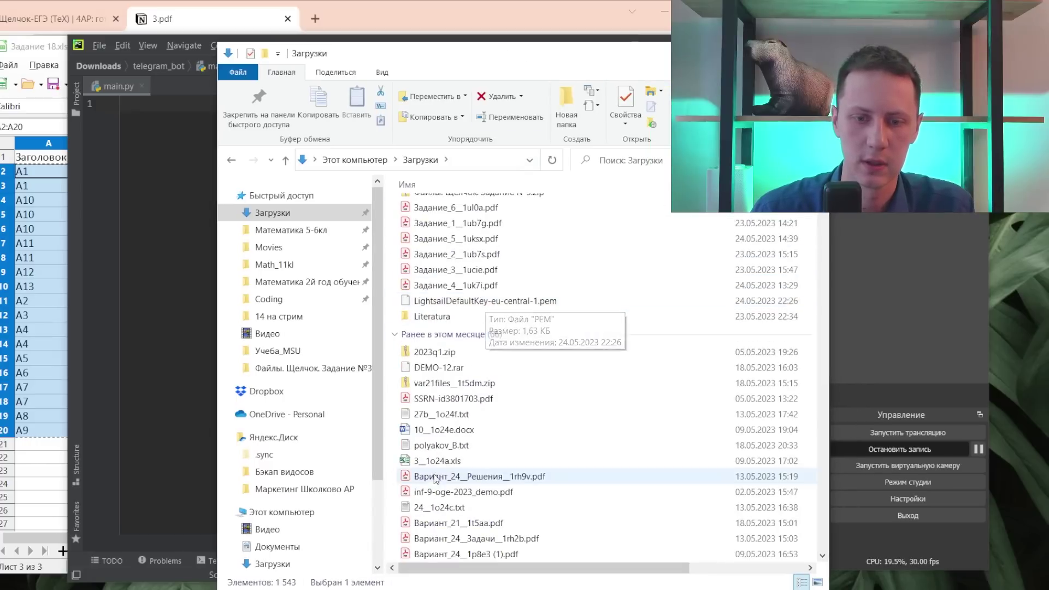
scroll(437, 476, down, 3)
scroll(465, 463, down, 3)
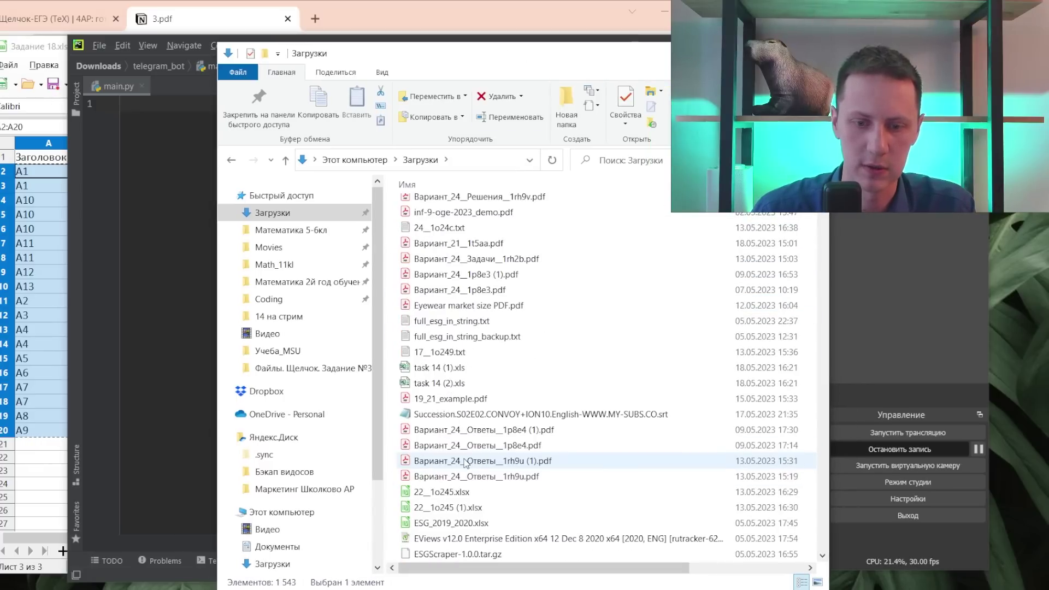
scroll(465, 463, down, 3)
scroll(470, 453, down, 1)
scroll(477, 421, down, 2)
scroll(483, 436, down, 1)
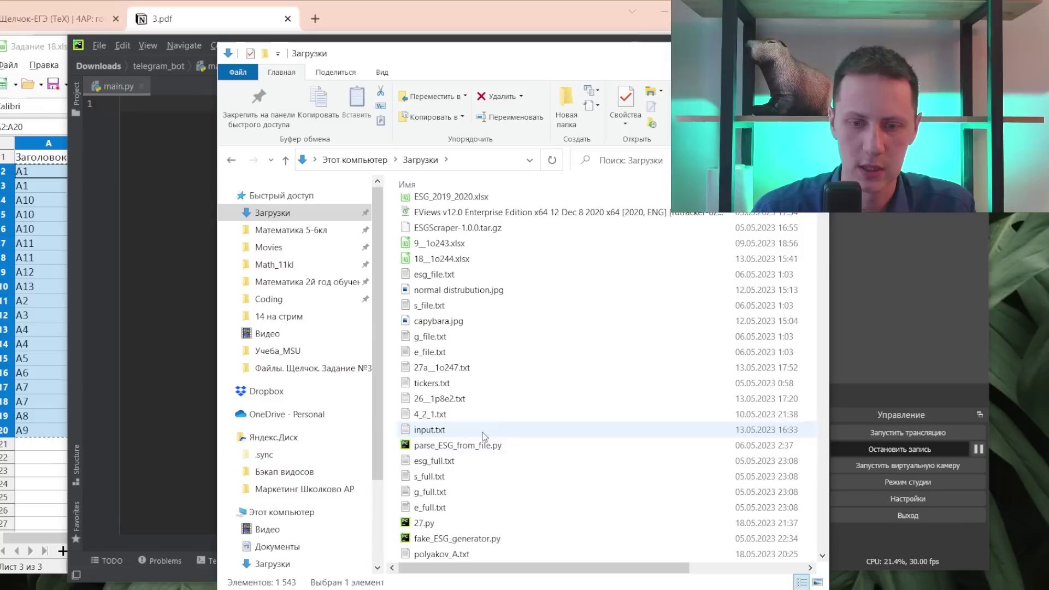
scroll(483, 437, down, 1)
double_click(475, 477)
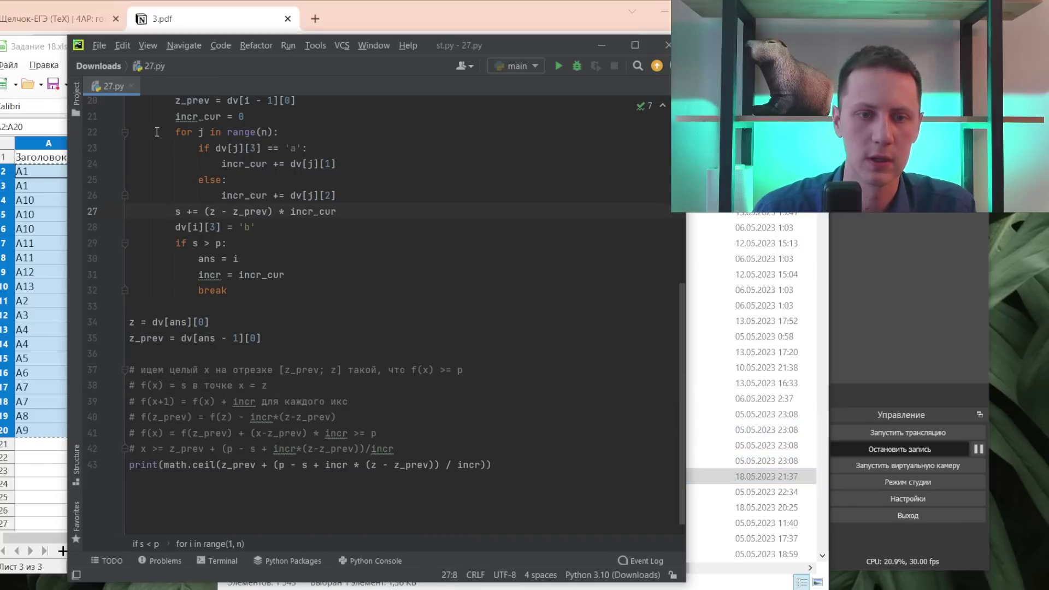
- Replace 27.py's code with an empty list a and a 19-iteration loop reading s = input()
key(ctrl+a)
key(Delete)
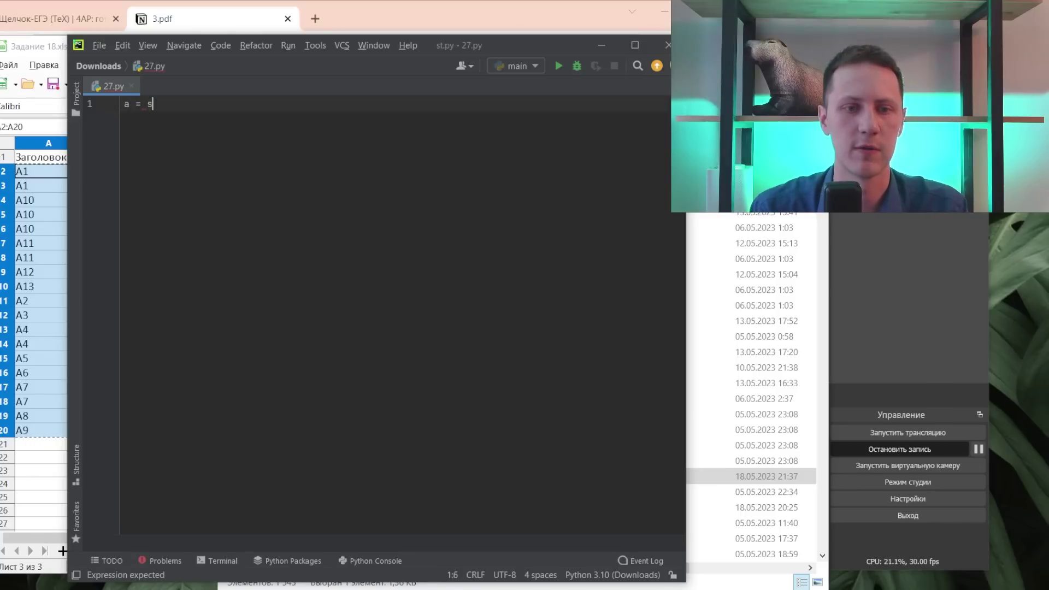
text(])
key(Return)
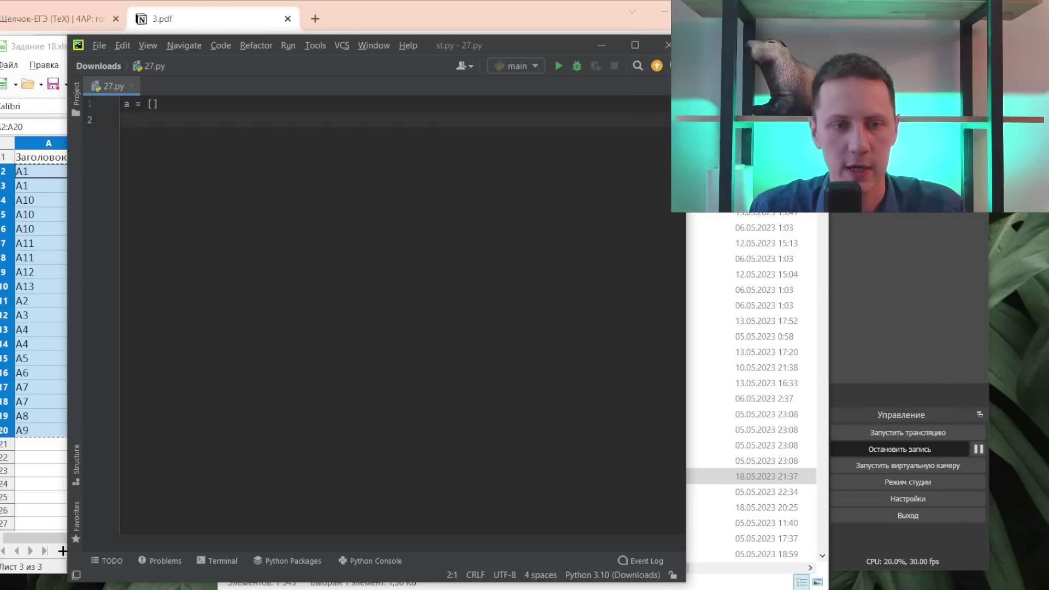
text(for i inrang)
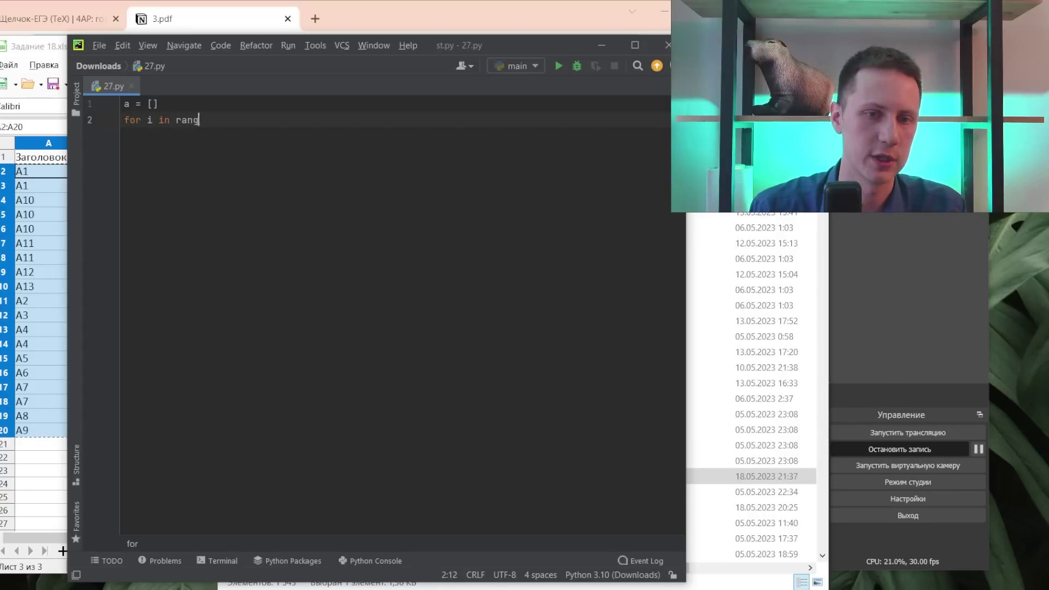
text(e(19):)
key(Return)
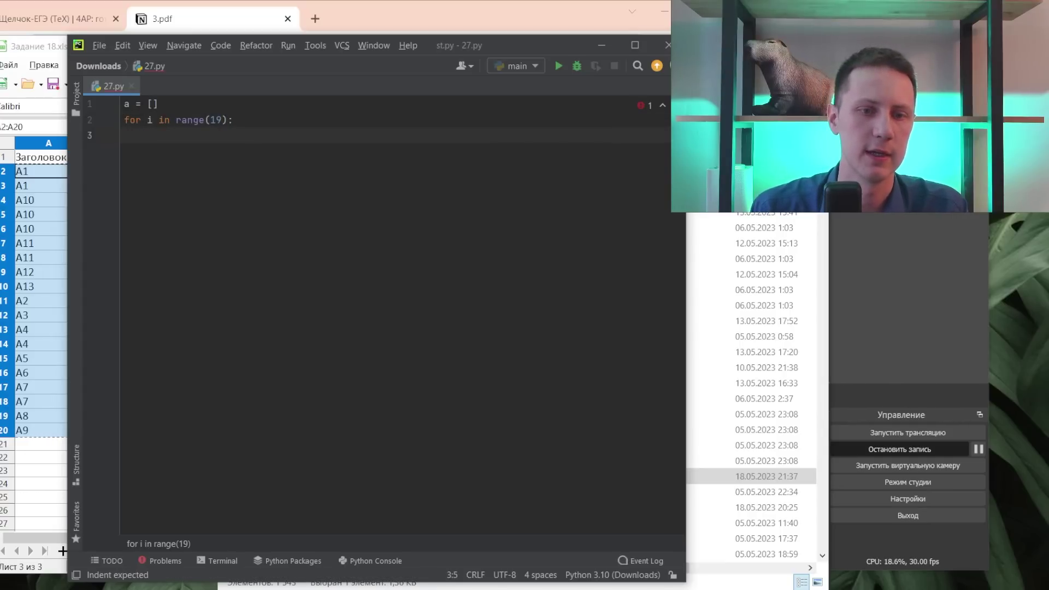
text(s = input)
key(Return)
text())
key(Return)
- Append each unseen s to a, then start a loop printing each x in a
text(i)
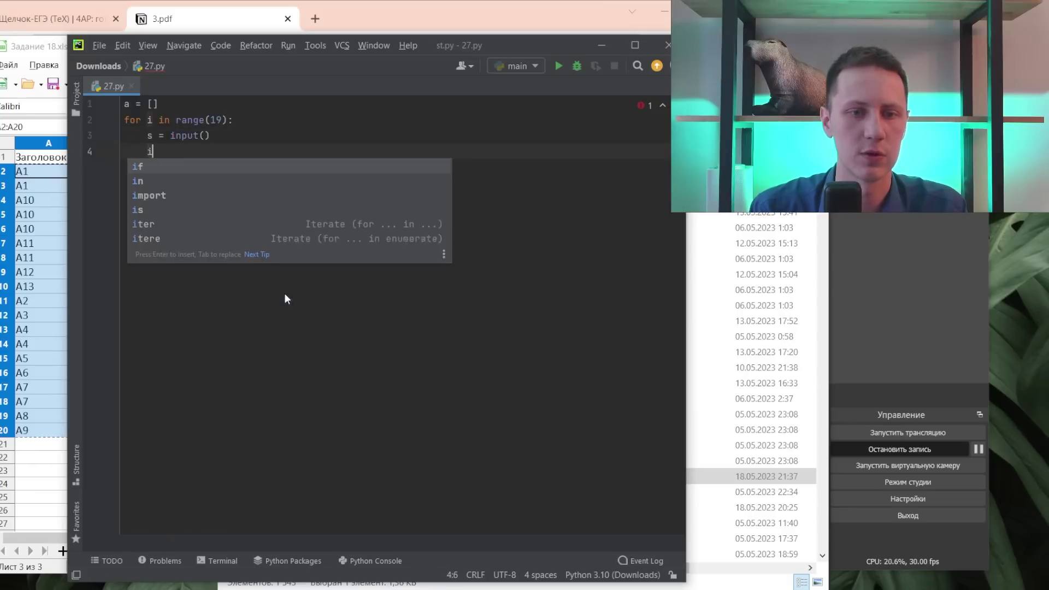
text(f not s in a)
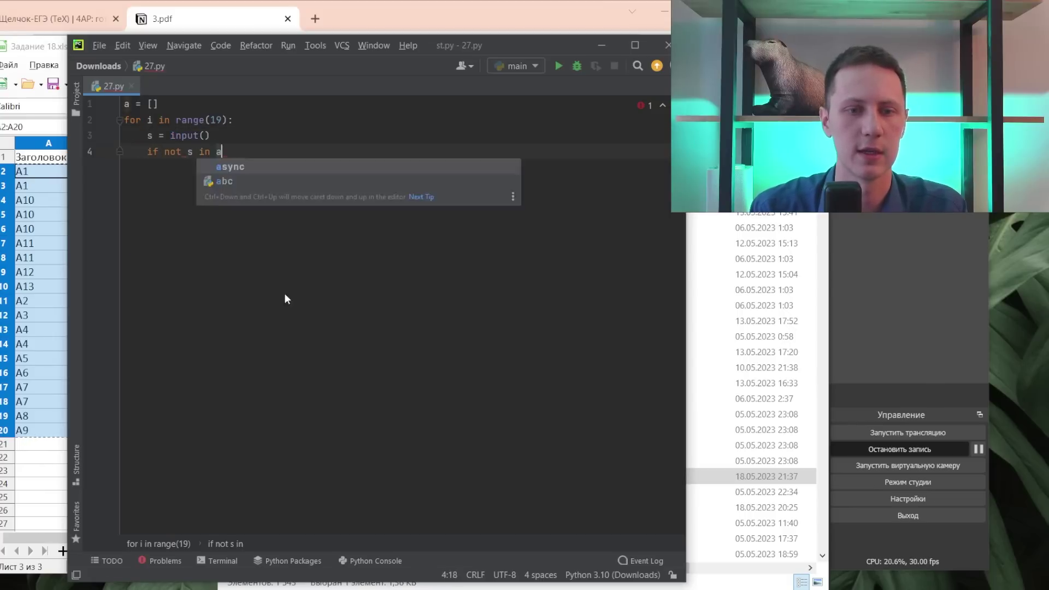
text(:)
key(Return)
text(a.append)
key(Return)
text(s)
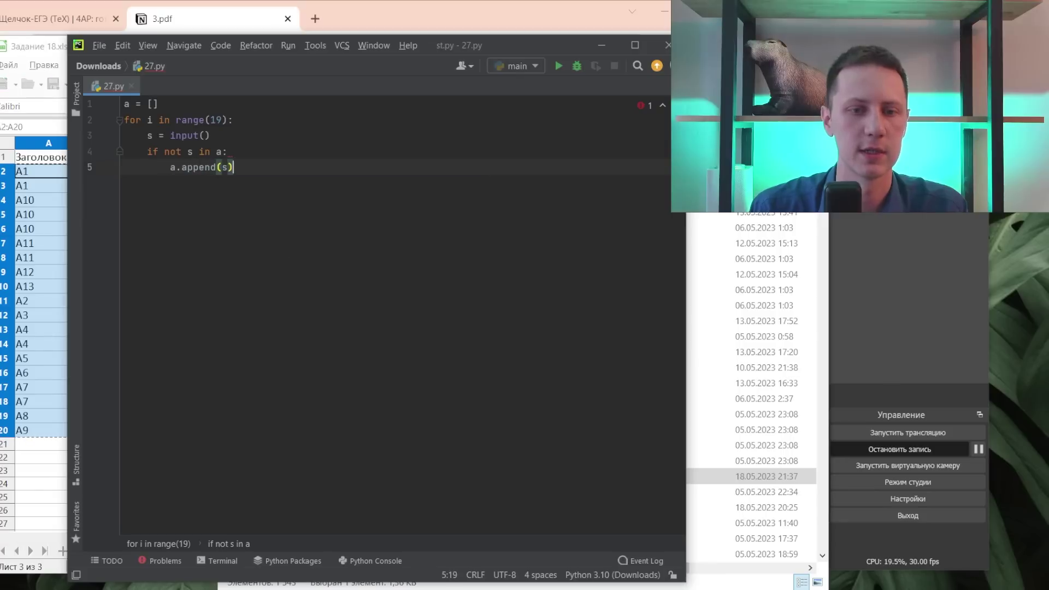
text())
key(Return)
text(for x in a)
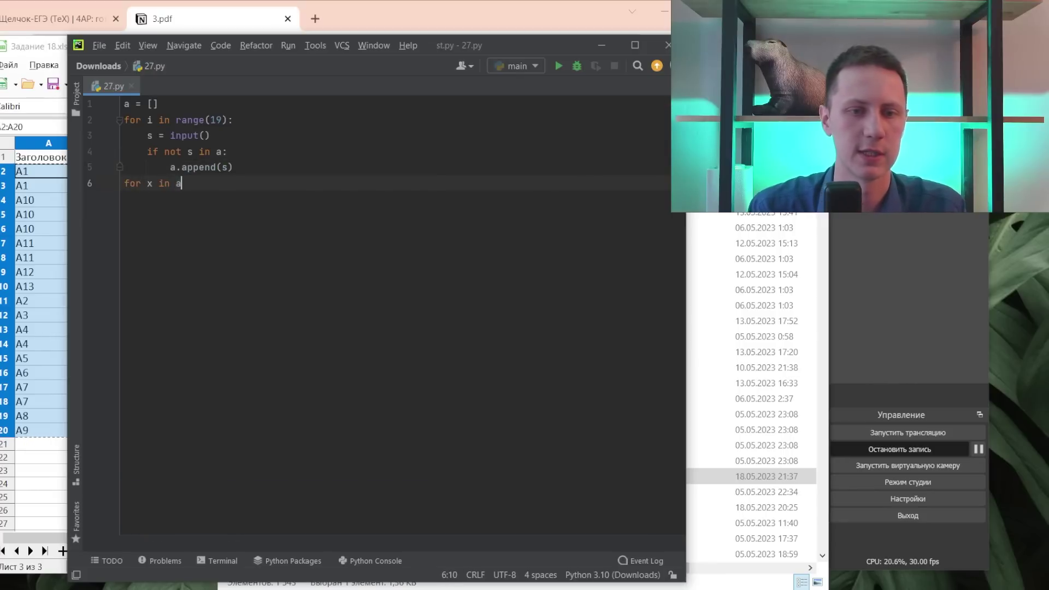
text(:)
key(Return)
- Finish the print(x) line and run 27.py with the 27 run configuration
text(print)
key(Return)
text(x))
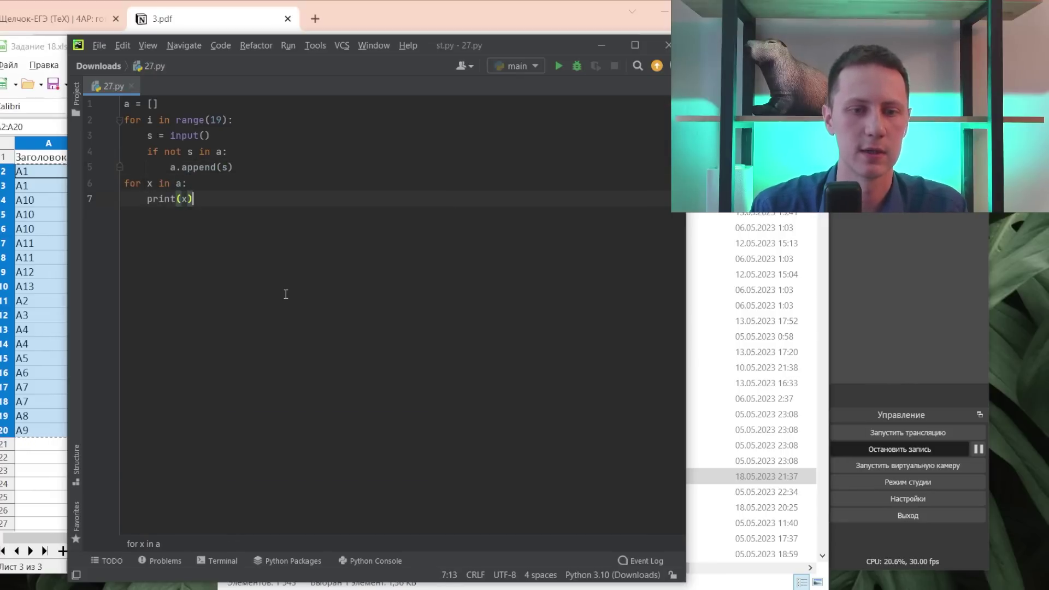
key(shift+F10)
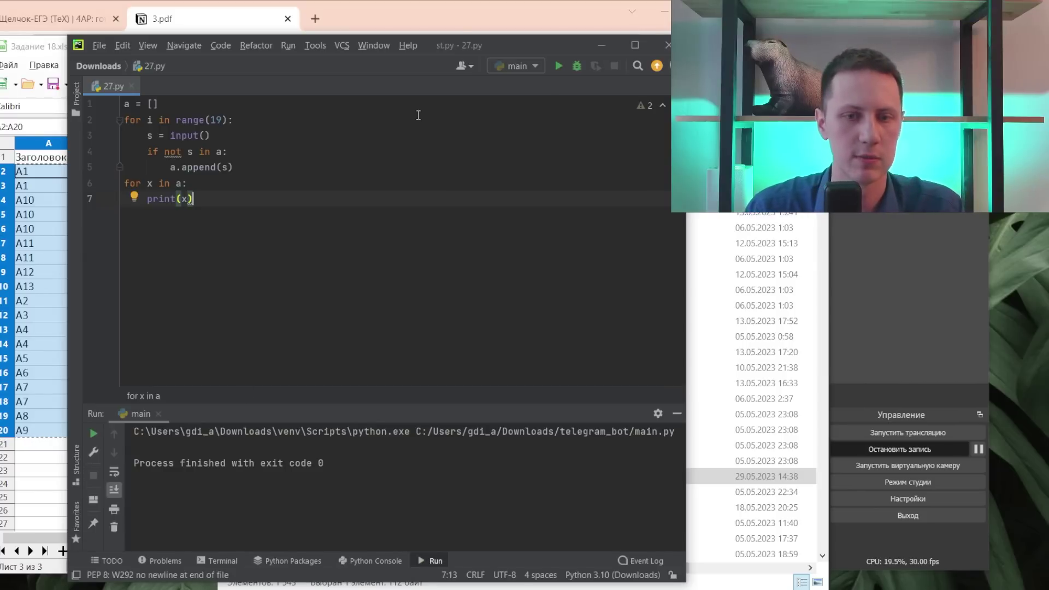
click(518, 61)
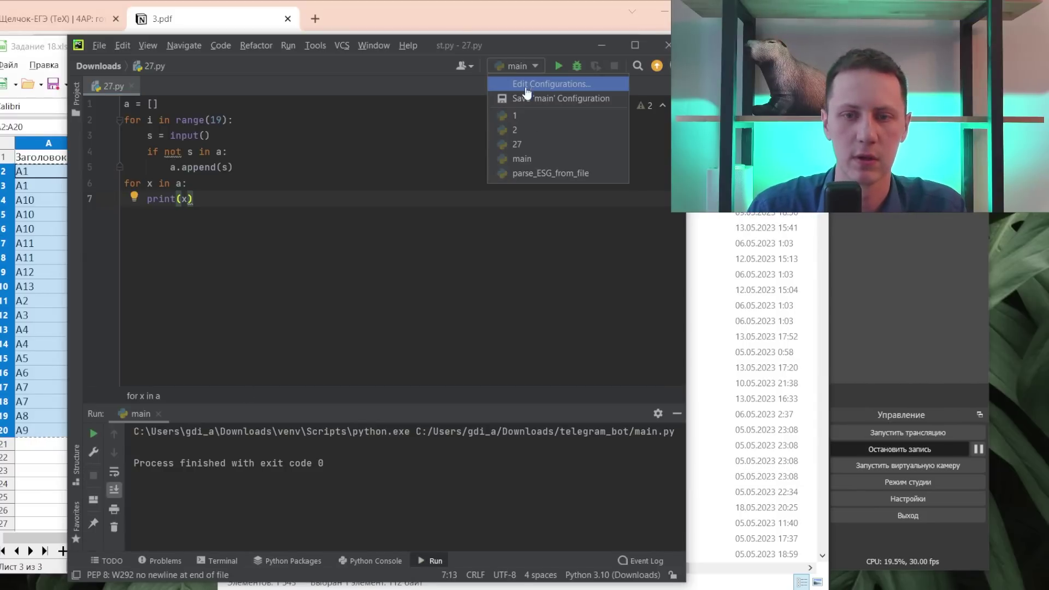
click(531, 143)
key(shift+F10)
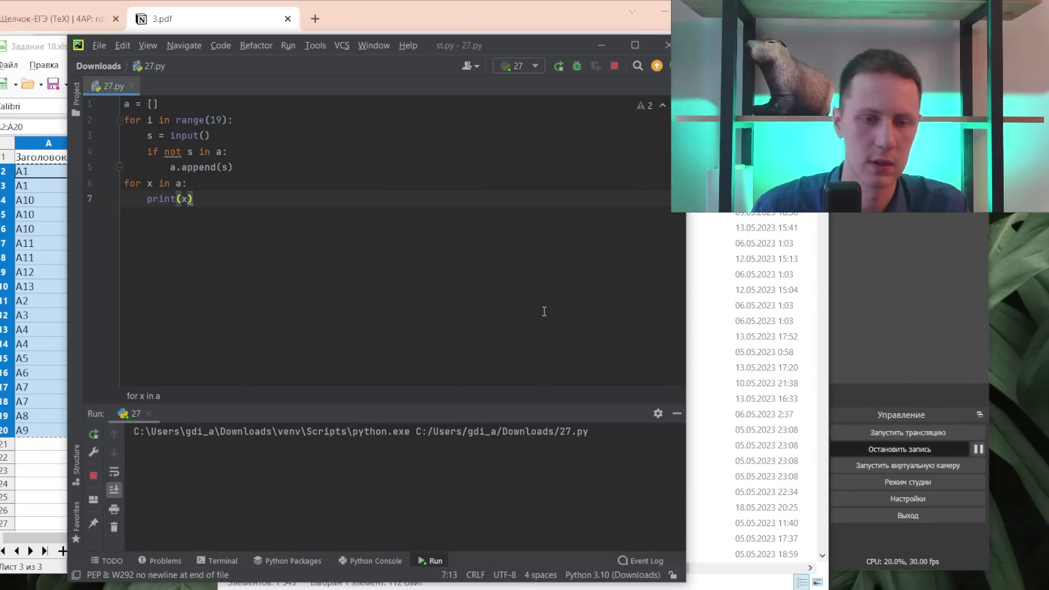
- Paste the copied values as console input and select the 13 printed unique codes A1–A9
click(305, 509)
key(ctrl+v)
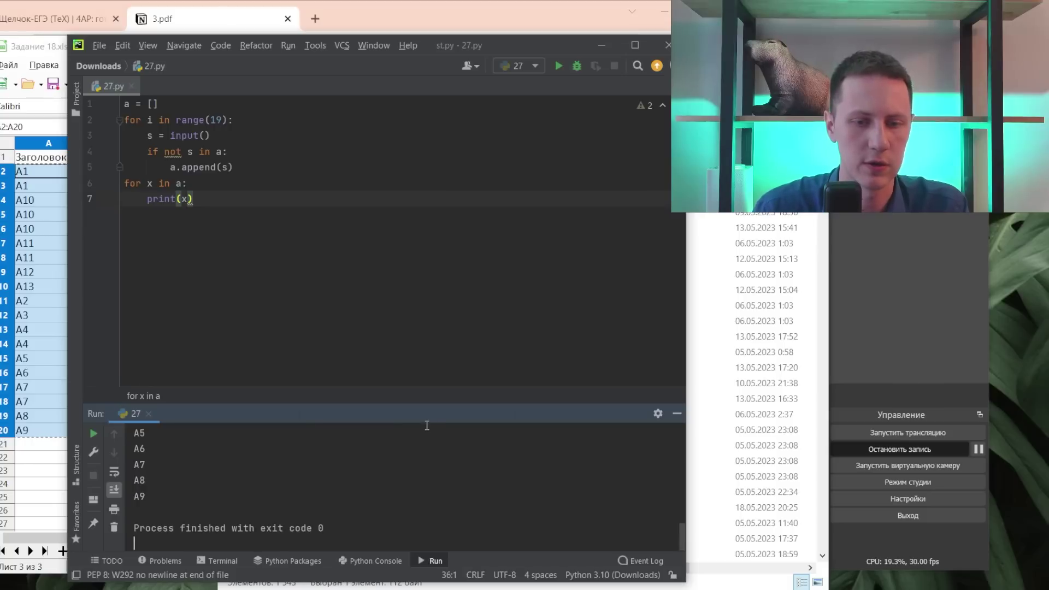
drag(399, 409, 405, 259)
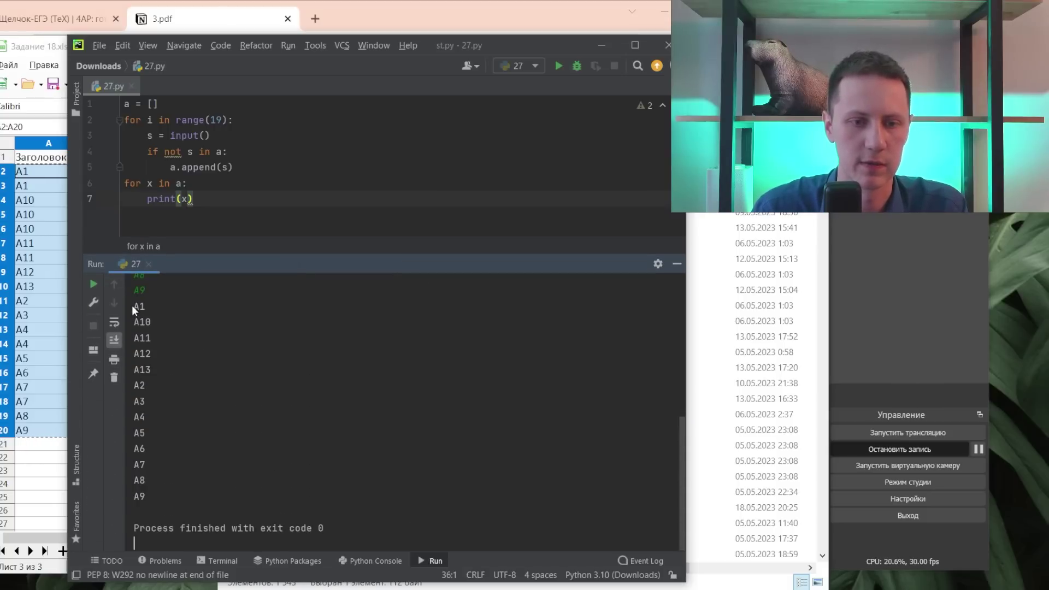
drag(133, 303, 159, 498)
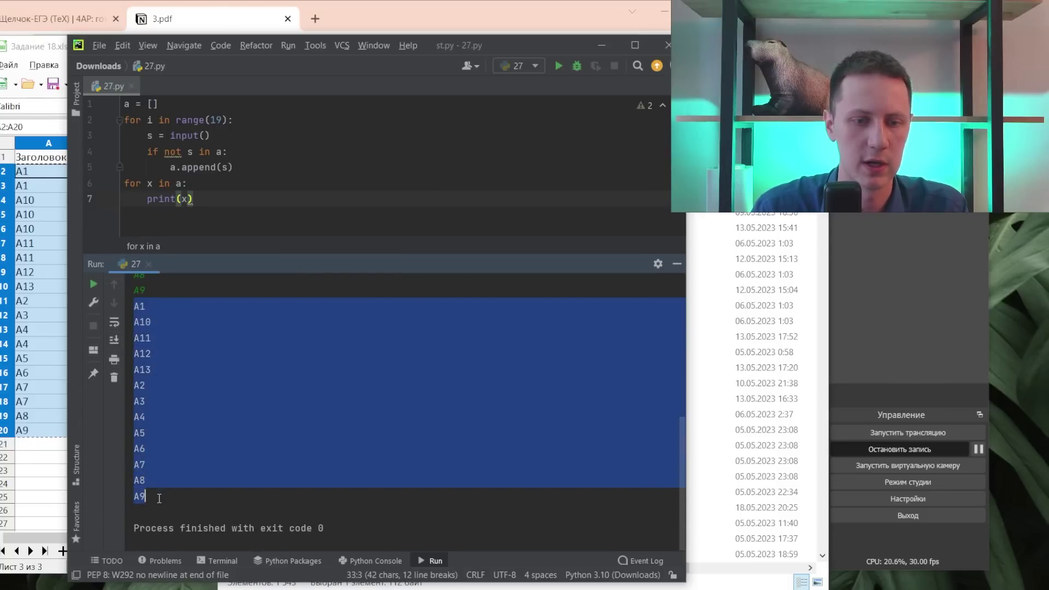
click(33, 358)
- Paste the 13 unique console codes into B2:B14 on Лист3 through the Text Import dialog
click(117, 174)
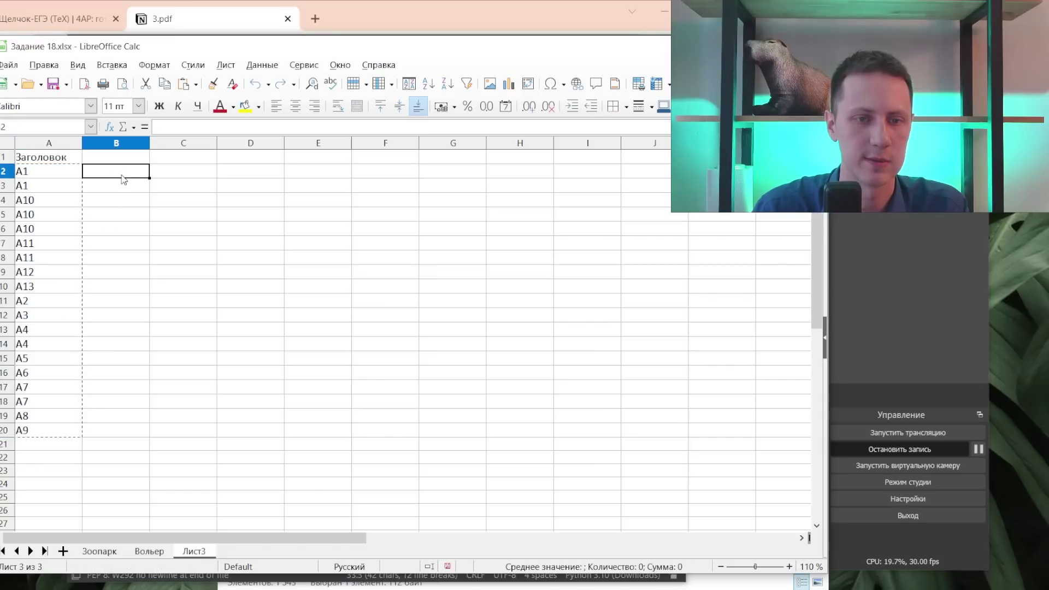
key(ctrl+v)
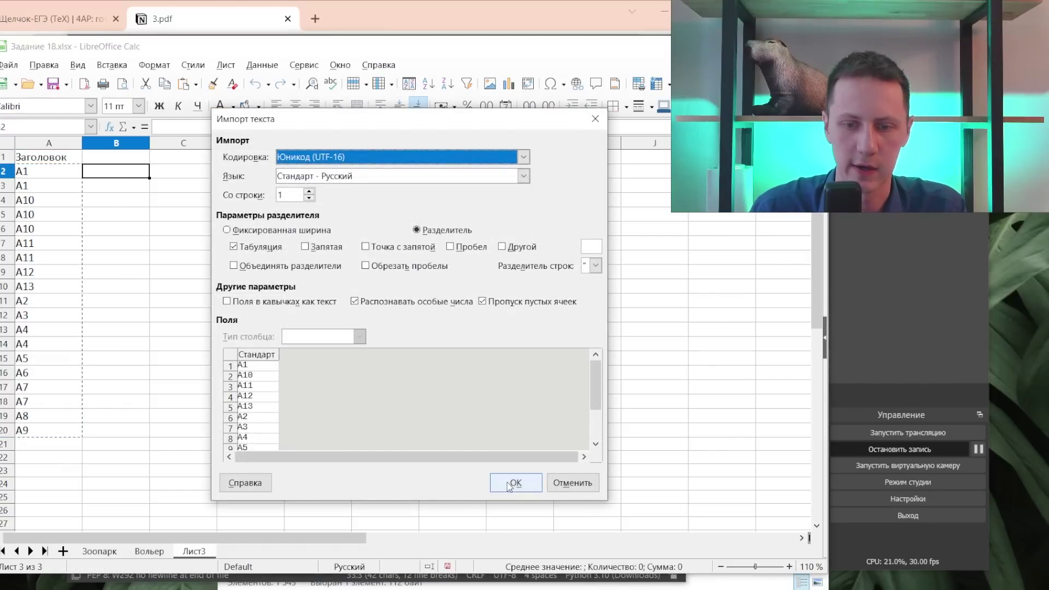
click(499, 481)
shift+click(121, 344)
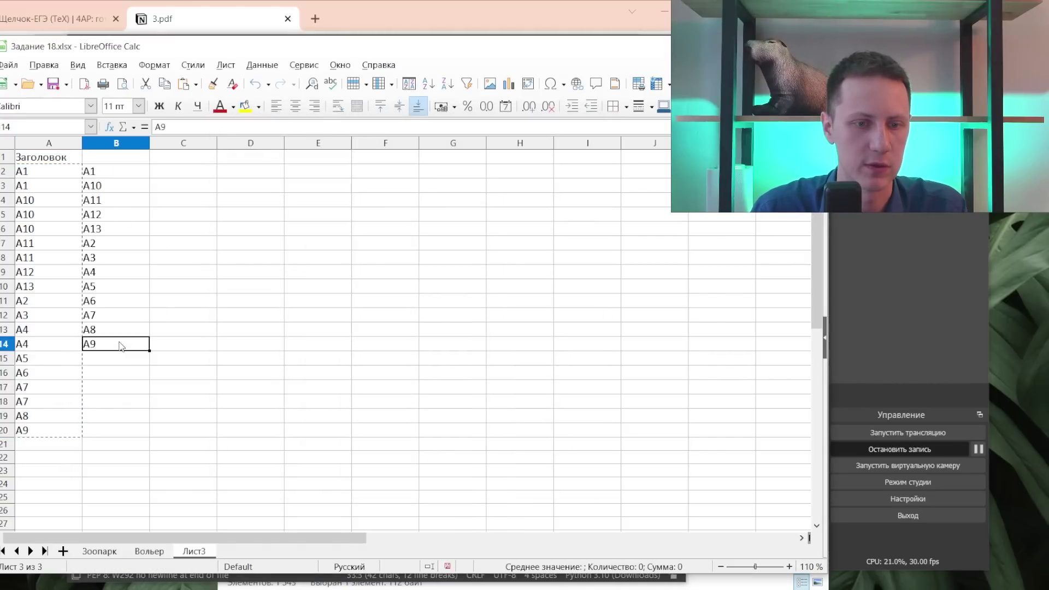
click(166, 211)
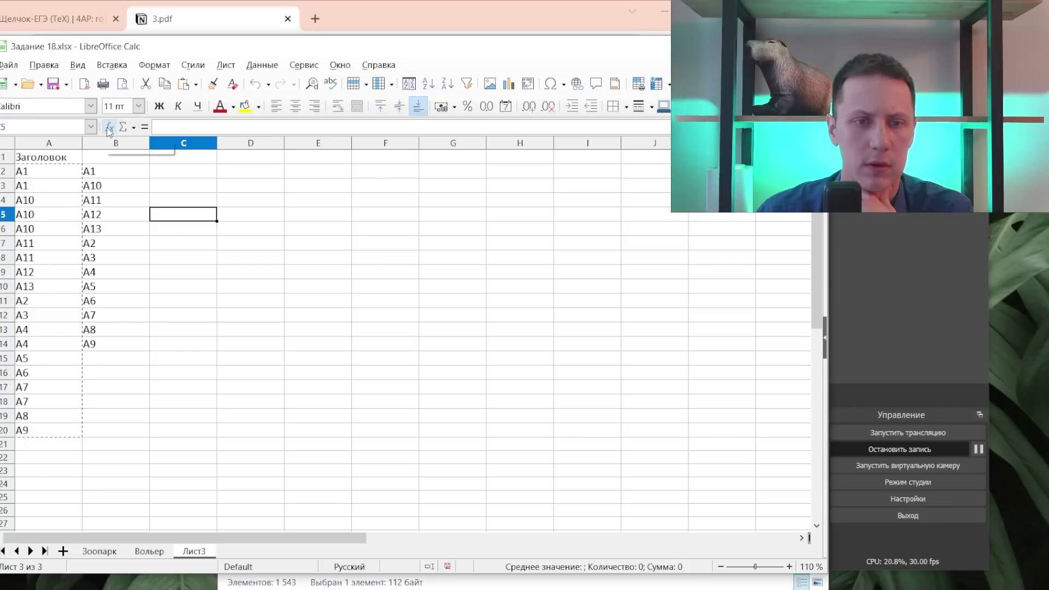
click(95, 66)
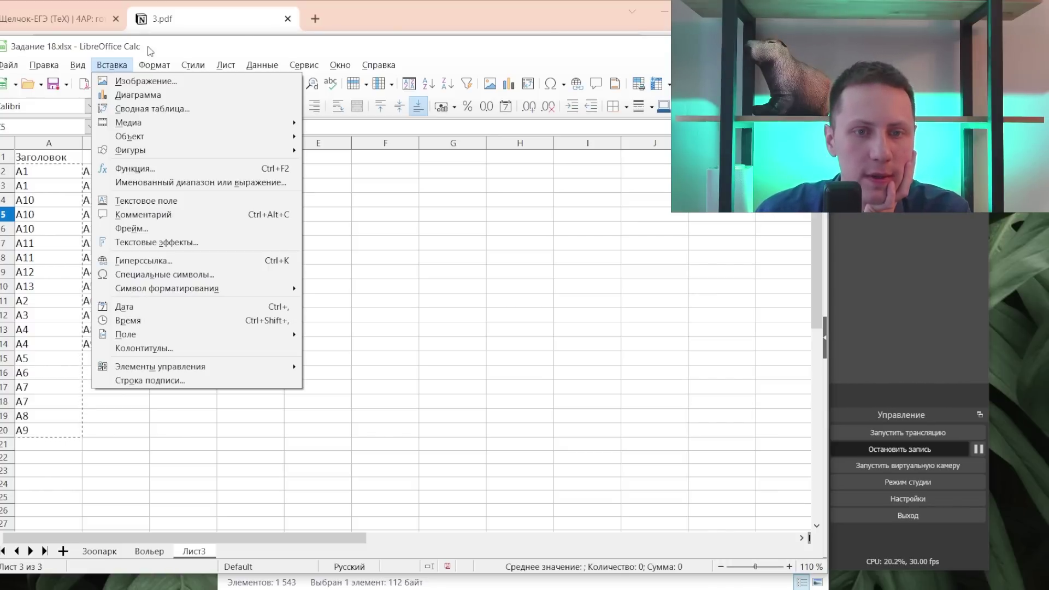
click(274, 65)
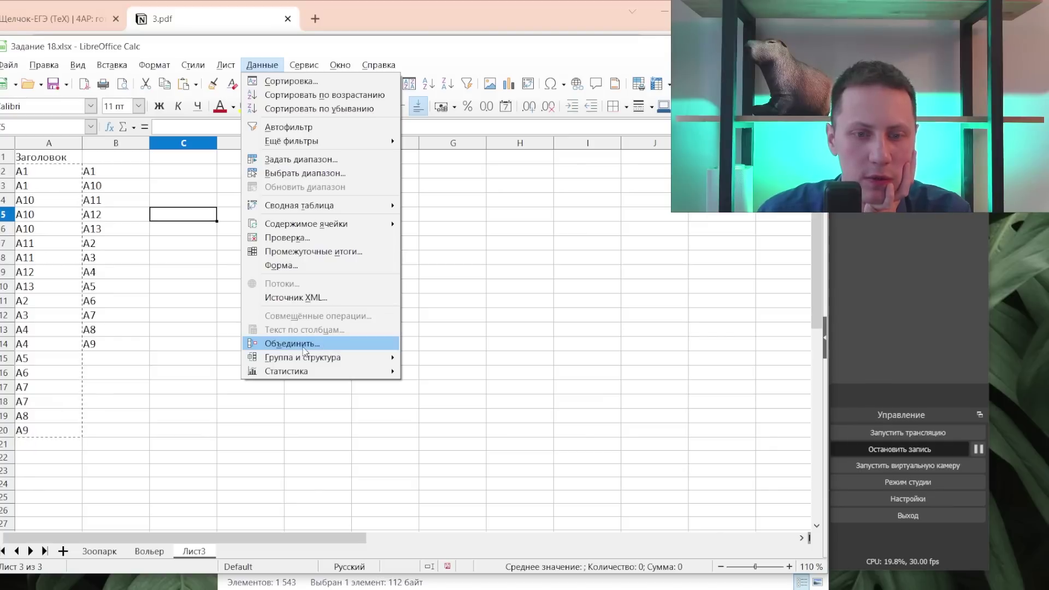
click(253, 344)
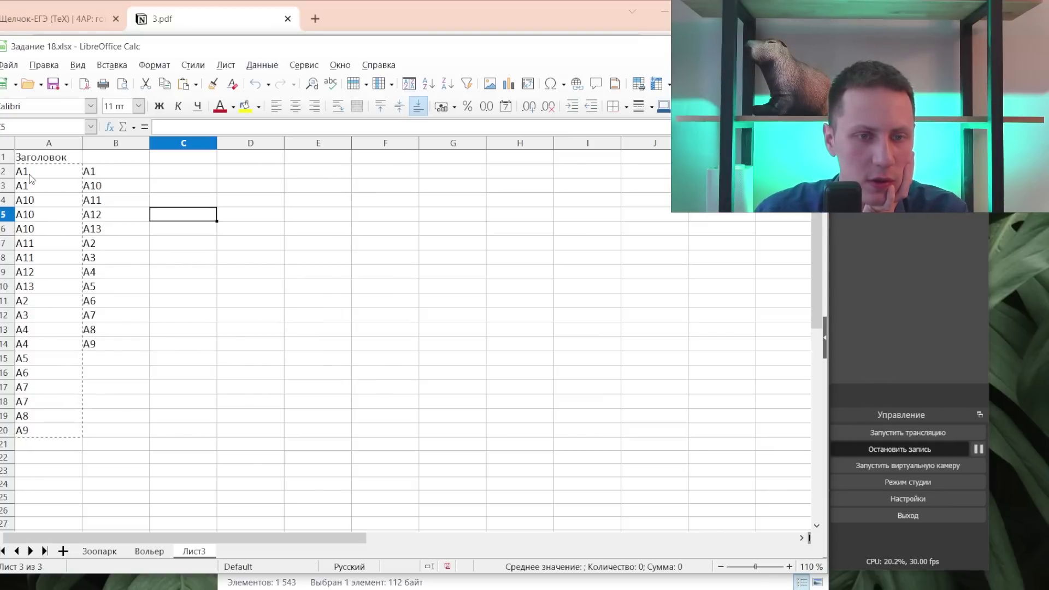
drag(30, 174, 40, 435)
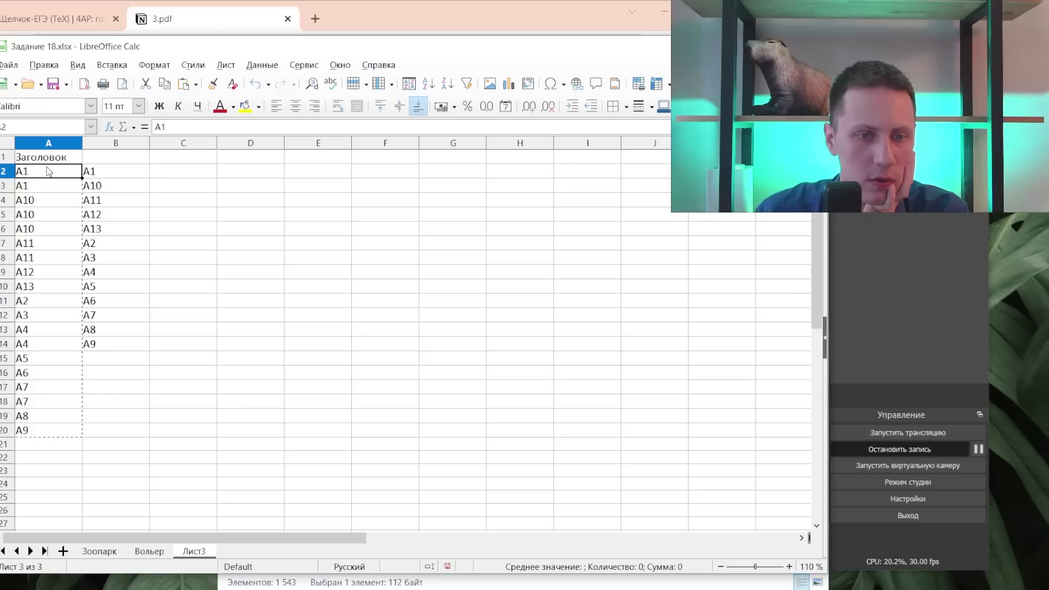
click(262, 65)
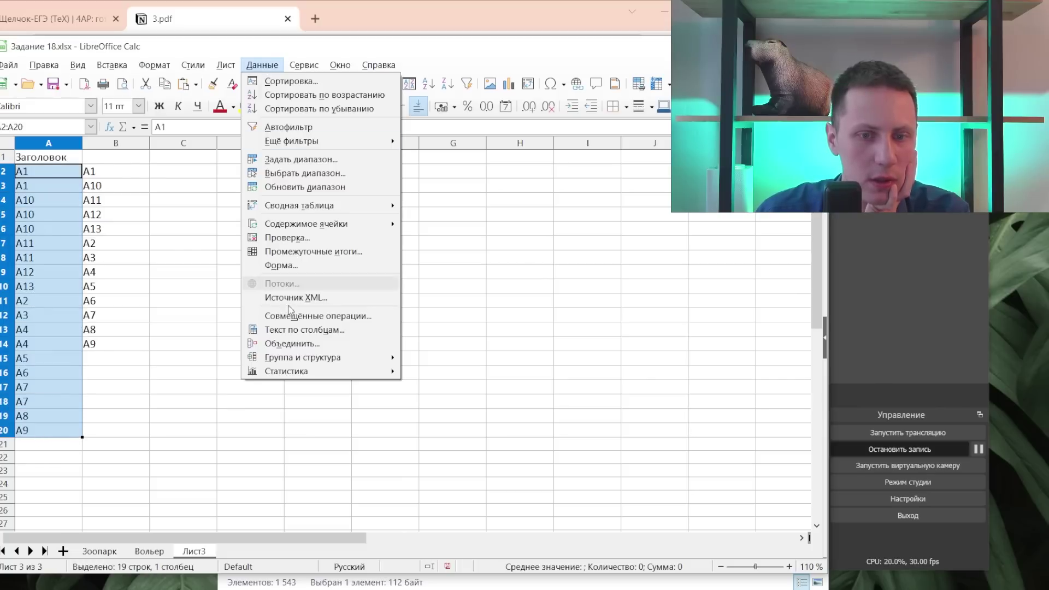
click(298, 345)
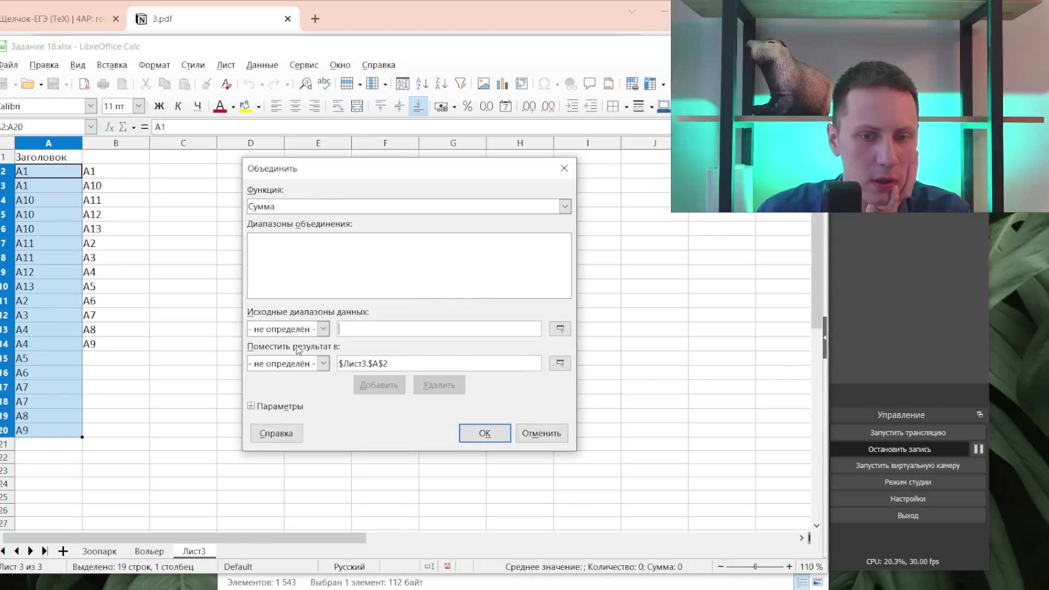
click(276, 208)
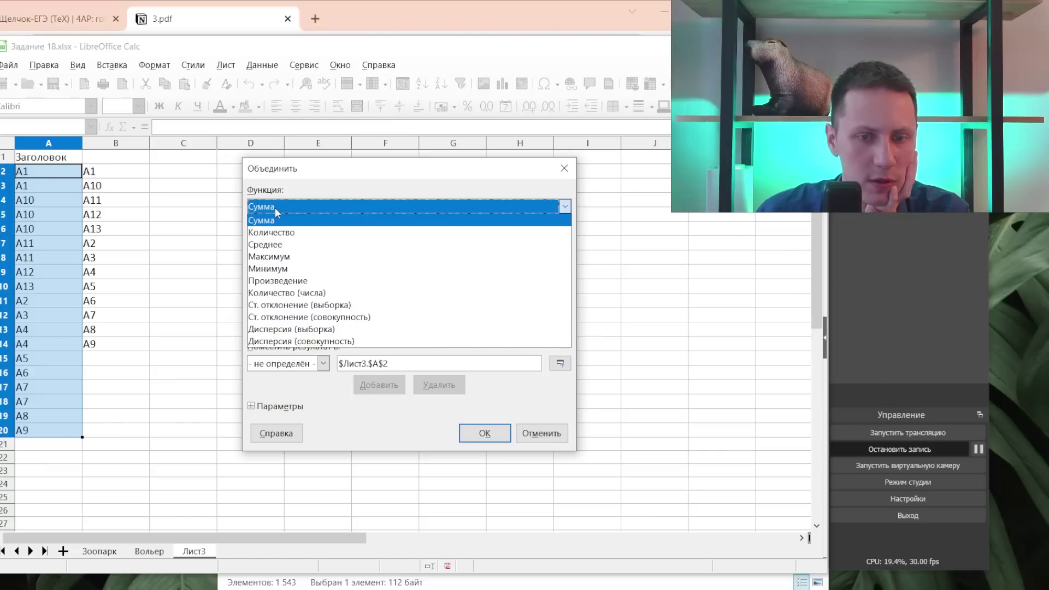
click(275, 207)
click(540, 433)
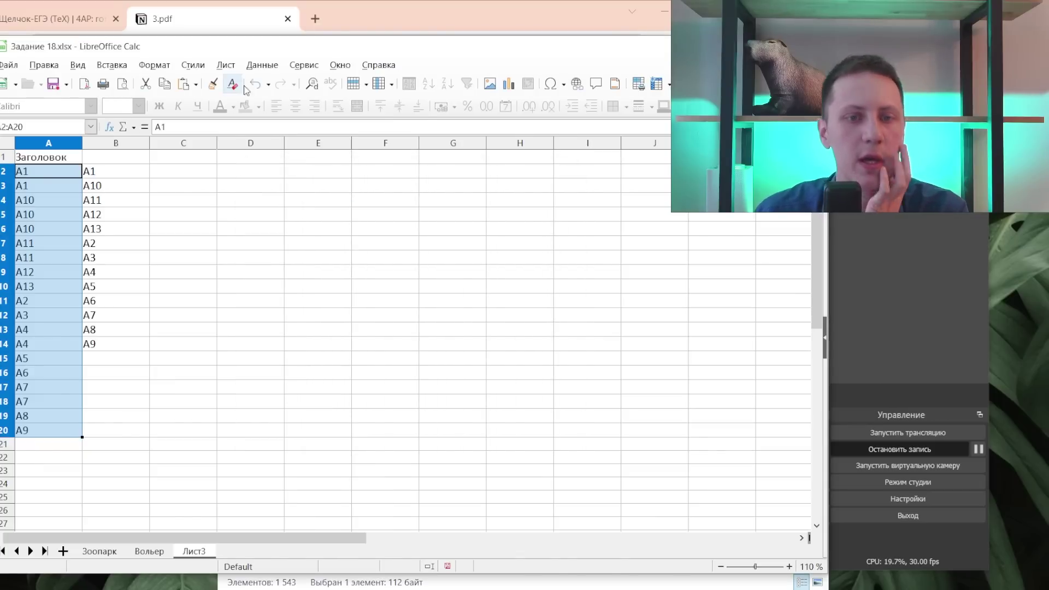
click(243, 67)
click(242, 67)
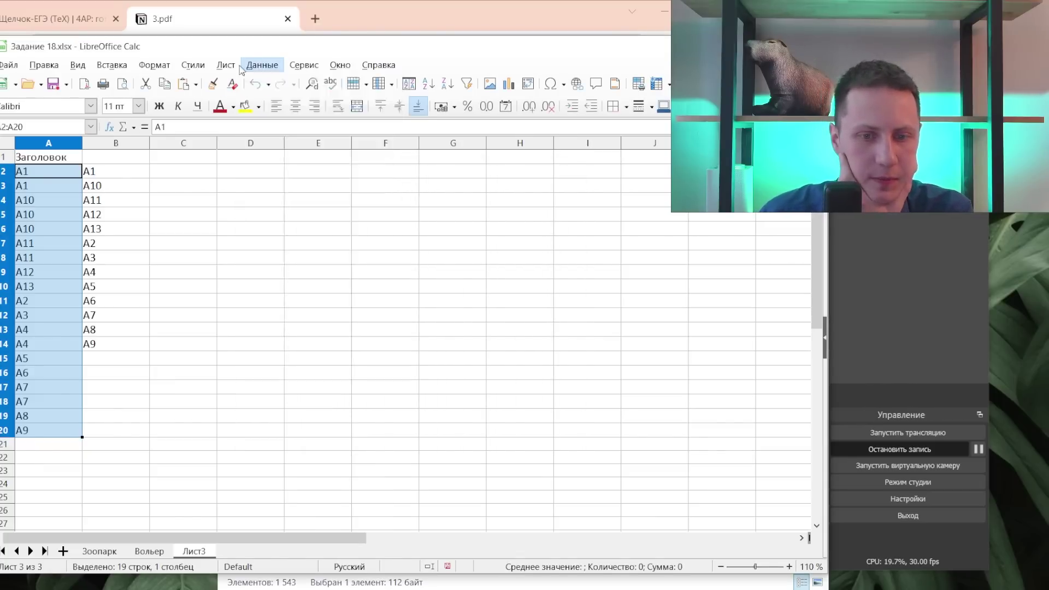
click(222, 66)
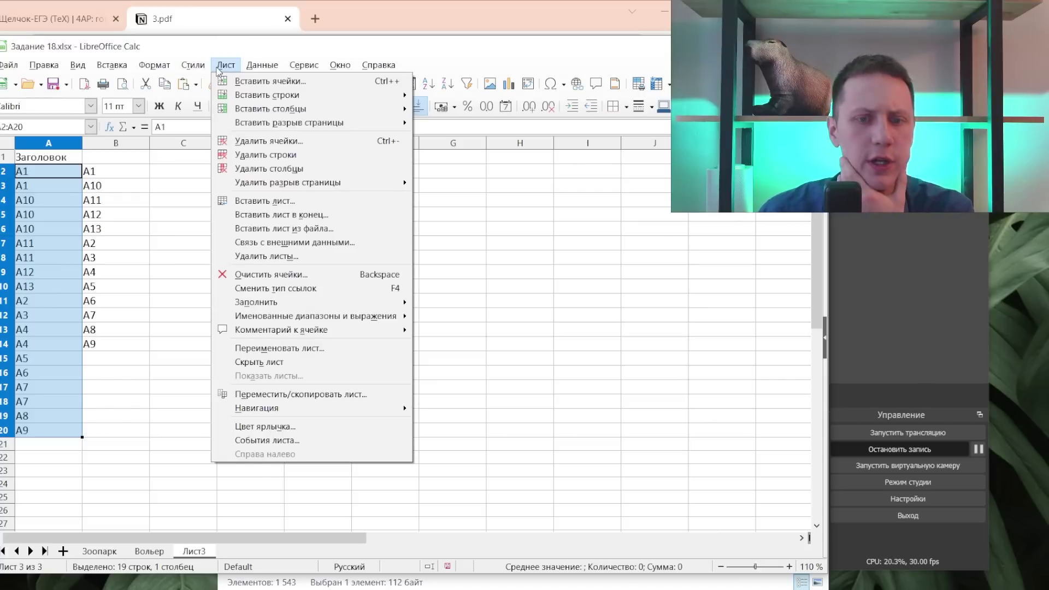
key(Escape)
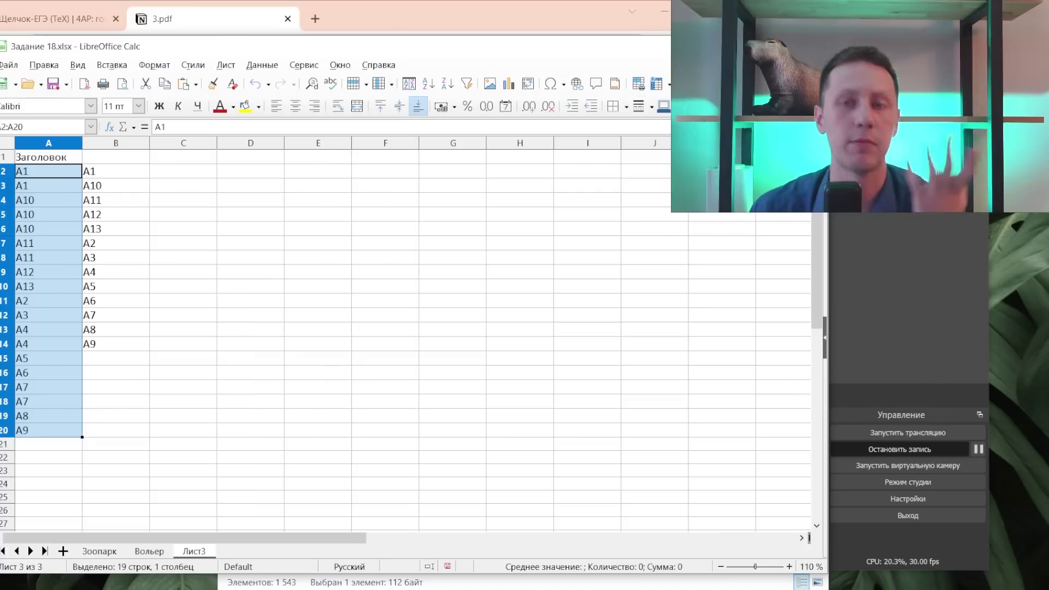
- Open the Standard Filter for the Заголовок column and choose the Содержит condition
key(alt+Tab)
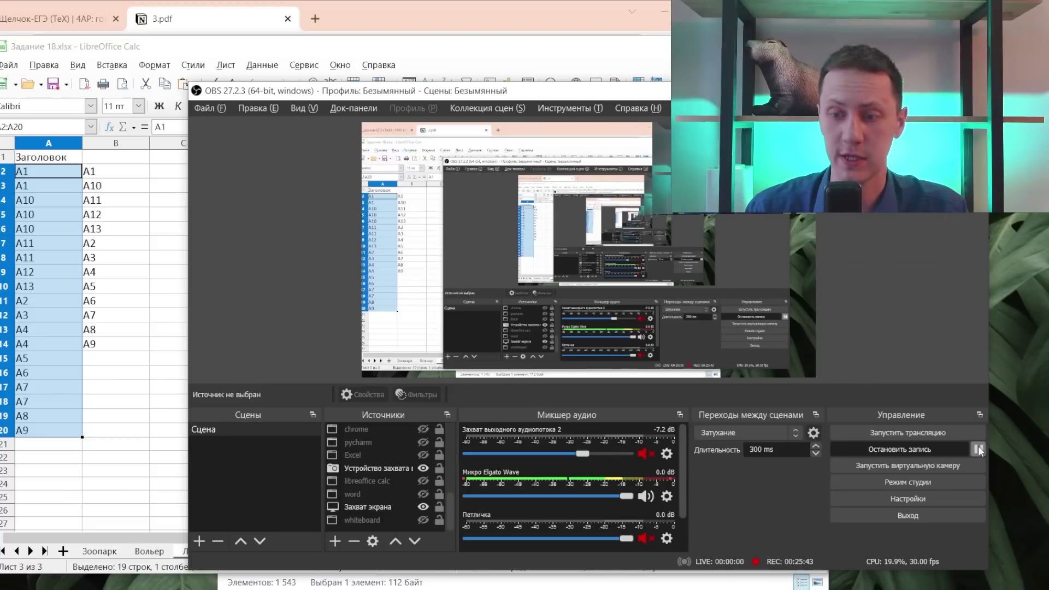
click(978, 449)
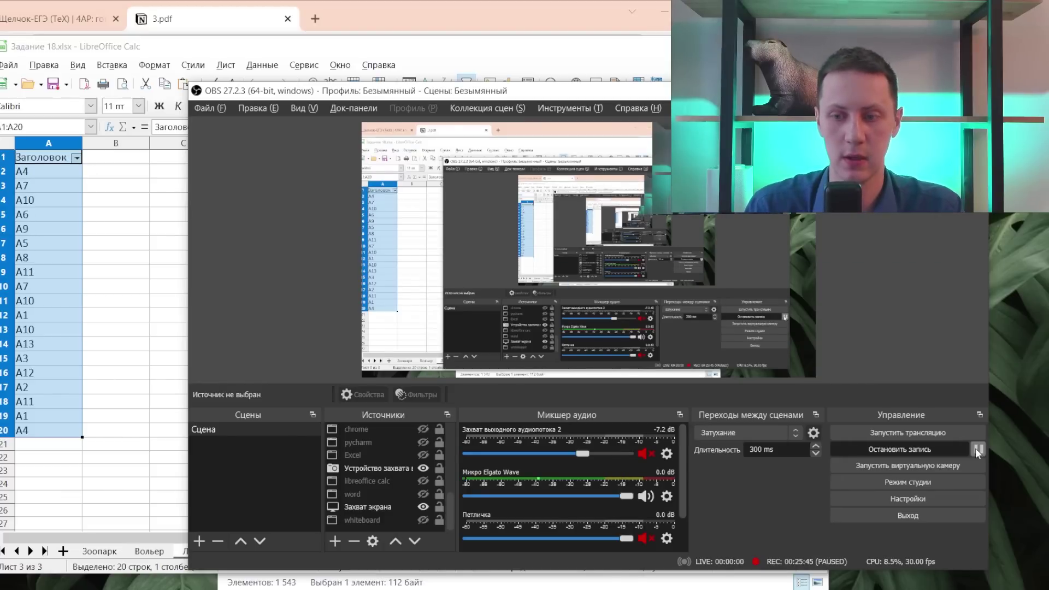
key(alt+Tab)
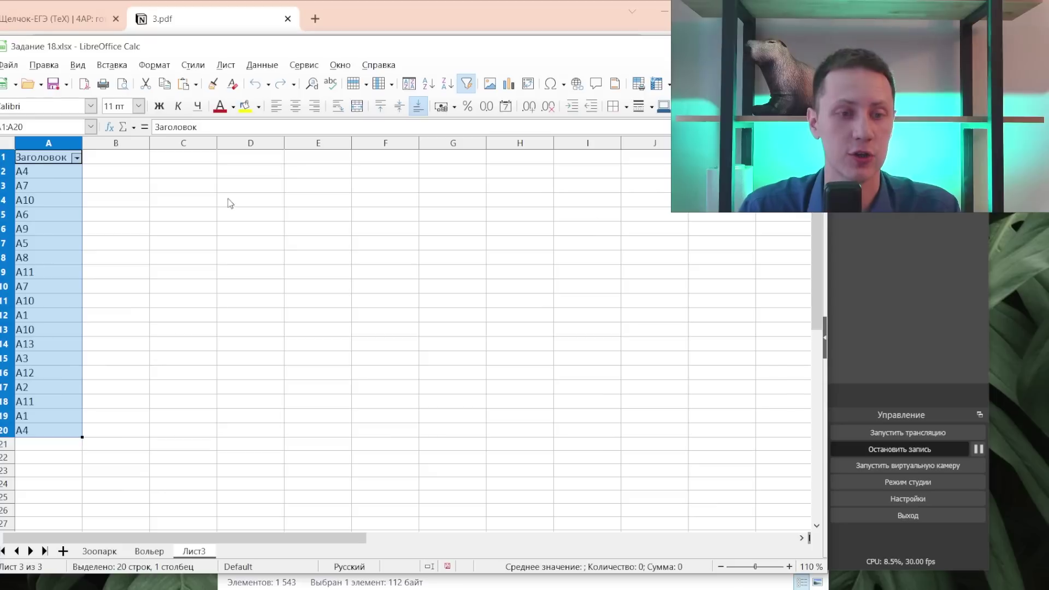
click(77, 159)
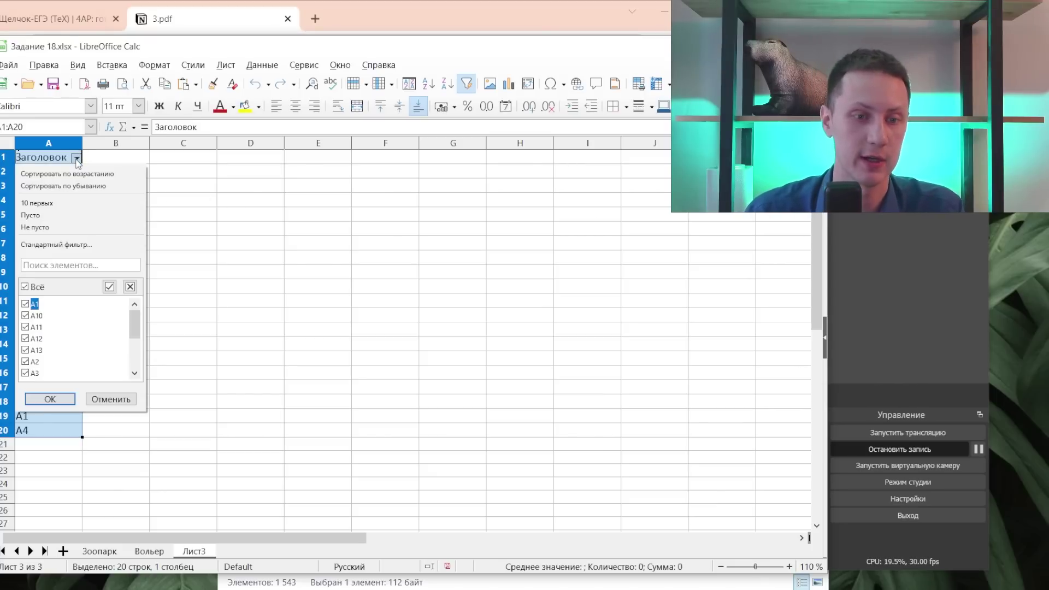
click(66, 244)
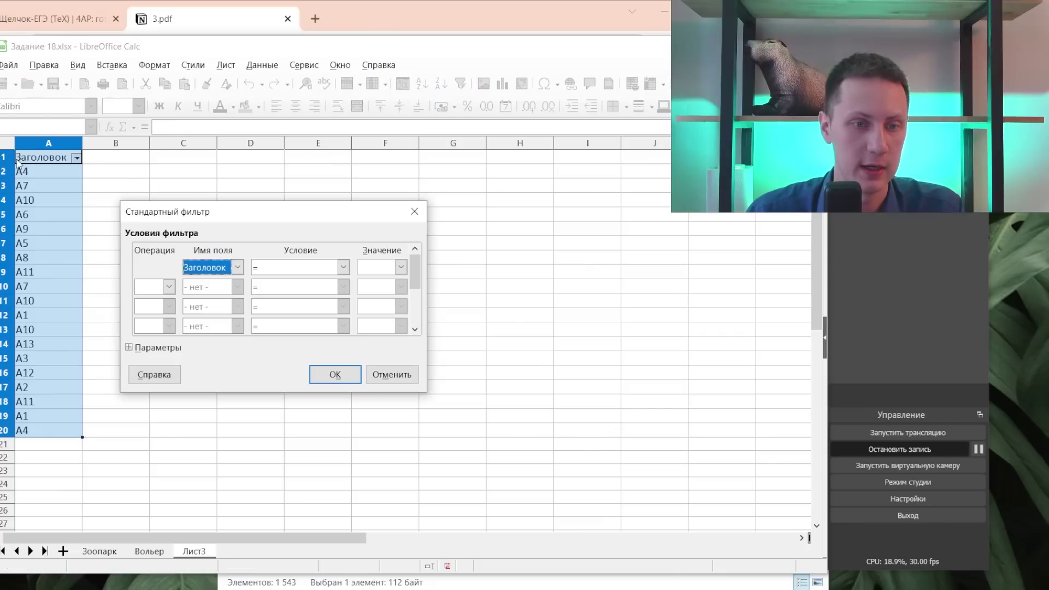
click(341, 270)
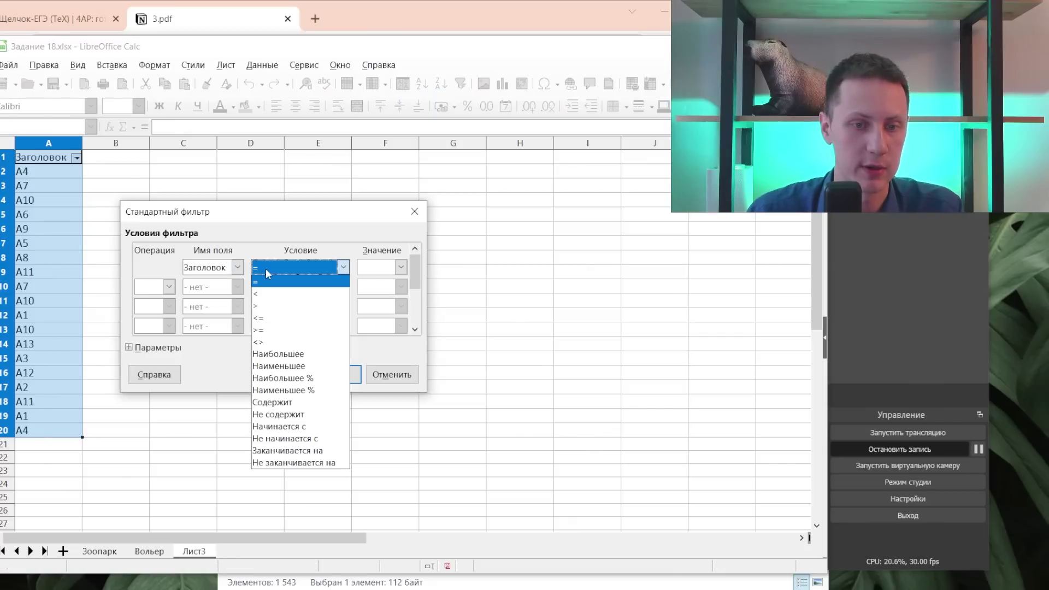
click(304, 403)
- Filter for values containing 'A' with No duplications, then select the filtered labels A2:A17
key(Tab)
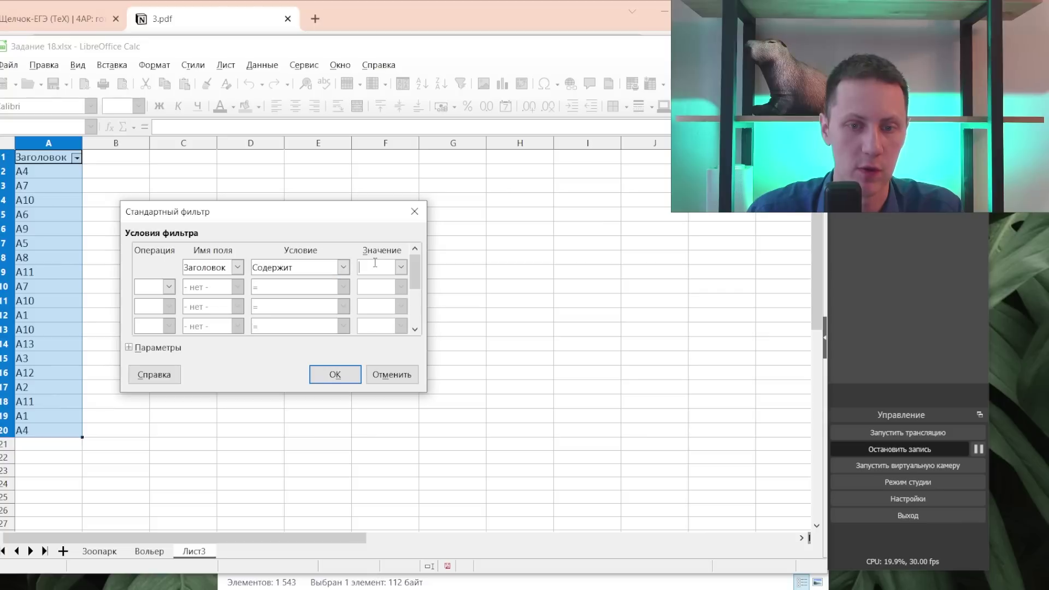
text(A)
click(129, 348)
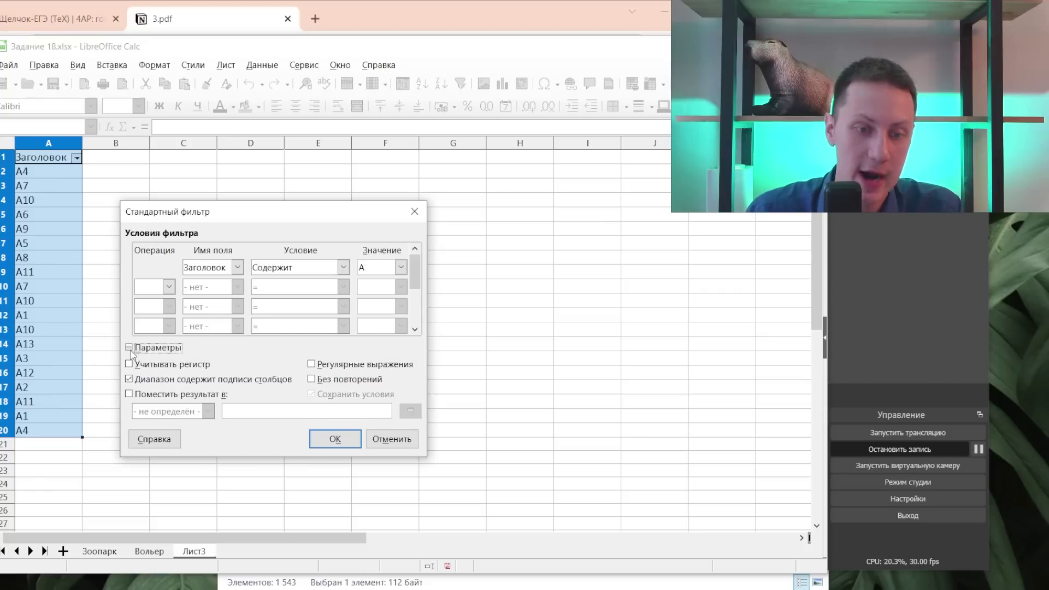
click(312, 378)
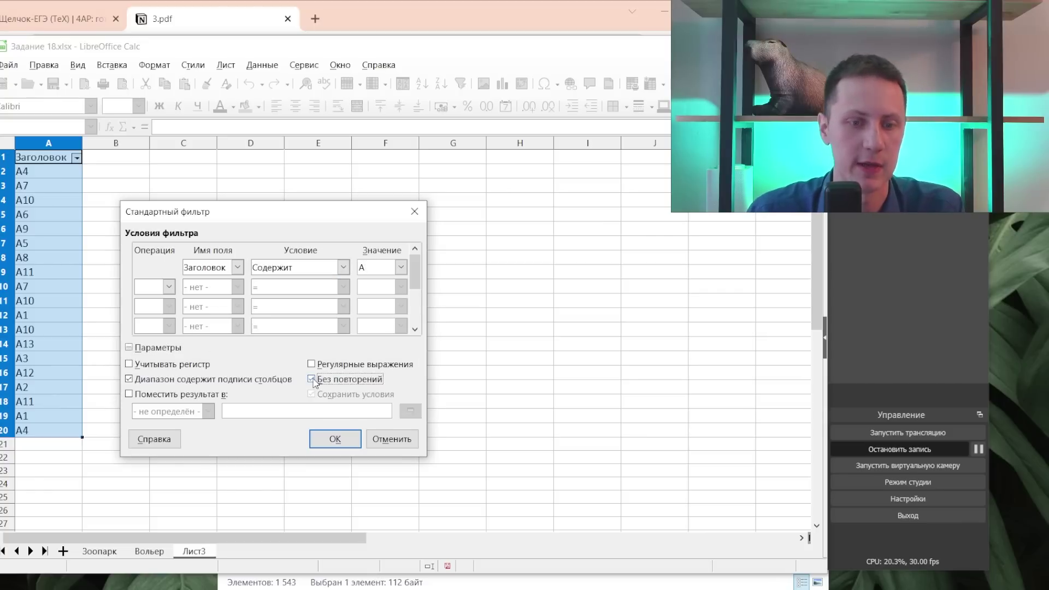
click(334, 438)
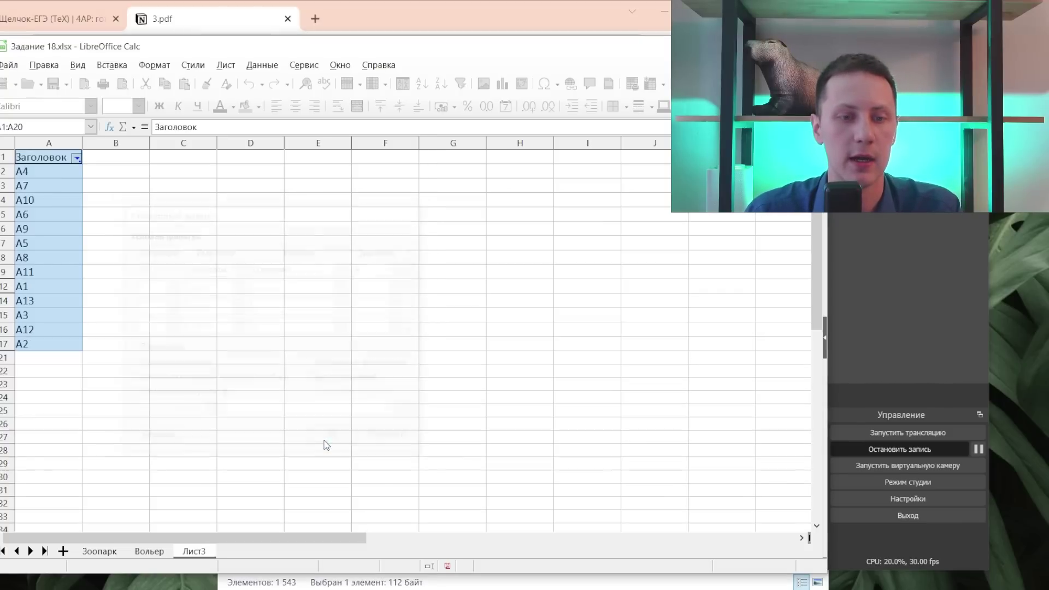
click(20, 176)
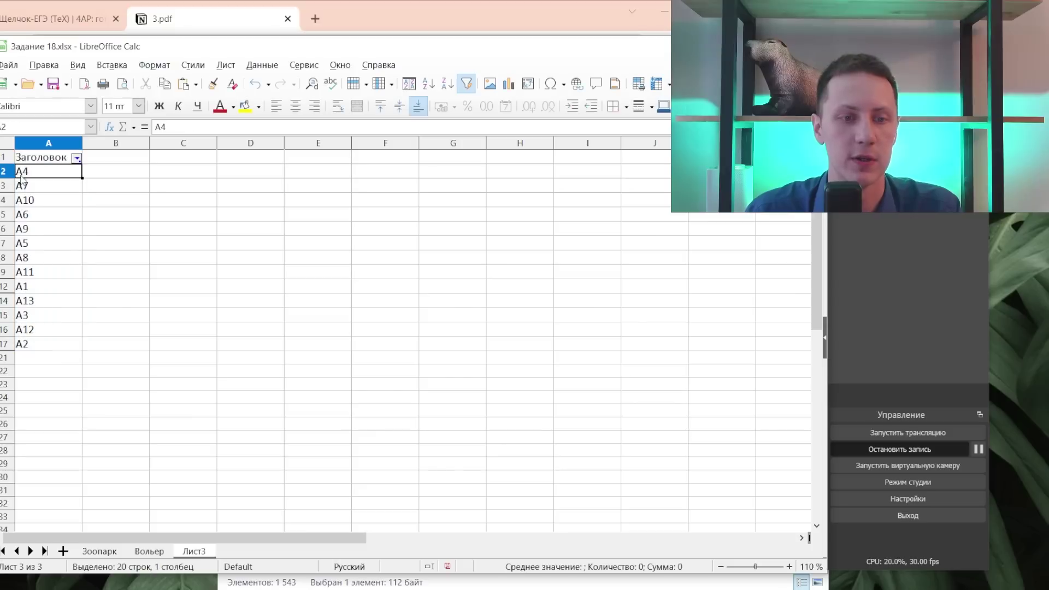
shift+click(27, 346)
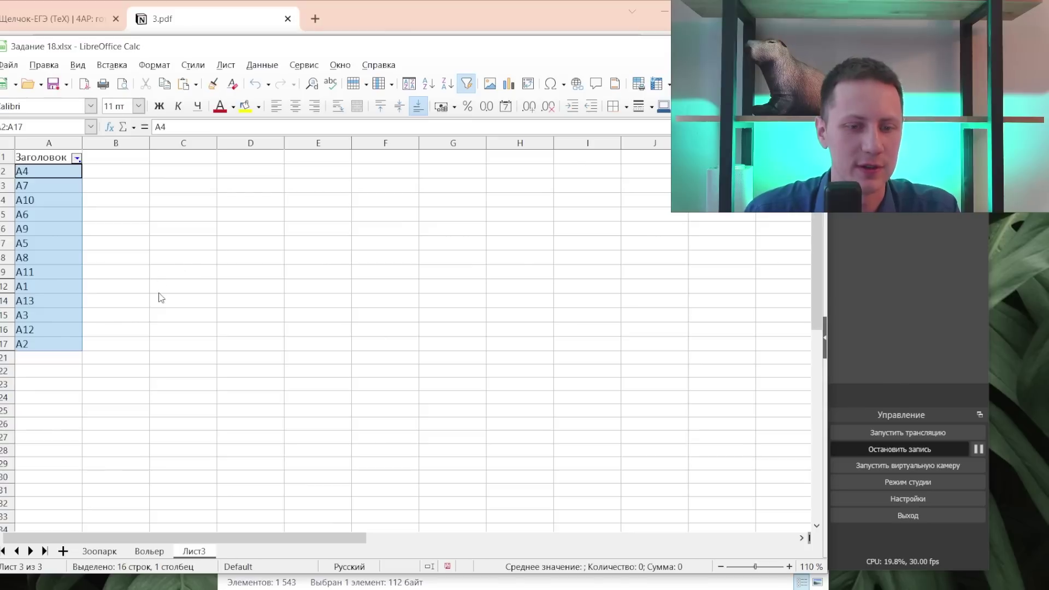
- Paste the unique labels into a new sheet Лист4 and clear the highlight on the PDF
click(63, 550)
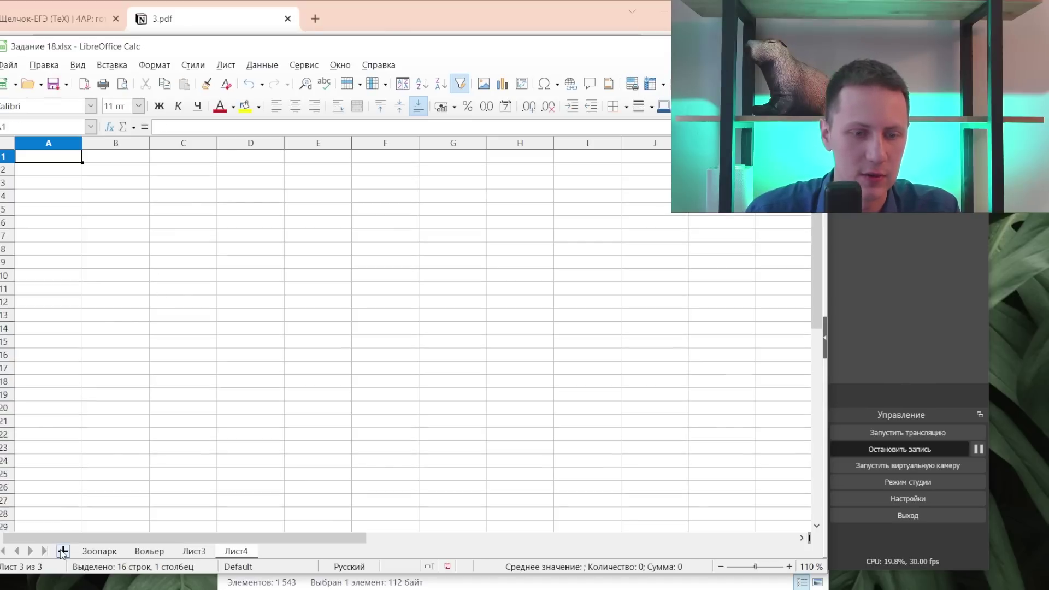
text(A4 A7 A10 A6 A9 A5 A8 A11 A1 A13 A3 A12 A2)
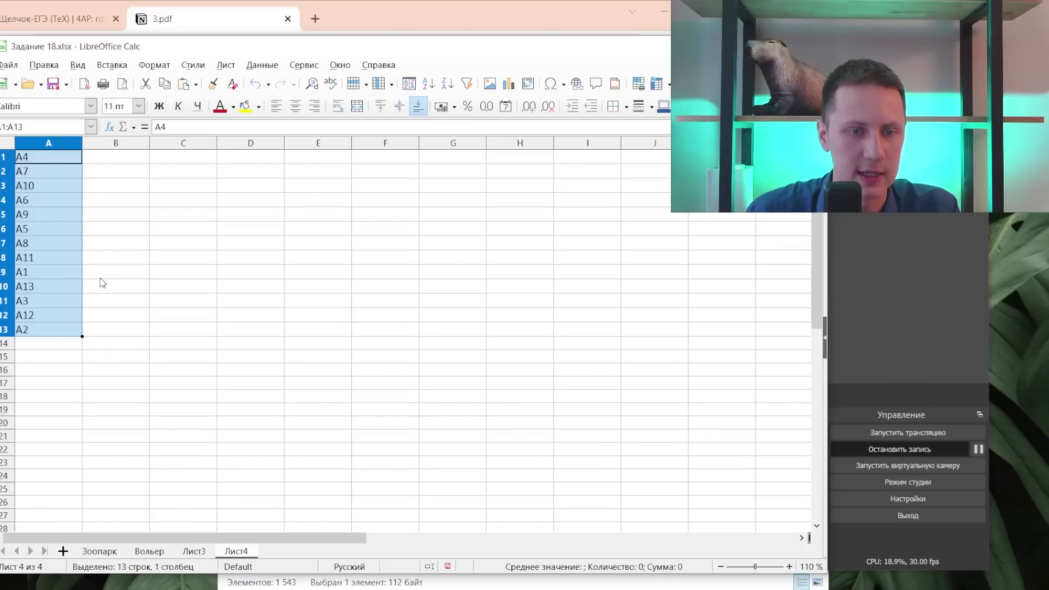
click(100, 276)
key(alt+Tab)
key(alt+Tab)
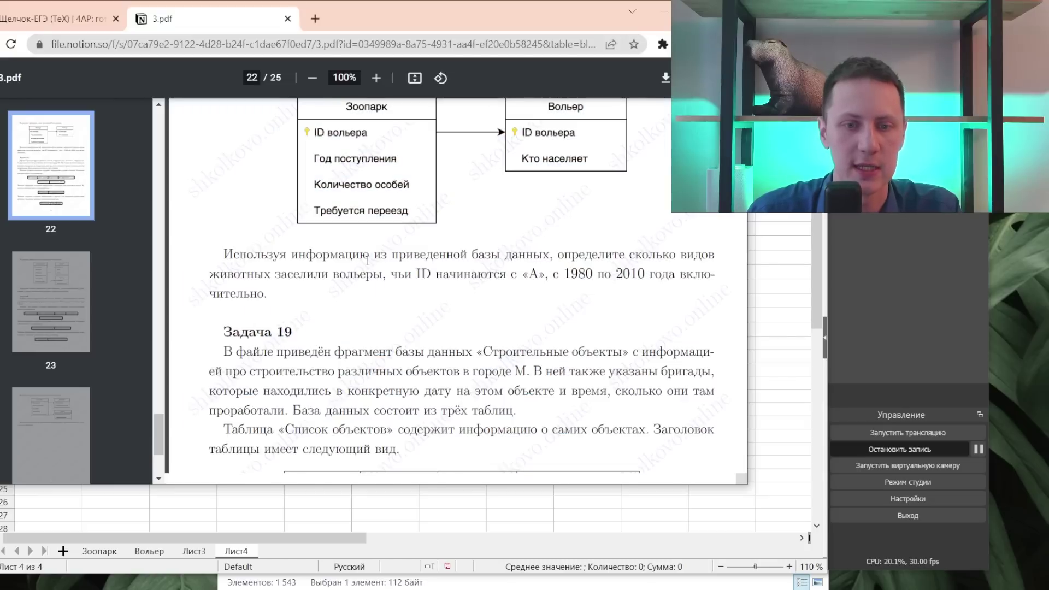
key(ctrl+a)
click(399, 281)
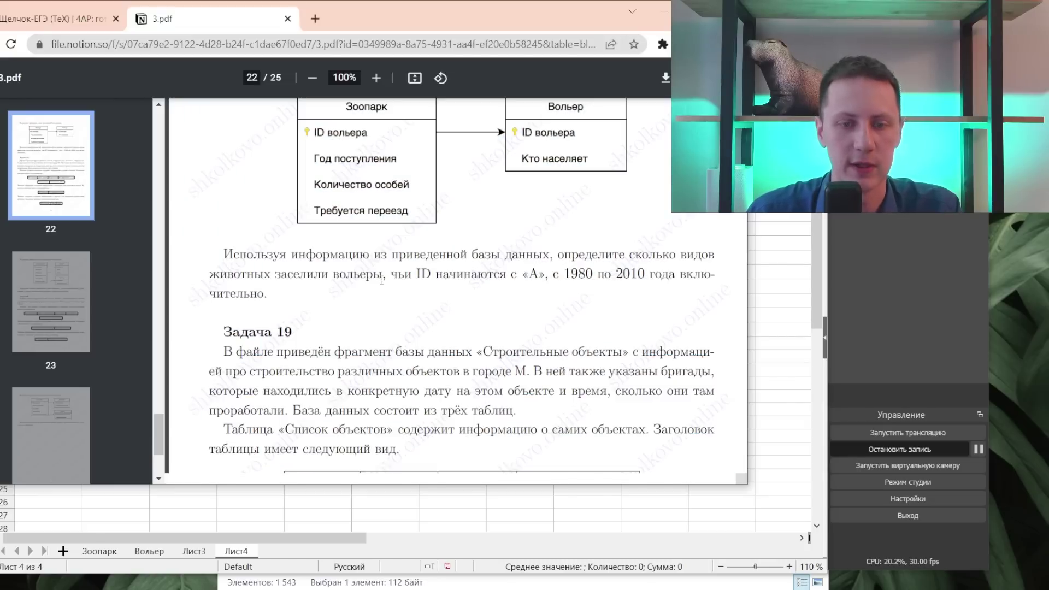
key(alt+Tab)
- Select B2:B14 on the Вольер sheet, then scroll the task PDF down to the answers page
click(153, 551)
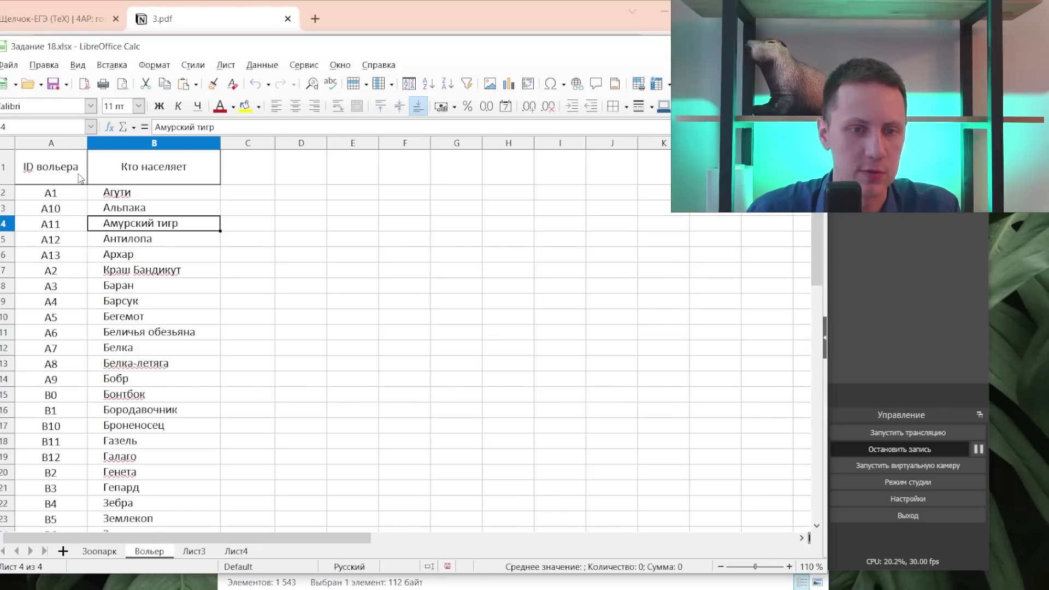
mouse_move(146, 196)
mouse_down()
mouse_move(143, 485)
mouse_move(142, 333)
mouse_move(143, 470)
mouse_move(143, 409)
mouse_move(163, 387)
mouse_up()
key(alt+Tab)
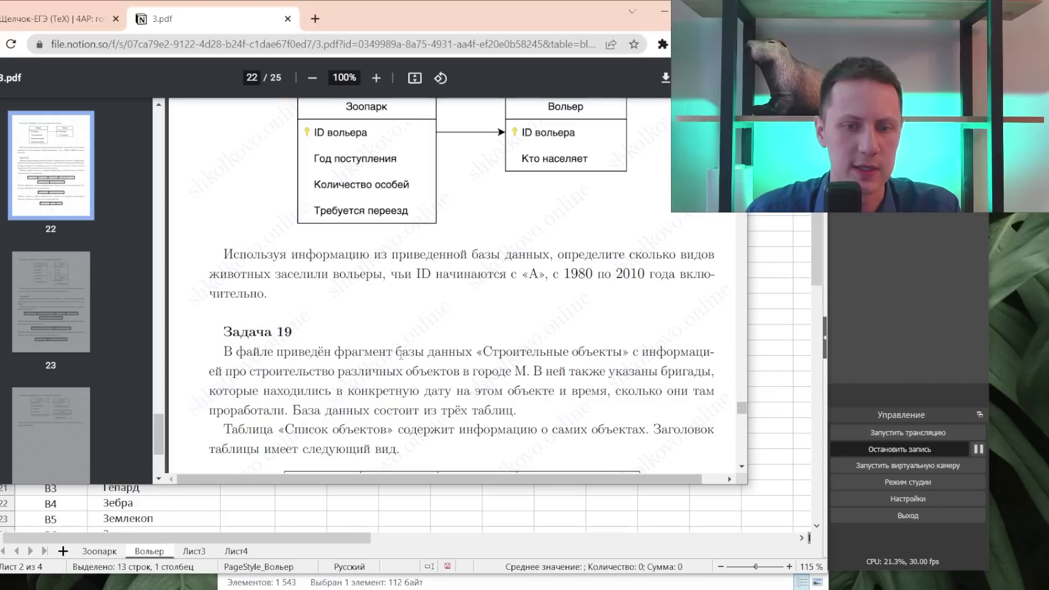
scroll(490, 271, down, 10)
scroll(464, 306, down, 10)
scroll(415, 355, down, 10)
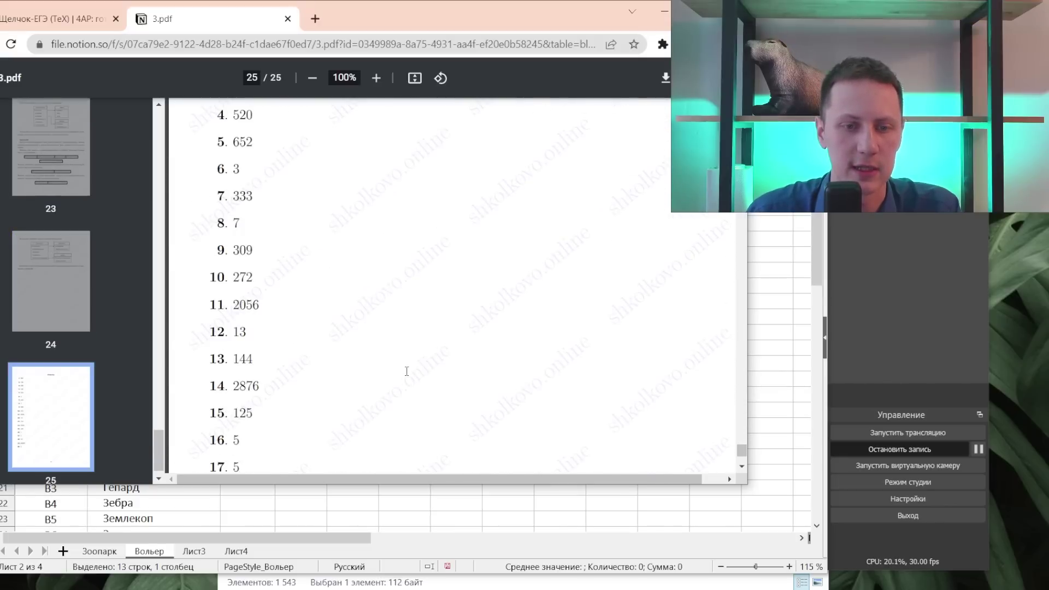
scroll(404, 369, down, 3)
scroll(247, 294, down, 2)
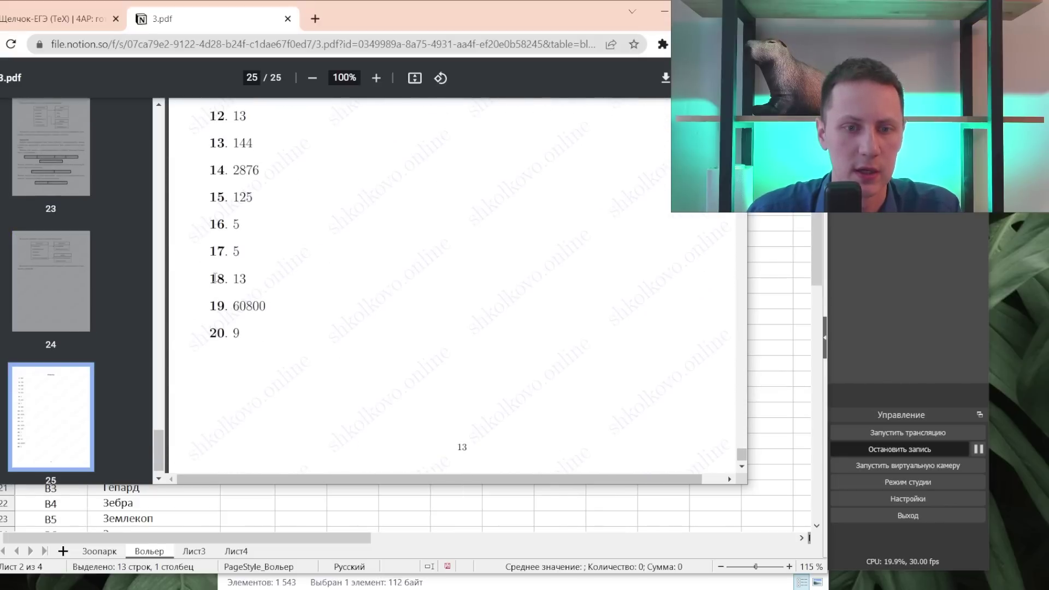
click(245, 276)
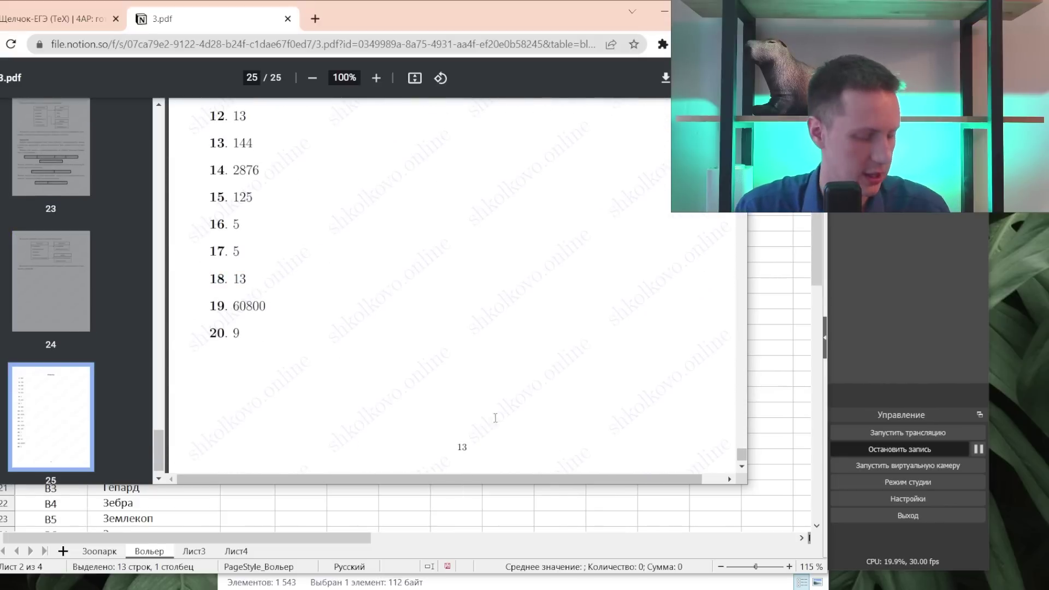
- Scroll the PDF back to page 23 with the Задача 19 schema and question
scroll(505, 371, up, 3)
scroll(491, 377, up, 7)
scroll(478, 380, up, 8)
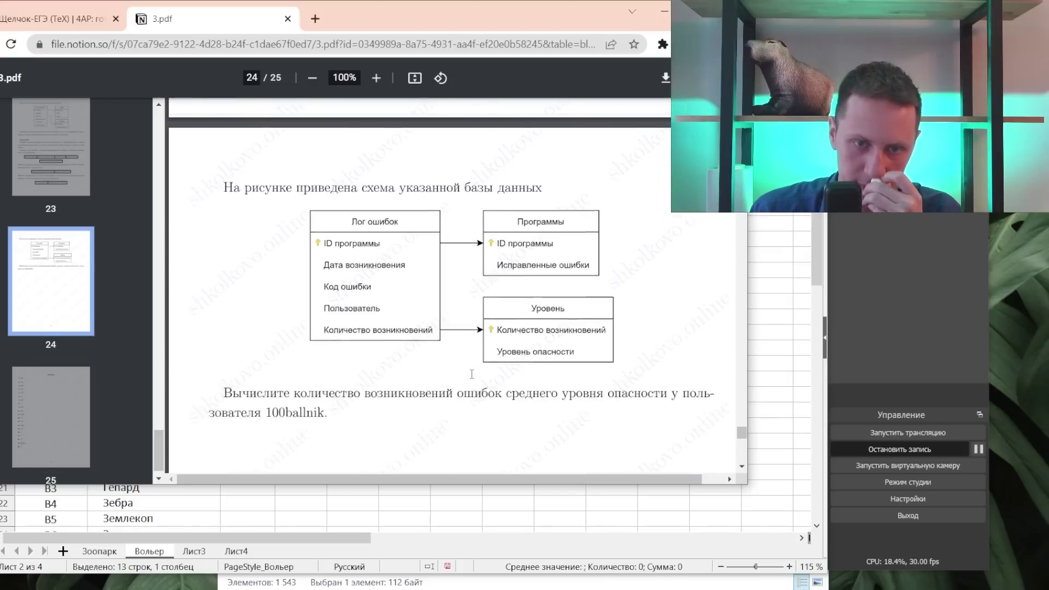
scroll(473, 376, up, 8)
scroll(471, 375, up, 10)
scroll(464, 368, down, 5)
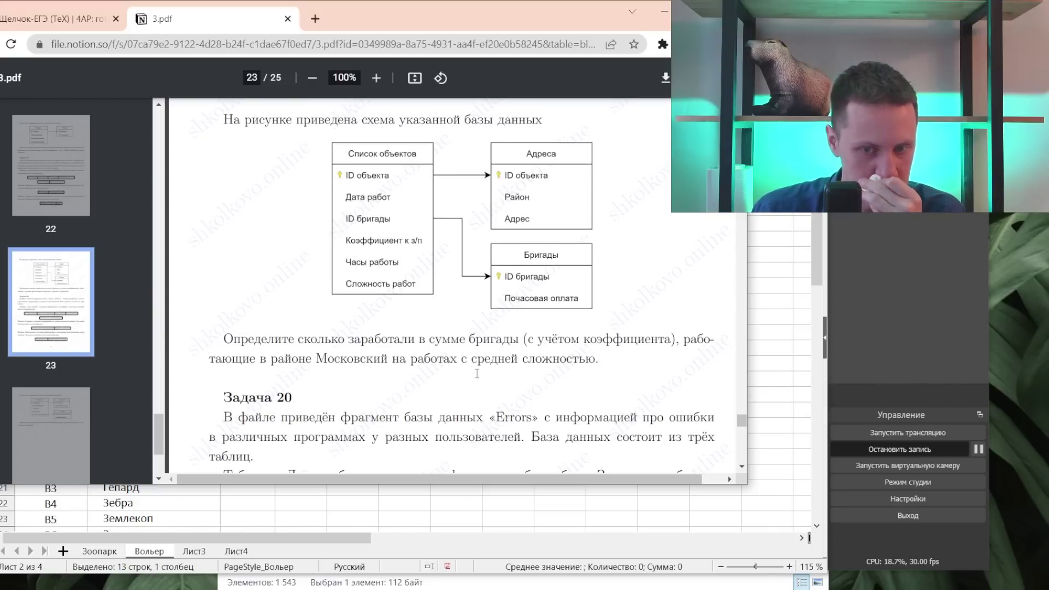
- Close Задание 18.xlsx and open Задание 19.xlsx from the Файлы. Щелчок. Задание №3 folder
key(alt+F4)
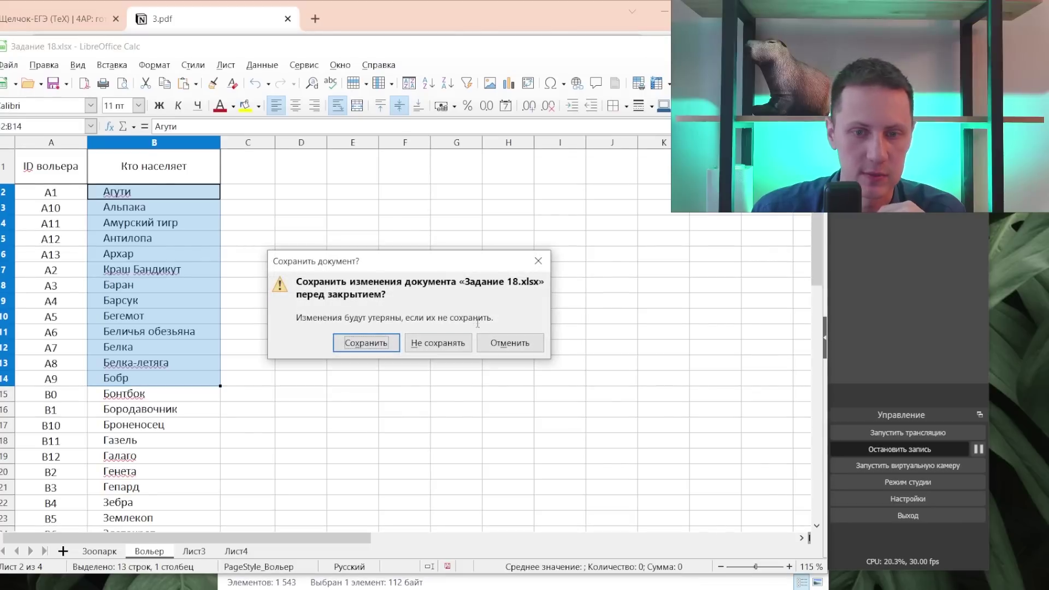
click(438, 345)
key(alt+Tab)
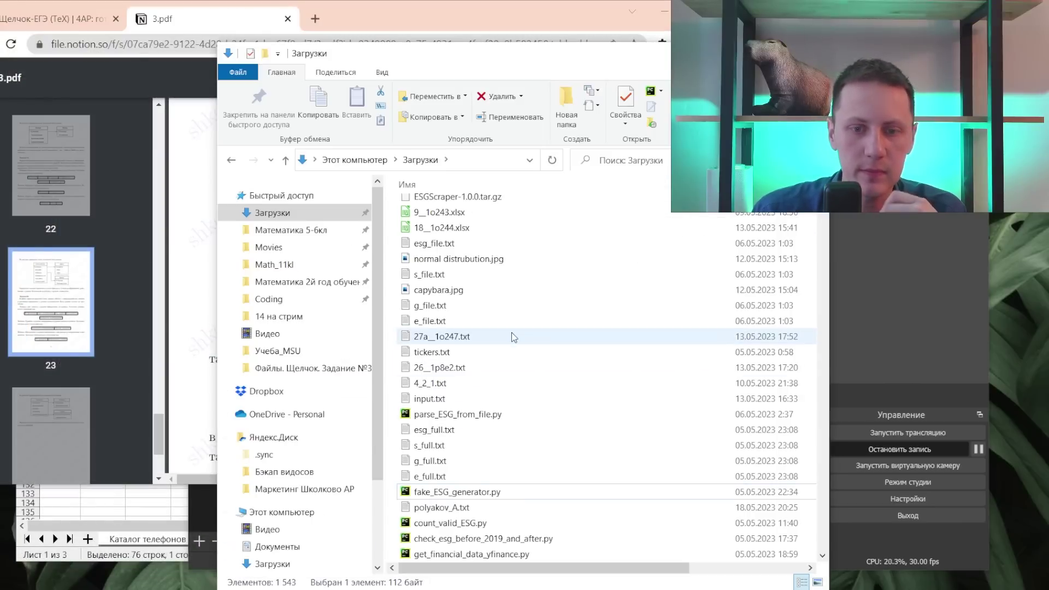
scroll(816, 213, down, 10)
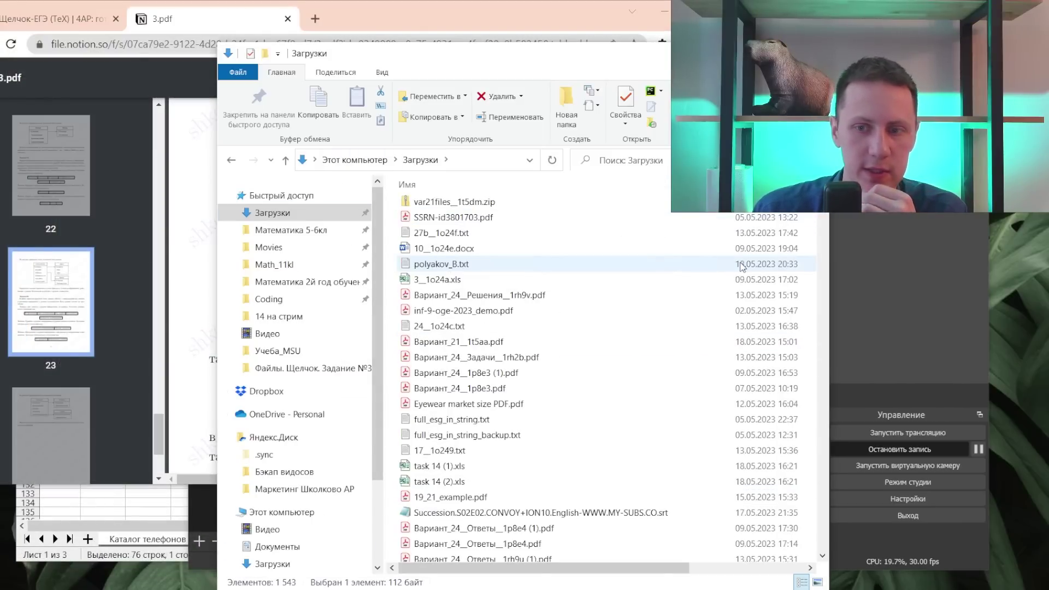
scroll(816, 213, up, 10)
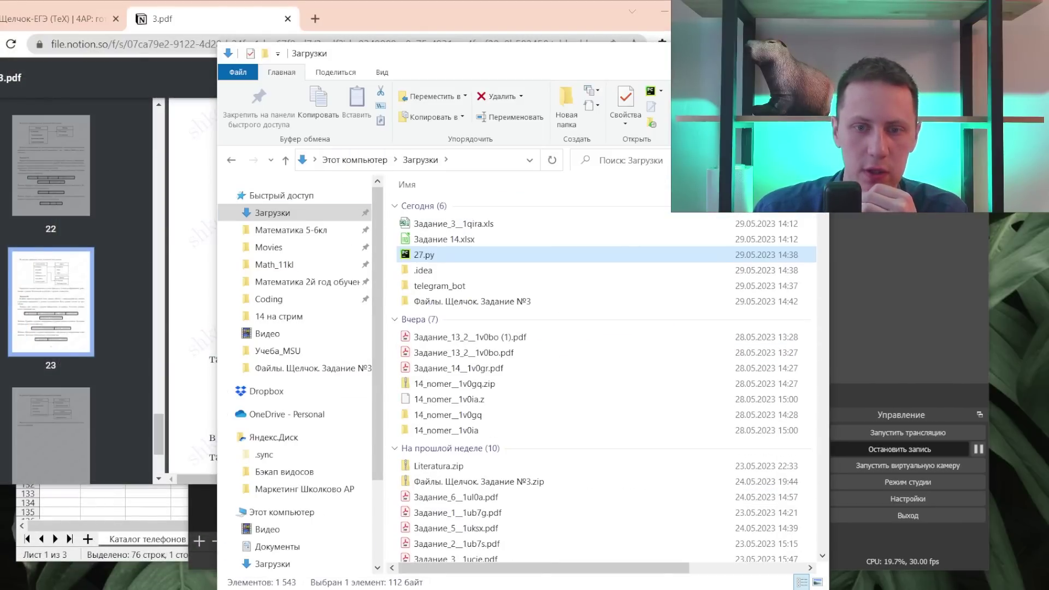
double_click(500, 300)
double_click(477, 502)
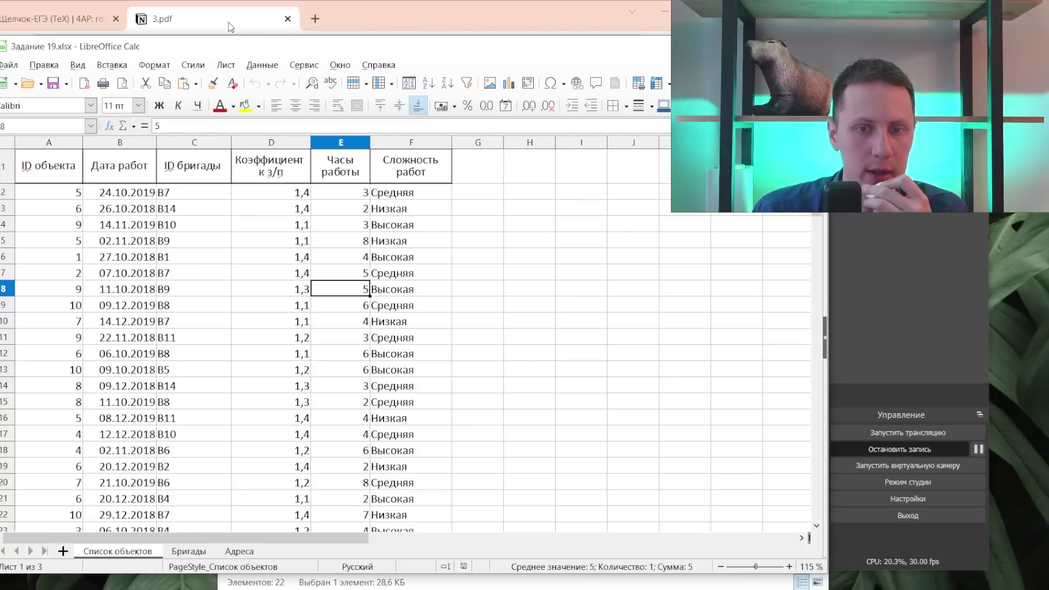
- Turn on AutoFilter on Список объектов and filter Сложность работ to Средняя
click(230, 26)
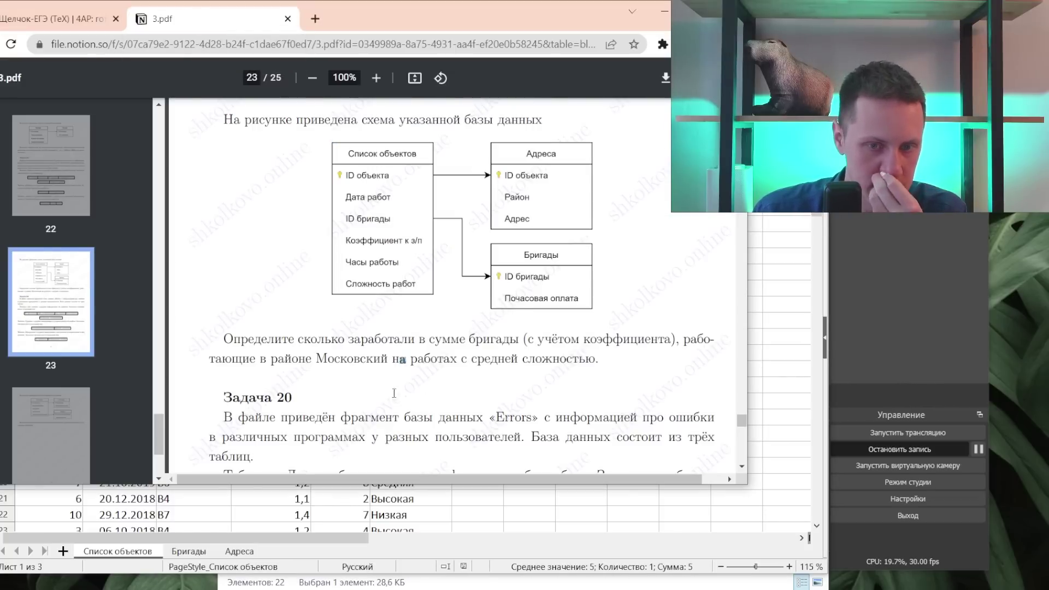
click(221, 500)
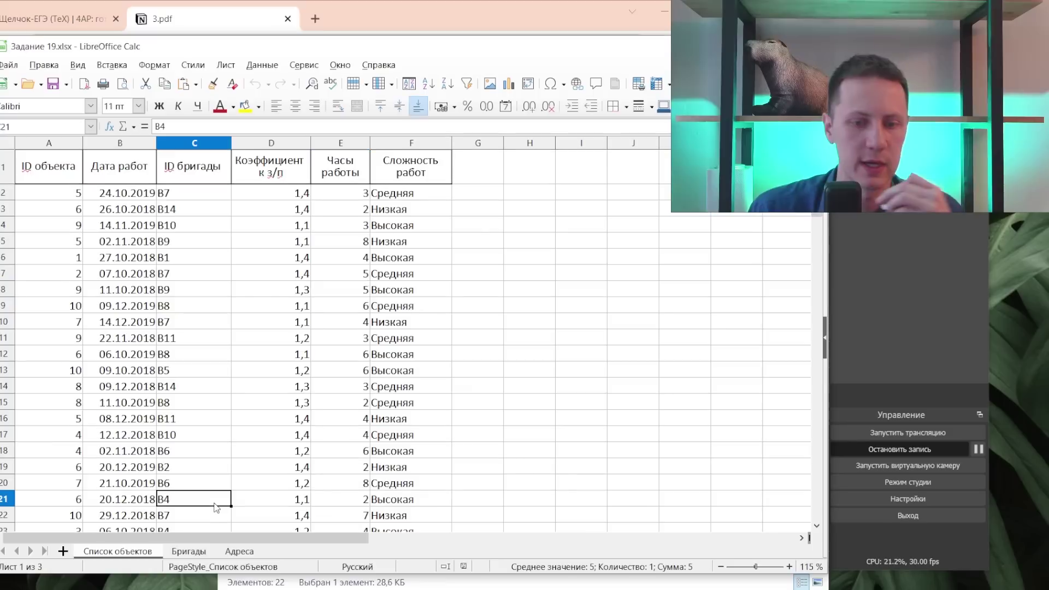
click(431, 273)
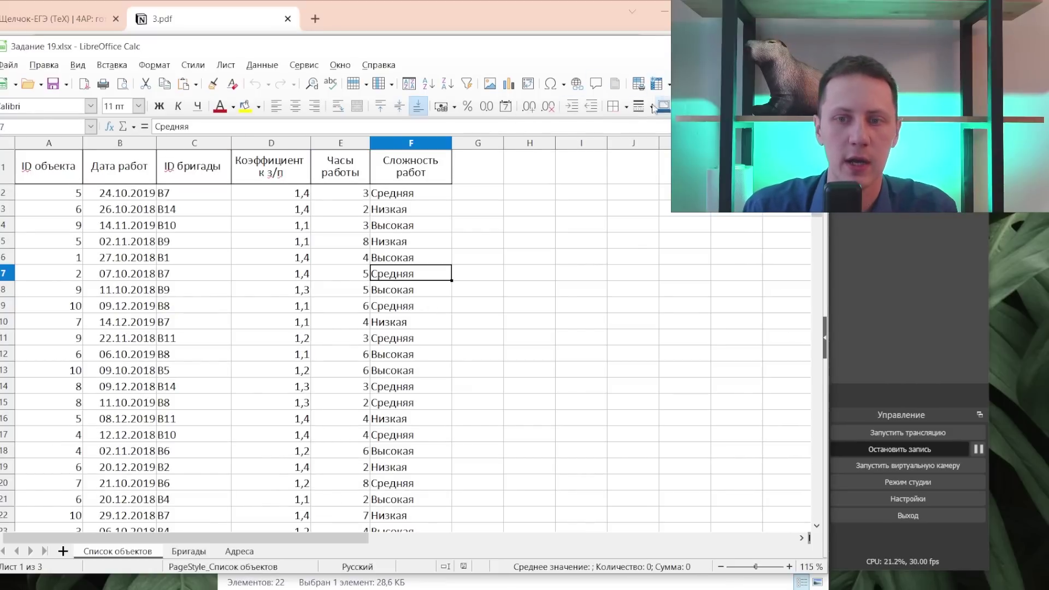
click(466, 83)
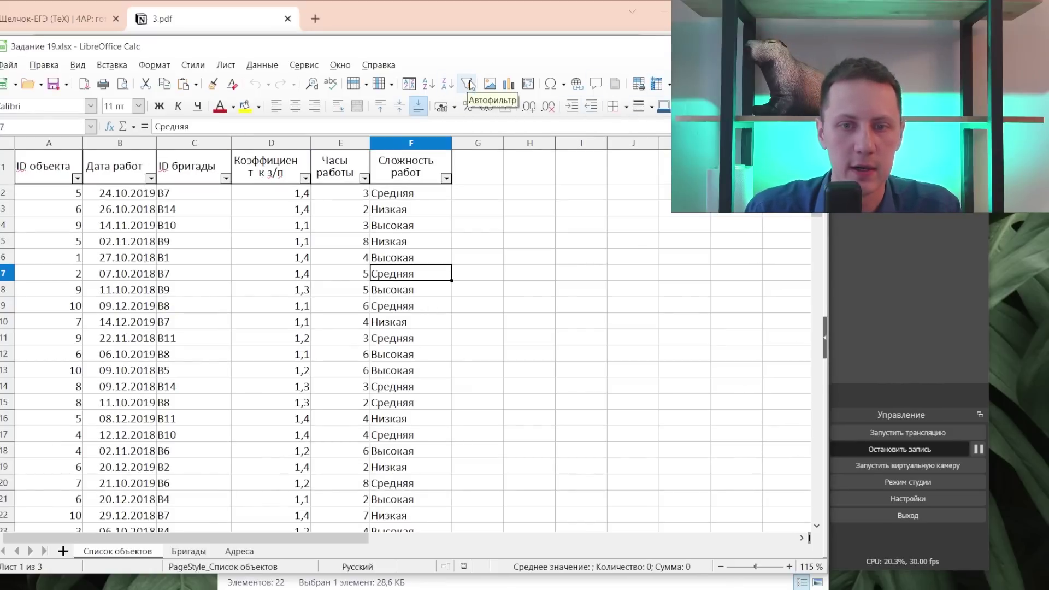
click(445, 178)
click(446, 178)
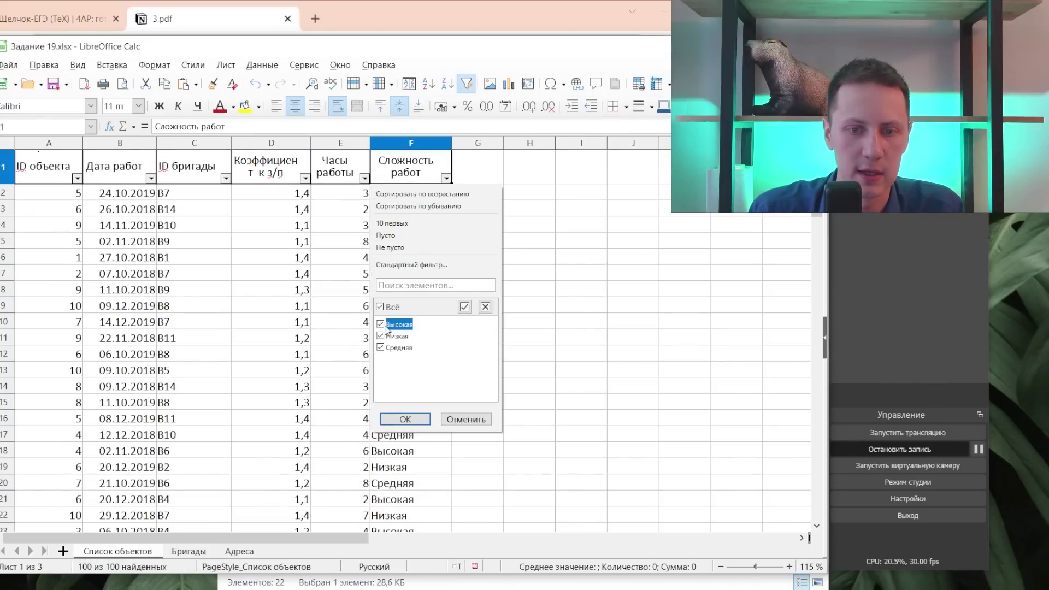
click(405, 419)
- Filter the Адреса sheet's Район column to show only Московский
click(230, 553)
click(137, 322)
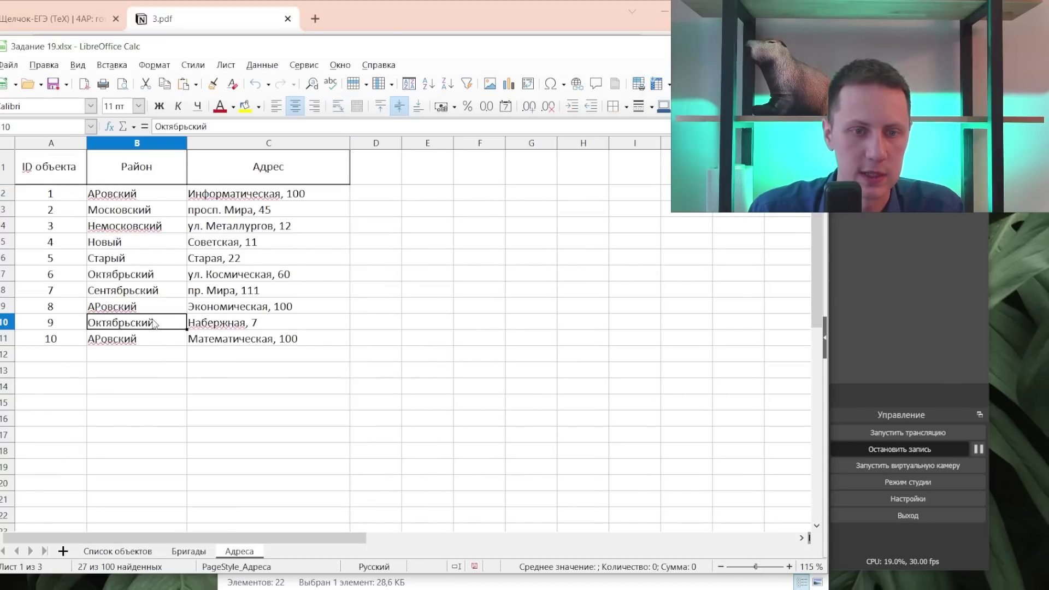
click(466, 83)
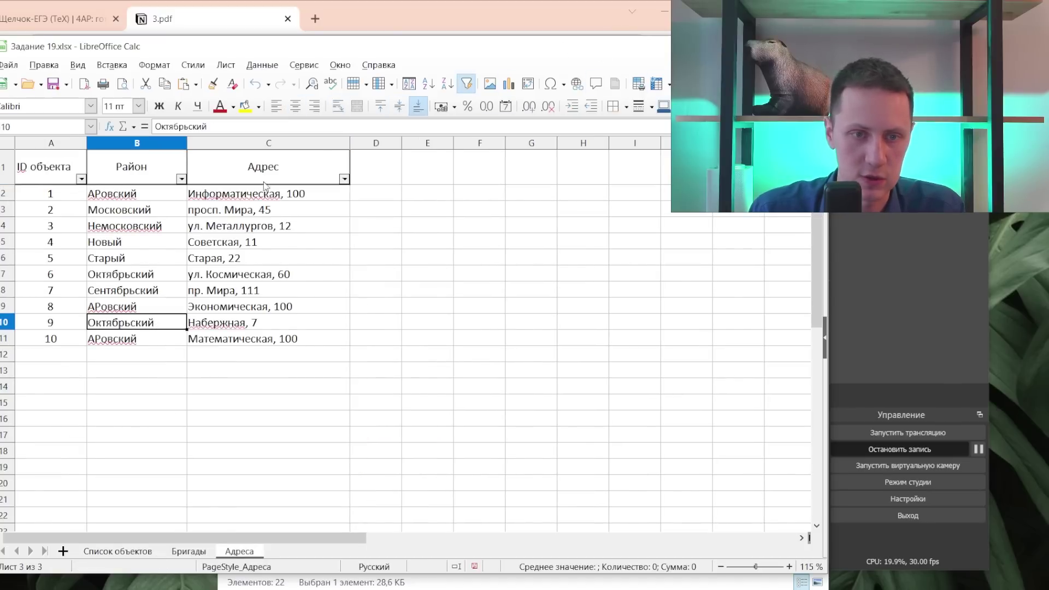
click(181, 179)
click(97, 307)
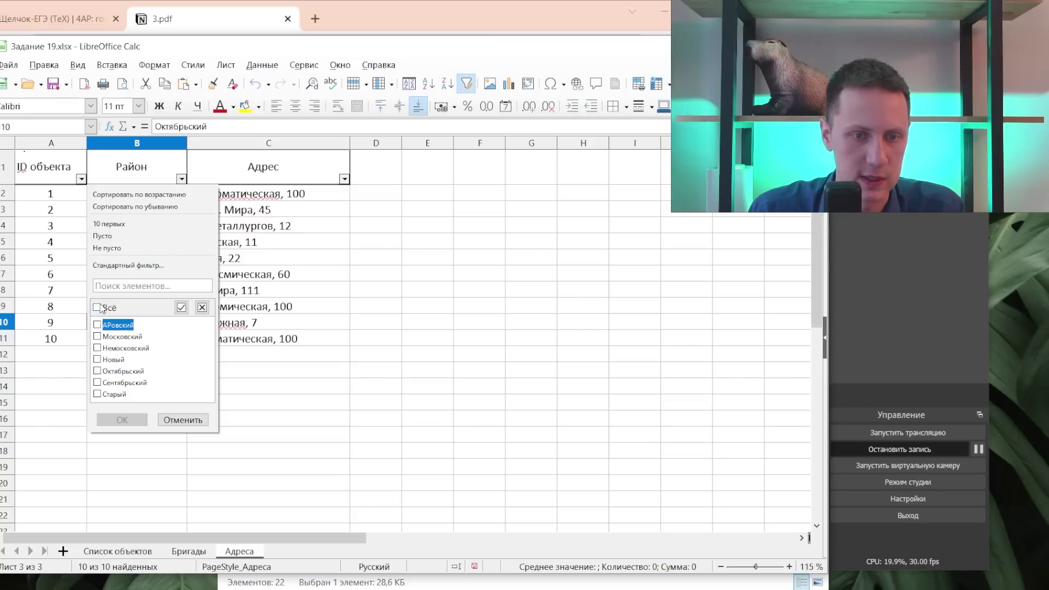
click(98, 336)
click(122, 419)
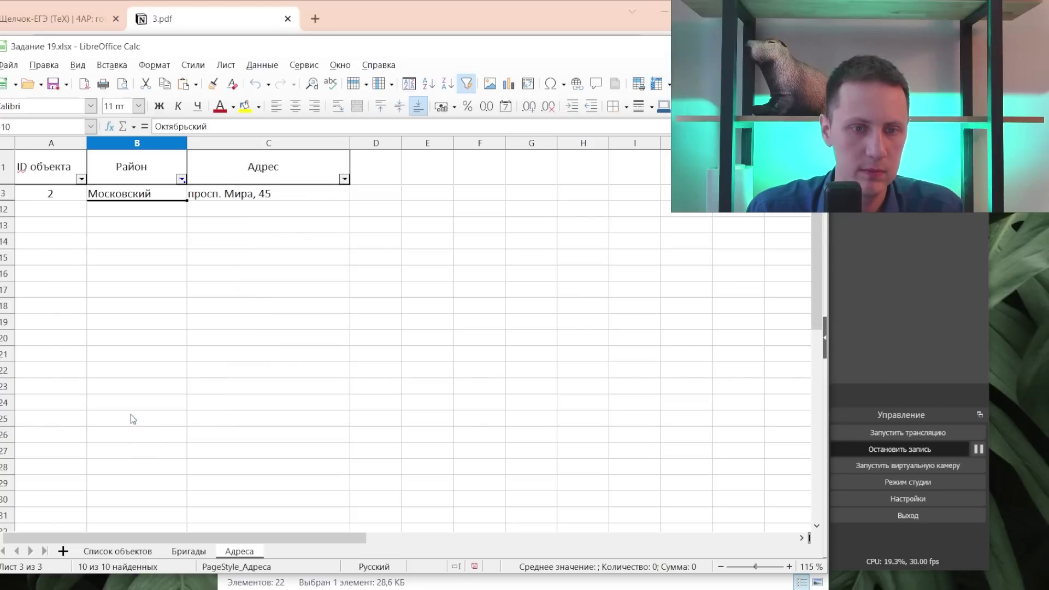
click(63, 195)
- Filter ID объекта on Список объектов to object 2, leaving four rows
key(ctrl+Page_Up)
key(ctrl+Page_Up)
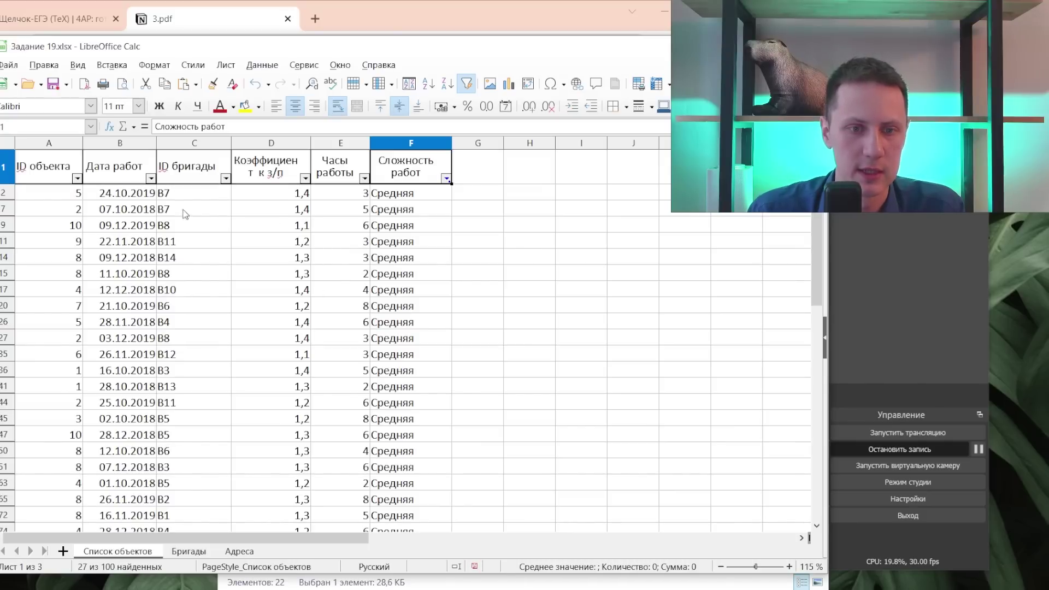
click(43, 287)
click(77, 179)
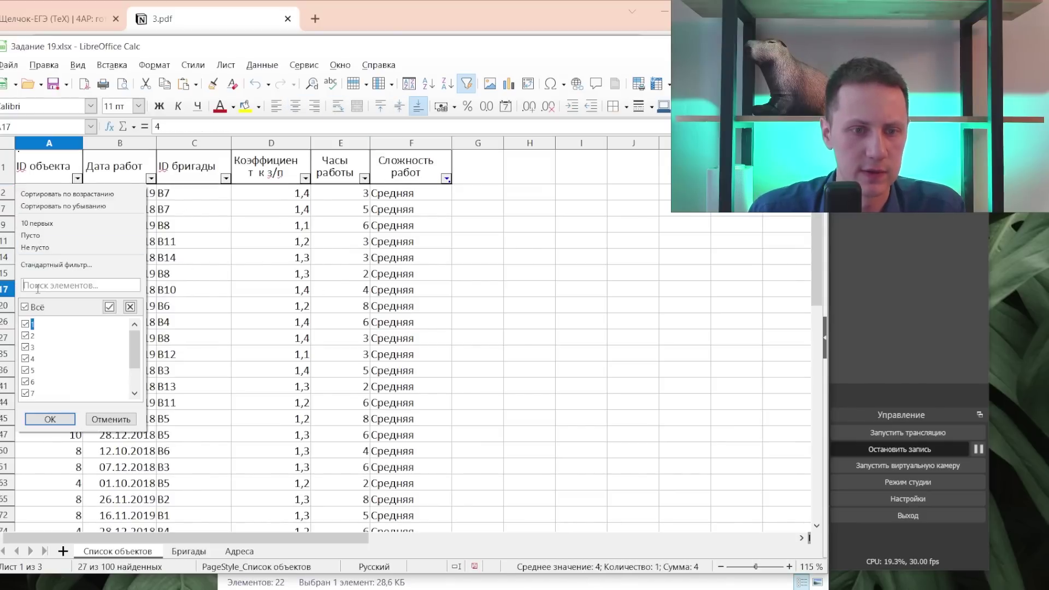
click(26, 307)
click(25, 335)
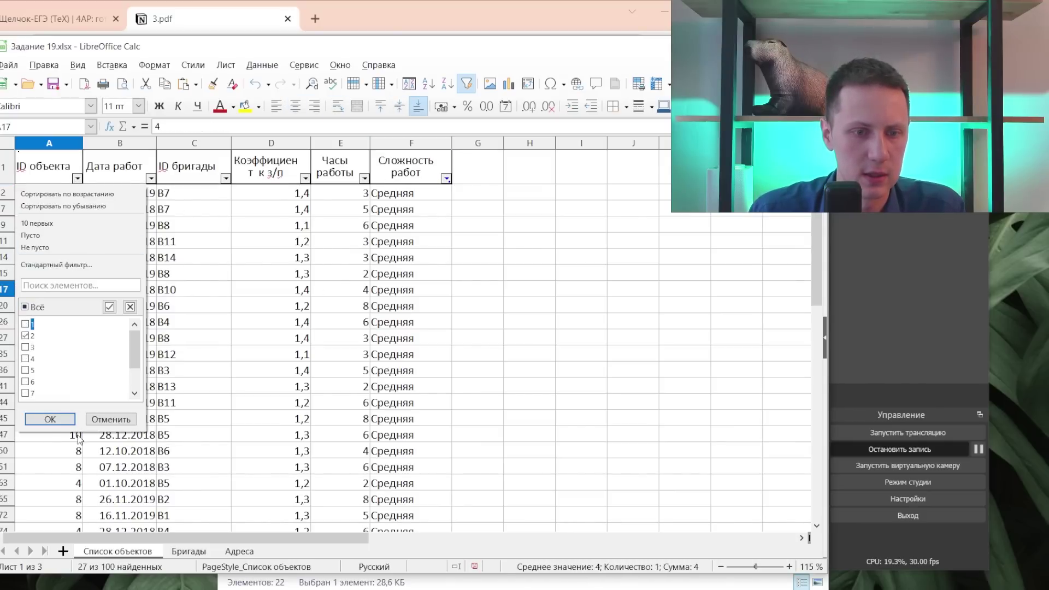
click(49, 419)
click(189, 552)
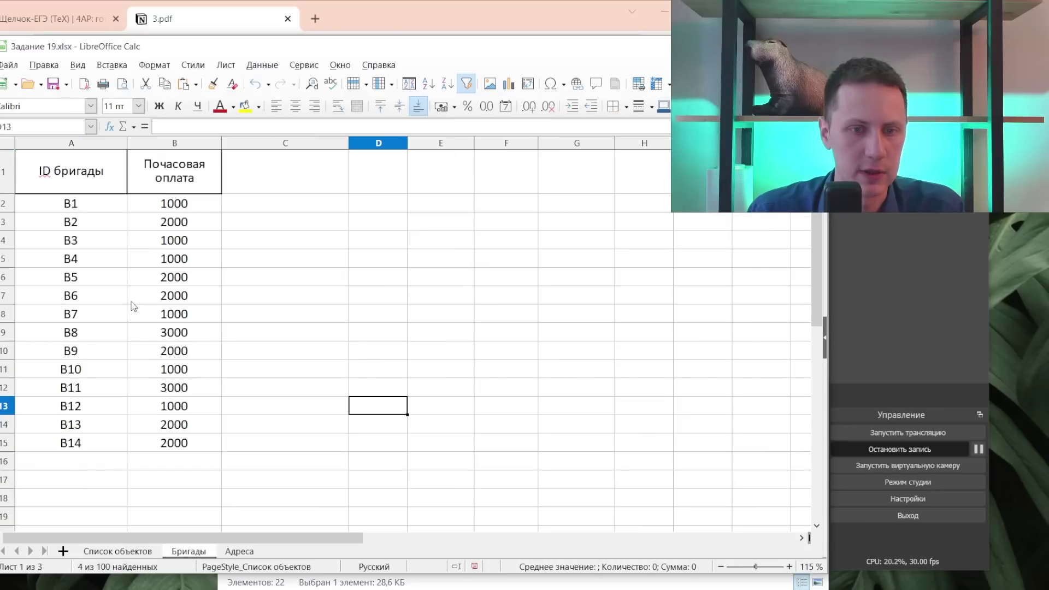
click(118, 552)
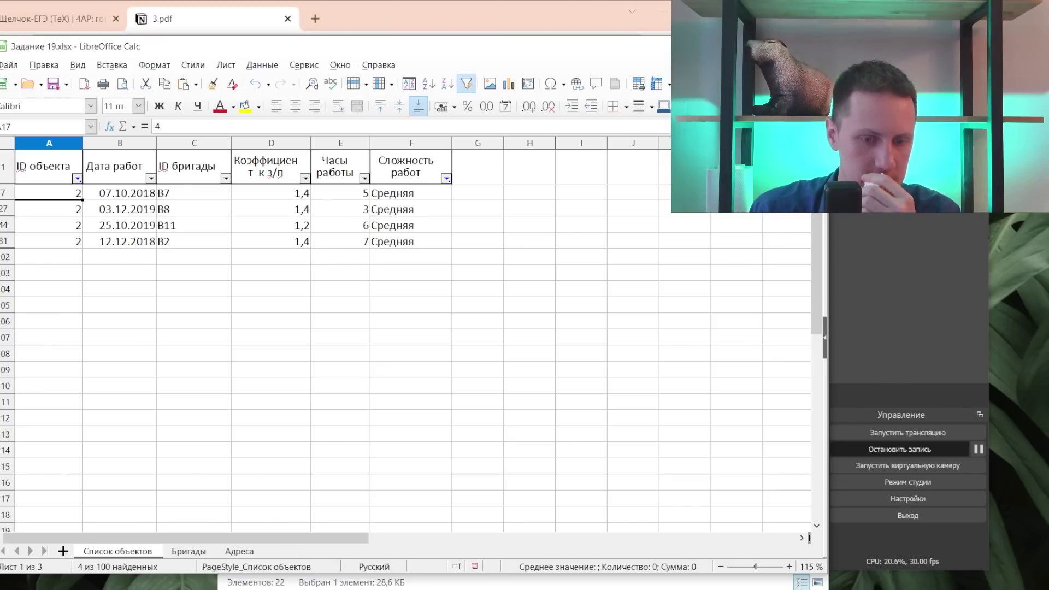
- Close the Задание 17 spreadsheet and check the coefficient values of the four filtered rows
click(206, 533)
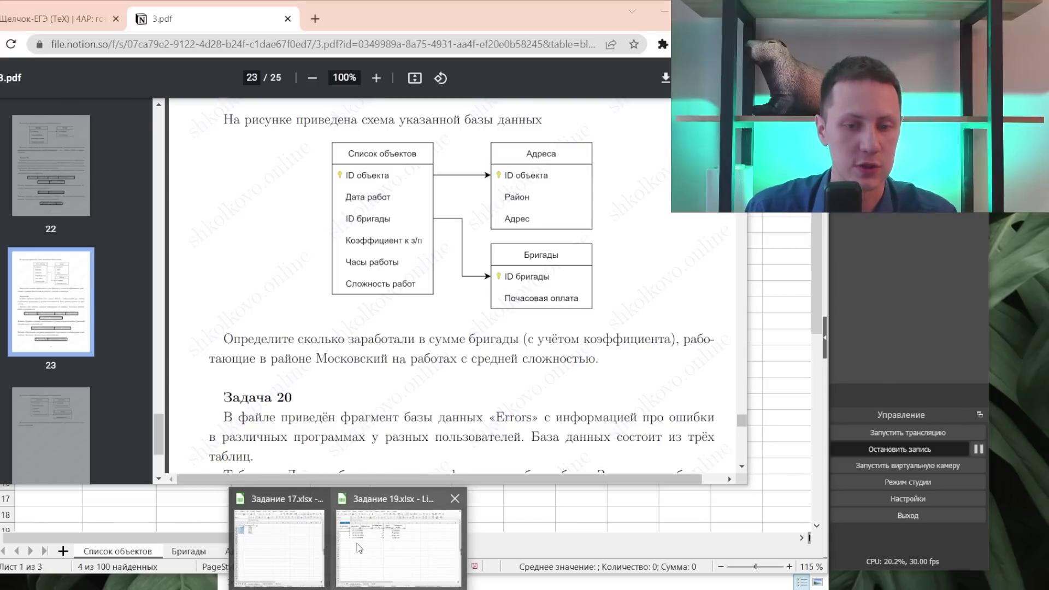
click(321, 498)
click(360, 329)
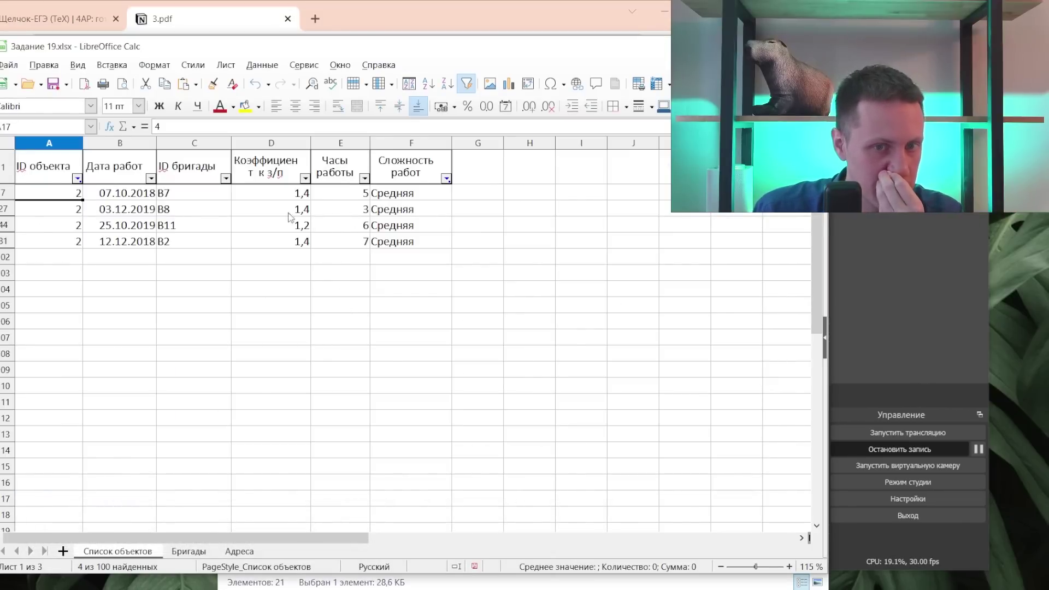
drag(291, 221, 273, 254)
click(179, 246)
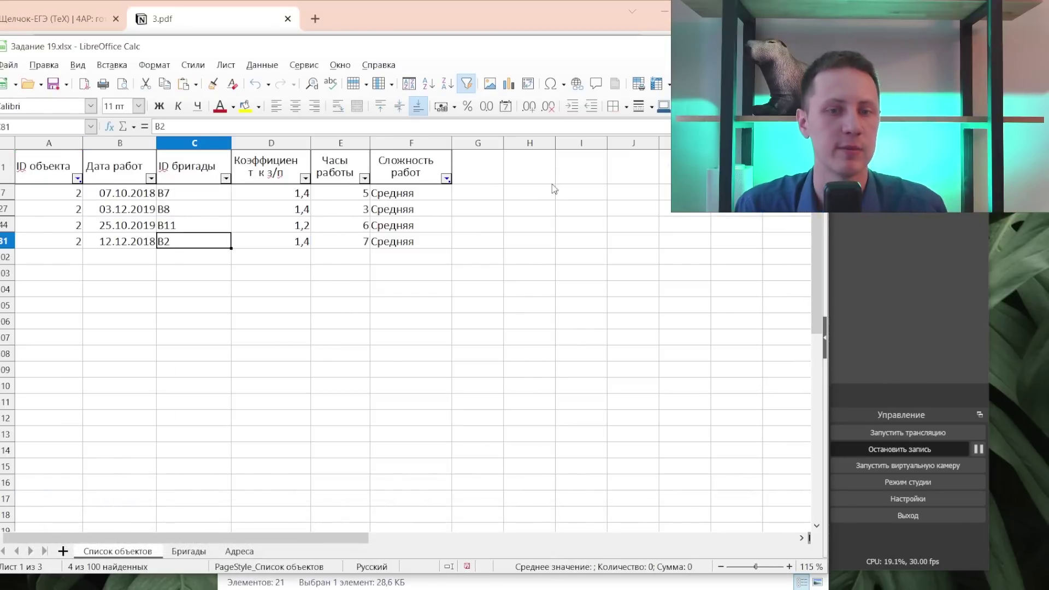
- Add a Почасовая header in G1 and enter hourly rates for brigades B7 and B8
click(478, 169)
text(По)
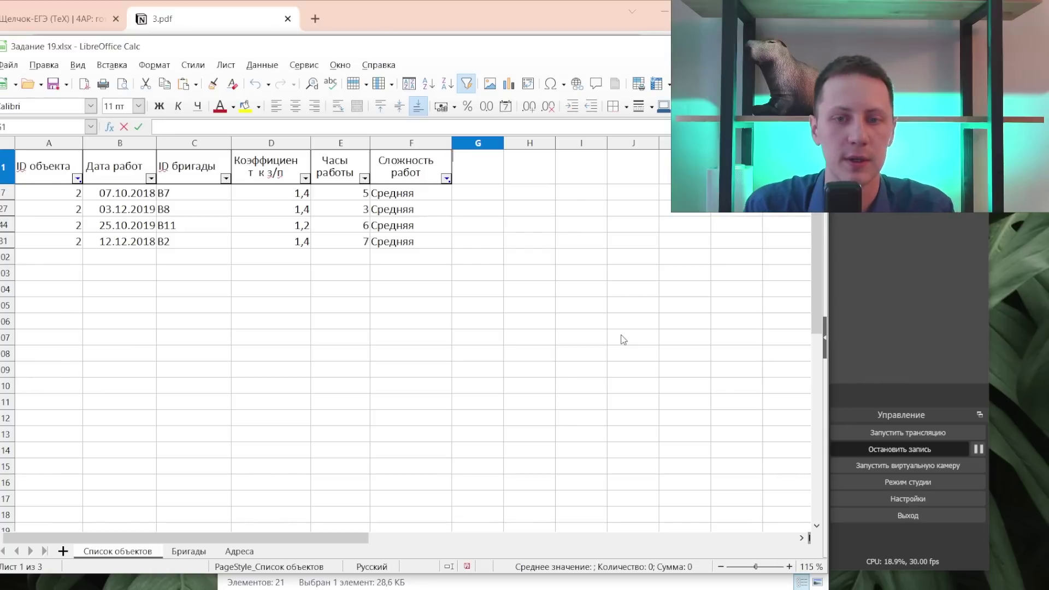
text(часовая)
key(Return)
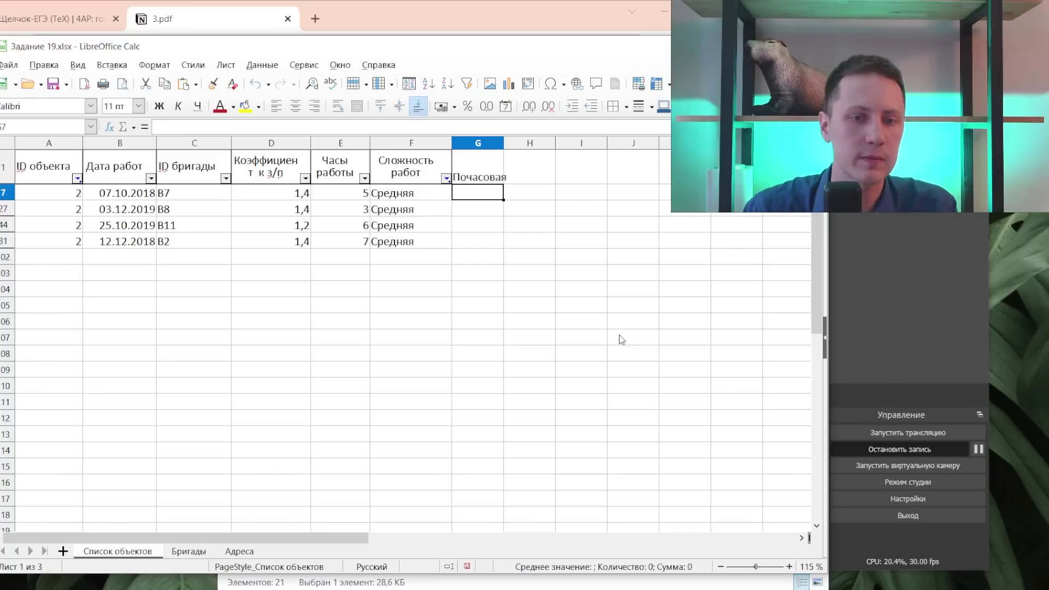
click(183, 552)
click(83, 318)
click(78, 334)
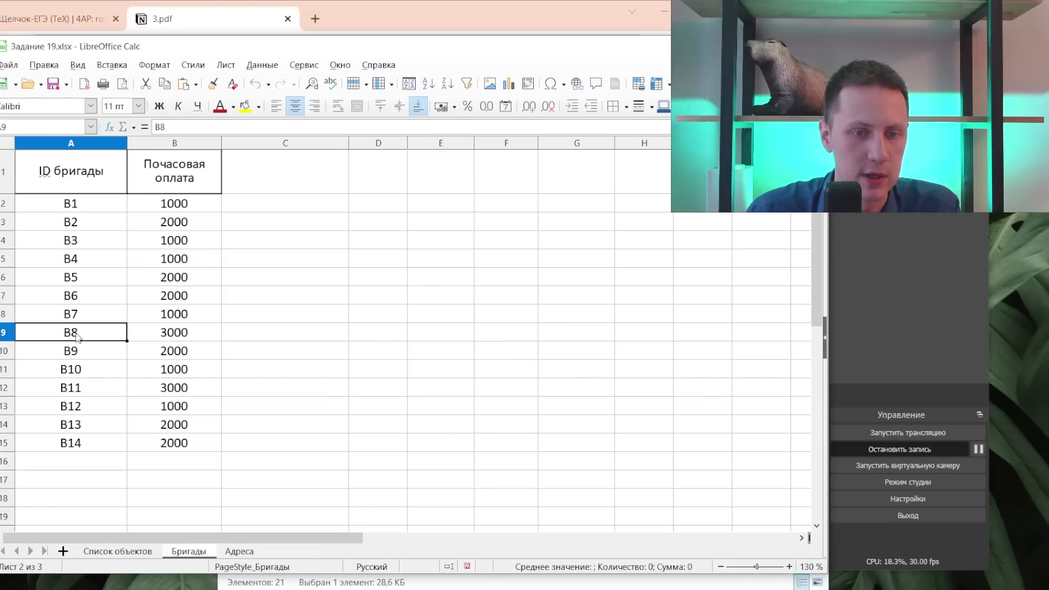
click(117, 551)
text(19)
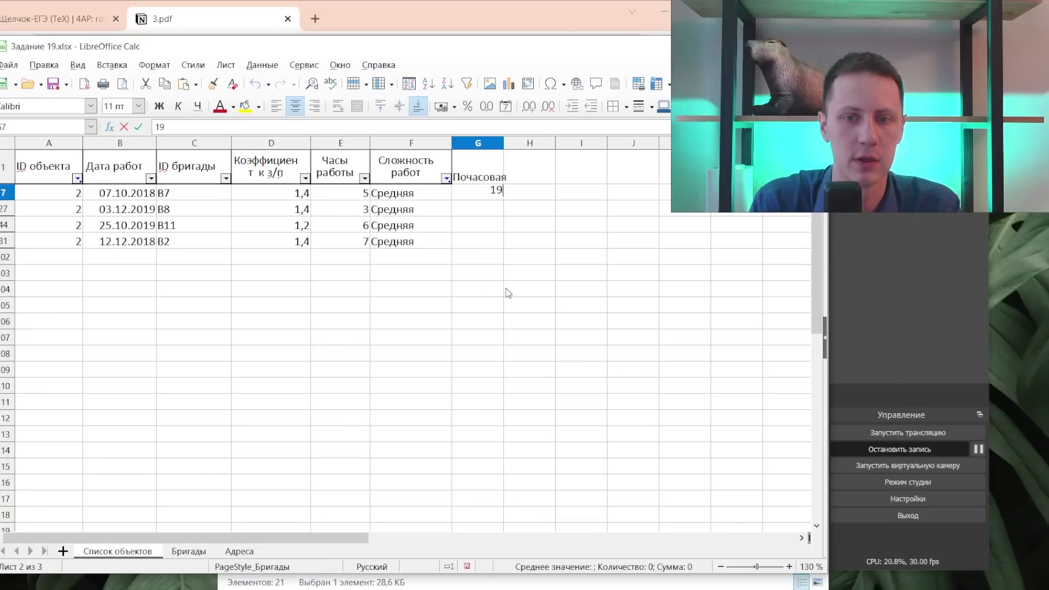
text(00)
key(Return)
text(3000)
key(Return)
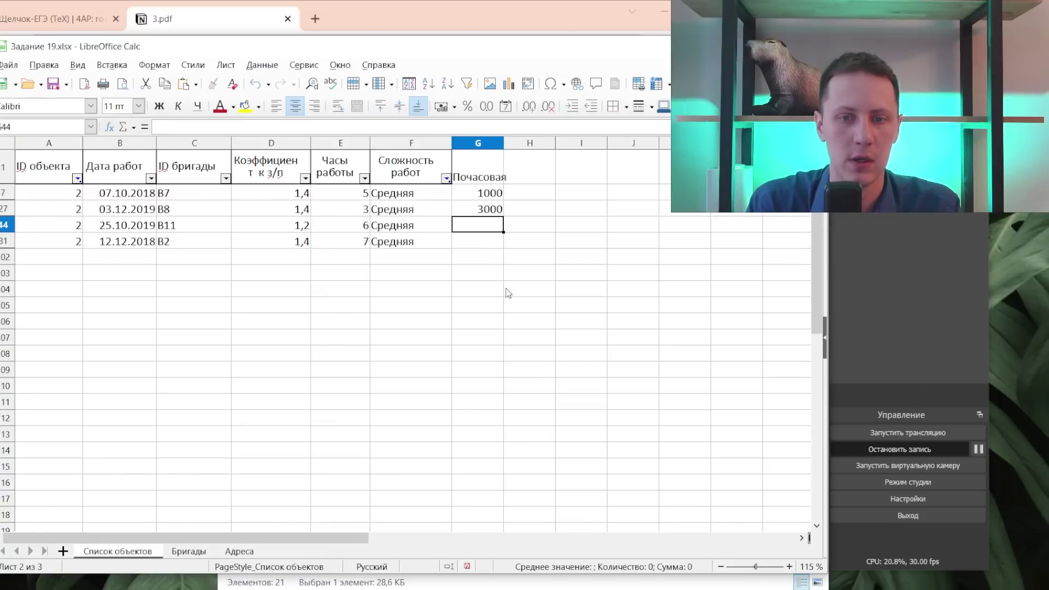
- Enter hourly rates 3000 for brigade B11 and 2000 for brigade B2 from the Бригады sheet
click(188, 551)
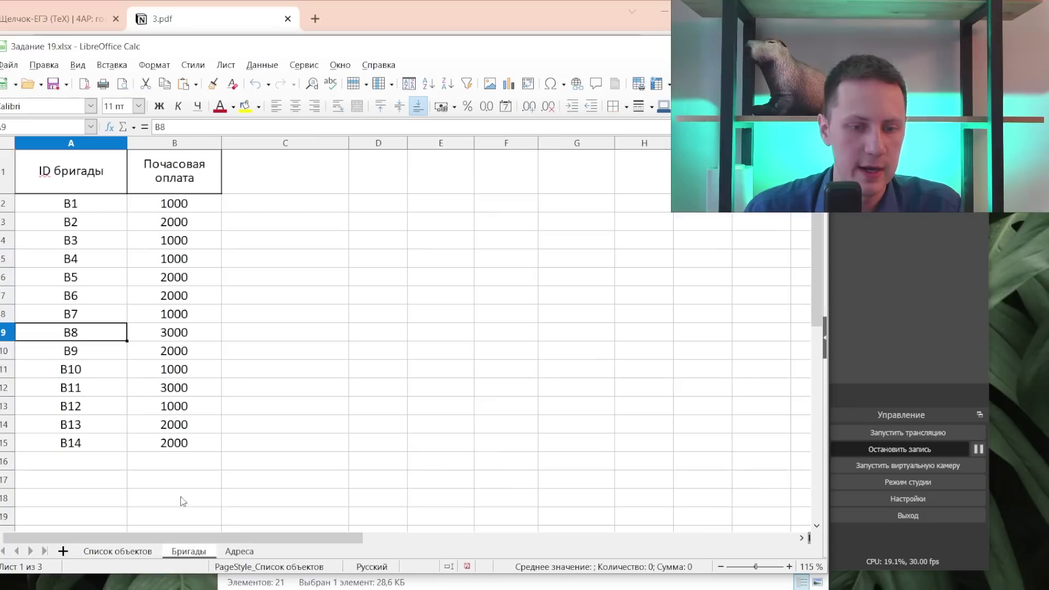
click(98, 388)
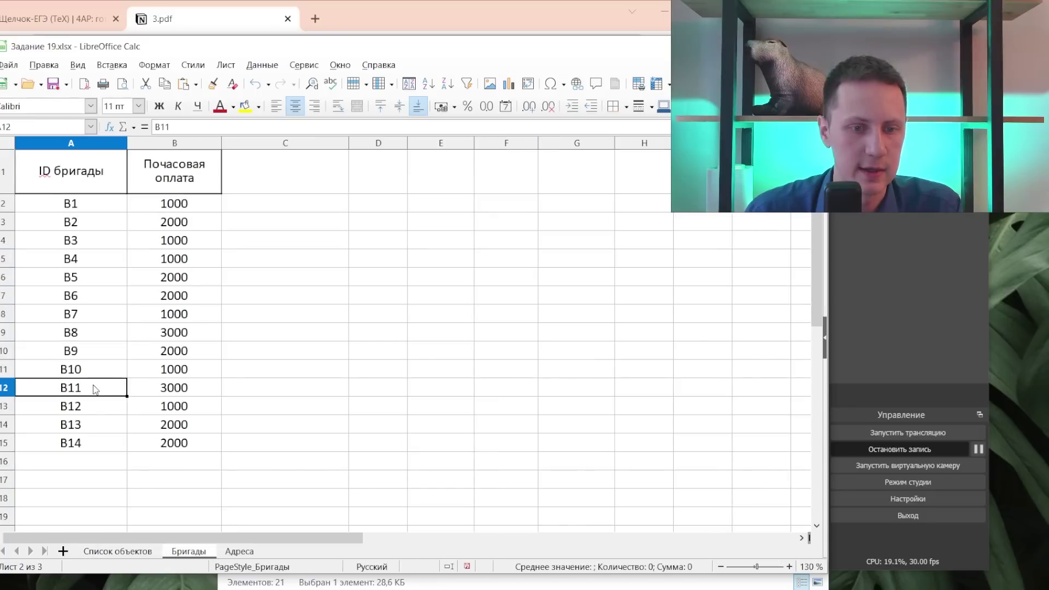
click(174, 218)
click(120, 551)
text(3)
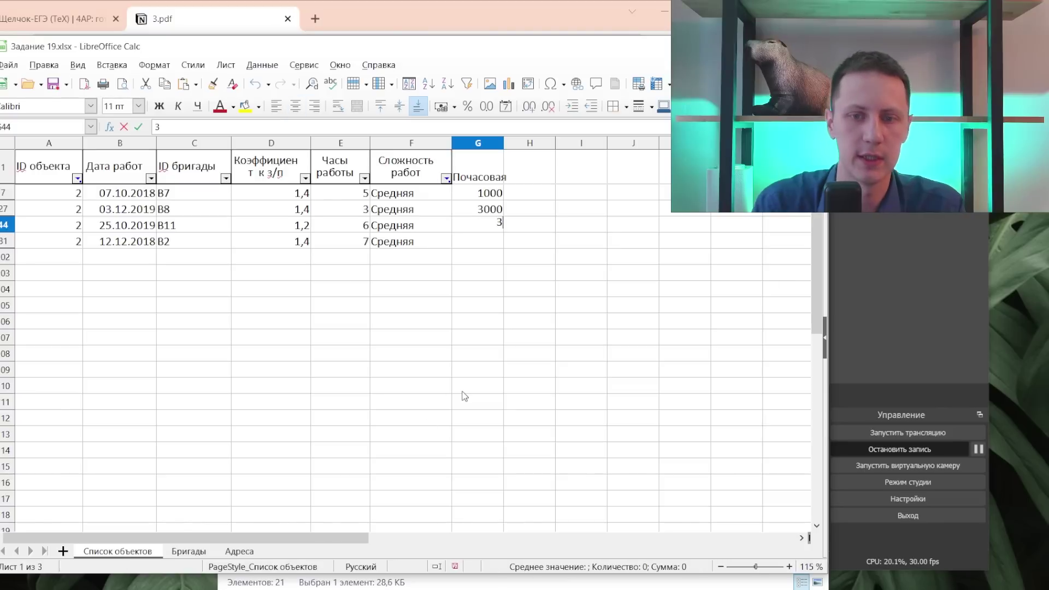
text(000)
key(Return)
text(2000)
key(Return)
- Add a Заработано header in H1 and the earnings formula =G7*E7*D7 in H7
key(Up)
key(Right)
key(Up)
key(Up)
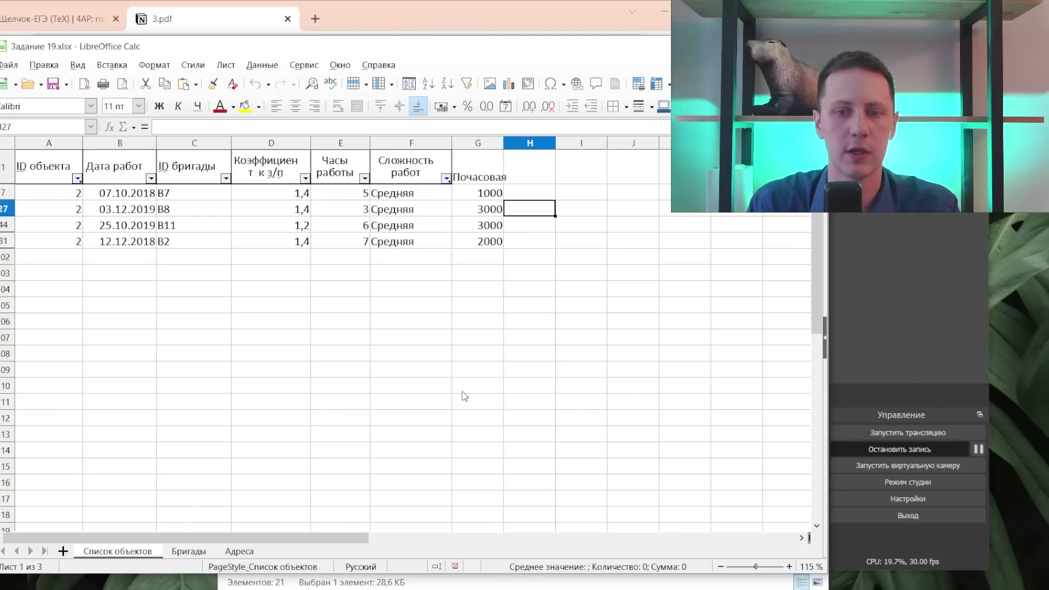
key(Up)
key(Up)
key(Right)
key(Left)
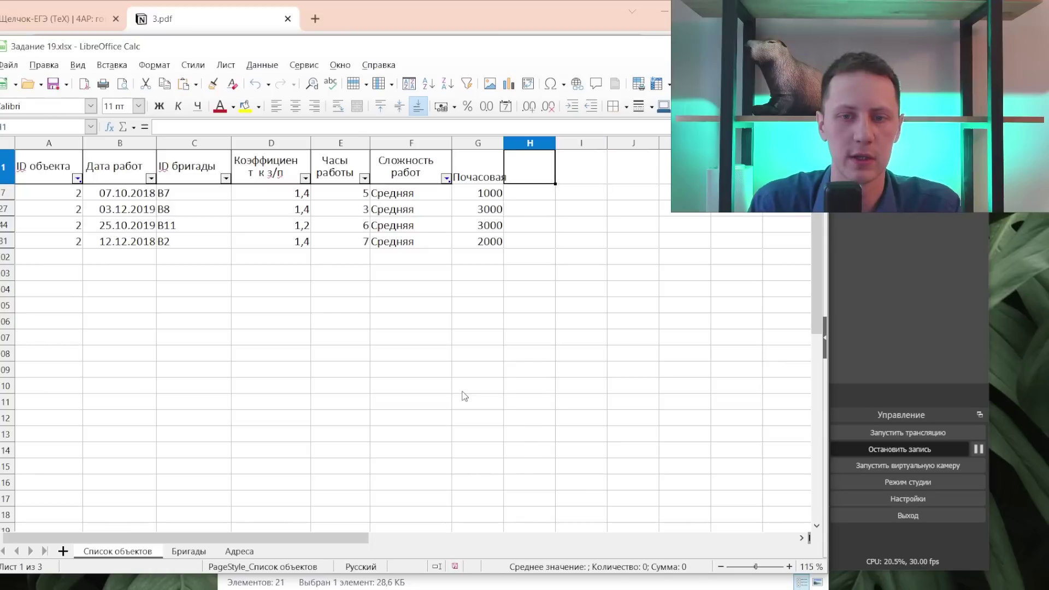
text(Заработано)
key(Return)
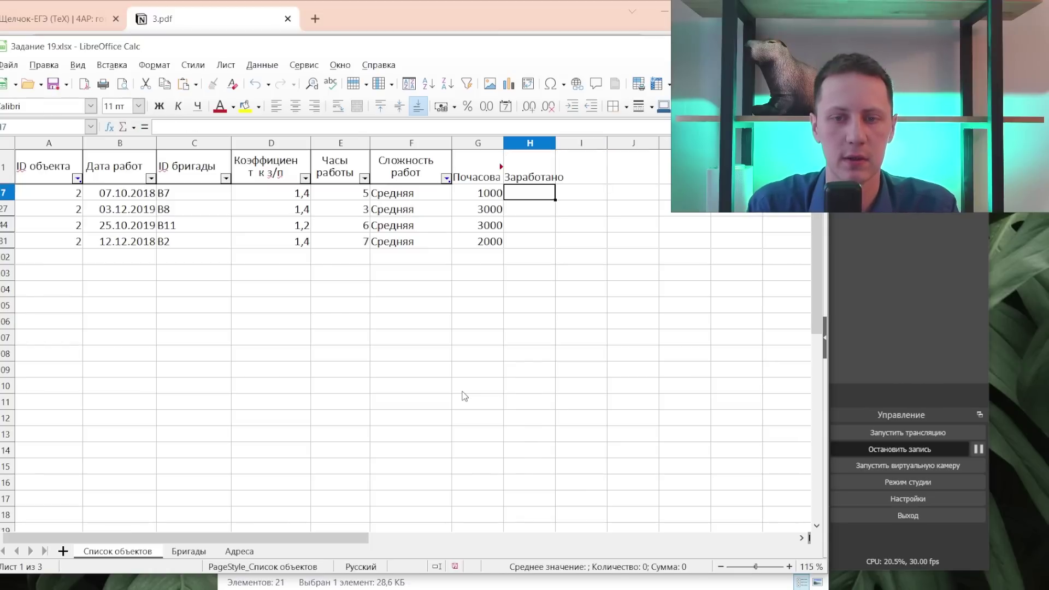
text(=G7*)
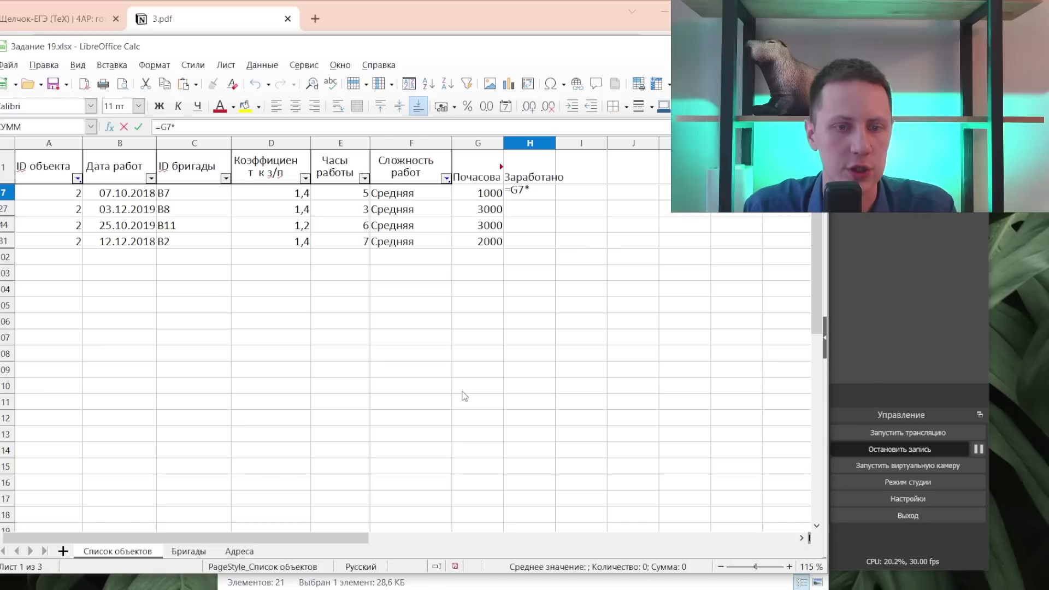
text(E7)
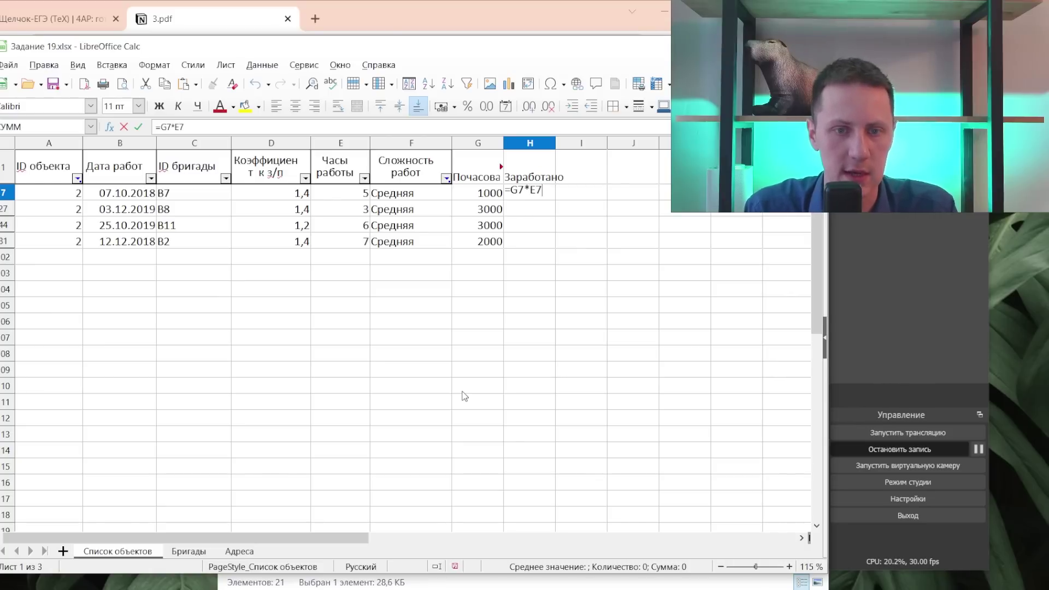
text(*D)
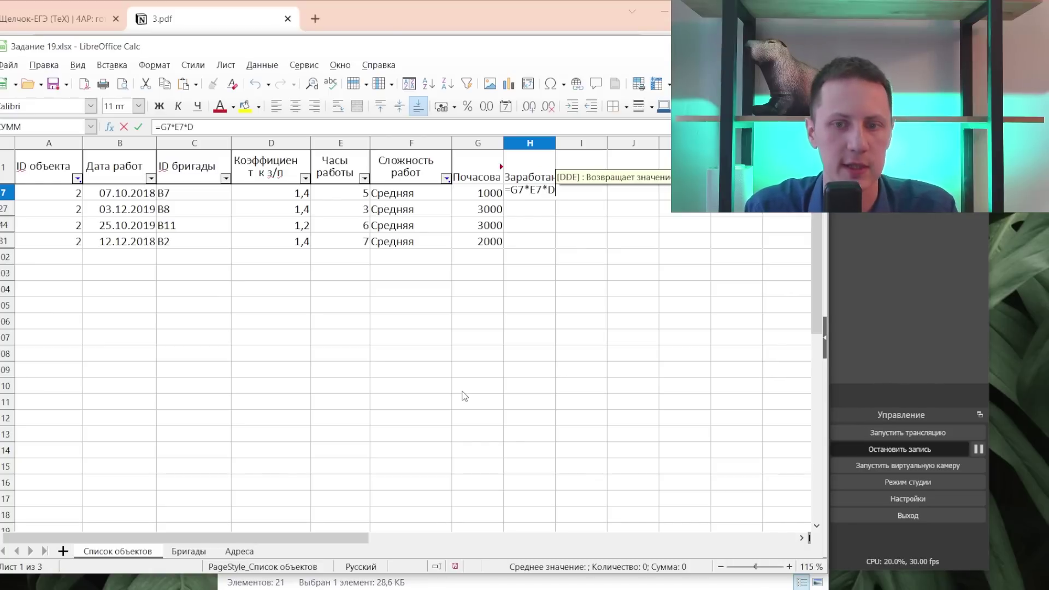
text(7)
key(Return)
- Copy the earnings formula down to the filtered rows 27, 44 and 81
key(Up)
key(ctrl+c)
key(Down)
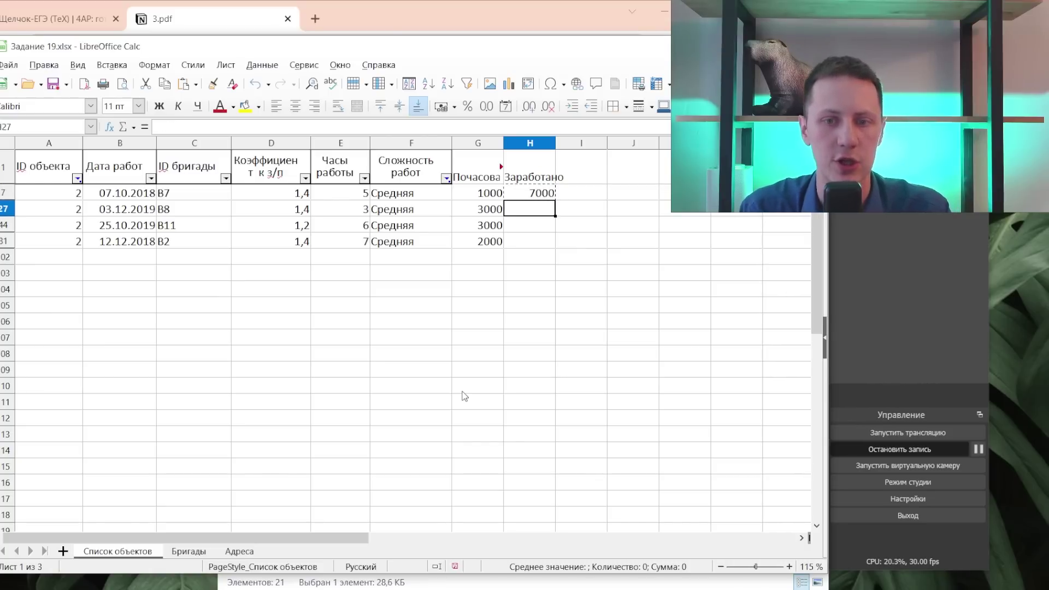
key(ctrl+v)
key(Down)
key(ctrl+v)
key(Down)
key(ctrl+v)
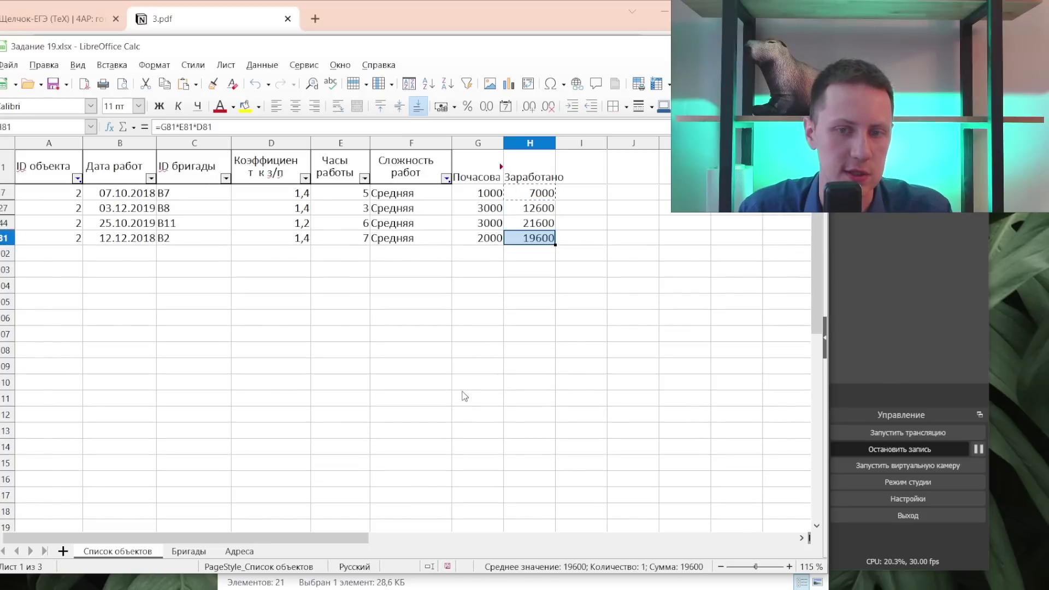
key(Left)
key(Left)
key(Left)
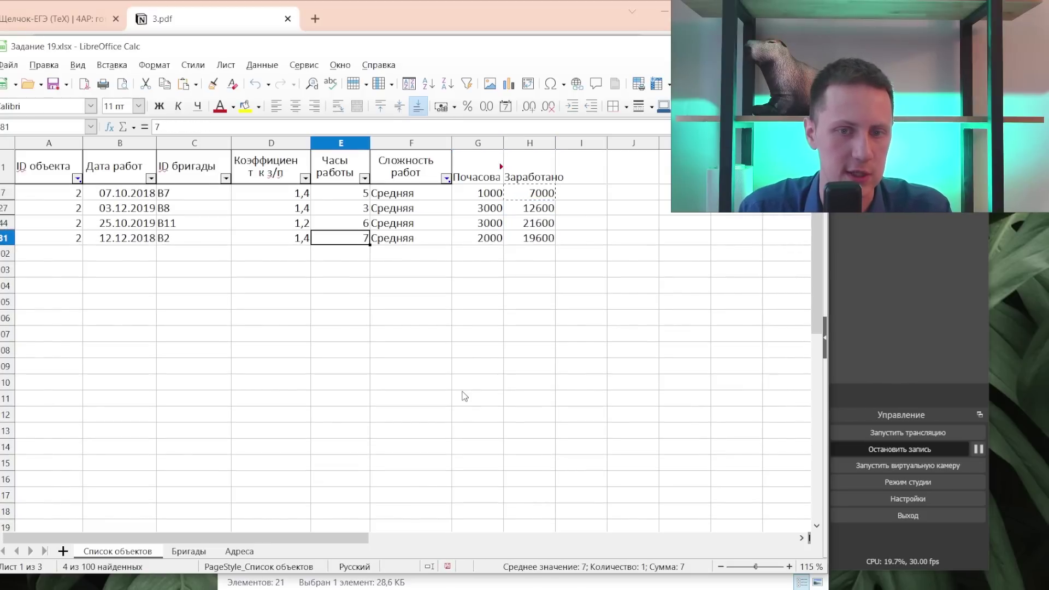
key(Right)
key(Right)
key(Right)
key(shift+Up)
key(shift+Up)
key(shift+Up)
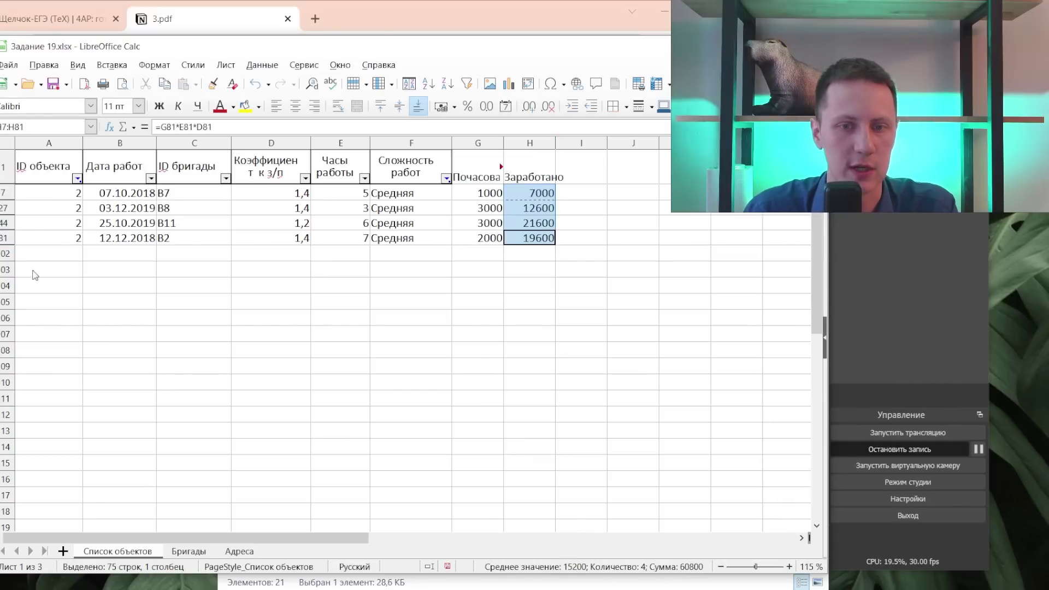
- Select the four earnings 7000, 12600, 21600, 19600 to confirm their 60800 total
click(235, 552)
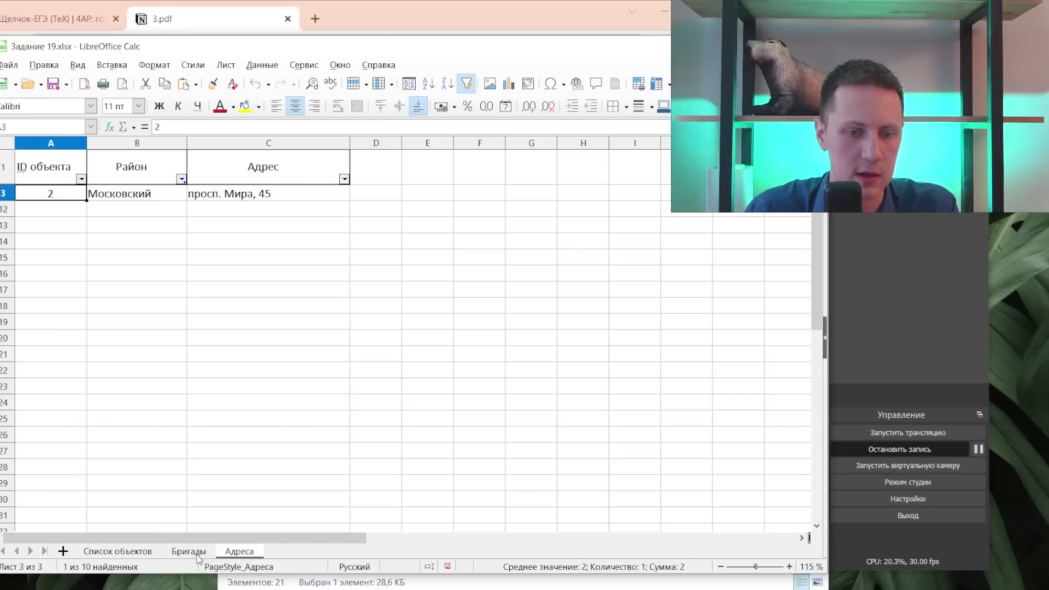
click(150, 552)
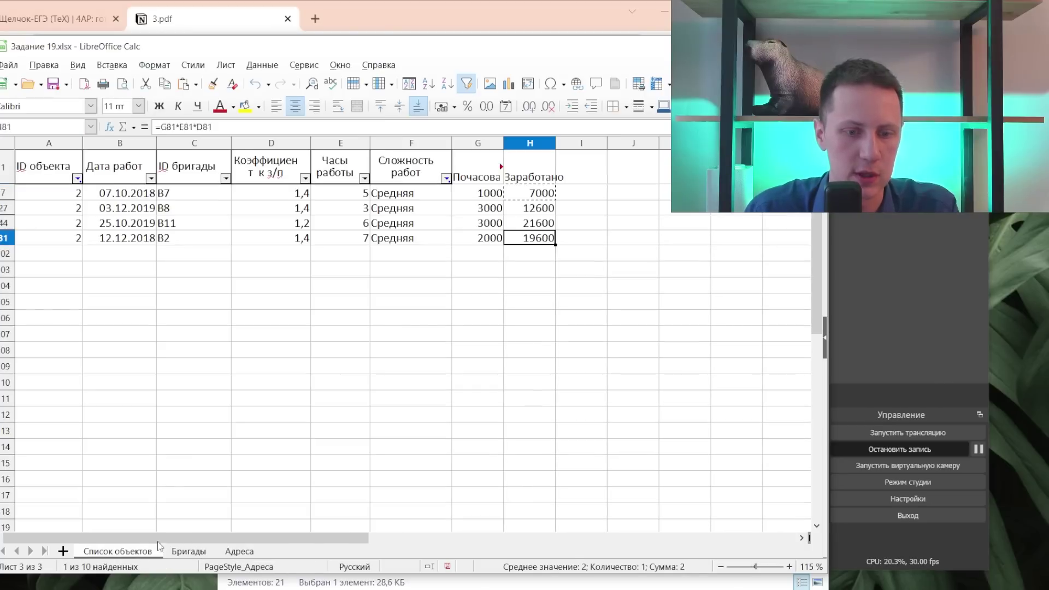
key(alt+Tab)
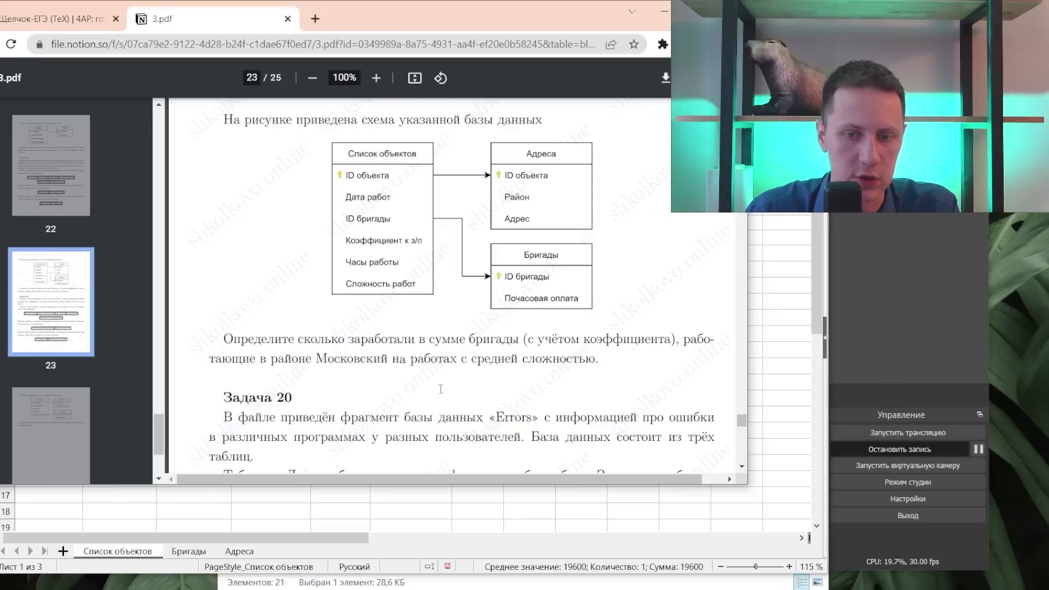
key(alt+Tab)
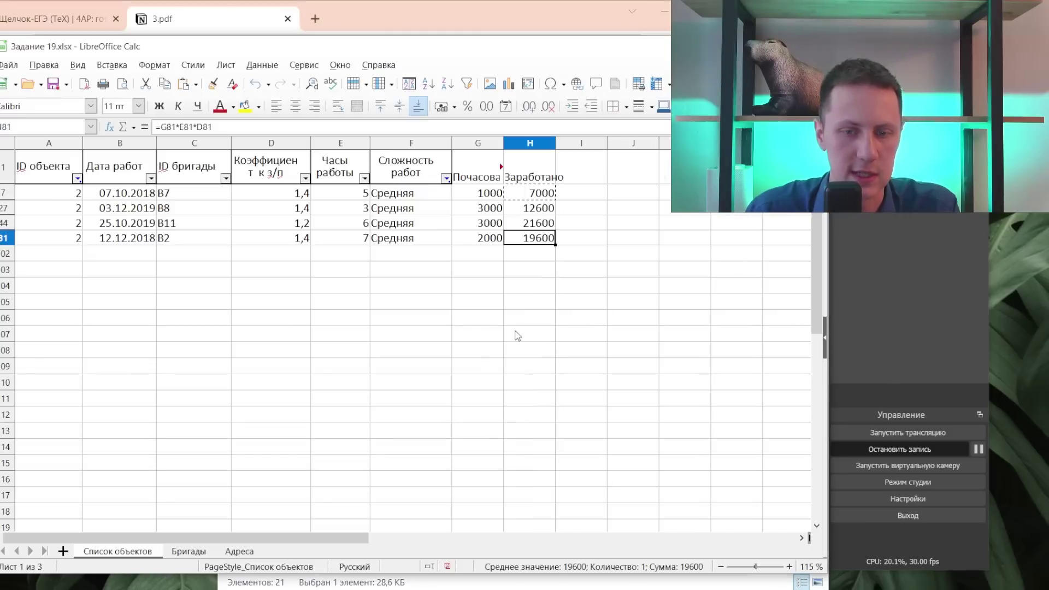
shift+click(524, 196)
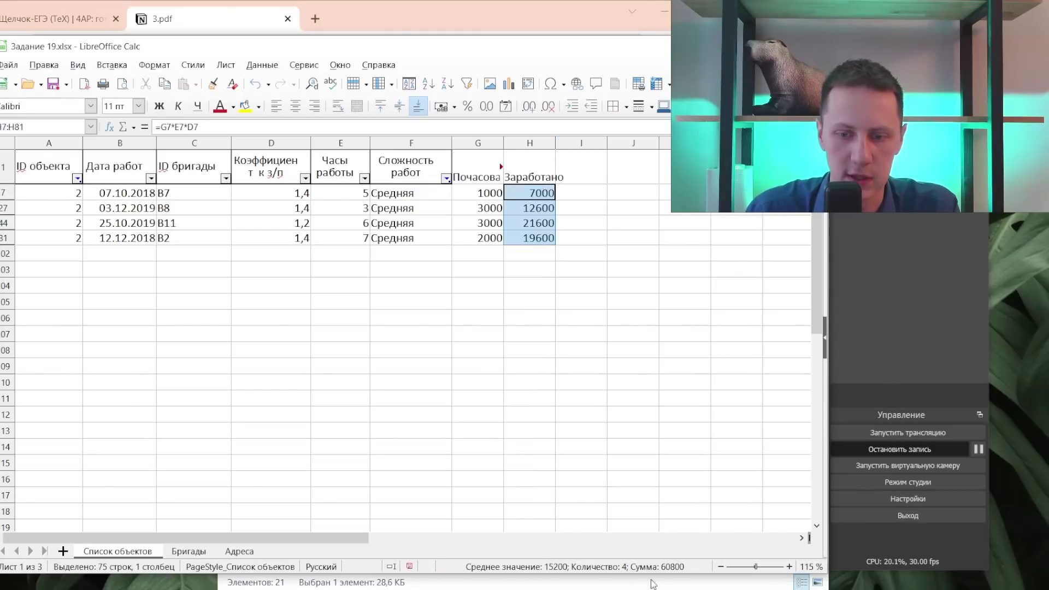
- Check in the PDF answer key that task 19's answer is 60800
key(alt+Tab)
scroll(377, 393, down, 10)
scroll(327, 355, down, 10)
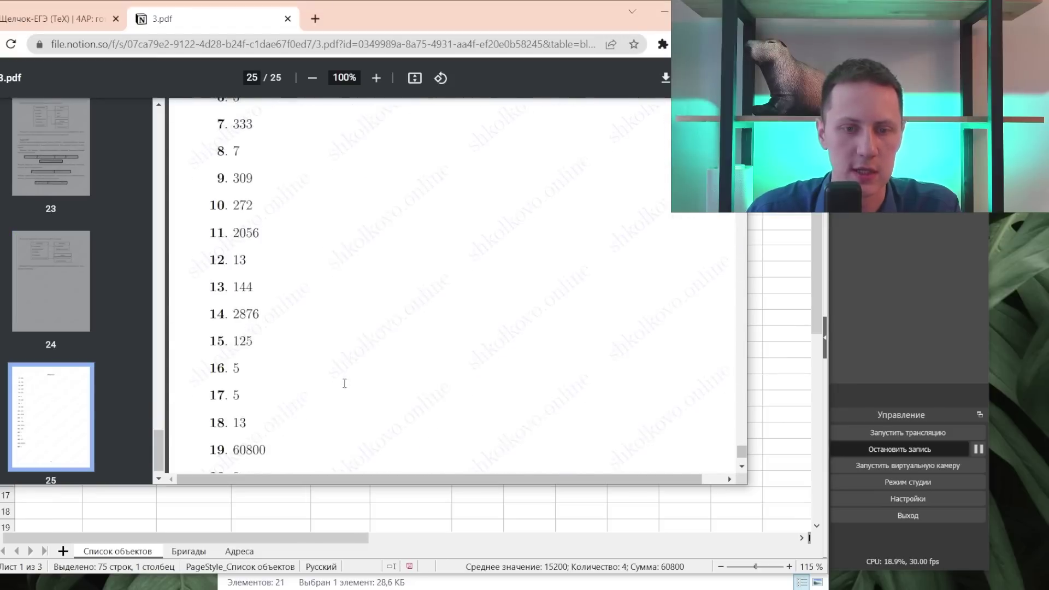
scroll(272, 318, down, 3)
triple_click(235, 286)
click(323, 321)
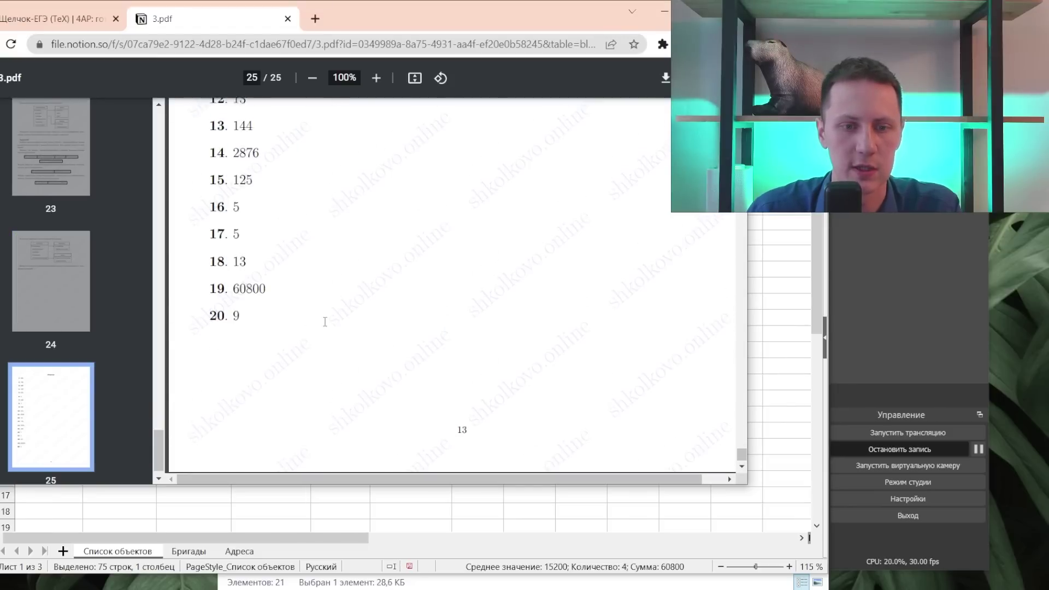
scroll(327, 317, up, 15)
scroll(336, 316, up, 10)
scroll(339, 322, down, 5)
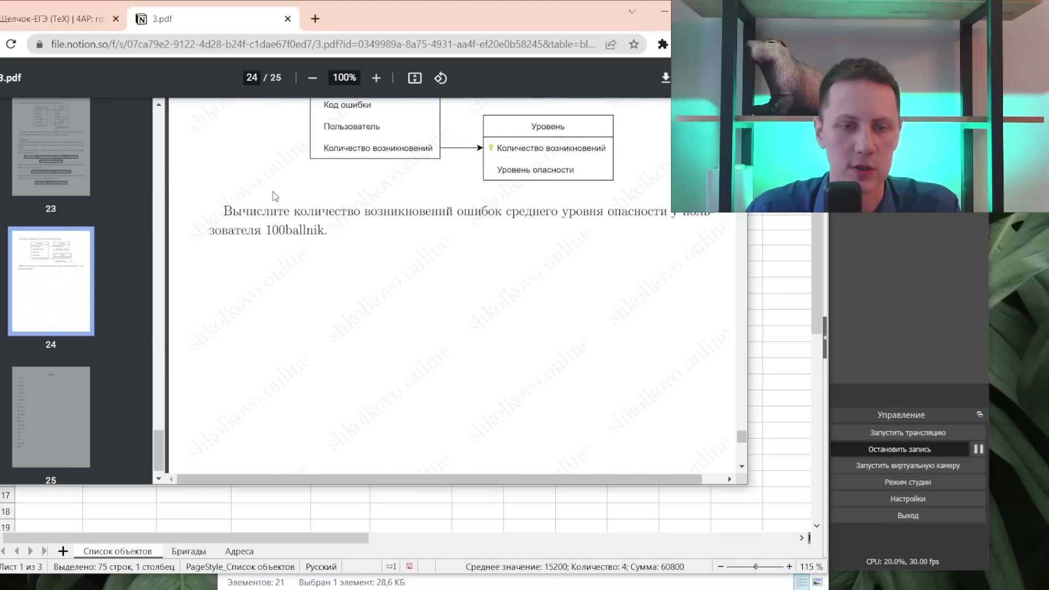
- Close the Задание 19 workbook and open Задание 20.xlsx from the task files
key(alt+Tab)
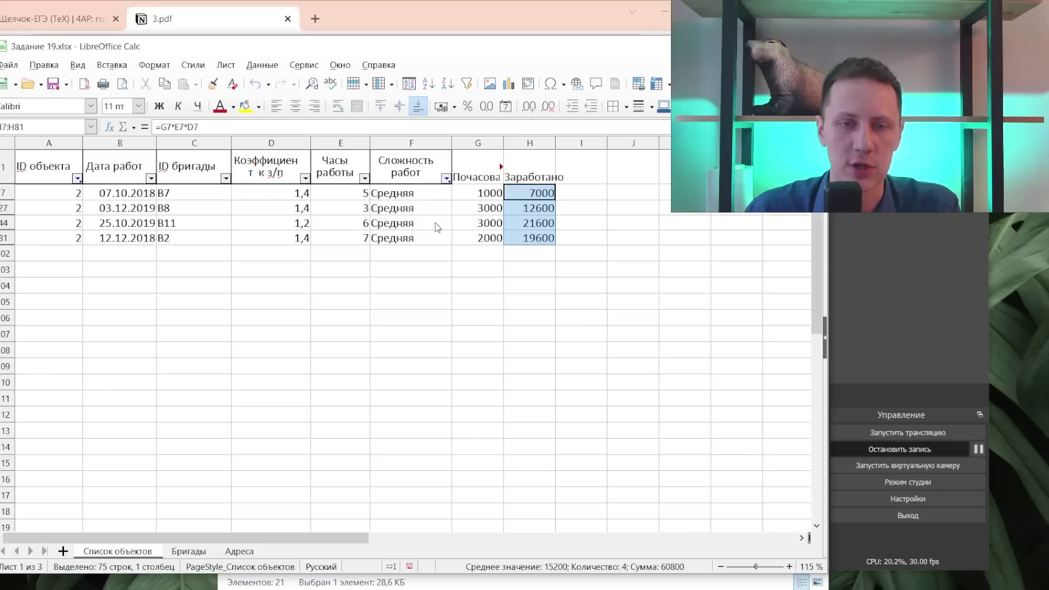
key(alt+F4)
click(437, 342)
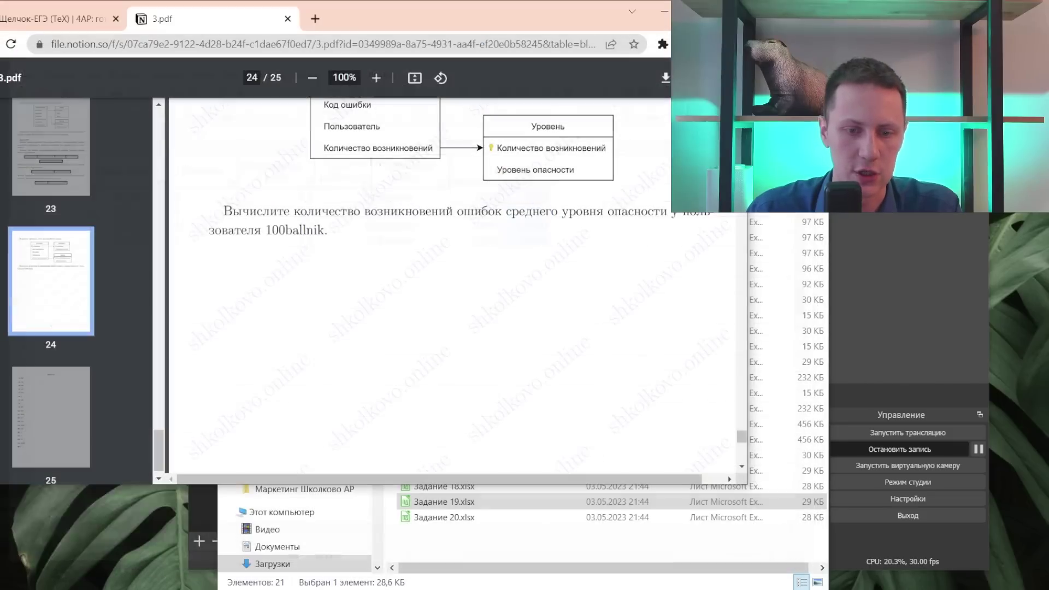
click(443, 501)
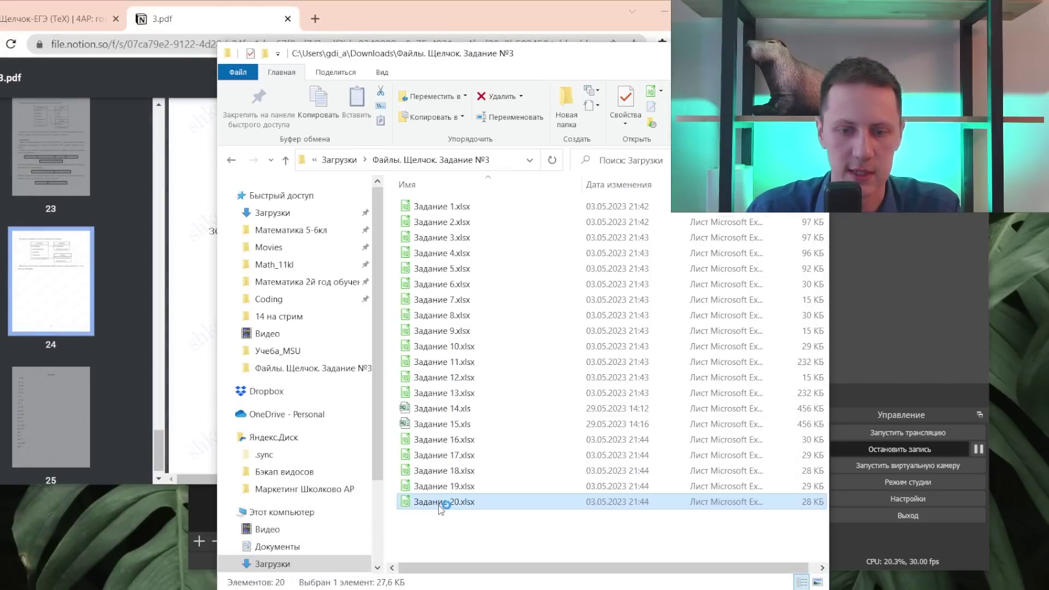
key(Return)
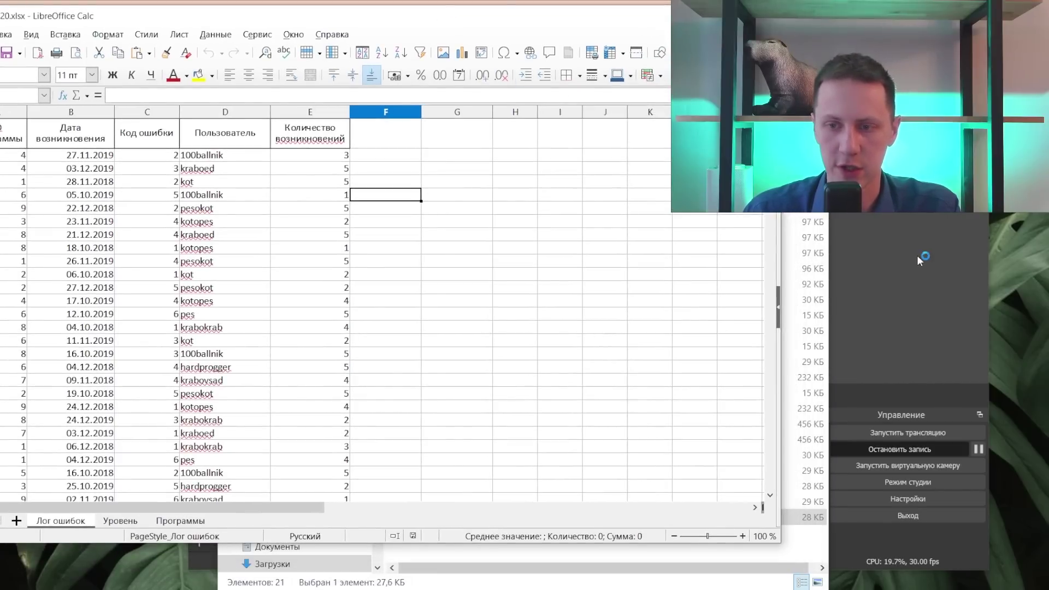
click(925, 261)
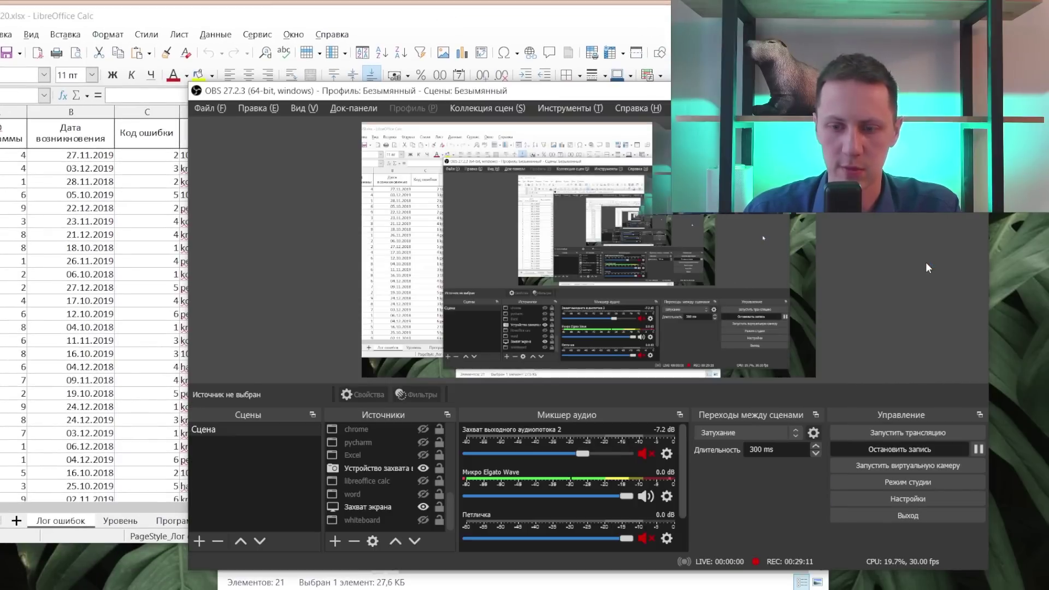
key(alt+Tab)
key(alt+Tab)
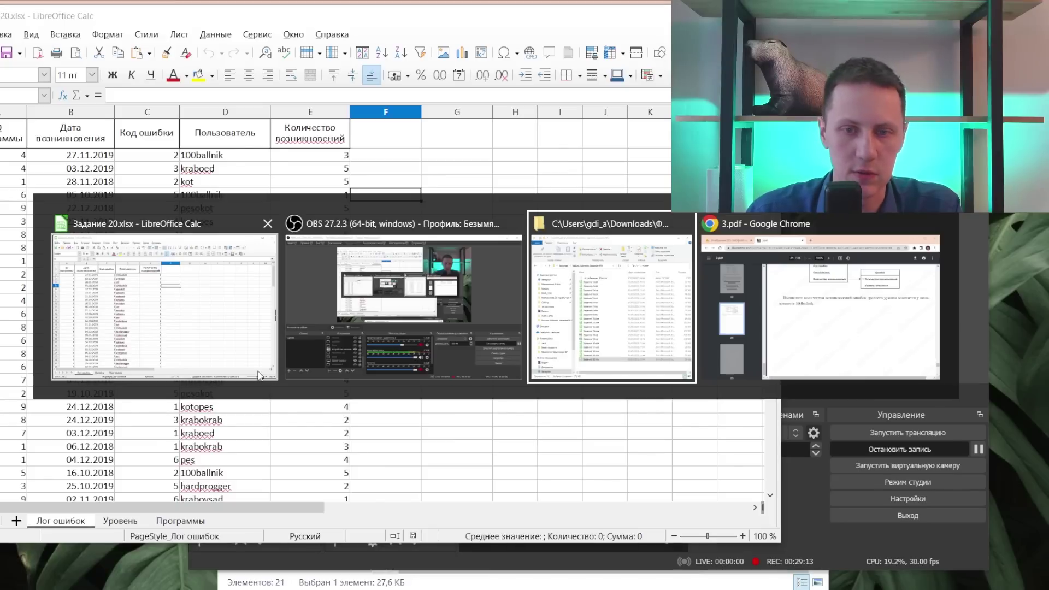
key(alt+Tab)
key(alt+Tab)
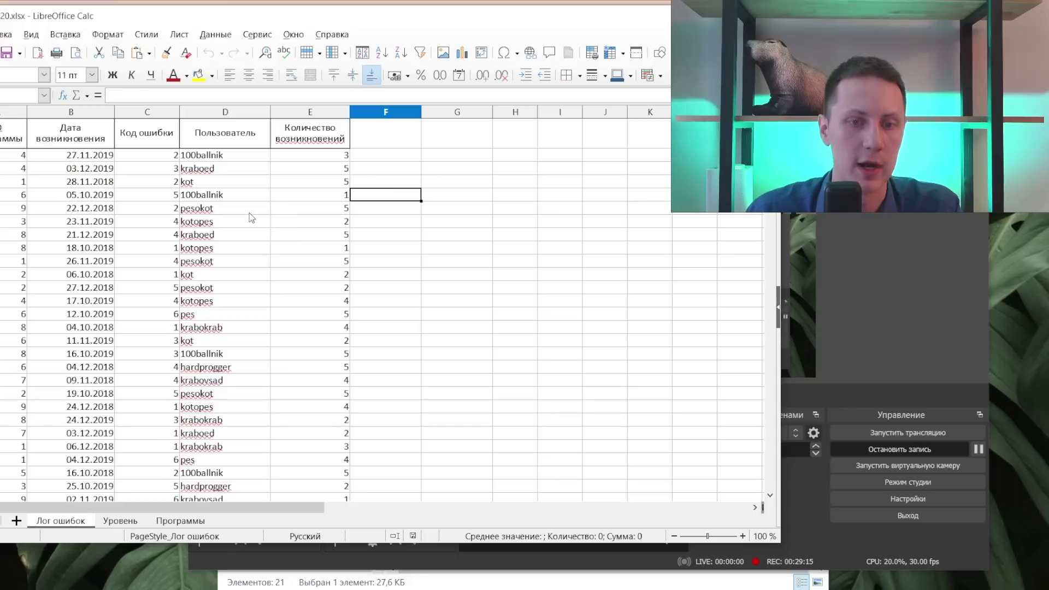
click(225, 208)
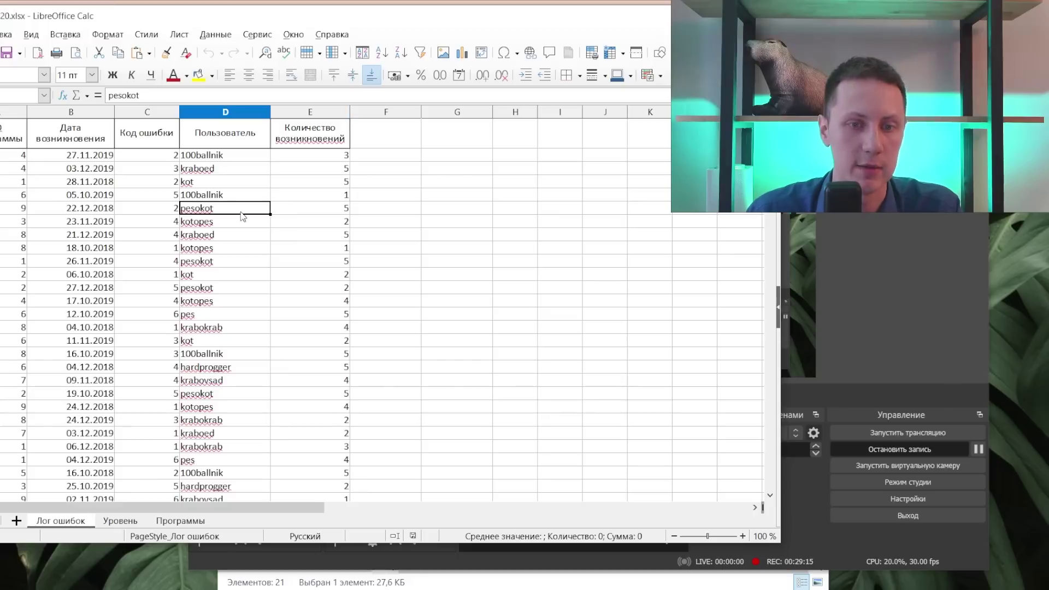
click(419, 52)
click(265, 143)
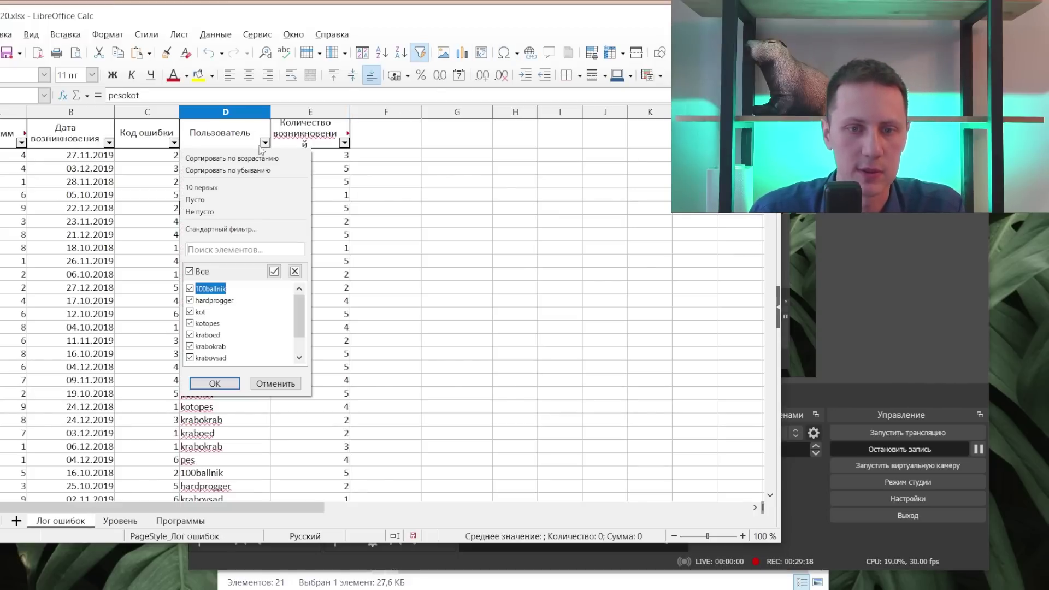
click(189, 271)
click(190, 288)
click(214, 384)
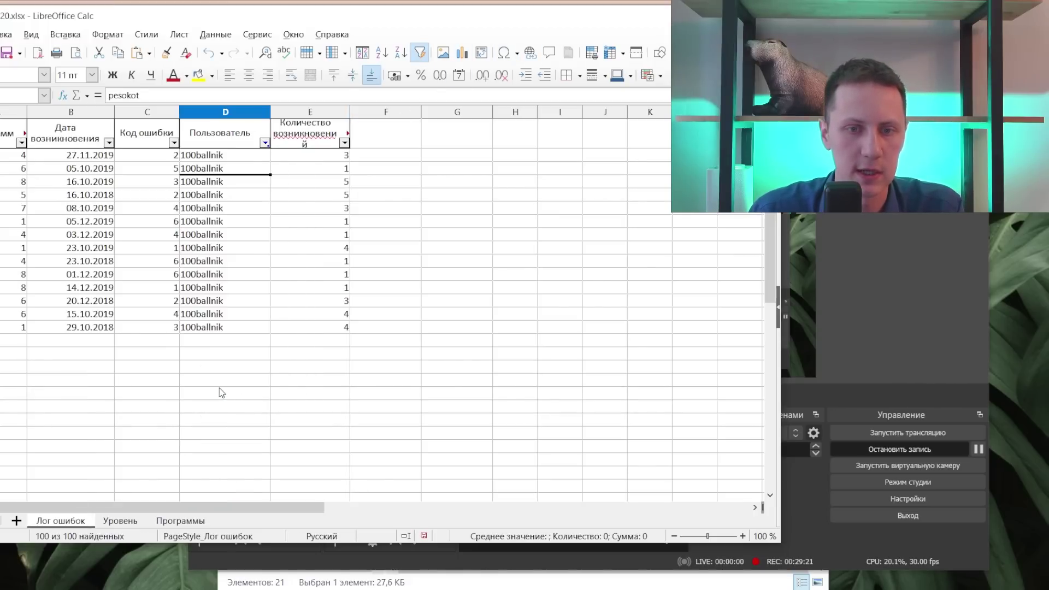
- Reread the task's medium danger level condition and look it up on the Уровень sheet
key(alt+Tab)
drag(506, 212, 628, 212)
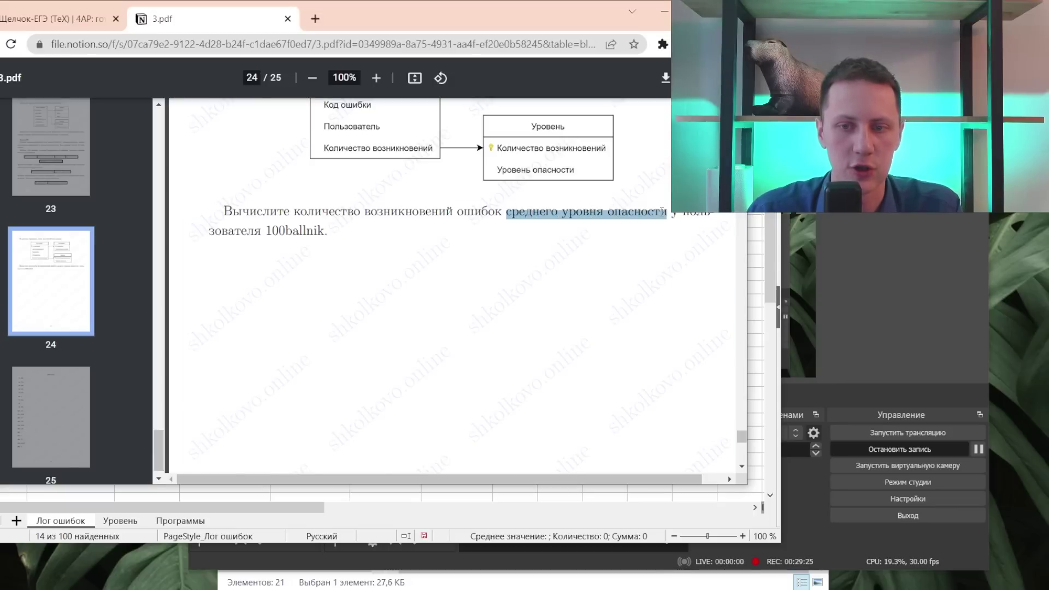
key(alt+Tab)
key(ctrl+Page_Down)
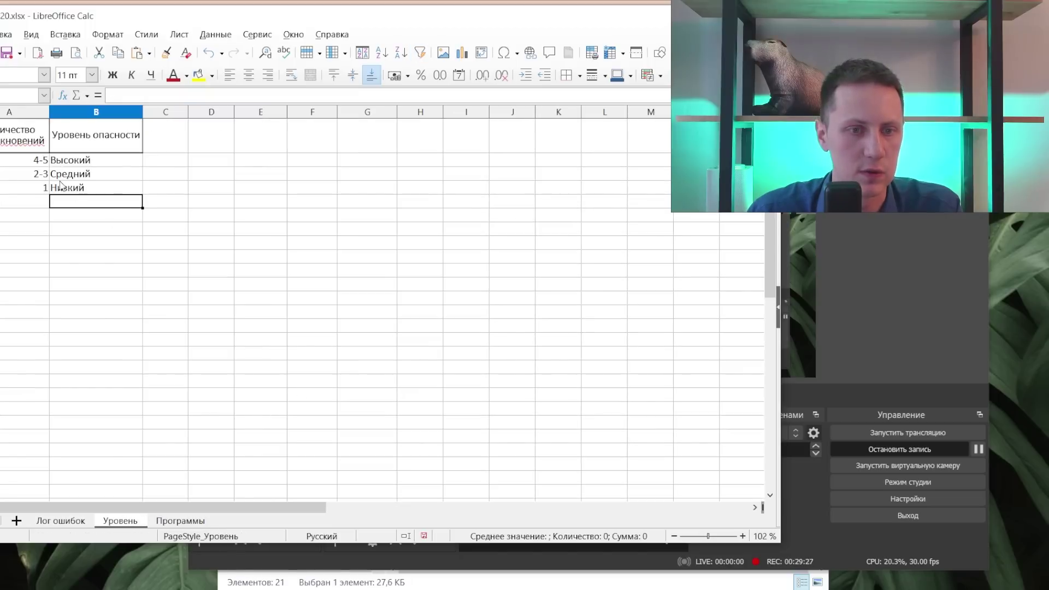
drag(38, 173, 82, 173)
key(ctrl+Page_Up)
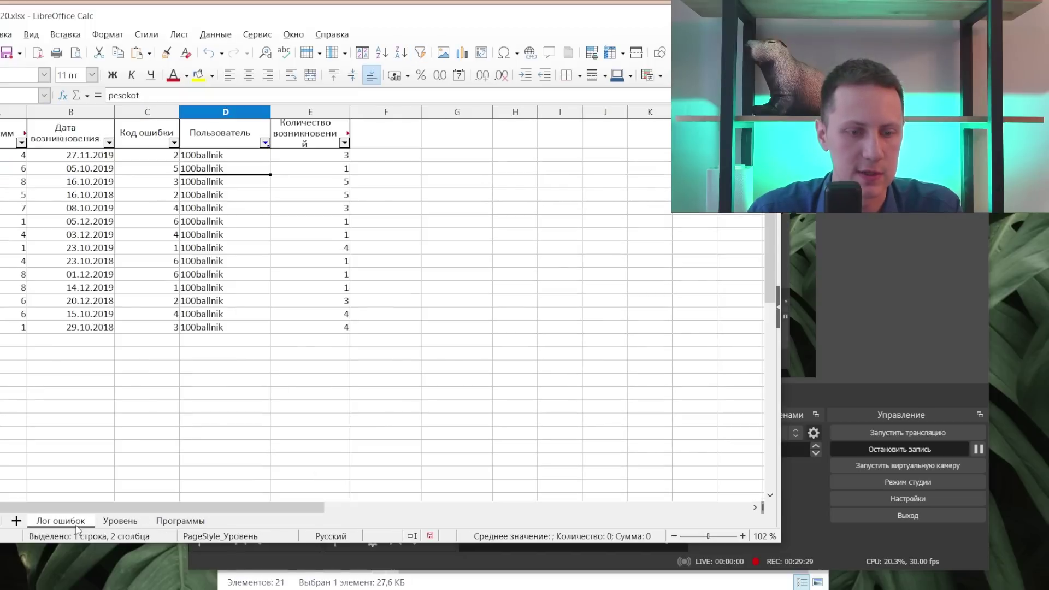
- Filter Количество возникновений to only 3 (medium level), rechecking the task and Программы sheet
click(343, 143)
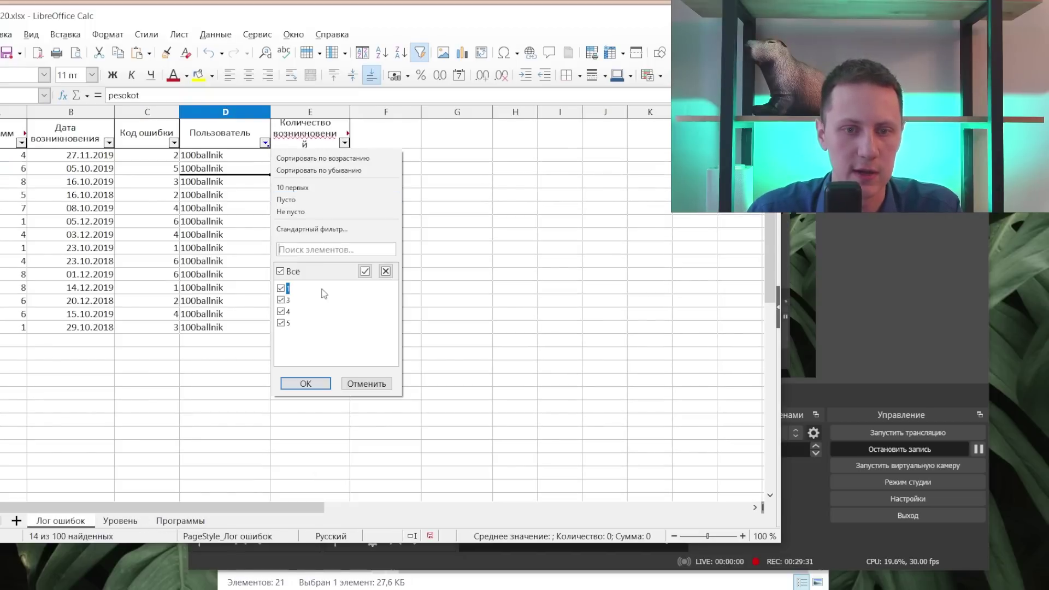
click(280, 271)
click(285, 302)
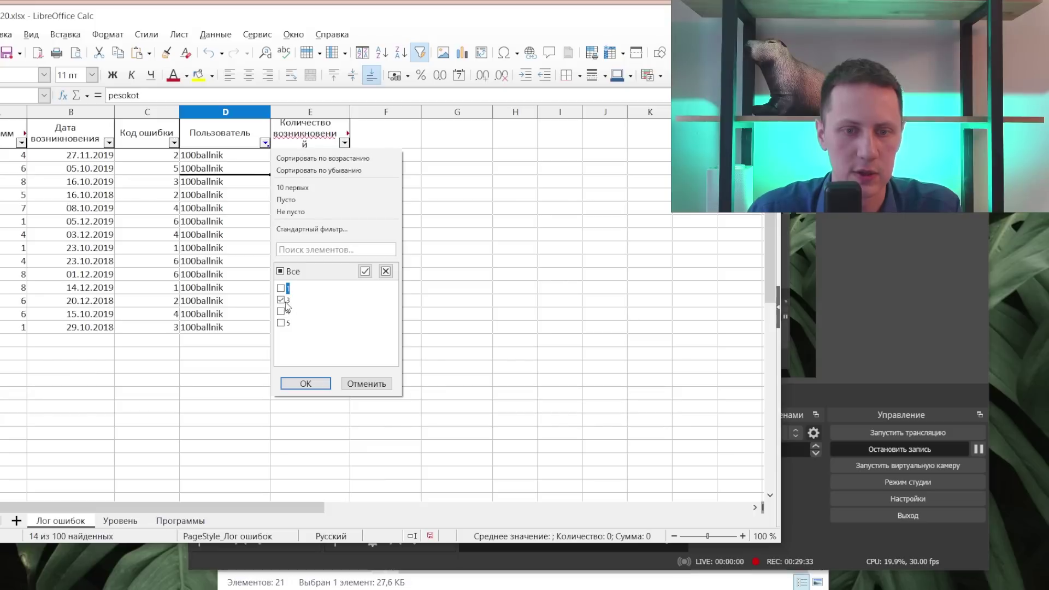
click(310, 384)
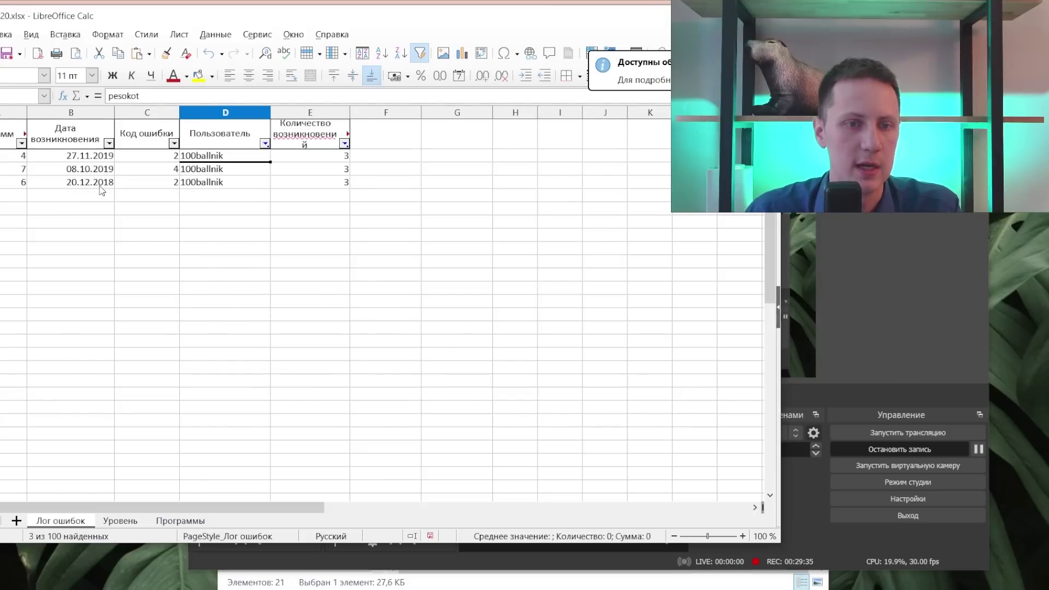
key(alt+Tab)
key(alt+Tab)
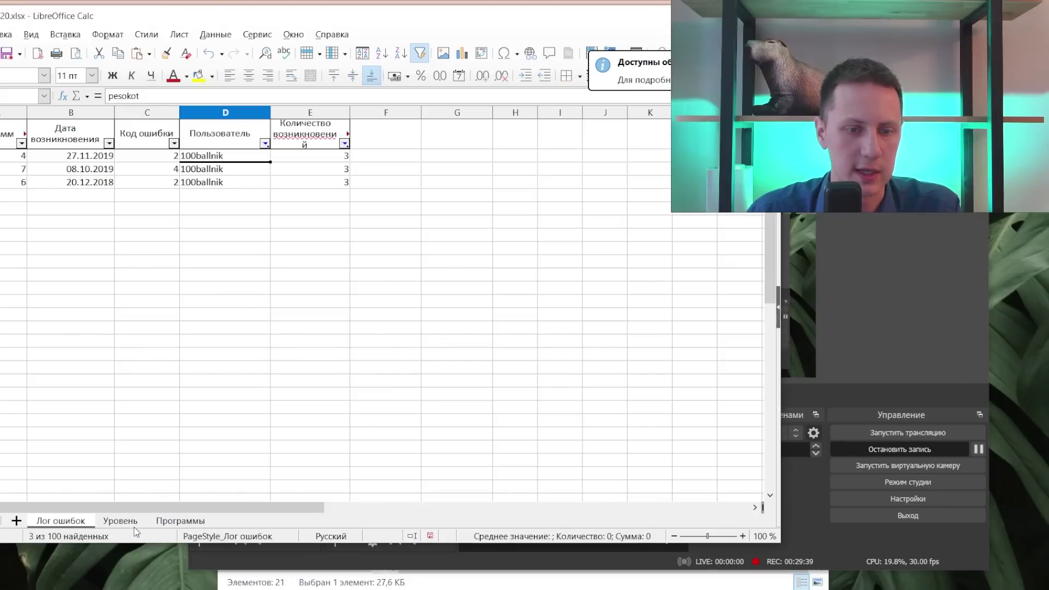
key(alt+Tab)
click(179, 521)
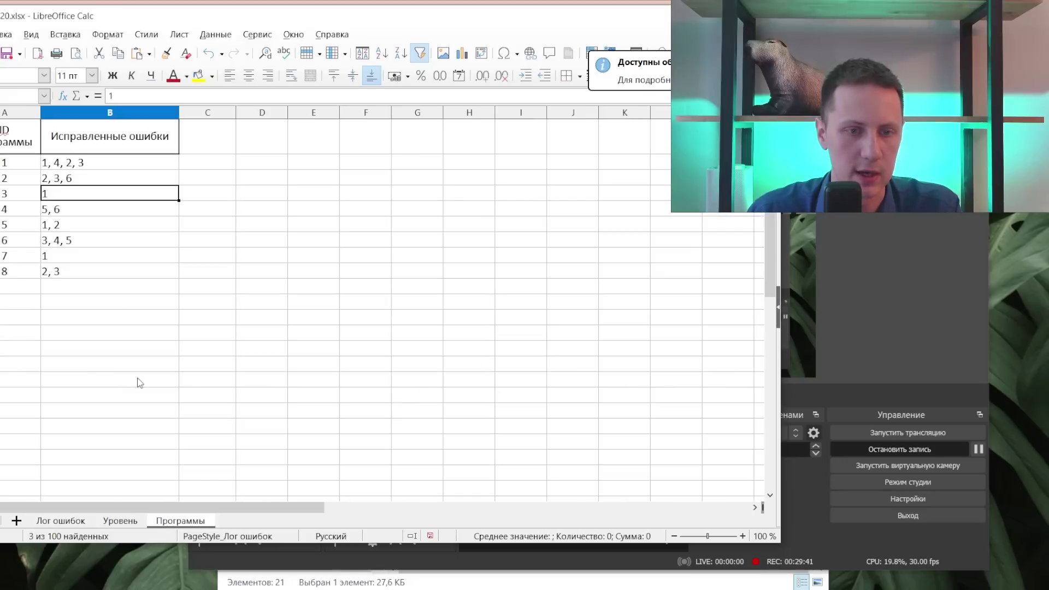
click(61, 522)
- Select the three visible occurrence counts in column E to read their sum of 9
drag(304, 159, 309, 187)
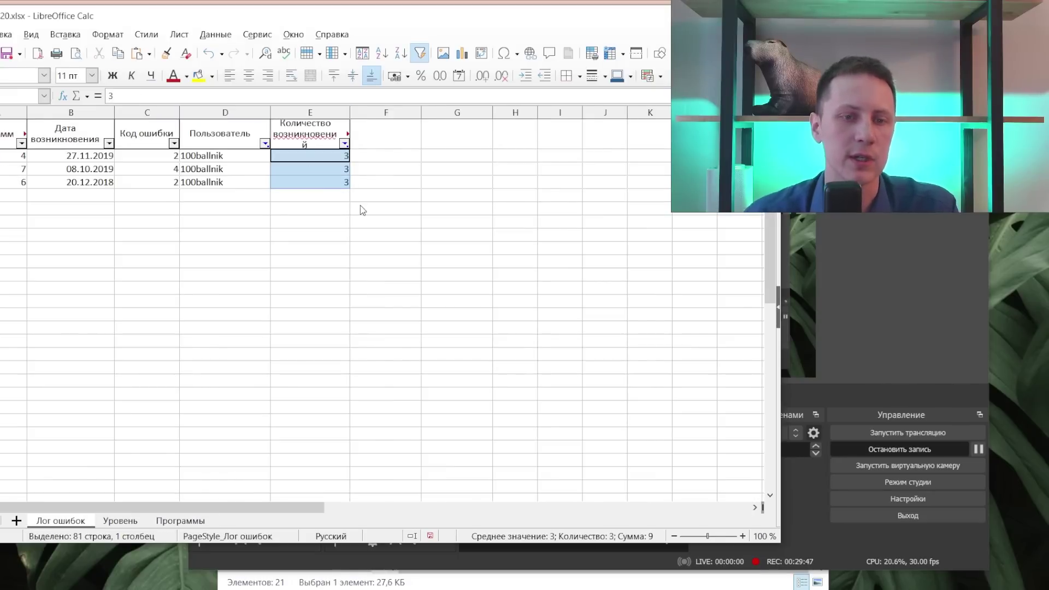
key(shift+Home)
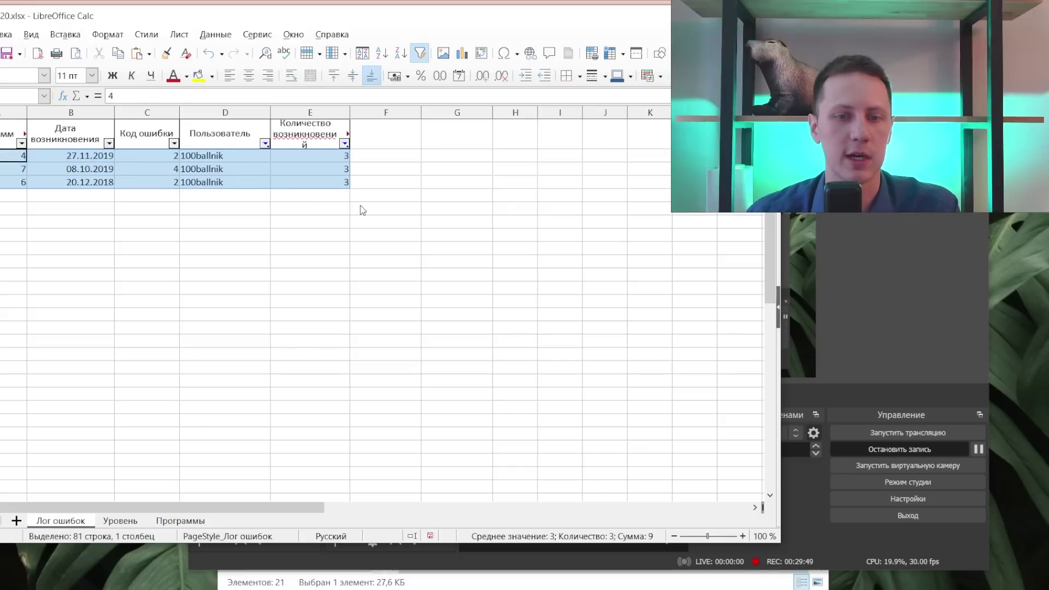
key(Up)
key(Right)
key(Right)
key(Right)
key(Down)
key(Down)
key(Right)
key(Up)
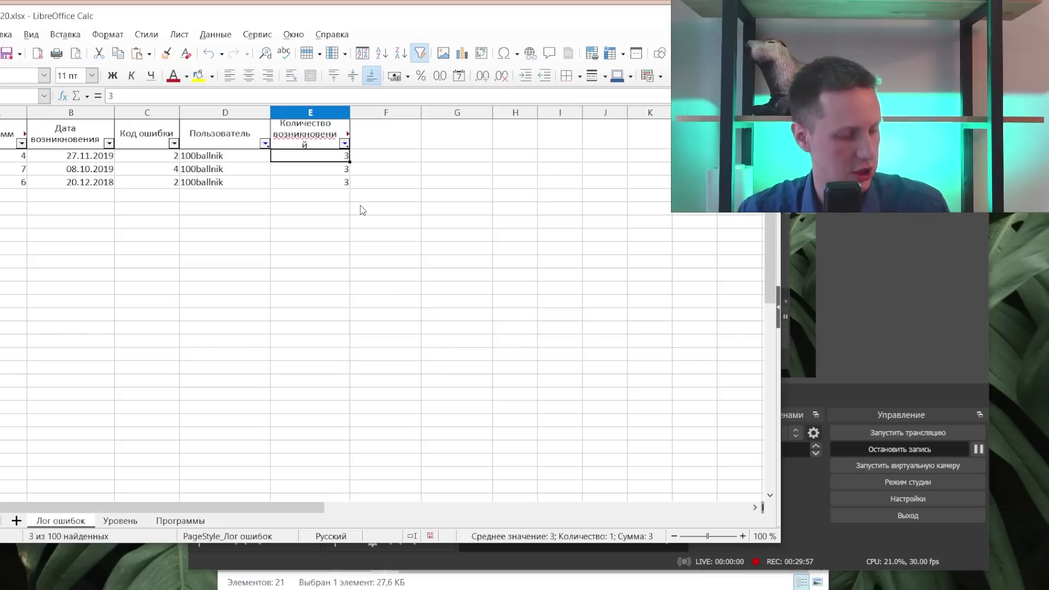
key(Down)
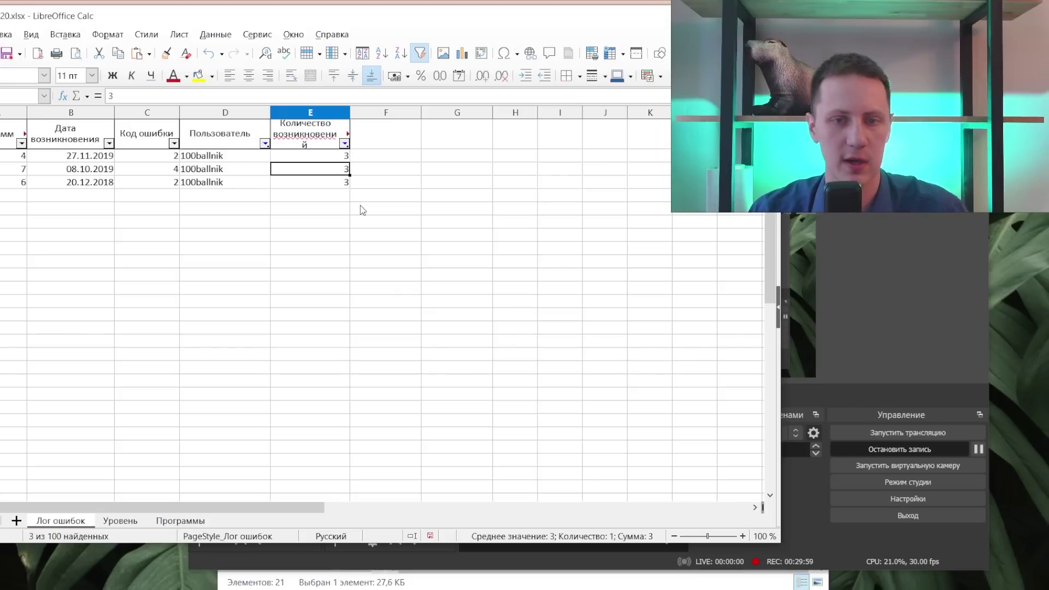
key(Down)
key(Up)
key(Up)
key(shift+Down)
key(shift+Down)
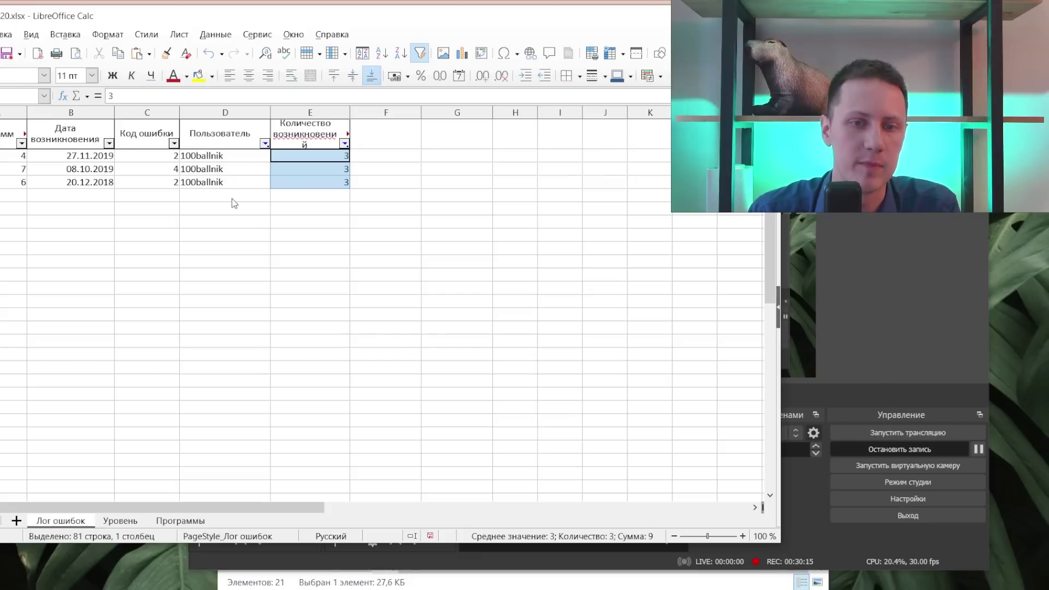
key(alt+Tab)
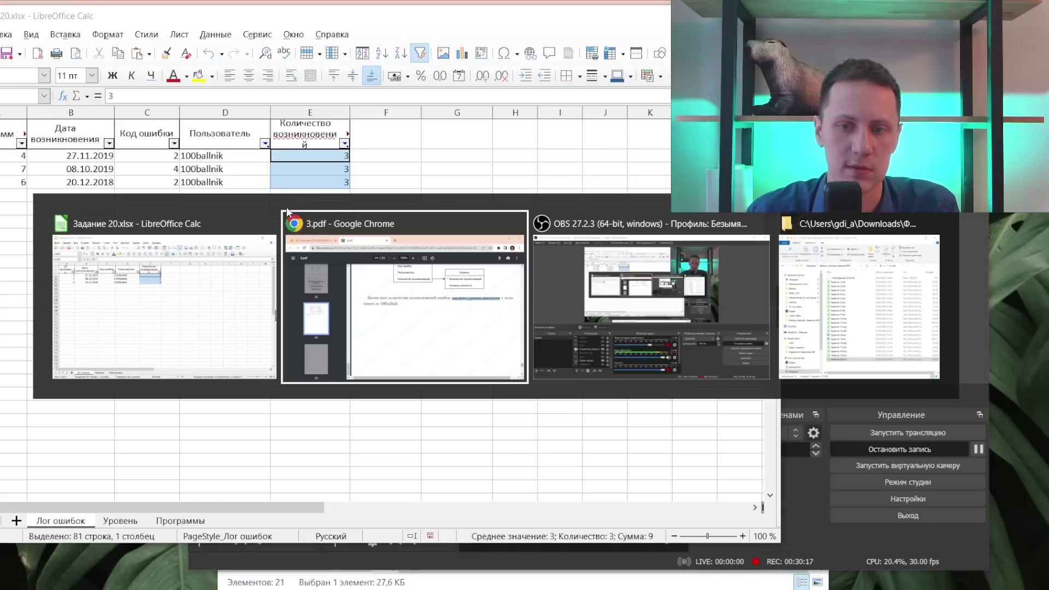
- Confirm the answer key lists 9 for task 20, then return to Задача 19 on page 22
scroll(414, 299, down, 10)
scroll(413, 298, down, 5)
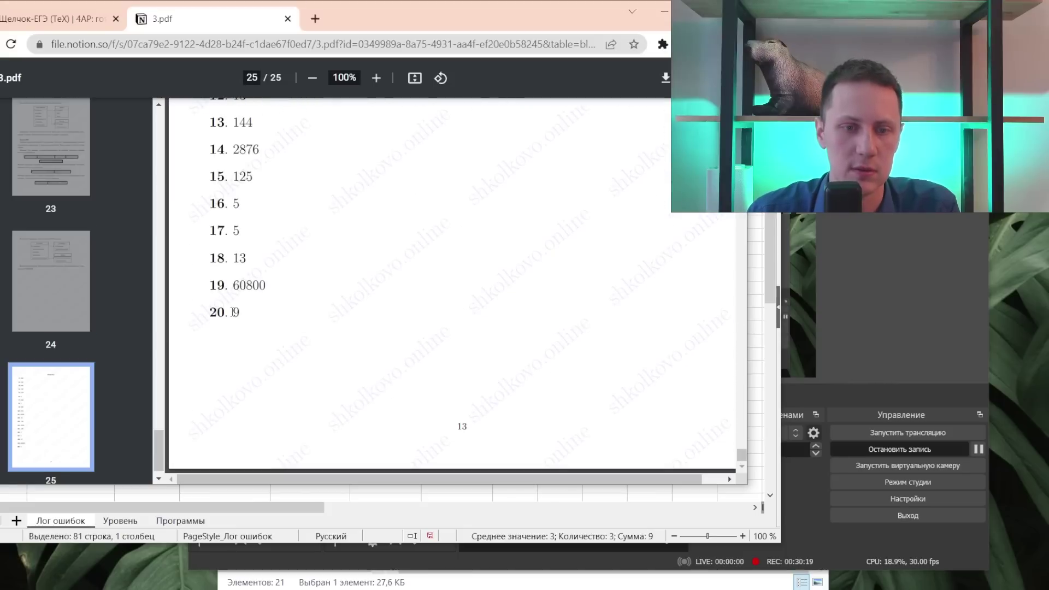
scroll(235, 311, up, 5)
scroll(246, 309, up, 10)
scroll(261, 307, up, 8)
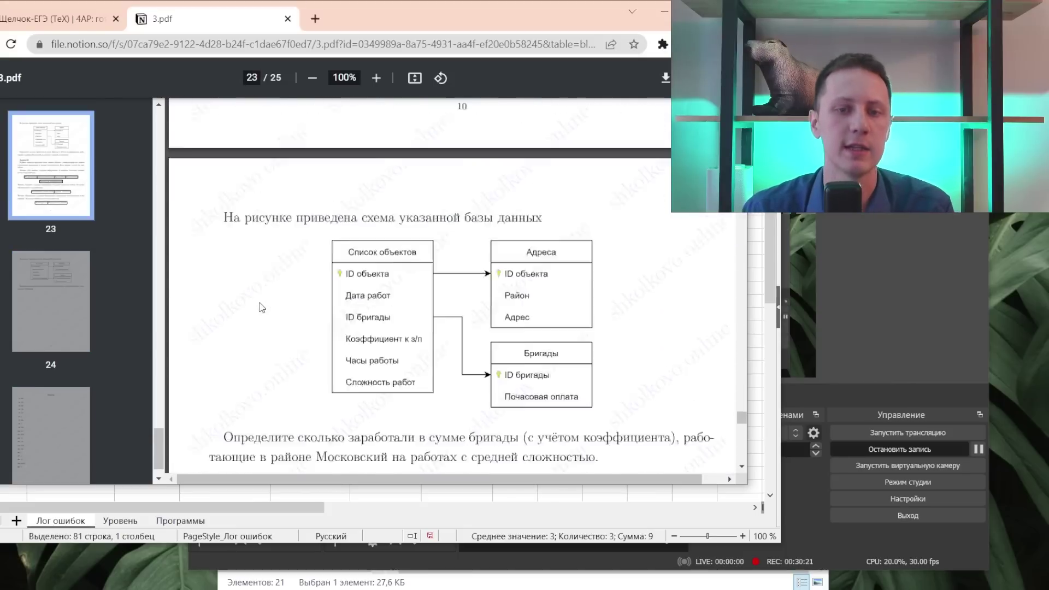
scroll(262, 307, up, 8)
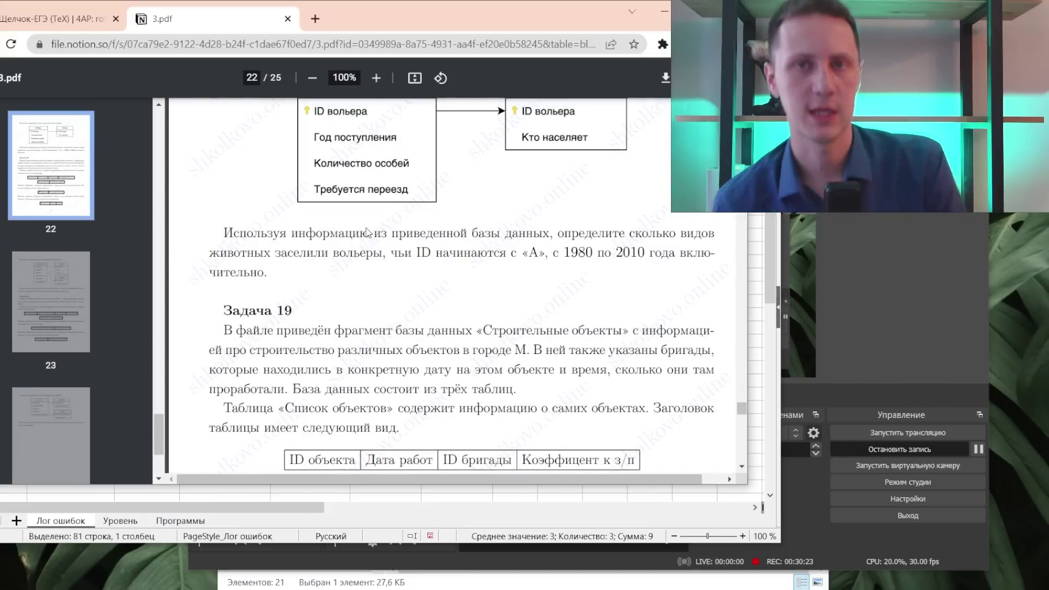